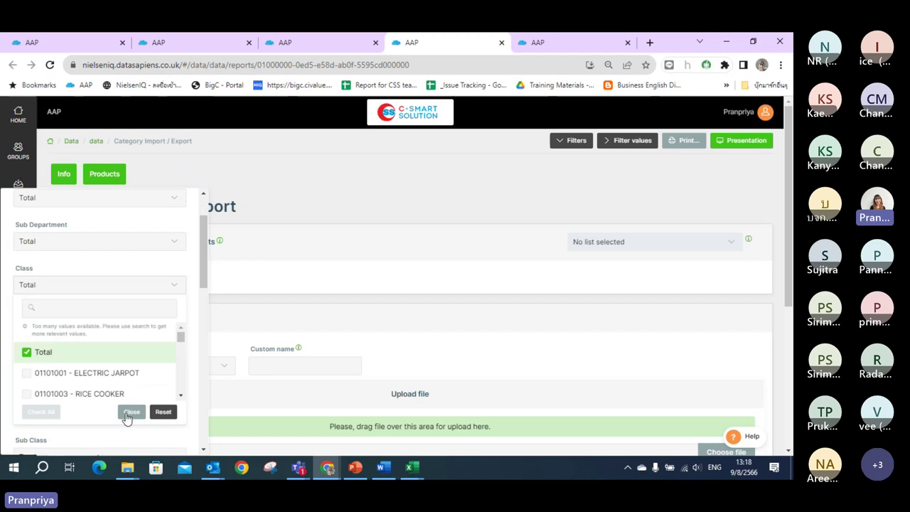
- Search the Class product filter for "bread" and select 05506001 - BREAD
{"action": "mouse_move", "coordinate": [182, 338]}
{"action": "left_mouse_down"}
{"action": "mouse_move", "coordinate": [178, 375]}
{"action": "mouse_move", "coordinate": [183, 328]}
{"action": "left_mouse_up"}
{"action": "type", "text": "br"}
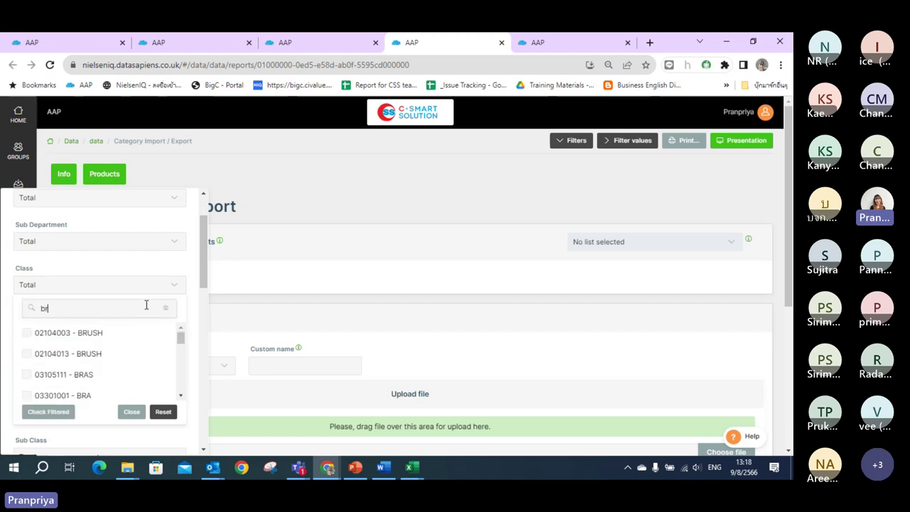
{"action": "type", "text": "ead"}
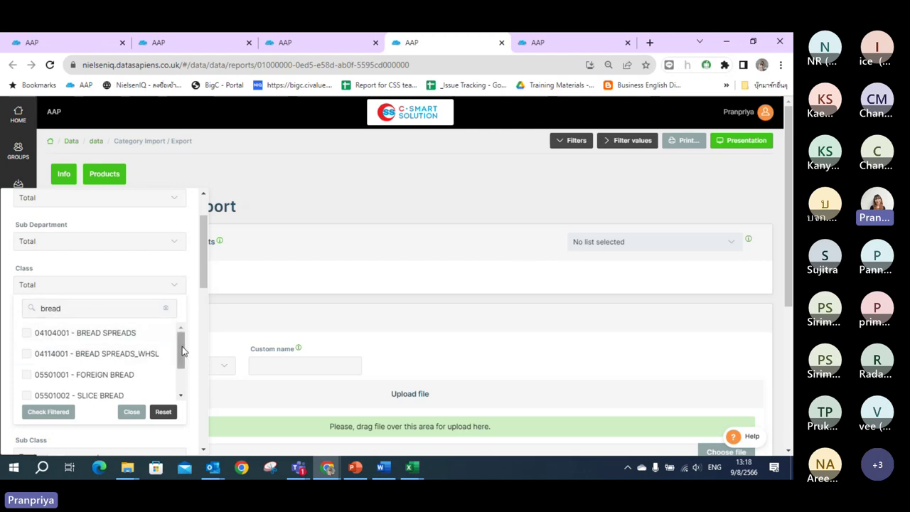
{"action": "left_click_drag", "start_coordinate": [181, 345], "coordinate": [121, 395]}
{"action": "left_click", "coordinate": [67, 390]}
{"action": "left_click", "coordinate": [132, 413]}
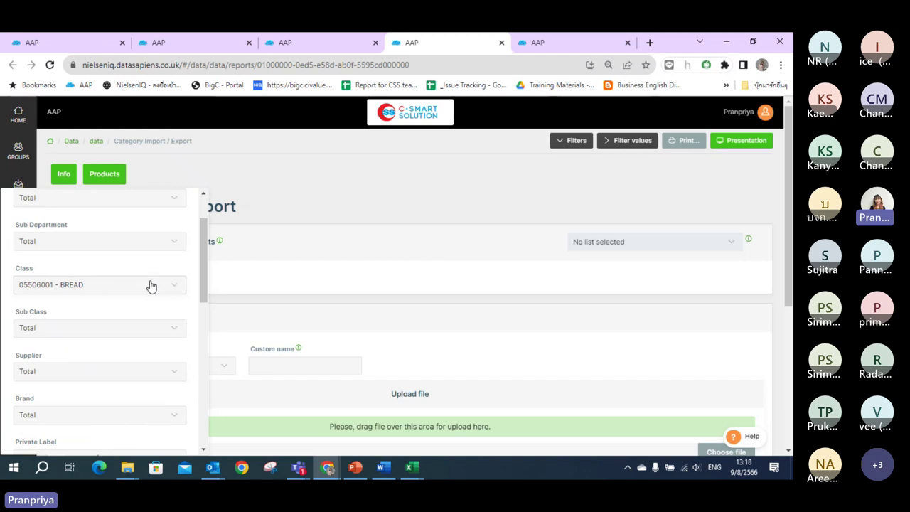
{"action": "left_click", "coordinate": [117, 178]}
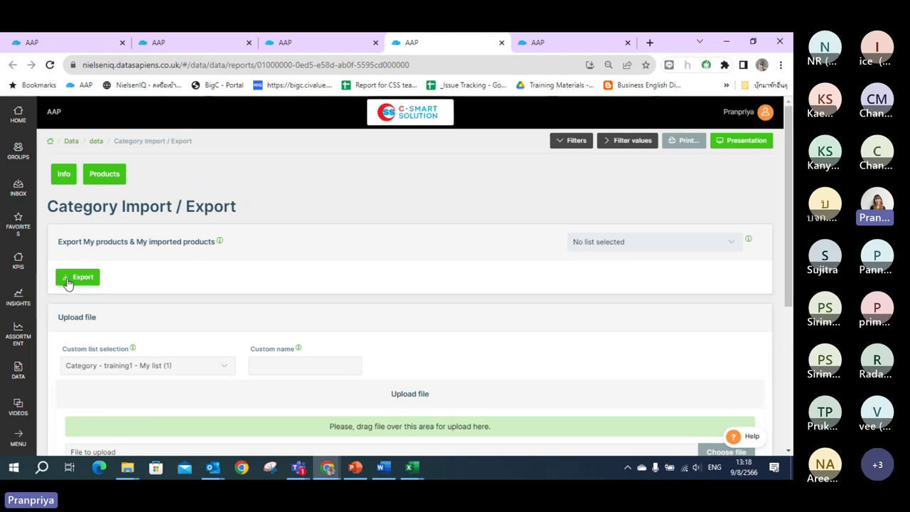
- Check which Sub Department values the product filters offer for the selected BREAD class
{"action": "left_click", "coordinate": [113, 183]}
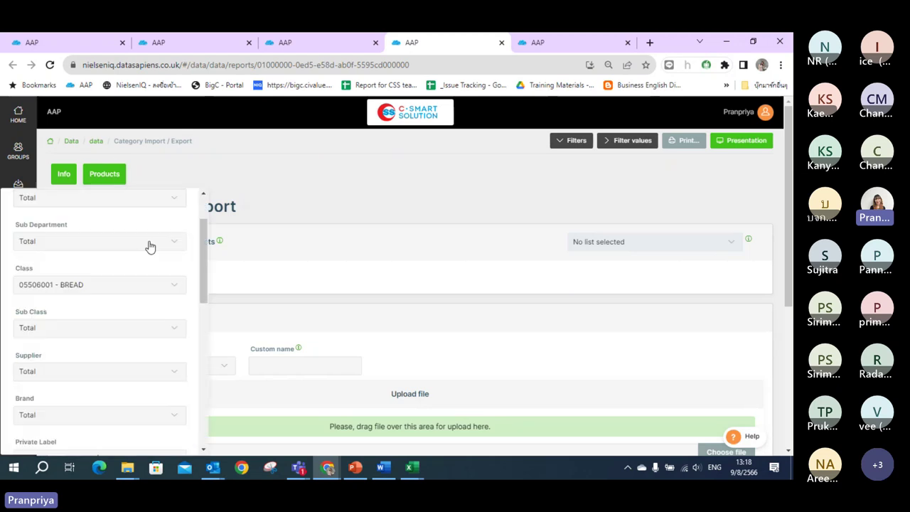
{"action": "mouse_move", "coordinate": [201, 287]}
{"action": "left_mouse_down"}
{"action": "mouse_move", "coordinate": [210, 269]}
{"action": "mouse_move", "coordinate": [206, 278]}
{"action": "left_mouse_up"}
{"action": "left_click", "coordinate": [170, 288]}
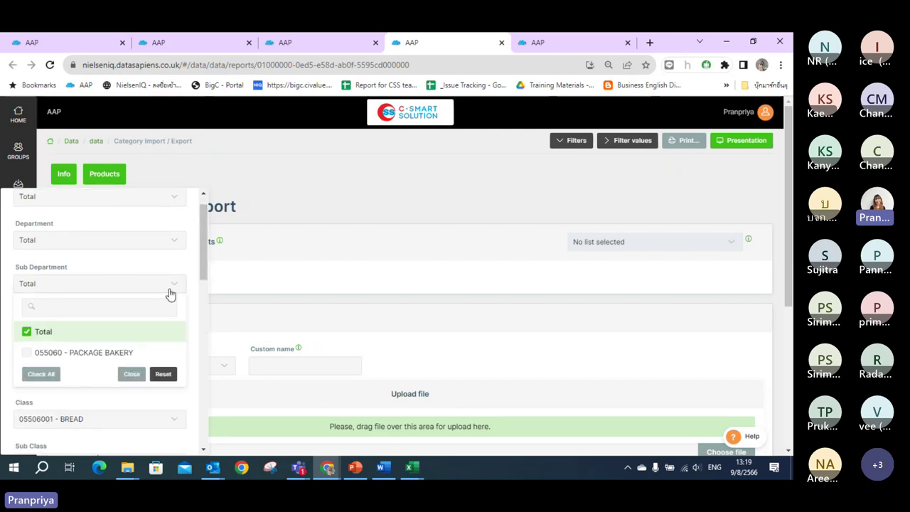
{"action": "left_click", "coordinate": [171, 284]}
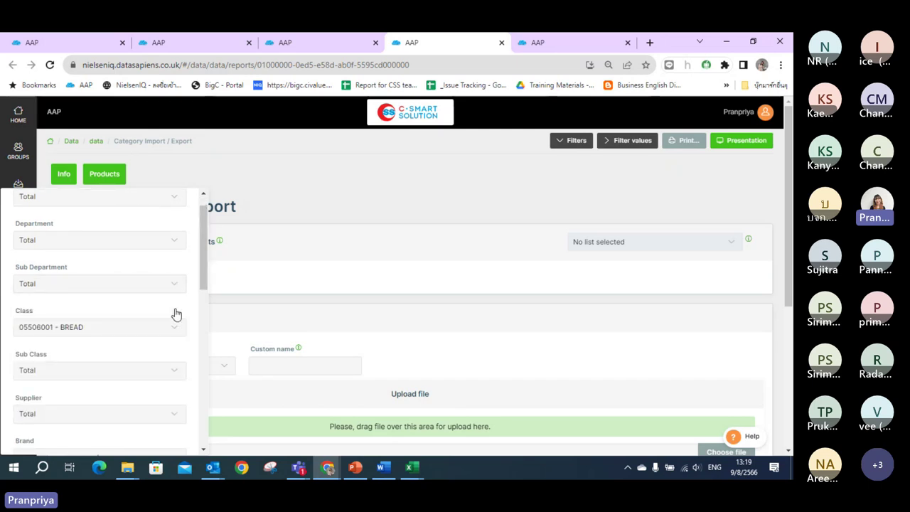
{"action": "left_click", "coordinate": [114, 177]}
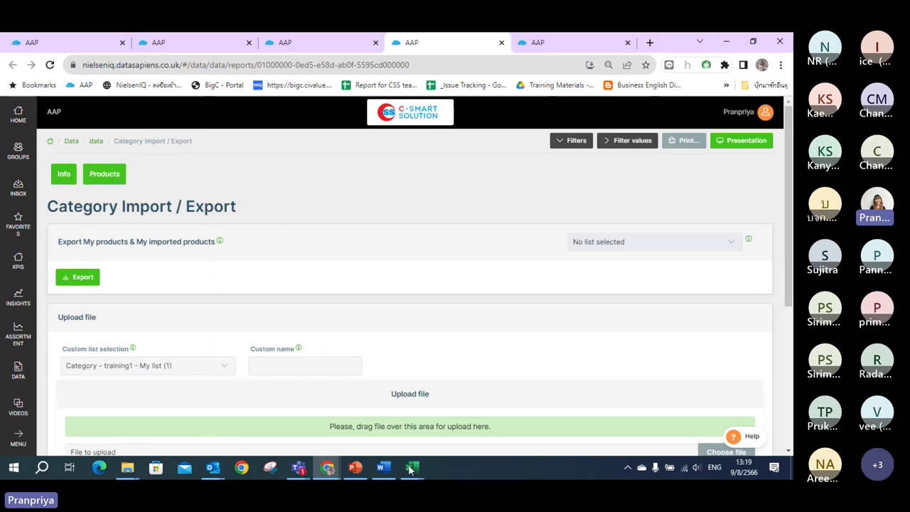
- Switch to the Template_my_uploaded_categories (70) workbook in Excel and show its My Products sheet
{"action": "mouse_move", "coordinate": [410, 469]}
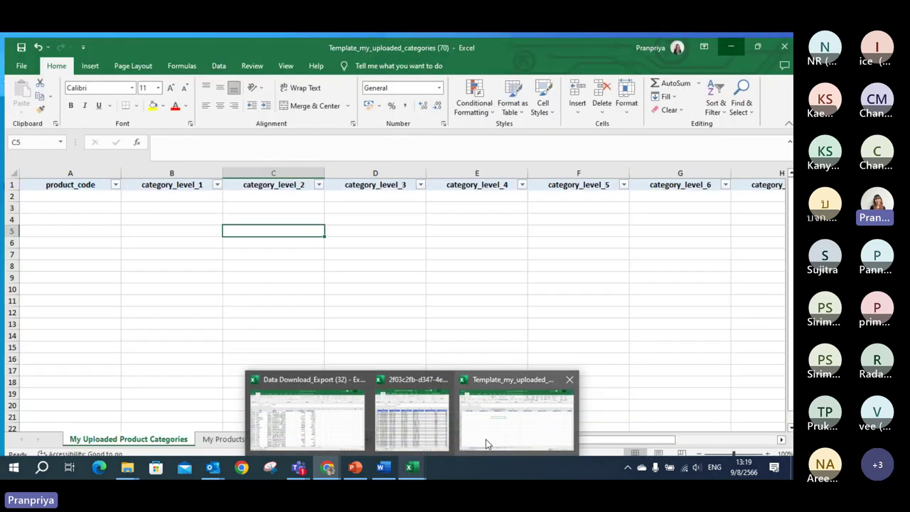
{"action": "left_click", "coordinate": [486, 445]}
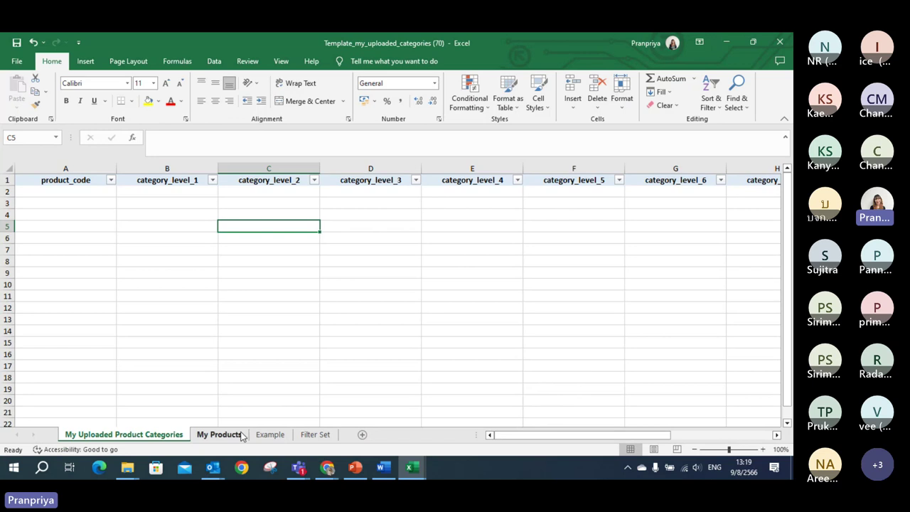
{"action": "left_click", "coordinate": [219, 434]}
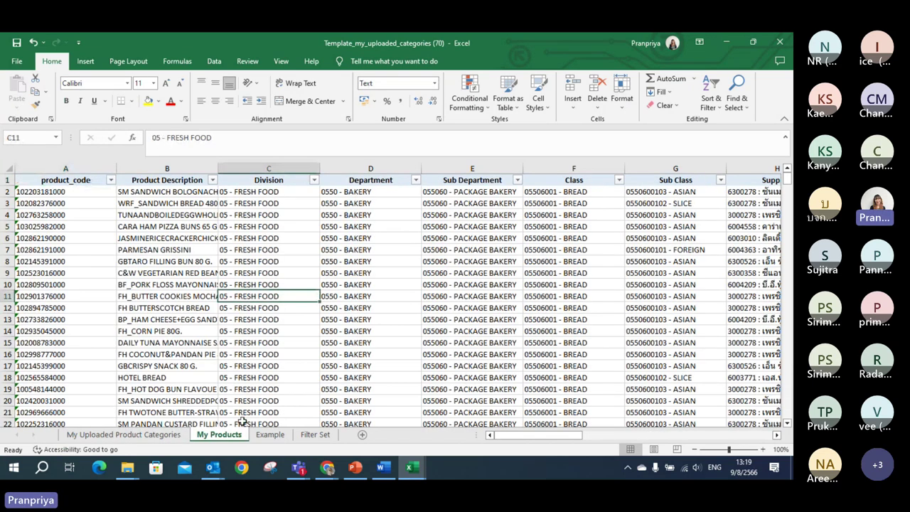
- Review the My Products column headers from product_code through Product End Date and return to the first columns
{"action": "left_click", "coordinate": [73, 179]}
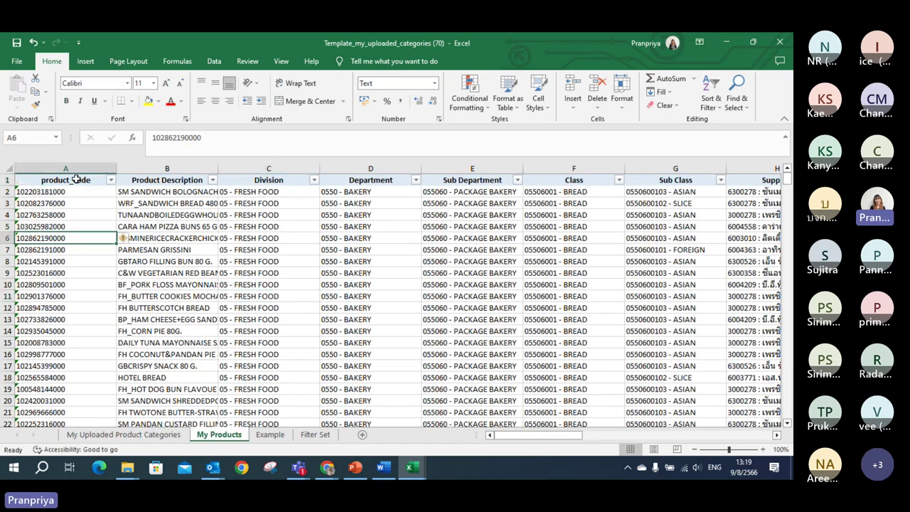
{"action": "left_click", "coordinate": [135, 180]}
{"action": "left_click", "coordinate": [264, 180]}
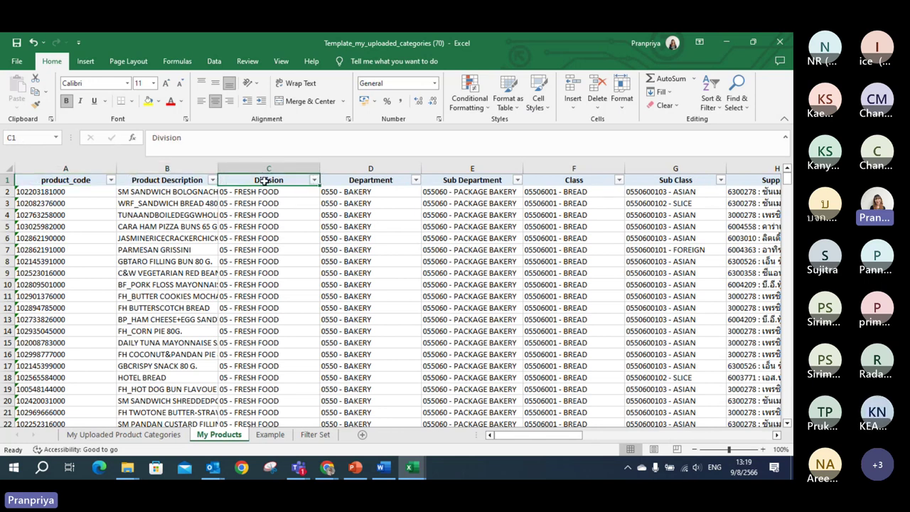
{"action": "key", "text": "Right"}
{"action": "key", "text": "Right"}
{"action": "key", "text": "Right"}
{"action": "key", "text": "Right"}
{"action": "key", "text": "Right"}
{"action": "key", "text": "Right"}
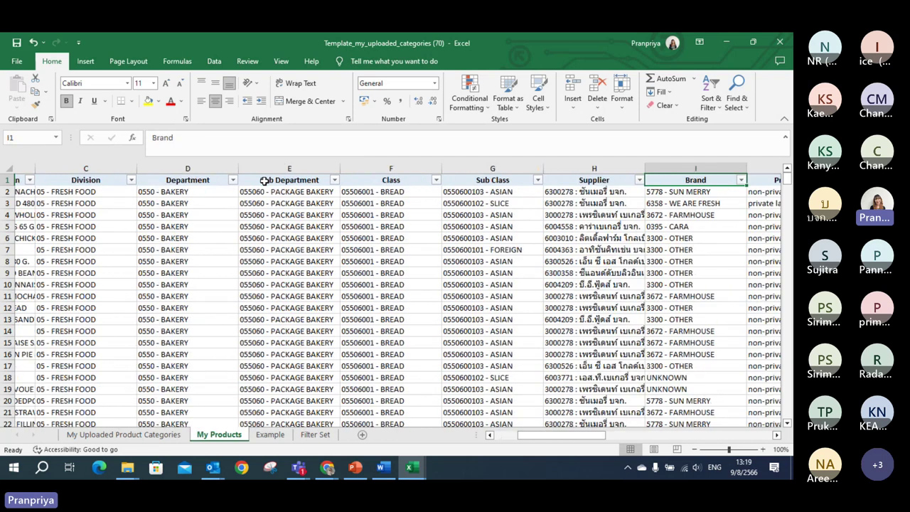
{"action": "key", "text": "Right"}
{"action": "key", "text": "Right"}
{"action": "key", "text": "Right"}
{"action": "key", "text": "Right"}
{"action": "key", "text": "Right"}
{"action": "key", "text": "Right"}
{"action": "key", "text": "Right"}
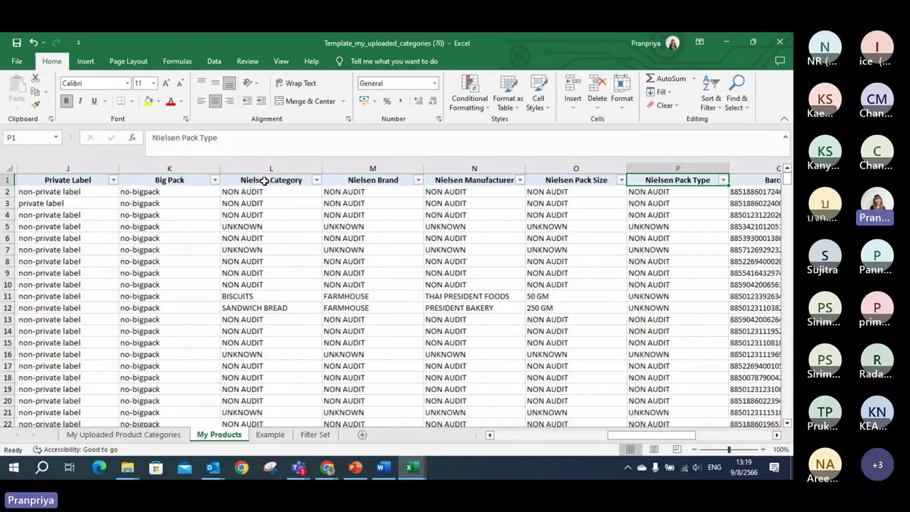
{"action": "key", "text": "Right"}
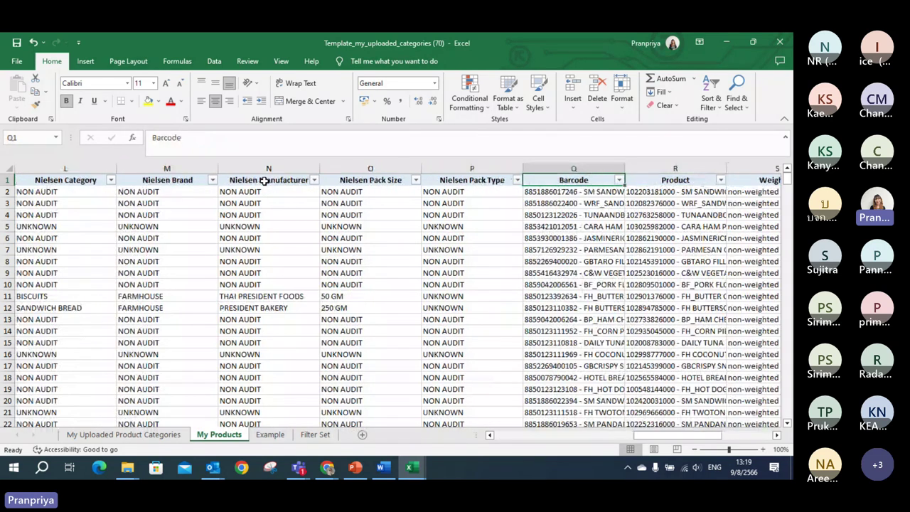
{"action": "key", "text": "Right"}
{"action": "key", "text": "Right"}
{"action": "key", "text": "Right"}
{"action": "key", "text": "Right"}
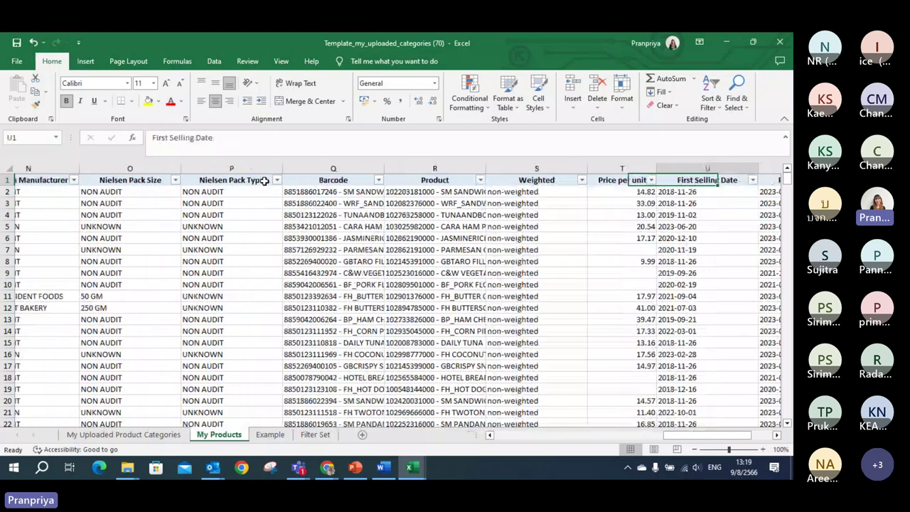
{"action": "key", "text": "Right"}
{"action": "key", "text": "Left"}
{"action": "key", "text": "Left"}
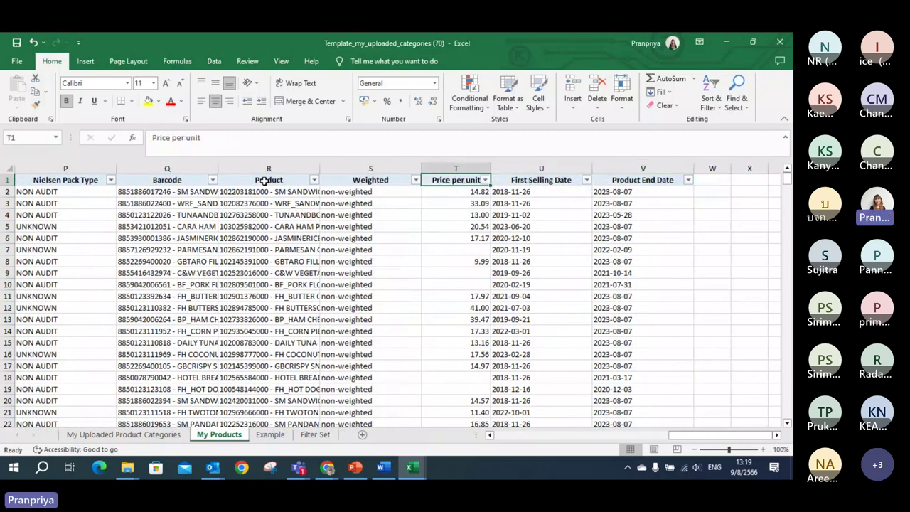
{"action": "key", "text": "Right"}
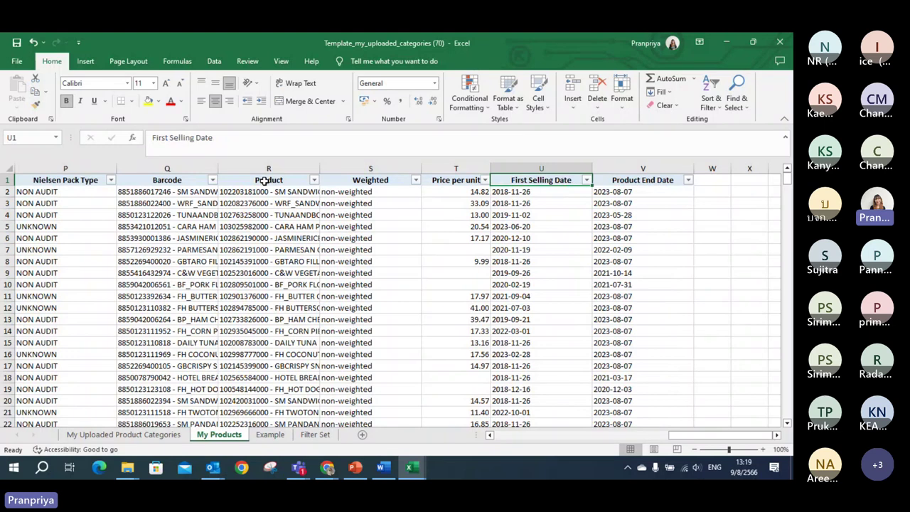
{"action": "key", "text": "Right"}
{"action": "key", "text": "Left"}
{"action": "key", "text": "Right"}
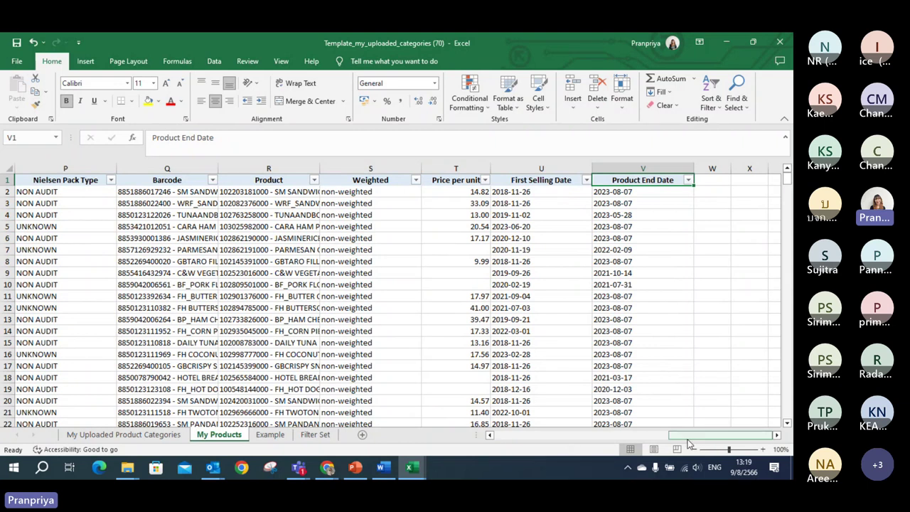
{"action": "left_click_drag", "start_coordinate": [686, 435], "coordinate": [416, 432]}
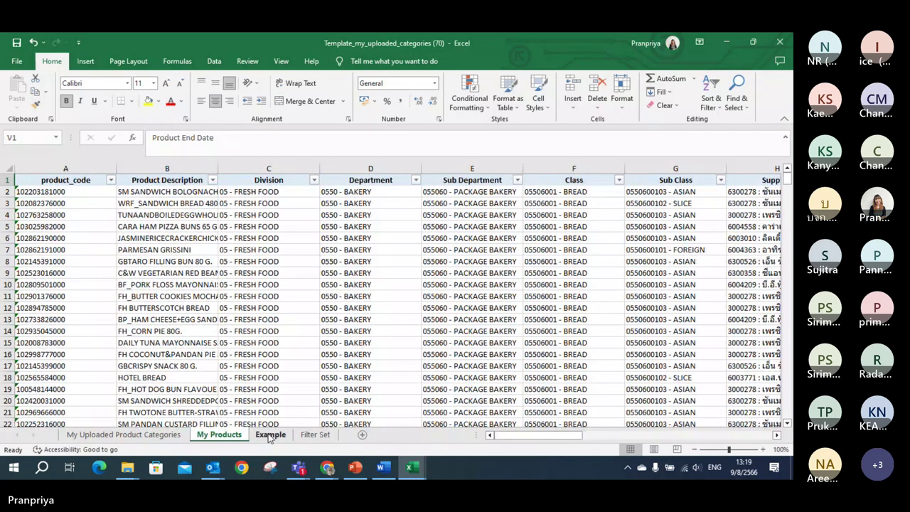
- Look at the My Uploaded Product Categories sheet and fill the product_code column on My Products with yellow
{"action": "left_click", "coordinate": [156, 436]}
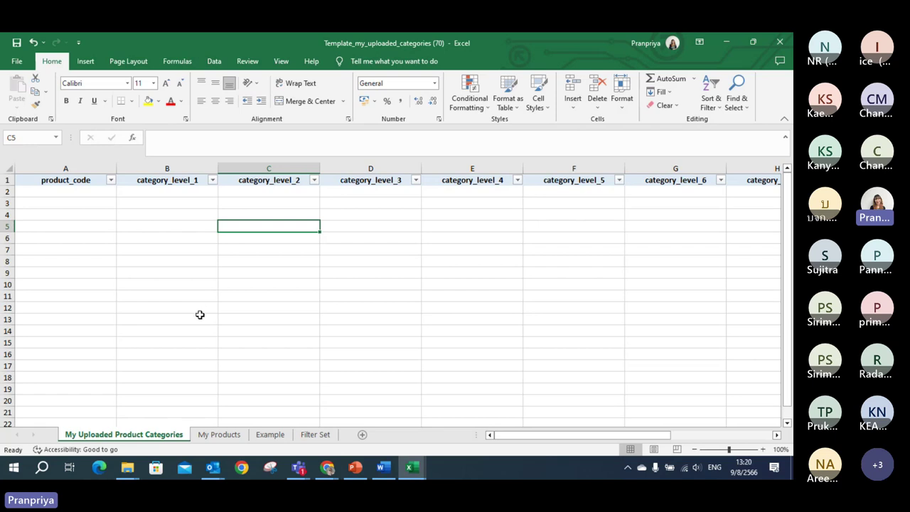
{"action": "left_click", "coordinate": [228, 439]}
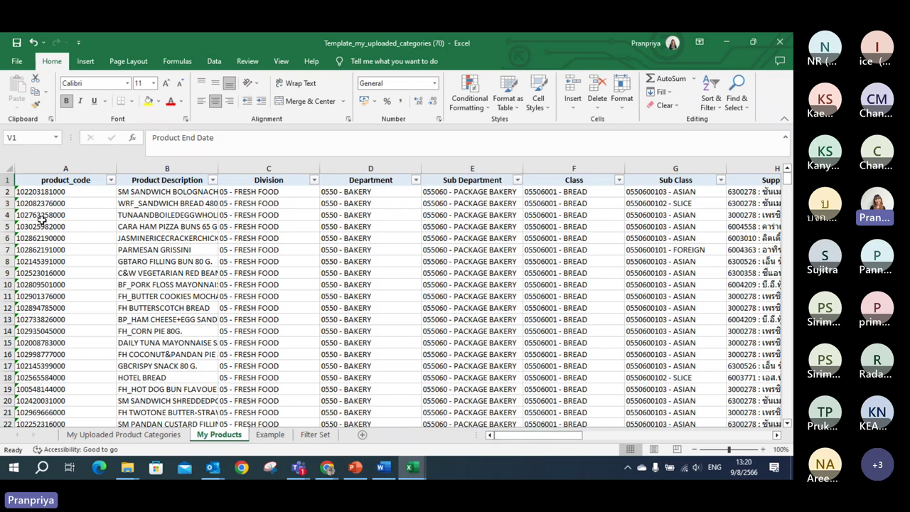
{"action": "left_click", "coordinate": [78, 167]}
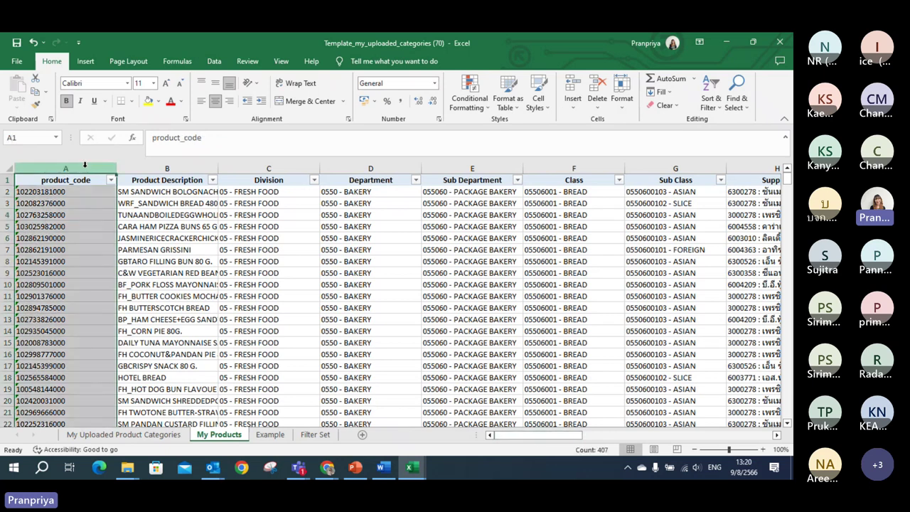
{"action": "left_click", "coordinate": [147, 100]}
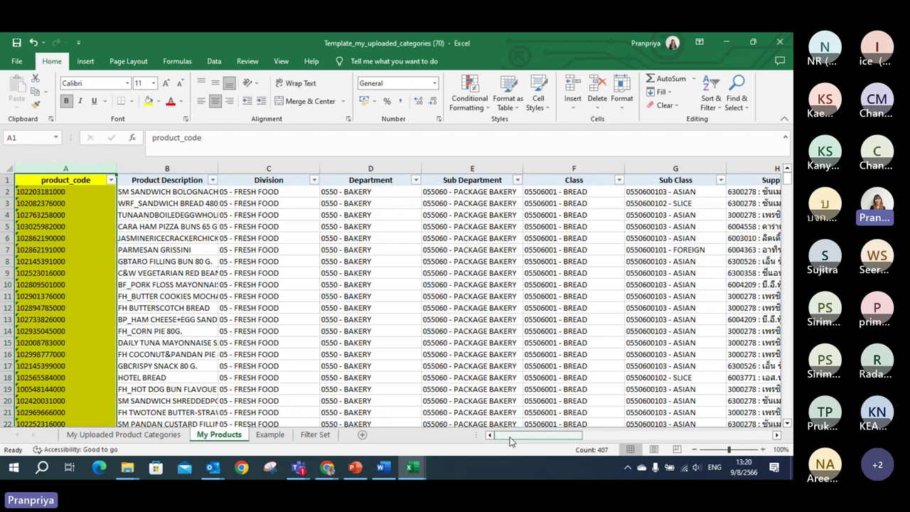
{"action": "left_click_drag", "start_coordinate": [508, 440], "coordinate": [509, 440]}
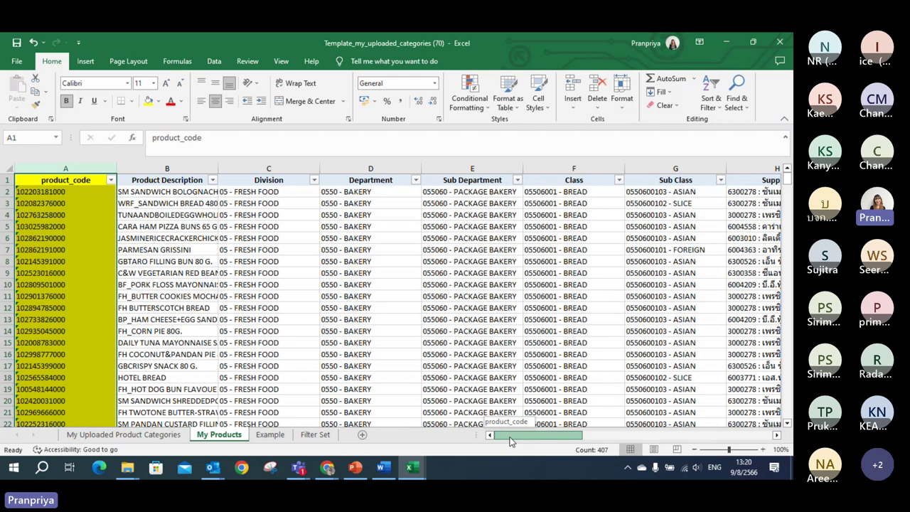
{"action": "left_click_drag", "start_coordinate": [509, 440], "coordinate": [509, 441]}
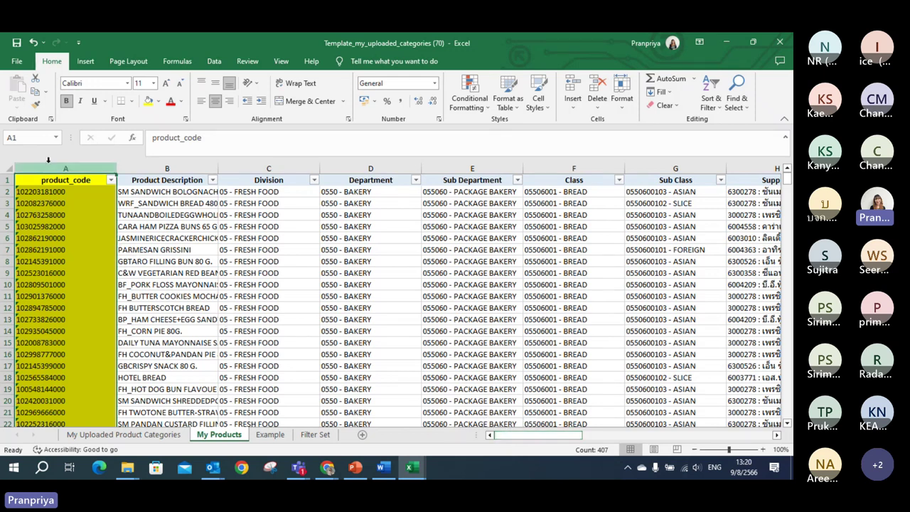
- Select the Barcode column for review, followed by the First Selling Date and Product End Date columns
{"action": "left_click_drag", "start_coordinate": [540, 435], "coordinate": [676, 433]}
{"action": "left_click", "coordinate": [577, 169]}
{"action": "left_click_drag", "start_coordinate": [578, 168], "coordinate": [578, 171]}
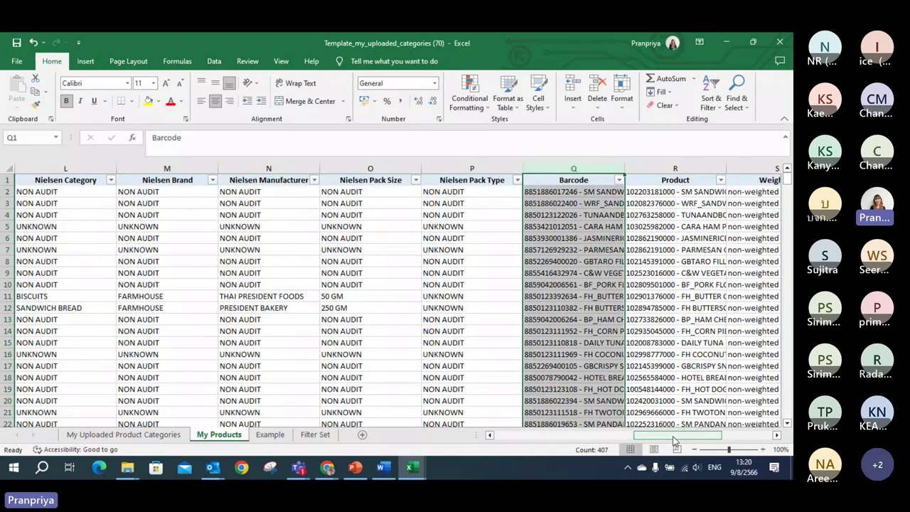
{"action": "left_click_drag", "start_coordinate": [674, 438], "coordinate": [716, 446]}
{"action": "left_click_drag", "start_coordinate": [540, 168], "coordinate": [648, 168]}
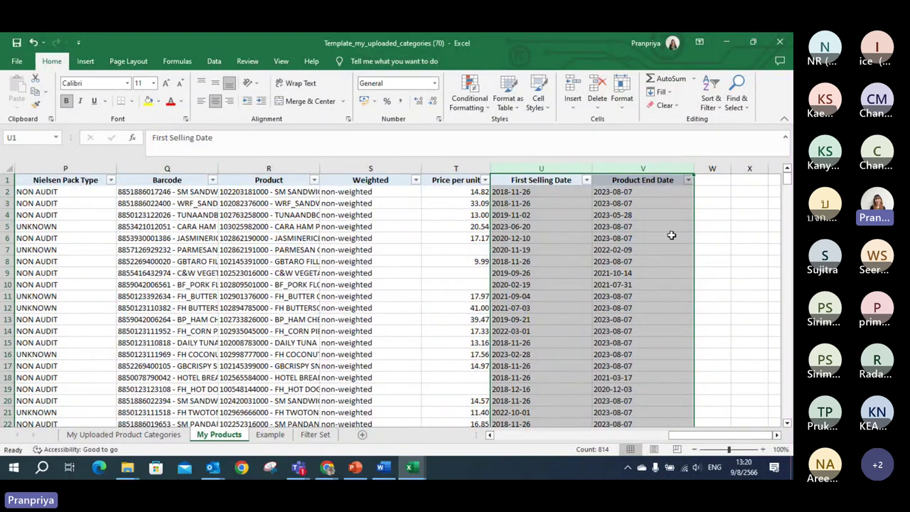
- Examine the dates offered in the Product End Date column's filter list and leave it unfiltered
{"action": "left_click", "coordinate": [621, 165]}
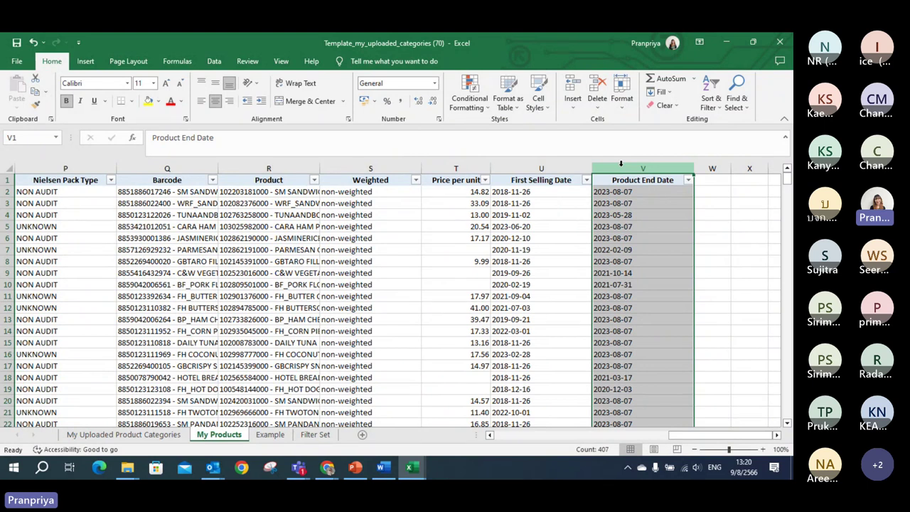
{"action": "left_click", "coordinate": [654, 192]}
{"action": "left_click", "coordinate": [688, 180]}
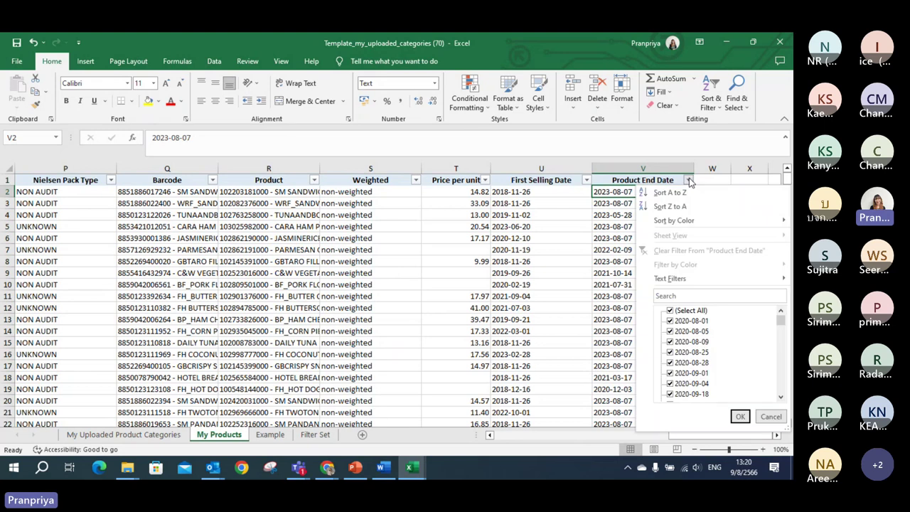
{"action": "left_click", "coordinate": [688, 180]}
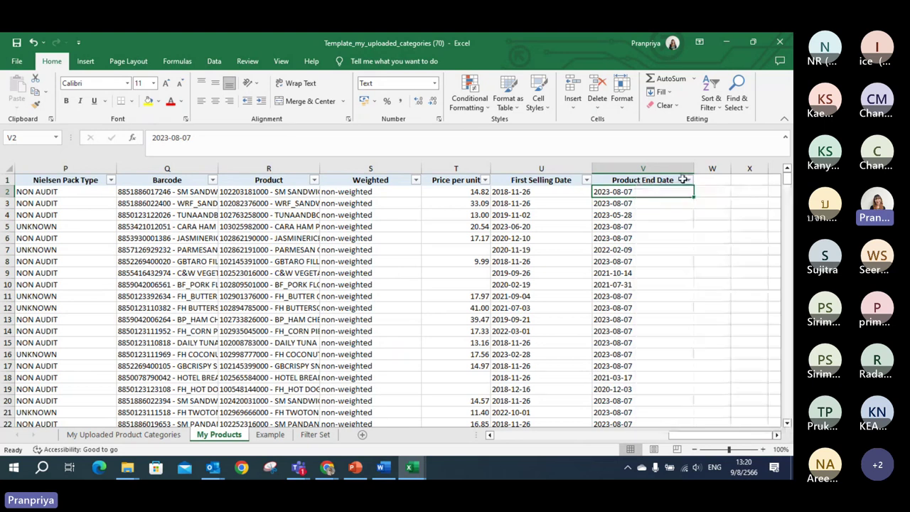
- Examine the dates offered in the First Selling Date column's filter list through to the latest entries, leaving the column unfiltered
{"action": "left_click", "coordinate": [628, 167]}
{"action": "left_click_drag", "start_coordinate": [573, 166], "coordinate": [597, 167]}
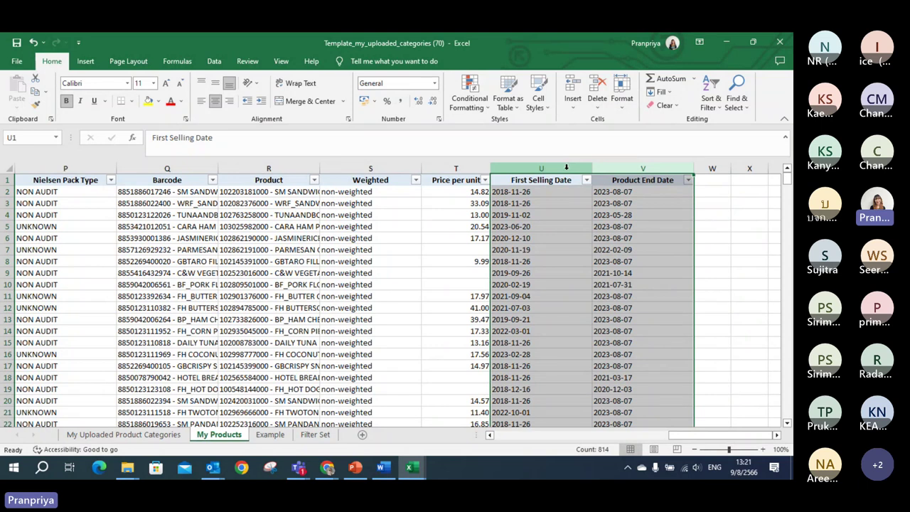
{"action": "left_click", "coordinate": [567, 167]}
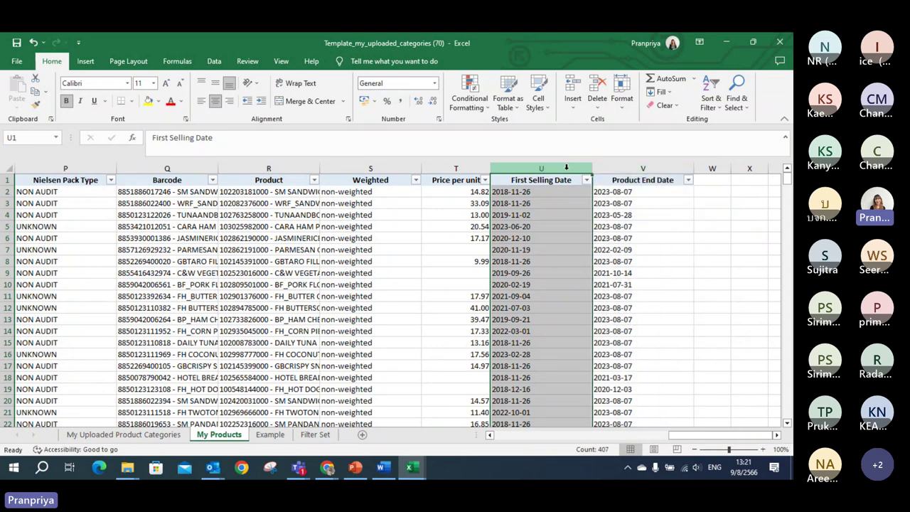
{"action": "left_click", "coordinate": [586, 179]}
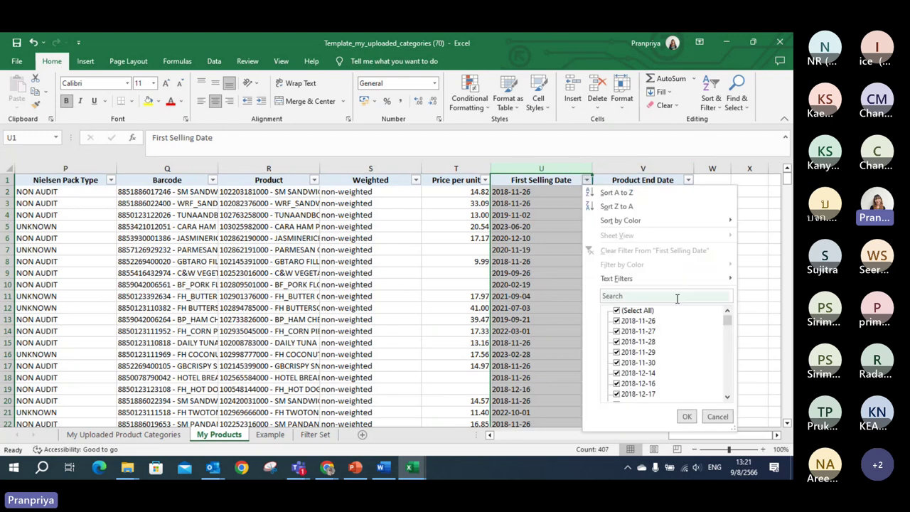
{"action": "mouse_move", "coordinate": [726, 321]}
{"action": "left_mouse_down"}
{"action": "mouse_move", "coordinate": [727, 395]}
{"action": "mouse_move", "coordinate": [726, 319]}
{"action": "left_mouse_up"}
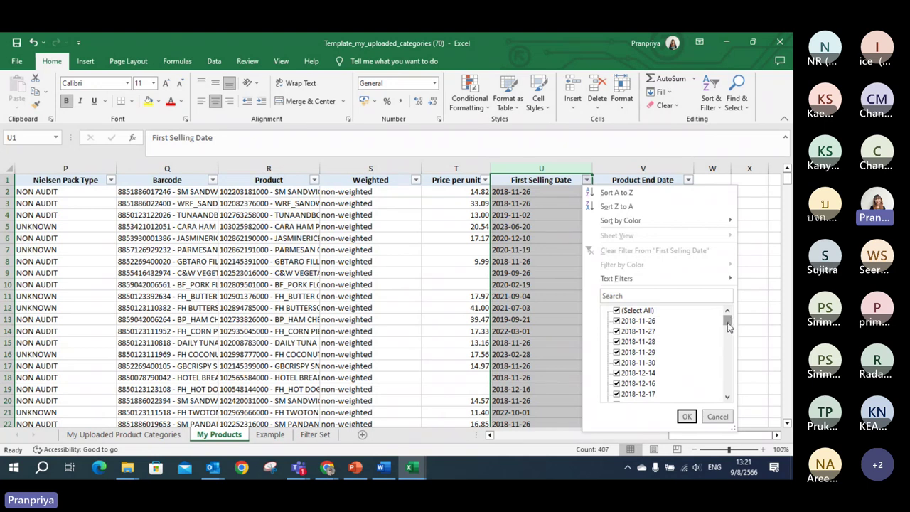
{"action": "left_click_drag", "start_coordinate": [727, 322], "coordinate": [725, 400]}
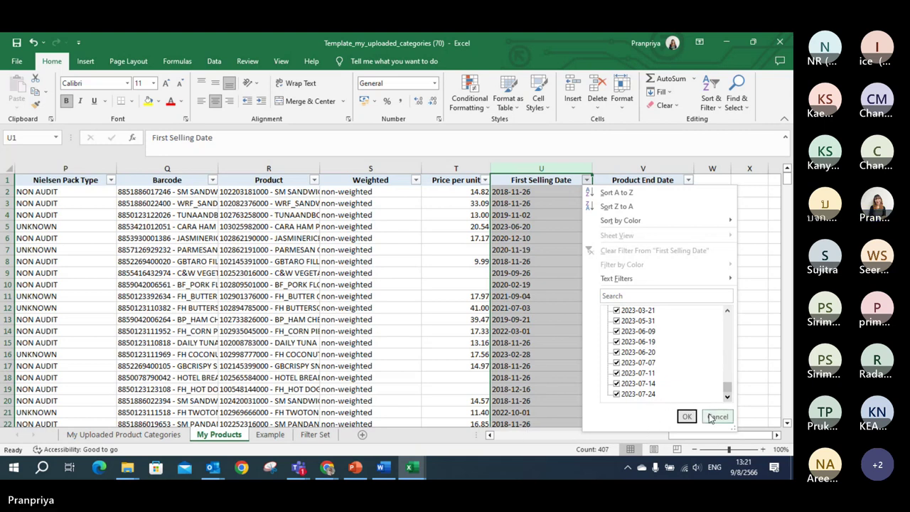
{"action": "left_click", "coordinate": [686, 416]}
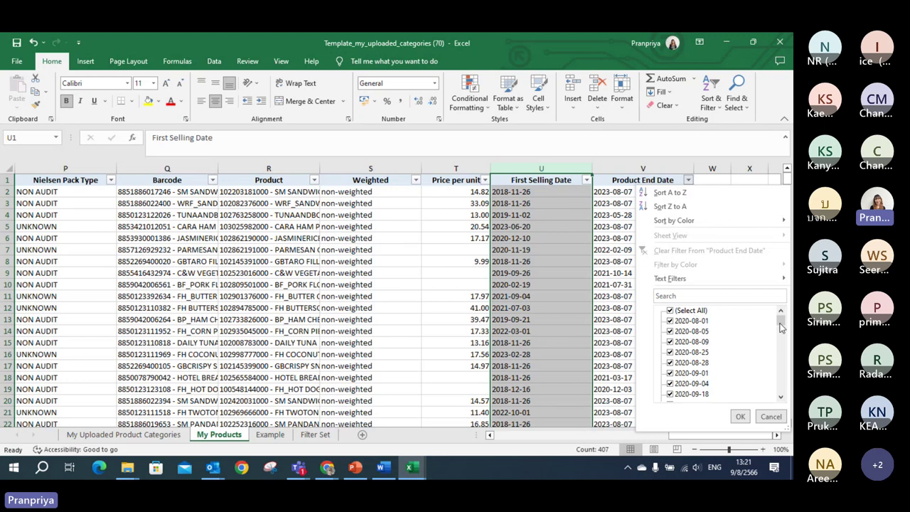
- Check the latest dates in the Product End Date filter list without filtering, and select both date columns before returning to the first columns
{"action": "left_click_drag", "start_coordinate": [780, 322], "coordinate": [781, 411]}
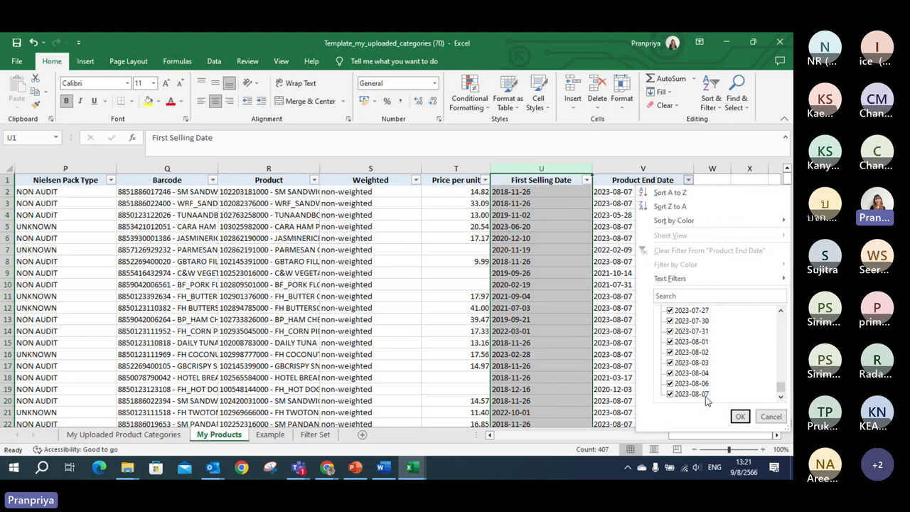
{"action": "left_click", "coordinate": [770, 416]}
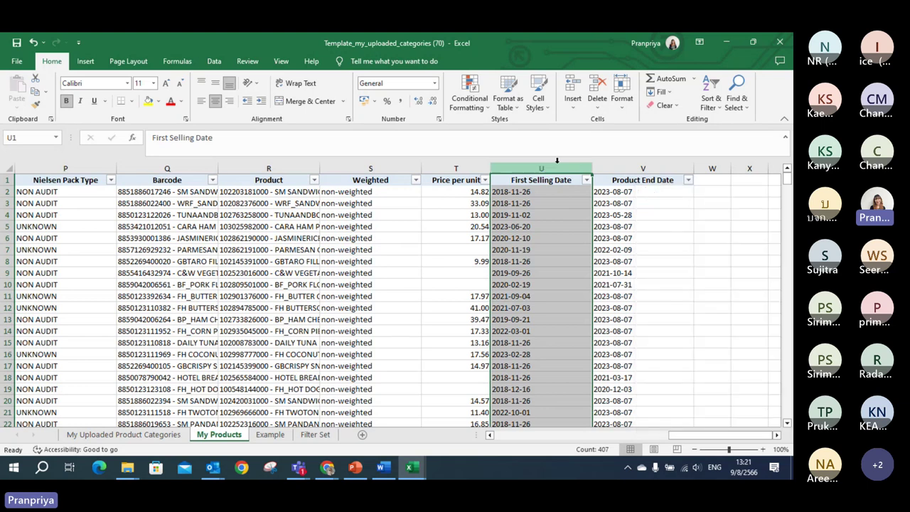
{"action": "left_click", "coordinate": [635, 168], "text": "shift"}
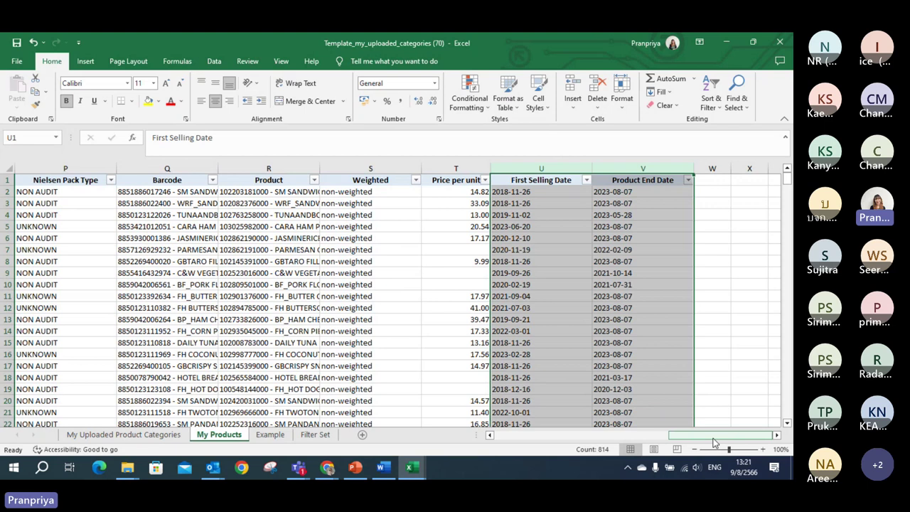
{"action": "left_click_drag", "start_coordinate": [728, 436], "coordinate": [489, 438]}
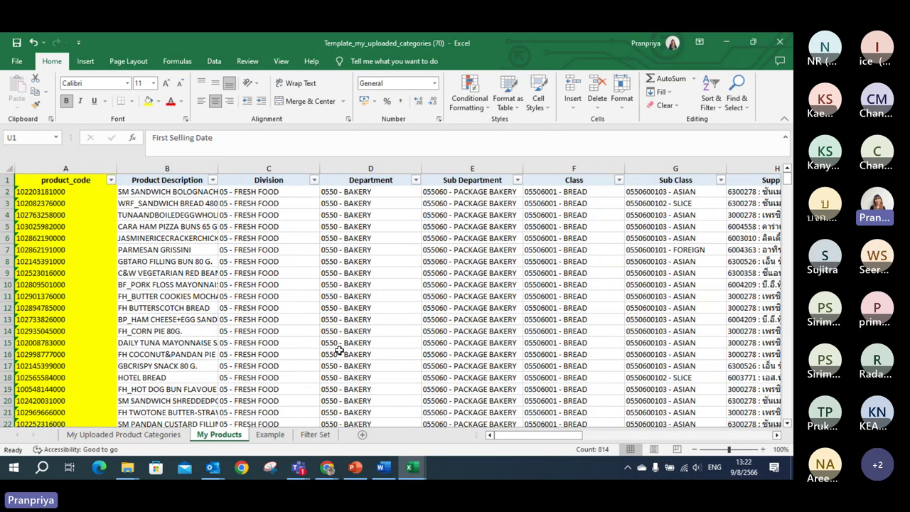
- Look at the Example sheet and select the sample codes in its product_code column for review
{"action": "left_click", "coordinate": [270, 434]}
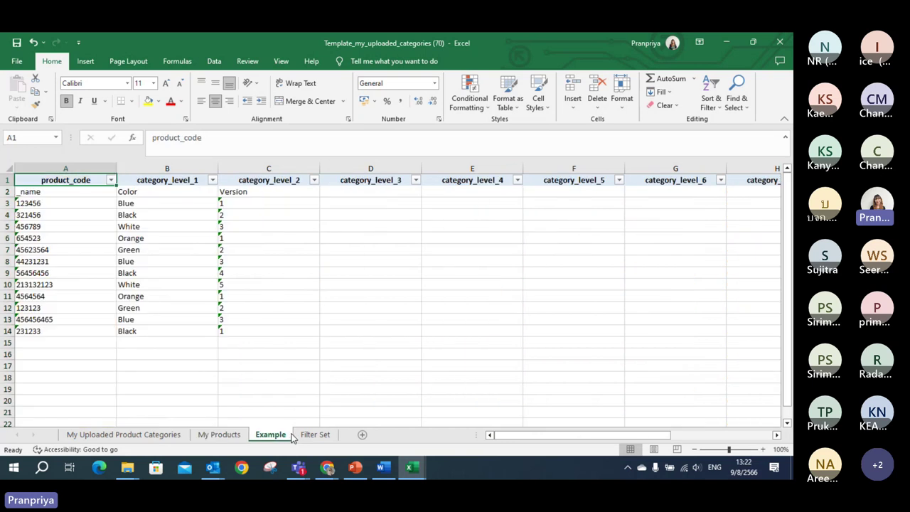
{"action": "left_click", "coordinate": [307, 367]}
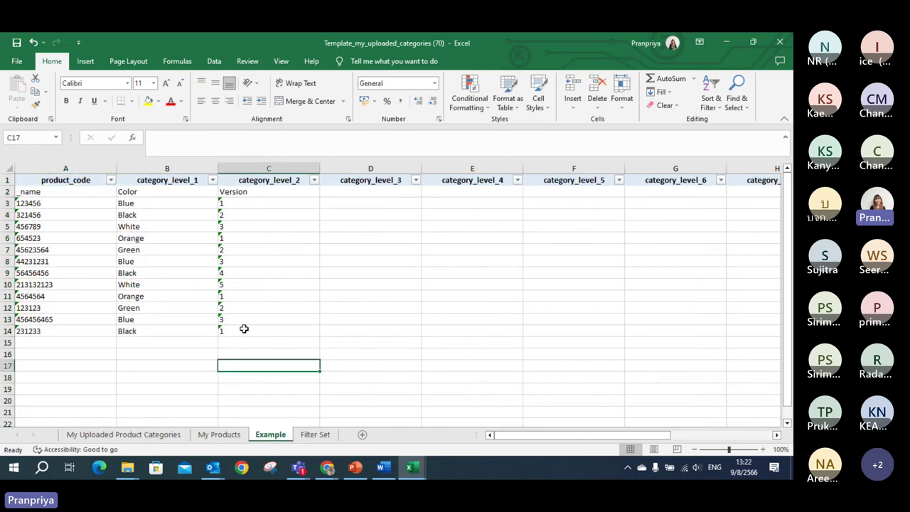
{"action": "left_click", "coordinate": [87, 202]}
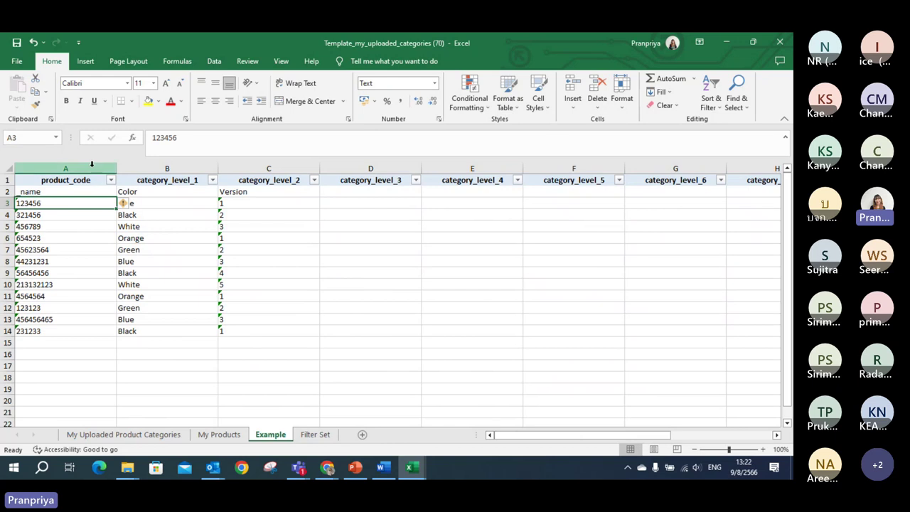
{"action": "left_click", "coordinate": [91, 169]}
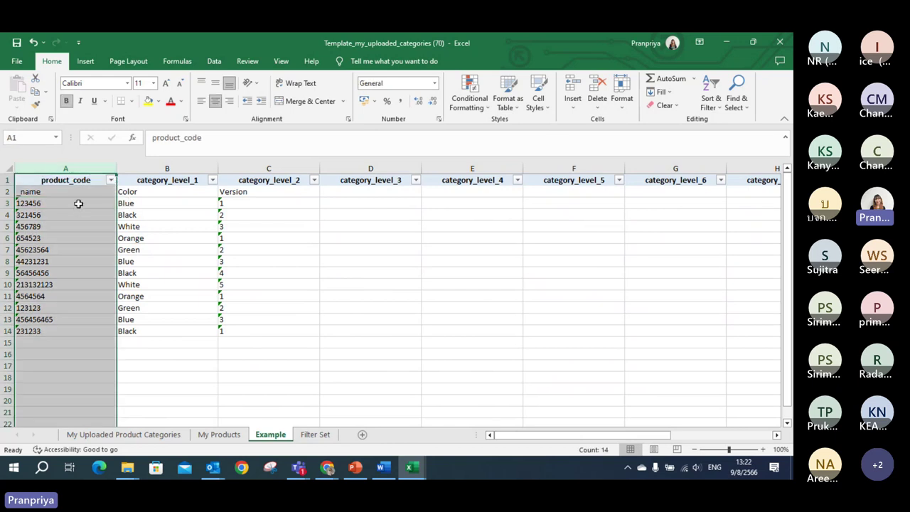
{"action": "left_click_drag", "start_coordinate": [77, 204], "coordinate": [67, 329]}
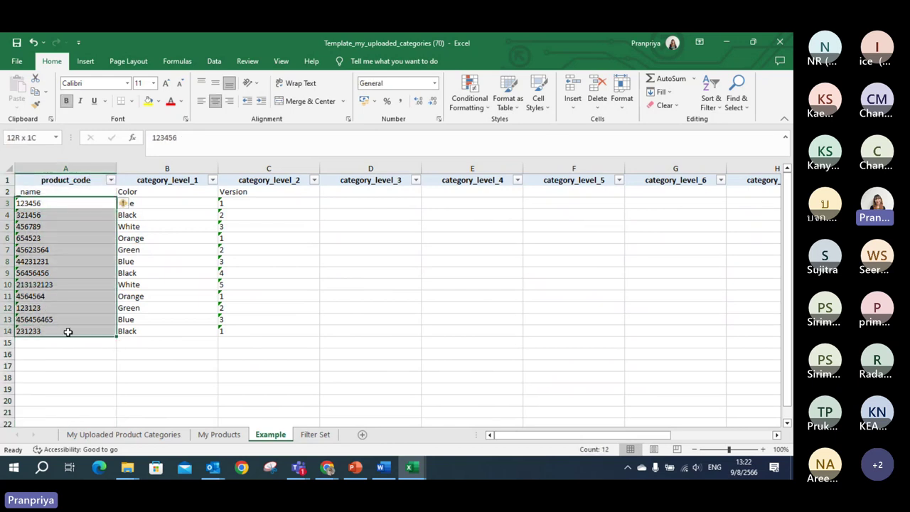
- Compare the product codes on My Products with the Example sheet, and review the Color and Version values of the first sample rows
{"action": "left_click", "coordinate": [216, 434]}
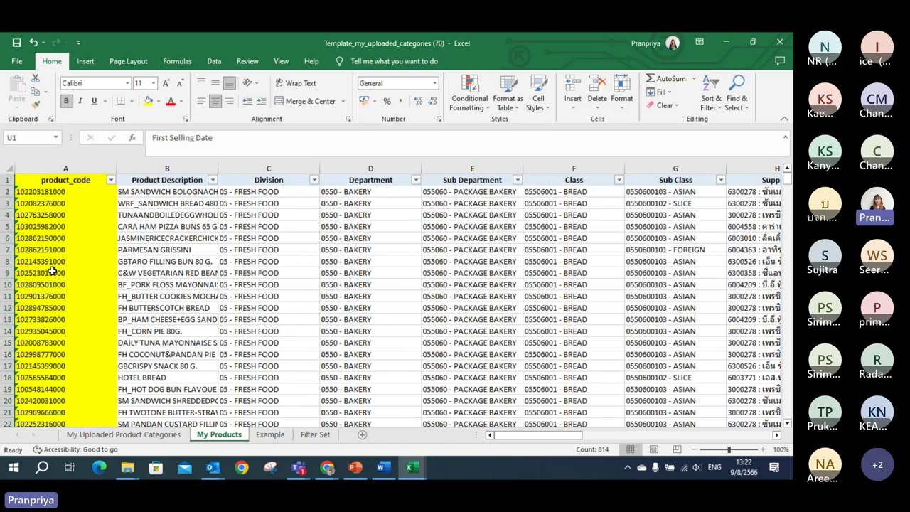
{"action": "key", "text": "ctrl+Page_Down"}
{"action": "left_click", "coordinate": [67, 203]}
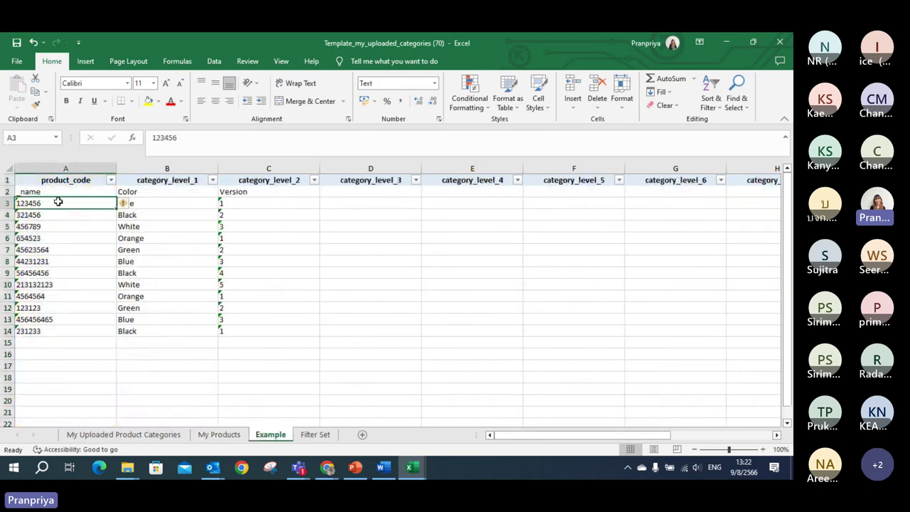
{"action": "left_click", "coordinate": [198, 205]}
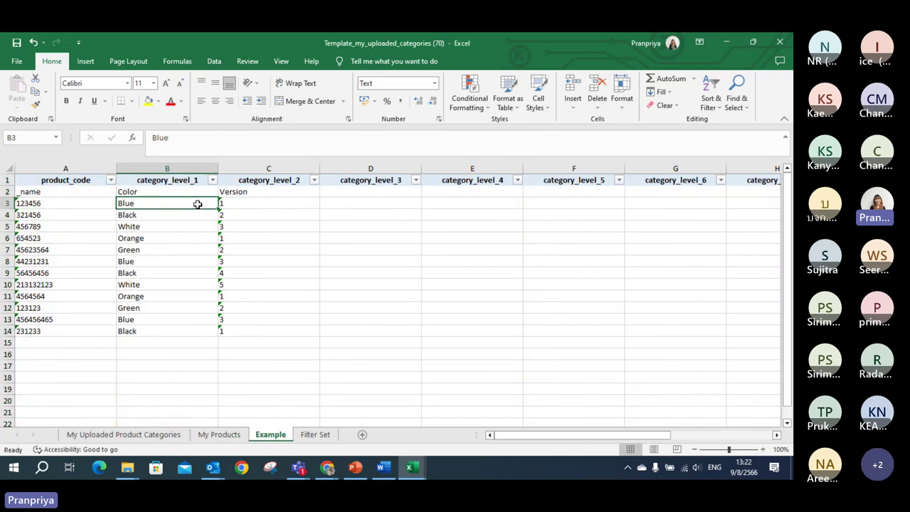
{"action": "left_click", "coordinate": [236, 204]}
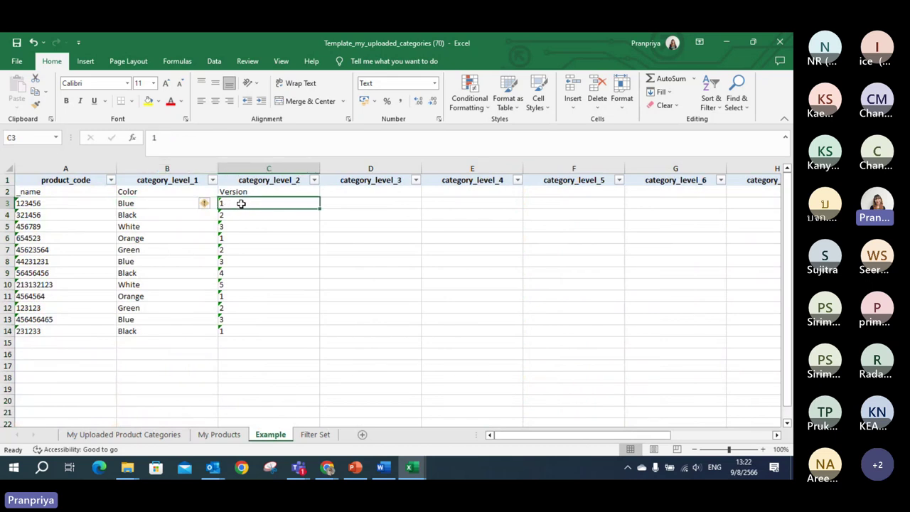
{"action": "left_click", "coordinate": [240, 215]}
{"action": "left_click", "coordinate": [244, 204]}
{"action": "left_click", "coordinate": [153, 214]}
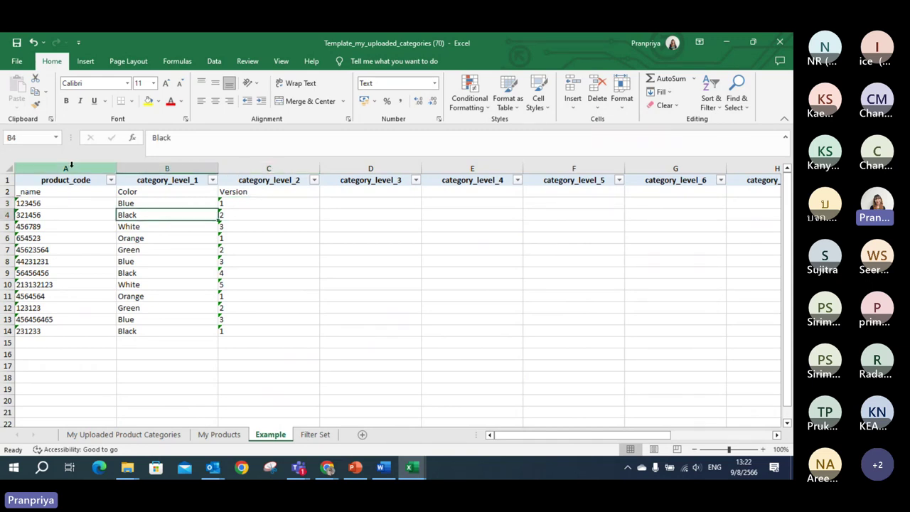
- Select the Example sheet's whole product_code column and inspect it below the sample rows before returning to its header
{"action": "left_click", "coordinate": [71, 168]}
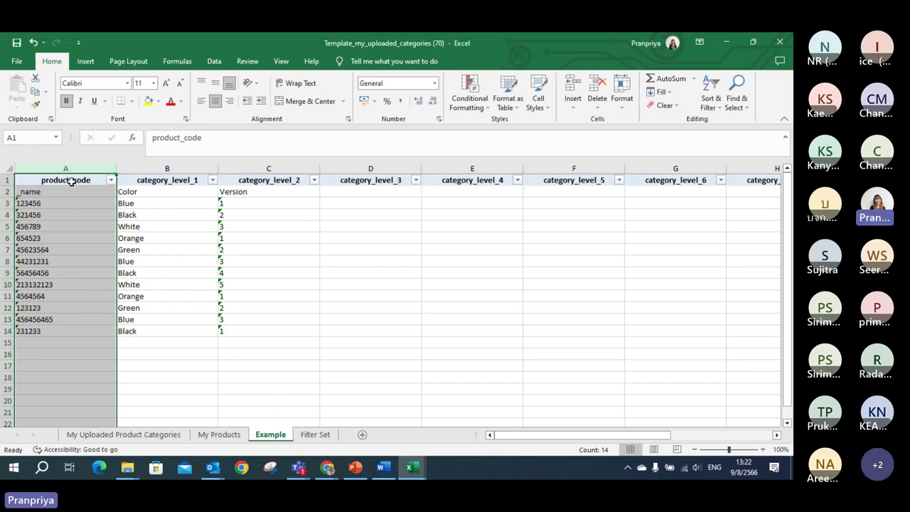
{"action": "scroll", "coordinate": [43, 234], "scroll_direction": "down", "scroll_amount": 6}
{"action": "scroll", "coordinate": [39, 242], "scroll_direction": "down", "scroll_amount": 10}
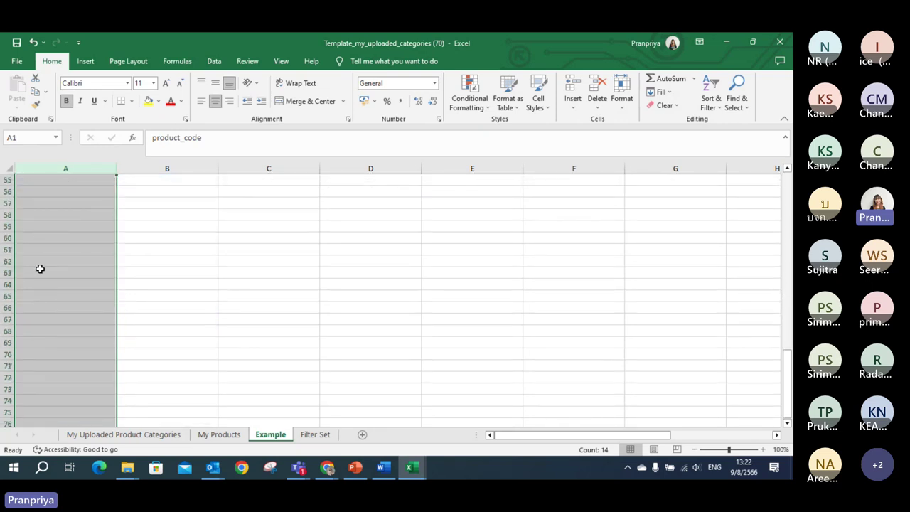
{"action": "scroll", "coordinate": [38, 265], "scroll_direction": "up", "scroll_amount": 10}
{"action": "left_click_drag", "start_coordinate": [785, 333], "coordinate": [784, 325]}
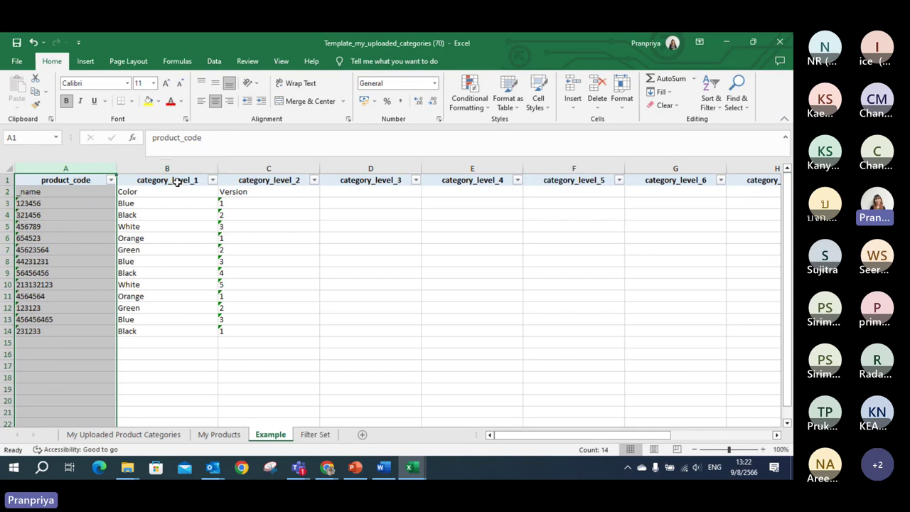
- Review the Example sheet's category_level headers, selecting the category_level_1 through category_level_5 columns one by one
{"action": "left_click_drag", "start_coordinate": [177, 181], "coordinate": [774, 189]}
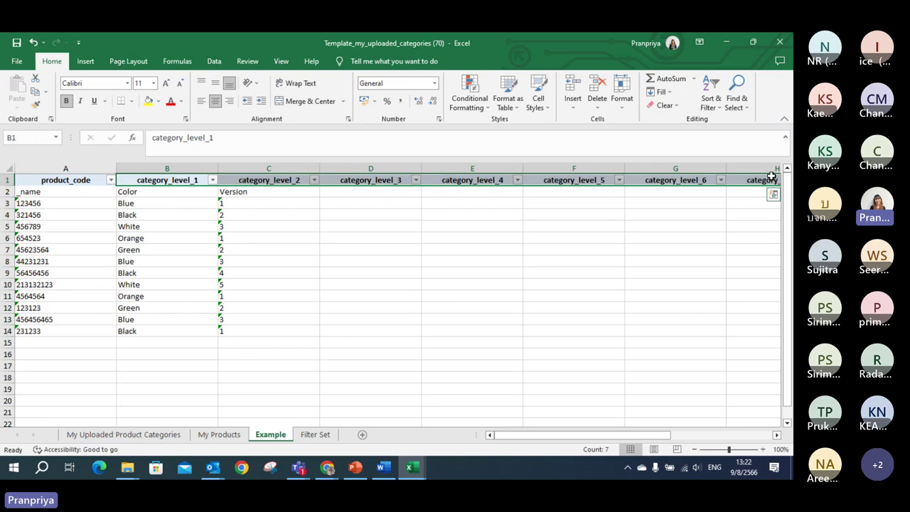
{"action": "mouse_move", "coordinate": [601, 434]}
{"action": "left_mouse_down"}
{"action": "mouse_move", "coordinate": [692, 433]}
{"action": "mouse_move", "coordinate": [598, 434]}
{"action": "left_mouse_up"}
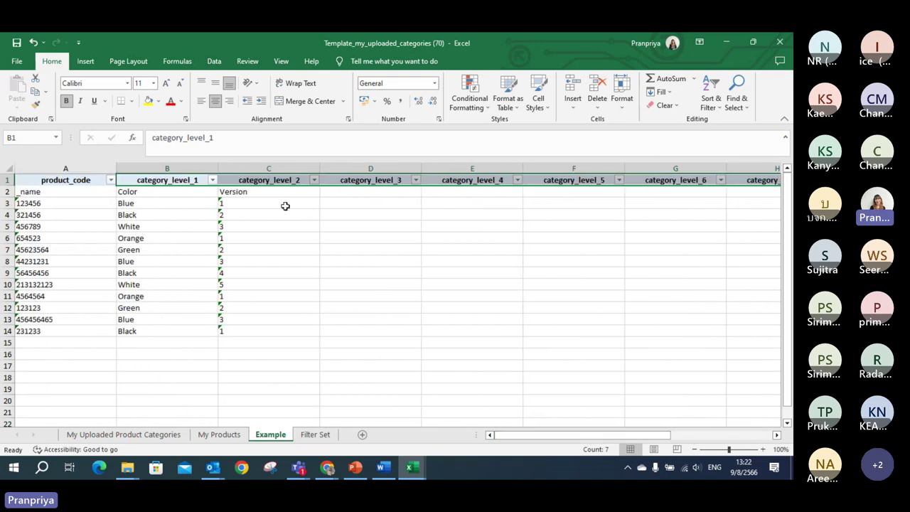
{"action": "left_click", "coordinate": [188, 166]}
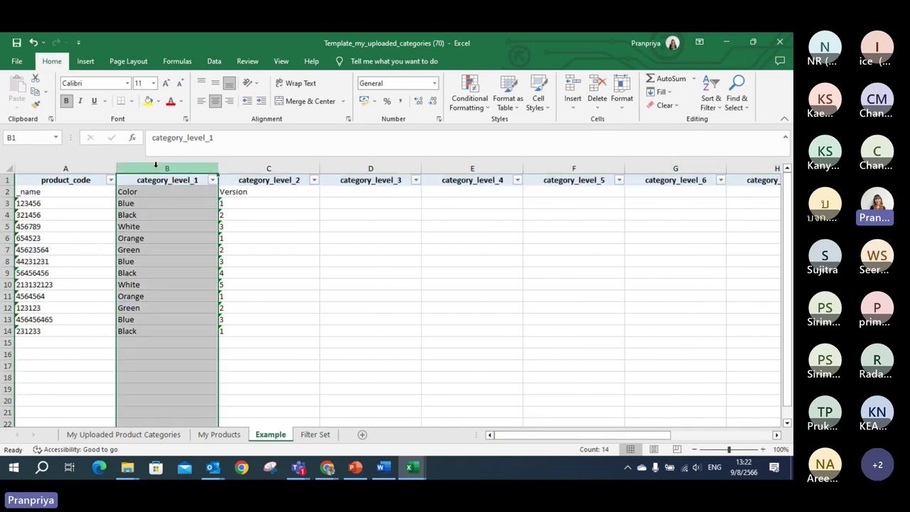
{"action": "left_click", "coordinate": [291, 163]}
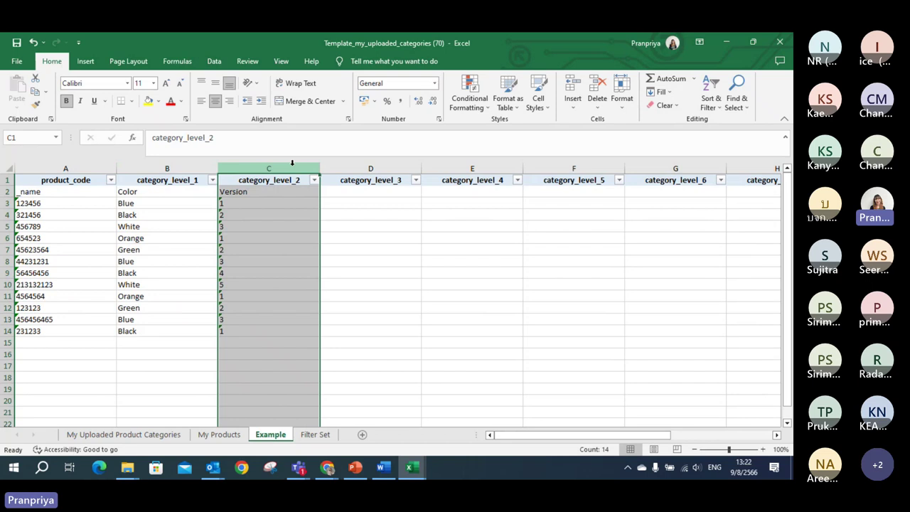
{"action": "left_click", "coordinate": [363, 162]}
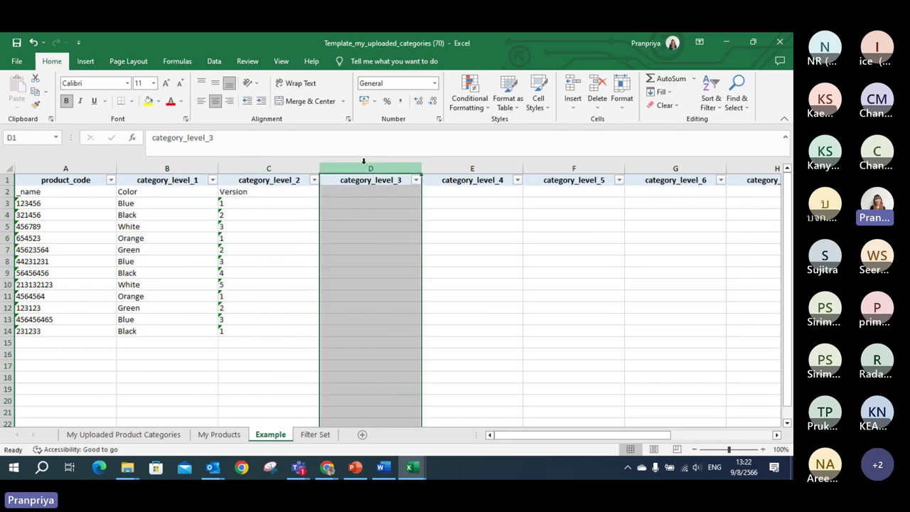
{"action": "left_click", "coordinate": [511, 169]}
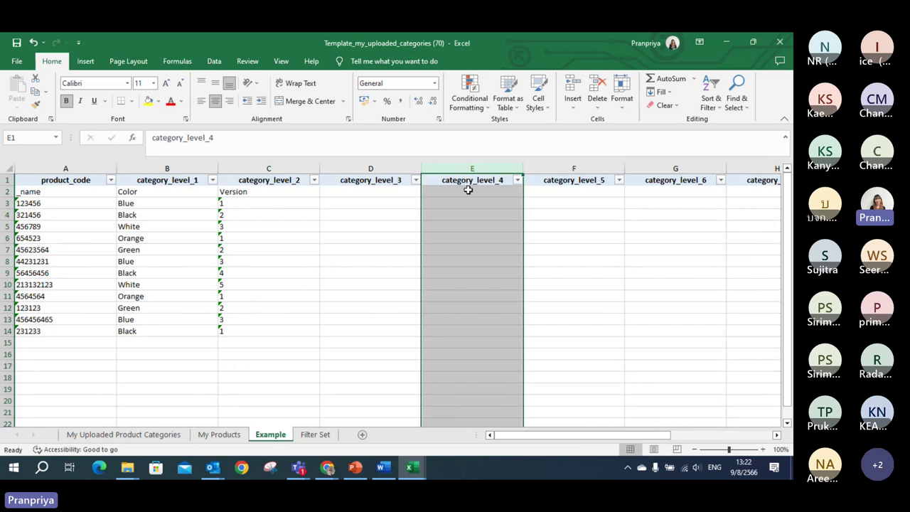
{"action": "left_click", "coordinate": [572, 167]}
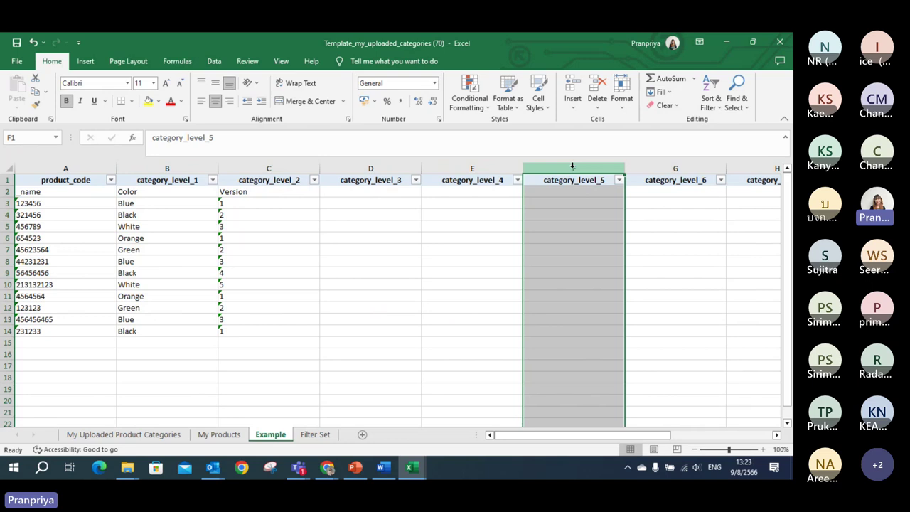
- Go over the Example sheet's required layout again by selecting the product_code column, its entries and the category_level header cells
{"action": "left_click_drag", "start_coordinate": [146, 180], "coordinate": [754, 182]}
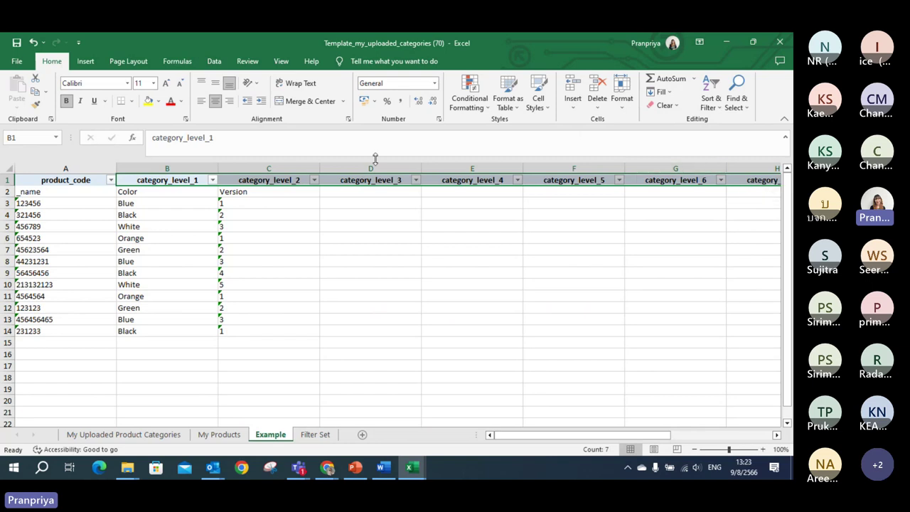
{"action": "left_click", "coordinate": [67, 179]}
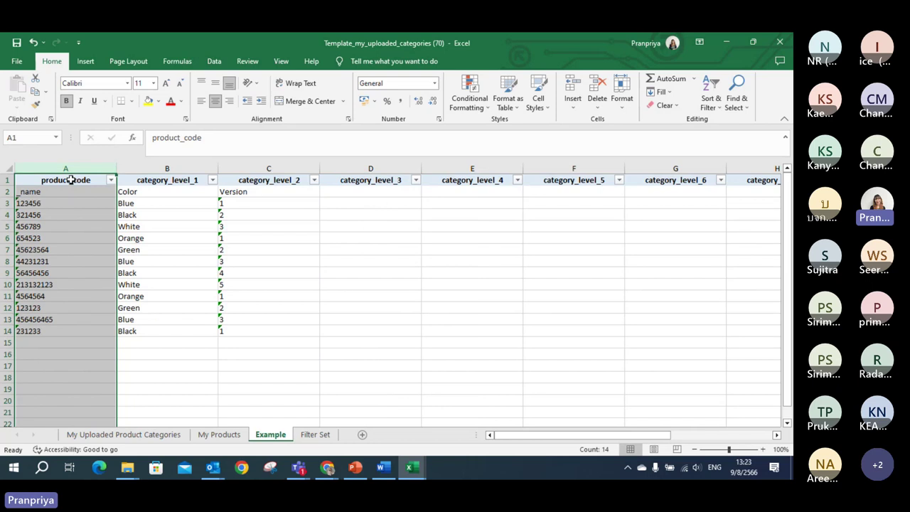
{"action": "left_click_drag", "start_coordinate": [69, 192], "coordinate": [50, 332]}
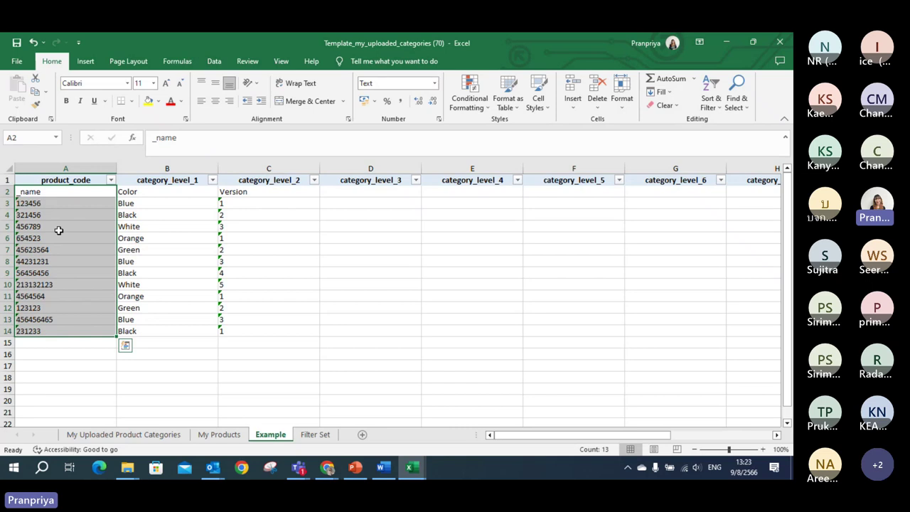
{"action": "left_click", "coordinate": [64, 167]}
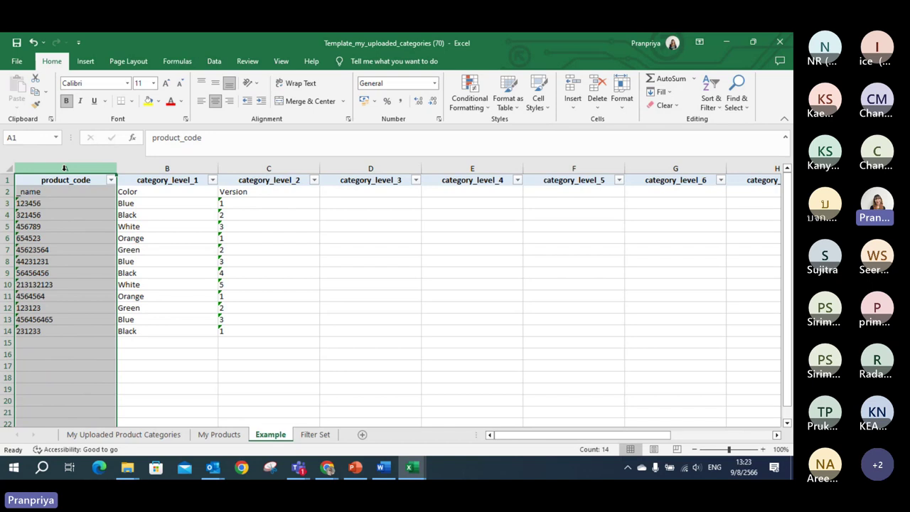
{"action": "left_click_drag", "start_coordinate": [167, 180], "coordinate": [676, 181]}
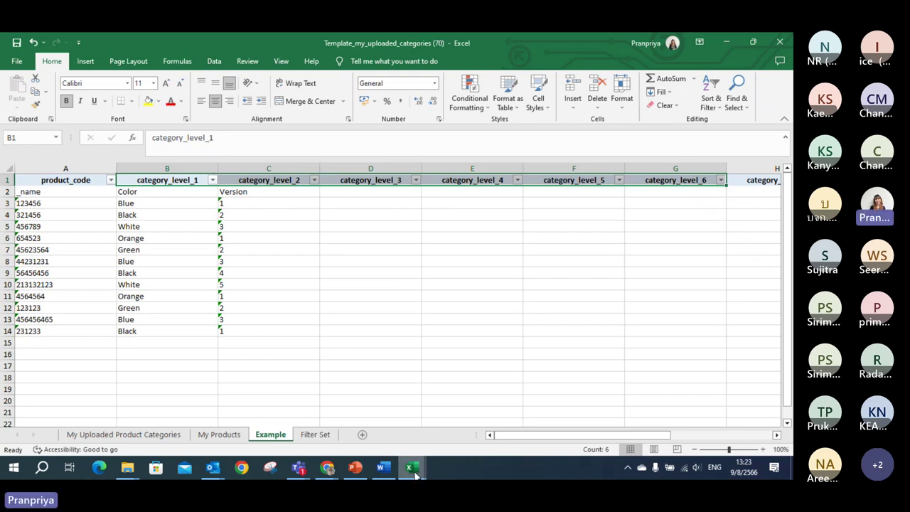
- Open the workbook New version_my_uploaded_categories (46)_1 from the CIP folder inside Training
{"action": "mouse_move", "coordinate": [414, 472]}
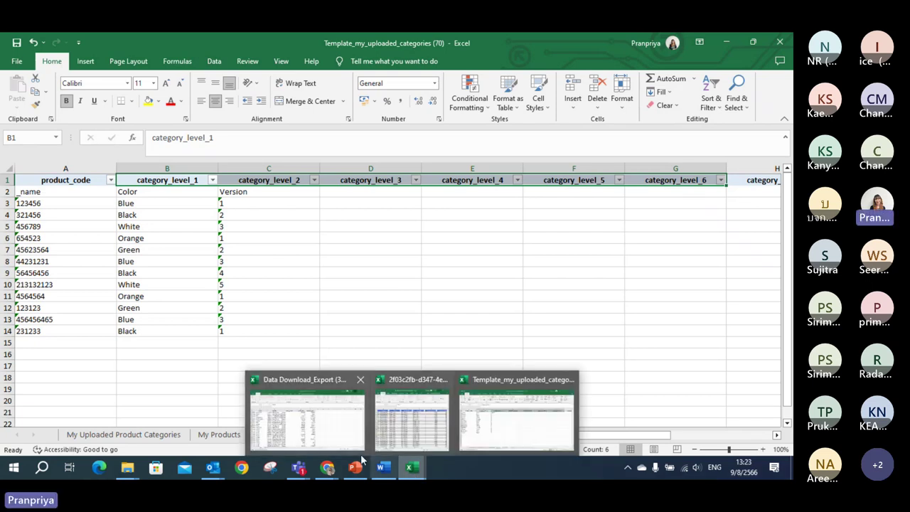
{"action": "mouse_move", "coordinate": [214, 472]}
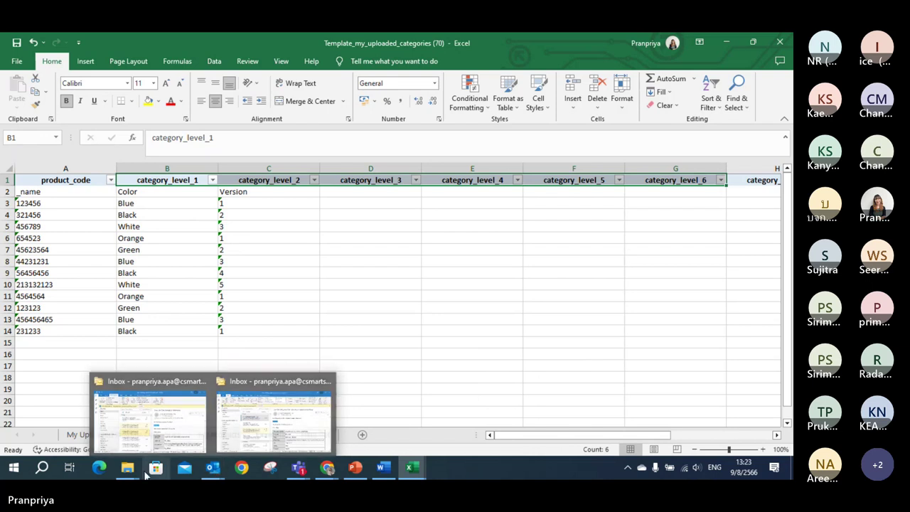
{"action": "mouse_move", "coordinate": [128, 466]}
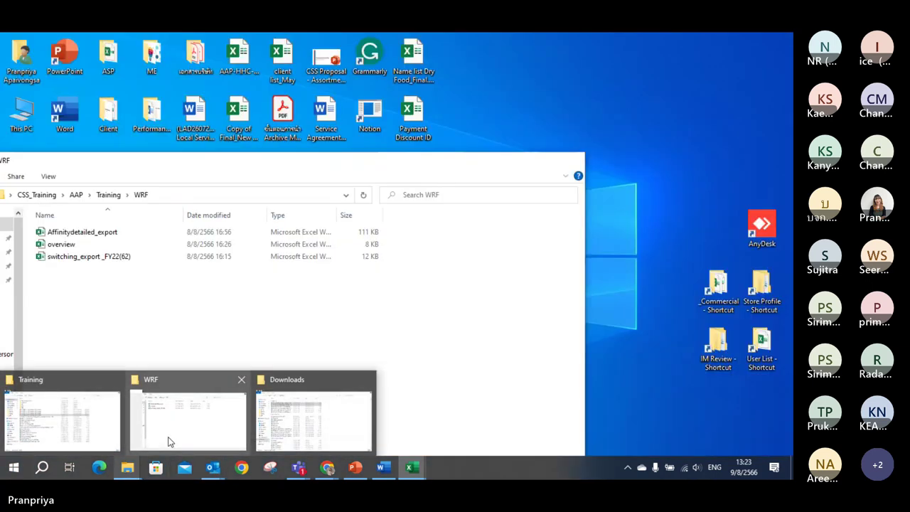
{"action": "left_click", "coordinate": [168, 442]}
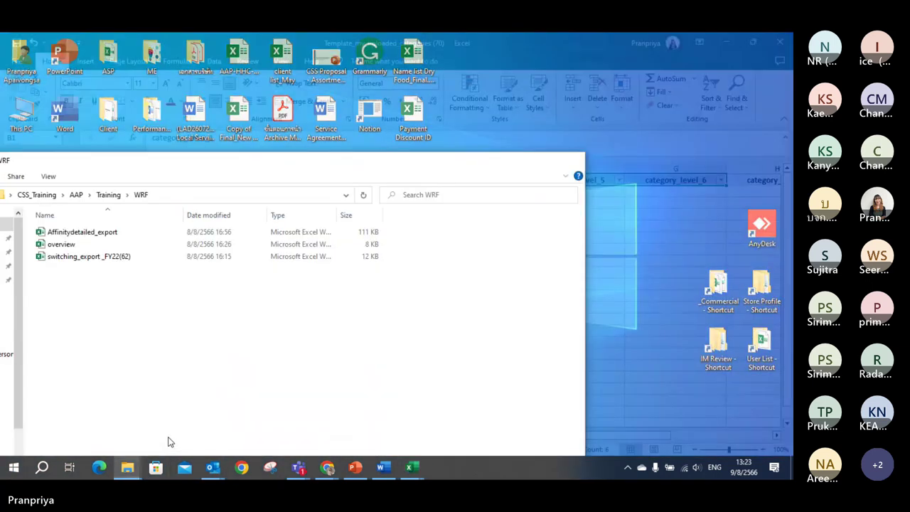
{"action": "left_click", "coordinate": [108, 194]}
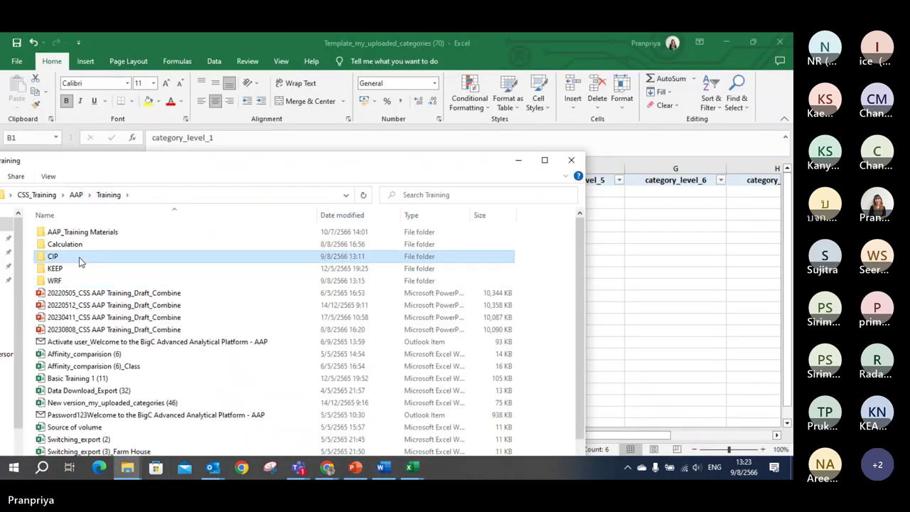
{"action": "double_click", "coordinate": [80, 257]}
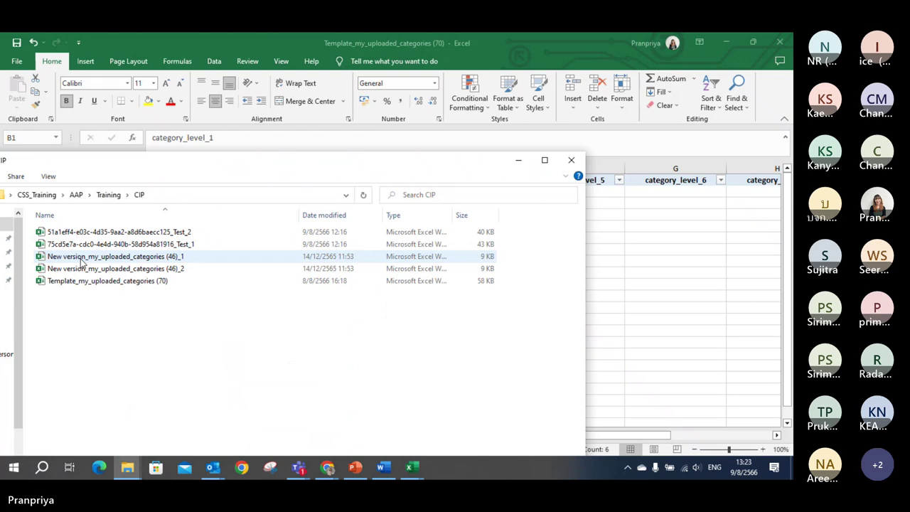
{"action": "left_click", "coordinate": [192, 258]}
{"action": "key", "text": "alt+Tab"}
{"action": "left_click", "coordinate": [242, 341]}
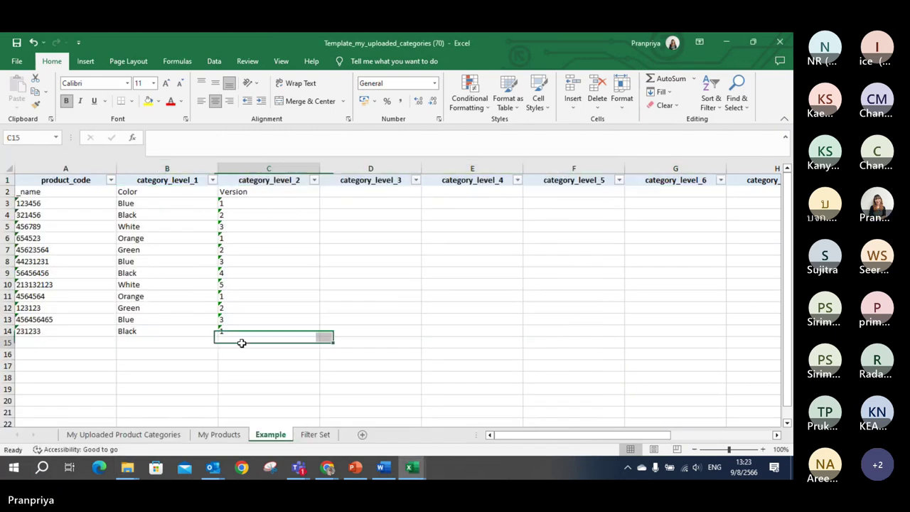
{"action": "left_click", "coordinate": [252, 363]}
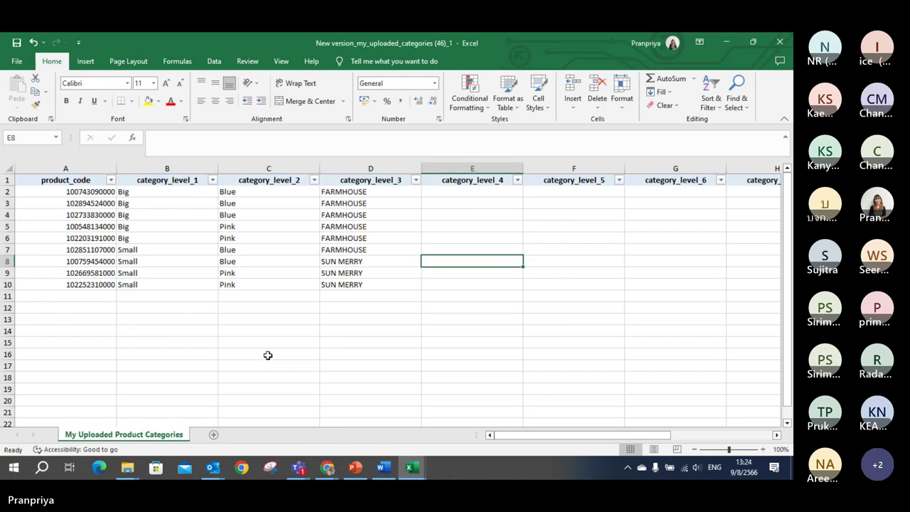
- Minimise the template workbook and the browser, maximise New version_my_uploaded_categories (46)_1, and select its last product code
{"action": "double_click", "coordinate": [319, 37]}
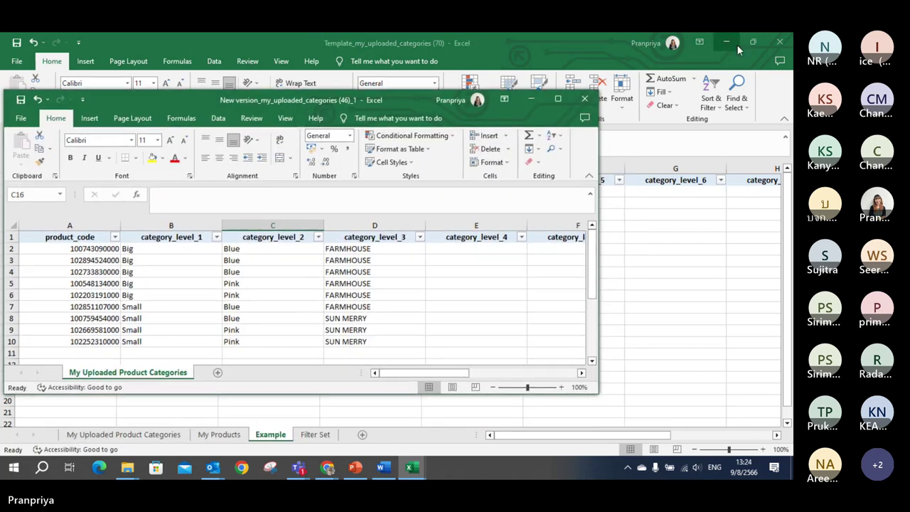
{"action": "left_click", "coordinate": [734, 44]}
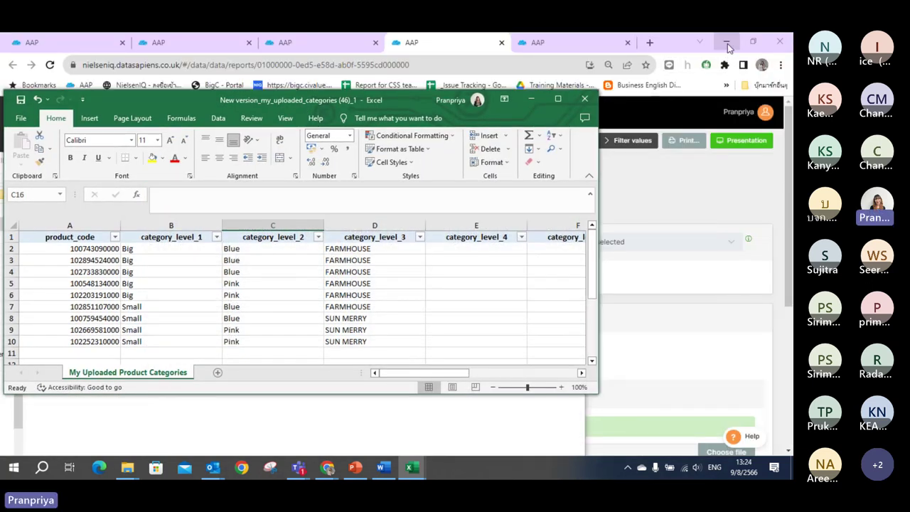
{"action": "left_click", "coordinate": [725, 42]}
{"action": "left_click", "coordinate": [556, 100]}
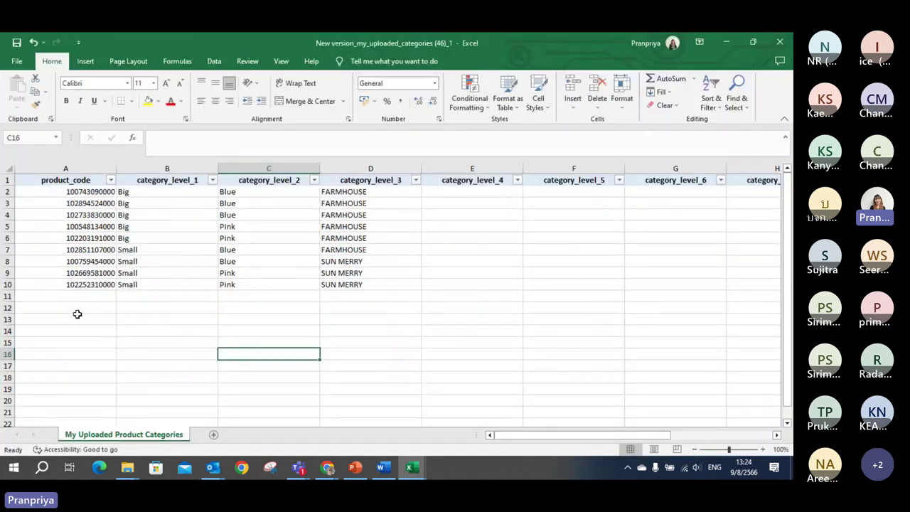
{"action": "left_click", "coordinate": [90, 284]}
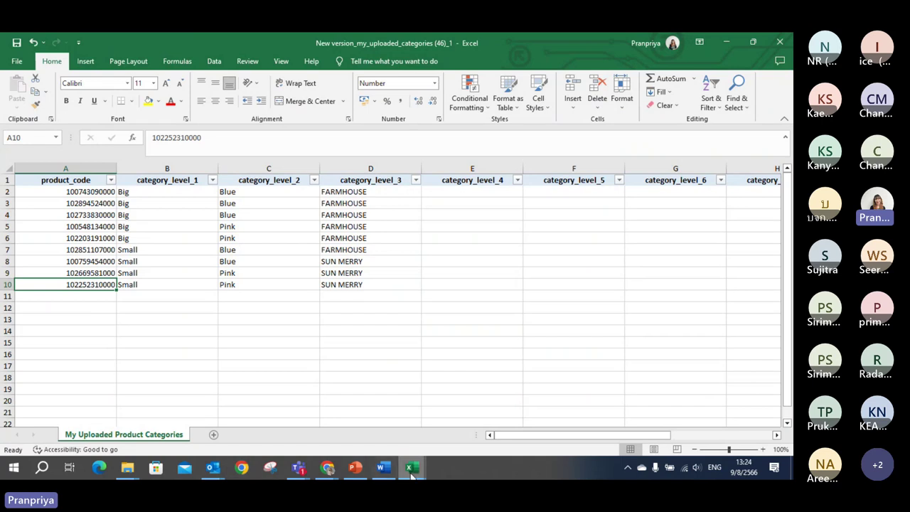
- Copy the first 12 product codes from the template's My Products sheet and return to the New version workbook
{"action": "mouse_move", "coordinate": [412, 472]}
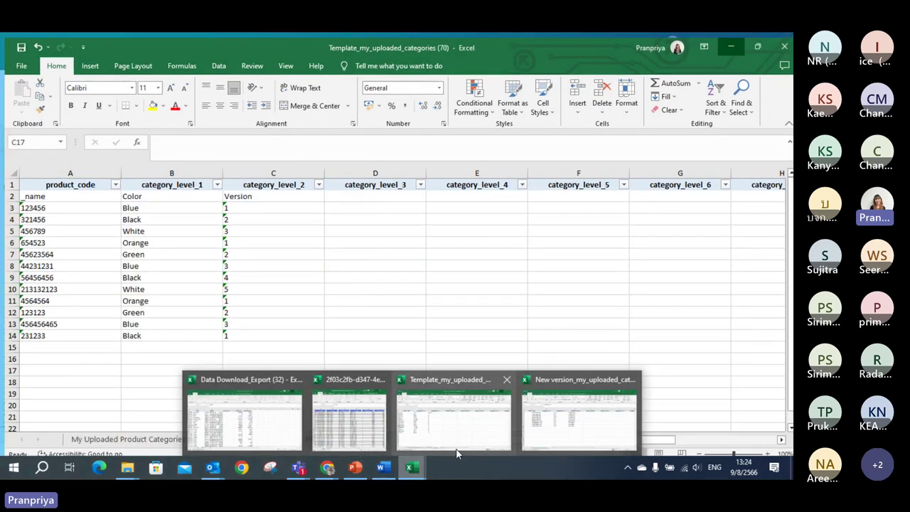
{"action": "left_click", "coordinate": [455, 419]}
{"action": "left_click", "coordinate": [219, 434]}
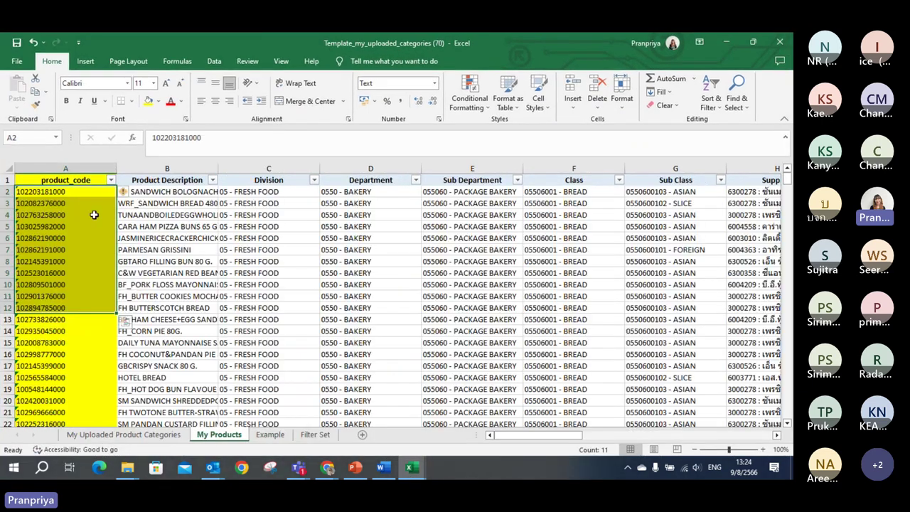
{"action": "right_click", "coordinate": [85, 186]}
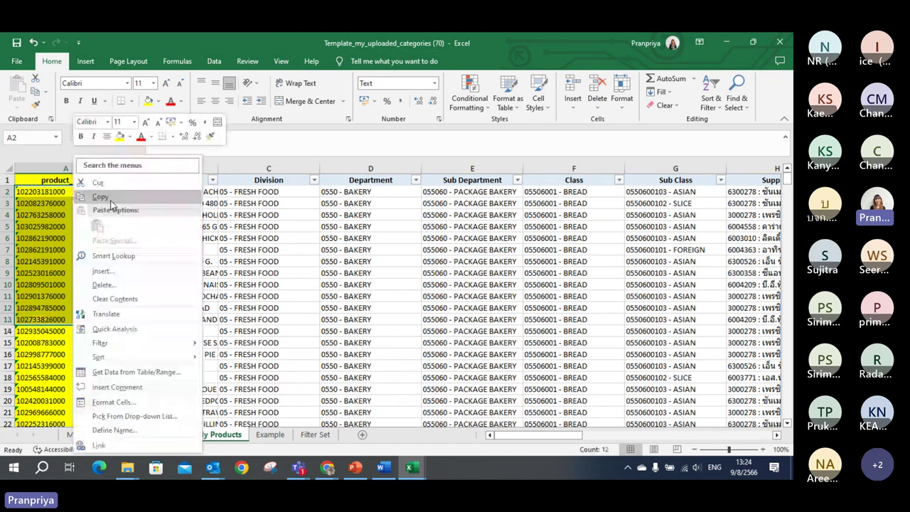
{"action": "left_click", "coordinate": [99, 201]}
{"action": "key", "text": "ctrl+Tab"}
- Review the first five product codes together with their category_level_1 and category_level_2 entries
{"action": "left_click_drag", "start_coordinate": [87, 193], "coordinate": [85, 238]}
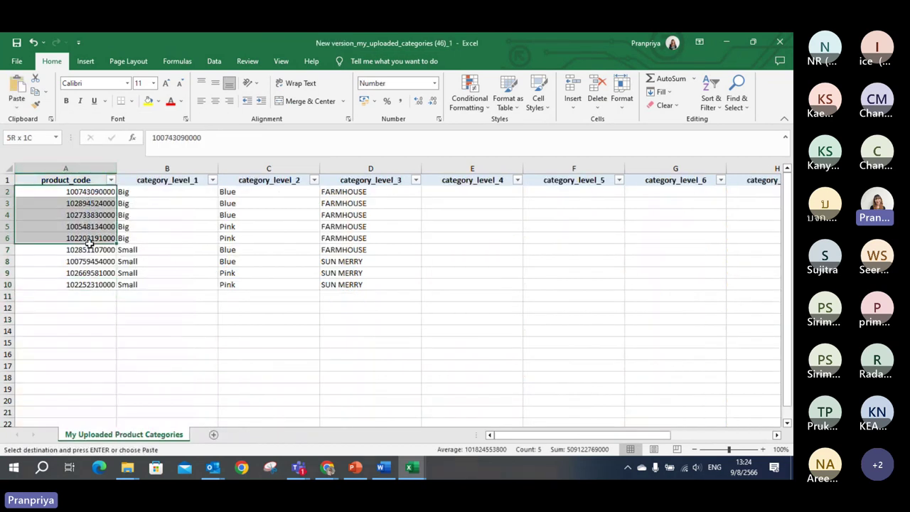
{"action": "left_click", "coordinate": [85, 238]}
{"action": "left_click_drag", "start_coordinate": [88, 191], "coordinate": [79, 244]}
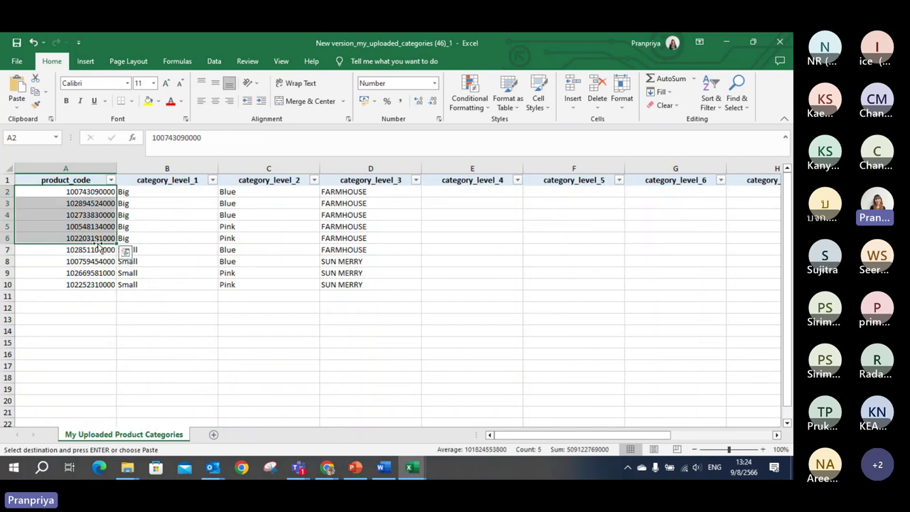
{"action": "left_click_drag", "start_coordinate": [198, 193], "coordinate": [197, 234]}
{"action": "type", "text": "Big Big Big Big Big"}
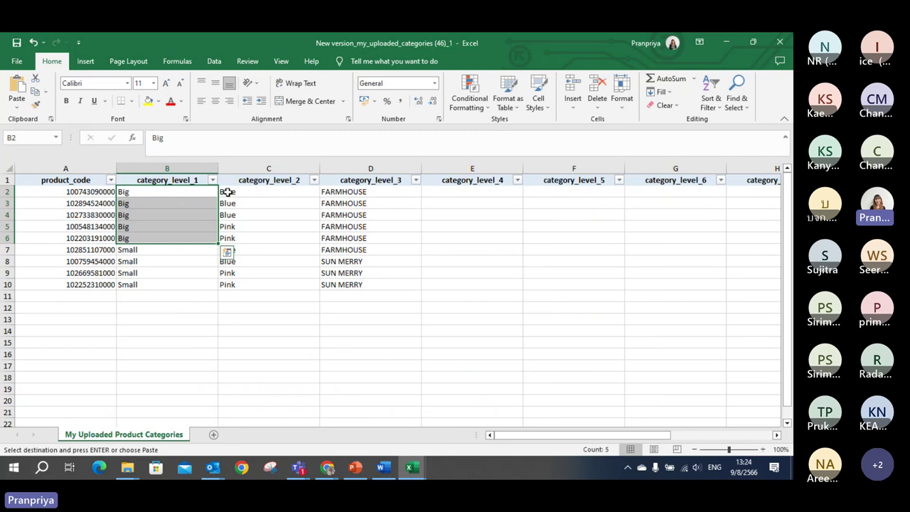
{"action": "left_click_drag", "start_coordinate": [142, 192], "coordinate": [142, 234]}
{"action": "left_click_drag", "start_coordinate": [262, 190], "coordinate": [255, 235]}
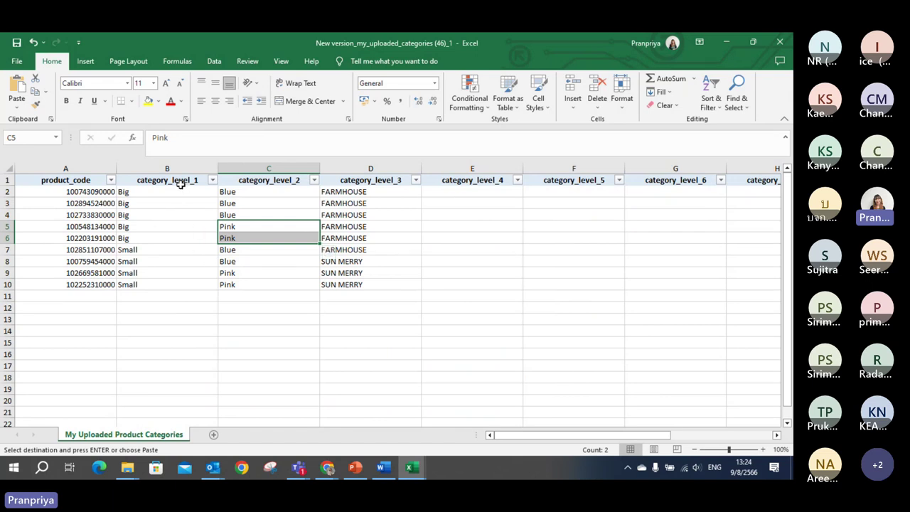
- Review the category_level headers from level 1 onward, the full product code list and the first Small entry
{"action": "left_click_drag", "start_coordinate": [182, 184], "coordinate": [773, 186]}
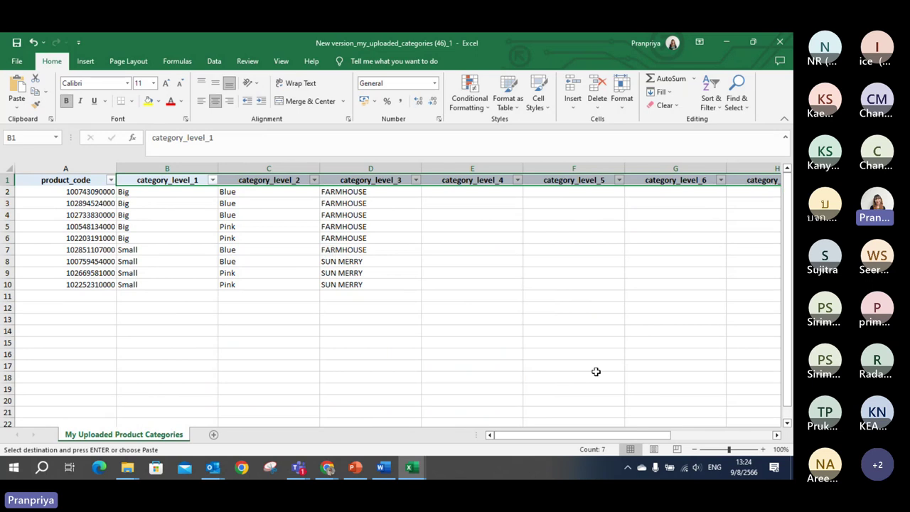
{"action": "mouse_move", "coordinate": [603, 441]}
{"action": "left_mouse_down"}
{"action": "mouse_move", "coordinate": [617, 440]}
{"action": "mouse_move", "coordinate": [603, 440]}
{"action": "left_mouse_up"}
{"action": "left_click", "coordinate": [124, 192]}
{"action": "left_click_drag", "start_coordinate": [69, 190], "coordinate": [54, 284]}
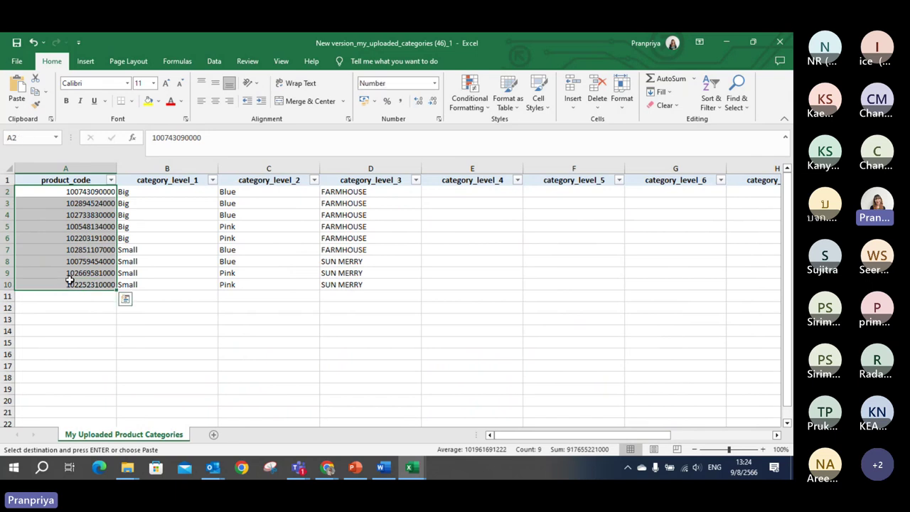
{"action": "left_click", "coordinate": [166, 249]}
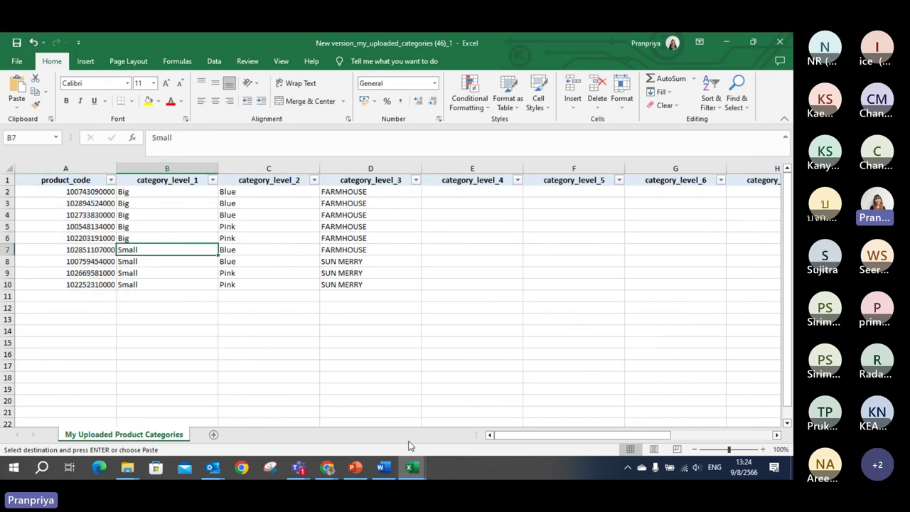
- Filter the Brand column on the template workbook's My Products sheet to show only 5778 - SUN MERRY
{"action": "left_click", "coordinate": [412, 469]}
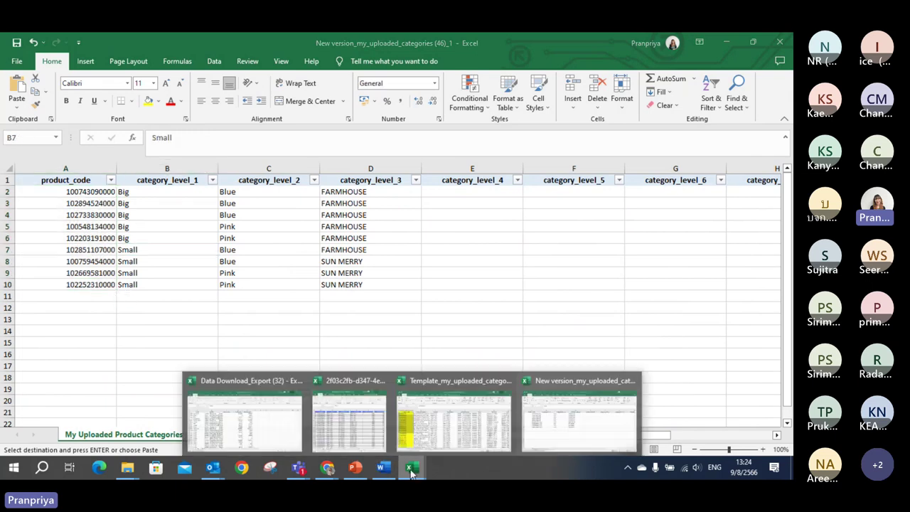
{"action": "left_click", "coordinate": [481, 434]}
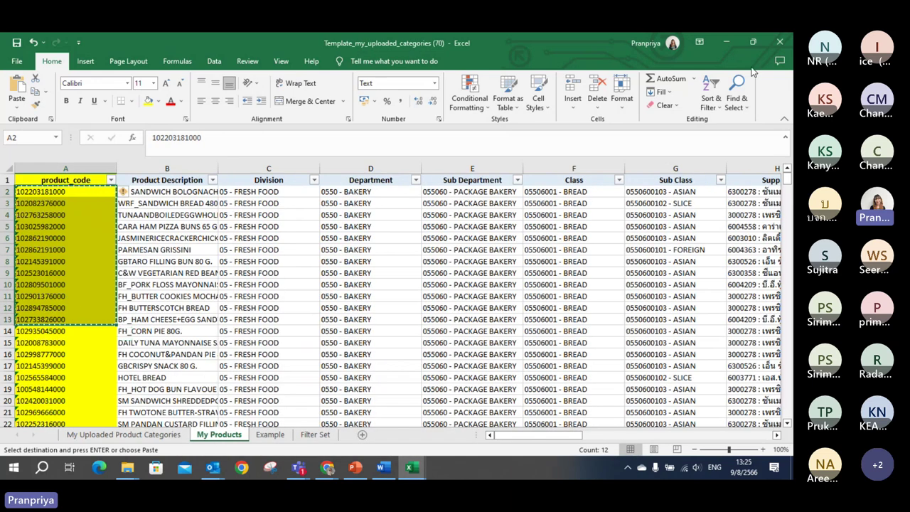
{"action": "left_click", "coordinate": [369, 215]}
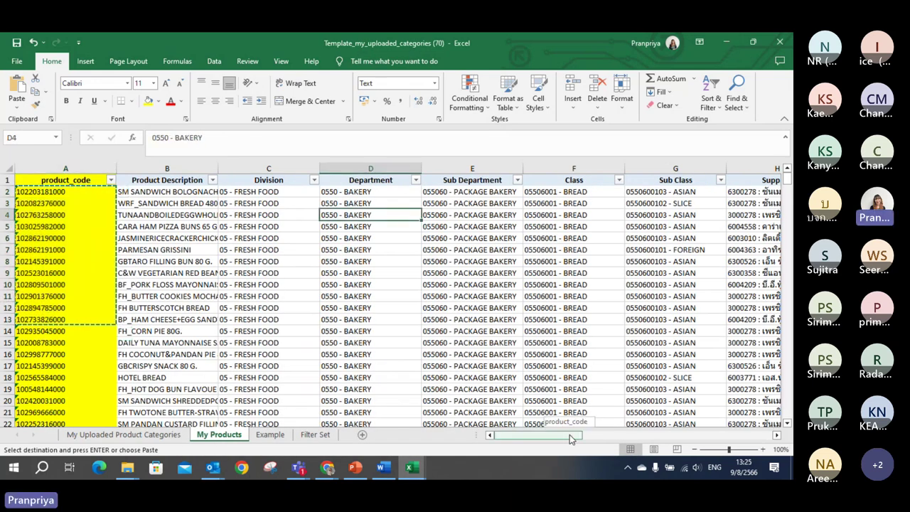
{"action": "left_click_drag", "start_coordinate": [569, 434], "coordinate": [597, 435]}
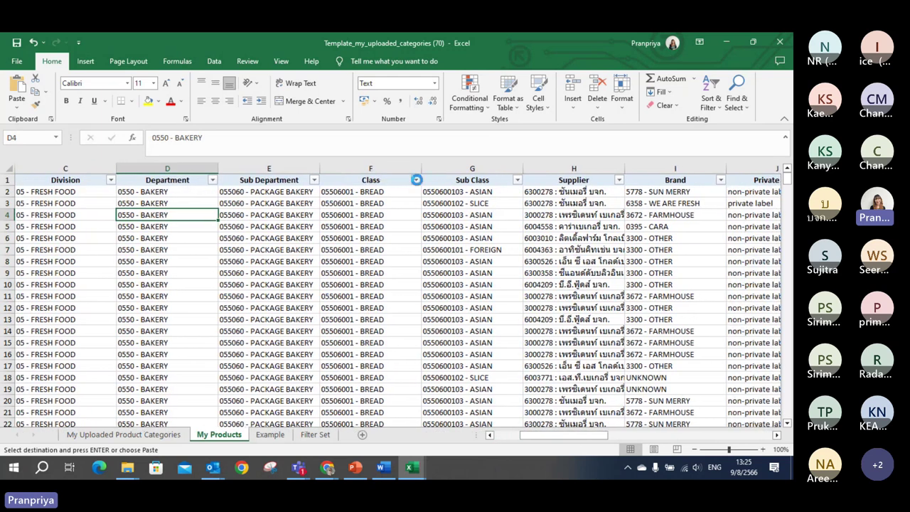
{"action": "left_click", "coordinate": [415, 179]}
{"action": "left_click", "coordinate": [516, 416]}
{"action": "left_click", "coordinate": [720, 180]}
{"action": "left_click", "coordinate": [670, 311]}
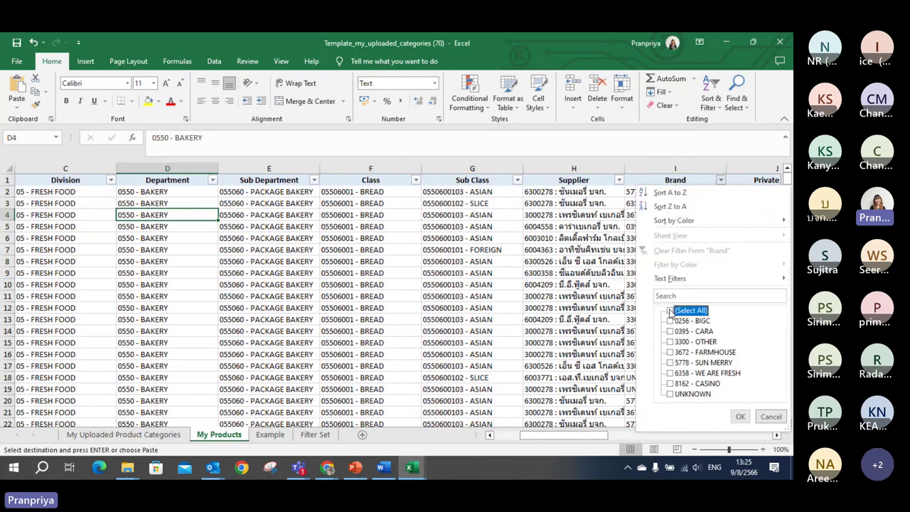
{"action": "left_click", "coordinate": [669, 362]}
{"action": "left_click", "coordinate": [740, 417]}
{"action": "left_click", "coordinate": [657, 273]}
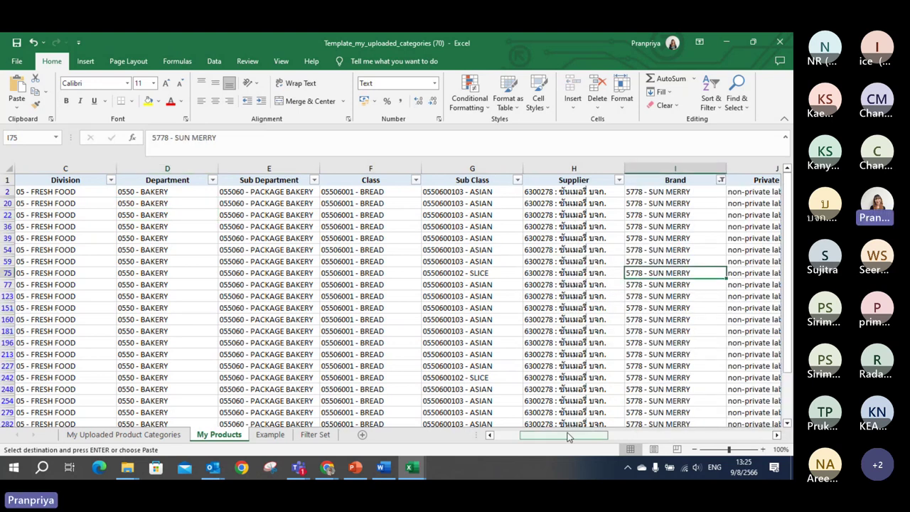
- Copy the filtered SUN MERRY product codes and select cell A2 on the My Uploaded Product Categories sheet as the destination
{"action": "left_click_drag", "start_coordinate": [558, 434], "coordinate": [539, 440]}
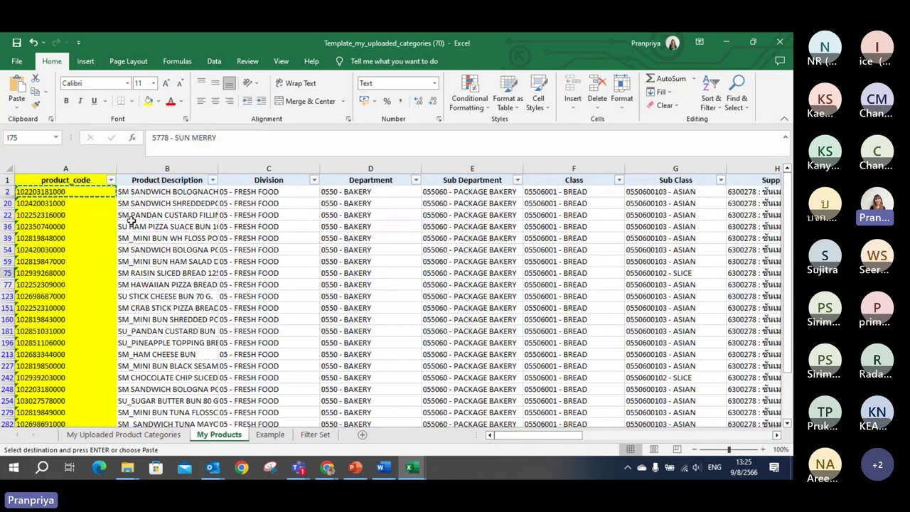
{"action": "key", "text": "Escape"}
{"action": "scroll", "coordinate": [164, 220], "scroll_direction": "right", "scroll_amount": 5}
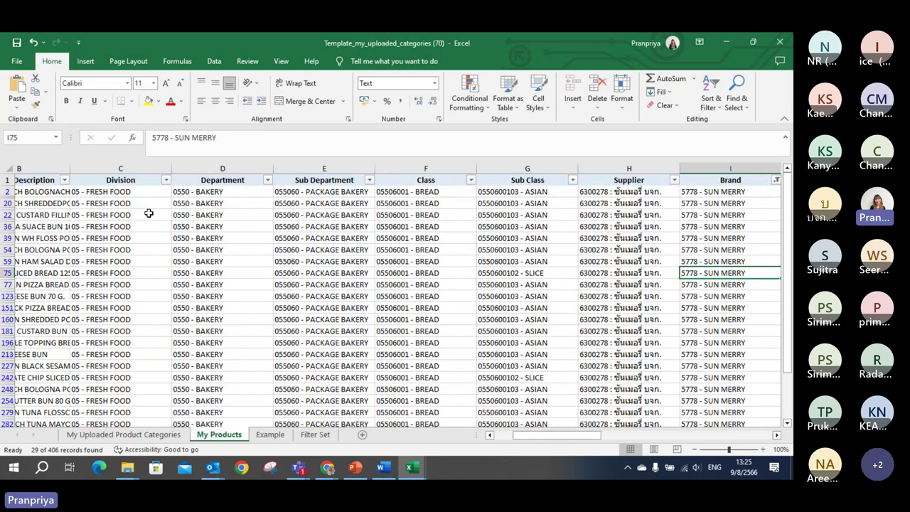
{"action": "scroll", "coordinate": [285, 320], "scroll_direction": "left", "scroll_amount": 5}
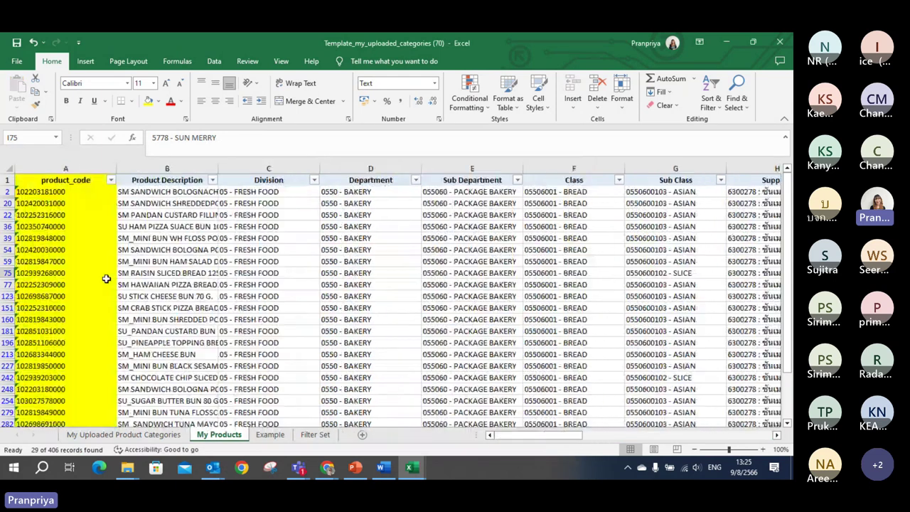
{"action": "left_click_drag", "start_coordinate": [68, 194], "coordinate": [67, 420]}
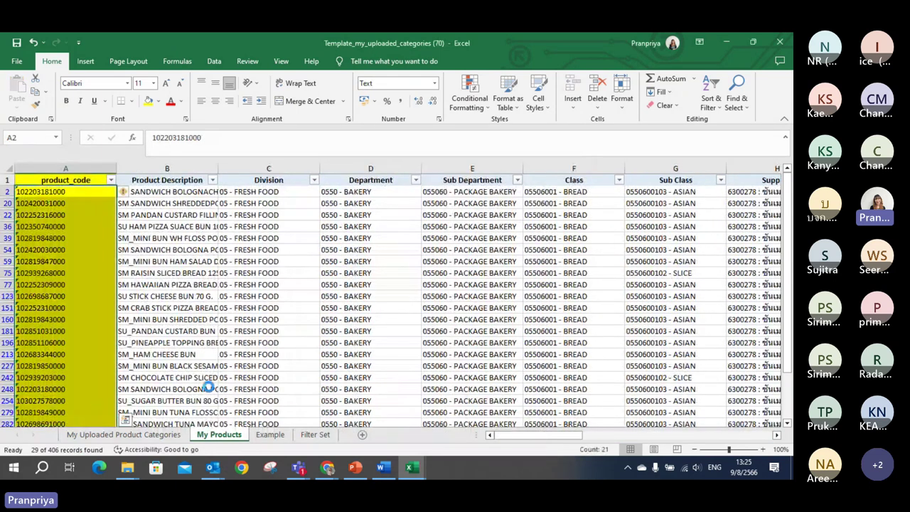
{"action": "key", "text": "ctrl+c"}
{"action": "scroll", "coordinate": [178, 398], "scroll_direction": "down", "scroll_amount": 1}
{"action": "left_click", "coordinate": [124, 434]}
{"action": "left_click", "coordinate": [72, 192]}
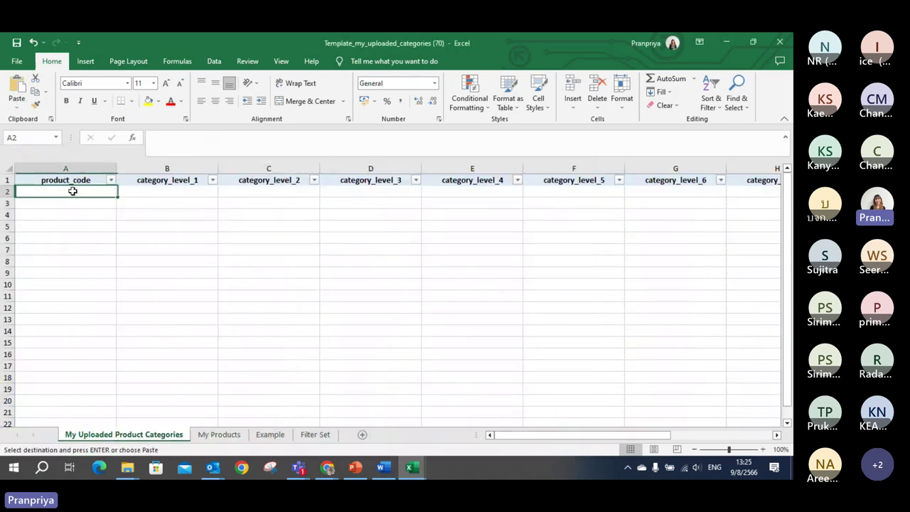
- Try a regular paste of the product codes into the product_code column from A2, and undo it
{"action": "right_click", "coordinate": [73, 191]}
{"action": "left_click", "coordinate": [62, 193]}
{"action": "key", "text": "ctrl+v"}
{"action": "left_click", "coordinate": [167, 225]}
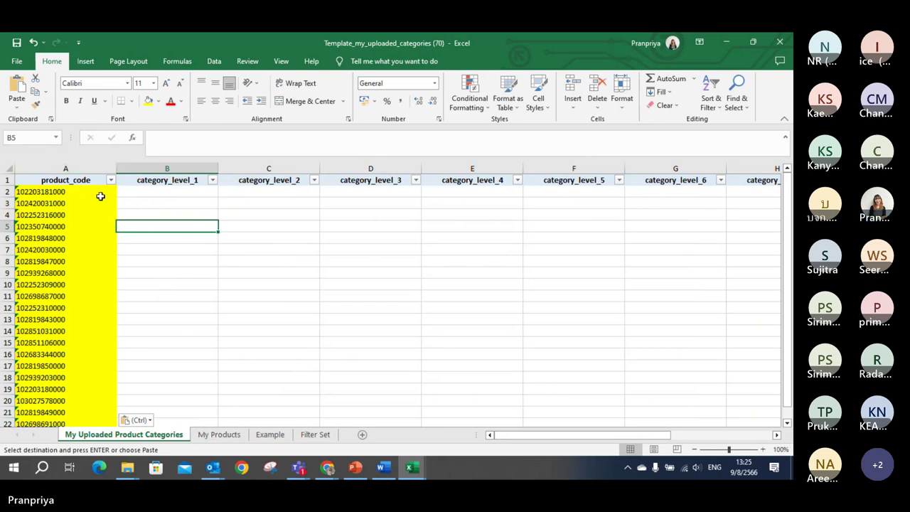
{"action": "left_click", "coordinate": [34, 43]}
- Paste the copied SUN MERRY product codes as values only into the product_code column starting at A2
{"action": "right_click", "coordinate": [52, 192]}
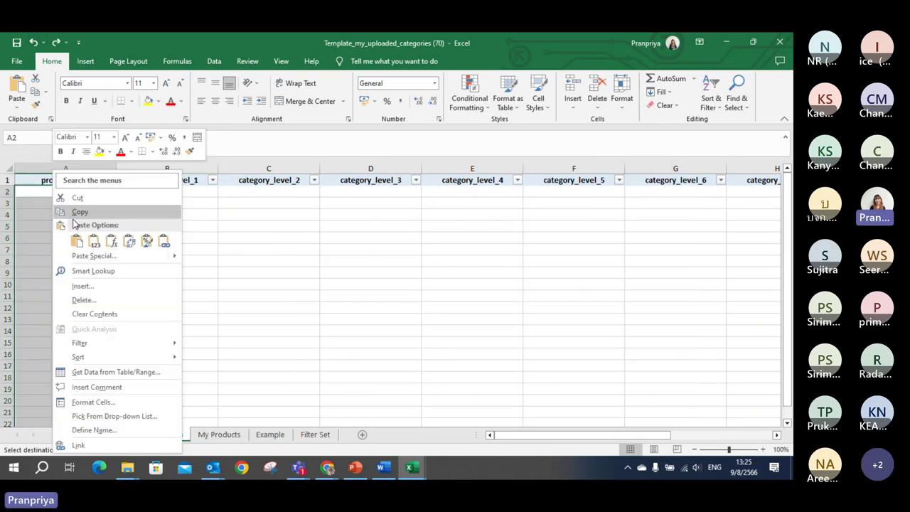
{"action": "left_click", "coordinate": [95, 242]}
{"action": "left_click", "coordinate": [191, 260]}
- Enter SUNMERRY as category_level_1 in B2 and CHOC as category_level_2 in C2
{"action": "left_click", "coordinate": [165, 192]}
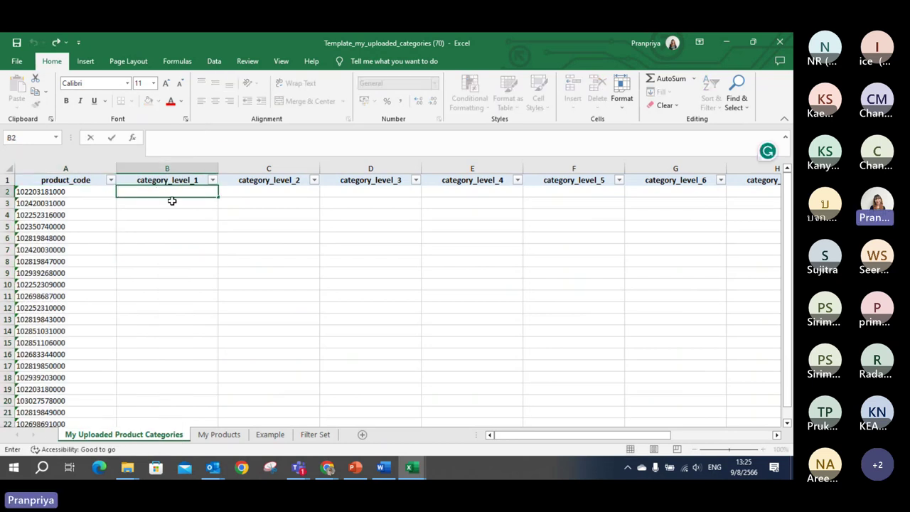
{"action": "type", "text": "SUNMERRY"}
{"action": "left_click", "coordinate": [206, 228]}
{"action": "left_click", "coordinate": [254, 190]}
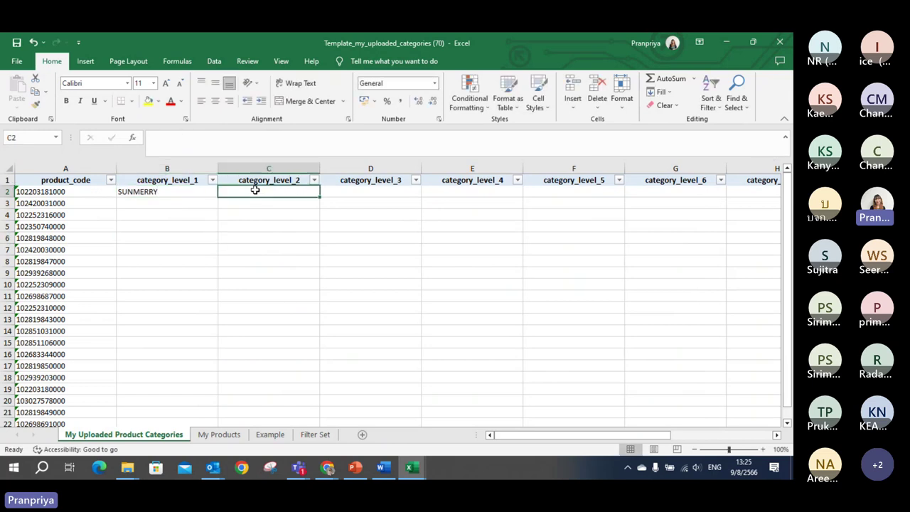
{"action": "double_click", "coordinate": [255, 190]}
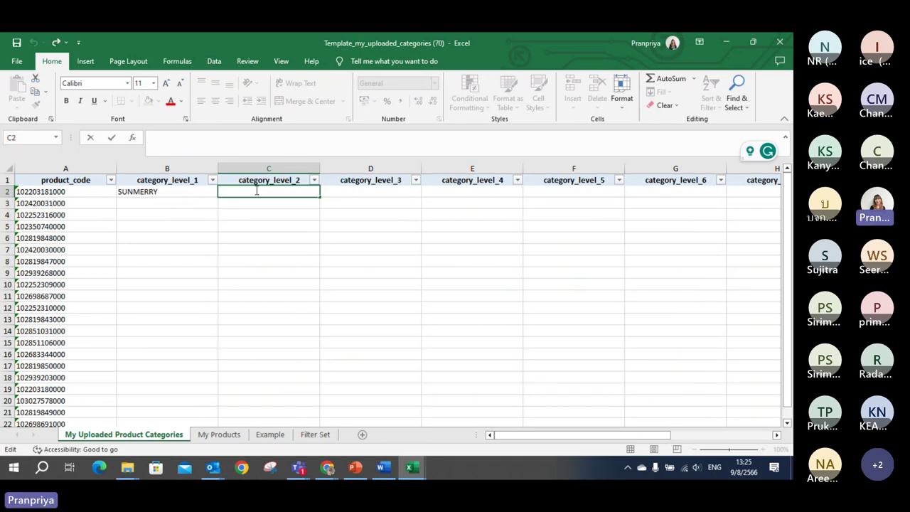
{"action": "type", "text": "CHOC"}
{"action": "left_click", "coordinate": [254, 226]}
- Fill SUNMERRY and CHOC down columns B and C to the last product code in row 22
{"action": "left_click", "coordinate": [167, 188]}
{"action": "double_click", "coordinate": [220, 197]}
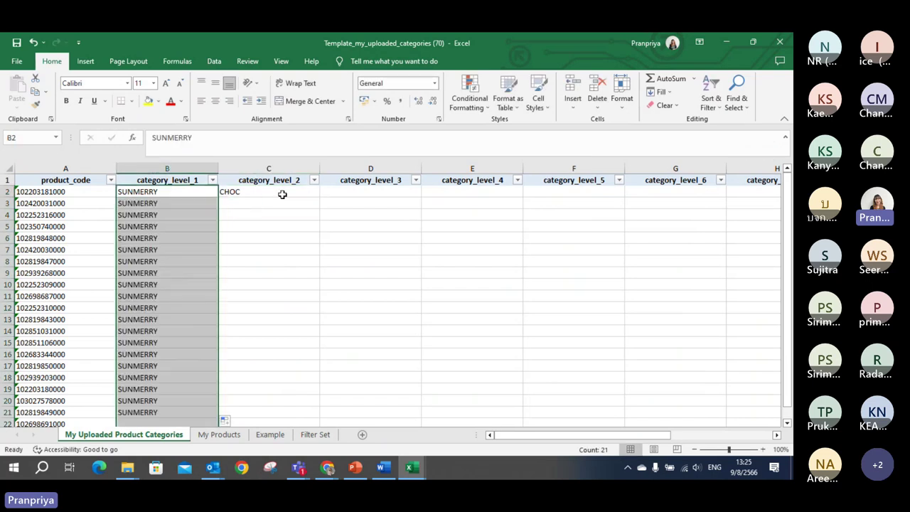
{"action": "left_click", "coordinate": [280, 193]}
{"action": "double_click", "coordinate": [318, 198]}
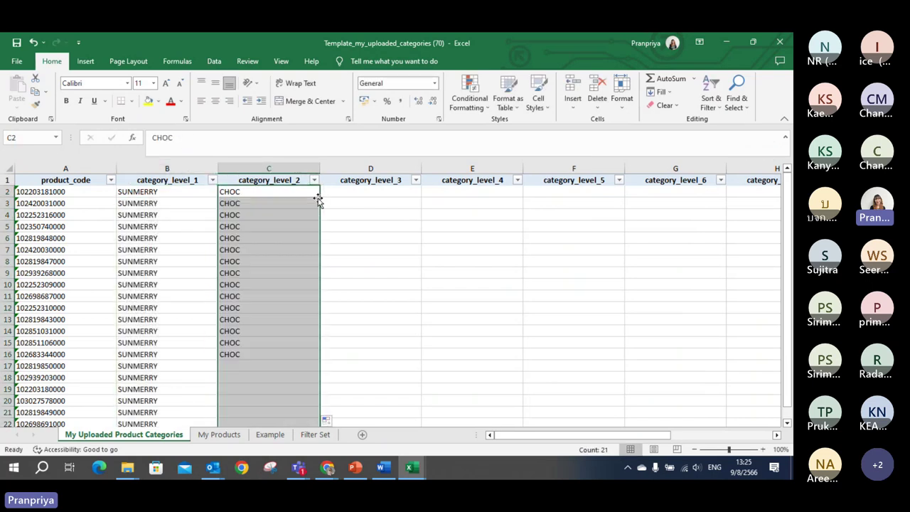
{"action": "left_click", "coordinate": [260, 284]}
{"action": "scroll", "coordinate": [261, 285], "scroll_direction": "down", "scroll_amount": 3}
{"action": "left_click", "coordinate": [60, 330]}
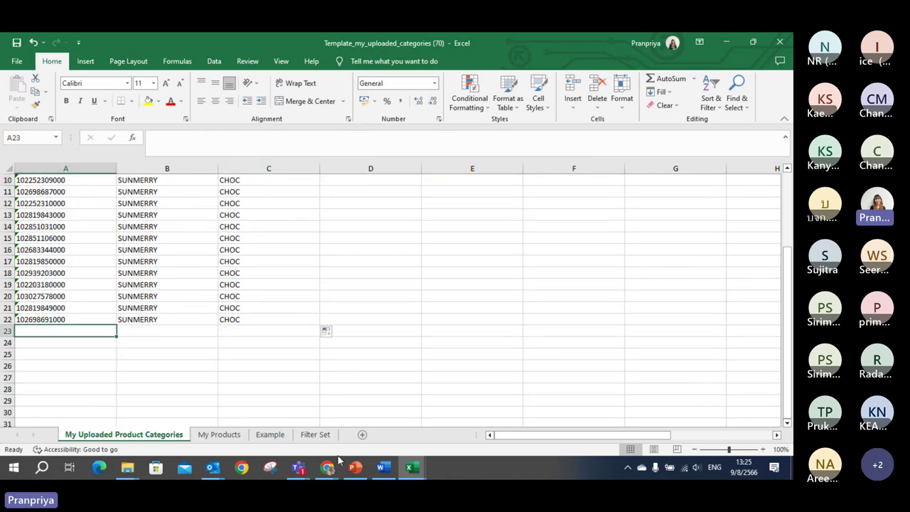
- Copy the remaining filtered product codes on the My Products sheet, from row 286 through row 396
{"action": "mouse_move", "coordinate": [410, 467]}
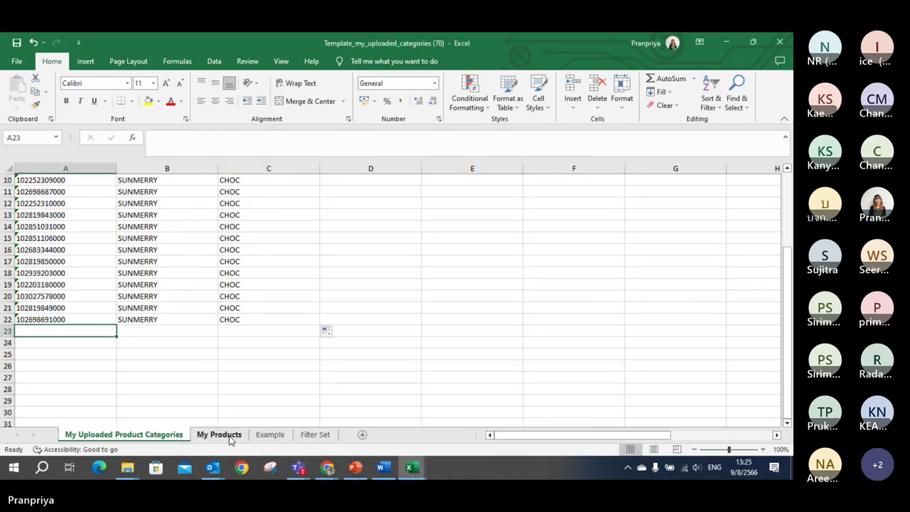
{"action": "left_click", "coordinate": [219, 434]}
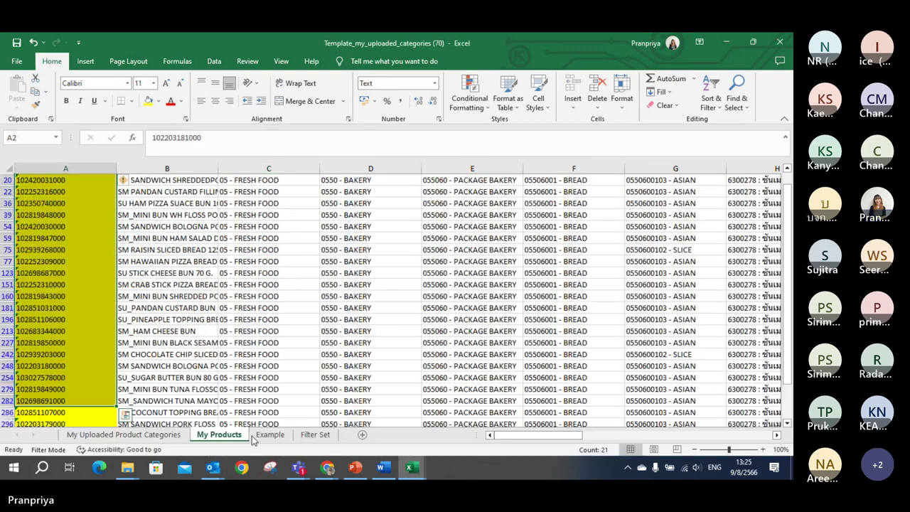
{"action": "scroll", "coordinate": [71, 319], "scroll_direction": "down", "scroll_amount": 3}
{"action": "left_click", "coordinate": [64, 330]}
{"action": "left_click", "coordinate": [71, 400], "text": "shift"}
{"action": "key", "text": "ctrl+c"}
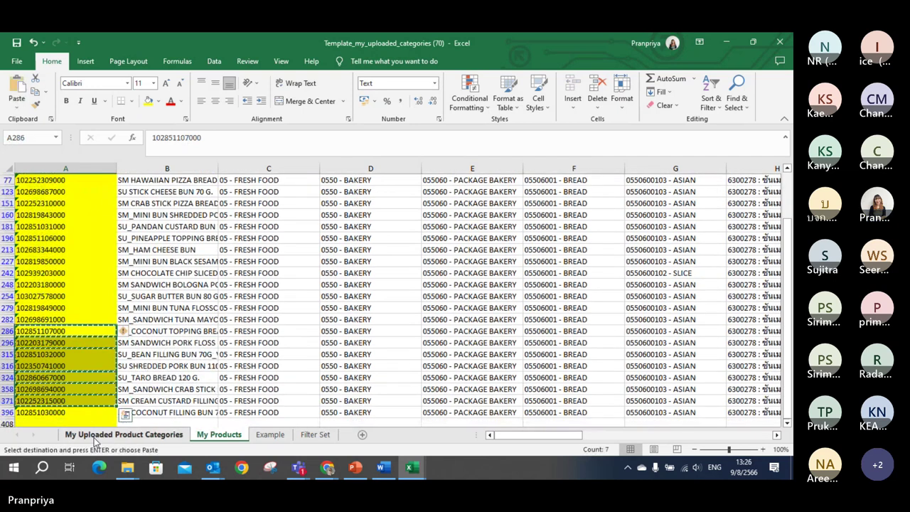
{"action": "left_click", "coordinate": [65, 412]}
{"action": "left_click", "coordinate": [71, 331], "text": "shift"}
{"action": "key", "text": "ctrl+c"}
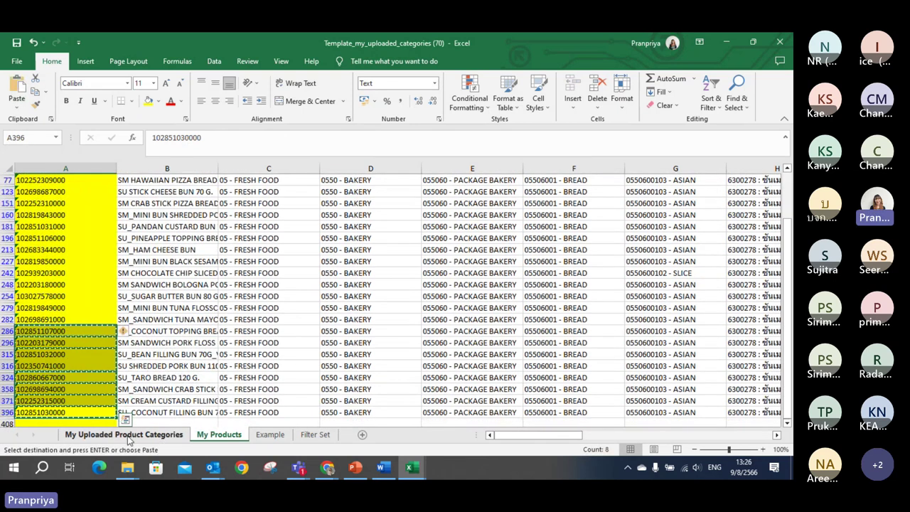
- Paste the copied codes as values only on the My Uploaded Product Categories sheet starting at A23
{"action": "left_click", "coordinate": [128, 436]}
{"action": "right_click", "coordinate": [57, 330]}
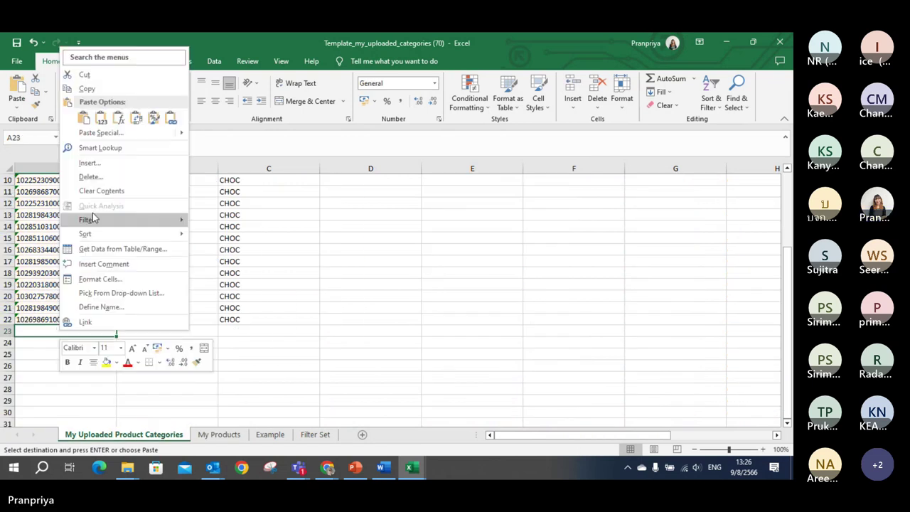
{"action": "left_click", "coordinate": [100, 118]}
{"action": "left_click", "coordinate": [209, 384]}
- Fill SUNMERRY from B22 down to B30 beside the added product codes
{"action": "scroll", "coordinate": [186, 306], "scroll_direction": "down", "scroll_amount": 1}
{"action": "left_click", "coordinate": [204, 285]}
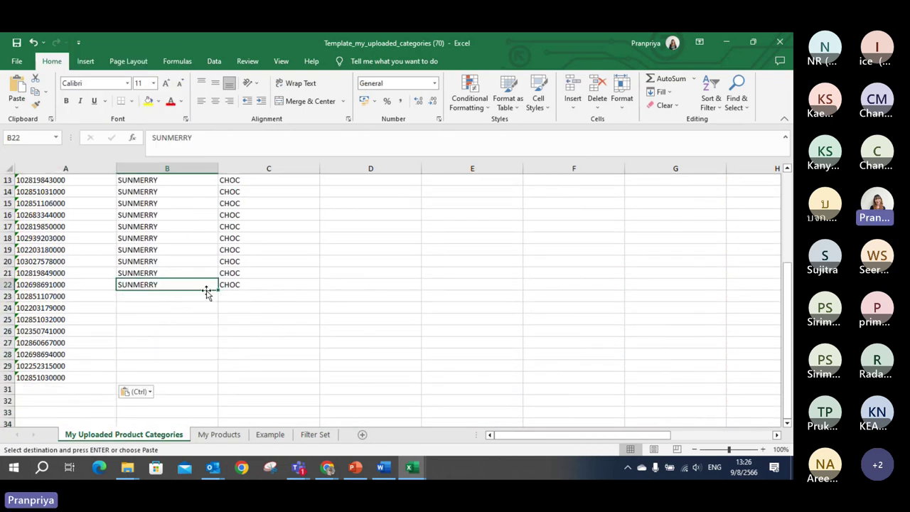
{"action": "double_click", "coordinate": [216, 290]}
- Enter Blue as category_level_2 in C23 and fill it down to C30
{"action": "left_click", "coordinate": [249, 297]}
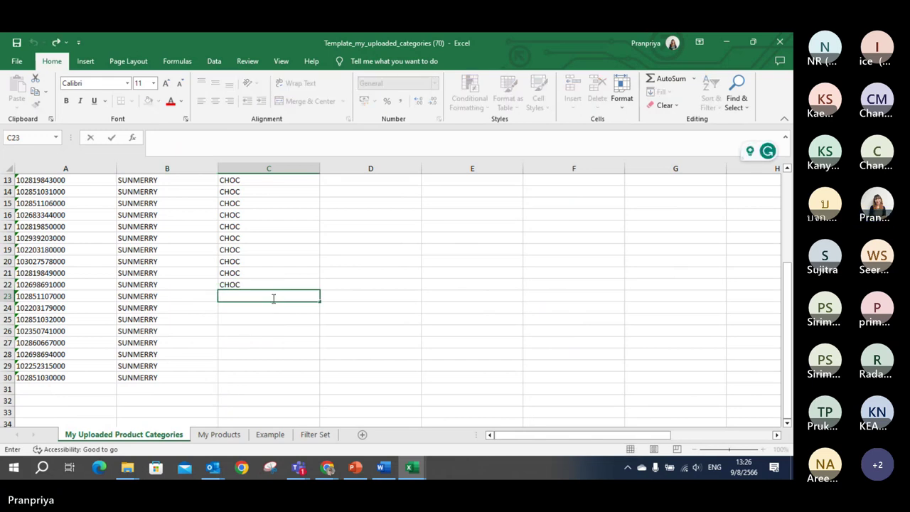
{"action": "type", "text": "B"}
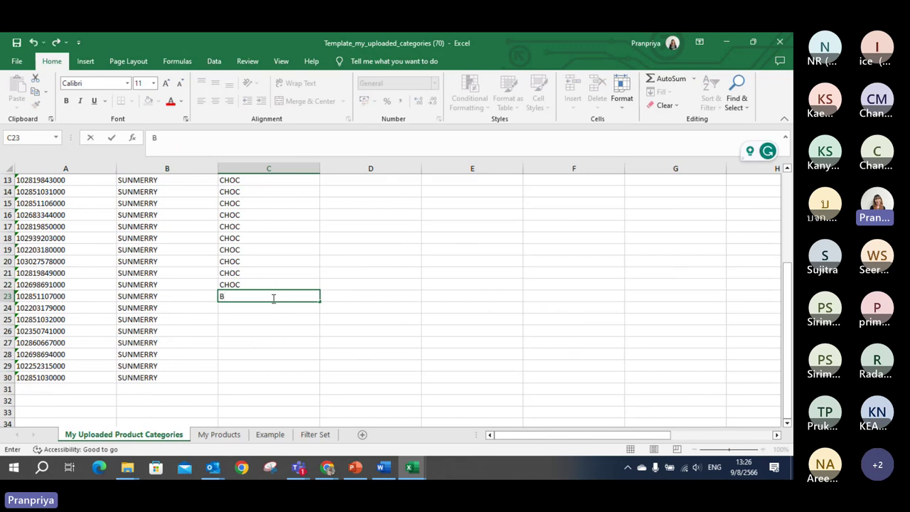
{"action": "type", "text": "lu"}
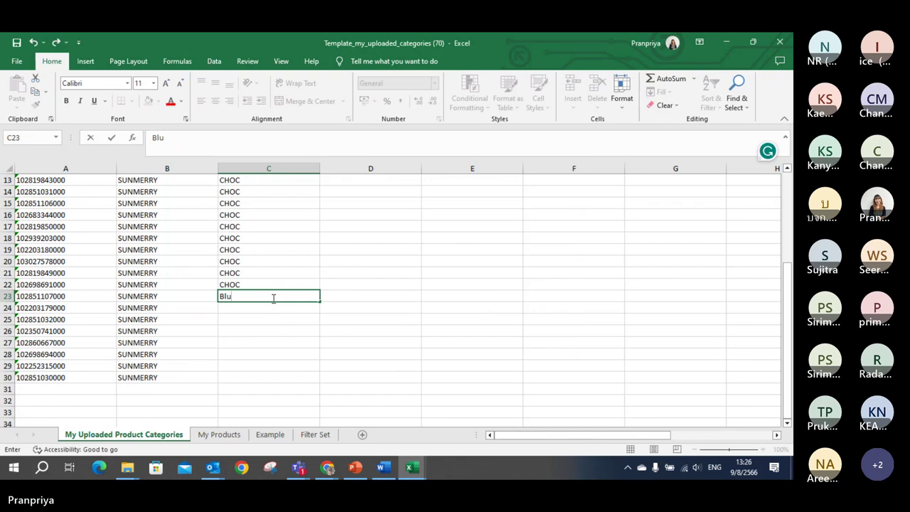
{"action": "type", "text": "e"}
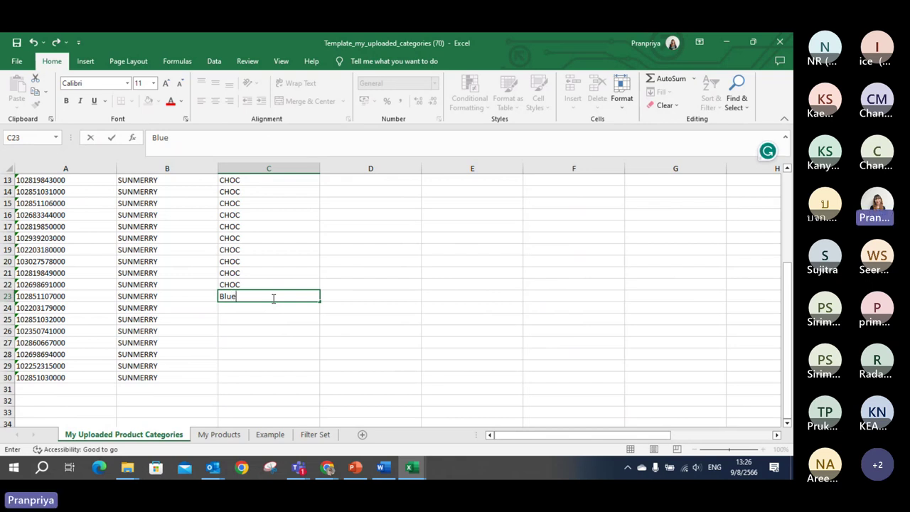
{"action": "key", "text": "Return"}
{"action": "left_click", "coordinate": [291, 297]}
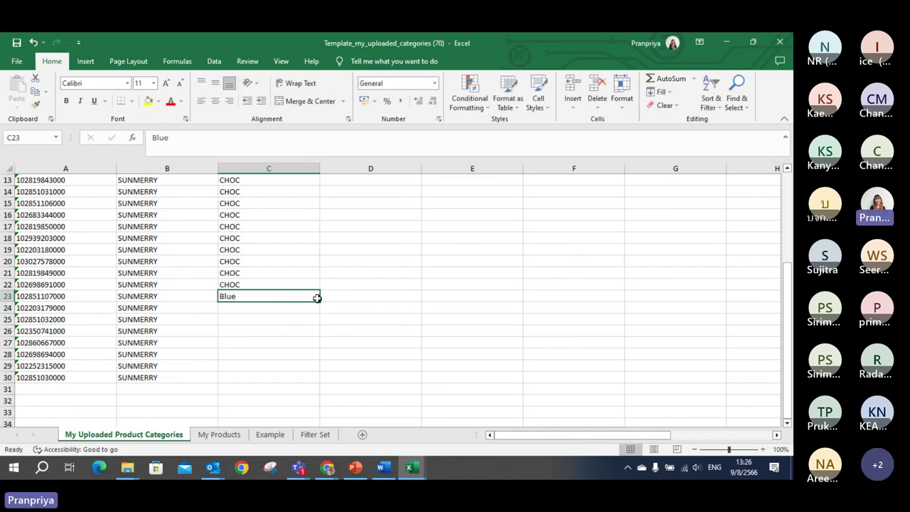
{"action": "left_click_drag", "start_coordinate": [318, 301], "coordinate": [291, 386]}
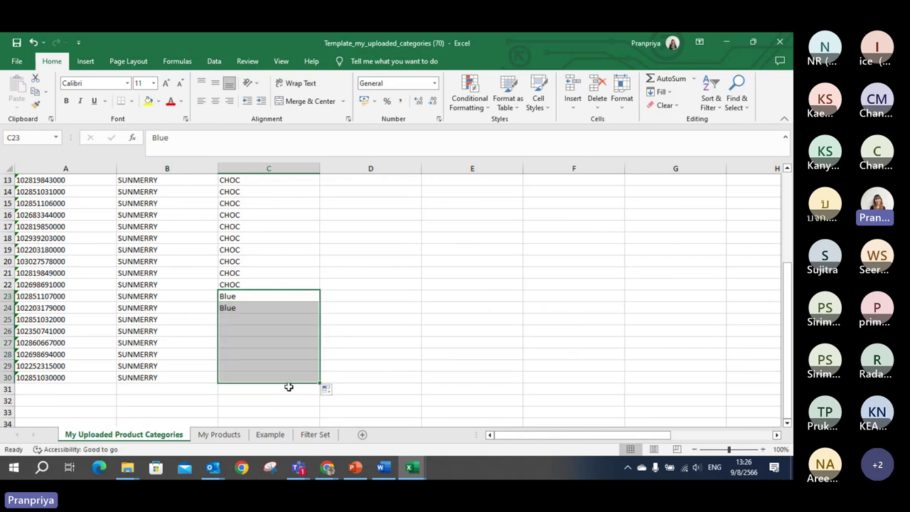
{"action": "left_click", "coordinate": [327, 331]}
- Review the filled category rows, highlighting the product_code and category_level_1 columns
{"action": "scroll", "coordinate": [285, 329], "scroll_direction": "up", "scroll_amount": 4}
{"action": "scroll", "coordinate": [284, 329], "scroll_direction": "down", "scroll_amount": 4}
{"action": "scroll", "coordinate": [235, 313], "scroll_direction": "up", "scroll_amount": 4}
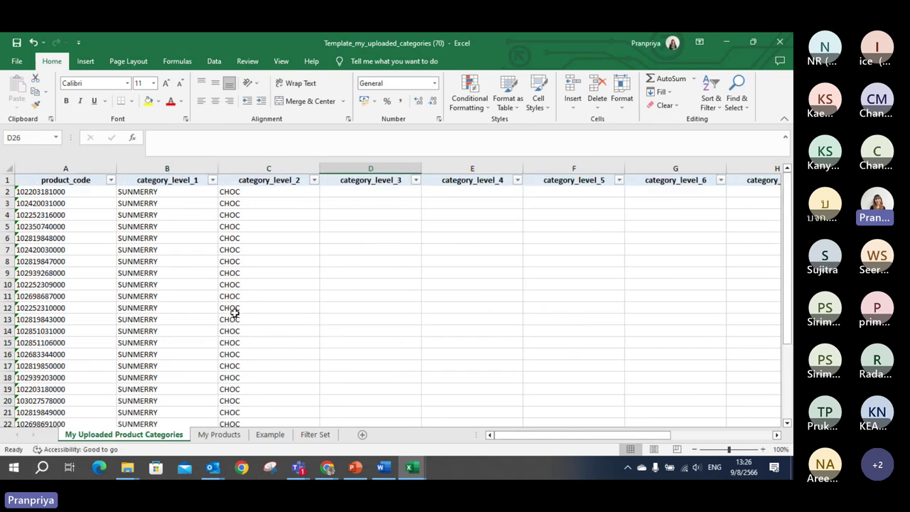
{"action": "left_click", "coordinate": [60, 165]}
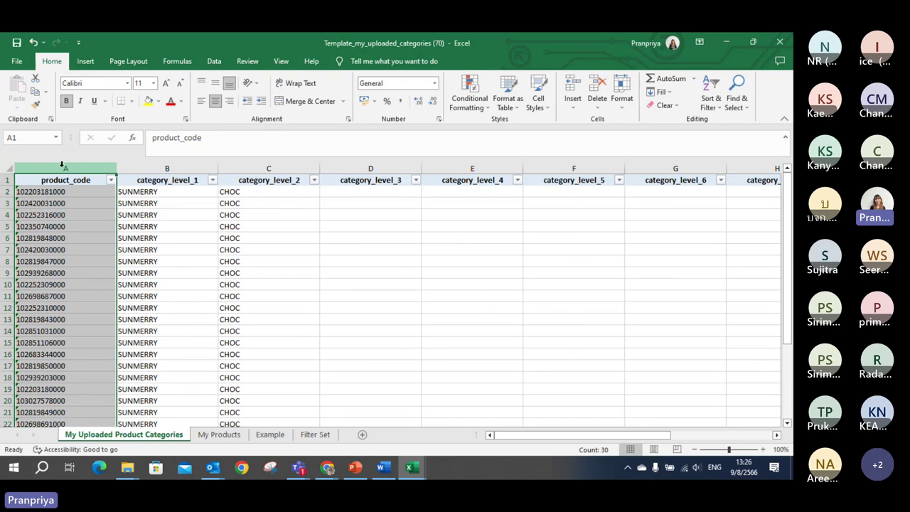
{"action": "left_click", "coordinate": [212, 167]}
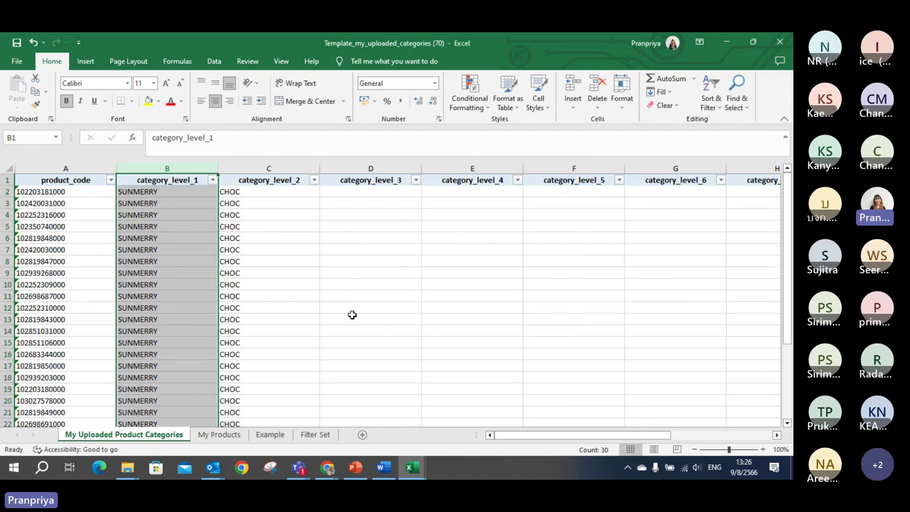
- Switch to the New version_my_uploaded_categories workbook and examine its product codes and category levels 1 to 3
{"action": "mouse_move", "coordinate": [412, 466]}
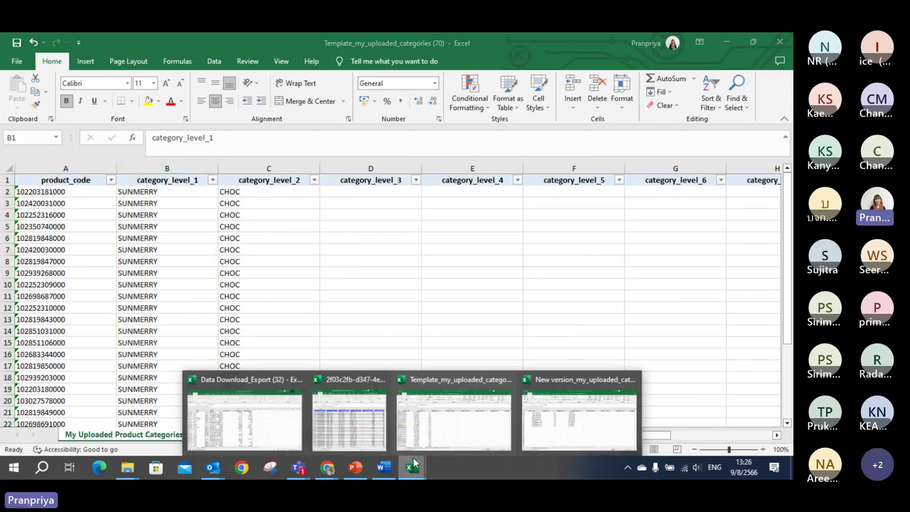
{"action": "left_click", "coordinate": [562, 437]}
{"action": "left_click", "coordinate": [209, 351]}
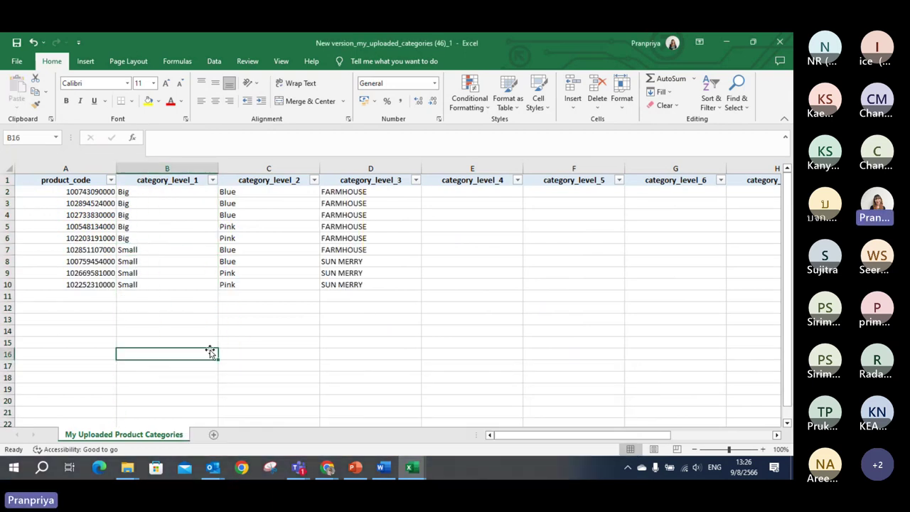
{"action": "left_click_drag", "start_coordinate": [100, 197], "coordinate": [76, 255]}
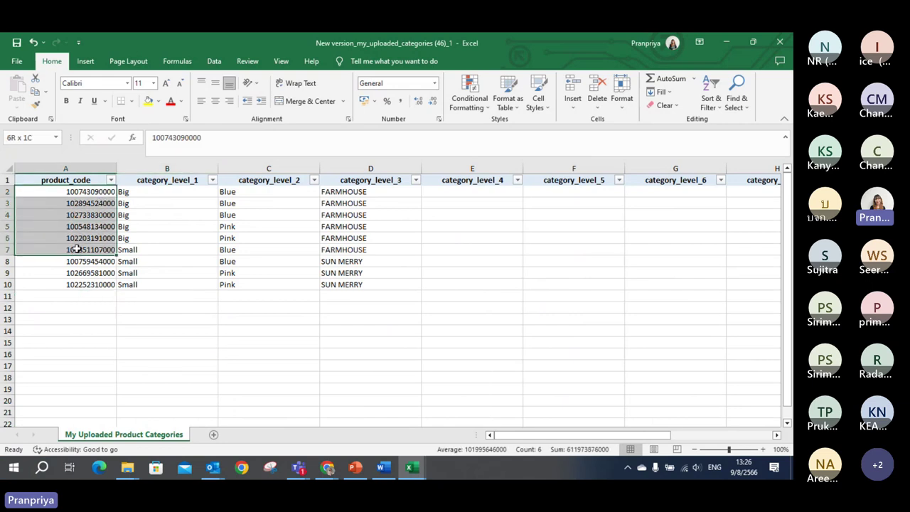
{"action": "left_click", "coordinate": [83, 319]}
{"action": "left_click_drag", "start_coordinate": [89, 191], "coordinate": [80, 285]}
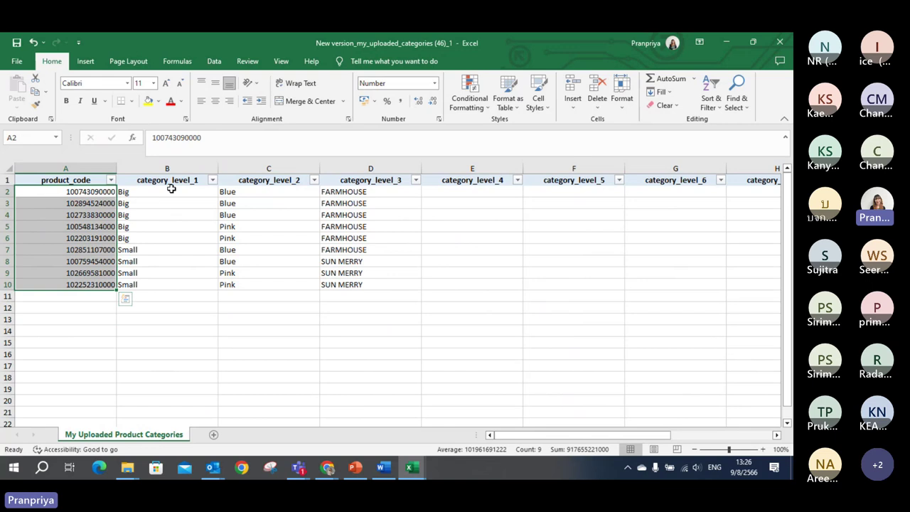
{"action": "left_click_drag", "start_coordinate": [169, 190], "coordinate": [167, 236]}
{"action": "left_click", "coordinate": [288, 180]}
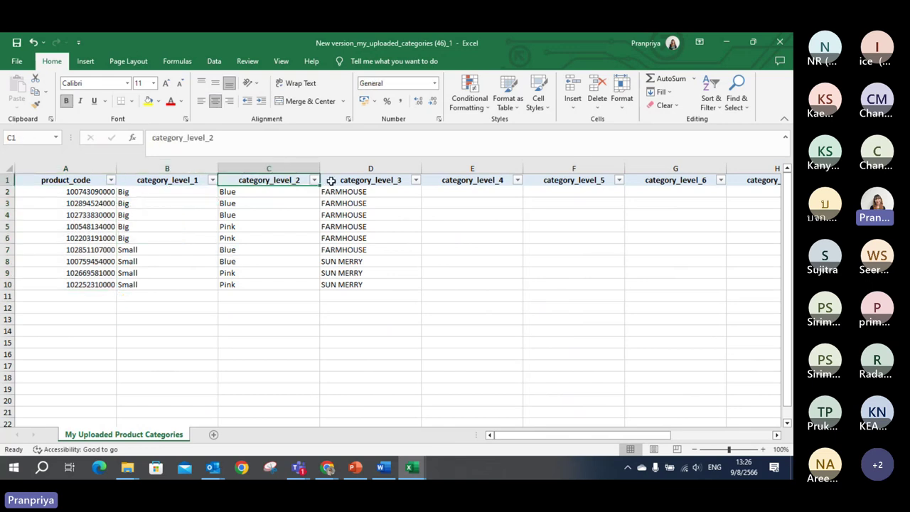
{"action": "left_click", "coordinate": [354, 181]}
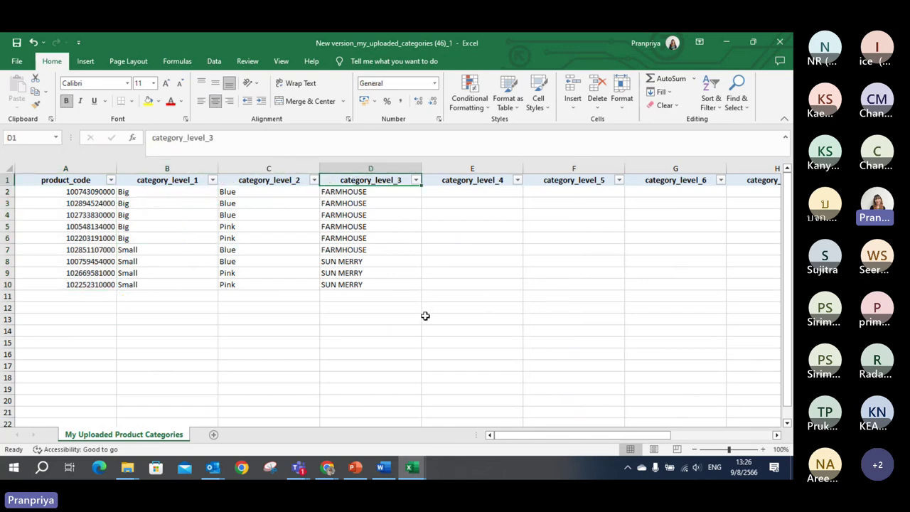
- Show the template workbook's Example sheet, select row 2 with the level names, and float its window over the sample workbook
{"action": "left_click", "coordinate": [411, 467]}
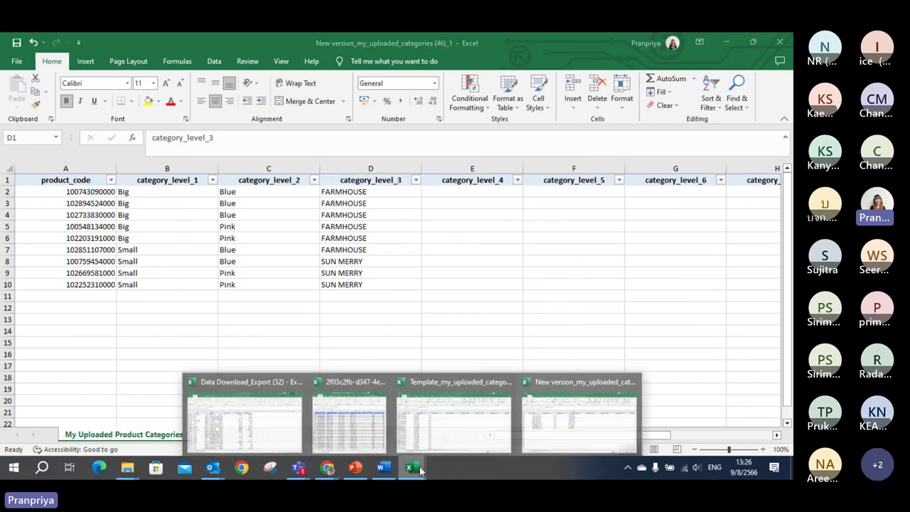
{"action": "left_click", "coordinate": [455, 427]}
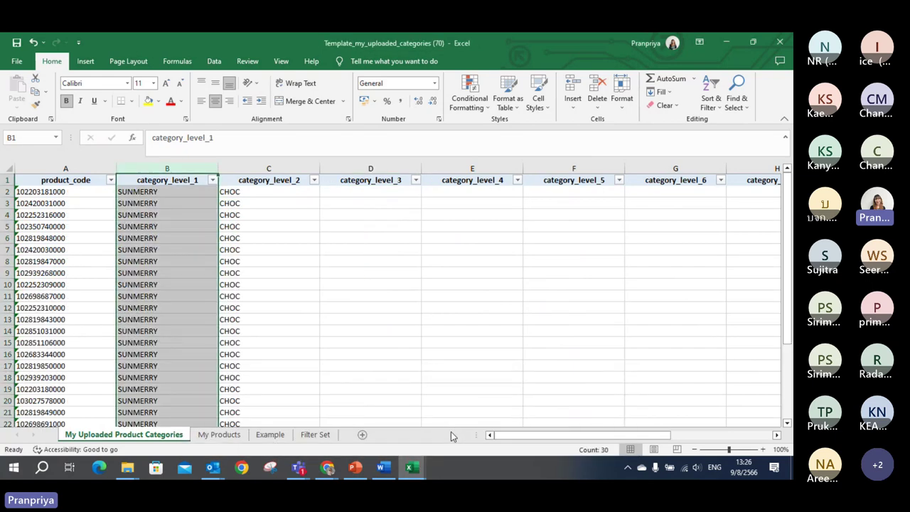
{"action": "left_click", "coordinate": [270, 434]}
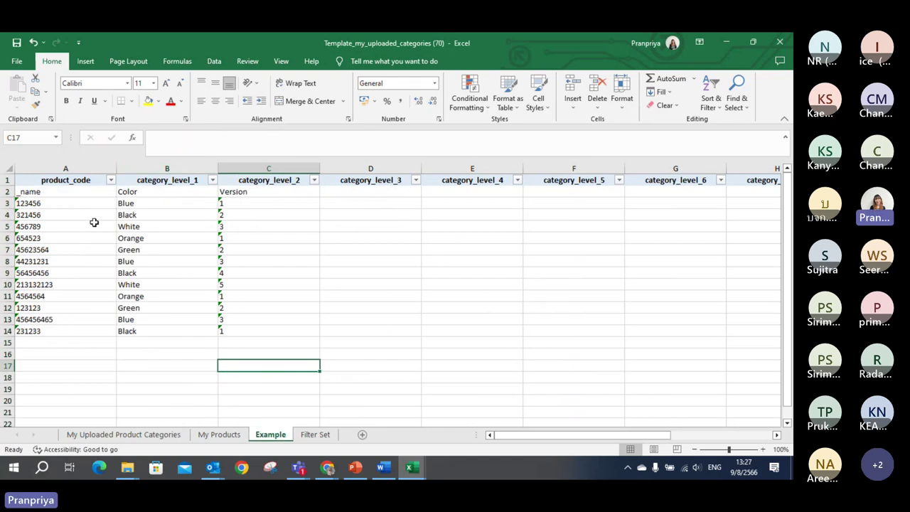
{"action": "left_click", "coordinate": [8, 191]}
{"action": "left_click_drag", "start_coordinate": [243, 37], "coordinate": [564, 126]}
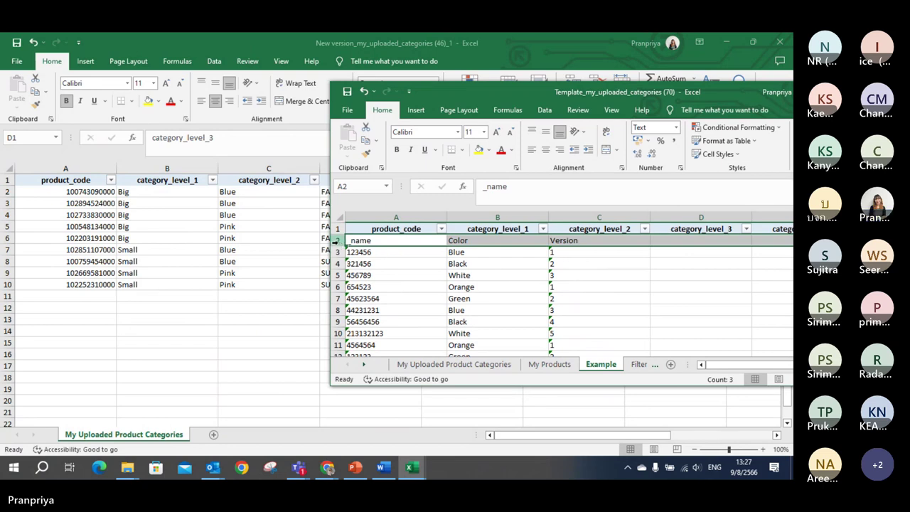
- Insert a blank row above row 2 in the New version_my_uploaded_categories workbook
{"action": "left_click", "coordinate": [245, 51]}
{"action": "left_click", "coordinate": [7, 191]}
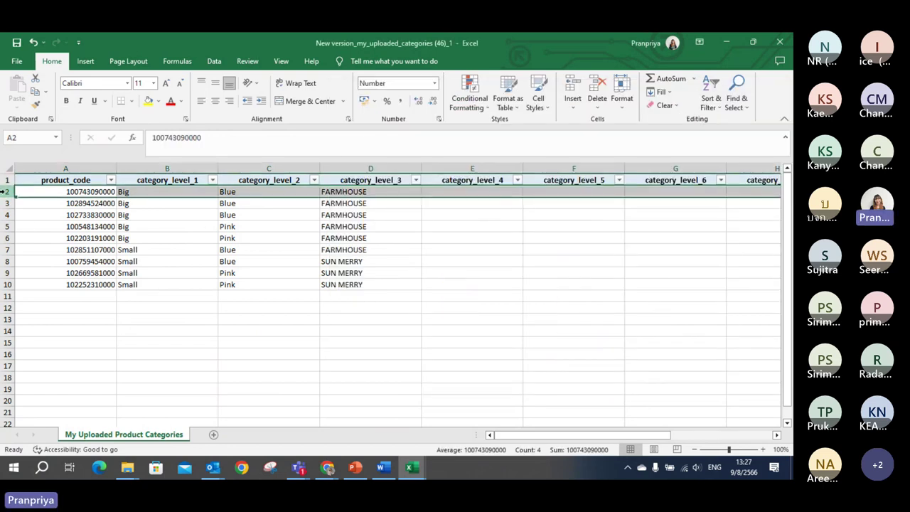
{"action": "right_click", "coordinate": [7, 191]}
{"action": "left_click", "coordinate": [43, 293]}
{"action": "left_click_drag", "start_coordinate": [241, 259], "coordinate": [341, 259]}
{"action": "left_click", "coordinate": [270, 271]}
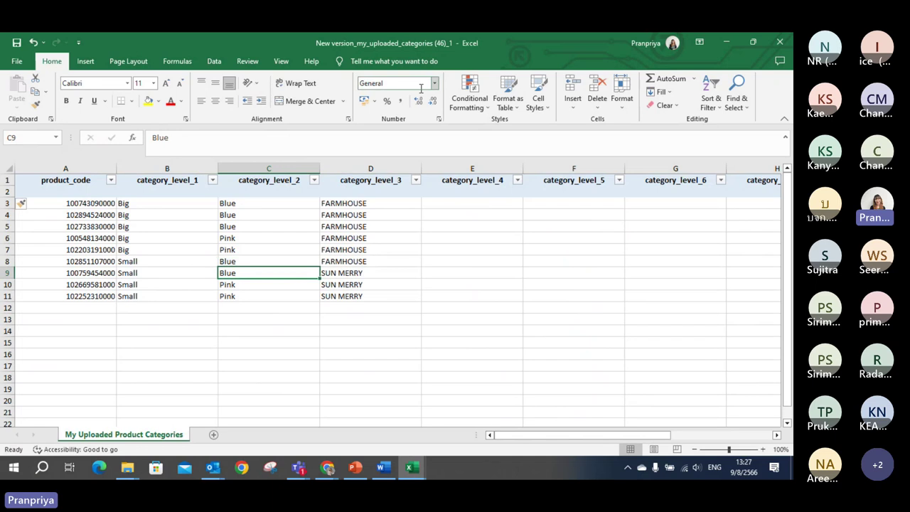
- Float the New version workbook's window beside the template workbook and bring the template's Example sheet to the front
{"action": "left_click_drag", "start_coordinate": [342, 43], "coordinate": [181, 61]}
{"action": "left_click", "coordinate": [715, 302]}
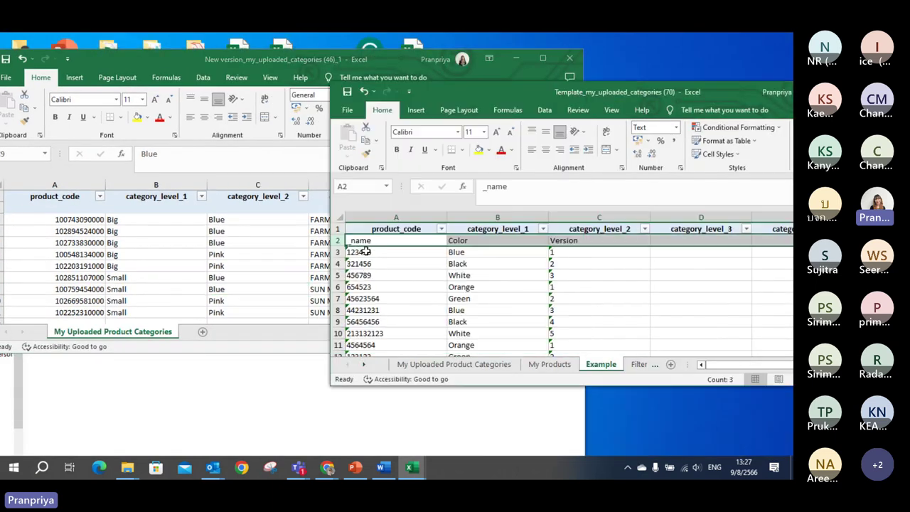
- Enter _name, as in the Example sheet, in cell A2 of the New version workbook under product_code
{"action": "double_click", "coordinate": [367, 241]}
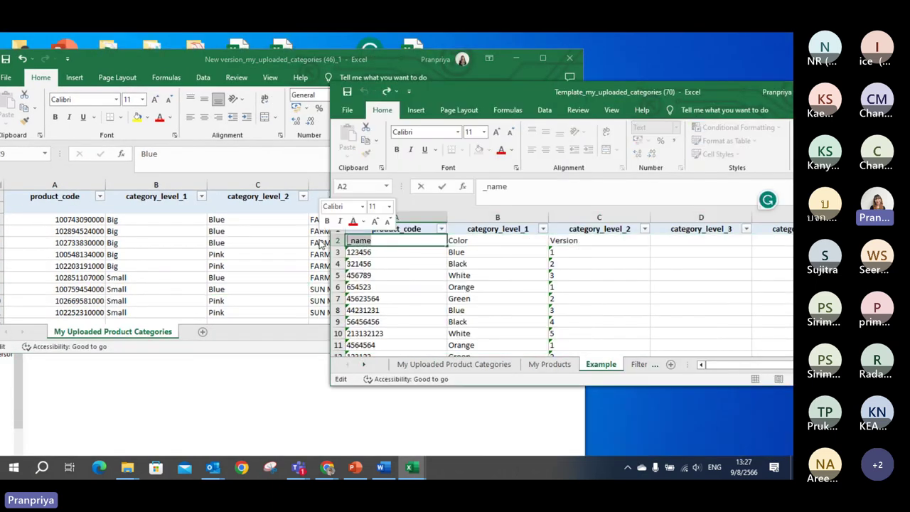
{"action": "left_click", "coordinate": [251, 234]}
{"action": "double_click", "coordinate": [85, 204]}
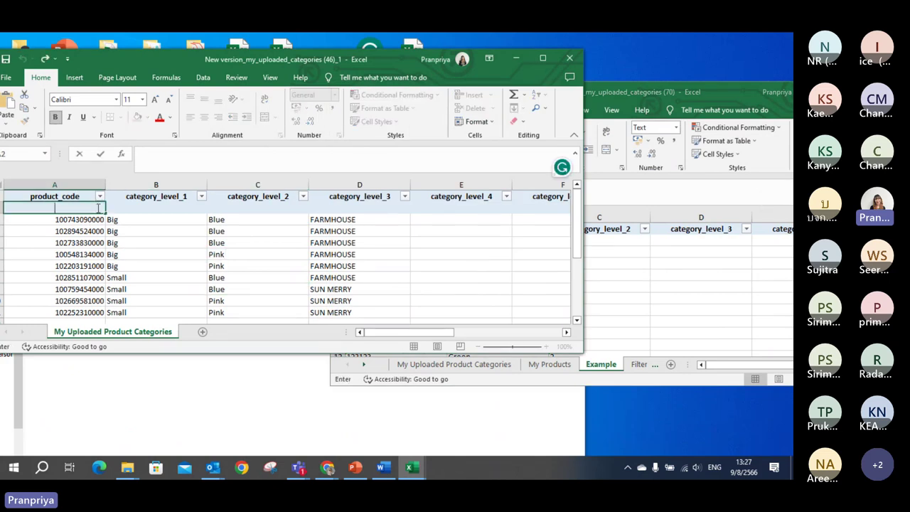
{"action": "type", "text": "_name"}
{"action": "left_click", "coordinate": [192, 254]}
- Check the Color level name in the Example sheet and enter Packsize under category_level_1 in the New version workbook
{"action": "left_click", "coordinate": [679, 258]}
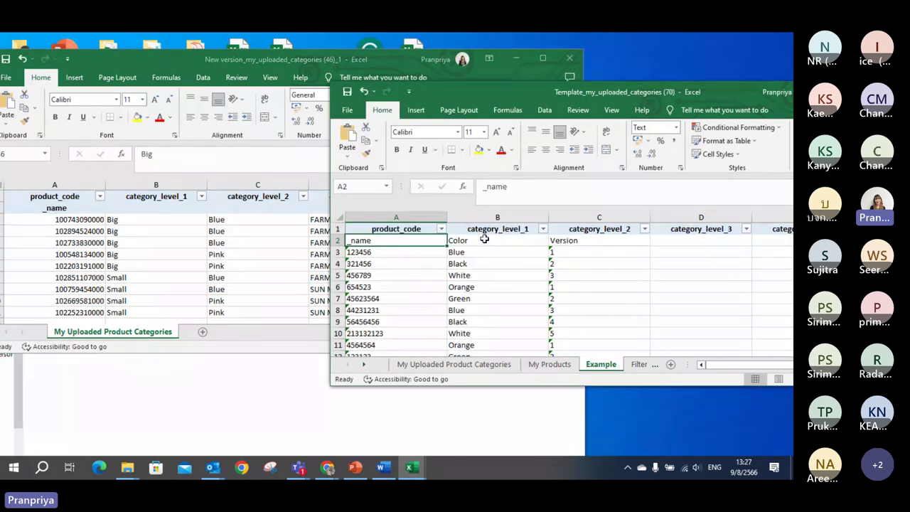
{"action": "left_click", "coordinate": [484, 239]}
{"action": "left_click", "coordinate": [135, 208]}
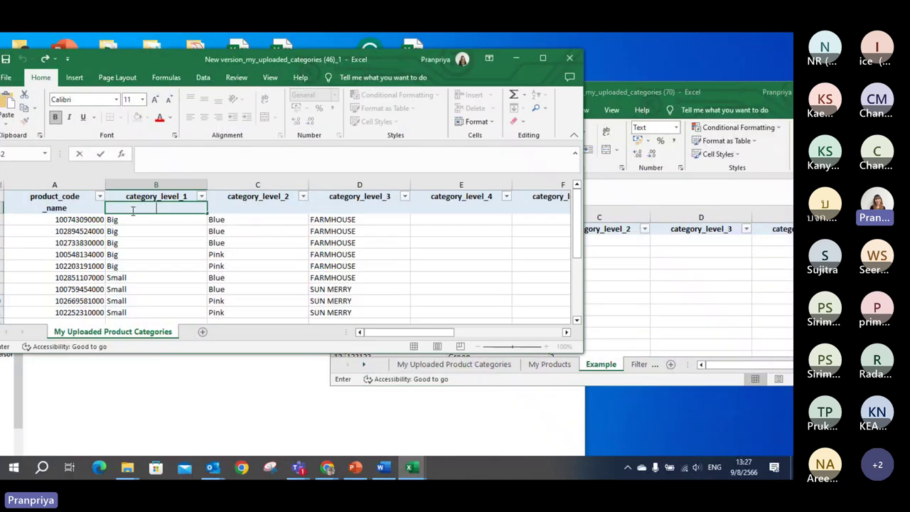
{"action": "type", "text": "Pac"}
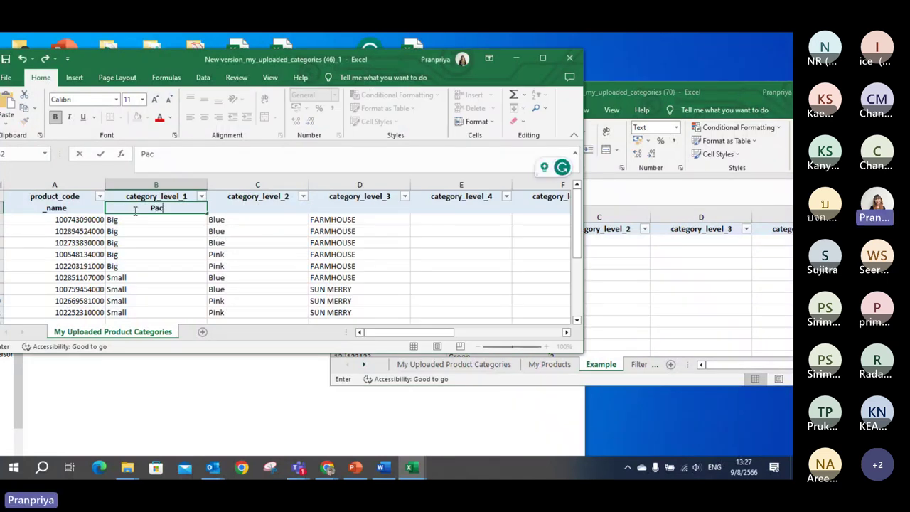
{"action": "type", "text": "ksize"}
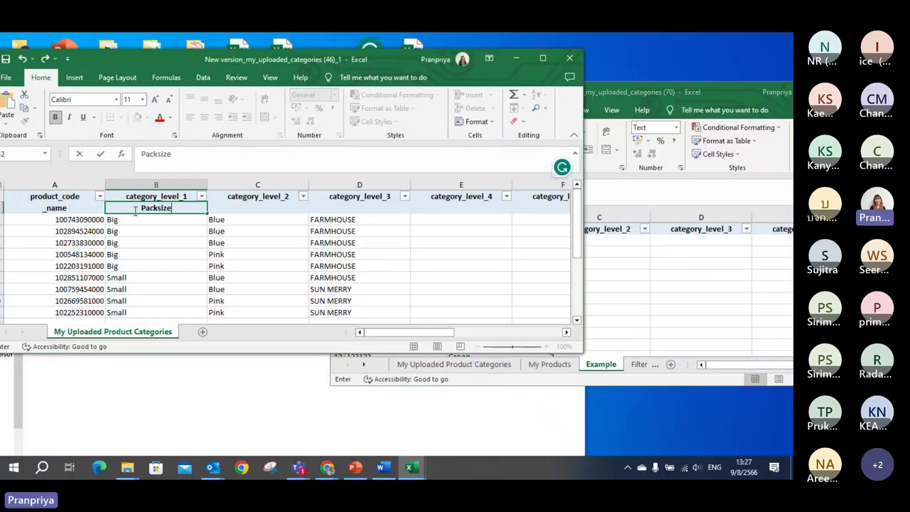
{"action": "left_click", "coordinate": [135, 231]}
- Move the New version workbook's window and examine the category_level_1 values and the row 2 name cells for levels 1 to 3
{"action": "left_click_drag", "start_coordinate": [343, 65], "coordinate": [412, 65]}
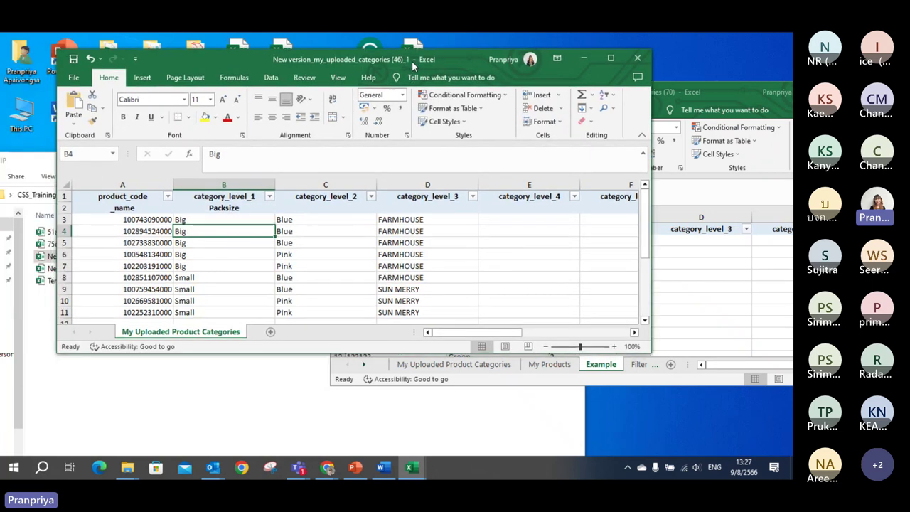
{"action": "left_click_drag", "start_coordinate": [196, 223], "coordinate": [192, 265]}
{"action": "left_click", "coordinate": [199, 314]}
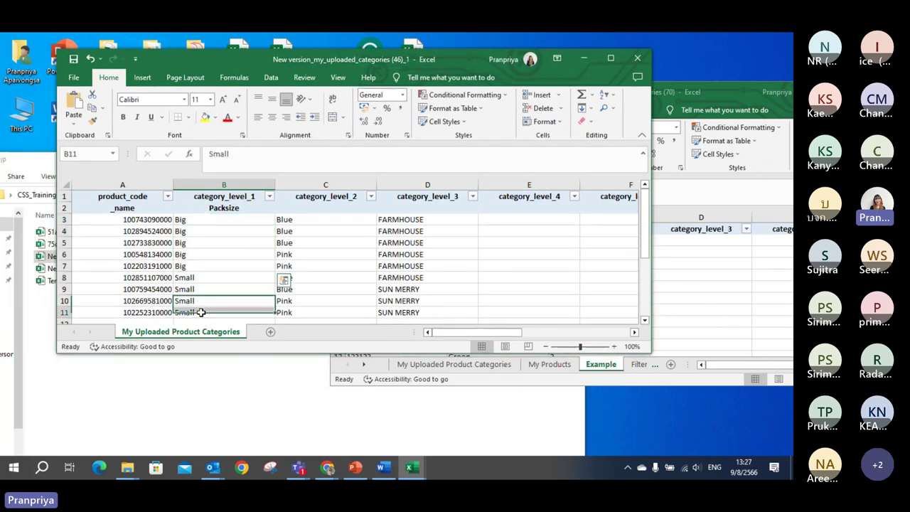
{"action": "left_click", "coordinate": [226, 208]}
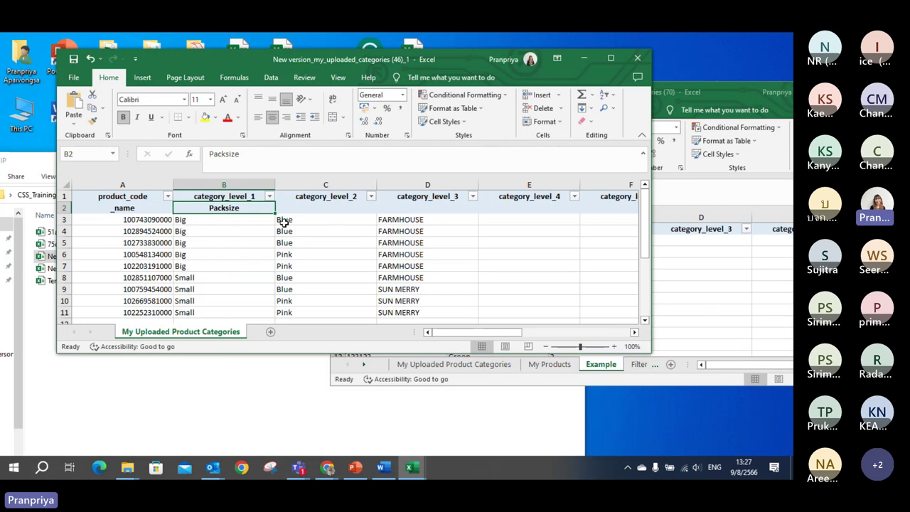
{"action": "left_click", "coordinate": [318, 210]}
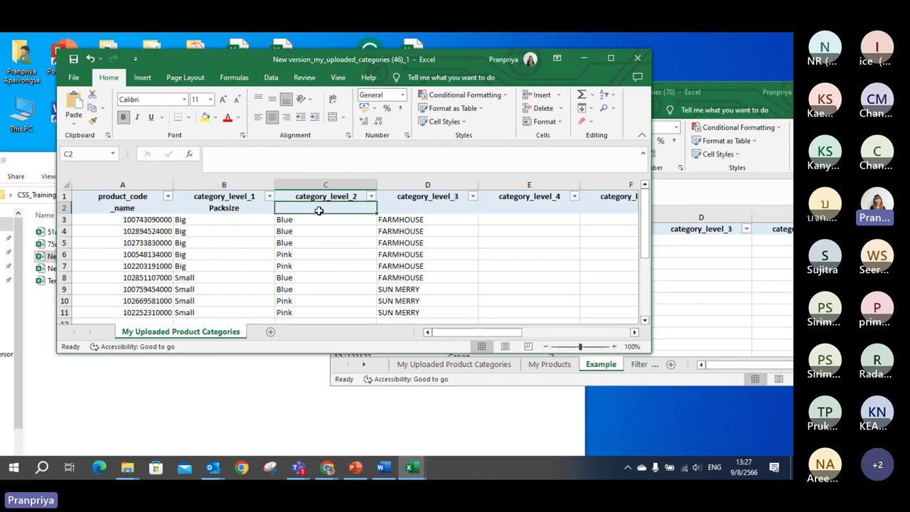
{"action": "left_click", "coordinate": [403, 206]}
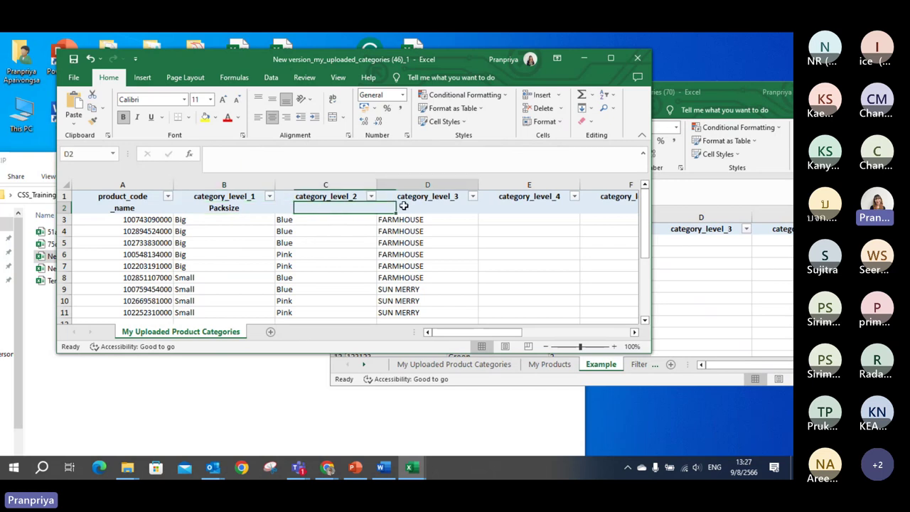
- Maximize the New version workbook and delete row 2 with the level names
{"action": "left_click", "coordinate": [610, 58]}
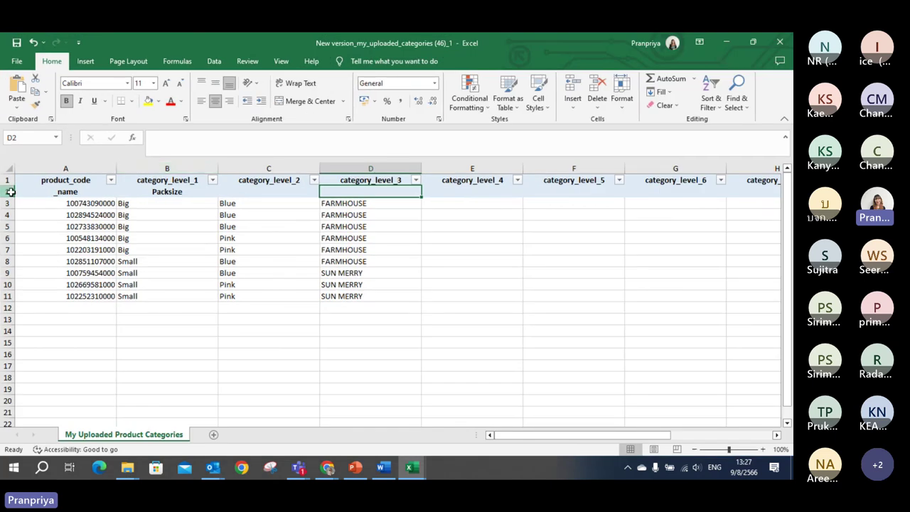
{"action": "left_click", "coordinate": [11, 191]}
{"action": "right_click", "coordinate": [11, 191]}
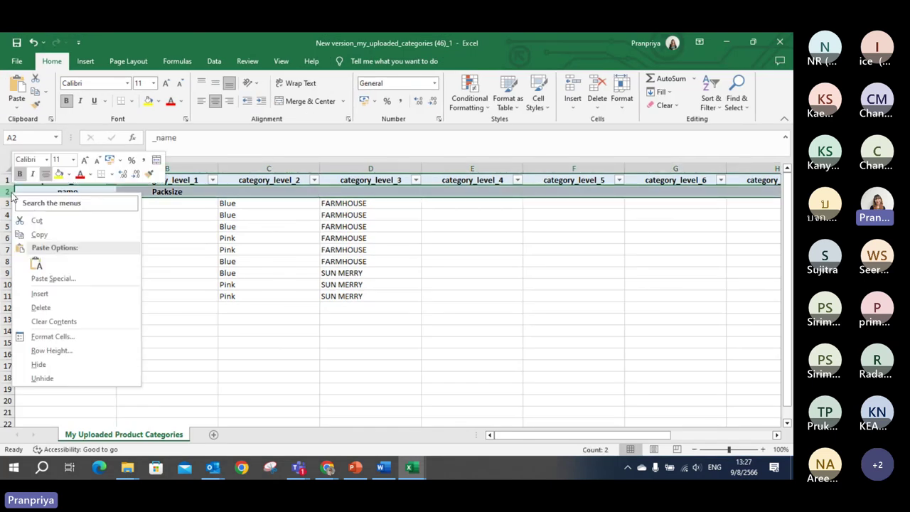
{"action": "left_click", "coordinate": [104, 308]}
{"action": "left_click", "coordinate": [283, 309]}
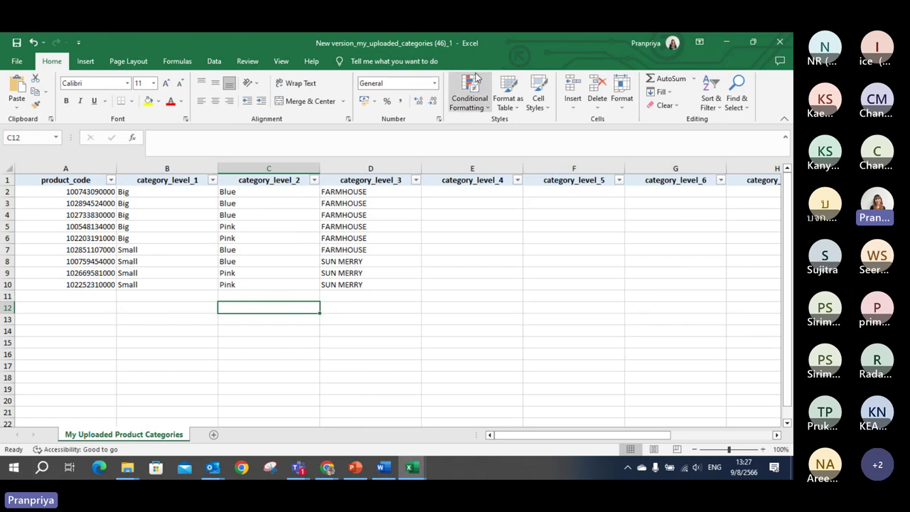
- Float the New version workbook again and compare its product codes with the level names in row 2 of the template's Example sheet
{"action": "left_click_drag", "start_coordinate": [486, 33], "coordinate": [329, 55]}
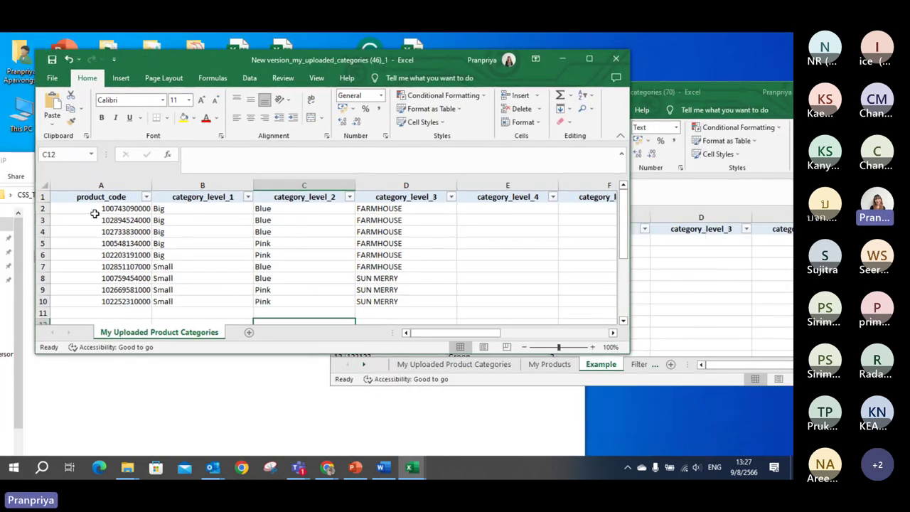
{"action": "left_click_drag", "start_coordinate": [95, 209], "coordinate": [90, 301]}
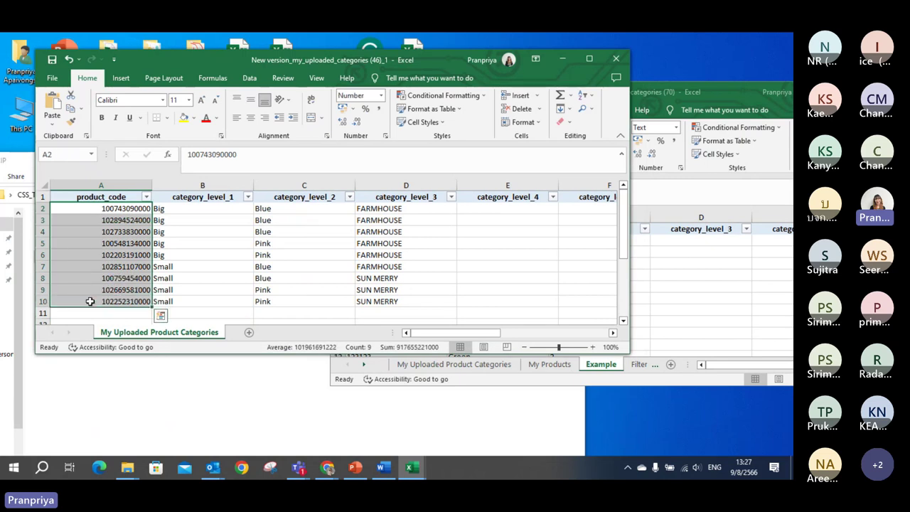
{"action": "left_click", "coordinate": [684, 285]}
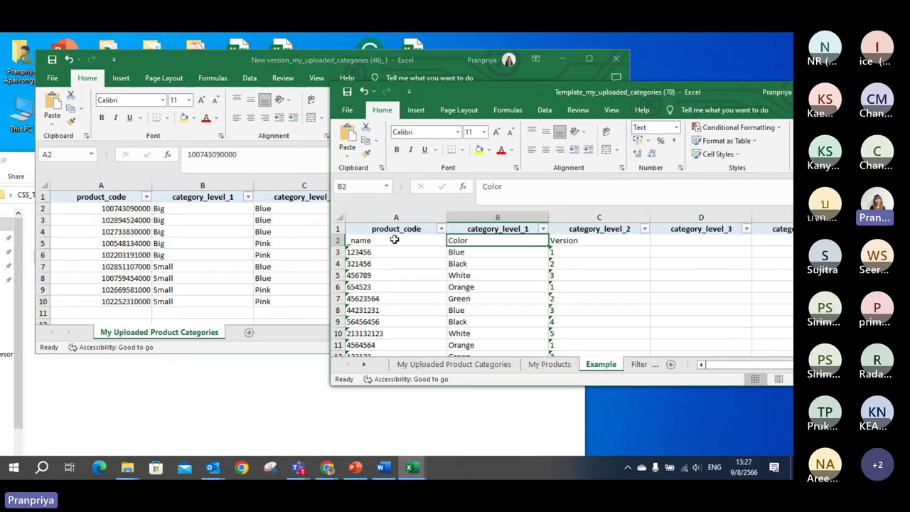
{"action": "mouse_move", "coordinate": [394, 239]}
{"action": "left_mouse_down"}
{"action": "mouse_move", "coordinate": [605, 243]}
{"action": "mouse_move", "coordinate": [591, 235]}
{"action": "mouse_move", "coordinate": [395, 244]}
{"action": "left_mouse_up"}
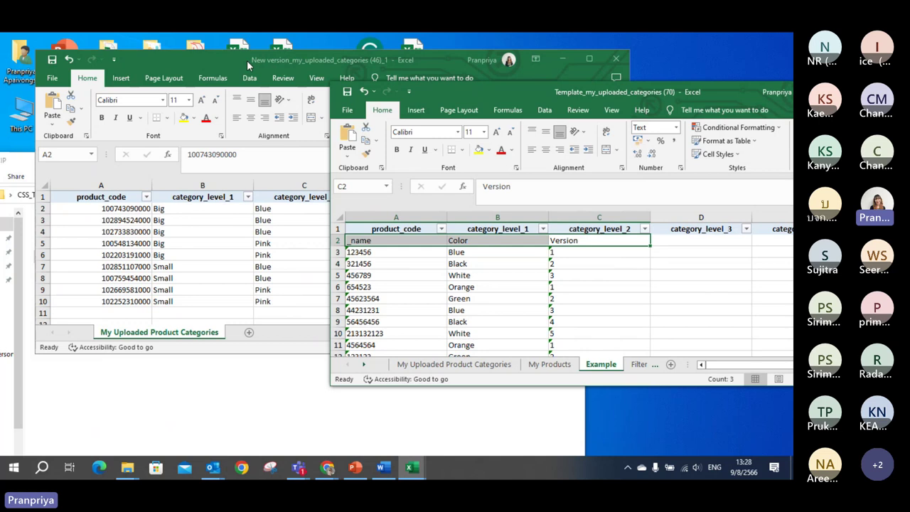
{"action": "left_click", "coordinate": [337, 241]}
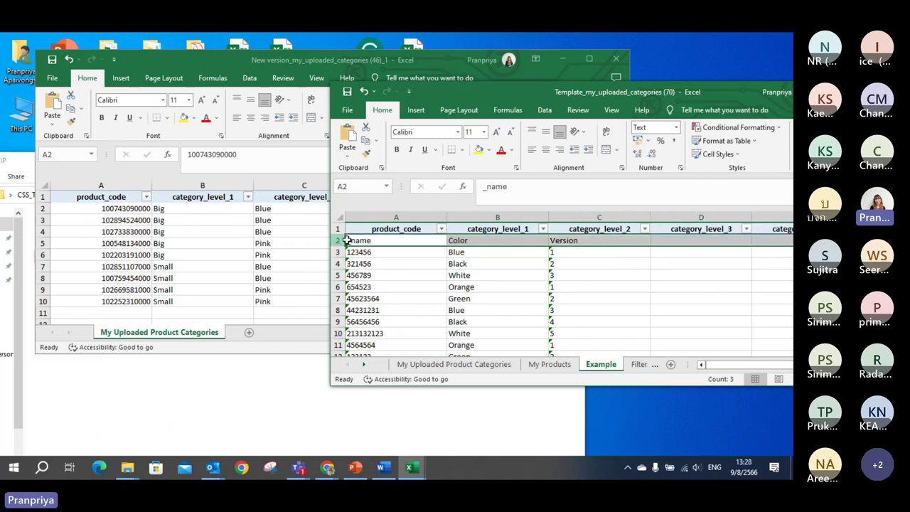
- Copy the Example sheet's _name, Color and Version cells and try to insert them above row 2 of the New version workbook
{"action": "left_click", "coordinate": [337, 240]}
{"action": "left_click_drag", "start_coordinate": [583, 241], "coordinate": [380, 240]}
{"action": "key", "text": "ctrl+c"}
{"action": "key", "text": "alt+Tab"}
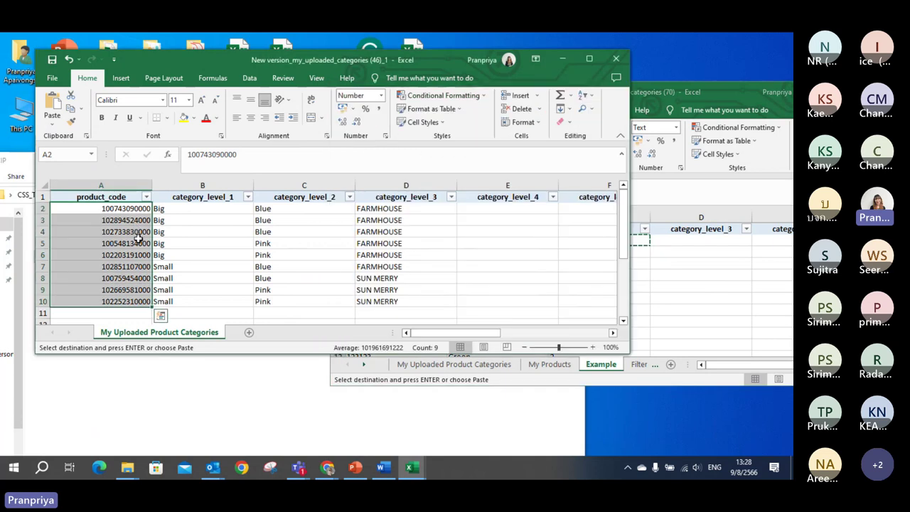
{"action": "left_click", "coordinate": [41, 208]}
{"action": "right_click", "coordinate": [40, 208]}
{"action": "left_click", "coordinate": [106, 305]}
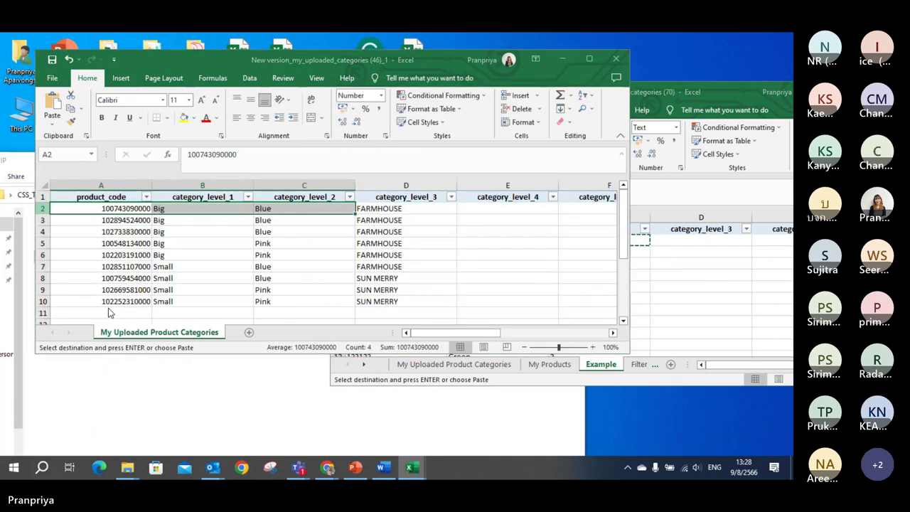
{"action": "left_click", "coordinate": [130, 352]}
{"action": "left_click", "coordinate": [186, 288]}
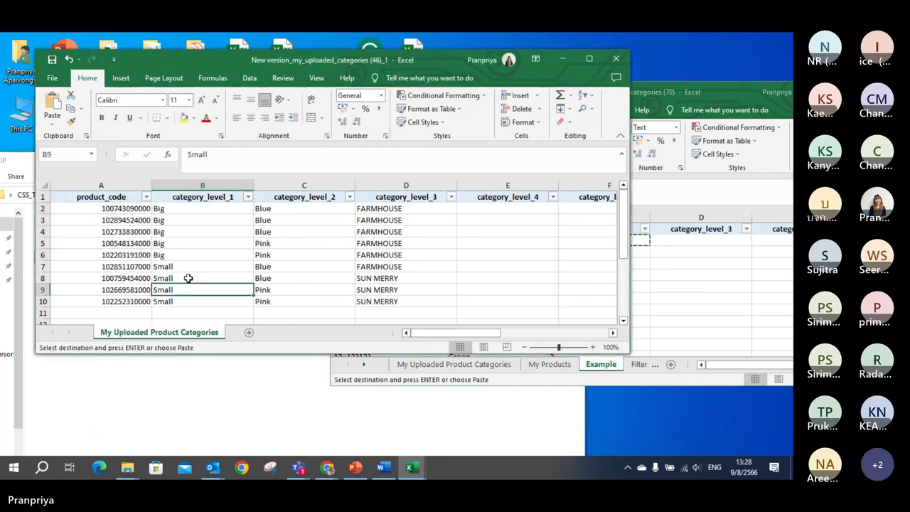
{"action": "left_click", "coordinate": [40, 209]}
{"action": "right_click", "coordinate": [41, 208]}
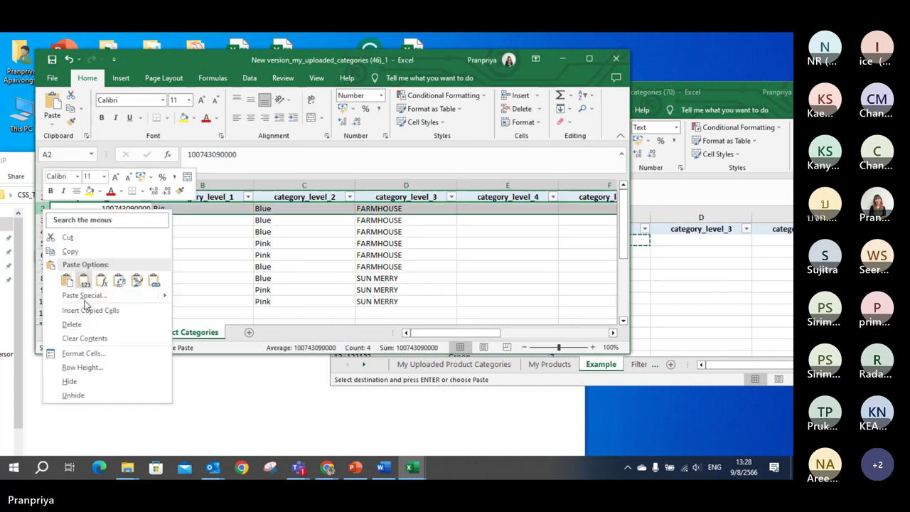
{"action": "left_click", "coordinate": [273, 271]}
{"action": "key", "text": "Escape"}
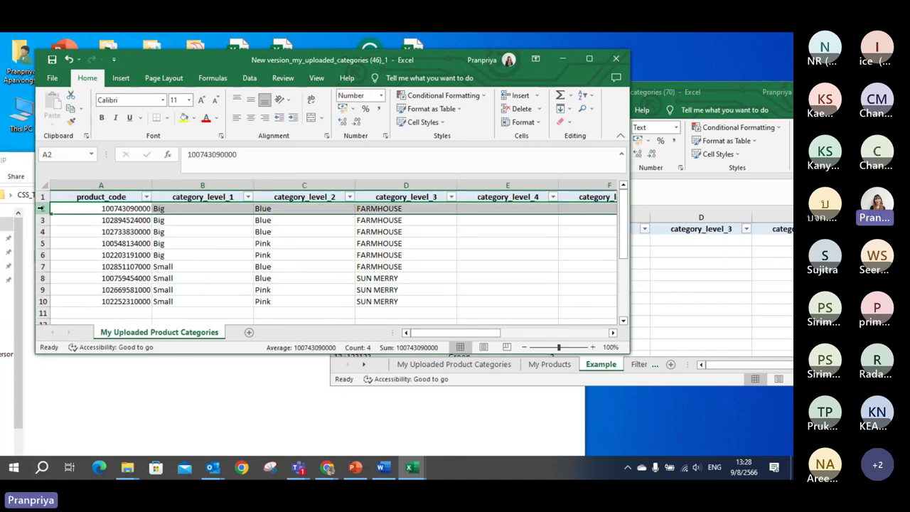
- Insert a blank row above row 2 in the New version workbook, remove its fill colour, and maximize the window
{"action": "right_click", "coordinate": [40, 208]}
{"action": "left_click", "coordinate": [114, 311]}
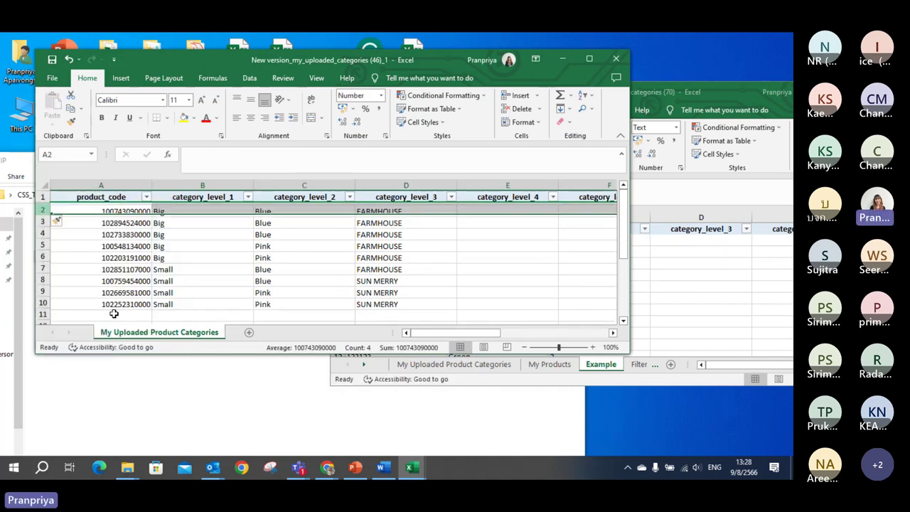
{"action": "left_click", "coordinate": [42, 208]}
{"action": "left_click", "coordinate": [193, 118]}
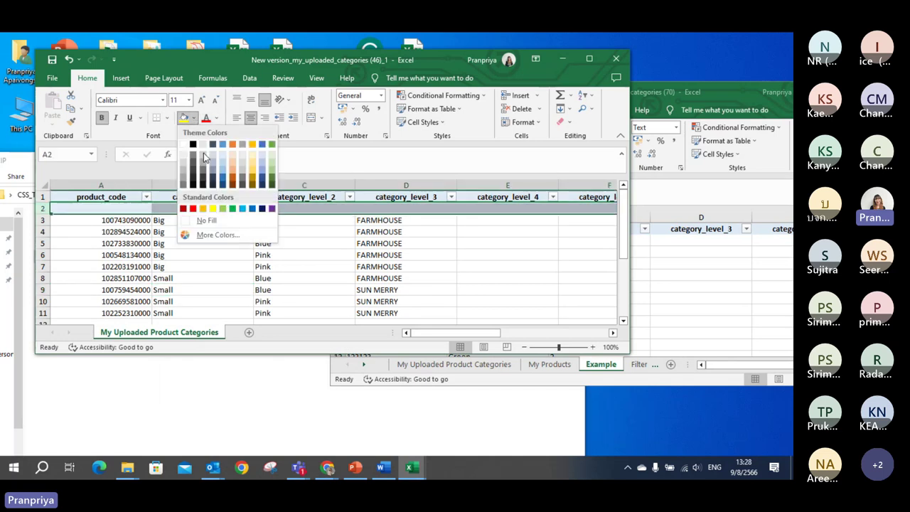
{"action": "left_click", "coordinate": [217, 220]}
{"action": "left_click", "coordinate": [206, 255]}
{"action": "left_click", "coordinate": [587, 60]}
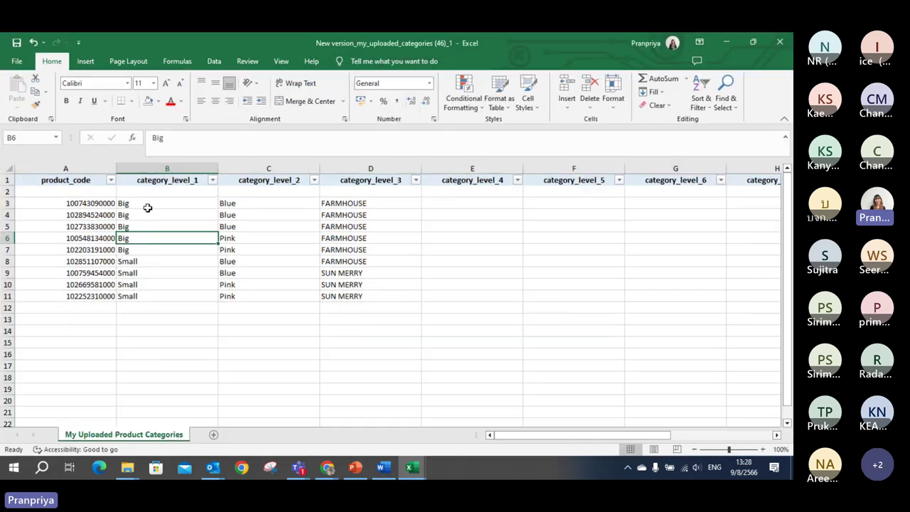
- Examine the product_code and category_level_1 columns, including the empty rows below the existing entries
{"action": "left_click_drag", "start_coordinate": [154, 207], "coordinate": [149, 241]}
{"action": "left_click_drag", "start_coordinate": [69, 203], "coordinate": [67, 412]}
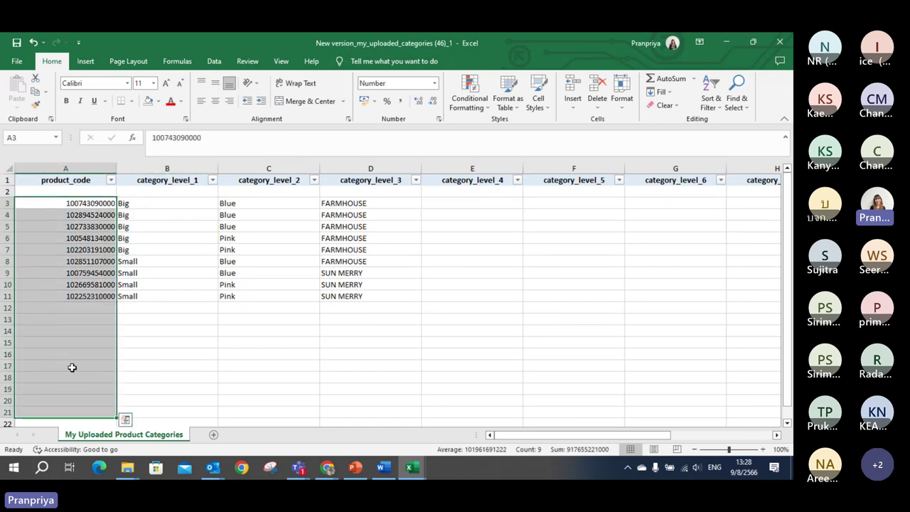
{"action": "left_click_drag", "start_coordinate": [154, 204], "coordinate": [154, 400]}
{"action": "scroll", "coordinate": [154, 335], "scroll_direction": "down", "scroll_amount": 3}
{"action": "left_click_drag", "start_coordinate": [152, 327], "coordinate": [152, 388]}
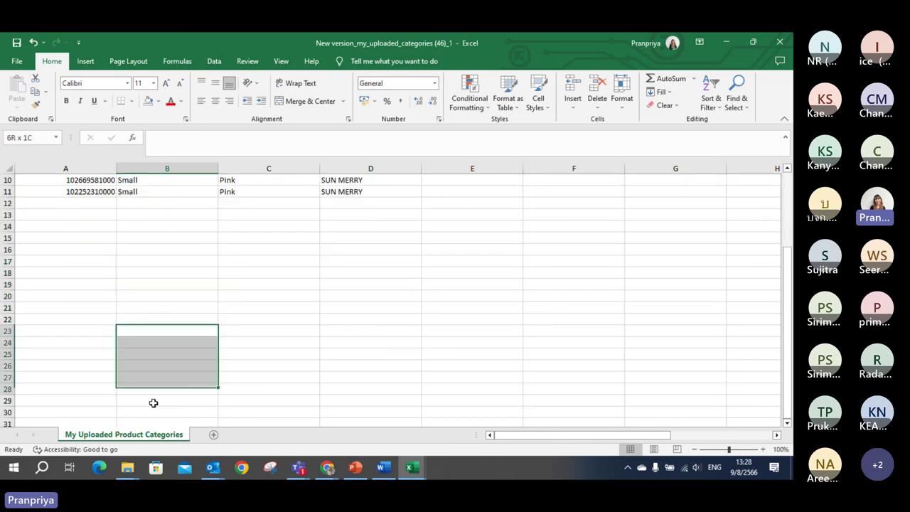
{"action": "scroll", "coordinate": [153, 384], "scroll_direction": "down", "scroll_amount": 6}
{"action": "scroll", "coordinate": [158, 329], "scroll_direction": "up", "scroll_amount": 9}
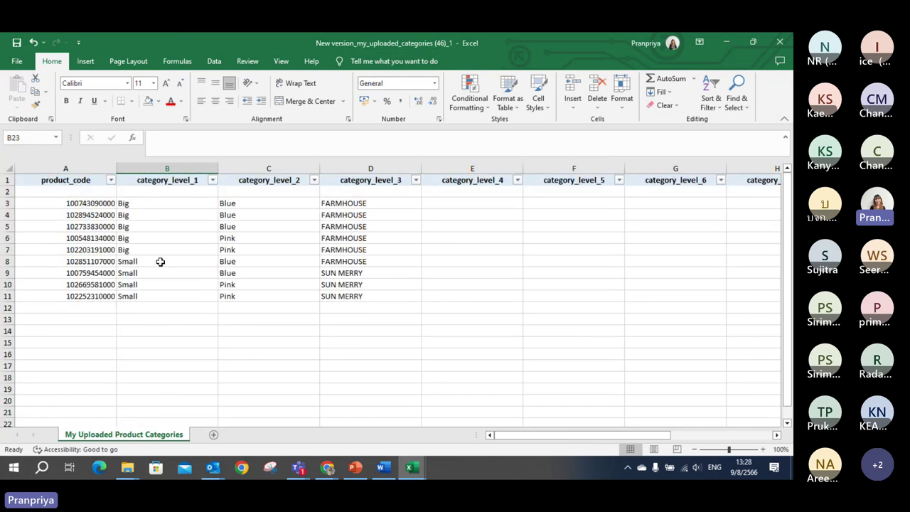
{"action": "left_click_drag", "start_coordinate": [163, 207], "coordinate": [159, 304]}
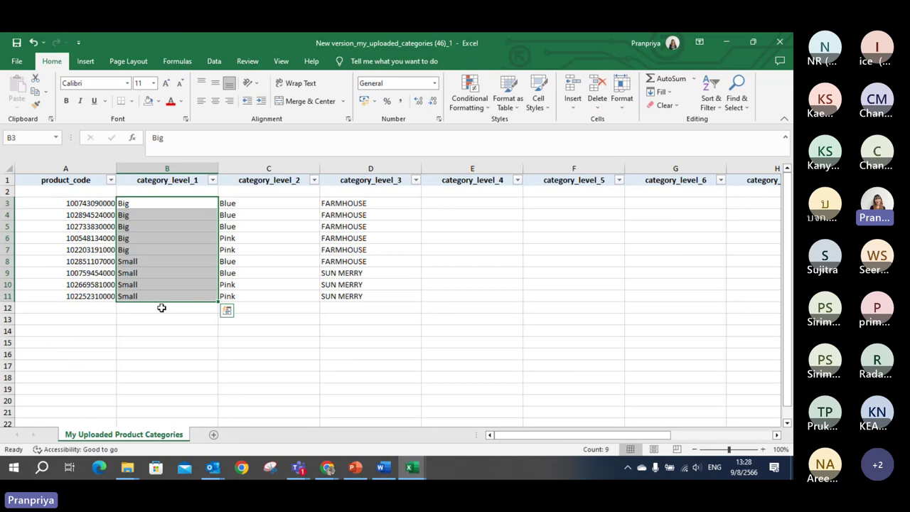
{"action": "left_click", "coordinate": [161, 308]}
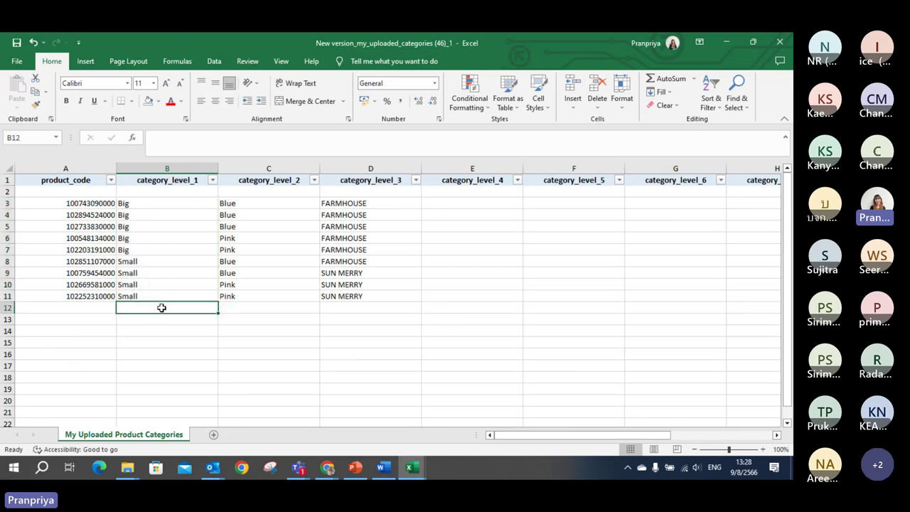
- Copy the product codes in A3:A11 and paste them below the list, starting at cell A12
{"action": "left_click_drag", "start_coordinate": [102, 203], "coordinate": [105, 294]}
{"action": "key", "text": "ctrl+c"}
{"action": "left_click", "coordinate": [99, 308]}
{"action": "key", "text": "ctrl+v"}
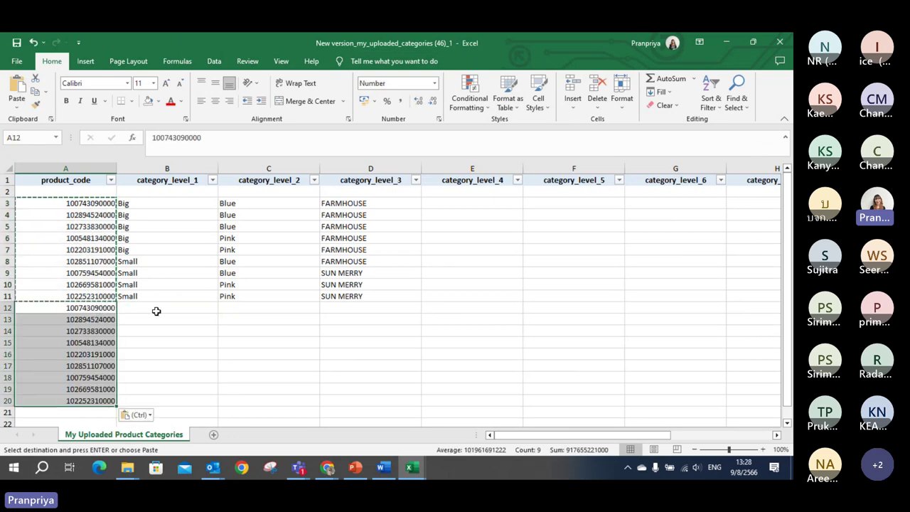
- Enter Total Big+Small in cell B12 and fill it down category_level_1 to B20 for all duplicated product codes
{"action": "left_click", "coordinate": [160, 308]}
{"action": "type", "text": "Tot"}
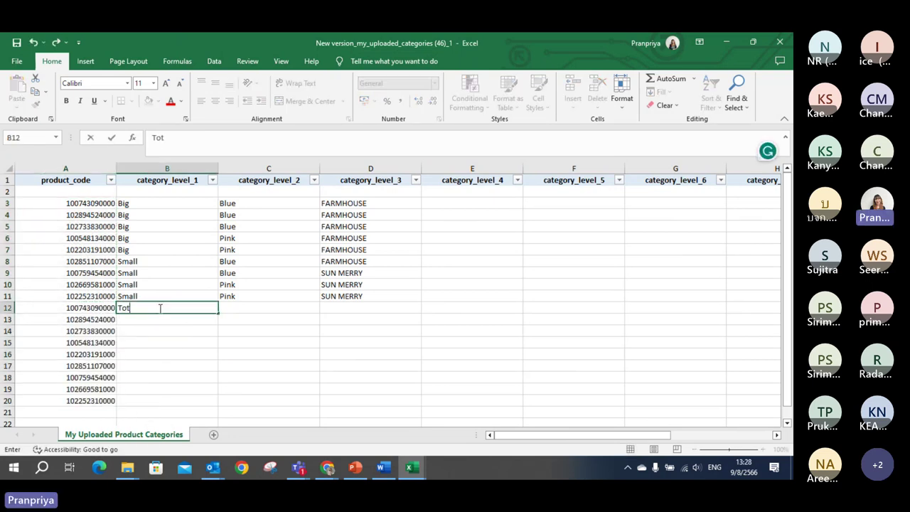
{"action": "type", "text": "al big"}
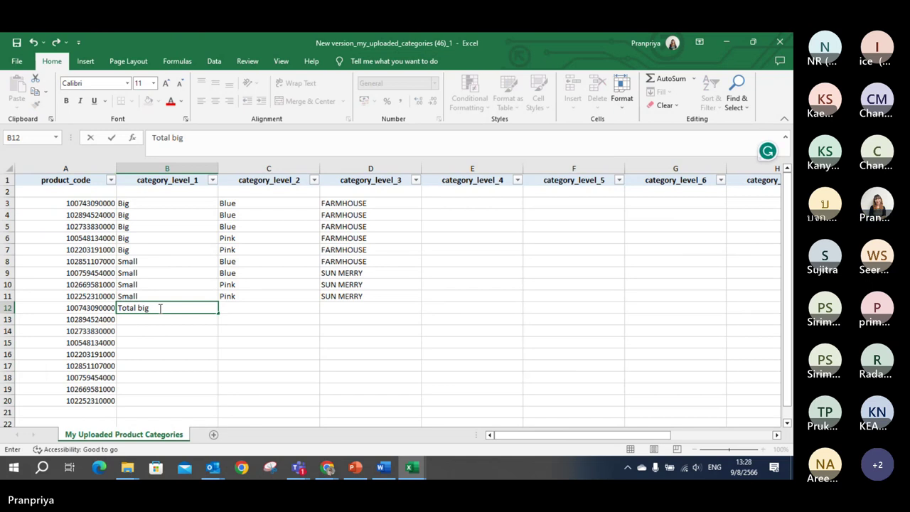
{"action": "key", "text": "BackSpace"}
{"action": "key", "text": "BackSpace"}
{"action": "key", "text": "BackSpace"}
{"action": "type", "text": "Big+Small"}
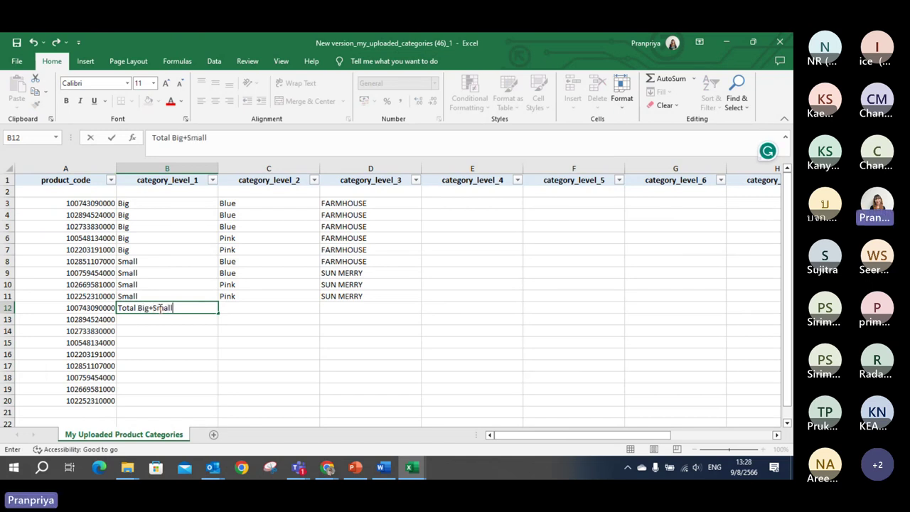
{"action": "left_click", "coordinate": [163, 341]}
{"action": "left_click", "coordinate": [185, 306]}
{"action": "left_click_drag", "start_coordinate": [218, 313], "coordinate": [193, 400]}
{"action": "left_click", "coordinate": [267, 355]}
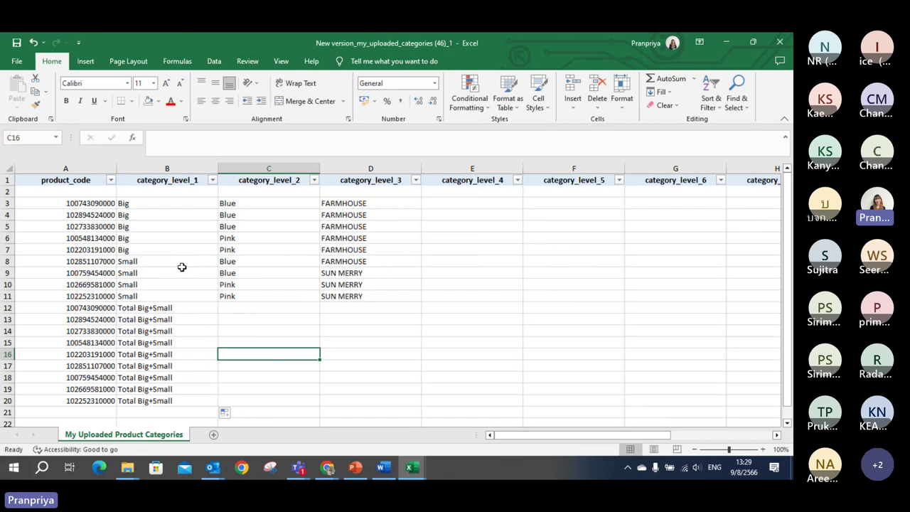
- Compare the Big, Small and Total Big+Small groups of rows across the product_code and category_level_1 columns
{"action": "left_click_drag", "start_coordinate": [106, 203], "coordinate": [170, 251]}
{"action": "left_click_drag", "start_coordinate": [102, 205], "coordinate": [138, 248]}
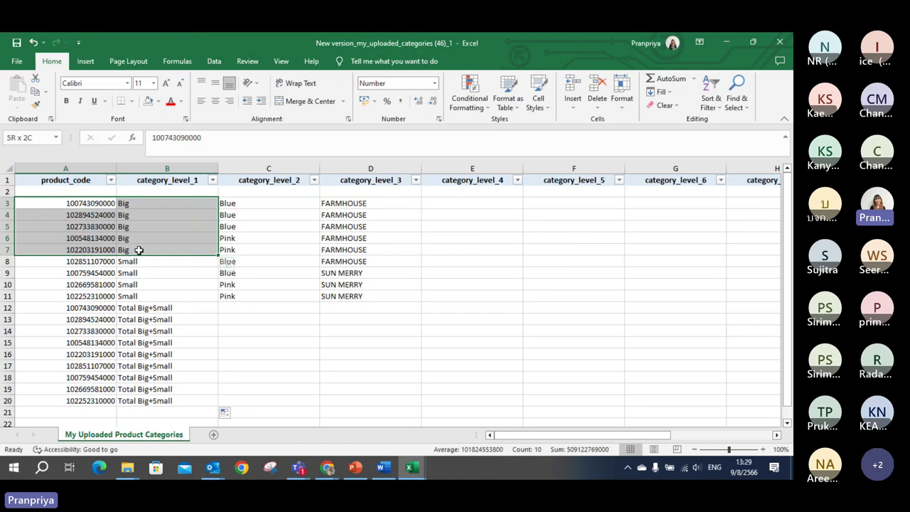
{"action": "left_click", "coordinate": [90, 263]}
{"action": "left_click_drag", "start_coordinate": [90, 266], "coordinate": [147, 304]}
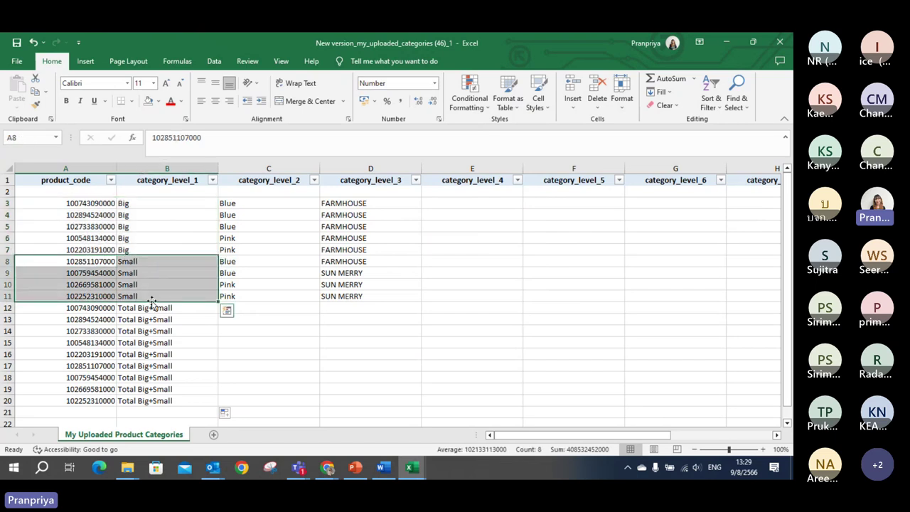
{"action": "left_click_drag", "start_coordinate": [76, 310], "coordinate": [150, 402]}
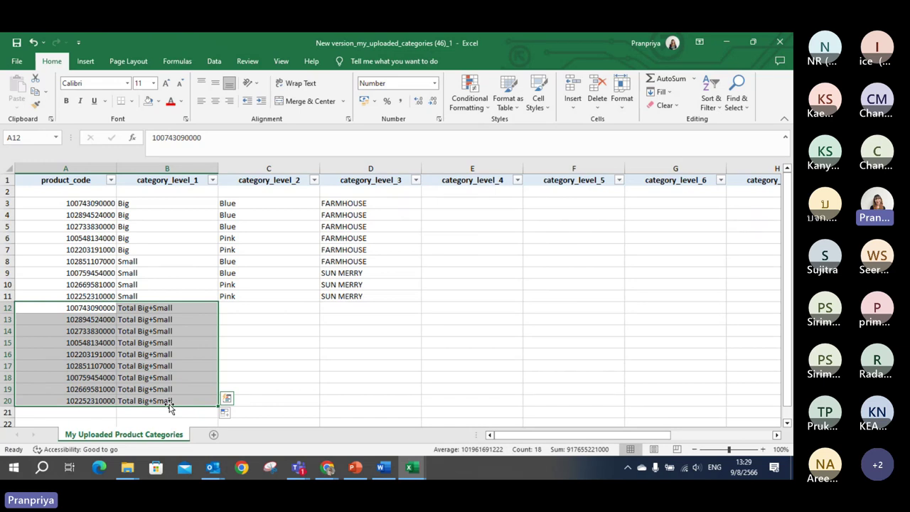
- Copy Pink from C11 into C12:C20 of the category_level_2 column
{"action": "left_click", "coordinate": [278, 308]}
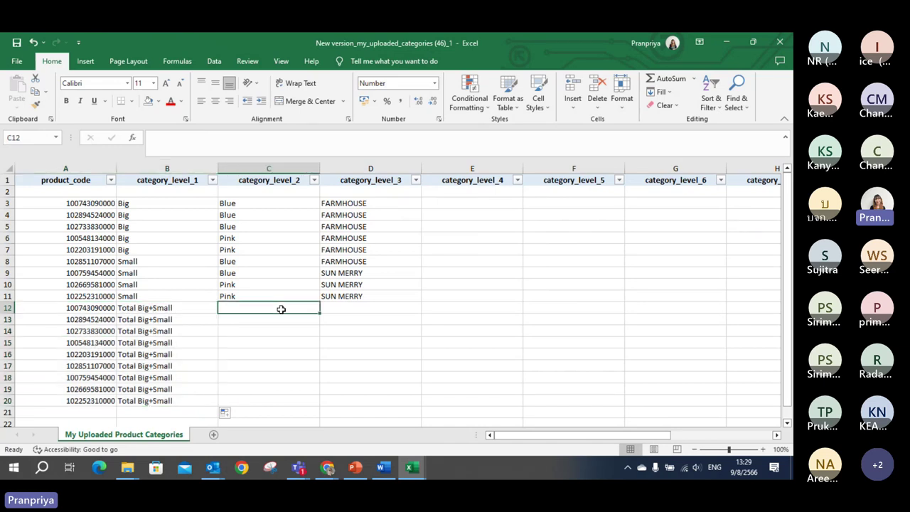
{"action": "left_click", "coordinate": [270, 297]}
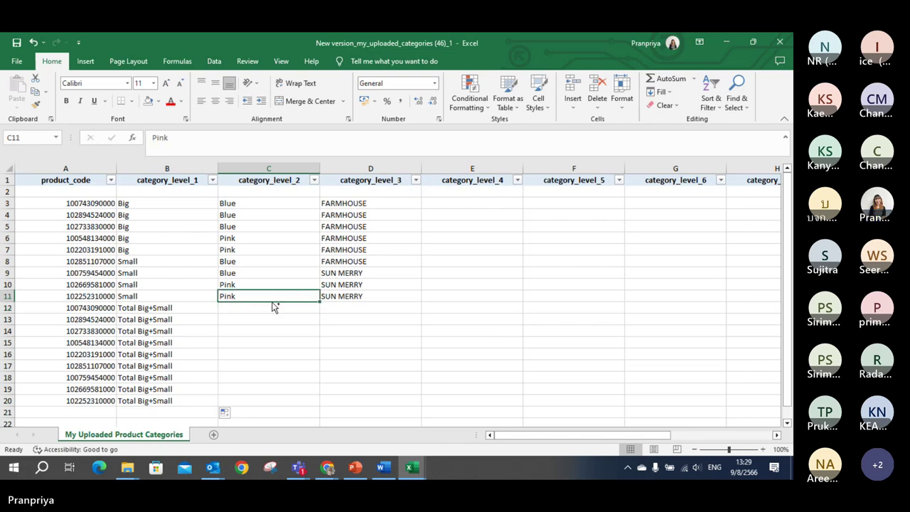
{"action": "key", "text": "ctrl+c"}
{"action": "left_click_drag", "start_coordinate": [270, 306], "coordinate": [263, 398]}
{"action": "key", "text": "ctrl+v"}
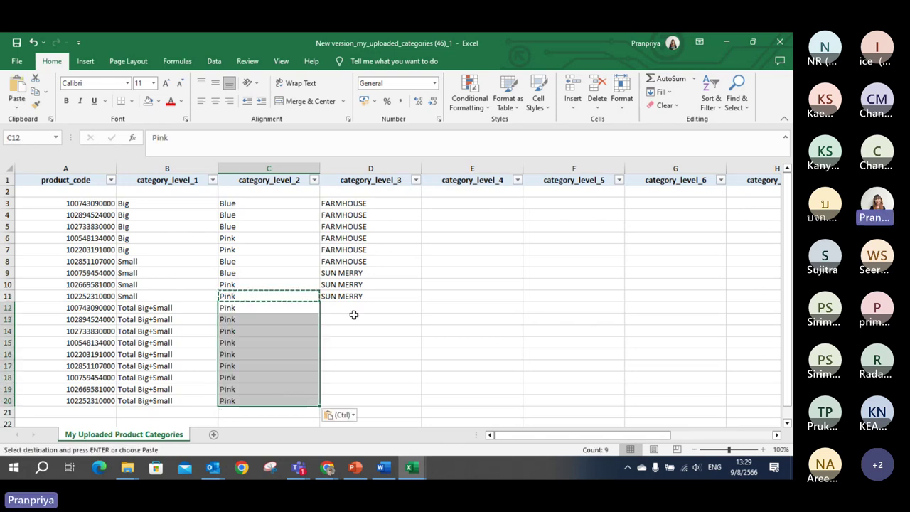
- Copy SUN MERRY from D11 into D12:D20 of the category_level_3 column
{"action": "left_click", "coordinate": [351, 296]}
{"action": "key", "text": "ctrl+c"}
{"action": "left_click", "coordinate": [348, 308]}
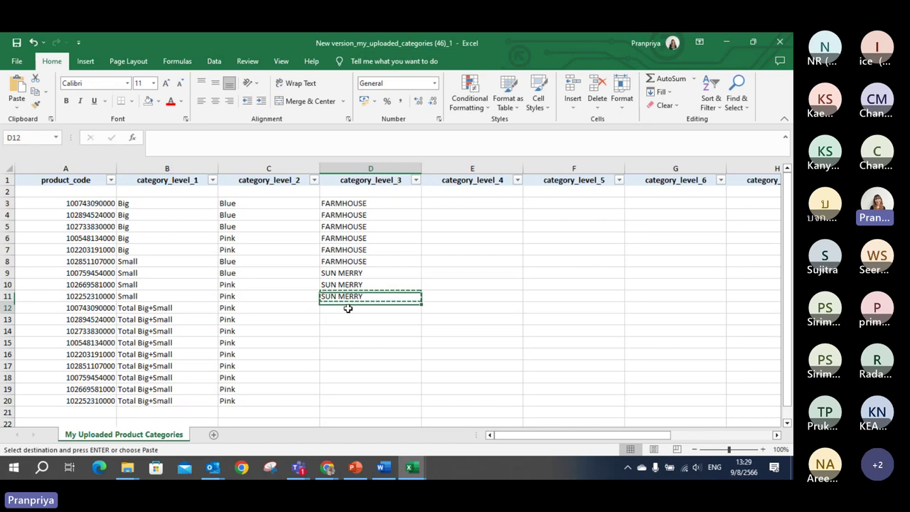
{"action": "left_click_drag", "start_coordinate": [347, 308], "coordinate": [339, 398]}
{"action": "key", "text": "ctrl+v"}
{"action": "left_click", "coordinate": [465, 368]}
{"action": "key", "text": "Escape"}
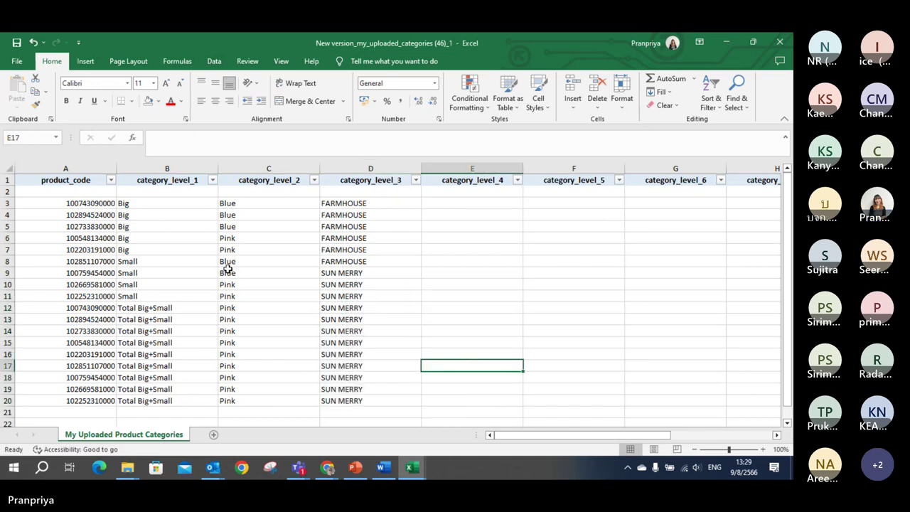
- Review the category_level_1 values and the full product_code list, including the duplicated codes in rows 12 to 20
{"action": "left_click_drag", "start_coordinate": [164, 214], "coordinate": [164, 398]}
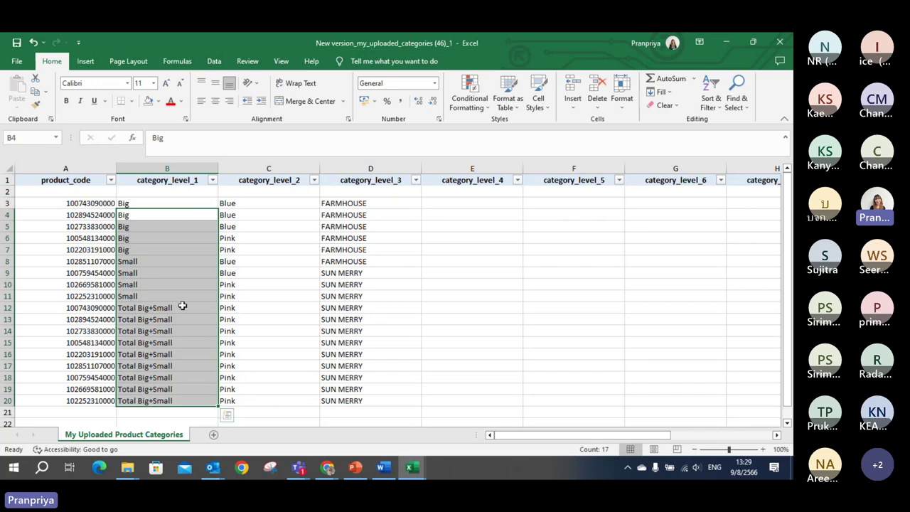
{"action": "left_click", "coordinate": [183, 261]}
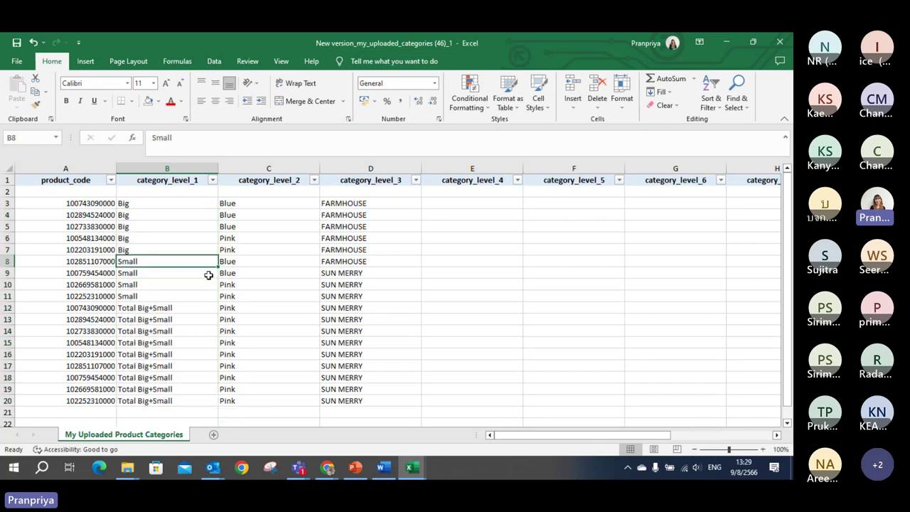
{"action": "left_click_drag", "start_coordinate": [163, 204], "coordinate": [223, 239]}
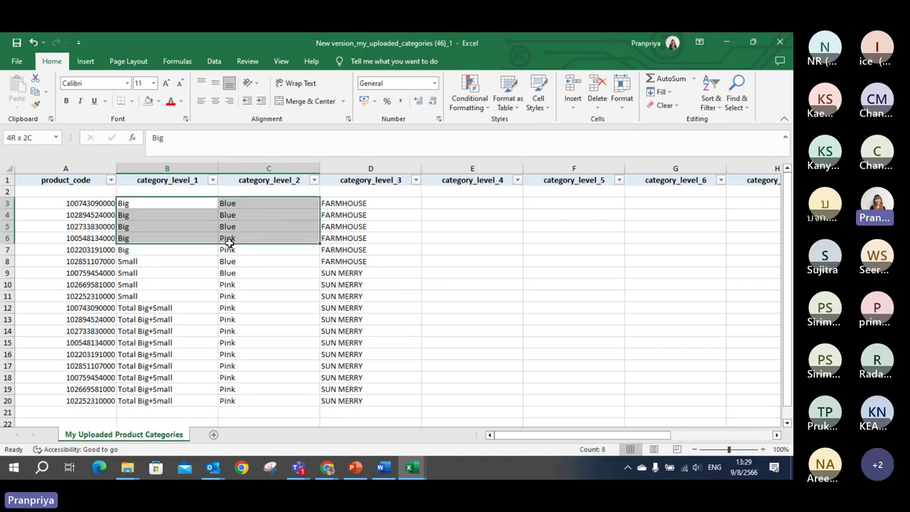
{"action": "left_click", "coordinate": [249, 248]}
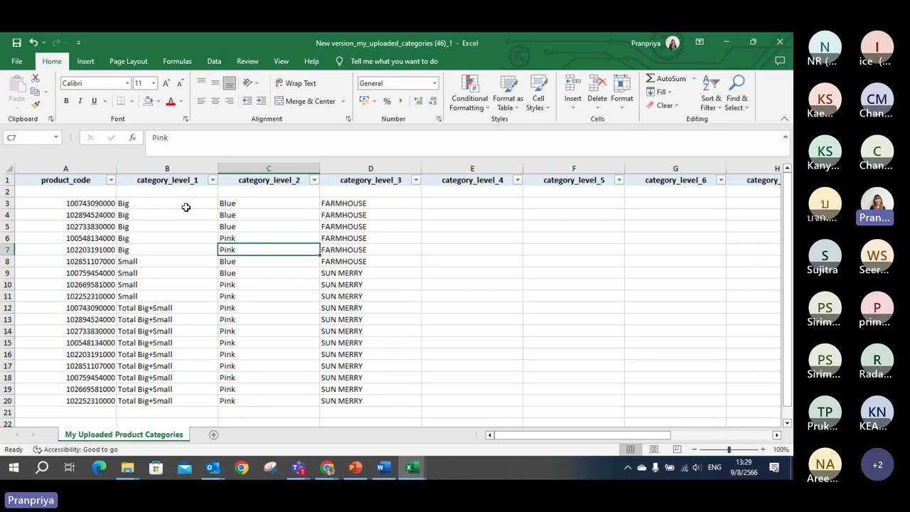
{"action": "left_click_drag", "start_coordinate": [83, 204], "coordinate": [95, 398]}
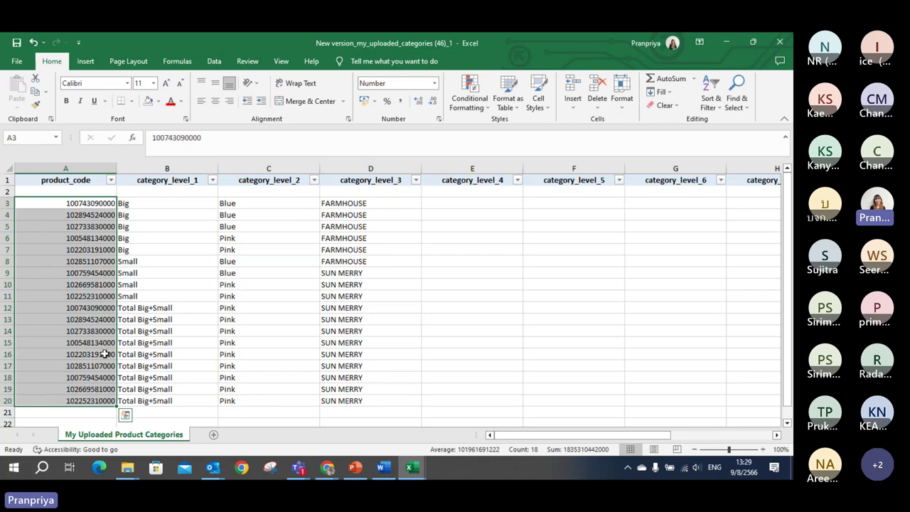
{"action": "scroll", "coordinate": [129, 337], "scroll_direction": "down", "scroll_amount": 4}
{"action": "scroll", "coordinate": [93, 319], "scroll_direction": "up", "scroll_amount": 4}
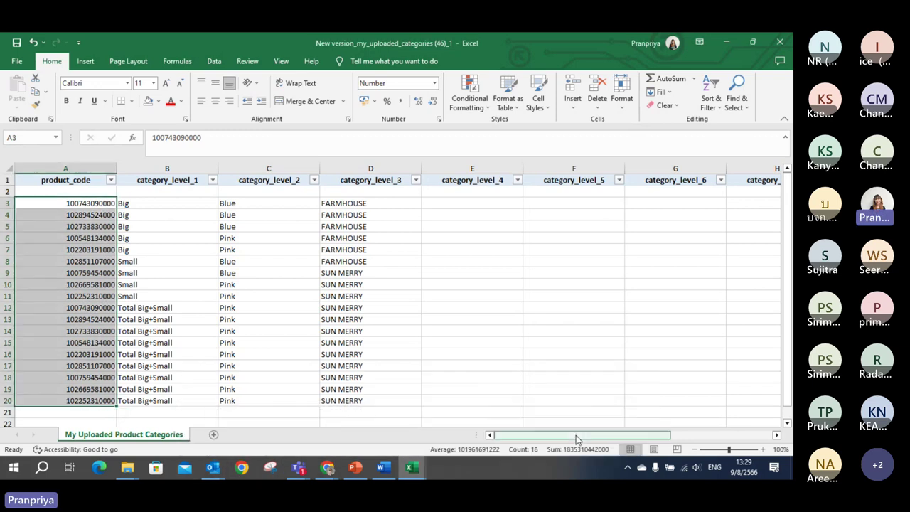
- Check the _name cell on the template's Example sheet and enter _name in cell A2 of the New version workbook
{"action": "mouse_move", "coordinate": [410, 467]}
{"action": "left_click", "coordinate": [448, 420]}
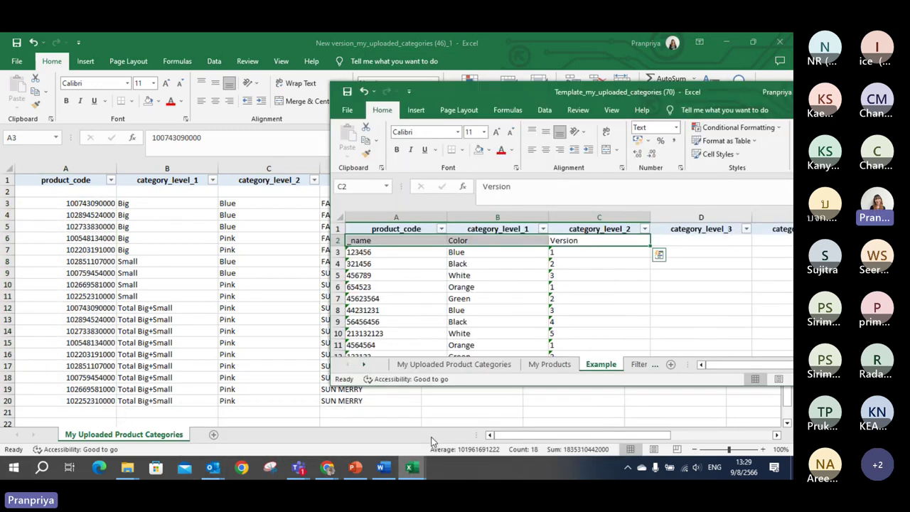
{"action": "left_click", "coordinate": [425, 240]}
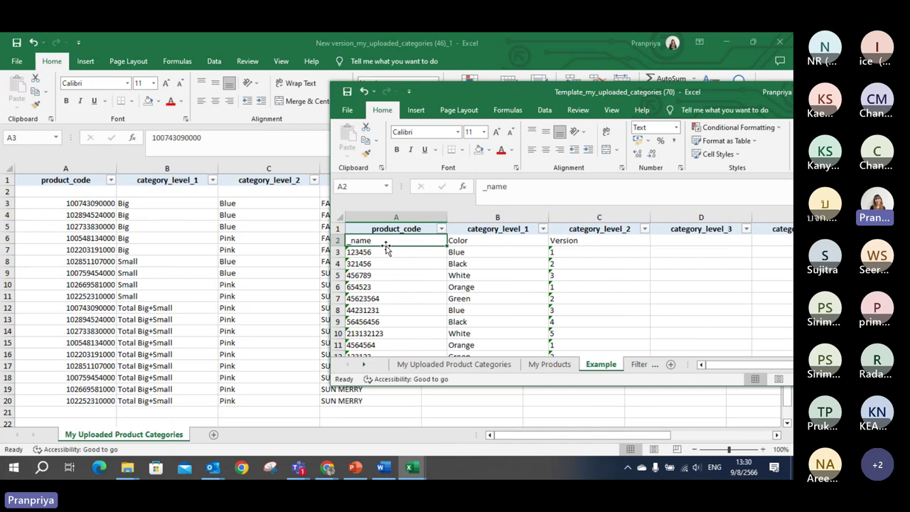
{"action": "key", "text": "ctrl+c"}
{"action": "left_click", "coordinate": [121, 196]}
{"action": "left_click", "coordinate": [99, 189]}
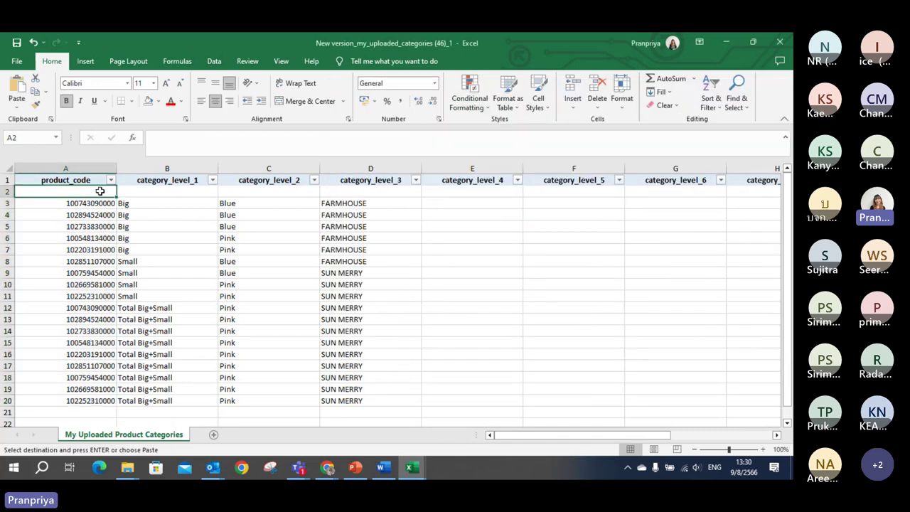
{"action": "type", "text": "_"}
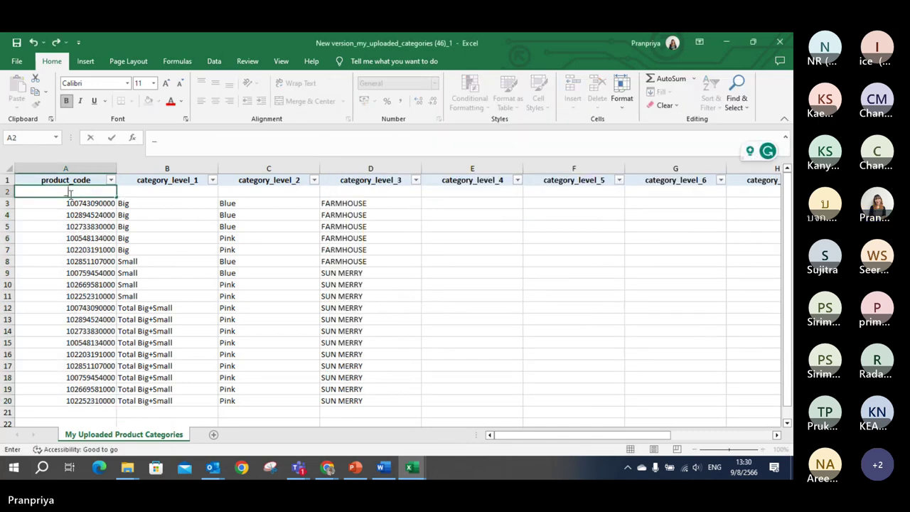
{"action": "type", "text": "name"}
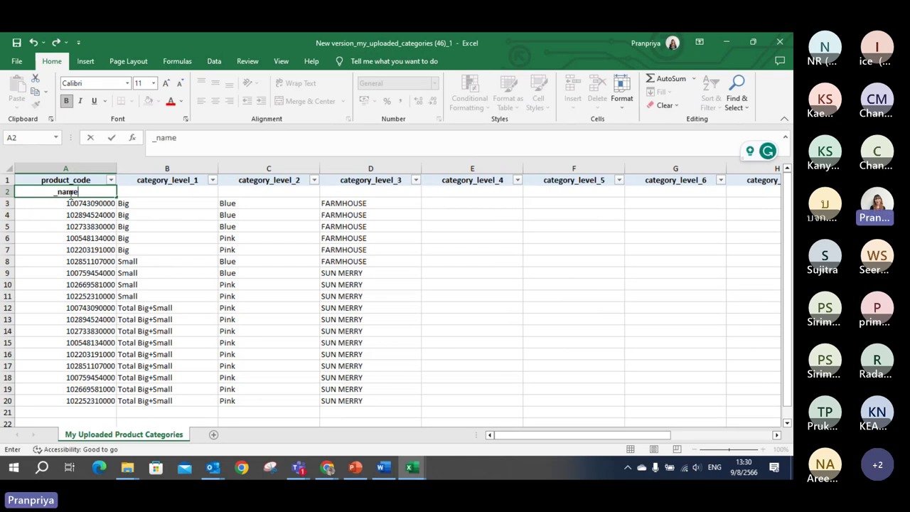
{"action": "left_click", "coordinate": [86, 224]}
- Label the category columns in row 2 with Pack size in B2, Brand in D2 and Colour in C2
{"action": "left_click", "coordinate": [174, 191]}
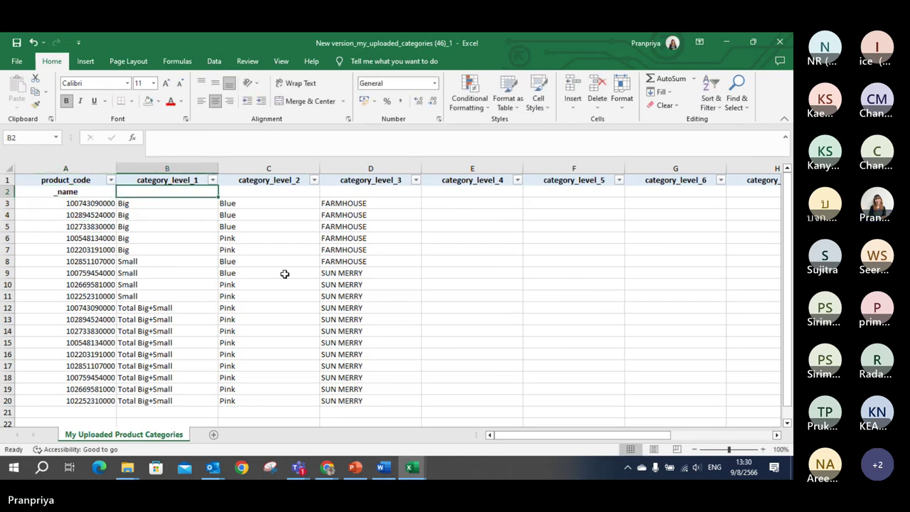
{"action": "type", "text": "P"}
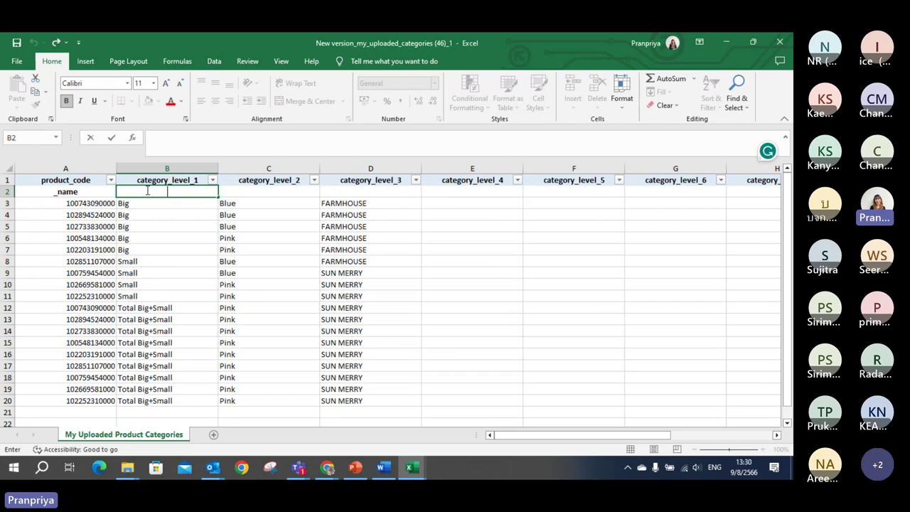
{"action": "type", "text": "ack"}
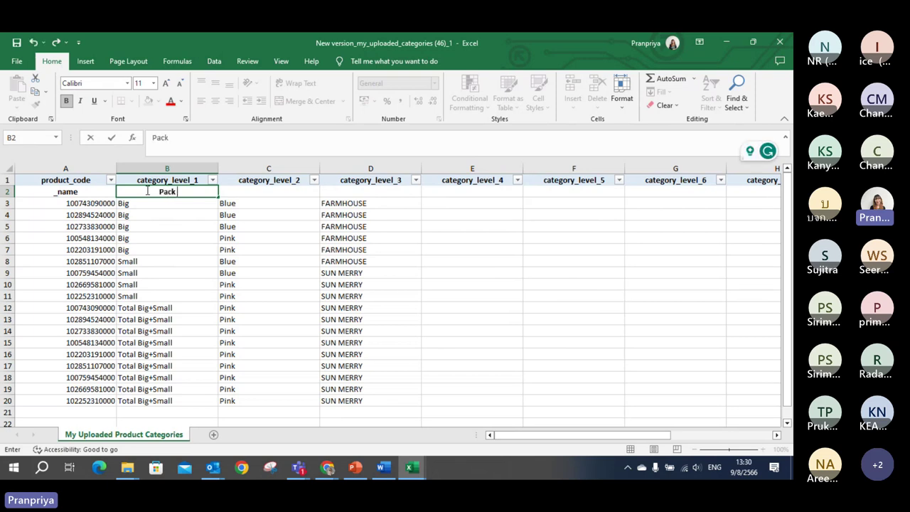
{"action": "type", "text": " size"}
{"action": "key", "text": "Return"}
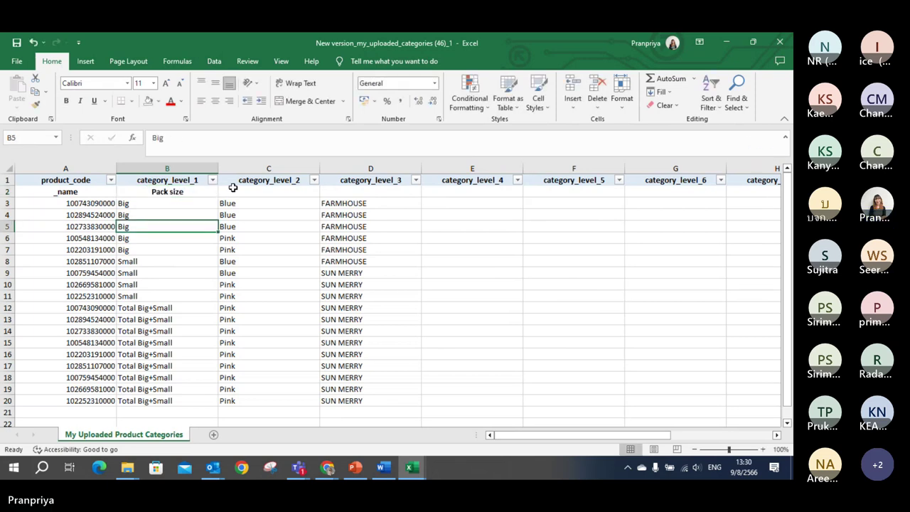
{"action": "left_click", "coordinate": [239, 188]}
{"action": "left_click", "coordinate": [322, 190]}
{"action": "type", "text": "Brand"}
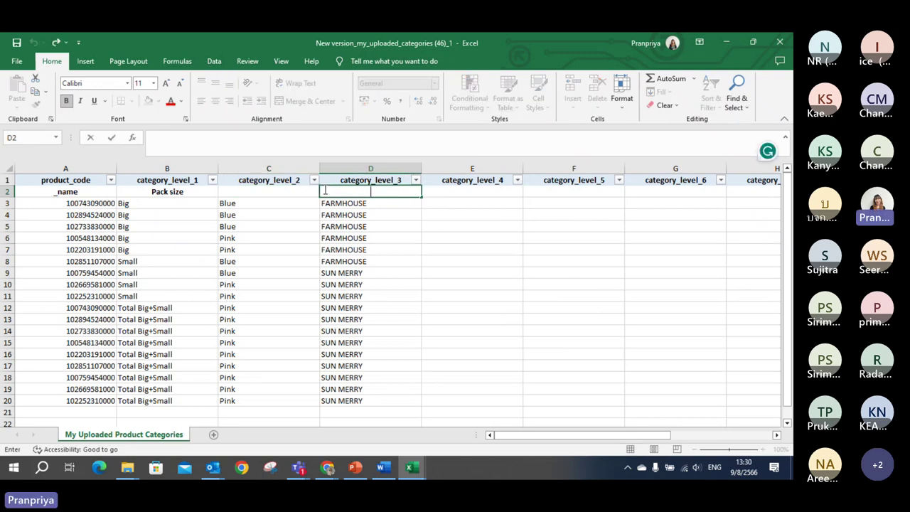
{"action": "left_click", "coordinate": [278, 193]}
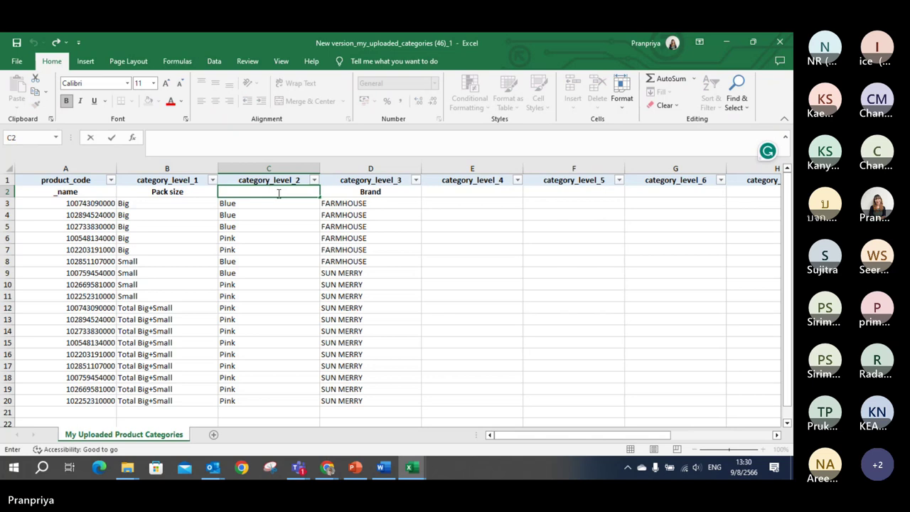
{"action": "type", "text": "Colour"}
{"action": "left_click", "coordinate": [270, 237]}
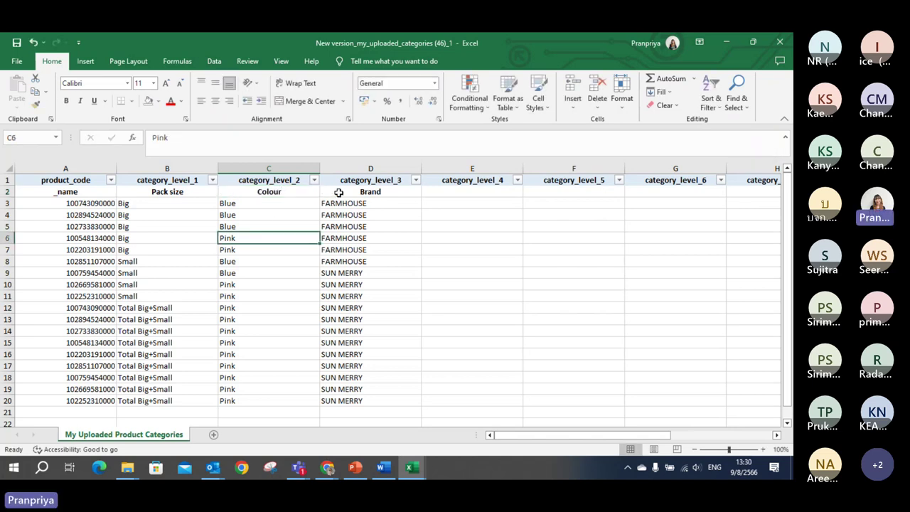
- Remove the bold formatting from the whole of row 2
{"action": "left_click", "coordinate": [7, 190]}
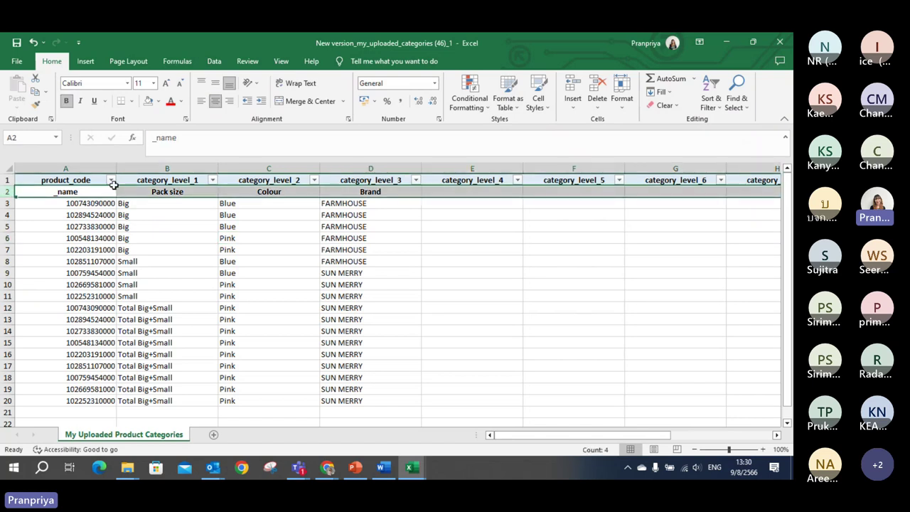
{"action": "left_click", "coordinate": [193, 246]}
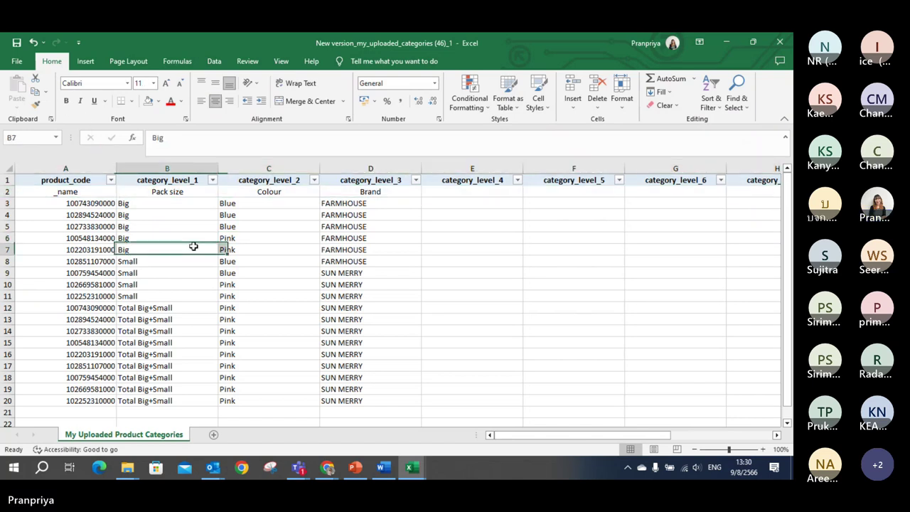
{"action": "left_click", "coordinate": [249, 216]}
{"action": "scroll", "coordinate": [270, 266], "scroll_direction": "down", "scroll_amount": 3}
{"action": "scroll", "coordinate": [274, 264], "scroll_direction": "up", "scroll_amount": 3}
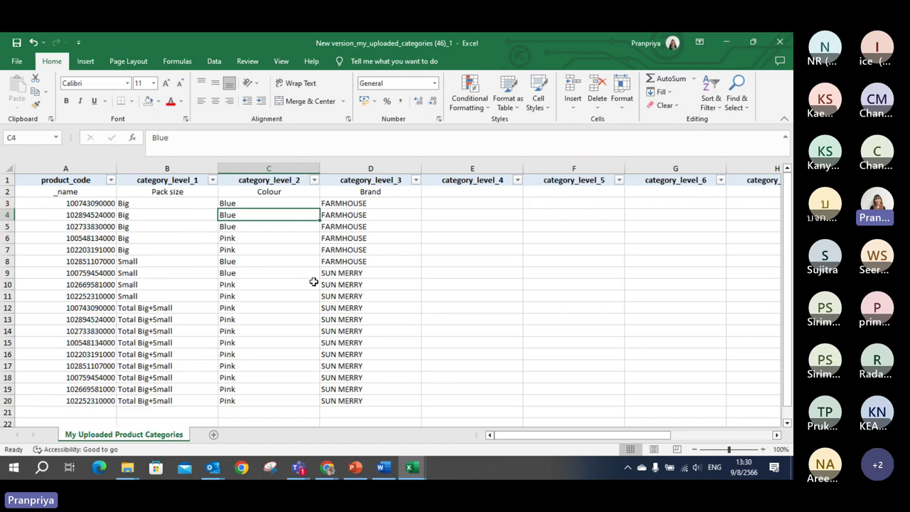
{"action": "scroll", "coordinate": [179, 241], "scroll_direction": "down", "scroll_amount": 1}
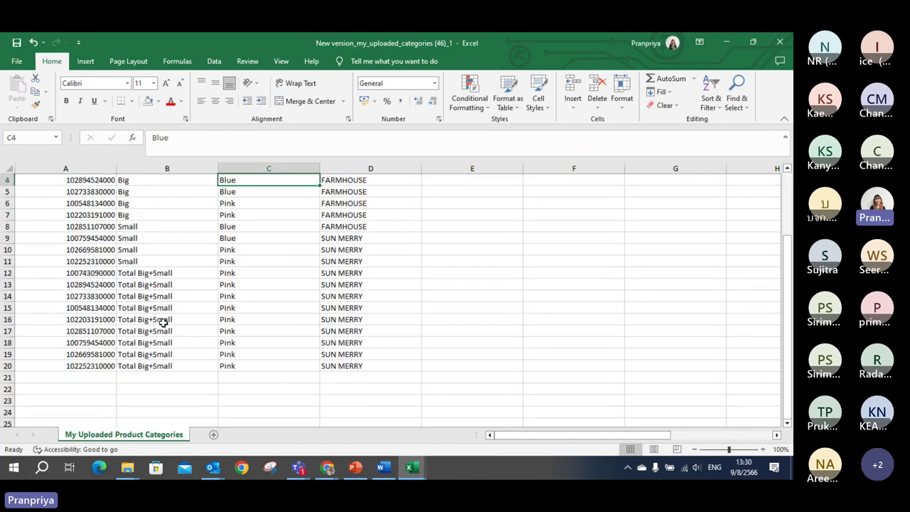
{"action": "scroll", "coordinate": [163, 322], "scroll_direction": "up", "scroll_amount": 1}
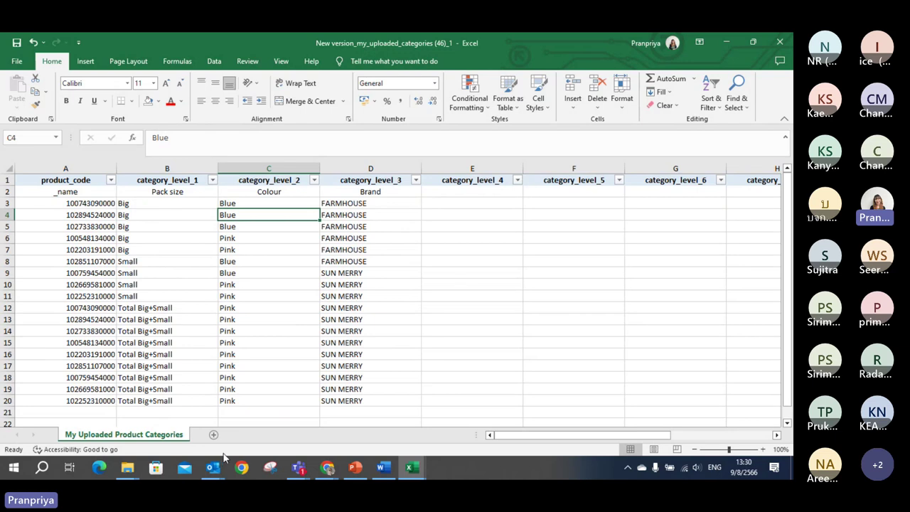
- Delete the My Products, Example and Filter Set sheets from the Template_my_uploaded_categories (70) workbook
{"action": "mouse_move", "coordinate": [419, 472]}
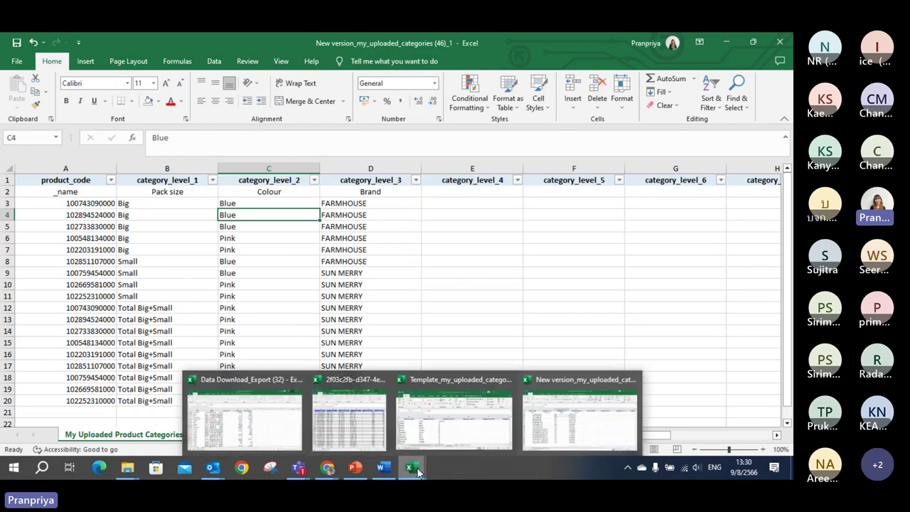
{"action": "mouse_move", "coordinate": [241, 425]}
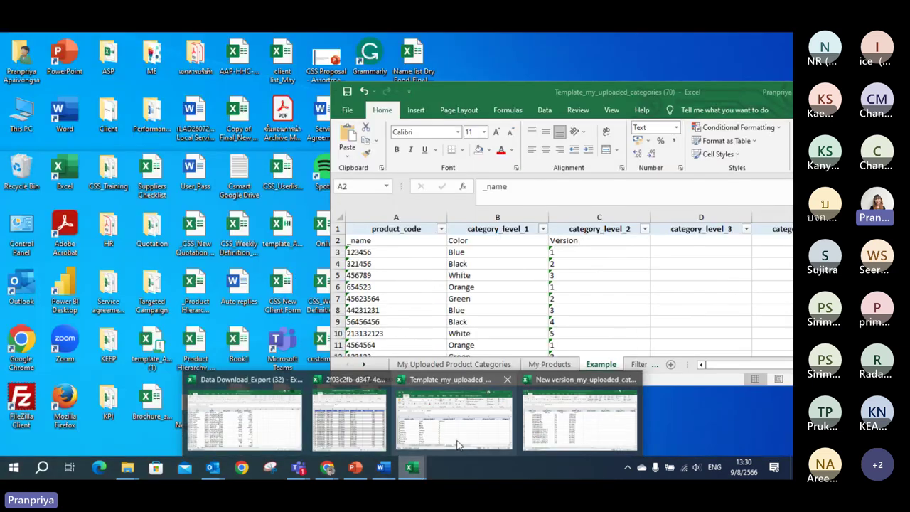
{"action": "left_click", "coordinate": [458, 445]}
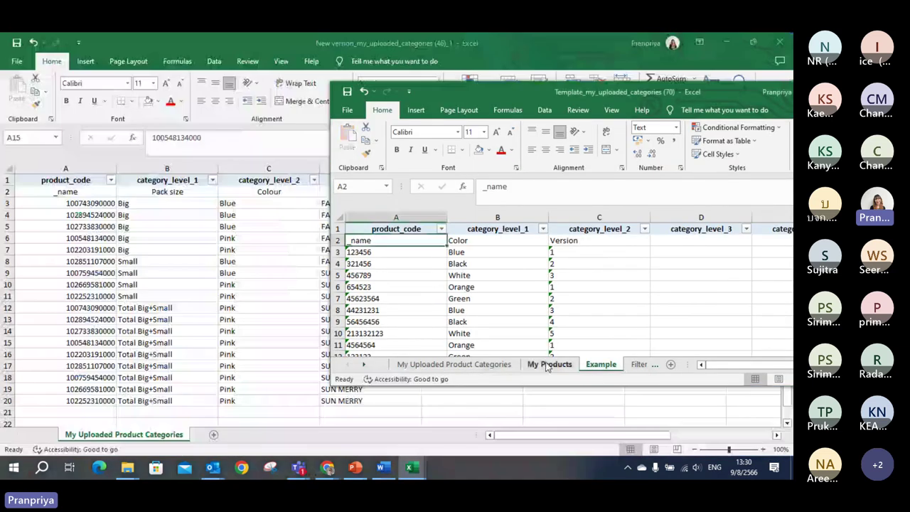
{"action": "left_click_drag", "start_coordinate": [623, 95], "coordinate": [451, 95]}
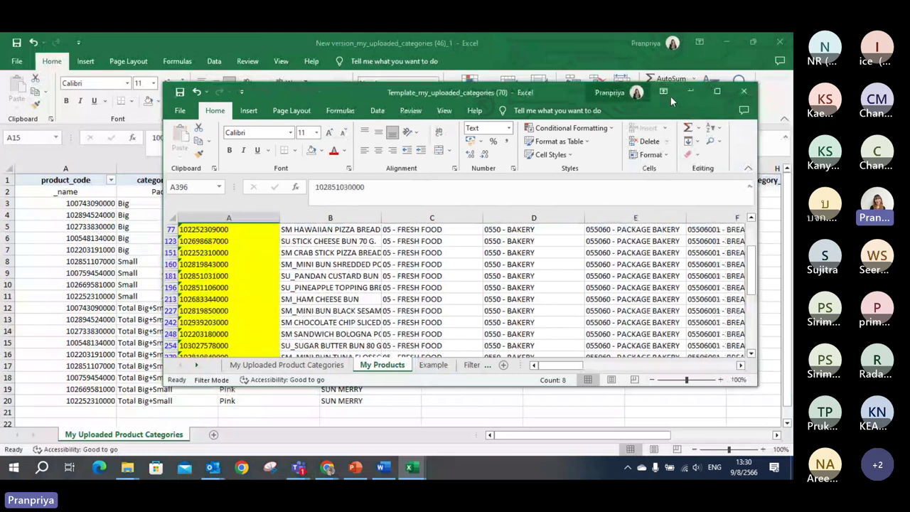
{"action": "left_click", "coordinate": [720, 94]}
{"action": "left_click", "coordinate": [270, 434], "text": "shift"}
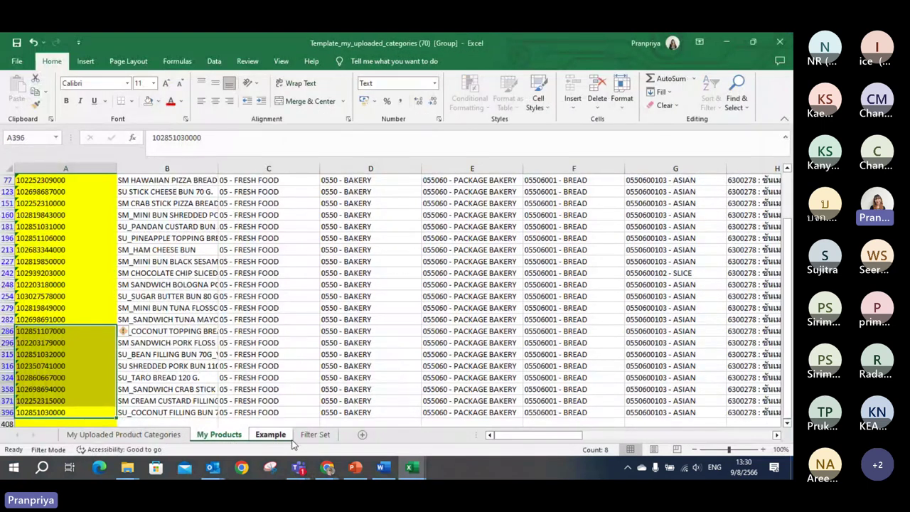
{"action": "left_click", "coordinate": [314, 434], "text": "shift"}
{"action": "right_click", "coordinate": [320, 434]}
{"action": "left_click", "coordinate": [348, 302]}
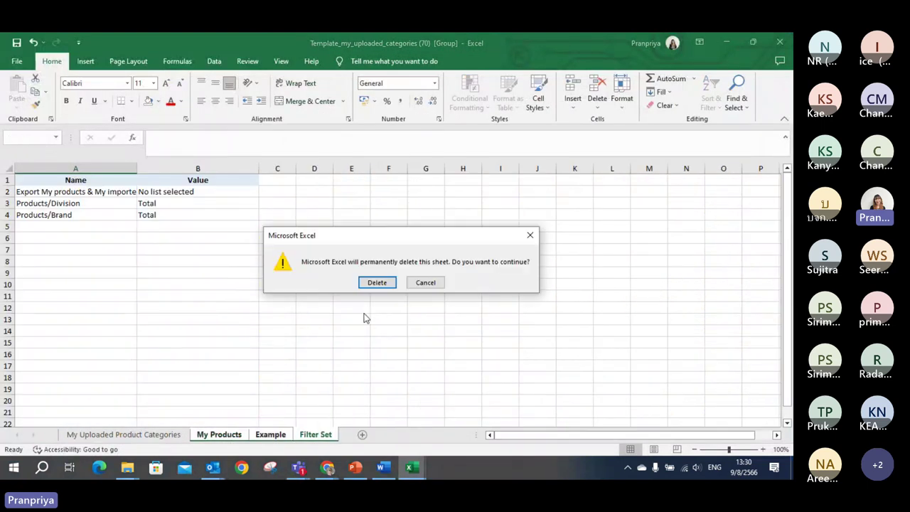
{"action": "left_click", "coordinate": [374, 282]}
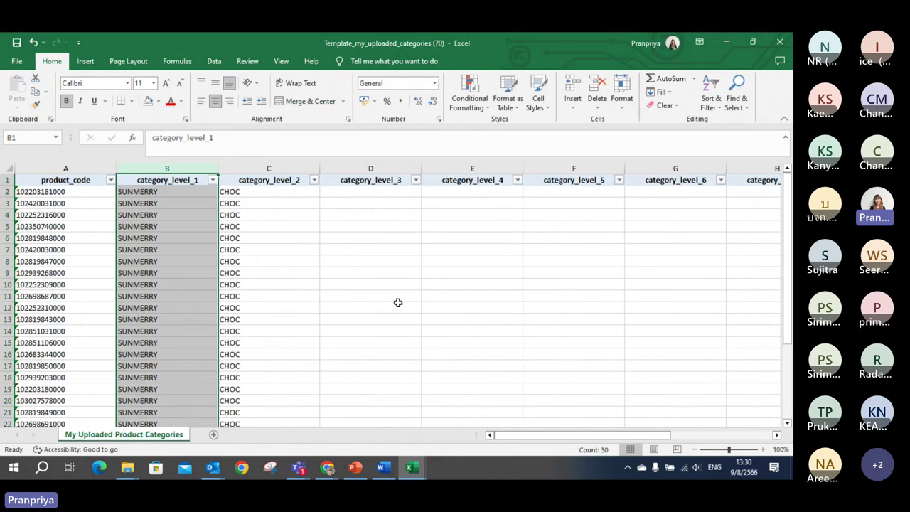
{"action": "left_click", "coordinate": [726, 42]}
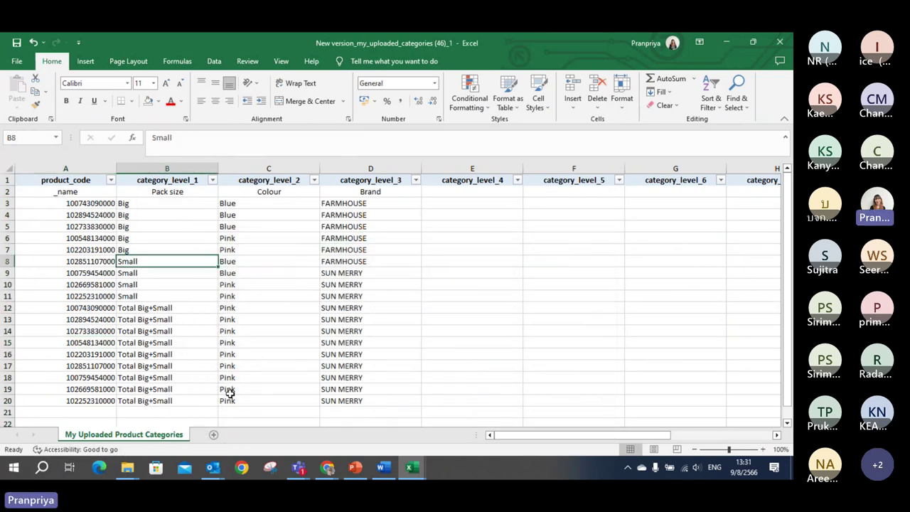
- Save a copy of the New version workbook in the CIP folder as New version_my_uploaded_categories (46)_1_Add name
{"action": "left_click", "coordinate": [377, 294]}
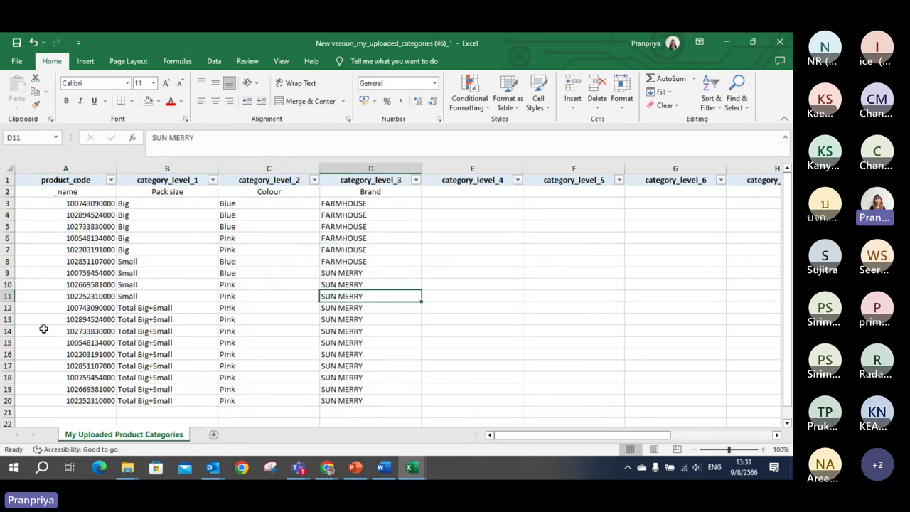
{"action": "left_click", "coordinate": [17, 60]}
{"action": "left_click", "coordinate": [53, 222]}
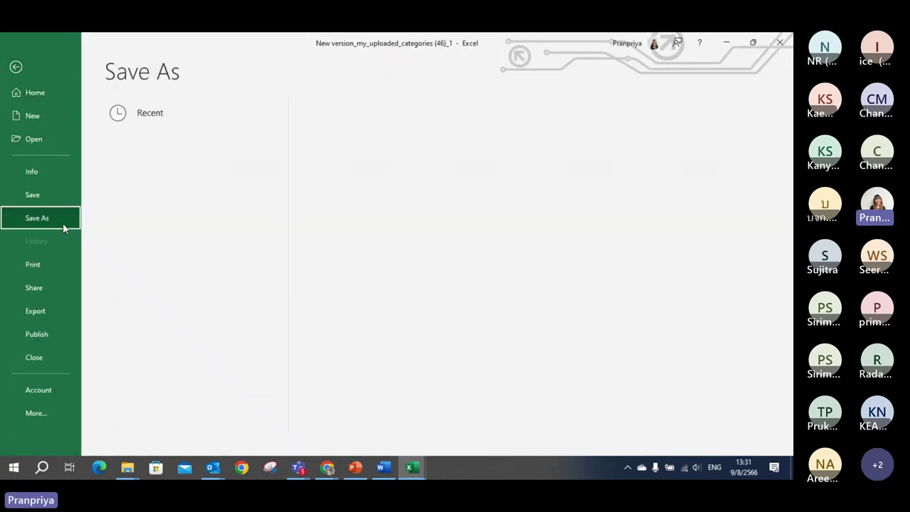
{"action": "left_click", "coordinate": [436, 174]}
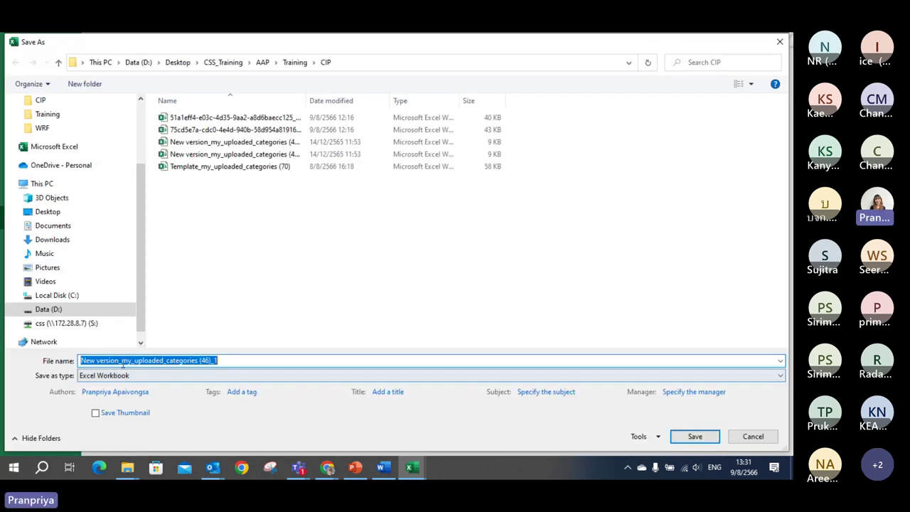
{"action": "left_click", "coordinate": [236, 361]}
{"action": "type", "text": "_1_Add name"}
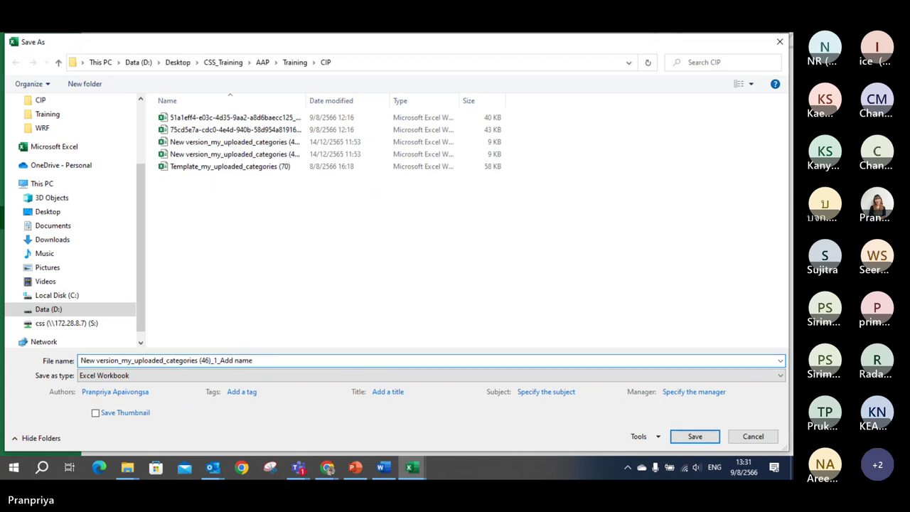
{"action": "key", "text": "Return"}
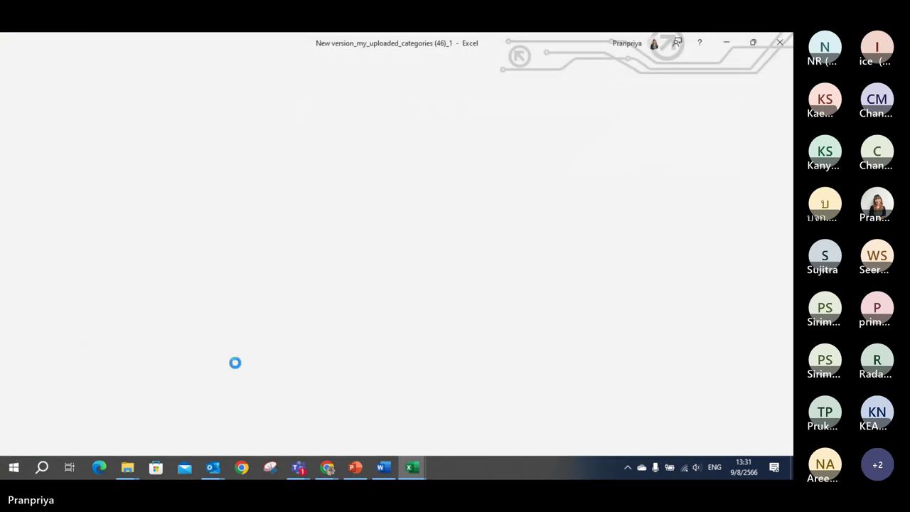
- Review the completed category data in A2:D20, including the _name label row
{"action": "left_click", "coordinate": [423, 262]}
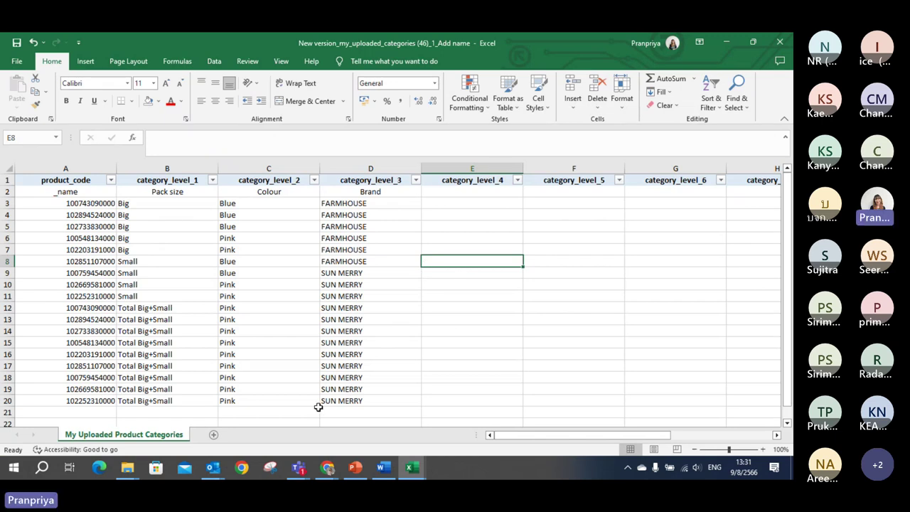
{"action": "left_click", "coordinate": [326, 402]}
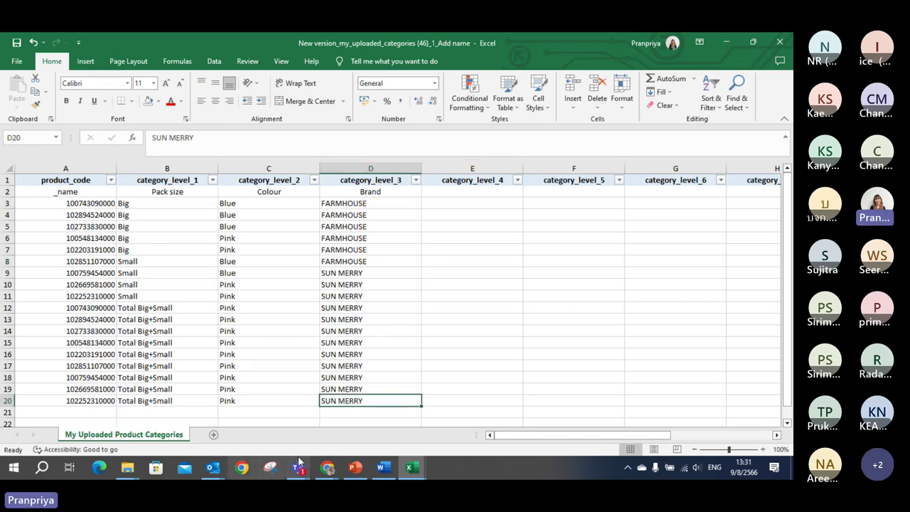
{"action": "left_click", "coordinate": [403, 330]}
{"action": "left_click_drag", "start_coordinate": [398, 398], "coordinate": [81, 194]}
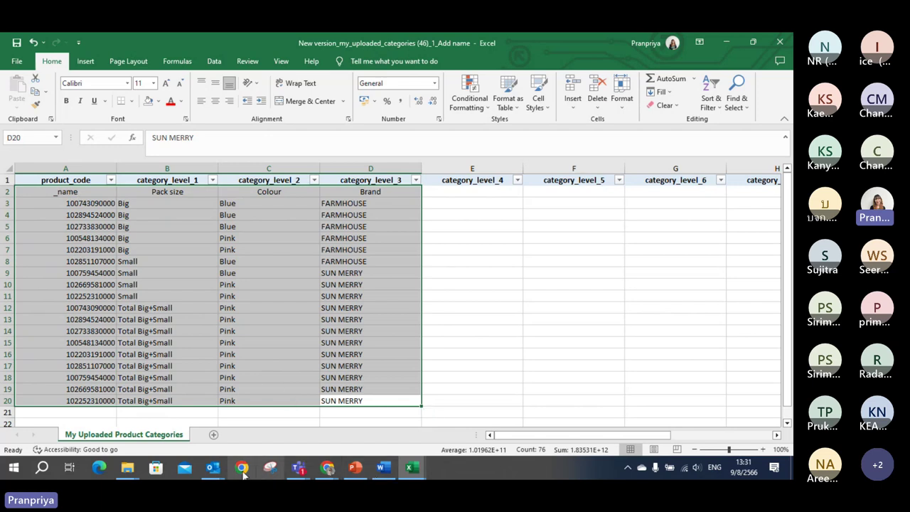
- Open New version_my_uploaded_categories (46)_2 from the CIP folder and arrange its window beside the Add name workbook
{"action": "left_click", "coordinate": [131, 473]}
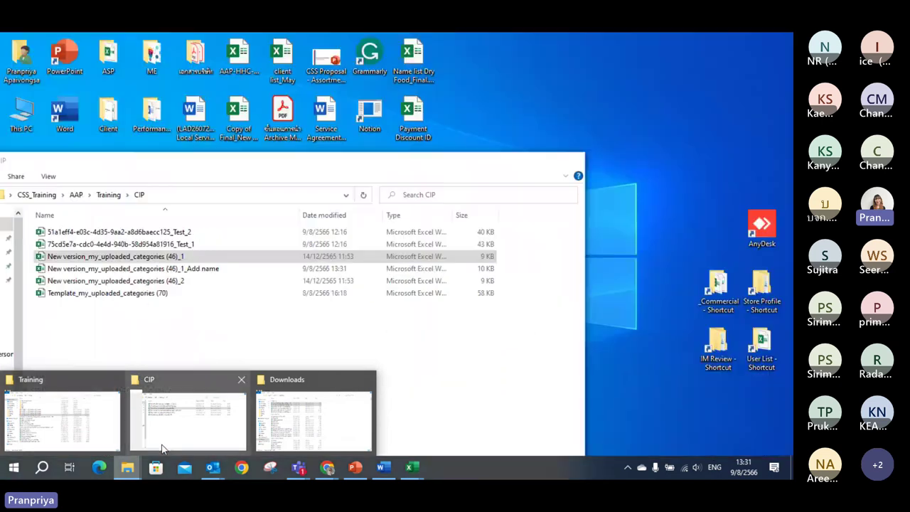
{"action": "left_click", "coordinate": [178, 442]}
{"action": "left_click", "coordinate": [217, 378]}
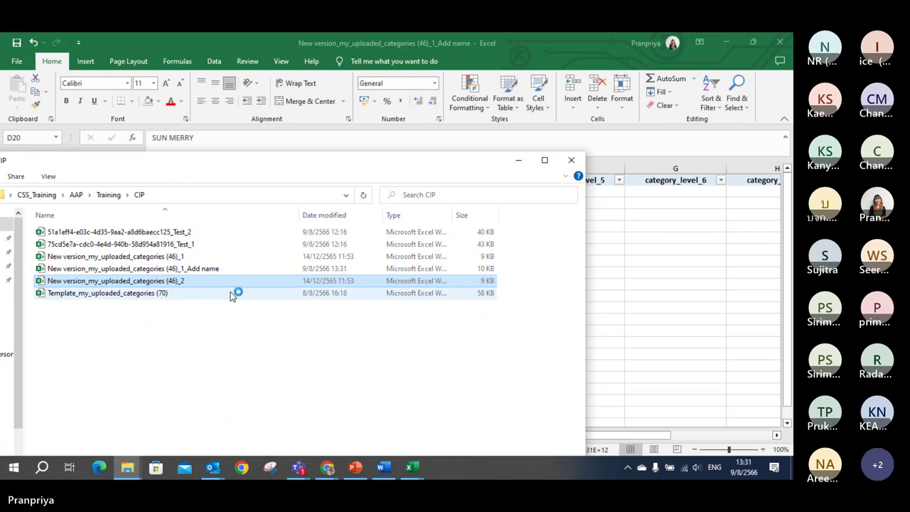
{"action": "key", "text": "alt+Tab"}
{"action": "left_click", "coordinate": [363, 310]}
{"action": "key", "text": "alt+Tab"}
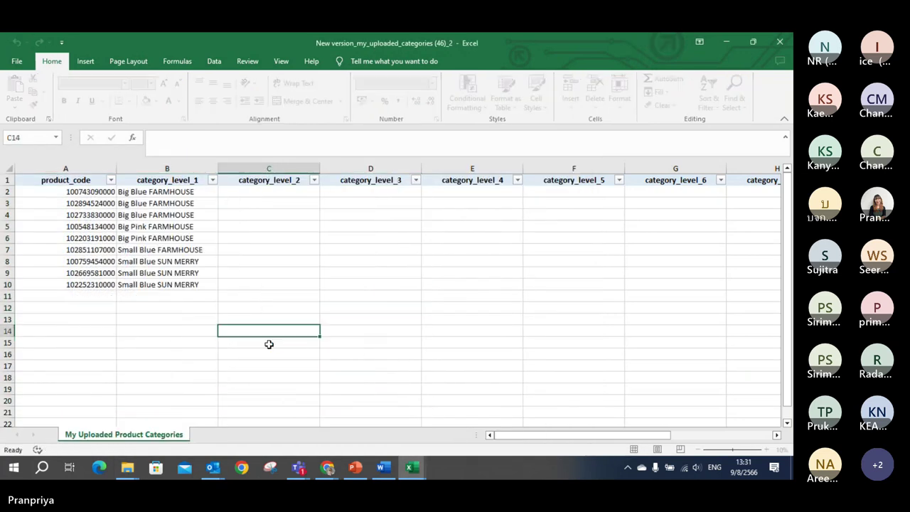
{"action": "left_click", "coordinate": [279, 284]}
{"action": "left_click_drag", "start_coordinate": [245, 44], "coordinate": [653, 57]}
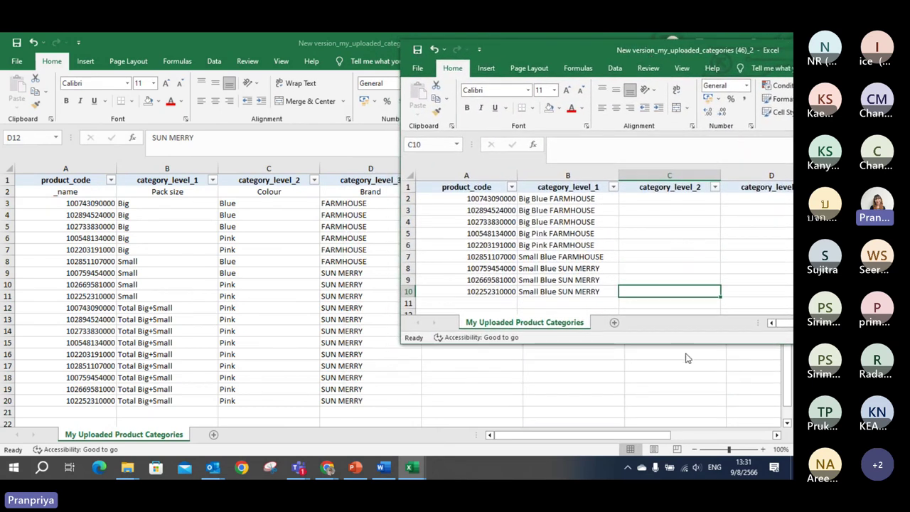
{"action": "left_click_drag", "start_coordinate": [685, 347], "coordinate": [687, 446]}
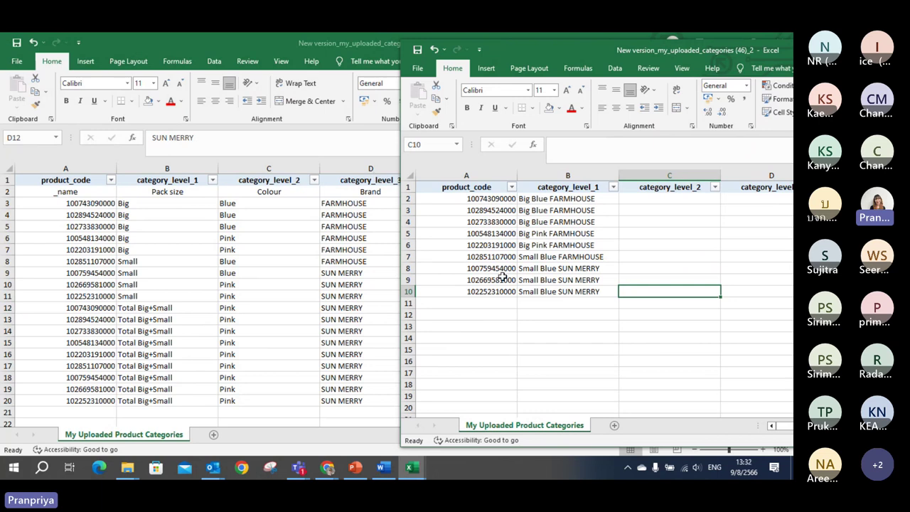
- Examine the product codes and combined size, colour and brand labels in the (46)_2 workbook against the Add name workbook
{"action": "left_click", "coordinate": [584, 200]}
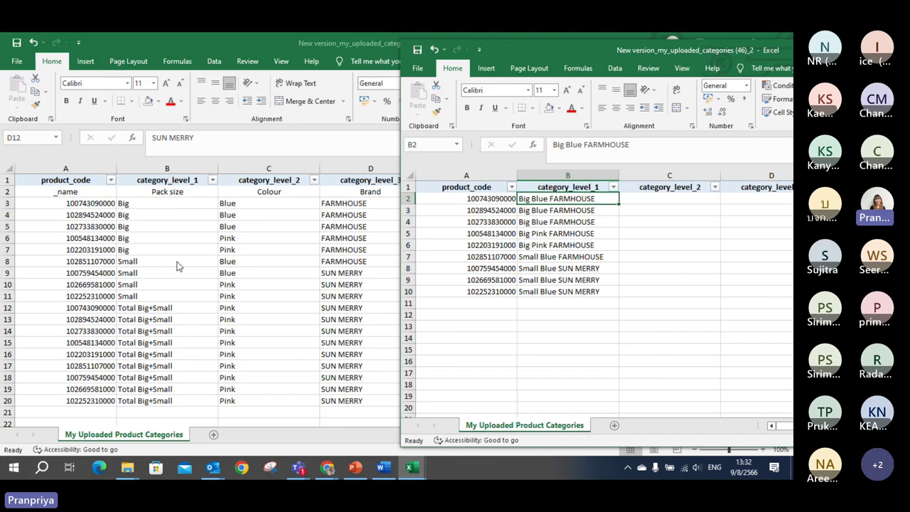
{"action": "left_click", "coordinate": [573, 175]}
{"action": "left_click_drag", "start_coordinate": [571, 293], "coordinate": [561, 198]}
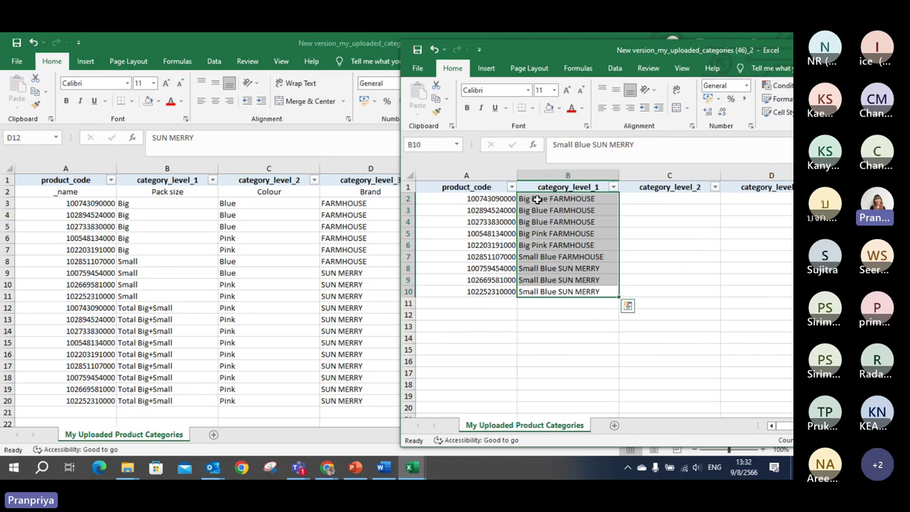
{"action": "left_click", "coordinate": [663, 242]}
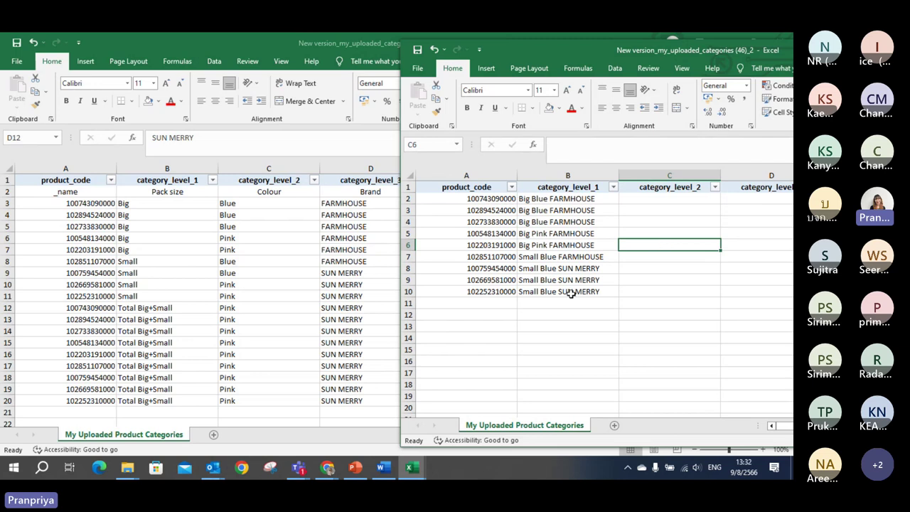
{"action": "left_click_drag", "start_coordinate": [494, 291], "coordinate": [470, 293]}
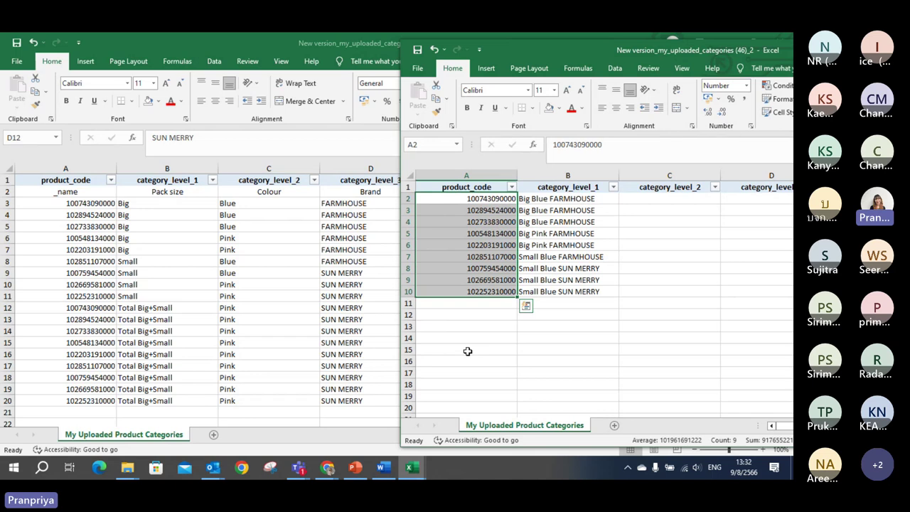
{"action": "left_click", "coordinate": [503, 199]}
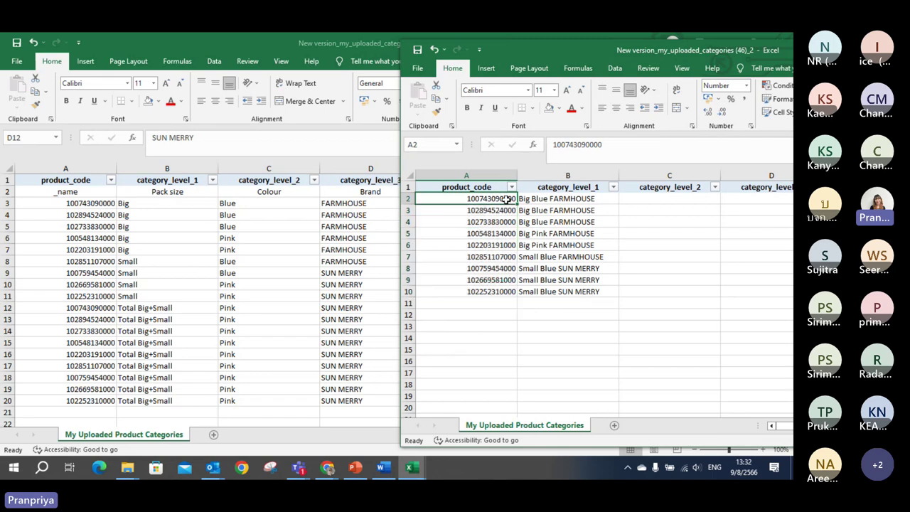
{"action": "left_click", "coordinate": [562, 200]}
{"action": "left_click", "coordinate": [569, 211]}
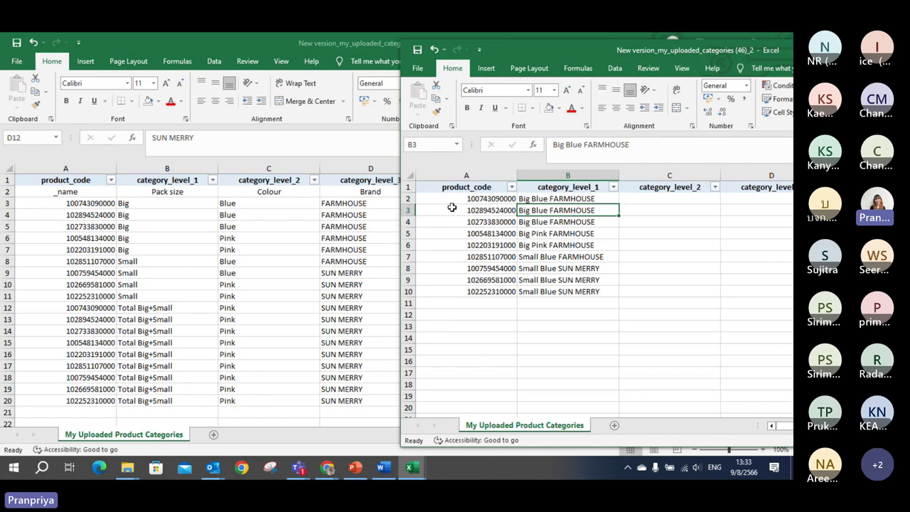
- Review the category_level_1 entries and the category_level_2 onward headers in the (46)_2 workbook, keeping both workbooks side by side
{"action": "left_click_drag", "start_coordinate": [641, 53], "coordinate": [418, 52]}
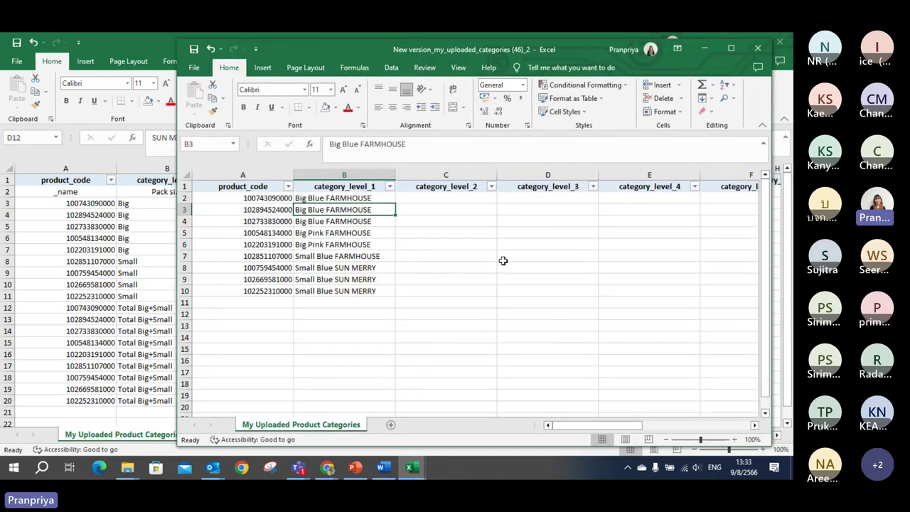
{"action": "left_click", "coordinate": [339, 176]}
{"action": "left_click_drag", "start_coordinate": [334, 198], "coordinate": [351, 289]}
{"action": "left_click", "coordinate": [471, 186]}
{"action": "left_click_drag", "start_coordinate": [569, 185], "coordinate": [753, 186]}
{"action": "left_click_drag", "start_coordinate": [673, 428], "coordinate": [561, 427]}
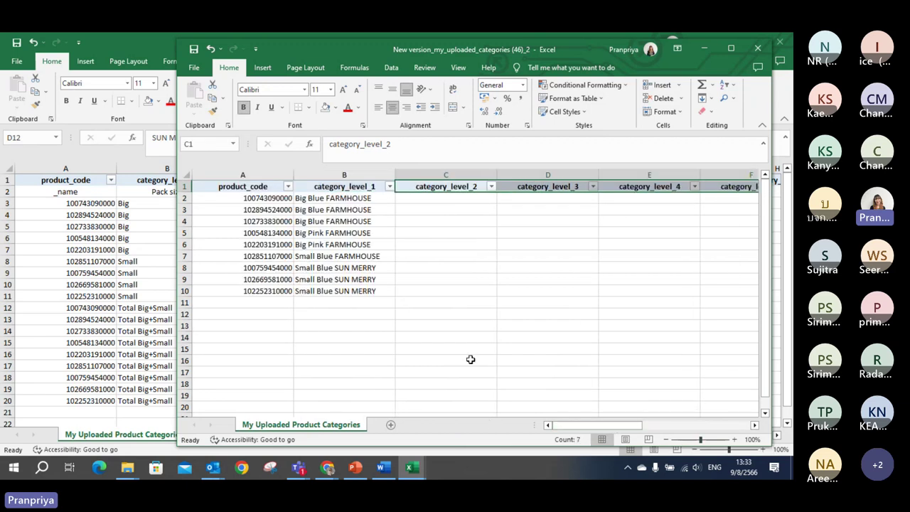
{"action": "left_click", "coordinate": [471, 359]}
{"action": "left_click_drag", "start_coordinate": [406, 37], "coordinate": [587, 60]}
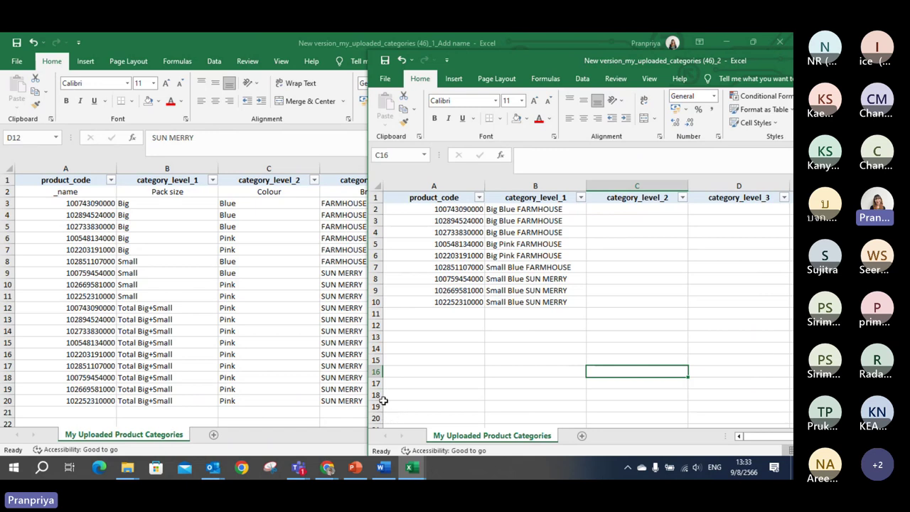
- Switch to the Teams meeting and restore its window to a smaller size with the meeting chat in view
{"action": "mouse_move", "coordinate": [324, 474]}
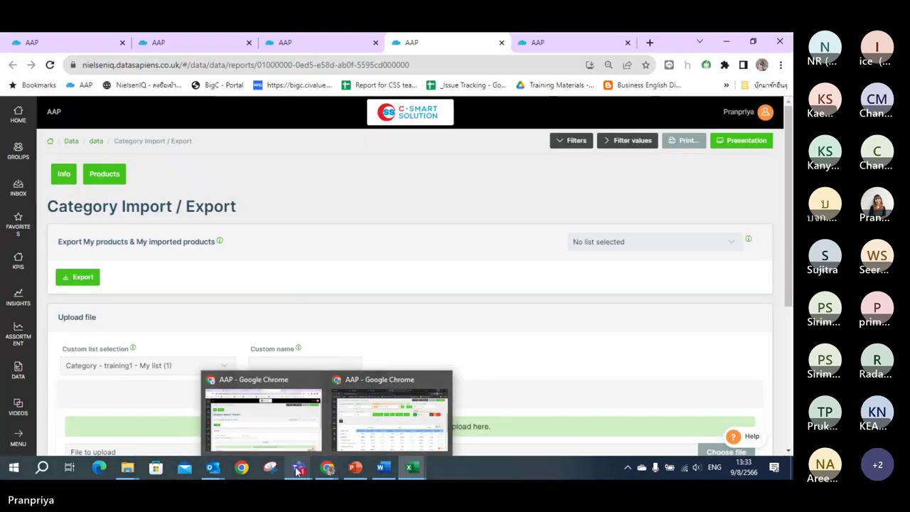
{"action": "mouse_move", "coordinate": [298, 465]}
{"action": "left_click", "coordinate": [314, 435]}
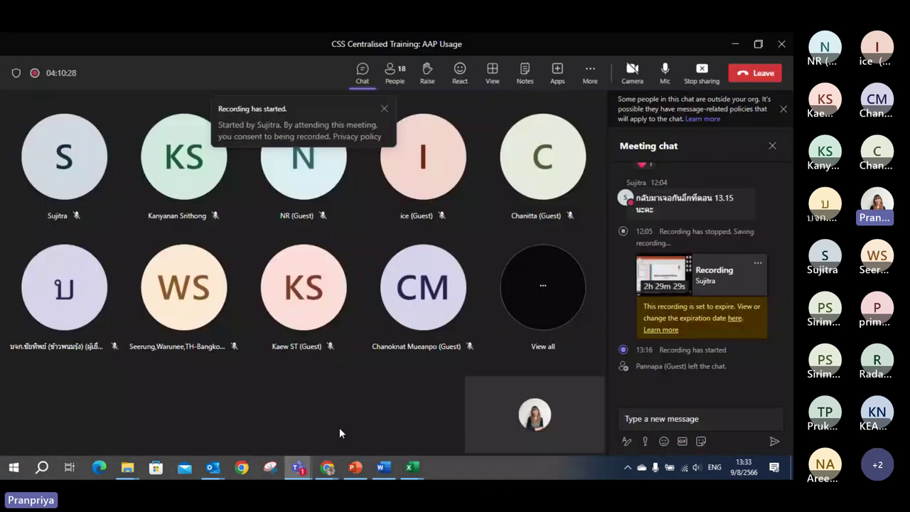
{"action": "left_click_drag", "start_coordinate": [238, 48], "coordinate": [427, 85]}
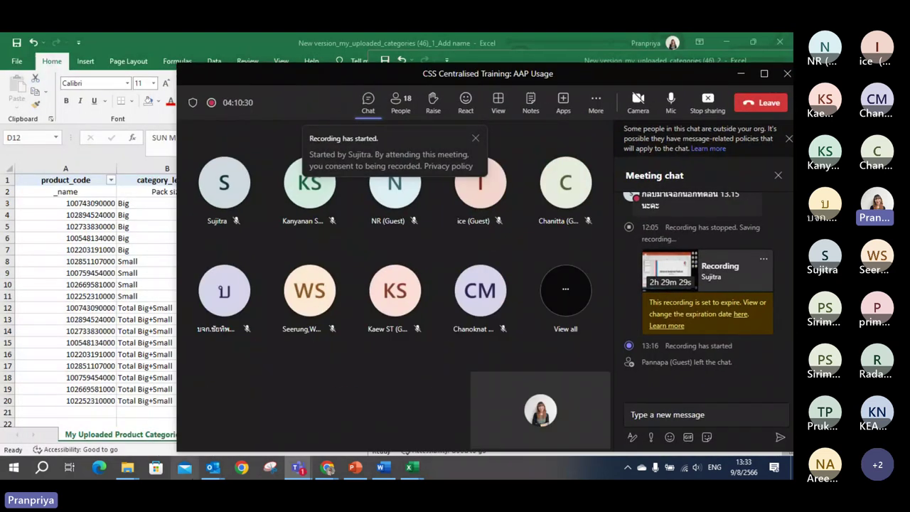
- Try to attach New version_my_uploaded_categories (46)_1 from the CIP folder to a message in the meeting chat
{"action": "mouse_move", "coordinate": [129, 470]}
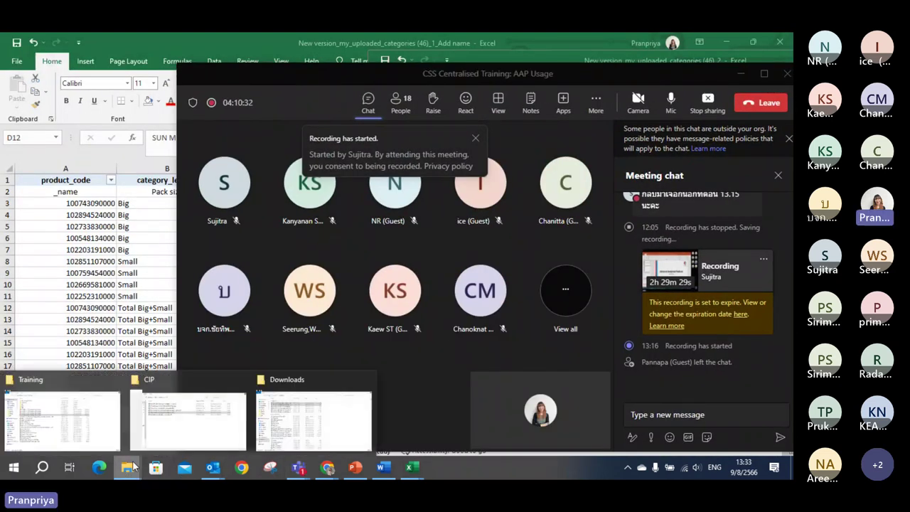
{"action": "left_click", "coordinate": [170, 435]}
{"action": "left_click", "coordinate": [160, 260]}
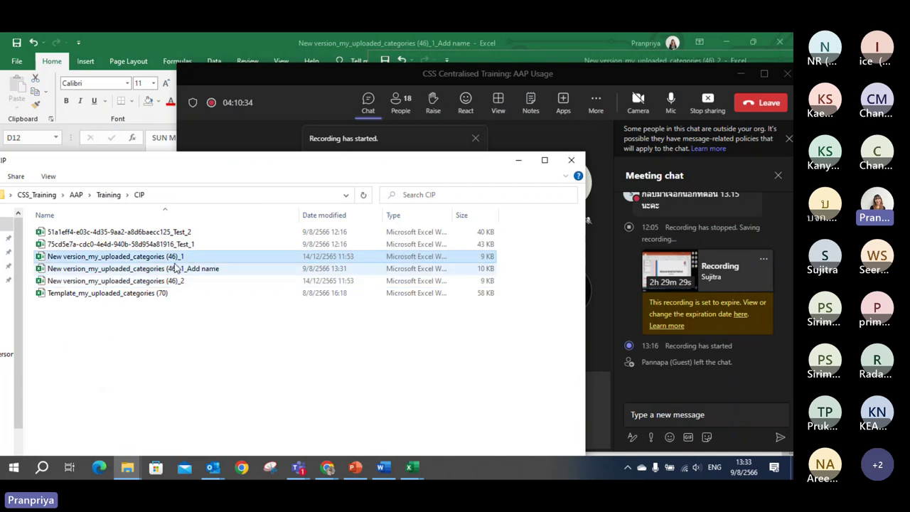
{"action": "left_click_drag", "start_coordinate": [164, 260], "coordinate": [720, 423]}
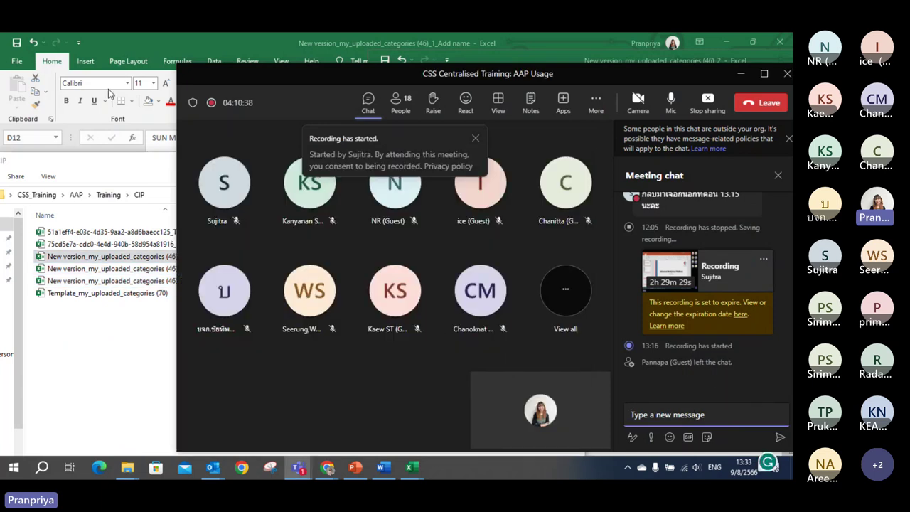
{"action": "left_click", "coordinate": [112, 178]}
{"action": "left_click_drag", "start_coordinate": [155, 263], "coordinate": [695, 442]}
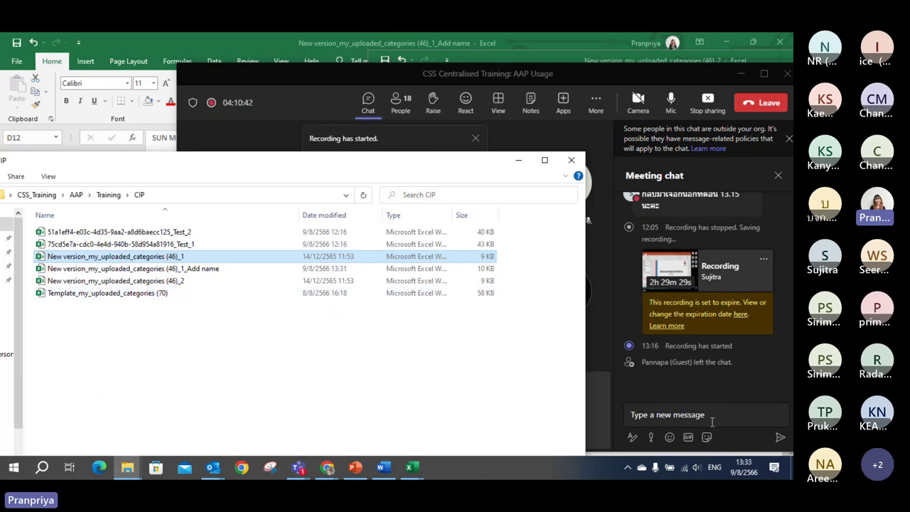
{"action": "left_click", "coordinate": [704, 427]}
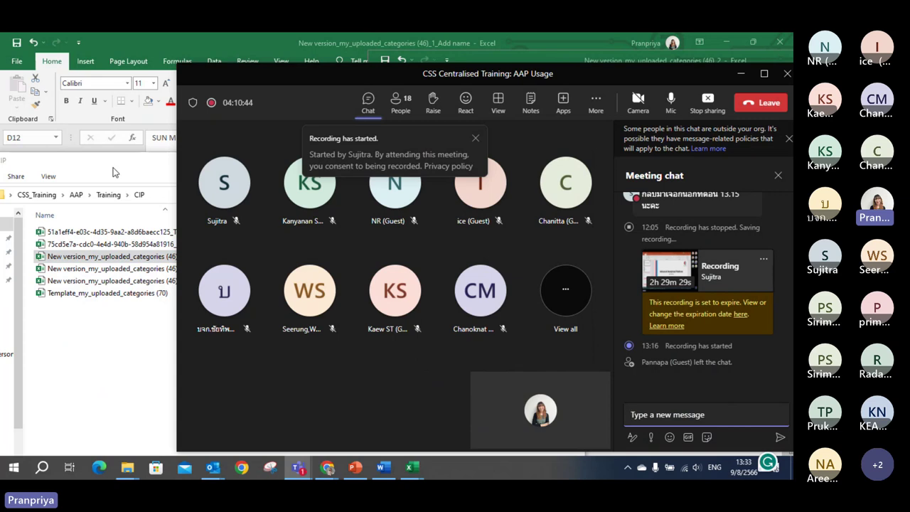
{"action": "left_click_drag", "start_coordinate": [152, 260], "coordinate": [674, 416]}
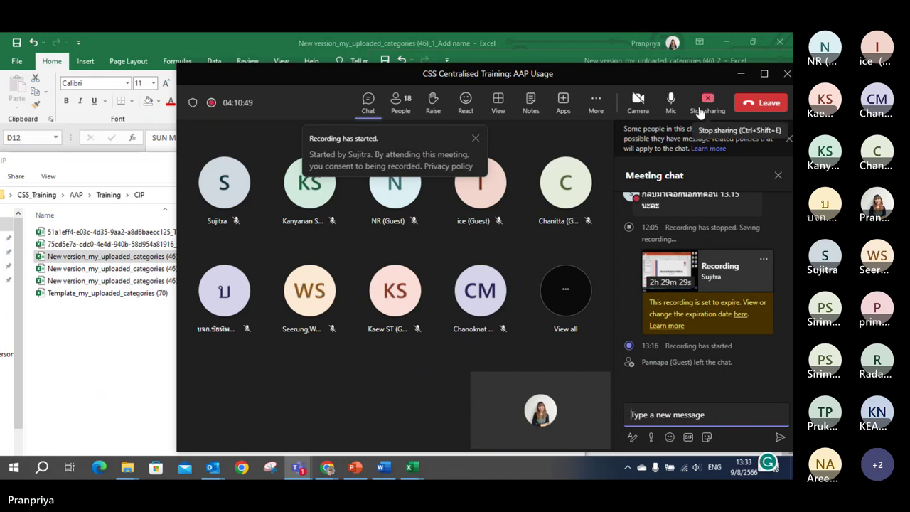
{"action": "left_click", "coordinate": [702, 112]}
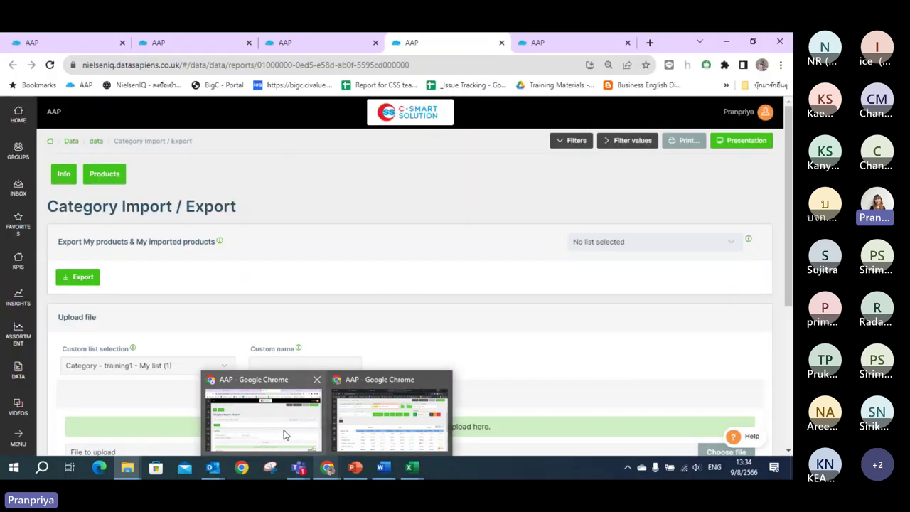
- Switch to Chrome and open the AAP folder inside the Training Materials Drive folder in a new tab
{"action": "left_click", "coordinate": [289, 432]}
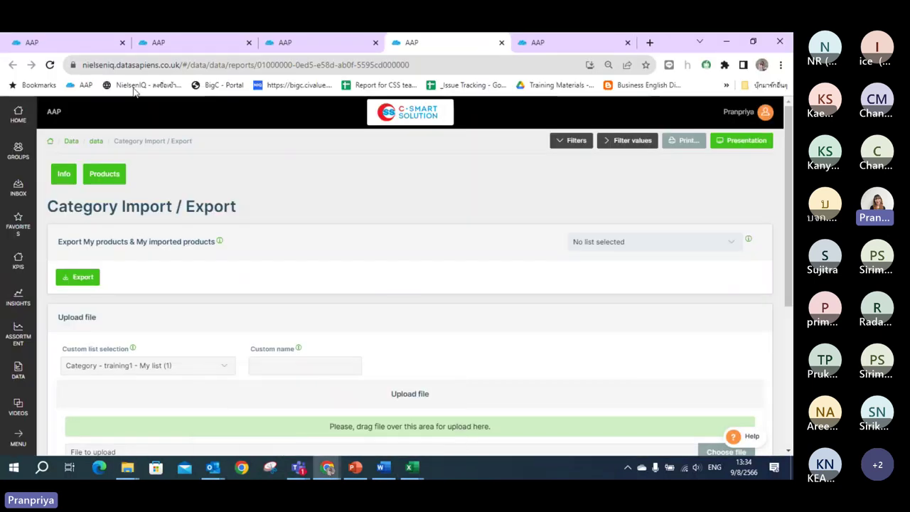
{"action": "left_click", "coordinate": [649, 42]}
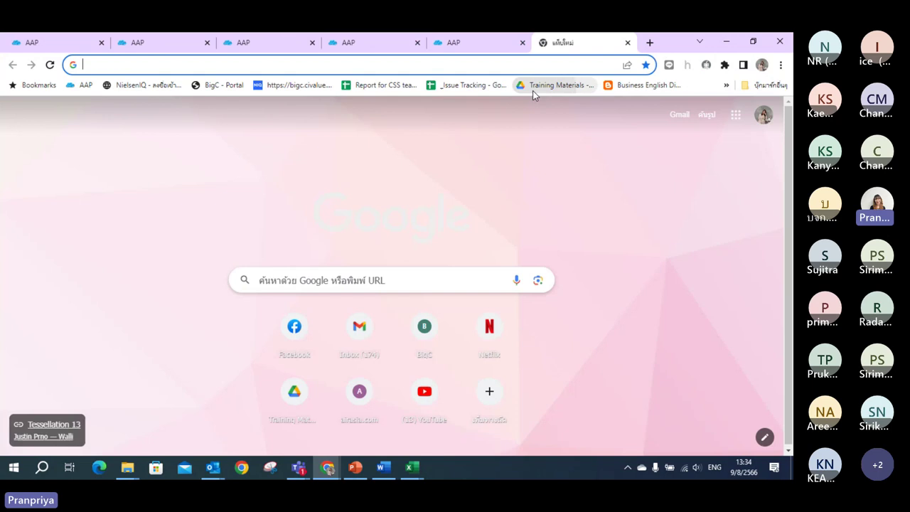
{"action": "left_click", "coordinate": [532, 90]}
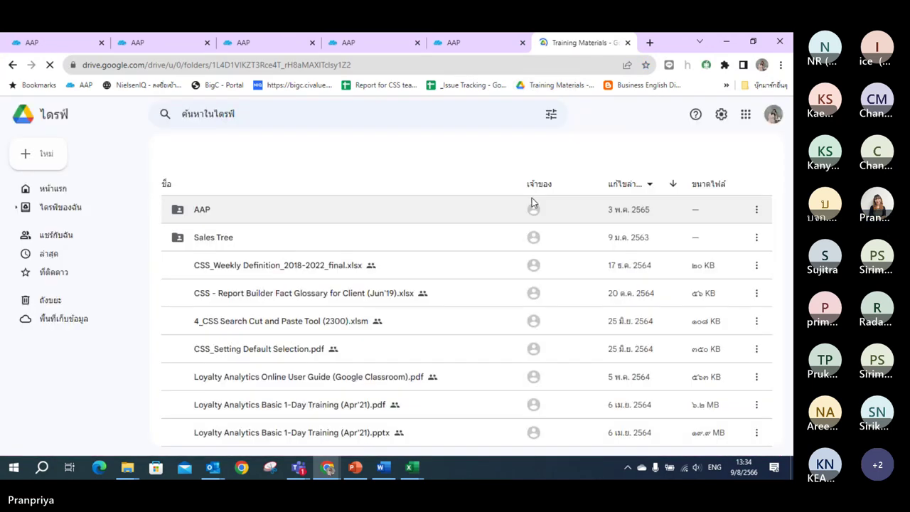
{"action": "double_click", "coordinate": [234, 237]}
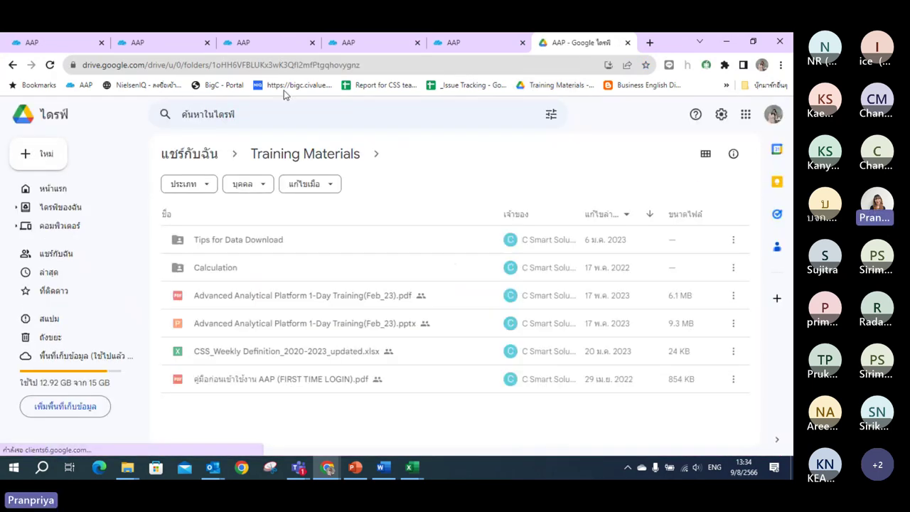
{"action": "right_click", "coordinate": [250, 410]}
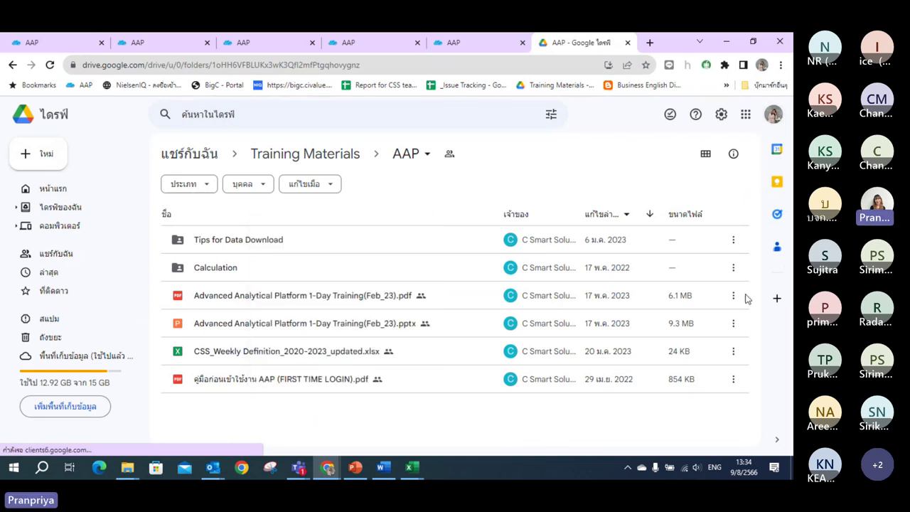
- Try to add another Google account for Drive, then close the sign-in page and minimise the browser
{"action": "left_click", "coordinate": [772, 114]}
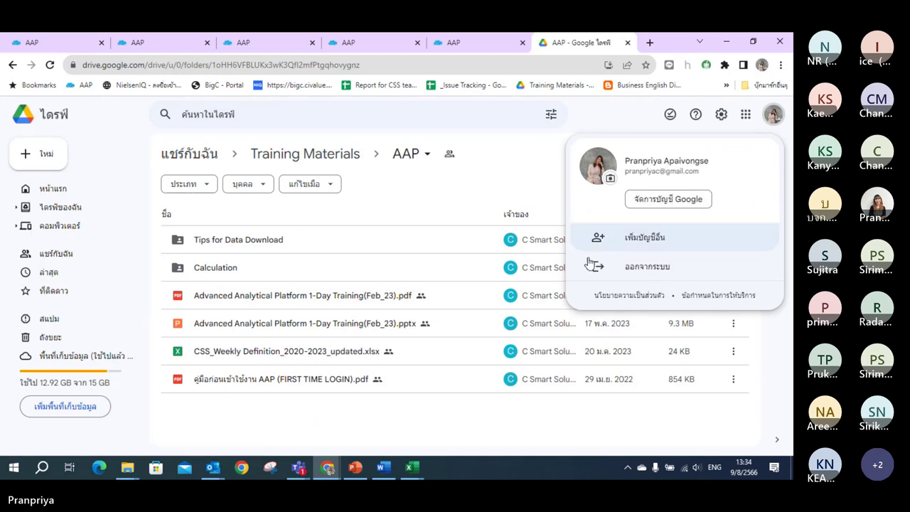
{"action": "left_click", "coordinate": [668, 241]}
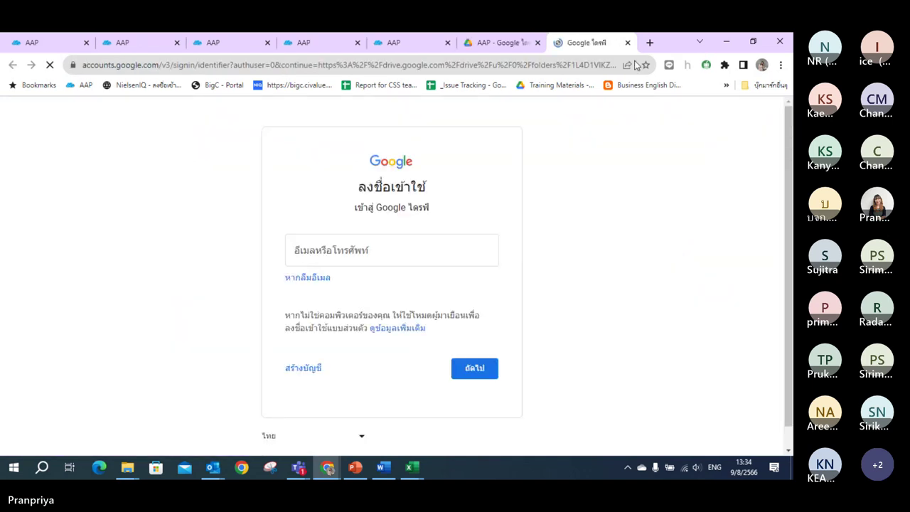
{"action": "left_click", "coordinate": [628, 43]}
{"action": "left_click", "coordinate": [726, 42]}
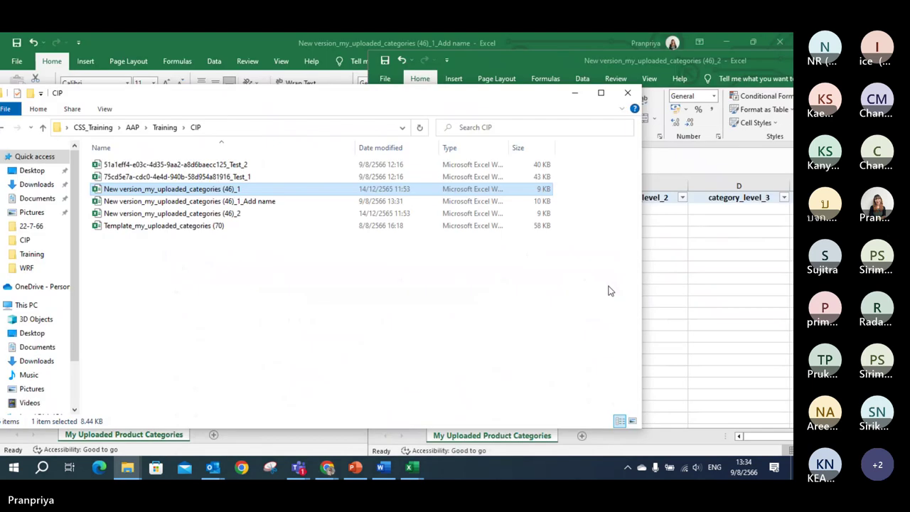
- Rearrange the CIP folder window and the New version_my_uploaded_categories (46)_2 workbook window so both stay accessible
{"action": "left_click_drag", "start_coordinate": [532, 99], "coordinate": [509, 67]}
{"action": "left_click", "coordinate": [736, 59]}
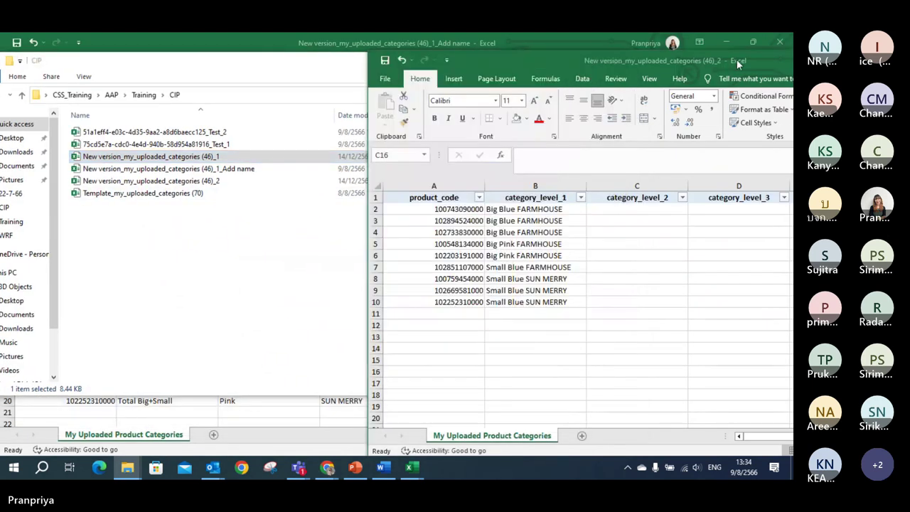
{"action": "left_click_drag", "start_coordinate": [736, 59], "coordinate": [729, 86]}
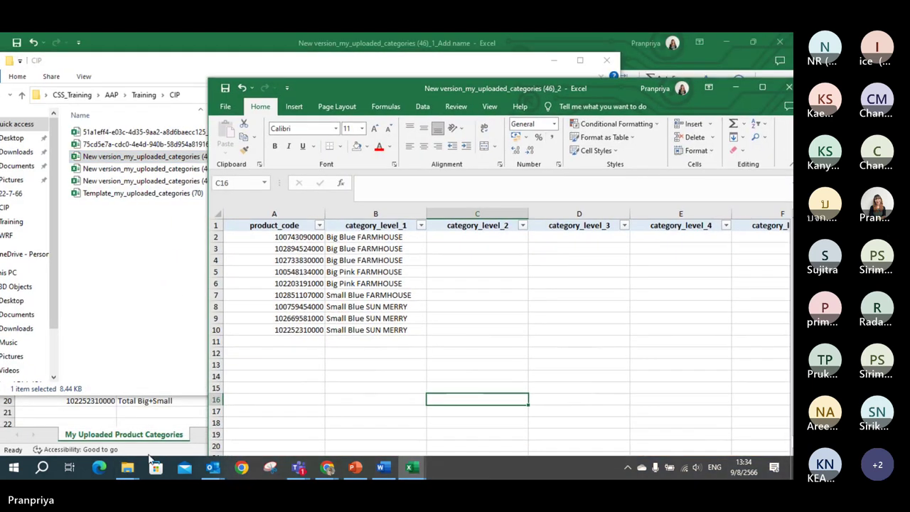
- Switch to Outlook and open the 9:30 CSS Centralised Training: AAP Usage meeting on 9 August from the calendar
{"action": "left_click", "coordinate": [213, 467]}
{"action": "left_click", "coordinate": [149, 412]}
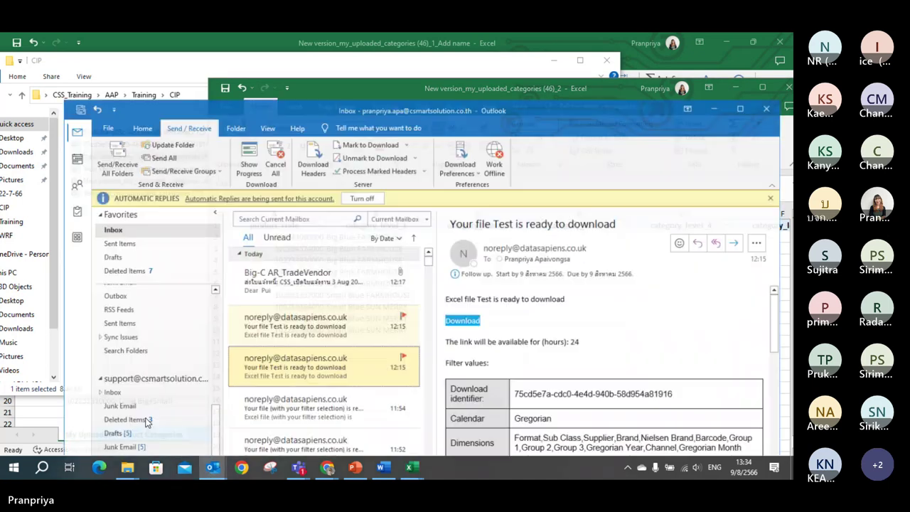
{"action": "left_click", "coordinate": [748, 100]}
{"action": "left_click", "coordinate": [12, 92]}
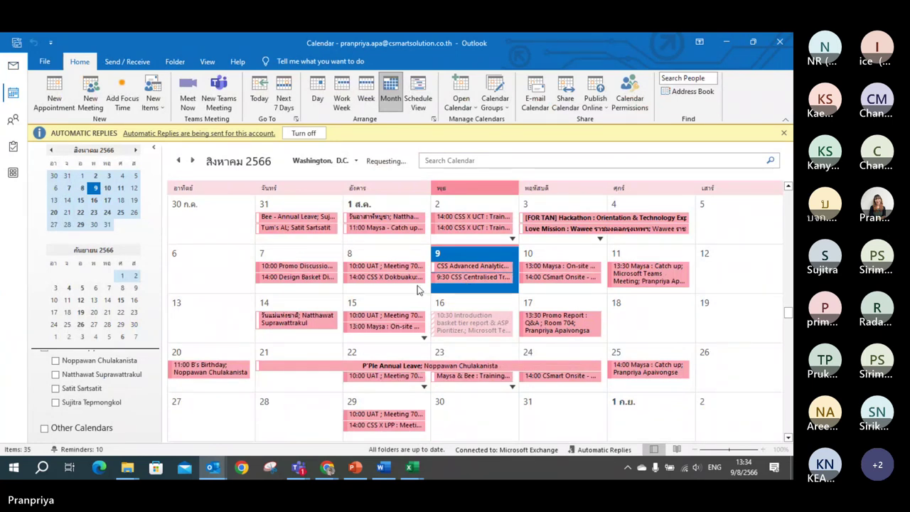
{"action": "double_click", "coordinate": [466, 276]}
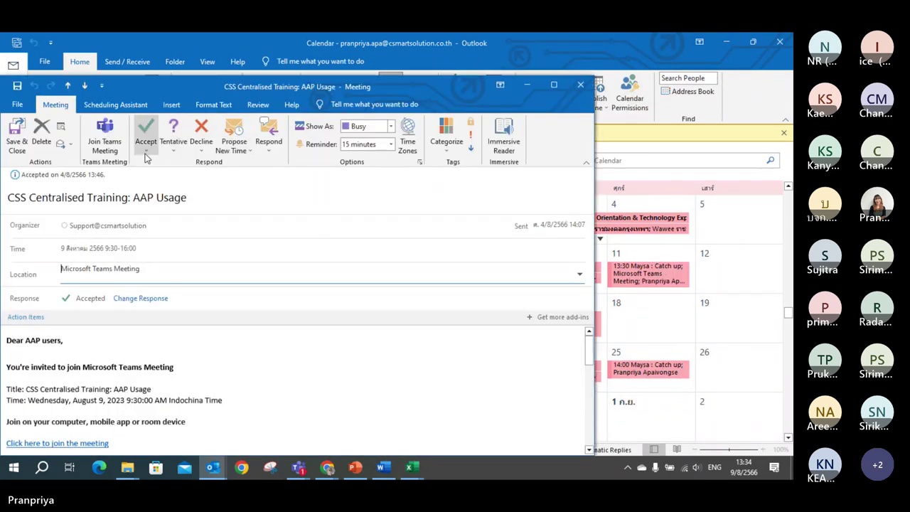
- Start a reply to all attendees of the training meeting and restore the message window to a smaller size
{"action": "left_click", "coordinate": [278, 157]}
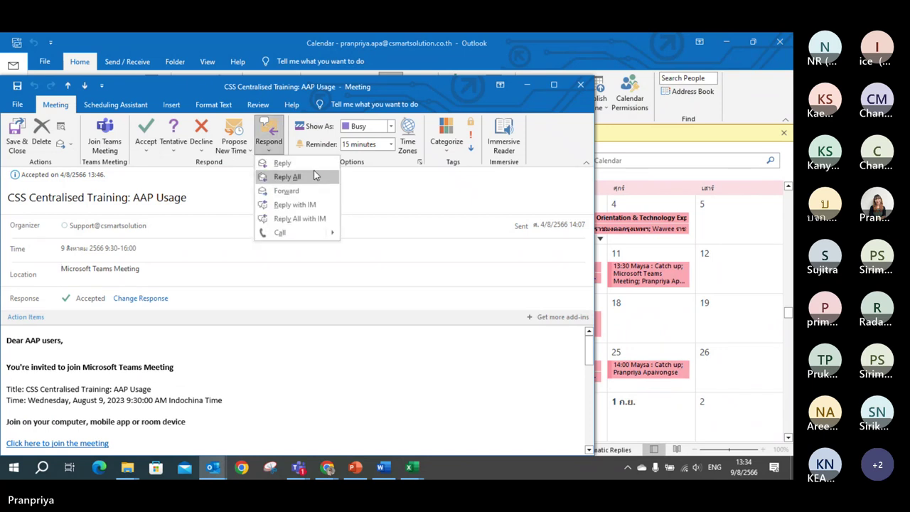
{"action": "left_click", "coordinate": [315, 179]}
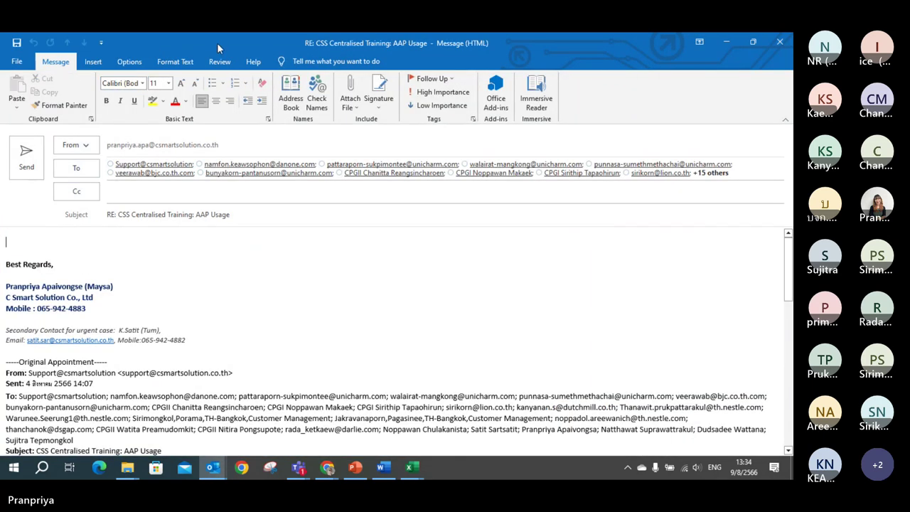
{"action": "double_click", "coordinate": [216, 42]}
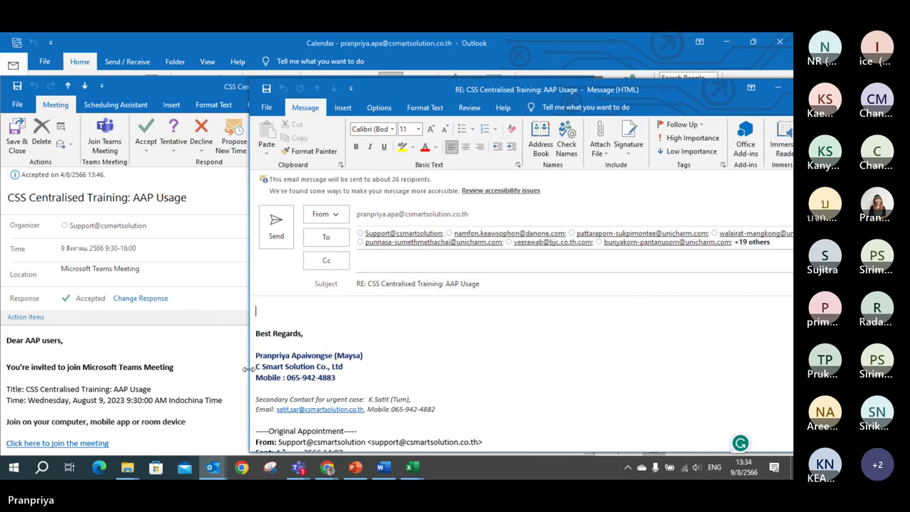
- Attach New version_my_uploaded_categories (46)_1 from the CIP folder to the reply and write "FYI ka" in the body
{"action": "mouse_move", "coordinate": [128, 466]}
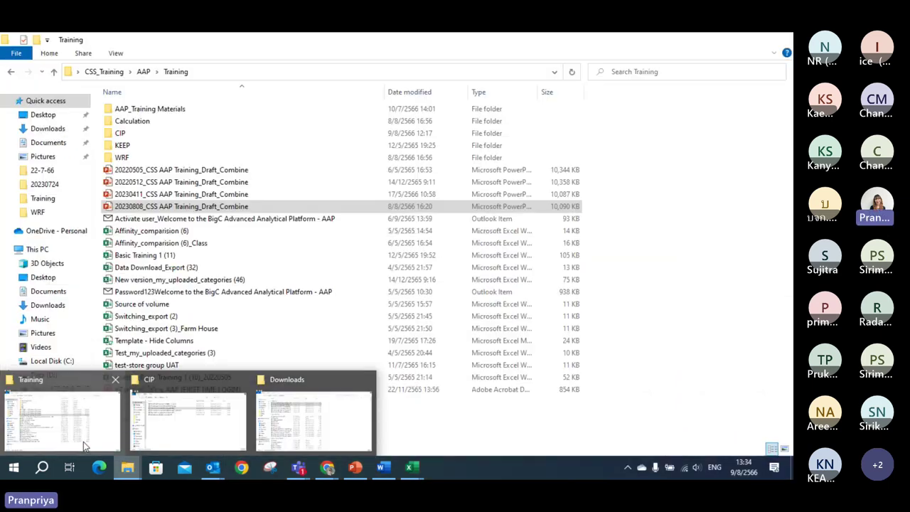
{"action": "mouse_move", "coordinate": [335, 447]}
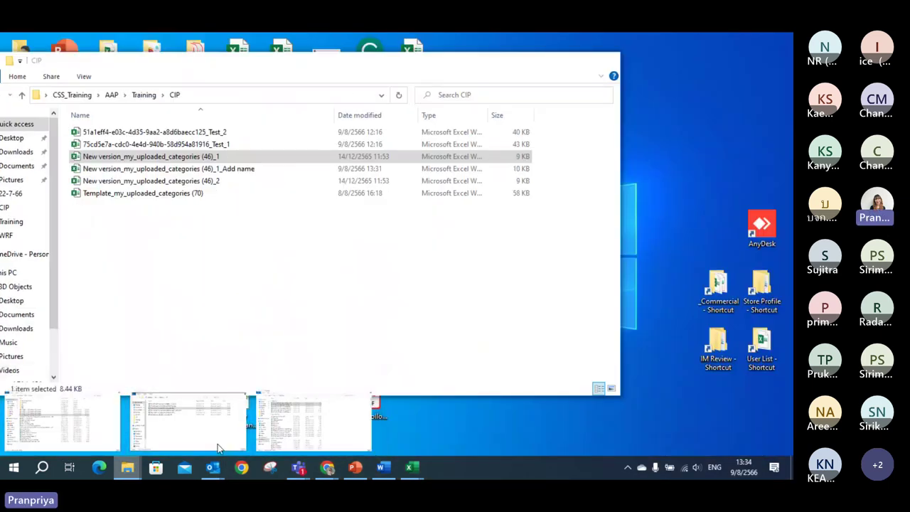
{"action": "left_click", "coordinate": [188, 421]}
{"action": "left_click_drag", "start_coordinate": [203, 162], "coordinate": [753, 360]}
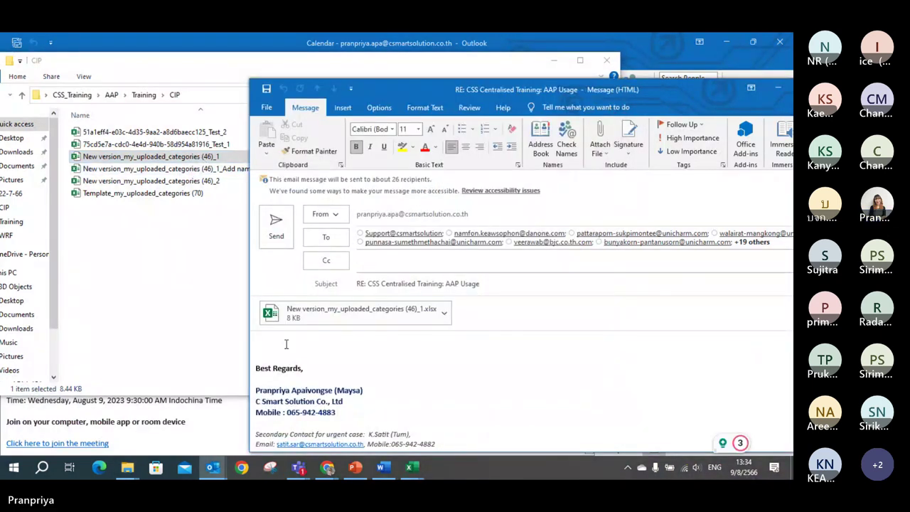
{"action": "type", "text": "I ka"}
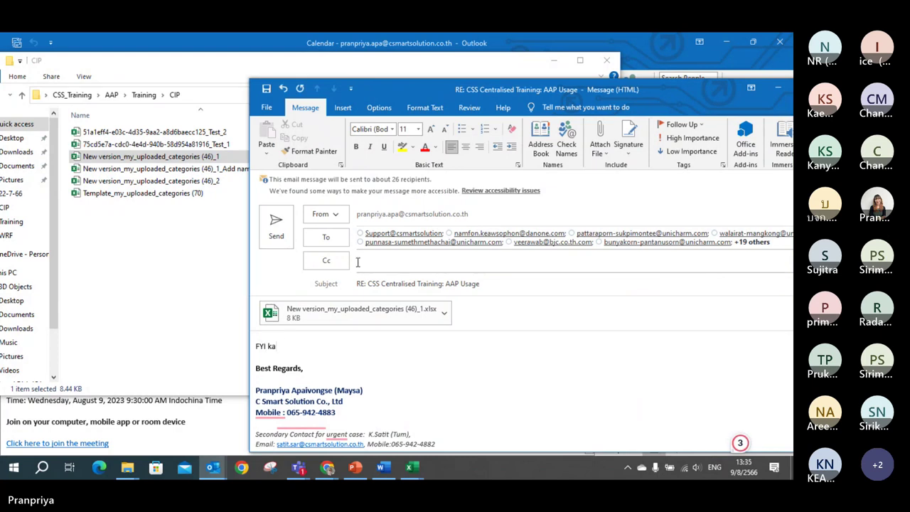
- Remove the support mailbox from the reply's recipients and send the message with the attached workbook
{"action": "left_click", "coordinate": [382, 235]}
{"action": "key", "text": "Delete"}
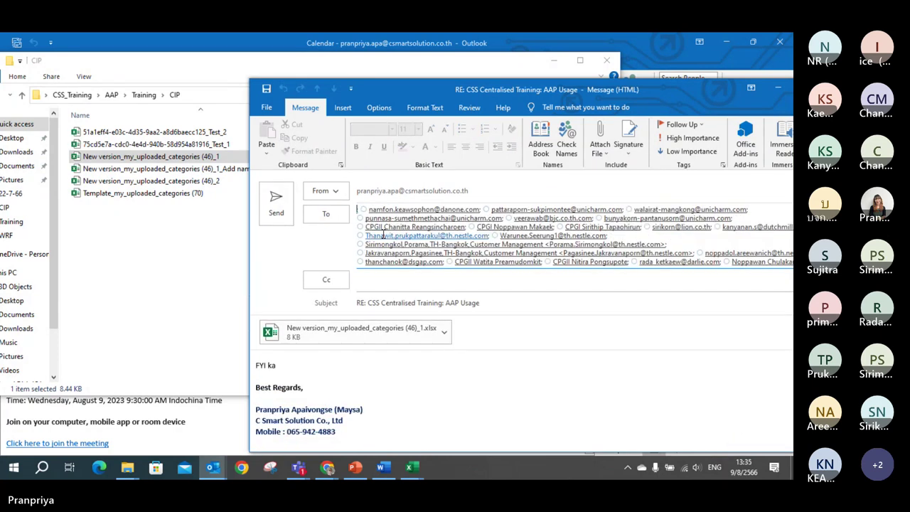
{"action": "left_click", "coordinate": [274, 204]}
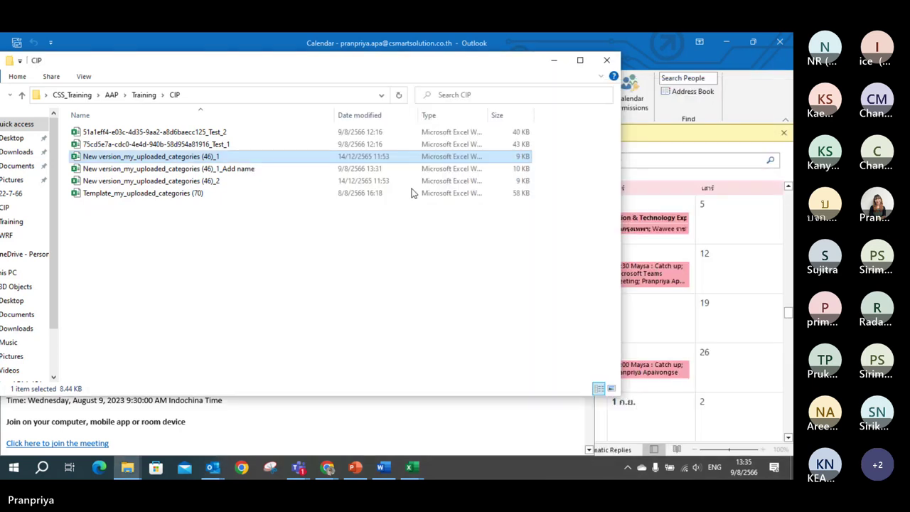
- Minimise the folder, calendar and meeting windows, and place the (46)_2 workbook beside the Add name workbook
{"action": "left_click", "coordinate": [551, 62]}
{"action": "left_click", "coordinate": [718, 45]}
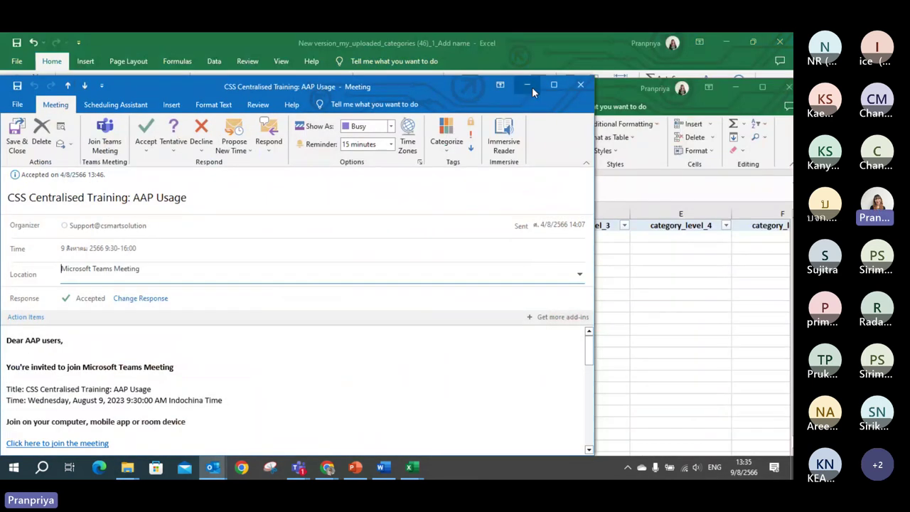
{"action": "left_click", "coordinate": [525, 85]}
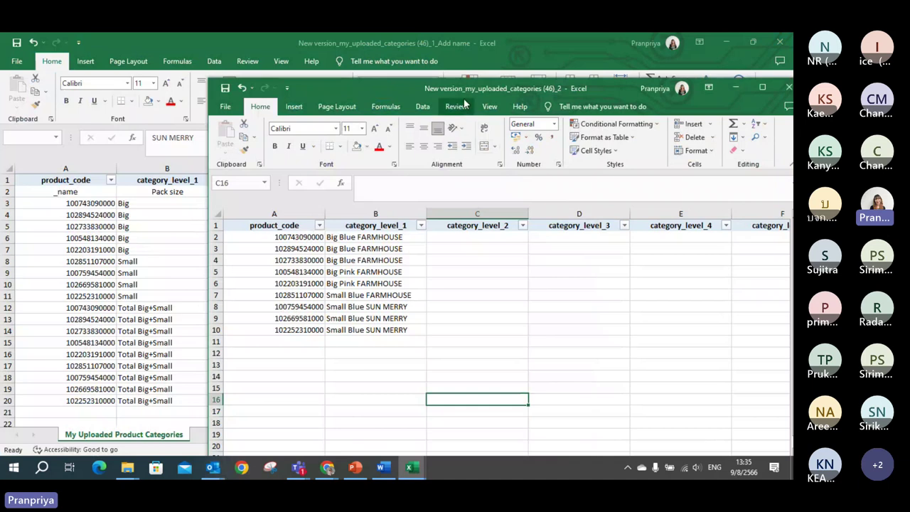
{"action": "left_click_drag", "start_coordinate": [469, 89], "coordinate": [622, 88]}
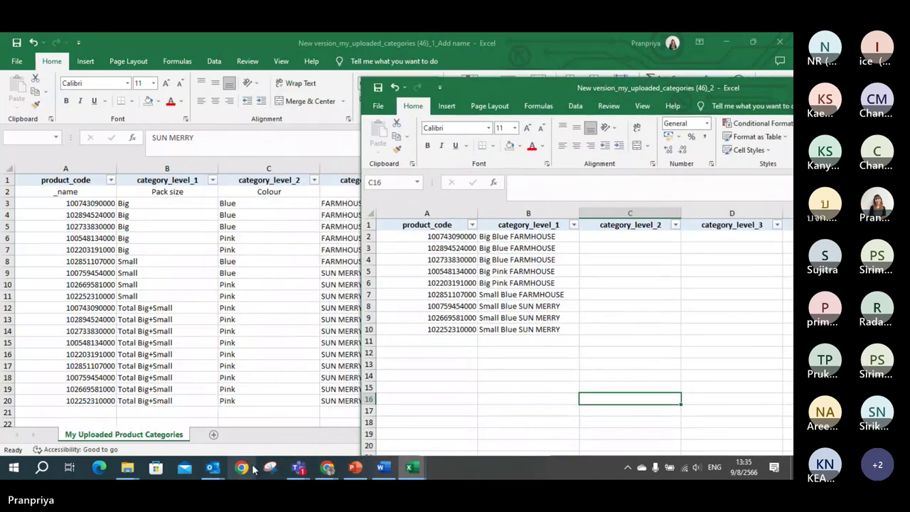
- Switch to the AAP home page in the browser and open the Category Import / Export report
{"action": "mouse_move", "coordinate": [330, 467]}
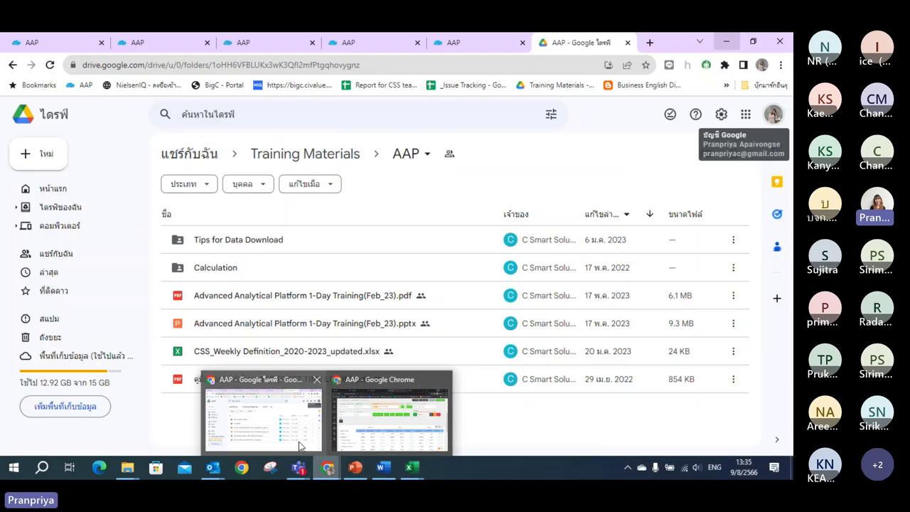
{"action": "left_click", "coordinate": [298, 441]}
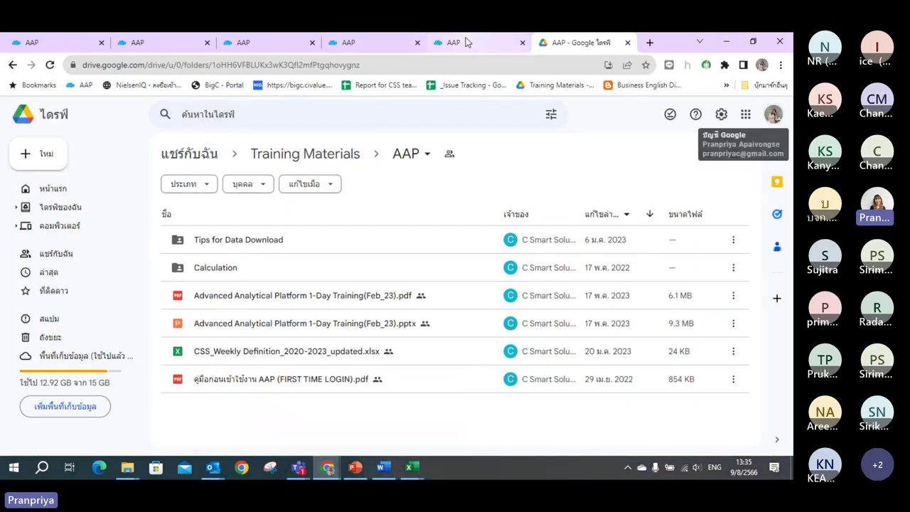
{"action": "left_click", "coordinate": [379, 40]}
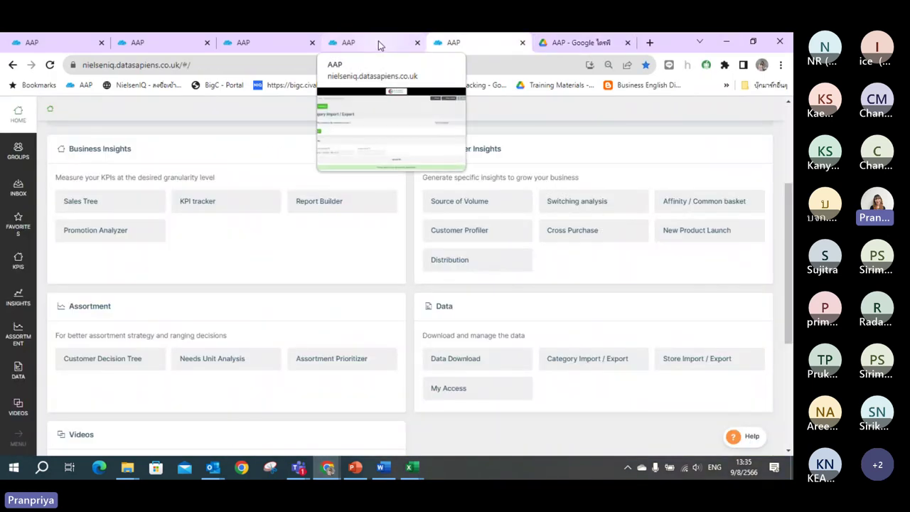
{"action": "left_click", "coordinate": [597, 369]}
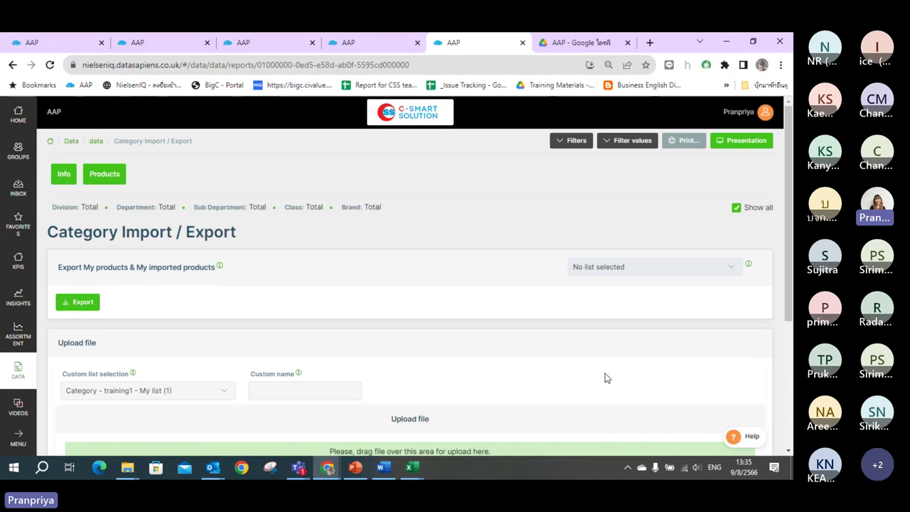
- Choose Category - Greenspot_Group_Mar23 - My list (4) as the custom list in the Upload file section
{"action": "scroll", "coordinate": [599, 284], "scroll_direction": "down", "scroll_amount": 1}
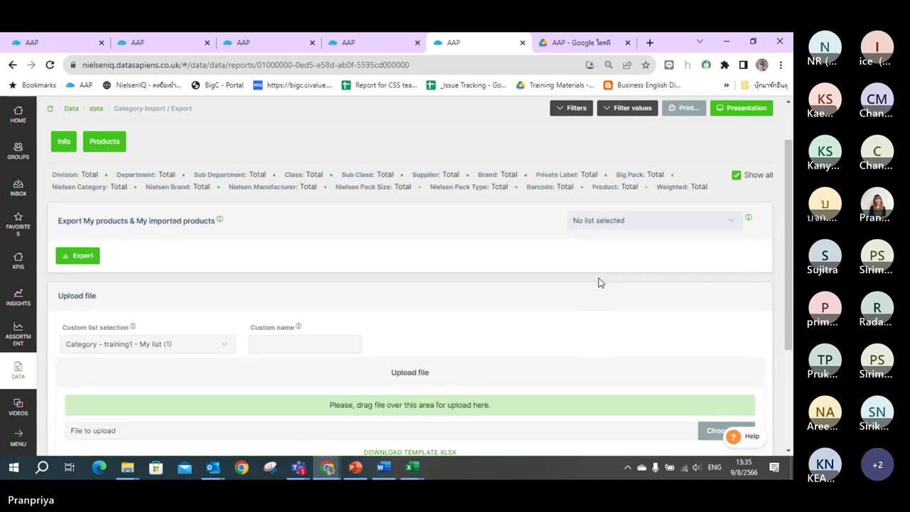
{"action": "left_click_drag", "start_coordinate": [789, 243], "coordinate": [790, 291]}
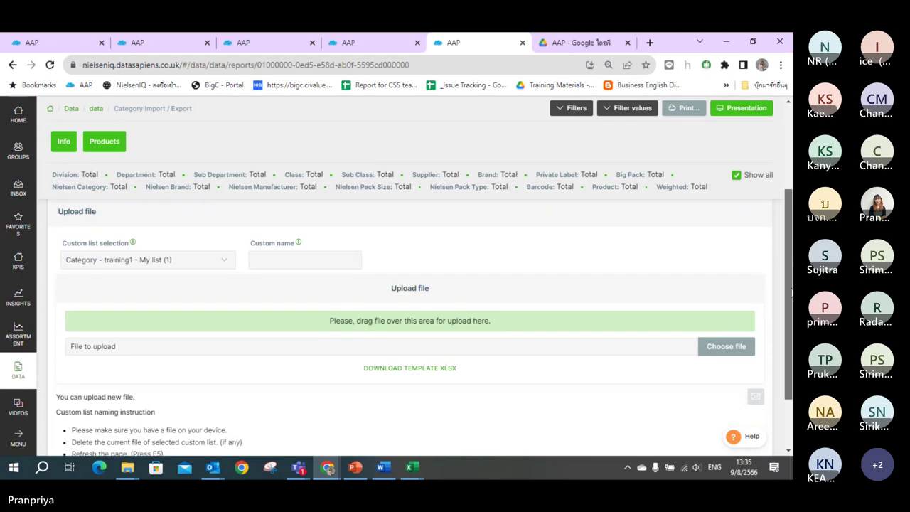
{"action": "left_click", "coordinate": [225, 266]}
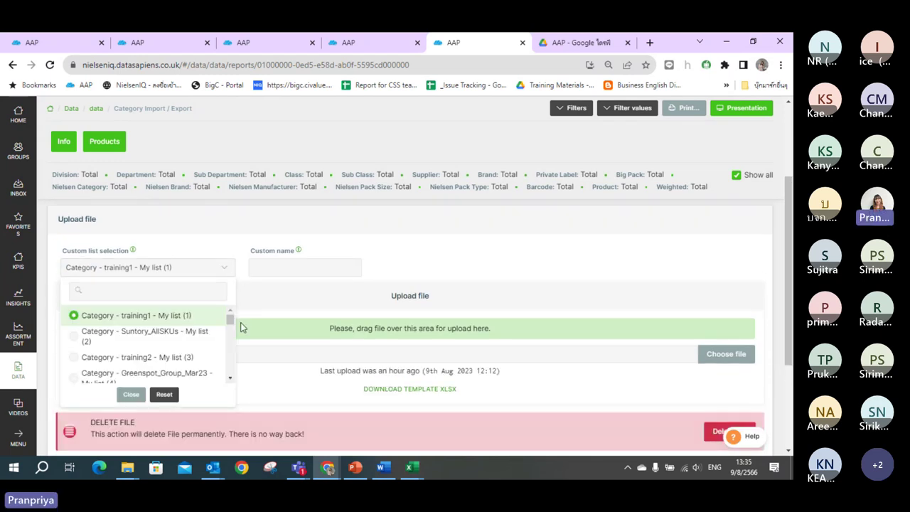
{"action": "mouse_move", "coordinate": [229, 323]}
{"action": "left_mouse_down"}
{"action": "mouse_move", "coordinate": [230, 366]}
{"action": "mouse_move", "coordinate": [239, 311]}
{"action": "left_mouse_up"}
{"action": "left_click", "coordinate": [221, 268]}
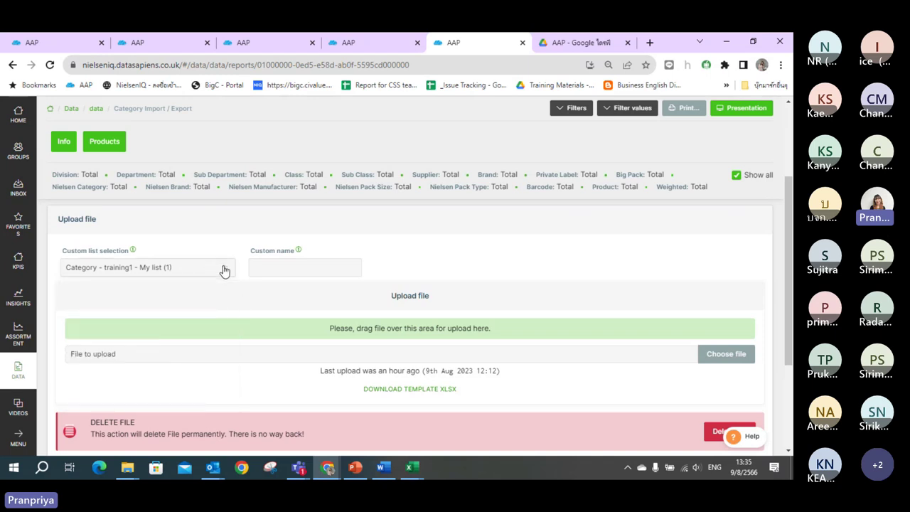
{"action": "left_click", "coordinate": [223, 271]}
{"action": "left_click", "coordinate": [216, 270]}
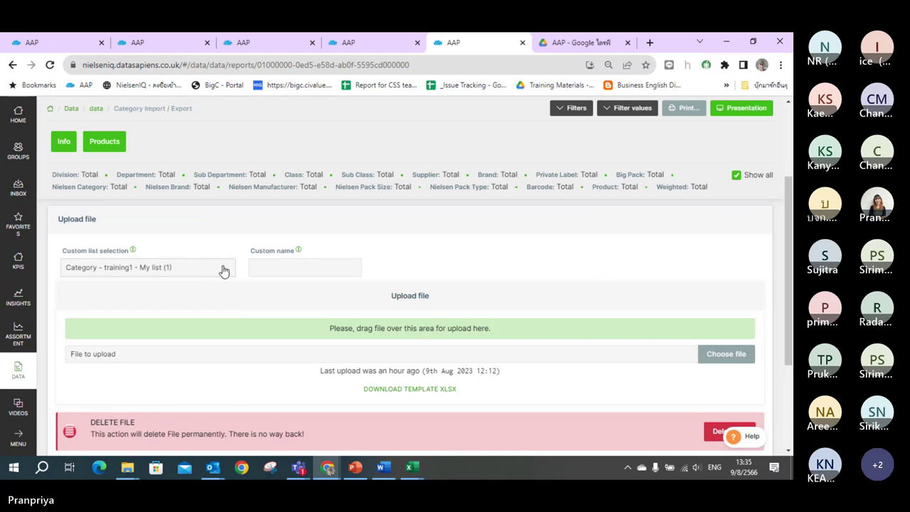
{"action": "left_click", "coordinate": [192, 274]}
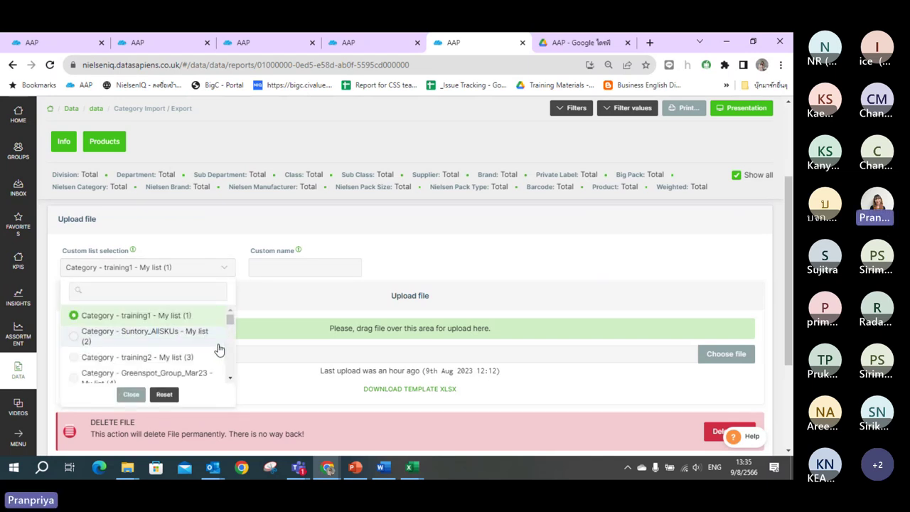
{"action": "left_click", "coordinate": [220, 376]}
{"action": "left_click", "coordinate": [193, 273]}
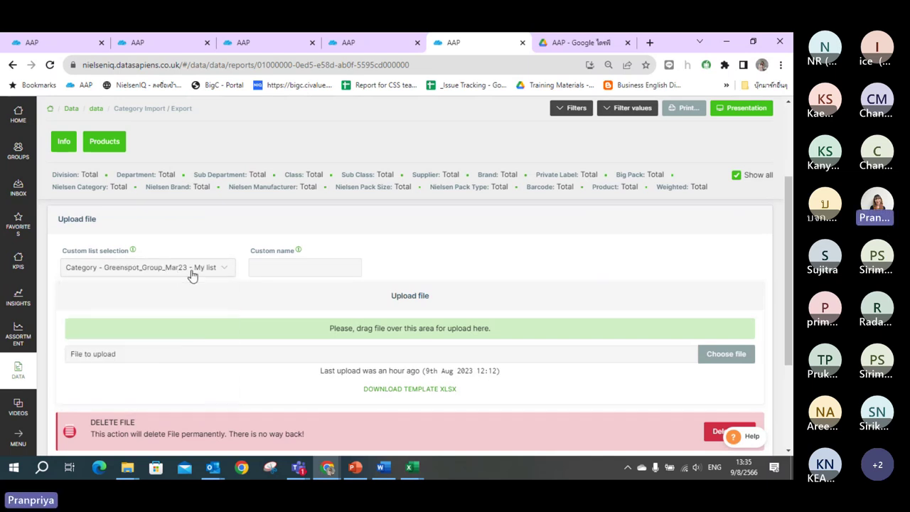
- Delete the imported file of the Greenspot_Group_Mar23 custom list and confirm the deletion
{"action": "scroll", "coordinate": [690, 331], "scroll_direction": "down", "scroll_amount": 2}
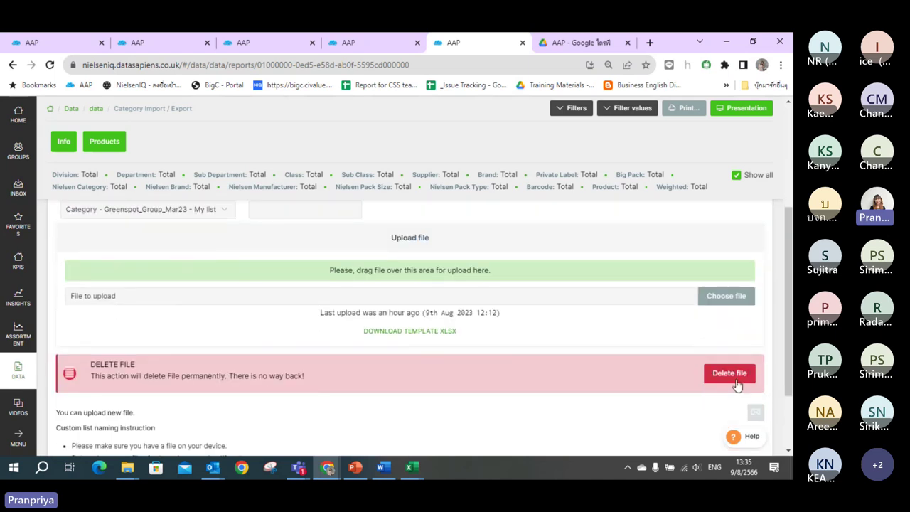
{"action": "left_click", "coordinate": [732, 377]}
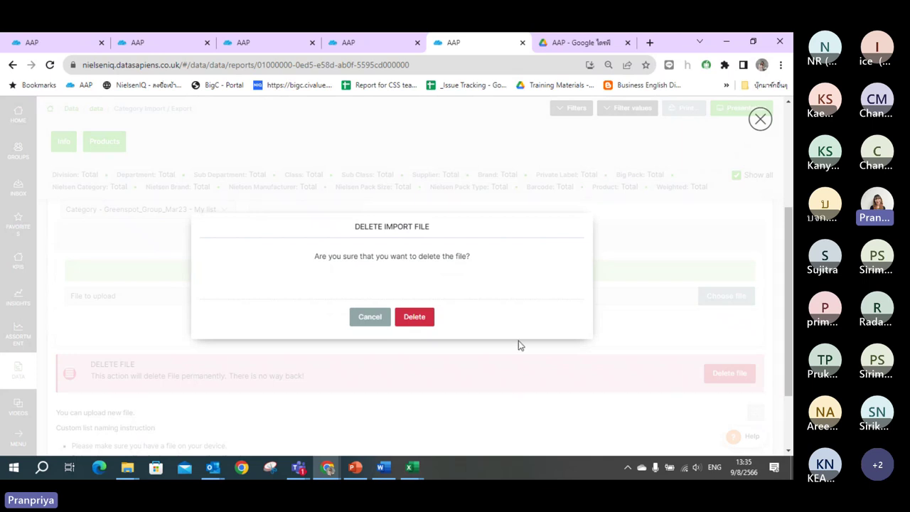
{"action": "left_click", "coordinate": [415, 318]}
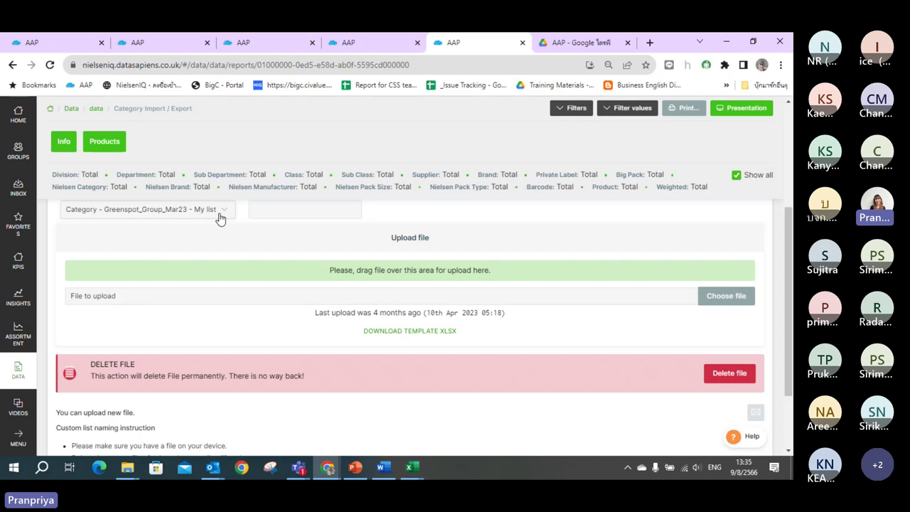
{"action": "left_click", "coordinate": [220, 218]}
{"action": "left_click", "coordinate": [220, 218]}
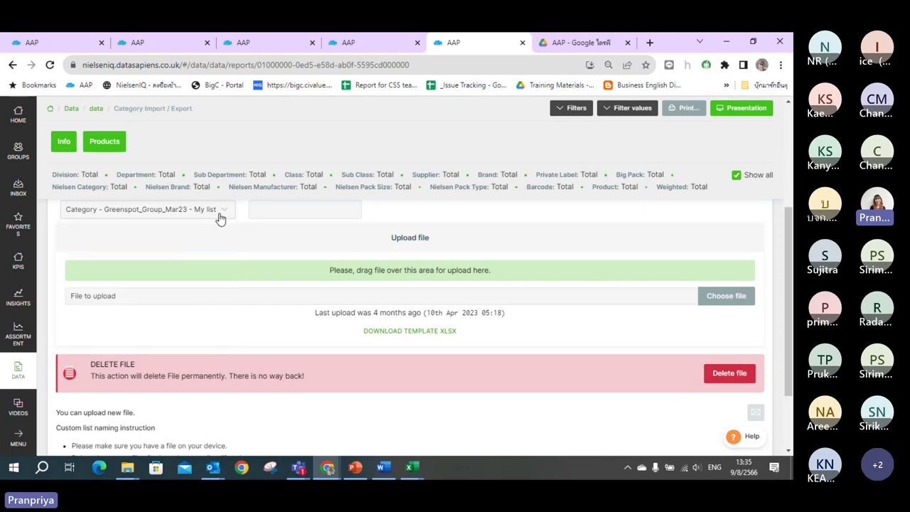
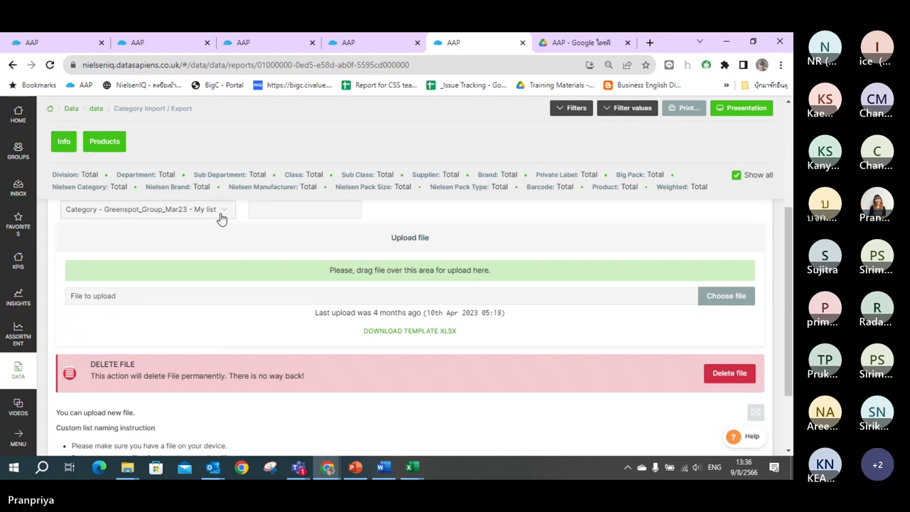
- Refresh the Category Import / Export page and choose the emptied Category - My list (4) as the custom list
{"action": "left_click_drag", "start_coordinate": [788, 263], "coordinate": [789, 246]}
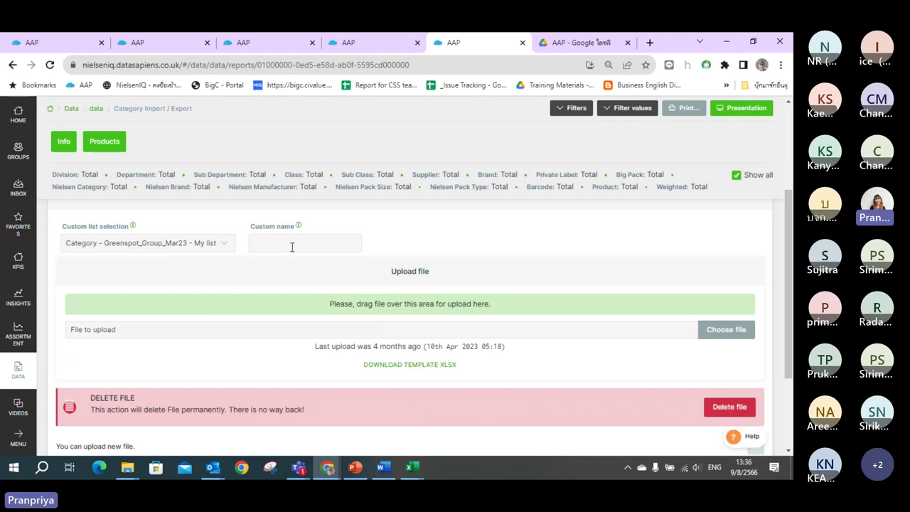
{"action": "left_click", "coordinate": [49, 65]}
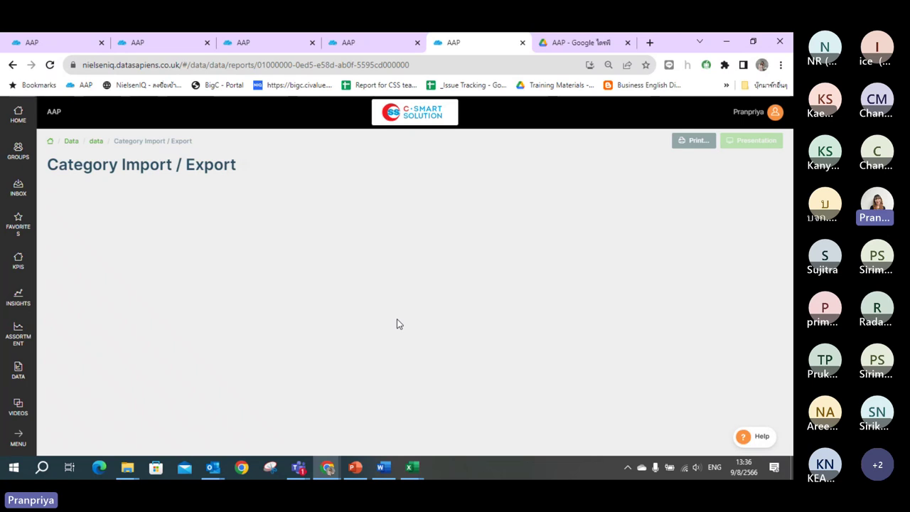
{"action": "scroll", "coordinate": [397, 319], "scroll_direction": "down", "scroll_amount": 2}
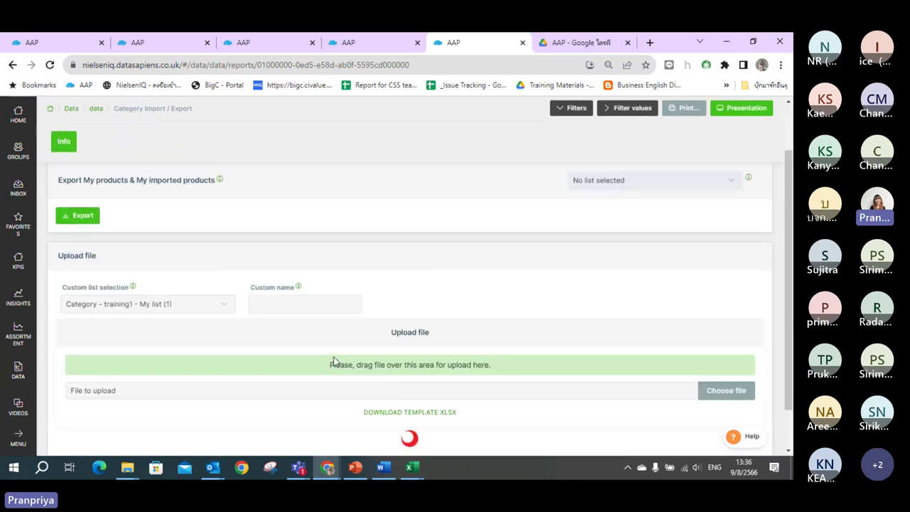
{"action": "left_click", "coordinate": [195, 304]}
{"action": "left_click", "coordinate": [170, 395]}
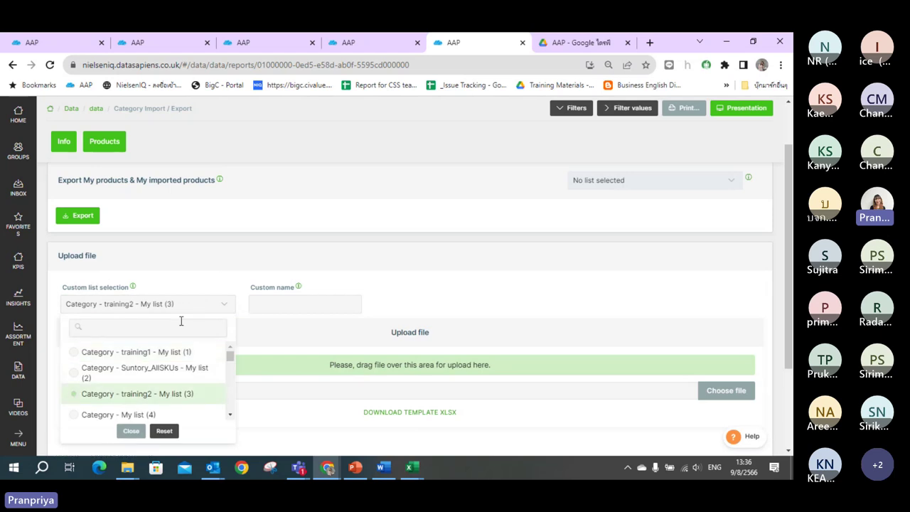
{"action": "left_click", "coordinate": [151, 415]}
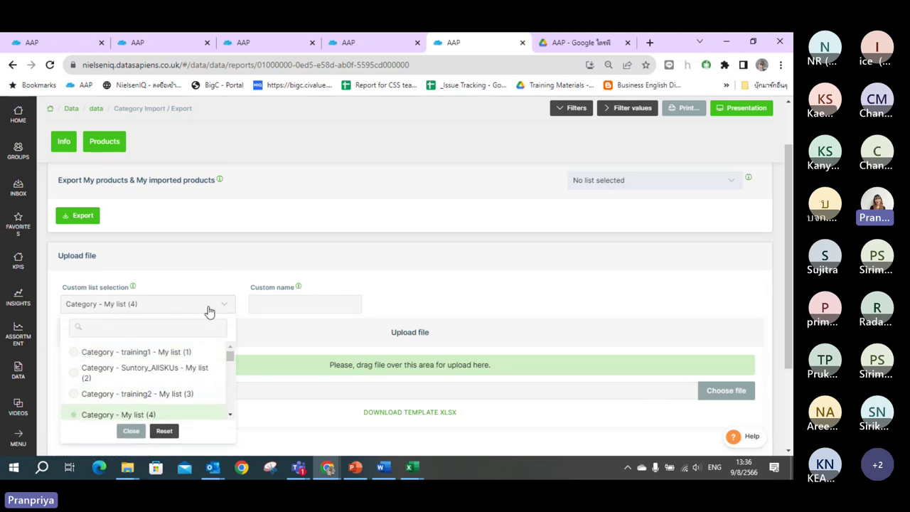
{"action": "left_click", "coordinate": [208, 311]}
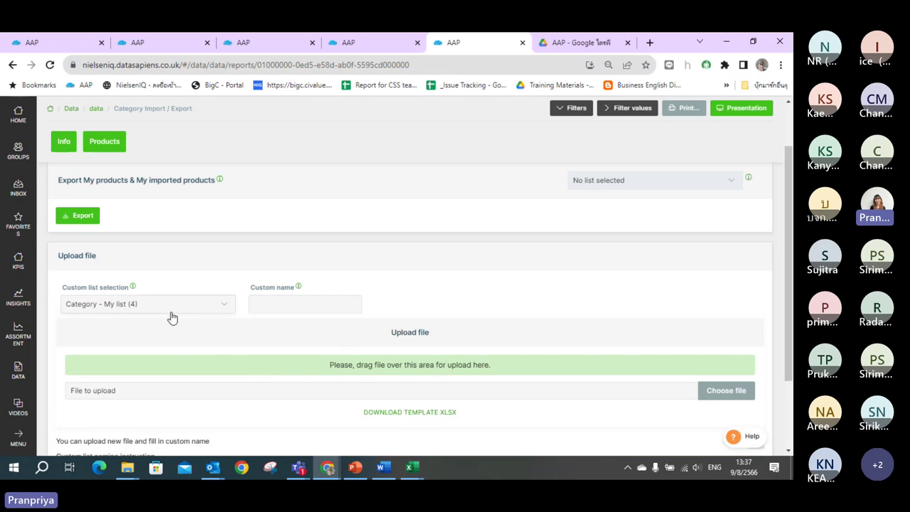
- Check the lists offered for export and upload, and enter "test" as the custom name for Category - My list (4)
{"action": "left_click", "coordinate": [733, 183]}
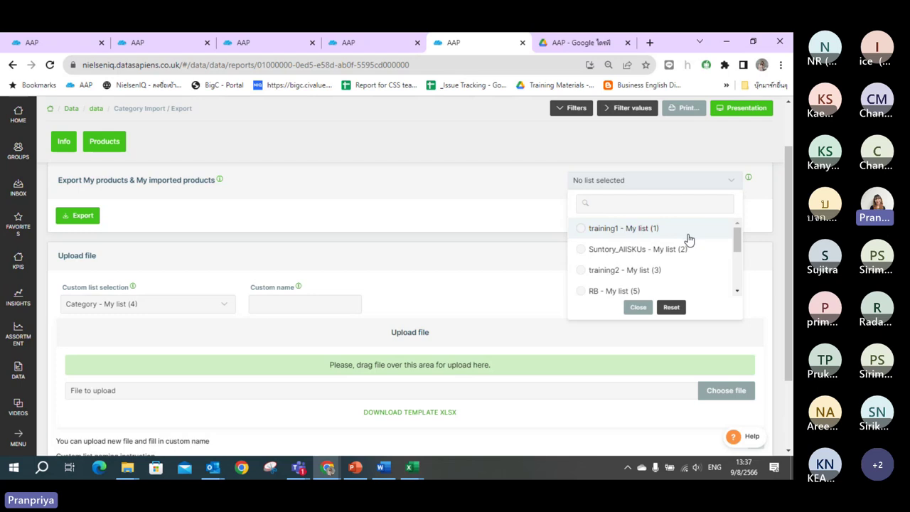
{"action": "left_click", "coordinate": [716, 183]}
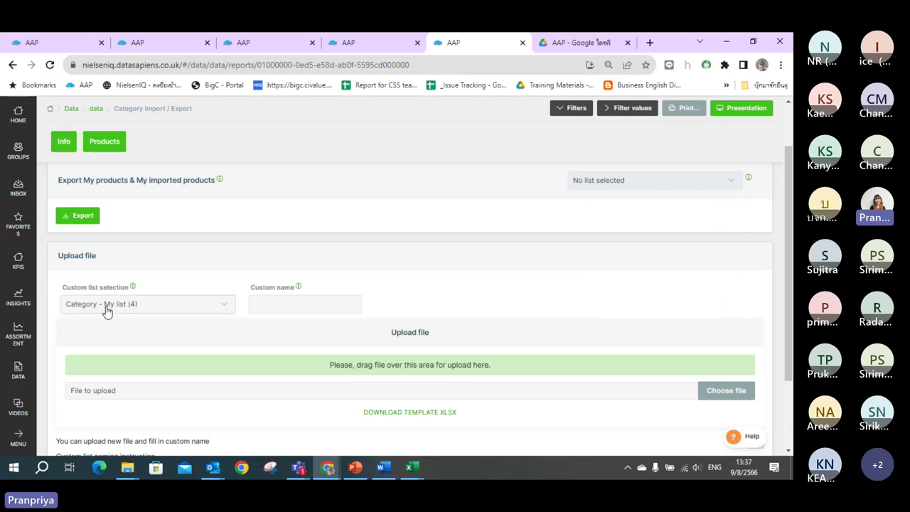
{"action": "left_click", "coordinate": [220, 310]}
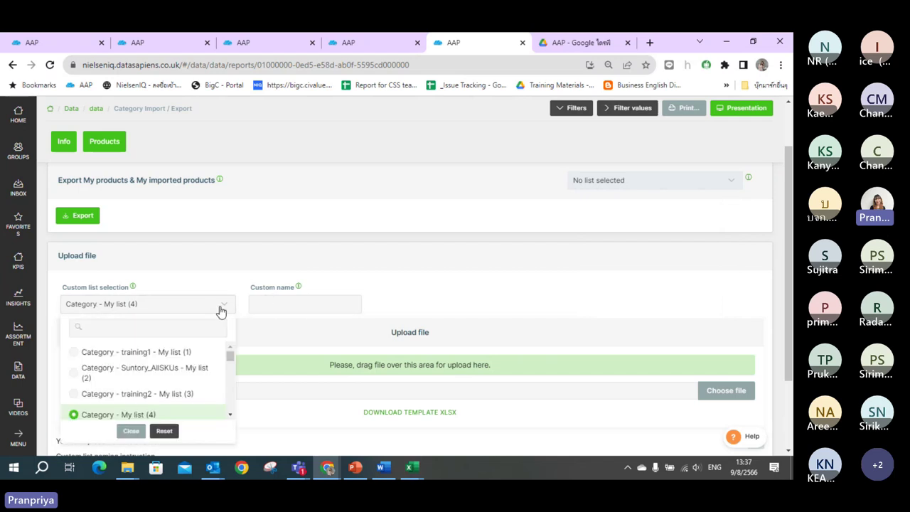
{"action": "left_click", "coordinate": [221, 311]}
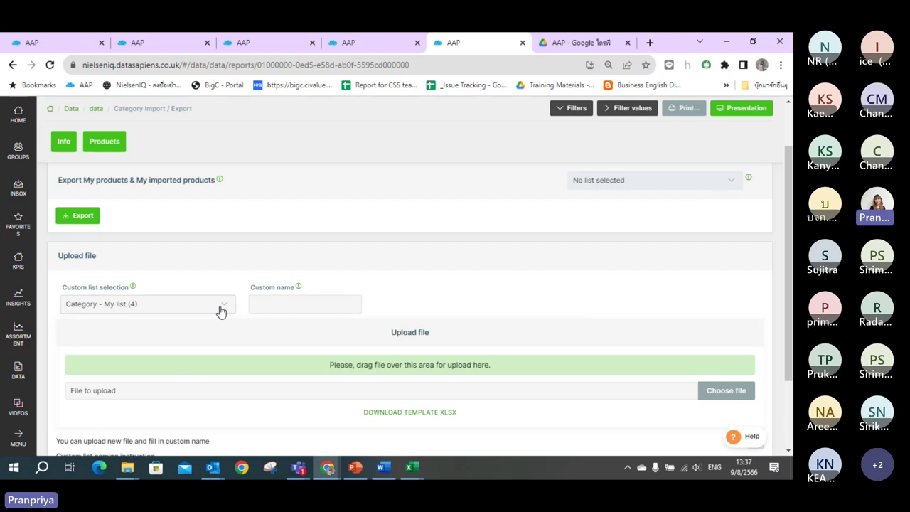
{"action": "scroll", "coordinate": [790, 292], "scroll_direction": "down", "scroll_amount": 1}
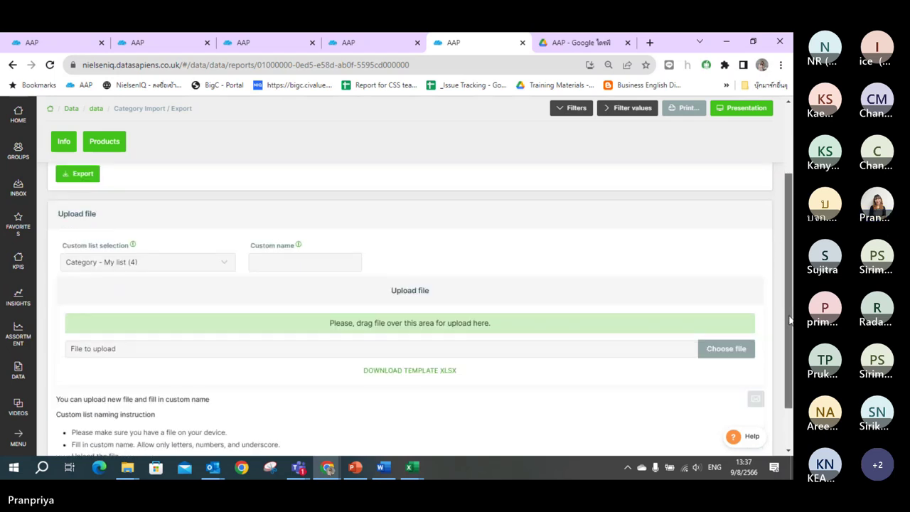
{"action": "left_click", "coordinate": [321, 260]}
{"action": "type", "text": "test"}
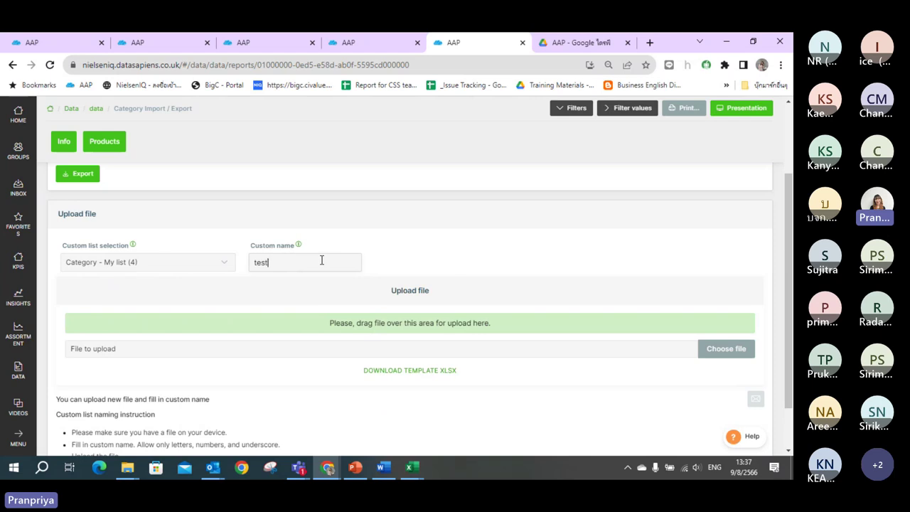
{"action": "left_click", "coordinate": [458, 256]}
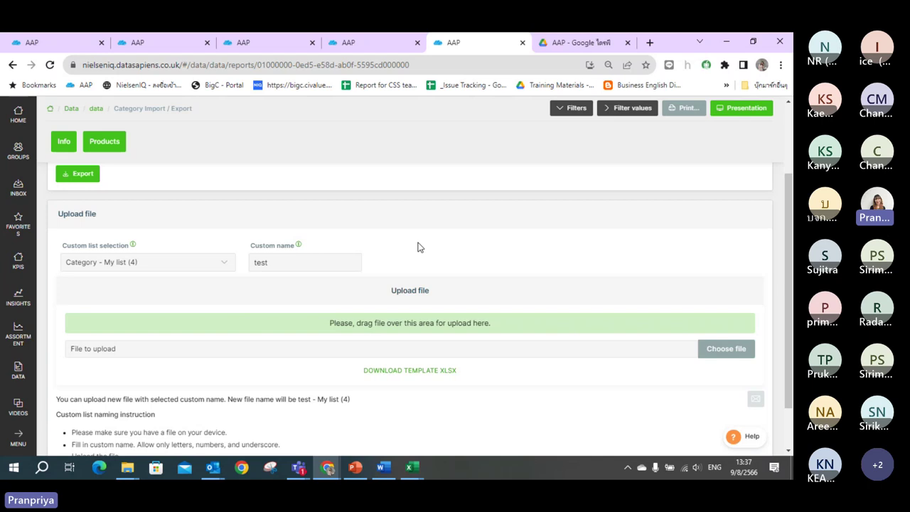
- Review the product custom lists selectable in the Data Download report and return to a Category Import / Export page
{"action": "left_click", "coordinate": [360, 44]}
{"action": "left_click", "coordinate": [255, 45]}
{"action": "left_click", "coordinate": [171, 44]}
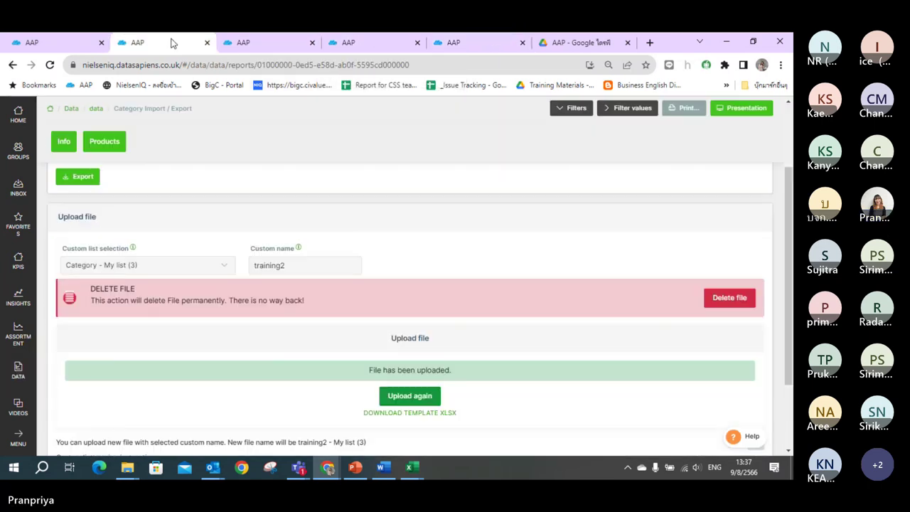
{"action": "left_click", "coordinate": [39, 40]}
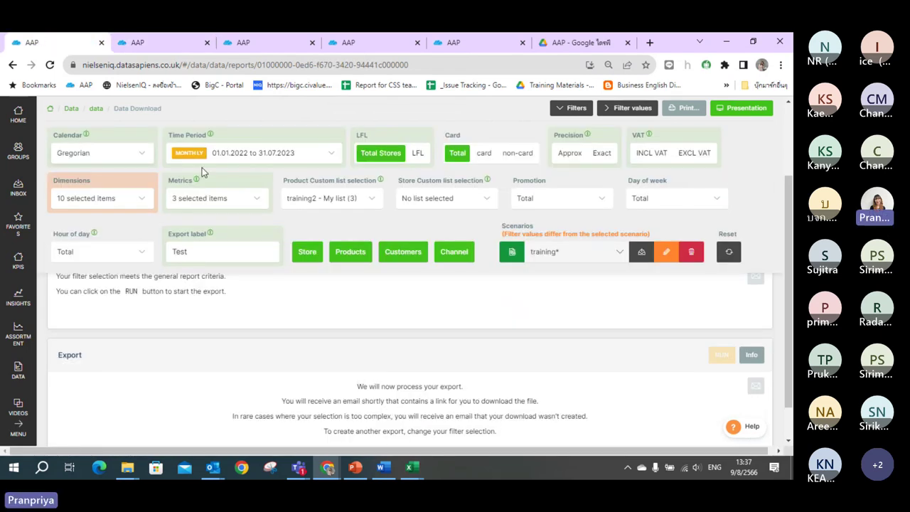
{"action": "left_click", "coordinate": [371, 201]}
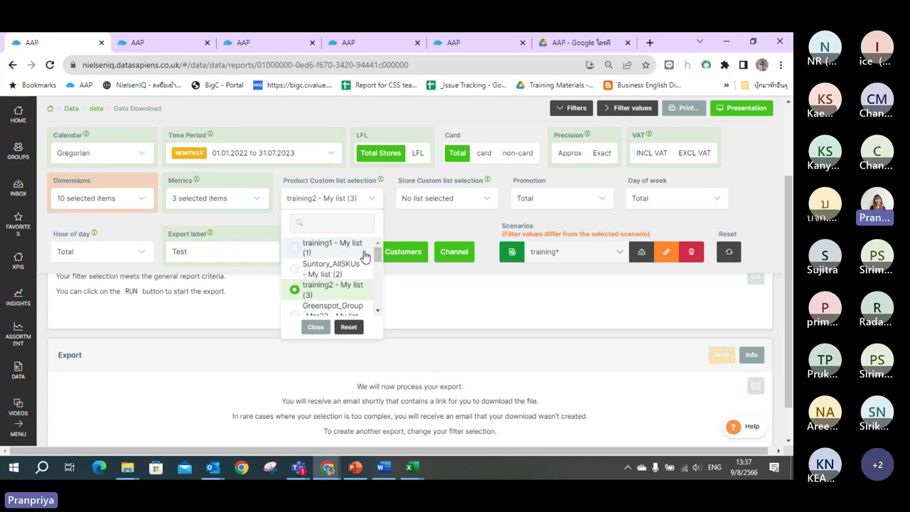
{"action": "scroll", "coordinate": [320, 258], "scroll_direction": "down", "scroll_amount": 2}
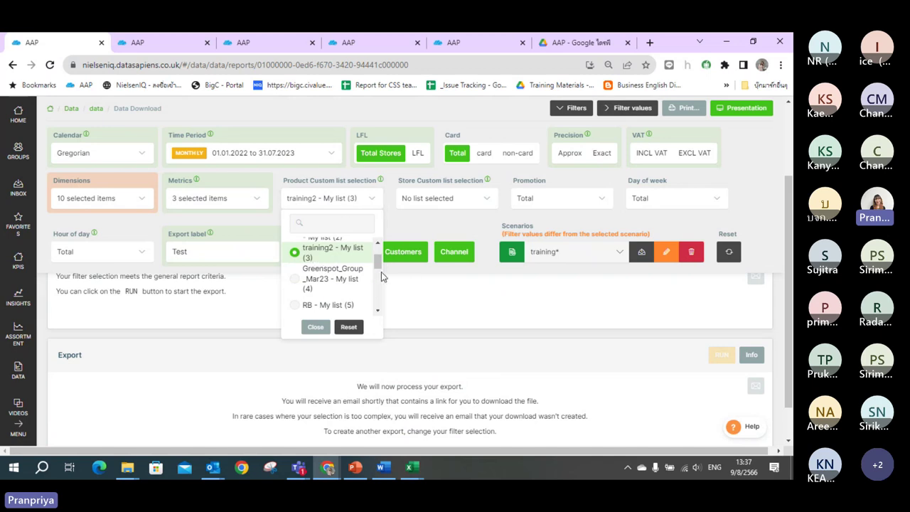
{"action": "scroll", "coordinate": [334, 272], "scroll_direction": "down", "scroll_amount": 3}
{"action": "scroll", "coordinate": [334, 271], "scroll_direction": "up", "scroll_amount": 1}
{"action": "left_click", "coordinate": [368, 202]}
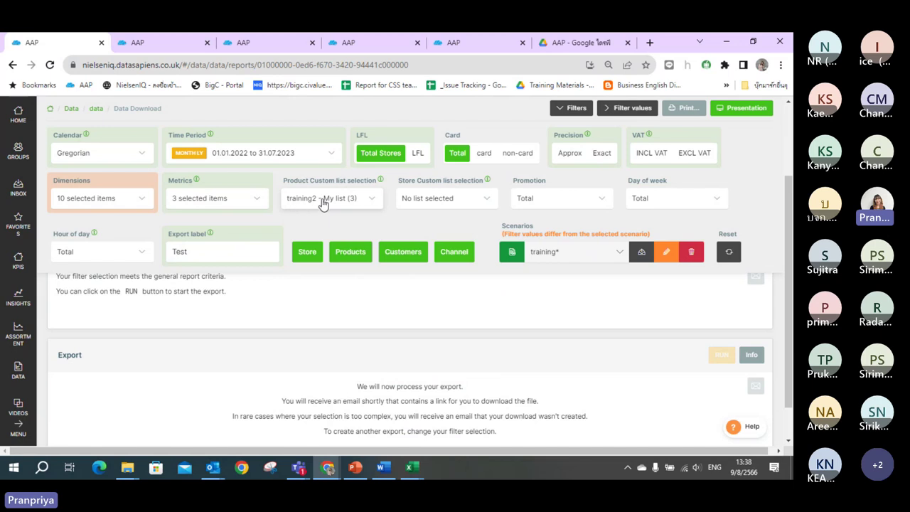
{"action": "left_click", "coordinate": [367, 42]}
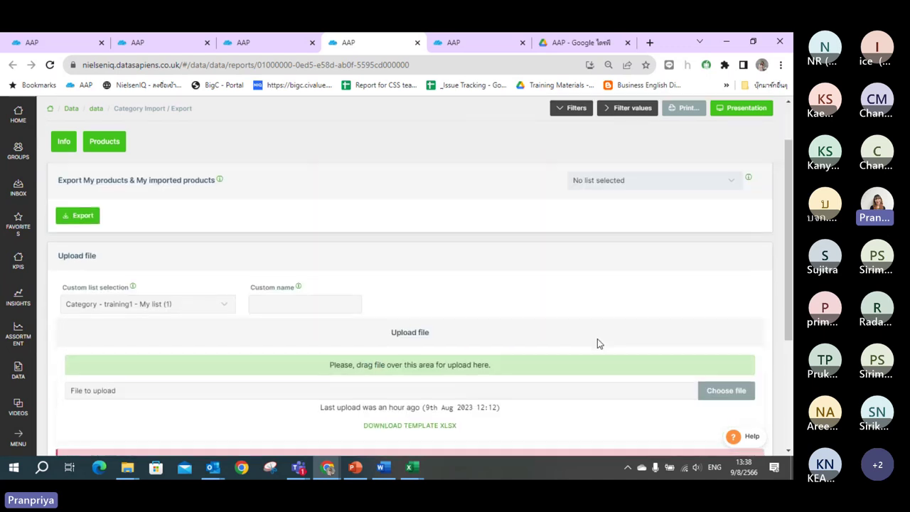
- Return to the Category Import / Export page set to Category - My list (4) and close the duplicate AAP page
{"action": "scroll", "coordinate": [596, 339], "scroll_direction": "down", "scroll_amount": 3}
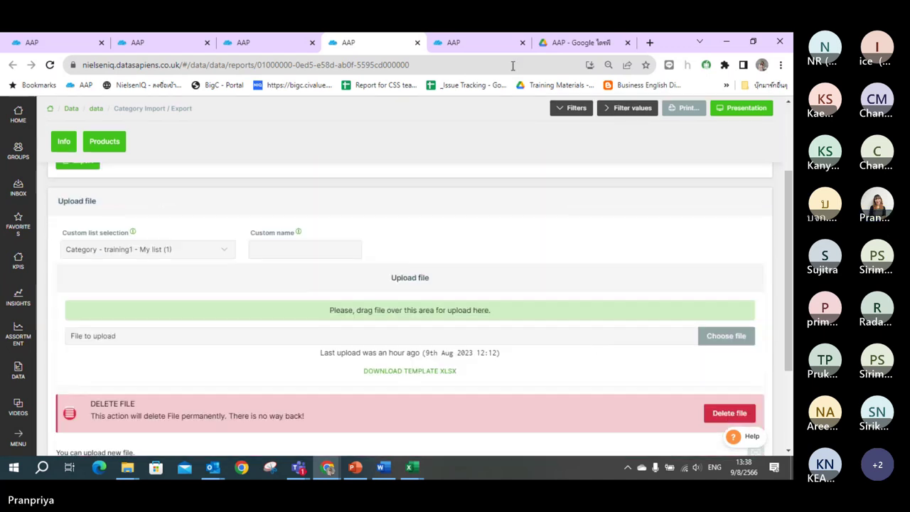
{"action": "left_click", "coordinate": [479, 46]}
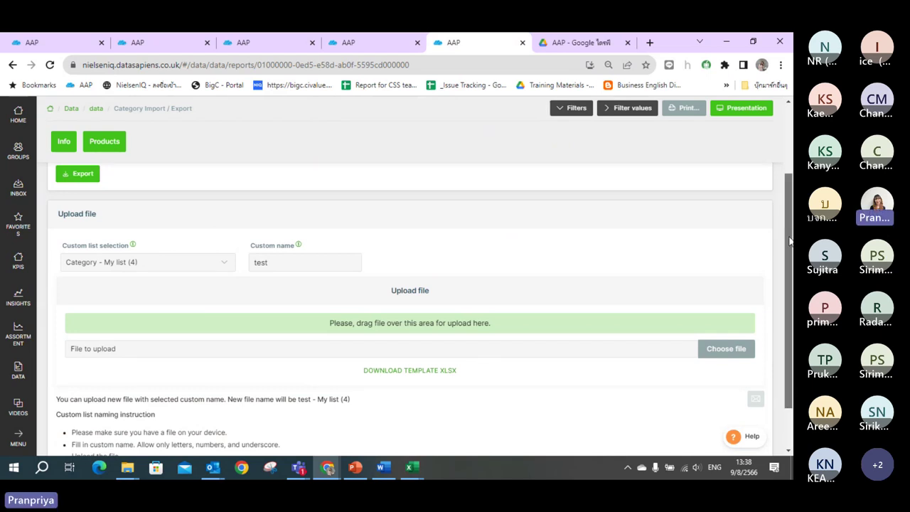
{"action": "scroll", "coordinate": [441, 185], "scroll_direction": "down", "scroll_amount": 1}
{"action": "left_click", "coordinate": [417, 43]}
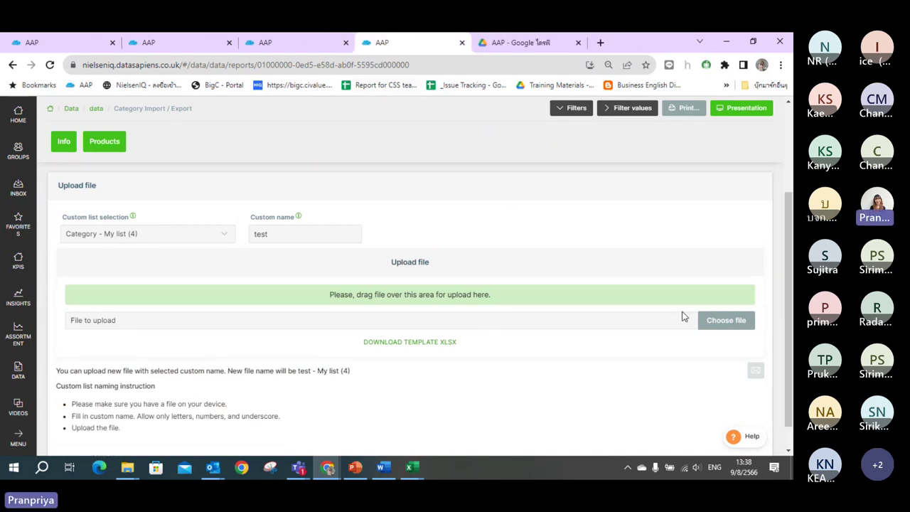
- Start choosing the file to upload and browse to the Desktop folder CSS_Training > AAP > Training > CIP
{"action": "left_click", "coordinate": [714, 319]}
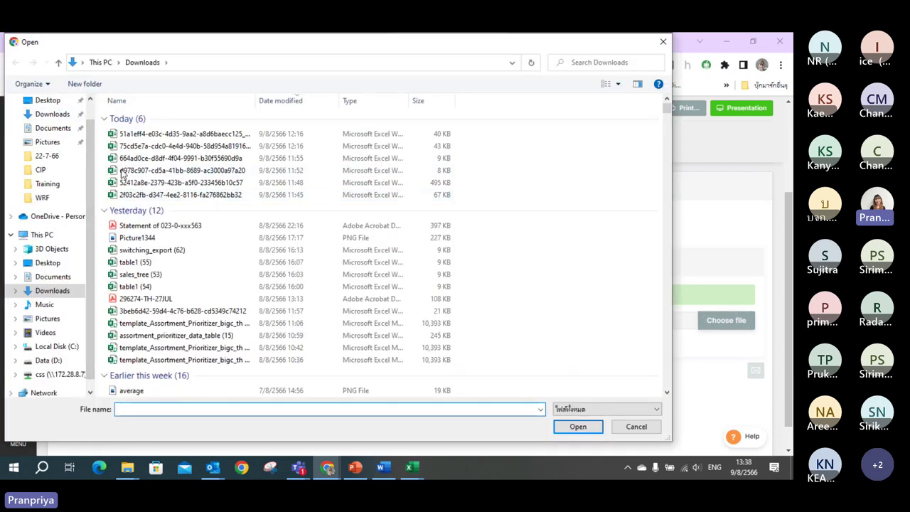
{"action": "scroll", "coordinate": [49, 213], "scroll_direction": "up", "scroll_amount": 1}
{"action": "left_click", "coordinate": [43, 124]}
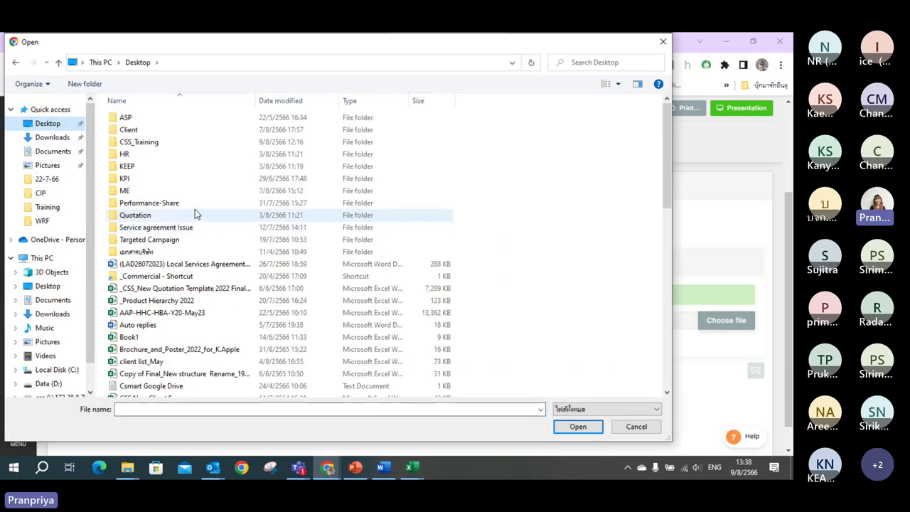
{"action": "left_click", "coordinate": [160, 134]}
{"action": "double_click", "coordinate": [161, 133]}
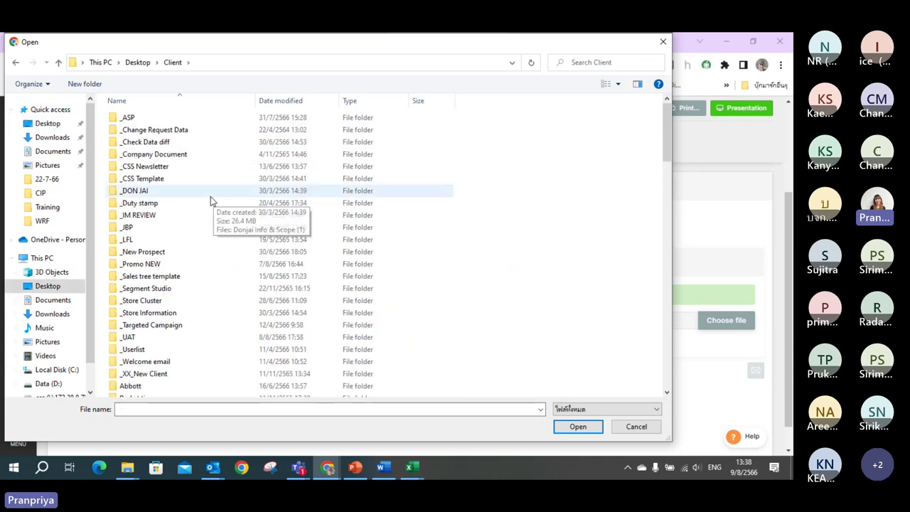
{"action": "left_click", "coordinate": [139, 63]}
{"action": "double_click", "coordinate": [151, 145]}
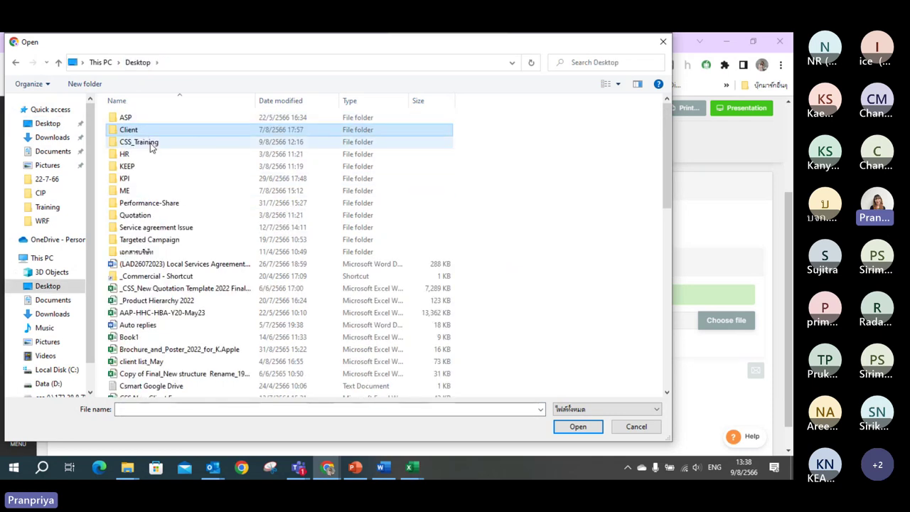
{"action": "double_click", "coordinate": [141, 140]}
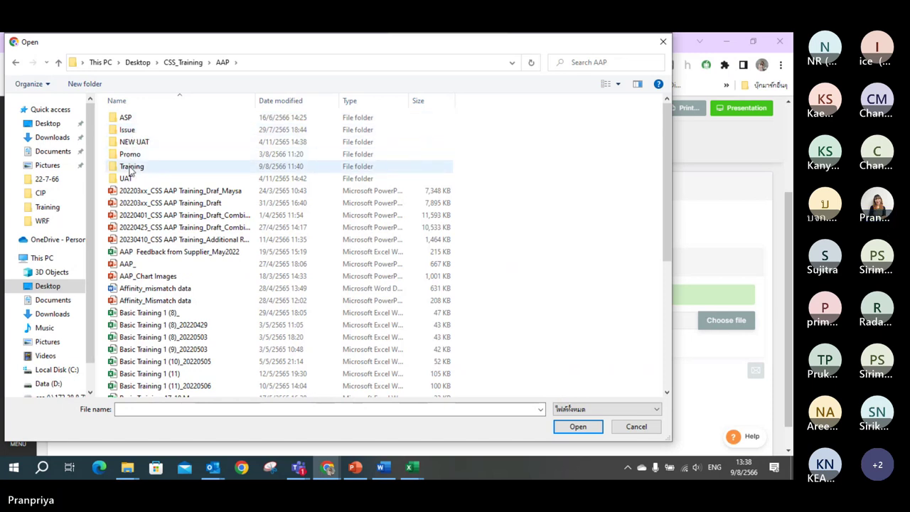
{"action": "double_click", "coordinate": [130, 167]}
{"action": "double_click", "coordinate": [139, 145]}
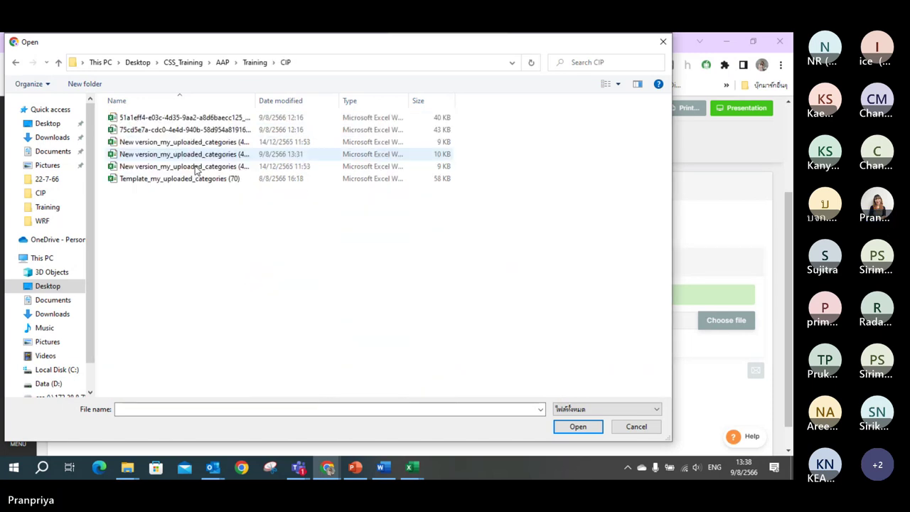
- Widen the file name column and upload "New version_my_uploaded_categories (46)_1_Add name" to Category - My list (4)
{"action": "left_click_drag", "start_coordinate": [253, 101], "coordinate": [401, 100]}
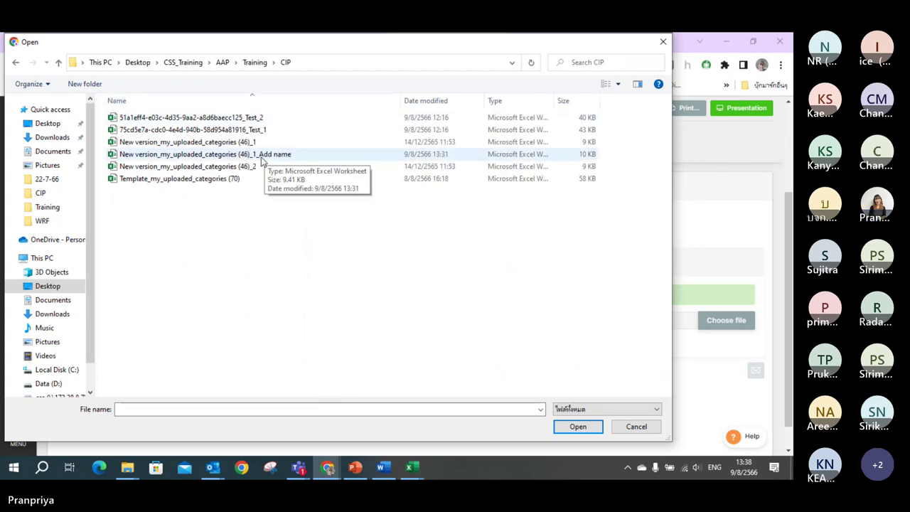
{"action": "left_click", "coordinate": [261, 157]}
{"action": "left_click", "coordinate": [581, 428]}
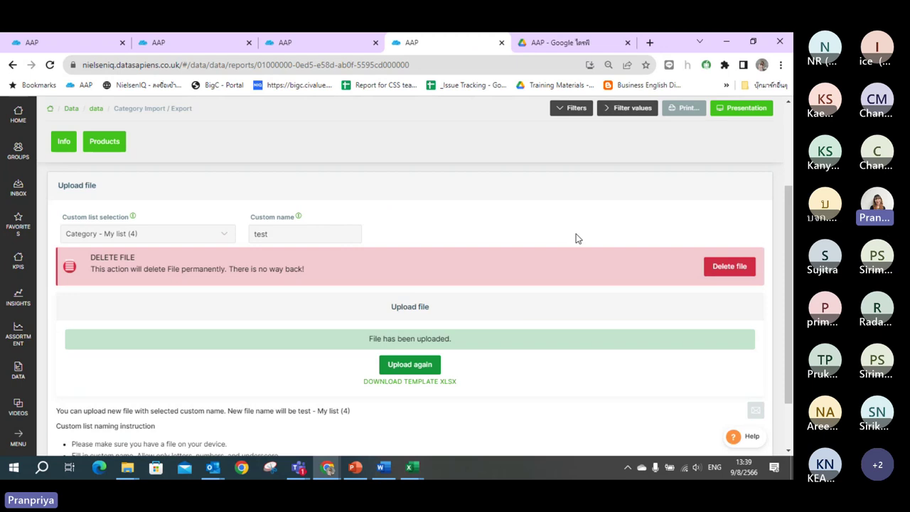
- Check the upload status and the custom lists offered for upload
{"action": "left_click_drag", "start_coordinate": [789, 268], "coordinate": [790, 287]}
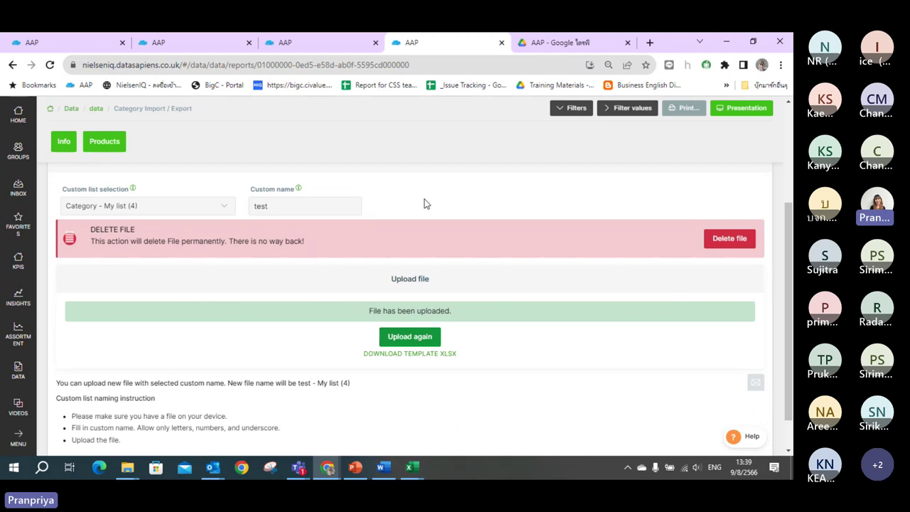
{"action": "left_click", "coordinate": [215, 205]}
{"action": "left_click", "coordinate": [215, 205]}
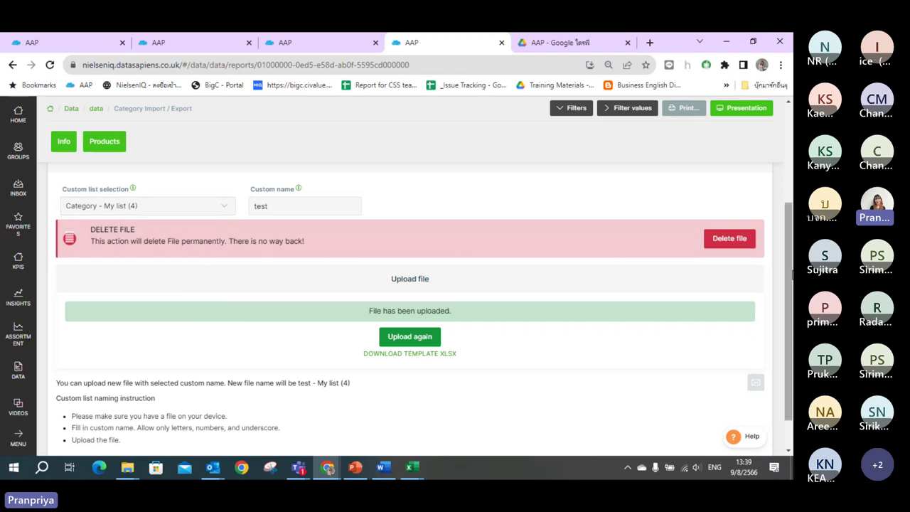
- Try training1 - My list (1) as the list to export, clear the selection and recheck the available lists
{"action": "left_click_drag", "start_coordinate": [789, 272], "coordinate": [789, 225]}
{"action": "scroll", "coordinate": [789, 224], "scroll_direction": "up", "scroll_amount": 1}
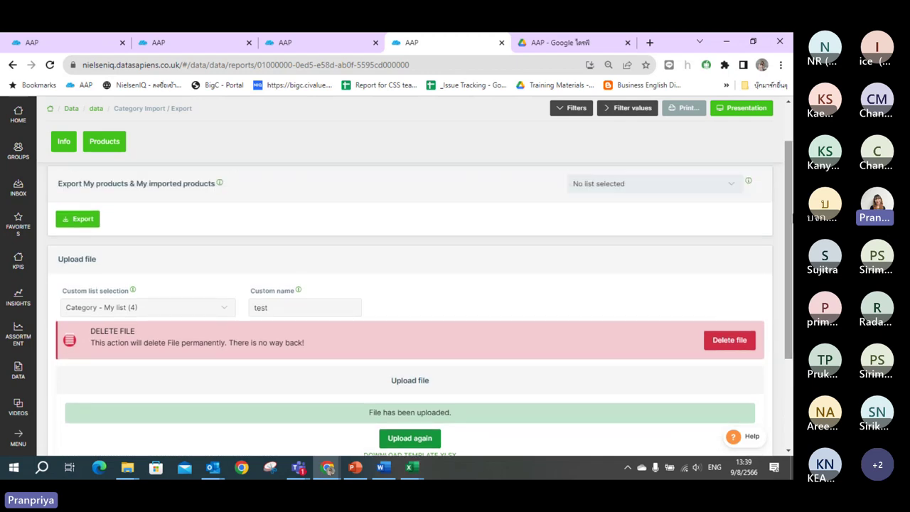
{"action": "left_click", "coordinate": [712, 187]}
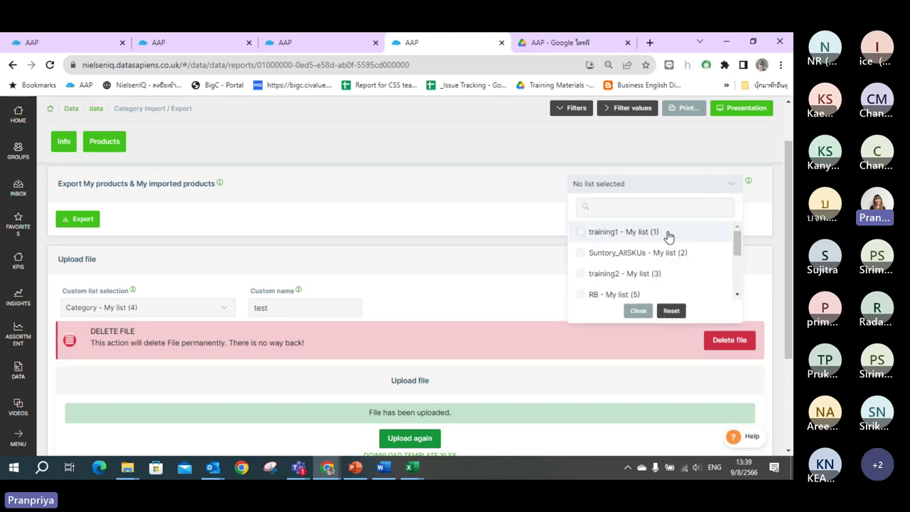
{"action": "left_click", "coordinate": [668, 233]}
{"action": "left_click", "coordinate": [692, 183]}
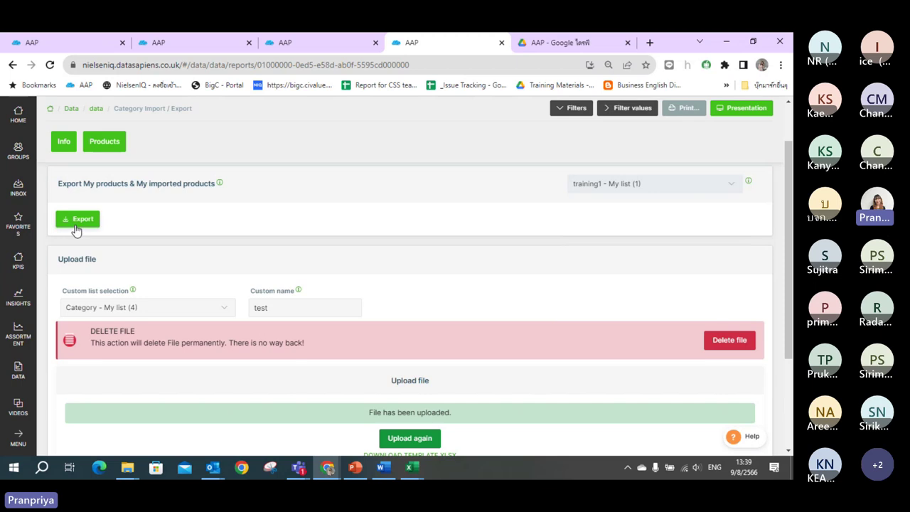
{"action": "left_click", "coordinate": [691, 191]}
{"action": "left_click", "coordinate": [638, 311]}
{"action": "left_click", "coordinate": [732, 185]}
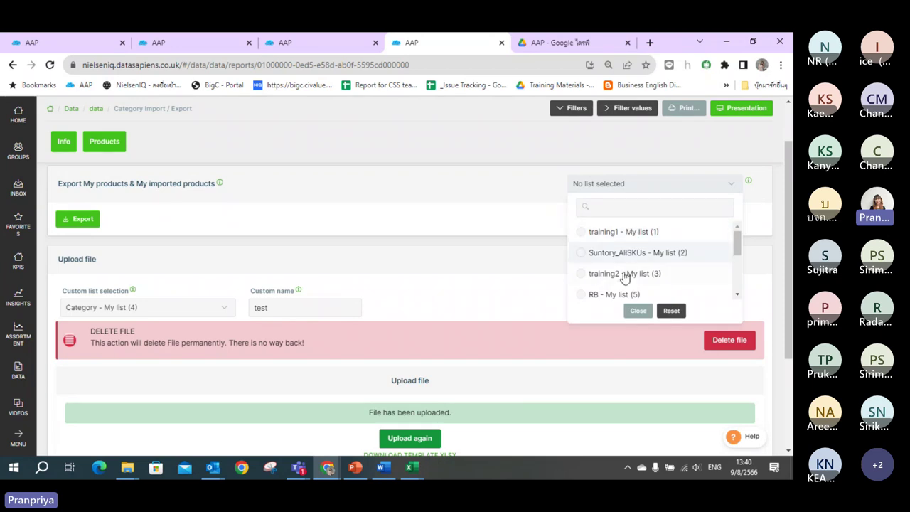
{"action": "left_click", "coordinate": [652, 191]}
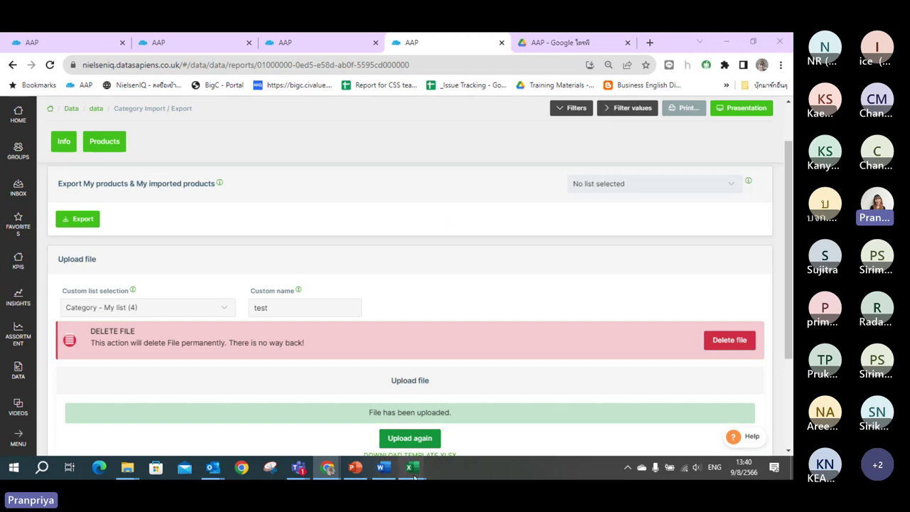
- Examine the product rows and the empty rows beneath them in the Template_my_uploaded_categories (70) workbook, and return to AAP
{"action": "mouse_move", "coordinate": [412, 469]}
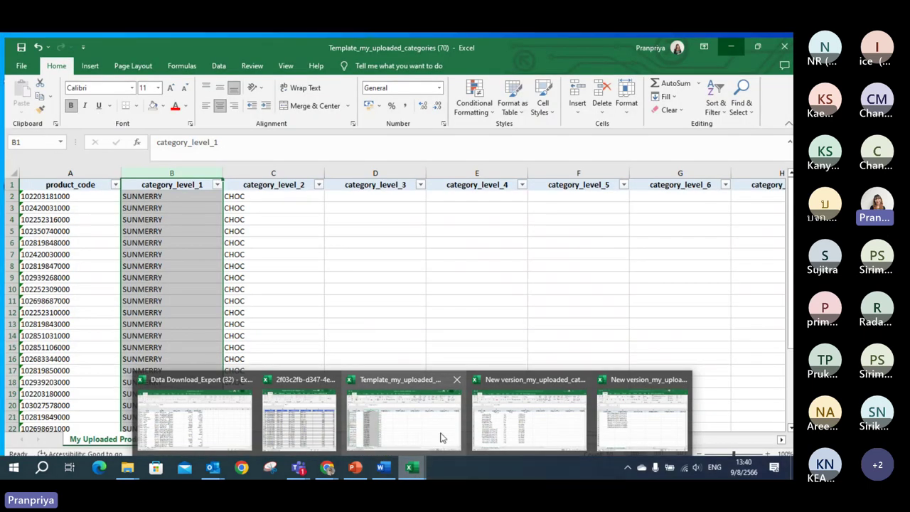
{"action": "left_click", "coordinate": [440, 434]}
{"action": "left_click", "coordinate": [305, 308]}
{"action": "scroll", "coordinate": [155, 302], "scroll_direction": "down", "scroll_amount": 4}
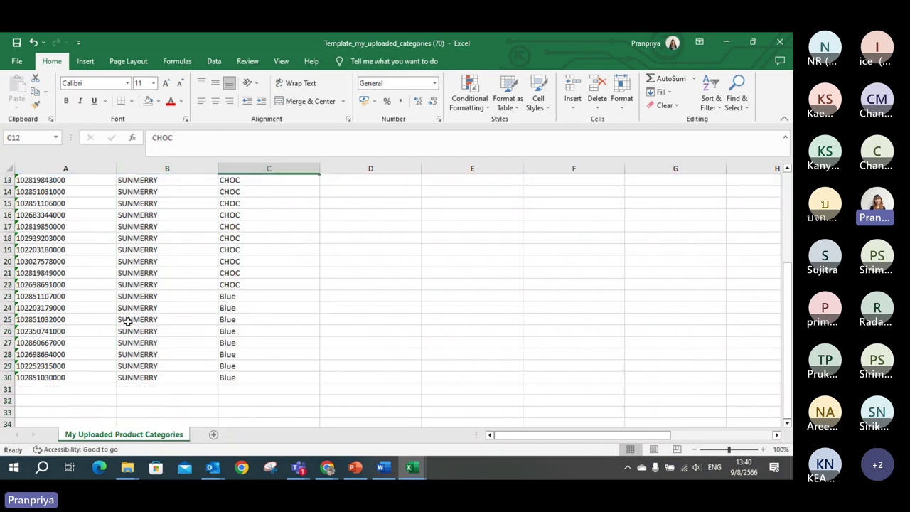
{"action": "left_click_drag", "start_coordinate": [71, 383], "coordinate": [322, 405]}
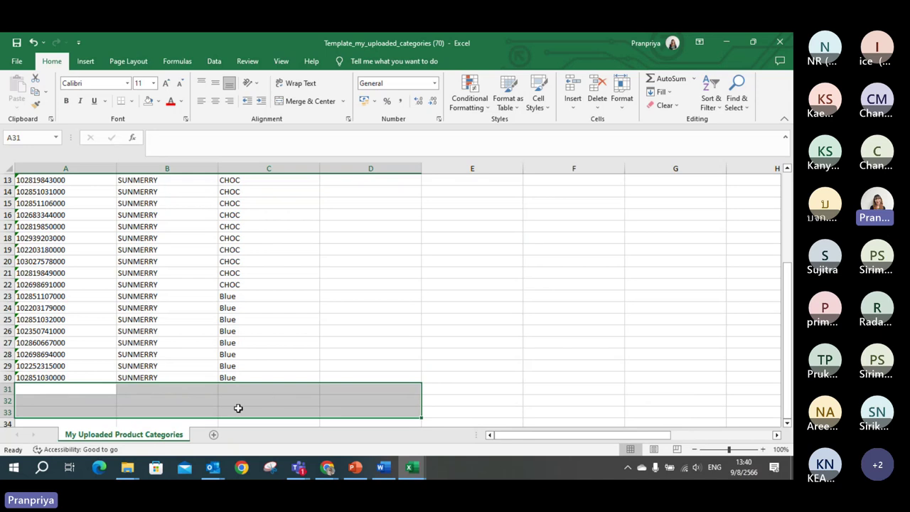
{"action": "left_click", "coordinate": [238, 408]}
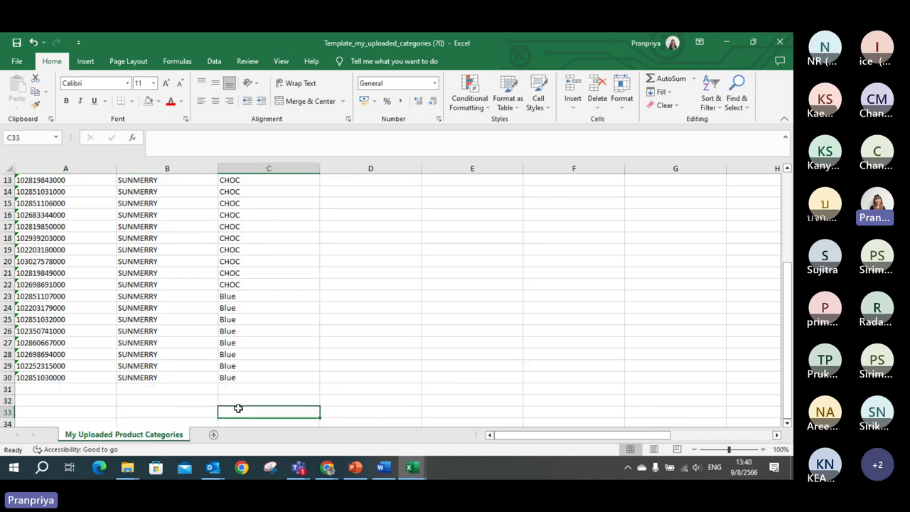
{"action": "left_click", "coordinate": [726, 43]}
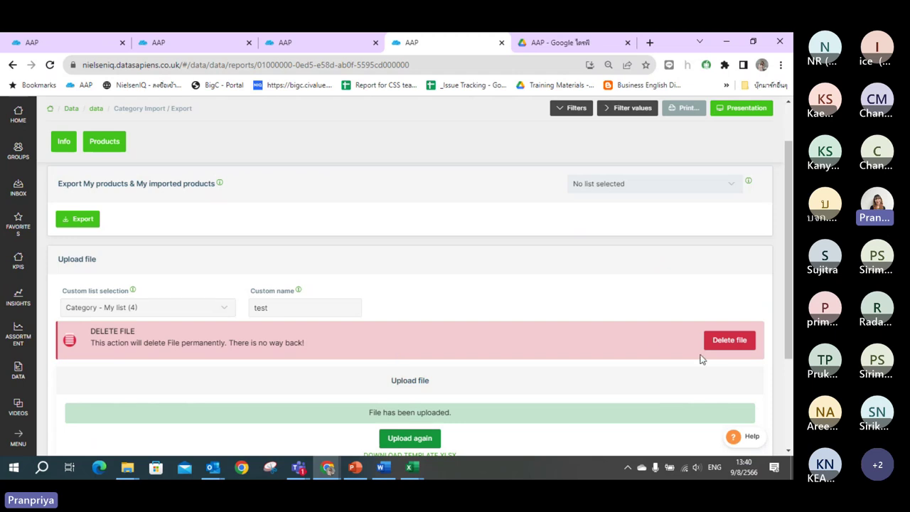
- Choose Category - training1 - My list (1) as the custom list for upload
{"action": "scroll", "coordinate": [597, 305], "scroll_direction": "down", "scroll_amount": 3}
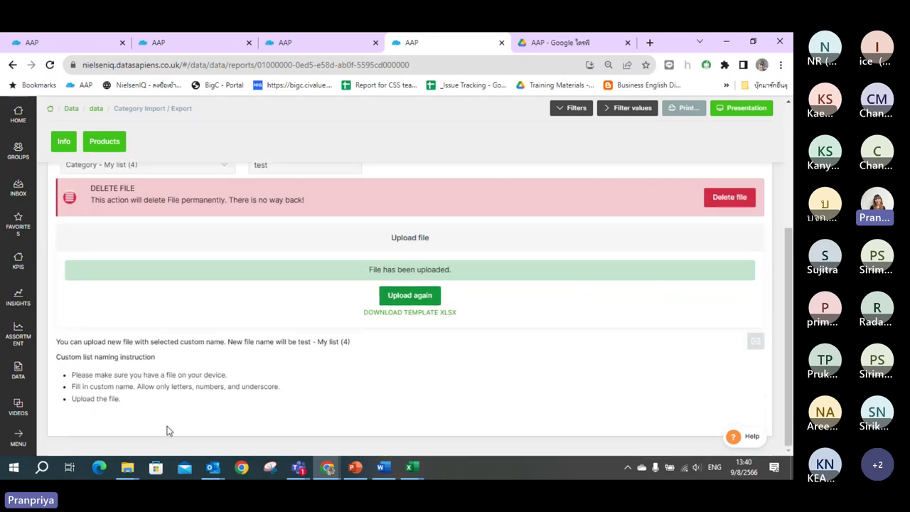
{"action": "scroll", "coordinate": [189, 356], "scroll_direction": "up", "scroll_amount": 2}
{"action": "left_click", "coordinate": [211, 281]}
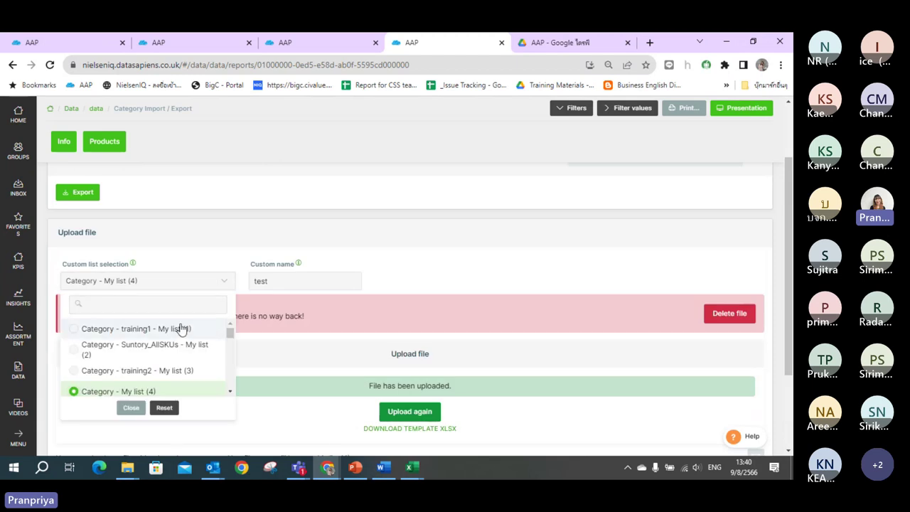
{"action": "left_click", "coordinate": [185, 329]}
{"action": "left_click", "coordinate": [216, 288]}
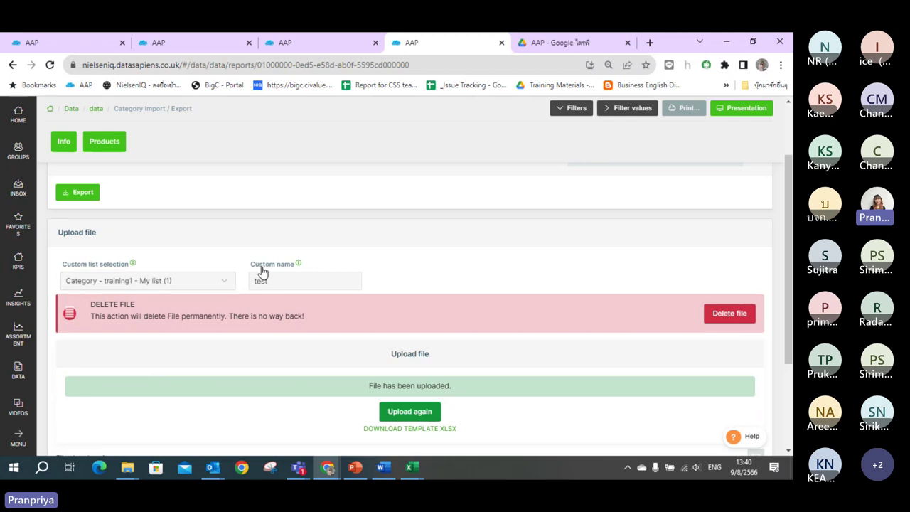
- Read through the custom list naming instructions for a list whose file already exists, highlighting the lines
{"action": "scroll", "coordinate": [263, 270], "scroll_direction": "down", "scroll_amount": 2}
{"action": "left_click_drag", "start_coordinate": [118, 344], "coordinate": [56, 342]}
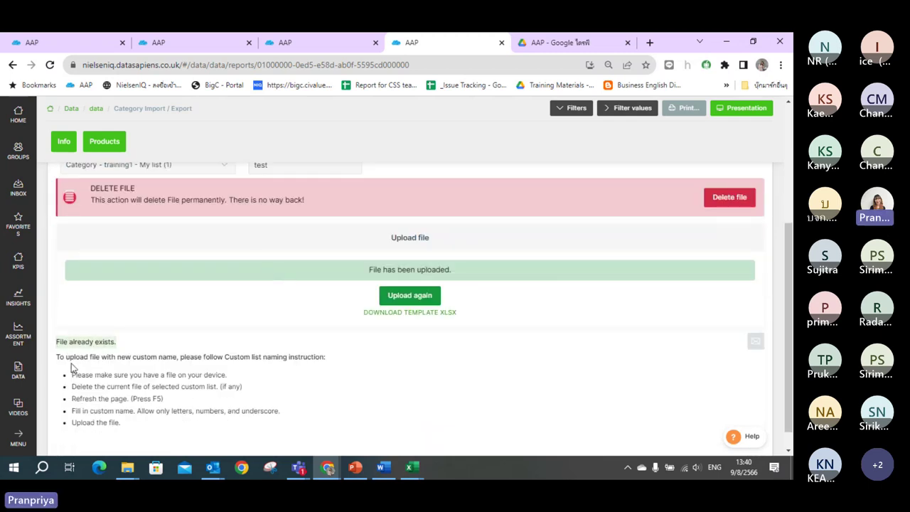
{"action": "left_click_drag", "start_coordinate": [59, 360], "coordinate": [344, 364]}
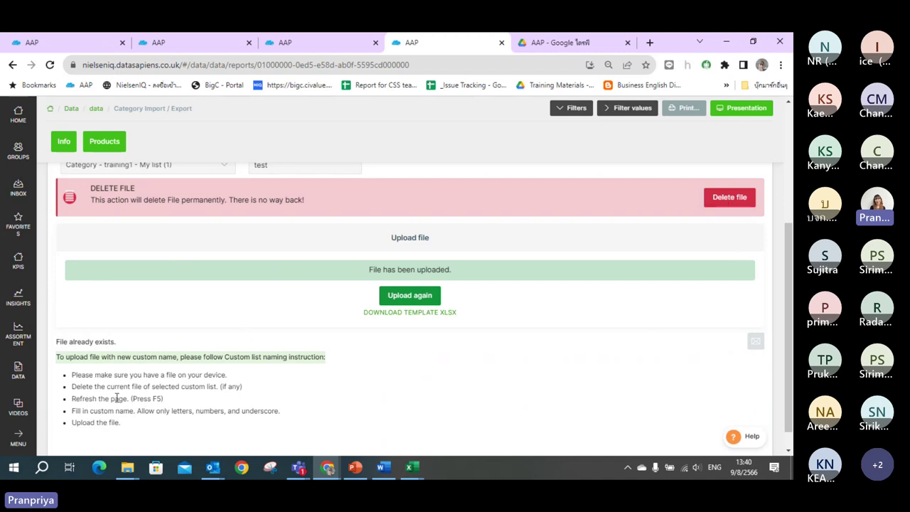
{"action": "left_click_drag", "start_coordinate": [73, 387], "coordinate": [269, 389]}
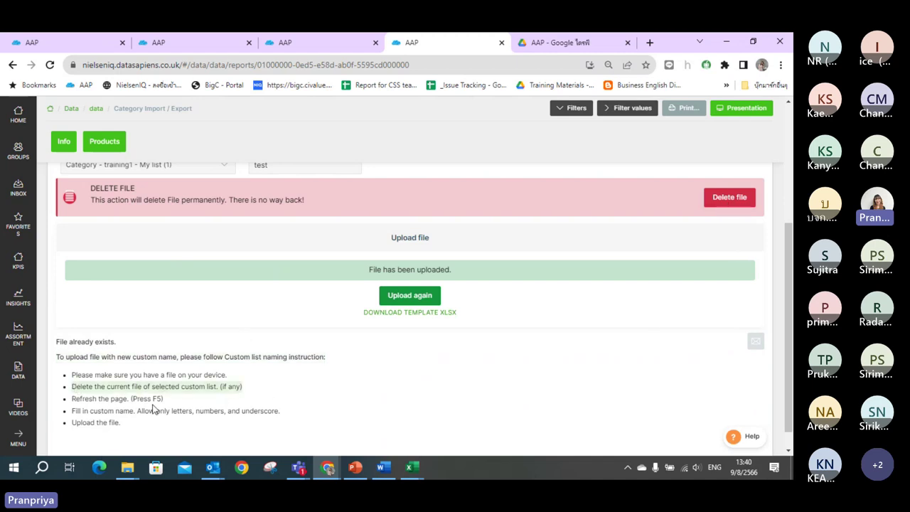
{"action": "left_click_drag", "start_coordinate": [178, 398], "coordinate": [65, 402]}
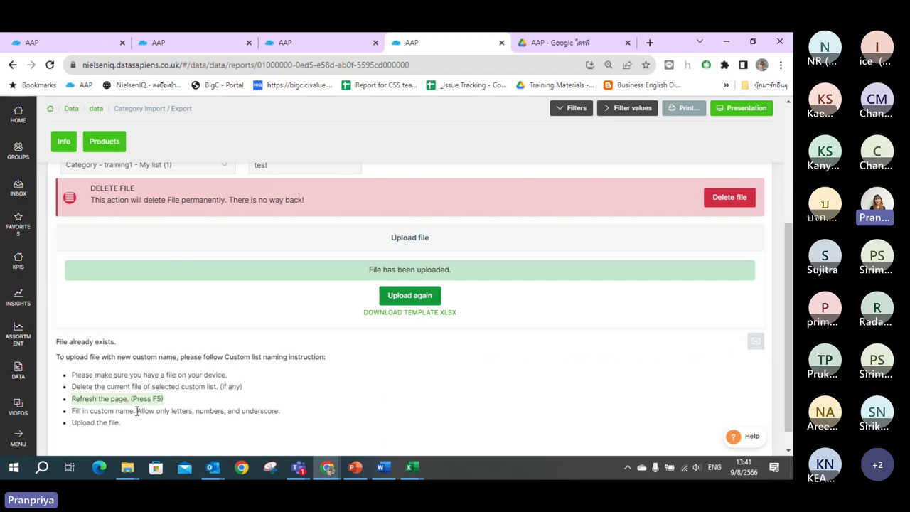
{"action": "left_click", "coordinate": [174, 441]}
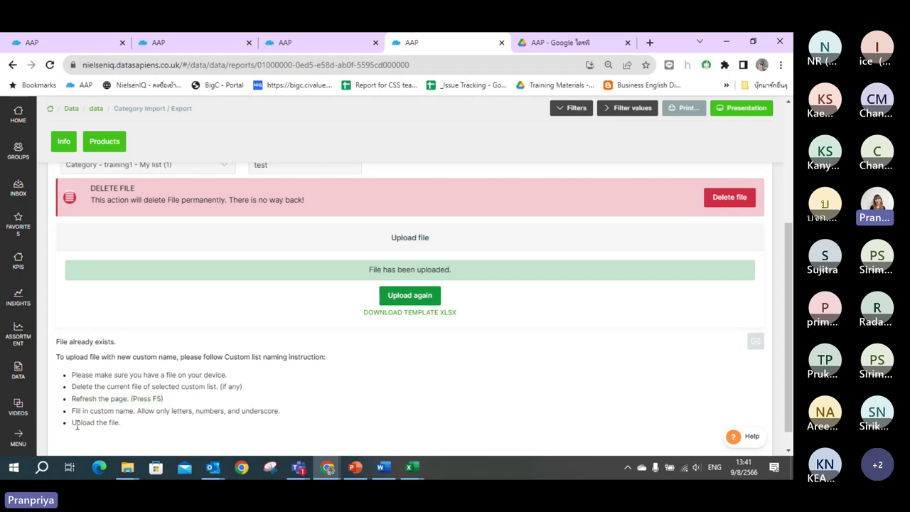
{"action": "left_click_drag", "start_coordinate": [76, 425], "coordinate": [147, 431]}
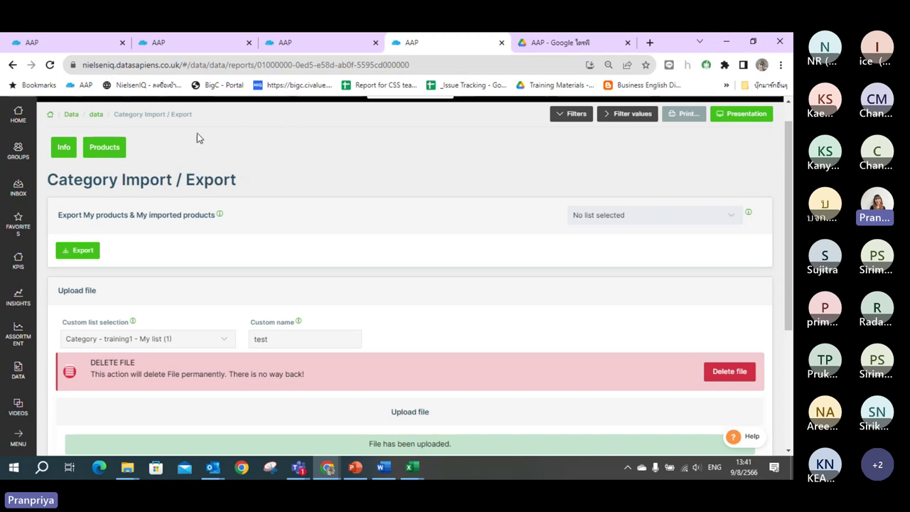
- Look over the Data Download report with its product custom list filter and return to the Category Import / Export page
{"action": "left_click", "coordinate": [56, 44]}
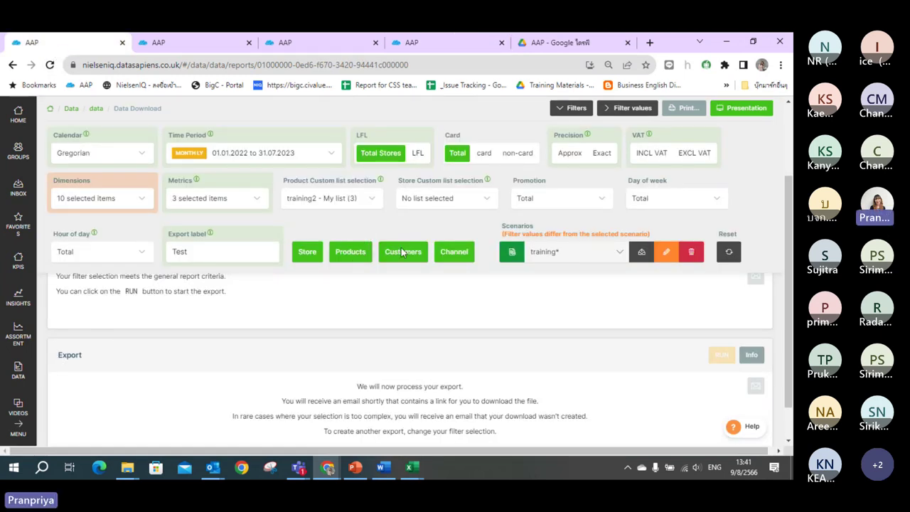
{"action": "left_click_drag", "start_coordinate": [789, 267], "coordinate": [787, 216]}
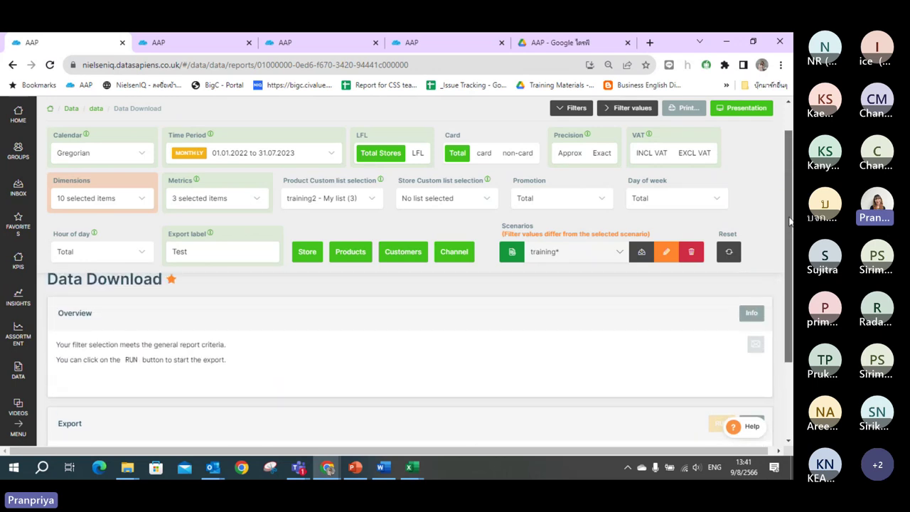
{"action": "left_click", "coordinate": [469, 50]}
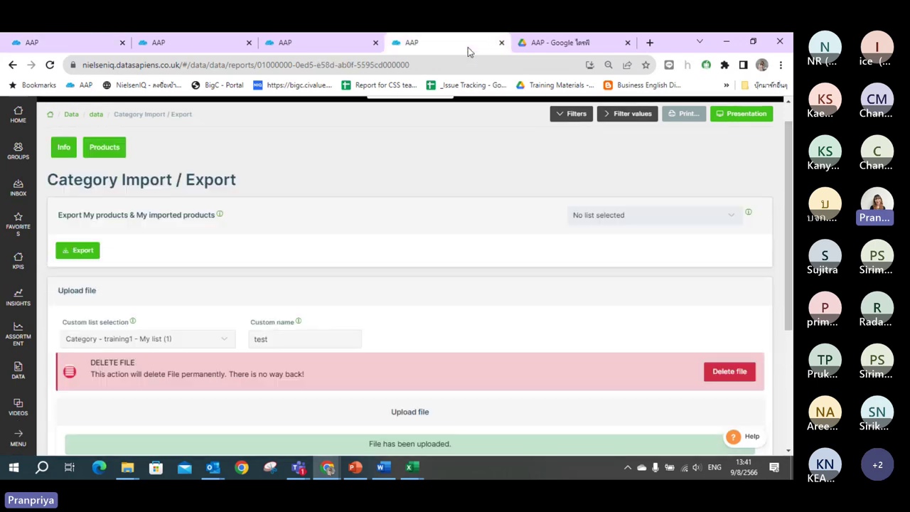
- Look through the custom lists available for upload, including the Category - Shared by BigC Retailer entries, and leave the selection as is
{"action": "left_click", "coordinate": [221, 341]}
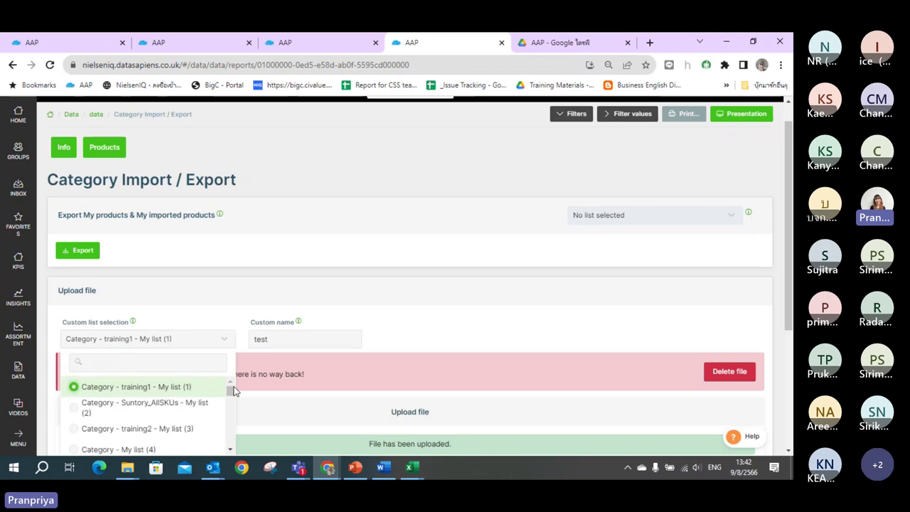
{"action": "left_click_drag", "start_coordinate": [230, 398], "coordinate": [230, 410]}
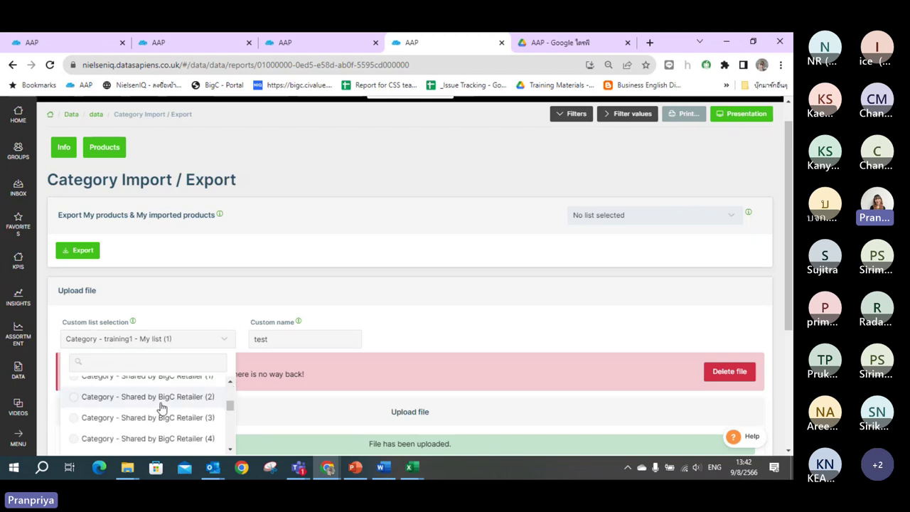
{"action": "scroll", "coordinate": [229, 388], "scroll_direction": "up", "scroll_amount": 1}
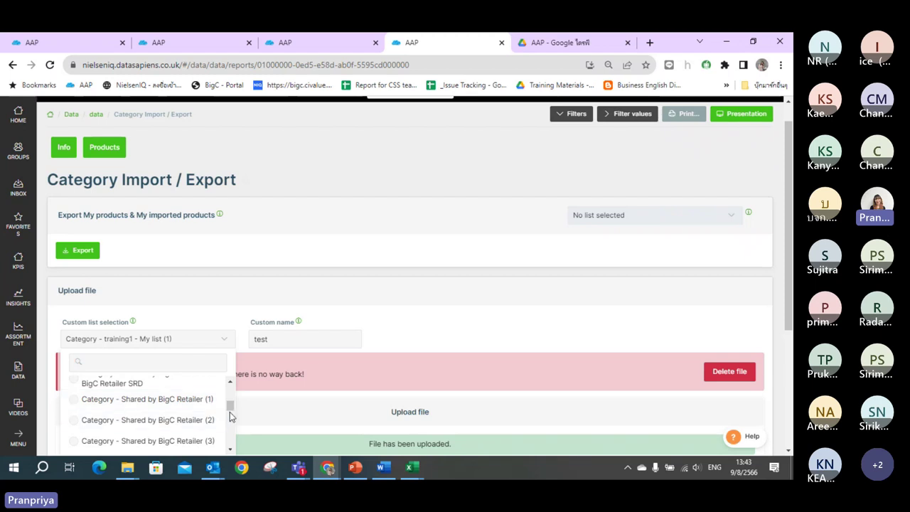
{"action": "left_click", "coordinate": [226, 347]}
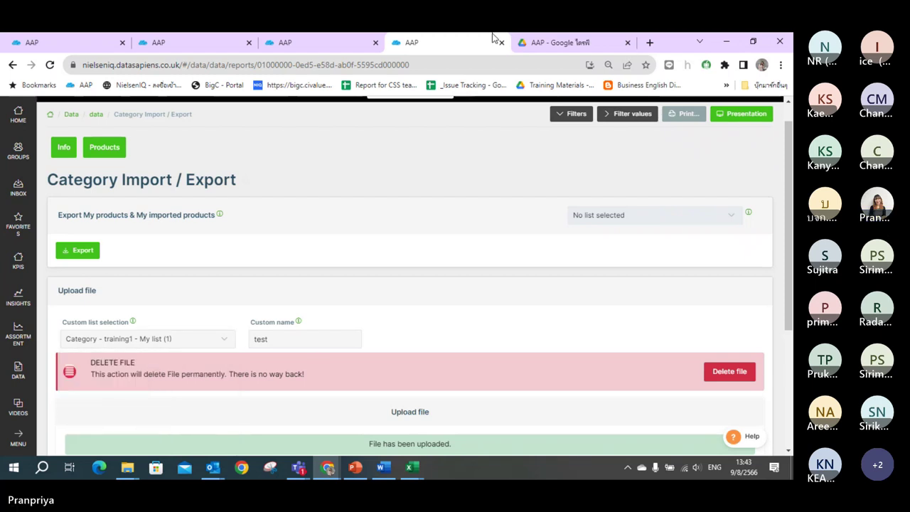
- Return to the Data Download report and look through its available and selected metrics
{"action": "left_click", "coordinate": [291, 44]}
{"action": "left_click", "coordinate": [85, 37]}
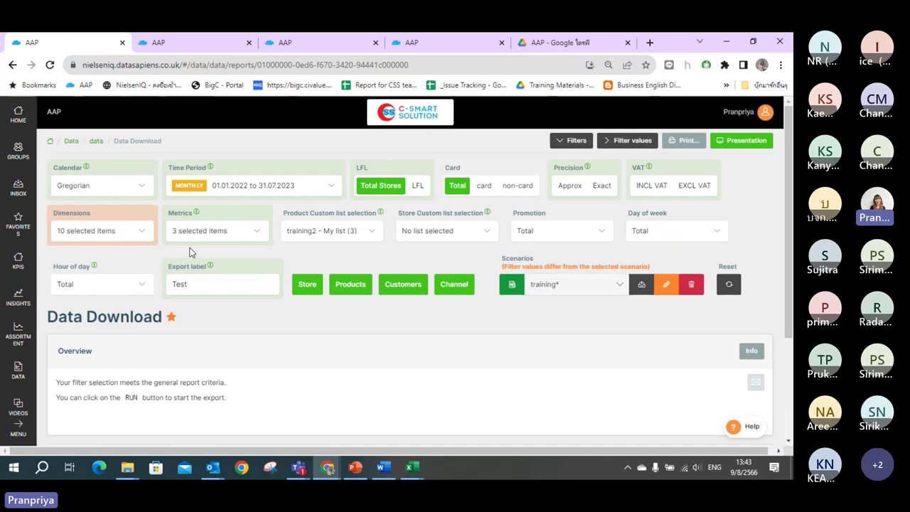
{"action": "left_click", "coordinate": [211, 234]}
{"action": "left_click", "coordinate": [211, 236]}
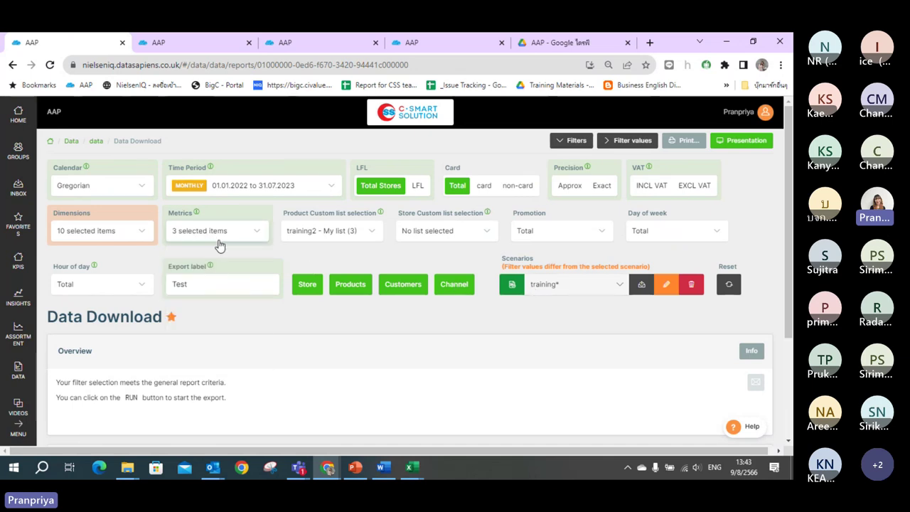
{"action": "left_click", "coordinate": [226, 232]}
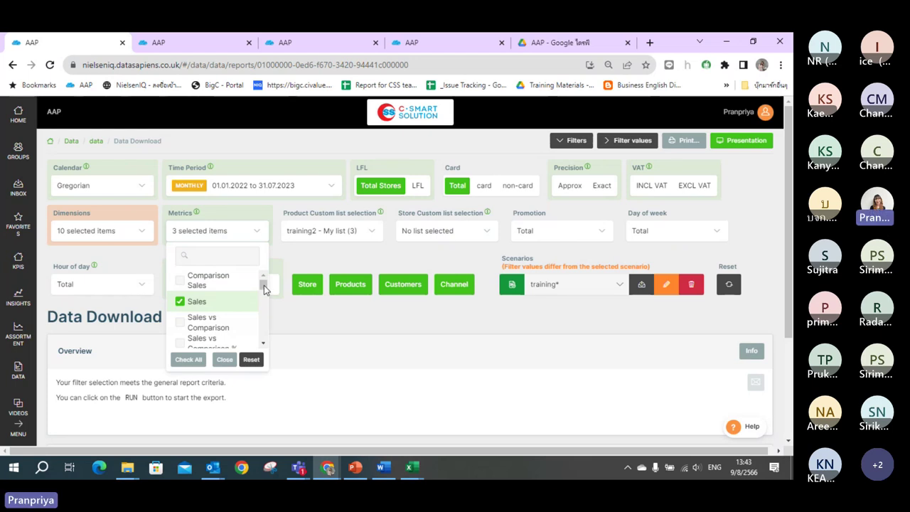
{"action": "scroll", "coordinate": [262, 288], "scroll_direction": "down", "scroll_amount": 5}
{"action": "scroll", "coordinate": [261, 288], "scroll_direction": "up", "scroll_amount": 2}
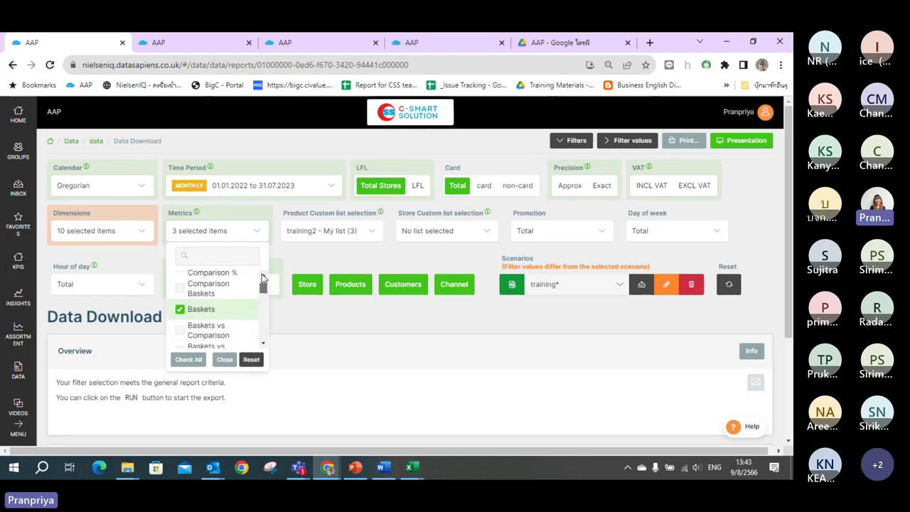
{"action": "left_click", "coordinate": [246, 231]}
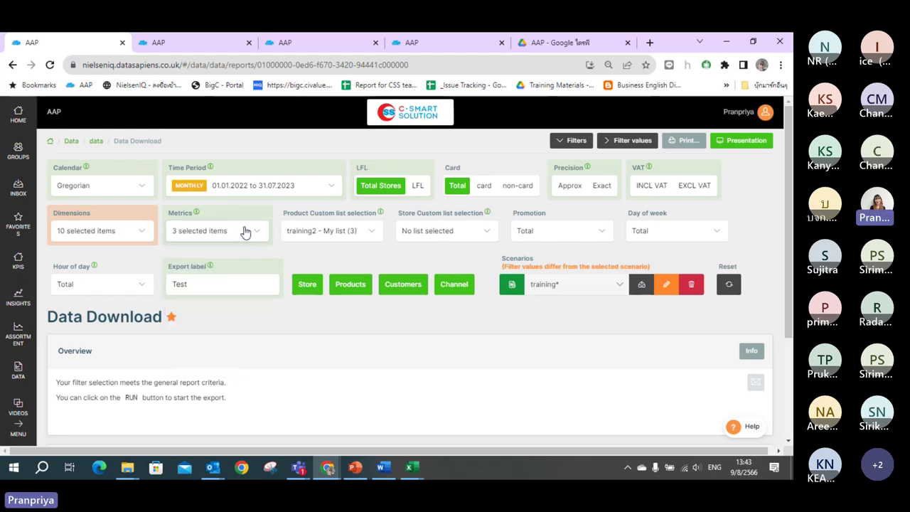
- Choose training1 - My list (1) as the product custom list for the Data Download report
{"action": "left_click", "coordinate": [327, 233]}
{"action": "left_click_drag", "start_coordinate": [375, 298], "coordinate": [377, 285]}
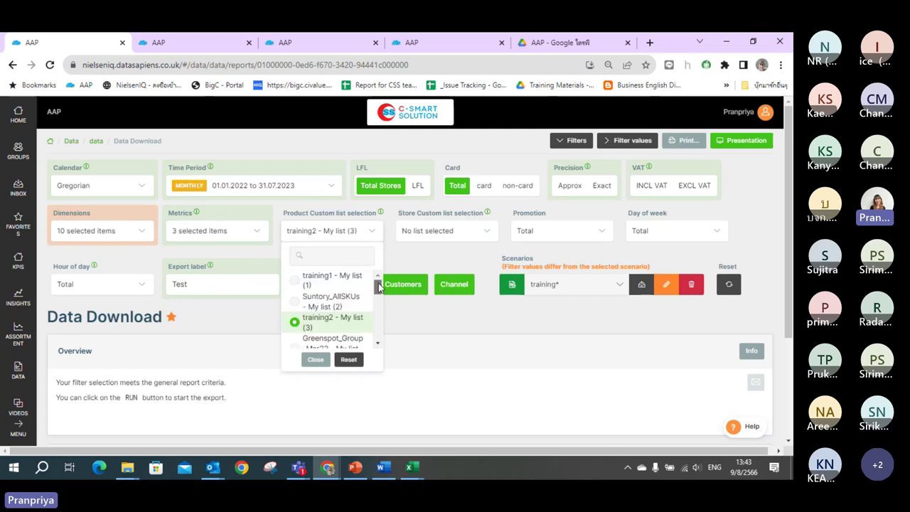
{"action": "left_click", "coordinate": [354, 281]}
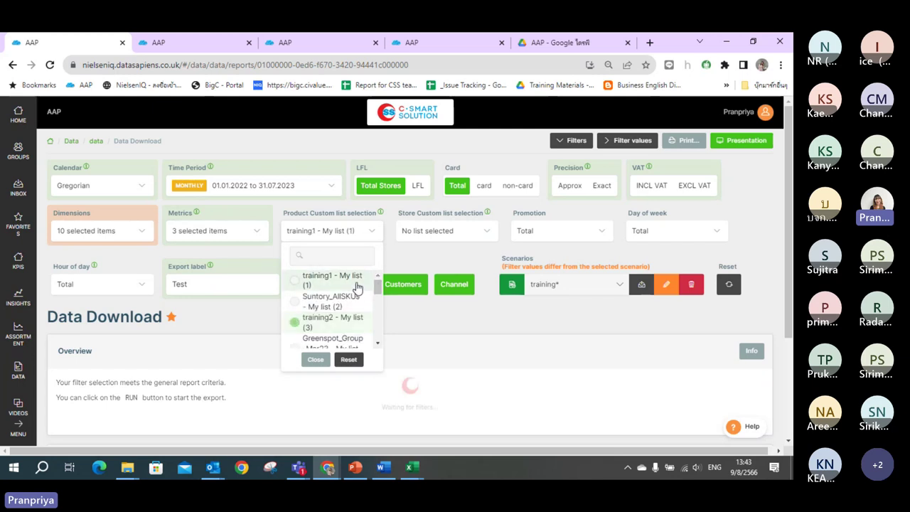
{"action": "left_click", "coordinate": [357, 235]}
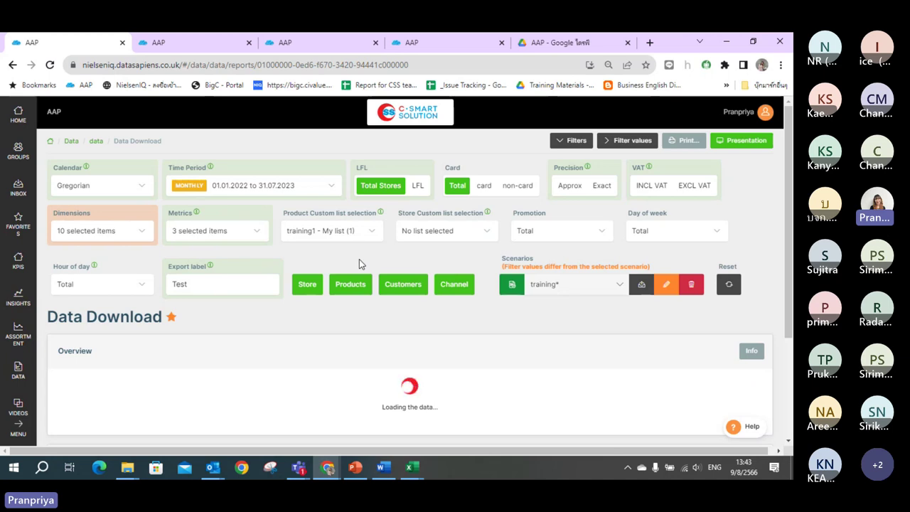
- Examine the product filters of the Data Download report, checking the values offered for Group1, Group2 and Group3
{"action": "left_click", "coordinate": [360, 284]}
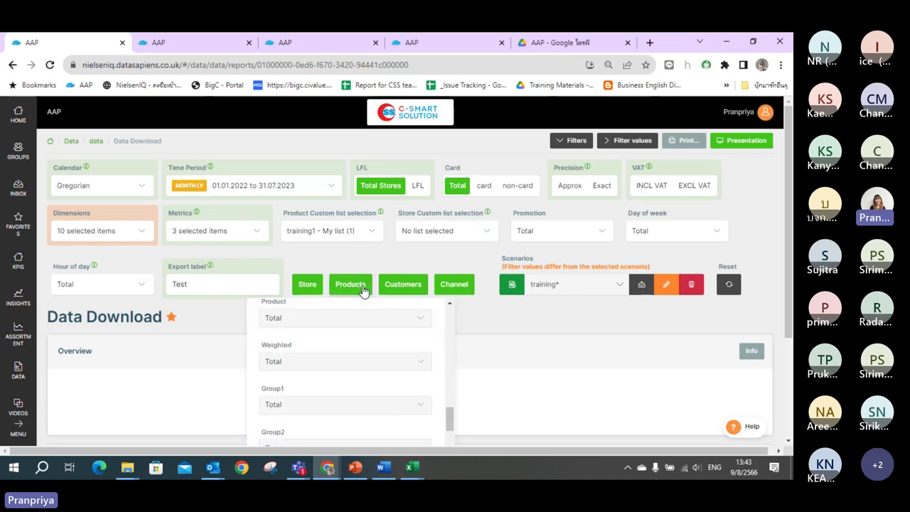
{"action": "scroll", "coordinate": [369, 309], "scroll_direction": "down", "scroll_amount": 2}
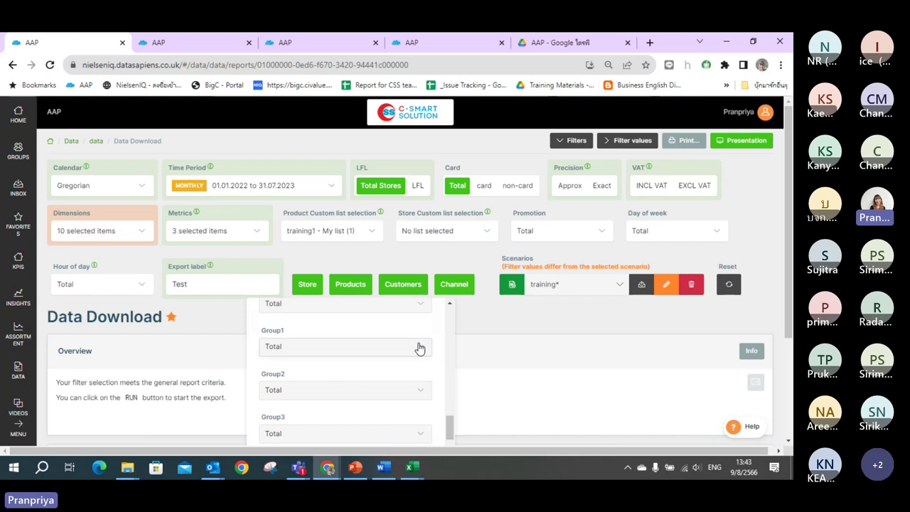
{"action": "scroll", "coordinate": [452, 416], "scroll_direction": "down", "scroll_amount": 1}
{"action": "left_click", "coordinate": [427, 317]}
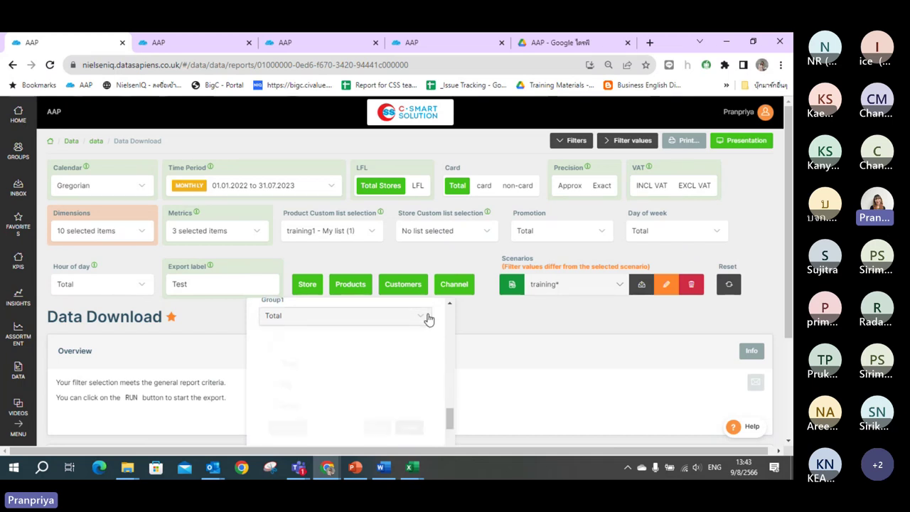
{"action": "left_click", "coordinate": [427, 317]}
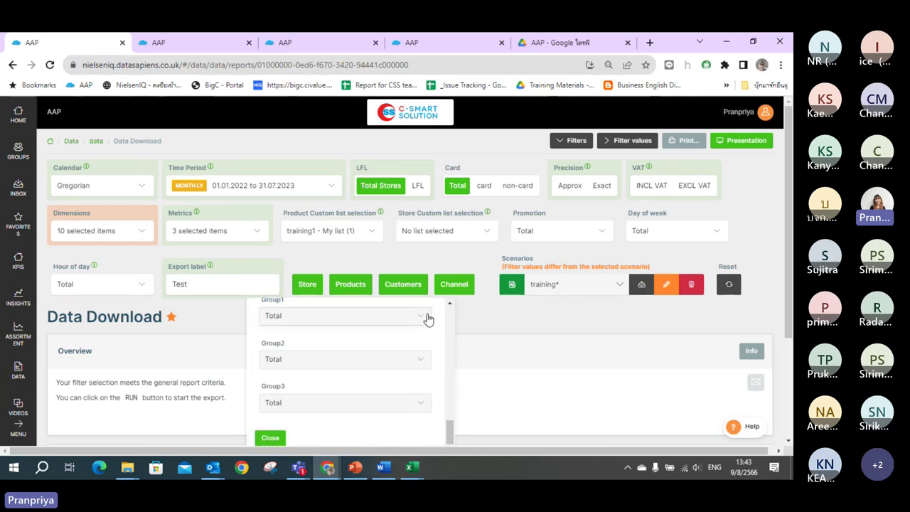
{"action": "left_click", "coordinate": [412, 360]}
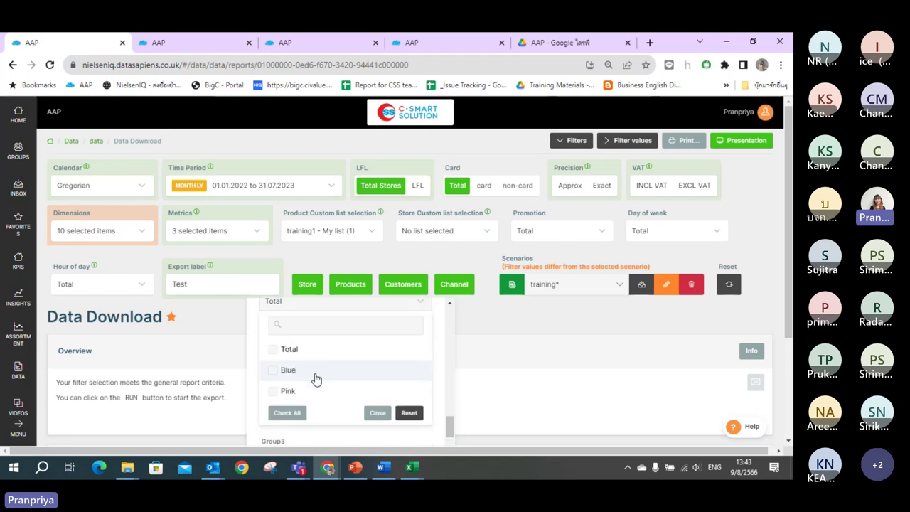
{"action": "left_click", "coordinate": [377, 412]}
{"action": "left_click", "coordinate": [381, 404]}
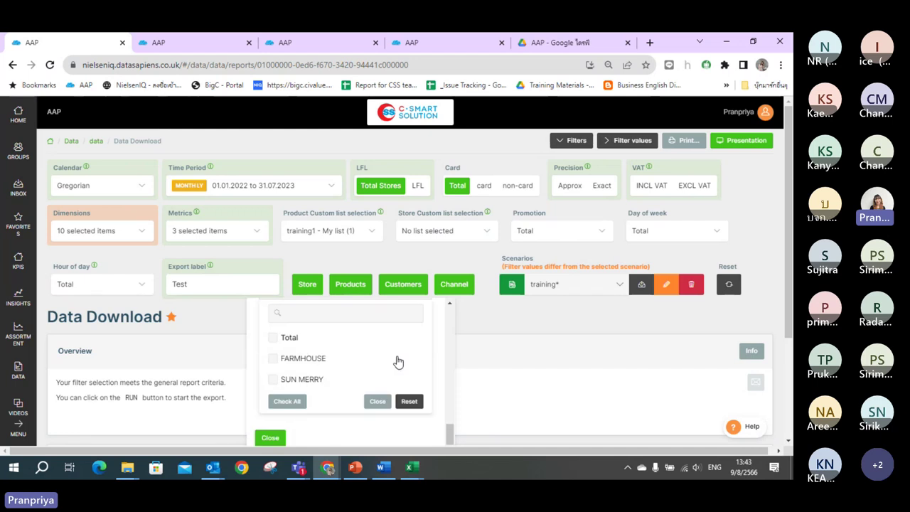
{"action": "left_click", "coordinate": [378, 401]}
{"action": "left_click", "coordinate": [360, 284]}
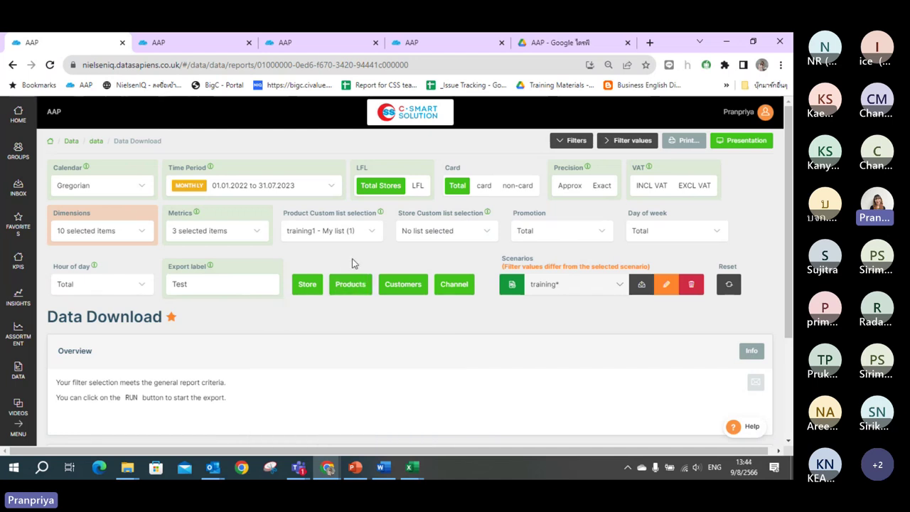
{"action": "left_click", "coordinate": [349, 287]}
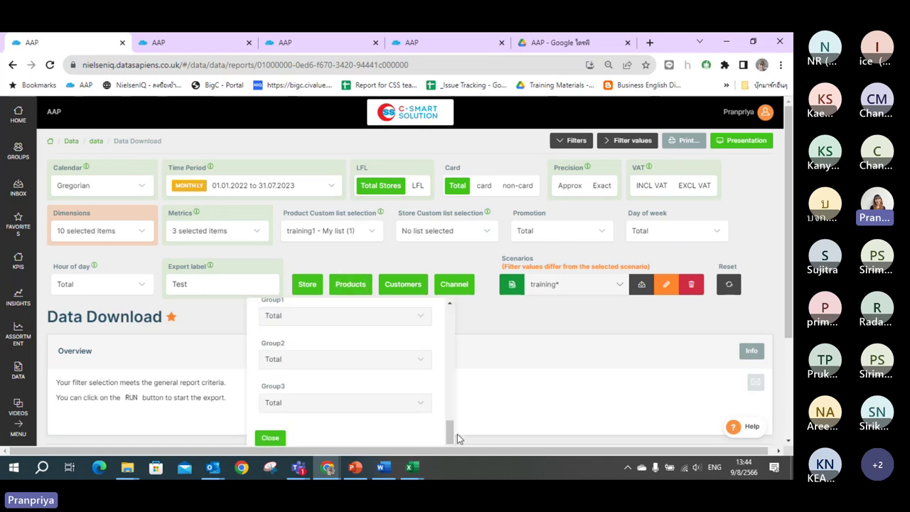
{"action": "left_click_drag", "start_coordinate": [452, 435], "coordinate": [449, 411]}
{"action": "left_click", "coordinate": [349, 284]}
- Add Group 2 and Group 3 to the Data Download report's dimensions and try to run the export
{"action": "left_click", "coordinate": [116, 229]}
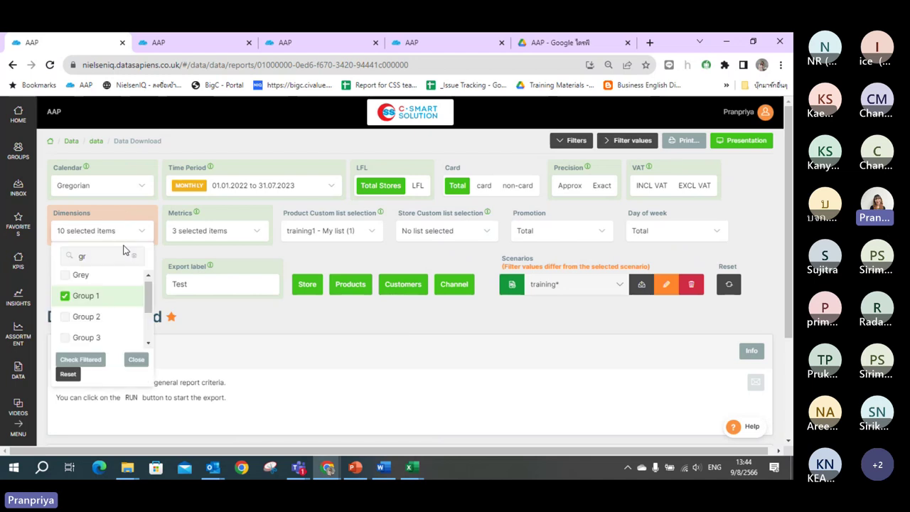
{"action": "scroll", "coordinate": [148, 297], "scroll_direction": "down", "scroll_amount": 1}
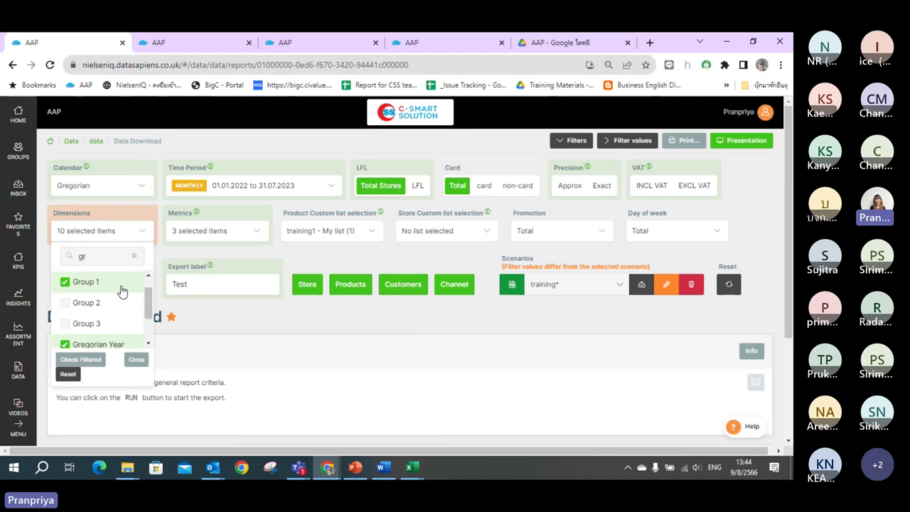
{"action": "left_click", "coordinate": [313, 241]}
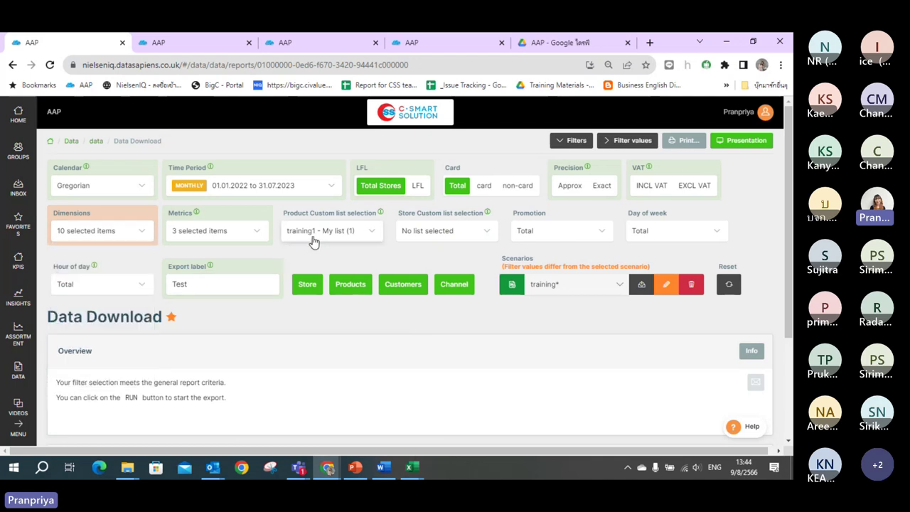
{"action": "left_click", "coordinate": [119, 233]}
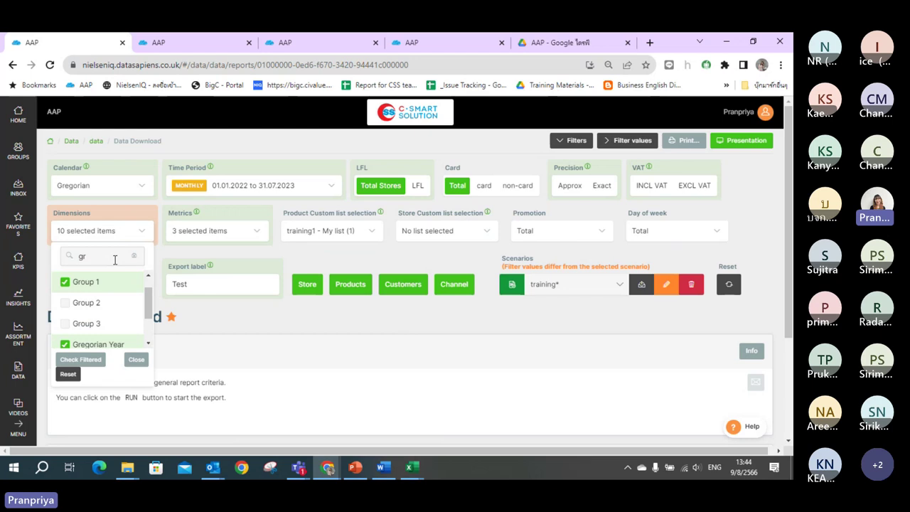
{"action": "left_click", "coordinate": [112, 305]}
{"action": "left_click", "coordinate": [106, 323]}
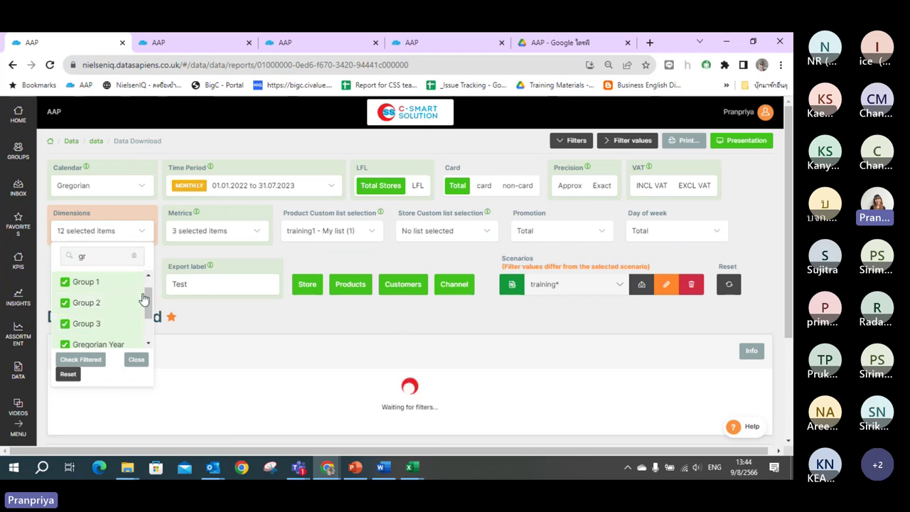
{"action": "left_click", "coordinate": [143, 233]}
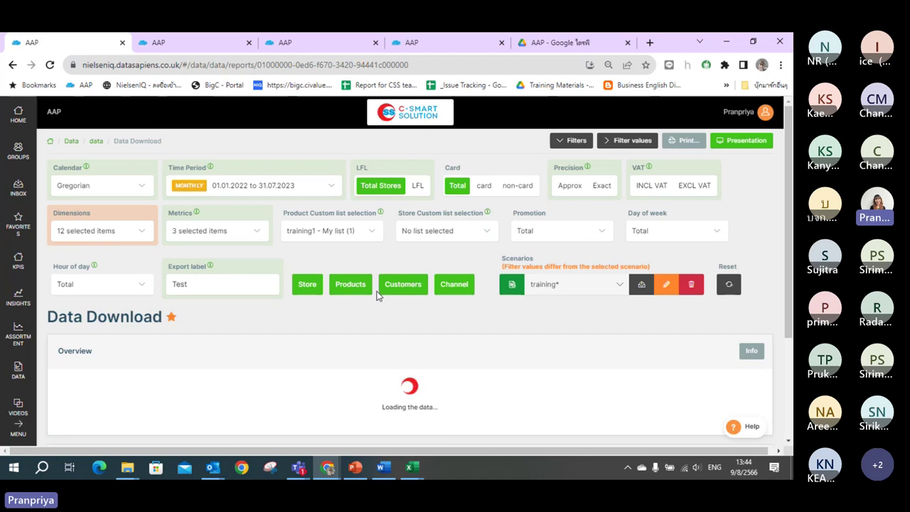
{"action": "scroll", "coordinate": [752, 383], "scroll_direction": "down", "scroll_amount": 2}
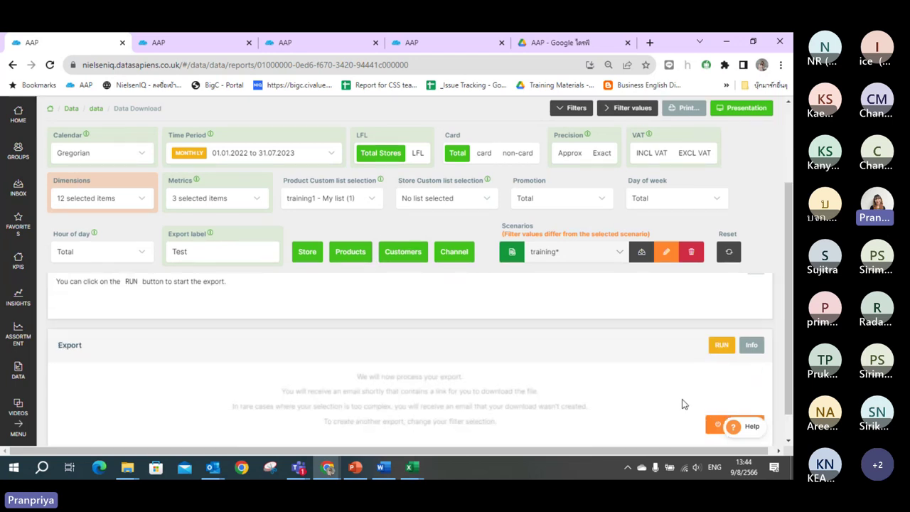
{"action": "left_click", "coordinate": [719, 346]}
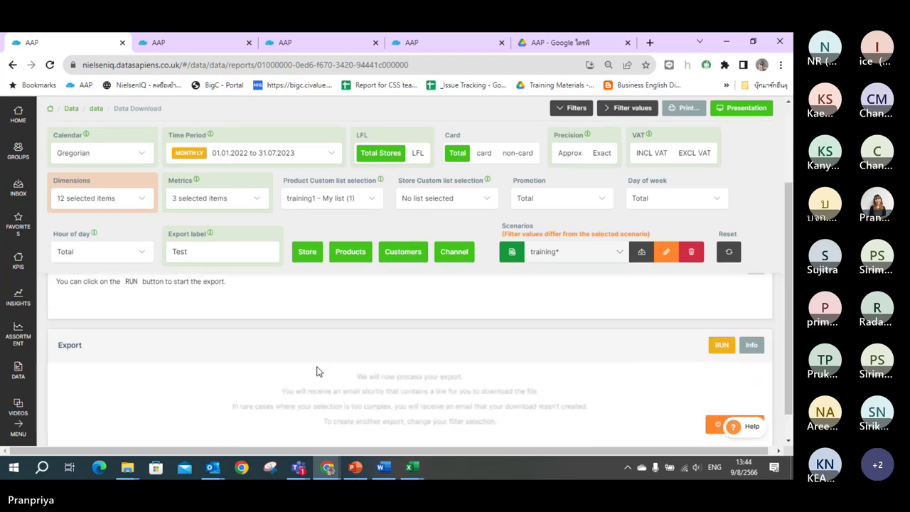
- Open the exported workbook 75cd5e7a-cdc0-4e4d-940b-58d954a81916_Test_1 from the CIP folder, maximized, and select its Group 1 to Group 3 columns
{"action": "mouse_move", "coordinate": [135, 466]}
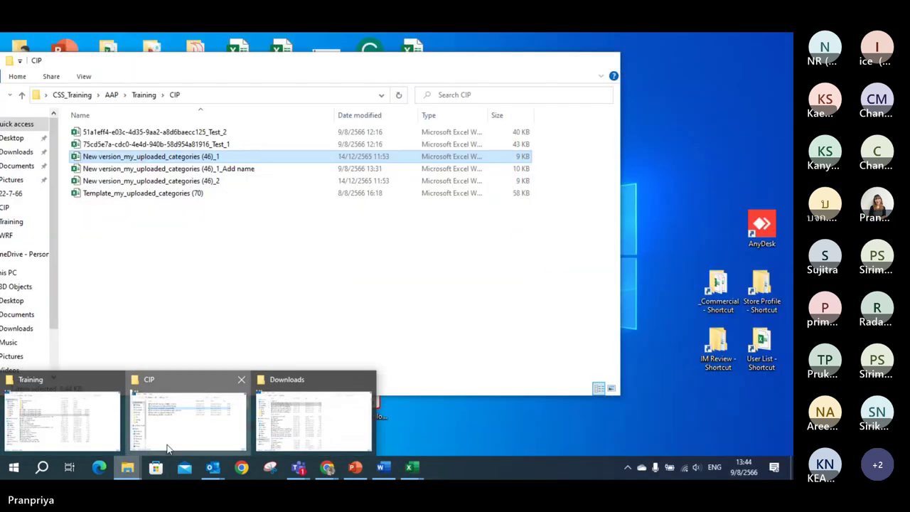
{"action": "left_click", "coordinate": [168, 447]}
{"action": "left_click", "coordinate": [187, 144]}
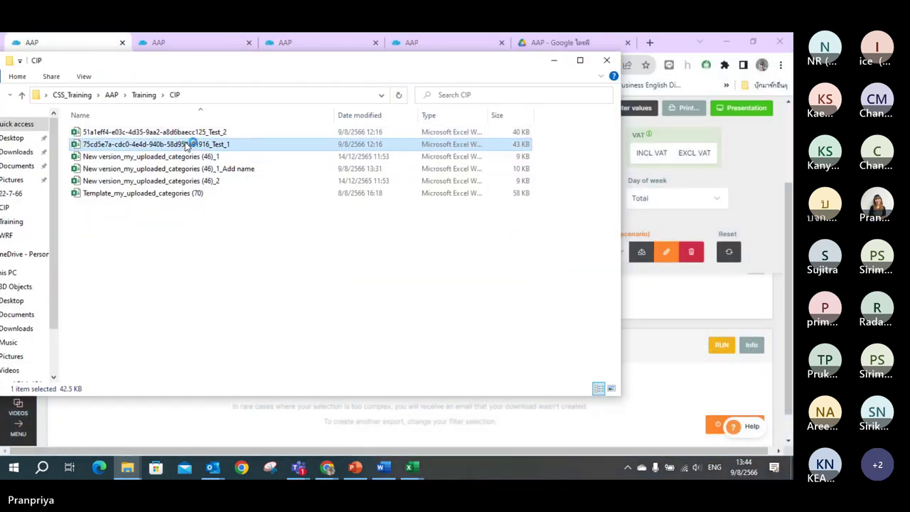
{"action": "double_click", "coordinate": [187, 144]}
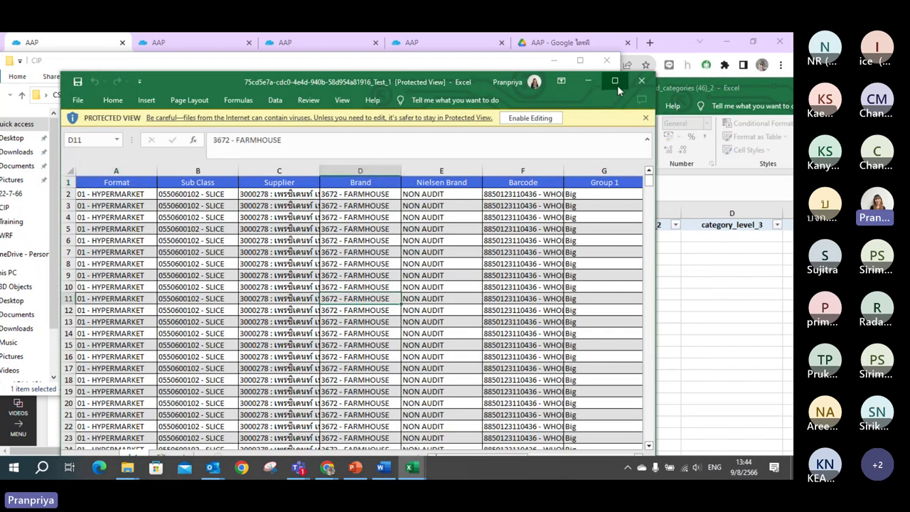
{"action": "left_click", "coordinate": [615, 81]}
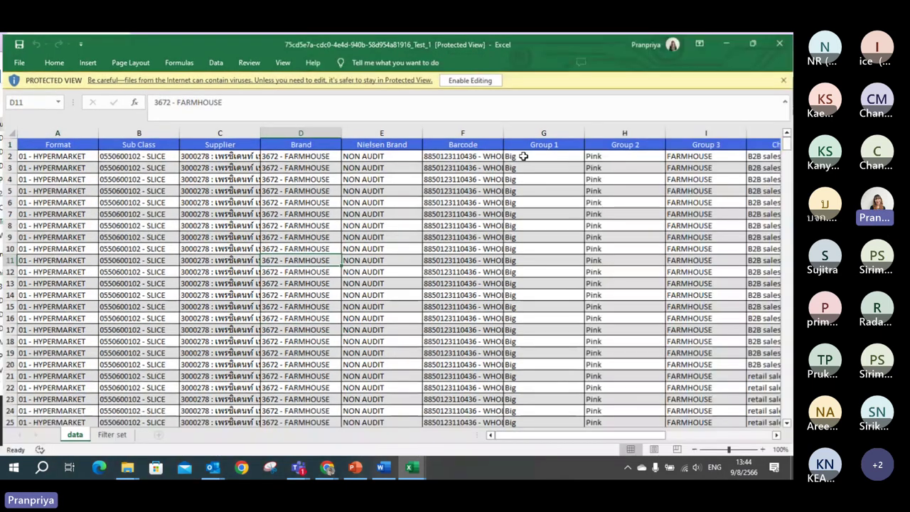
{"action": "left_click", "coordinate": [462, 259]}
{"action": "left_click_drag", "start_coordinate": [543, 131], "coordinate": [691, 131]}
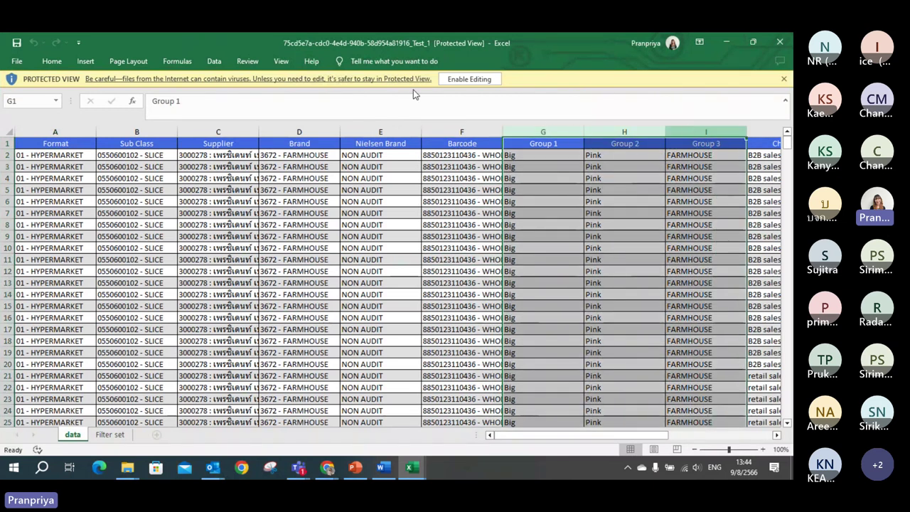
- Enable editing for the exported workbook and fill the Group 1 to Group 3 columns with light gold
{"action": "left_click", "coordinate": [469, 78]}
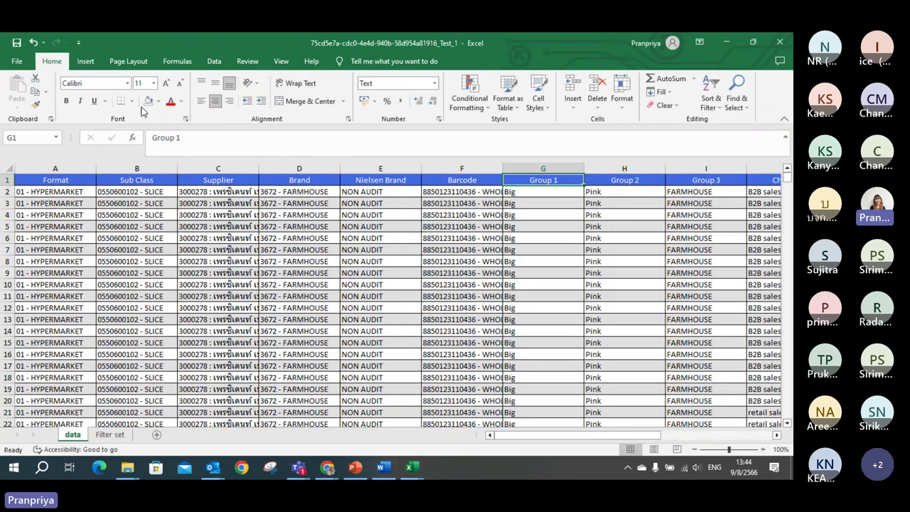
{"action": "left_click", "coordinate": [158, 101]}
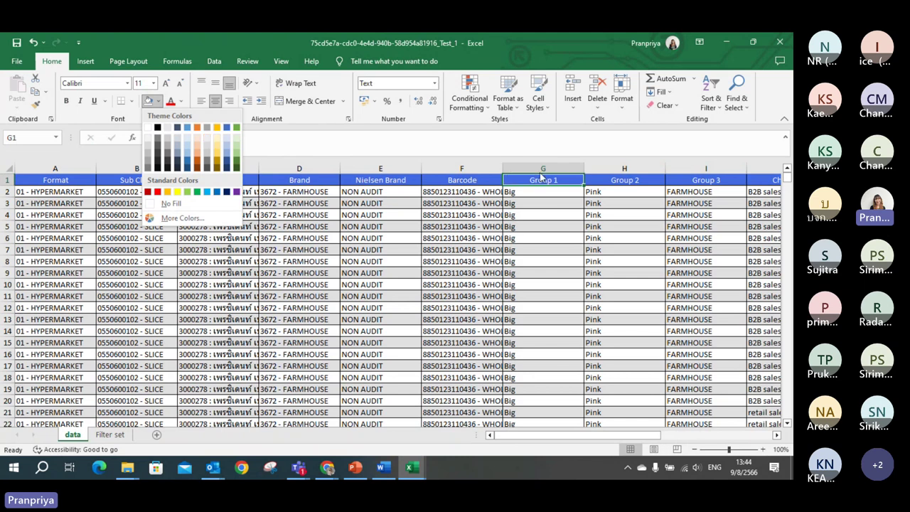
{"action": "key", "text": "Escape"}
{"action": "key", "text": "ctrl+space"}
{"action": "key", "text": "shift+Right"}
{"action": "key", "text": "shift+Right"}
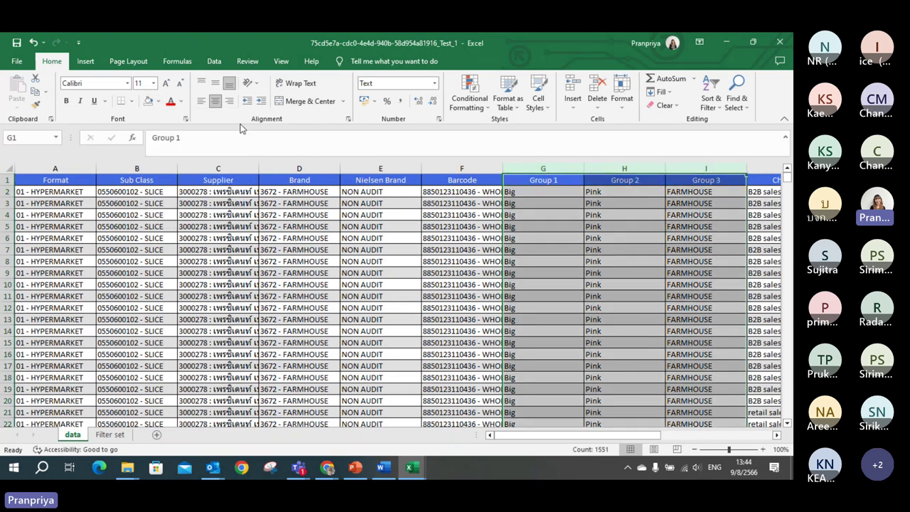
{"action": "left_click", "coordinate": [157, 101]}
{"action": "left_click", "coordinate": [223, 149]}
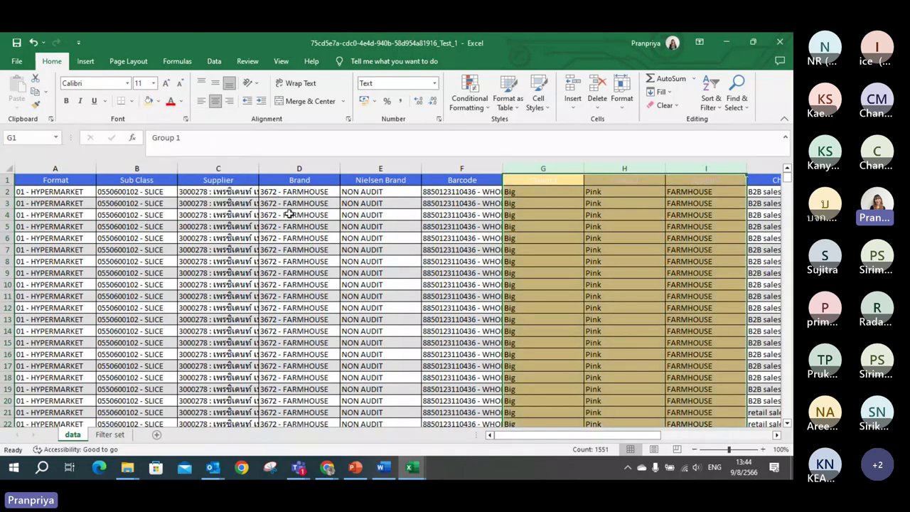
- Set the font colour of the Group 1 to Group 3 columns to black
{"action": "left_click", "coordinate": [304, 168]}
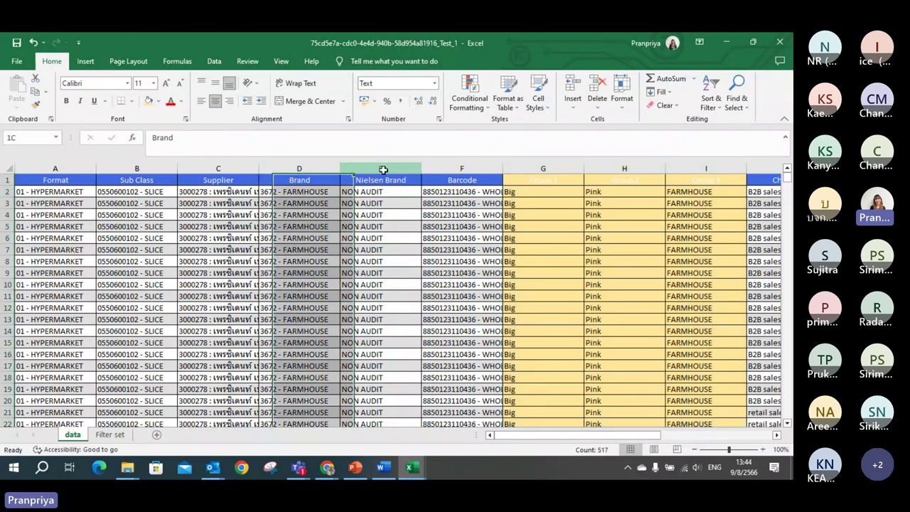
{"action": "left_click_drag", "start_coordinate": [382, 171], "coordinate": [294, 166]}
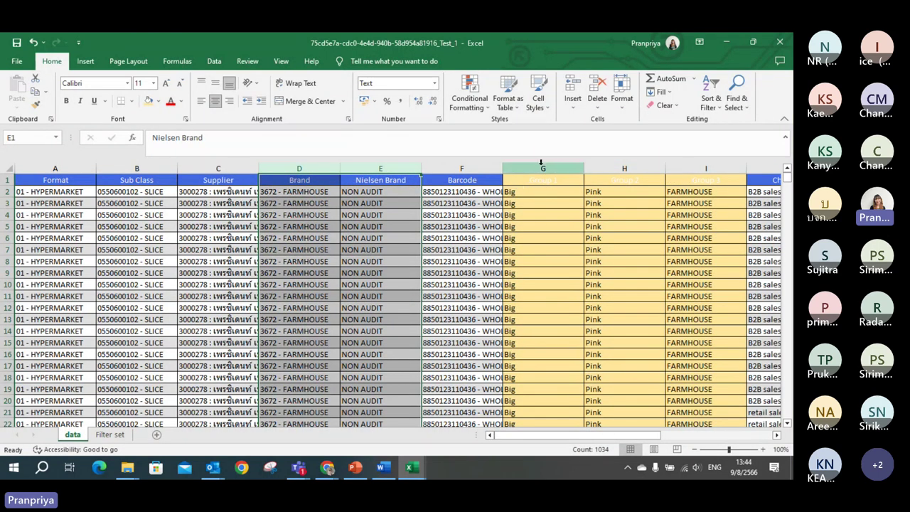
{"action": "left_click_drag", "start_coordinate": [541, 165], "coordinate": [682, 162]}
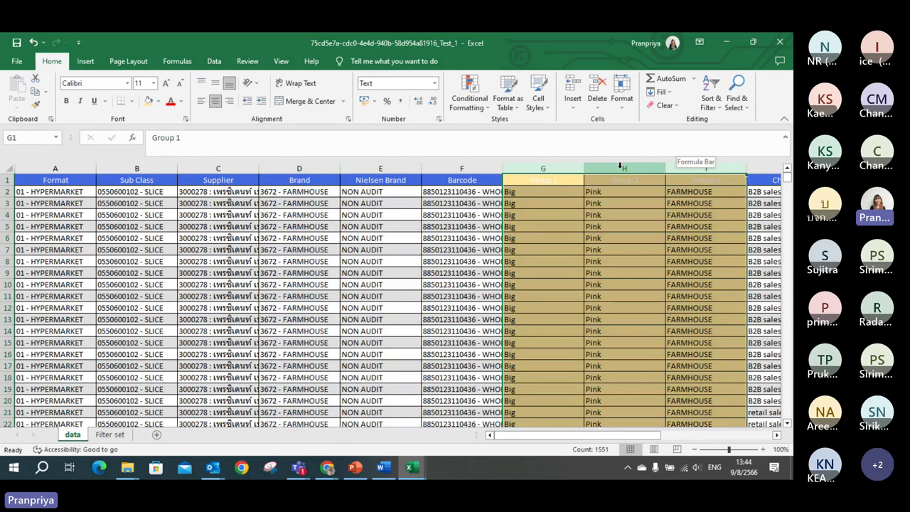
{"action": "left_click", "coordinate": [181, 101]}
{"action": "left_click", "coordinate": [182, 140]}
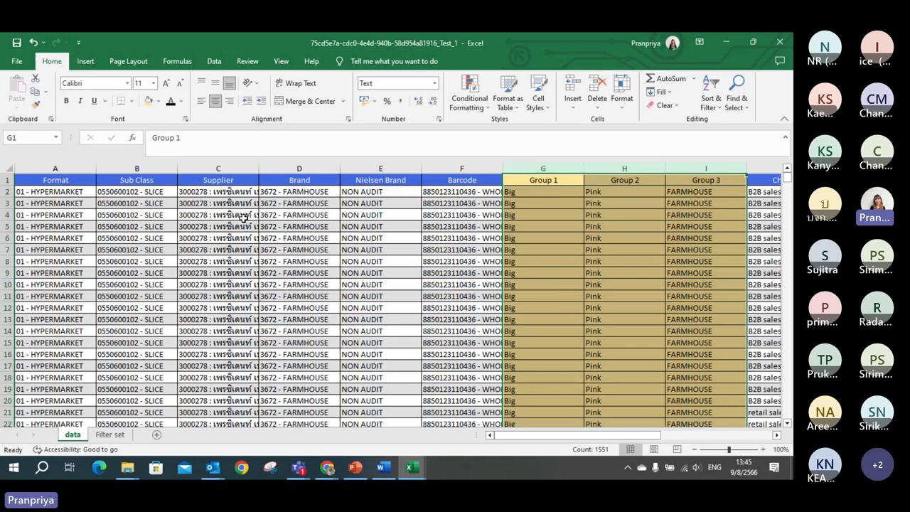
- Compare the Brand column with the Group 1 to Group 3 columns by selecting them in turn
{"action": "left_click", "coordinate": [286, 167]}
{"action": "left_click", "coordinate": [701, 167]}
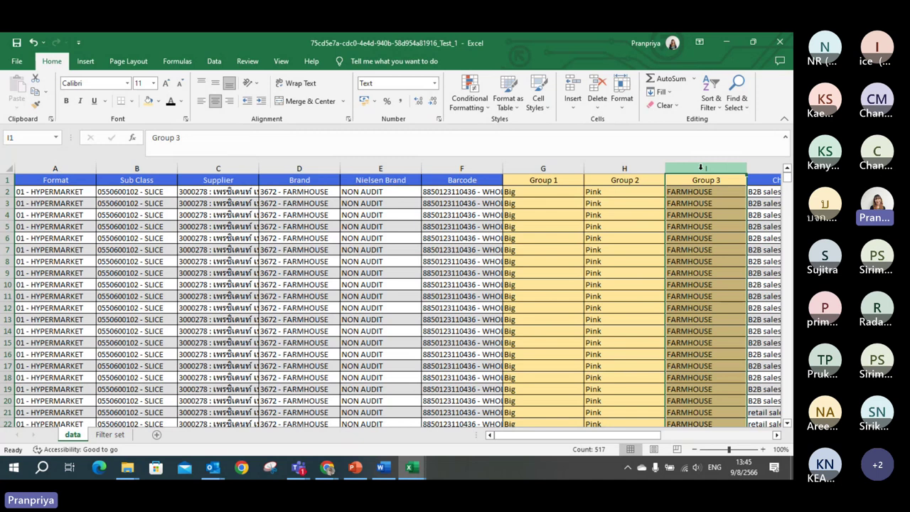
{"action": "left_click", "coordinate": [557, 167], "text": "shift"}
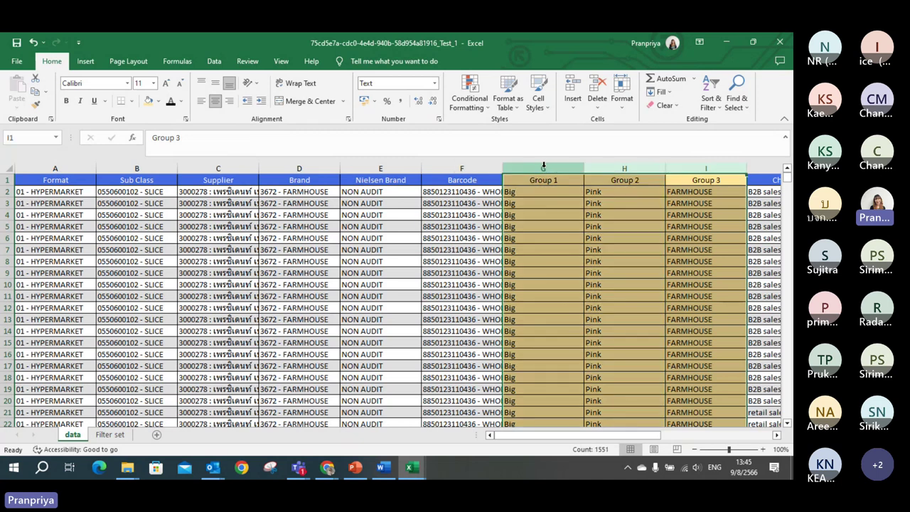
{"action": "left_click", "coordinate": [543, 166]}
{"action": "left_click", "coordinate": [701, 167], "text": "shift"}
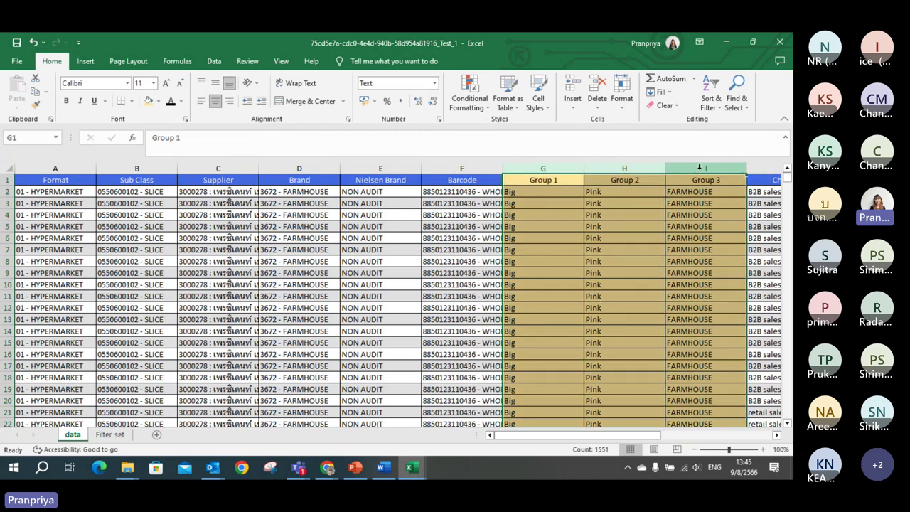
- Switch to the AAP Data Download report in Chrome and search its dimensions for "bra", "su" and "bar"
{"action": "left_click", "coordinate": [321, 469]}
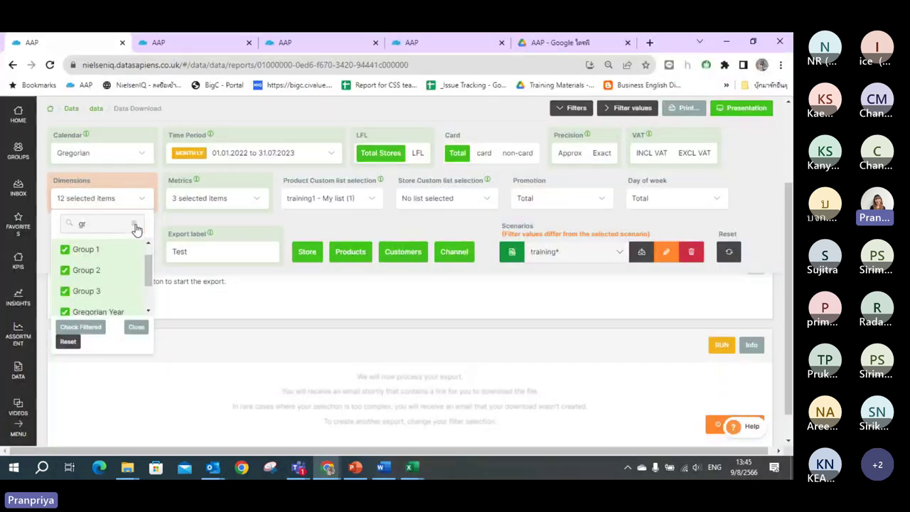
{"action": "left_click", "coordinate": [110, 225]}
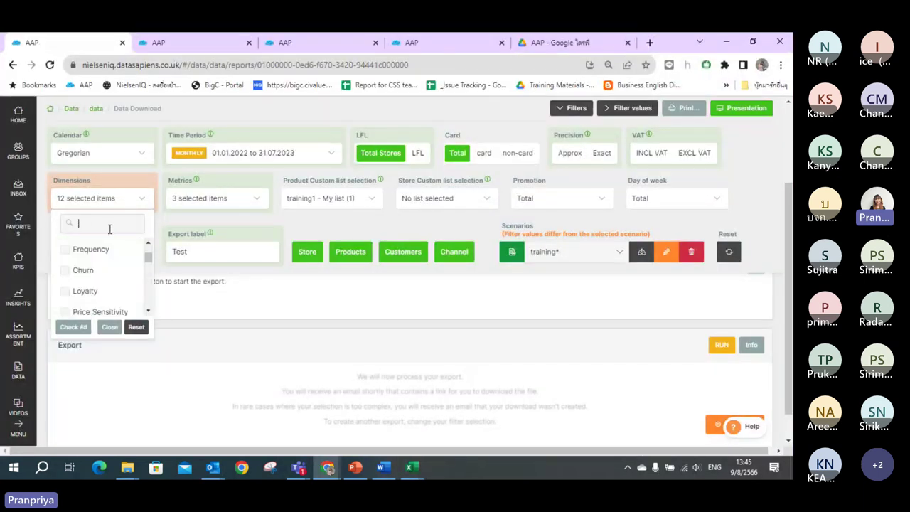
{"action": "type", "text": "bra"}
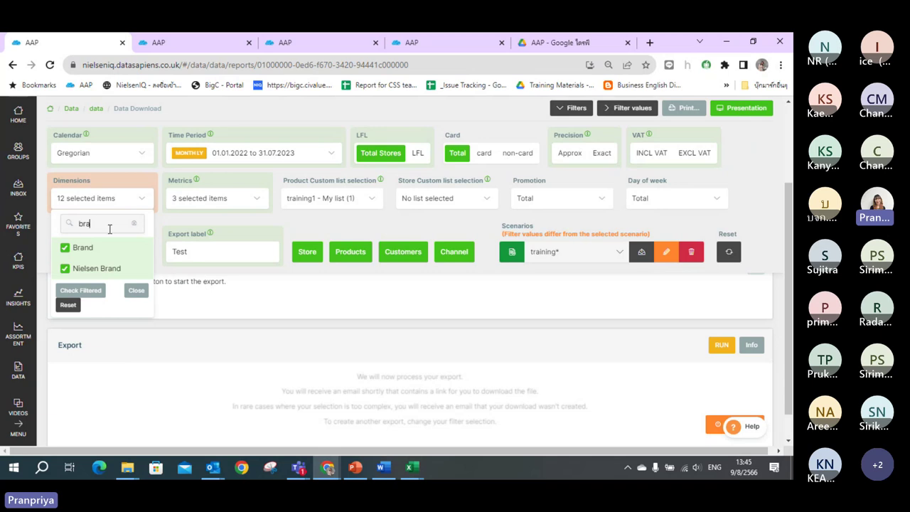
{"action": "key", "text": "BackSpace"}
{"action": "type", "text": "sub"}
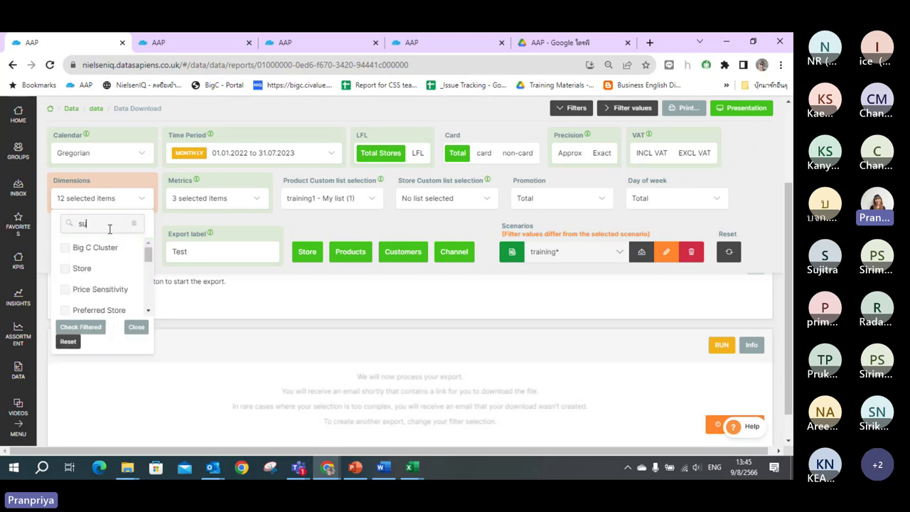
{"action": "key", "text": "BackSpace"}
{"action": "key", "text": "BackSpace"}
{"action": "key", "text": "BackSpace"}
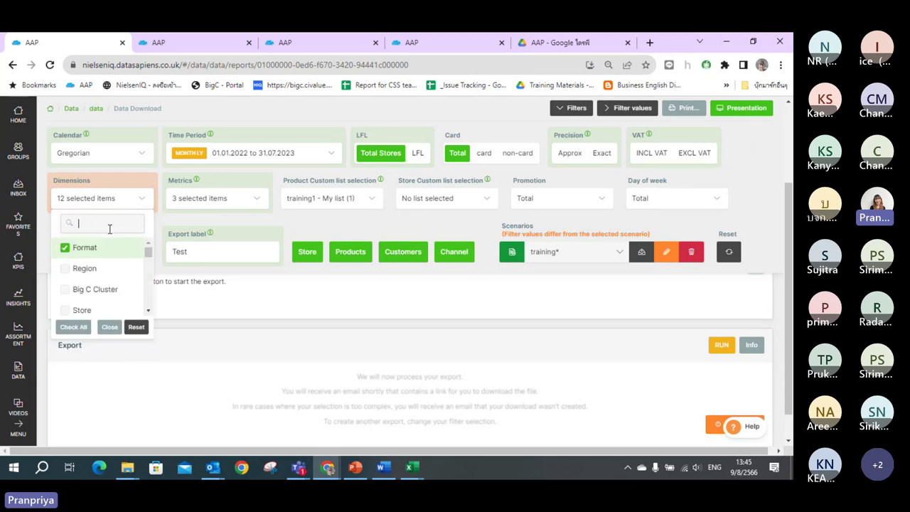
{"action": "type", "text": "ba"}
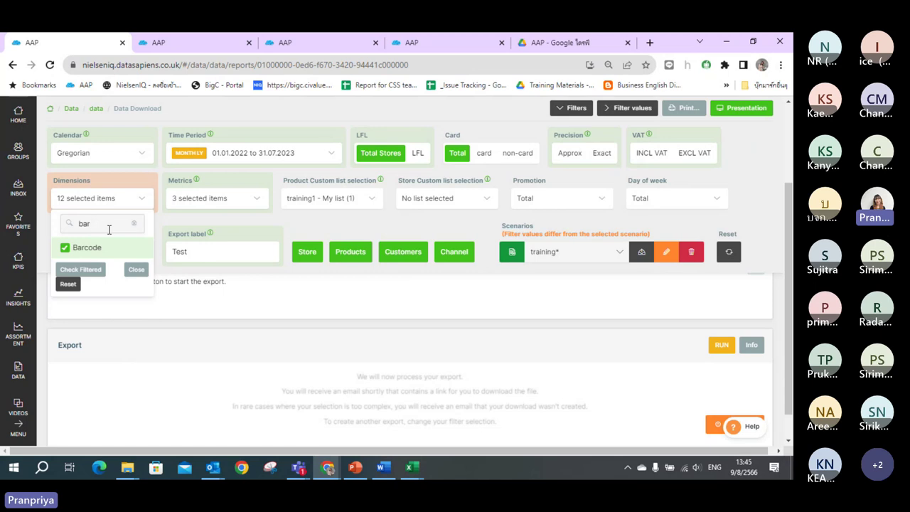
- Switch to the exported Test_1 workbook in Excel and examine the Group 1 to Group 3 columns and the Sub Class to Barcode columns
{"action": "type", "text": "r"}
{"action": "left_click", "coordinate": [129, 199]}
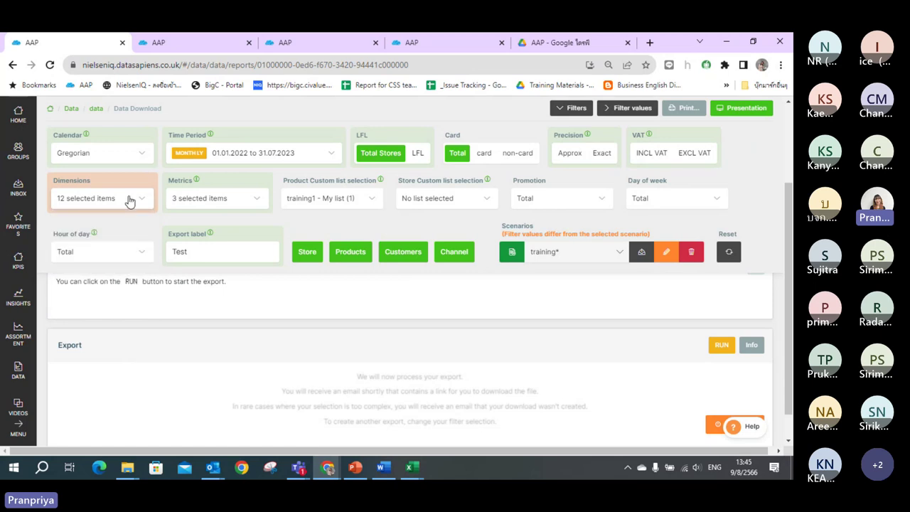
{"action": "mouse_move", "coordinate": [411, 467]}
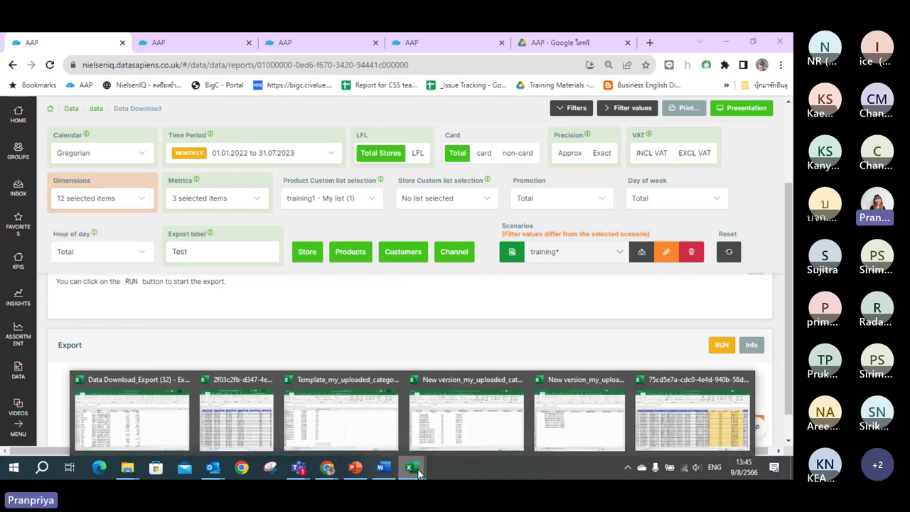
{"action": "left_click", "coordinate": [658, 427]}
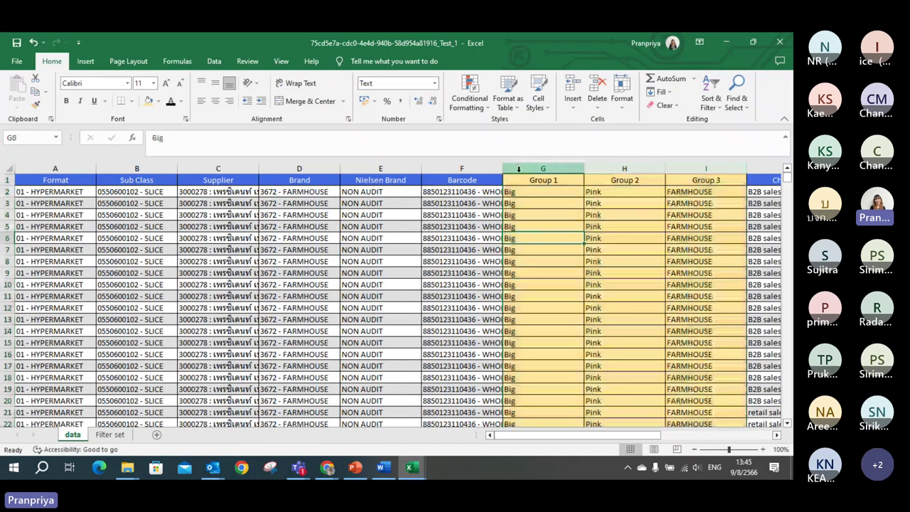
{"action": "left_click_drag", "start_coordinate": [543, 169], "coordinate": [706, 168]}
{"action": "mouse_move", "coordinate": [582, 437]}
{"action": "left_mouse_down"}
{"action": "mouse_move", "coordinate": [655, 445]}
{"action": "mouse_move", "coordinate": [588, 448]}
{"action": "left_mouse_up"}
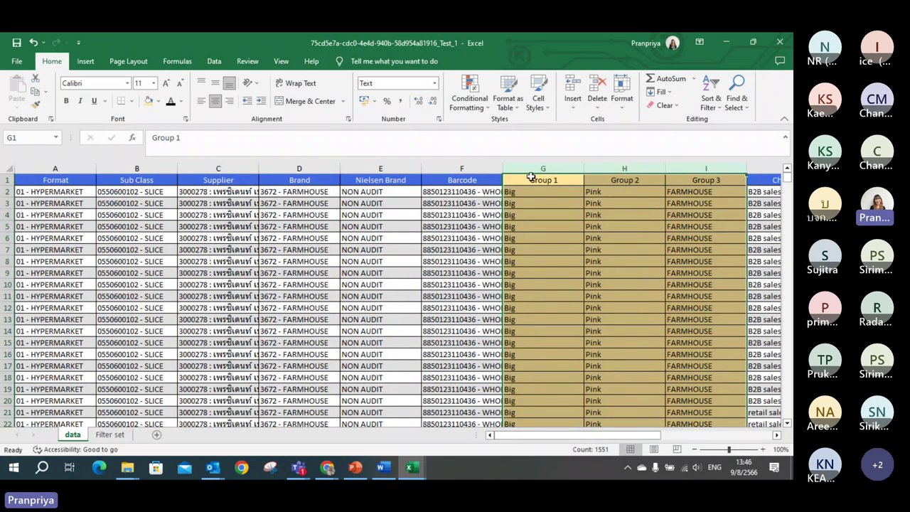
{"action": "left_click_drag", "start_coordinate": [531, 179], "coordinate": [675, 179]}
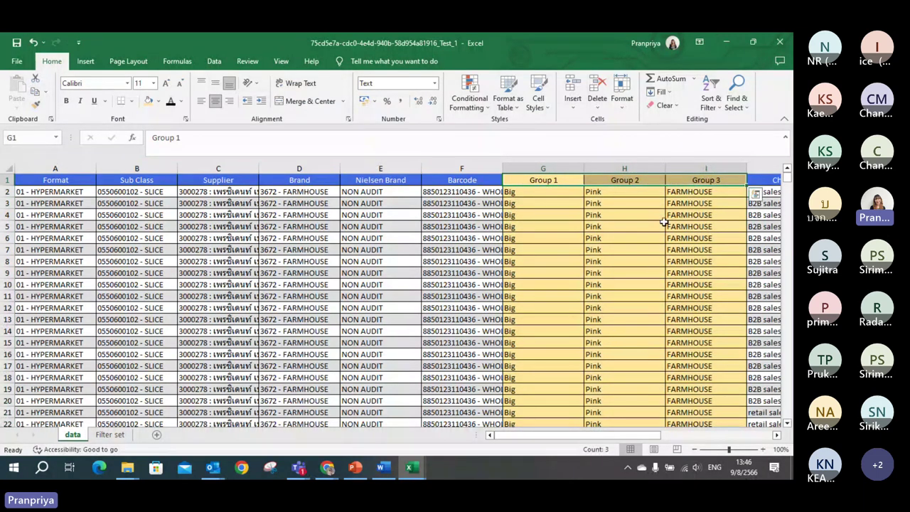
{"action": "left_click", "coordinate": [462, 164]}
{"action": "left_click_drag", "start_coordinate": [462, 164], "coordinate": [137, 164]}
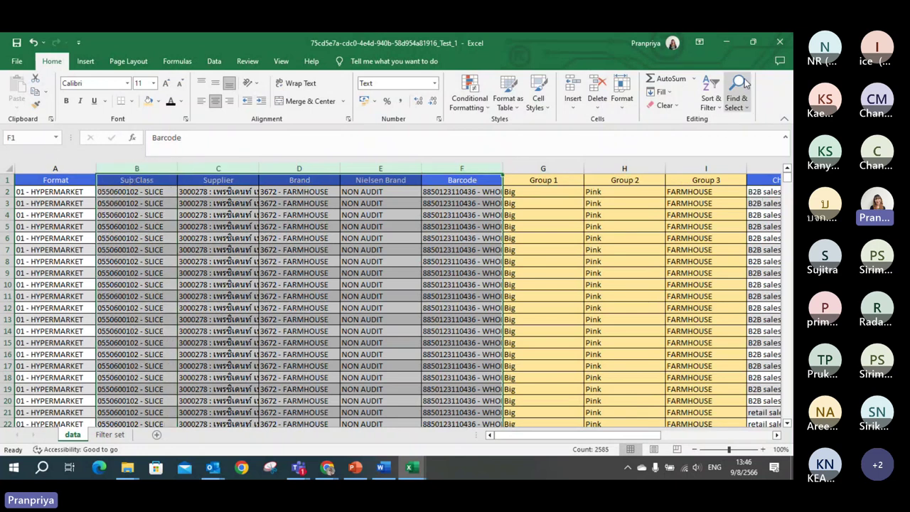
- Return to the Data Download report in the browser and remove Barcode, Brand and Nielsen Brand from the dimensions
{"action": "left_click", "coordinate": [724, 44]}
{"action": "left_click", "coordinate": [114, 198]}
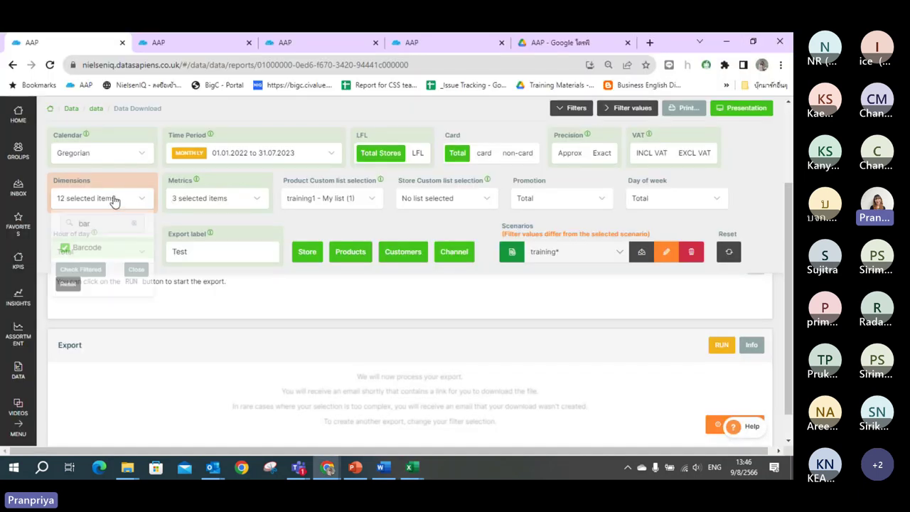
{"action": "left_click", "coordinate": [118, 253]}
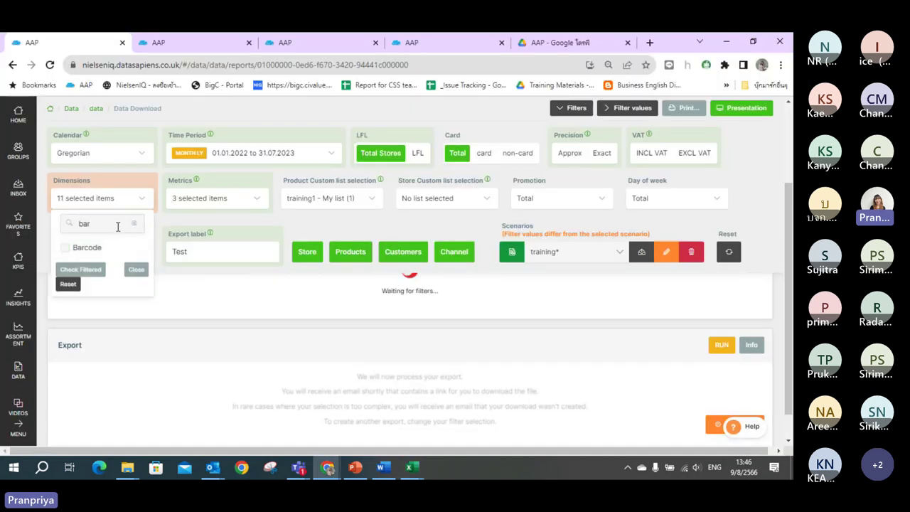
{"action": "left_click_drag", "start_coordinate": [118, 226], "coordinate": [65, 224]}
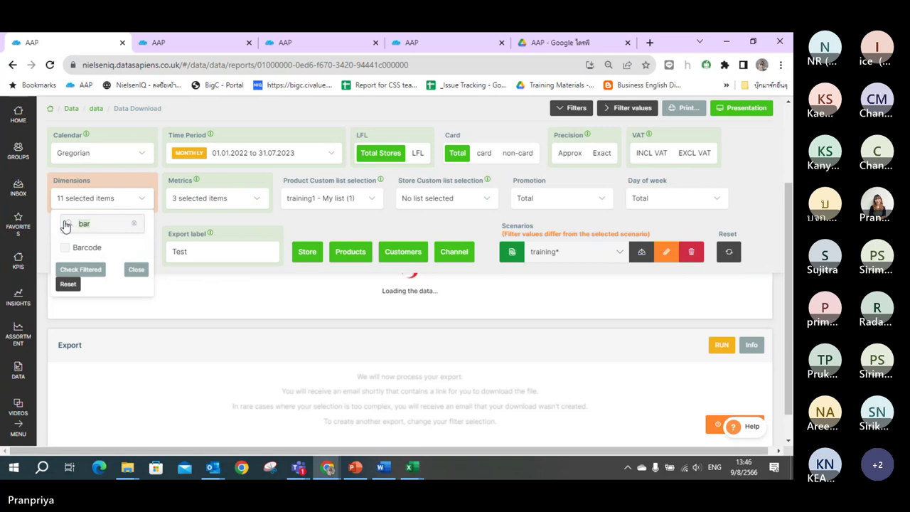
{"action": "type", "text": "bran"}
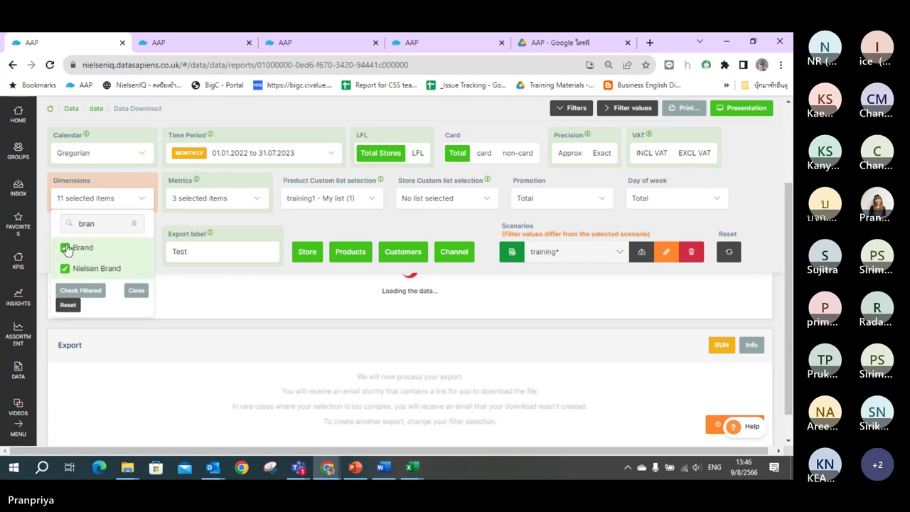
{"action": "left_click", "coordinate": [65, 247]}
{"action": "left_click", "coordinate": [65, 268]}
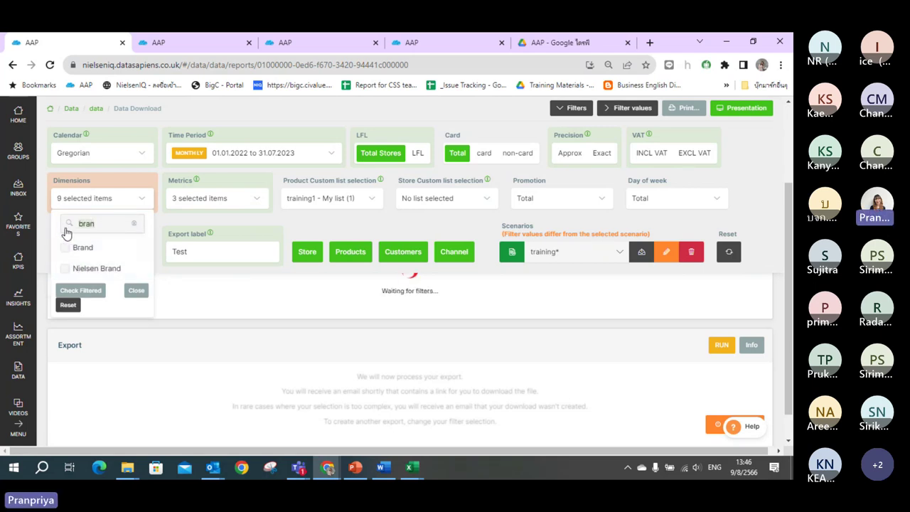
- Find the dimensions matching "su" and deselect Sub Class and Supplier
{"action": "type", "text": "su"}
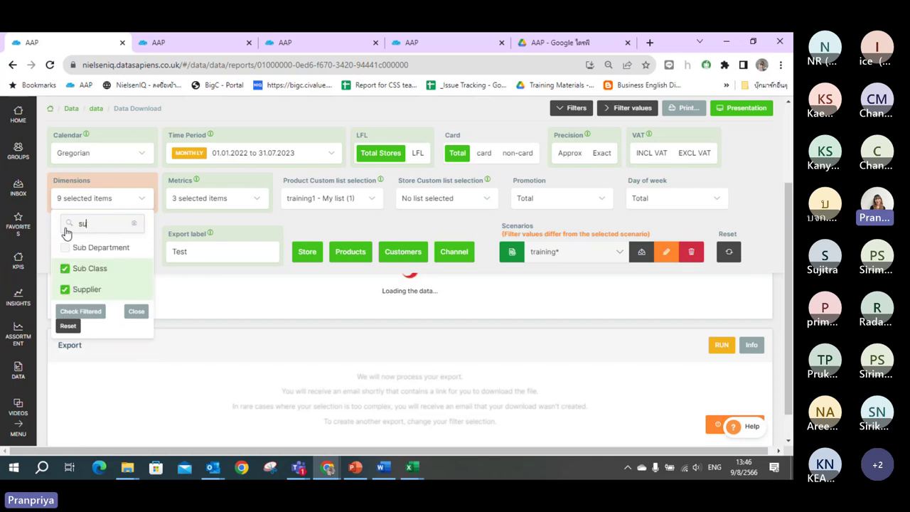
{"action": "left_click", "coordinate": [85, 271]}
{"action": "left_click", "coordinate": [88, 290]}
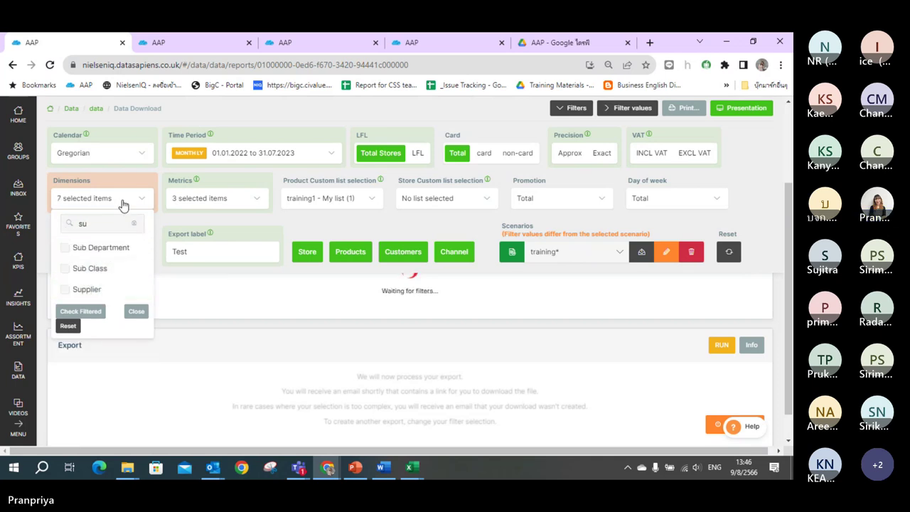
{"action": "left_click", "coordinate": [124, 202]}
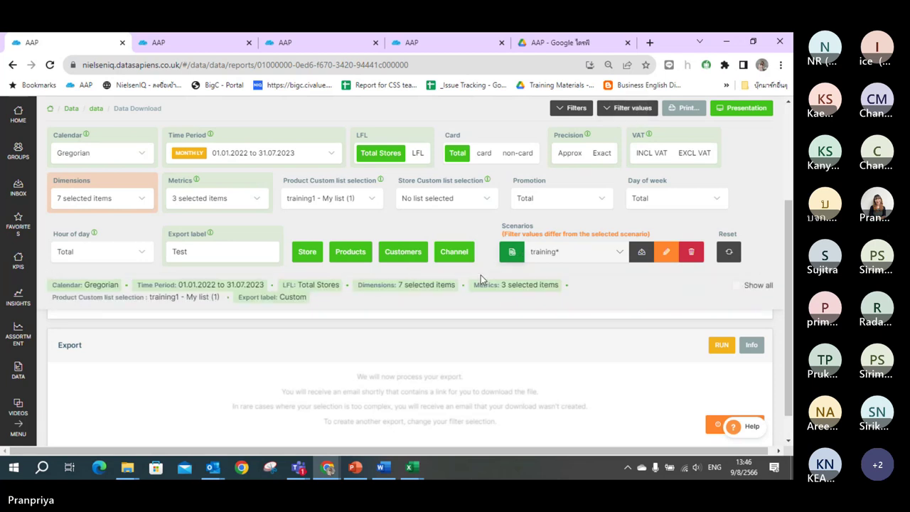
- Show all filter values of the report and refresh it to run the export with the reduced dimensions
{"action": "left_click", "coordinate": [737, 285]}
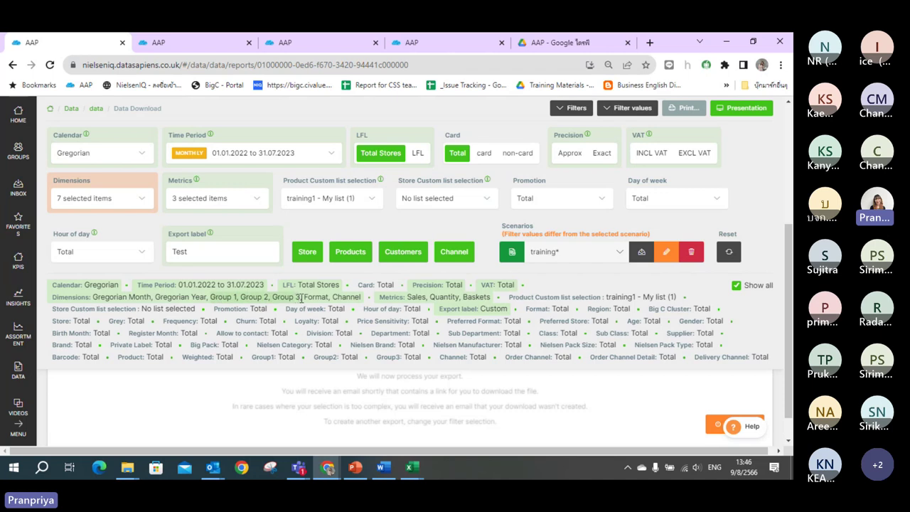
{"action": "scroll", "coordinate": [695, 415], "scroll_direction": "down", "scroll_amount": 1}
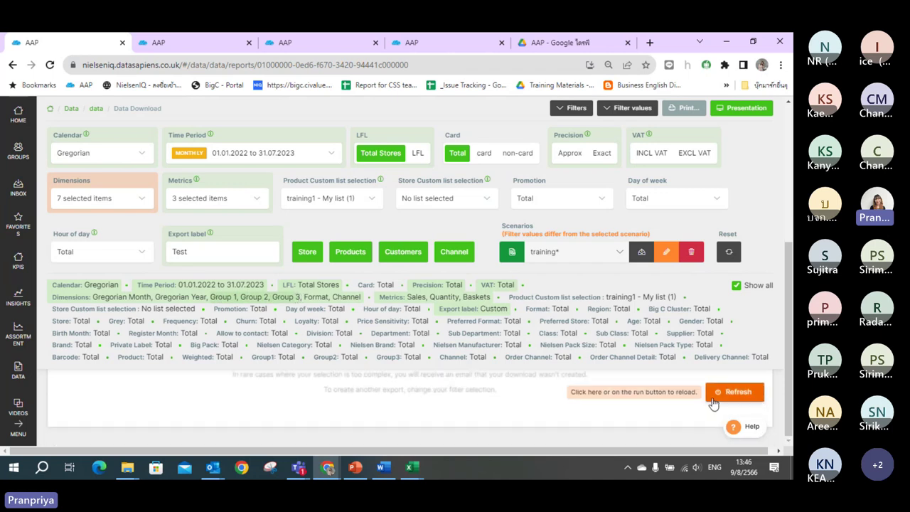
{"action": "left_click", "coordinate": [712, 396]}
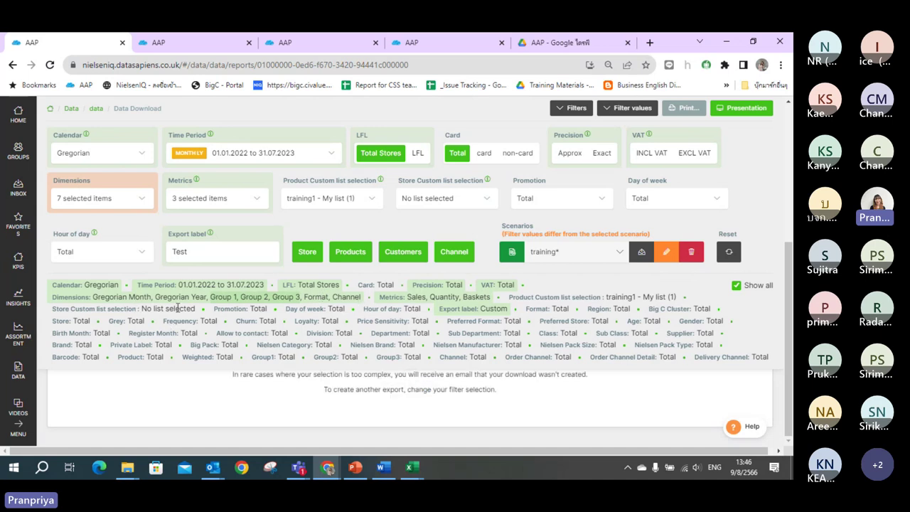
- Switch to the Outlook inbox to check for the export e-mail, then return to the Test_1 workbook in Excel
{"action": "mouse_move", "coordinate": [413, 471]}
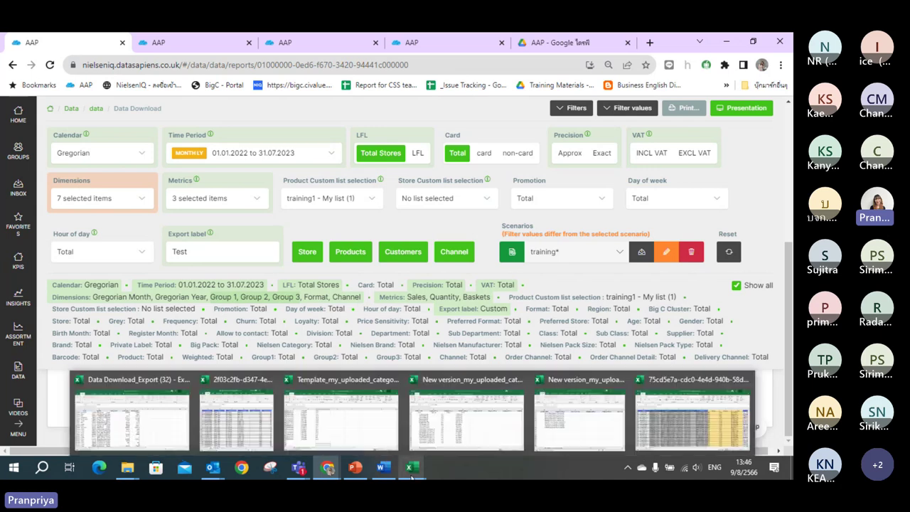
{"action": "left_click", "coordinate": [642, 436]}
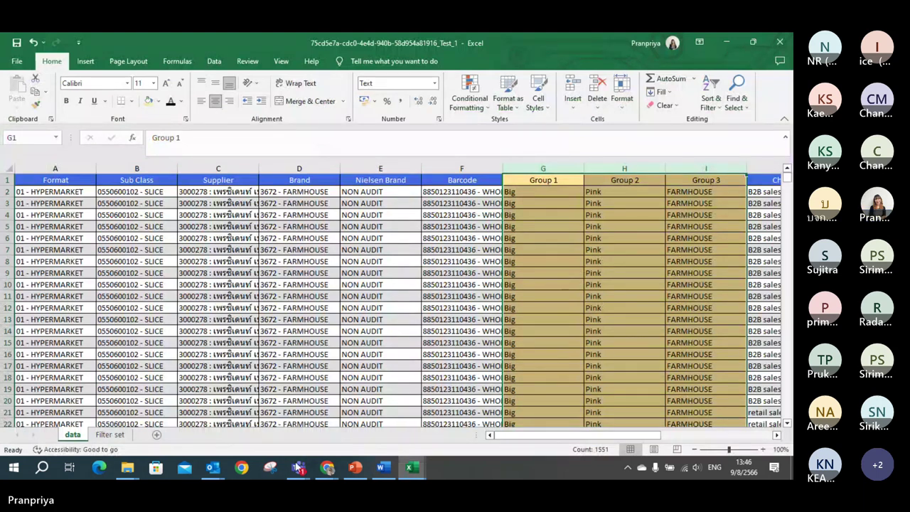
{"action": "mouse_move", "coordinate": [213, 467]}
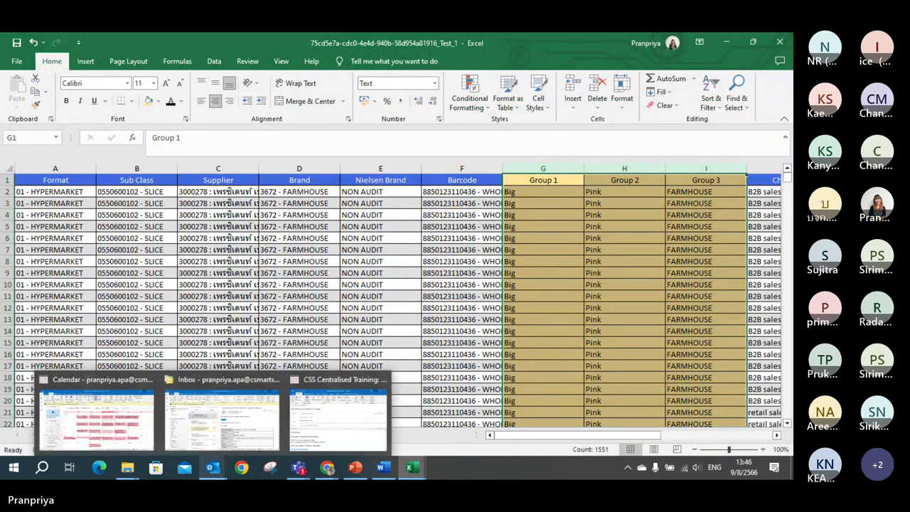
{"action": "left_click", "coordinate": [138, 431]}
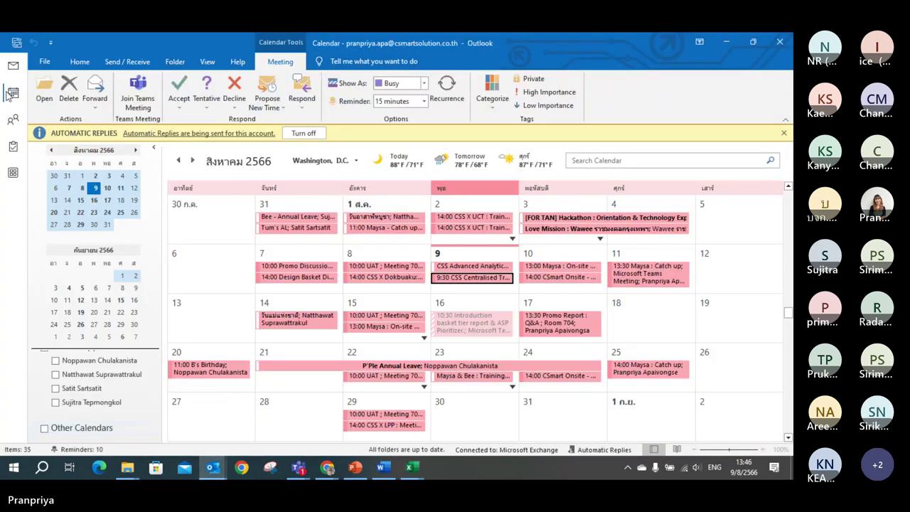
{"action": "left_click", "coordinate": [13, 65]}
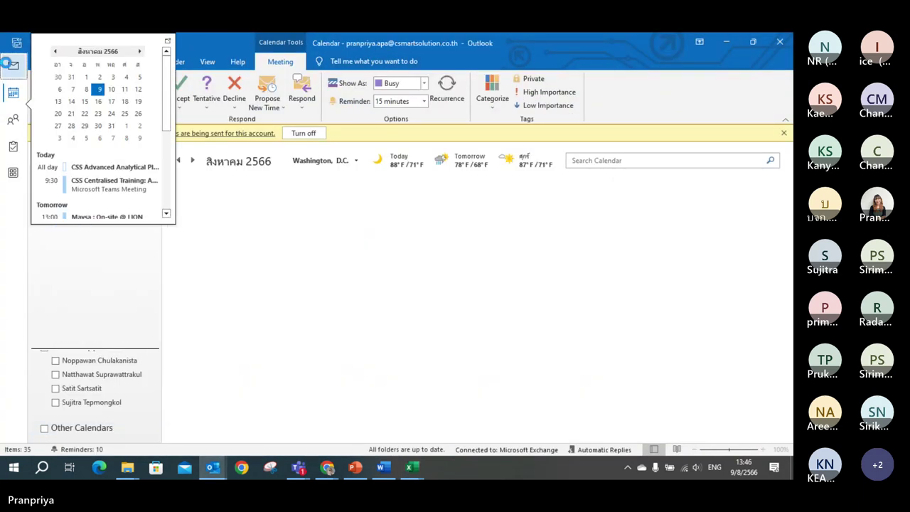
{"action": "left_click", "coordinate": [227, 213]}
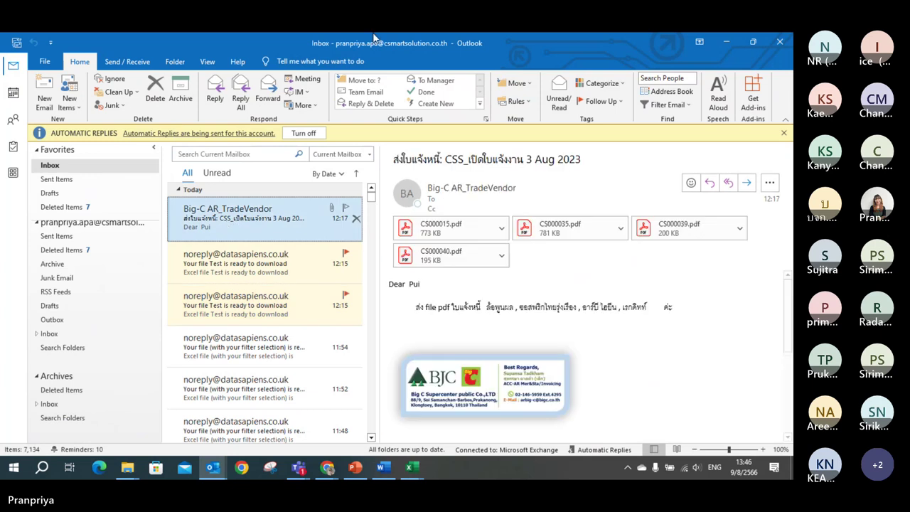
{"action": "left_click_drag", "start_coordinate": [464, 41], "coordinate": [455, 315]}
{"action": "left_click", "coordinate": [137, 334]}
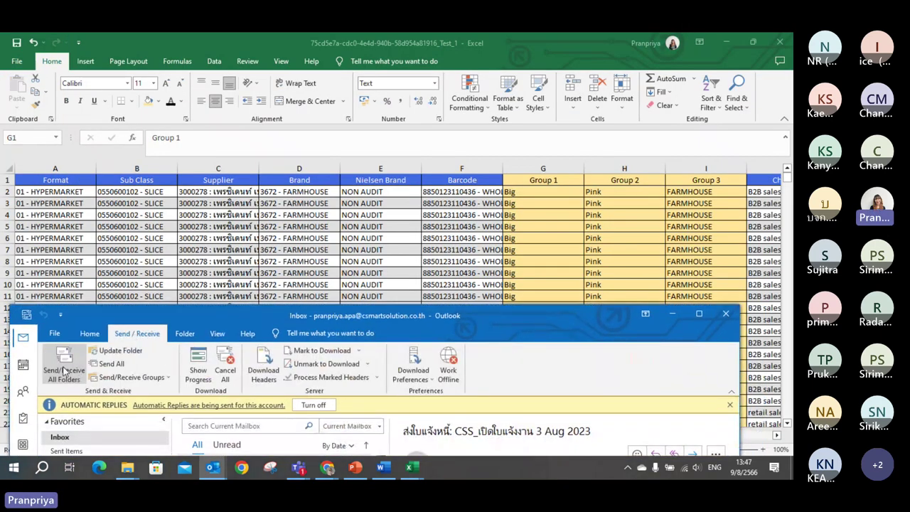
{"action": "left_click_drag", "start_coordinate": [387, 326], "coordinate": [379, 281]}
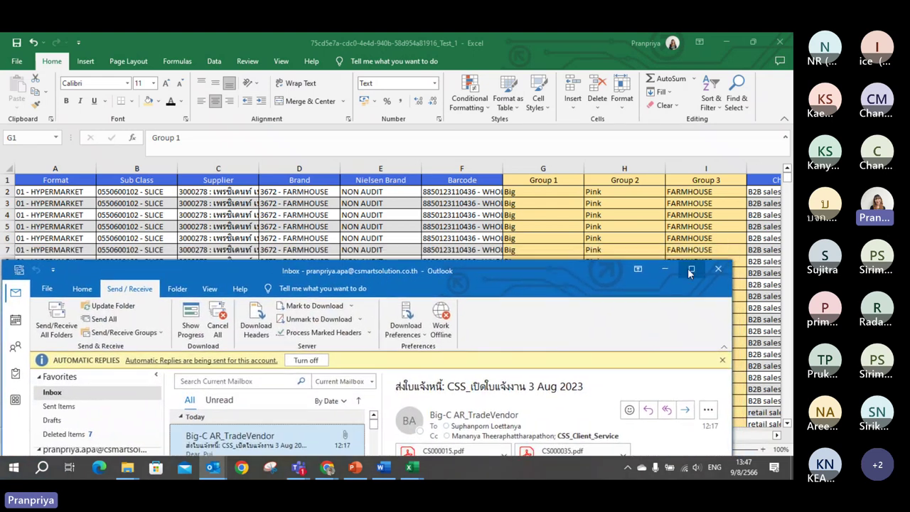
{"action": "left_click", "coordinate": [663, 271]}
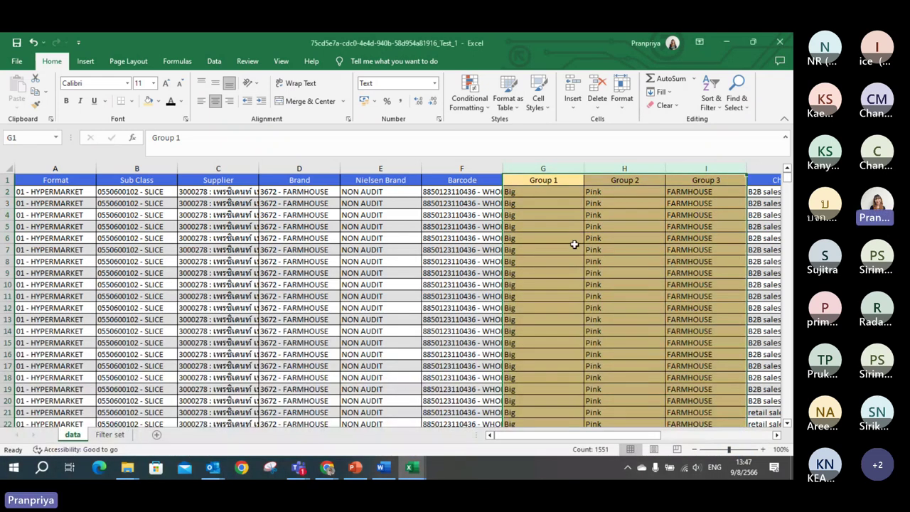
- Hide the Sub Class through Barcode columns (B to F) in the data sheet
{"action": "left_click_drag", "start_coordinate": [706, 169], "coordinate": [139, 171]}
{"action": "right_click", "coordinate": [139, 170]}
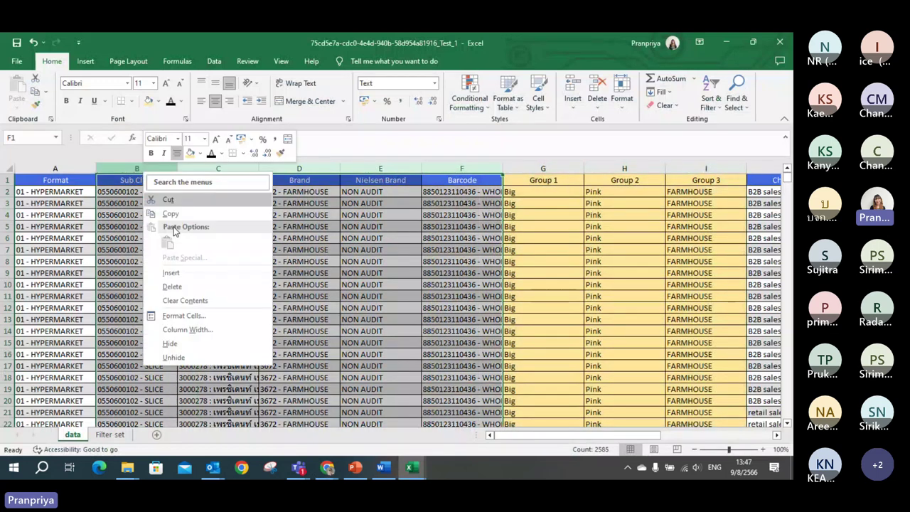
{"action": "left_click", "coordinate": [196, 348]}
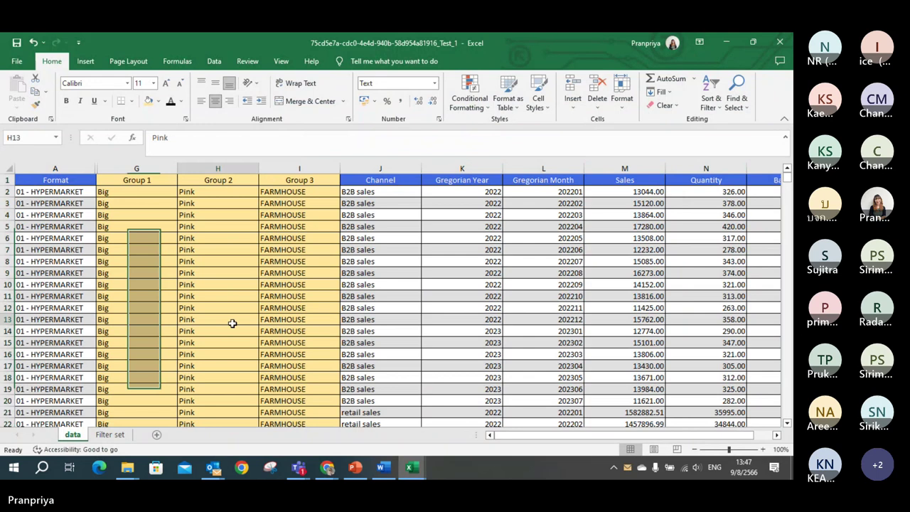
- Examine the first data row's Group 1, Group 2 and Group 3 values and the header row of the sheet
{"action": "left_click", "coordinate": [130, 190]}
{"action": "left_click", "coordinate": [217, 192]}
{"action": "left_click", "coordinate": [312, 194]}
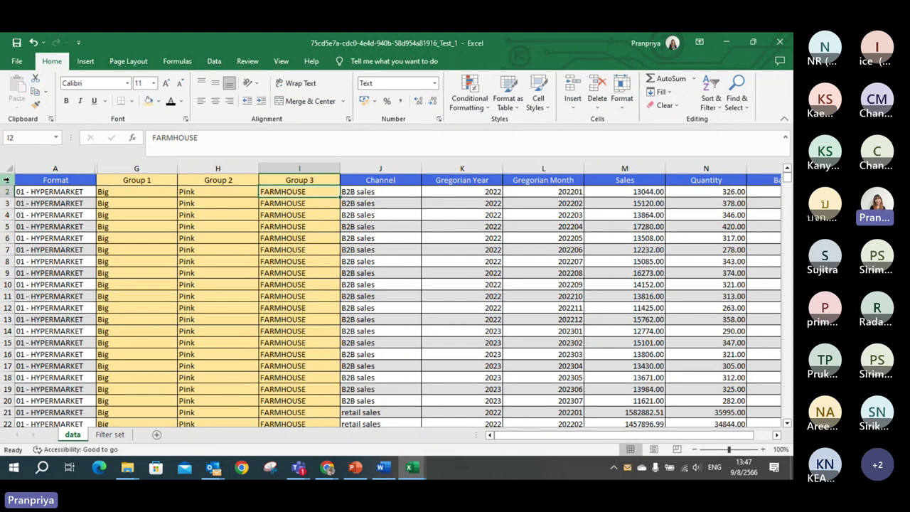
{"action": "left_click", "coordinate": [6, 179]}
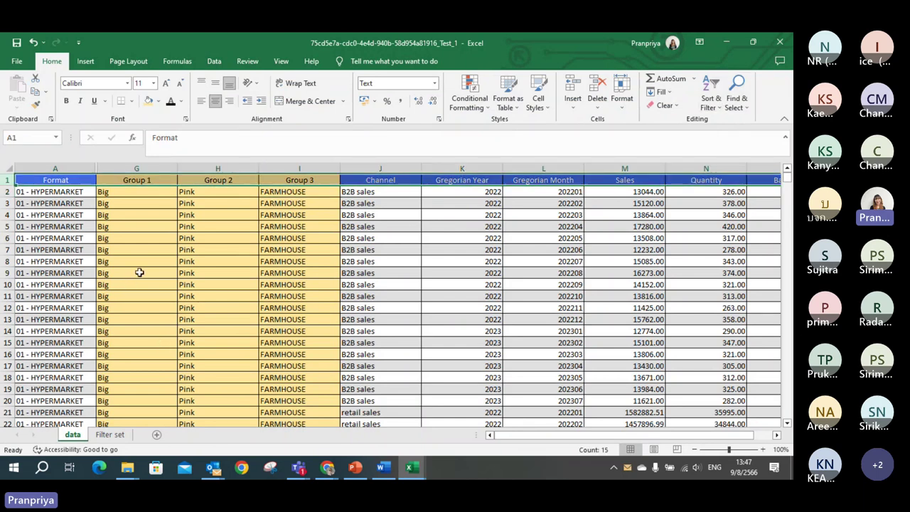
- Switch to the Outlook inbox and download the export file from the newest "Your file Test is ready to download" message
{"action": "mouse_move", "coordinate": [219, 469]}
{"action": "left_click", "coordinate": [219, 412]}
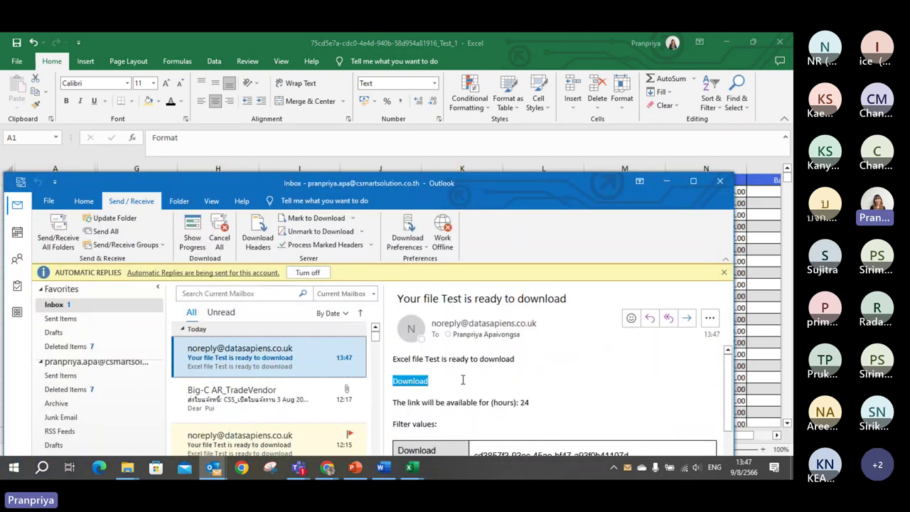
{"action": "left_click", "coordinate": [415, 378]}
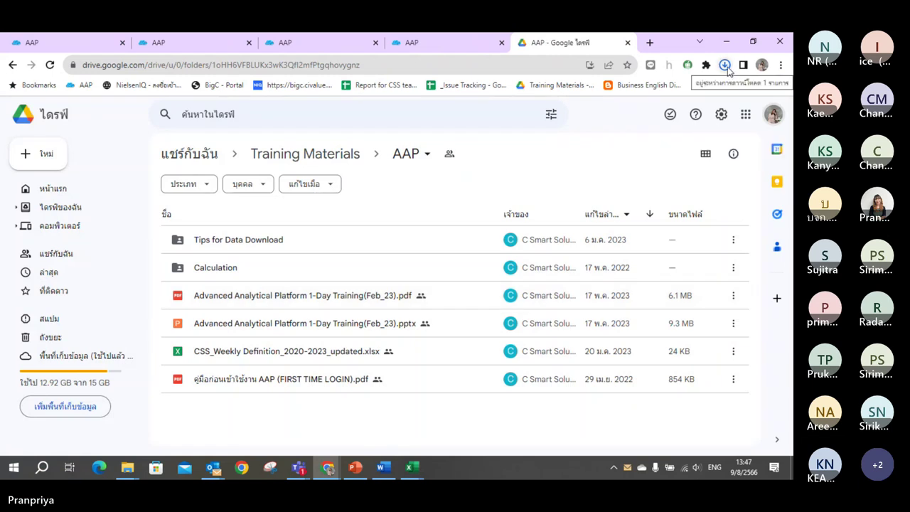
- Open the newly downloaded Test.xlsx export from the browser's recent downloads and view its Group 3 data in Excel
{"action": "left_click", "coordinate": [724, 65]}
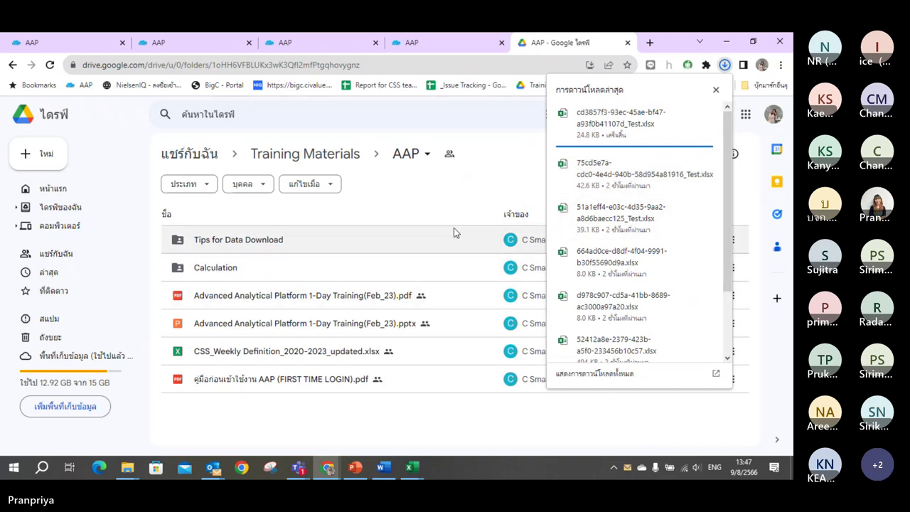
{"action": "left_click", "coordinate": [617, 123]}
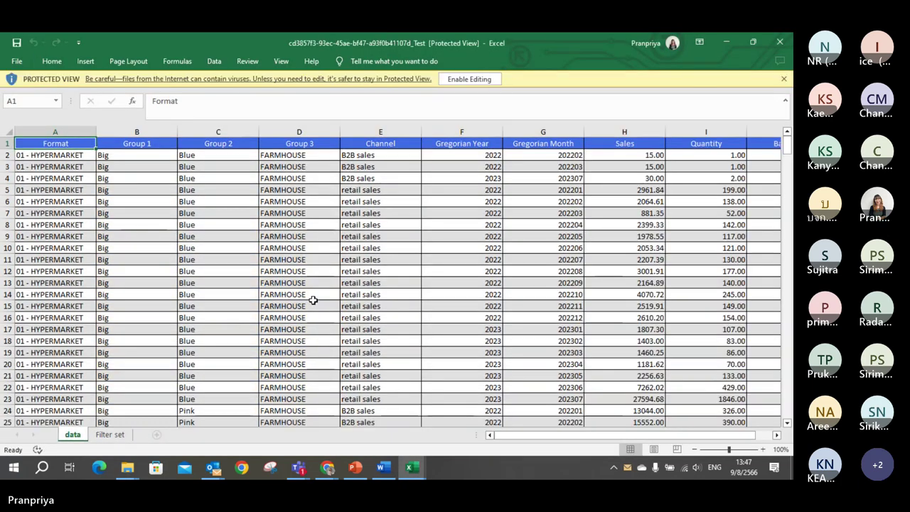
{"action": "left_click", "coordinate": [312, 306]}
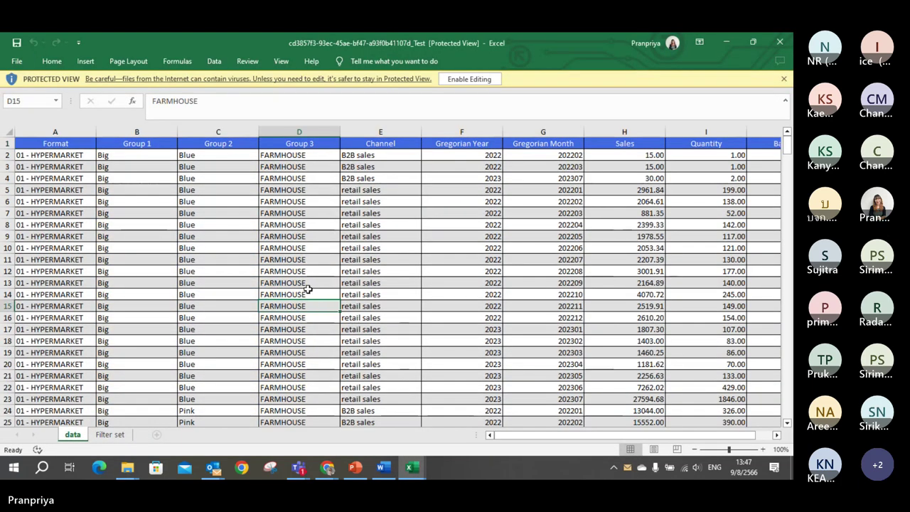
- Examine the first row's Group 1 to Group 3 values and the Channel column, and enable editing of the export
{"action": "left_click", "coordinate": [157, 157]}
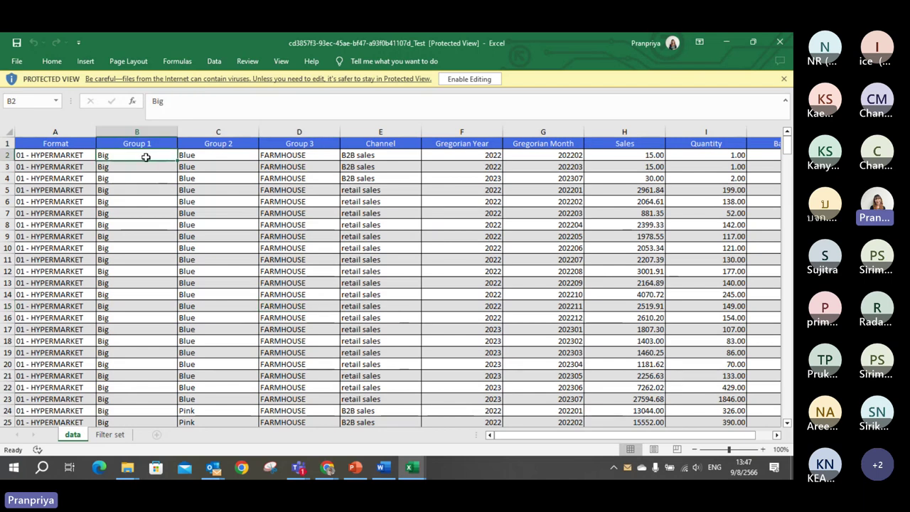
{"action": "left_click_drag", "start_coordinate": [146, 157], "coordinate": [276, 157]}
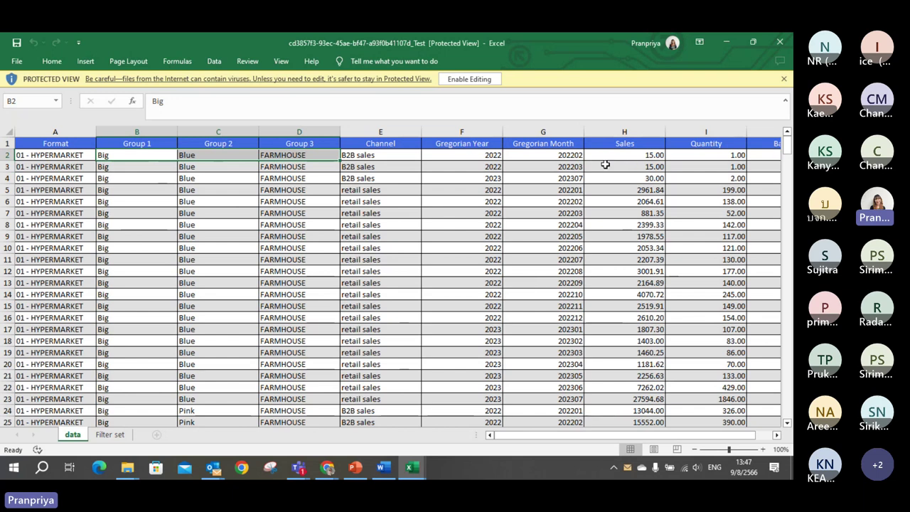
{"action": "left_click", "coordinate": [544, 154]}
{"action": "left_click_drag", "start_coordinate": [411, 153], "coordinate": [416, 202]}
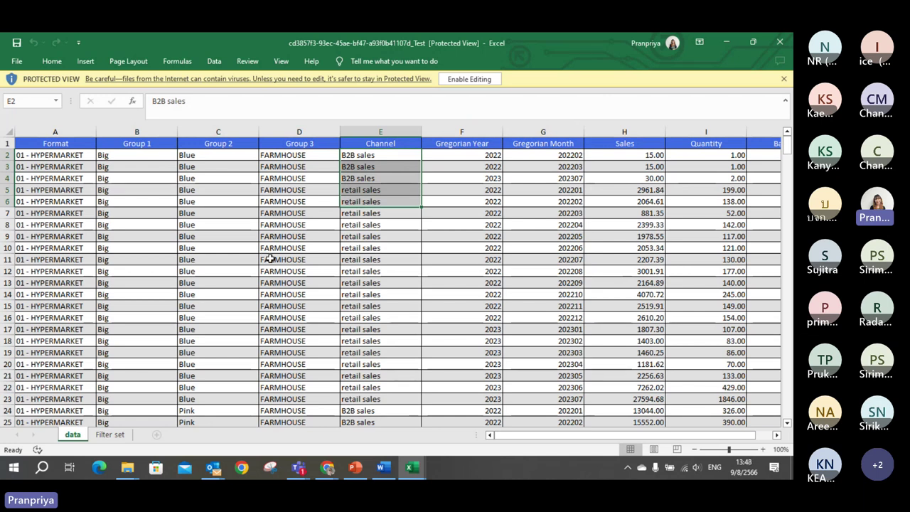
{"action": "left_click", "coordinate": [473, 80]}
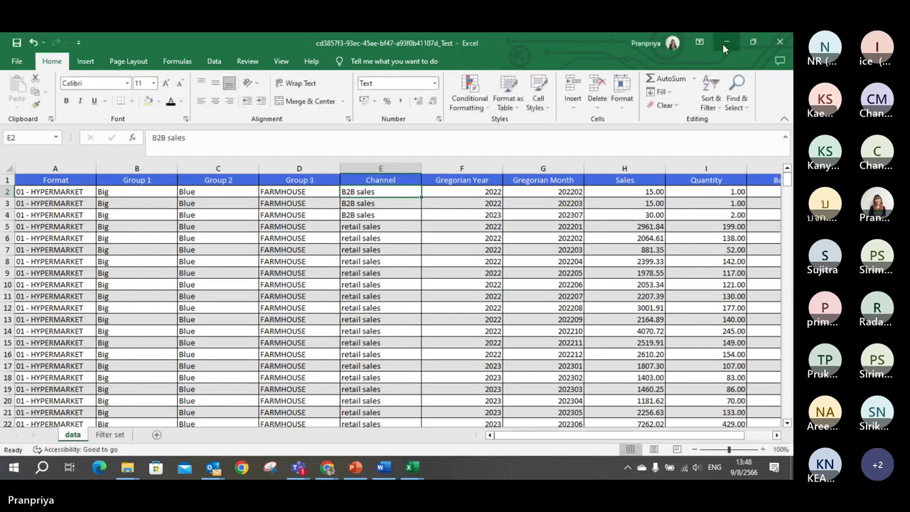
- Minimize the Excel and Downloads windows, close the two extra AAP browser tabs and return to the Data Download page
{"action": "left_click", "coordinate": [725, 43]}
{"action": "left_click", "coordinate": [724, 43]}
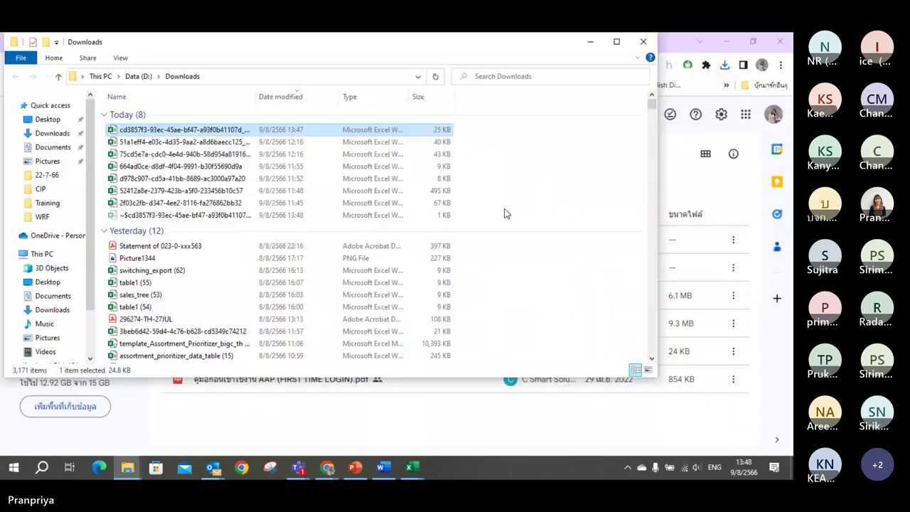
{"action": "left_click", "coordinate": [592, 42]}
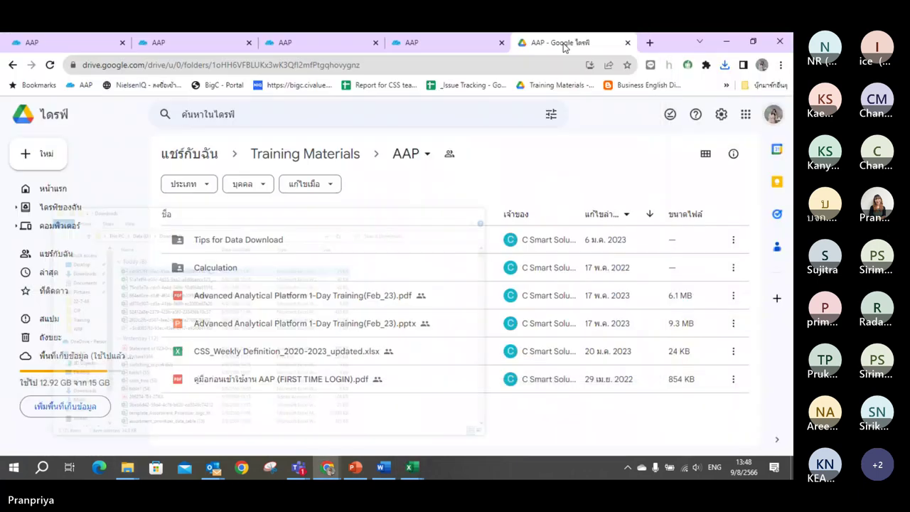
{"action": "left_click", "coordinate": [208, 51]}
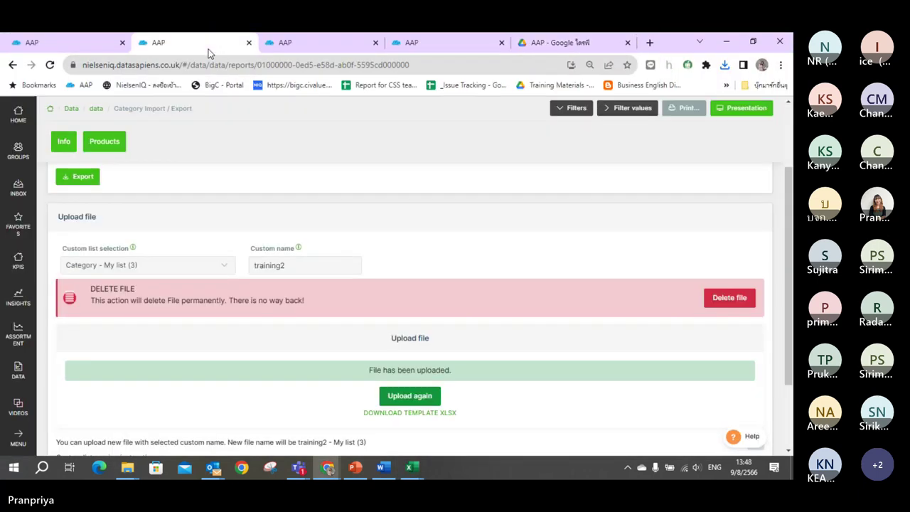
{"action": "left_click", "coordinate": [248, 42]}
{"action": "left_click", "coordinate": [248, 43]}
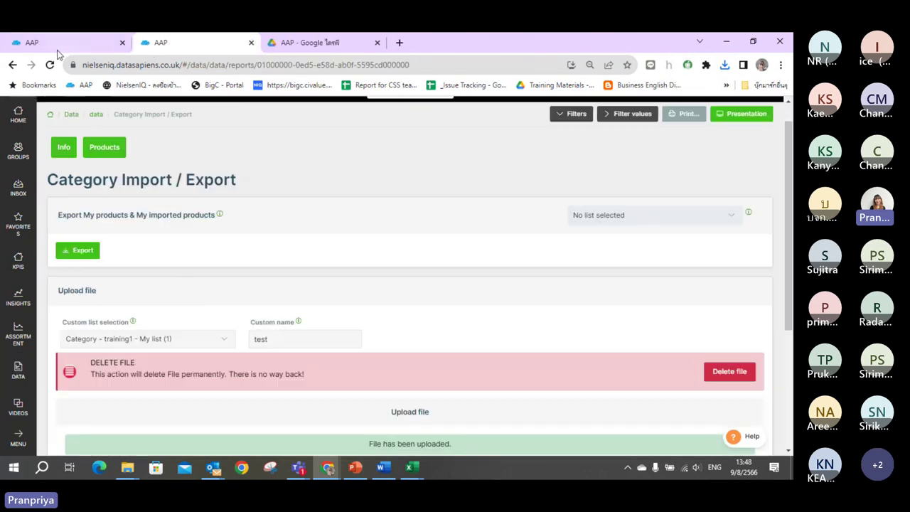
{"action": "left_click", "coordinate": [53, 45]}
- Set the product custom list selection to training2 - My list (3)
{"action": "left_click", "coordinate": [345, 201]}
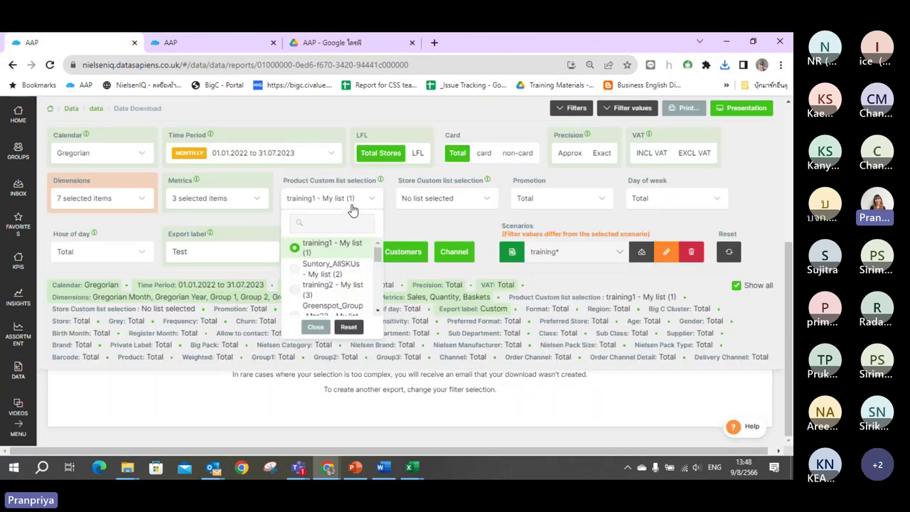
{"action": "left_click", "coordinate": [368, 200]}
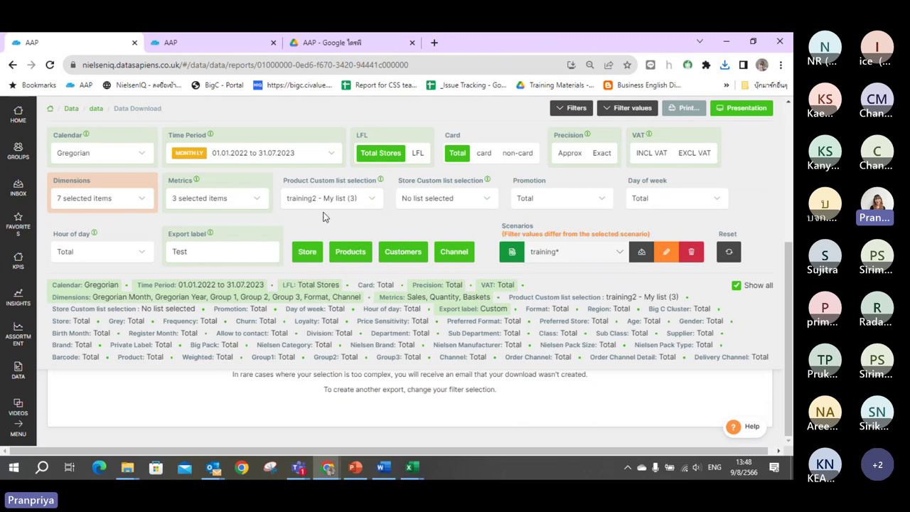
- Examine the product_code and category_level_1 values in the New version_my_uploaded_categories (46)_2 workbook, and return to the browser
{"action": "mouse_move", "coordinate": [419, 471]}
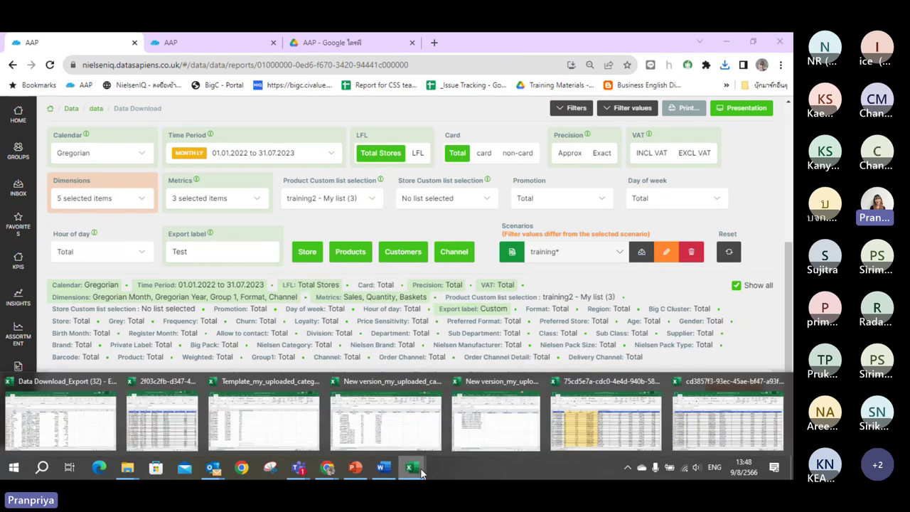
{"action": "left_click", "coordinate": [495, 419]}
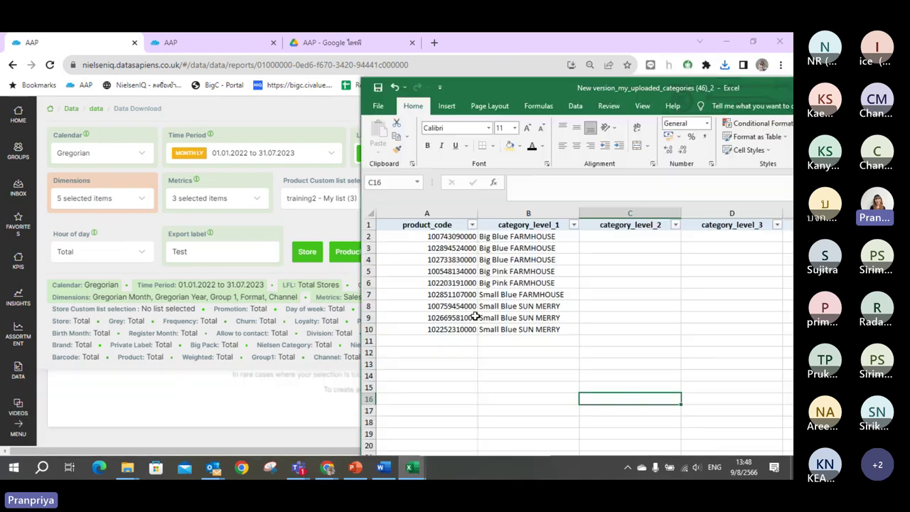
{"action": "left_click_drag", "start_coordinate": [506, 236], "coordinate": [508, 335]}
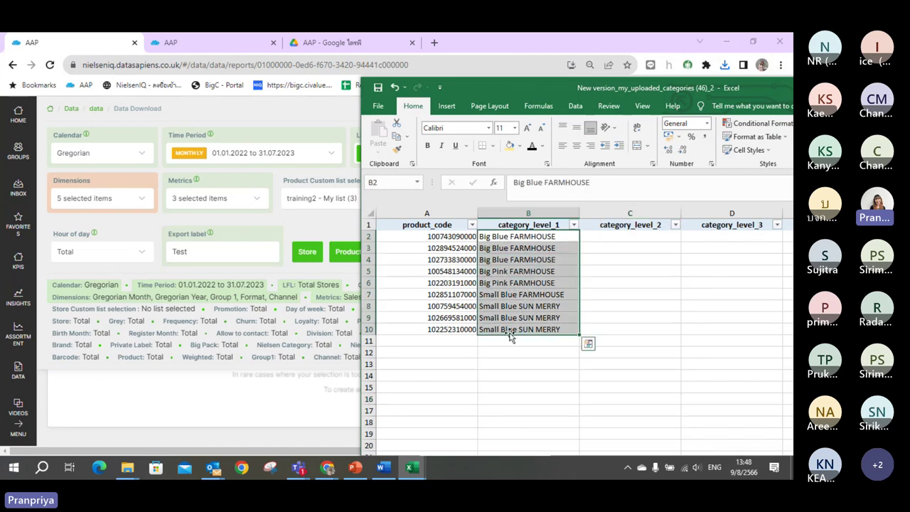
{"action": "left_click_drag", "start_coordinate": [417, 228], "coordinate": [535, 338]}
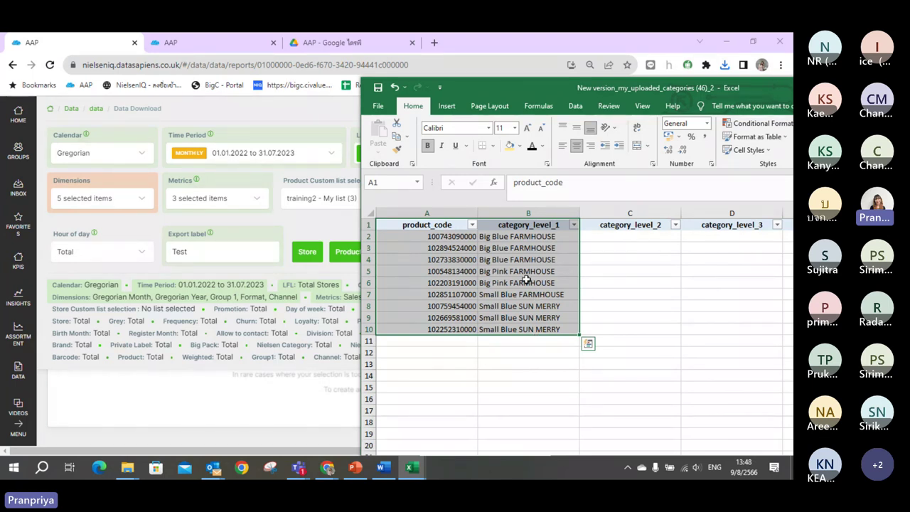
{"action": "left_click", "coordinate": [492, 45]}
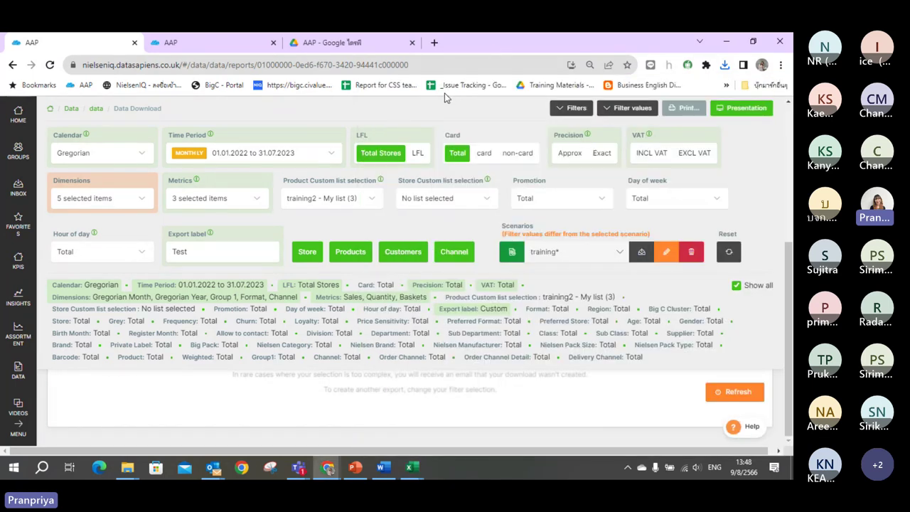
- With the training2 list chosen, select all Group1 values in the product filters, from Big Blue FARMHOUSE to Small Blue SUN MERRY
{"action": "left_click", "coordinate": [369, 204]}
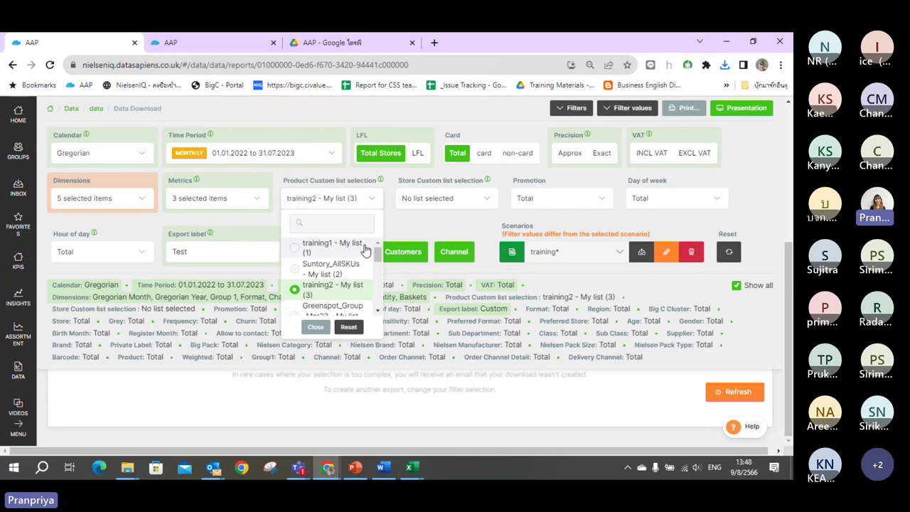
{"action": "left_click", "coordinate": [353, 296]}
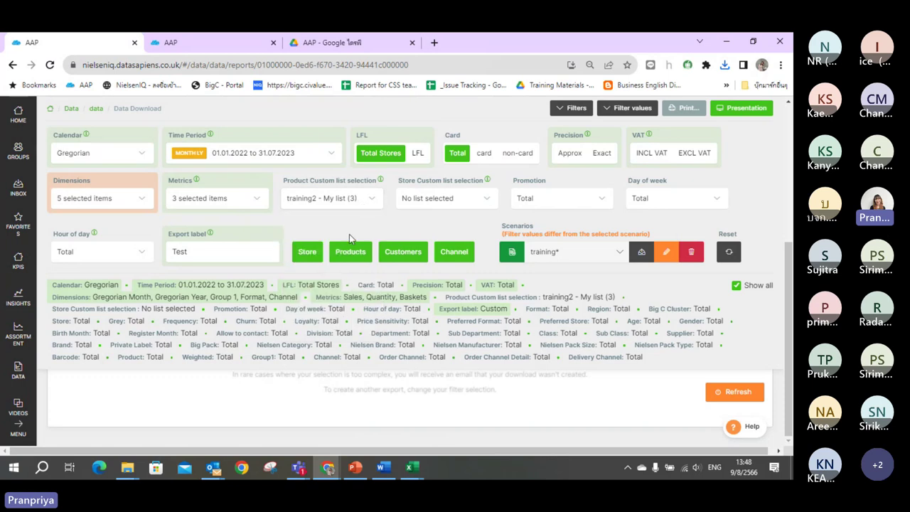
{"action": "left_click", "coordinate": [353, 253]}
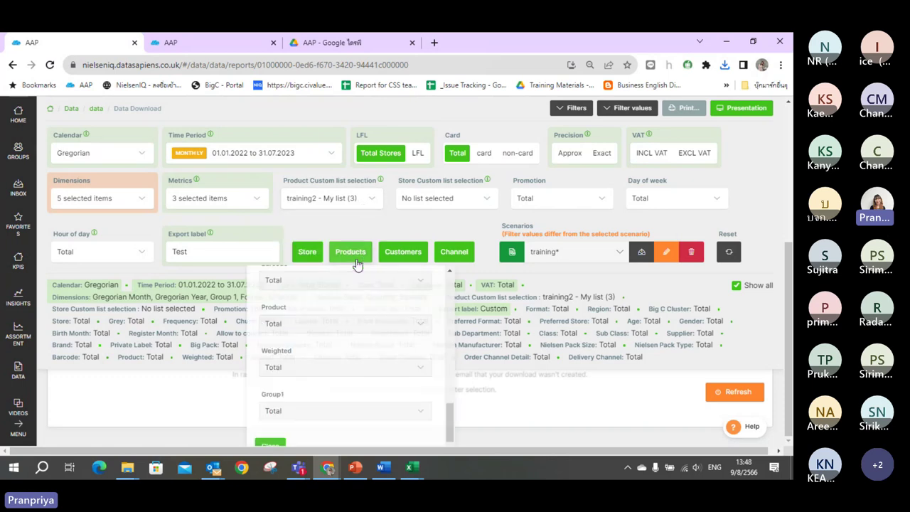
{"action": "left_click", "coordinate": [396, 418]}
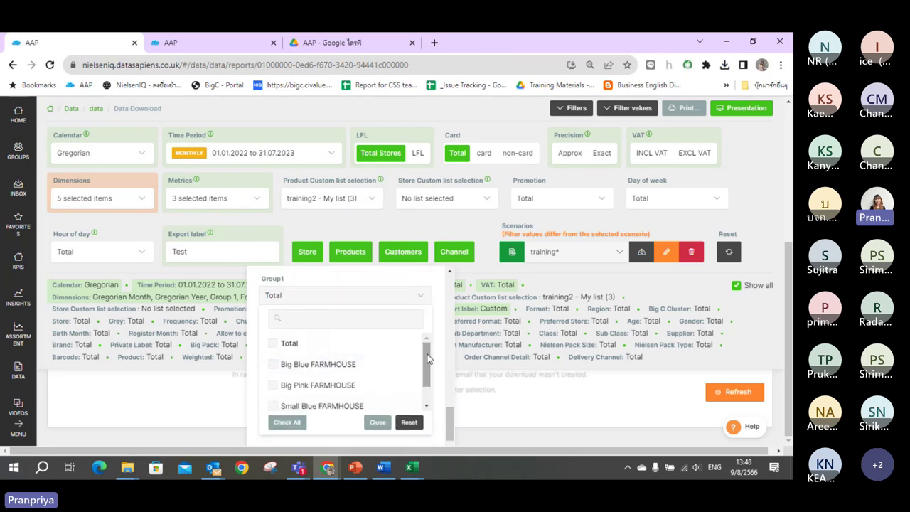
{"action": "mouse_move", "coordinate": [425, 357]}
{"action": "left_mouse_down"}
{"action": "mouse_move", "coordinate": [426, 375]}
{"action": "mouse_move", "coordinate": [426, 355]}
{"action": "left_mouse_up"}
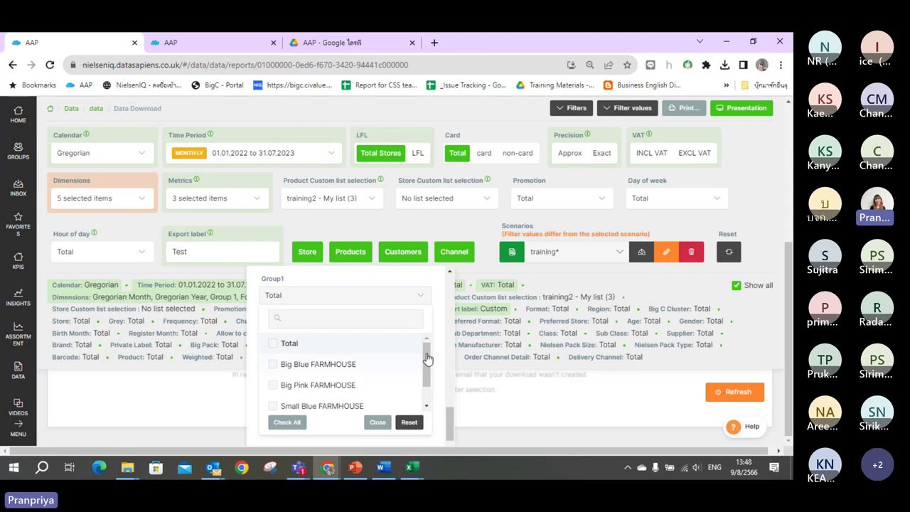
{"action": "mouse_move", "coordinate": [426, 361]}
{"action": "left_mouse_down"}
{"action": "mouse_move", "coordinate": [424, 373]}
{"action": "mouse_move", "coordinate": [382, 378]}
{"action": "mouse_move", "coordinate": [427, 371]}
{"action": "left_mouse_up"}
{"action": "scroll", "coordinate": [425, 353], "scroll_direction": "down", "scroll_amount": 1}
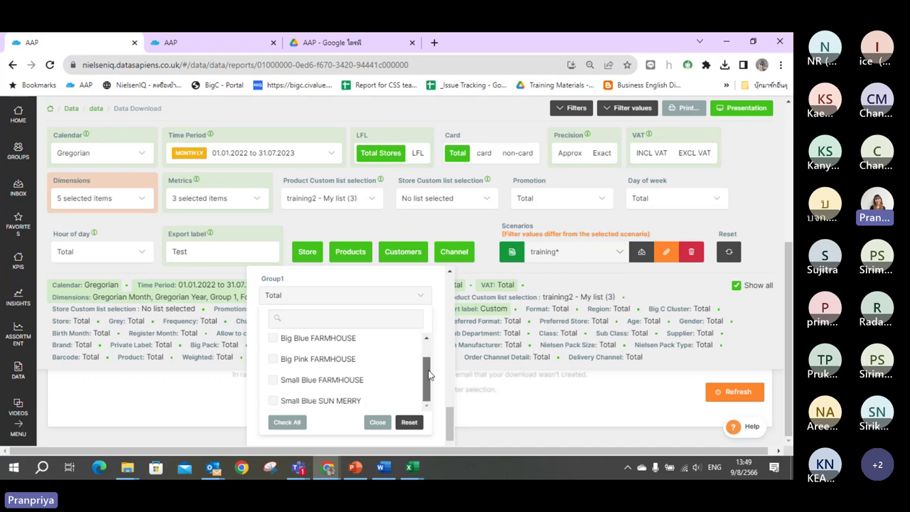
{"action": "left_click", "coordinate": [298, 424]}
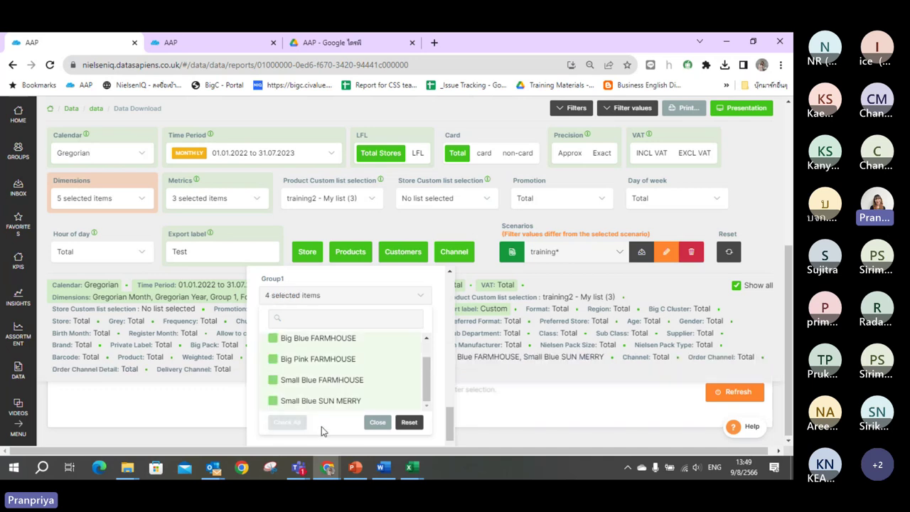
- Reset the Group1 product filter to Total and select only Big Blue FARMHOUSE and Big Pink FARMHOUSE
{"action": "left_click", "coordinate": [350, 252]}
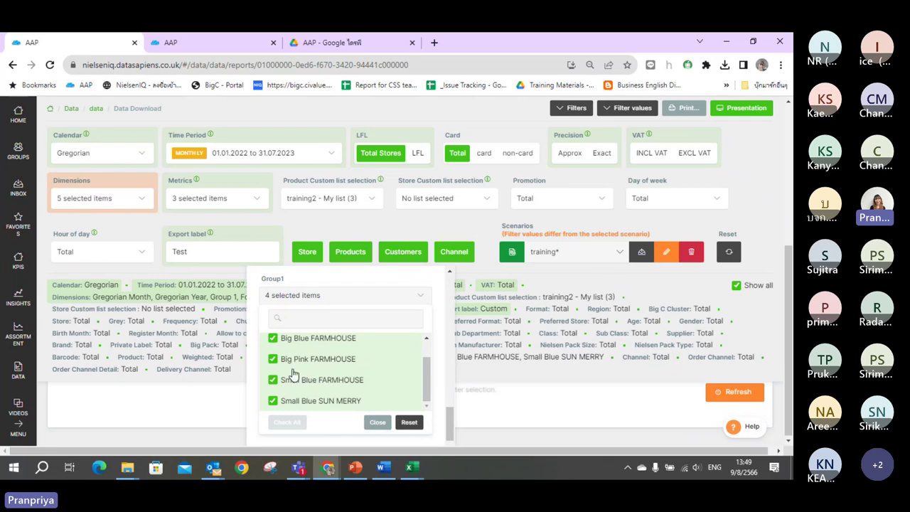
{"action": "left_click", "coordinate": [398, 424]}
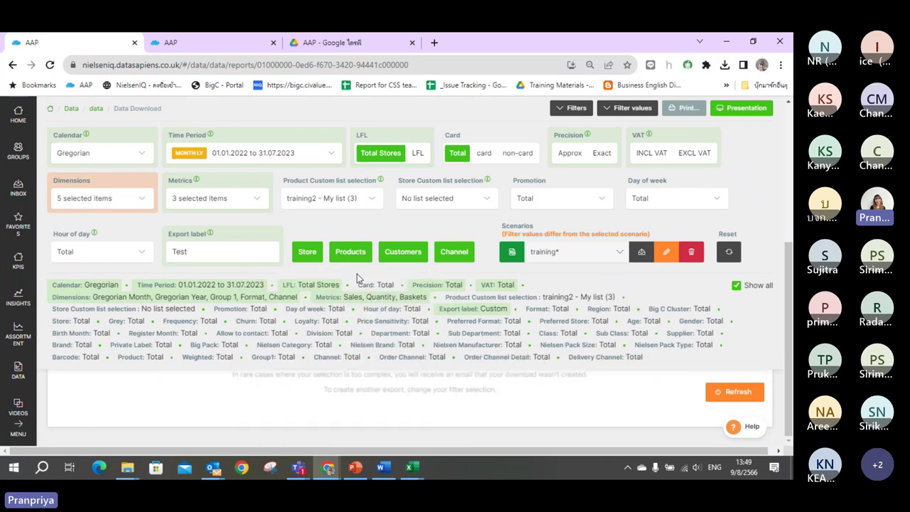
{"action": "left_click", "coordinate": [350, 252]}
{"action": "left_click", "coordinate": [410, 400]}
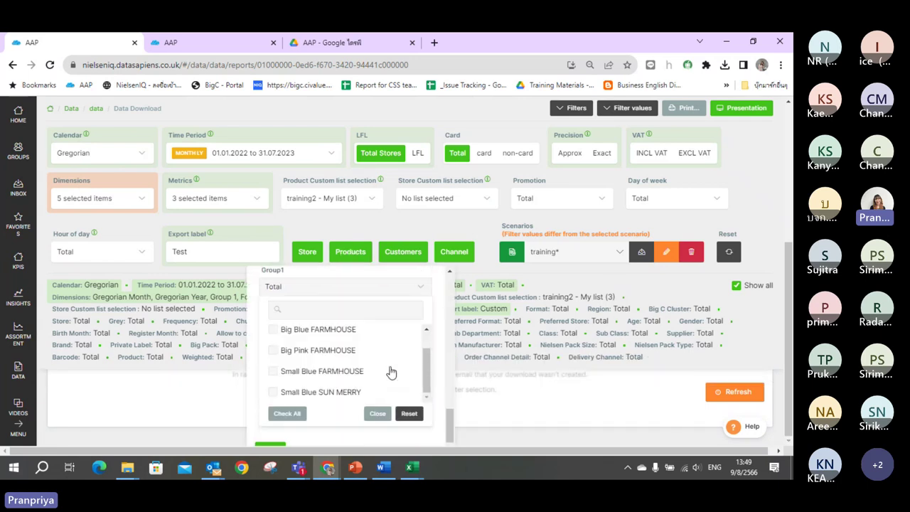
{"action": "scroll", "coordinate": [390, 372], "scroll_direction": "up", "scroll_amount": 2}
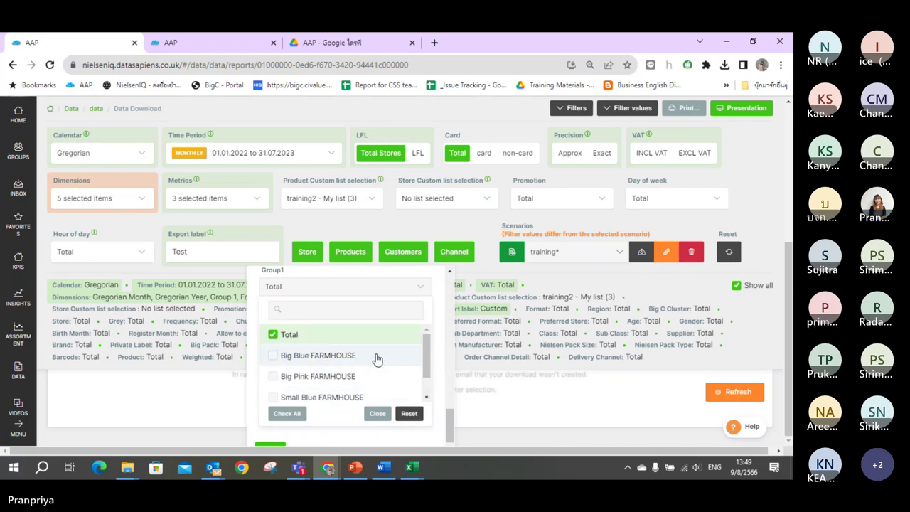
- Reload the Data Download page and set the product custom list selection to test - My list (4)
{"action": "left_click", "coordinate": [331, 198]}
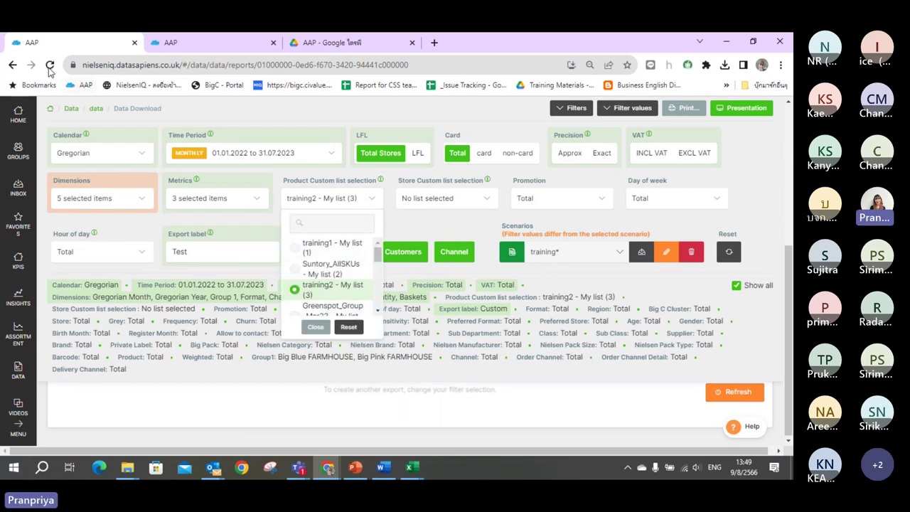
{"action": "left_click", "coordinate": [311, 323]}
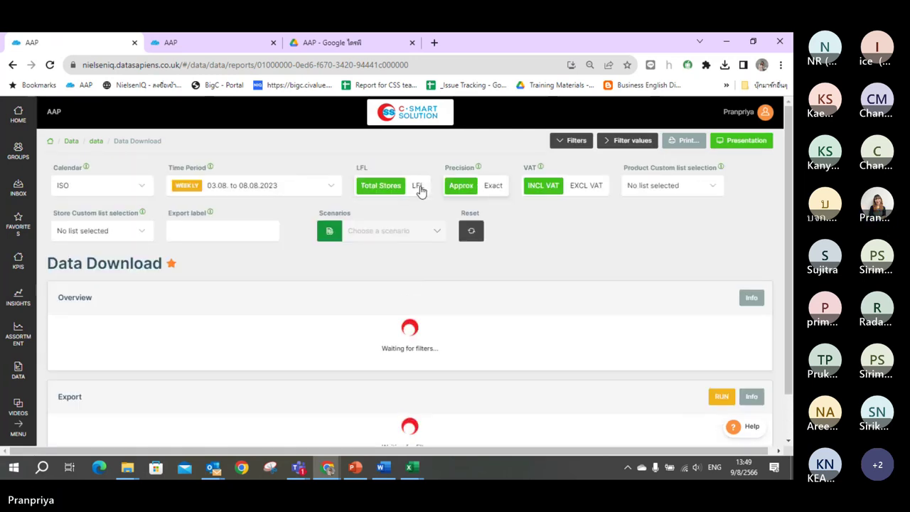
{"action": "left_click", "coordinate": [671, 189]}
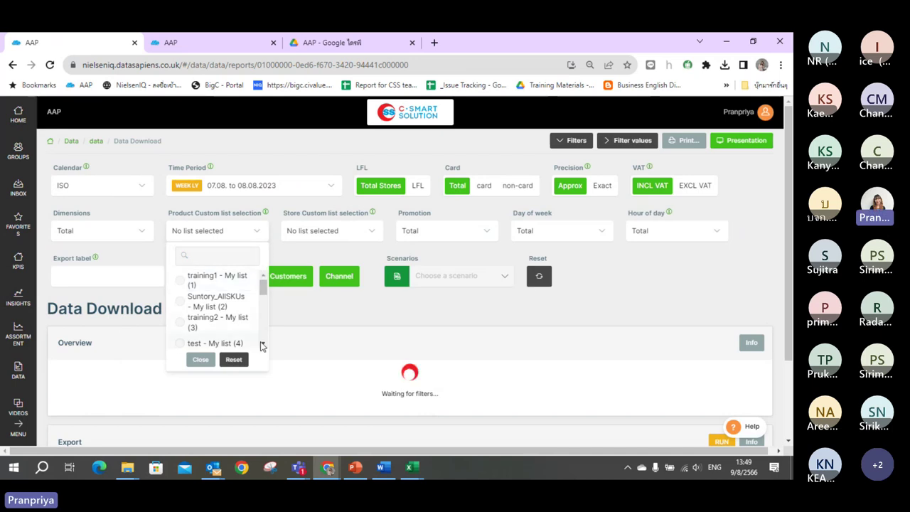
{"action": "left_click", "coordinate": [261, 346]}
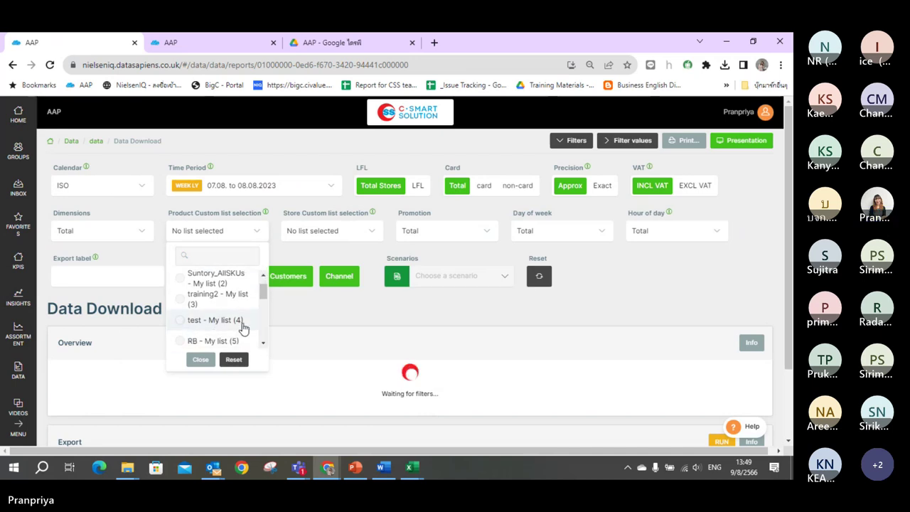
{"action": "left_click", "coordinate": [241, 325]}
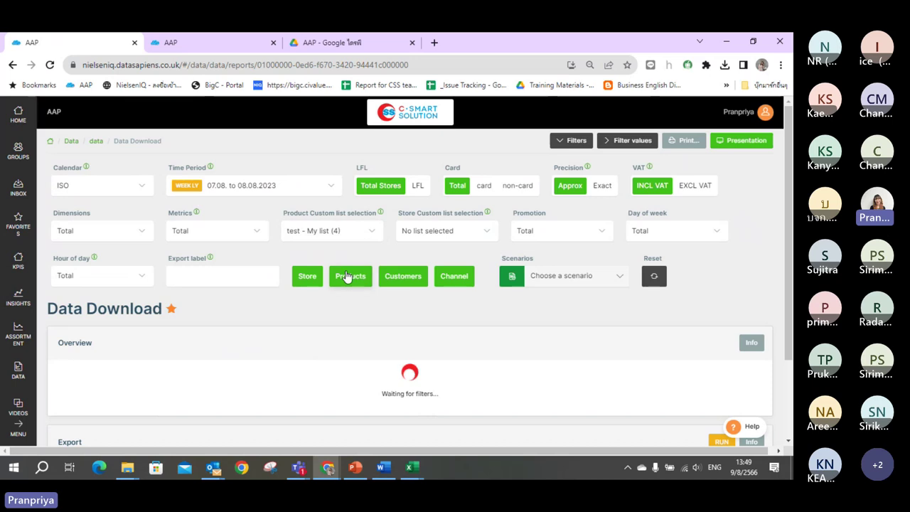
- Select all Group3 brand values, FARMHOUSE and SUN MERRY, in the product filters
{"action": "left_click", "coordinate": [348, 277]}
{"action": "scroll", "coordinate": [386, 347], "scroll_direction": "down", "scroll_amount": 1}
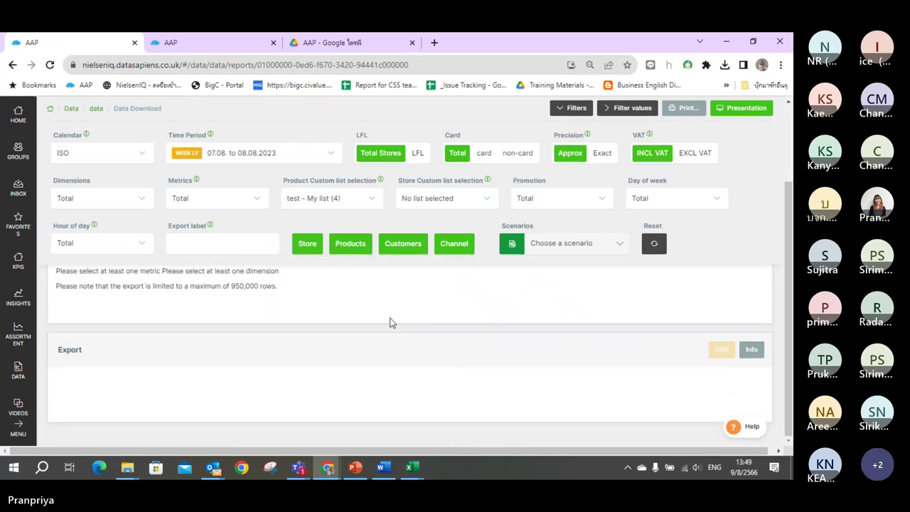
{"action": "left_click", "coordinate": [350, 244]}
{"action": "left_click_drag", "start_coordinate": [450, 281], "coordinate": [447, 427]}
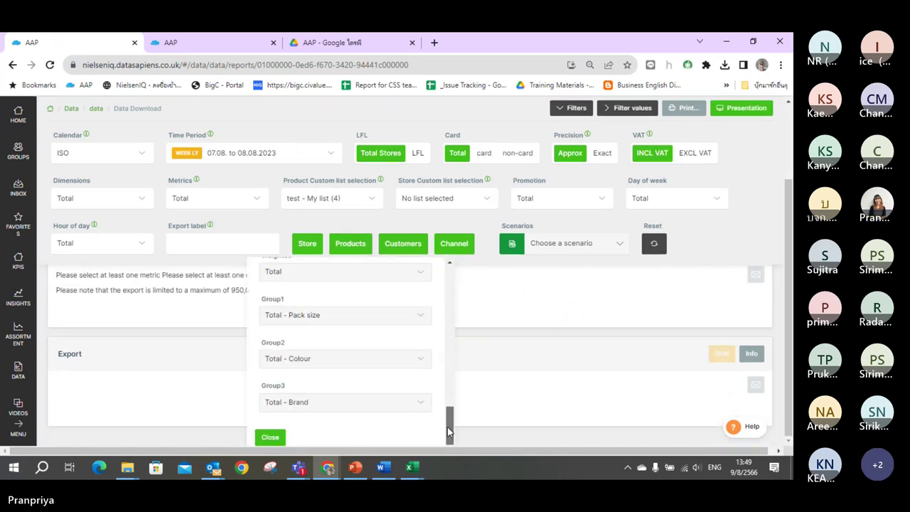
{"action": "left_click", "coordinate": [372, 402]}
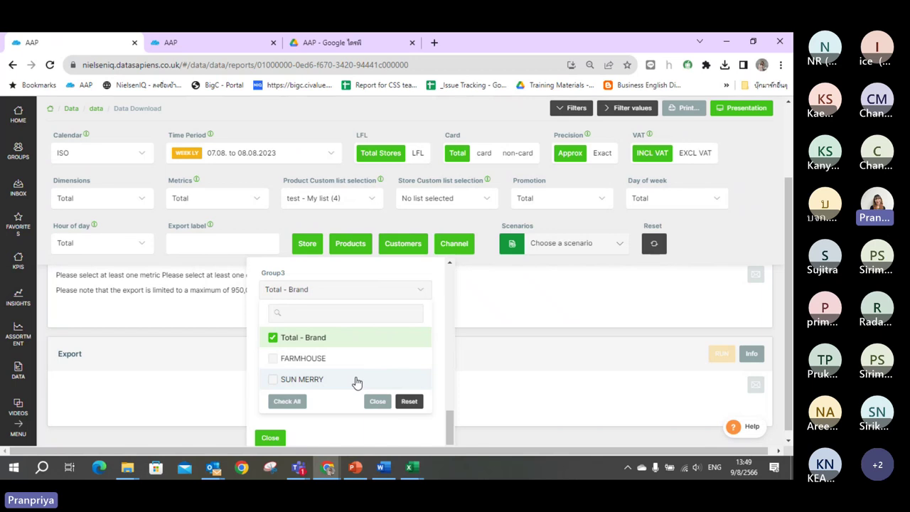
{"action": "left_click", "coordinate": [287, 402]}
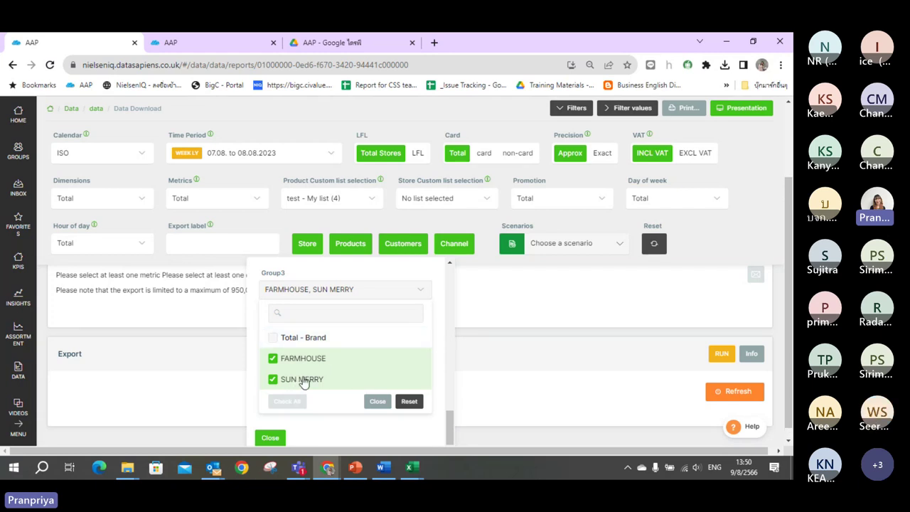
- Close the product filters and add Group 1 (Pack size), Group 2 (Colour) and Group 3 (Brand) as dimensions
{"action": "left_click", "coordinate": [378, 401]}
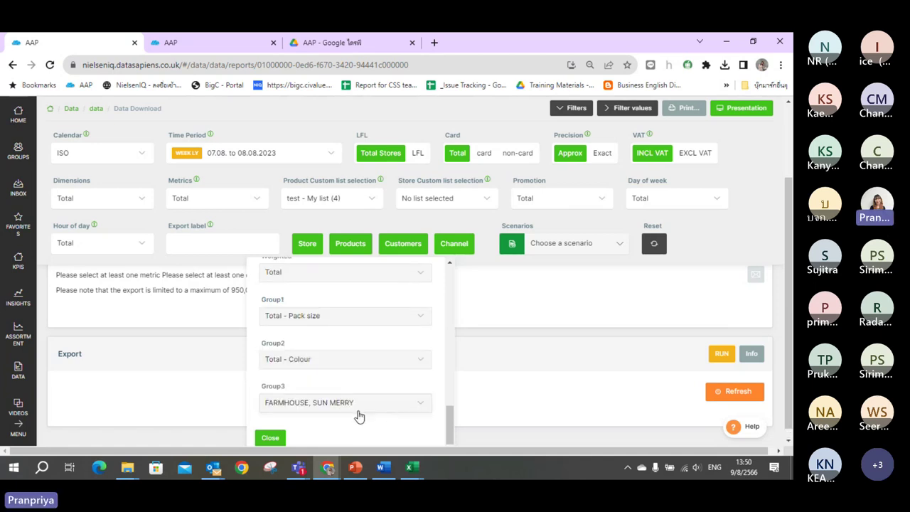
{"action": "left_click", "coordinate": [278, 437]}
{"action": "left_click", "coordinate": [118, 201]}
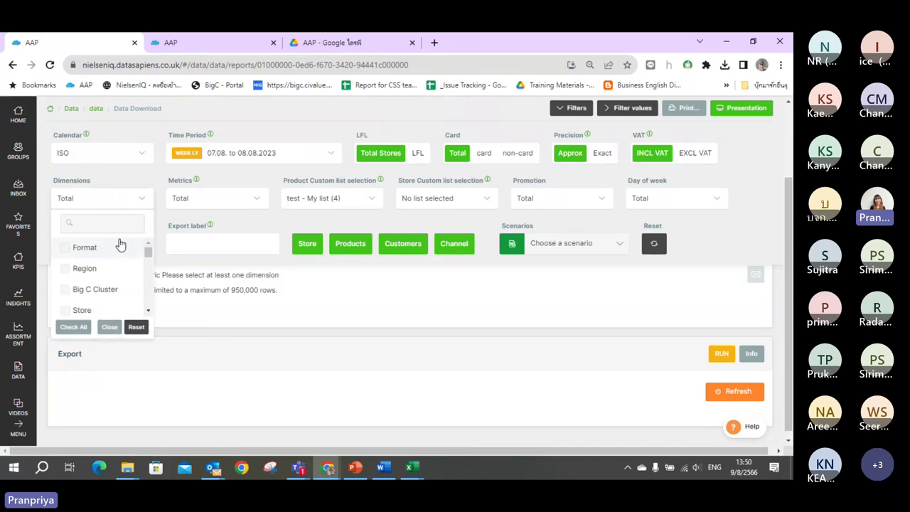
{"action": "left_click", "coordinate": [120, 224]}
{"action": "type", "text": "grop"}
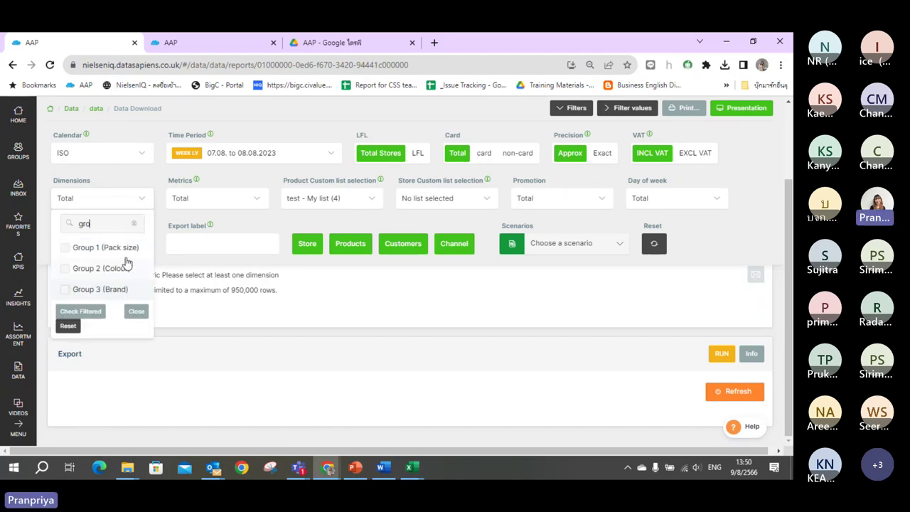
{"action": "left_click", "coordinate": [123, 249]}
{"action": "left_click", "coordinate": [125, 269]}
{"action": "left_click", "coordinate": [124, 288]}
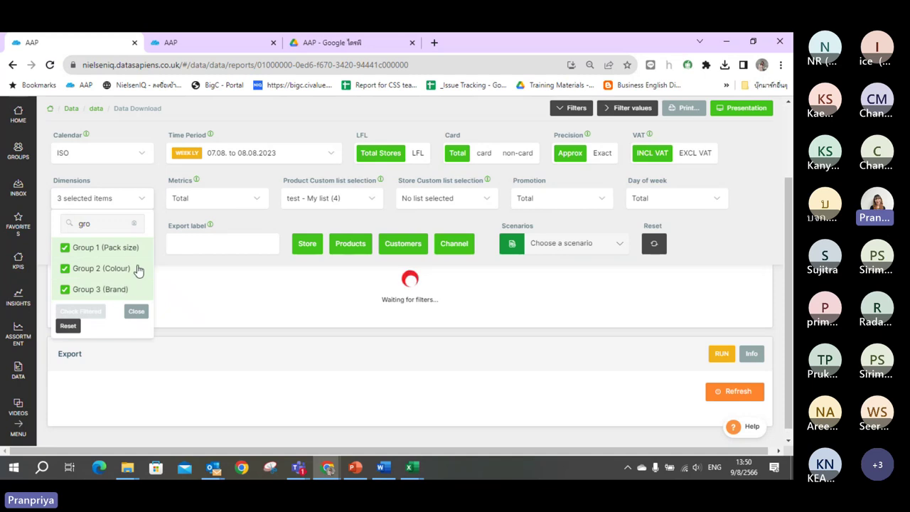
{"action": "left_click", "coordinate": [143, 201]}
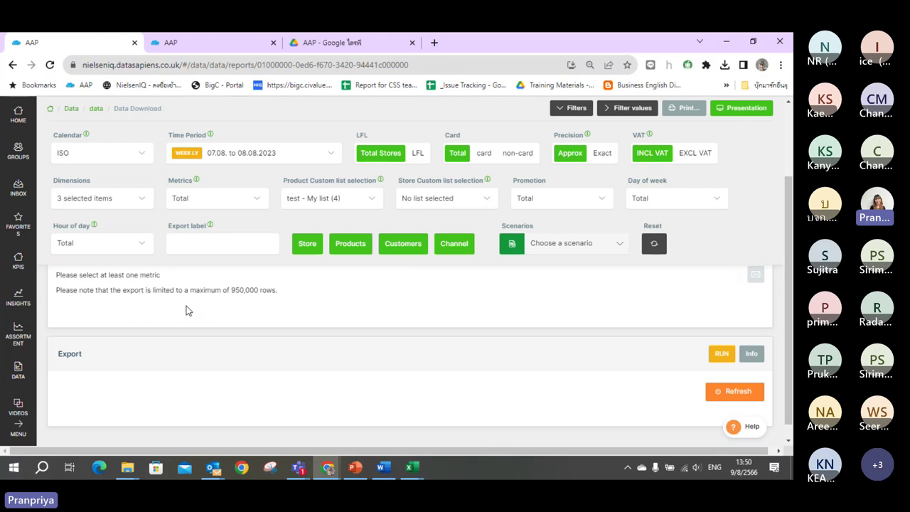
{"action": "left_click", "coordinate": [136, 204]}
{"action": "left_click", "coordinate": [138, 204]}
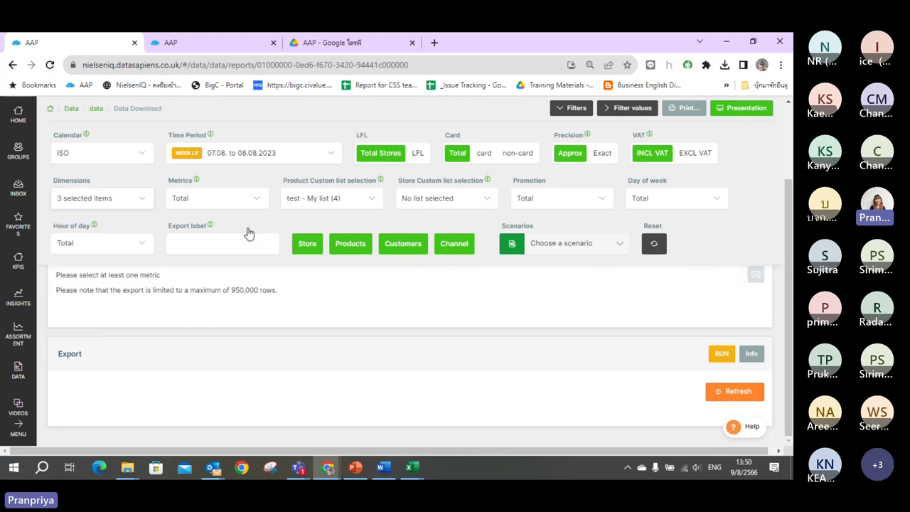
- Review the Group1 pack size options in the product filters without changing the selection
{"action": "left_click", "coordinate": [339, 245]}
{"action": "left_click", "coordinate": [372, 318]}
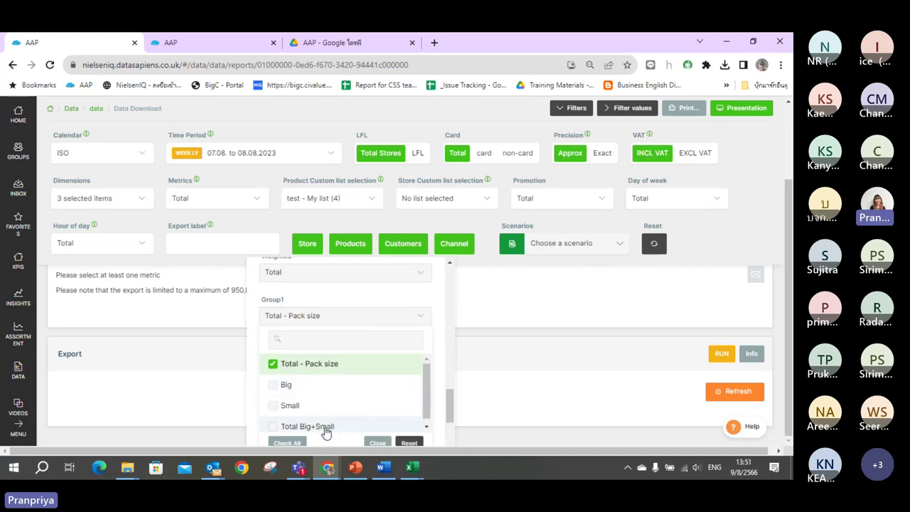
{"action": "left_click", "coordinate": [376, 442]}
{"action": "left_click", "coordinate": [348, 245]}
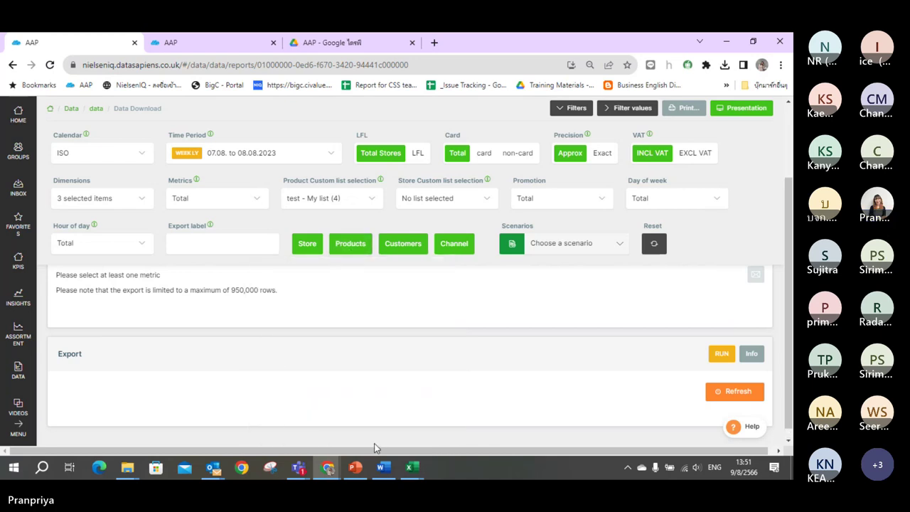
- Open the newest Test export from the Downloads folder in Excel, then close it without saving
{"action": "mouse_move", "coordinate": [214, 469]}
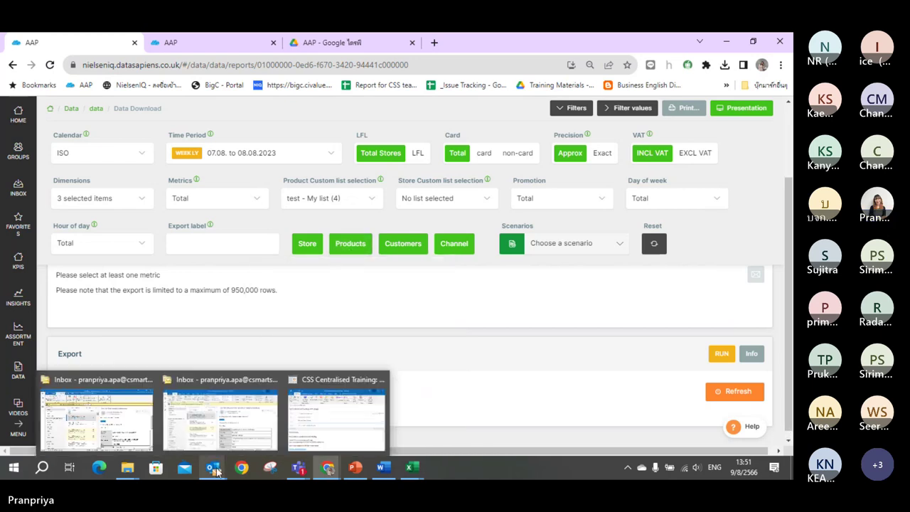
{"action": "left_click", "coordinate": [116, 439]}
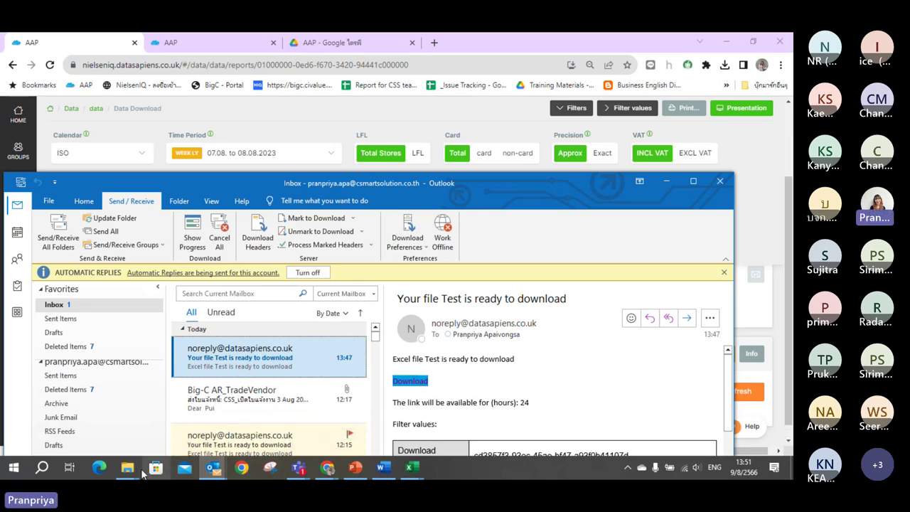
{"action": "mouse_move", "coordinate": [130, 467]}
{"action": "left_click", "coordinate": [327, 427]}
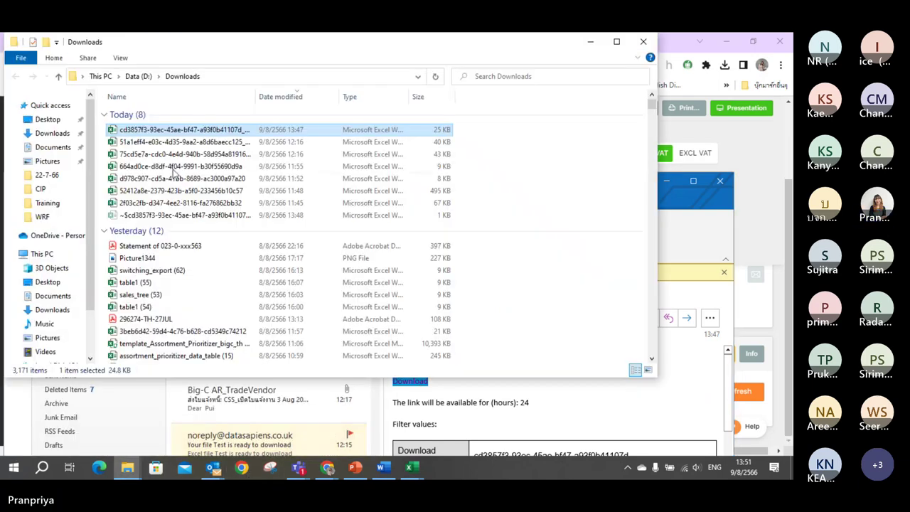
{"action": "double_click", "coordinate": [216, 133]}
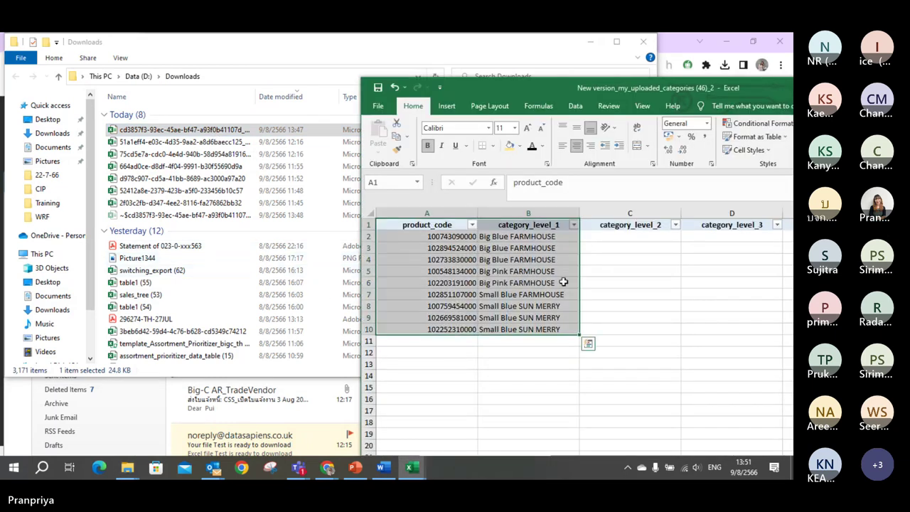
{"action": "left_click", "coordinate": [522, 329]}
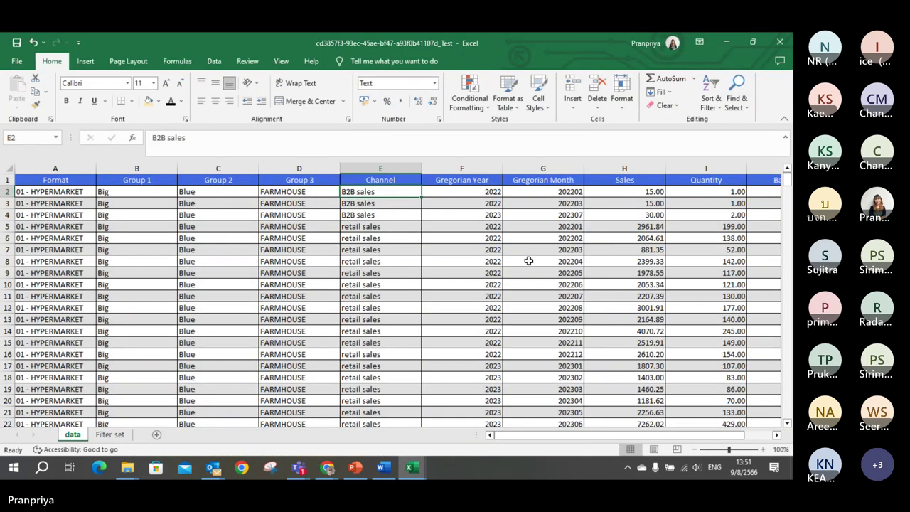
{"action": "left_click", "coordinate": [779, 42]}
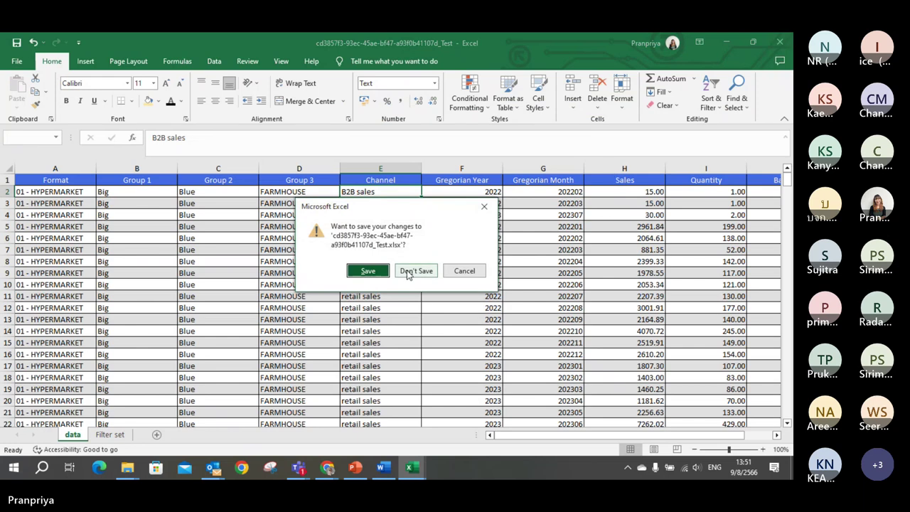
{"action": "left_click", "coordinate": [418, 269]}
- Bring the New version_my_uploaded_categories (46)_2 workbook into view and highlight its product rows and category_level_1 column
{"action": "left_click_drag", "start_coordinate": [669, 90], "coordinate": [529, 59]}
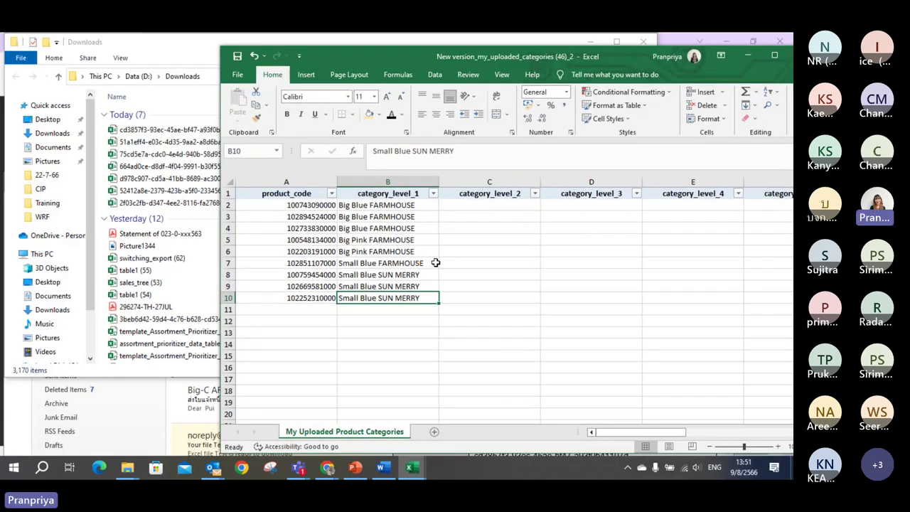
{"action": "left_click_drag", "start_coordinate": [353, 297], "coordinate": [274, 203]}
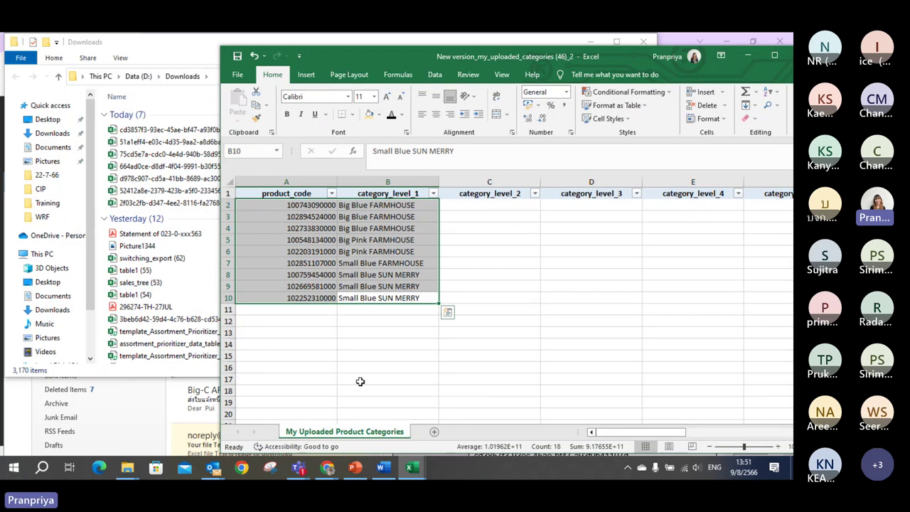
{"action": "left_click", "coordinate": [394, 182]}
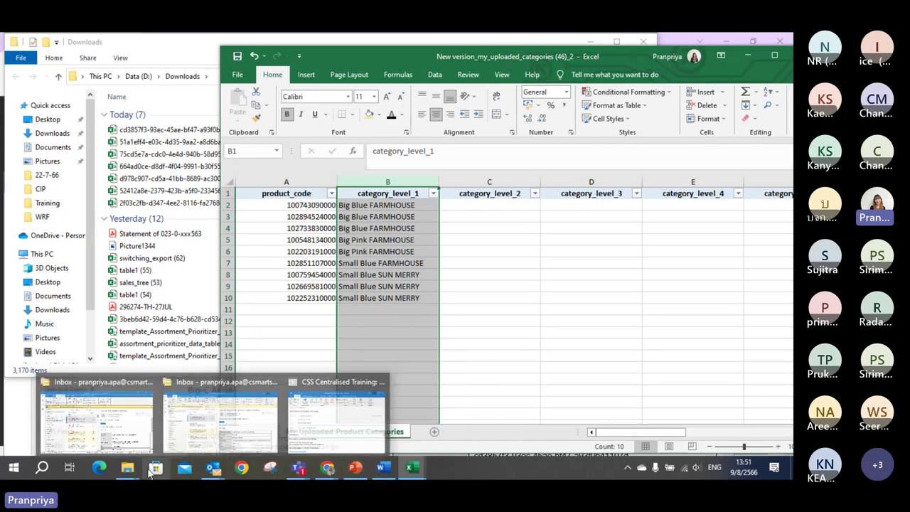
- Open the Test_2 export from the CIP folder, maximize it and highlight the Group 1 column
{"action": "mouse_move", "coordinate": [135, 469]}
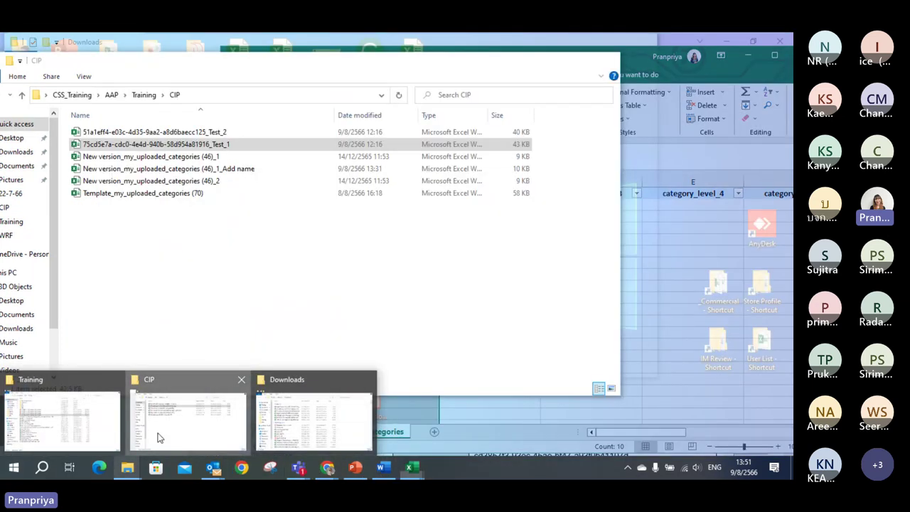
{"action": "left_click", "coordinate": [159, 434]}
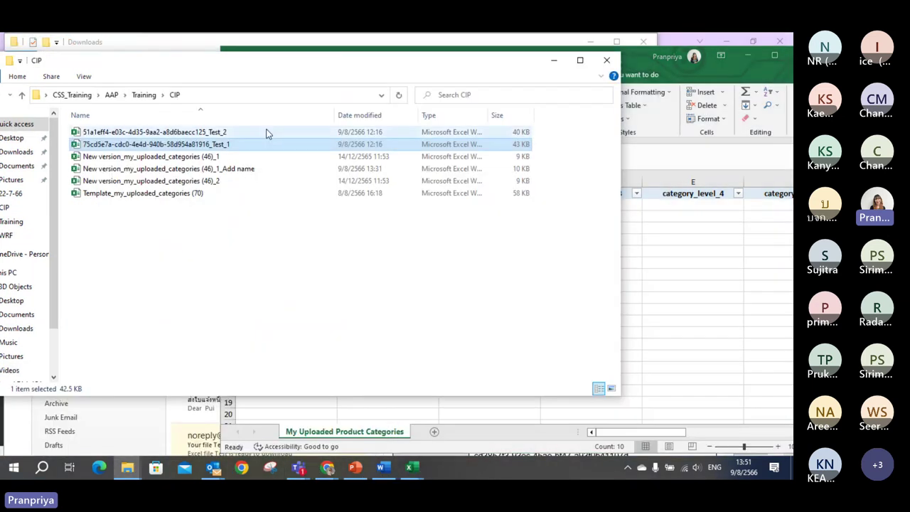
{"action": "double_click", "coordinate": [218, 132]}
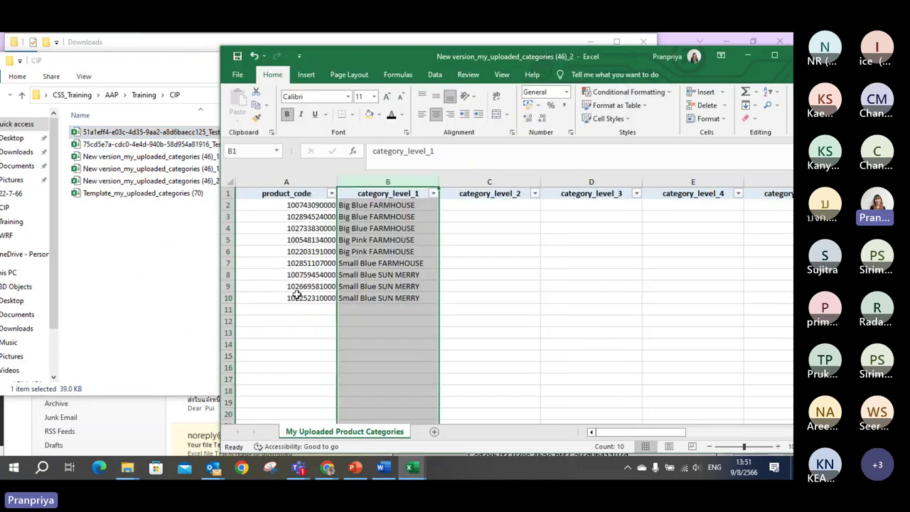
{"action": "left_click", "coordinate": [296, 316]}
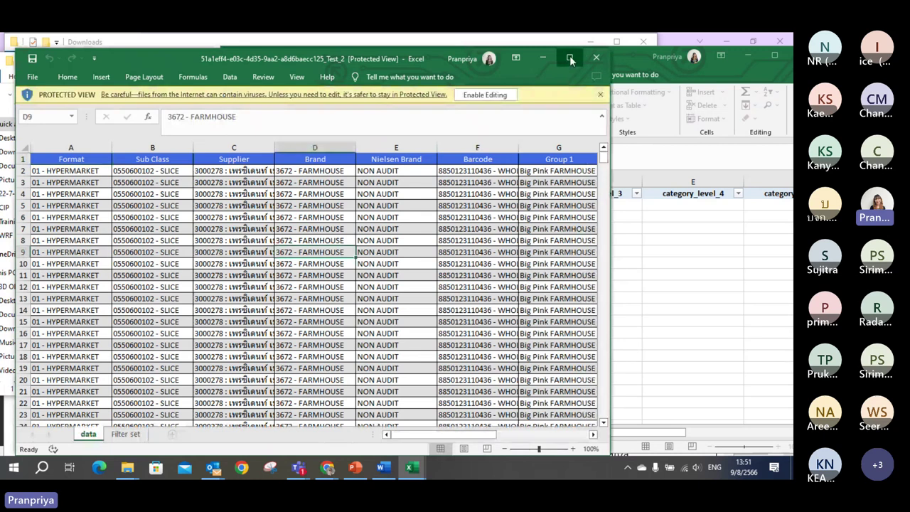
{"action": "left_click", "coordinate": [570, 56]}
{"action": "left_click", "coordinate": [561, 201]}
{"action": "left_click", "coordinate": [534, 129]}
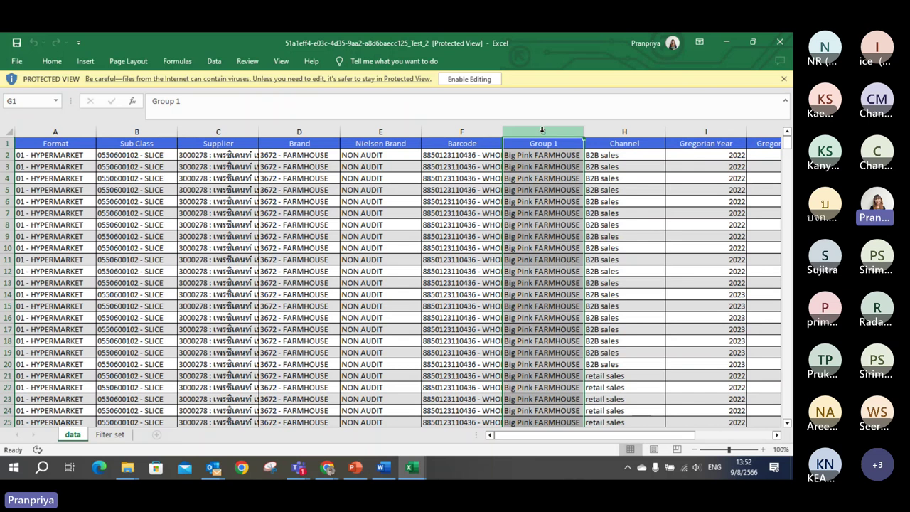
- Switch to the Test_1 export, highlight its Group 1 column for review, and minimize the workbook
{"action": "left_click", "coordinate": [411, 467]}
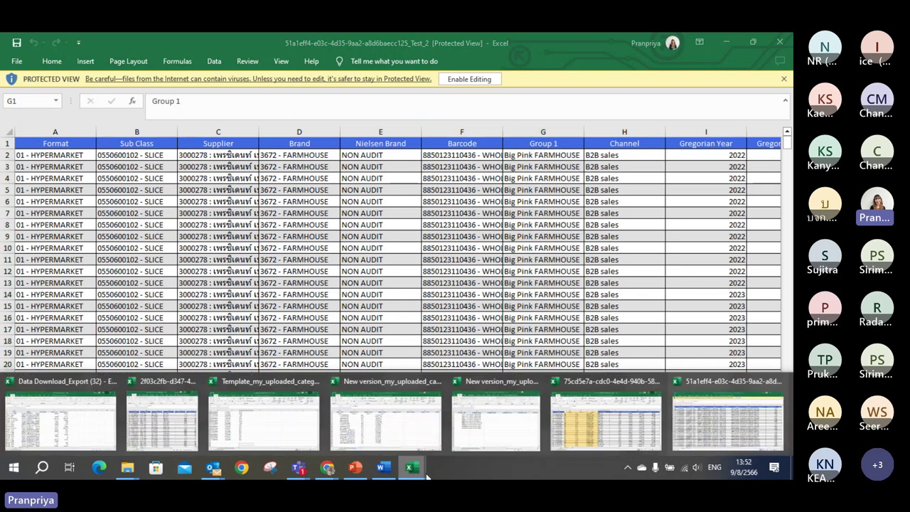
{"action": "left_click", "coordinate": [569, 430]}
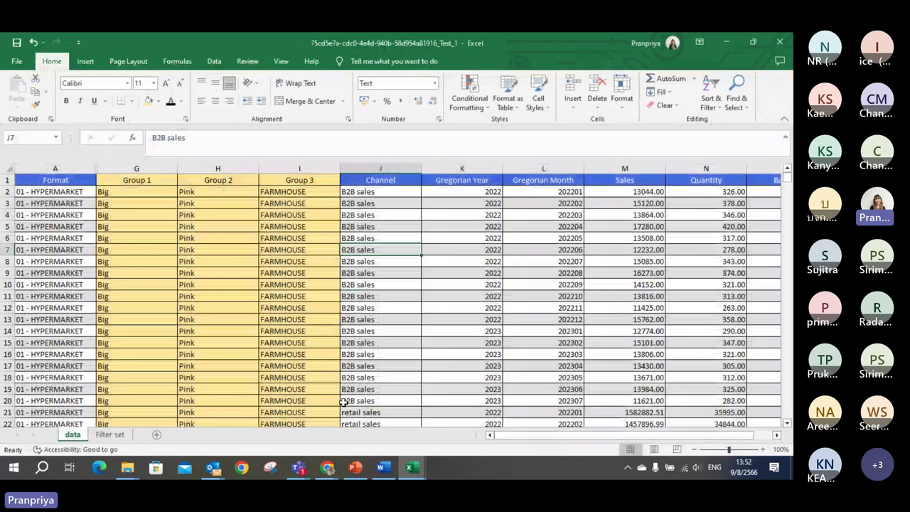
{"action": "left_click", "coordinate": [130, 167]}
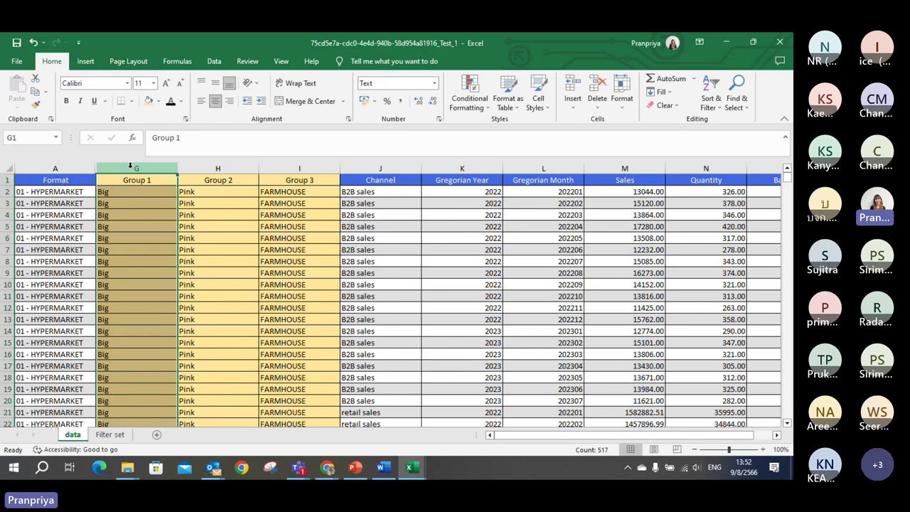
{"action": "left_click", "coordinate": [727, 40]}
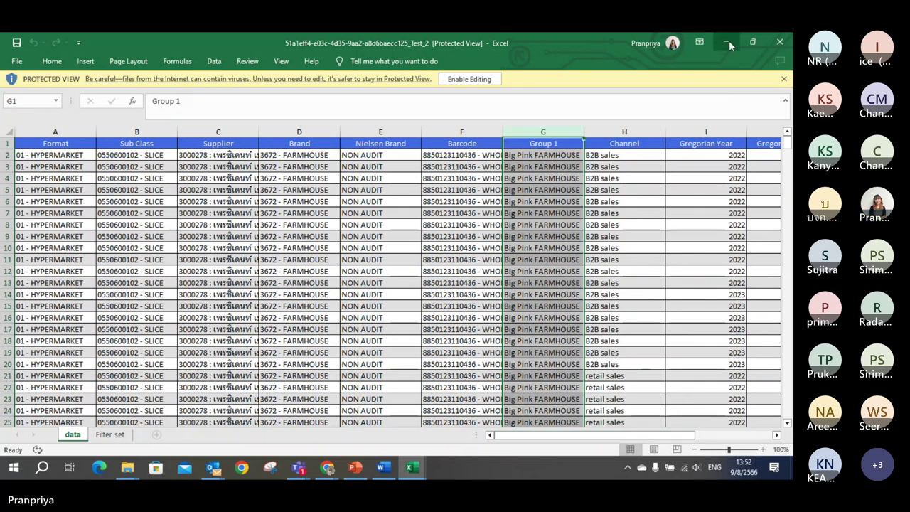
- Place the Test_1 export beside the Test_2 export to compare their group columns
{"action": "left_click", "coordinate": [412, 467]}
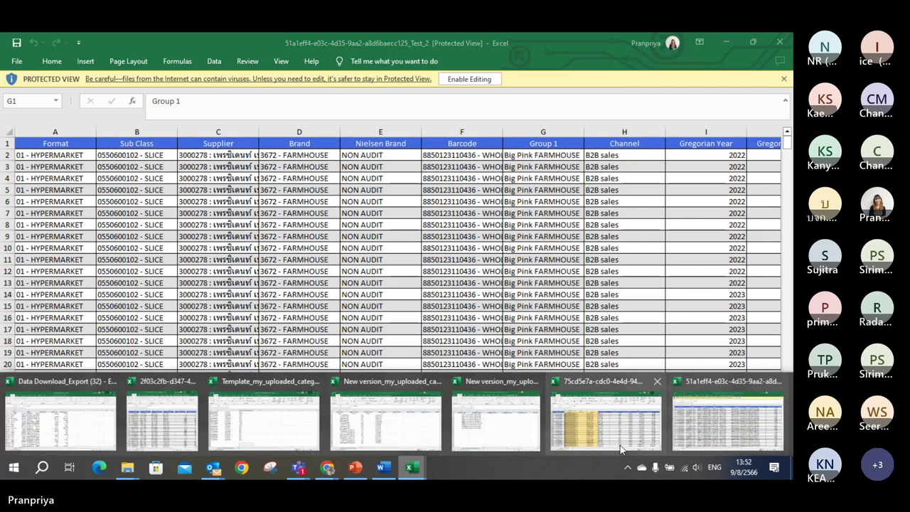
{"action": "left_click", "coordinate": [604, 423]}
{"action": "left_click_drag", "start_coordinate": [541, 42], "coordinate": [274, 49]}
{"action": "left_click_drag", "start_coordinate": [559, 249], "coordinate": [421, 240]}
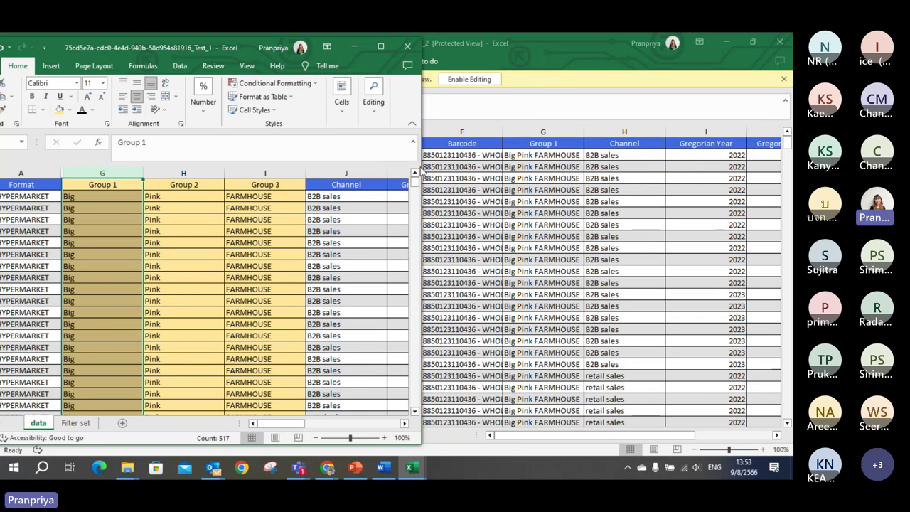
- Minimize the open workbooks, folder windows and Outlook, and return to the beginning of the Data Download page in the browser
{"action": "left_click", "coordinate": [353, 47]}
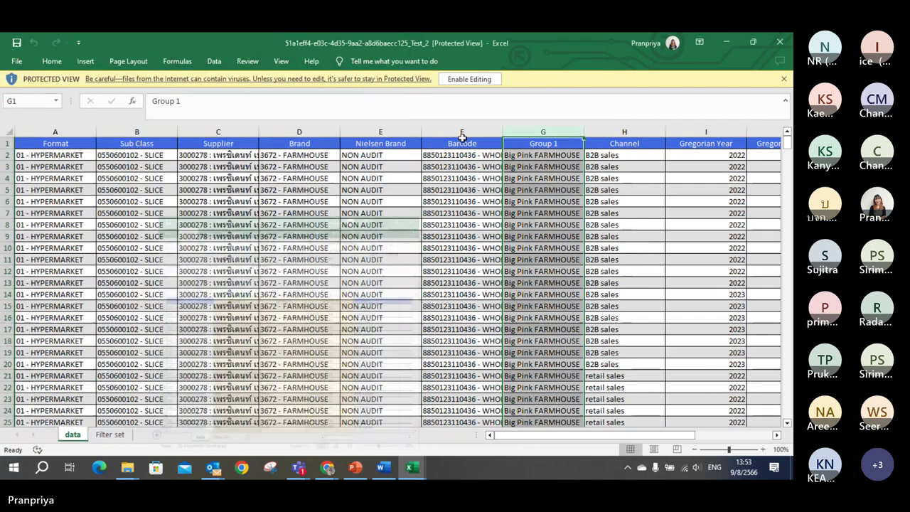
{"action": "left_click", "coordinate": [726, 42]}
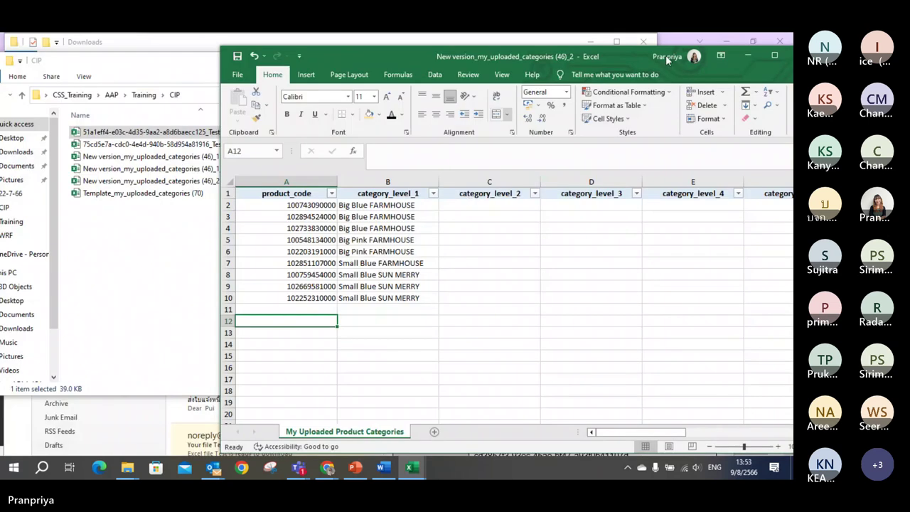
{"action": "left_click", "coordinate": [744, 57]}
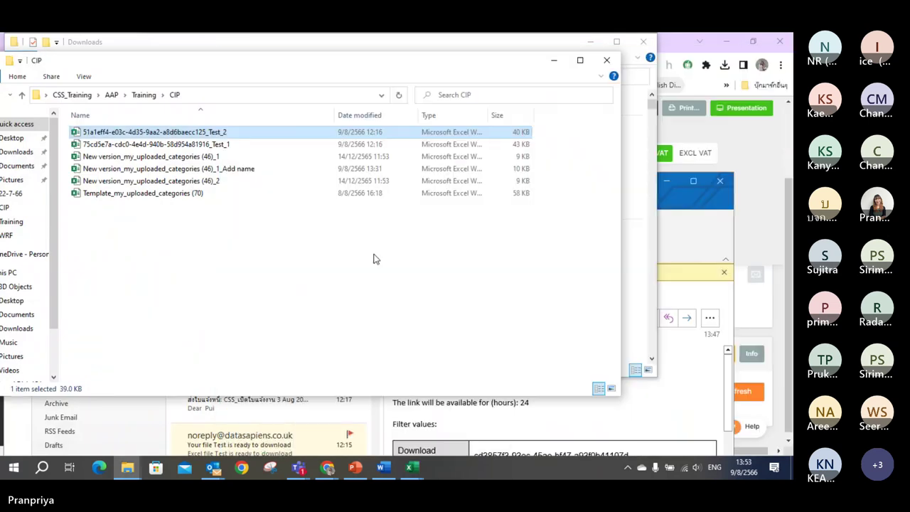
{"action": "left_click", "coordinate": [553, 61]}
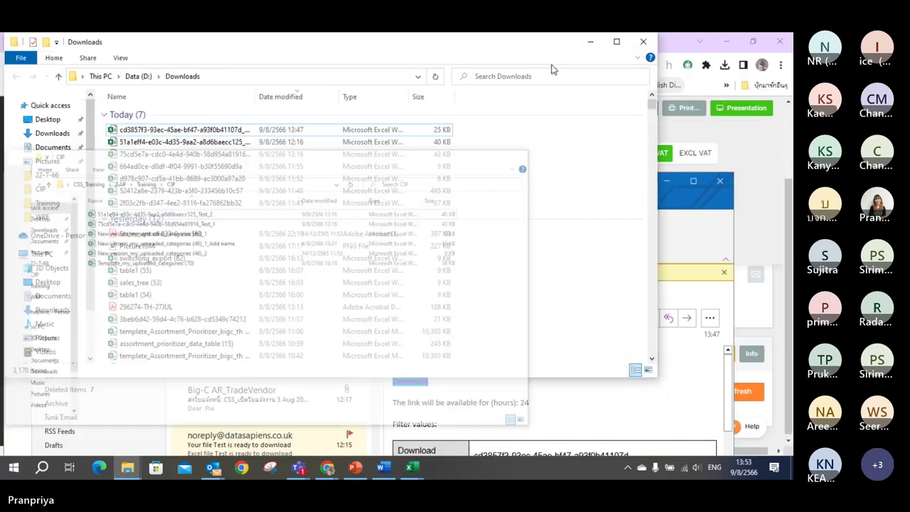
{"action": "left_click", "coordinate": [590, 43]}
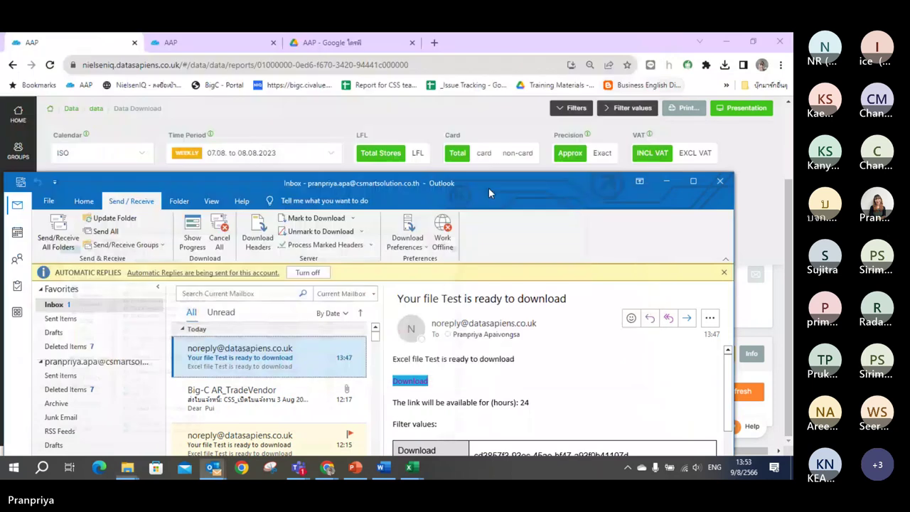
{"action": "left_click", "coordinate": [664, 182]}
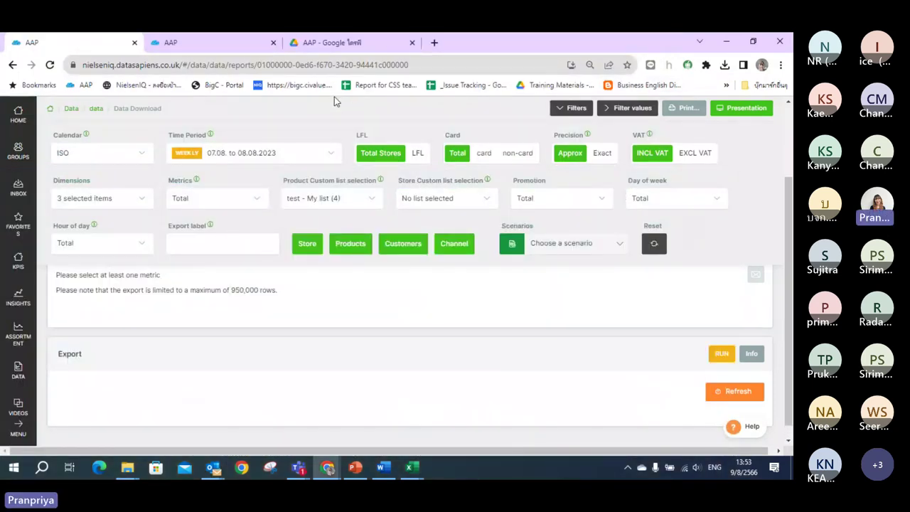
{"action": "scroll", "coordinate": [400, 392], "scroll_direction": "up", "scroll_amount": 2}
{"action": "scroll", "coordinate": [400, 392], "scroll_direction": "up", "scroll_amount": 1}
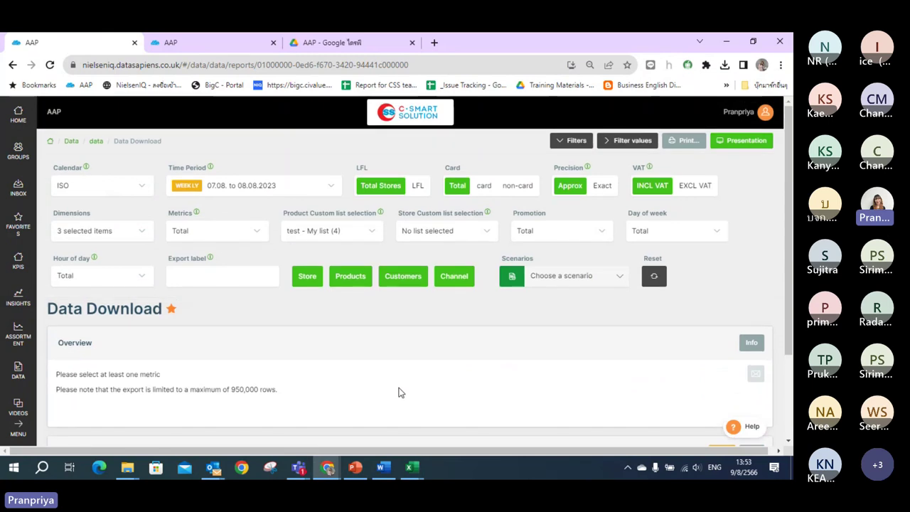
- Review the Group 1, Group 2 and Group 3 dimensions available for the selected product custom list in Data Download
{"action": "scroll", "coordinate": [398, 391], "scroll_direction": "down", "scroll_amount": 3}
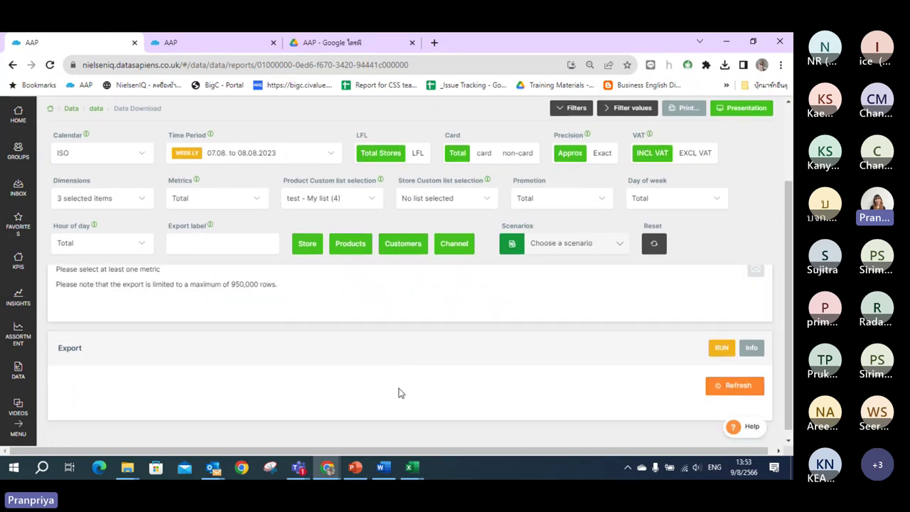
{"action": "left_click", "coordinate": [141, 200]}
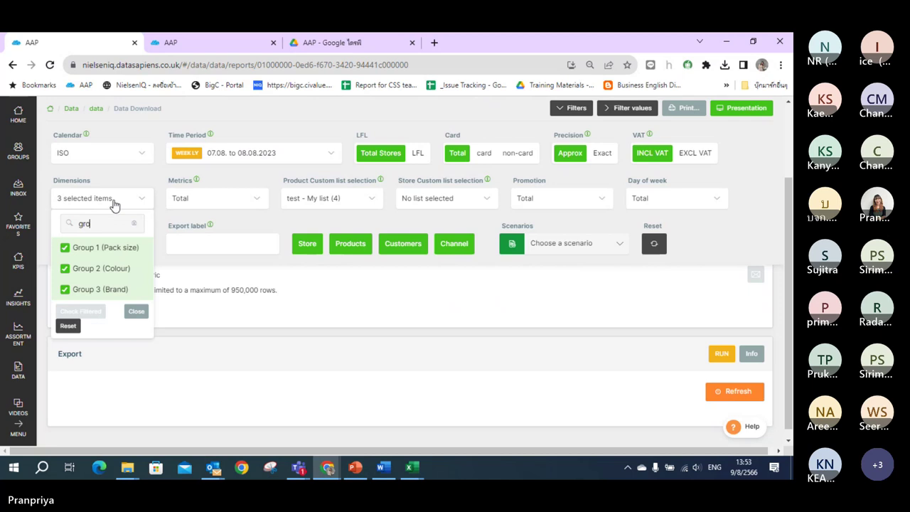
{"action": "left_click", "coordinate": [366, 202]}
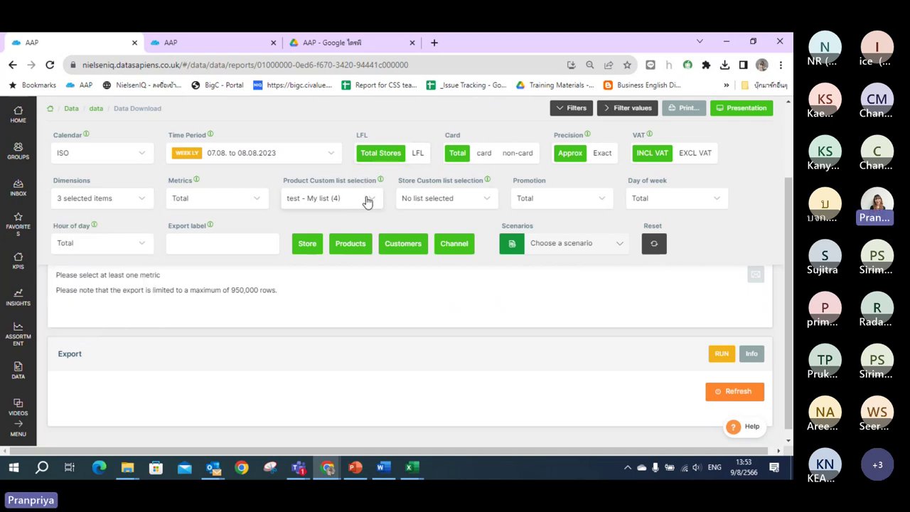
{"action": "left_click", "coordinate": [134, 201]}
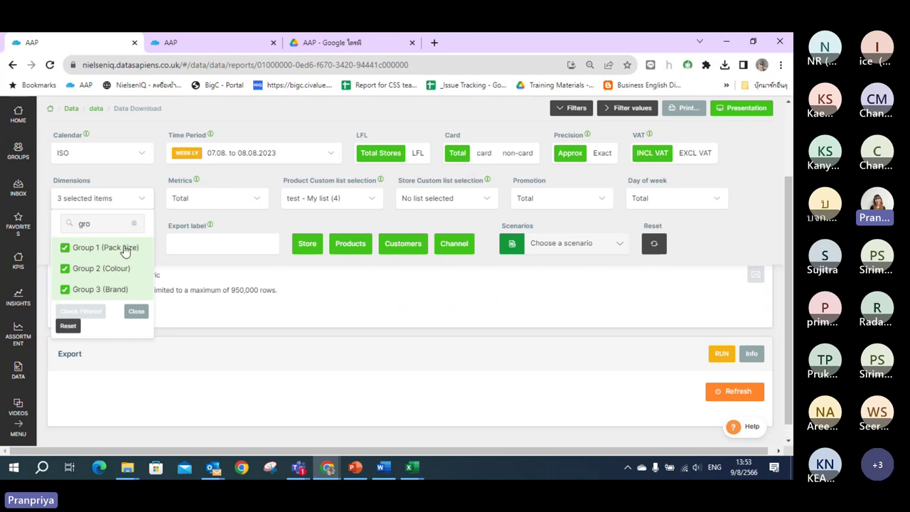
{"action": "left_click", "coordinate": [145, 206]}
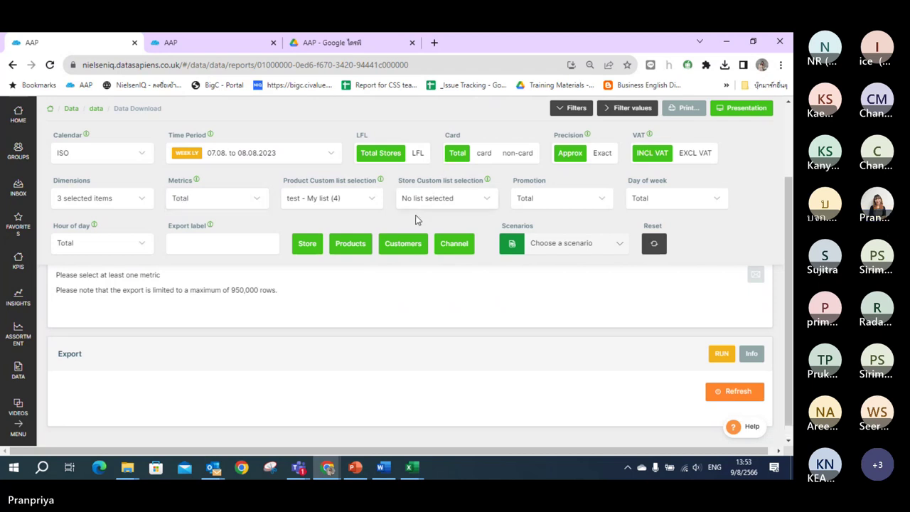
- Switch to the other AAP browser window and bring up the already open Sales Tree report
{"action": "mouse_move", "coordinate": [326, 470]}
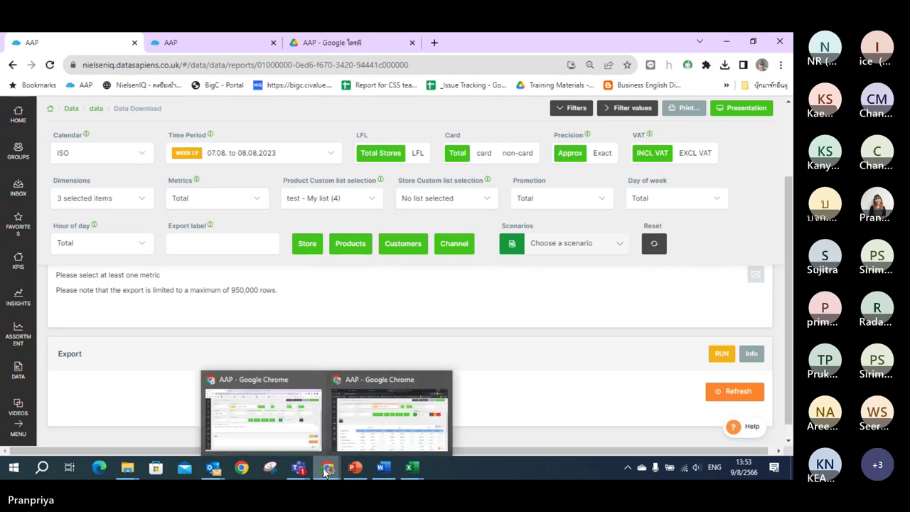
{"action": "left_click", "coordinate": [370, 450]}
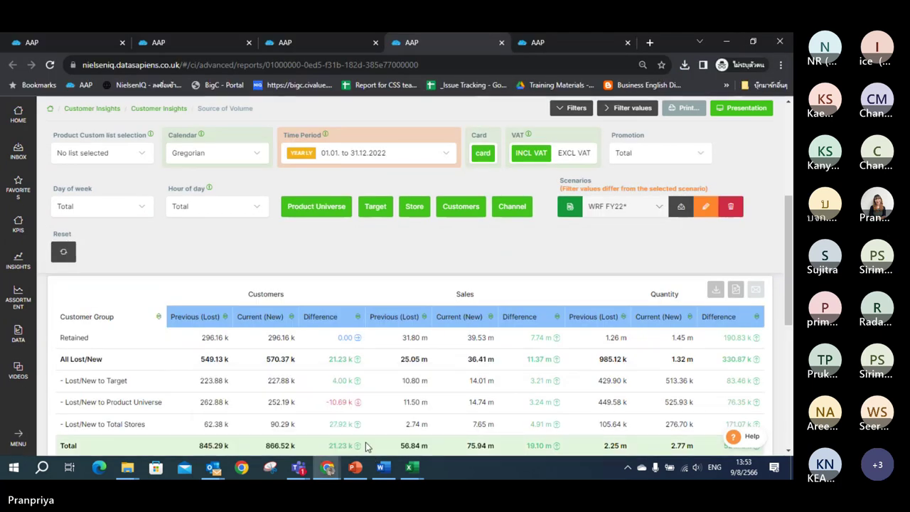
{"action": "left_click", "coordinate": [190, 45]}
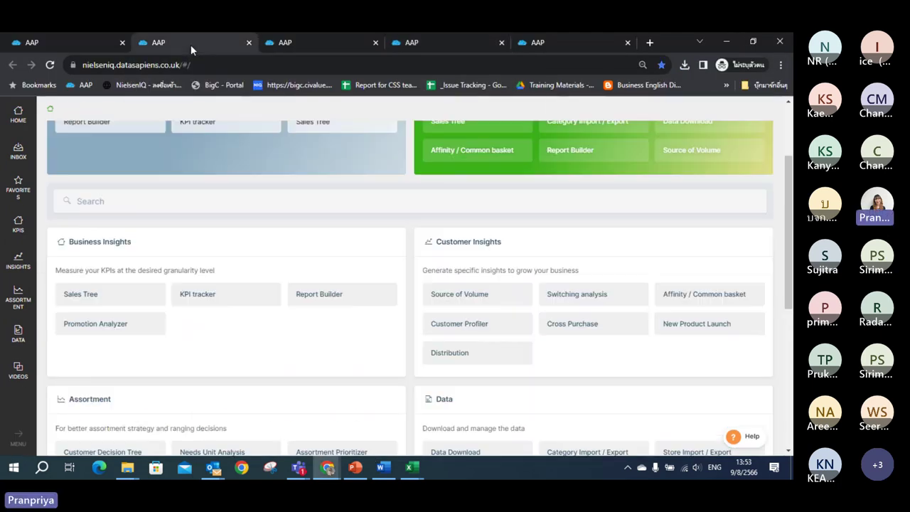
{"action": "left_click", "coordinate": [78, 40]}
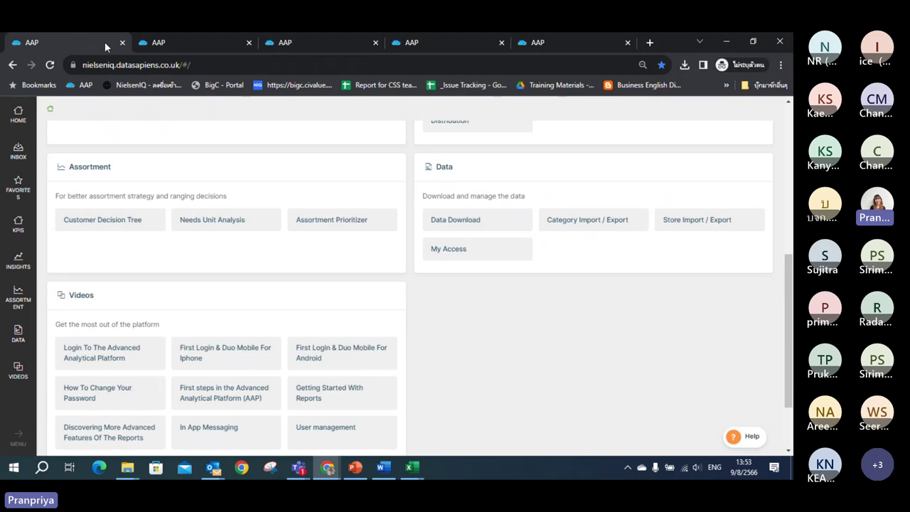
{"action": "scroll", "coordinate": [561, 388], "scroll_direction": "up", "scroll_amount": 2}
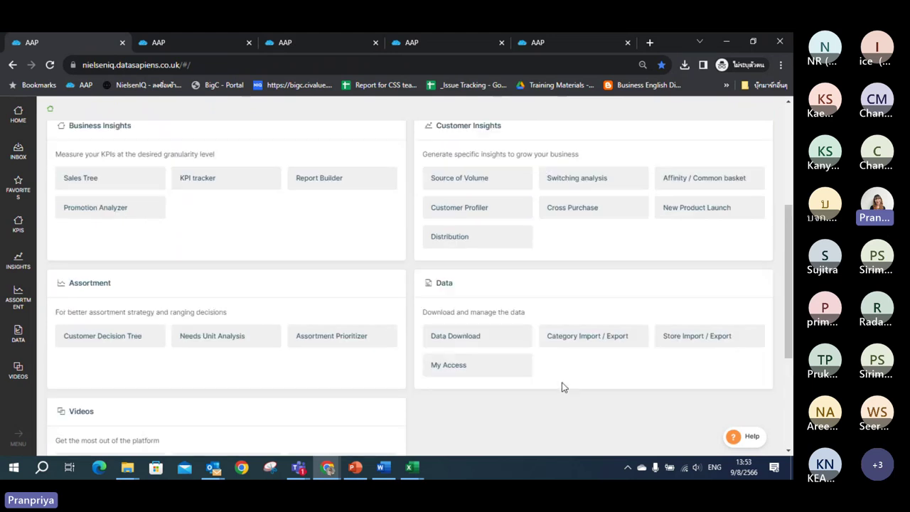
{"action": "scroll", "coordinate": [561, 387], "scroll_direction": "up", "scroll_amount": 1}
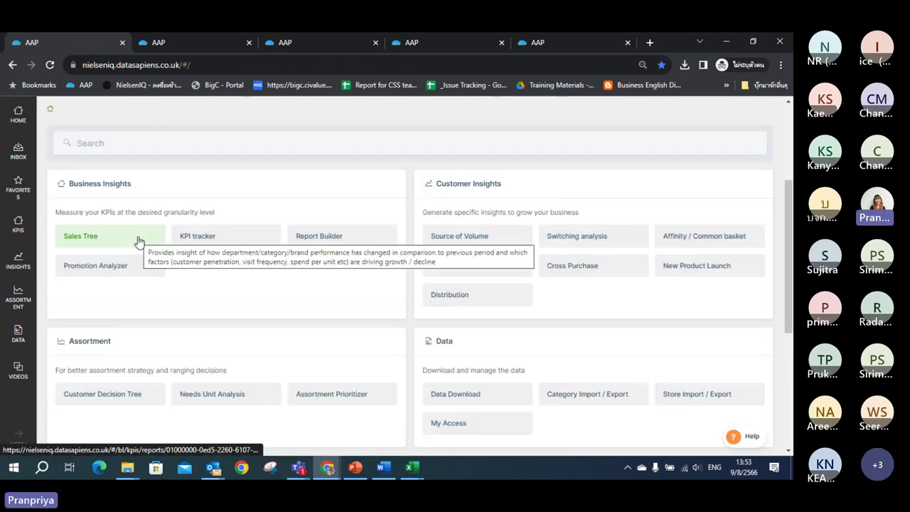
{"action": "left_click", "coordinate": [196, 42]}
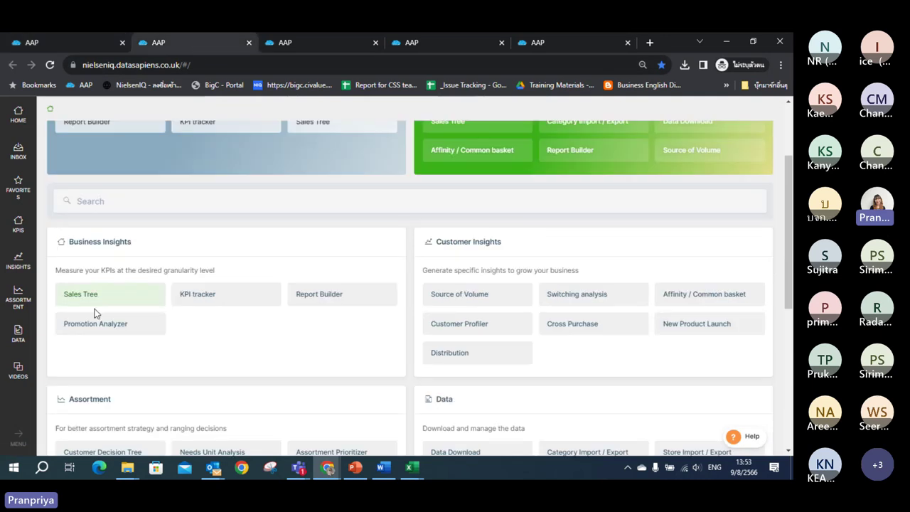
{"action": "left_click", "coordinate": [326, 41]}
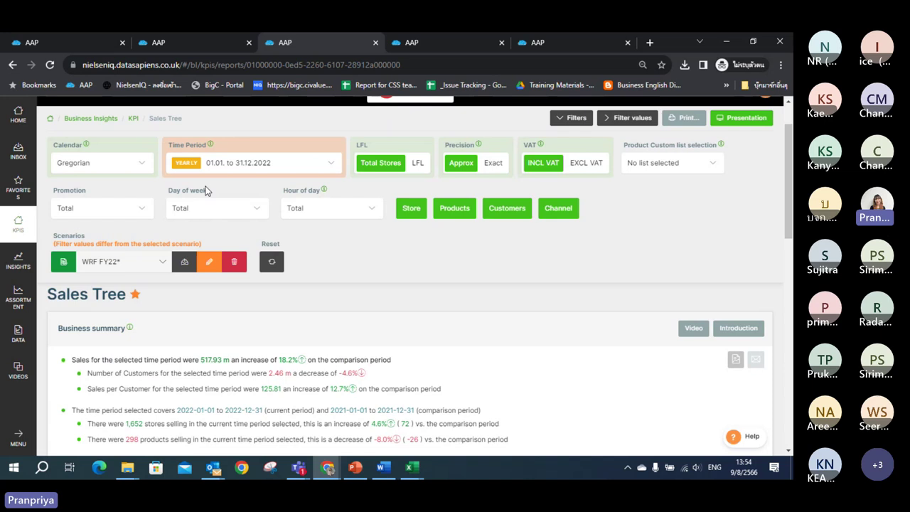
- Review the available calendar types and the time period options offered under the Gregorian calendar
{"action": "left_click", "coordinate": [141, 166]}
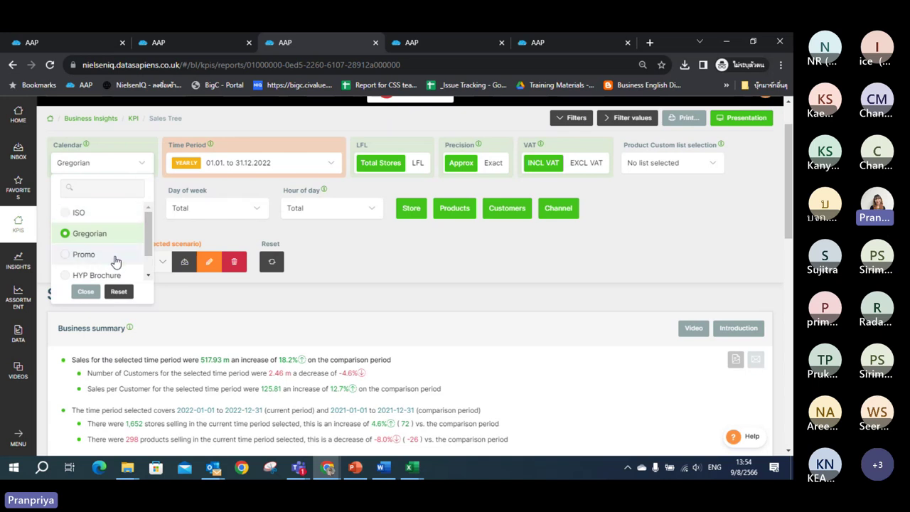
{"action": "scroll", "coordinate": [147, 234], "scroll_direction": "down", "scroll_amount": 1}
{"action": "scroll", "coordinate": [148, 235], "scroll_direction": "up", "scroll_amount": 1}
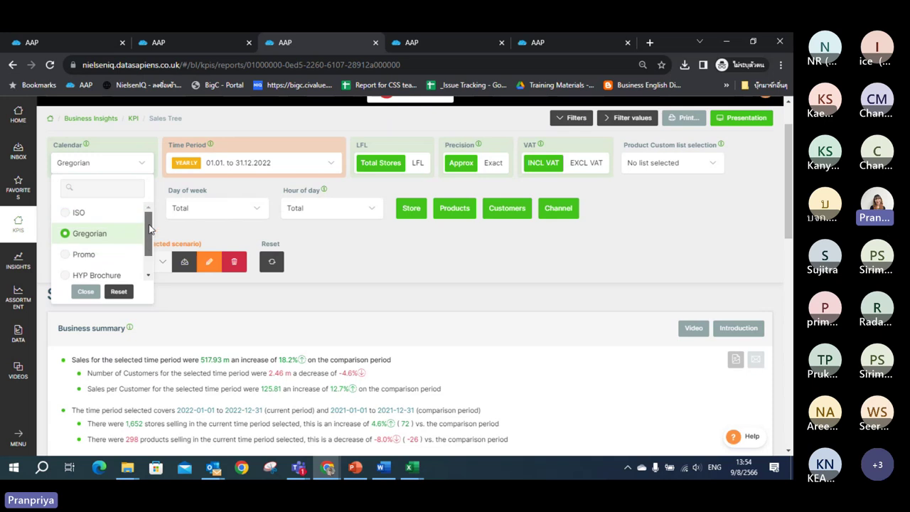
{"action": "left_click", "coordinate": [145, 172]}
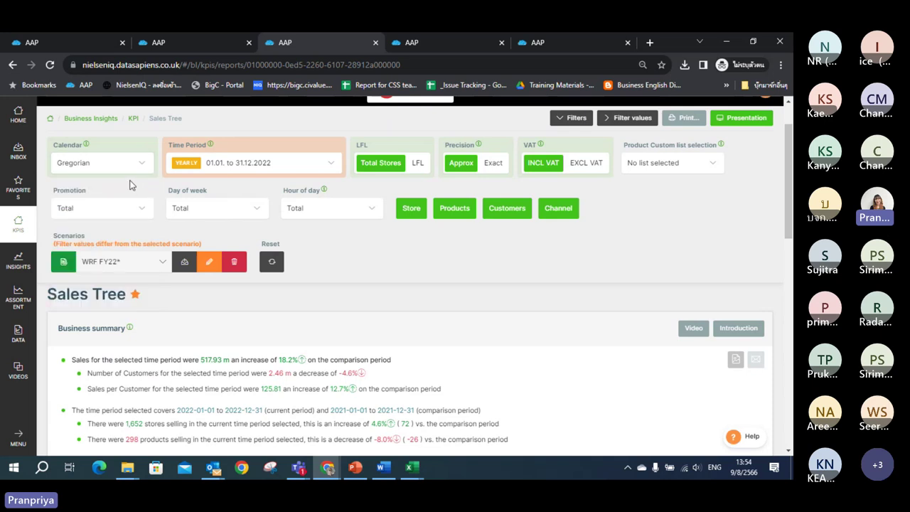
{"action": "left_click", "coordinate": [318, 163]}
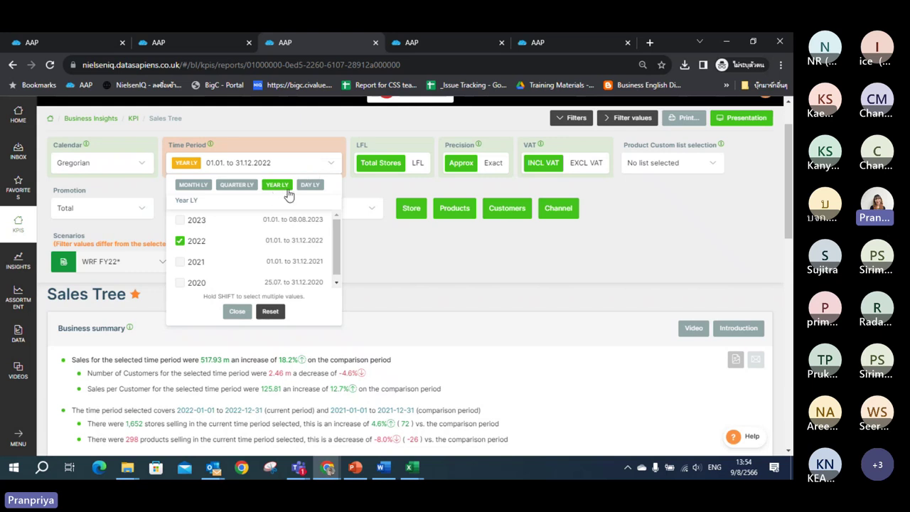
{"action": "left_click", "coordinate": [236, 311]}
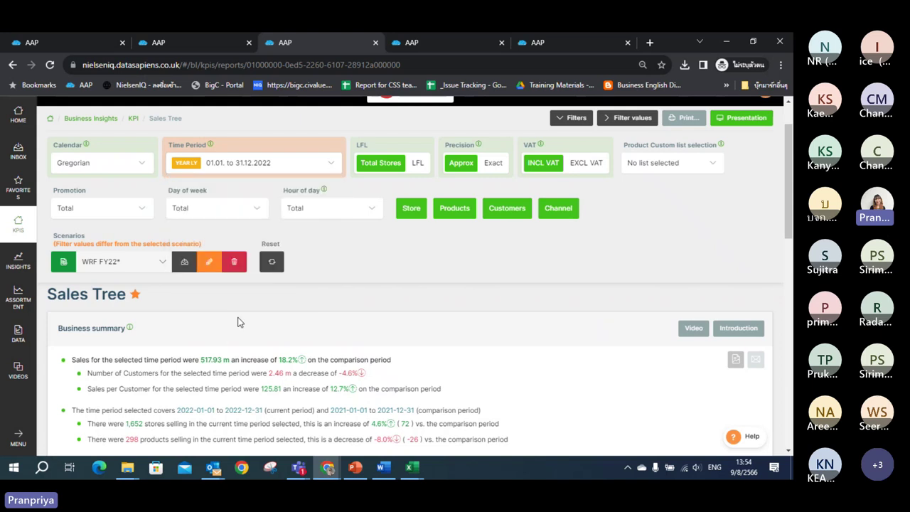
- Change the Sales Tree calendar to ISO and display the Custom time period's actual and comparison date ranges
{"action": "left_click", "coordinate": [136, 167]}
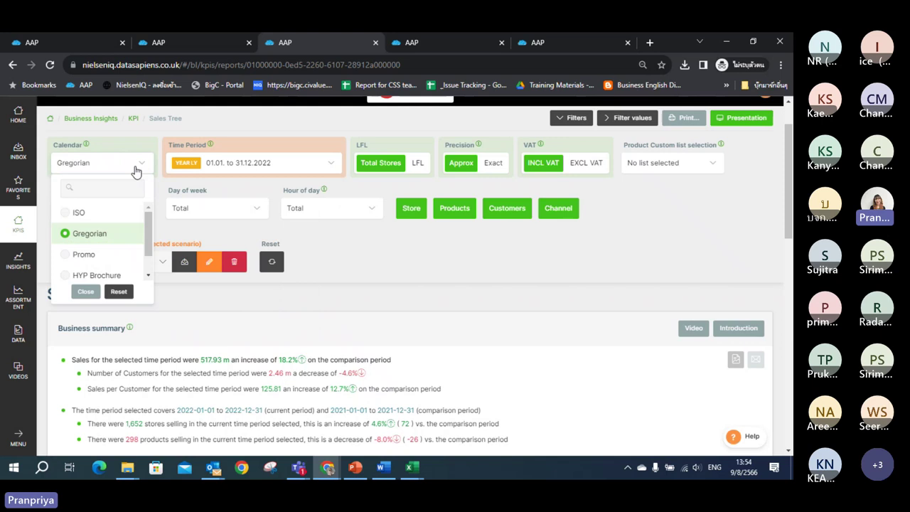
{"action": "left_click", "coordinate": [129, 215]}
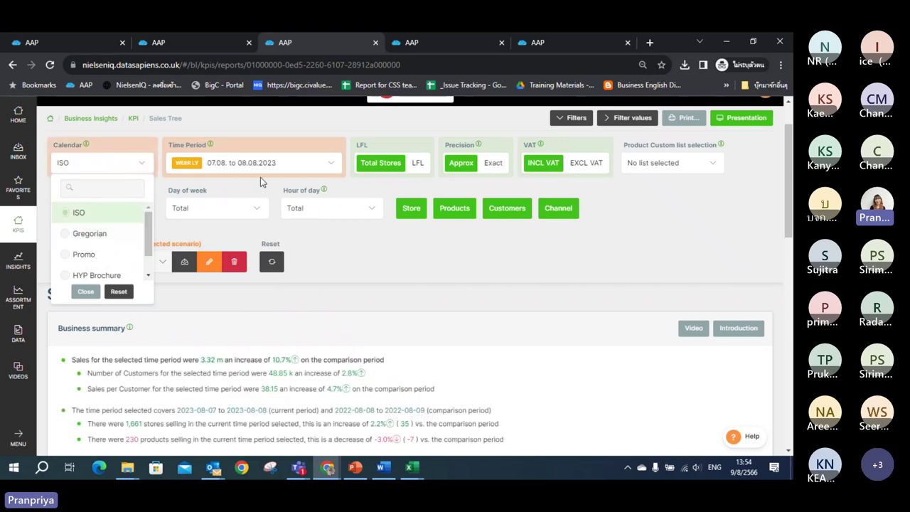
{"action": "left_click", "coordinate": [260, 177]}
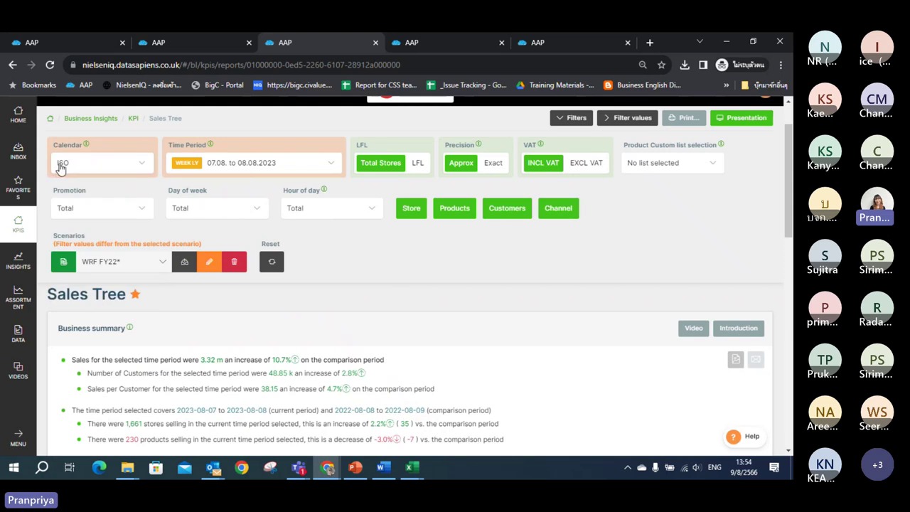
{"action": "left_click", "coordinate": [270, 167]}
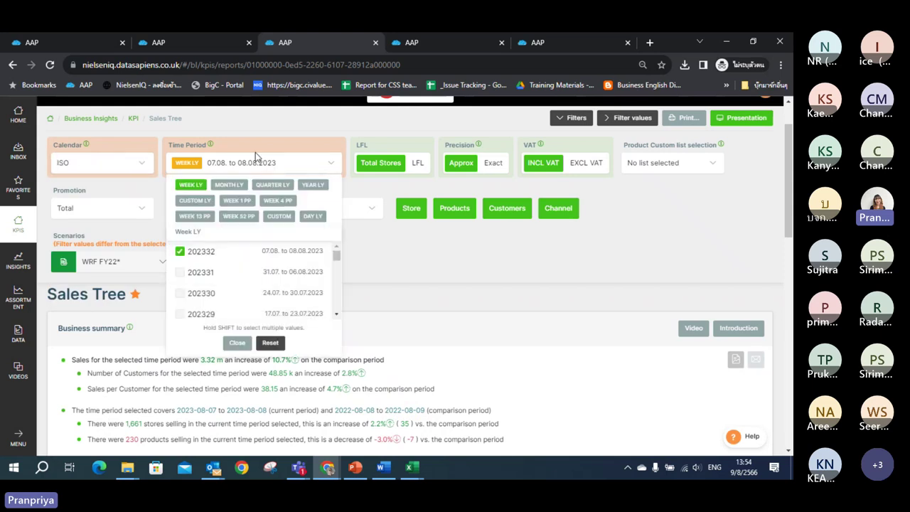
{"action": "left_click", "coordinate": [280, 221]}
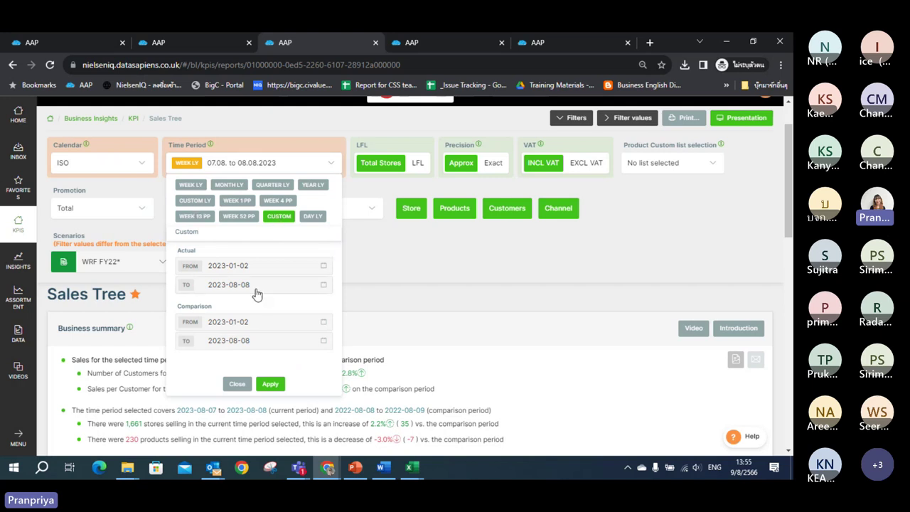
- Set the calendar to Gregorian and review its time period options
{"action": "left_click", "coordinate": [124, 166]}
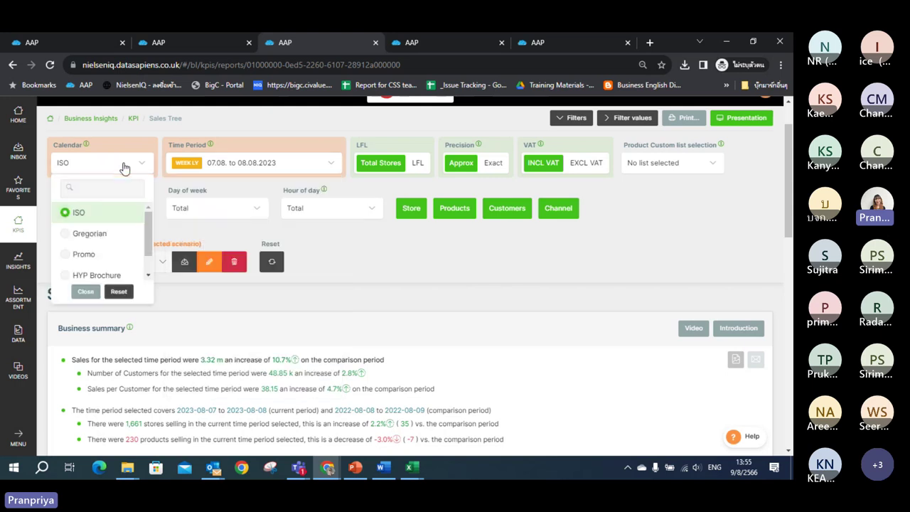
{"action": "left_click", "coordinate": [98, 234]}
{"action": "left_click", "coordinate": [260, 165]}
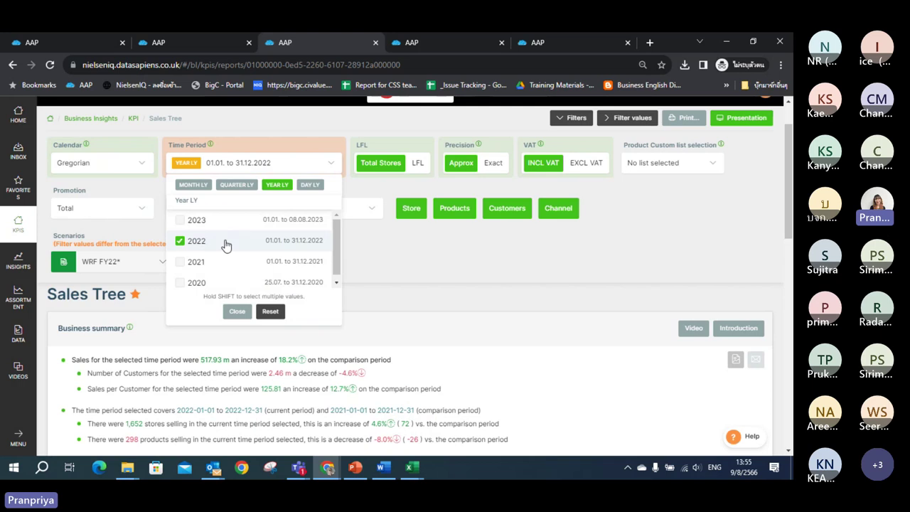
{"action": "left_click", "coordinate": [287, 167]}
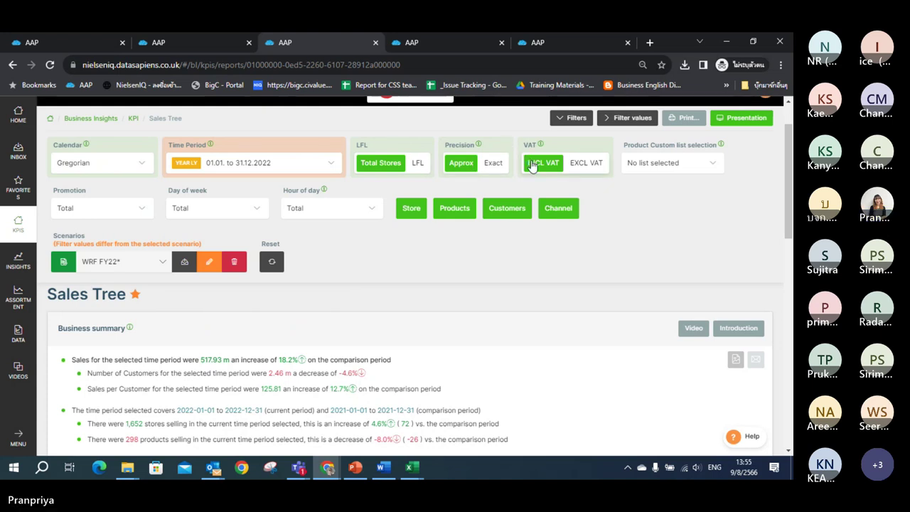
- Filter the Sales Tree store format to 01 - HYPERMARKET, 04 - MARKET and 06 - FOOD PLACE
{"action": "left_click", "coordinate": [421, 213]}
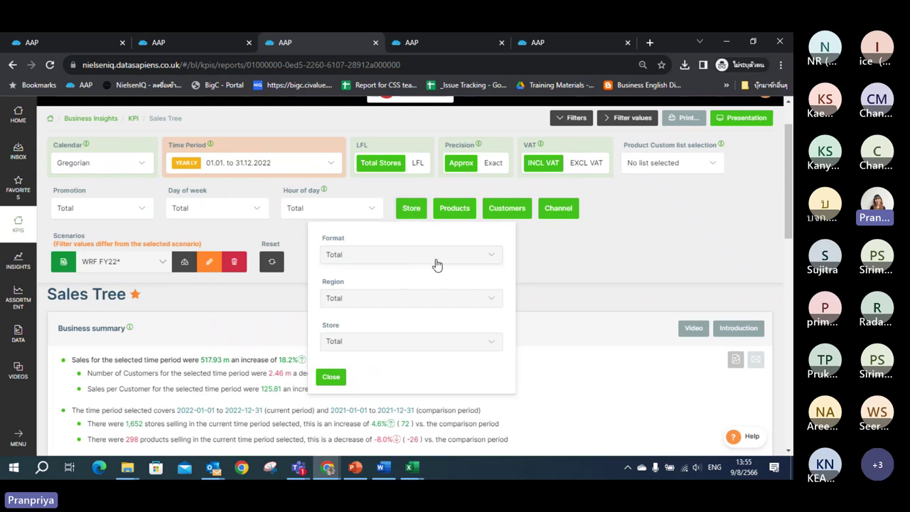
{"action": "left_click", "coordinate": [434, 259]}
{"action": "left_click", "coordinate": [429, 252]}
{"action": "left_click", "coordinate": [428, 252]}
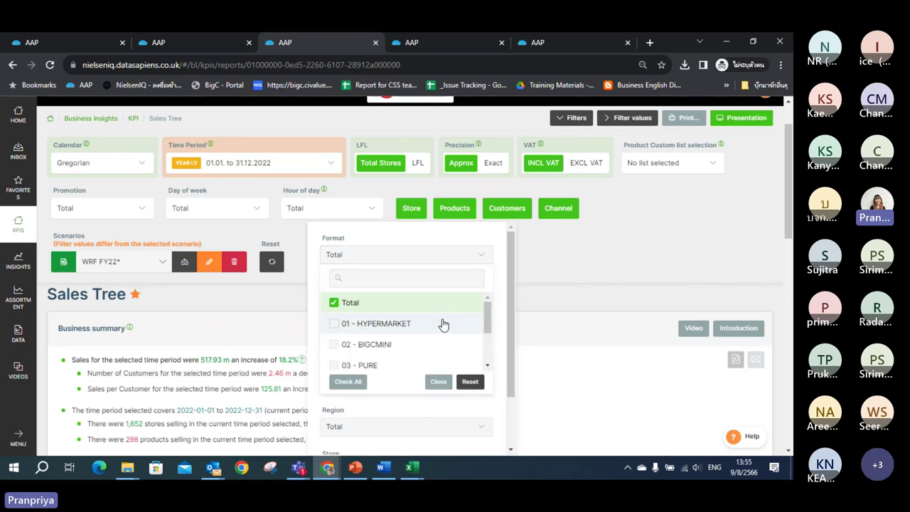
{"action": "scroll", "coordinate": [489, 327], "scroll_direction": "down", "scroll_amount": 1}
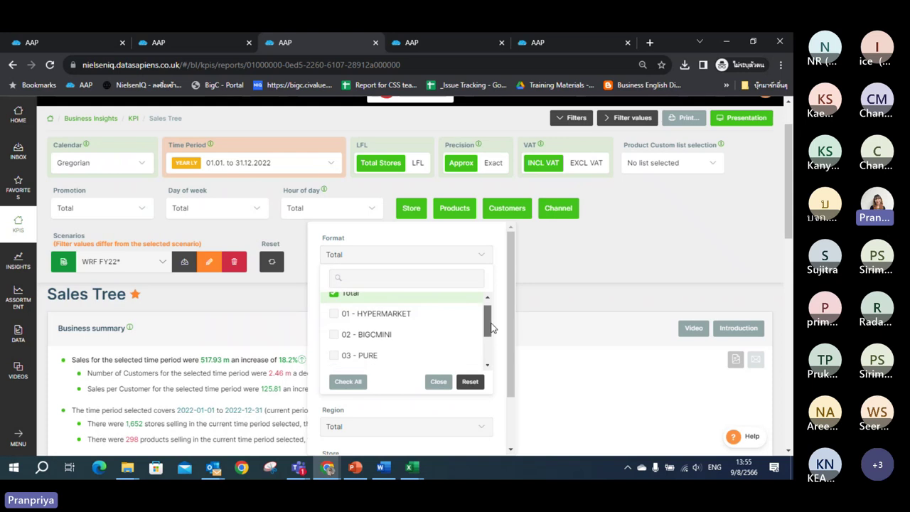
{"action": "left_click", "coordinate": [422, 314]}
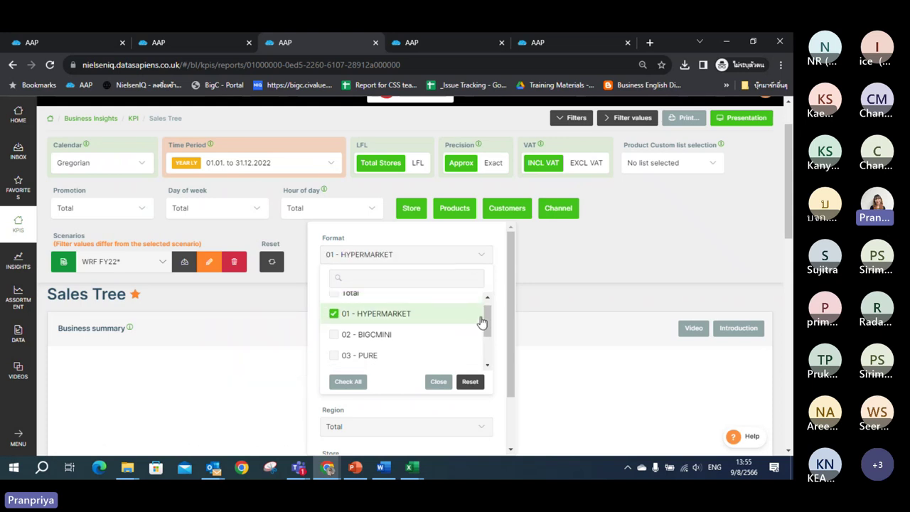
{"action": "scroll", "coordinate": [487, 334], "scroll_direction": "down", "scroll_amount": 1}
{"action": "scroll", "coordinate": [487, 334], "scroll_direction": "down", "scroll_amount": 1}
{"action": "left_click", "coordinate": [437, 340]}
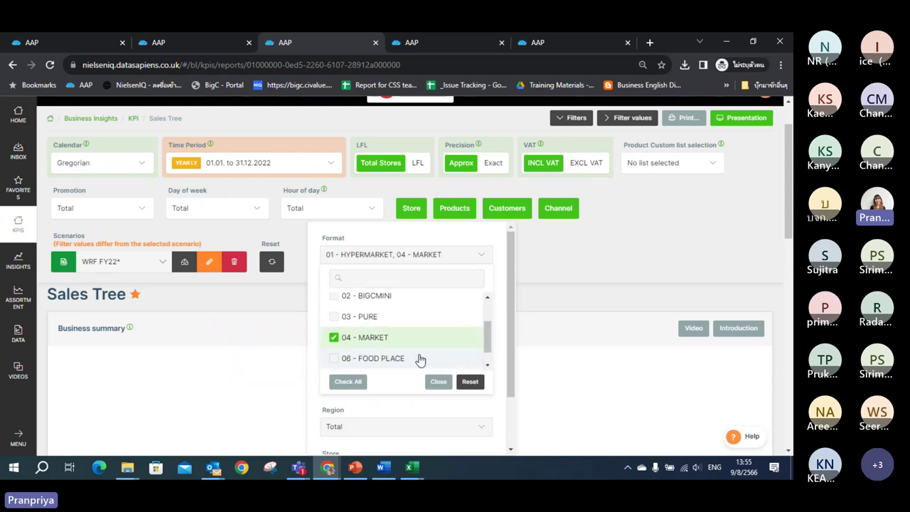
{"action": "left_click", "coordinate": [419, 359]}
{"action": "scroll", "coordinate": [486, 338], "scroll_direction": "down", "scroll_amount": 1}
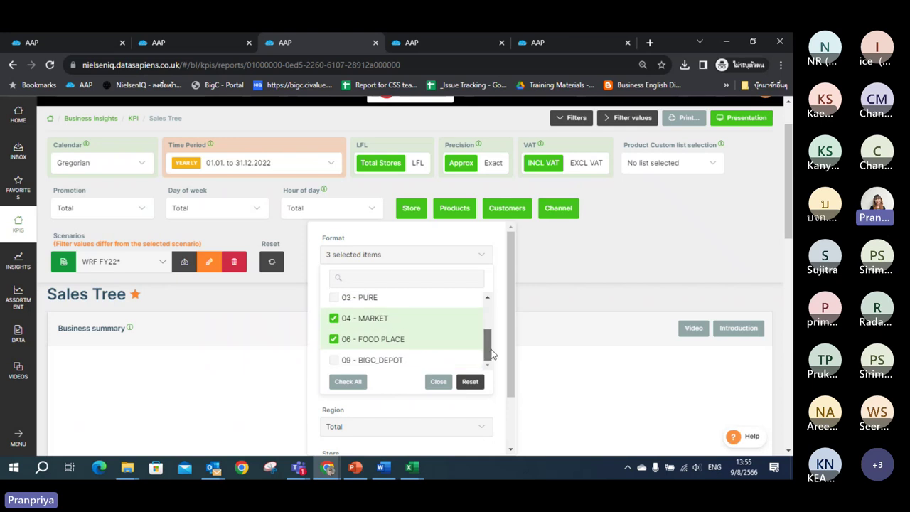
{"action": "left_click", "coordinate": [439, 382]}
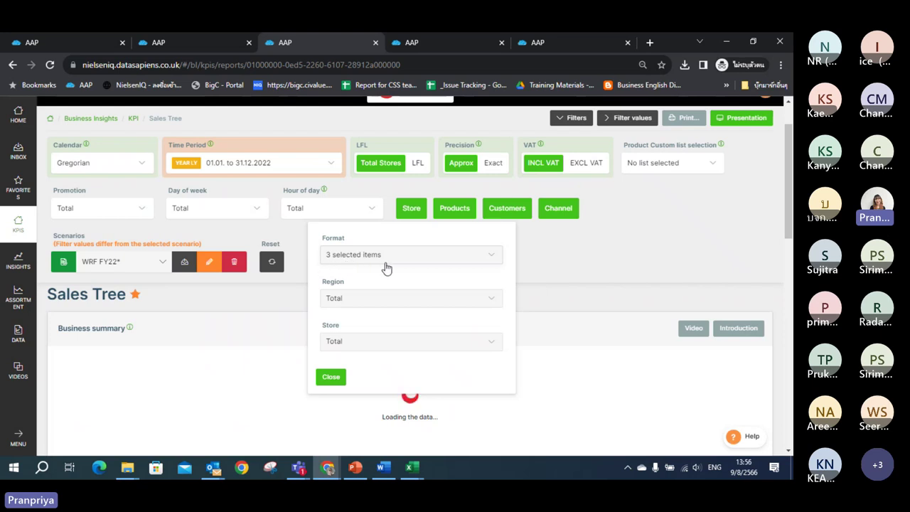
{"action": "left_click", "coordinate": [415, 215]}
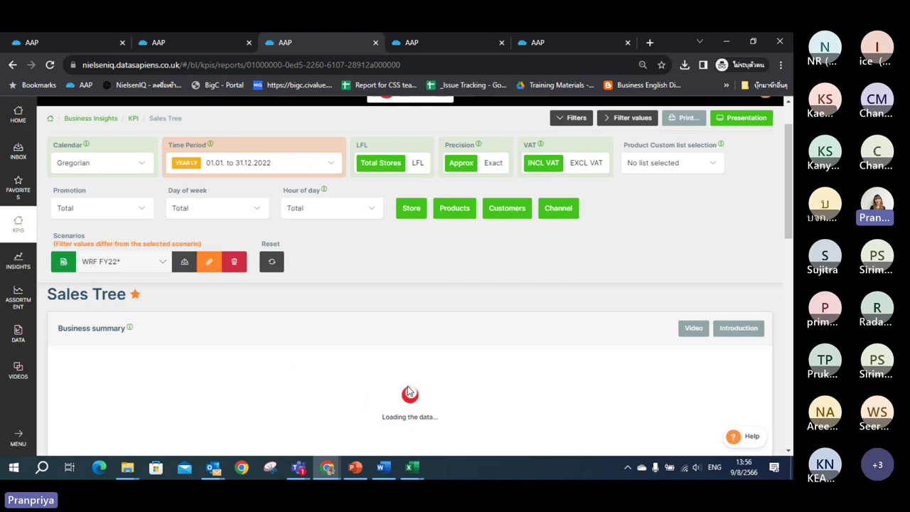
{"action": "left_click", "coordinate": [402, 210]}
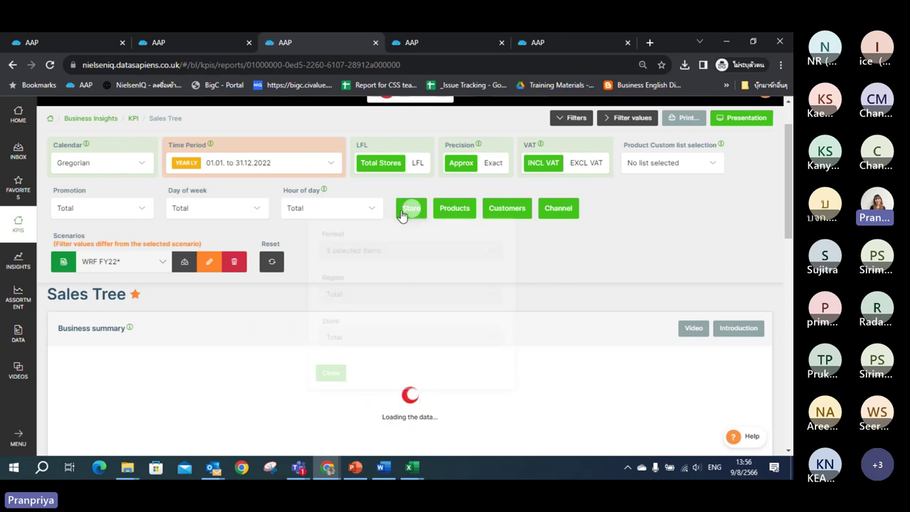
- Clear the selected store formats and set the Format filter back to Total
{"action": "left_click", "coordinate": [426, 258]}
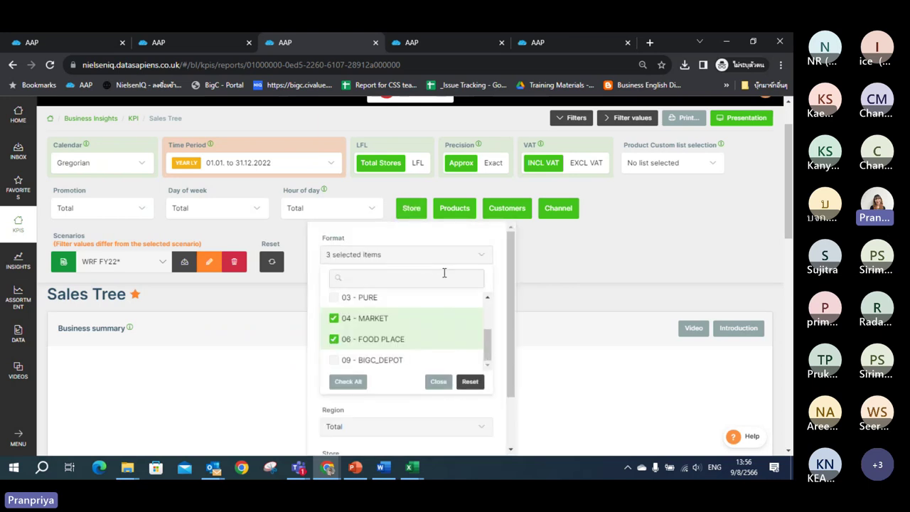
{"action": "mouse_move", "coordinate": [489, 346]}
{"action": "left_mouse_down"}
{"action": "mouse_move", "coordinate": [492, 328]}
{"action": "mouse_move", "coordinate": [495, 343]}
{"action": "left_mouse_up"}
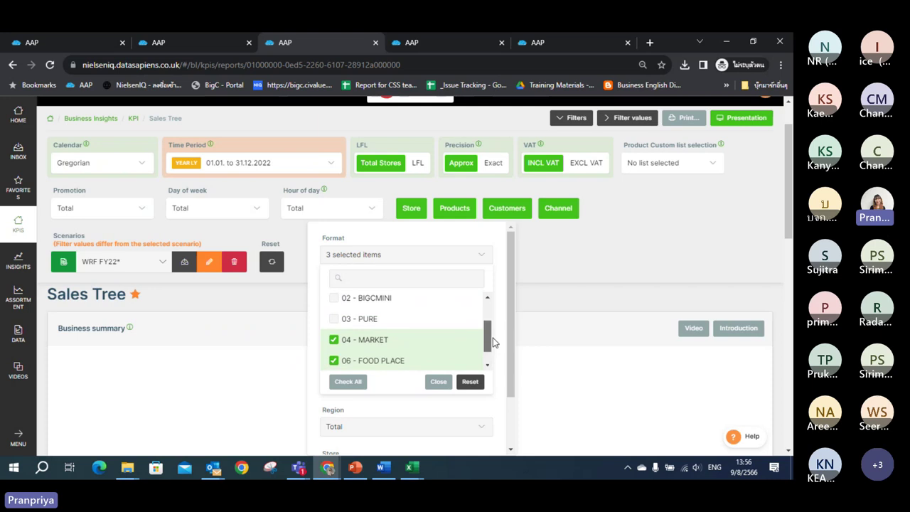
{"action": "left_click", "coordinate": [375, 346]}
{"action": "left_click", "coordinate": [376, 361]}
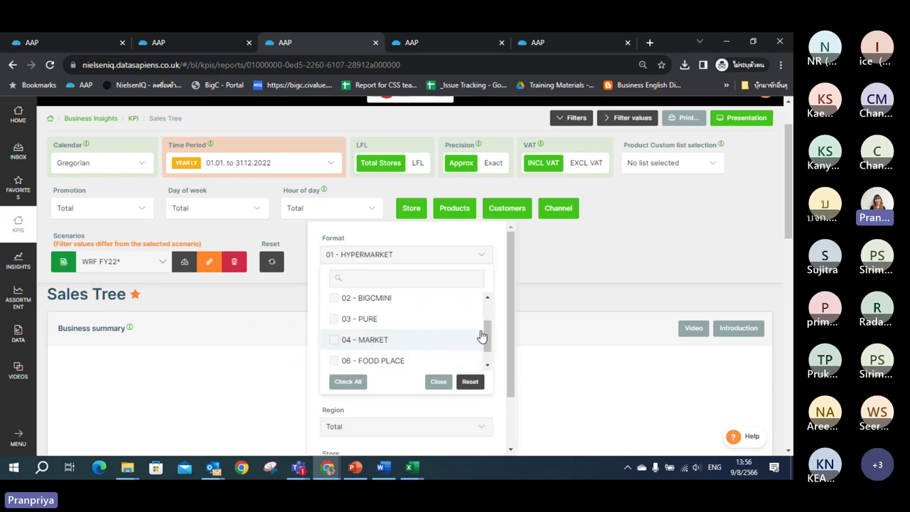
{"action": "left_click_drag", "start_coordinate": [485, 329], "coordinate": [491, 307]}
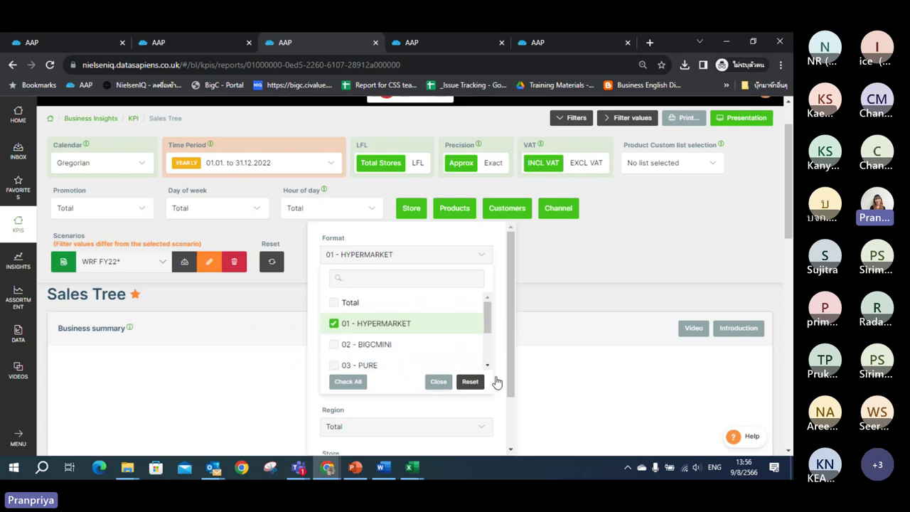
{"action": "left_click_drag", "start_coordinate": [486, 319], "coordinate": [487, 346]}
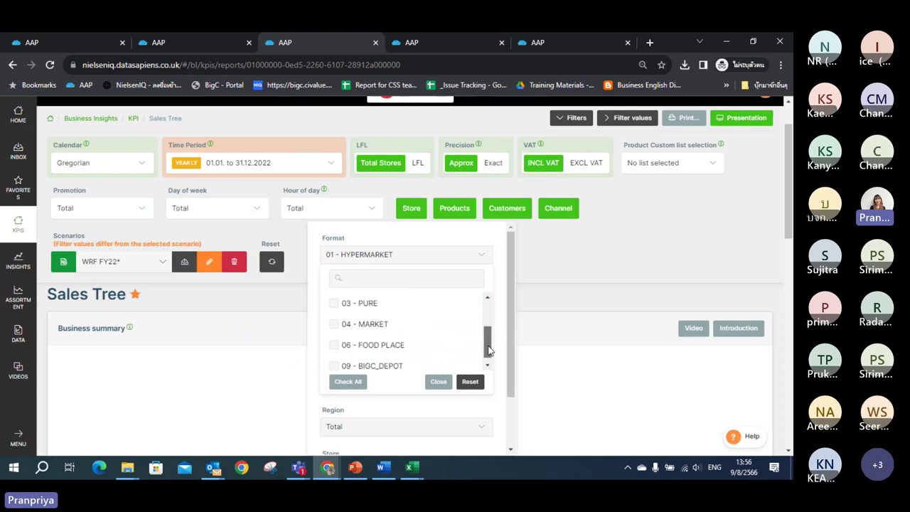
{"action": "left_click", "coordinate": [375, 342]}
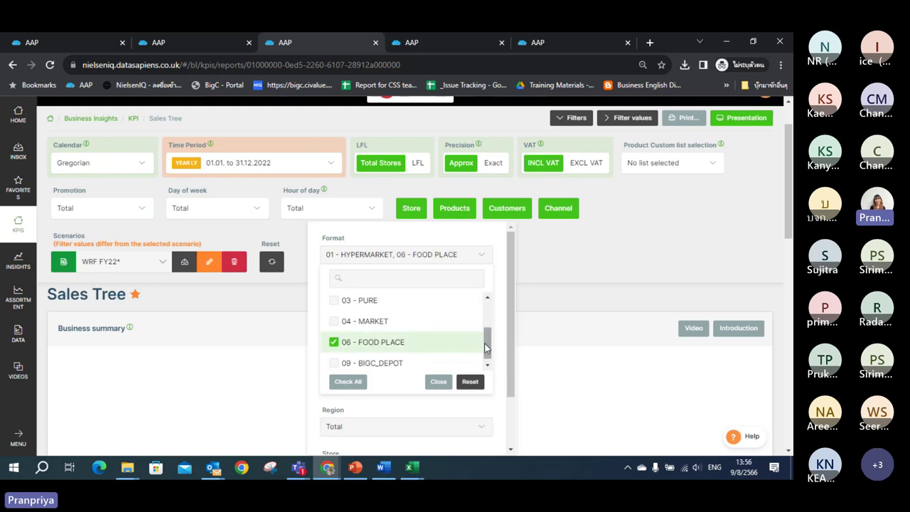
{"action": "left_click", "coordinate": [333, 323]}
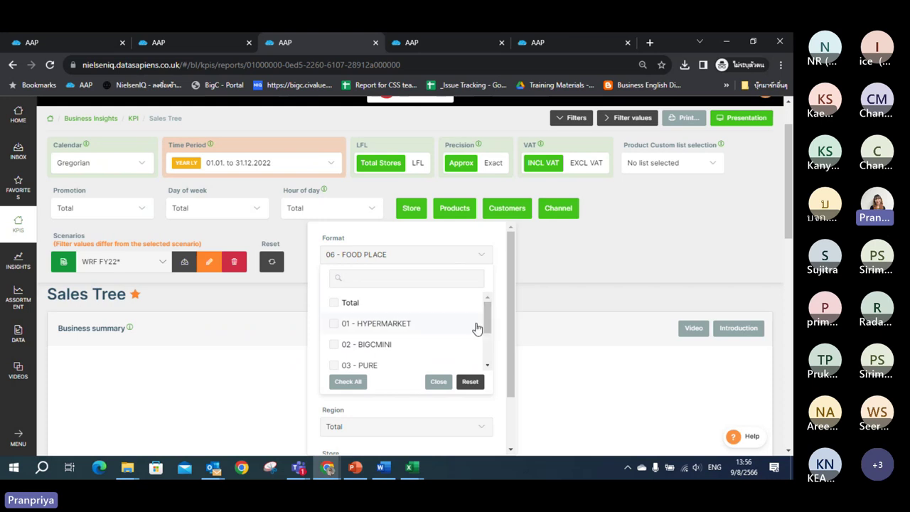
{"action": "left_click", "coordinate": [364, 313]}
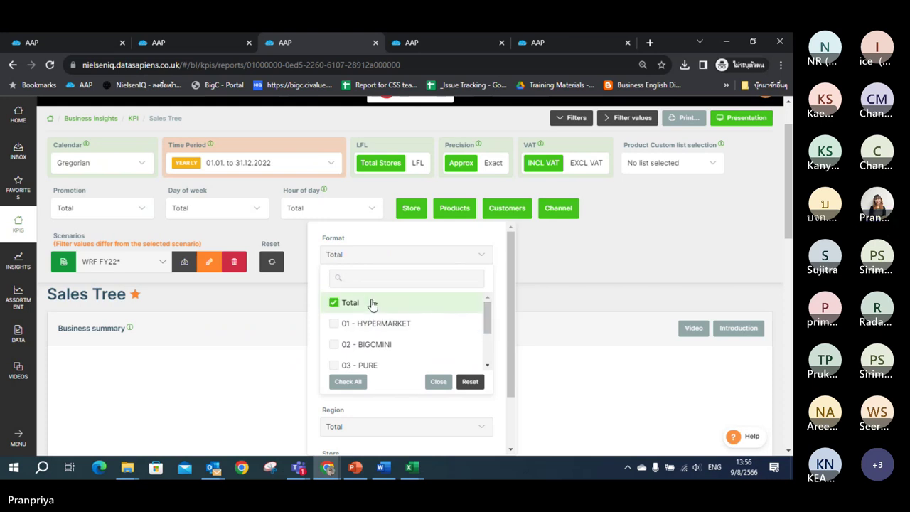
{"action": "left_click", "coordinate": [438, 381]}
{"action": "left_click", "coordinate": [350, 398]}
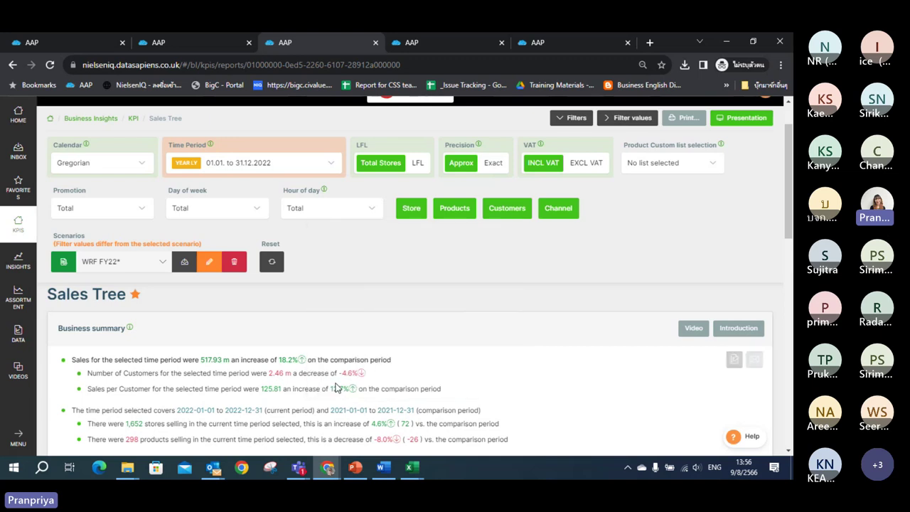
- Review the options offered in the Region and Store filters of the store selection
{"action": "left_click", "coordinate": [411, 207]}
{"action": "left_click", "coordinate": [467, 299]}
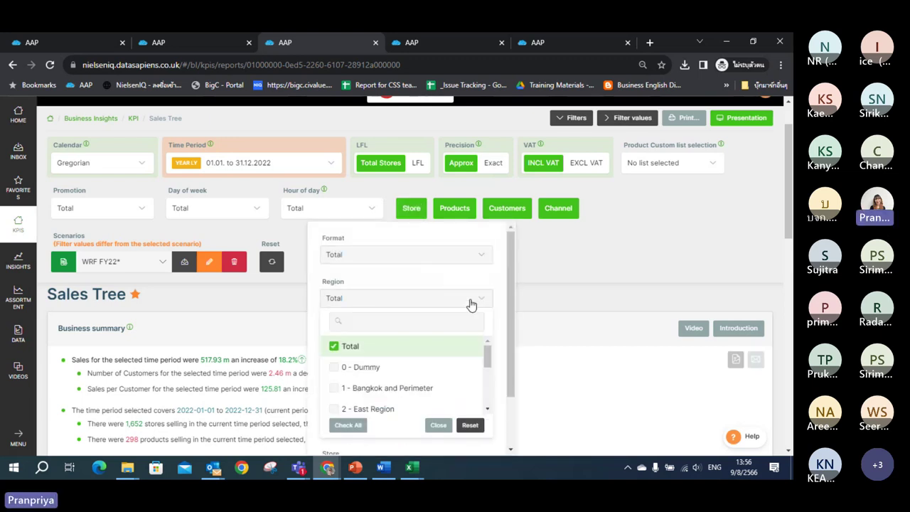
{"action": "left_click", "coordinate": [471, 303]}
{"action": "left_click", "coordinate": [491, 347]}
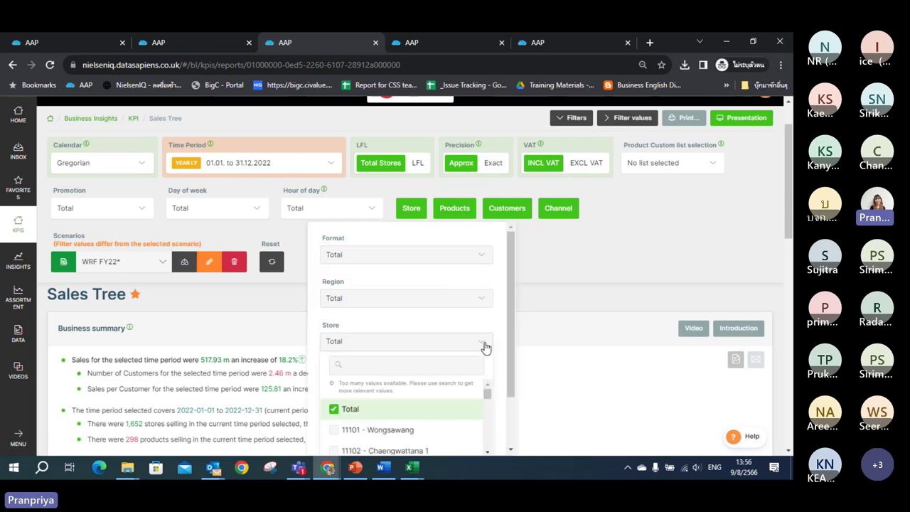
{"action": "left_click", "coordinate": [485, 347]}
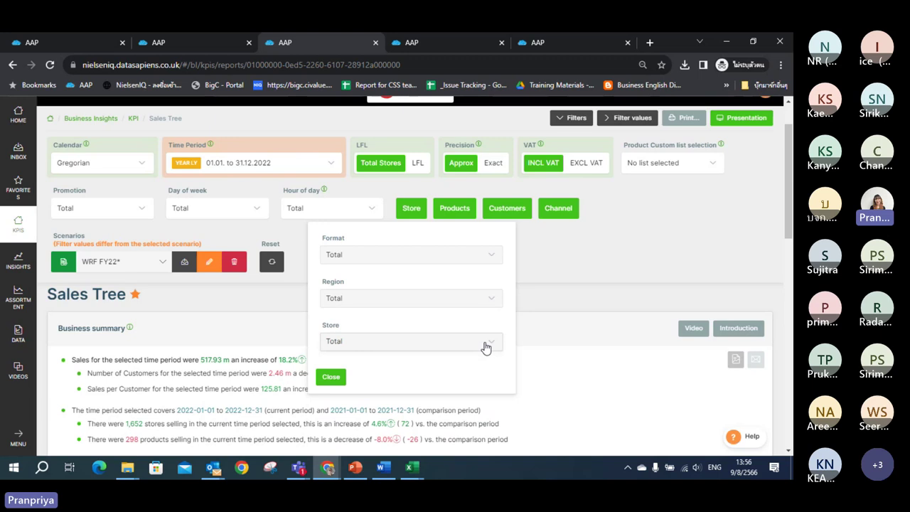
{"action": "left_click", "coordinate": [485, 347]}
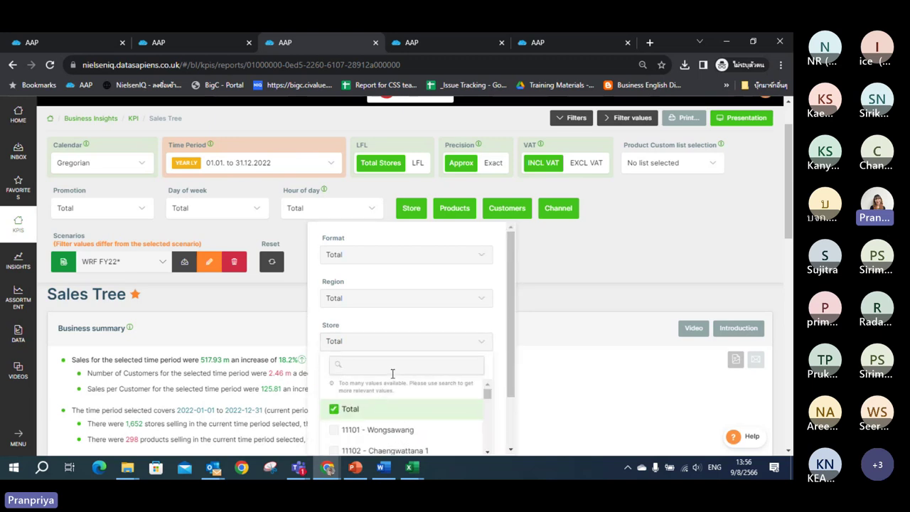
{"action": "left_click", "coordinate": [460, 347]}
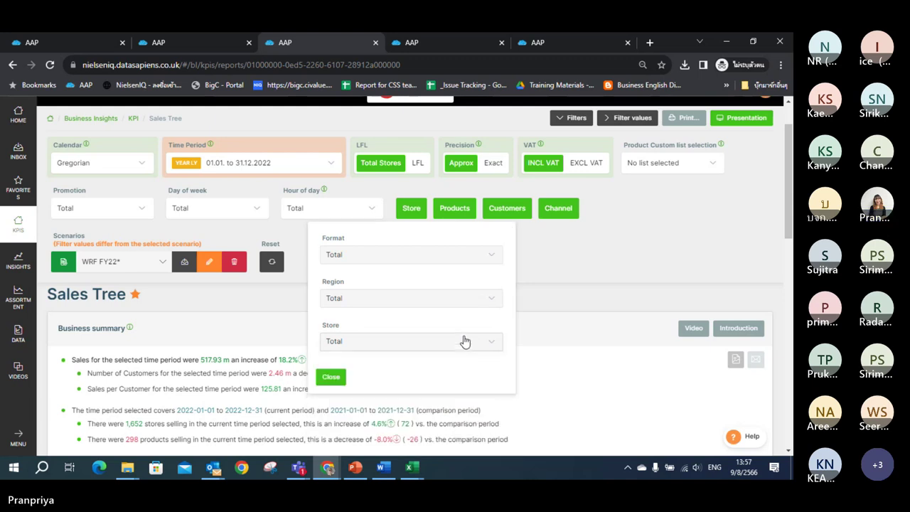
{"action": "left_click", "coordinate": [337, 380]}
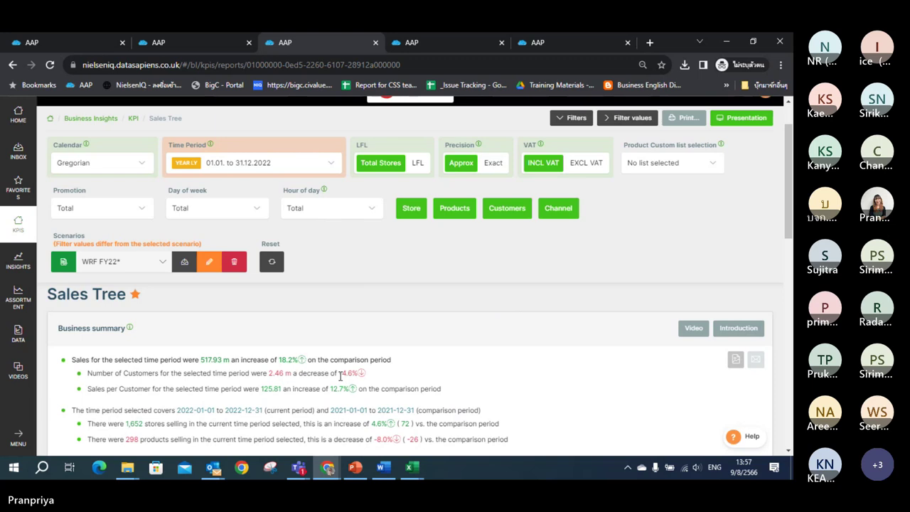
- Filter the Sales Tree products to the class 05506001 - BREAD
{"action": "left_click", "coordinate": [459, 209]}
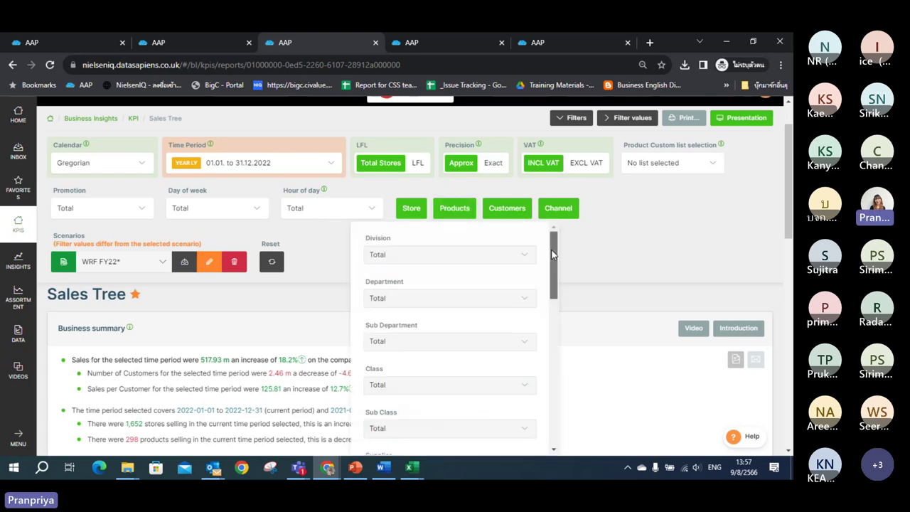
{"action": "left_click_drag", "start_coordinate": [553, 254], "coordinate": [546, 283]}
{"action": "left_click", "coordinate": [518, 284]}
{"action": "left_click", "coordinate": [462, 353]}
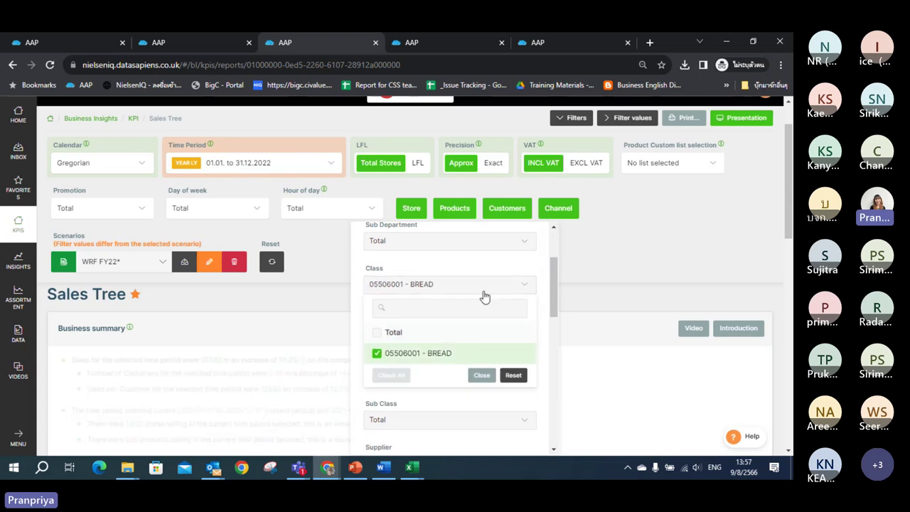
{"action": "left_click", "coordinate": [488, 285]}
- Review the Sub Class, Division and Department options available for the BREAD class
{"action": "left_click_drag", "start_coordinate": [552, 287], "coordinate": [553, 298]}
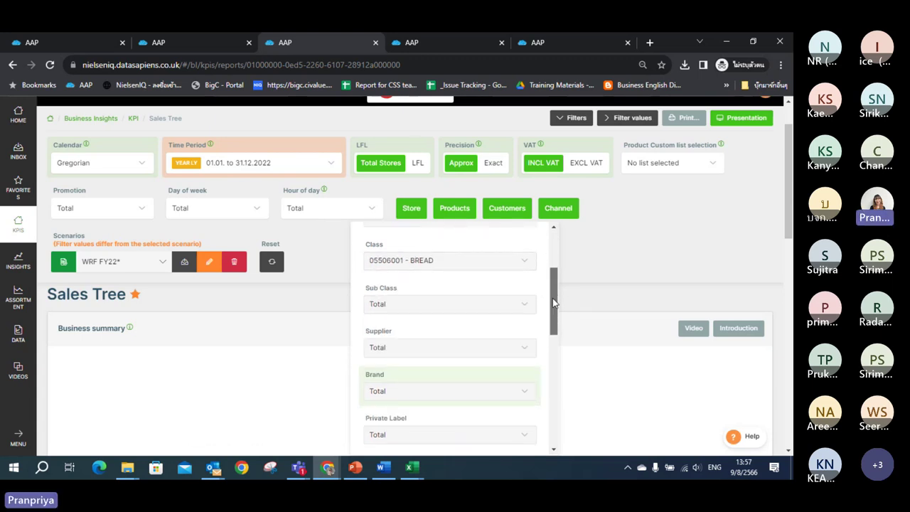
{"action": "left_click", "coordinate": [526, 305]}
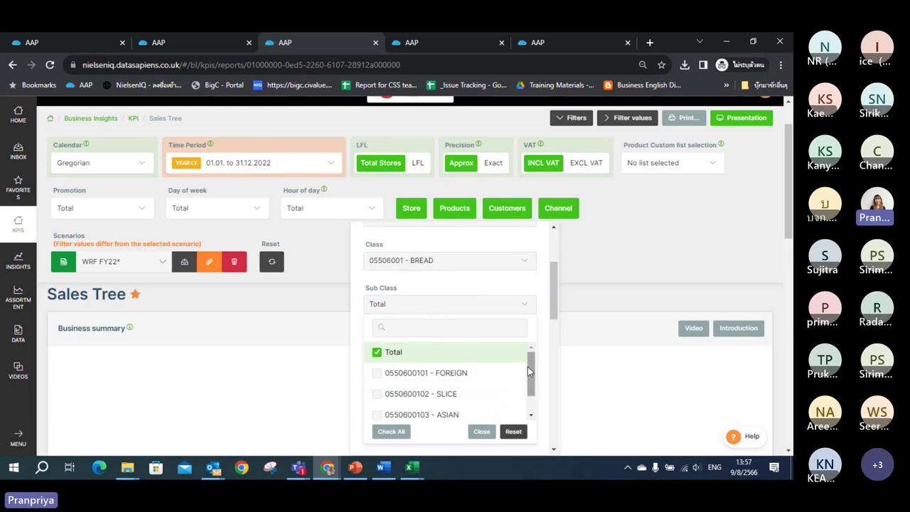
{"action": "left_click_drag", "start_coordinate": [530, 369], "coordinate": [530, 376]}
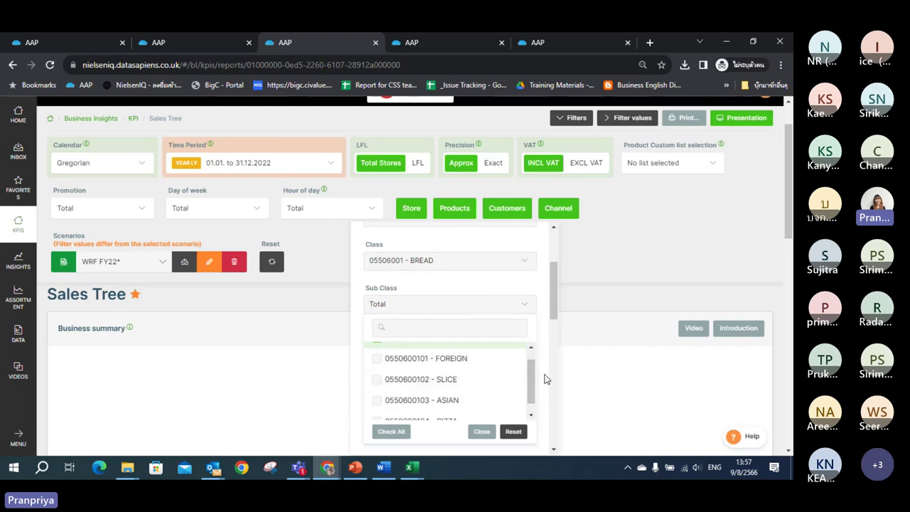
{"action": "scroll", "coordinate": [531, 369], "scroll_direction": "down", "scroll_amount": 1}
{"action": "left_click", "coordinate": [481, 431]}
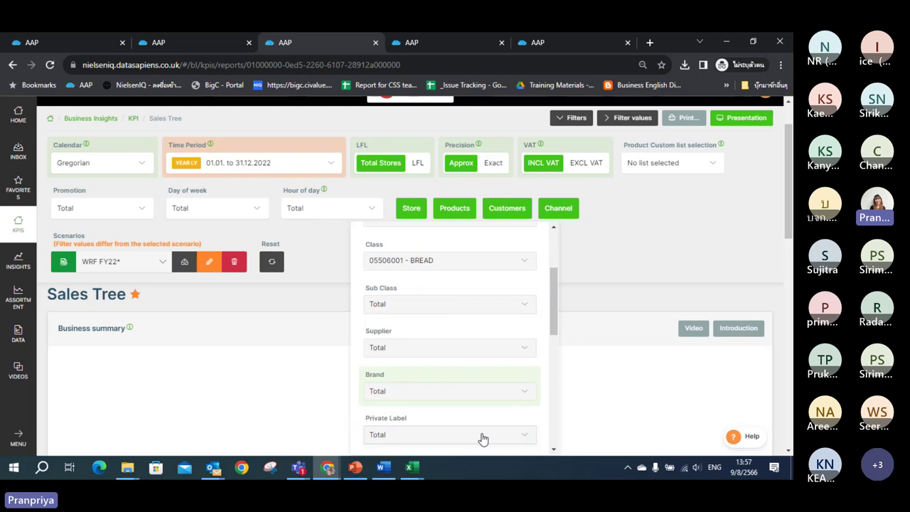
{"action": "left_click_drag", "start_coordinate": [552, 334], "coordinate": [556, 290]}
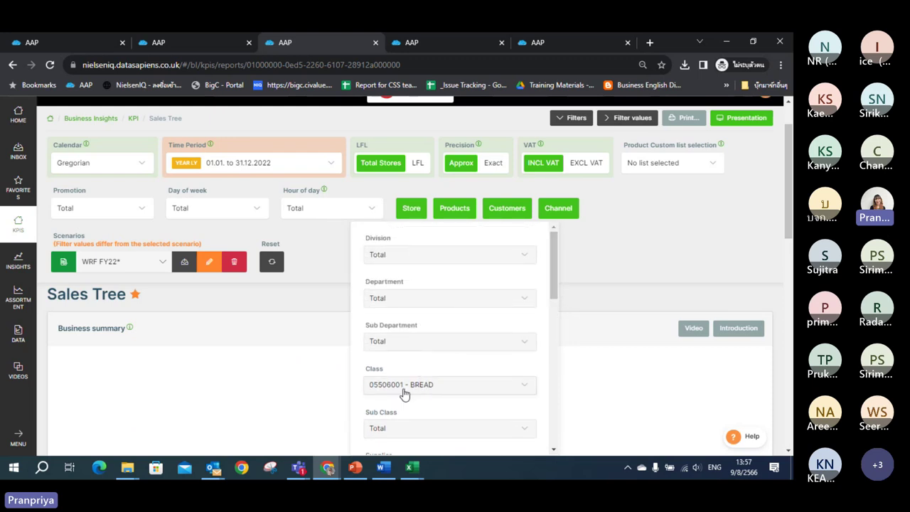
{"action": "left_click", "coordinate": [458, 258]}
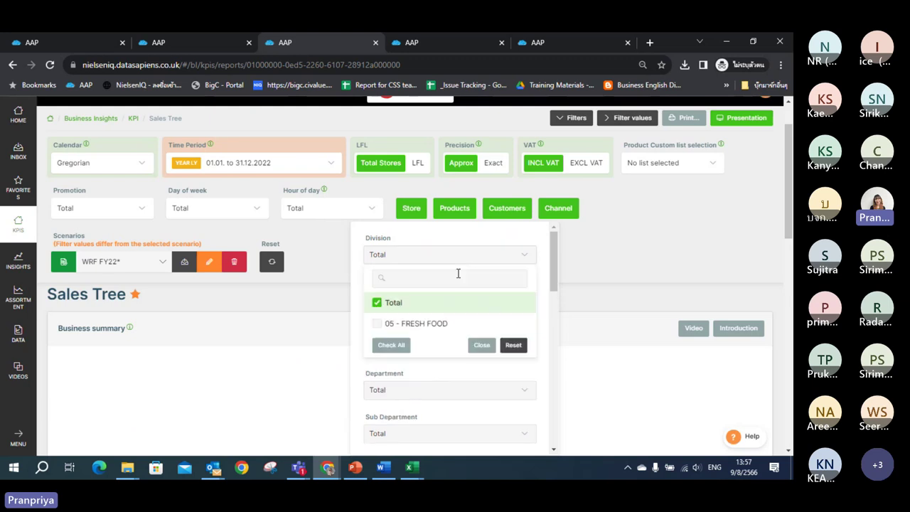
{"action": "left_click", "coordinate": [481, 344]}
{"action": "left_click", "coordinate": [508, 311]}
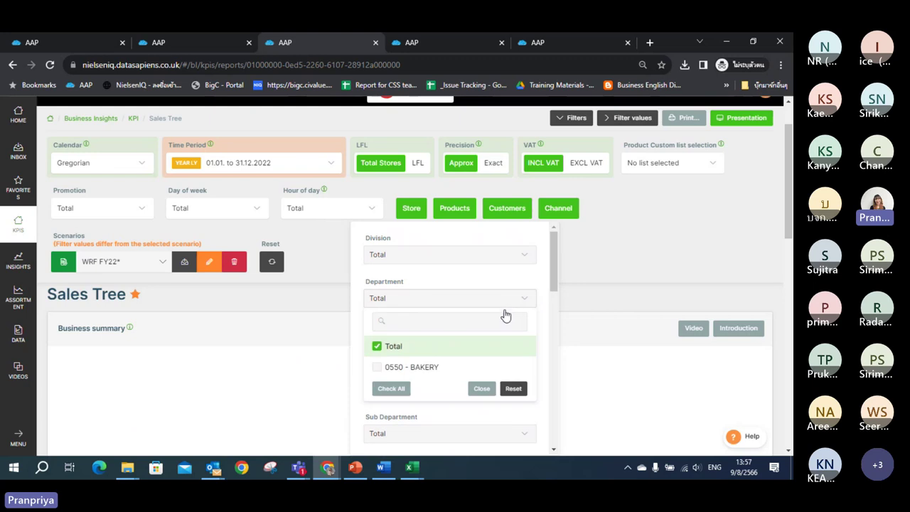
{"action": "left_click", "coordinate": [486, 392]}
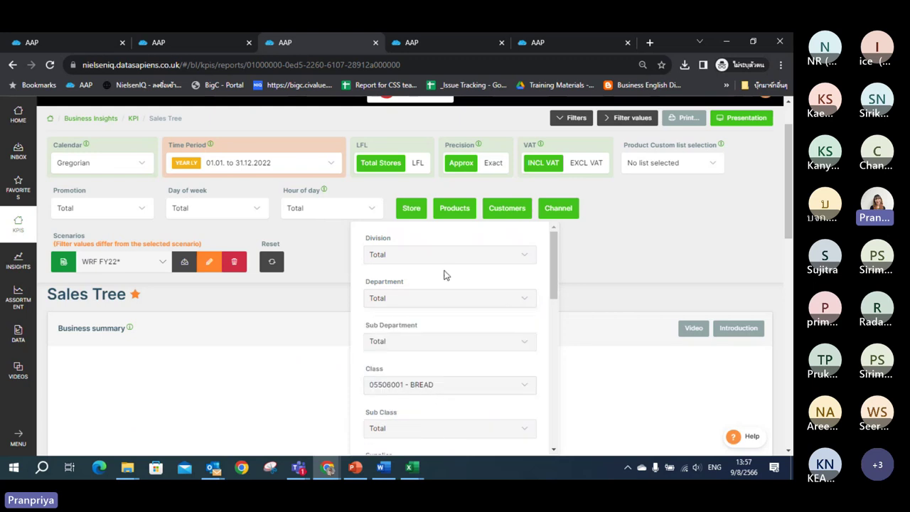
- Search the product brands for "we" and set the Brand filter to 6358 - WE ARE FRESH
{"action": "left_click_drag", "start_coordinate": [553, 249], "coordinate": [538, 310]}
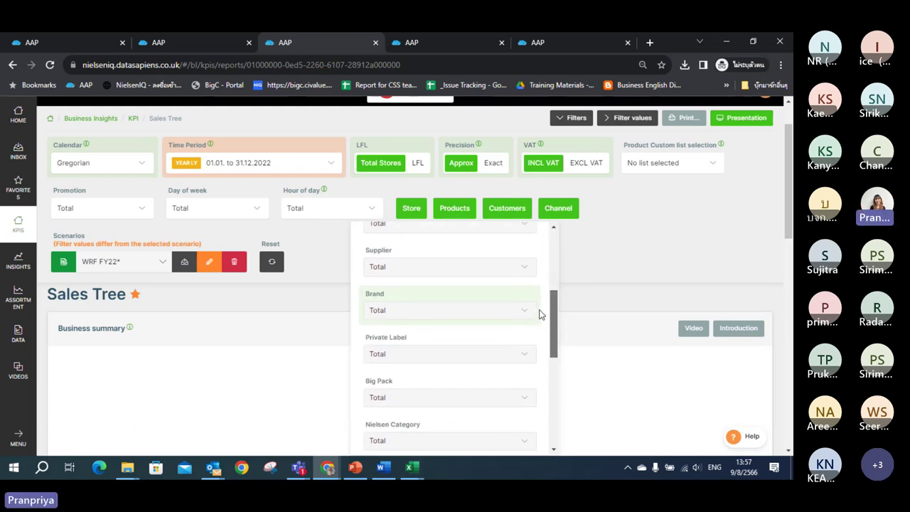
{"action": "left_click", "coordinate": [493, 325]}
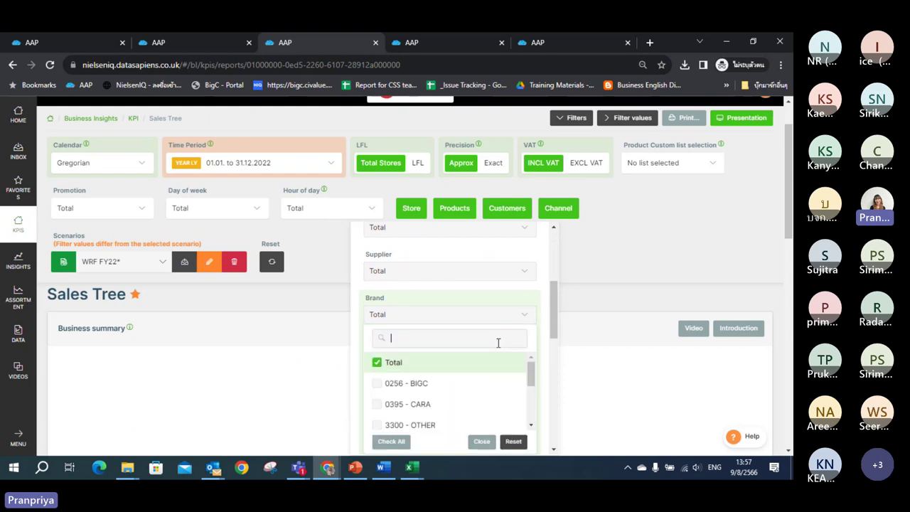
{"action": "type", "text": "we"}
{"action": "left_click", "coordinate": [473, 364]}
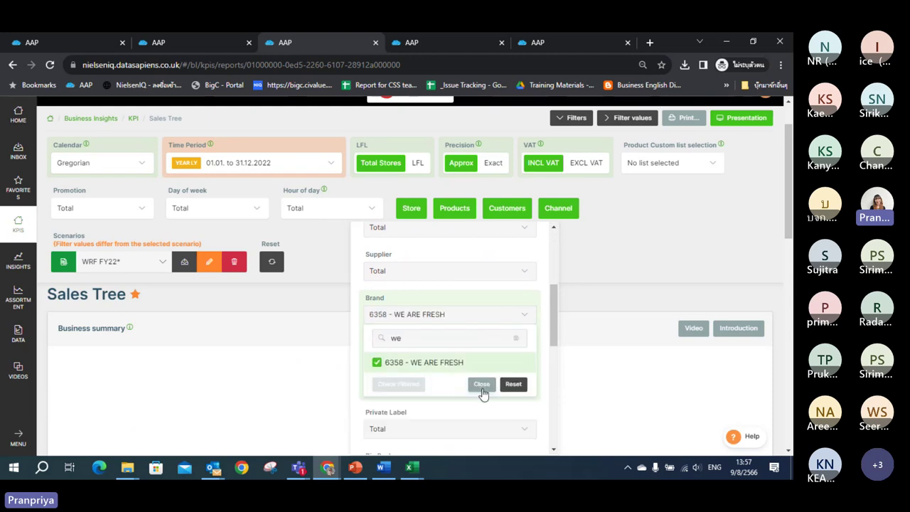
{"action": "left_click", "coordinate": [481, 387]}
{"action": "scroll", "coordinate": [473, 340], "scroll_direction": "down", "scroll_amount": 1}
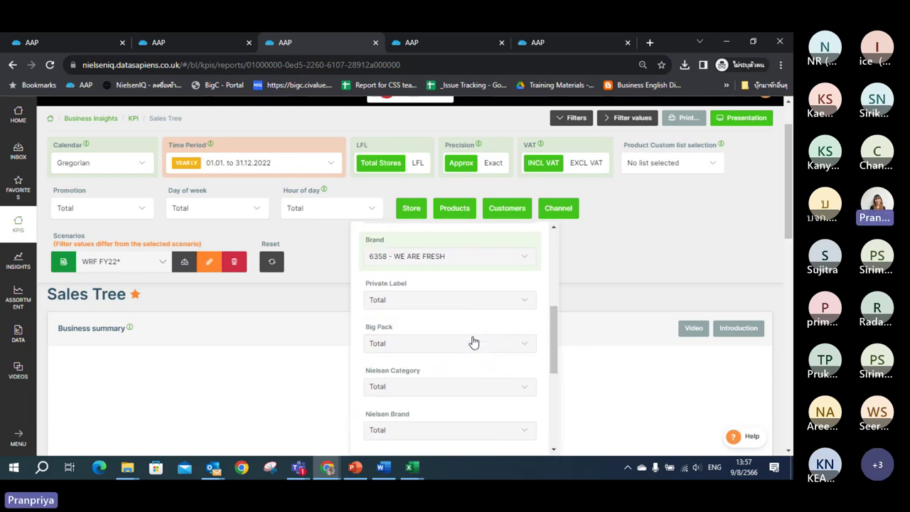
{"action": "left_click", "coordinate": [447, 207]}
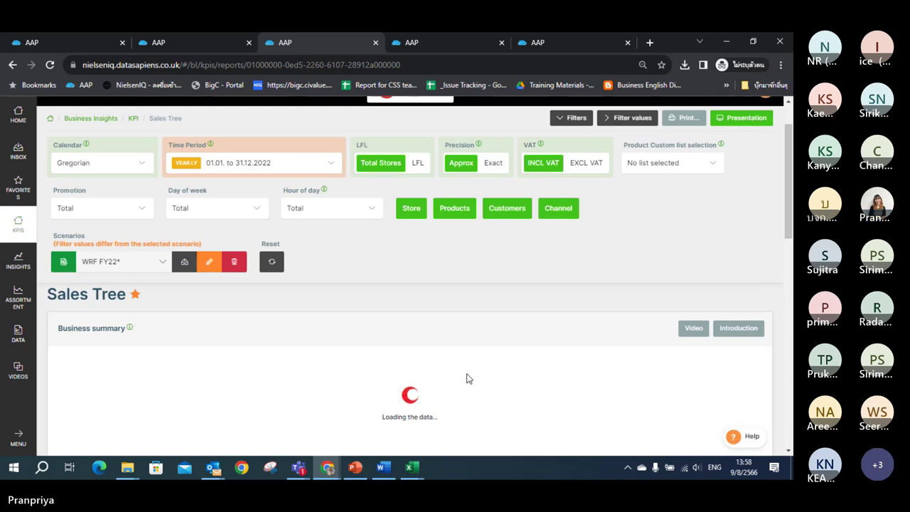
{"action": "mouse_move", "coordinate": [787, 185]}
{"action": "left_mouse_down"}
{"action": "mouse_move", "coordinate": [786, 342]}
{"action": "mouse_move", "coordinate": [791, 201]}
{"action": "left_mouse_up"}
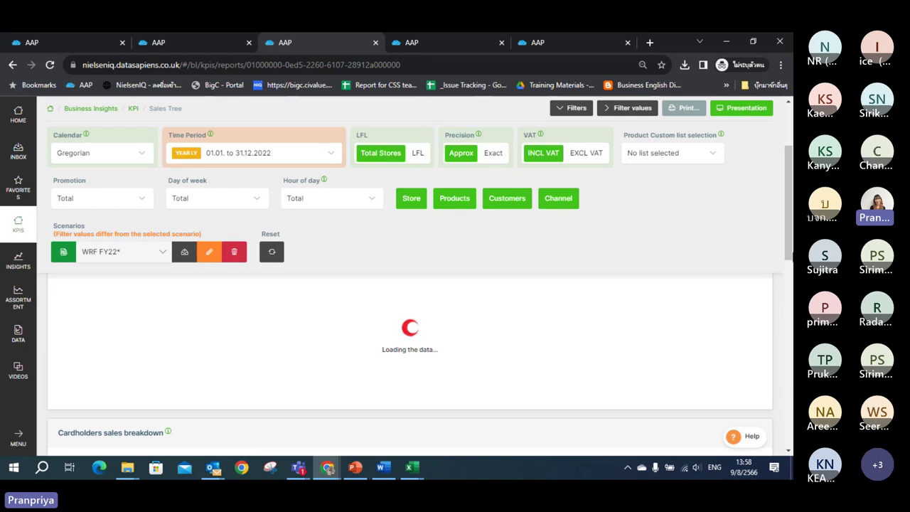
{"action": "scroll", "coordinate": [787, 227], "scroll_direction": "up", "scroll_amount": 2}
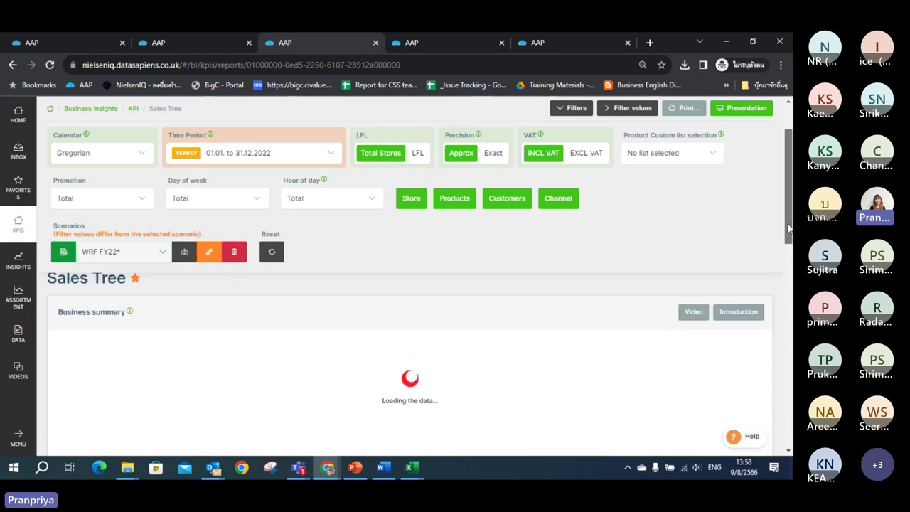
{"action": "left_click_drag", "start_coordinate": [788, 227], "coordinate": [787, 233]}
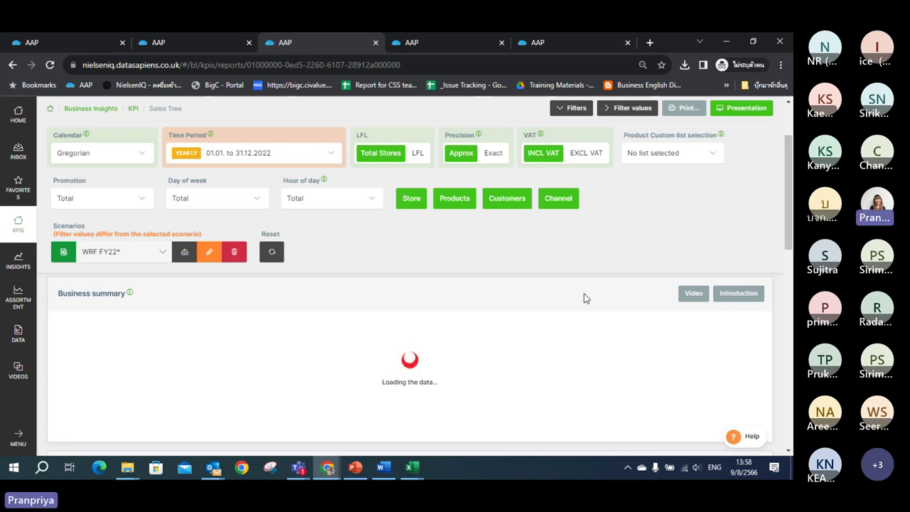
{"action": "scroll", "coordinate": [789, 230], "scroll_direction": "up", "scroll_amount": 1}
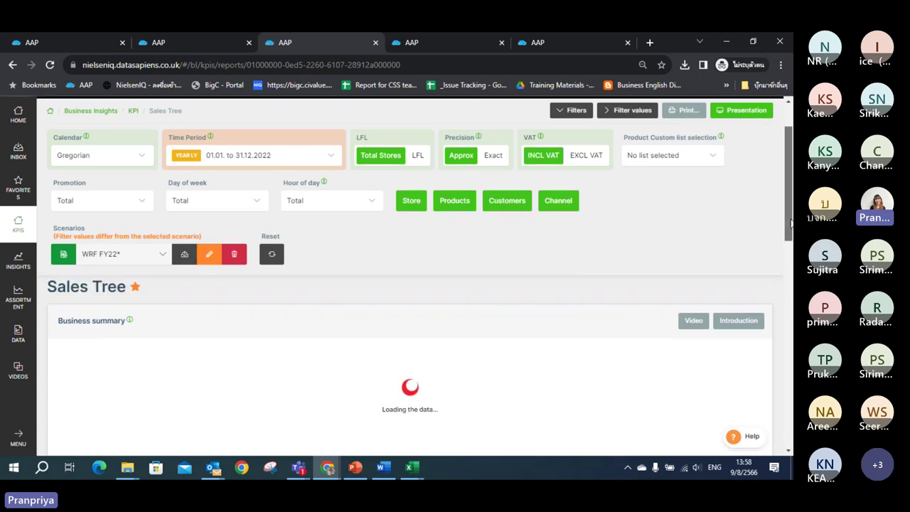
{"action": "scroll", "coordinate": [789, 231], "scroll_direction": "up", "scroll_amount": 1}
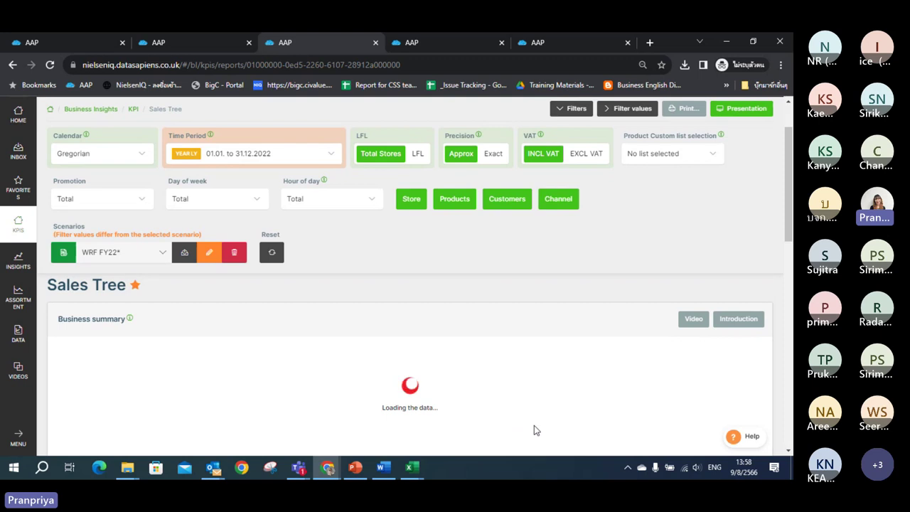
- Review the store filters and the class and brand selections in the product filters of the Sales Tree report
{"action": "left_click", "coordinate": [412, 204]}
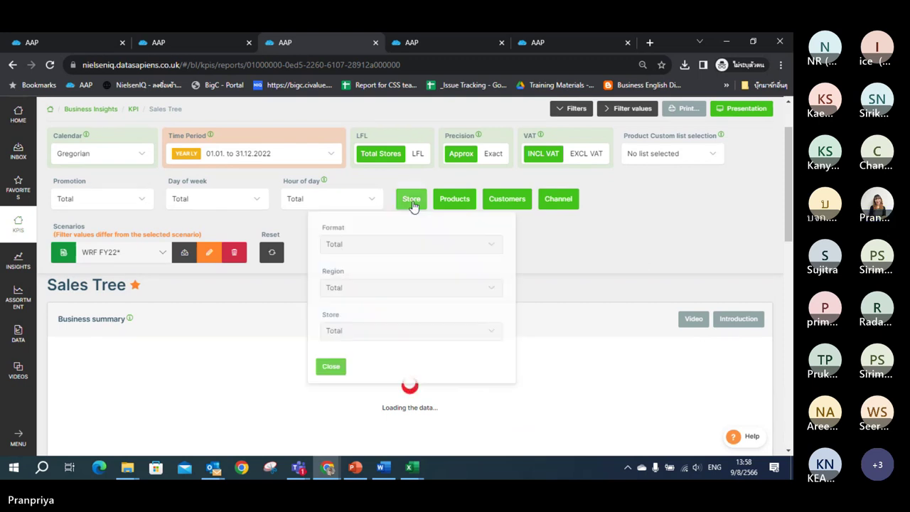
{"action": "left_click", "coordinate": [446, 204]}
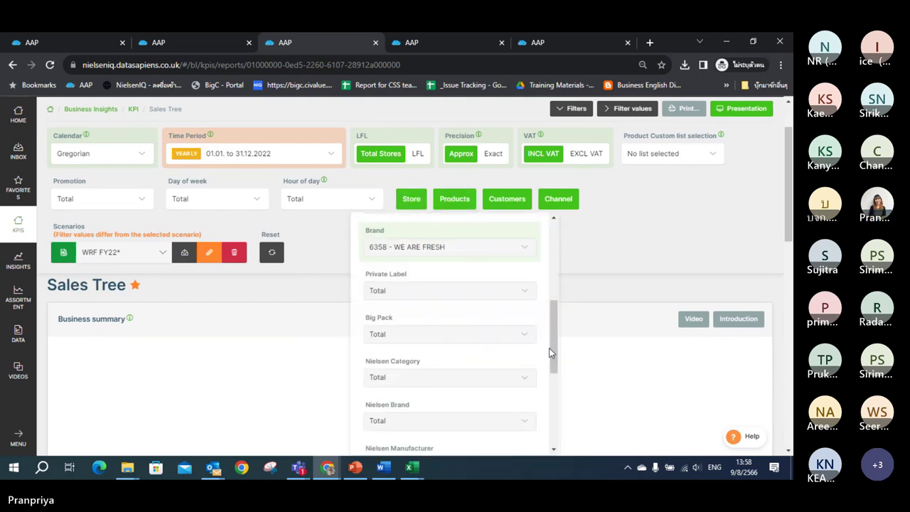
{"action": "left_click_drag", "start_coordinate": [548, 353], "coordinate": [549, 288]}
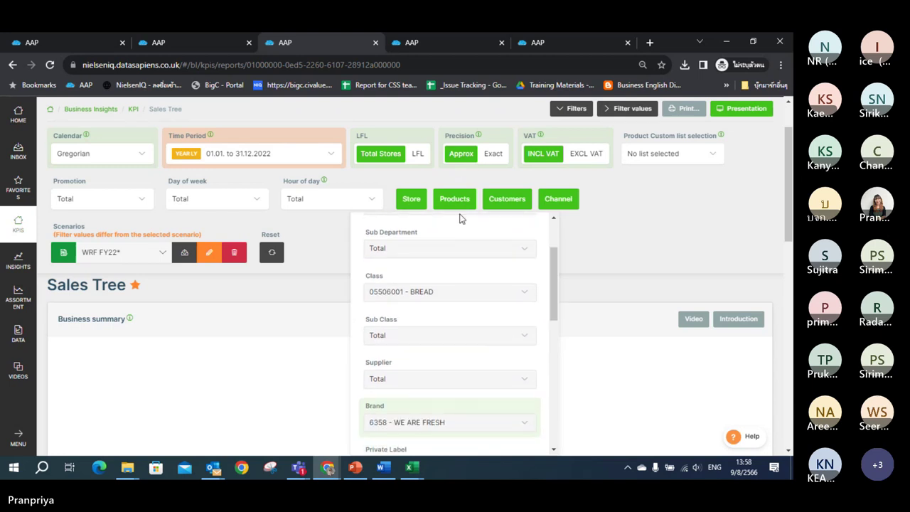
{"action": "left_click", "coordinate": [455, 202]}
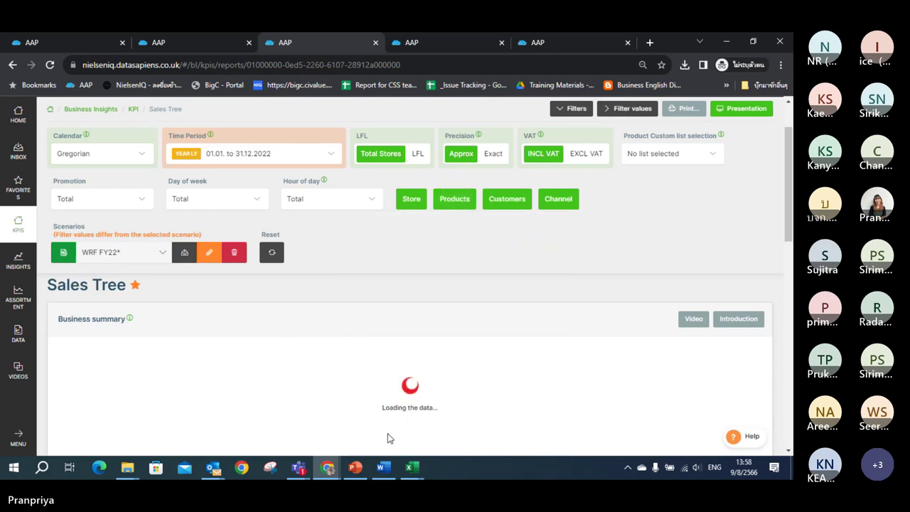
{"action": "mouse_move", "coordinate": [787, 202]}
{"action": "left_mouse_down"}
{"action": "mouse_move", "coordinate": [777, 356]}
{"action": "mouse_move", "coordinate": [772, 197]}
{"action": "left_mouse_up"}
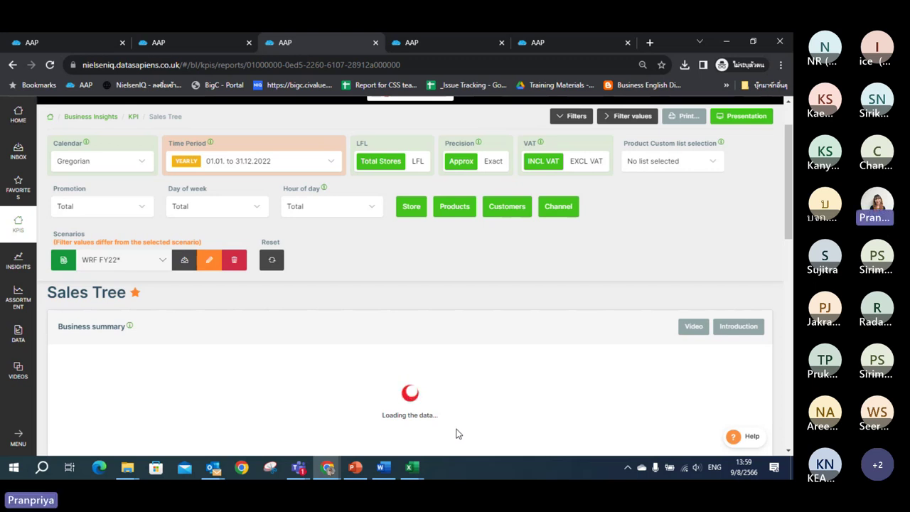
- Switch to the PowerPoint training deck and find the Sales Tree slide on Cardholders Sales Breakdown, slide 61, to view it as a slide show
{"action": "mouse_move", "coordinate": [350, 477]}
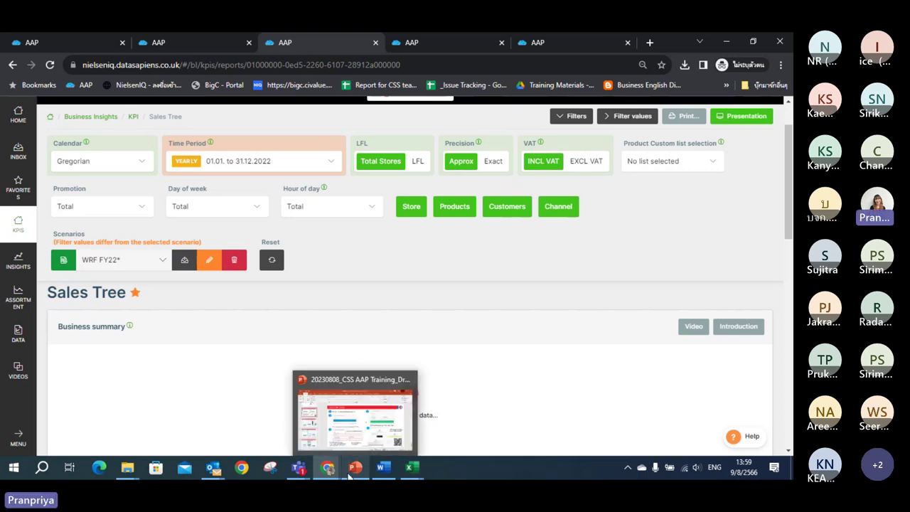
{"action": "left_click", "coordinate": [361, 426]}
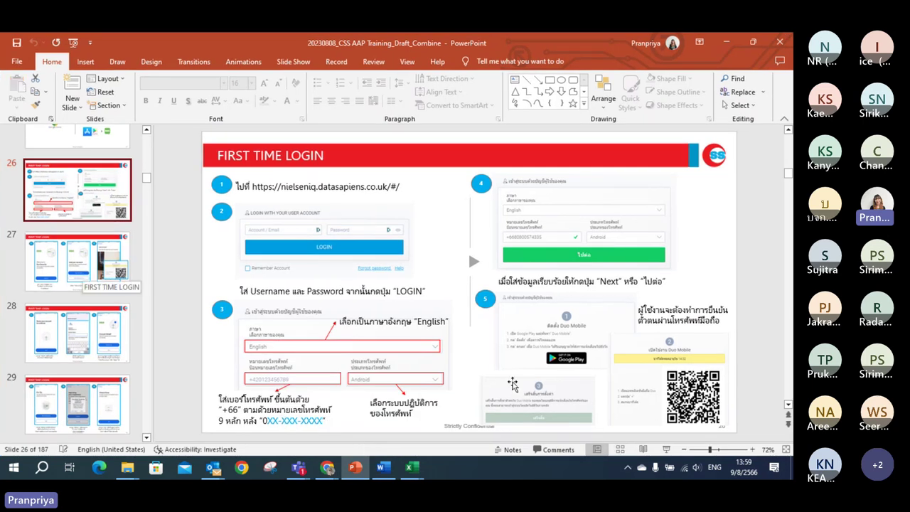
{"action": "left_click_drag", "start_coordinate": [468, 37], "coordinate": [558, 56]}
{"action": "left_click", "coordinate": [647, 44]}
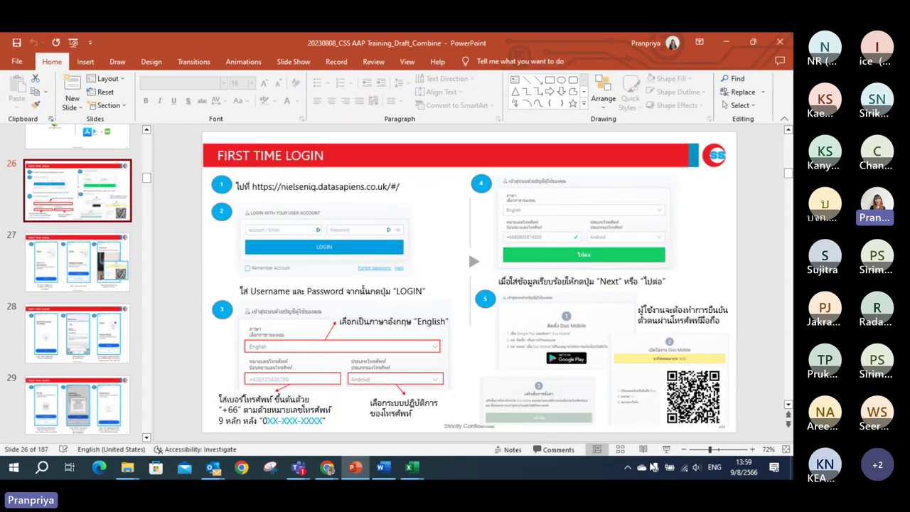
{"action": "left_click", "coordinate": [620, 450]}
{"action": "scroll", "coordinate": [459, 321], "scroll_direction": "down", "scroll_amount": 15}
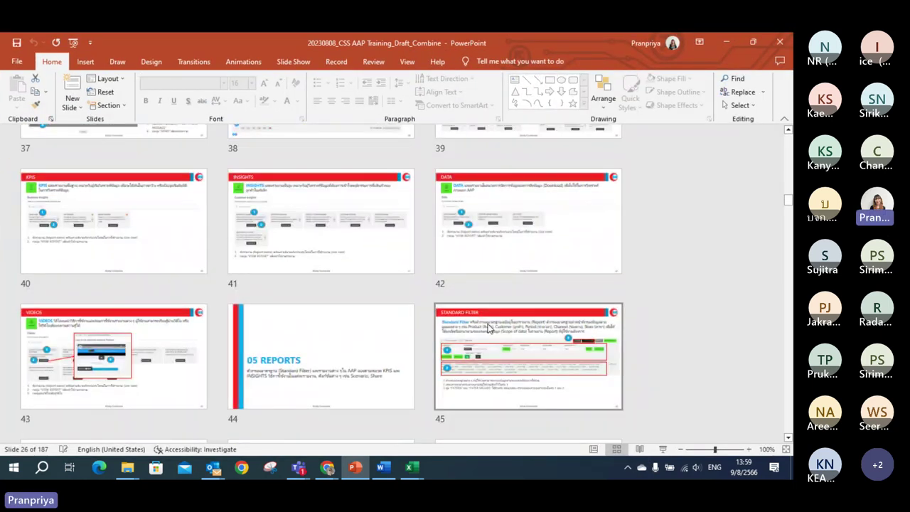
{"action": "scroll", "coordinate": [488, 328], "scroll_direction": "down", "scroll_amount": 10}
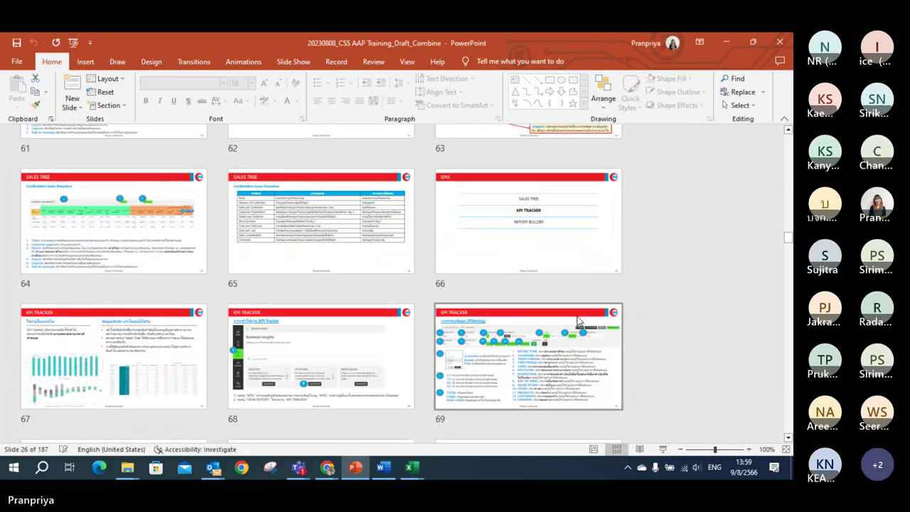
{"action": "scroll", "coordinate": [615, 311], "scroll_direction": "up", "scroll_amount": 2}
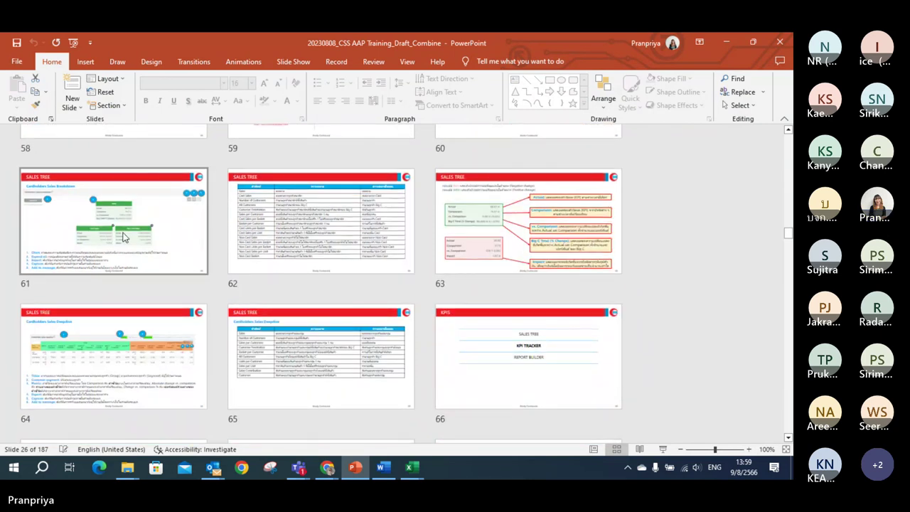
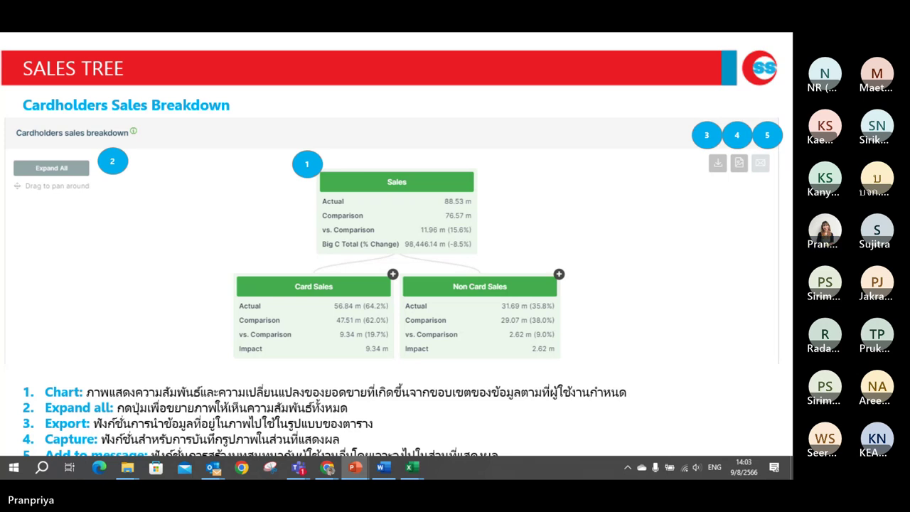
{"action": "key", "text": "Escape"}
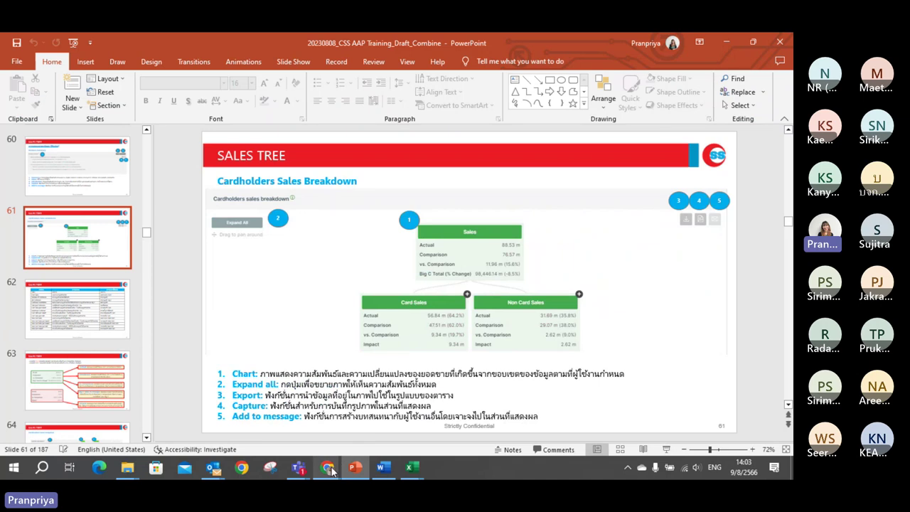
- Switch back to the Sales Tree report in Chrome, hide its filters and highlight the business summary text
{"action": "mouse_move", "coordinate": [330, 471]}
{"action": "left_click", "coordinate": [371, 444]}
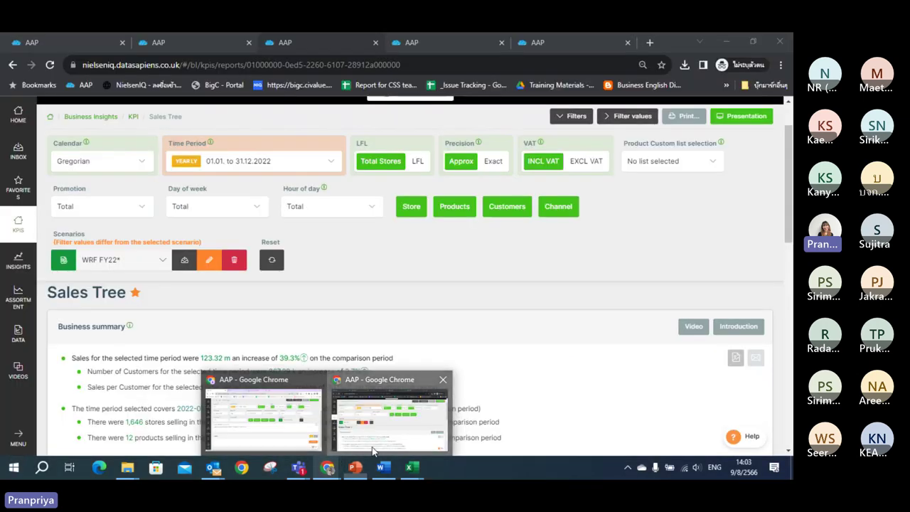
{"action": "left_click", "coordinate": [585, 118]}
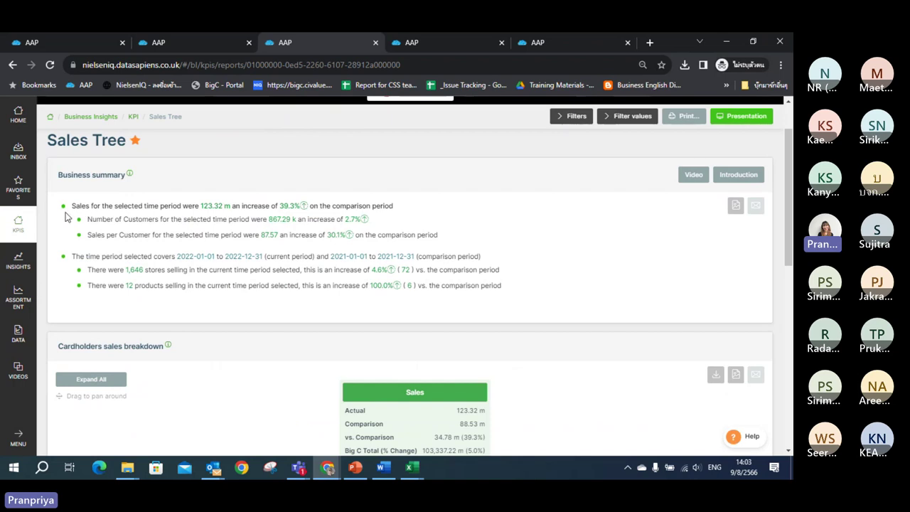
{"action": "left_click_drag", "start_coordinate": [65, 217], "coordinate": [499, 286]}
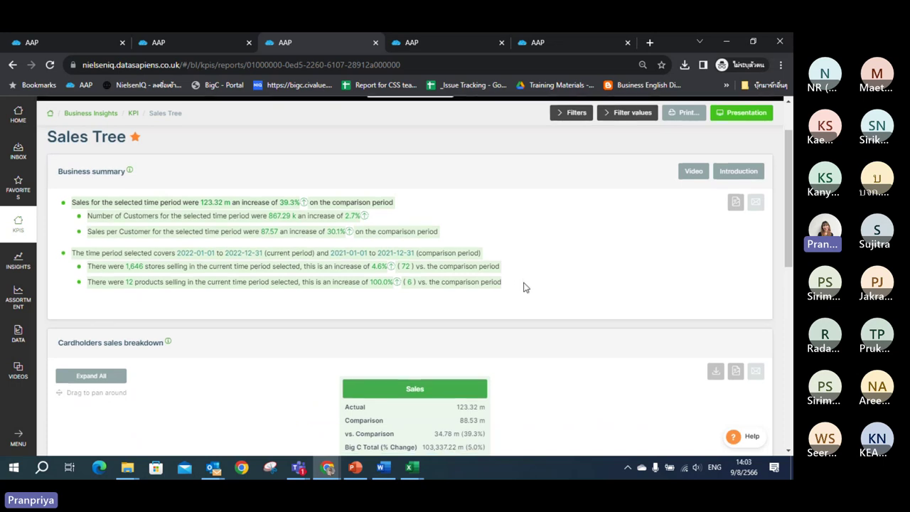
- Expand all levels of the cardholders sales breakdown and show it in presentation mode at 100% zoom
{"action": "scroll", "coordinate": [523, 287], "scroll_direction": "down", "scroll_amount": 3}
{"action": "scroll", "coordinate": [523, 287], "scroll_direction": "up", "scroll_amount": 1}
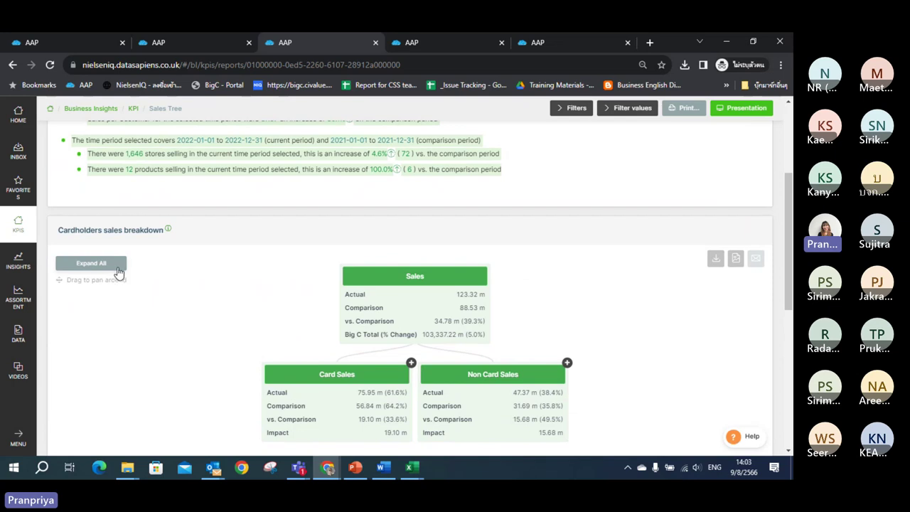
{"action": "left_click", "coordinate": [90, 263]}
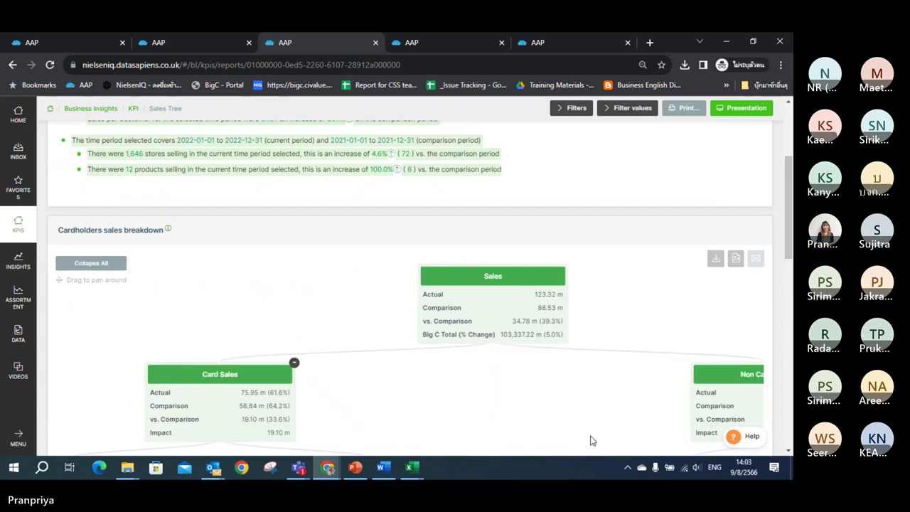
{"action": "left_click", "coordinate": [736, 116]}
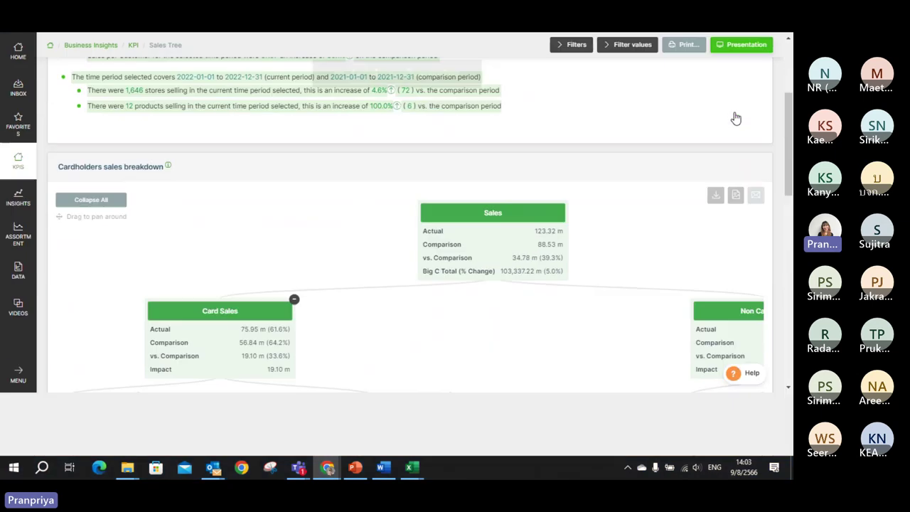
{"action": "left_click", "coordinate": [771, 280]}
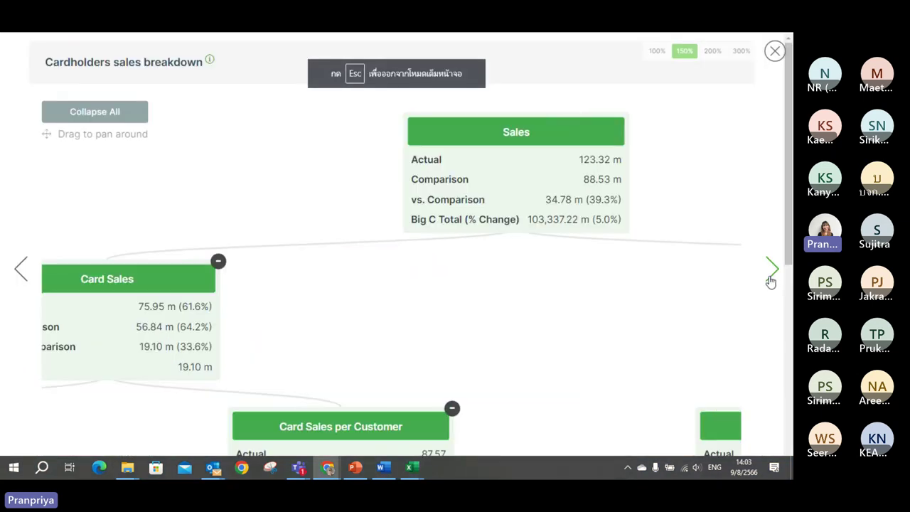
{"action": "left_click_drag", "start_coordinate": [565, 144], "coordinate": [490, 146]}
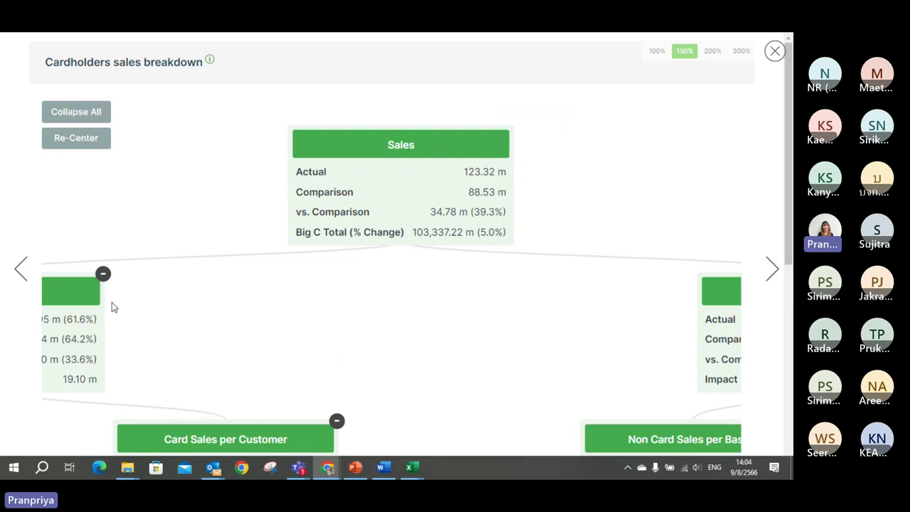
{"action": "left_click", "coordinate": [657, 52]}
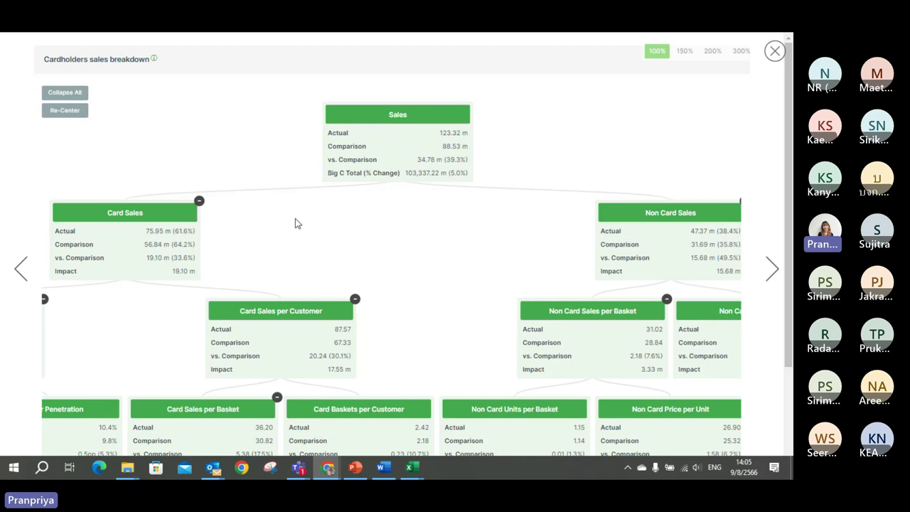
- Examine the Card Sales branch of the breakdown, from customer numbers and sales per customer down to units per basket and price per unit
{"action": "left_click_drag", "start_coordinate": [148, 216], "coordinate": [382, 125]}
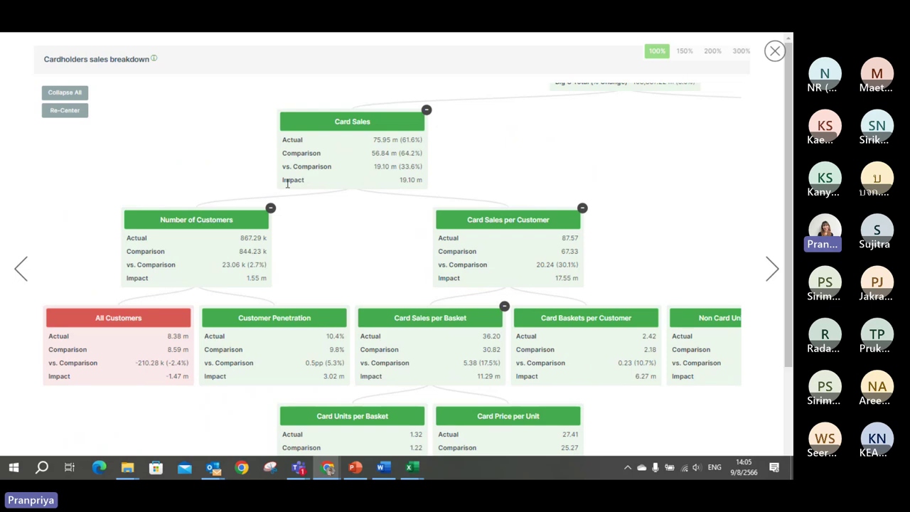
{"action": "right_click", "coordinate": [711, 129]}
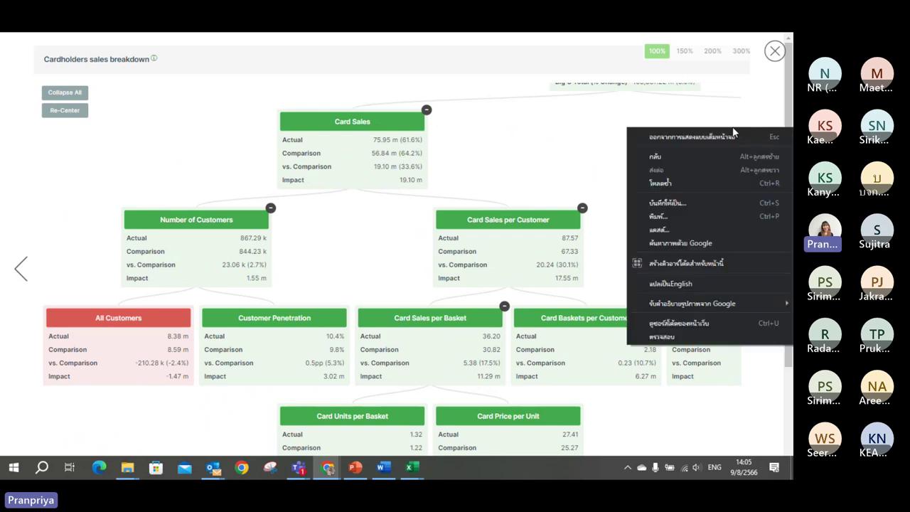
{"action": "left_click", "coordinate": [496, 53]}
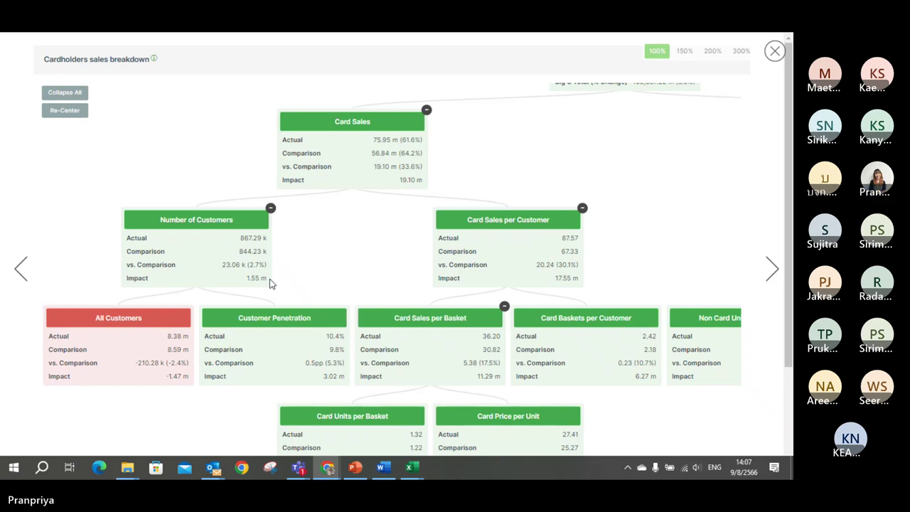
{"action": "left_click_drag", "start_coordinate": [260, 225], "coordinate": [294, 211]}
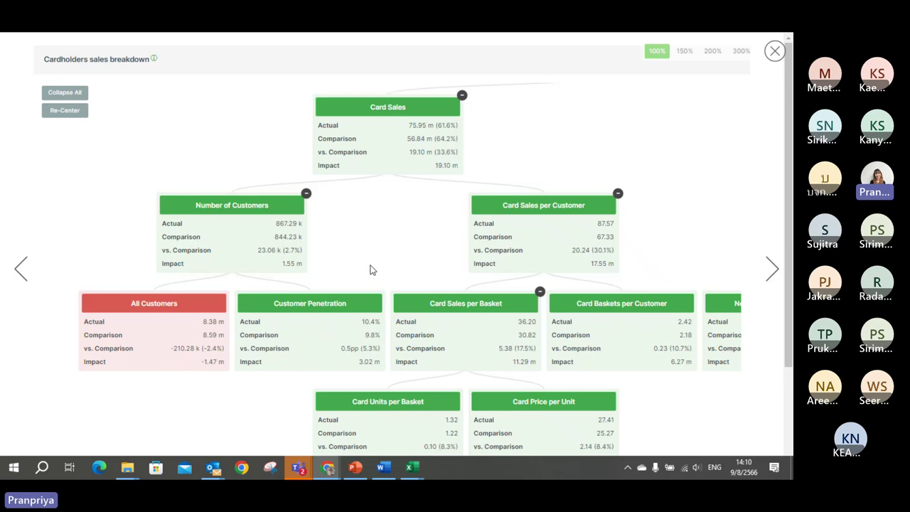
{"action": "left_click_drag", "start_coordinate": [413, 301], "coordinate": [330, 254]}
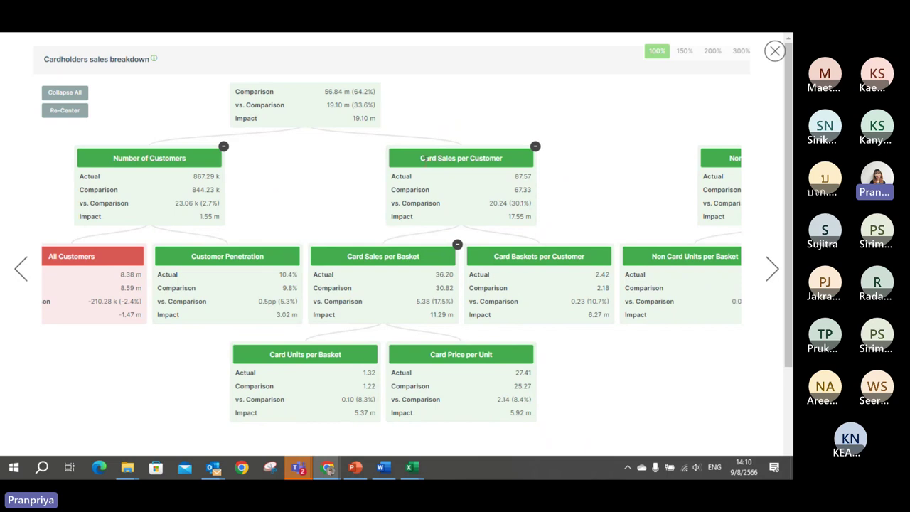
{"action": "left_click_drag", "start_coordinate": [425, 158], "coordinate": [454, 190]}
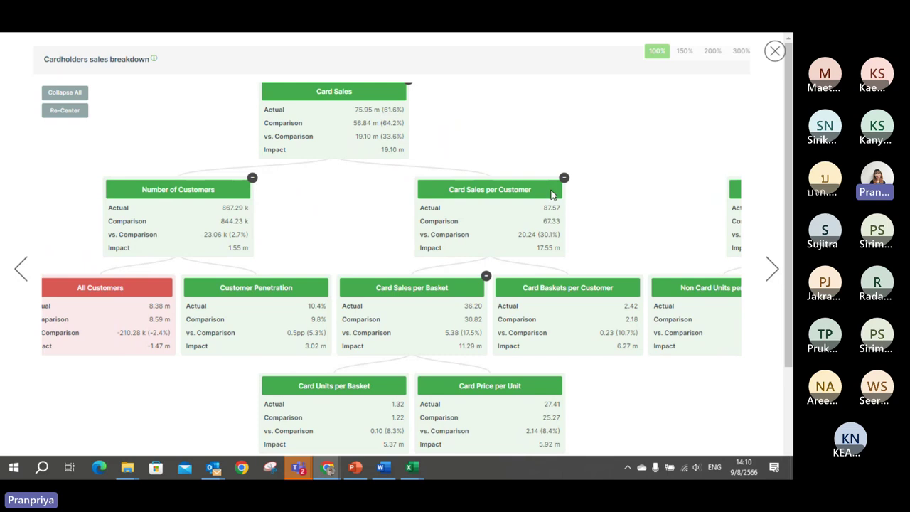
{"action": "scroll", "coordinate": [552, 199], "scroll_direction": "right", "scroll_amount": 1}
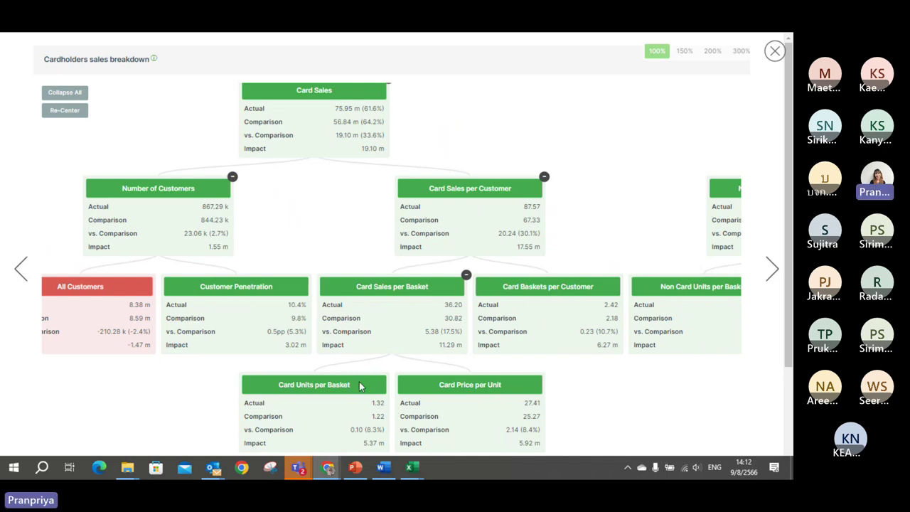
{"action": "left_click_drag", "start_coordinate": [358, 382], "coordinate": [360, 371]}
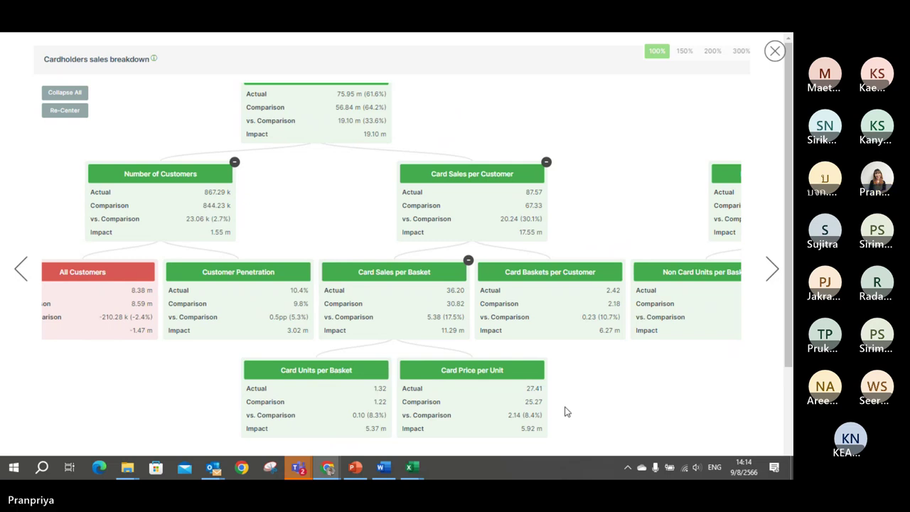
- Examine the Non Card Sales branch with its basket, unit and price measures, and return to the top Sales node
{"action": "left_click_drag", "start_coordinate": [655, 275], "coordinate": [503, 307]}
{"action": "left_click_drag", "start_coordinate": [658, 209], "coordinate": [479, 244]}
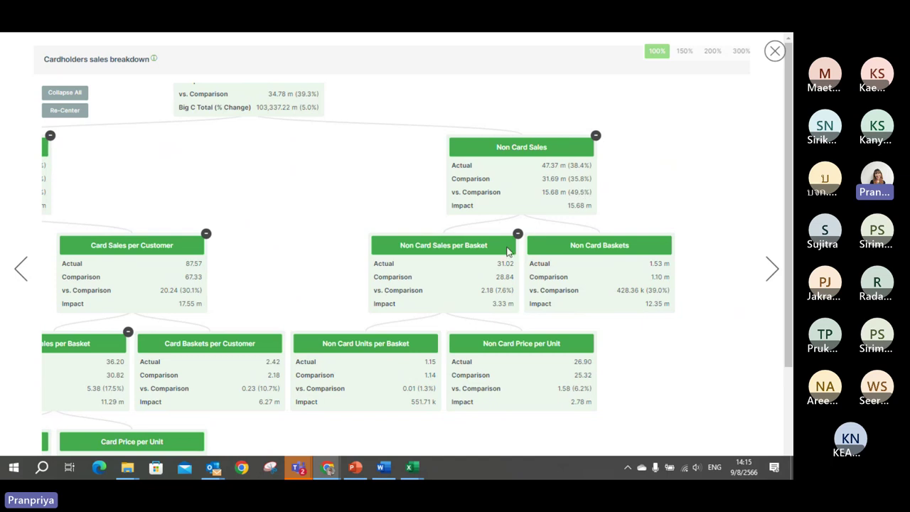
{"action": "left_click_drag", "start_coordinate": [507, 250], "coordinate": [489, 235]}
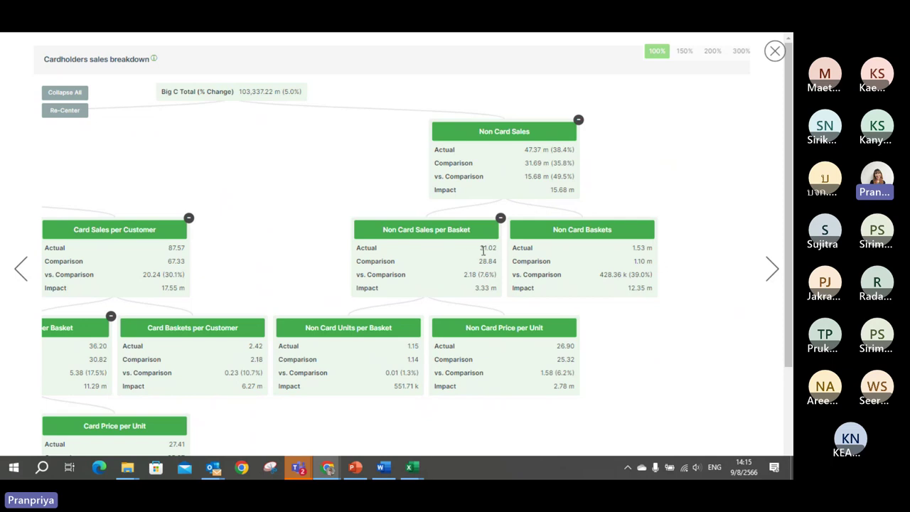
{"action": "left_click_drag", "start_coordinate": [152, 240], "coordinate": [193, 228]}
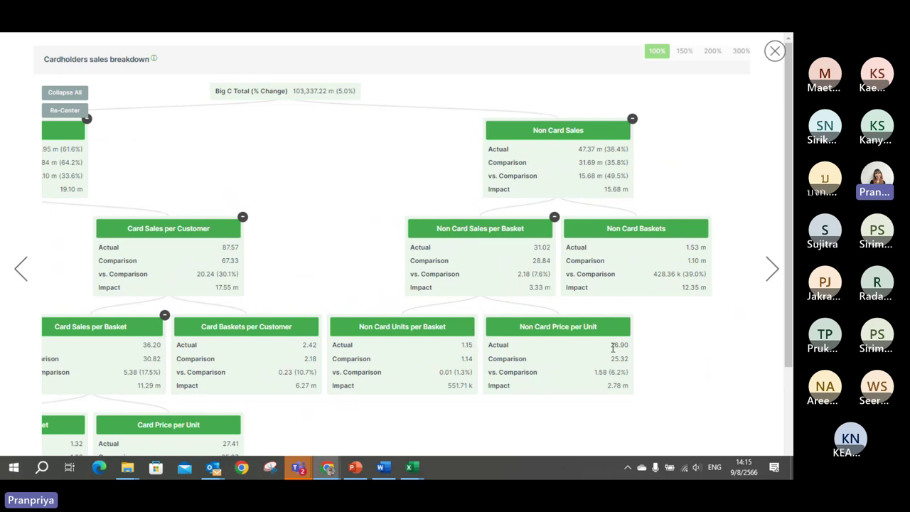
{"action": "mouse_move", "coordinate": [623, 334]}
{"action": "left_mouse_down"}
{"action": "mouse_move", "coordinate": [622, 317]}
{"action": "mouse_move", "coordinate": [622, 329]}
{"action": "left_mouse_up"}
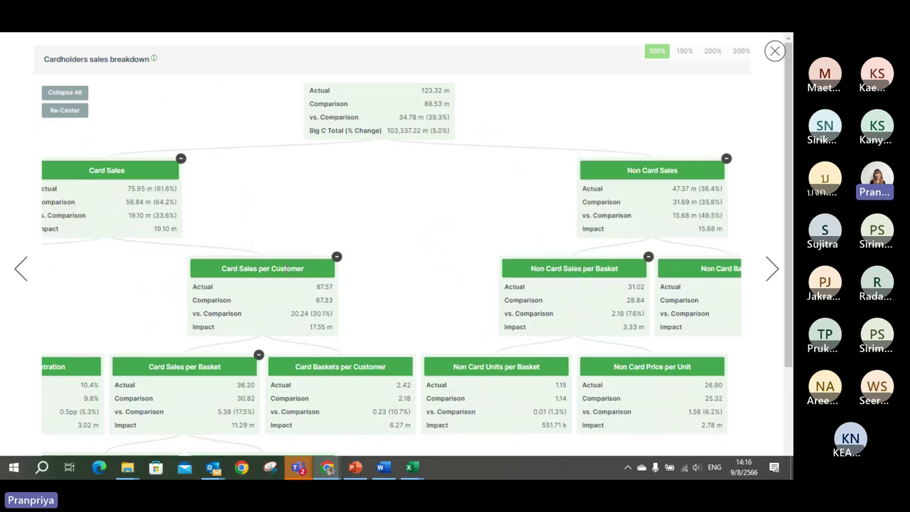
{"action": "left_click_drag", "start_coordinate": [128, 158], "coordinate": [168, 207]}
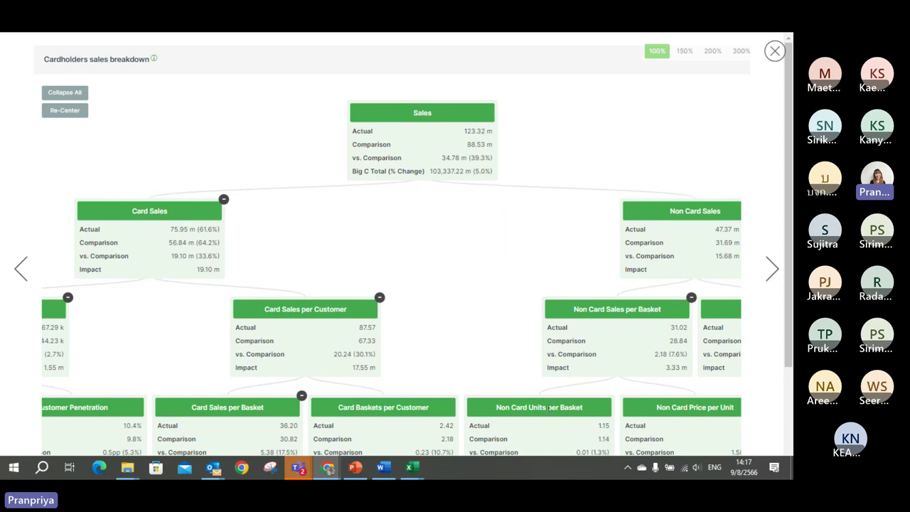
- Close the presentation view of the cardholders sales breakdown and bring the Card Sales branch into view in the report
{"action": "left_click_drag", "start_coordinate": [680, 223], "coordinate": [587, 221]}
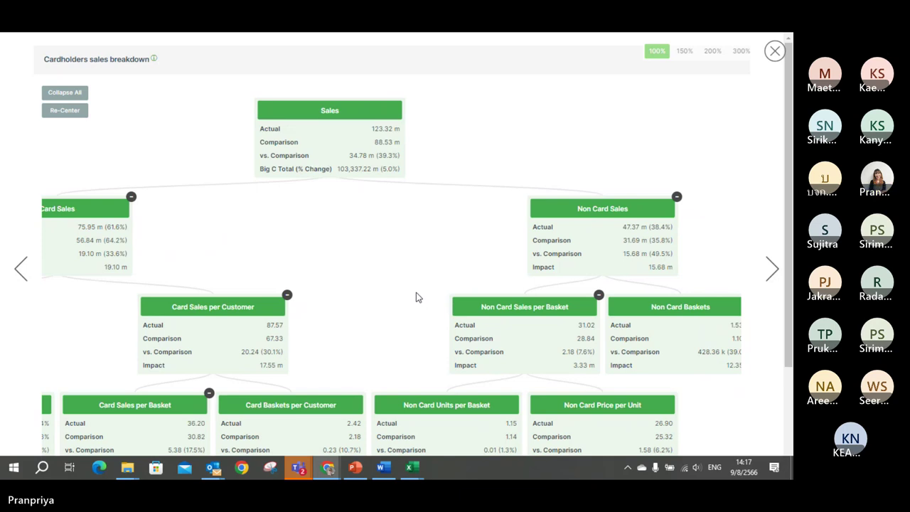
{"action": "left_click_drag", "start_coordinate": [629, 312], "coordinate": [649, 237]}
{"action": "left_click", "coordinate": [774, 51]}
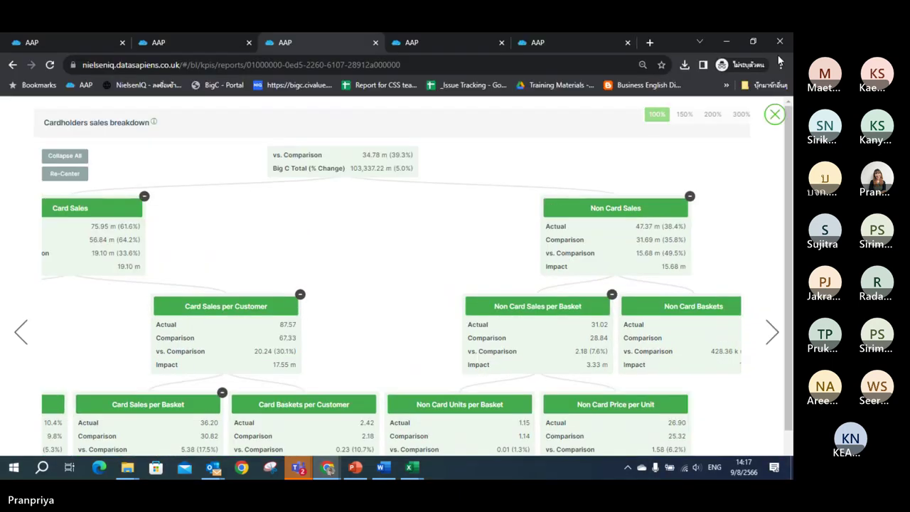
{"action": "left_click_drag", "start_coordinate": [788, 152], "coordinate": [774, 248]}
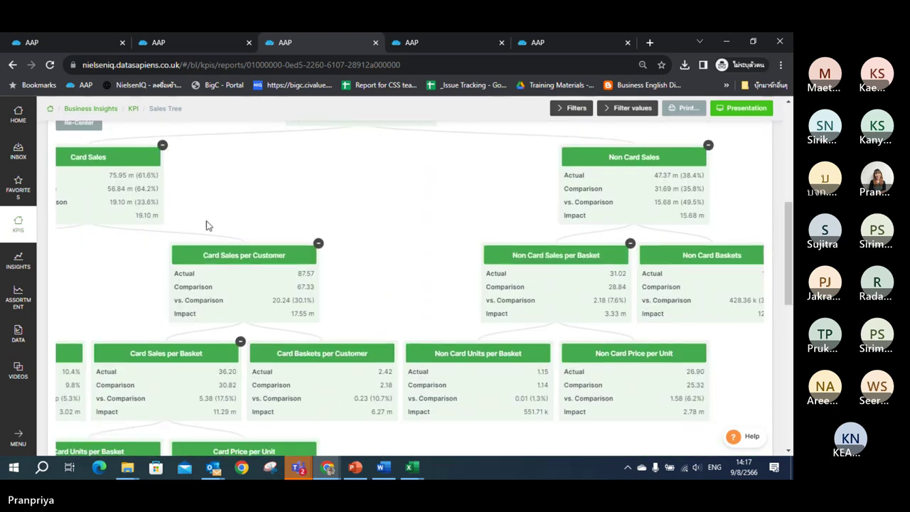
{"action": "left_click_drag", "start_coordinate": [126, 170], "coordinate": [219, 214]}
{"action": "left_click_drag", "start_coordinate": [344, 242], "coordinate": [404, 193]}
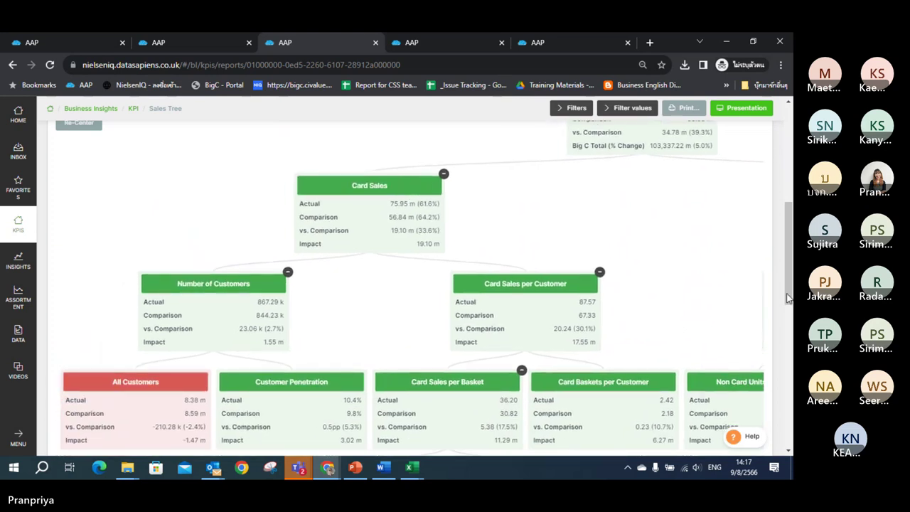
{"action": "left_click_drag", "start_coordinate": [788, 299], "coordinate": [788, 245]}
{"action": "scroll", "coordinate": [789, 245], "scroll_direction": "down", "scroll_amount": 3}
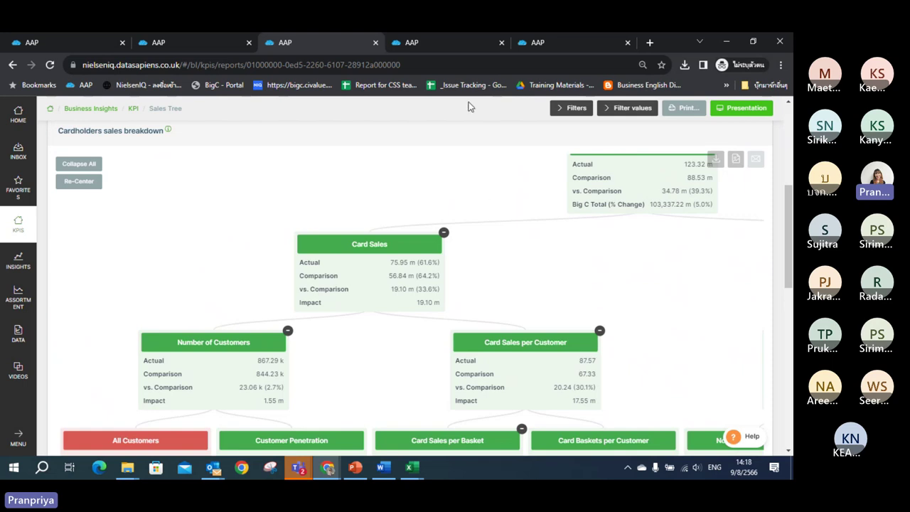
- Glance at the Source of Volume report, return to the Sales Tree report and open the Home page in a new tab
{"action": "left_click", "coordinate": [449, 46]}
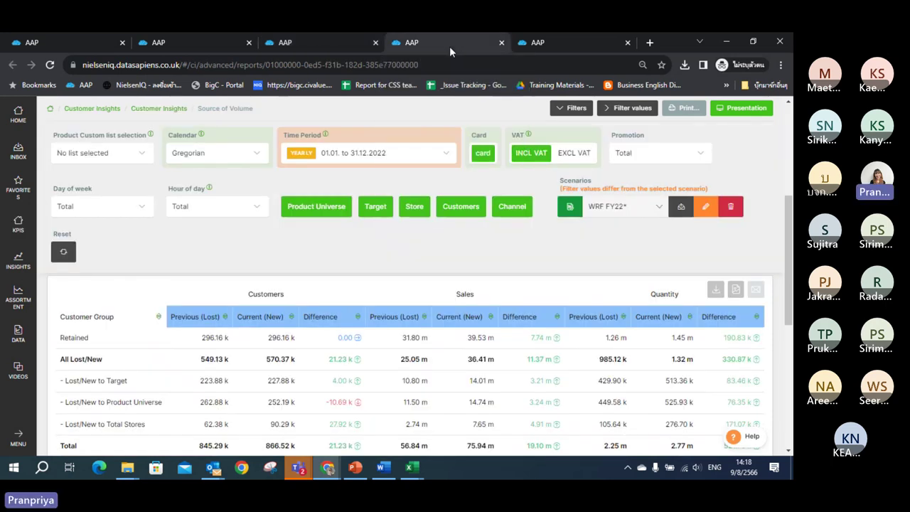
{"action": "left_click", "coordinate": [324, 48]}
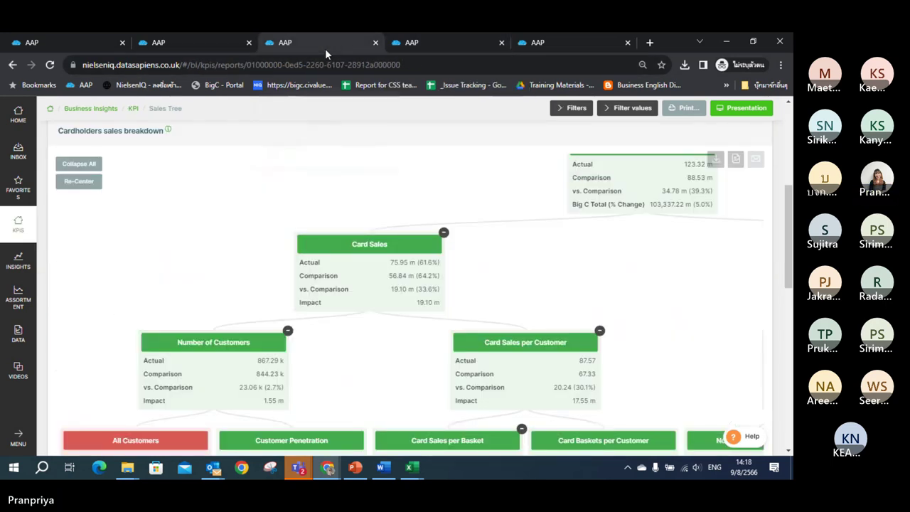
{"action": "right_click", "coordinate": [35, 122]}
{"action": "left_click", "coordinate": [39, 124]}
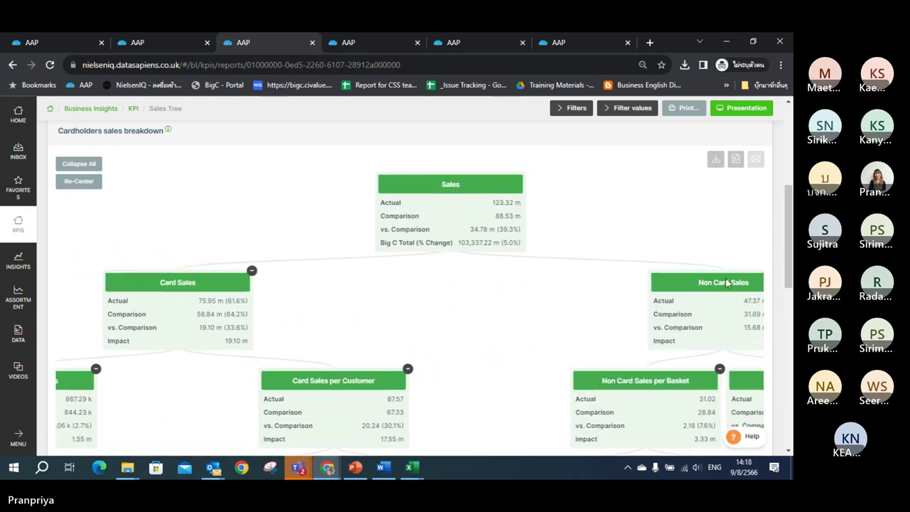
- Re-center the tree on its top Sales node, then collapse the Card Sales branch and expand it again
{"action": "left_click_drag", "start_coordinate": [726, 282], "coordinate": [679, 271]}
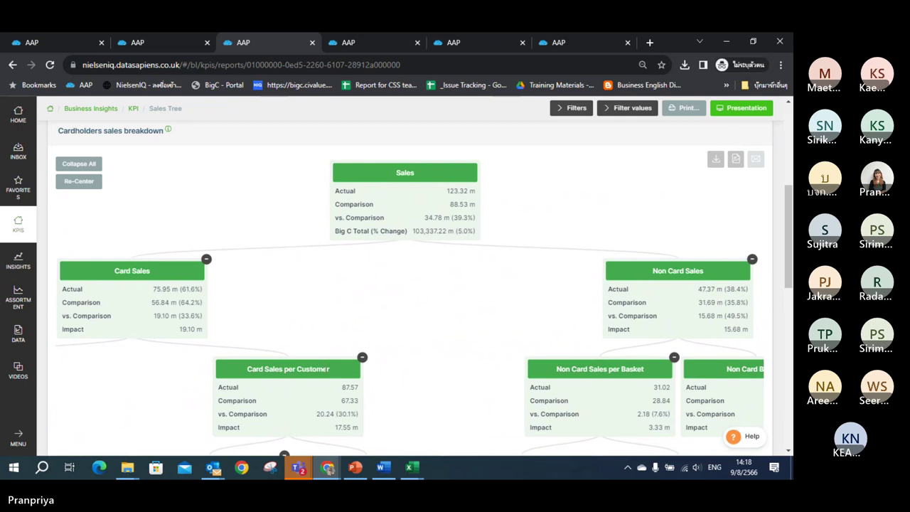
{"action": "left_click_drag", "start_coordinate": [327, 368], "coordinate": [346, 374]}
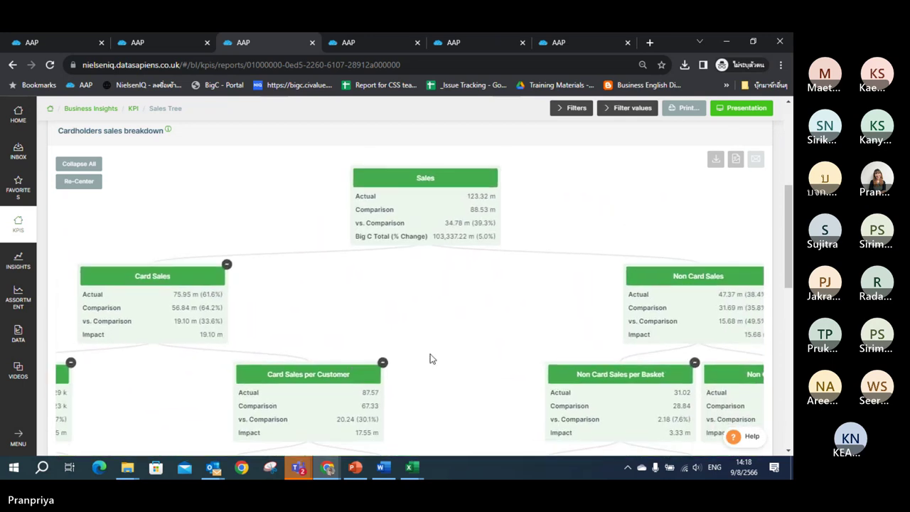
{"action": "left_click", "coordinate": [227, 264]}
{"action": "left_click", "coordinate": [304, 265]}
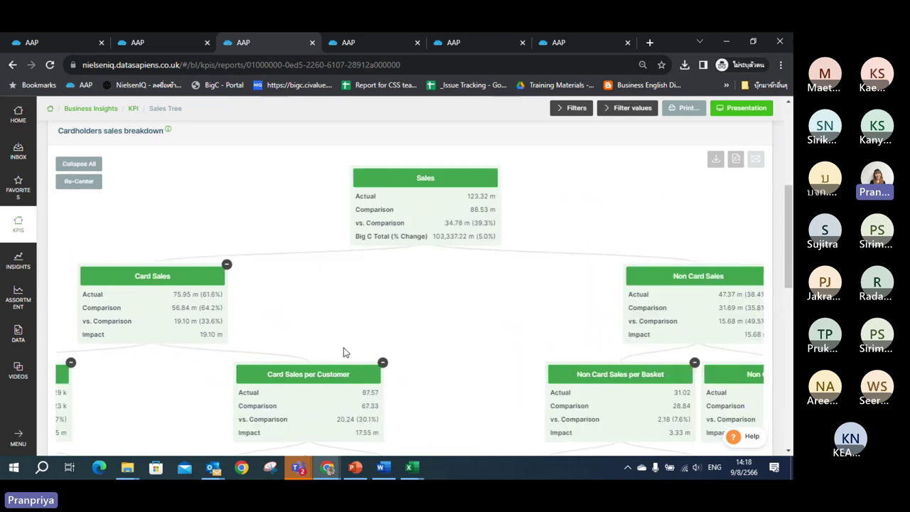
- Export the fully expanded tree as the PNG image sales_tree in the WRF folder and open it from the recent downloads
{"action": "left_click", "coordinate": [735, 159]}
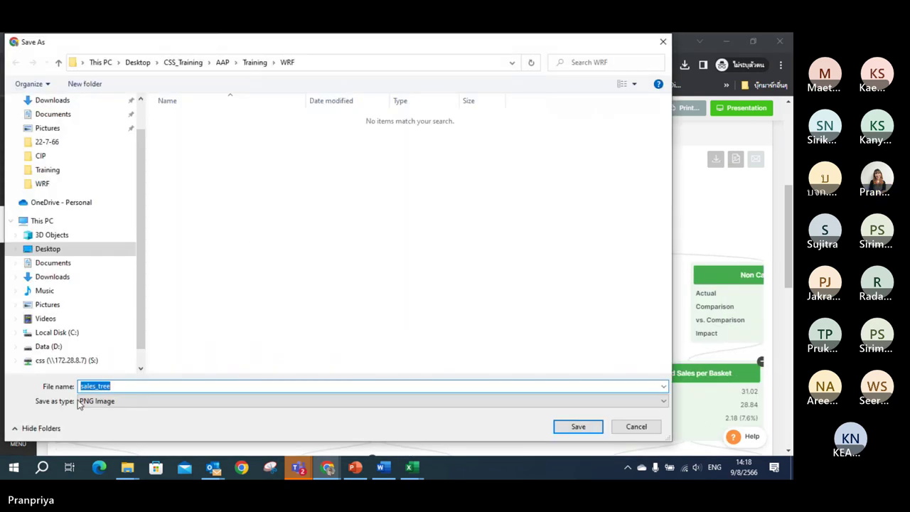
{"action": "left_click", "coordinate": [559, 431]}
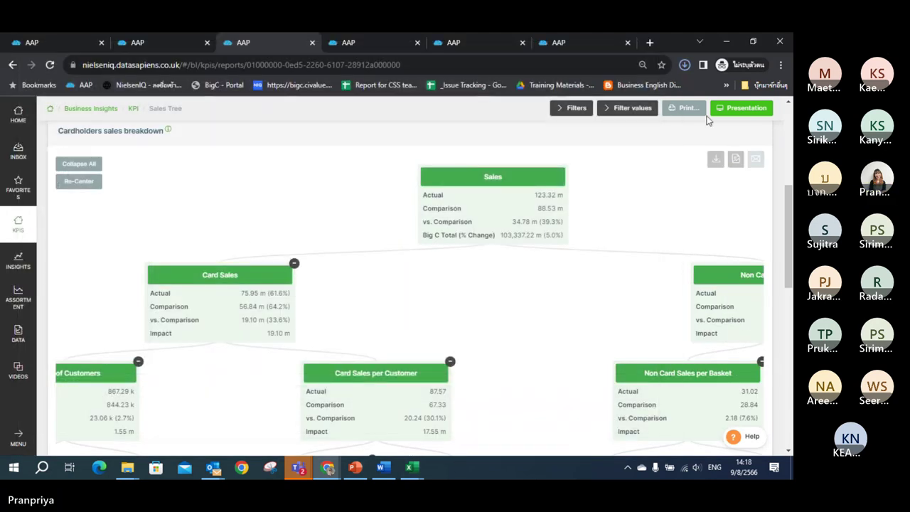
{"action": "left_click", "coordinate": [684, 65]}
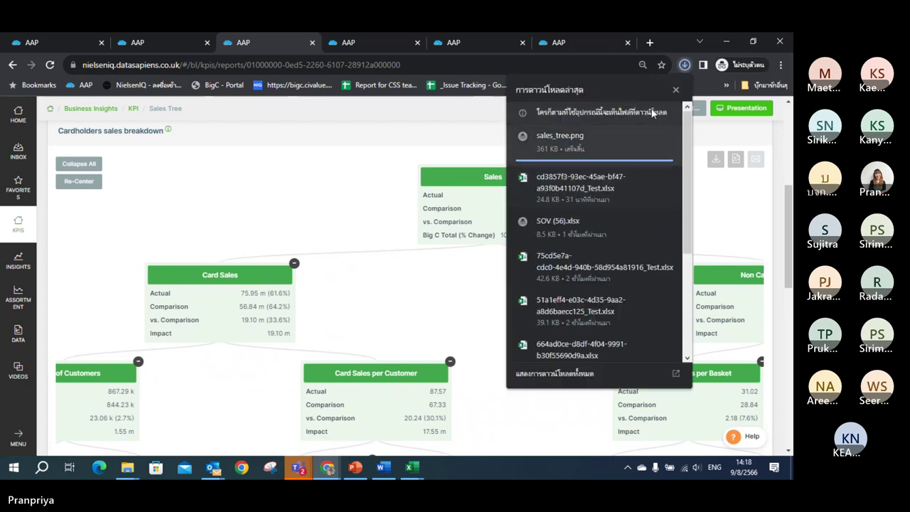
{"action": "left_click", "coordinate": [675, 89]}
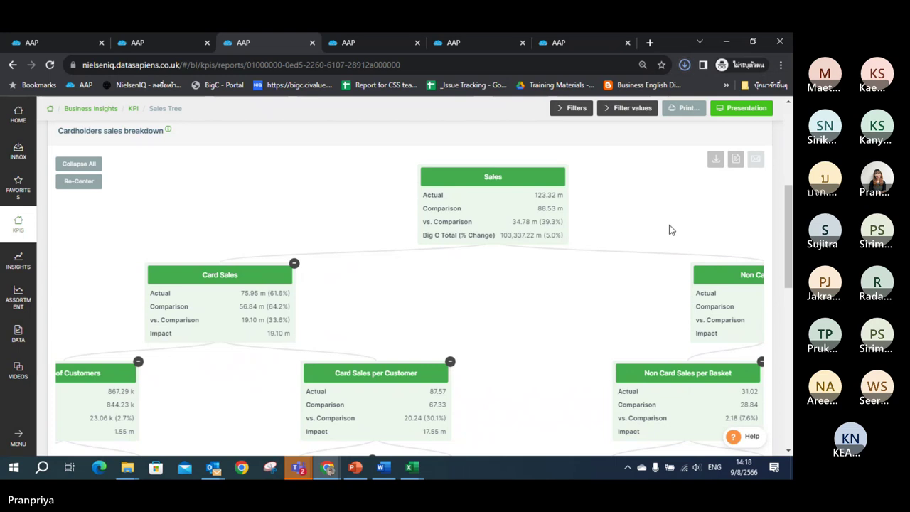
- Export the tree data as the Excel worksheet sales_tree in the WRF folder, viewing the exported PNG full size during the export
{"action": "left_click", "coordinate": [716, 160]}
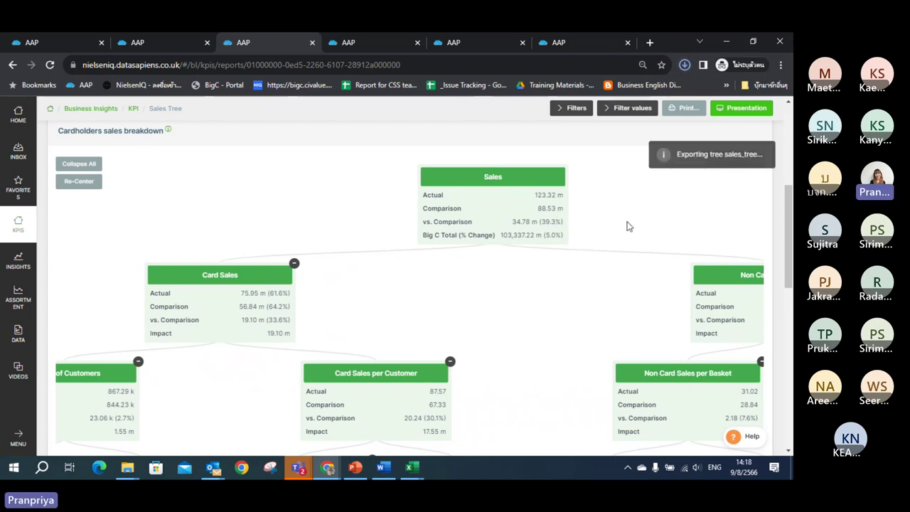
{"action": "scroll", "coordinate": [626, 226], "scroll_direction": "up", "scroll_amount": 2}
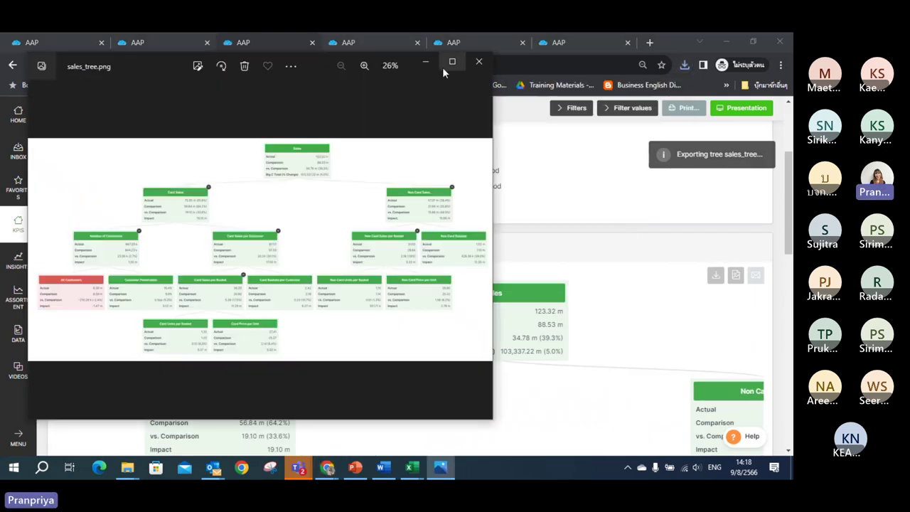
{"action": "left_click", "coordinate": [452, 63]}
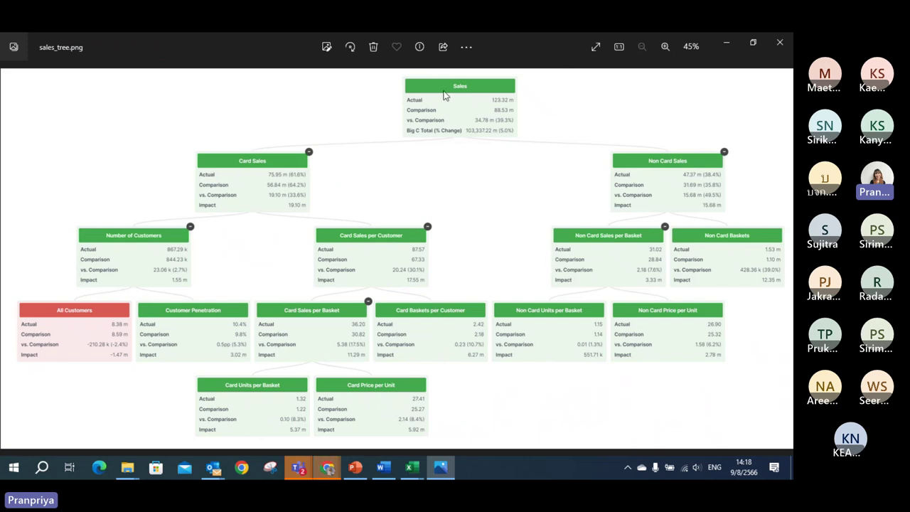
{"action": "left_click", "coordinate": [727, 43]}
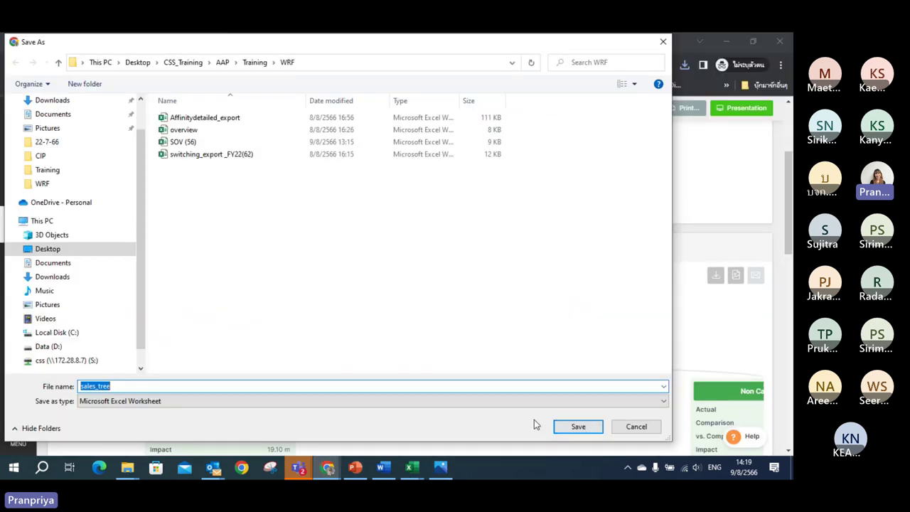
{"action": "left_click", "coordinate": [578, 426]}
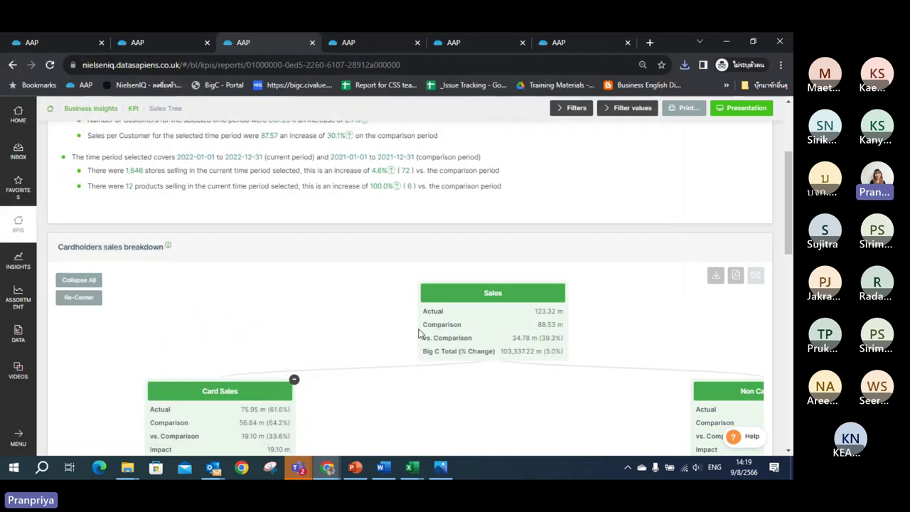
- Collapse all levels of the breakdown and export the collapsed tree as the PNG image sales_tree (1) in the WRF folder
{"action": "scroll", "coordinate": [420, 334], "scroll_direction": "down", "scroll_amount": 1}
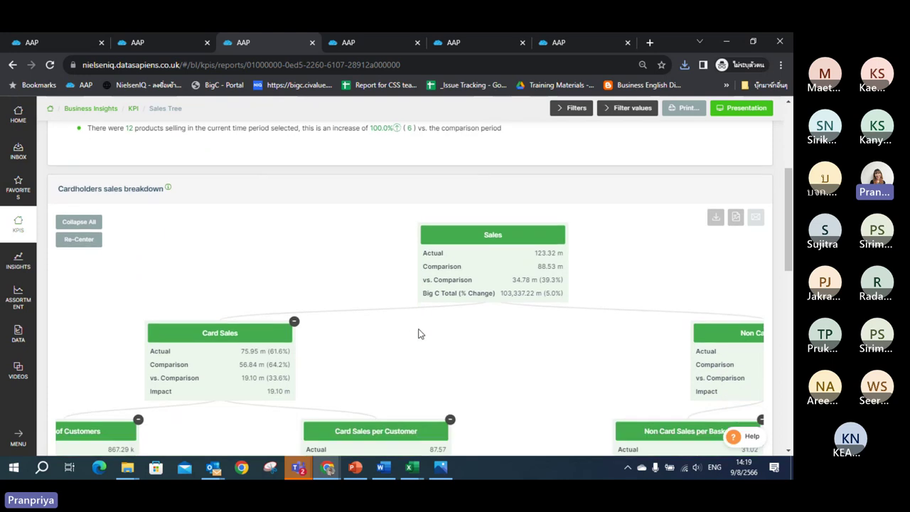
{"action": "left_click", "coordinate": [78, 222]}
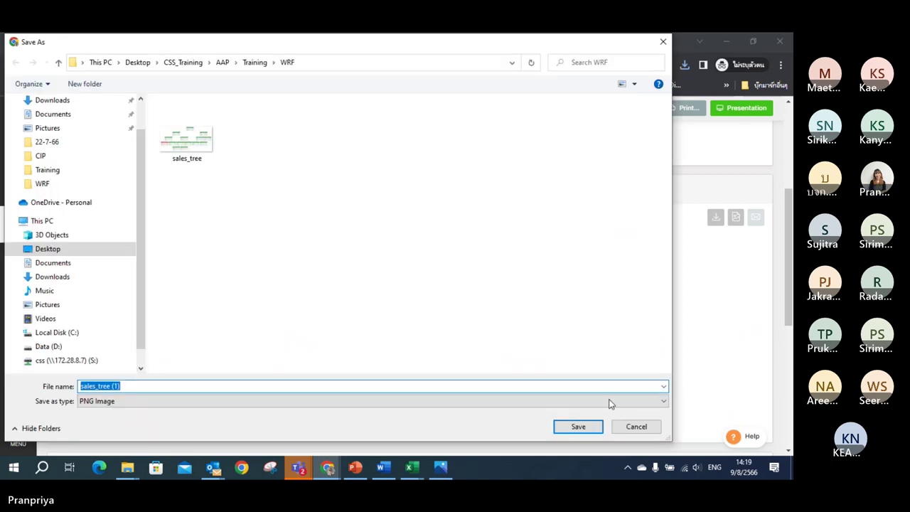
{"action": "left_click", "coordinate": [581, 427]}
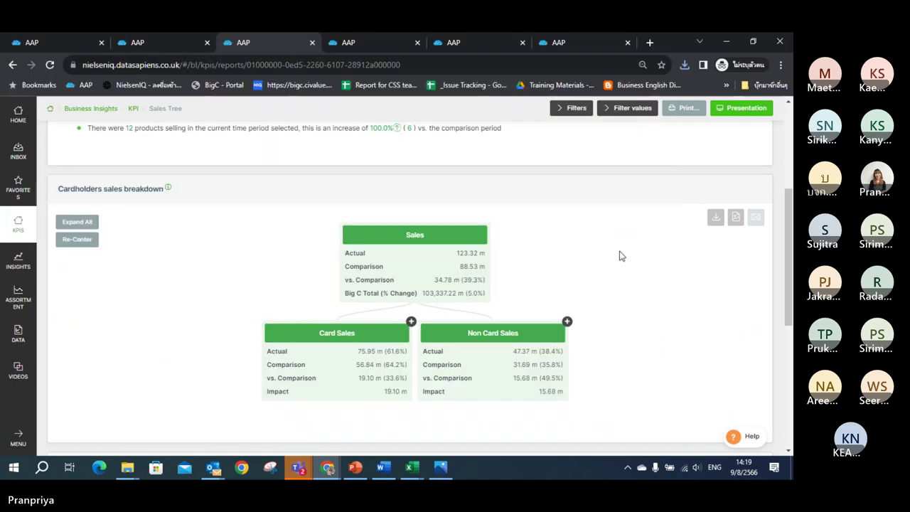
- Close the earlier sales_tree image, open the downloaded sales_tree (1).png to check the collapsed tree, and close it
{"action": "left_click", "coordinate": [683, 66]}
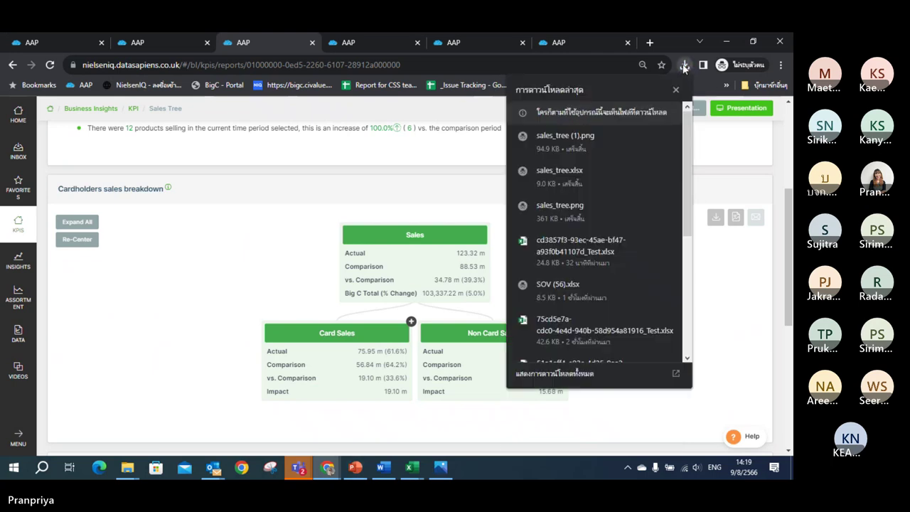
{"action": "left_click", "coordinate": [605, 146]}
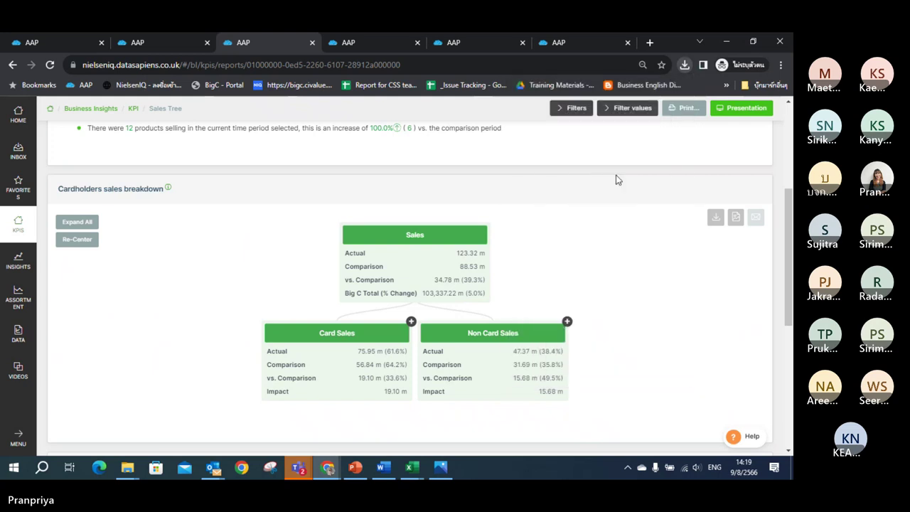
{"action": "left_click", "coordinate": [438, 470]}
{"action": "left_click", "coordinate": [779, 44]}
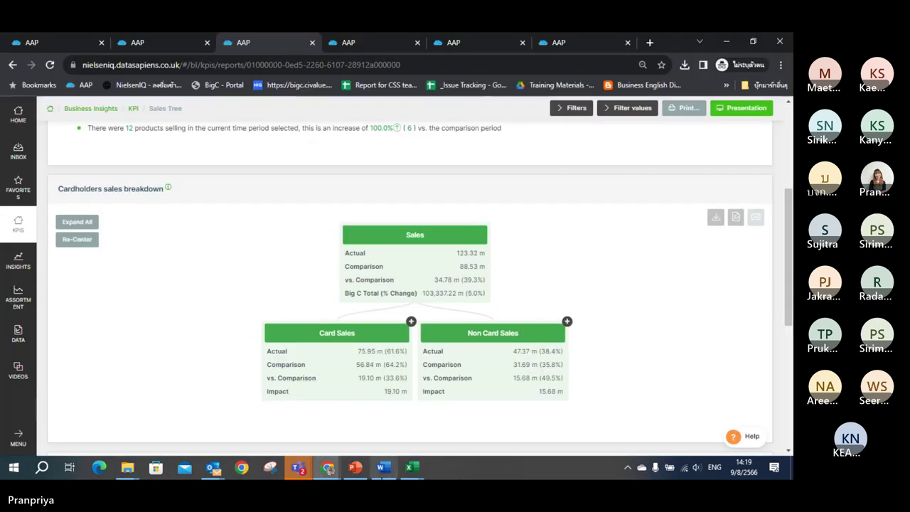
{"action": "mouse_move", "coordinate": [411, 468]}
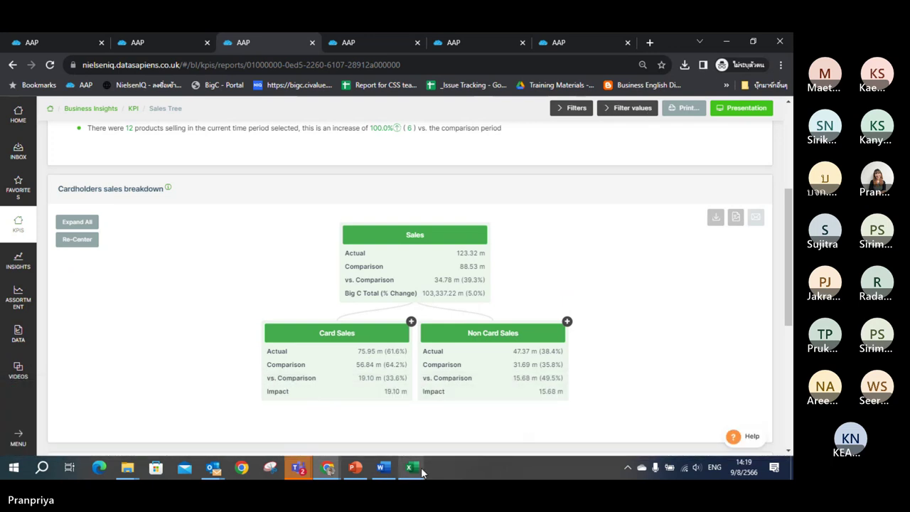
{"action": "left_click", "coordinate": [684, 65]}
{"action": "left_click", "coordinate": [596, 145]}
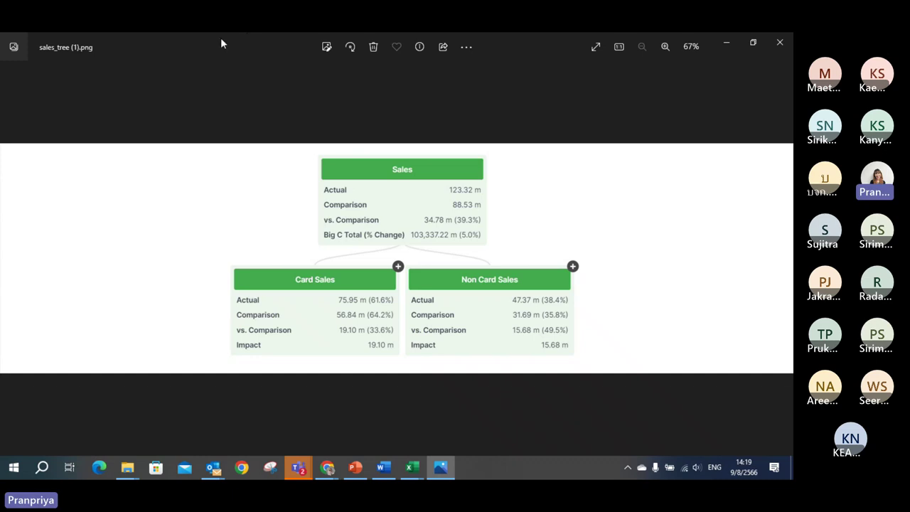
{"action": "left_click_drag", "start_coordinate": [220, 37], "coordinate": [452, 92]}
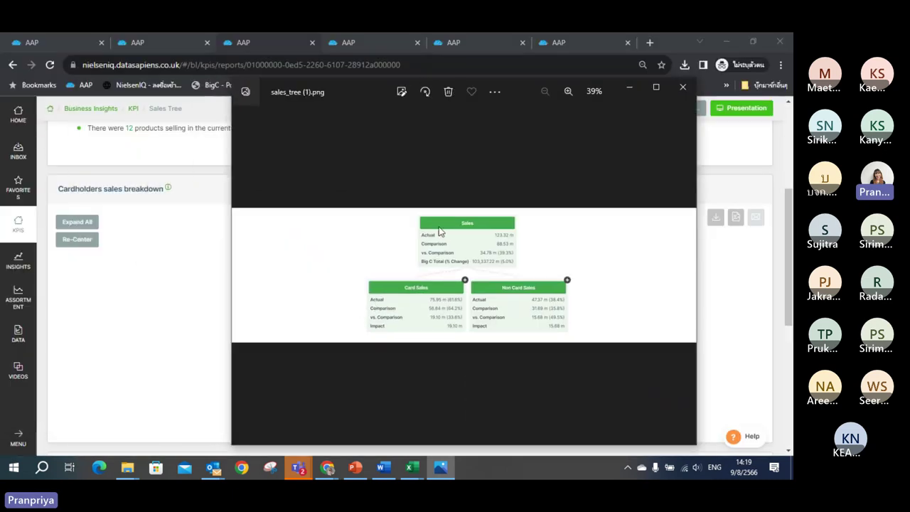
{"action": "left_click", "coordinate": [682, 87]}
- Expand all levels of the breakdown again, switch to the exported sales_tree workbook in Excel and enable editing
{"action": "left_click", "coordinate": [92, 222]}
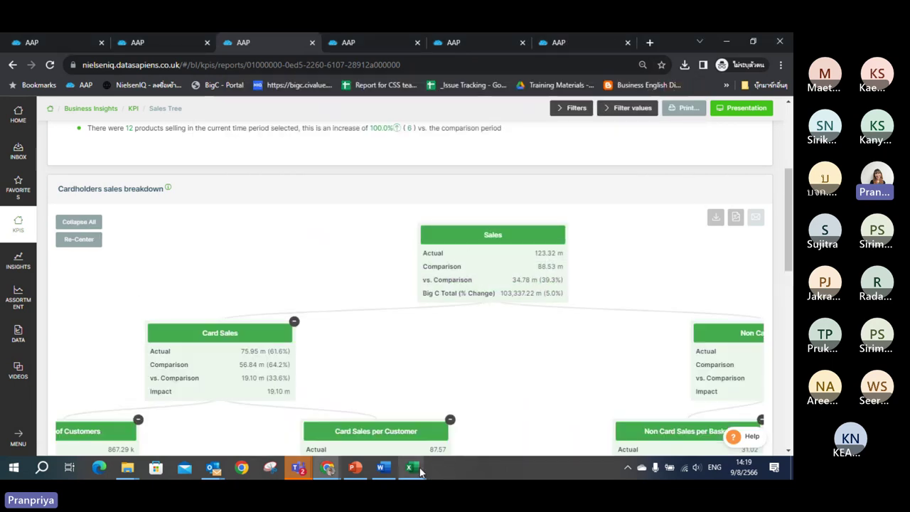
{"action": "mouse_move", "coordinate": [419, 471]}
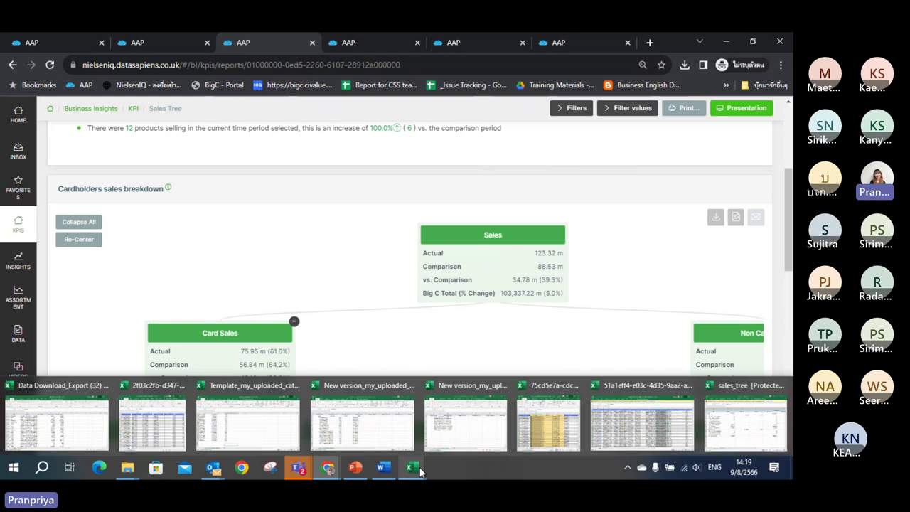
{"action": "left_click", "coordinate": [745, 423]}
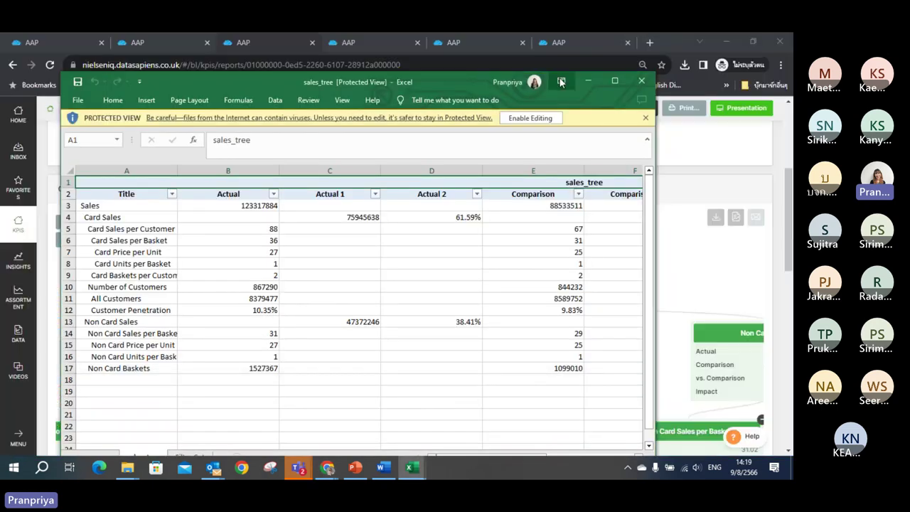
{"action": "left_click", "coordinate": [530, 118]}
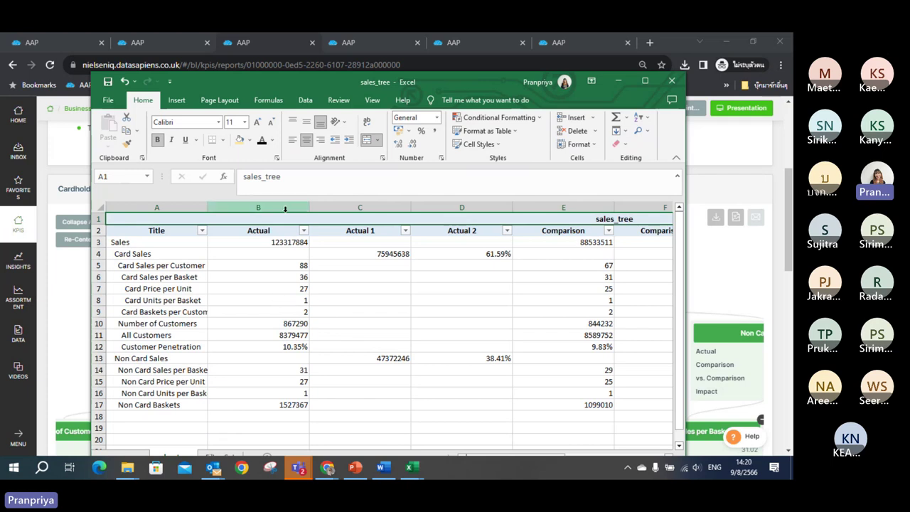
- Place the workbook window beside the report's sales tree and select the Actual value of Sales in B3 for comparison
{"action": "left_click_drag", "start_coordinate": [228, 78], "coordinate": [668, 96]}
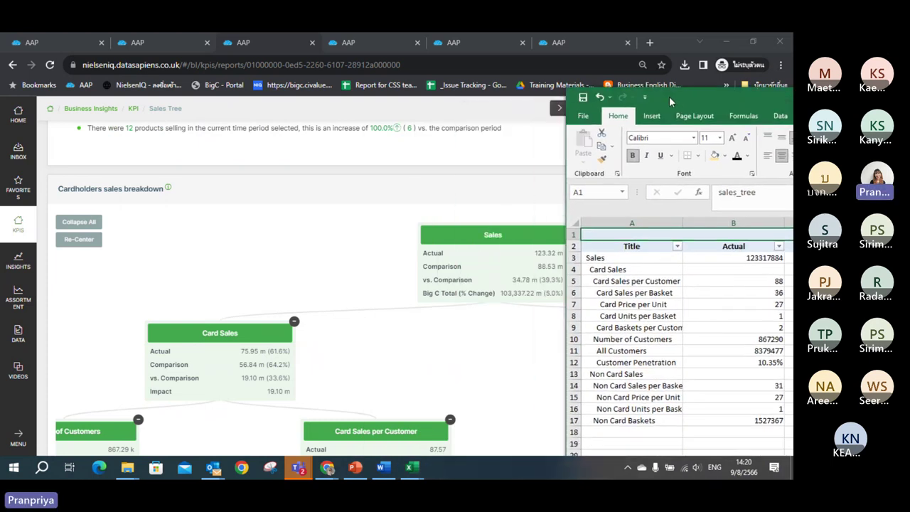
{"action": "left_click", "coordinate": [722, 256]}
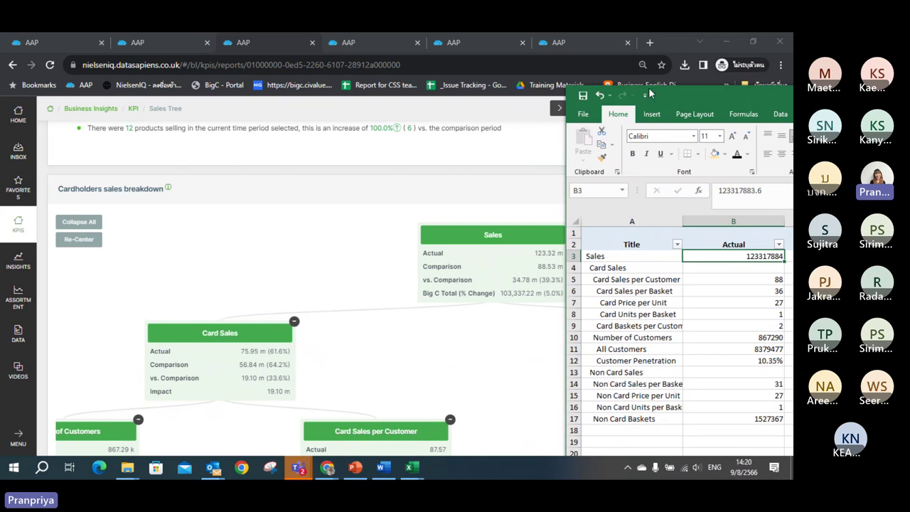
- Format the Actual value of Sales in B3 with thousands separators and no decimals, and compare it with the report's sales tree
{"action": "double_click", "coordinate": [684, 97]}
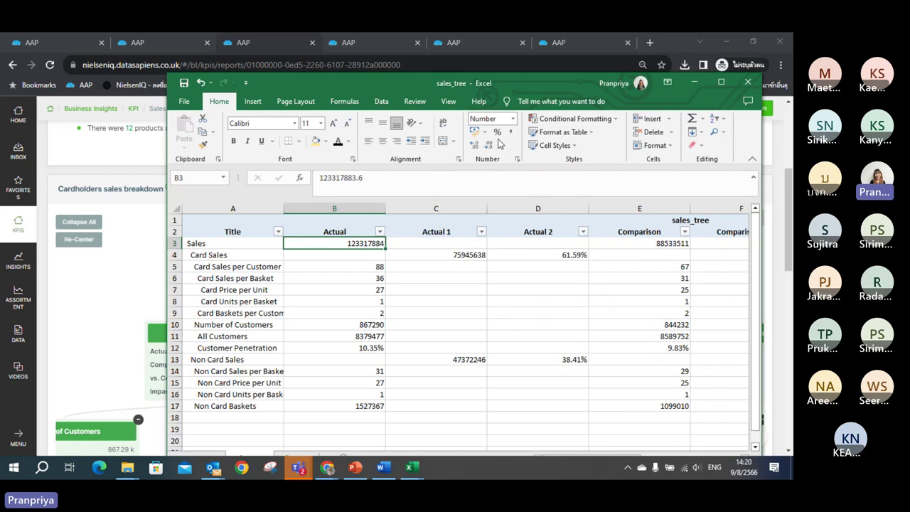
{"action": "left_click", "coordinate": [509, 133]}
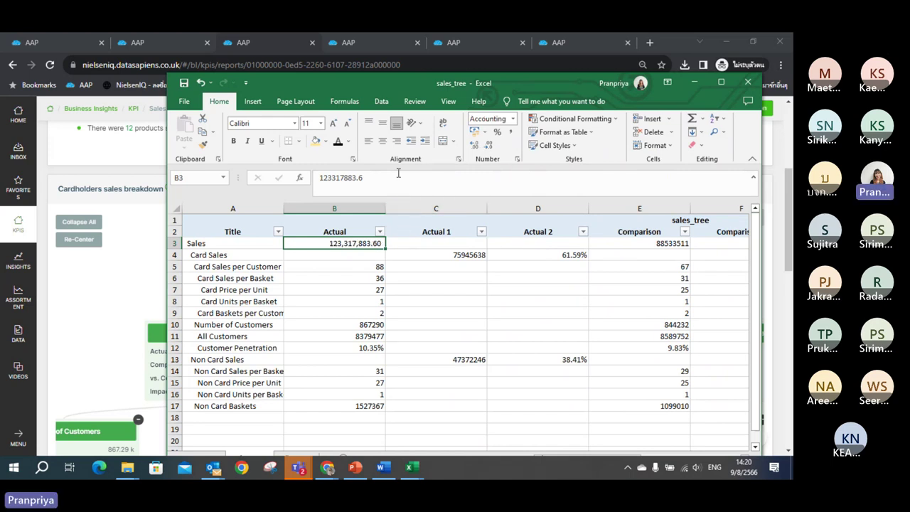
{"action": "left_click", "coordinate": [488, 144]}
{"action": "left_click", "coordinate": [487, 144]}
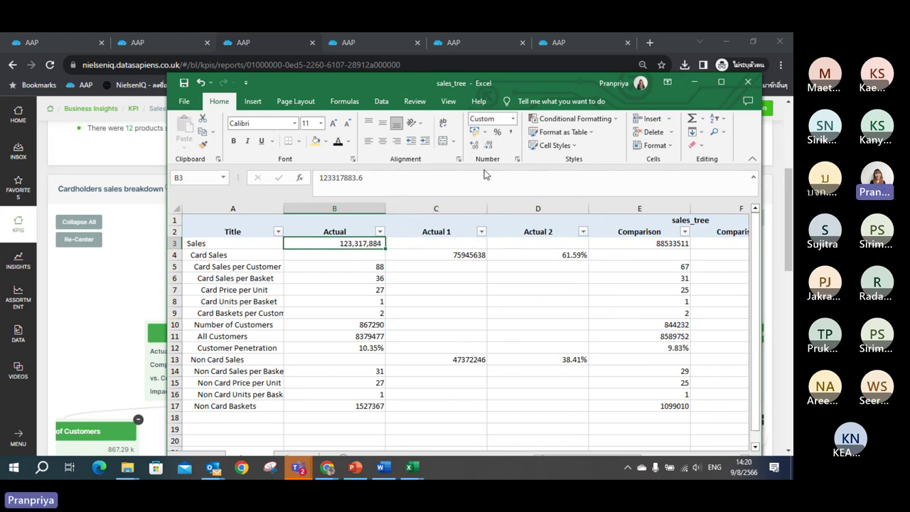
{"action": "left_click_drag", "start_coordinate": [340, 86], "coordinate": [733, 81]}
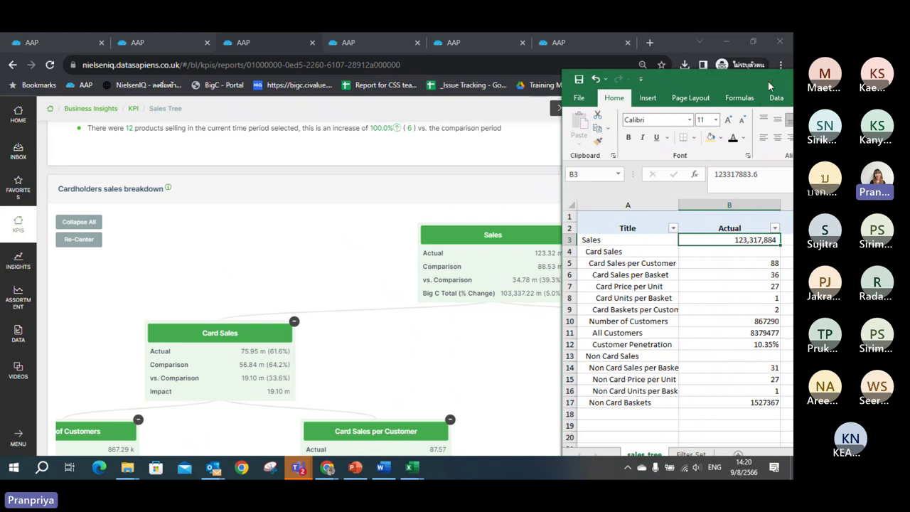
{"action": "left_click_drag", "start_coordinate": [767, 80], "coordinate": [372, 86]}
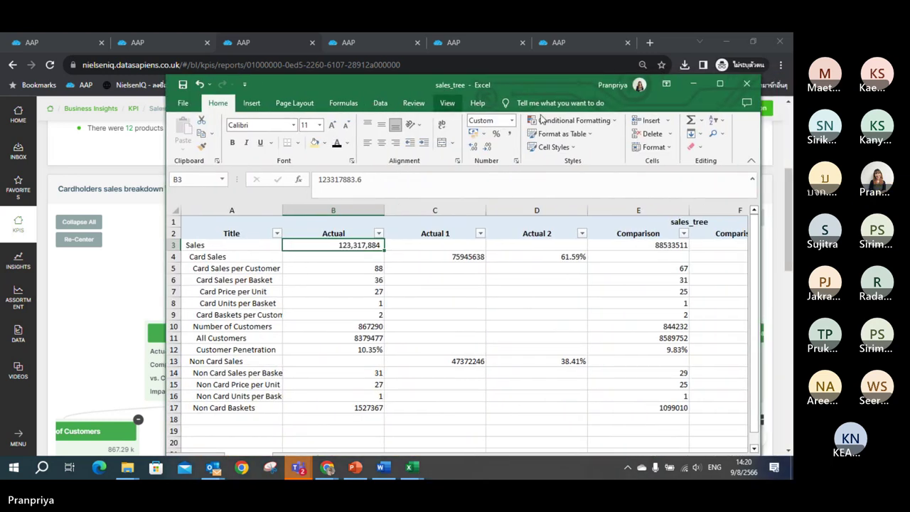
- Close the sales_tree workbook without saving its changes and minimize the uploaded categories workbook to return to the Sales Tree report
{"action": "left_click", "coordinate": [746, 84]}
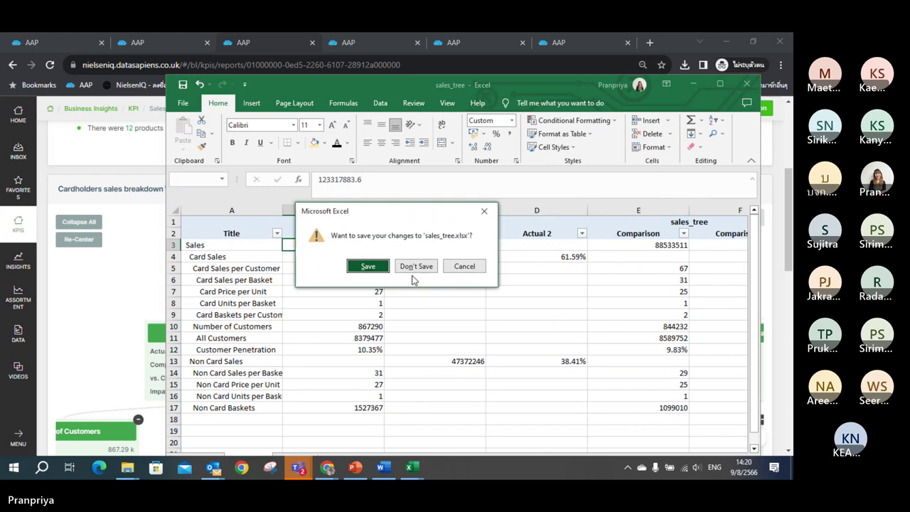
{"action": "left_click", "coordinate": [425, 267]}
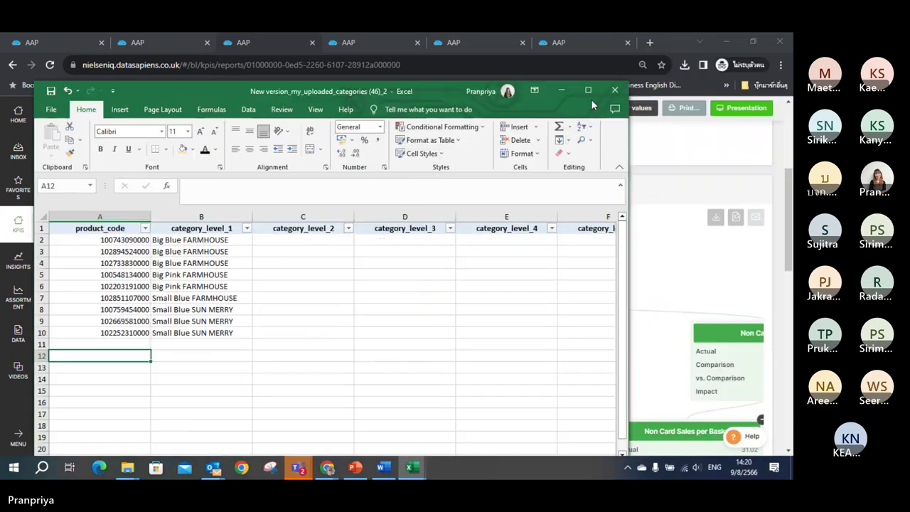
{"action": "left_click", "coordinate": [591, 99]}
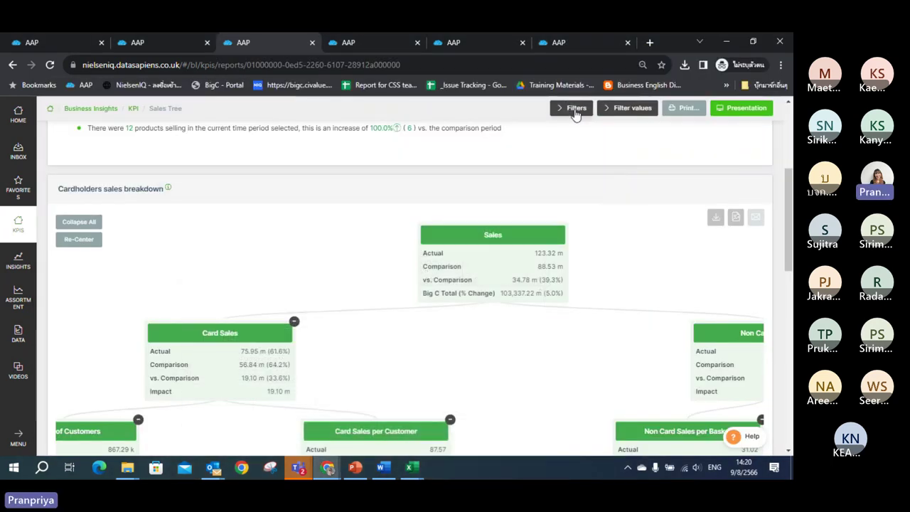
- Show the report filters and select Version1 - My list (1) as the product custom list
{"action": "left_click", "coordinate": [575, 110]}
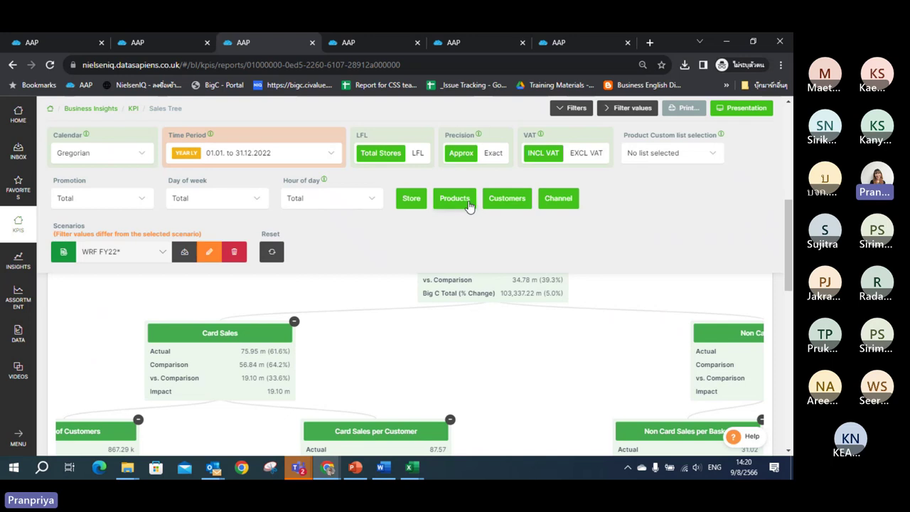
{"action": "left_click", "coordinate": [692, 159]}
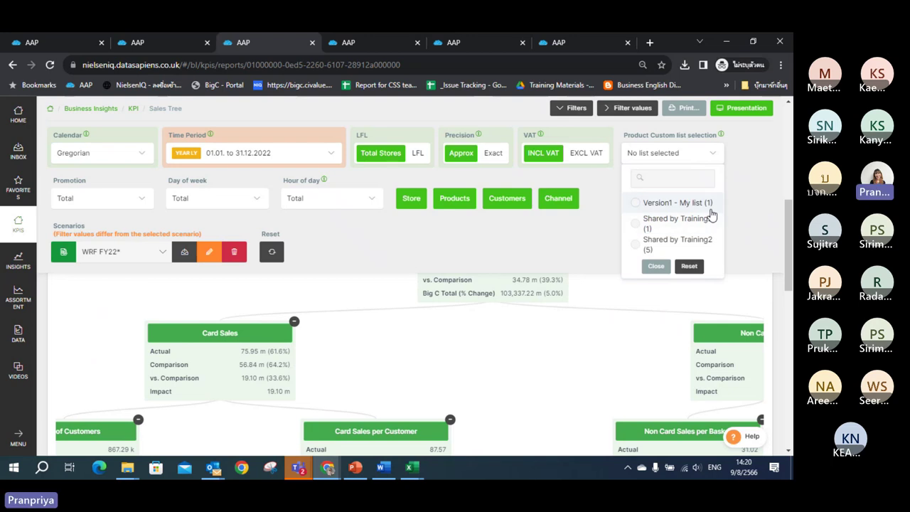
{"action": "left_click", "coordinate": [708, 204]}
{"action": "left_click", "coordinate": [706, 151]}
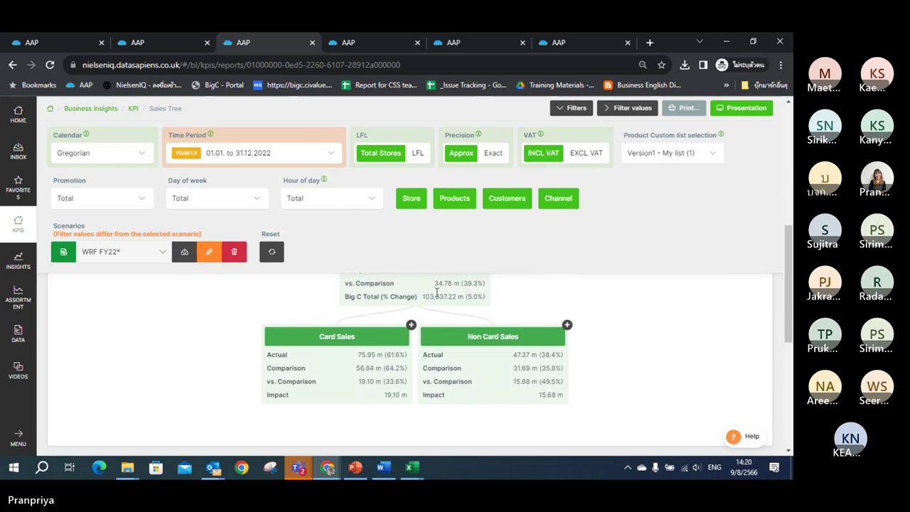
- Look through the product filters for the custom list's grouping filters, and view the available scenarios
{"action": "scroll", "coordinate": [444, 274], "scroll_direction": "up", "scroll_amount": 2}
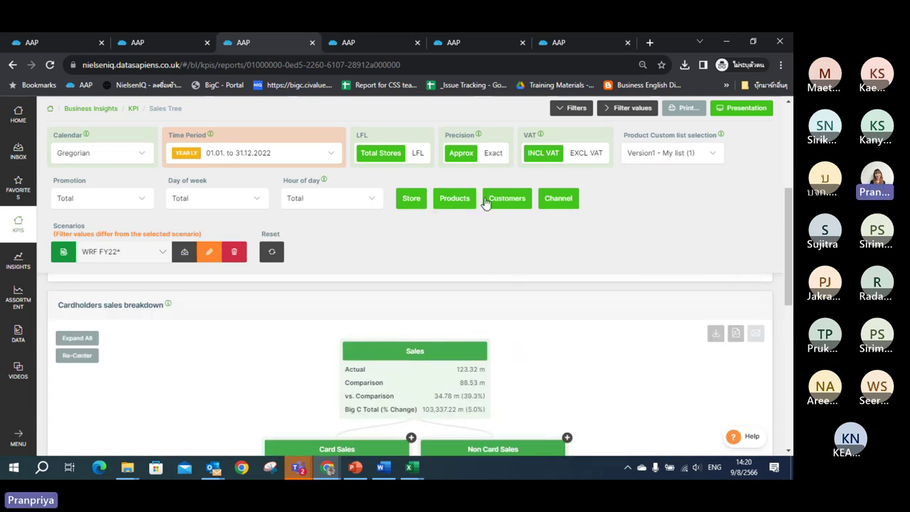
{"action": "left_click", "coordinate": [452, 199]}
{"action": "scroll", "coordinate": [483, 287], "scroll_direction": "down", "scroll_amount": 5}
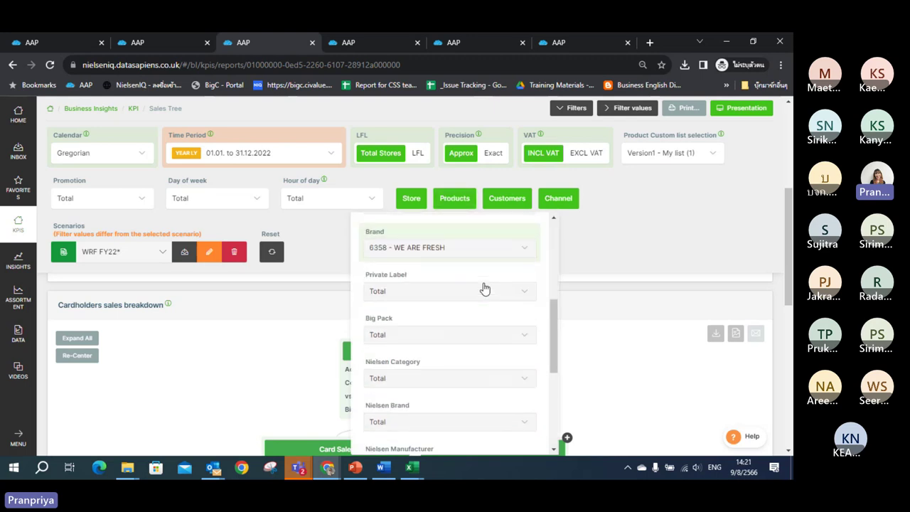
{"action": "left_click", "coordinate": [461, 200]}
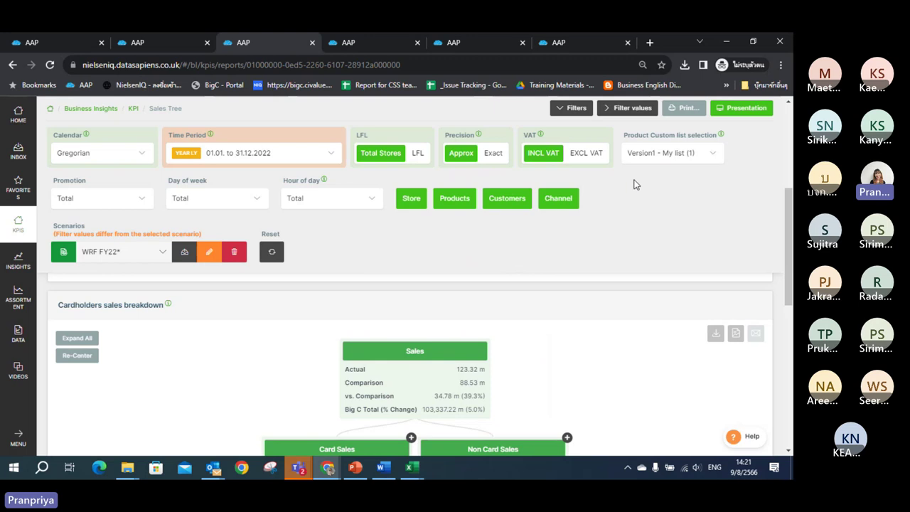
{"action": "left_click", "coordinate": [136, 252]}
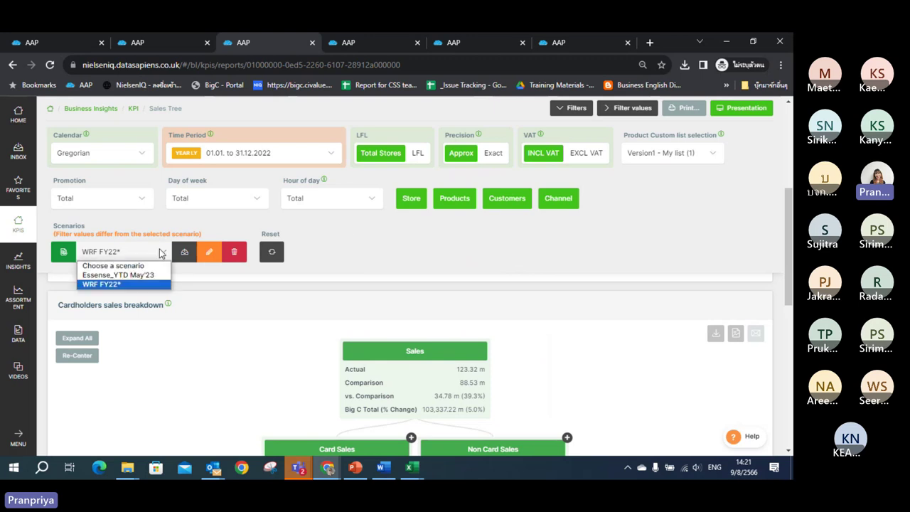
{"action": "left_click", "coordinate": [413, 203]}
{"action": "left_click", "coordinate": [415, 203]}
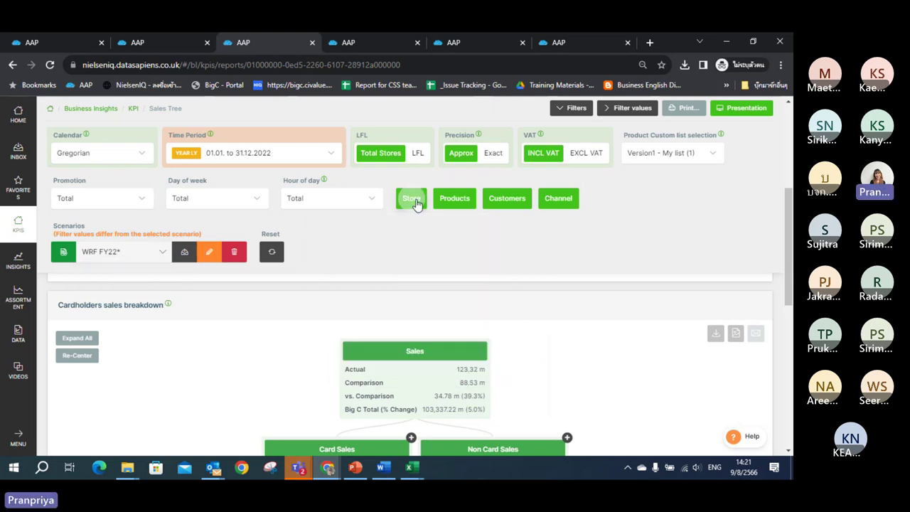
- Change the product custom list to Shared by Training2 (1) and check the product filters through the final Weighted filter for grouping filters
{"action": "left_click", "coordinate": [675, 157]}
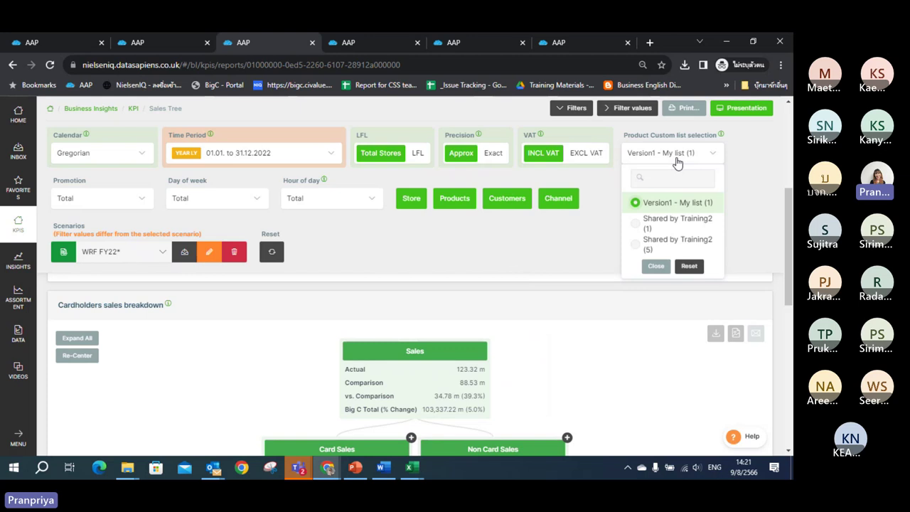
{"action": "left_click", "coordinate": [680, 220]}
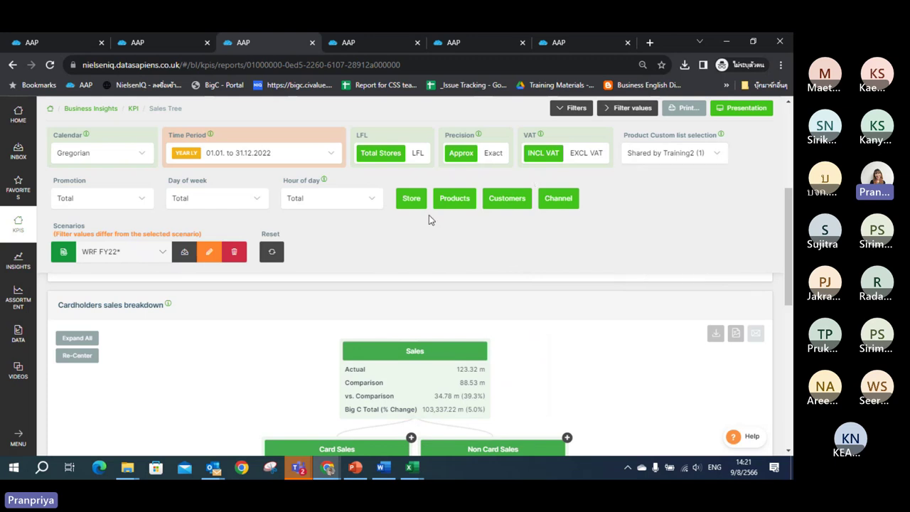
{"action": "left_click", "coordinate": [452, 203]}
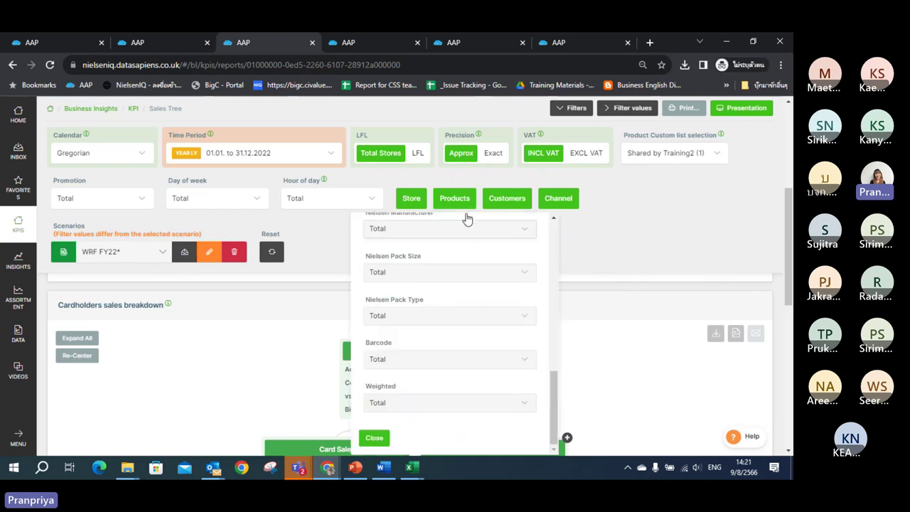
{"action": "left_click", "coordinate": [461, 207]}
{"action": "left_click", "coordinate": [463, 206]}
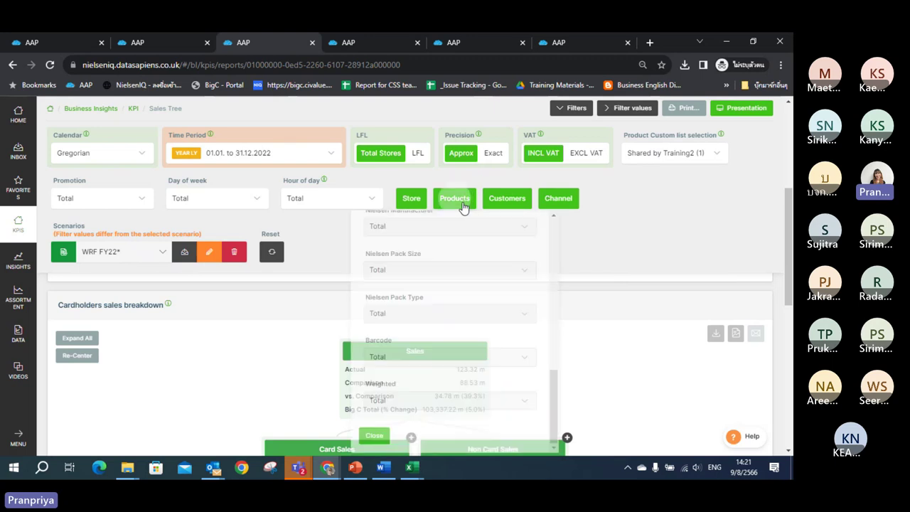
{"action": "scroll", "coordinate": [426, 398], "scroll_direction": "down", "scroll_amount": 5}
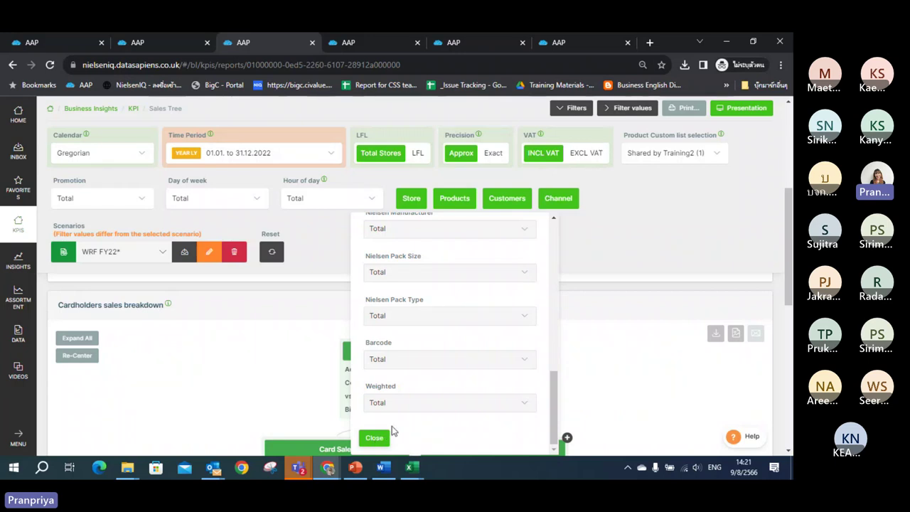
{"action": "left_click", "coordinate": [666, 157]}
{"action": "left_click", "coordinate": [672, 155]}
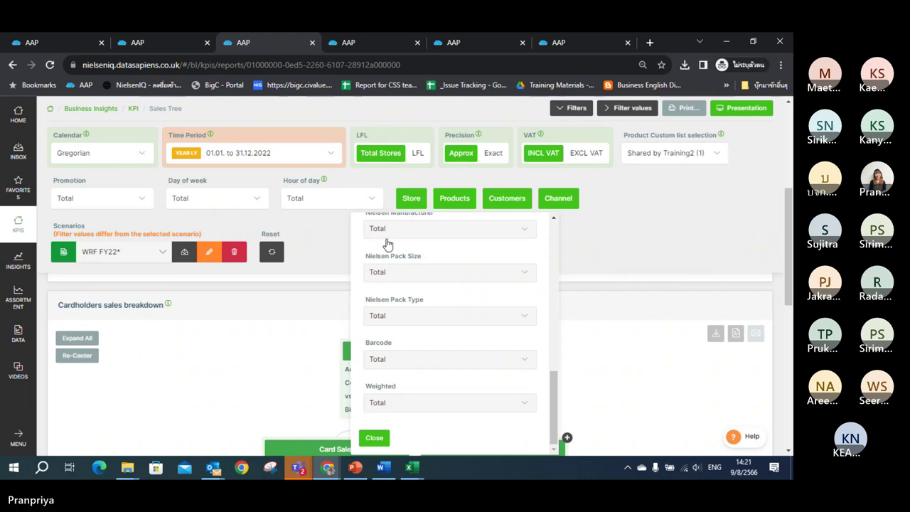
{"action": "left_click", "coordinate": [374, 438]}
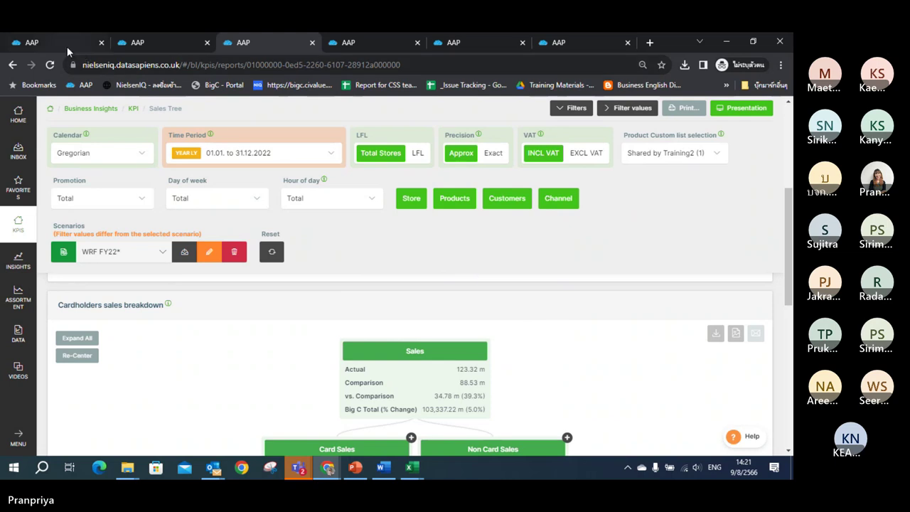
- Switch to the other AAP browser window with the Data Download report and open the Sales Tree report from its home page
{"action": "mouse_move", "coordinate": [327, 467]}
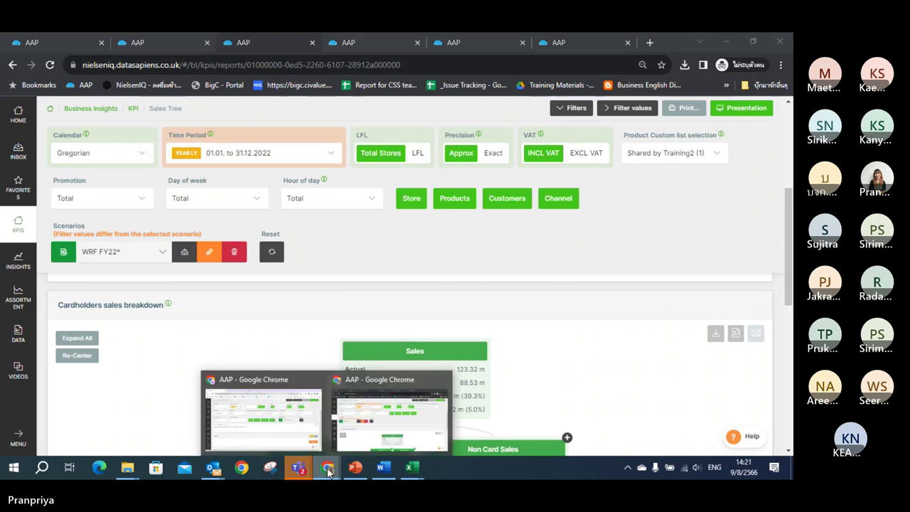
{"action": "left_click", "coordinate": [267, 421]}
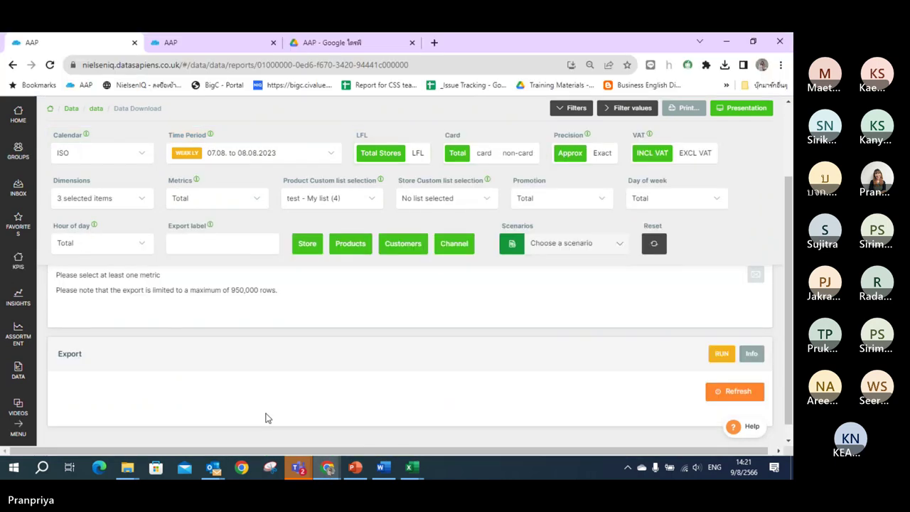
{"action": "left_click", "coordinate": [18, 114]}
{"action": "left_click", "coordinate": [82, 378]}
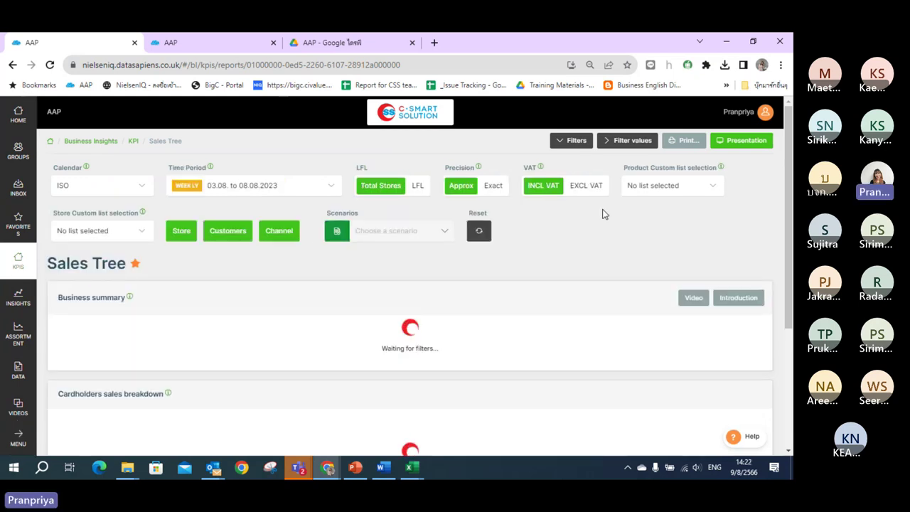
- Select training1 - My list (1) as the product custom list of the Sales Tree report
{"action": "left_click", "coordinate": [669, 186]}
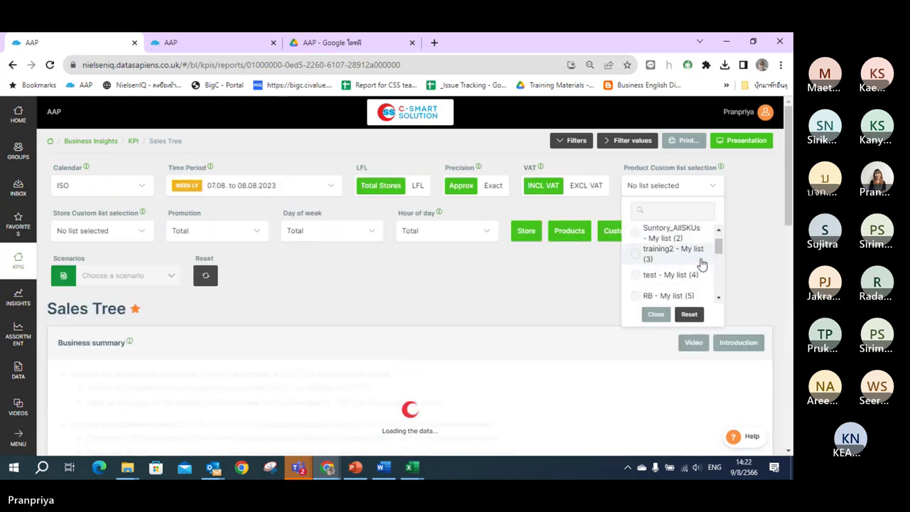
{"action": "scroll", "coordinate": [695, 245], "scroll_direction": "up", "scroll_amount": 1}
{"action": "left_click", "coordinate": [693, 236]}
{"action": "left_click", "coordinate": [709, 189]}
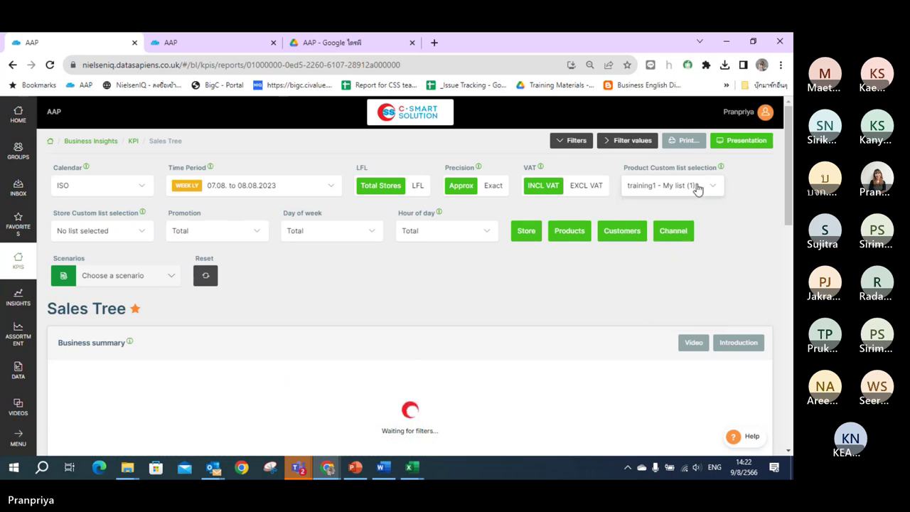
- Set the Group1 product filter of the training1 custom list to Big
{"action": "left_click", "coordinate": [567, 238]}
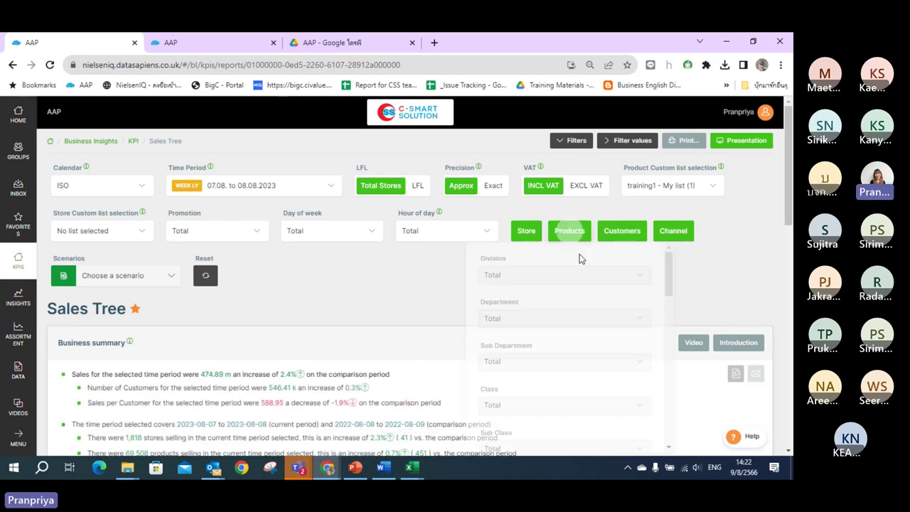
{"action": "scroll", "coordinate": [595, 310], "scroll_direction": "down", "scroll_amount": 6}
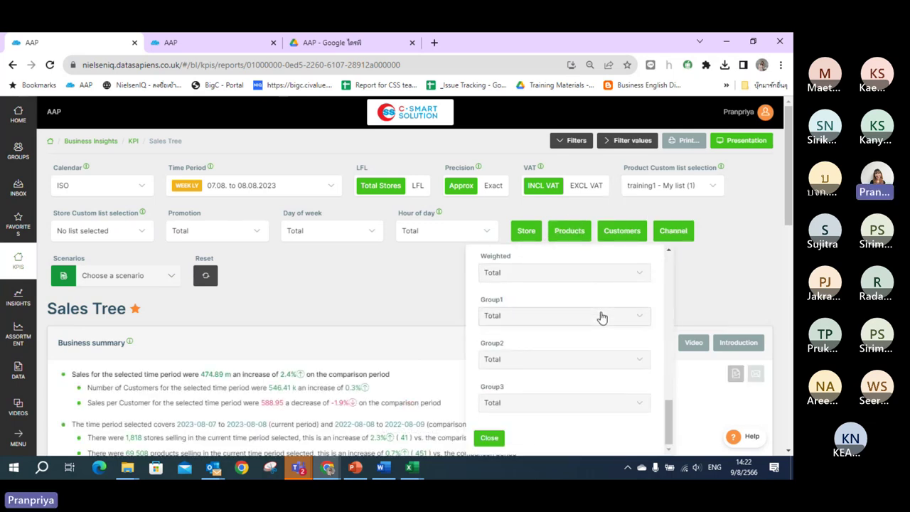
{"action": "left_click", "coordinate": [602, 317]}
{"action": "left_click", "coordinate": [635, 318]}
{"action": "left_click", "coordinate": [639, 317]}
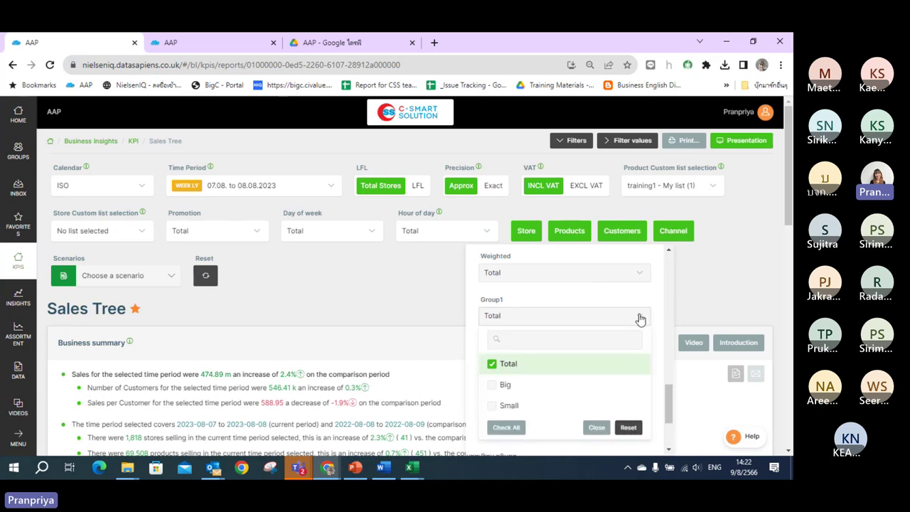
{"action": "left_click", "coordinate": [639, 317]}
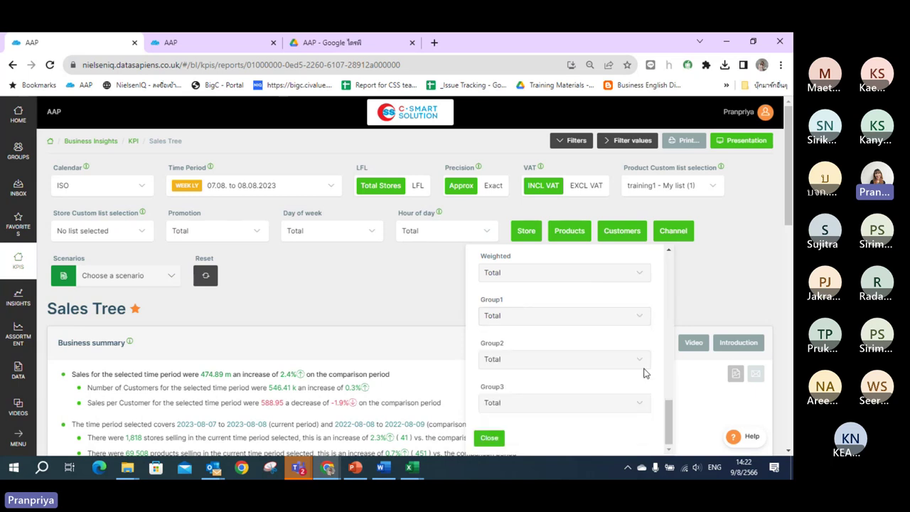
{"action": "left_click", "coordinate": [631, 320]}
{"action": "left_click", "coordinate": [562, 394]}
{"action": "left_click", "coordinate": [597, 426]}
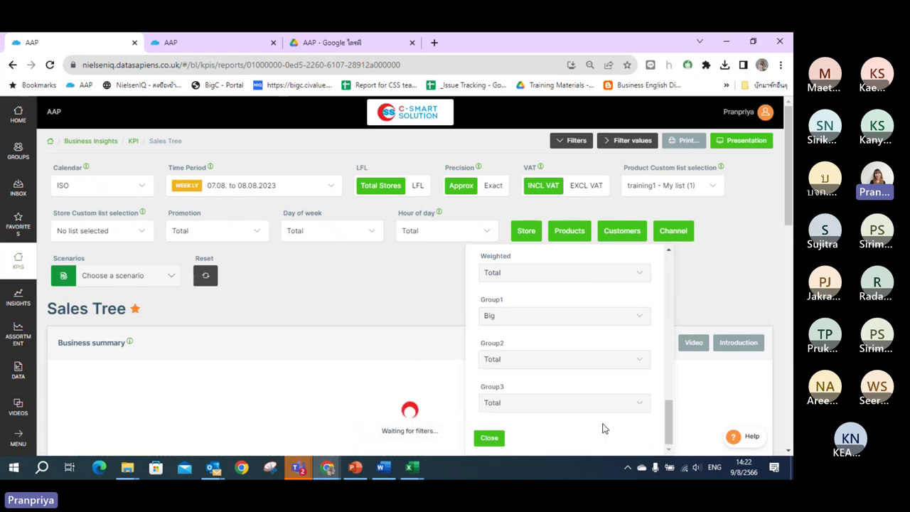
- Set the Group2 product filter to Blue
{"action": "left_click", "coordinate": [623, 366]}
{"action": "scroll", "coordinate": [582, 363], "scroll_direction": "down", "scroll_amount": 2}
{"action": "left_click", "coordinate": [547, 314]}
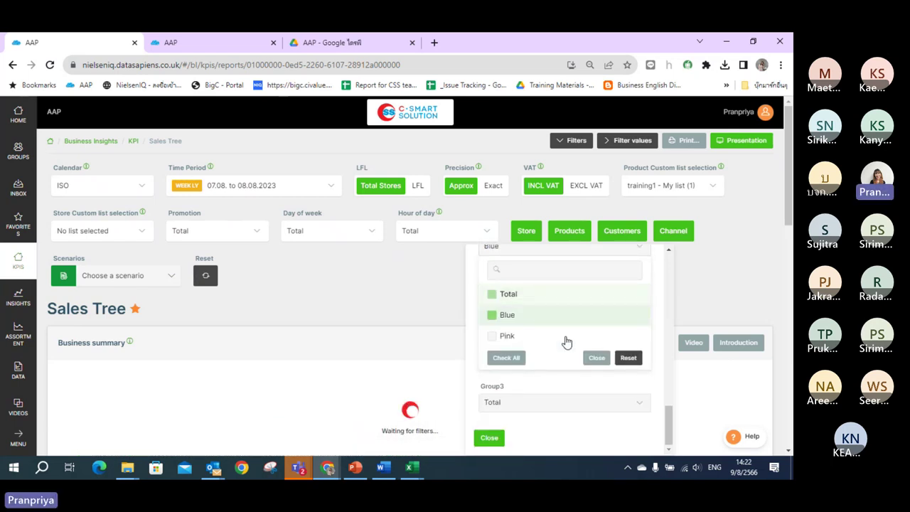
{"action": "left_click", "coordinate": [595, 358]}
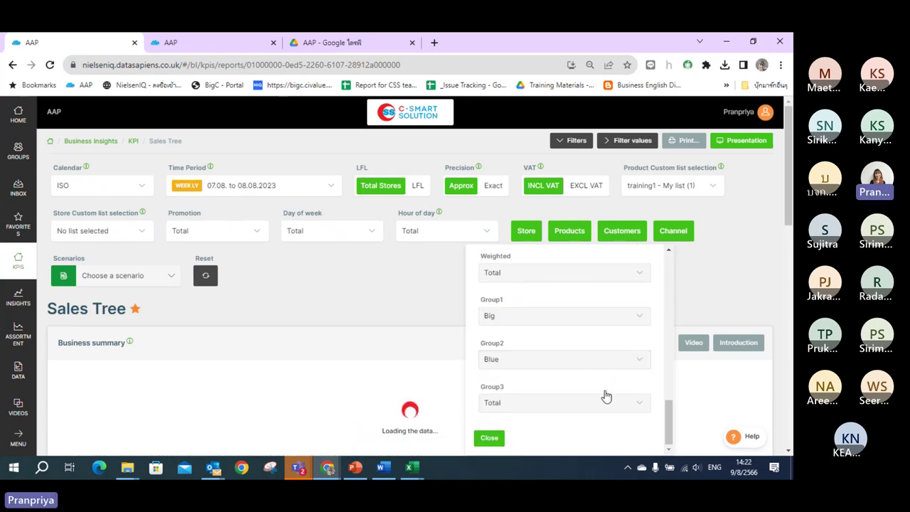
- Close the product filters and select training2 - My list (3) as the Sales Tree report's product custom list
{"action": "left_click", "coordinate": [488, 437]}
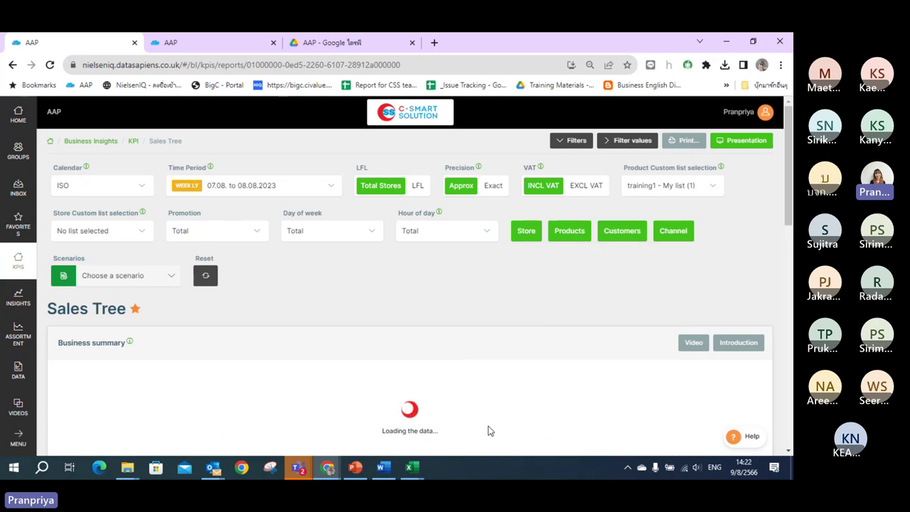
{"action": "left_click", "coordinate": [712, 186]}
{"action": "left_click", "coordinate": [707, 287]}
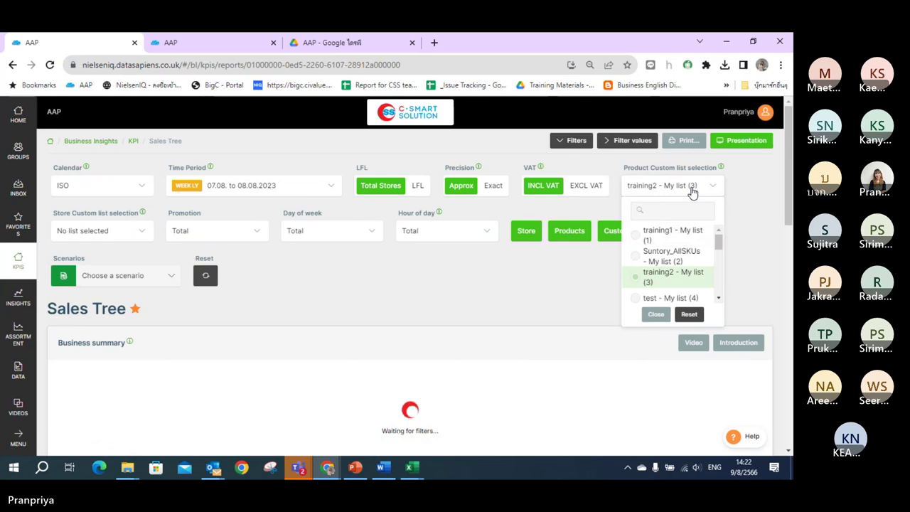
{"action": "left_click", "coordinate": [692, 186]}
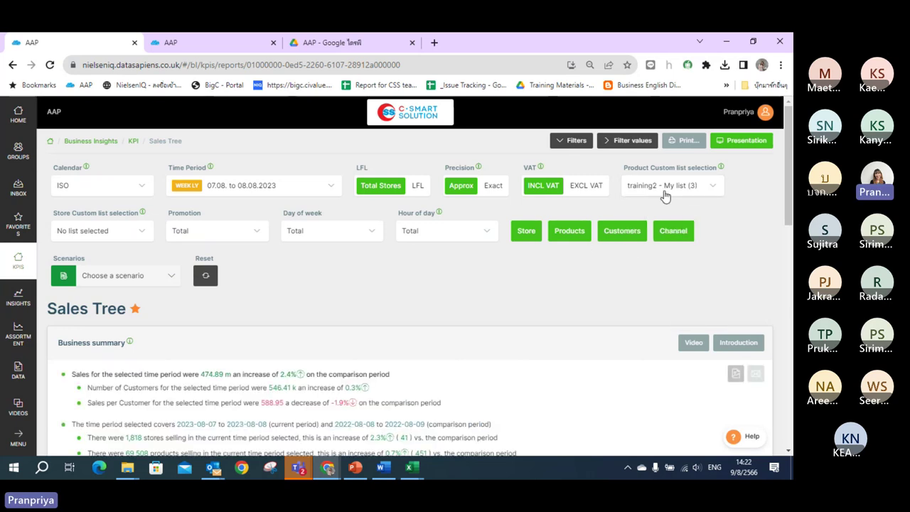
- Set the Group1 product filter of the training2 custom list to Big Pink FARMHOUSE
{"action": "left_click", "coordinate": [567, 232]}
{"action": "left_click", "coordinate": [604, 399]}
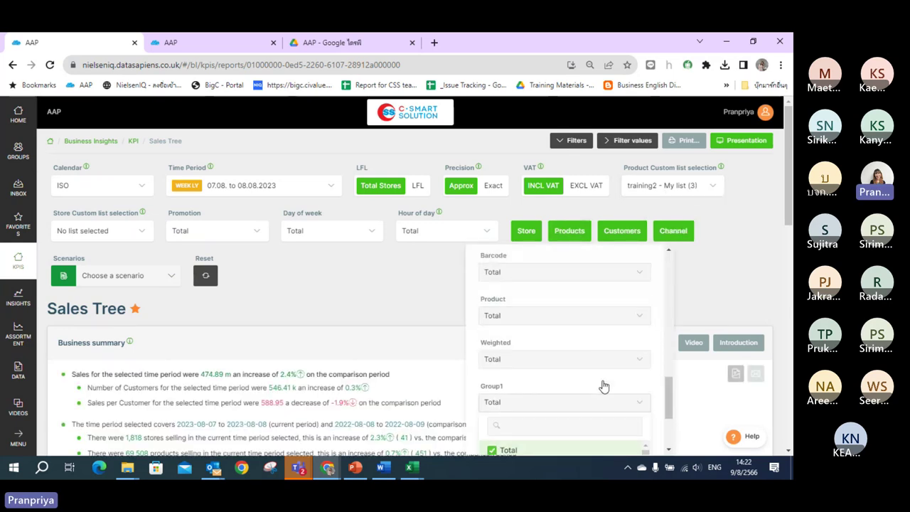
{"action": "scroll", "coordinate": [601, 324], "scroll_direction": "down", "scroll_amount": 2}
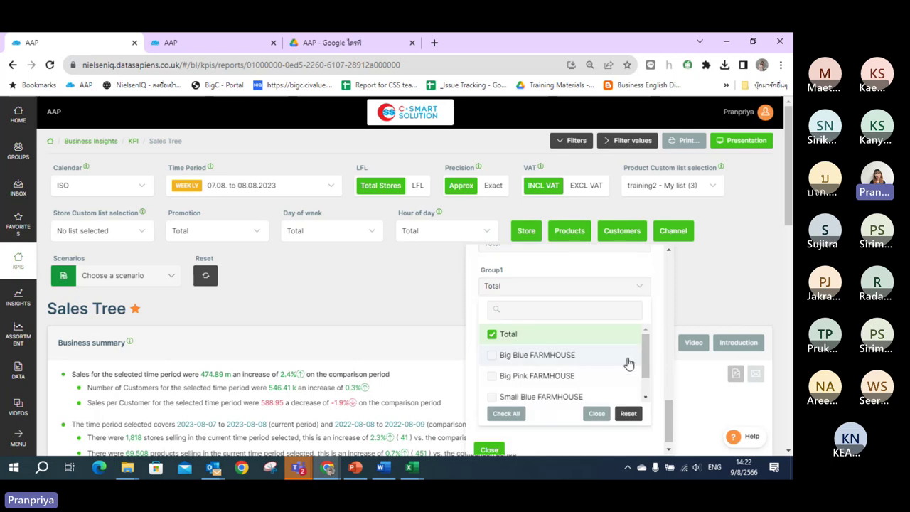
{"action": "left_click", "coordinate": [593, 384]}
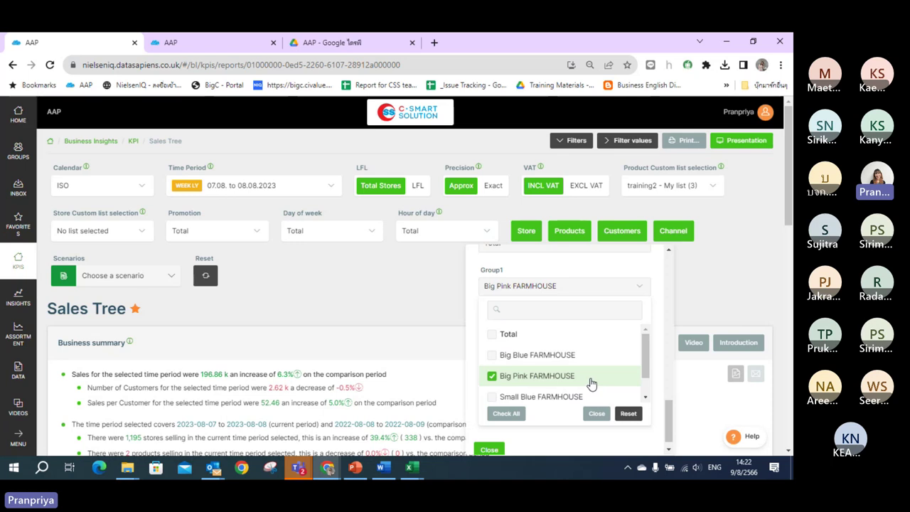
{"action": "left_click", "coordinate": [597, 414]}
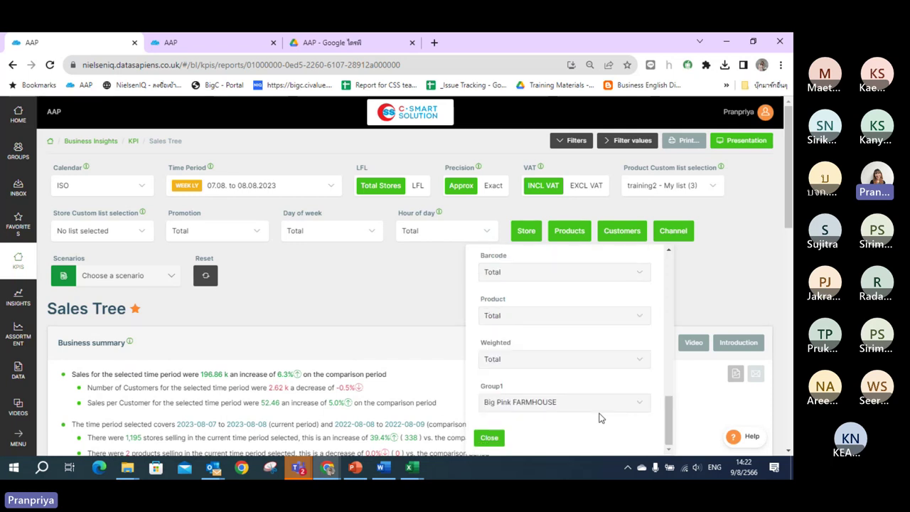
{"action": "left_click", "coordinate": [546, 412]}
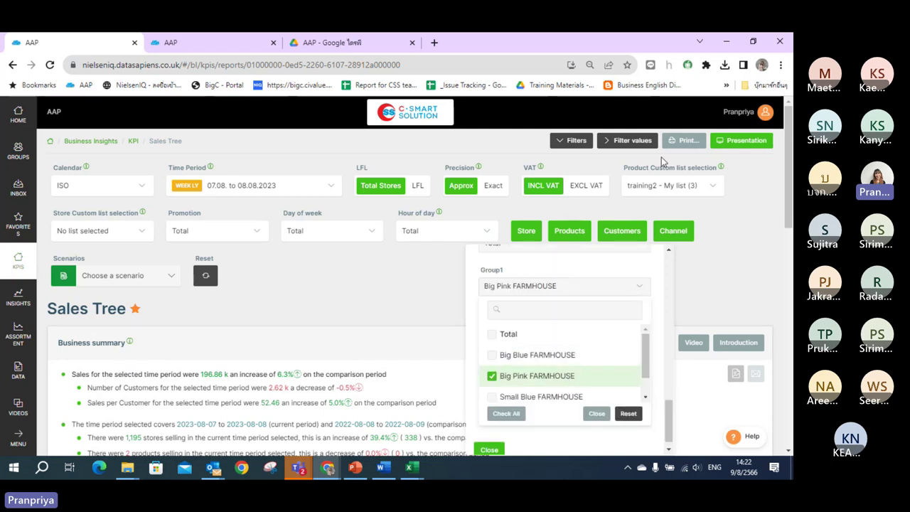
- Switch the product custom list back to training1 - My list (1) and set its Group1 filter to Small
{"action": "left_click", "coordinate": [661, 187]}
{"action": "left_click", "coordinate": [672, 232]}
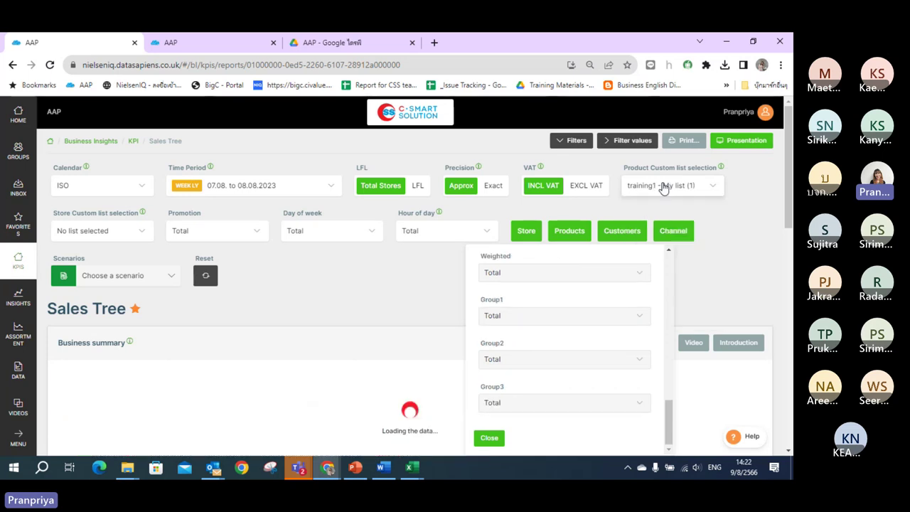
{"action": "left_click", "coordinate": [570, 328]}
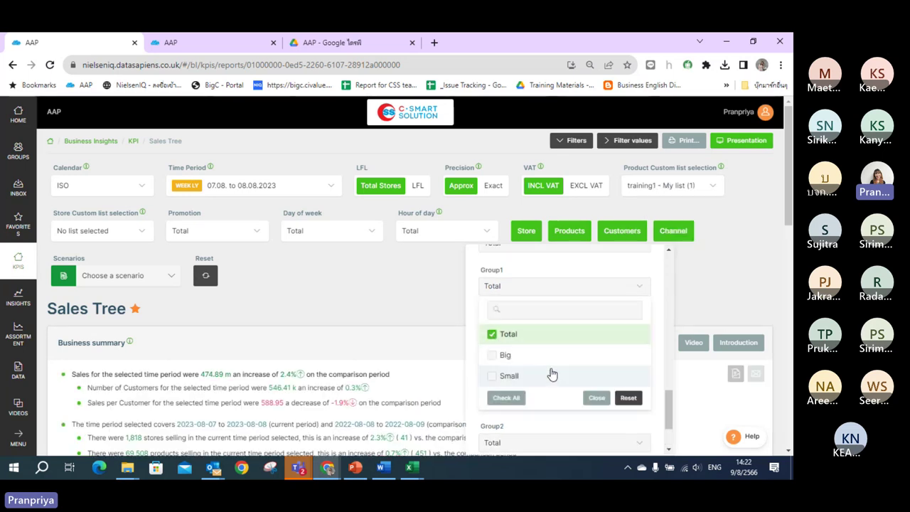
{"action": "left_click", "coordinate": [550, 375]}
{"action": "left_click", "coordinate": [596, 397]}
- Set the Group2 product filter to Blue and the Group3 filter to FARMHOUSE
{"action": "left_click", "coordinate": [545, 359]}
{"action": "left_click", "coordinate": [549, 400]}
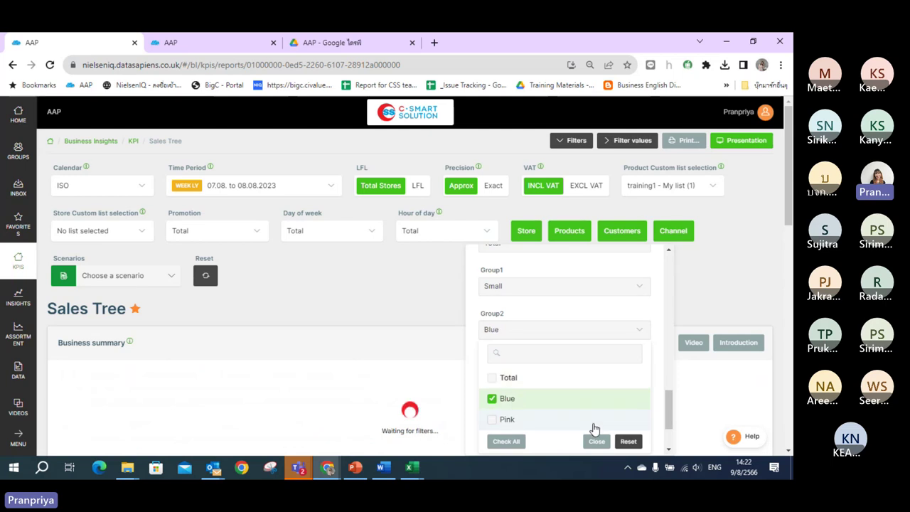
{"action": "left_click", "coordinate": [596, 440]}
{"action": "left_click", "coordinate": [565, 404]}
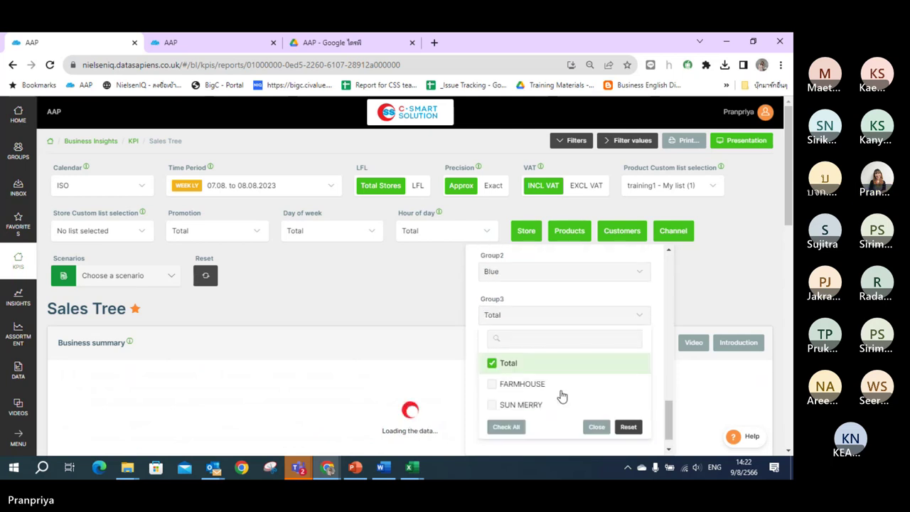
{"action": "left_click", "coordinate": [558, 388]}
{"action": "left_click", "coordinate": [599, 435]}
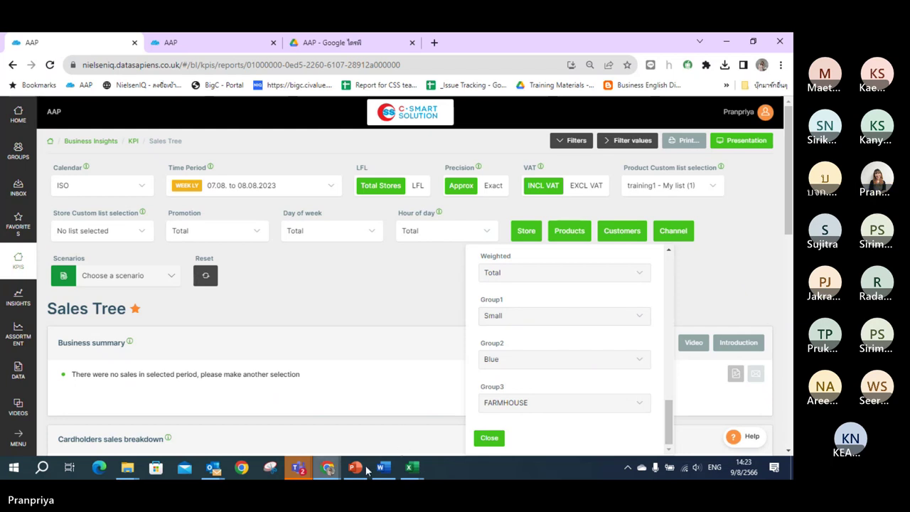
- Switch to the AAP window with the WRF FY22 Sales Tree report and examine its new-scenario form and saved scenario list
{"action": "mouse_move", "coordinate": [355, 474]}
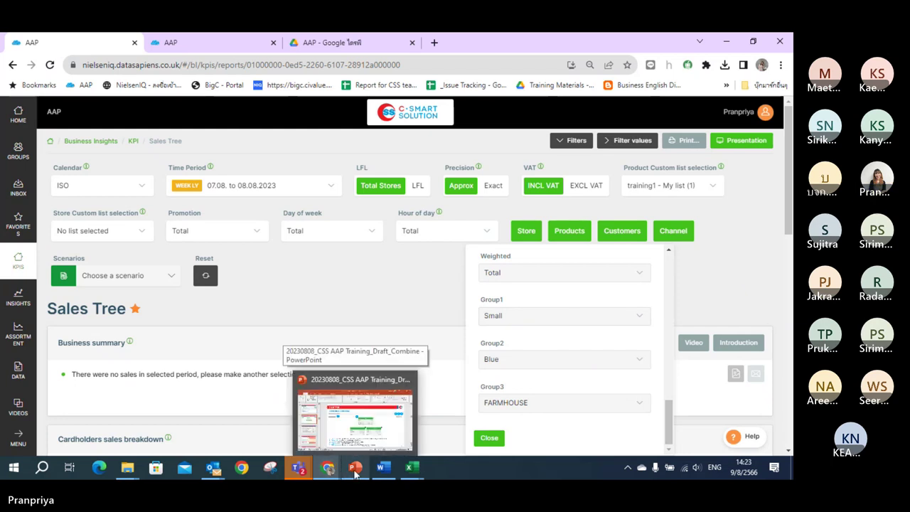
{"action": "mouse_move", "coordinate": [327, 469]}
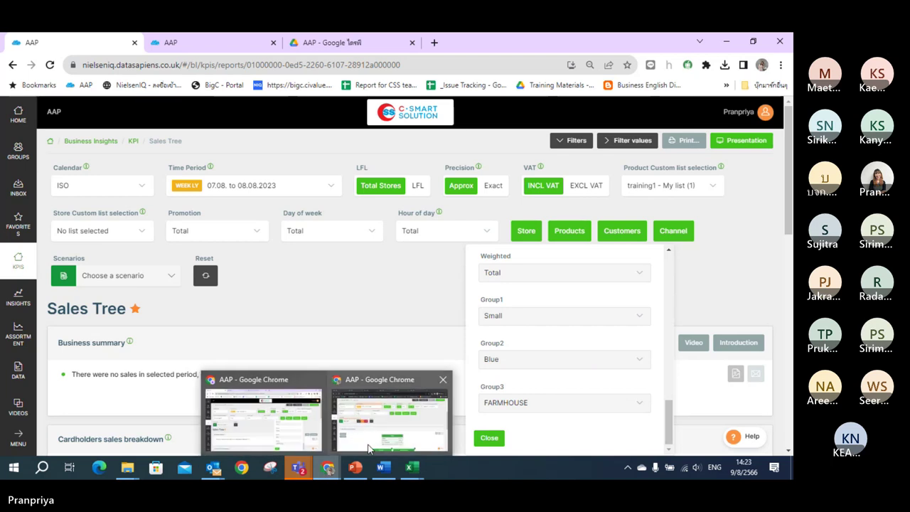
{"action": "left_click", "coordinate": [368, 448]}
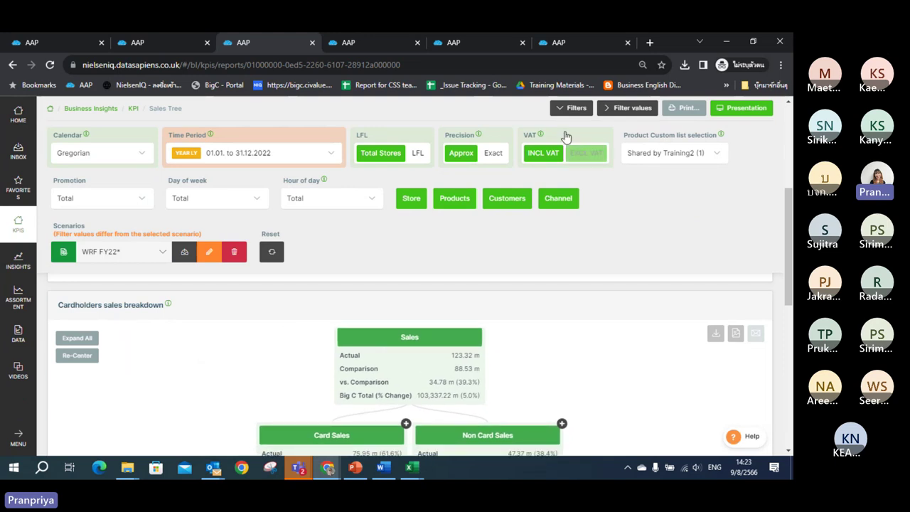
{"action": "left_click", "coordinate": [61, 254]}
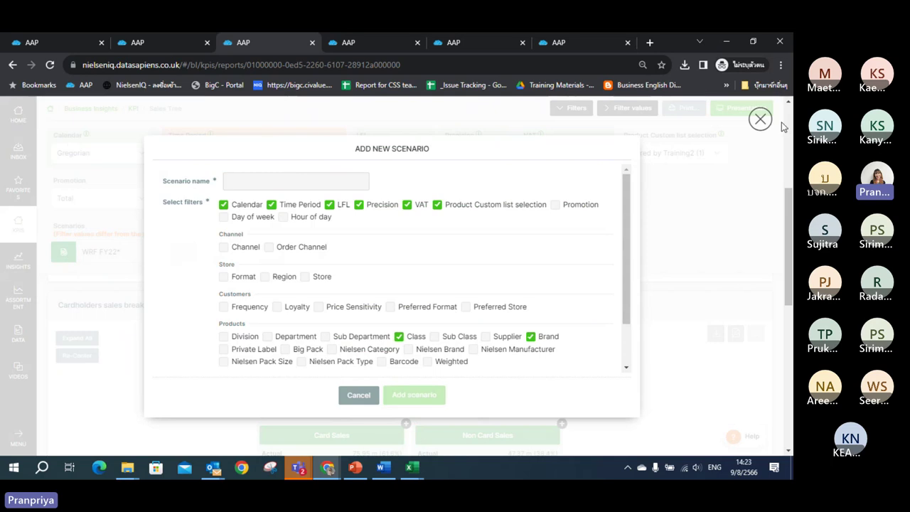
{"action": "left_click", "coordinate": [127, 244]}
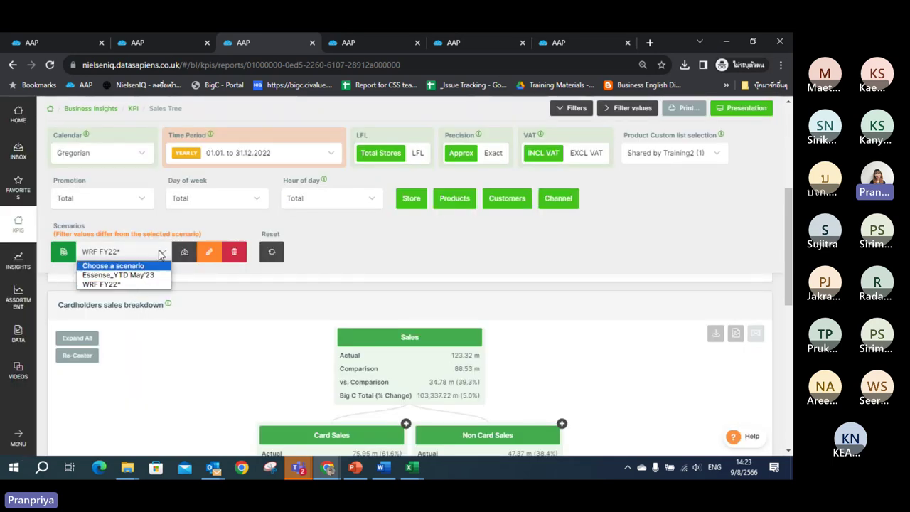
{"action": "left_click", "coordinate": [162, 253]}
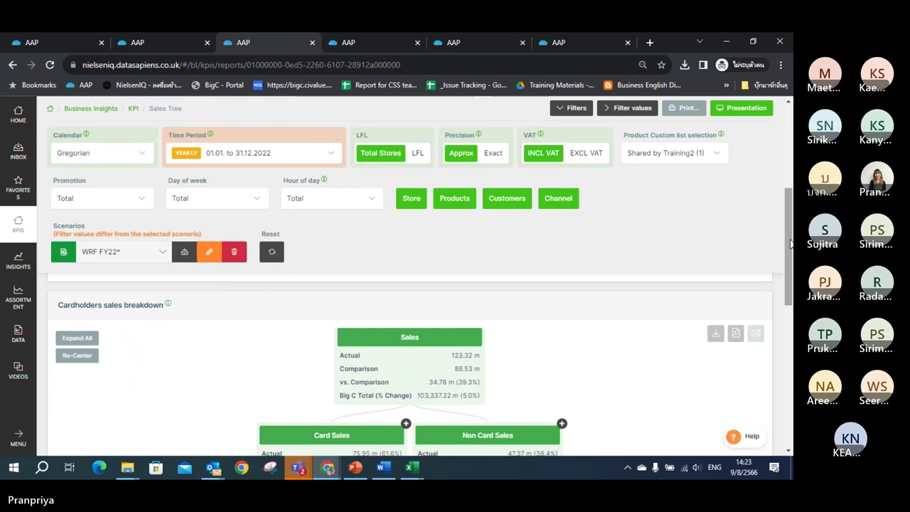
- Close the spare AAP home page and show the business summary of the Source of Volume report
{"action": "mouse_move", "coordinate": [790, 243]}
{"action": "left_mouse_down"}
{"action": "mouse_move", "coordinate": [791, 269]}
{"action": "mouse_move", "coordinate": [790, 212]}
{"action": "mouse_move", "coordinate": [789, 241]}
{"action": "left_mouse_up"}
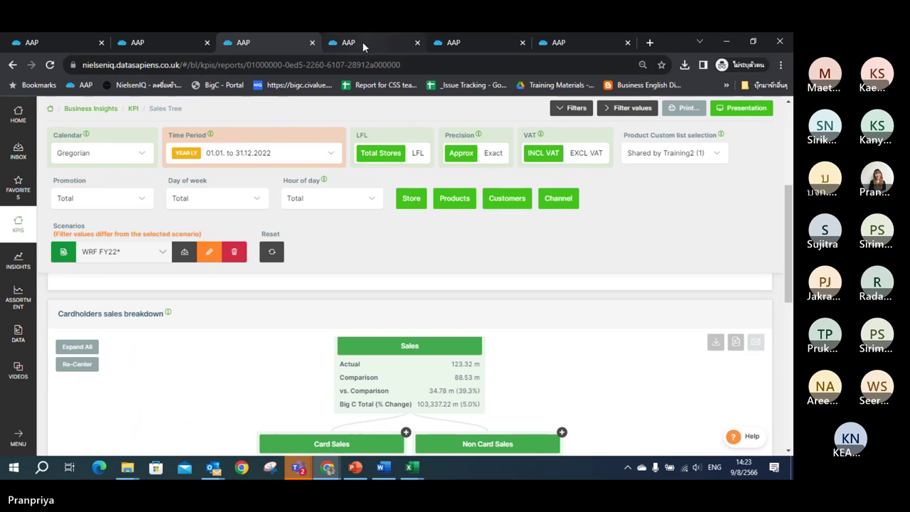
{"action": "left_click", "coordinate": [441, 347]}
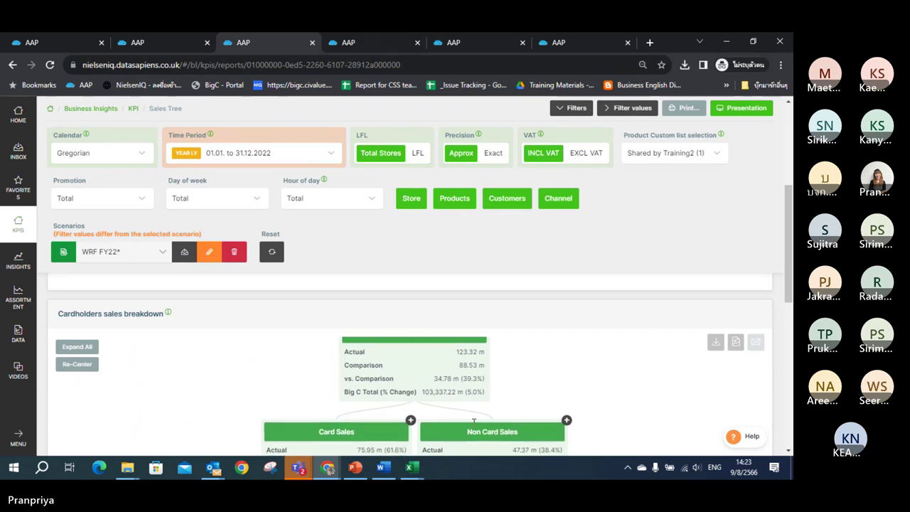
{"action": "left_click", "coordinate": [365, 44]}
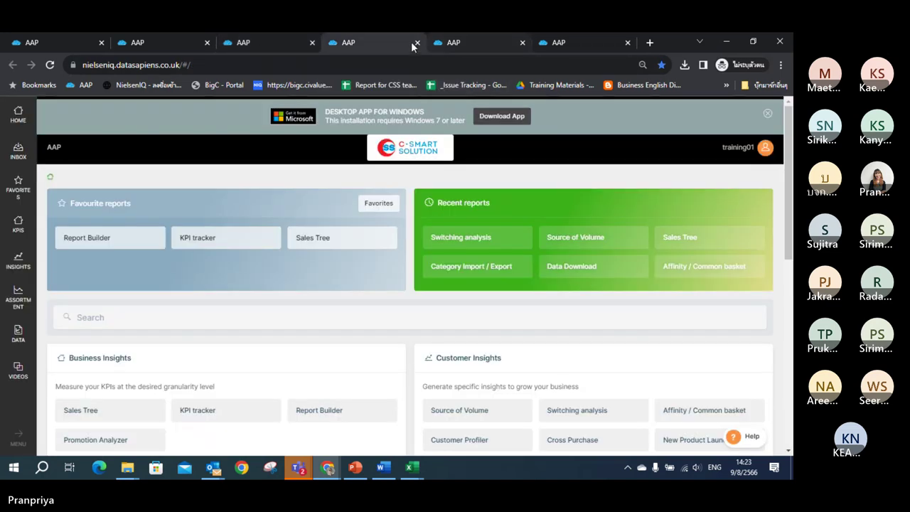
{"action": "left_click", "coordinate": [416, 42]}
{"action": "left_click", "coordinate": [385, 47]}
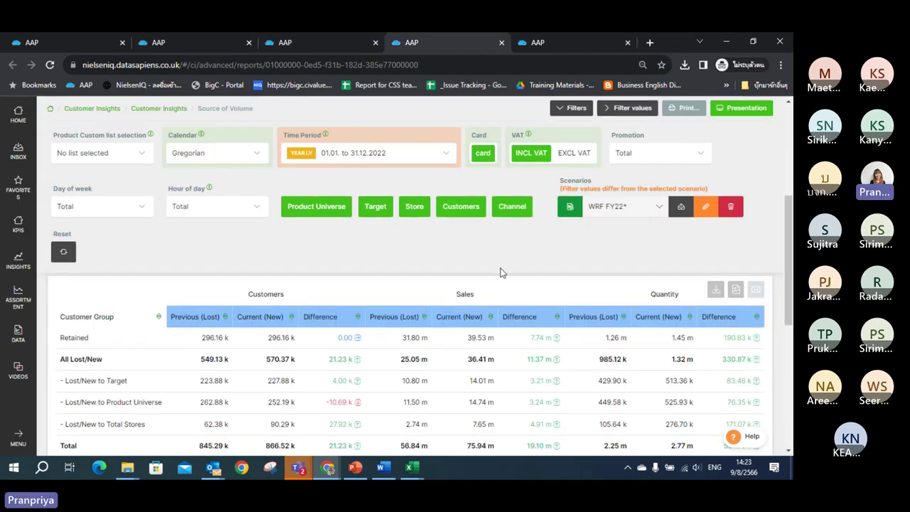
{"action": "left_click_drag", "start_coordinate": [787, 311], "coordinate": [787, 254]}
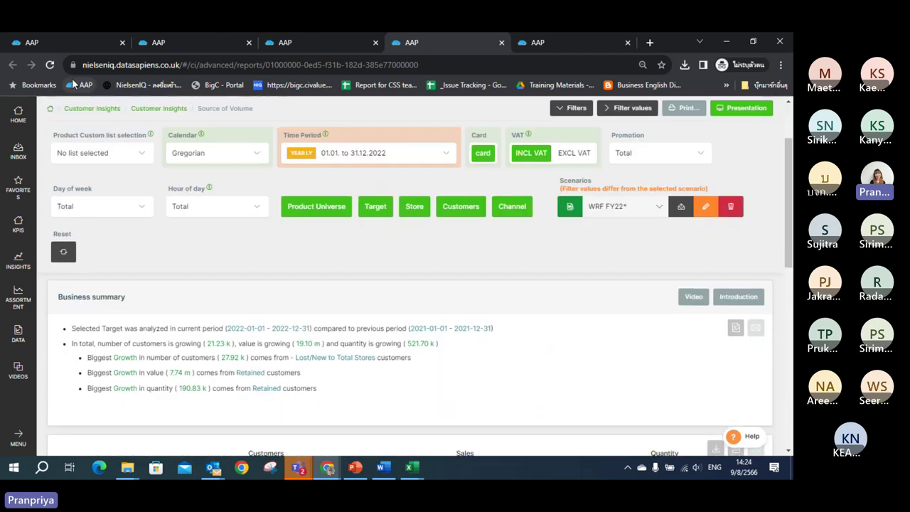
- Open the Customer Insights overview from the AAP home page, then look through the open Switching analysis and Source of Volume reports
{"action": "left_click", "coordinate": [70, 41]}
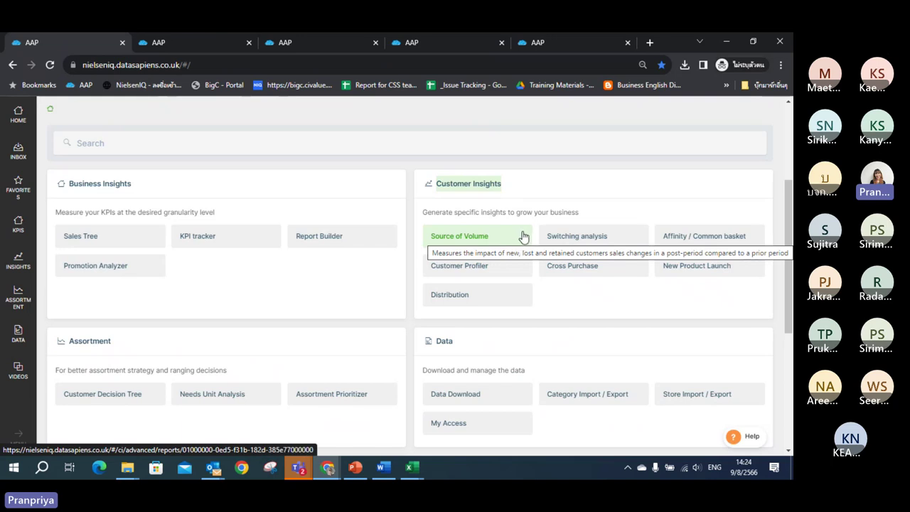
{"action": "left_click", "coordinate": [19, 263]}
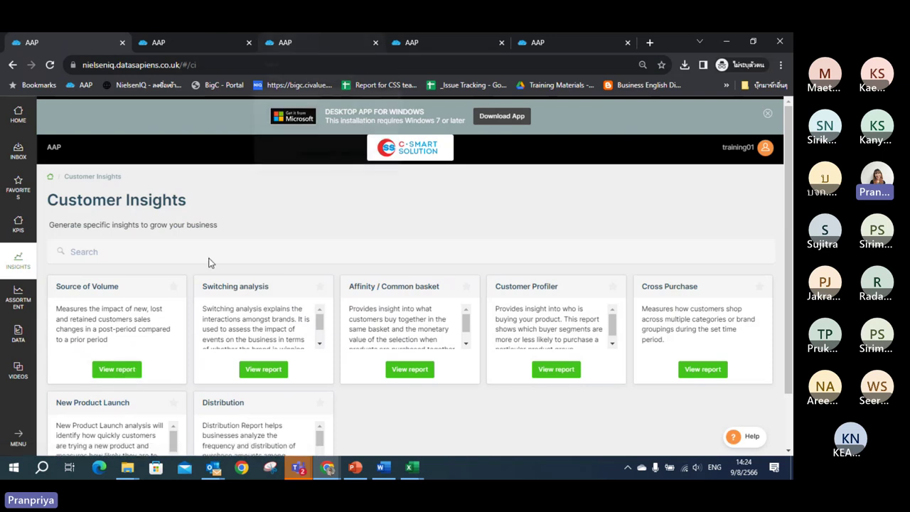
{"action": "left_click", "coordinate": [316, 45]}
{"action": "left_click", "coordinate": [432, 40]}
{"action": "left_click", "coordinate": [570, 42]}
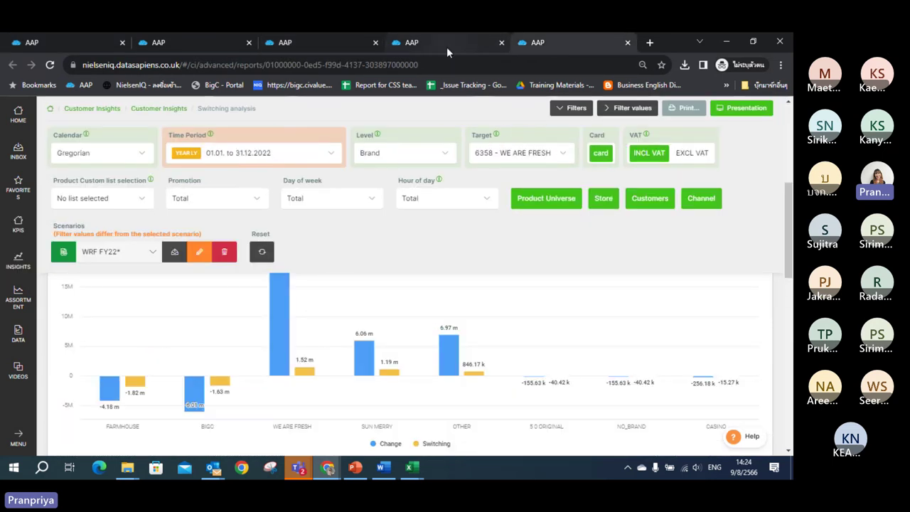
{"action": "left_click", "coordinate": [319, 43]}
{"action": "left_click", "coordinate": [433, 43]}
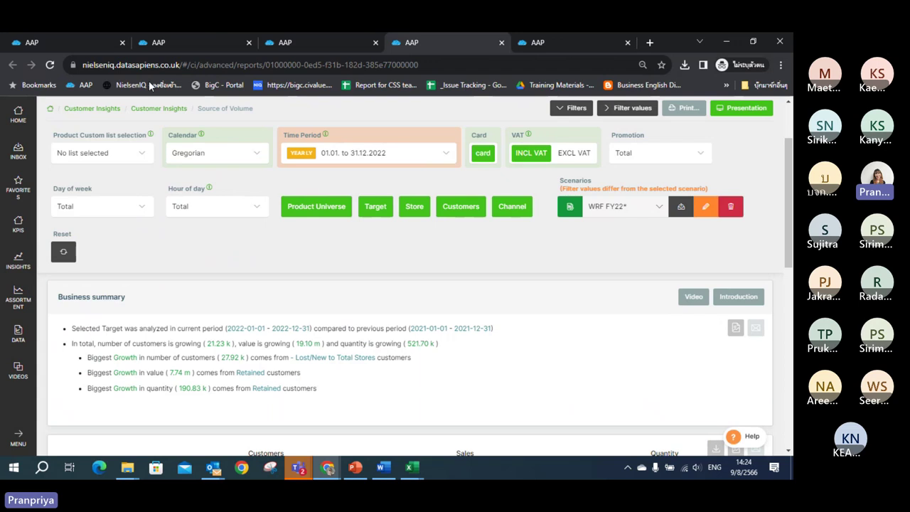
{"action": "right_click", "coordinate": [6, 118]}
{"action": "left_click", "coordinate": [35, 129]}
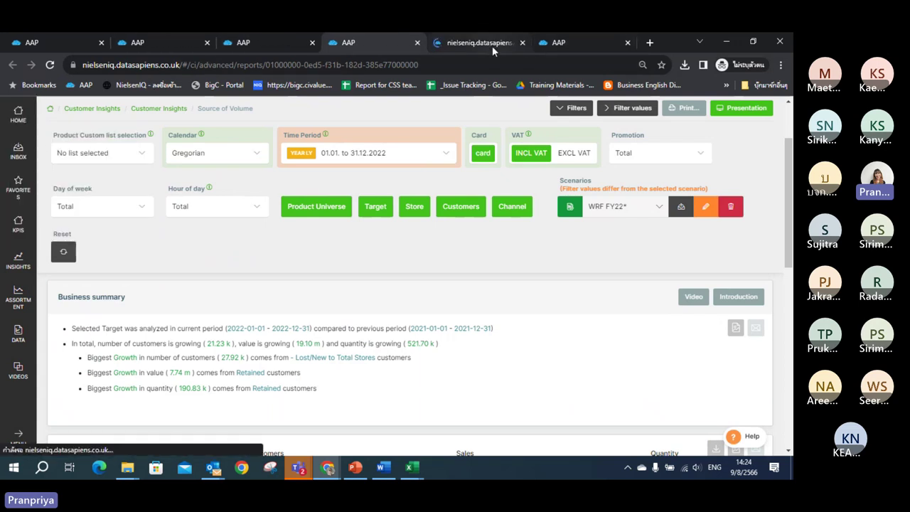
{"action": "left_click", "coordinate": [492, 45]}
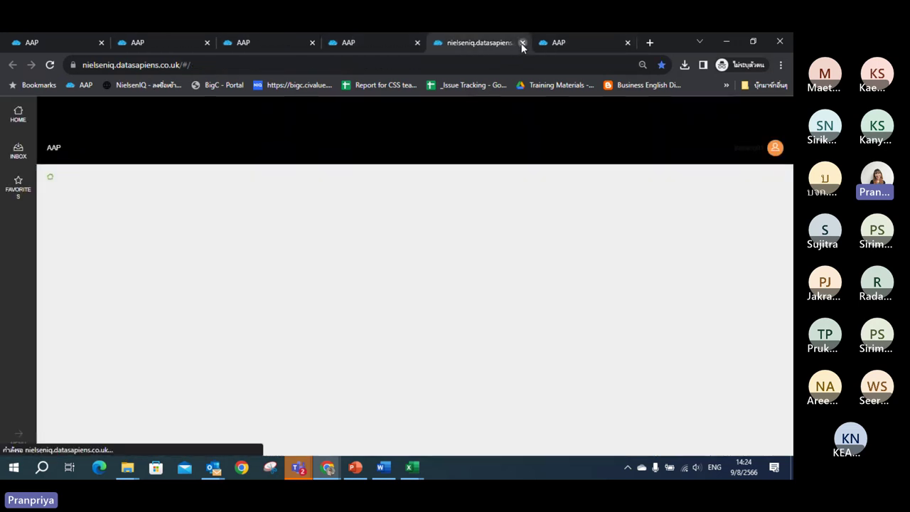
{"action": "left_click", "coordinate": [521, 44]}
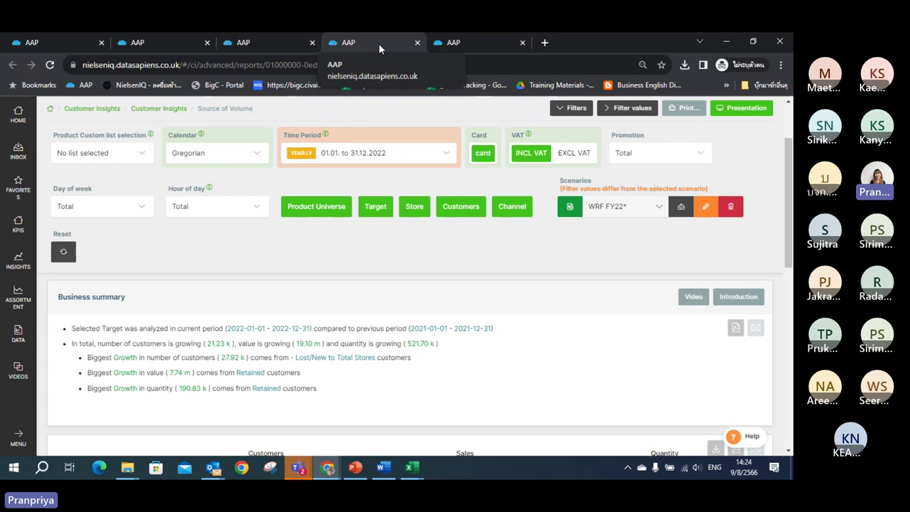
- Switch to the PowerPoint training deck and show slide 66, the KPIS overview with KPI TRACKER in bold
{"action": "scroll", "coordinate": [789, 231], "scroll_direction": "up", "scroll_amount": 2}
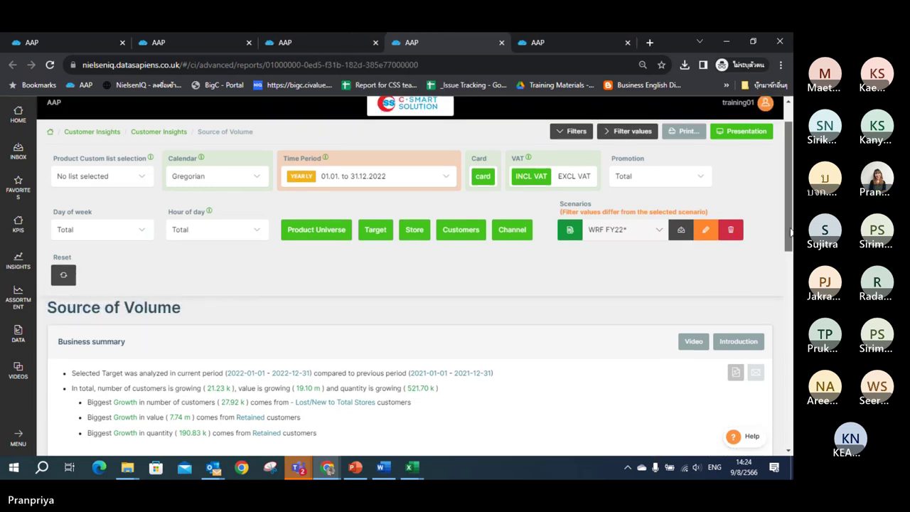
{"action": "scroll", "coordinate": [789, 232], "scroll_direction": "down", "scroll_amount": 1}
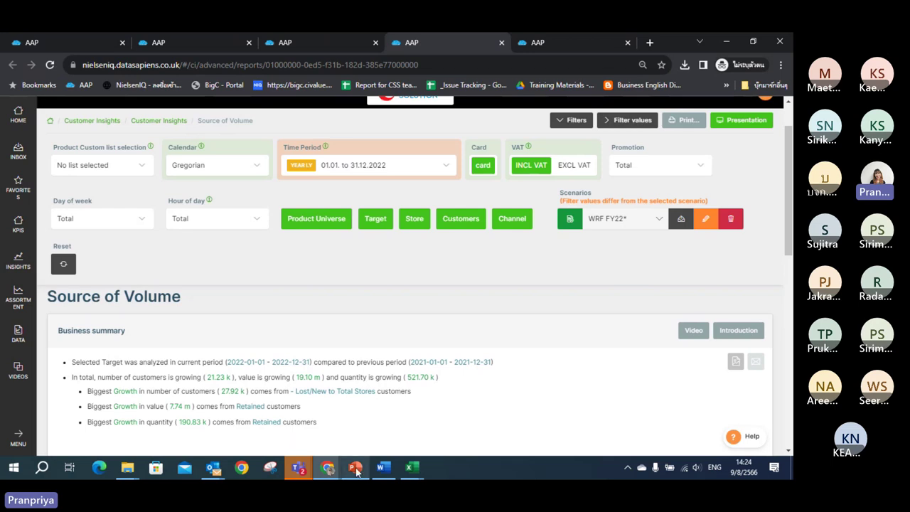
{"action": "left_click", "coordinate": [363, 435]}
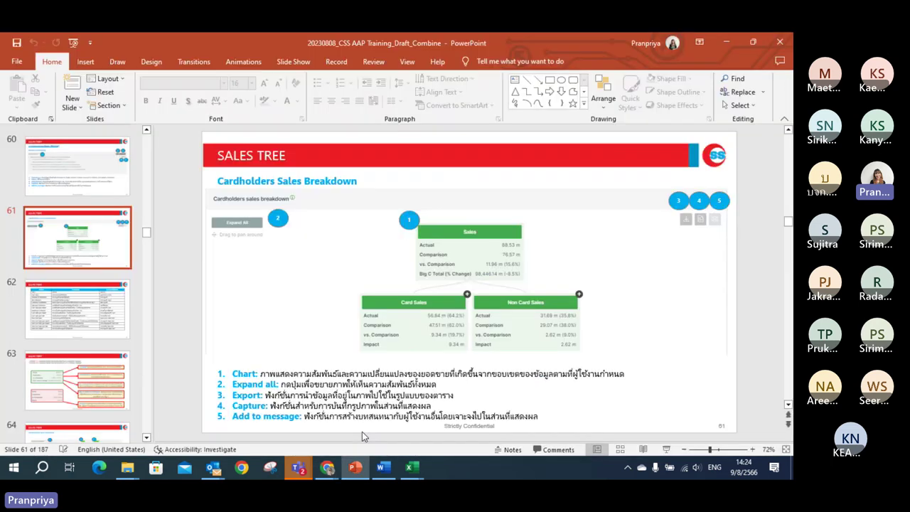
{"action": "scroll", "coordinate": [120, 278], "scroll_direction": "down", "scroll_amount": 5}
{"action": "left_click", "coordinate": [101, 258]}
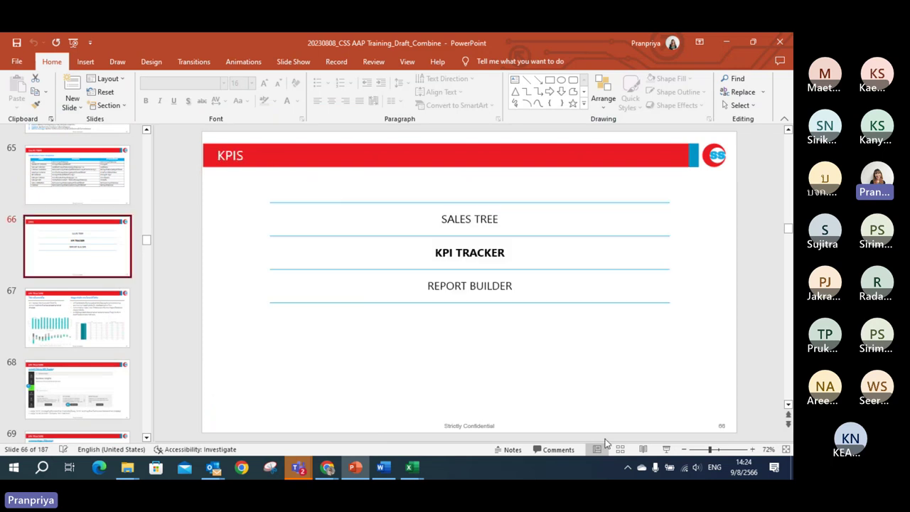
- Find slide 97, the SOURCE OF VOLUME introduction, in the slide sorter overview and open it in normal view
{"action": "left_click", "coordinate": [619, 449]}
{"action": "scroll", "coordinate": [473, 263], "scroll_direction": "down", "scroll_amount": 8}
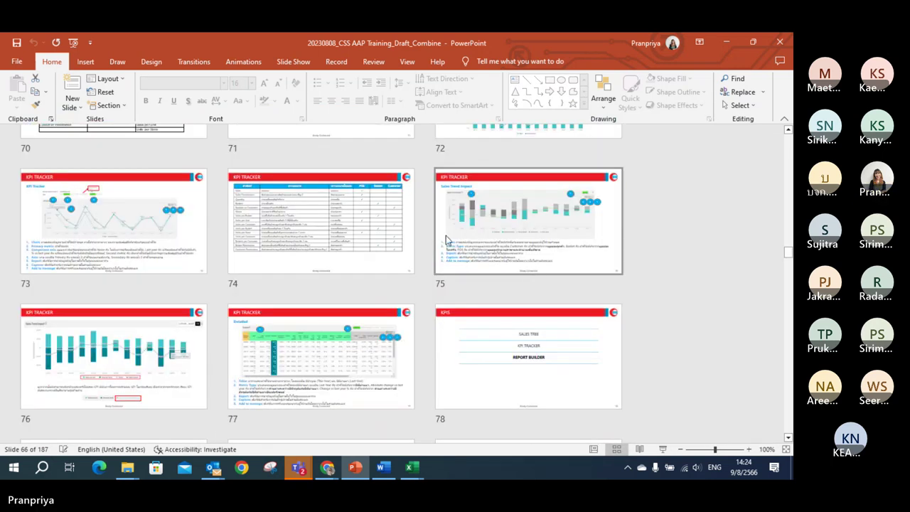
{"action": "scroll", "coordinate": [472, 264], "scroll_direction": "down", "scroll_amount": 3}
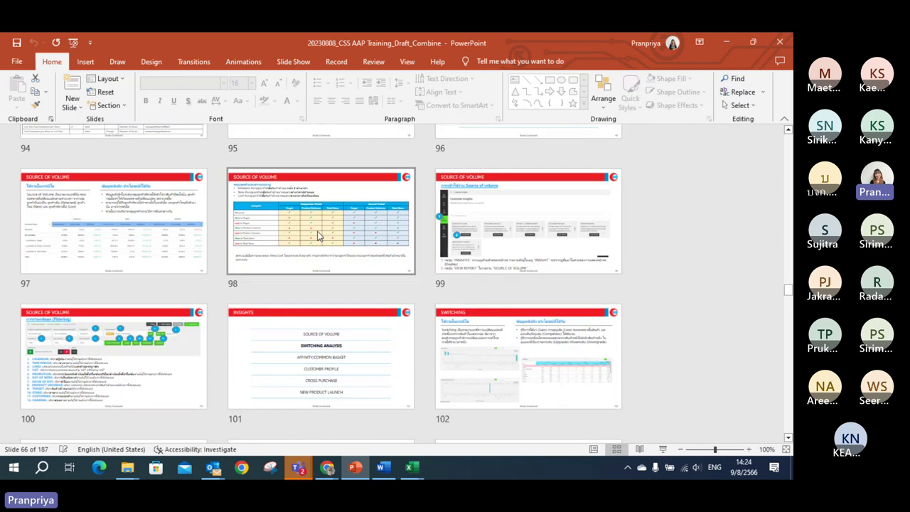
{"action": "left_click", "coordinate": [204, 227]}
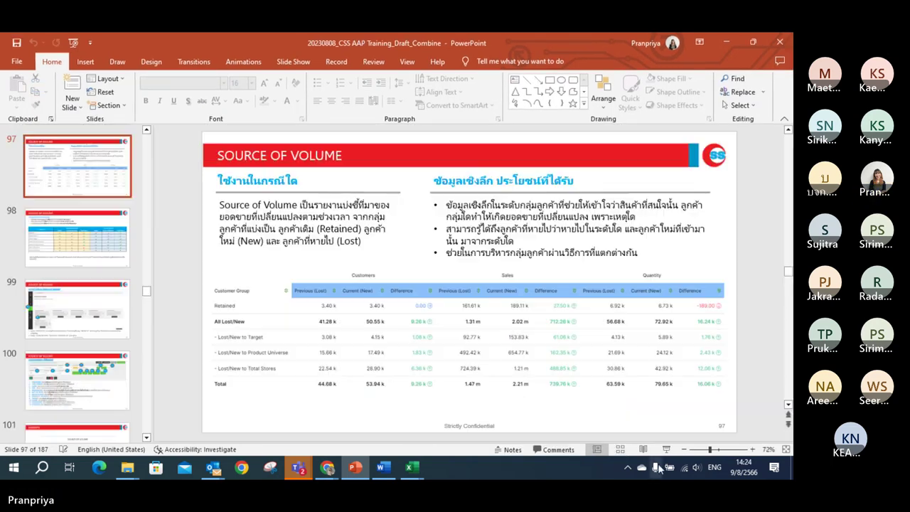
- Present the SOURCE OF VOLUME slide full screen and turn the pointer into a laser pointer
{"action": "left_click", "coordinate": [666, 449]}
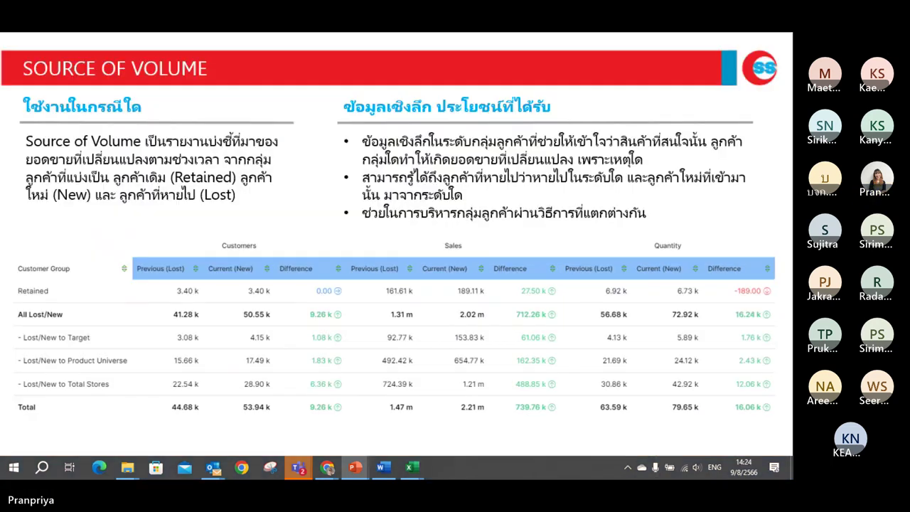
{"action": "right_click", "coordinate": [744, 224]}
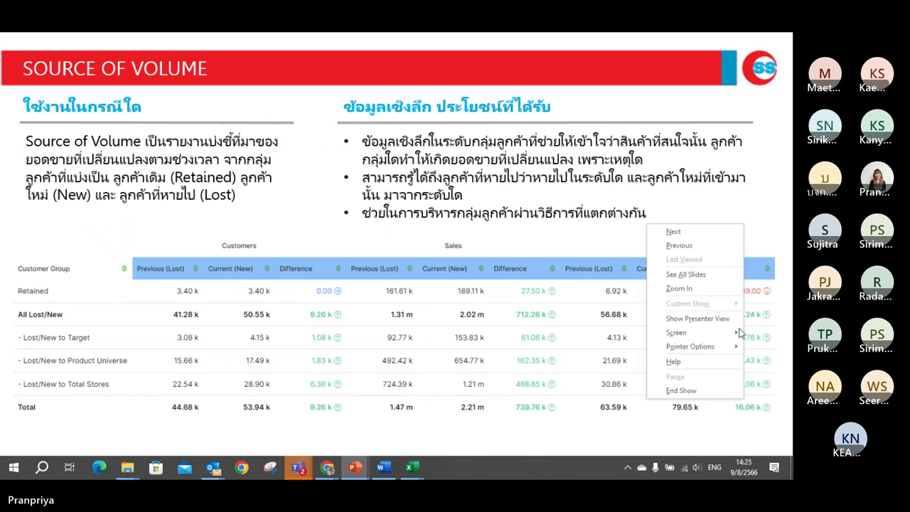
{"action": "mouse_move", "coordinate": [728, 347]}
{"action": "left_click", "coordinate": [618, 349]}
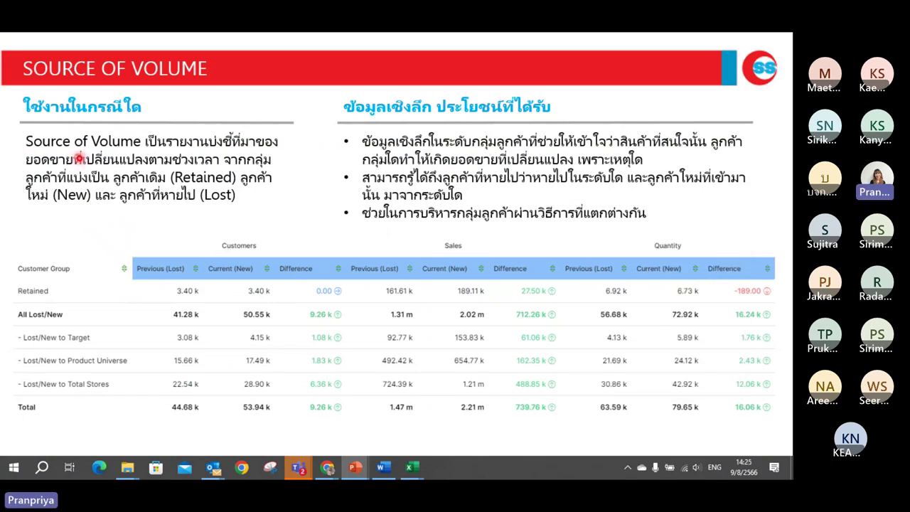
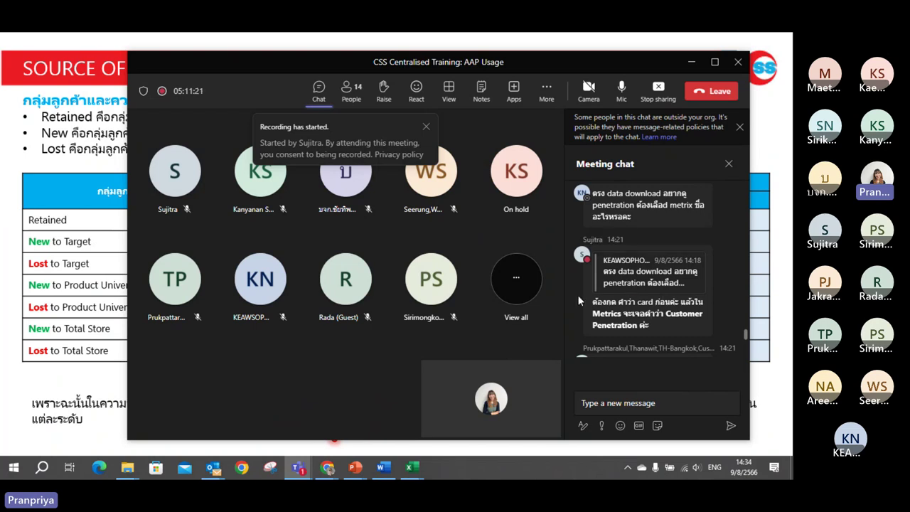
- Review the meeting chat answers on Customer Penetration and Big C Total (%Change), and minimize the meeting window
{"action": "mouse_move", "coordinate": [601, 302]}
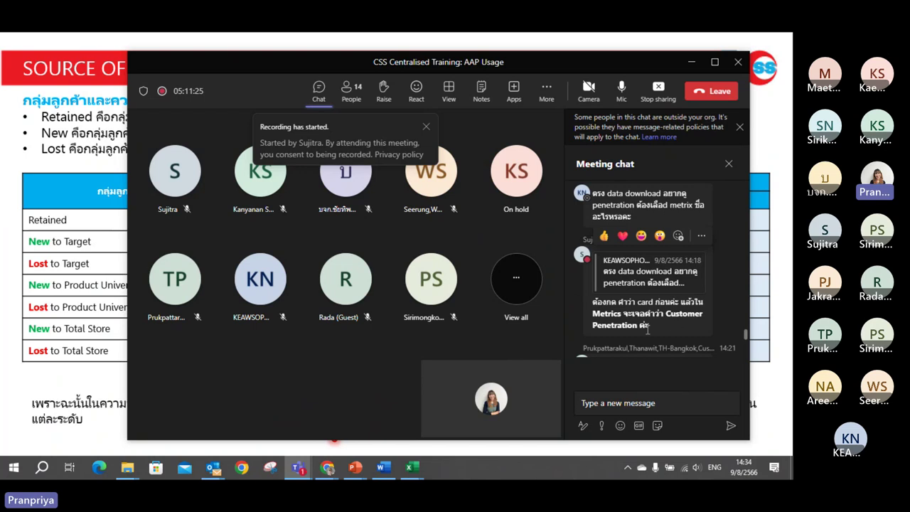
{"action": "left_click_drag", "start_coordinate": [662, 313], "coordinate": [702, 316]}
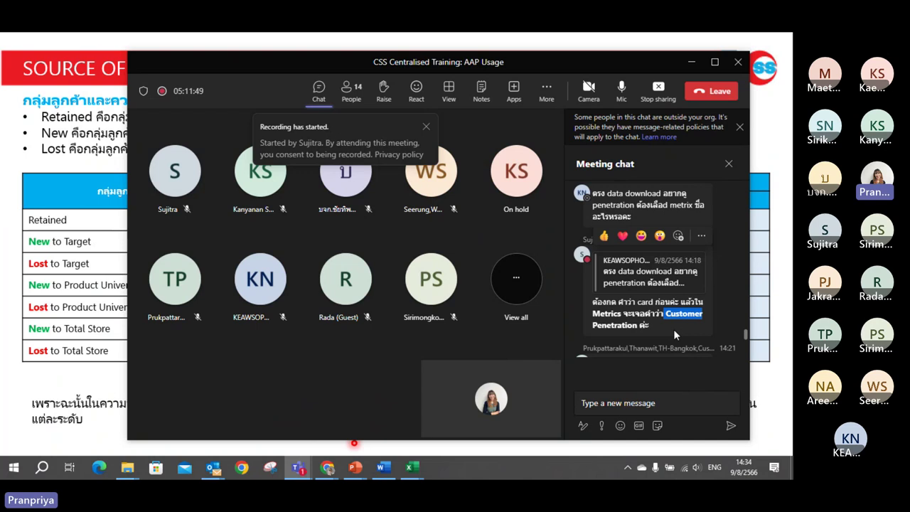
{"action": "scroll", "coordinate": [682, 284], "scroll_direction": "down", "scroll_amount": 2}
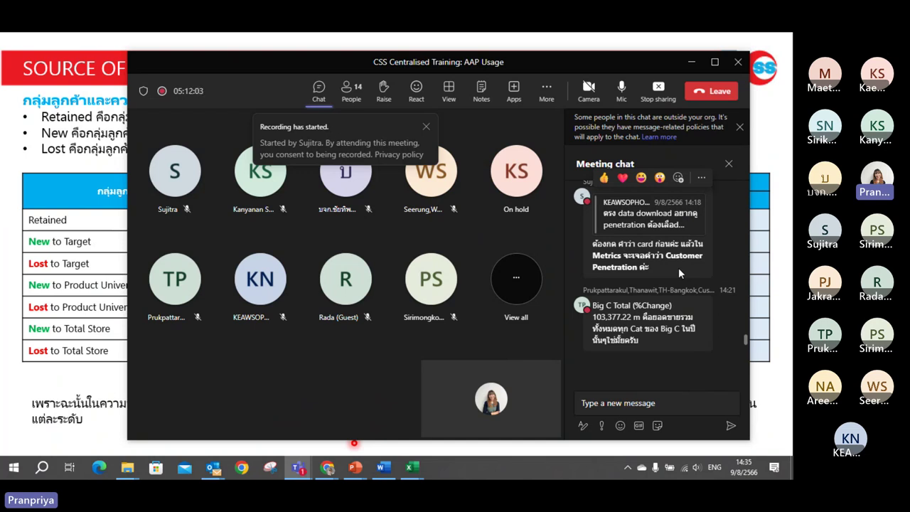
{"action": "scroll", "coordinate": [643, 293], "scroll_direction": "down", "scroll_amount": 3}
{"action": "left_click_drag", "start_coordinate": [651, 225], "coordinate": [592, 199]}
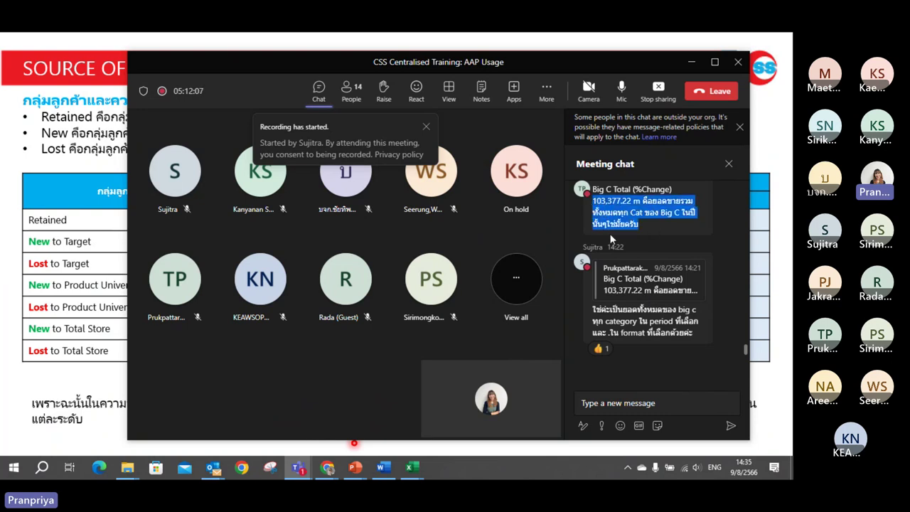
{"action": "scroll", "coordinate": [639, 245], "scroll_direction": "up", "scroll_amount": 3}
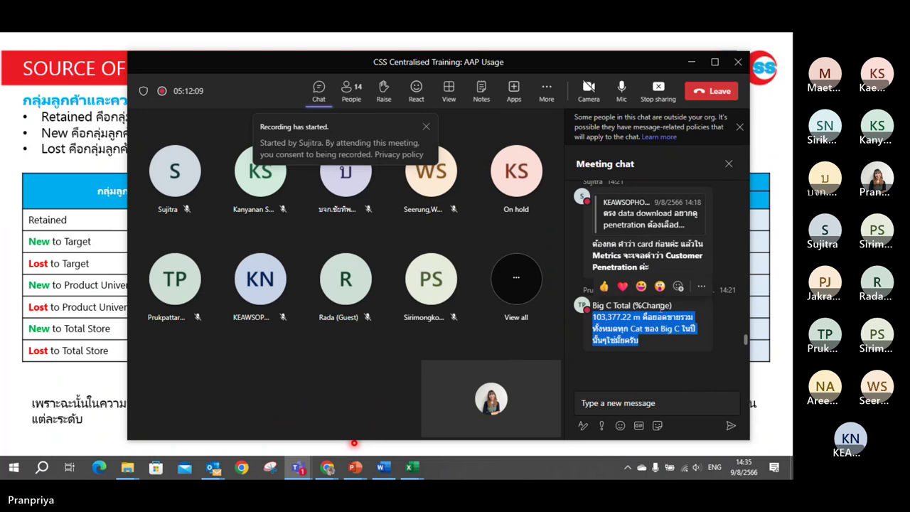
{"action": "scroll", "coordinate": [661, 321], "scroll_direction": "down", "scroll_amount": 3}
{"action": "left_click", "coordinate": [691, 62]}
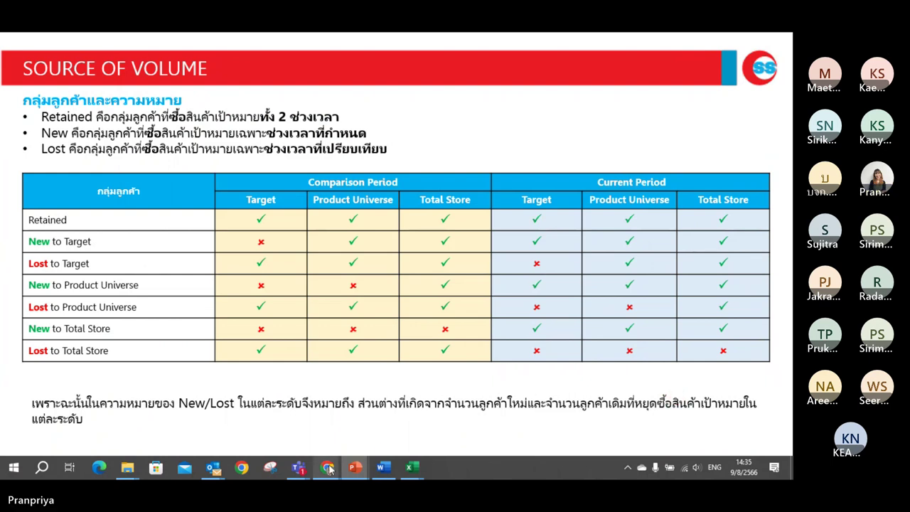
- Switch to the Source of Volume report in the AAP browser window and examine its Calendar and Time Period options
{"action": "mouse_move", "coordinate": [328, 468]}
{"action": "left_click", "coordinate": [383, 441]}
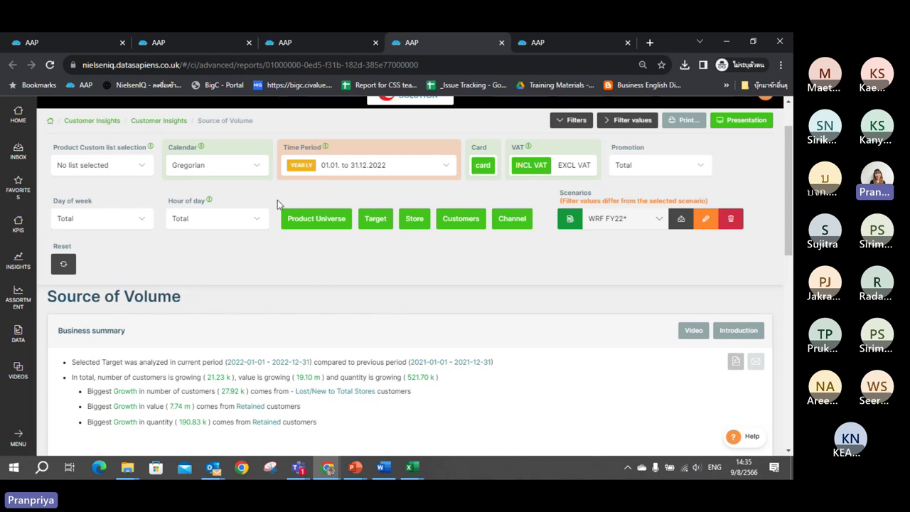
{"action": "left_click", "coordinate": [257, 166]}
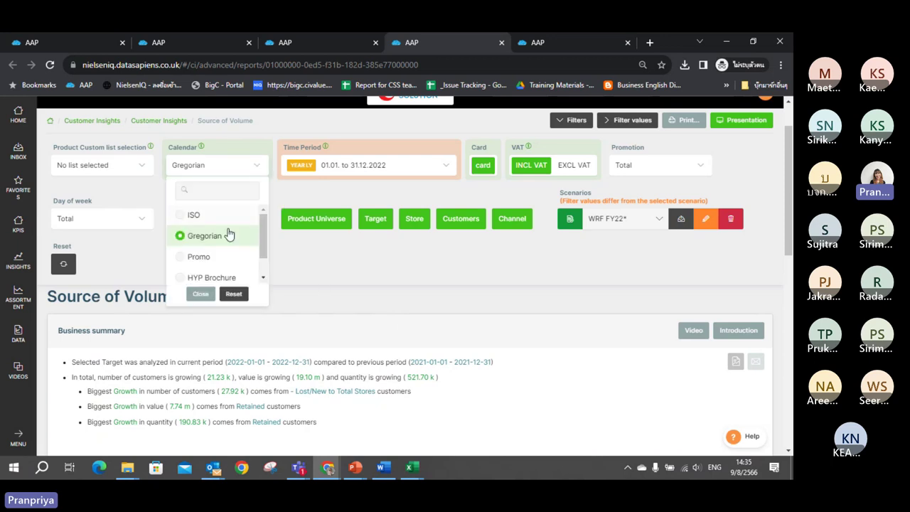
{"action": "left_click", "coordinate": [258, 165]}
{"action": "left_click", "coordinate": [446, 165]}
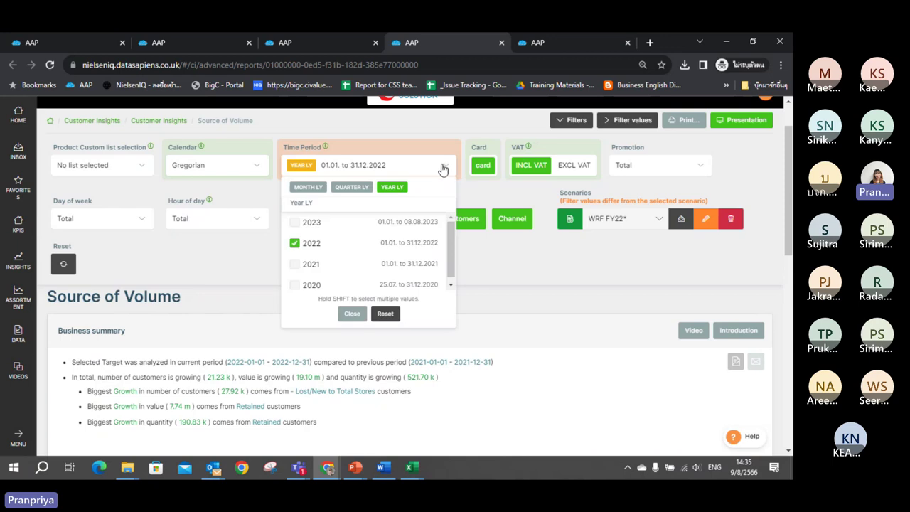
{"action": "left_click", "coordinate": [402, 165]}
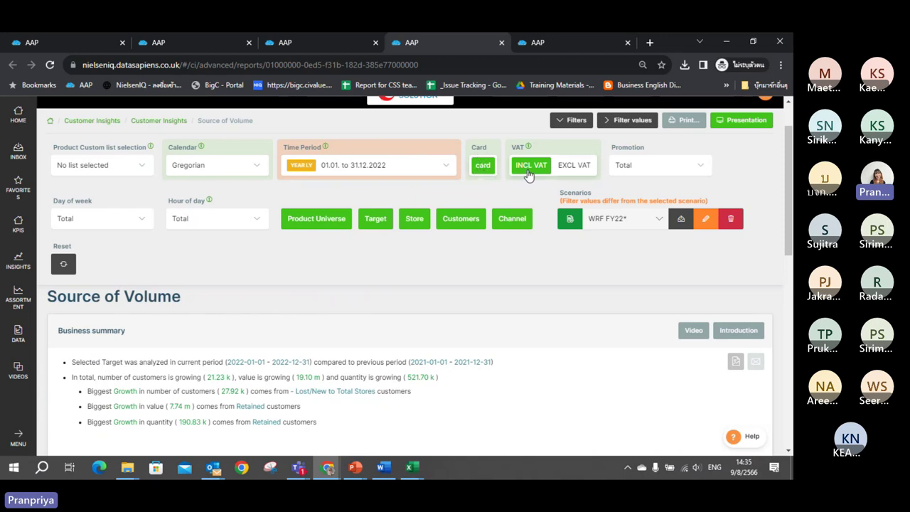
- Examine the Product Universe filters of the Source of Volume report, including the Sub Class choices under the BREAD class
{"action": "left_click", "coordinate": [333, 224]}
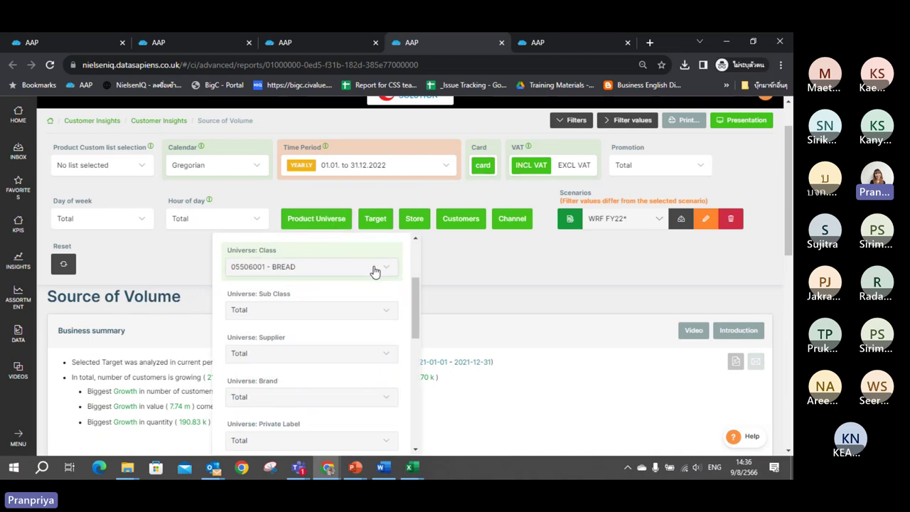
{"action": "left_click", "coordinate": [385, 314]}
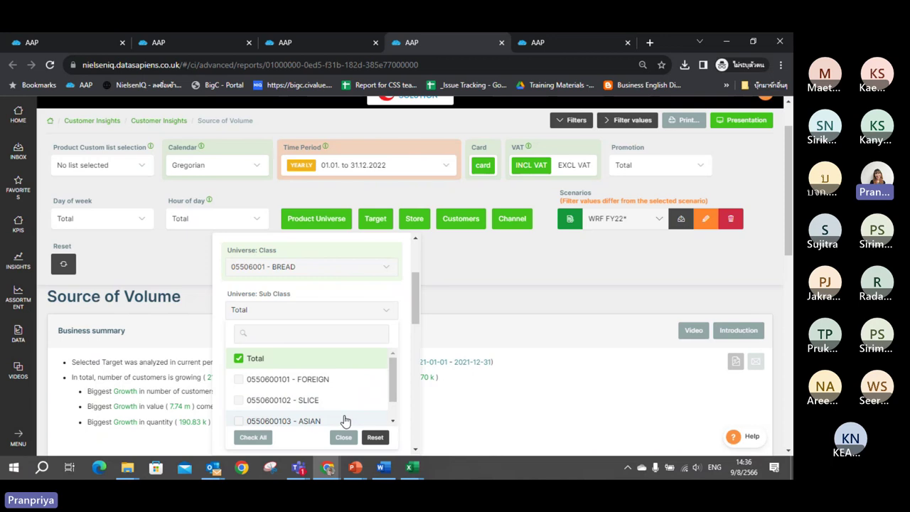
{"action": "left_click", "coordinate": [359, 316]}
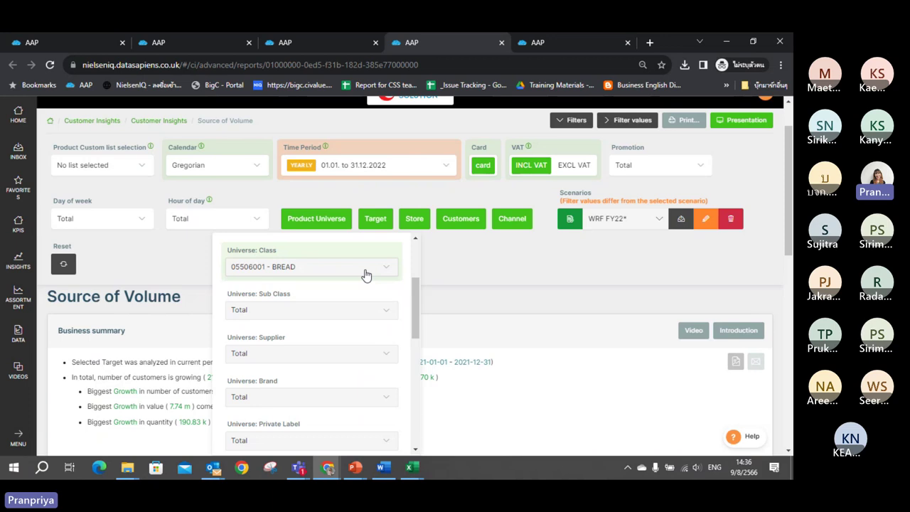
{"action": "left_click", "coordinate": [319, 226]}
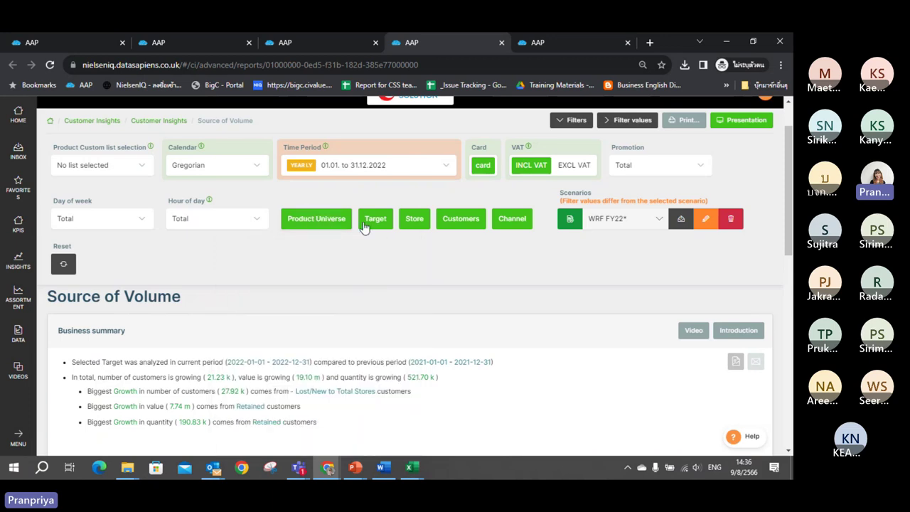
- Examine the Target filters of the report, from the WE ARE FRESH brand down to the Barcode choices, and close them
{"action": "left_click", "coordinate": [364, 225]}
{"action": "scroll", "coordinate": [469, 334], "scroll_direction": "up", "scroll_amount": 2}
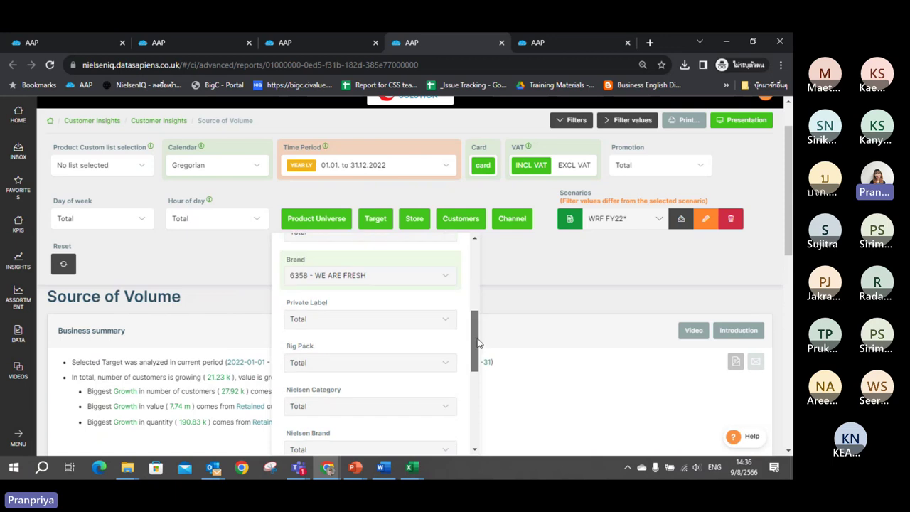
{"action": "left_click", "coordinate": [420, 284]}
{"action": "left_click", "coordinate": [430, 288]}
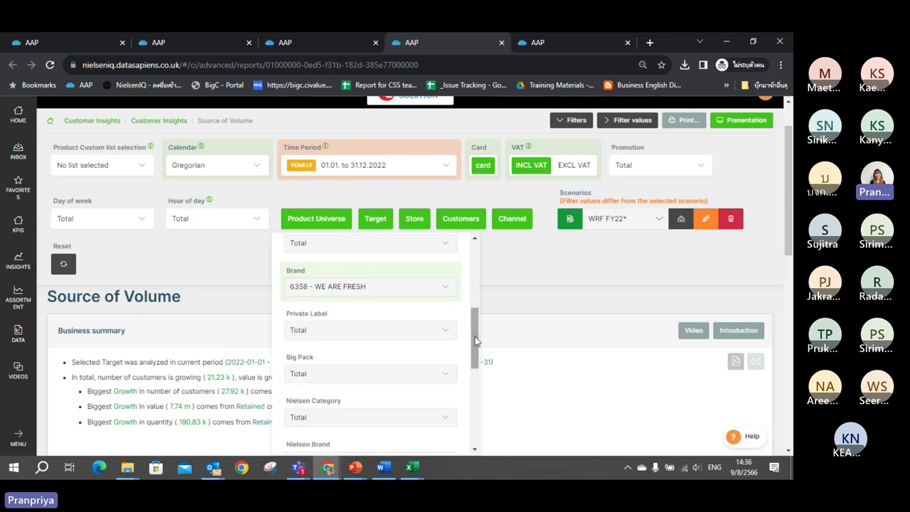
{"action": "left_click_drag", "start_coordinate": [475, 341], "coordinate": [470, 427]}
{"action": "left_click", "coordinate": [410, 364]}
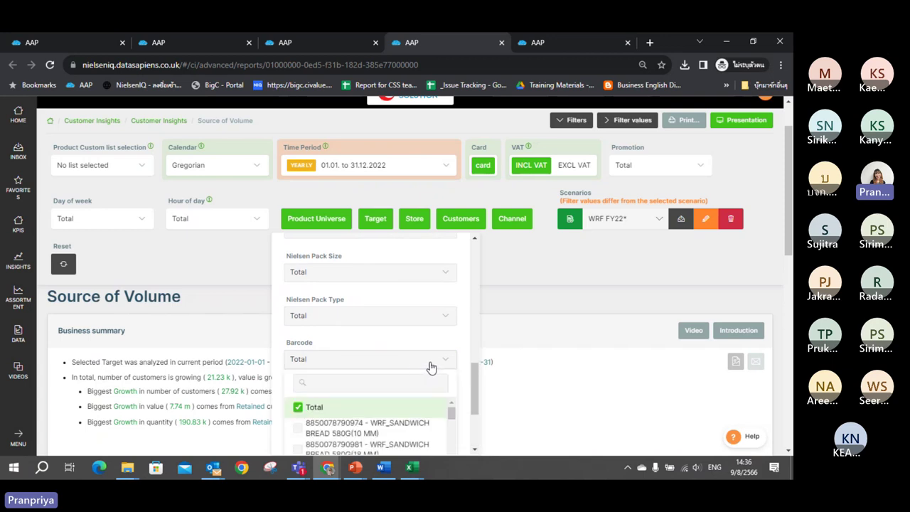
{"action": "left_click", "coordinate": [440, 358]}
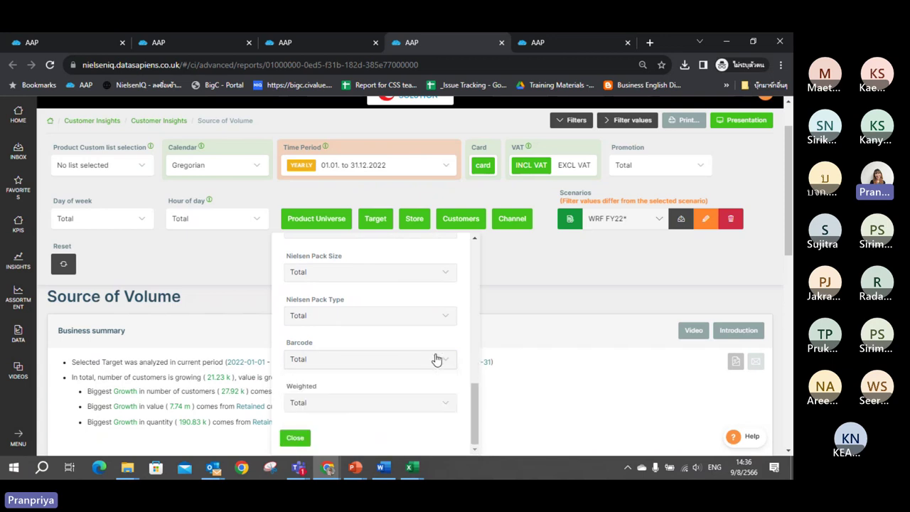
{"action": "left_click", "coordinate": [295, 438]}
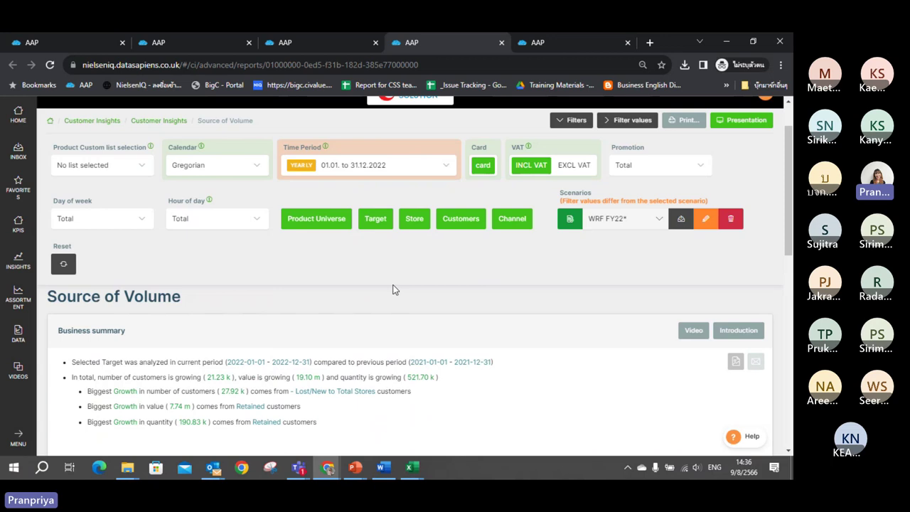
{"action": "left_click", "coordinate": [376, 222]}
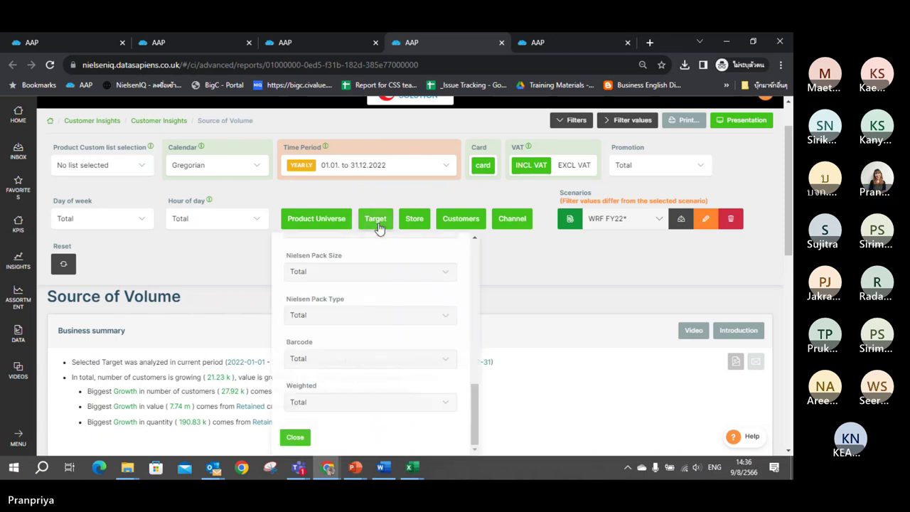
{"action": "left_click", "coordinate": [377, 220]}
- Examine the Store filters of the report, including the available Format choices, and close them without changes
{"action": "left_click", "coordinate": [413, 221]}
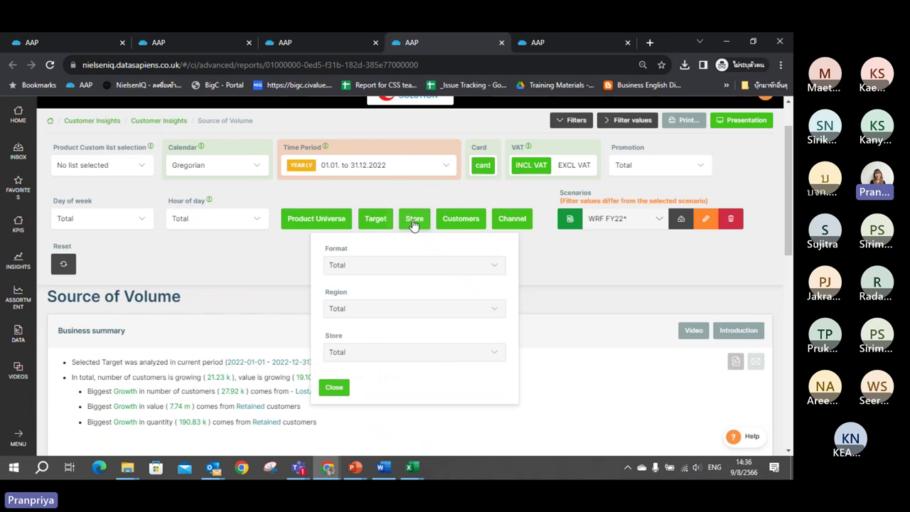
{"action": "left_click", "coordinate": [464, 264]}
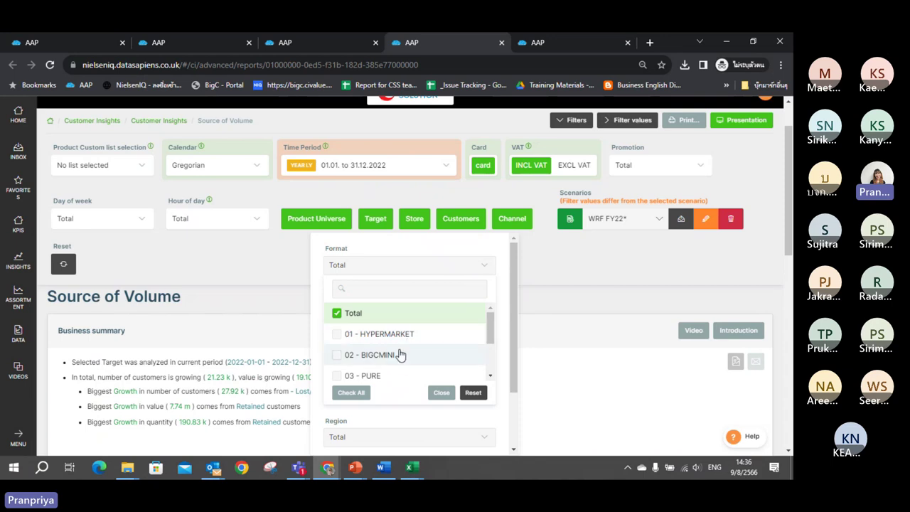
{"action": "left_click", "coordinate": [446, 396]}
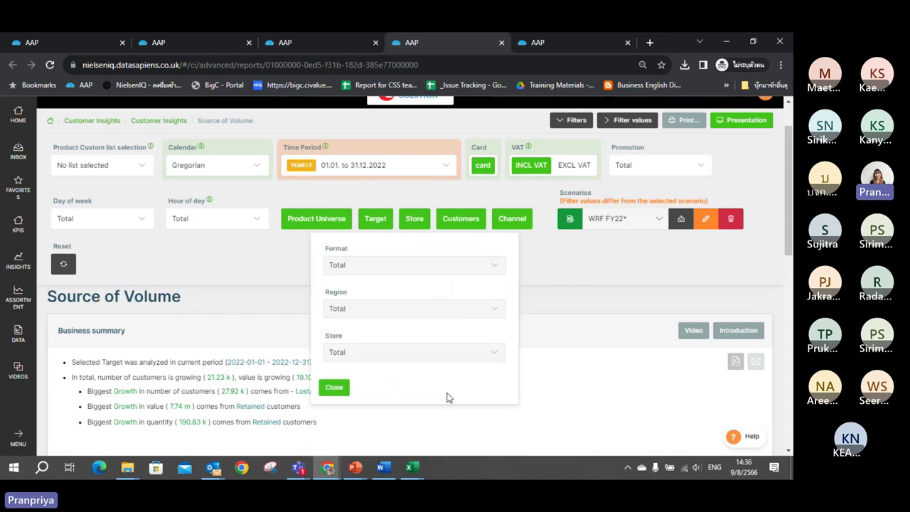
{"action": "left_click", "coordinate": [340, 390]}
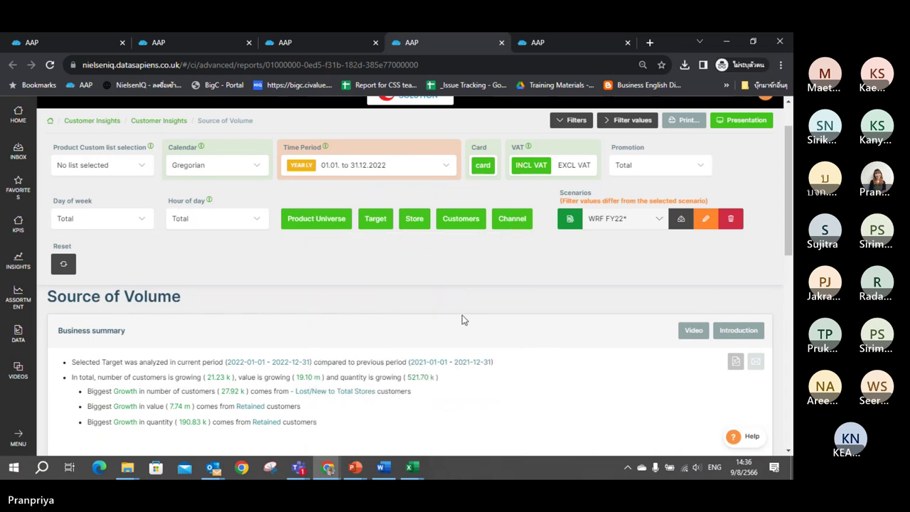
- Examine the Channel filter choices, B2B sales and retail sales, and close the Channel filters without changes
{"action": "left_click", "coordinate": [509, 220]}
{"action": "left_click", "coordinate": [559, 269]}
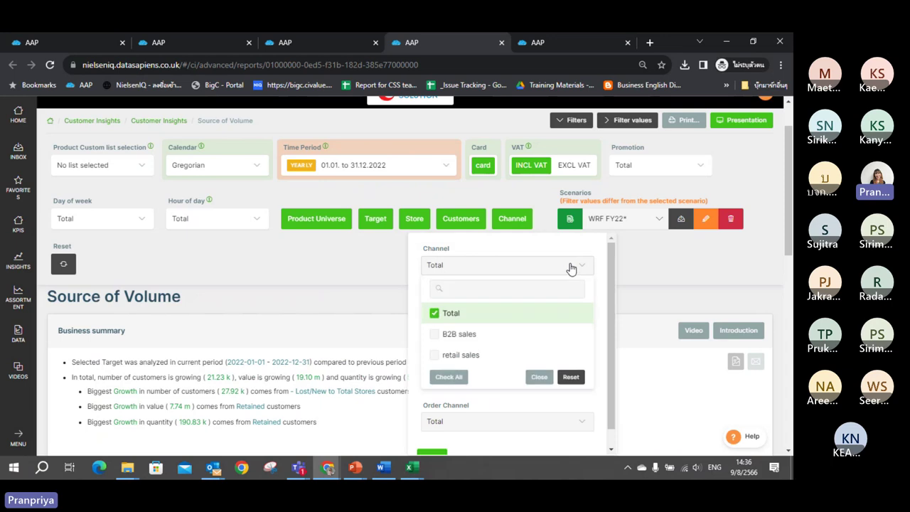
{"action": "left_click", "coordinate": [515, 226]}
{"action": "left_click", "coordinate": [515, 226]}
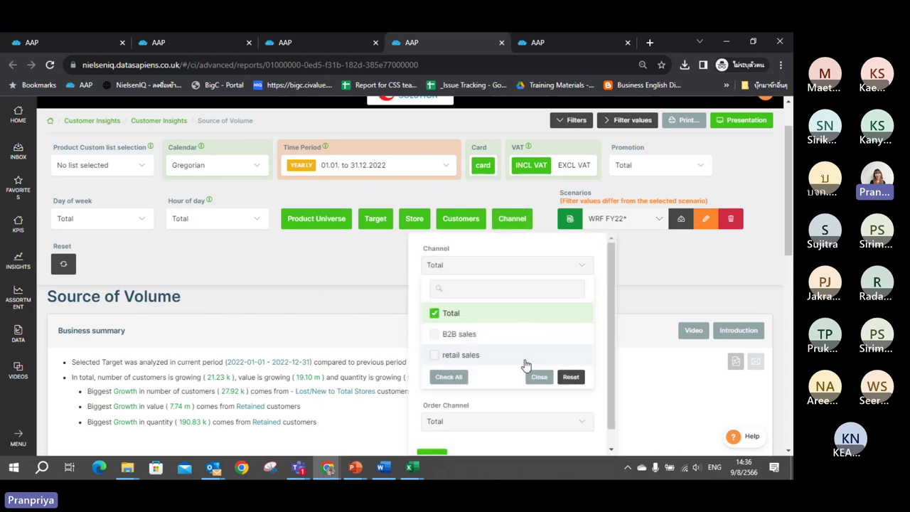
{"action": "left_click", "coordinate": [544, 378]}
{"action": "left_click", "coordinate": [432, 345]}
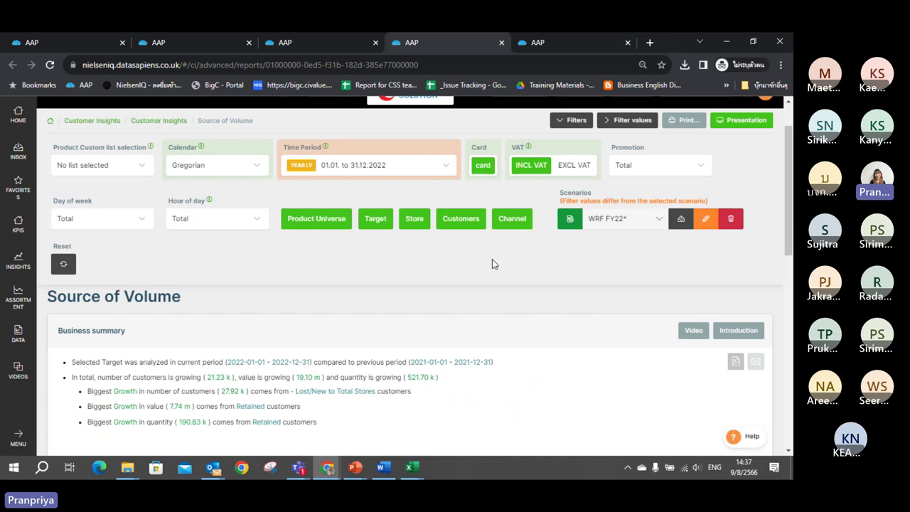
- Collapse the report's filters and show the business summary with the customer group table of Source of Volume
{"action": "left_click", "coordinate": [569, 121]}
{"action": "scroll", "coordinate": [568, 152], "scroll_direction": "down", "scroll_amount": 1}
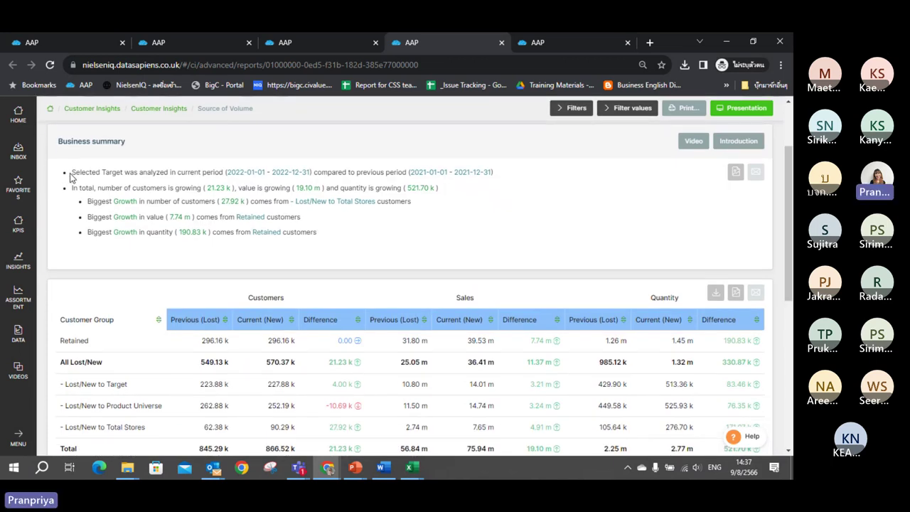
- Examine the analyzed periods and growth statements in the business summary, then the full customer group table
{"action": "left_click_drag", "start_coordinate": [71, 173], "coordinate": [301, 172]}
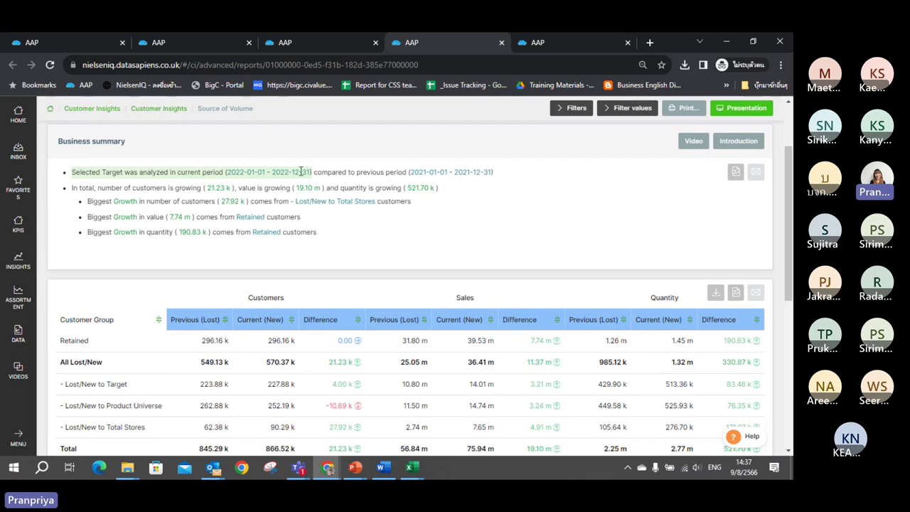
{"action": "left_click", "coordinate": [329, 172]}
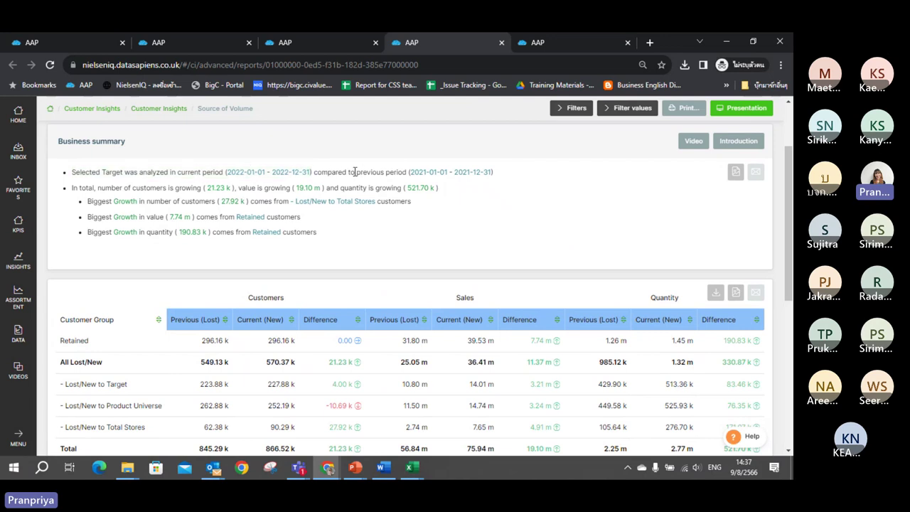
{"action": "left_click_drag", "start_coordinate": [355, 172], "coordinate": [516, 176]}
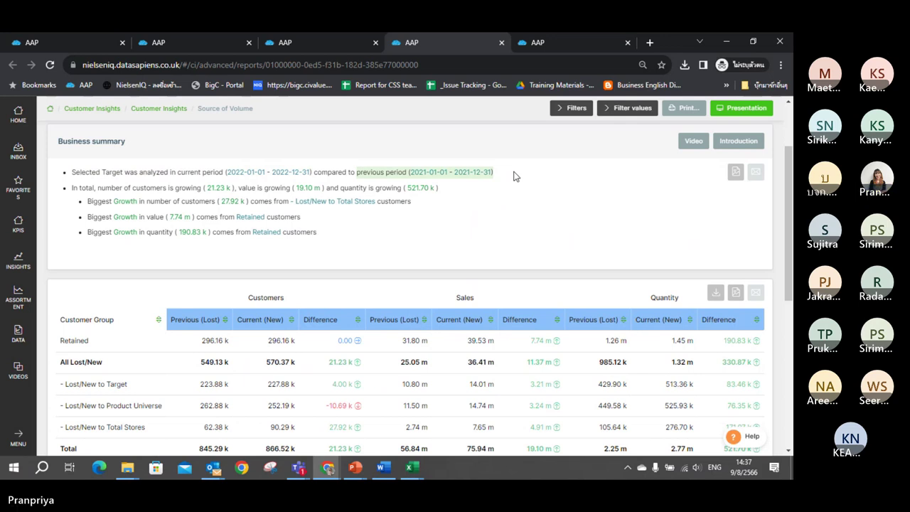
{"action": "left_click_drag", "start_coordinate": [349, 241], "coordinate": [68, 190]}
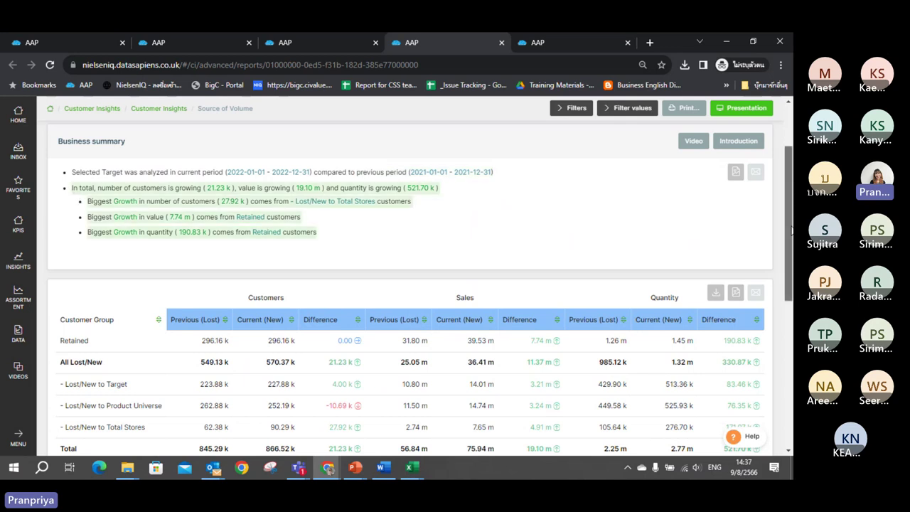
{"action": "left_click_drag", "start_coordinate": [790, 229], "coordinate": [787, 272]}
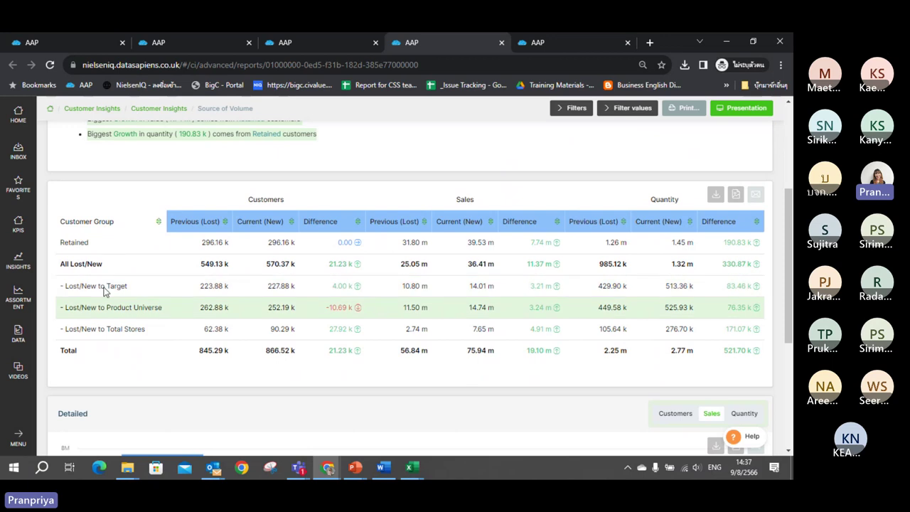
{"action": "left_click", "coordinate": [715, 196]}
{"action": "left_click", "coordinate": [716, 198]}
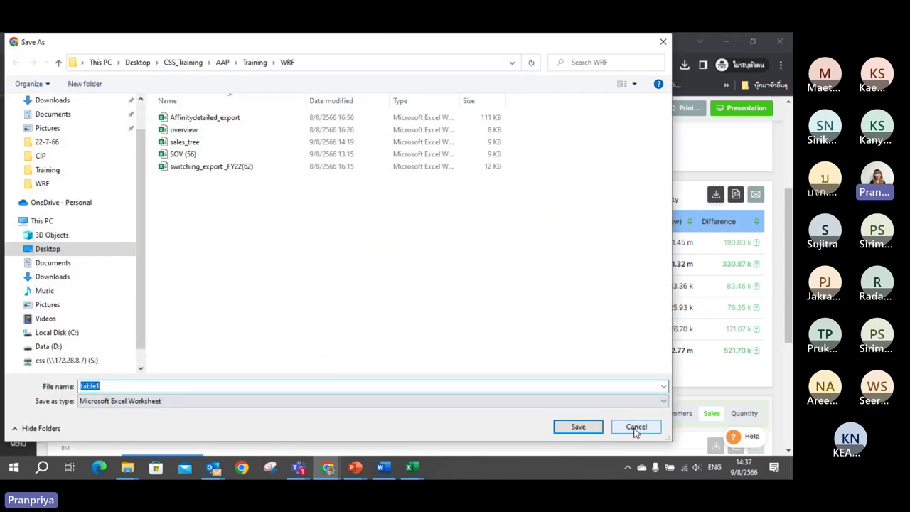
{"action": "left_click", "coordinate": [634, 426]}
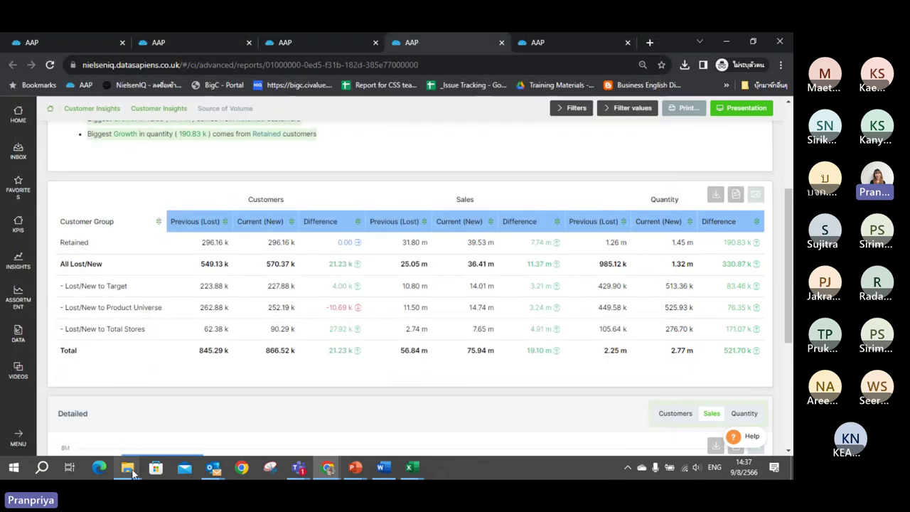
- Open the SOV (56) workbook from the Training folder's WRF subfolder in Excel, enable editing and maximize it
{"action": "mouse_move", "coordinate": [129, 468]}
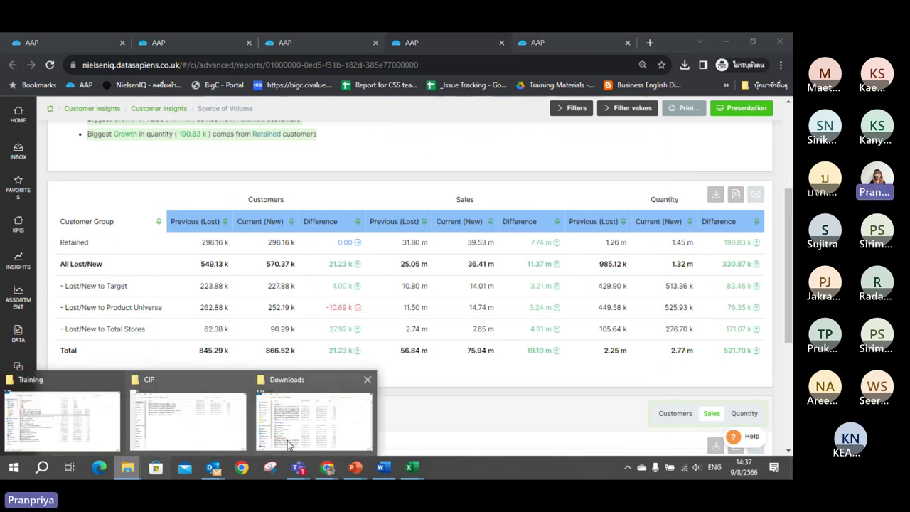
{"action": "left_click", "coordinate": [57, 427]}
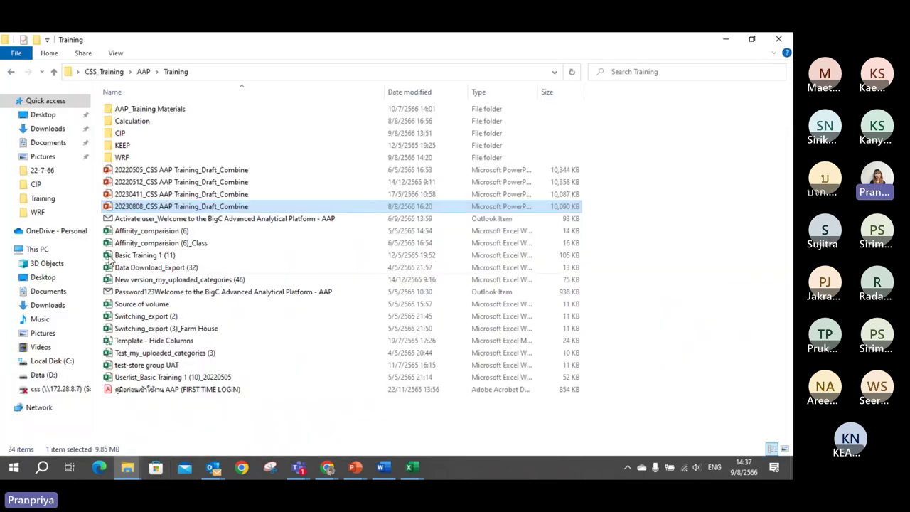
{"action": "double_click", "coordinate": [138, 157]}
{"action": "double_click", "coordinate": [147, 173]}
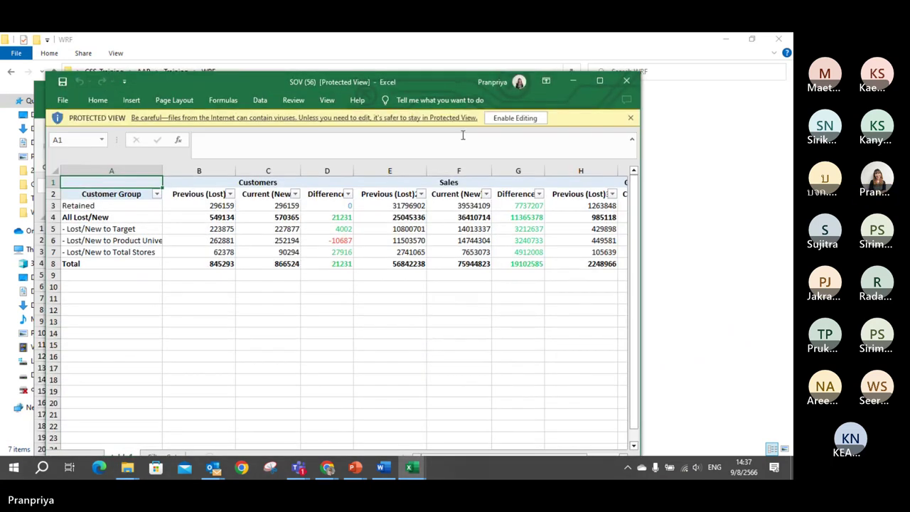
{"action": "left_click", "coordinate": [515, 118]}
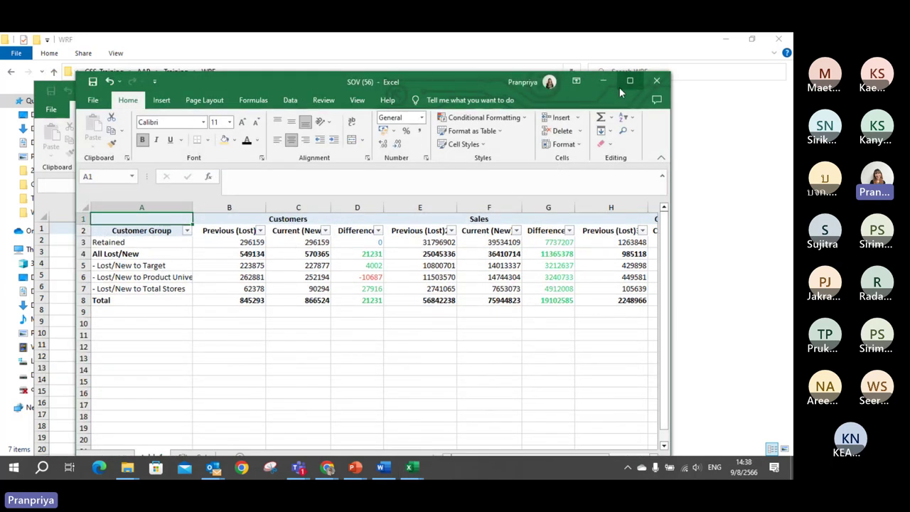
{"action": "left_click", "coordinate": [630, 80]}
{"action": "left_click", "coordinate": [416, 274]}
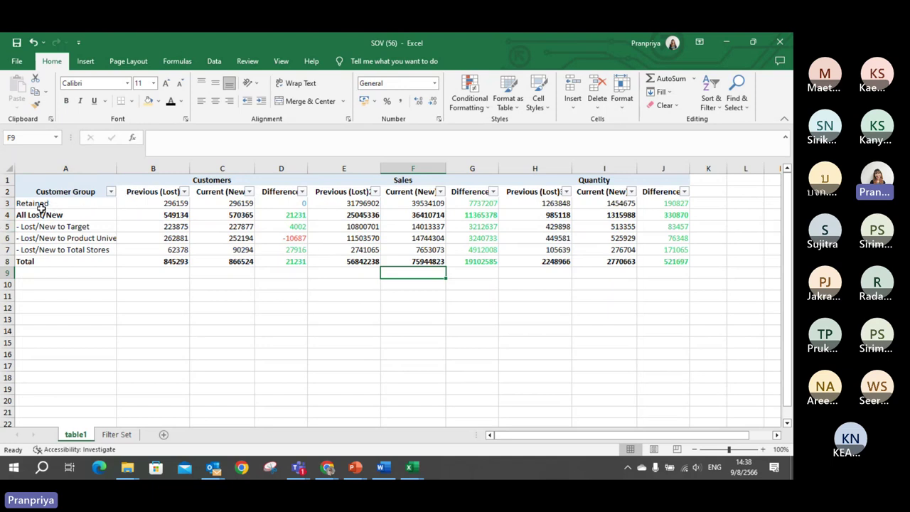
- Insert an empty row above the All Lost/New row of the table
{"action": "left_click", "coordinate": [5, 214]}
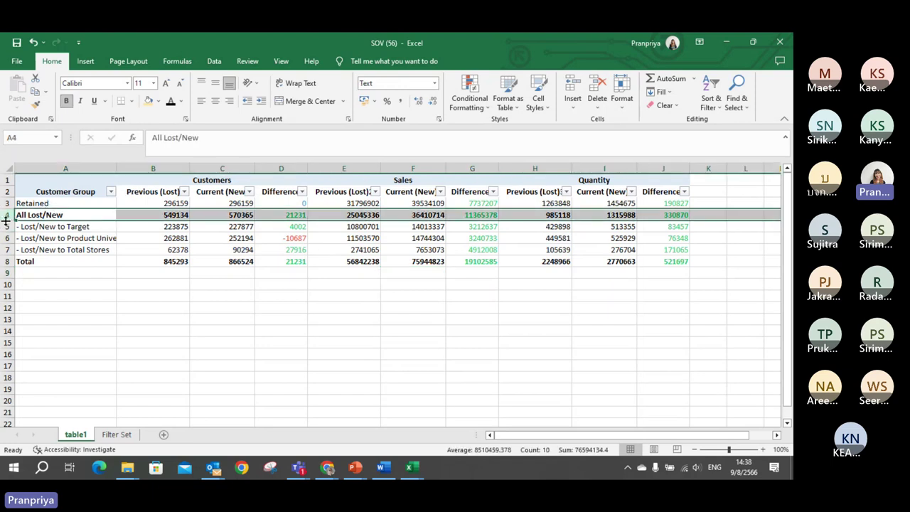
{"action": "right_click", "coordinate": [5, 214]}
{"action": "left_click", "coordinate": [53, 316]}
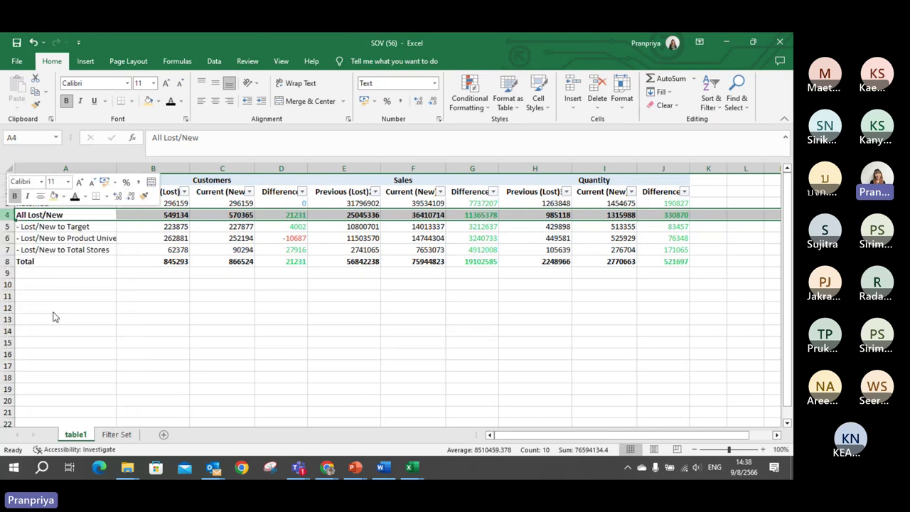
{"action": "left_click", "coordinate": [310, 317]}
- Enter LOST in cell B4, in the empty row beneath the Previous customers value
{"action": "left_click_drag", "start_coordinate": [151, 192], "coordinate": [630, 183]}
{"action": "left_click", "coordinate": [132, 188]}
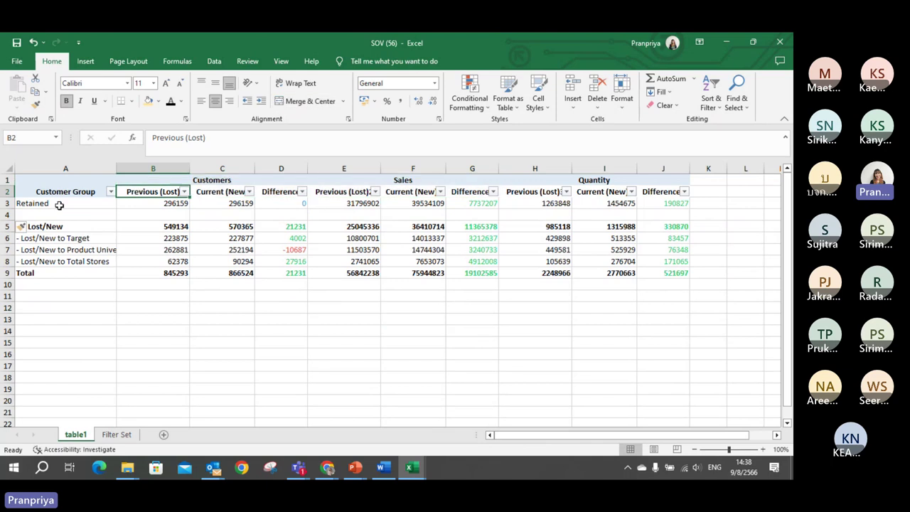
{"action": "left_click", "coordinate": [170, 216]}
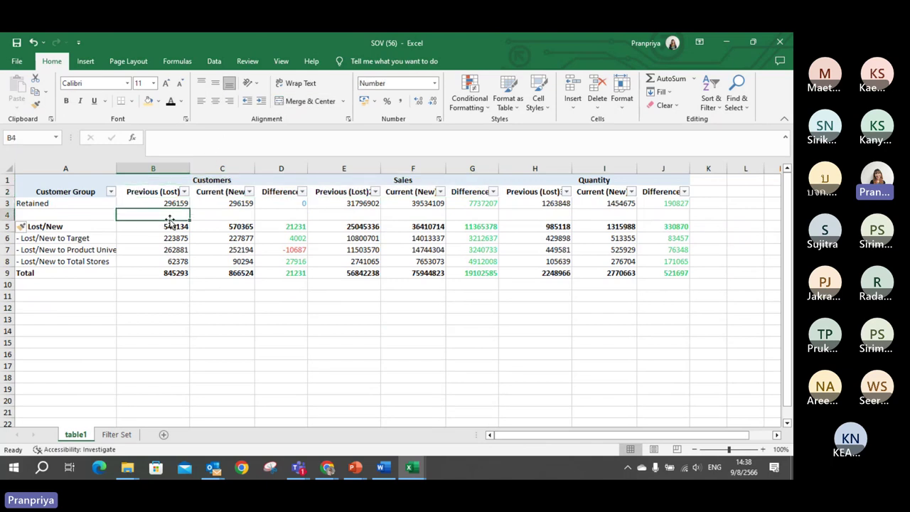
{"action": "type", "text": "LO"}
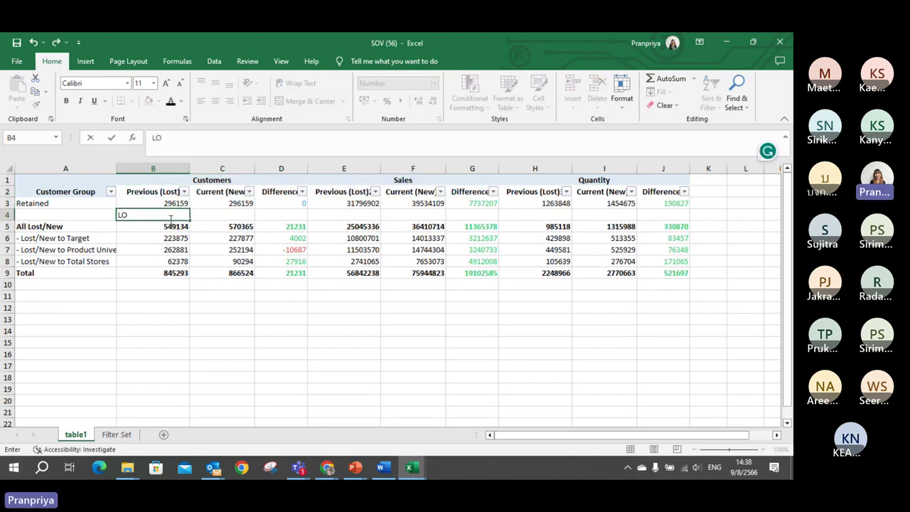
{"action": "type", "text": "ST"}
- Shorten the Customers header in B2 to Previous by removing the bracketed Lost part
{"action": "left_click", "coordinate": [132, 191]}
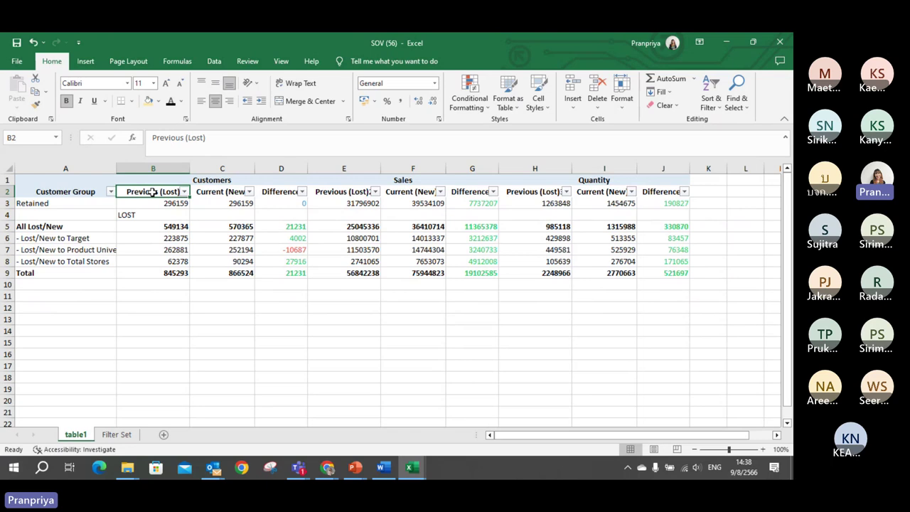
{"action": "left_click", "coordinate": [227, 137]}
{"action": "key", "text": "BackSpace"}
{"action": "key", "text": "BackSpace"}
{"action": "key", "text": "BackSpace"}
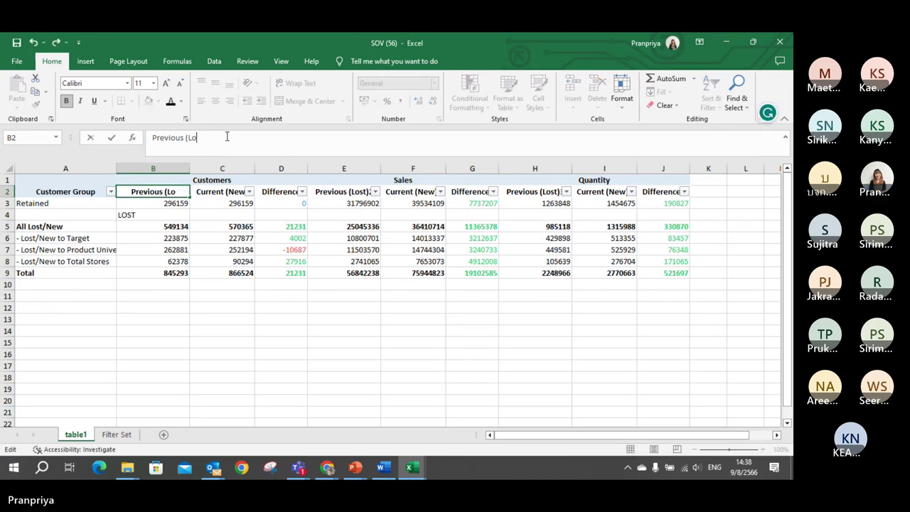
{"action": "key", "text": "BackSpace"}
{"action": "key", "text": "BackSpace"}
{"action": "key", "text": "BackSpace"}
{"action": "key", "text": "BackSpace"}
{"action": "key", "text": "Tab"}
- Shorten the Customers header in C2 to Current and enter NEW in cell C4
{"action": "left_click", "coordinate": [225, 137]}
{"action": "key", "text": "BackSpace"}
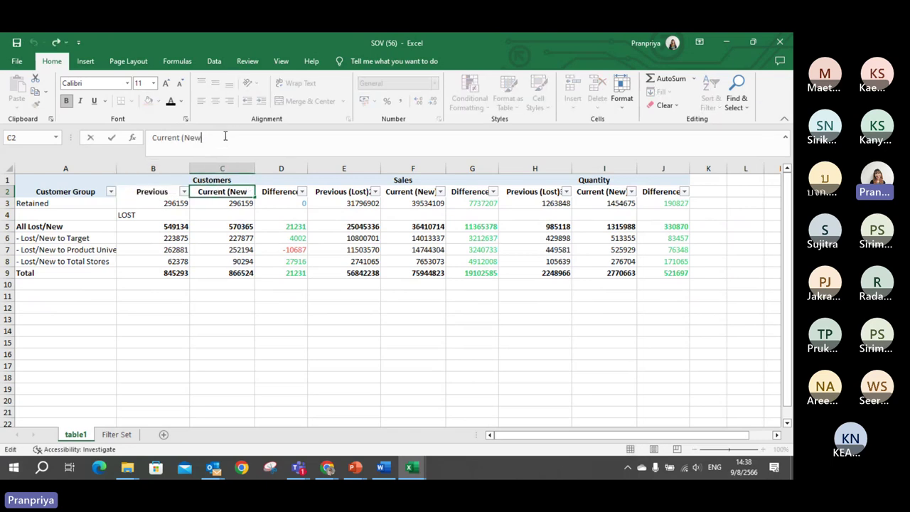
{"action": "key", "text": "BackSpace"}
{"action": "key", "text": "BackSpace"}
{"action": "key", "text": "BackSpace"}
{"action": "key", "text": "BackSpace"}
{"action": "key", "text": "BackSpace"}
{"action": "left_click", "coordinate": [223, 212]}
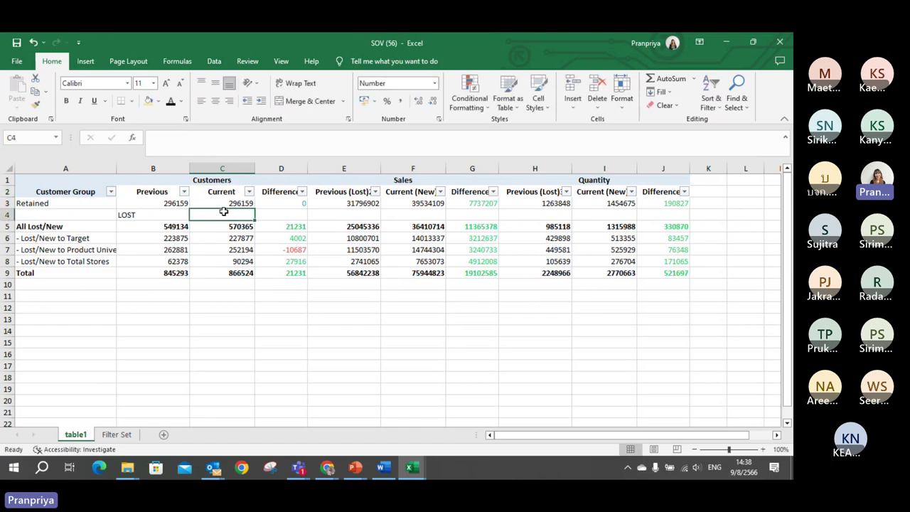
{"action": "type", "text": "NEW"}
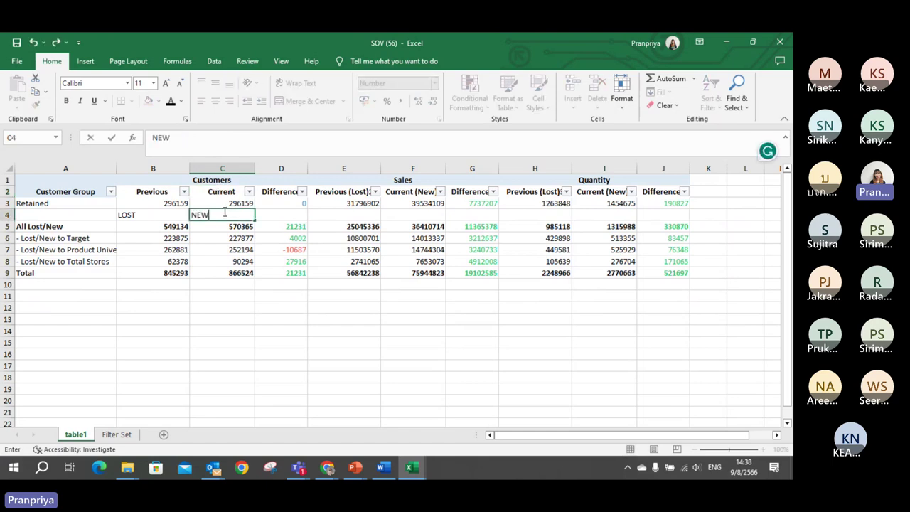
- Shorten the first Sales header in E2 to Previous
{"action": "left_click_drag", "start_coordinate": [164, 191], "coordinate": [223, 191]}
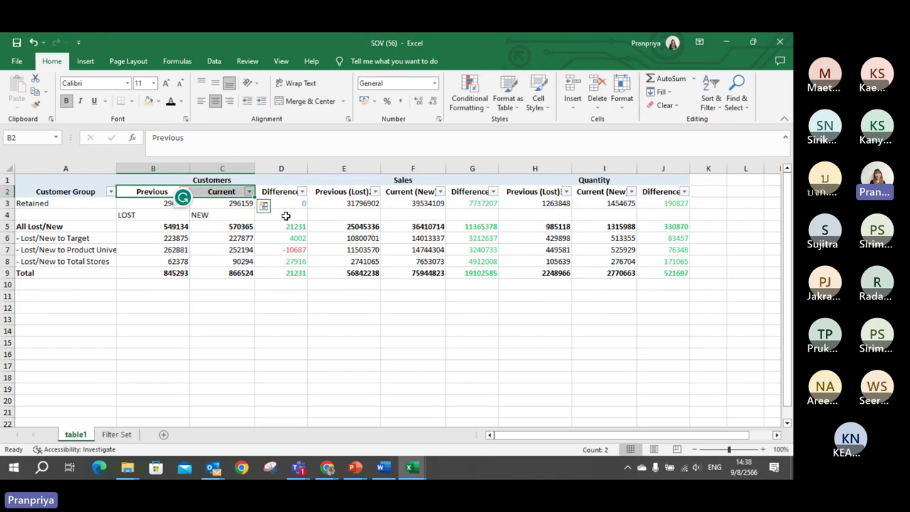
{"action": "left_click", "coordinate": [284, 191]}
{"action": "left_click", "coordinate": [338, 191]}
{"action": "left_click_drag", "start_coordinate": [210, 138], "coordinate": [181, 140]}
{"action": "key", "text": "BackSpace"}
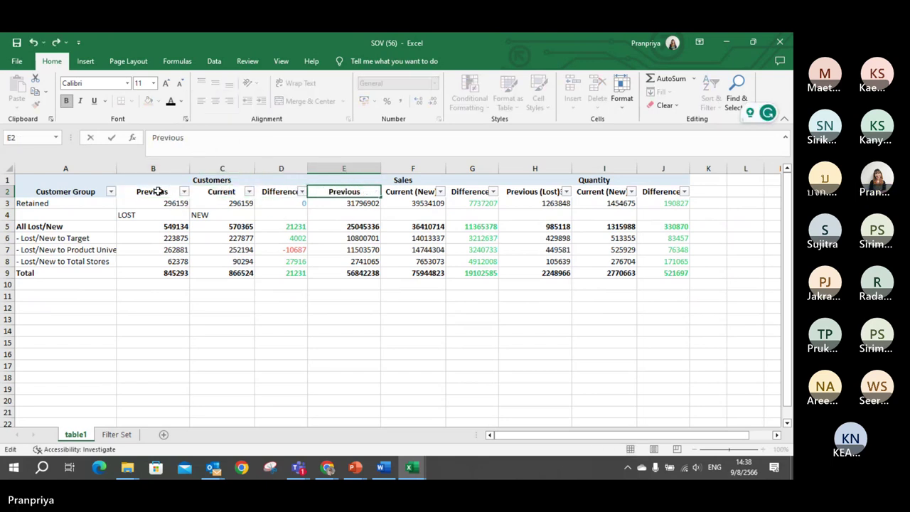
- Copy the Customers headers Previous, Current and Difference over the Sales and Quantity headers in row 2
{"action": "left_click_drag", "start_coordinate": [158, 191], "coordinate": [270, 189]}
{"action": "key", "text": "ctrl+c"}
{"action": "left_click_drag", "start_coordinate": [331, 190], "coordinate": [463, 191]}
{"action": "key", "text": "ctrl+v"}
{"action": "left_click_drag", "start_coordinate": [533, 191], "coordinate": [652, 191]}
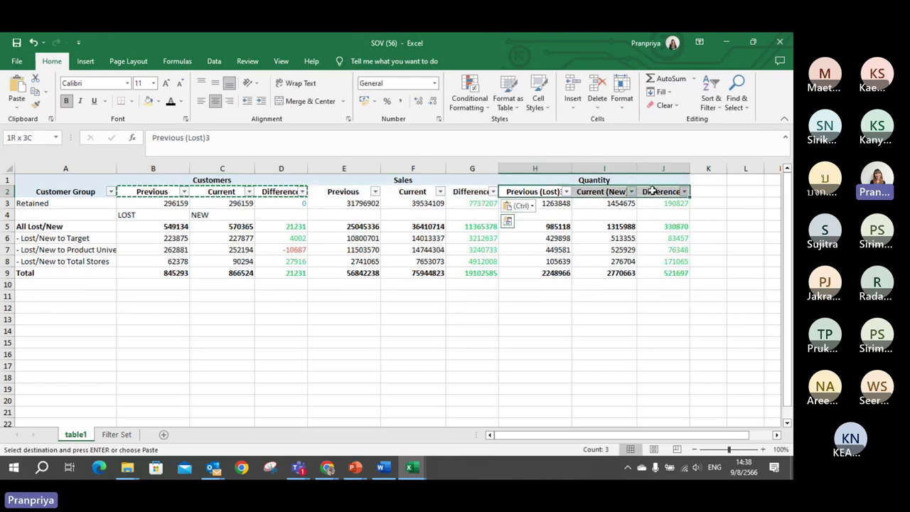
{"action": "key", "text": "ctrl+v"}
{"action": "left_click", "coordinate": [603, 342]}
{"action": "left_click", "coordinate": [599, 364]}
- Copy the formatting of the Previous header in B2 to the LOST and NEW cells in row 4
{"action": "left_click", "coordinate": [146, 191]}
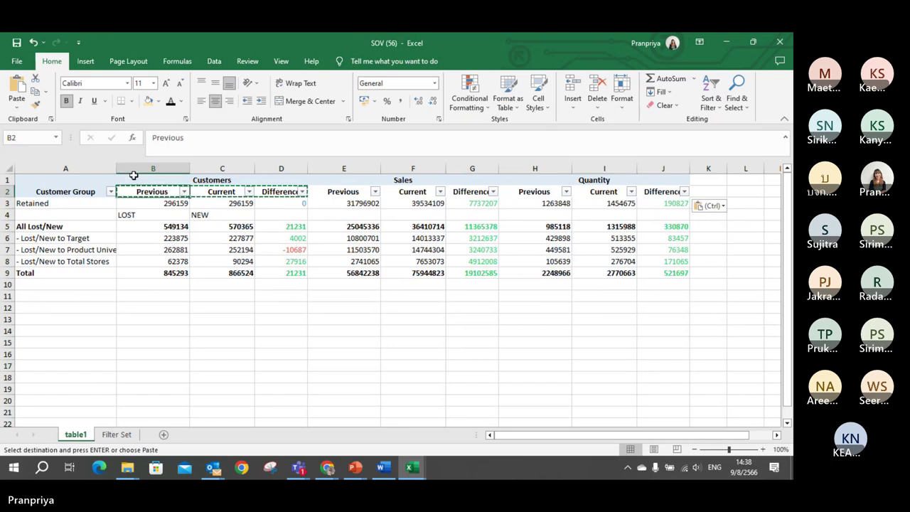
{"action": "left_click", "coordinate": [35, 104]}
{"action": "left_click_drag", "start_coordinate": [178, 214], "coordinate": [211, 215]}
{"action": "left_click", "coordinate": [174, 214]}
- Copy the Difference header from D2 into cell D4 beside NEW
{"action": "left_click", "coordinate": [283, 190]}
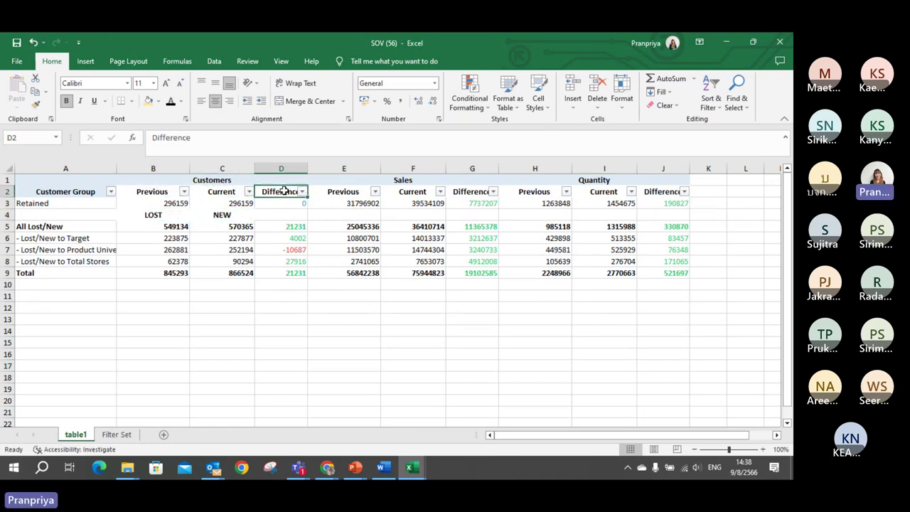
{"action": "key", "text": "ctrl+c"}
{"action": "left_click", "coordinate": [282, 213]}
{"action": "key", "text": "ctrl+v"}
{"action": "left_click", "coordinate": [279, 328]}
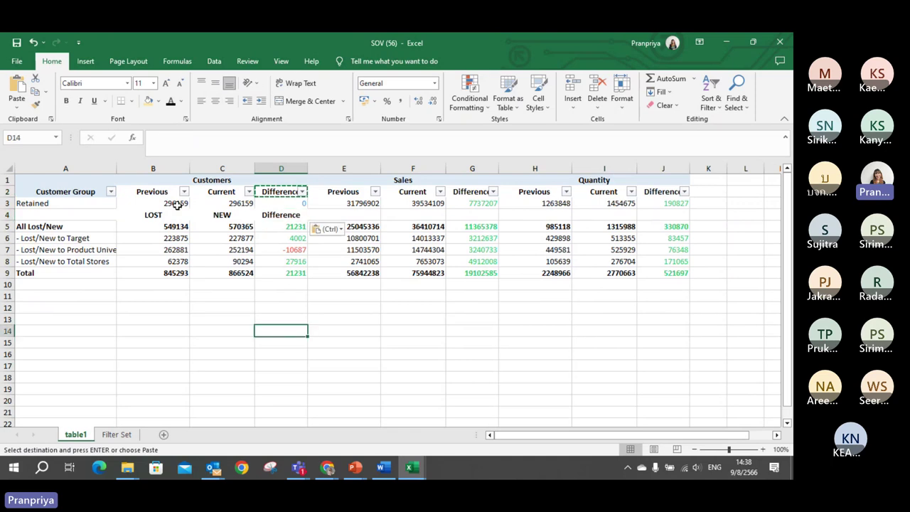
- Fill the whole of row 4 with a light gold color
{"action": "left_click_drag", "start_coordinate": [174, 213], "coordinate": [280, 214]}
{"action": "left_click", "coordinate": [10, 214]}
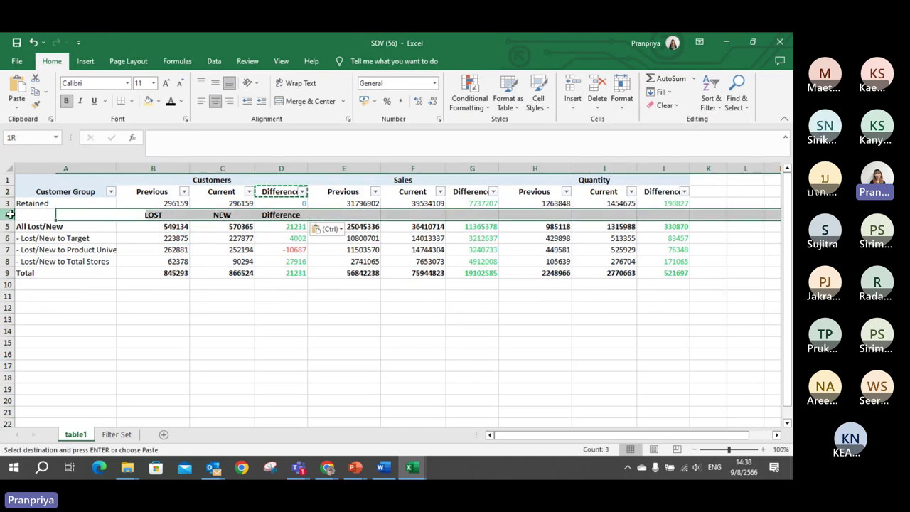
{"action": "left_click", "coordinate": [148, 100]}
{"action": "left_click", "coordinate": [227, 297]}
- Copy the LOST, NEW and Difference labels in row 4 to the Sales and Quantity columns
{"action": "left_click", "coordinate": [171, 213]}
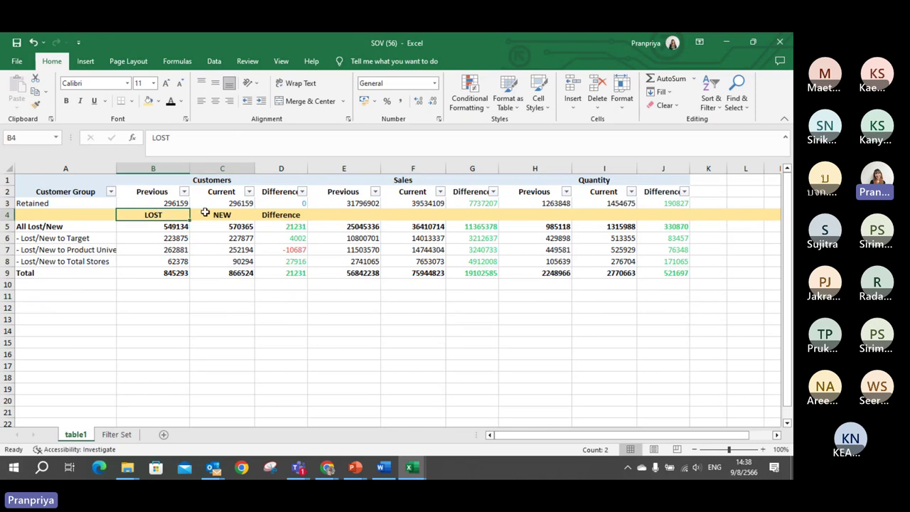
{"action": "left_click_drag", "start_coordinate": [205, 213], "coordinate": [488, 215]}
{"action": "key", "text": "ctrl+c"}
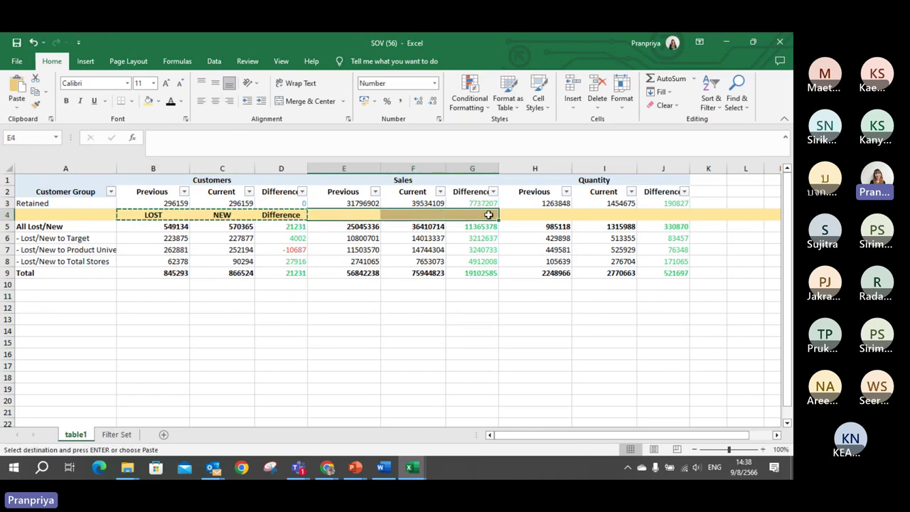
{"action": "key", "text": "ctrl+v"}
{"action": "left_click_drag", "start_coordinate": [544, 215], "coordinate": [657, 216]}
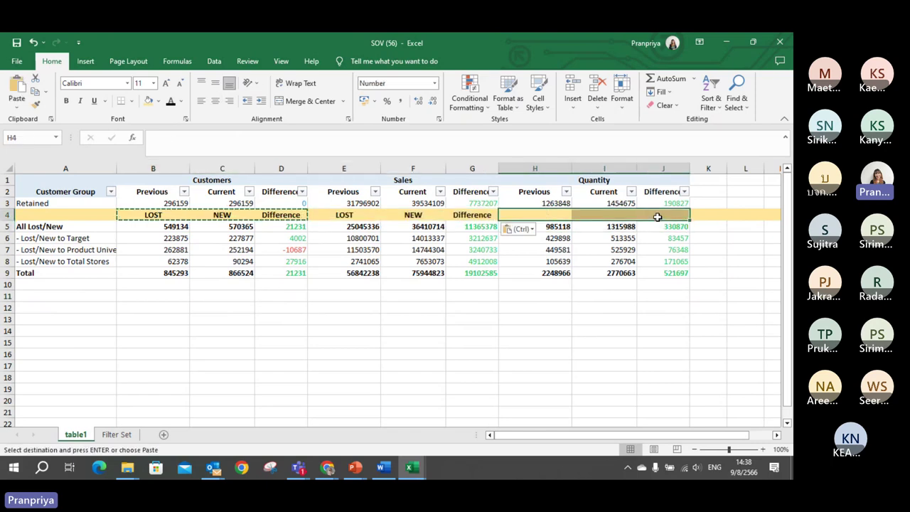
{"action": "key", "text": "ctrl+v"}
{"action": "left_click", "coordinate": [576, 319]}
{"action": "left_click", "coordinate": [254, 342]}
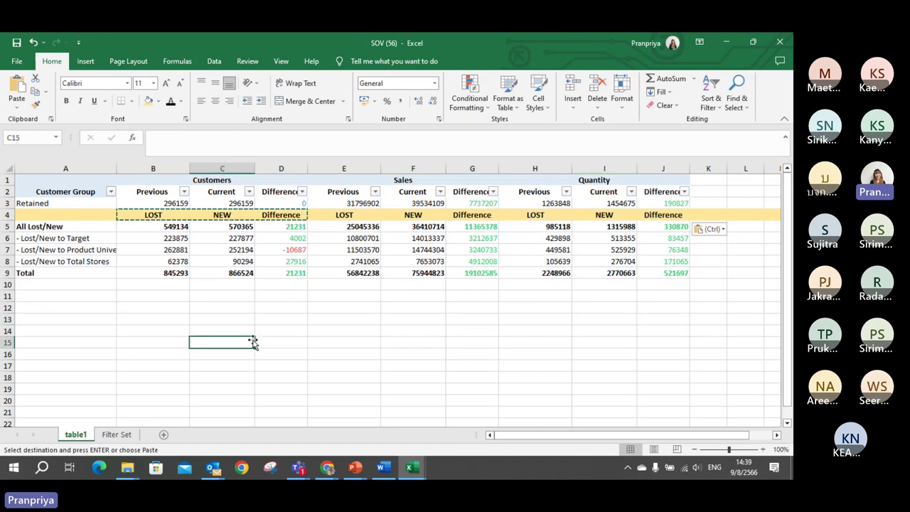
{"action": "key", "text": "Escape"}
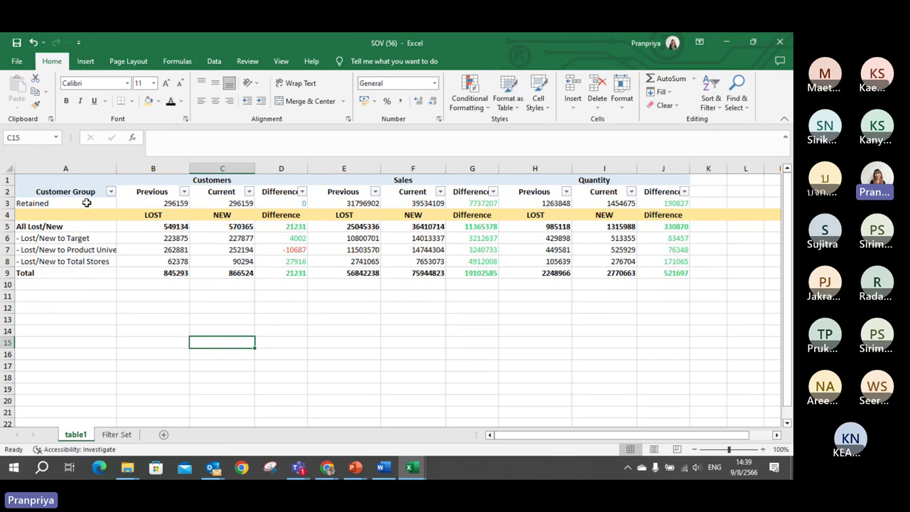
- Apply the comma number style to the Retained customers values in B3 and C3
{"action": "left_click_drag", "start_coordinate": [147, 204], "coordinate": [216, 204]}
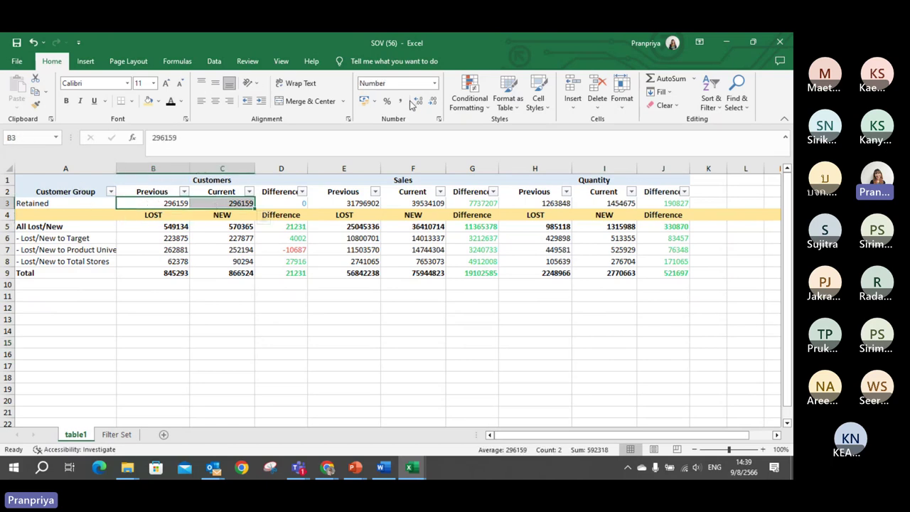
{"action": "left_click", "coordinate": [402, 100]}
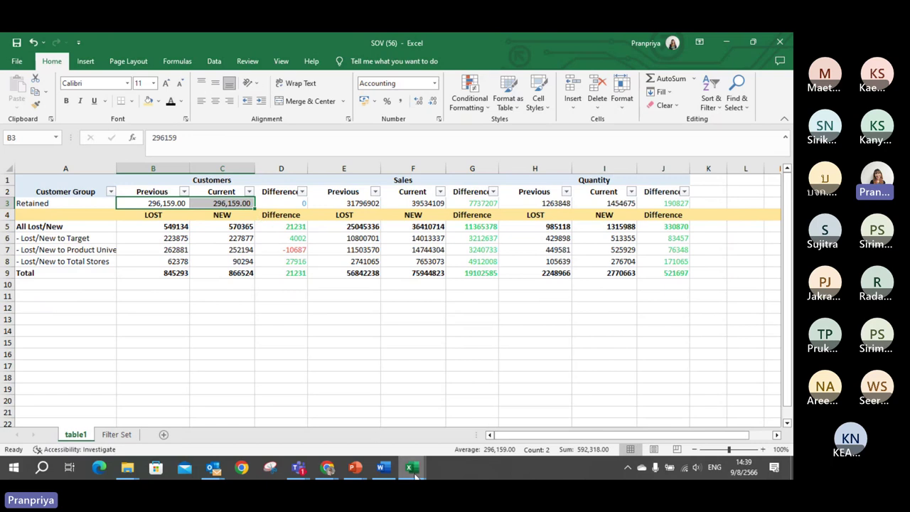
- Switch to the PowerPoint slide show with the Source of Volume customer group definitions and exit to the editing view
{"action": "mouse_move", "coordinate": [360, 473]}
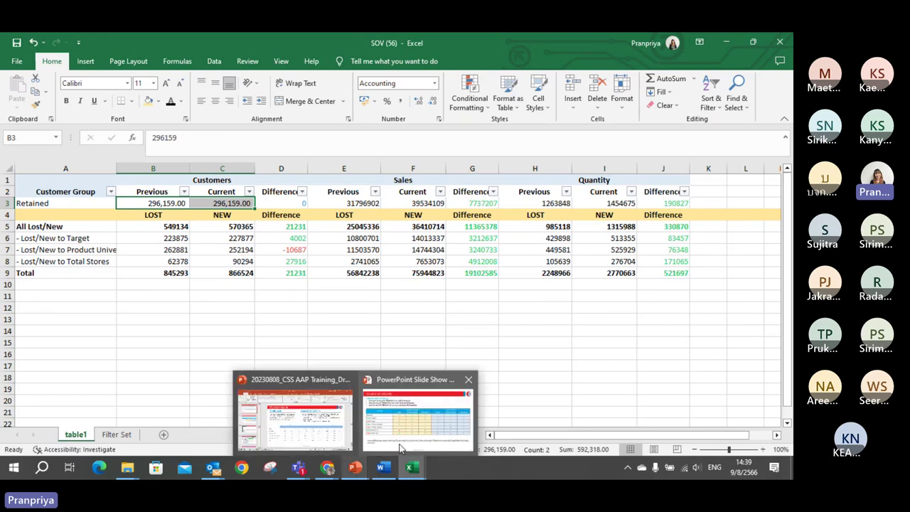
{"action": "left_click", "coordinate": [400, 447]}
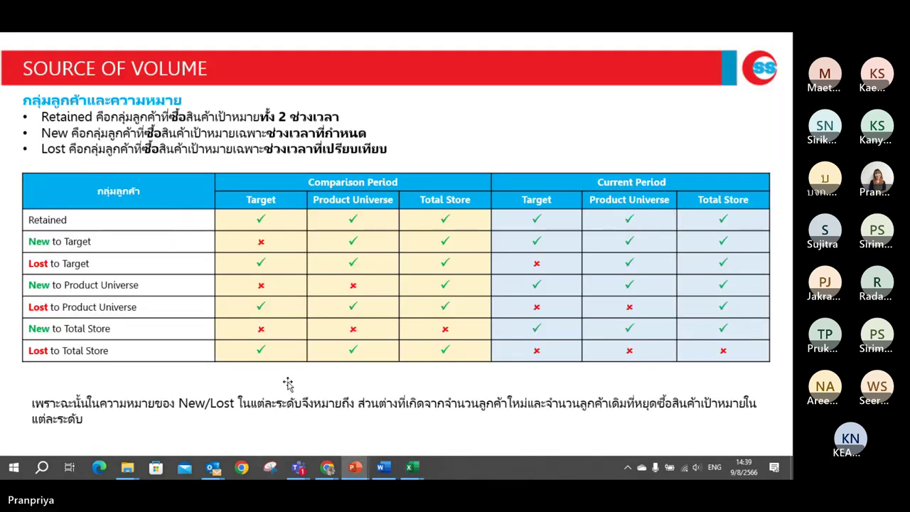
{"action": "key", "text": "Escape"}
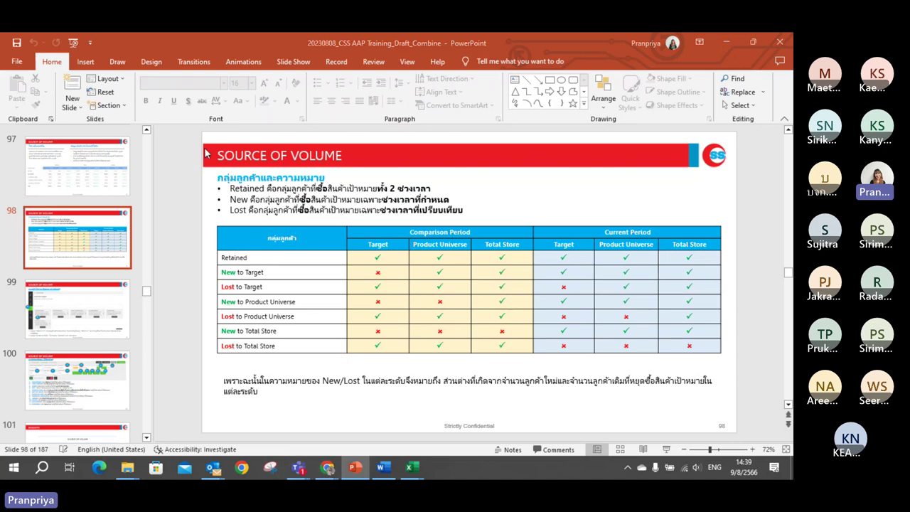
- Capture a screenshot of the customer group table on the SOURCE OF VOLUME slide
{"action": "key", "text": "super+shift+s"}
{"action": "left_click", "coordinate": [298, 175]}
{"action": "left_click_drag", "start_coordinate": [208, 216], "coordinate": [724, 363]}
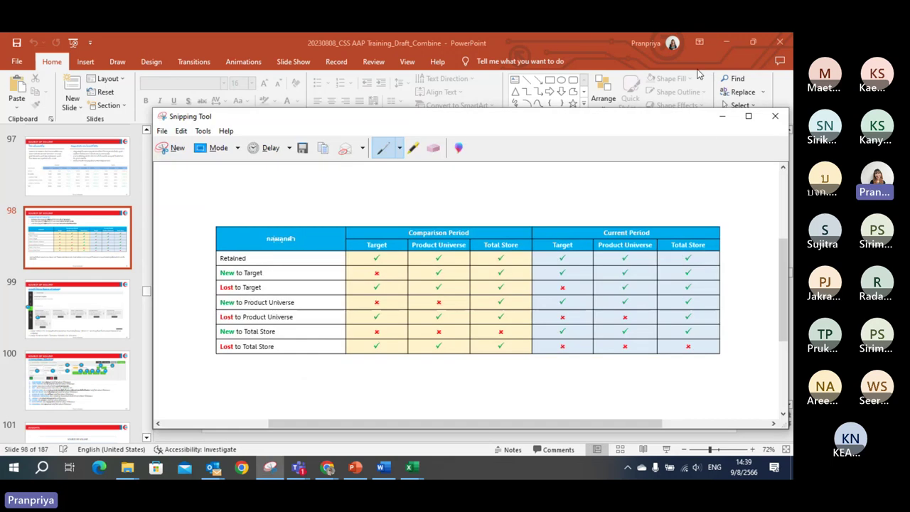
{"action": "left_click", "coordinate": [721, 116]}
- Switch to the SOV (56) workbook in Excel, paste the captured table image and position it beneath the data on table1
{"action": "key", "text": "alt+Tab"}
{"action": "left_click", "coordinate": [152, 333]}
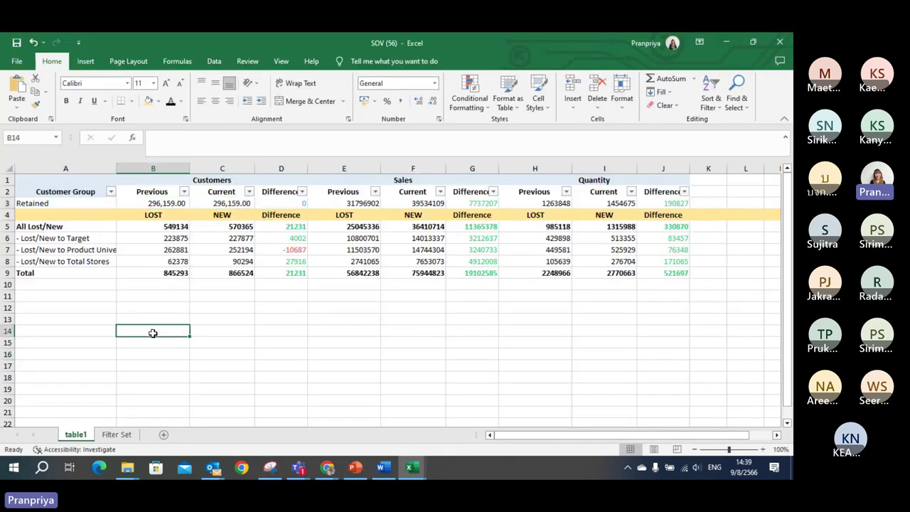
{"action": "key", "text": "ctrl+v"}
{"action": "left_click_drag", "start_coordinate": [335, 386], "coordinate": [246, 349]}
{"action": "left_click", "coordinate": [650, 329]}
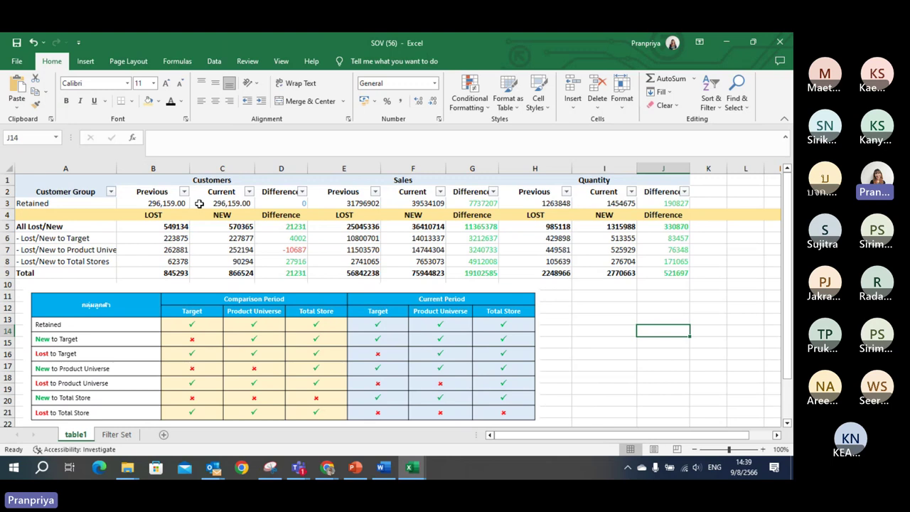
- Apply the comma number format to the Retained row's Sales values for Previous, Current and Difference
{"action": "left_click", "coordinate": [334, 206]}
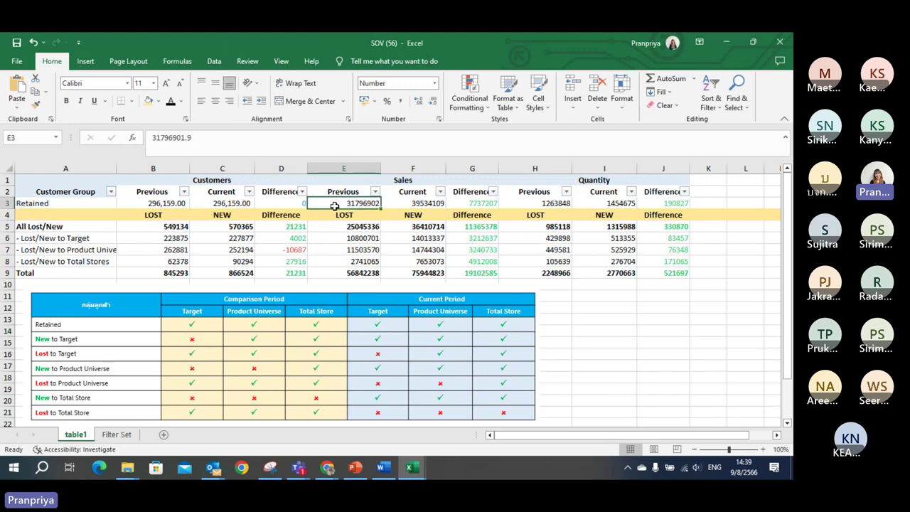
{"action": "left_click", "coordinate": [179, 204]}
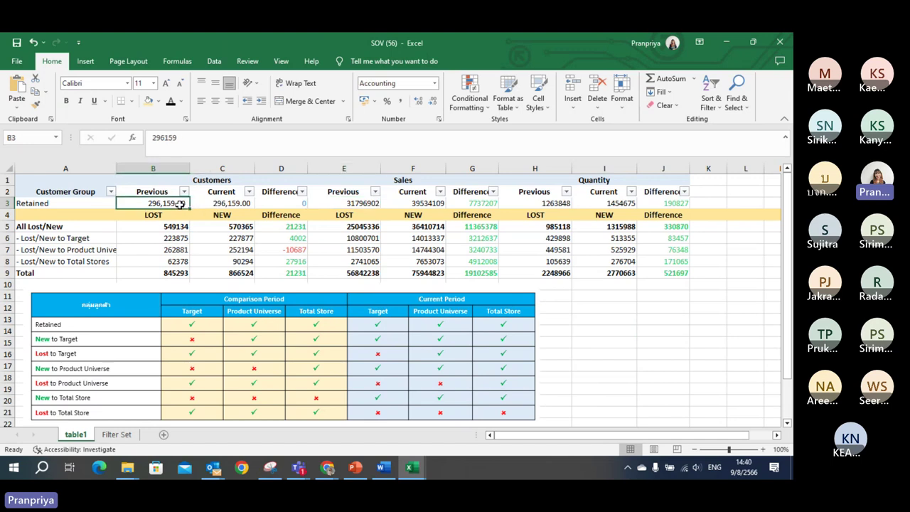
{"action": "left_click_drag", "start_coordinate": [179, 204], "coordinate": [213, 205]}
{"action": "left_click", "coordinate": [213, 205]}
{"action": "left_click", "coordinate": [348, 203]}
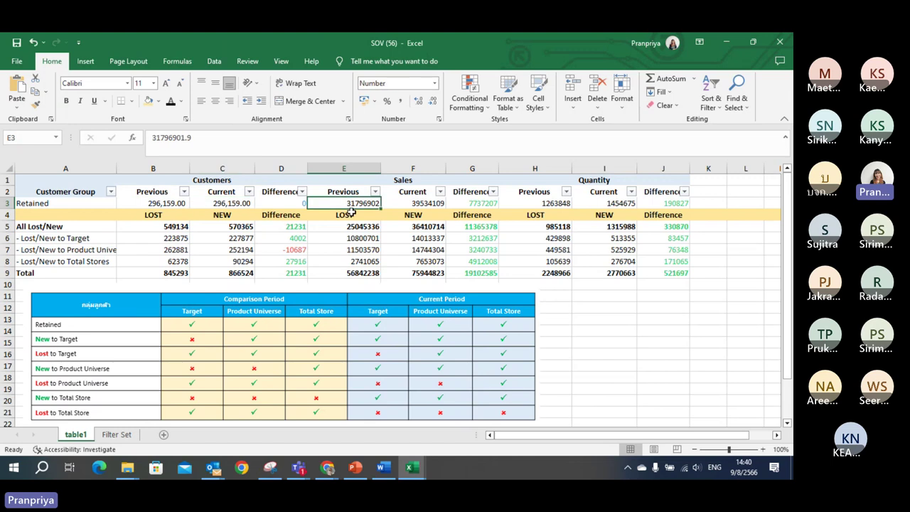
{"action": "left_click", "coordinate": [400, 101]}
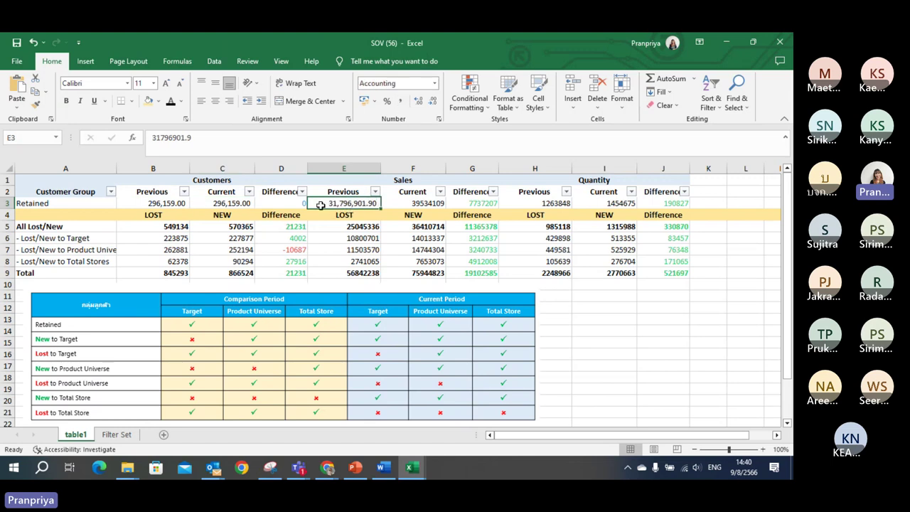
{"action": "left_click", "coordinate": [394, 202]}
{"action": "left_click", "coordinate": [400, 103]}
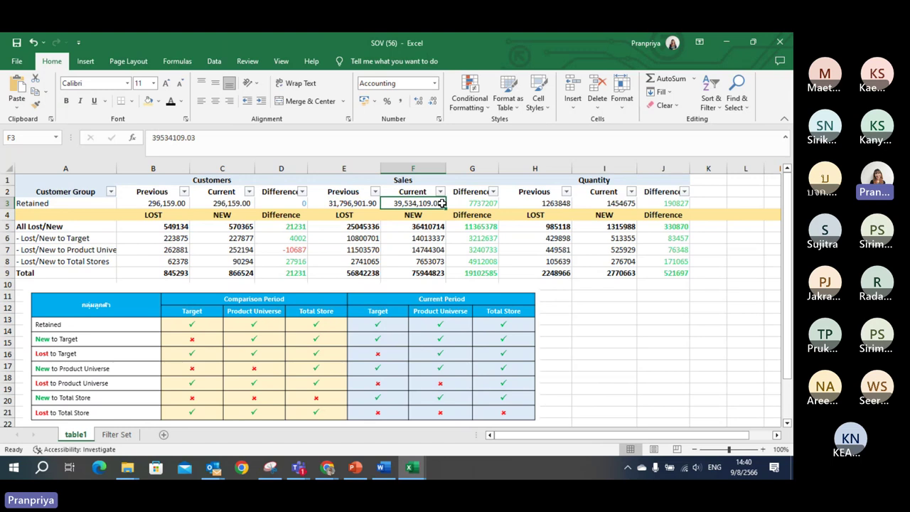
{"action": "left_click", "coordinate": [455, 203]}
{"action": "left_click", "coordinate": [400, 101]}
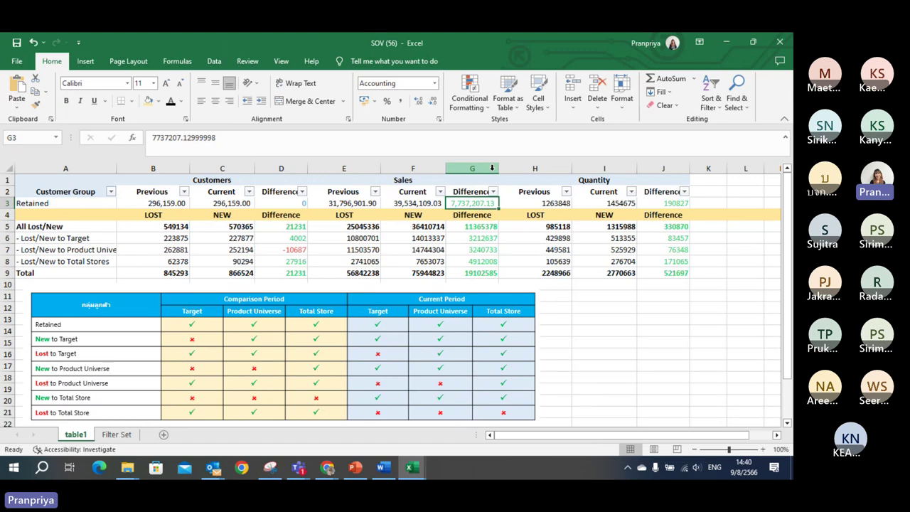
- Apply the comma number format to the Retained row's Quantity values for Previous, Current and Difference
{"action": "left_click_drag", "start_coordinate": [548, 203], "coordinate": [604, 204]}
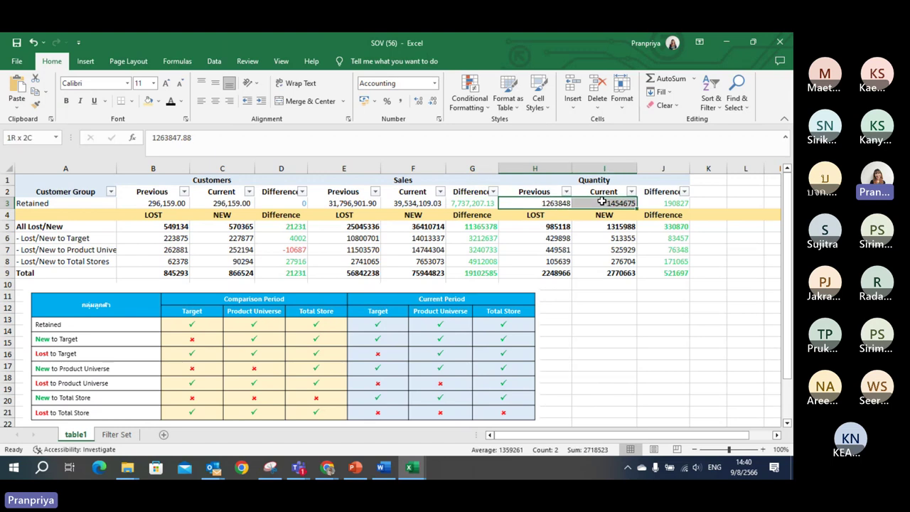
{"action": "left_click", "coordinate": [400, 101]}
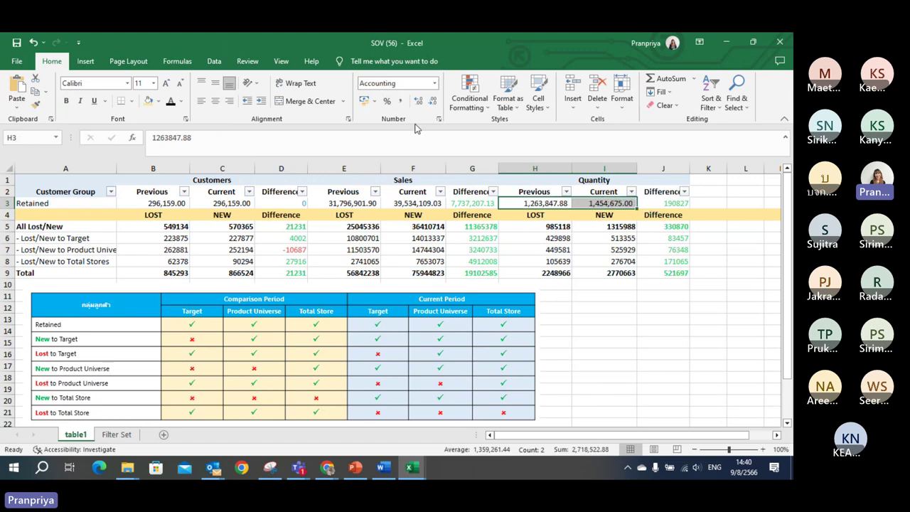
{"action": "left_click", "coordinate": [589, 325]}
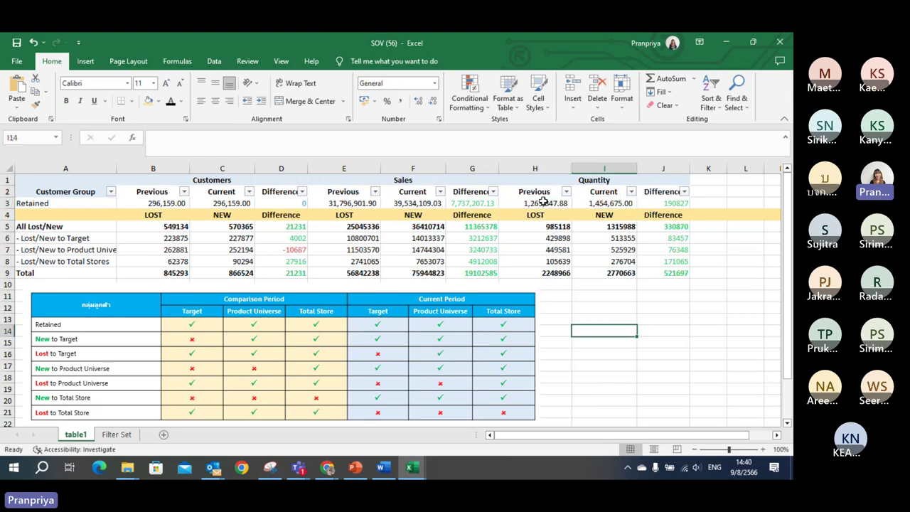
{"action": "left_click", "coordinate": [543, 202]}
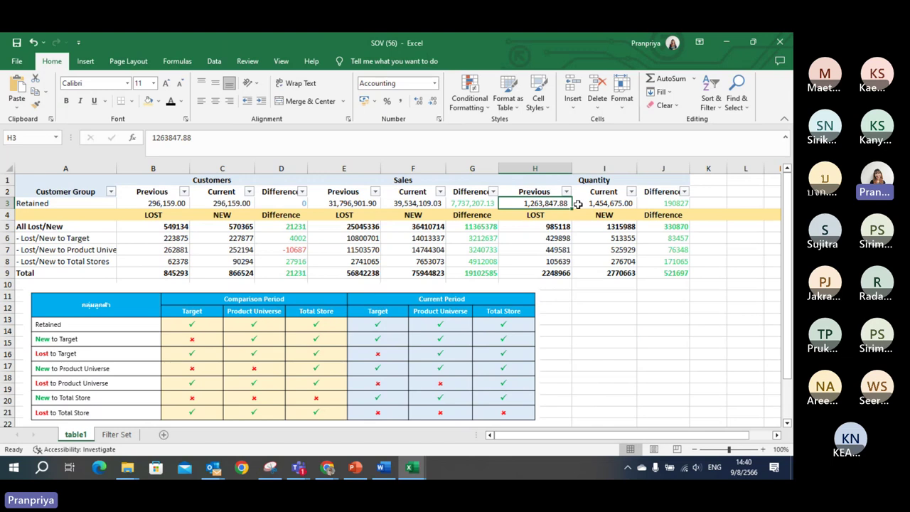
{"action": "left_click", "coordinate": [578, 204]}
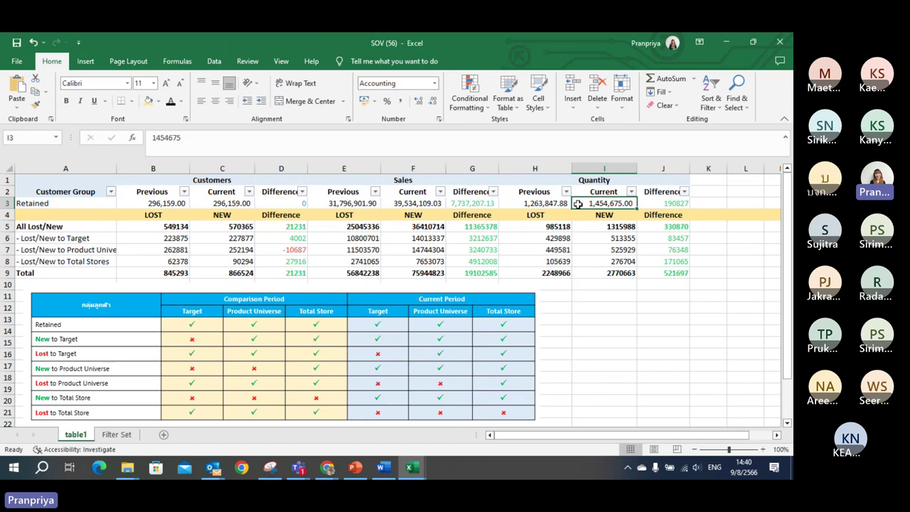
{"action": "left_click", "coordinate": [655, 204]}
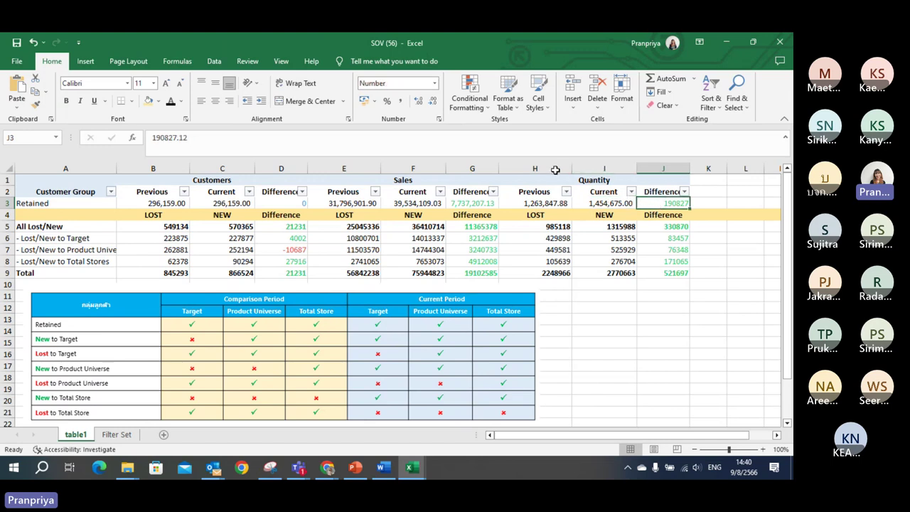
{"action": "left_click", "coordinate": [400, 101]}
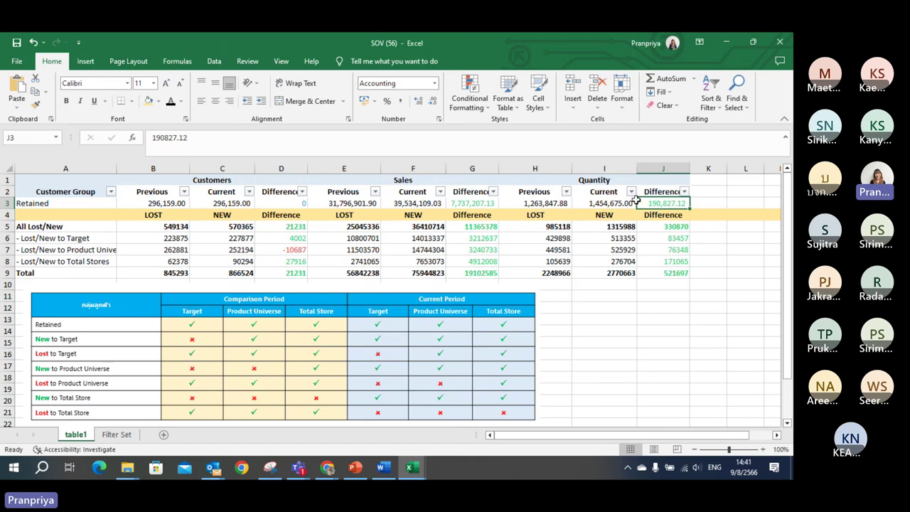
{"action": "left_click_drag", "start_coordinate": [635, 201], "coordinate": [63, 182]}
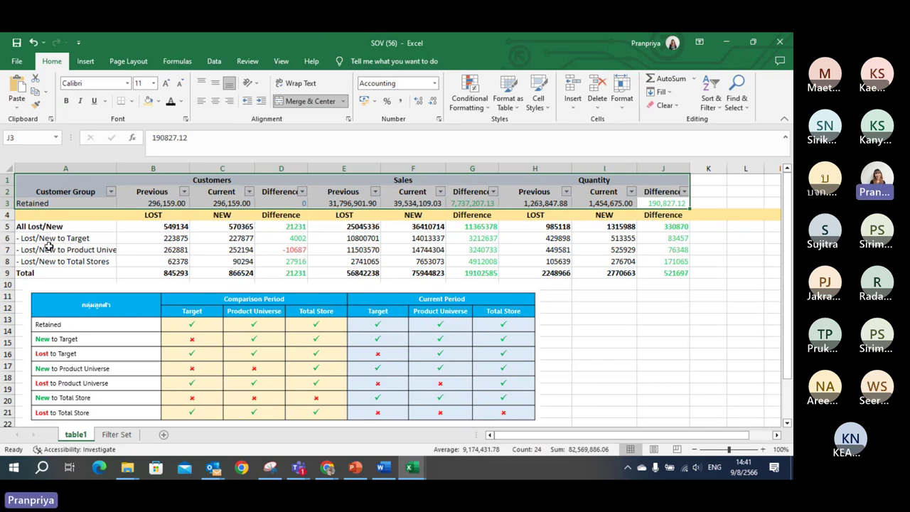
- Fill the entire Lost/New to Target row with a medium-light blue theme colour
{"action": "left_click", "coordinate": [5, 238]}
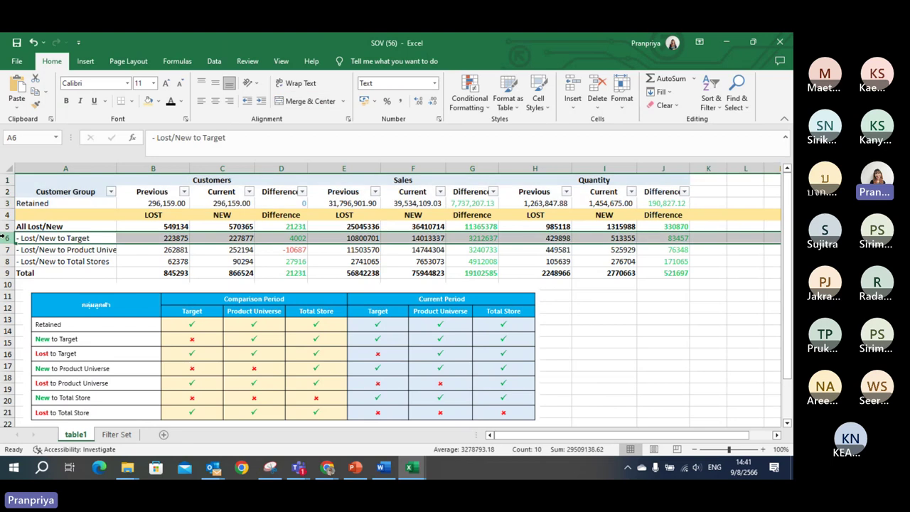
{"action": "left_click", "coordinate": [160, 103]}
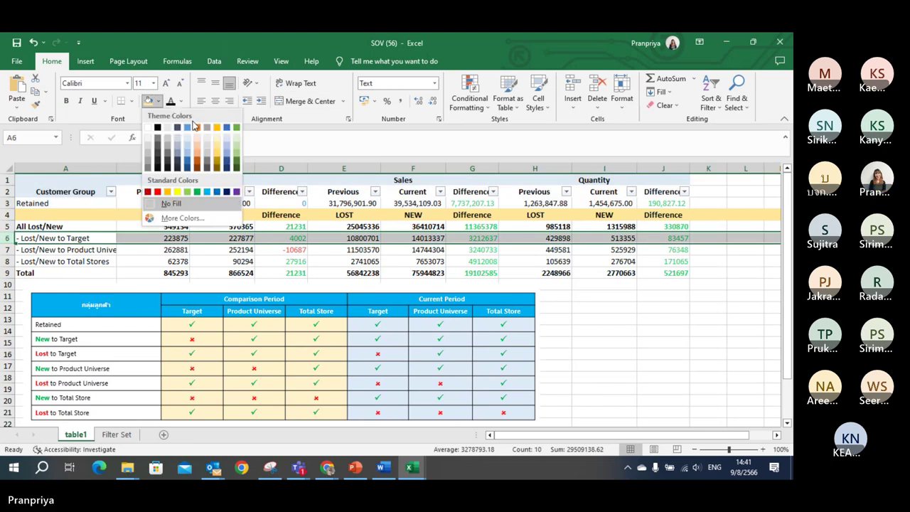
{"action": "left_click", "coordinate": [5, 237]}
{"action": "left_click", "coordinate": [159, 101]}
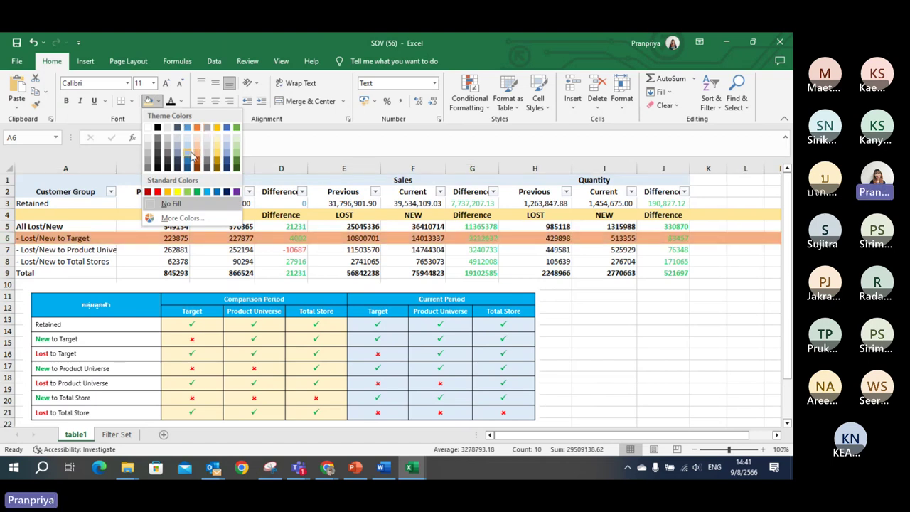
{"action": "key", "text": "Escape"}
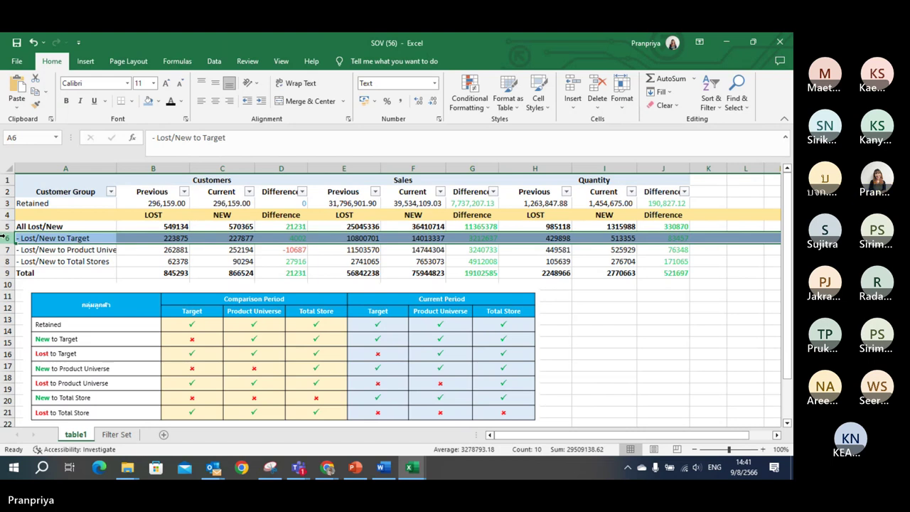
{"action": "left_click", "coordinate": [173, 240]}
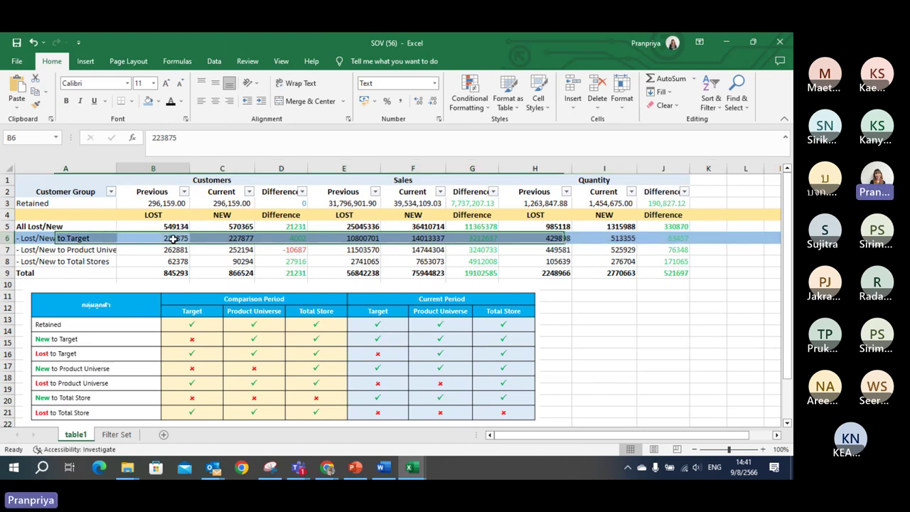
{"action": "key", "text": "shift+Right"}
{"action": "key", "text": "ctrl+shift+Down"}
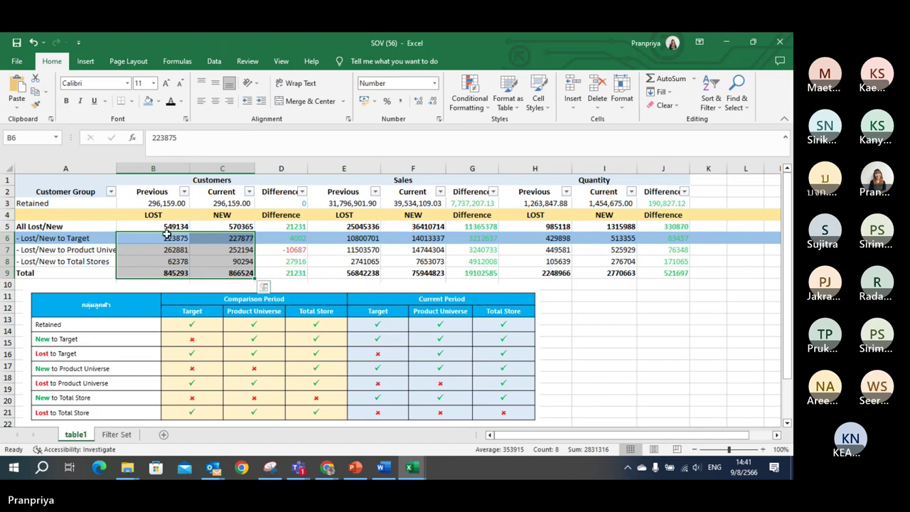
- Apply the comma number format to the Customers LOST and NEW values from All Lost/New through Total, cells B5:C9
{"action": "left_click", "coordinate": [167, 226]}
{"action": "key", "text": "shift+Right"}
{"action": "key", "text": "ctrl+shift+Down"}
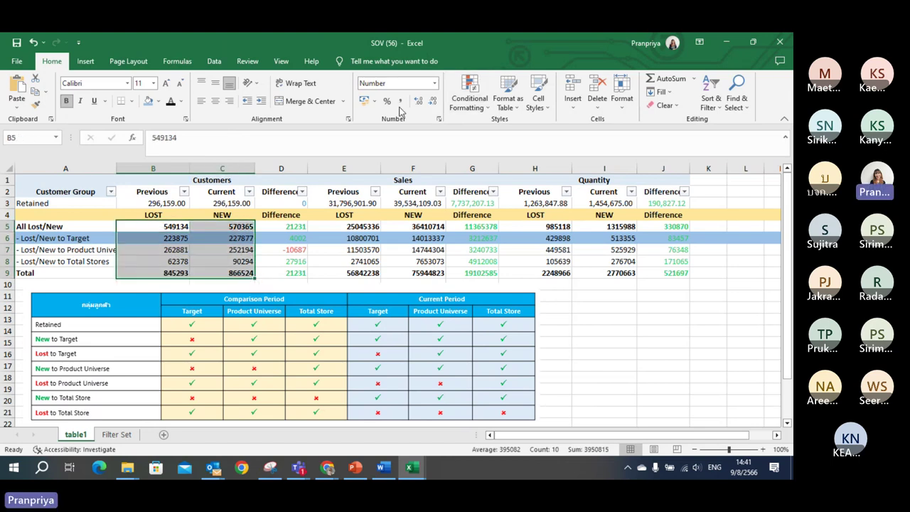
{"action": "left_click", "coordinate": [400, 102]}
- Examine the Lost/New to Target row's lost and new customer numbers and their difference
{"action": "left_click", "coordinate": [157, 240]}
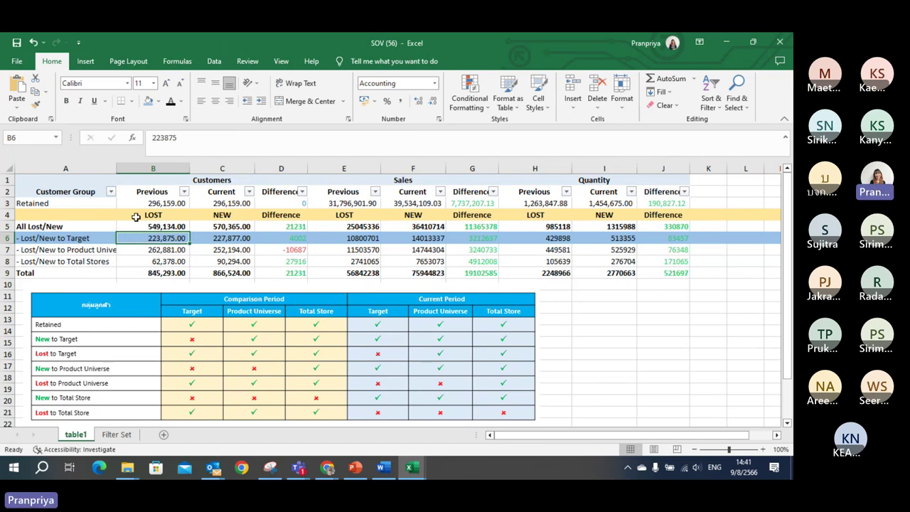
{"action": "left_click", "coordinate": [207, 242]}
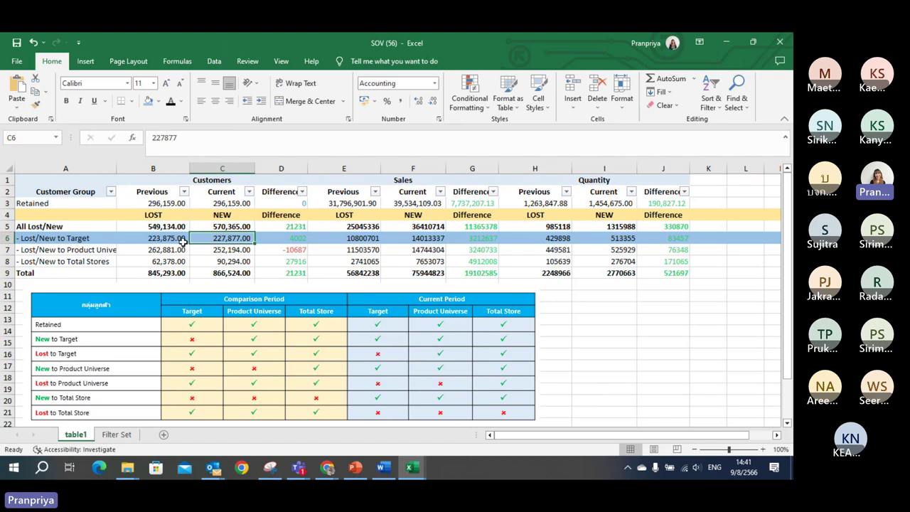
{"action": "left_click", "coordinate": [135, 241]}
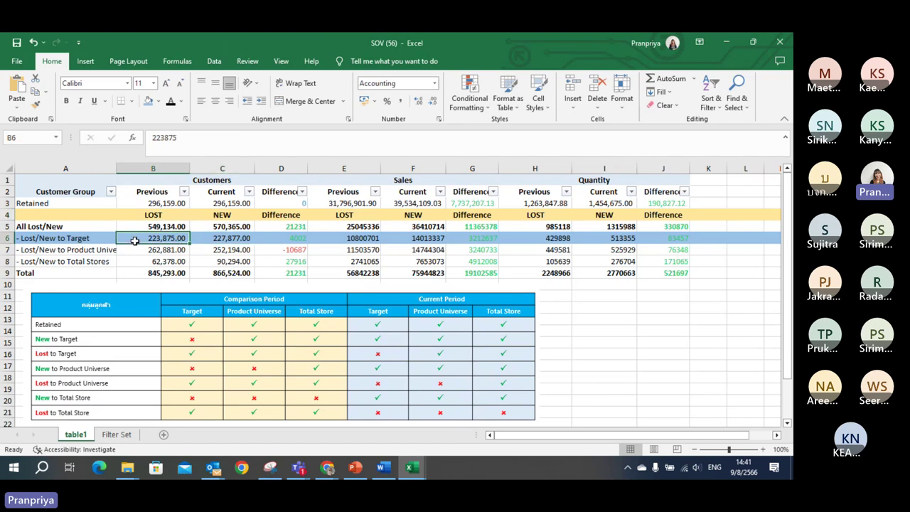
{"action": "left_click", "coordinate": [205, 211]}
{"action": "left_click", "coordinate": [203, 235]}
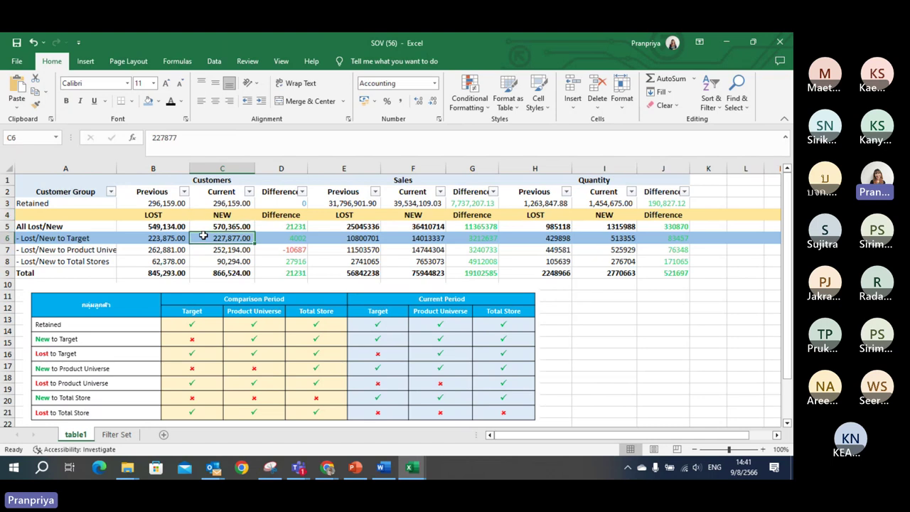
{"action": "left_click", "coordinate": [140, 241]}
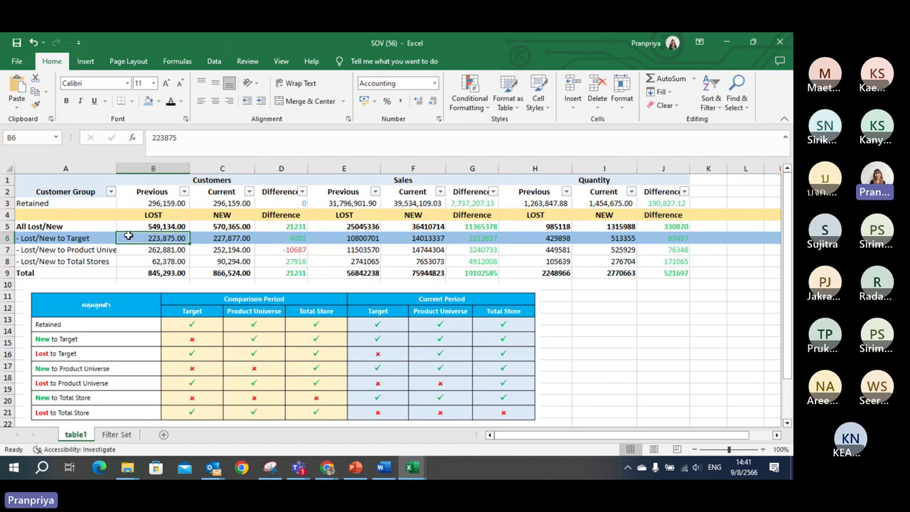
{"action": "left_click", "coordinate": [205, 239]}
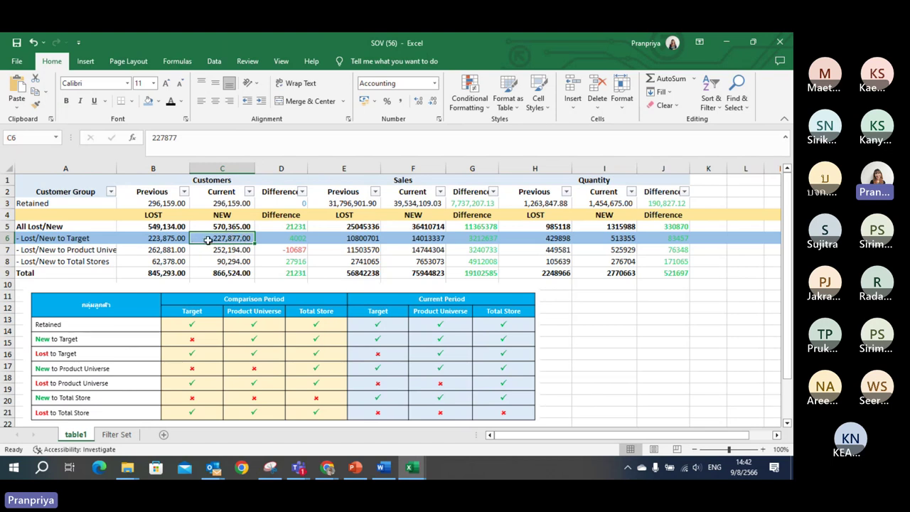
{"action": "left_click", "coordinate": [276, 238]}
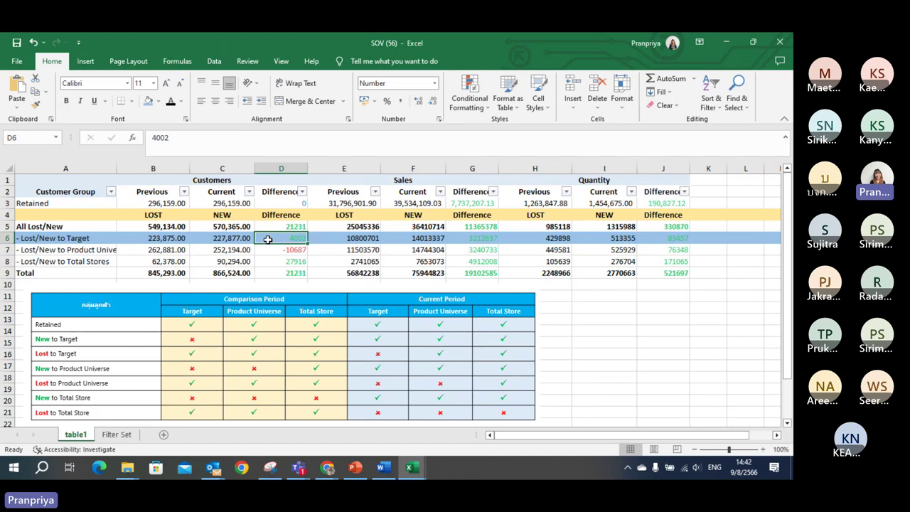
- Apply the comma number format to the Sales LOST value in the Lost/New to Target row, cell E6
{"action": "left_click", "coordinate": [345, 241]}
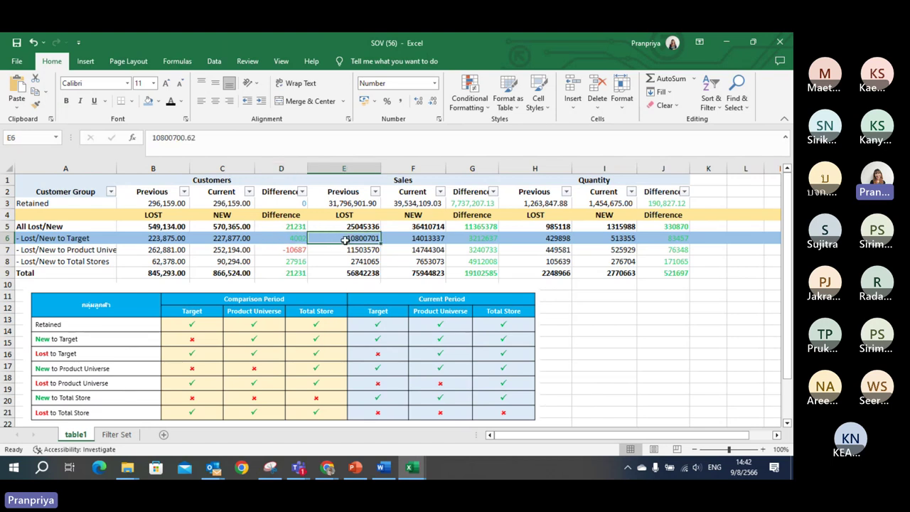
{"action": "left_click", "coordinate": [127, 239]}
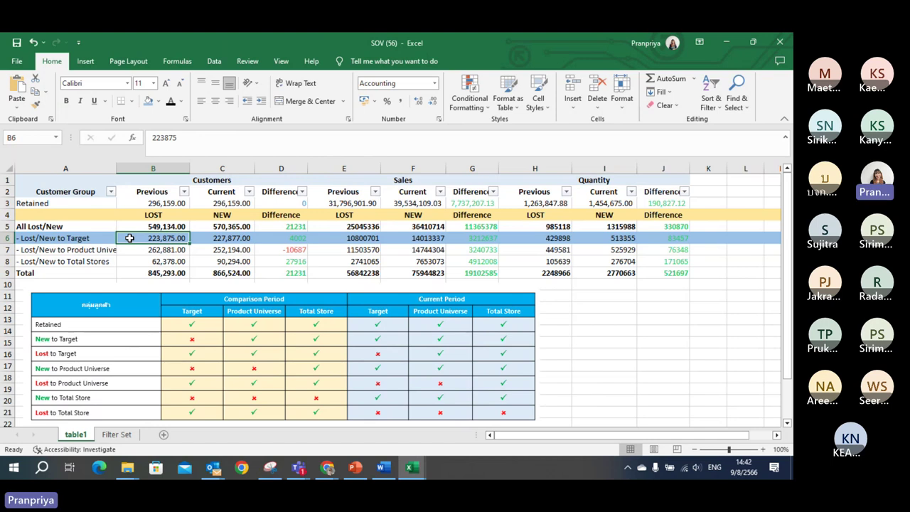
{"action": "left_click", "coordinate": [325, 237]}
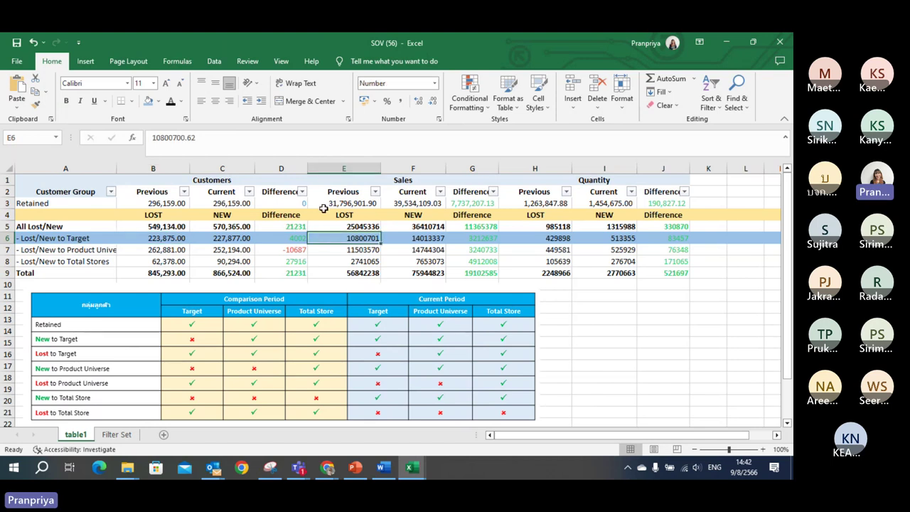
{"action": "left_click", "coordinate": [402, 103]}
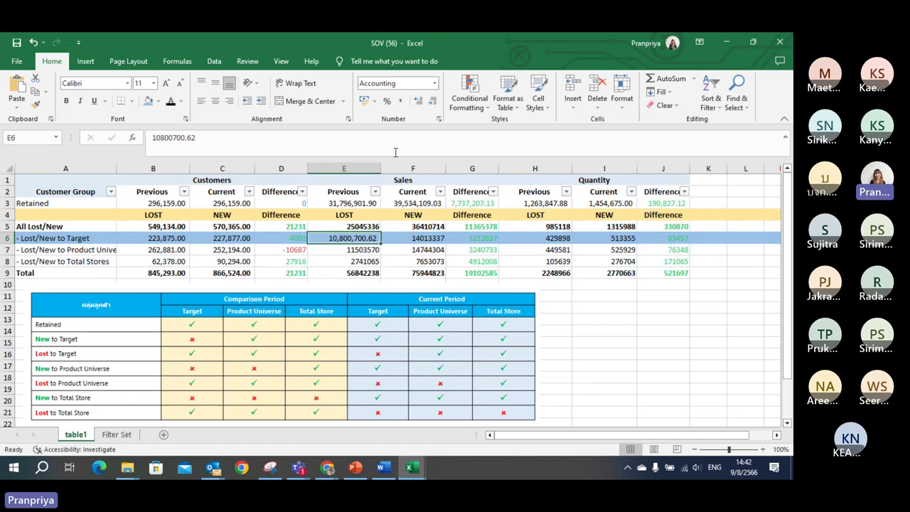
- Apply the comma number format to the Sales NEW value in the Lost/New to Target row, cell F6
{"action": "left_click", "coordinate": [205, 238]}
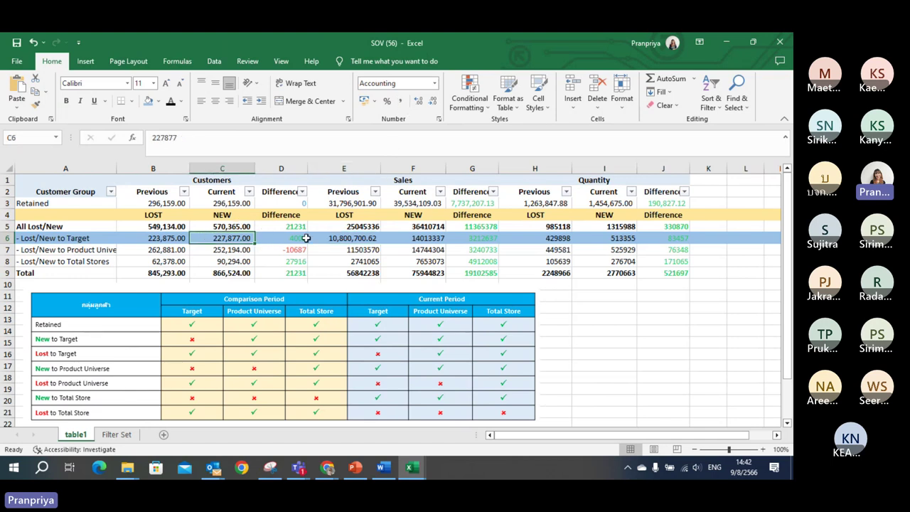
{"action": "left_click", "coordinate": [391, 238]}
{"action": "left_click", "coordinate": [400, 103]}
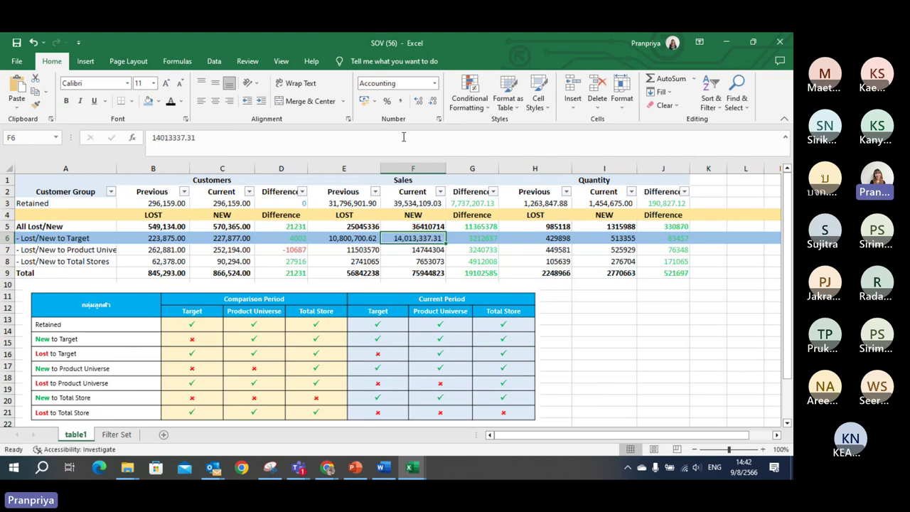
{"action": "left_click", "coordinate": [459, 240]}
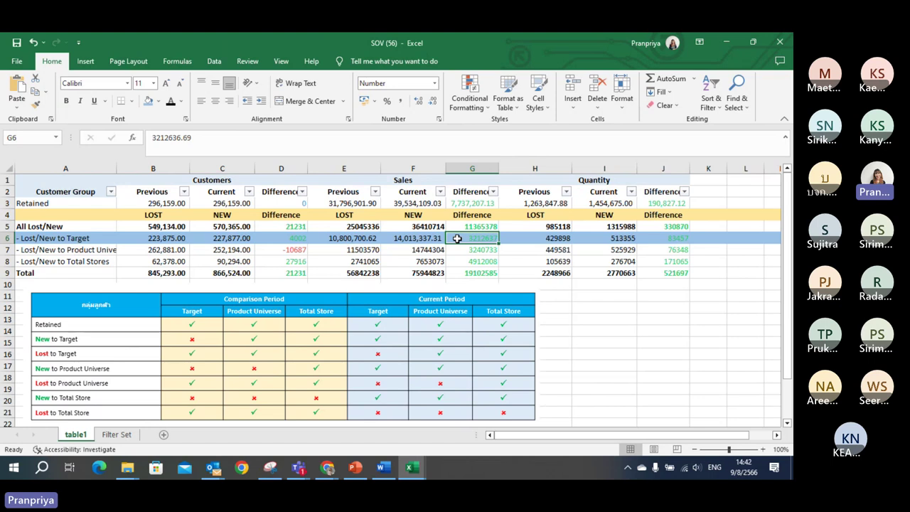
{"action": "left_click", "coordinate": [594, 239]}
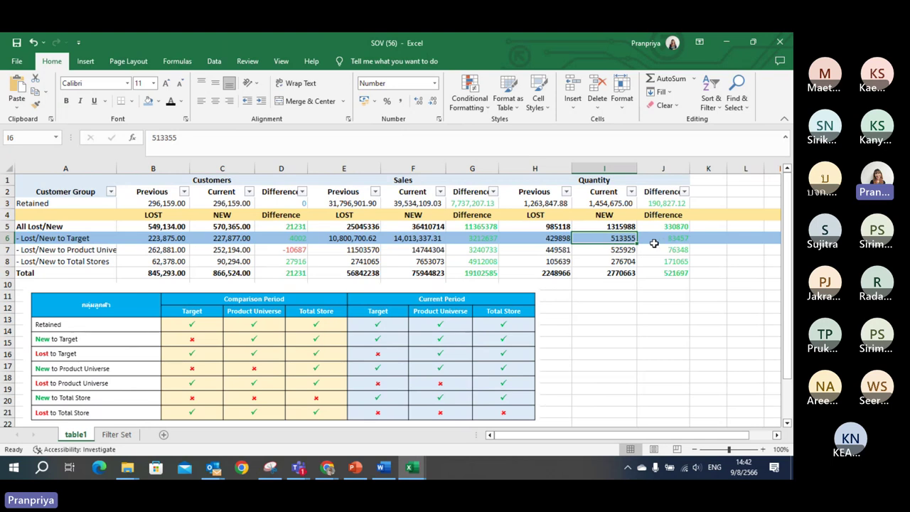
- Remove the blue fill from the entire Lost/New to Target row
{"action": "left_click", "coordinate": [14, 242]}
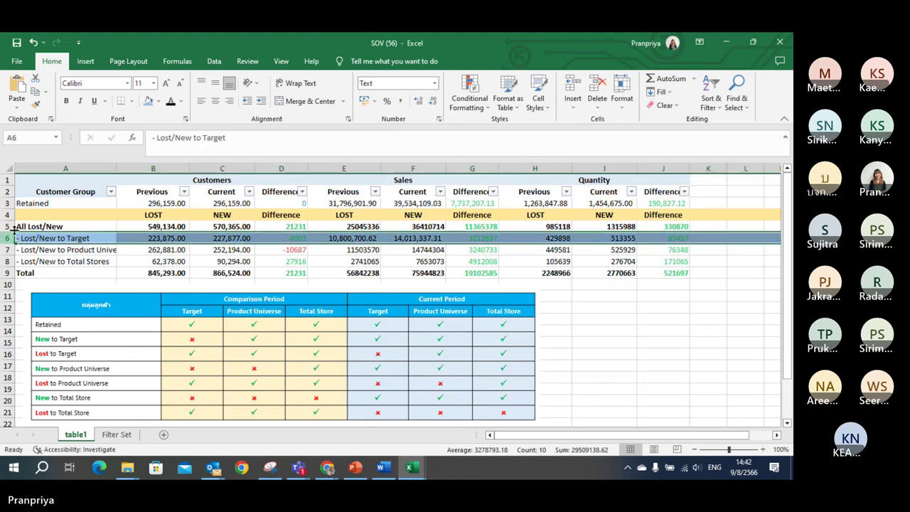
{"action": "left_click", "coordinate": [158, 101]}
{"action": "left_click", "coordinate": [162, 203]}
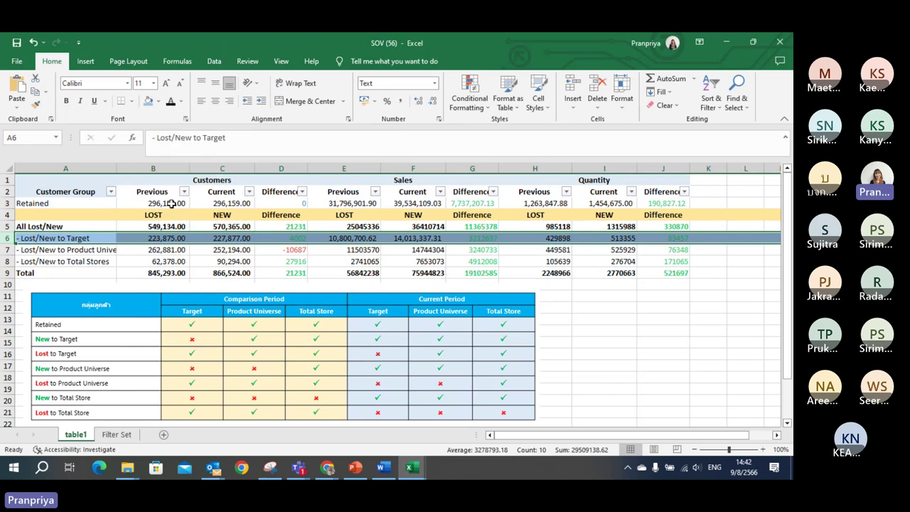
- Examine the Lost/New to Product Universe row, comparing its lost and new customer numbers
{"action": "left_click", "coordinate": [10, 249]}
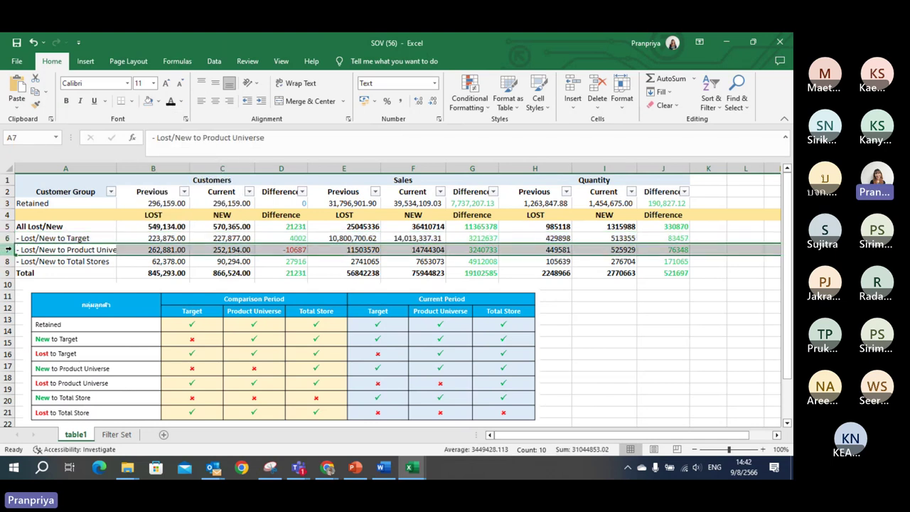
{"action": "left_click", "coordinate": [134, 248]}
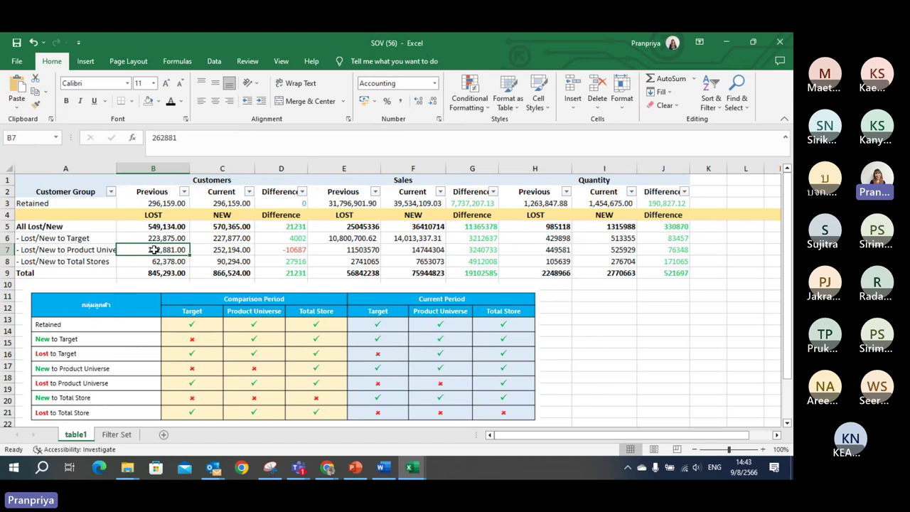
{"action": "left_click", "coordinate": [207, 249]}
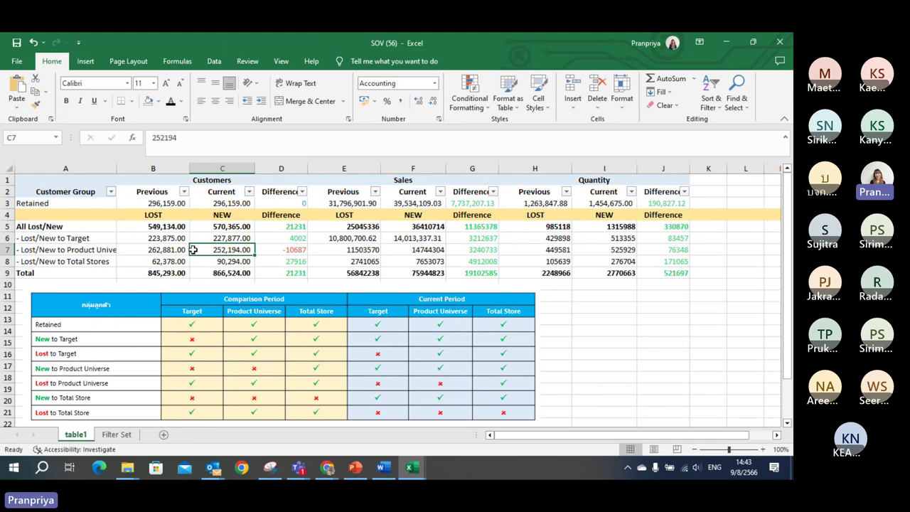
{"action": "left_click", "coordinate": [170, 247]}
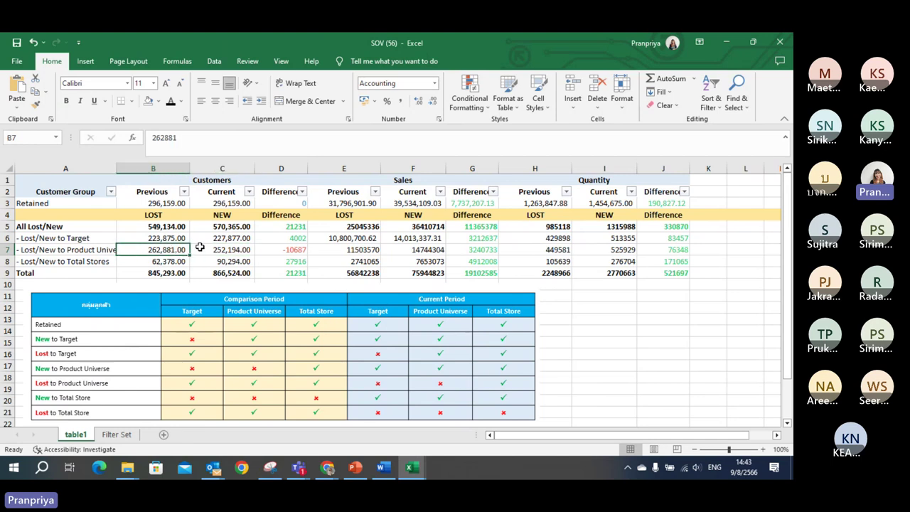
{"action": "left_click", "coordinate": [199, 248]}
{"action": "left_click", "coordinate": [171, 250]}
{"action": "left_click", "coordinate": [194, 250]}
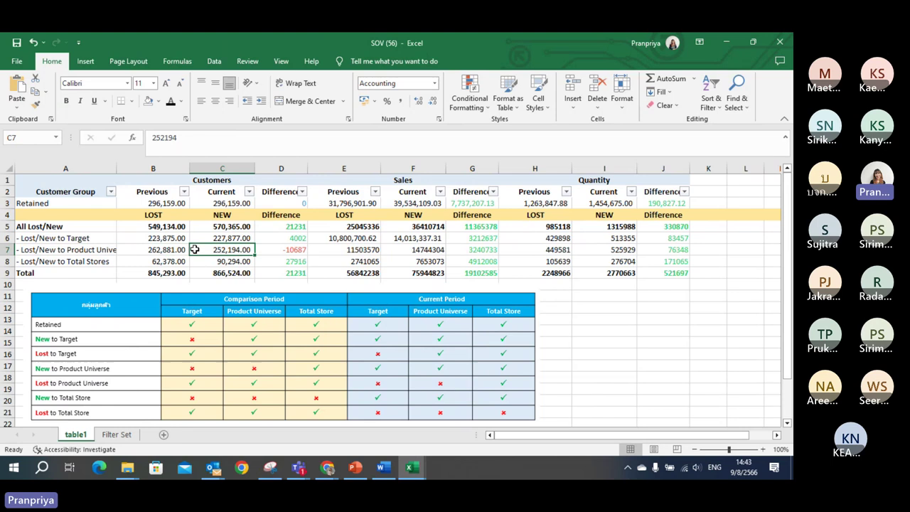
{"action": "left_click", "coordinate": [177, 250]}
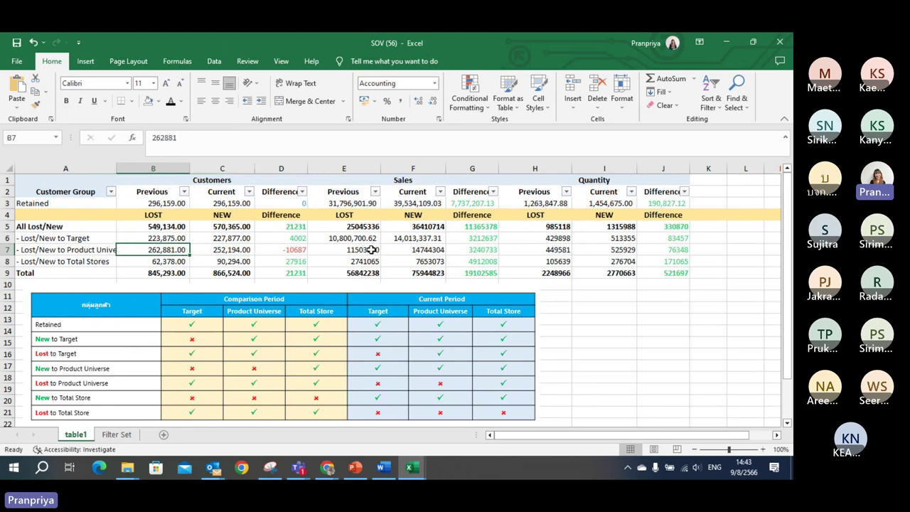
- Apply the comma number format to the Sales and Quantity LOST and NEW values in the Lost/New to Product Universe row, cells E7:F7 and H7:I7
{"action": "left_click_drag", "start_coordinate": [364, 248], "coordinate": [415, 249]}
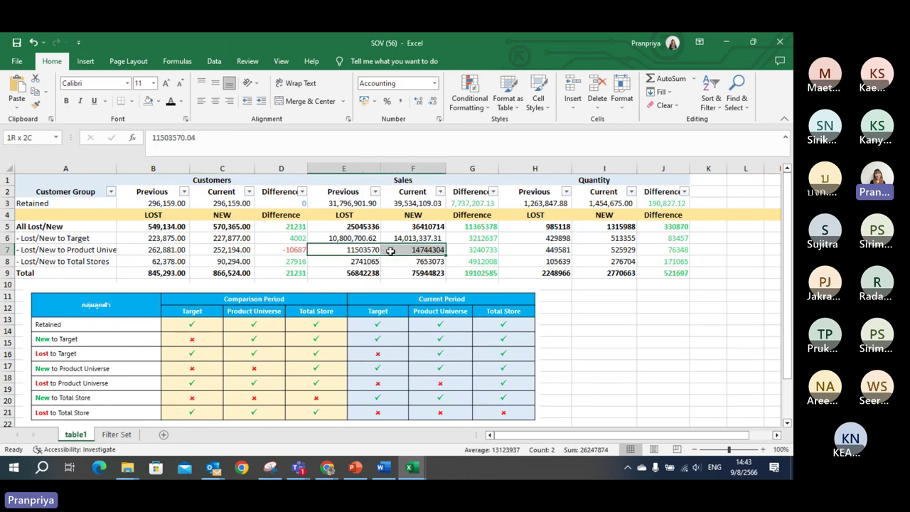
{"action": "left_click", "coordinate": [400, 101]}
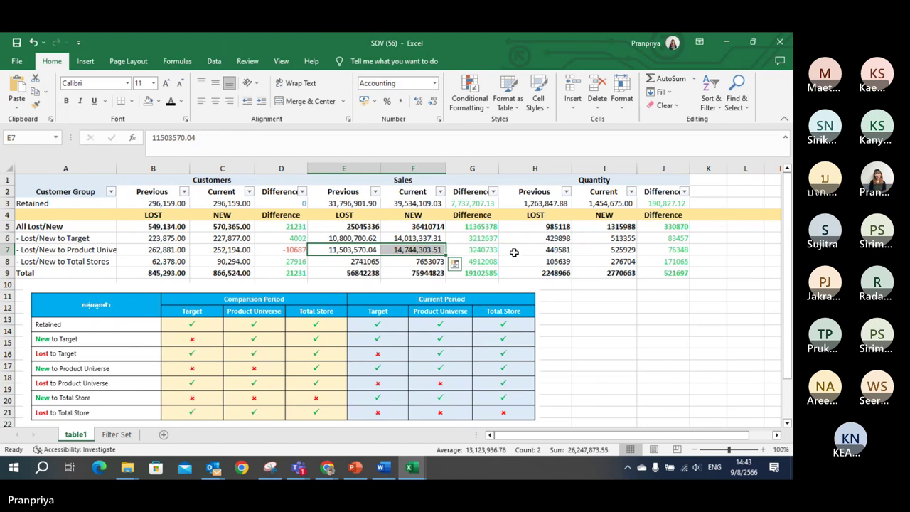
{"action": "left_click_drag", "start_coordinate": [517, 250], "coordinate": [616, 249]}
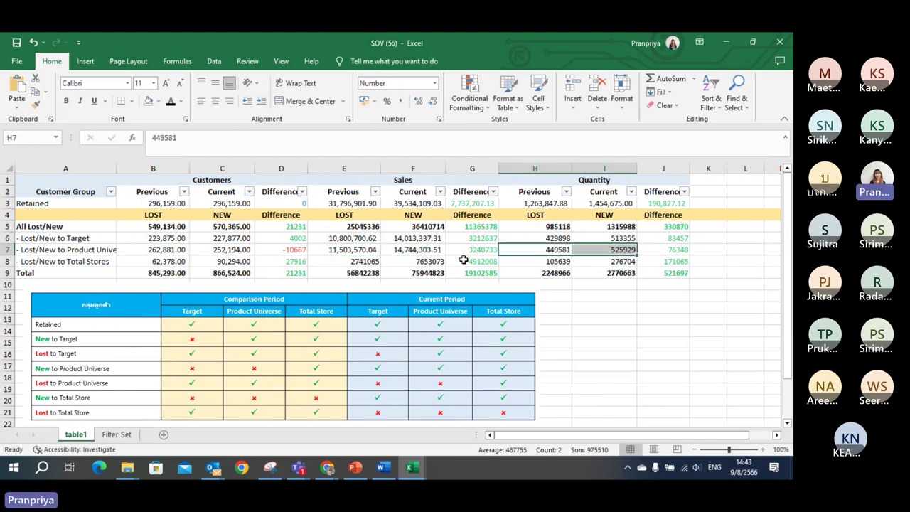
{"action": "left_click", "coordinate": [402, 101]}
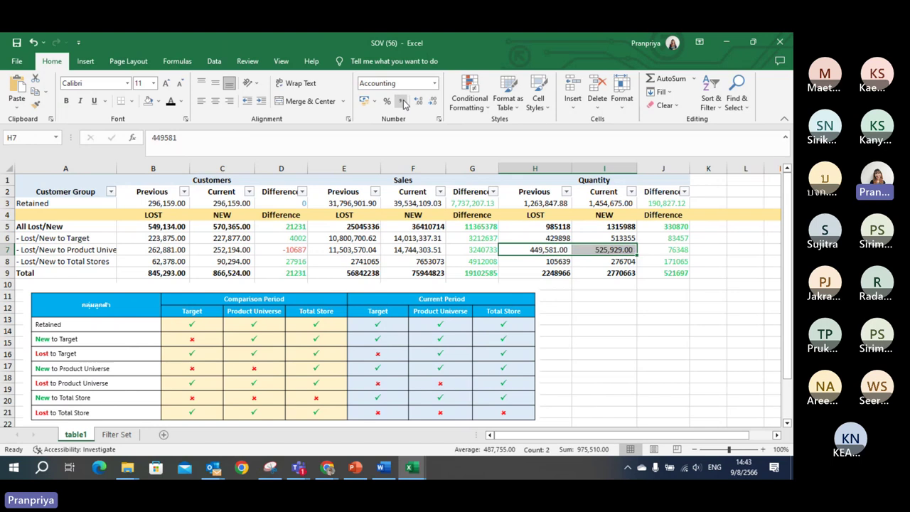
{"action": "left_click", "coordinate": [712, 252]}
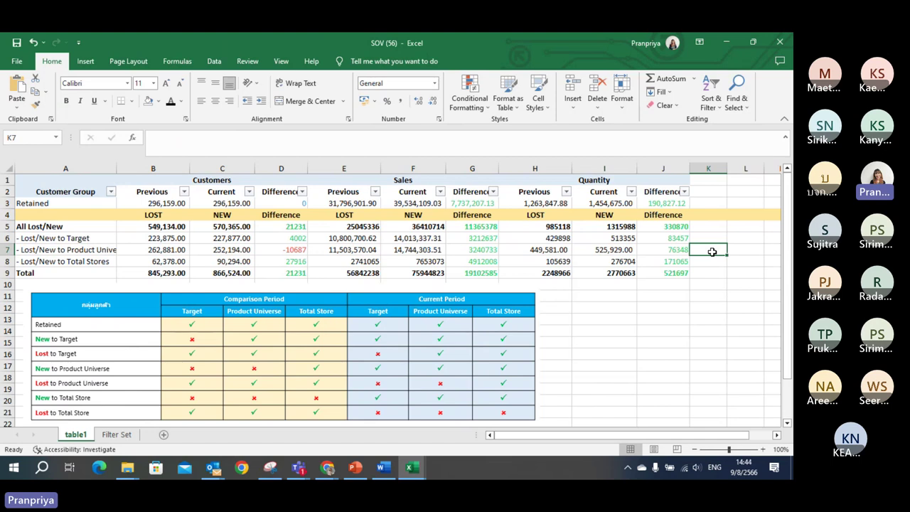
{"action": "left_click", "coordinate": [622, 249]}
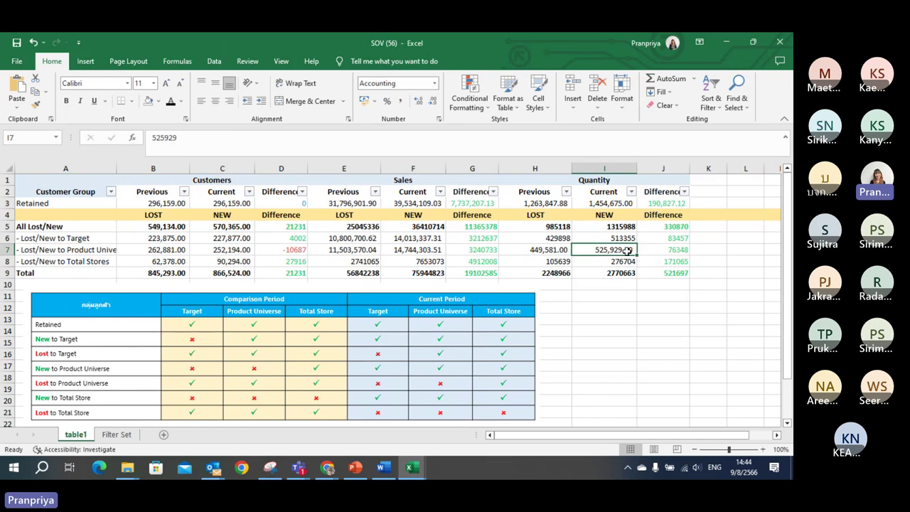
{"action": "left_click", "coordinate": [170, 250]}
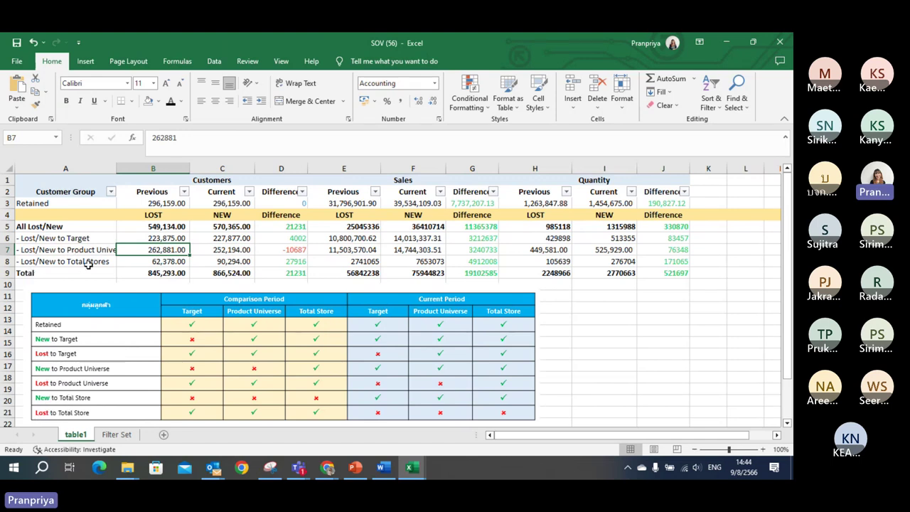
- Apply the comma number format to the Sales and Quantity LOST and NEW values in the Lost/New to Total Stores row, cells E8:F8 and H8:I8
{"action": "left_click", "coordinate": [120, 261]}
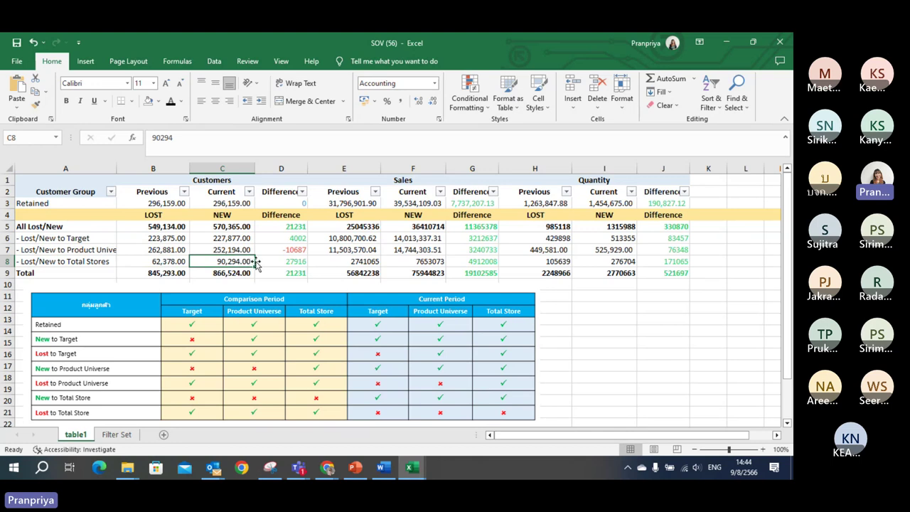
{"action": "left_click", "coordinate": [278, 261]}
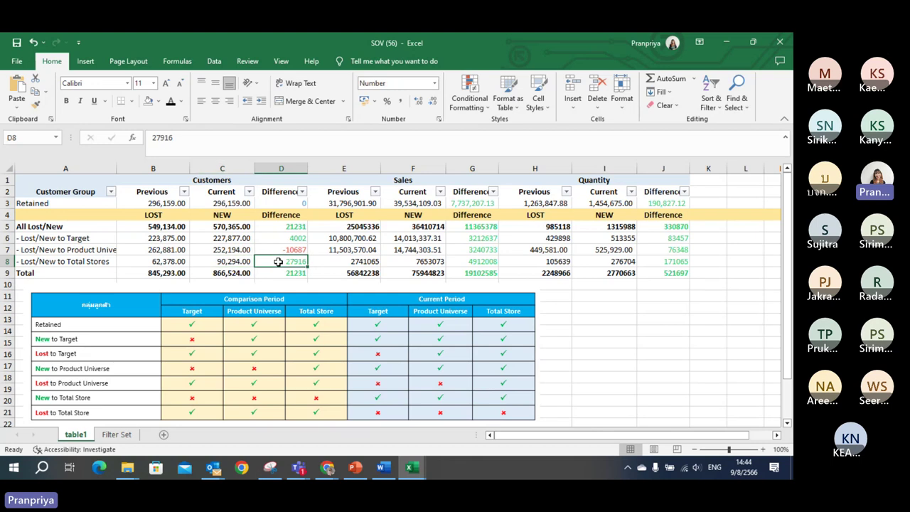
{"action": "left_click_drag", "start_coordinate": [341, 260], "coordinate": [430, 262]}
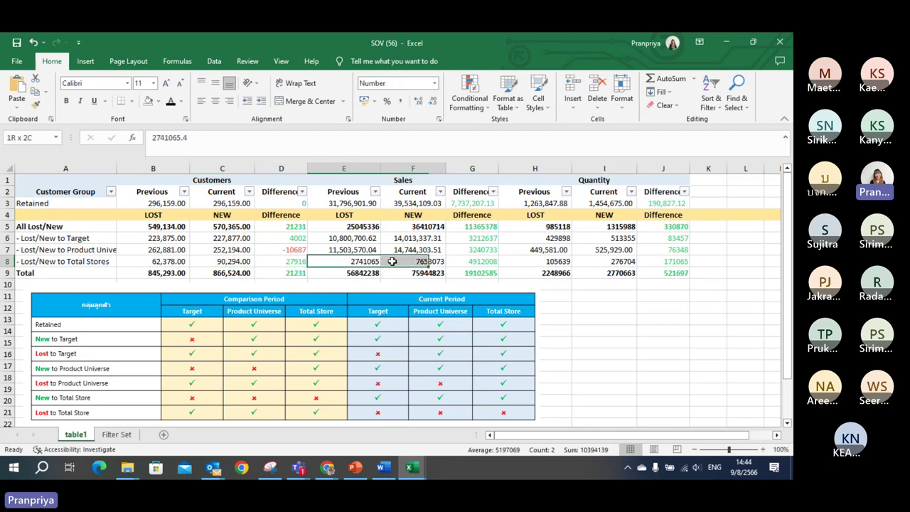
{"action": "left_click", "coordinate": [400, 101]}
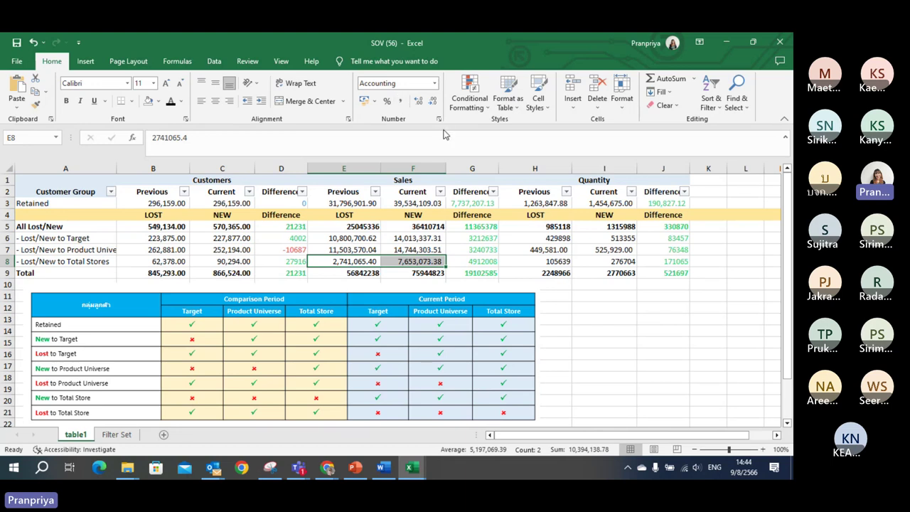
{"action": "left_click_drag", "start_coordinate": [547, 261], "coordinate": [603, 261]}
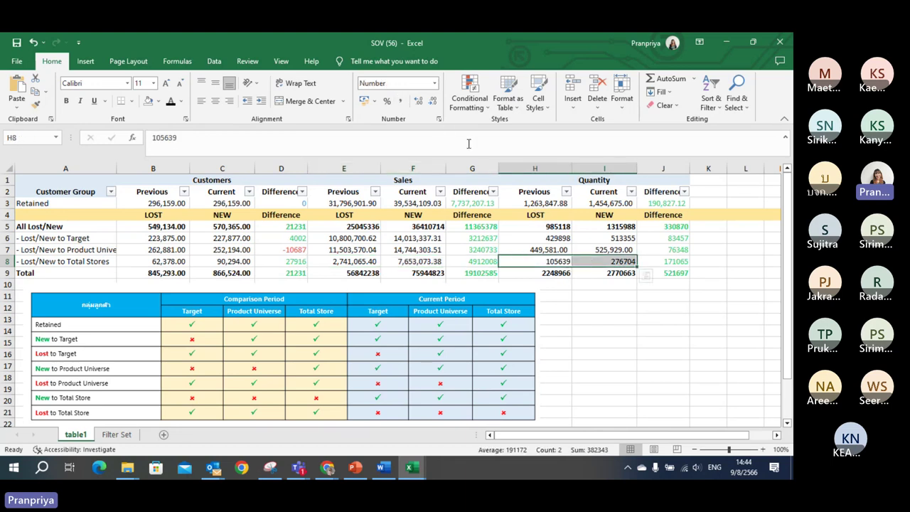
{"action": "left_click", "coordinate": [400, 101]}
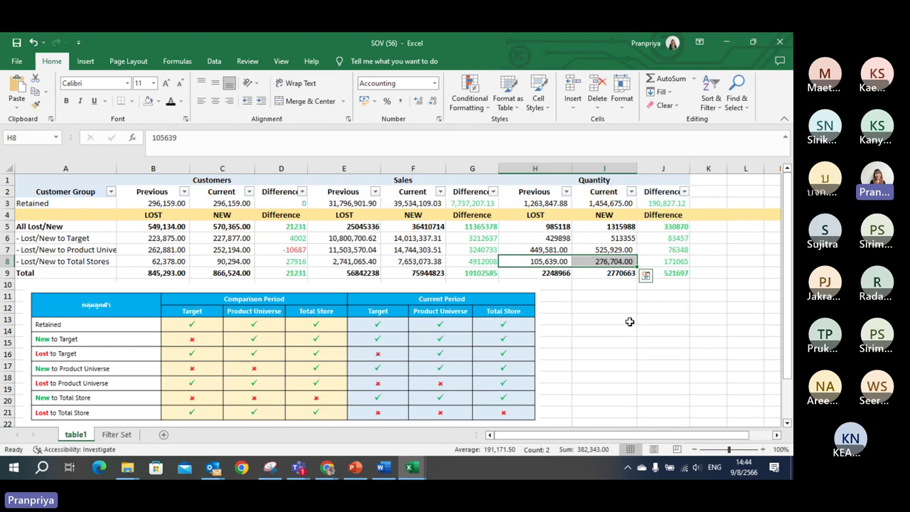
{"action": "left_click", "coordinate": [629, 330]}
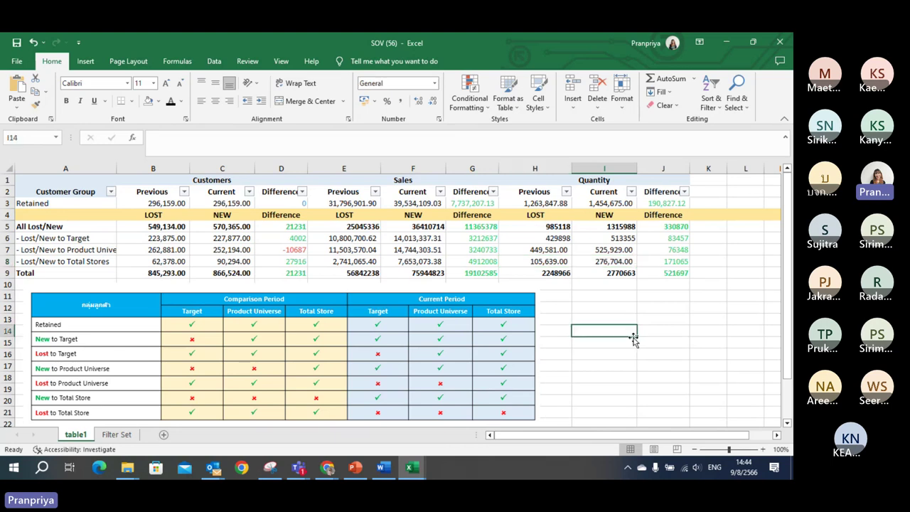
{"action": "left_click", "coordinate": [86, 61]}
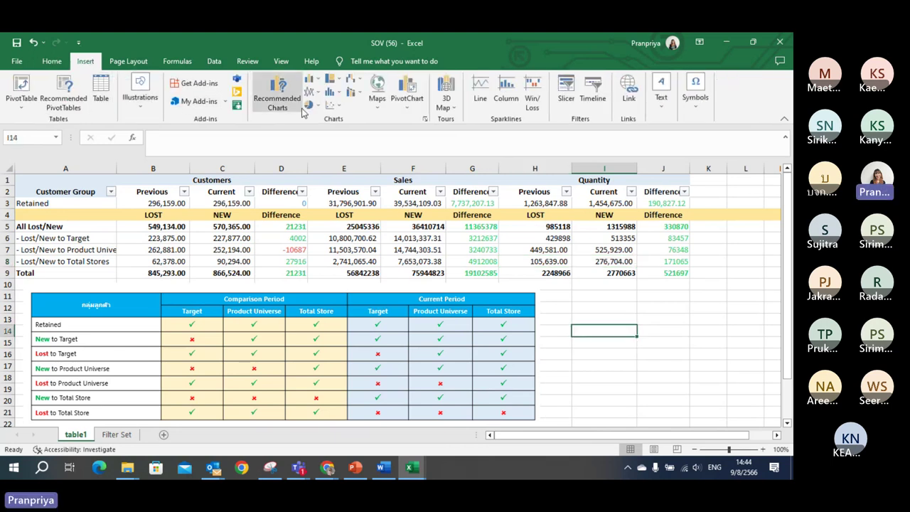
{"action": "left_click", "coordinate": [61, 64]}
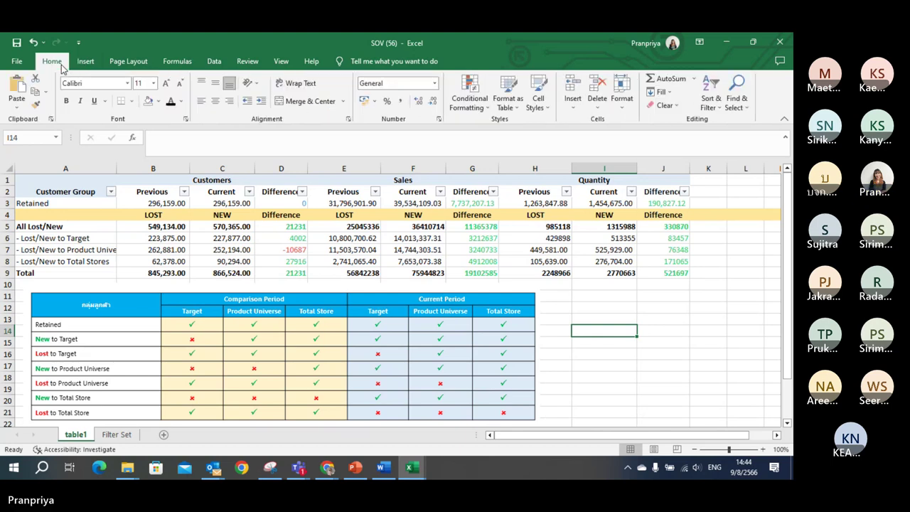
{"action": "left_click", "coordinate": [86, 61]}
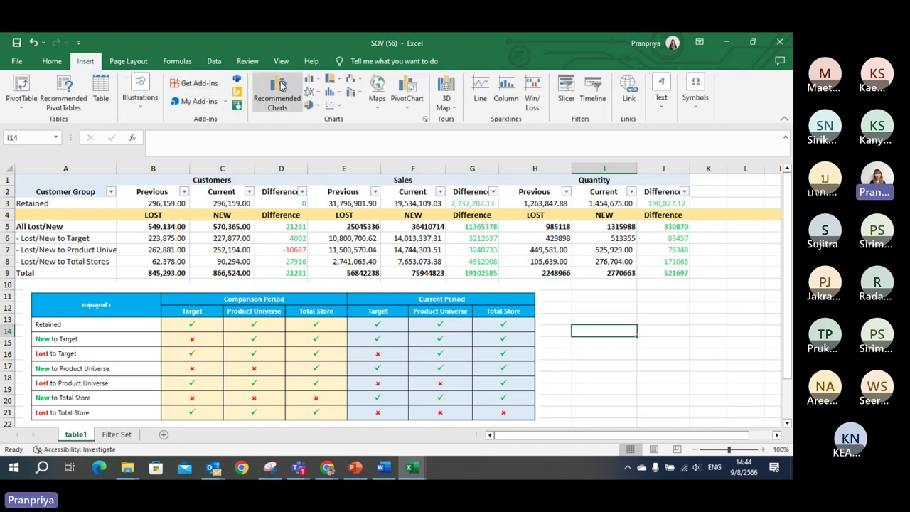
{"action": "left_click", "coordinate": [308, 85]}
{"action": "left_click", "coordinate": [313, 105]}
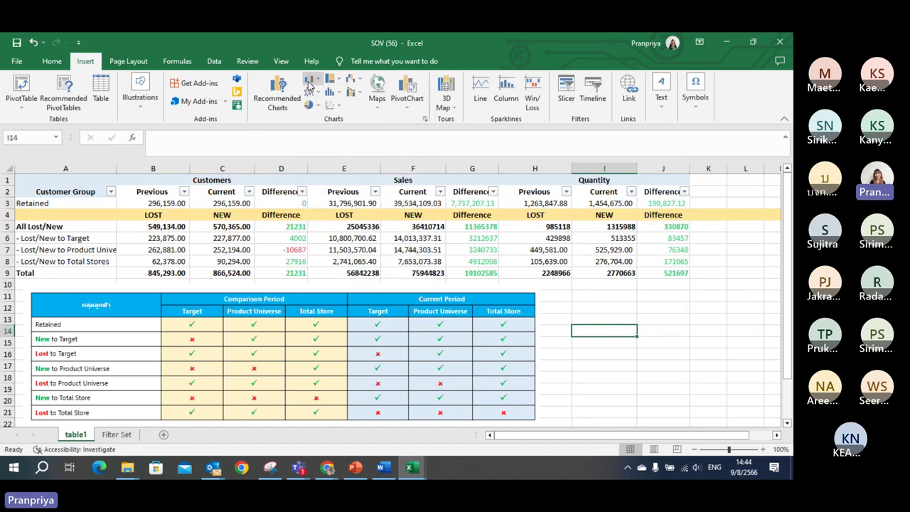
{"action": "left_click", "coordinate": [317, 107]}
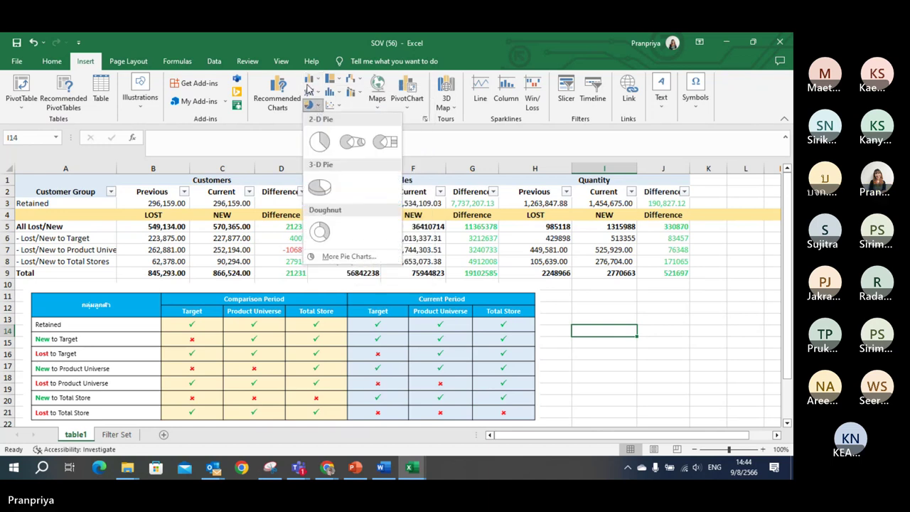
{"action": "left_click", "coordinate": [310, 90]}
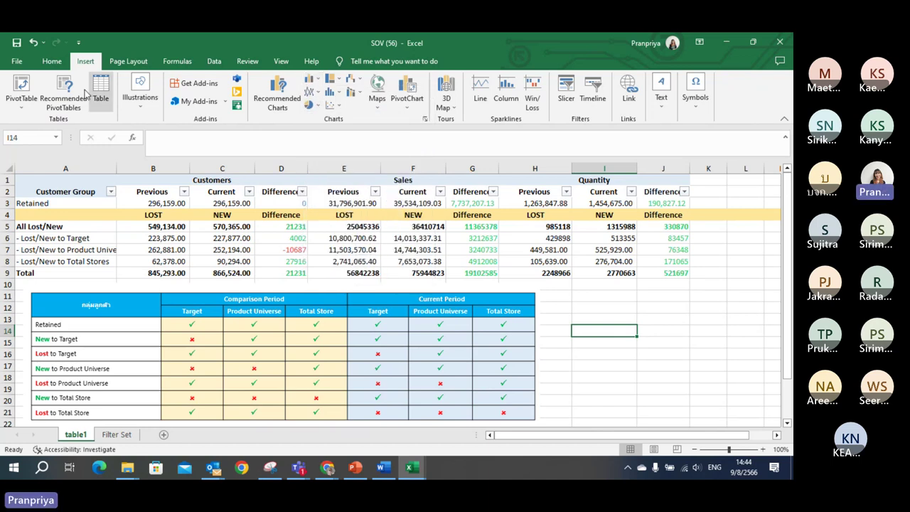
- Switch to the PowerPoint training deck, insert a new empty slide after slide 98, and restore the window to a smaller size over the Excel sheet
{"action": "left_click", "coordinate": [355, 467]}
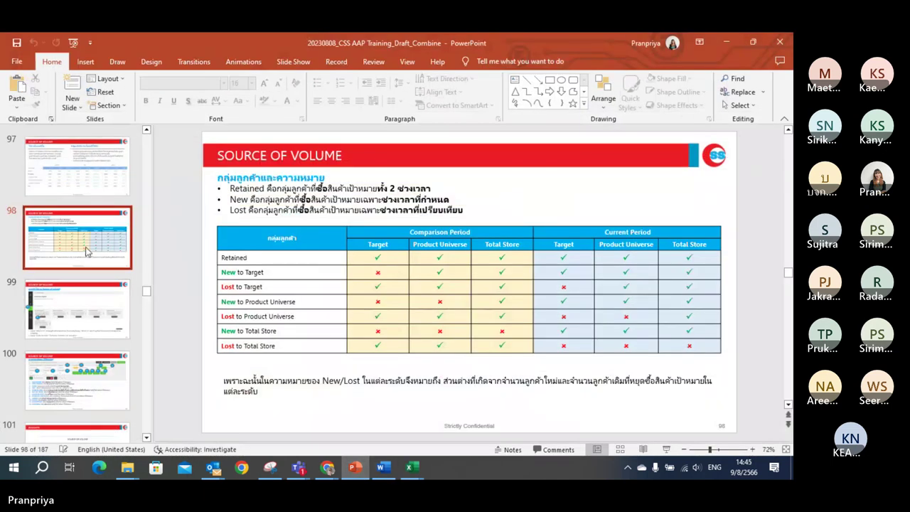
{"action": "right_click", "coordinate": [85, 274]}
{"action": "left_click", "coordinate": [117, 314]}
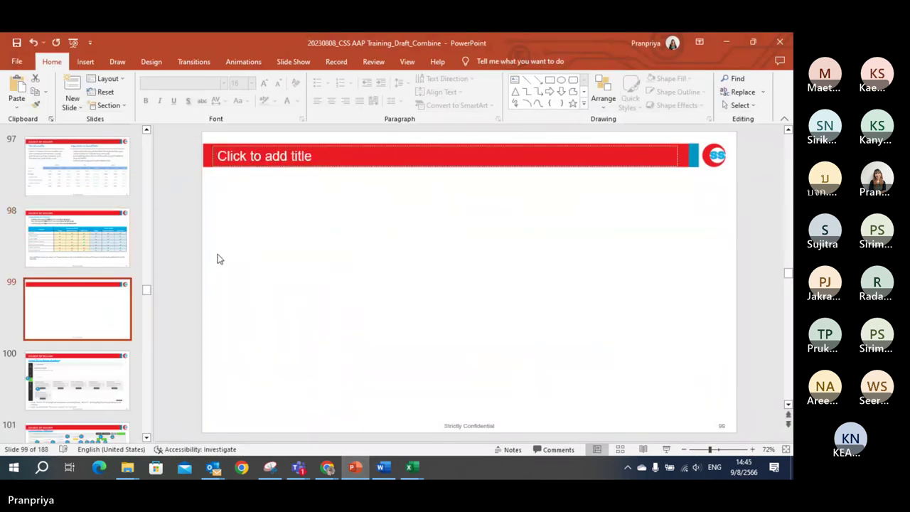
{"action": "double_click", "coordinate": [163, 36]}
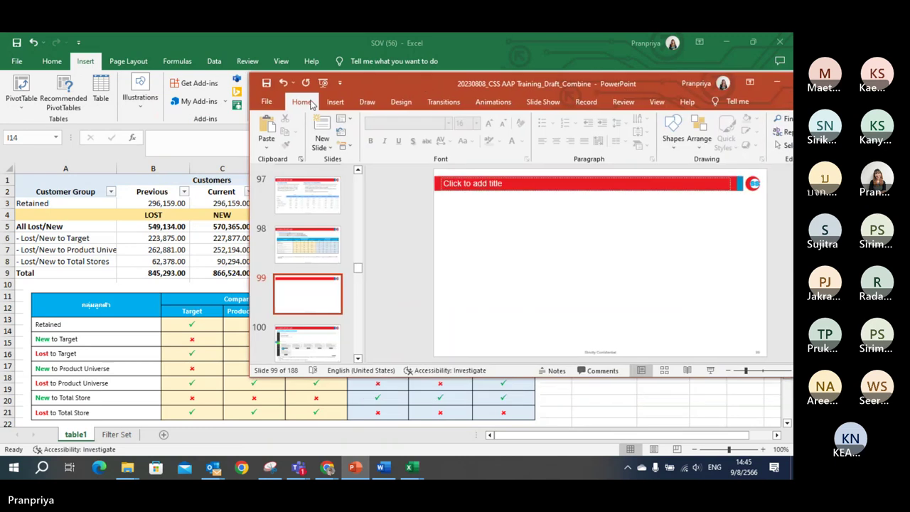
- Draw an oval about 12 cm wide and 10.9 cm high on slide 99 and fill it orange
{"action": "left_click", "coordinate": [335, 102]}
{"action": "left_click", "coordinate": [437, 138]}
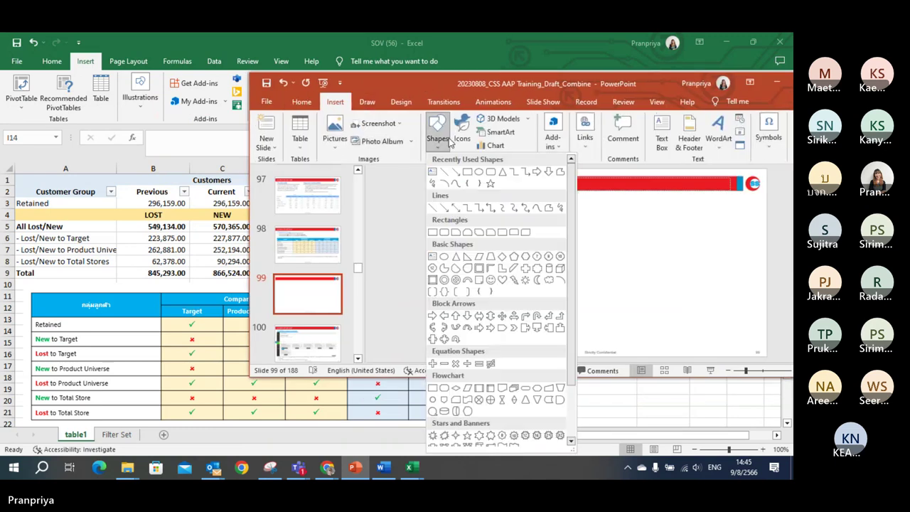
{"action": "left_click", "coordinate": [473, 174]}
{"action": "left_click_drag", "start_coordinate": [464, 228], "coordinate": [583, 335]}
{"action": "mouse_move", "coordinate": [531, 292]}
{"action": "left_mouse_down"}
{"action": "mouse_move", "coordinate": [534, 272]}
{"action": "mouse_move", "coordinate": [543, 279]}
{"action": "left_mouse_up"}
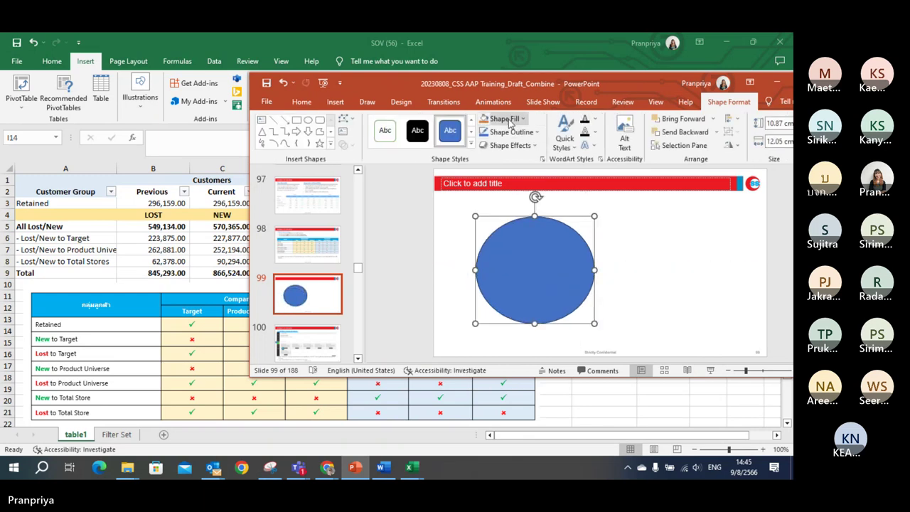
{"action": "left_click", "coordinate": [486, 119]}
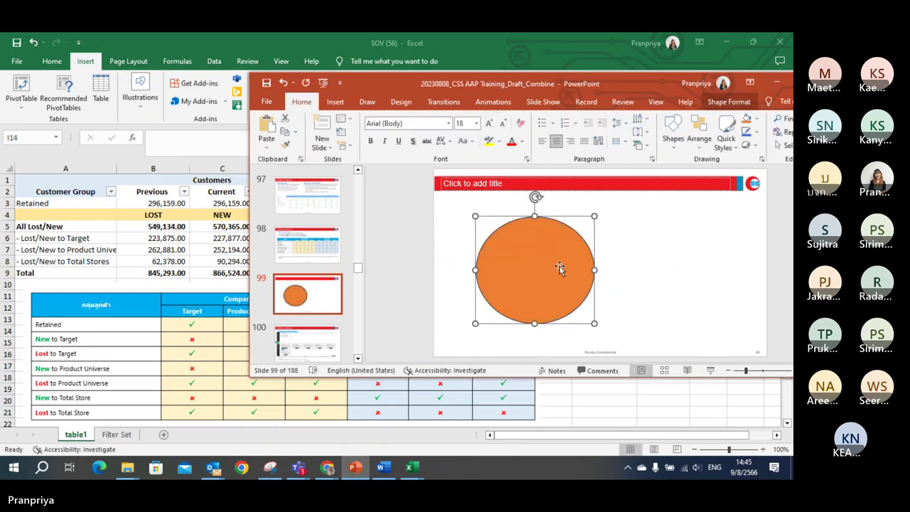
- Duplicate the orange oval, place the copy beside it so the two overlap, and fill the copy green
{"action": "key", "text": "ctrl+c"}
{"action": "key", "text": "ctrl+v"}
{"action": "left_click_drag", "start_coordinate": [552, 280], "coordinate": [612, 279]}
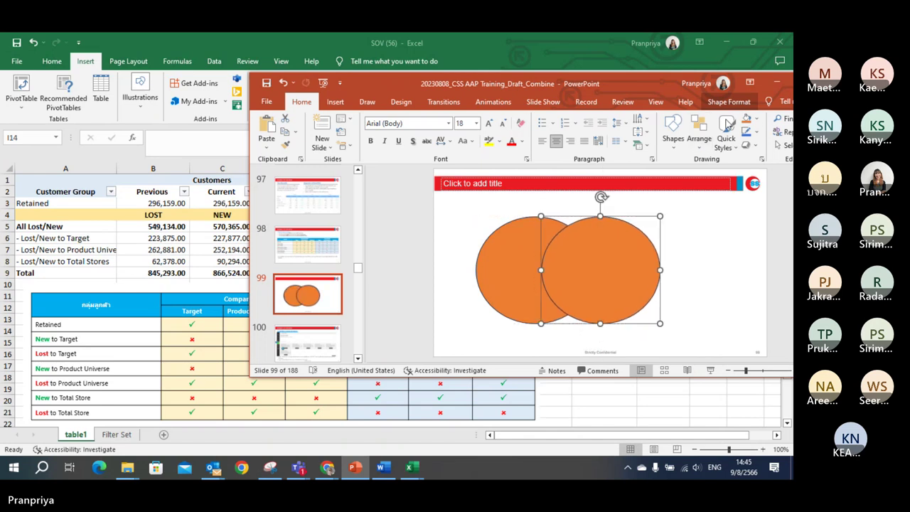
{"action": "left_click", "coordinate": [756, 120]}
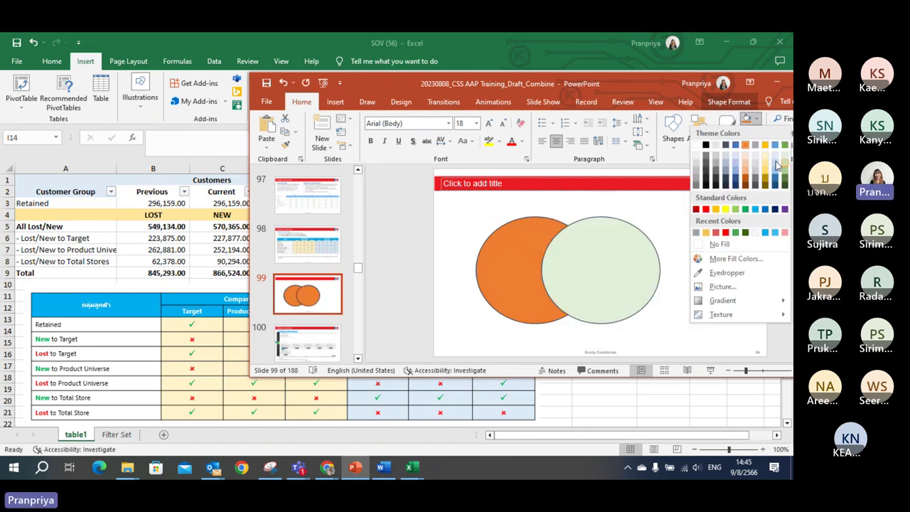
{"action": "left_click", "coordinate": [784, 144]}
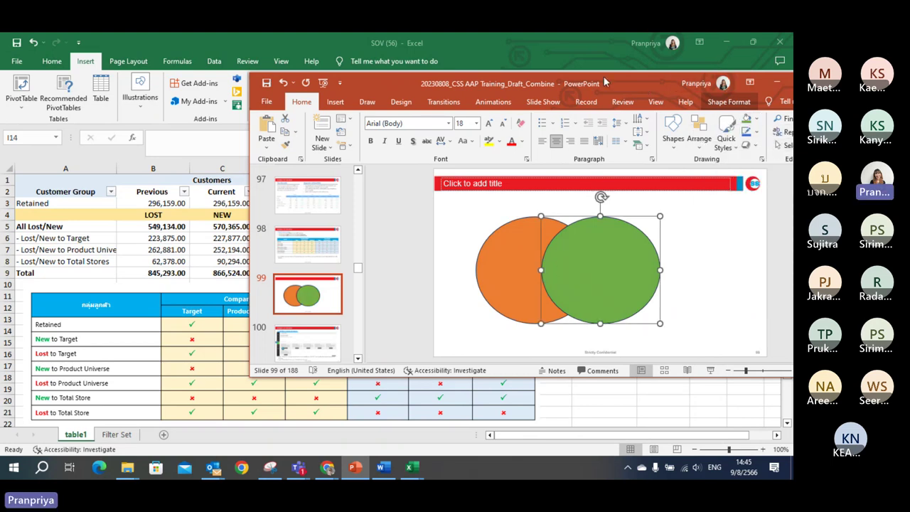
- Draw a blue rectangle about 4 cm wide and 13 cm high over the overlap of the two ovals
{"action": "left_click_drag", "start_coordinate": [586, 88], "coordinate": [549, 81]}
{"action": "left_click", "coordinate": [447, 215]}
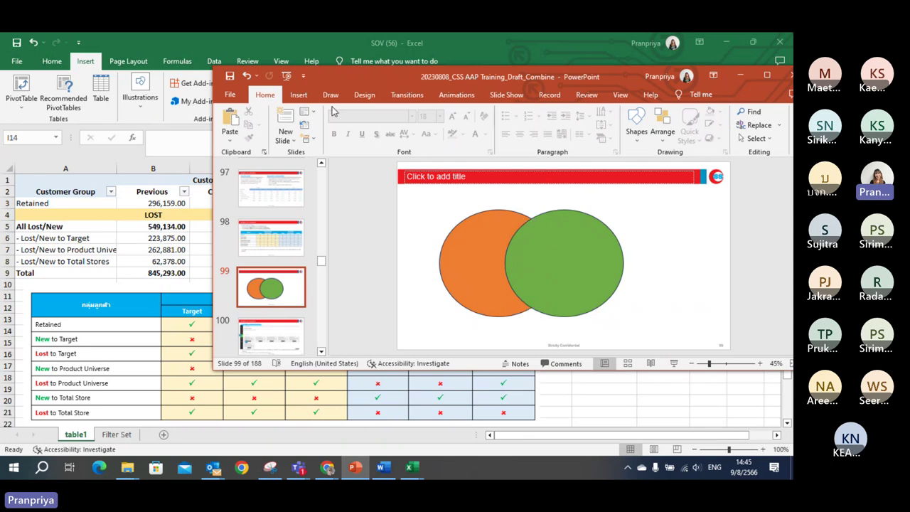
{"action": "left_click", "coordinate": [298, 94]}
{"action": "left_click", "coordinate": [400, 123]}
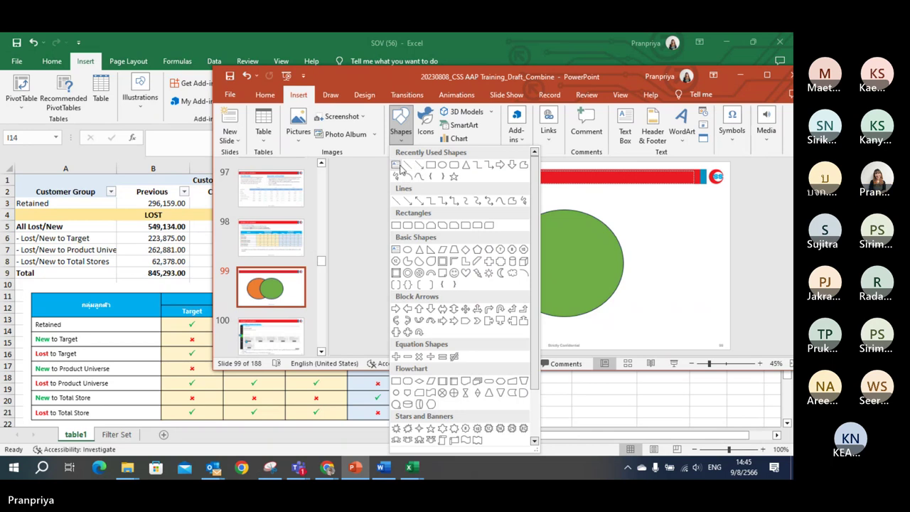
{"action": "left_click", "coordinate": [415, 176]}
{"action": "left_click_drag", "start_coordinate": [487, 270], "coordinate": [547, 335]}
{"action": "left_click_drag", "start_coordinate": [505, 240], "coordinate": [502, 264]}
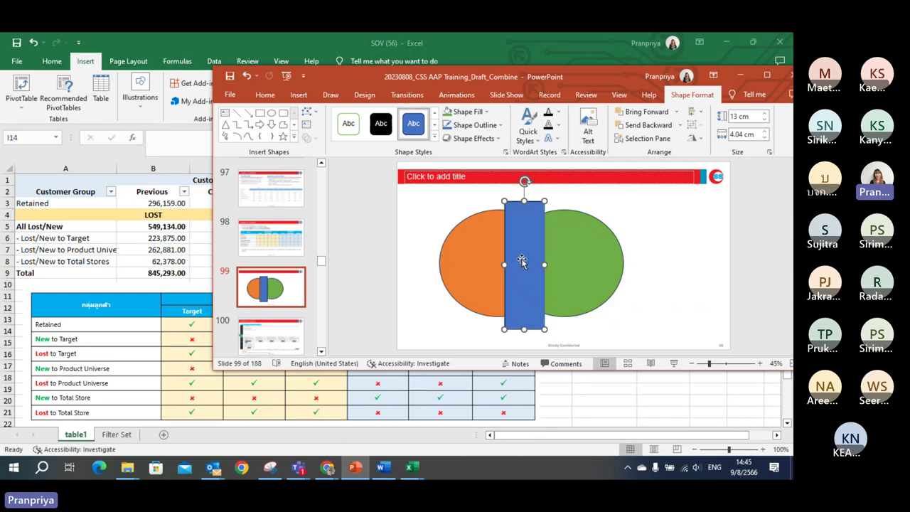
{"action": "left_click", "coordinate": [471, 264]}
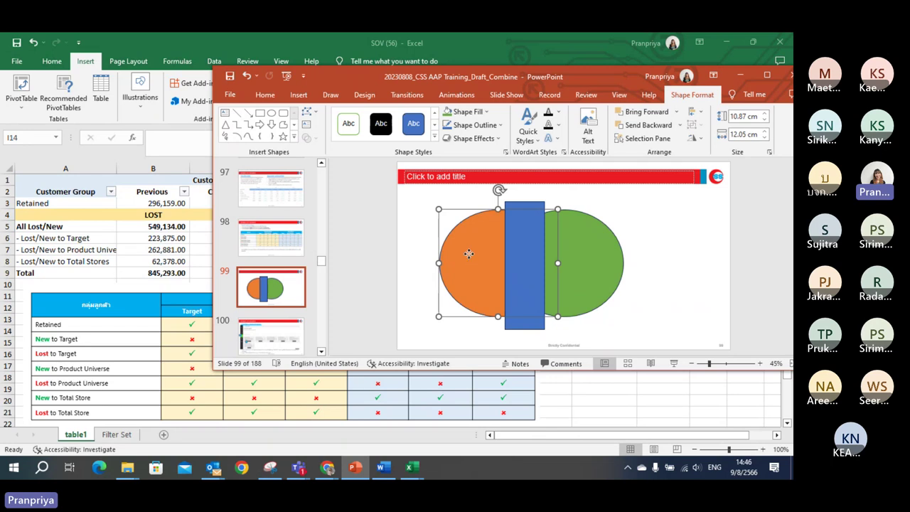
- Shrink the Excel window, return to PowerPoint and narrow its window so the sheet's Customers figures show beside the slide
{"action": "key", "text": "alt+Tab"}
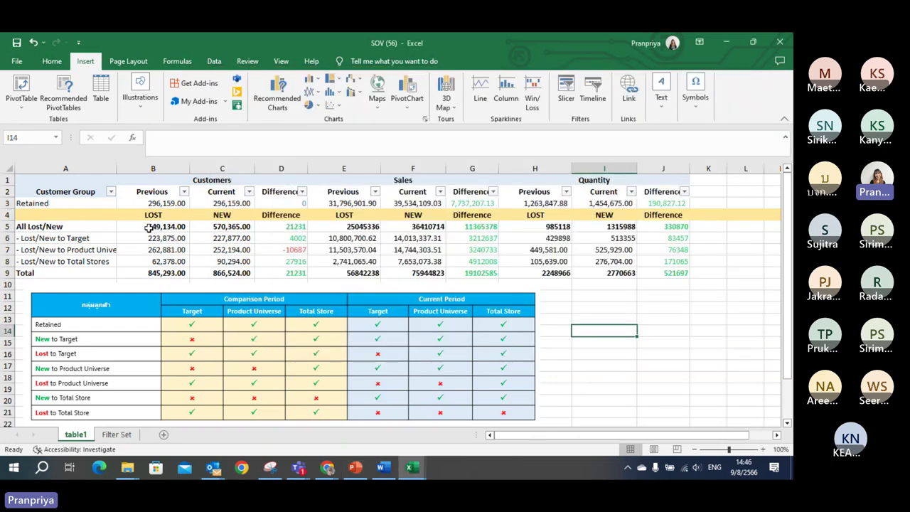
{"action": "left_click", "coordinate": [147, 226]}
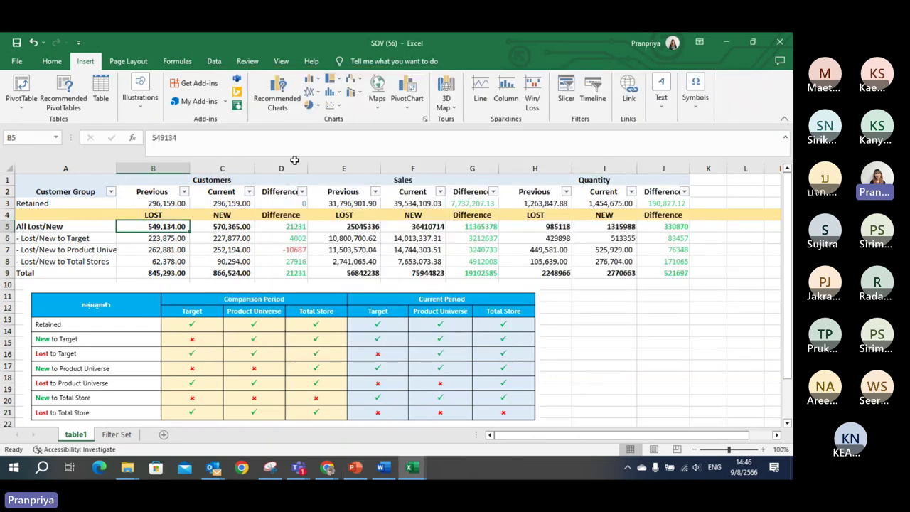
{"action": "left_click_drag", "start_coordinate": [509, 44], "coordinate": [365, 45]}
{"action": "key", "text": "alt+Tab"}
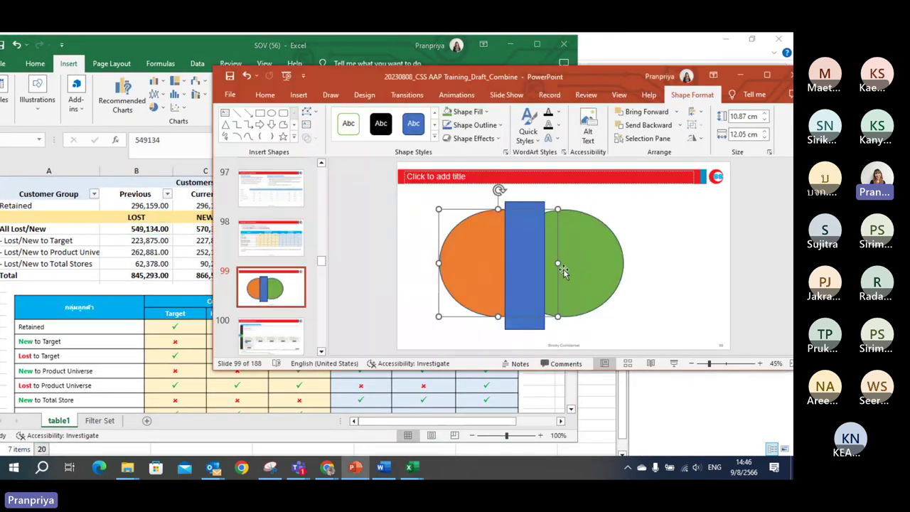
{"action": "left_click", "coordinate": [582, 267]}
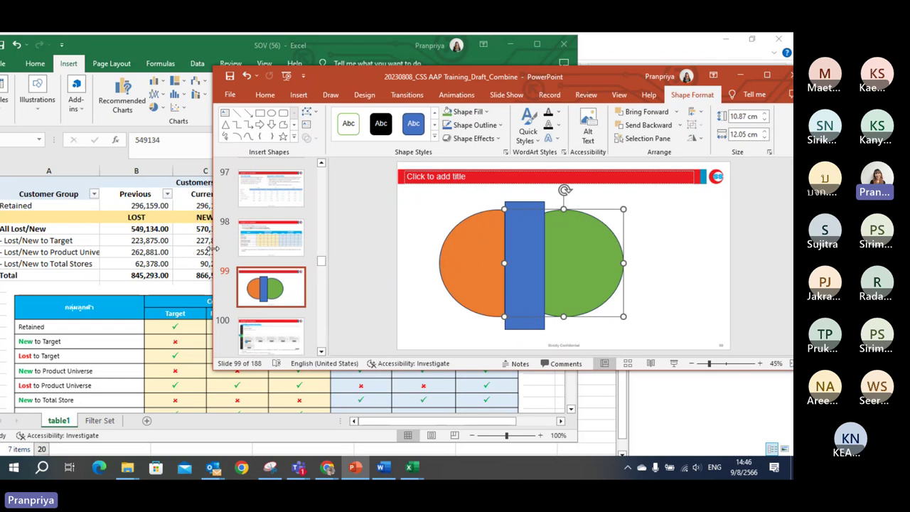
{"action": "left_click_drag", "start_coordinate": [213, 248], "coordinate": [264, 248]}
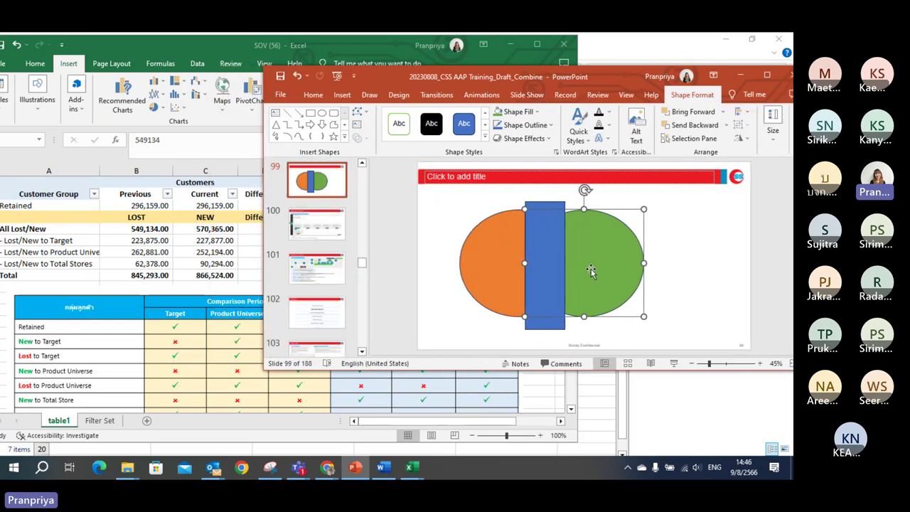
{"action": "left_click", "coordinate": [679, 267]}
- Add a text box reading 570,365 on the green oval
{"action": "left_click", "coordinate": [349, 95]}
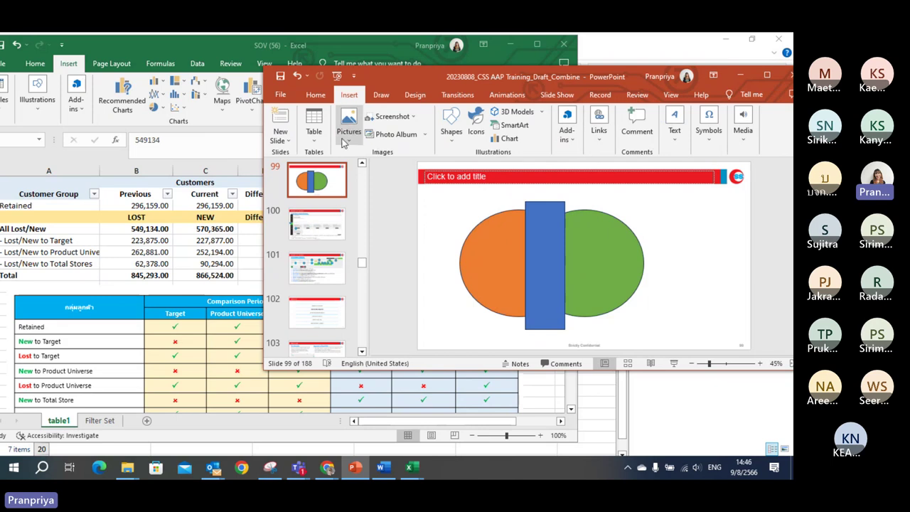
{"action": "left_click", "coordinate": [451, 126]}
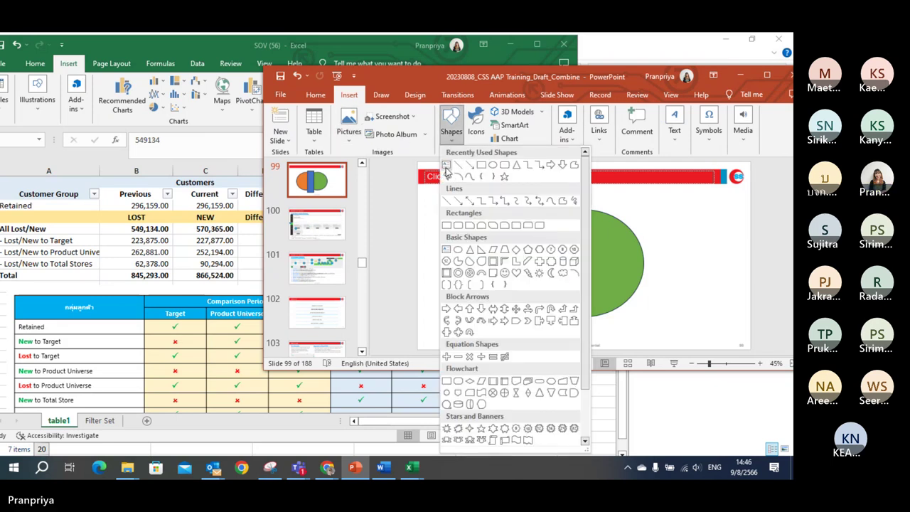
{"action": "left_click", "coordinate": [456, 173]}
{"action": "left_click_drag", "start_coordinate": [583, 250], "coordinate": [653, 267]}
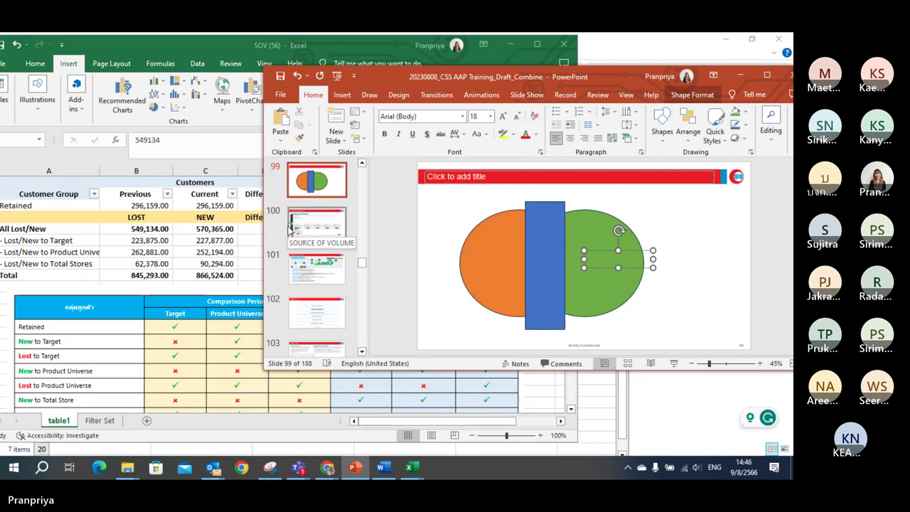
{"action": "type", "text": "570"}
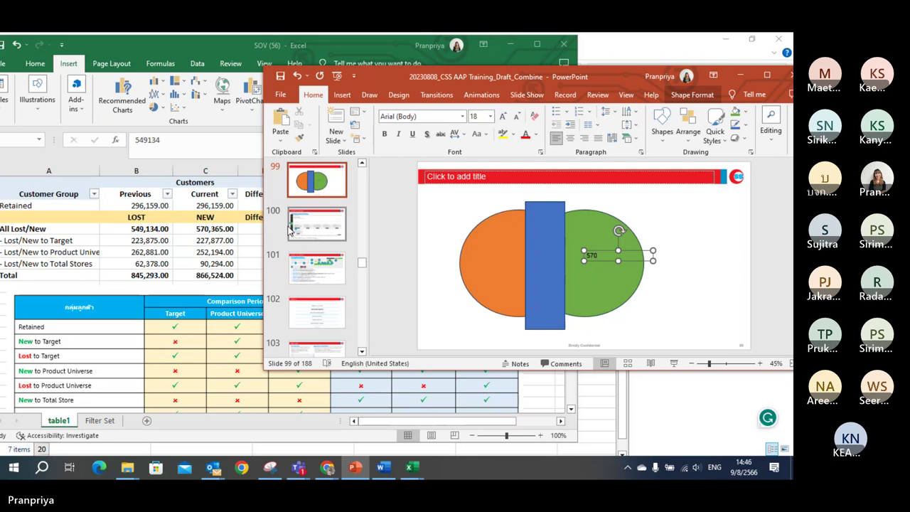
{"action": "type", "text": ",365"}
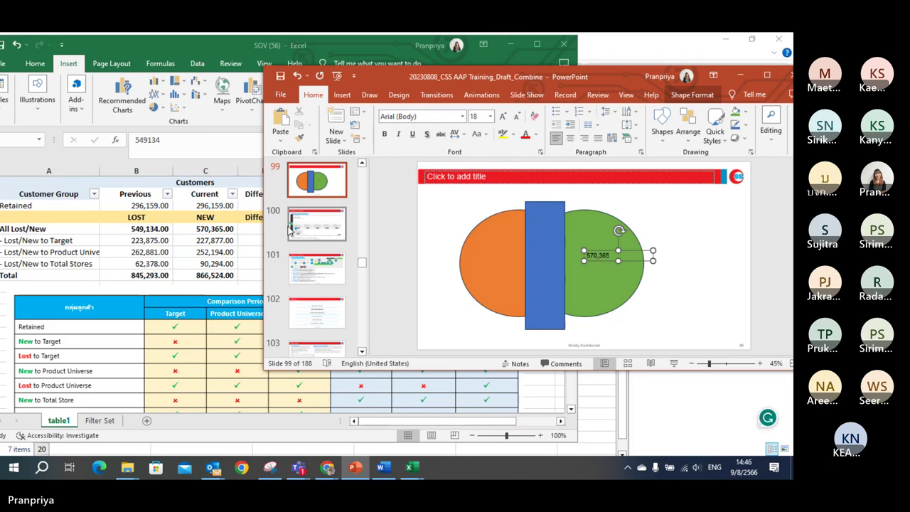
- Copy the 570,365 text box onto the orange oval and change the copy's text to 549,134
{"action": "left_click", "coordinate": [647, 250]}
{"action": "left_click", "coordinate": [621, 257]}
{"action": "key", "text": "ctrl+c"}
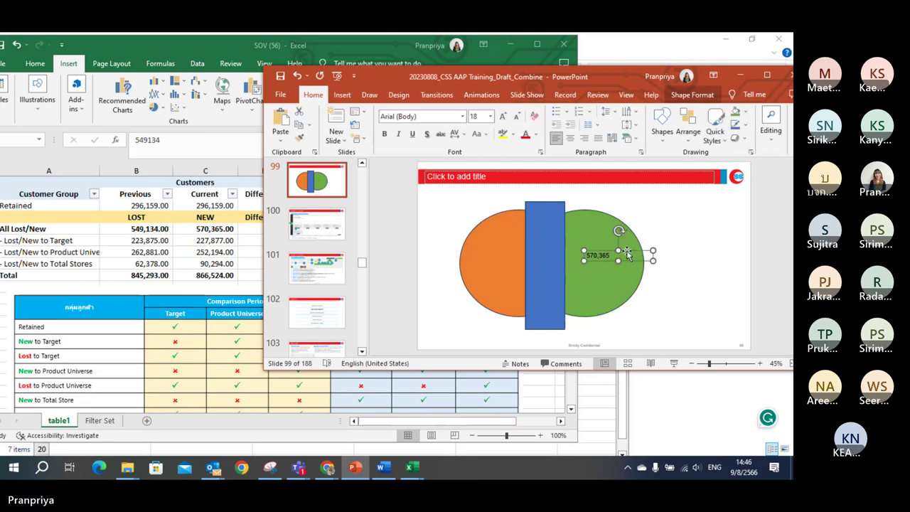
{"action": "key", "text": "ctrl+v"}
{"action": "left_click_drag", "start_coordinate": [631, 272], "coordinate": [480, 261]}
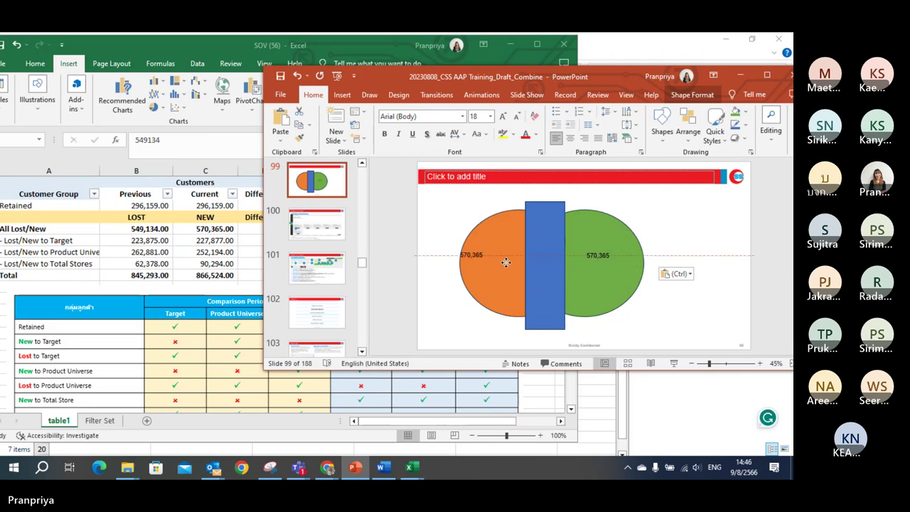
{"action": "double_click", "coordinate": [480, 261]}
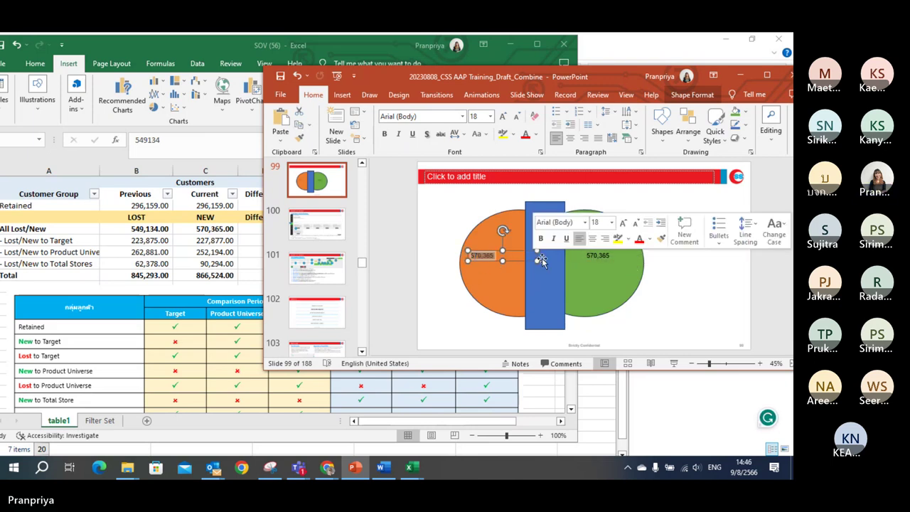
{"action": "type", "text": "549,"}
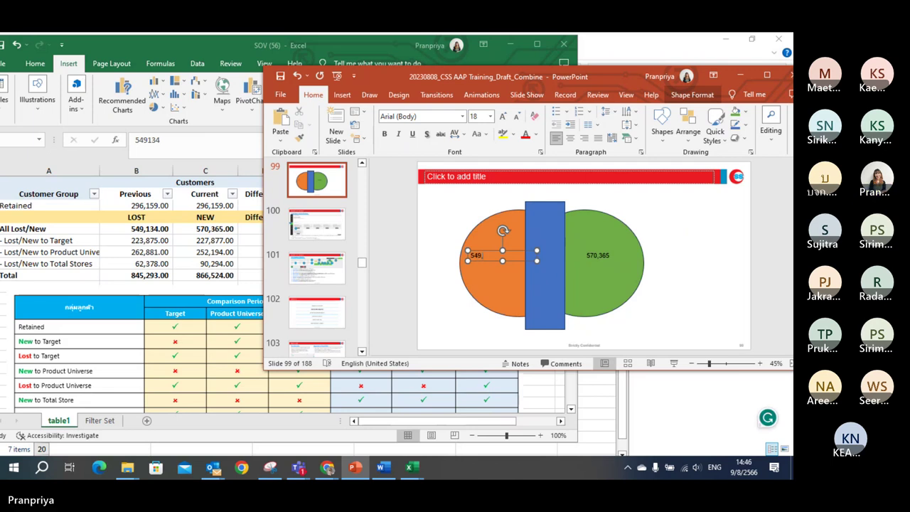
{"action": "type", "text": "134"}
{"action": "left_click", "coordinate": [478, 331]}
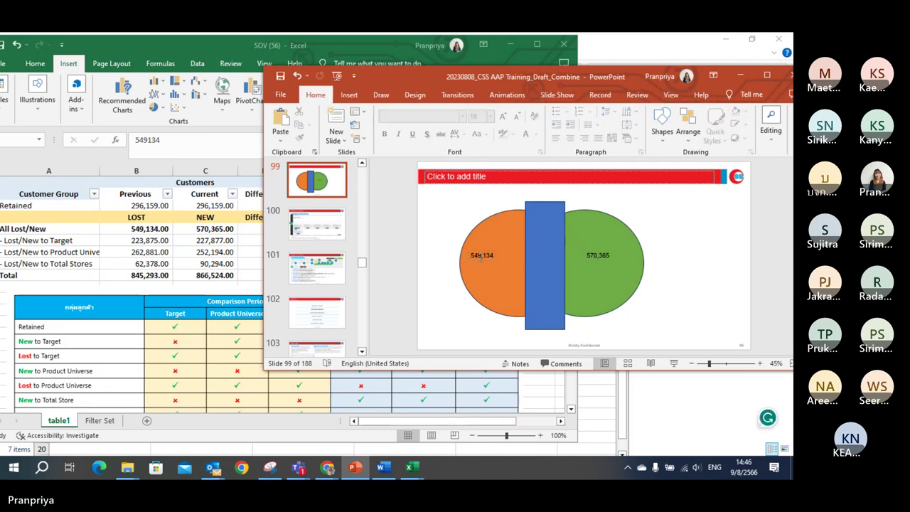
- Place another copy of the number text box on the blue rectangle and change its text to 296,159
{"action": "left_click", "coordinate": [511, 254]}
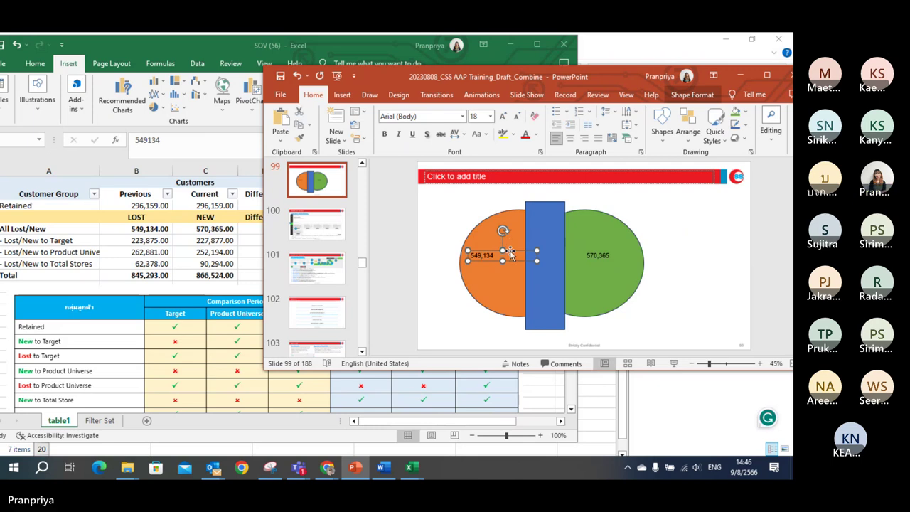
{"action": "key", "text": "ctrl+v"}
{"action": "left_click_drag", "start_coordinate": [526, 268], "coordinate": [571, 240]}
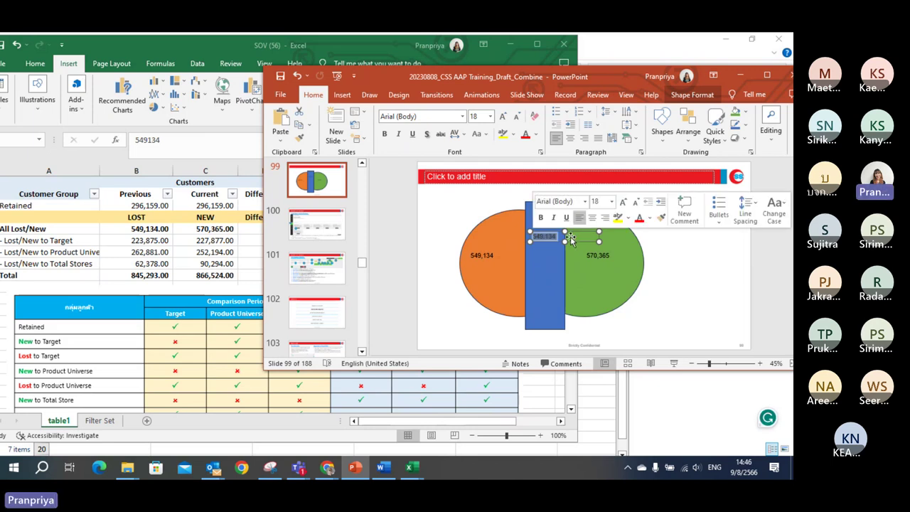
{"action": "type", "text": "2"}
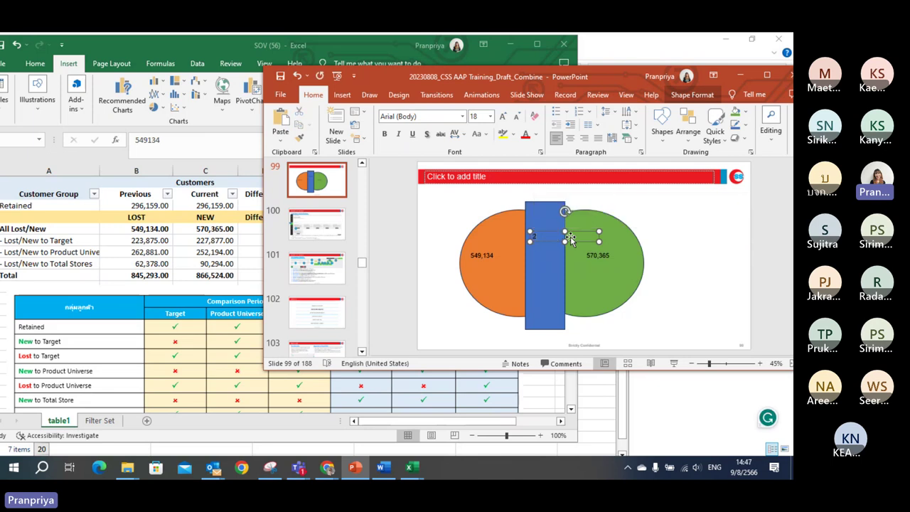
{"action": "type", "text": "95"}
{"action": "type", "text": "159"}
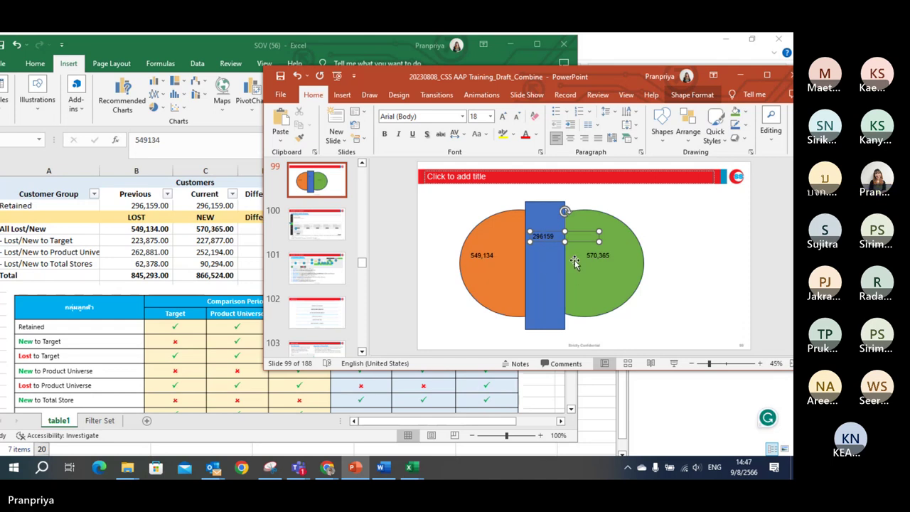
{"action": "key", "text": "Left"}
{"action": "key", "text": "Left"}
{"action": "key", "text": "Left"}
{"action": "type", "text": ","}
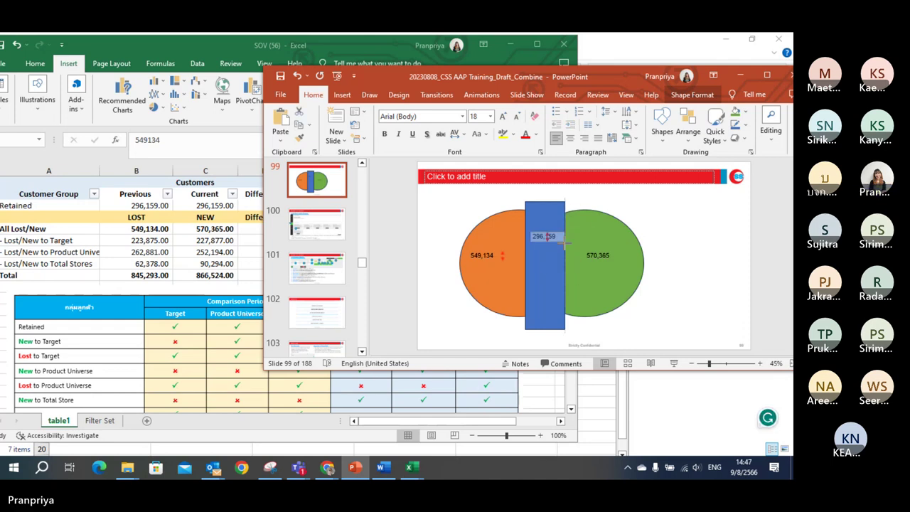
{"action": "left_click", "coordinate": [679, 311]}
- Duplicate the 549,134 text box, move the copy above the orange oval and change its text to FY2021
{"action": "left_click", "coordinate": [511, 255]}
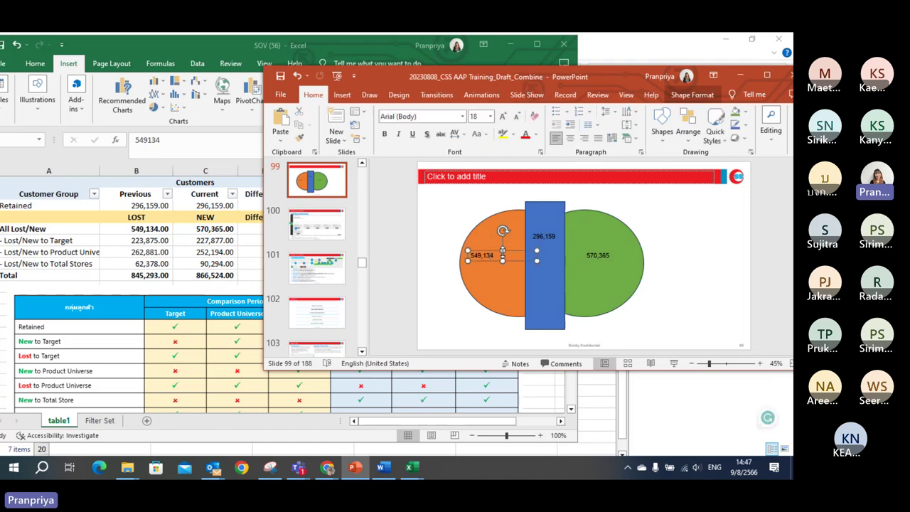
{"action": "key", "text": "ctrl+d"}
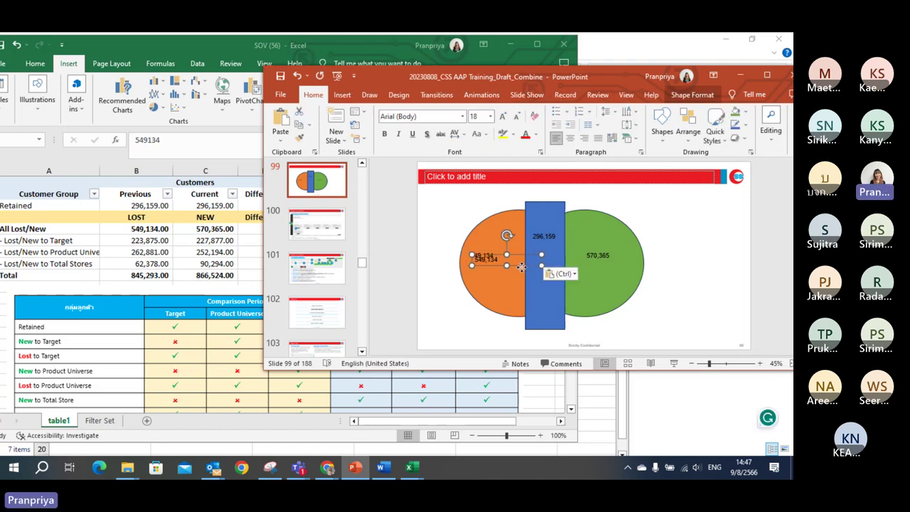
{"action": "left_click_drag", "start_coordinate": [522, 267], "coordinate": [533, 207]}
{"action": "type", "text": "FY"}
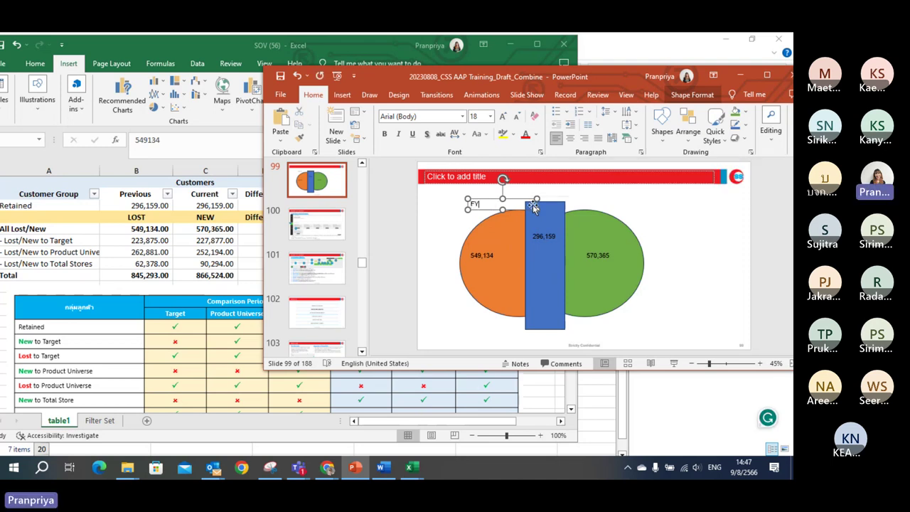
{"action": "type", "text": "2021"}
- Copy the FY2021 label above the green oval and change the copy's text to FY2022
{"action": "left_click_drag", "start_coordinate": [489, 202], "coordinate": [604, 206]}
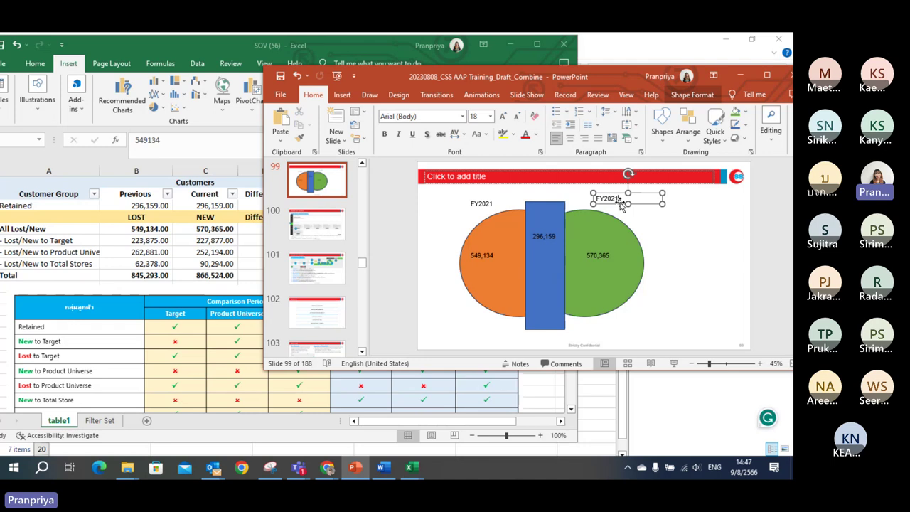
{"action": "left_click", "coordinate": [620, 204]}
{"action": "key", "text": "BackSpace"}
{"action": "type", "text": "2"}
{"action": "left_click", "coordinate": [688, 255]}
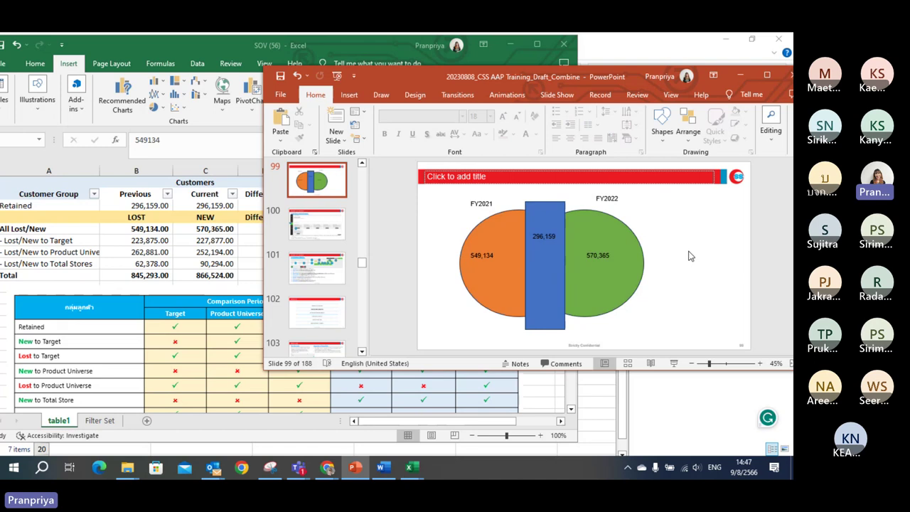
- Switch from the customer overlap slide in PowerPoint to the Source of Volume report in Google Chrome
{"action": "left_click", "coordinate": [650, 258]}
{"action": "left_click", "coordinate": [675, 310]}
{"action": "left_click_drag", "start_coordinate": [611, 78], "coordinate": [599, 77]}
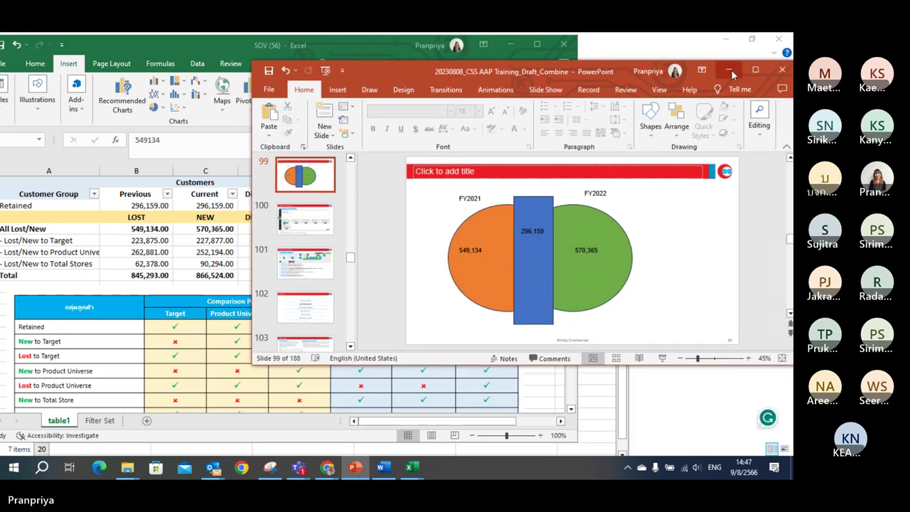
{"action": "left_click", "coordinate": [732, 74]}
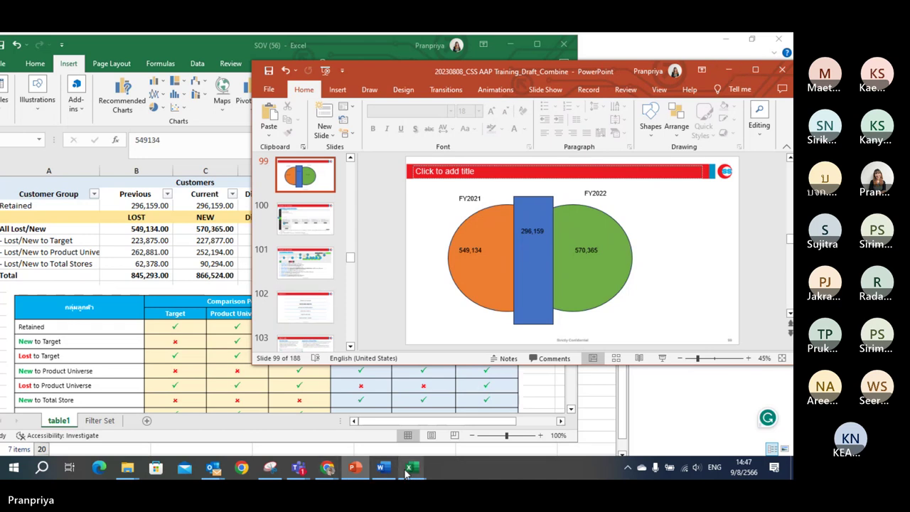
{"action": "mouse_move", "coordinate": [406, 472]}
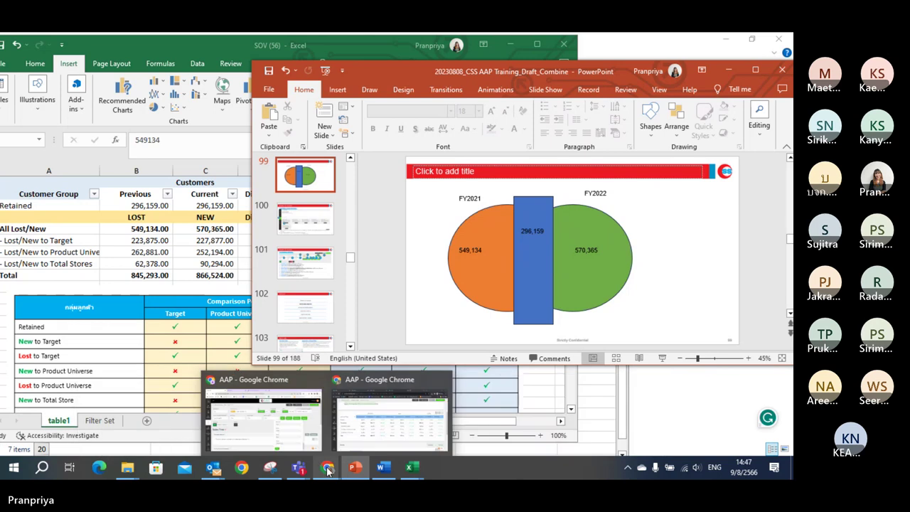
{"action": "left_click", "coordinate": [360, 437]}
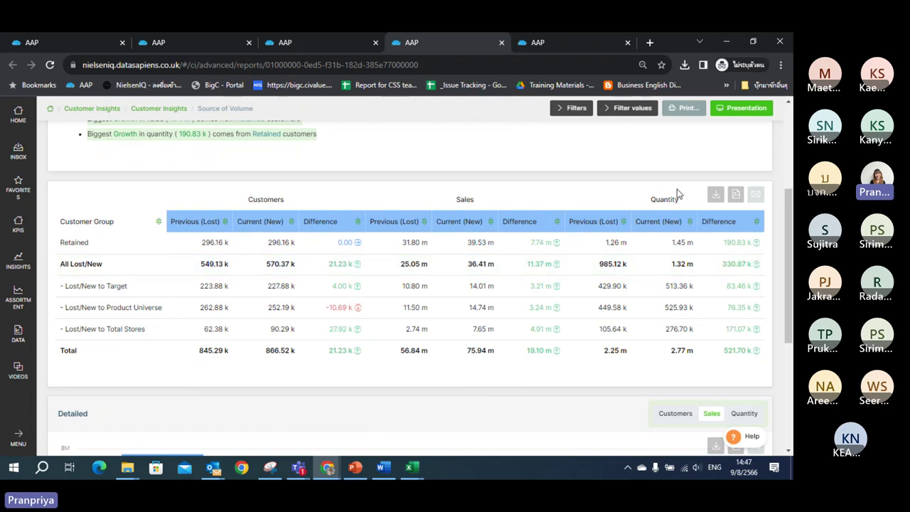
- Hide the Difference in Sales series in the Detailed chart and show it again
{"action": "scroll", "coordinate": [779, 314], "scroll_direction": "down", "scroll_amount": 3}
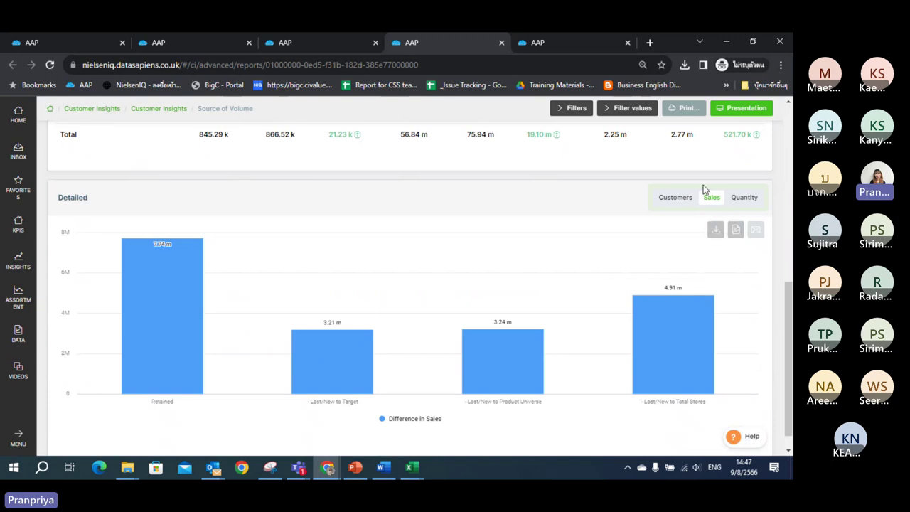
{"action": "left_click", "coordinate": [432, 425]}
{"action": "scroll", "coordinate": [782, 398], "scroll_direction": "up", "scroll_amount": 2}
{"action": "scroll", "coordinate": [778, 412], "scroll_direction": "down", "scroll_amount": 2}
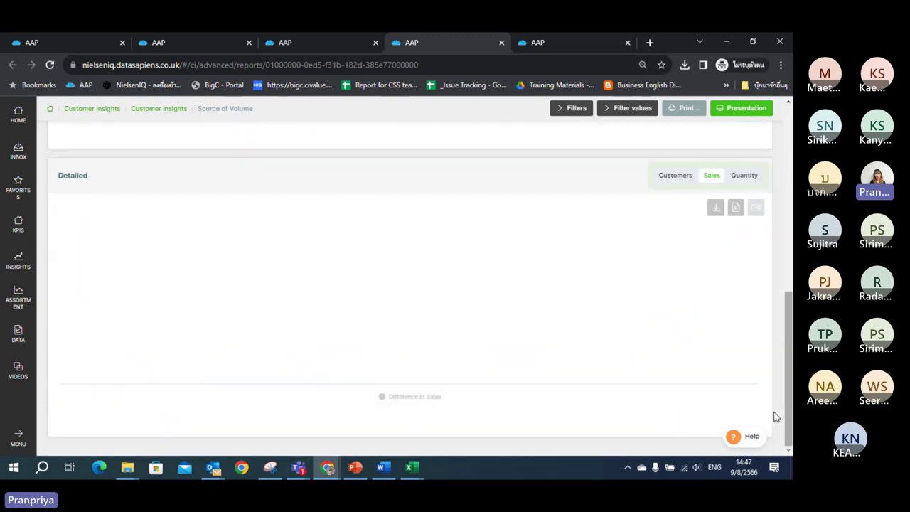
{"action": "left_click", "coordinate": [397, 396]}
- Compare the customer group table with the Detailed chart, viewing the chart by Customers and returning it to Sales
{"action": "scroll", "coordinate": [414, 391], "scroll_direction": "up", "scroll_amount": 5}
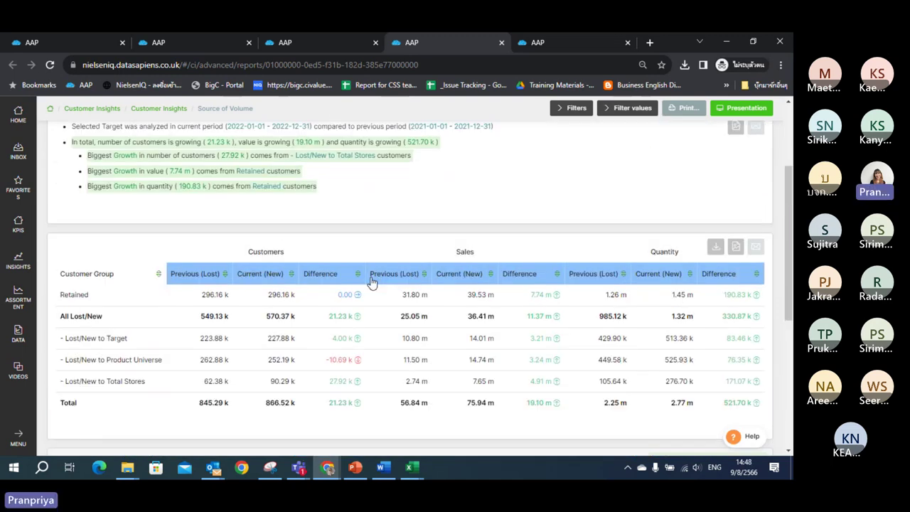
{"action": "scroll", "coordinate": [551, 304], "scroll_direction": "down", "scroll_amount": 1}
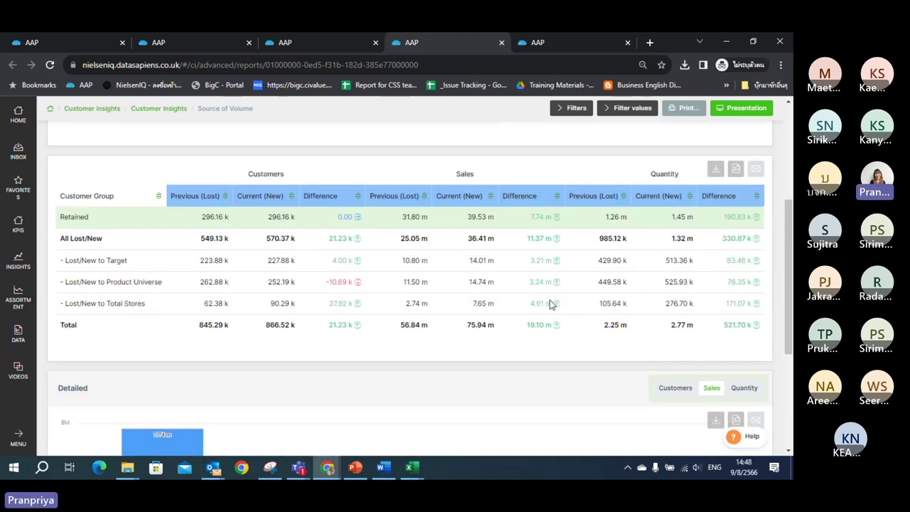
{"action": "scroll", "coordinate": [549, 304], "scroll_direction": "down", "scroll_amount": 3}
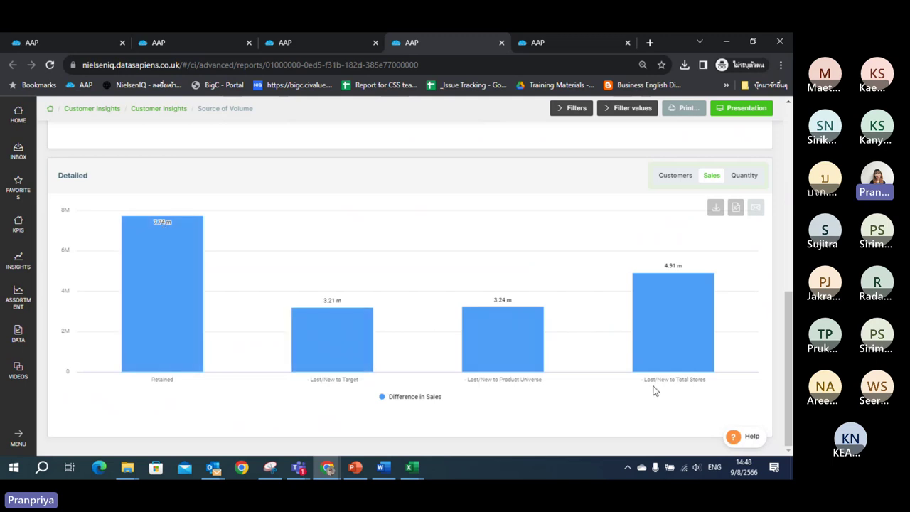
{"action": "left_click_drag", "start_coordinate": [789, 379], "coordinate": [788, 301]}
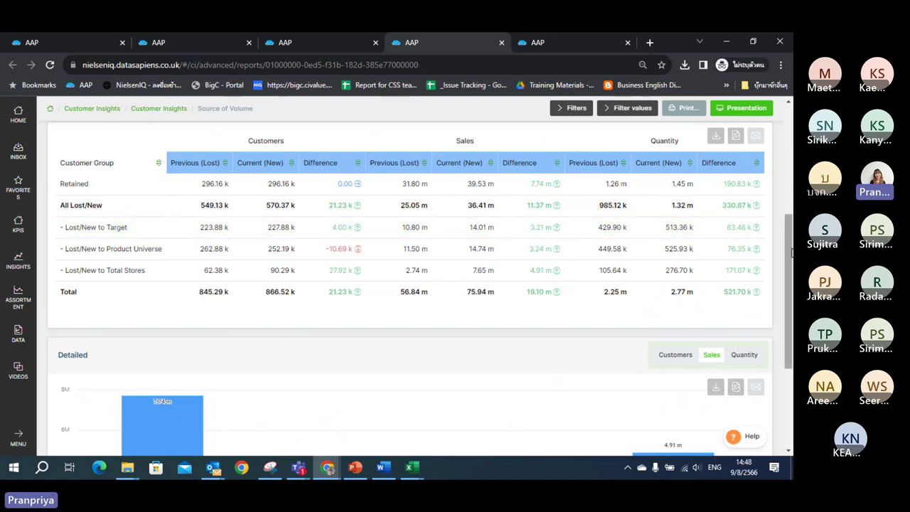
{"action": "left_click_drag", "start_coordinate": [788, 253], "coordinate": [790, 329]}
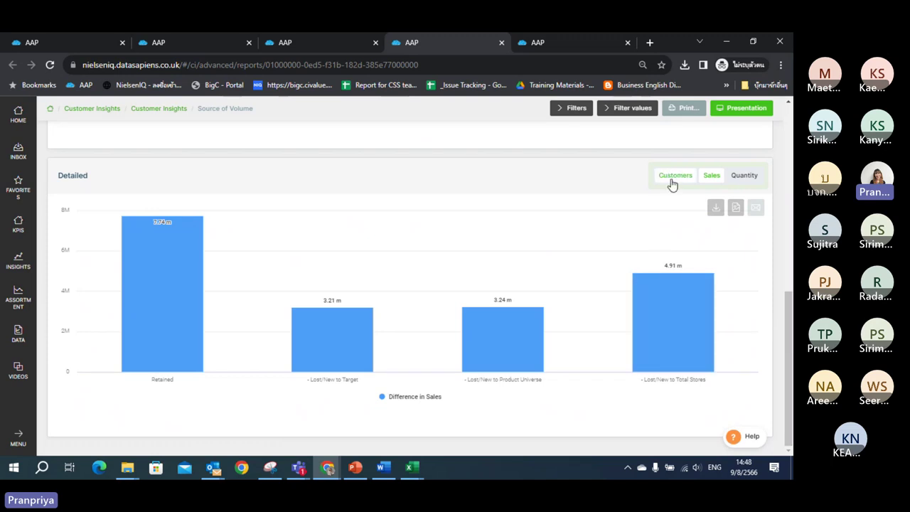
{"action": "left_click", "coordinate": [671, 184]}
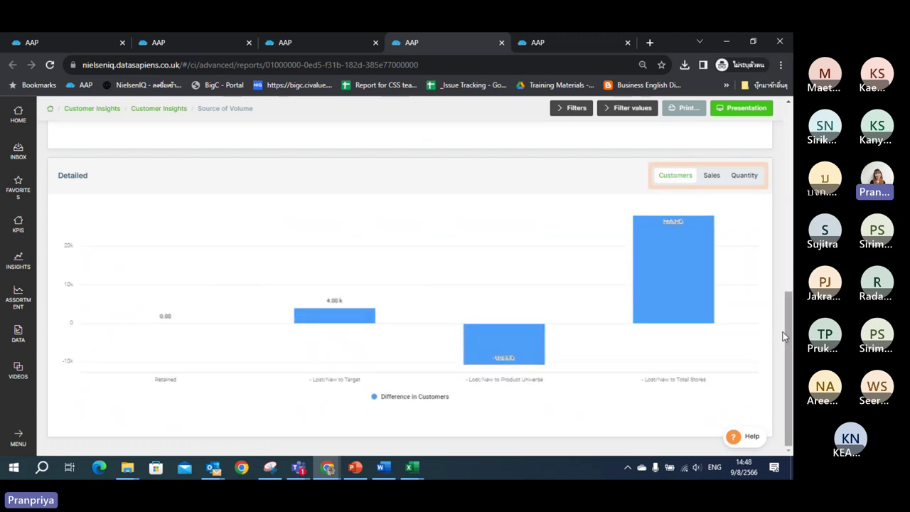
{"action": "left_click", "coordinate": [714, 178]}
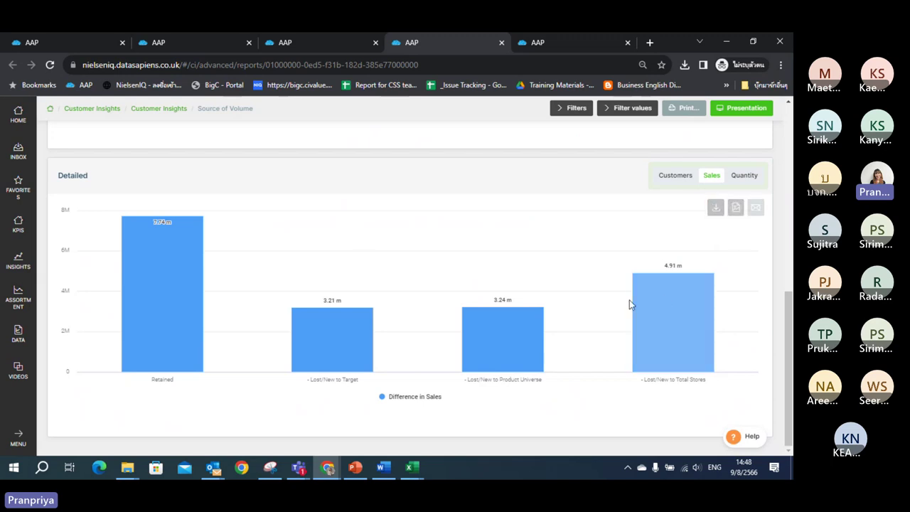
- Export the Detailed sales chart as a PNG image named visual1 in the WRF folder and minimize the browser
{"action": "left_click", "coordinate": [734, 213]}
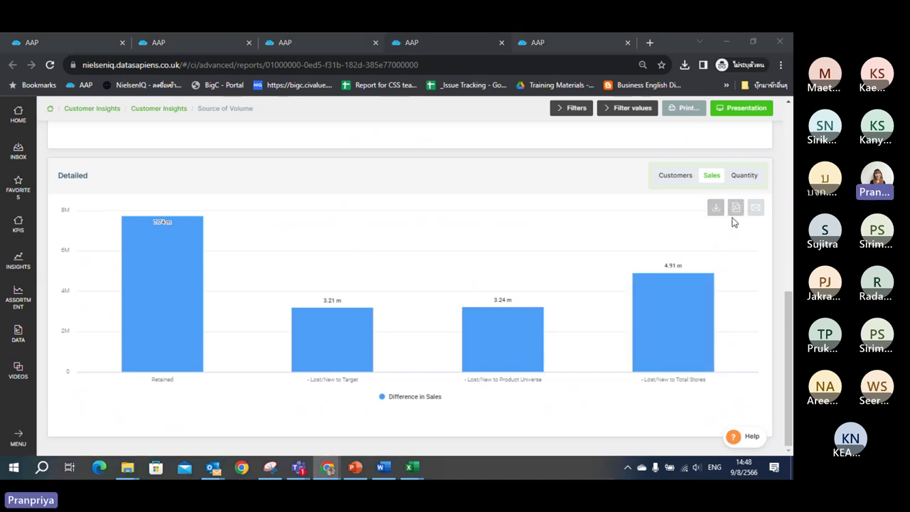
{"action": "left_click", "coordinate": [567, 428]}
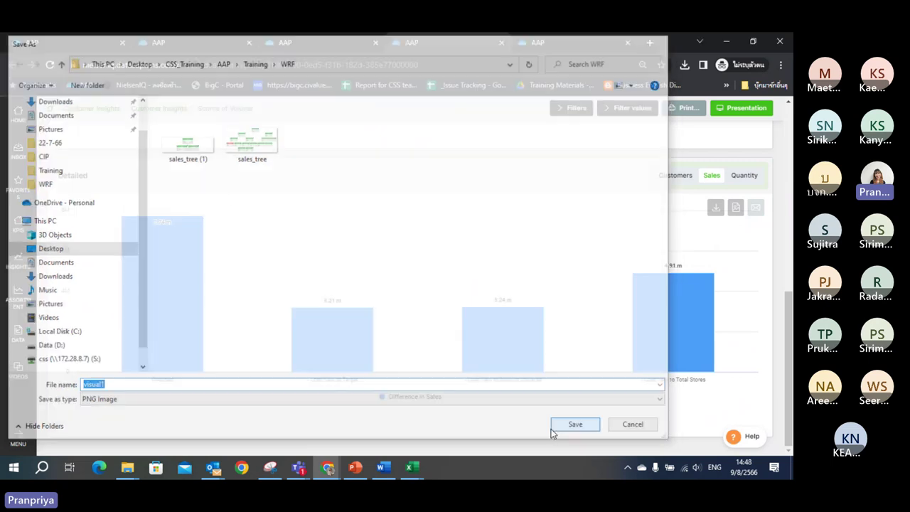
{"action": "left_click", "coordinate": [724, 41]}
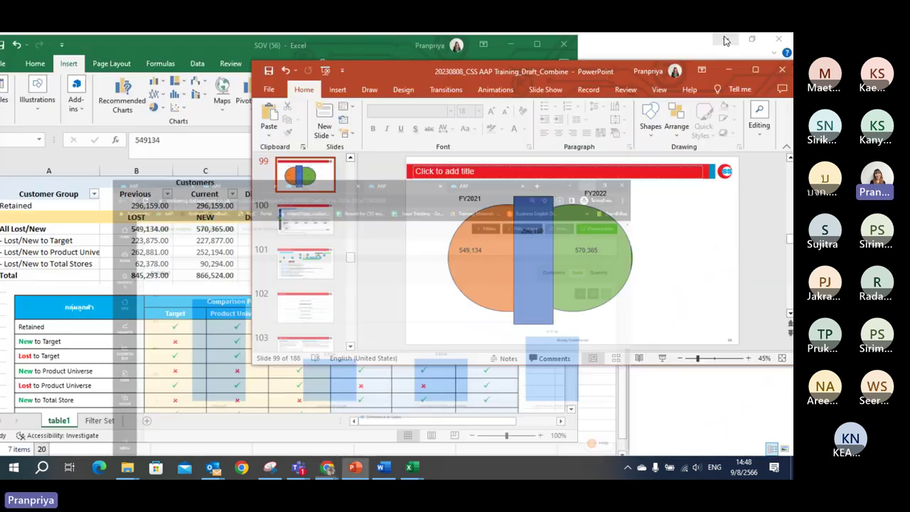
- Maximize the SOV (56) workbook in Excel and select the customer group definition picture below the data
{"action": "left_click", "coordinate": [537, 45]}
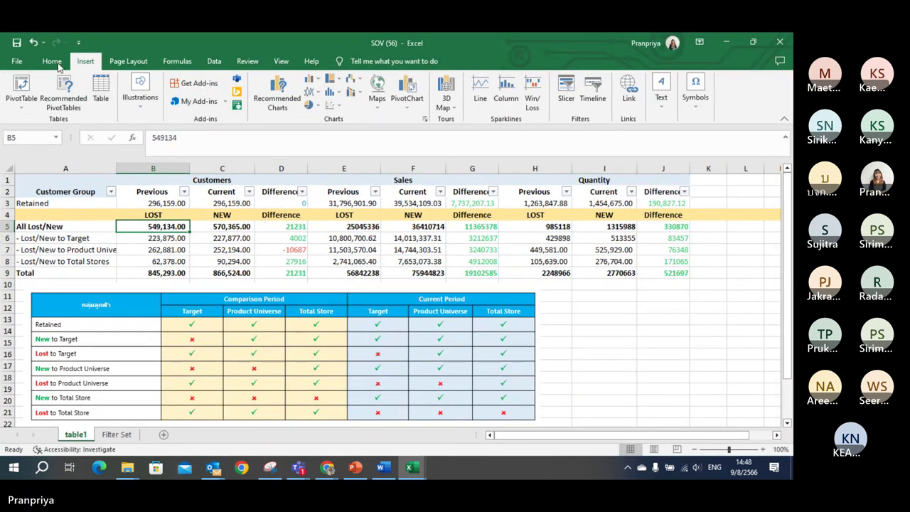
{"action": "left_click", "coordinate": [84, 62]}
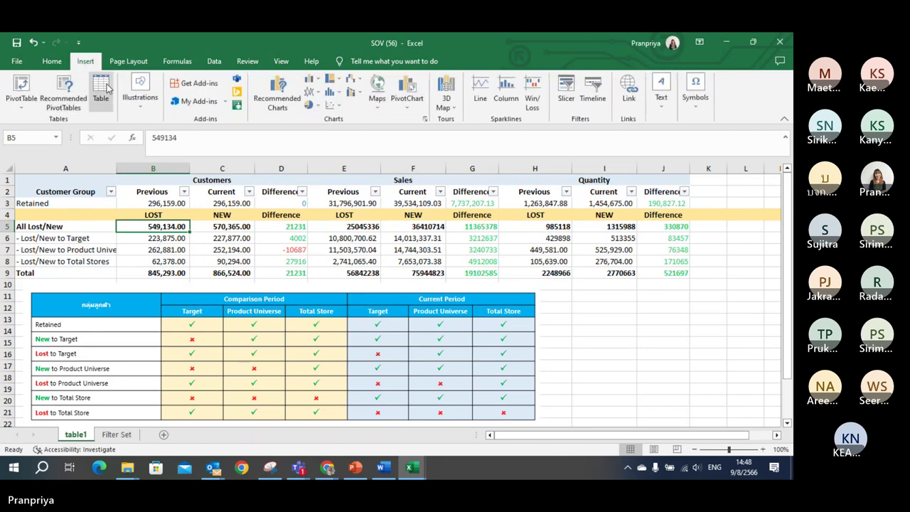
{"action": "left_click", "coordinate": [186, 312]}
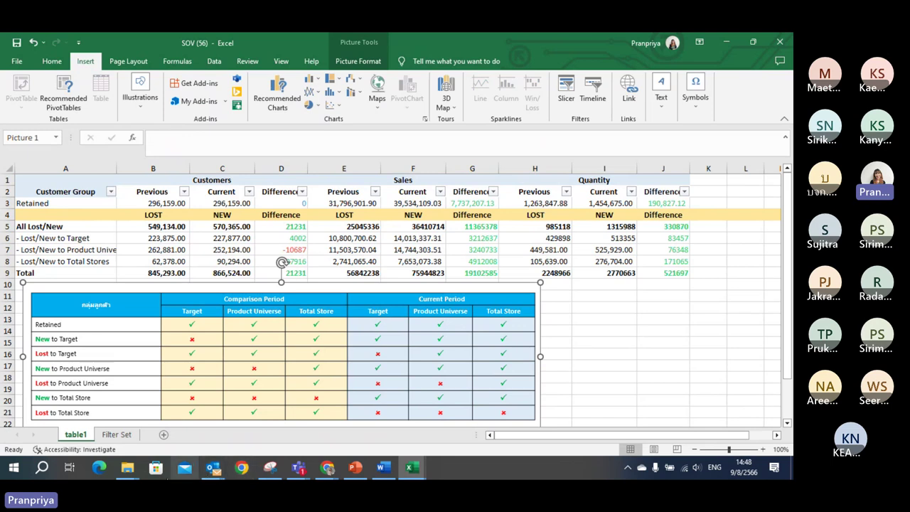
- Look for the exported chart image in the Downloads and WRF folders in File Explorer, displaying WRF as large thumbnails
{"action": "left_click", "coordinate": [127, 467]}
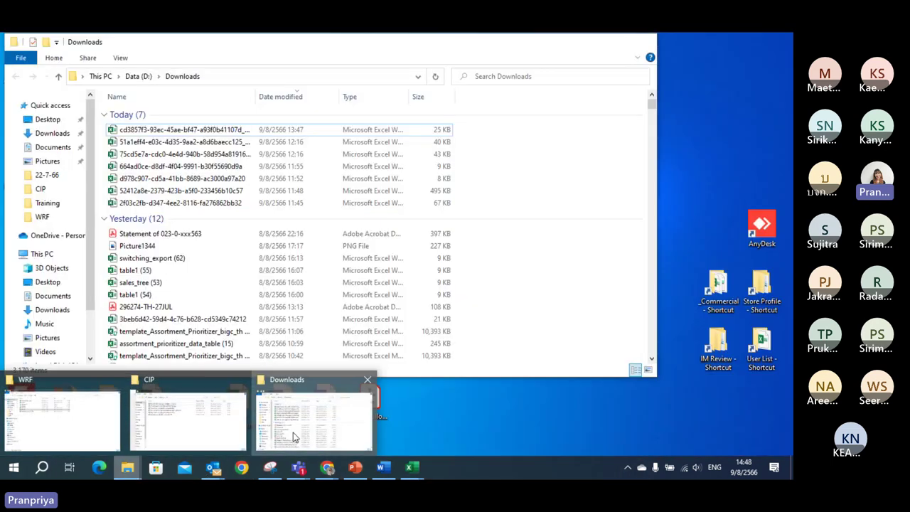
{"action": "left_click", "coordinate": [293, 435]}
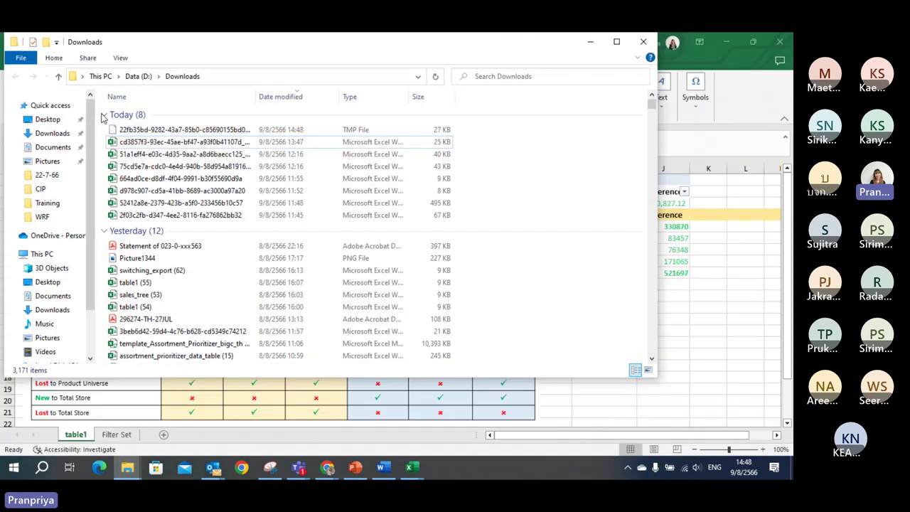
{"action": "left_click", "coordinate": [589, 41]}
{"action": "left_click", "coordinate": [130, 469]}
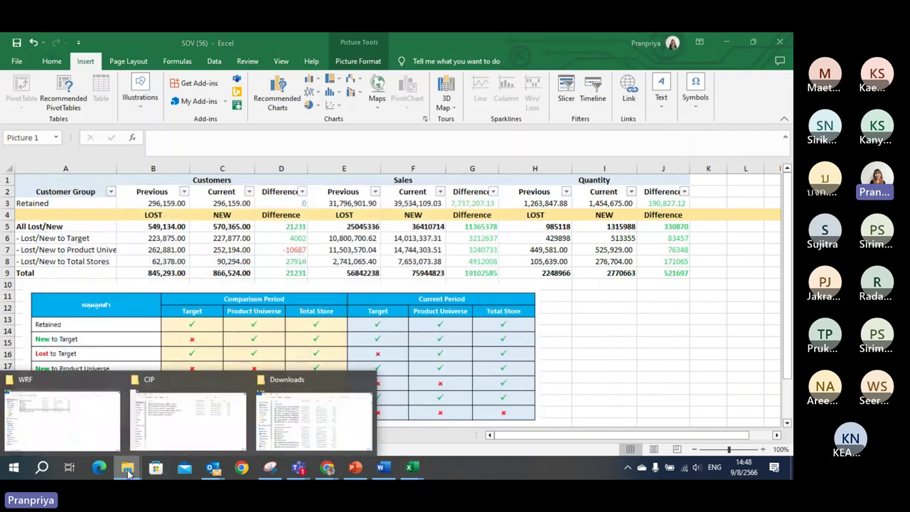
{"action": "left_click", "coordinate": [101, 437]}
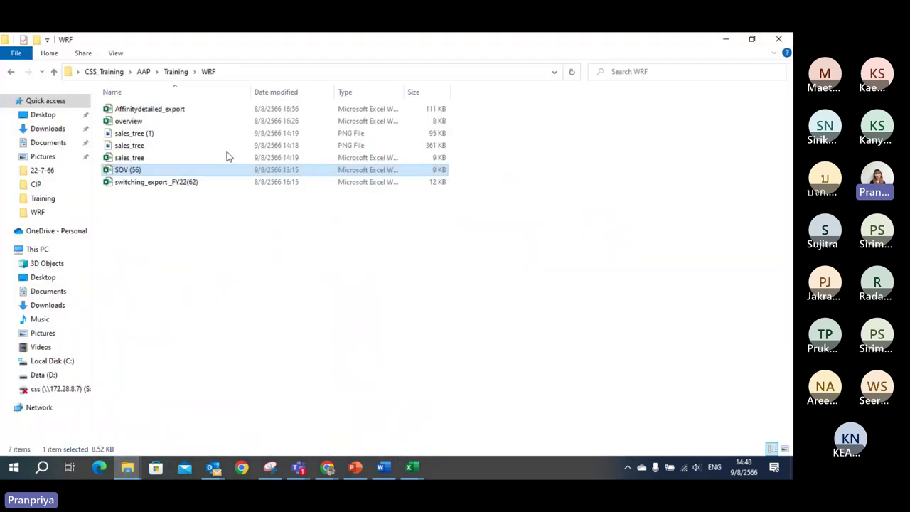
{"action": "left_click", "coordinate": [783, 448]}
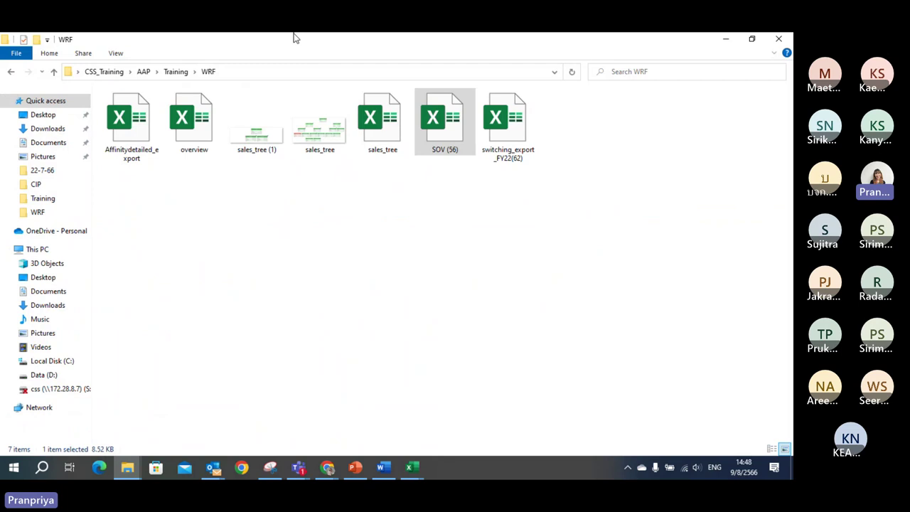
{"action": "double_click", "coordinate": [178, 36]}
{"action": "key", "text": "alt+Up"}
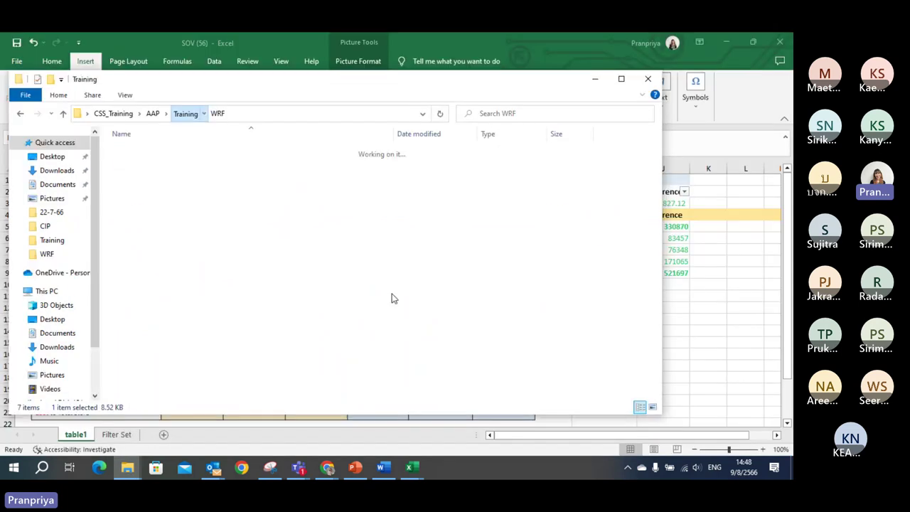
{"action": "left_click", "coordinate": [594, 80]}
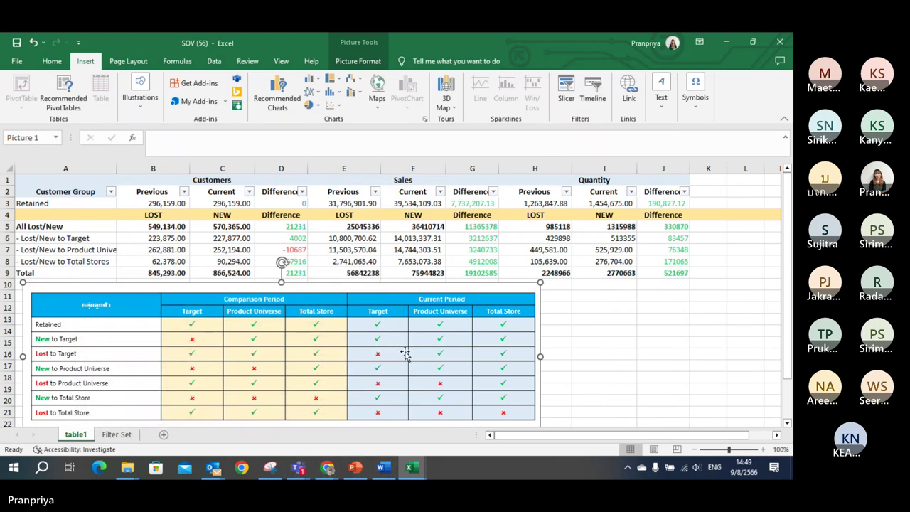
- Return to the Source of Volume report in Chrome and show the downloaded visual1.png in its folder
{"action": "mouse_move", "coordinate": [327, 467]}
{"action": "left_click", "coordinate": [396, 435]}
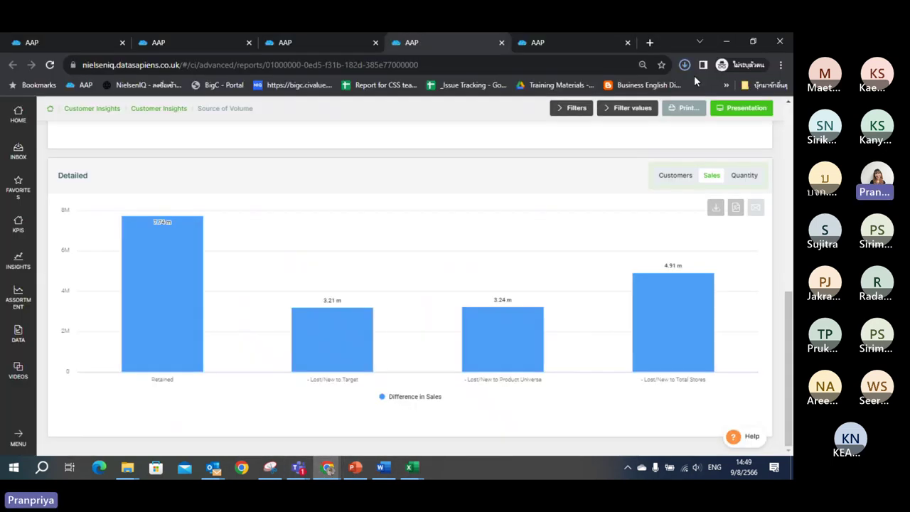
{"action": "left_click", "coordinate": [686, 65]}
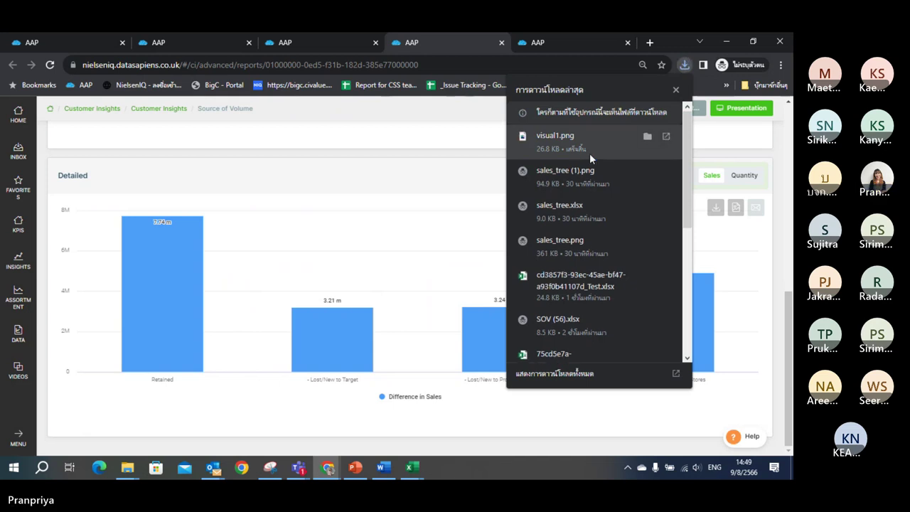
{"action": "left_click", "coordinate": [643, 137]}
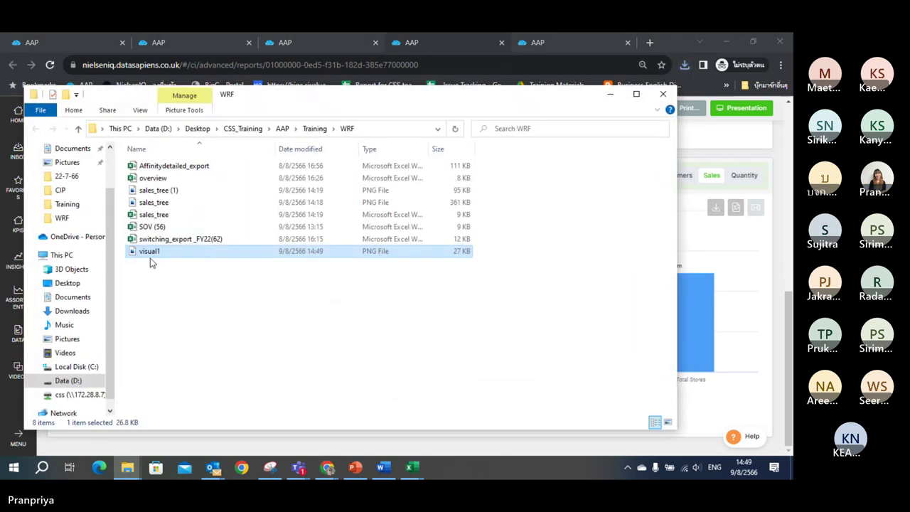
- Open the visual1 image to check the exported chart, close it and minimize the folder window
{"action": "double_click", "coordinate": [151, 253]}
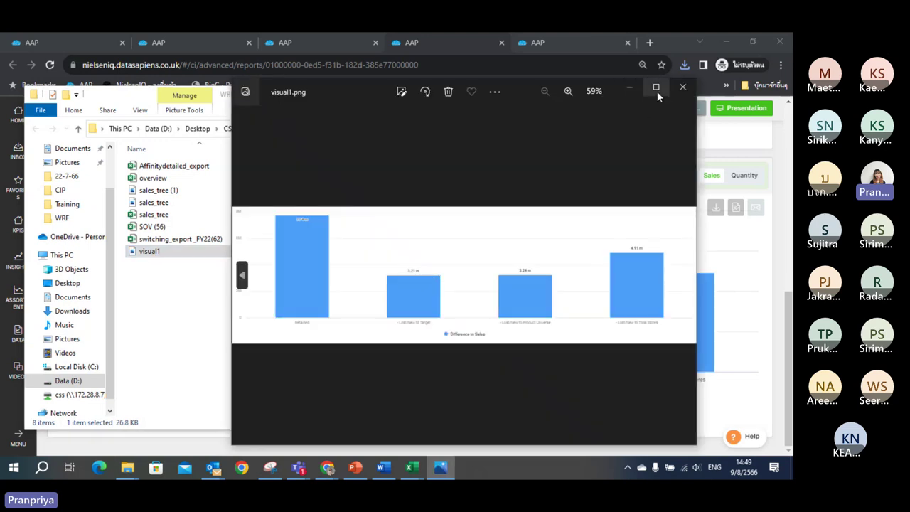
{"action": "left_click", "coordinate": [682, 87]}
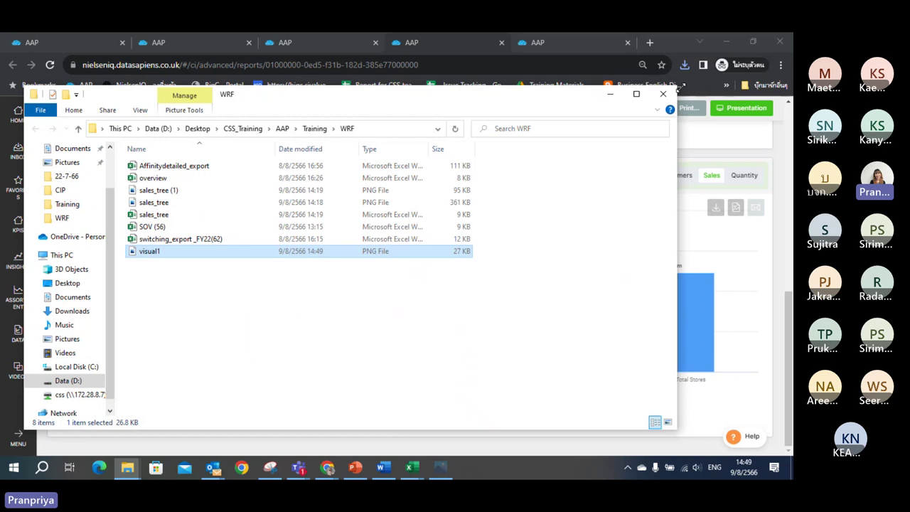
{"action": "left_click", "coordinate": [609, 94]}
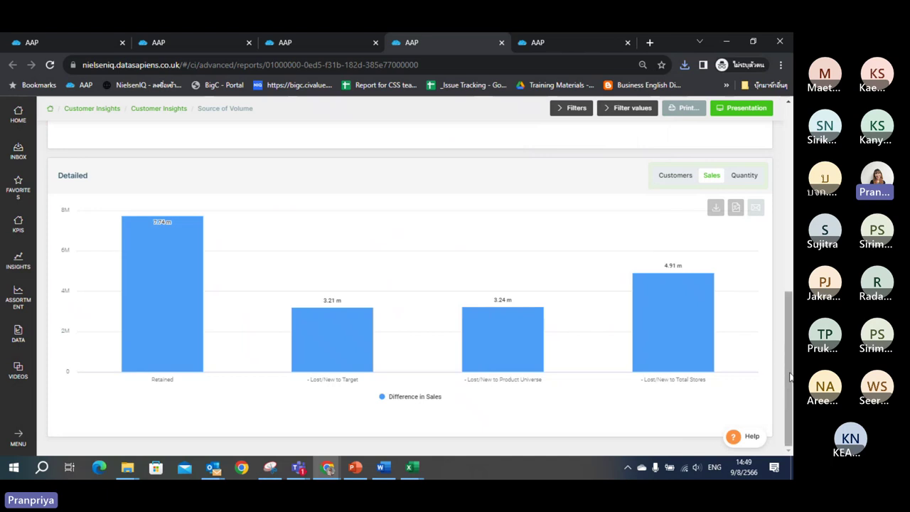
- Review the Source of Volume customer group table, view the Sales Tree report and return to Source of Volume
{"action": "left_click_drag", "start_coordinate": [789, 377], "coordinate": [791, 280]}
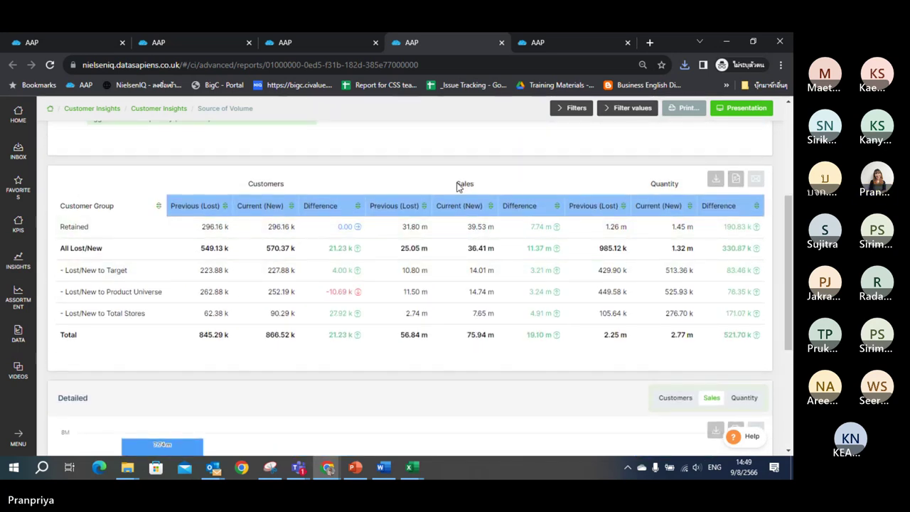
{"action": "left_click", "coordinate": [327, 41]}
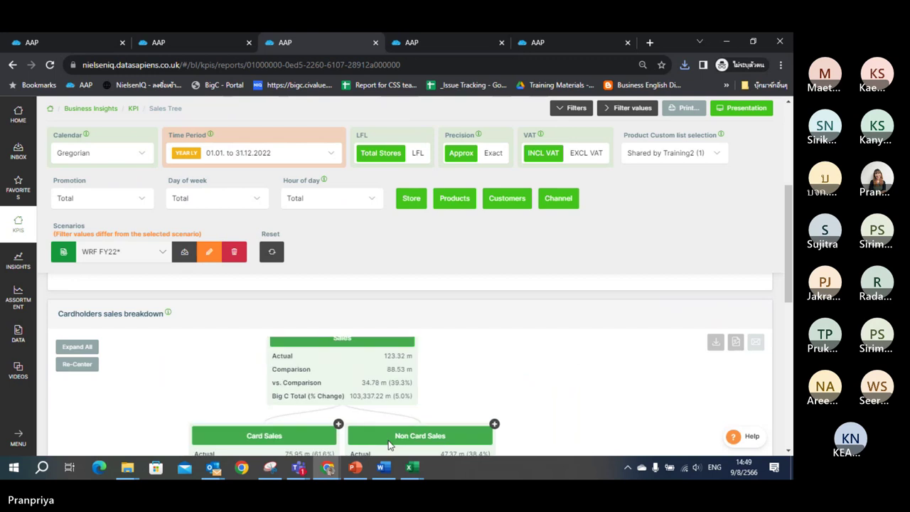
{"action": "left_click", "coordinate": [456, 44]}
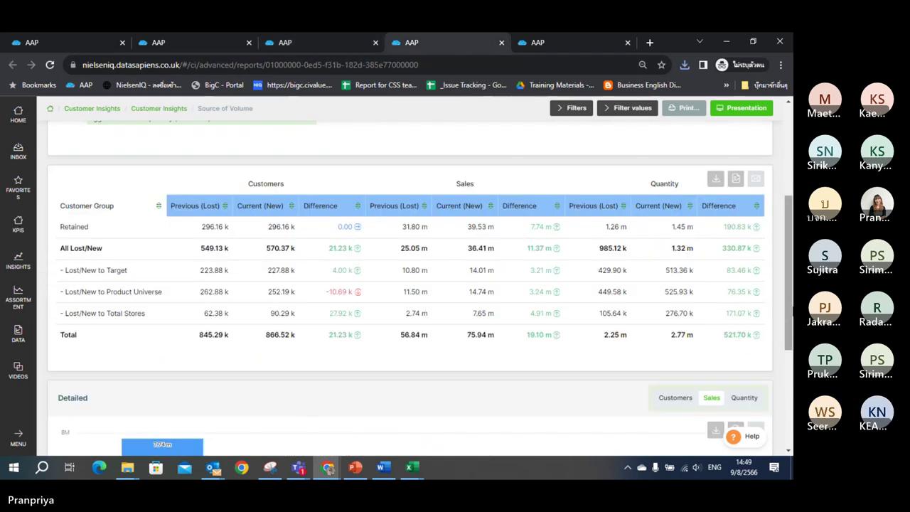
- Examine the Source of Volume business summary, highlighting the current and previous analysis periods, and return to the customer group table
{"action": "scroll", "coordinate": [788, 306], "scroll_direction": "up", "scroll_amount": 2}
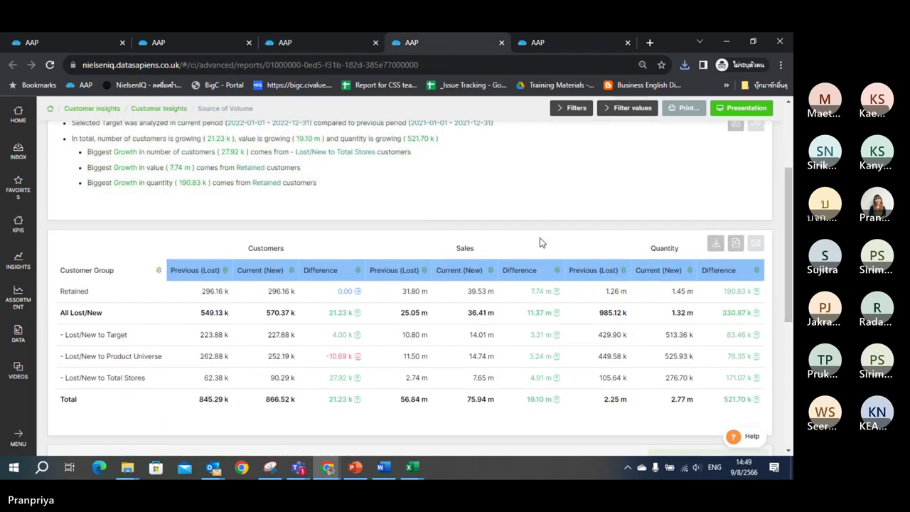
{"action": "scroll", "coordinate": [506, 248], "scroll_direction": "up", "scroll_amount": 4}
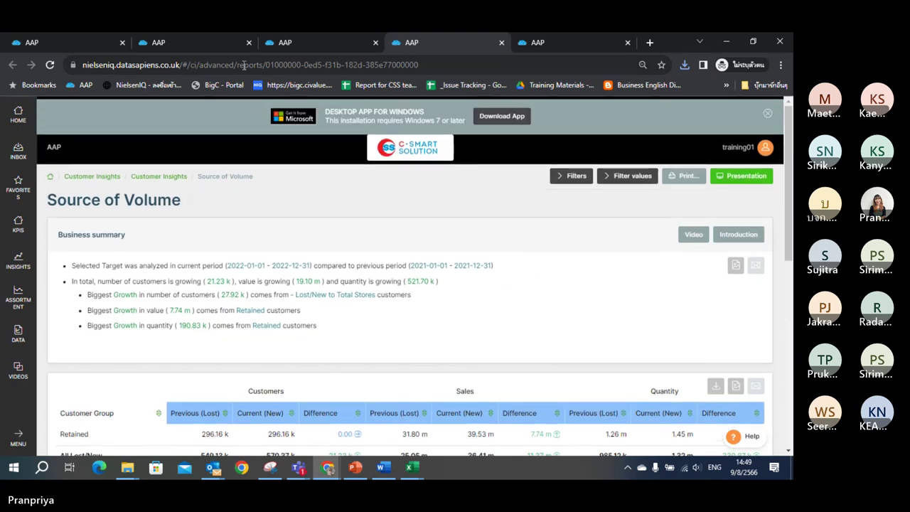
{"action": "left_click_drag", "start_coordinate": [224, 265], "coordinate": [544, 269]}
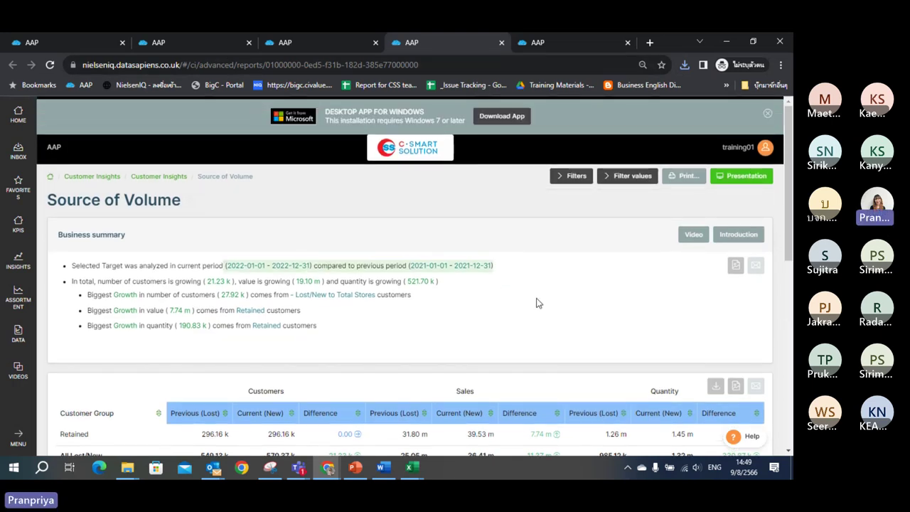
{"action": "left_click", "coordinate": [538, 303]}
{"action": "scroll", "coordinate": [518, 348], "scroll_direction": "down", "scroll_amount": 1}
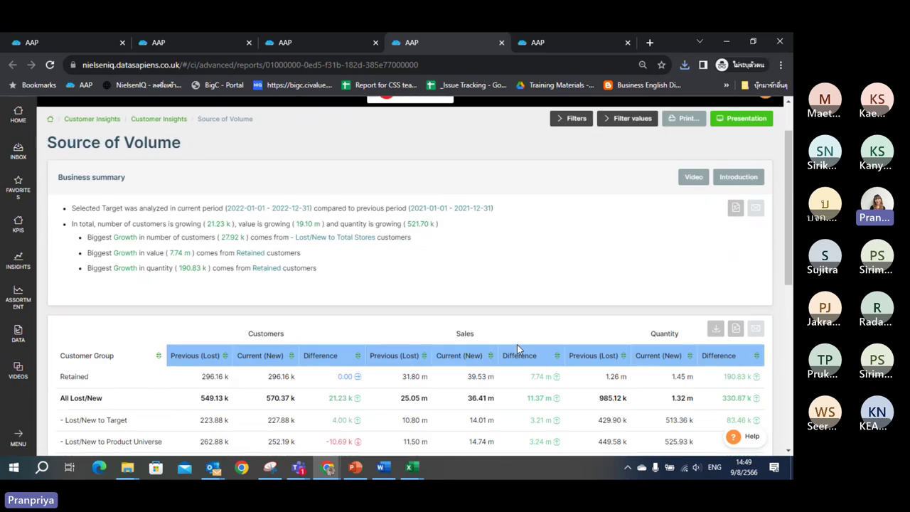
{"action": "scroll", "coordinate": [518, 348], "scroll_direction": "down", "scroll_amount": 1}
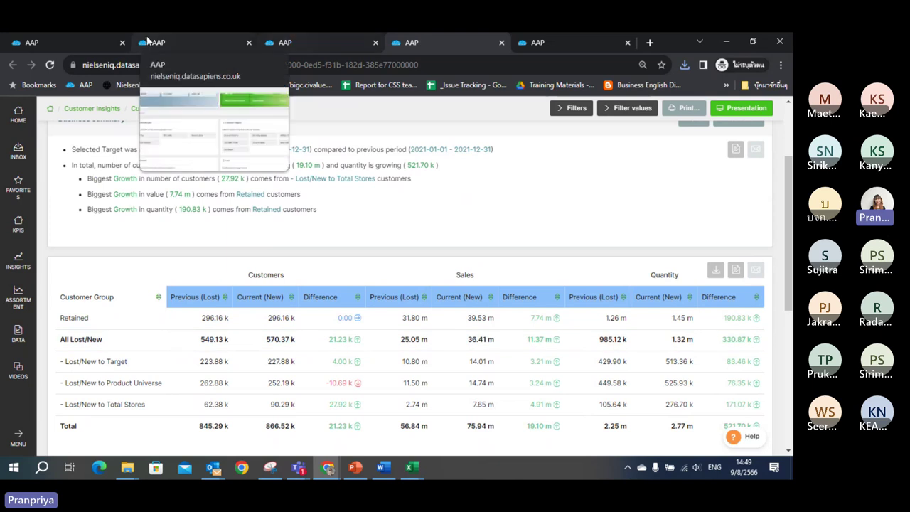
- Check the Sales Tree report in a reduced browser window, and minimize it to show the SOV (56) workbook
{"action": "double_click", "coordinate": [669, 42]}
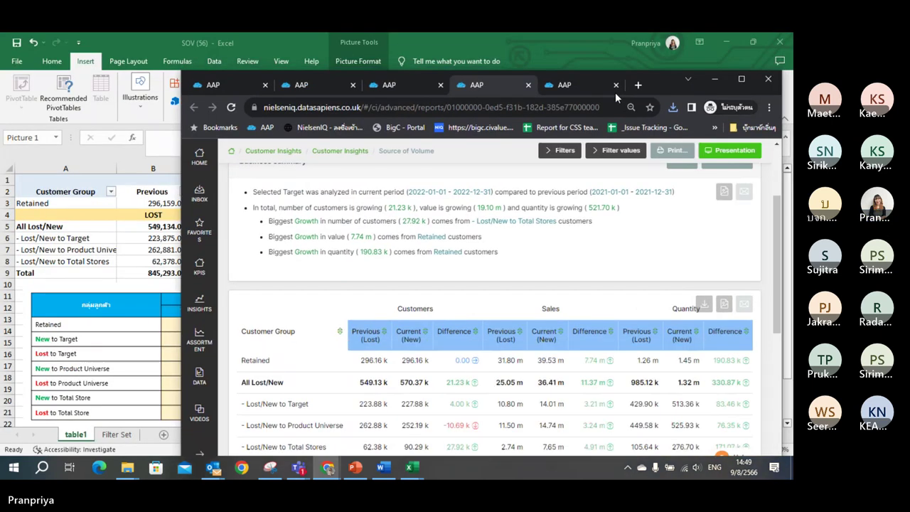
{"action": "left_click", "coordinate": [406, 81]}
{"action": "scroll", "coordinate": [592, 406], "scroll_direction": "down", "scroll_amount": 3}
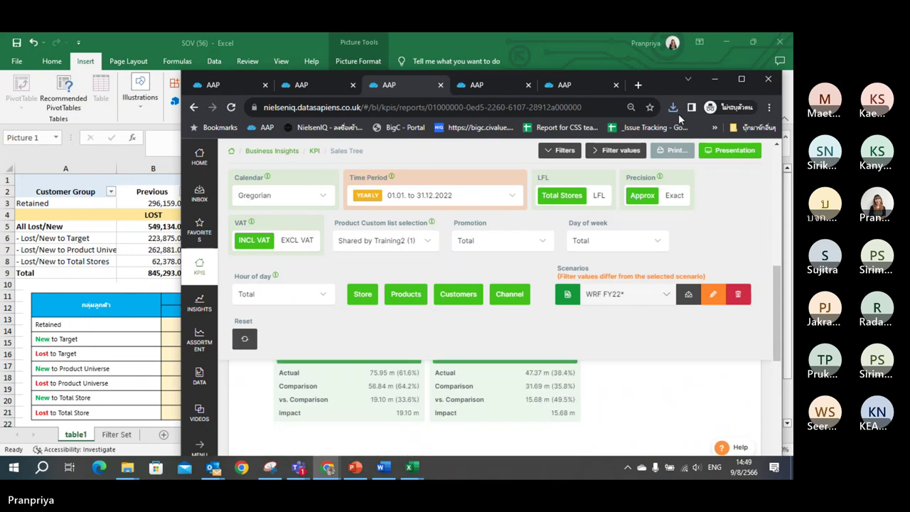
{"action": "left_click", "coordinate": [714, 79]}
- Reposition the customer group checkmark picture below the data table on sheet table1 and deselect it
{"action": "left_click", "coordinate": [569, 349]}
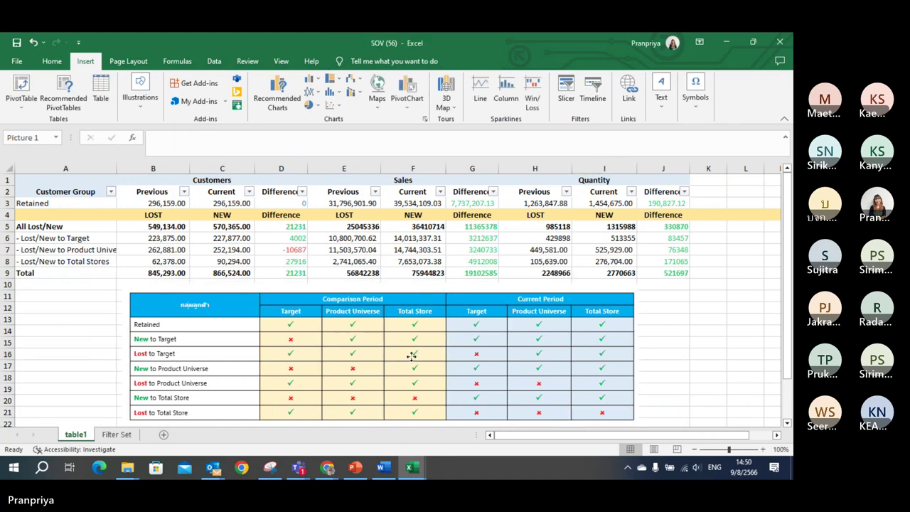
{"action": "left_click", "coordinate": [386, 351]}
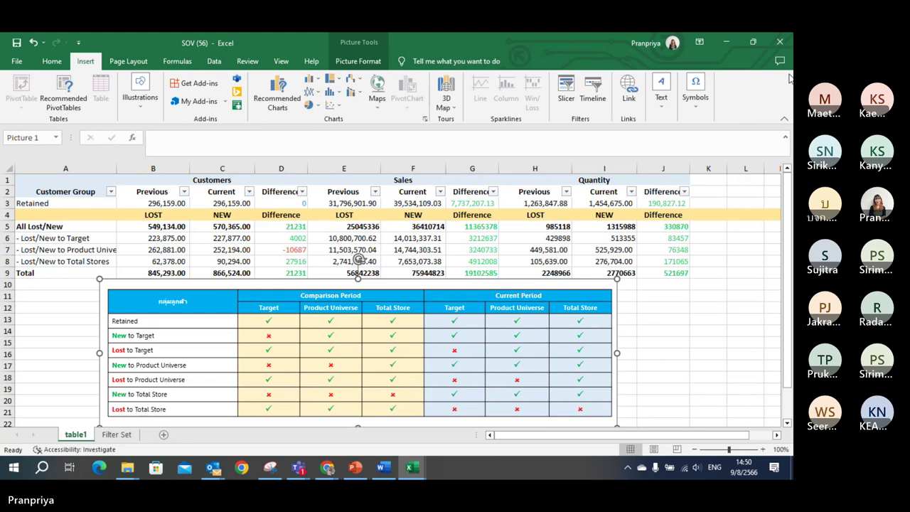
{"action": "left_click", "coordinate": [475, 272]}
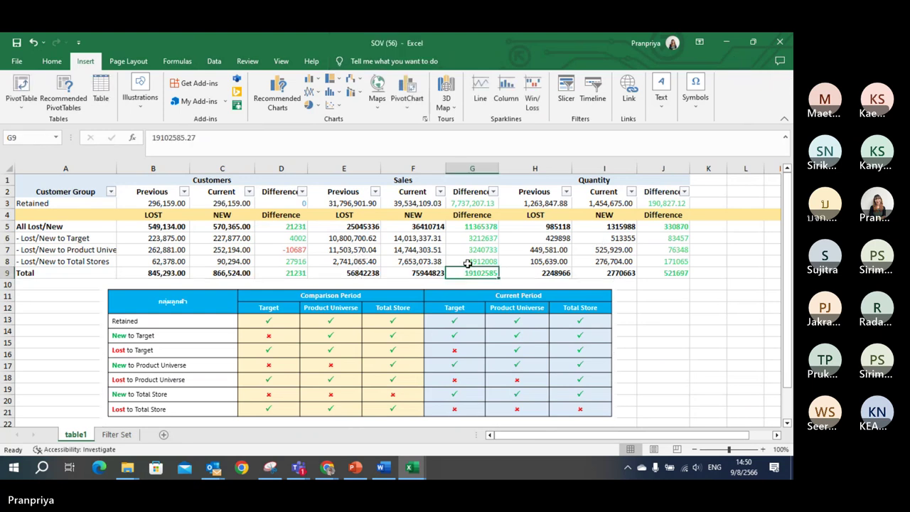
- Apply the comma number style to the Sales Difference cells G5:G9 and widen column G to fit the values
{"action": "left_click_drag", "start_coordinate": [466, 232], "coordinate": [472, 273]}
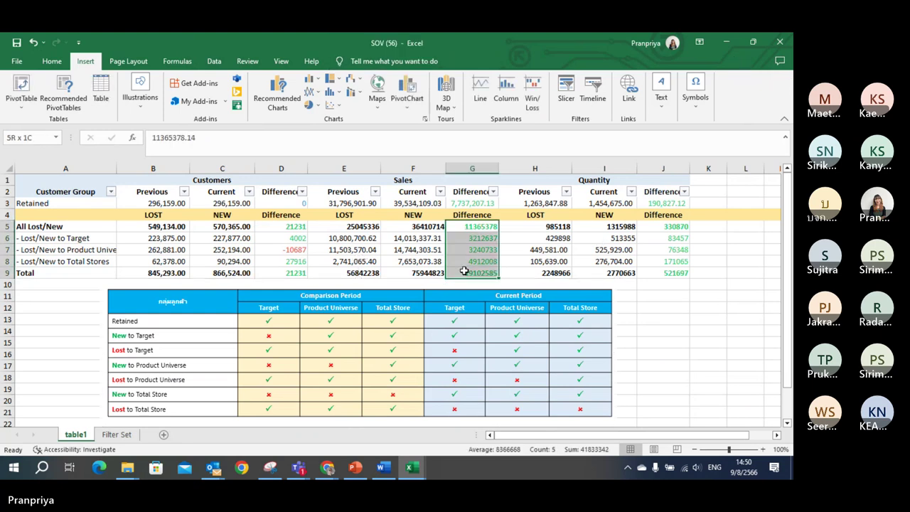
{"action": "left_click", "coordinate": [52, 61]}
{"action": "left_click", "coordinate": [400, 101]}
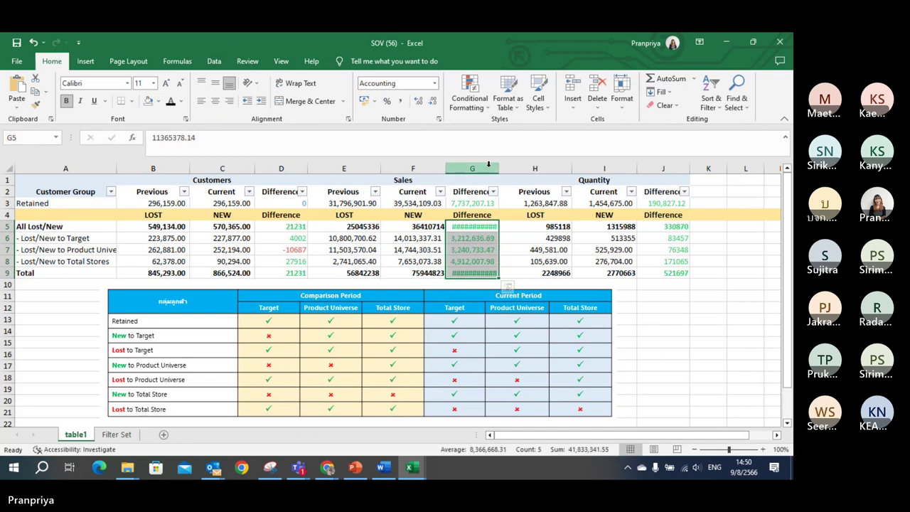
{"action": "left_click_drag", "start_coordinate": [500, 165], "coordinate": [509, 165]}
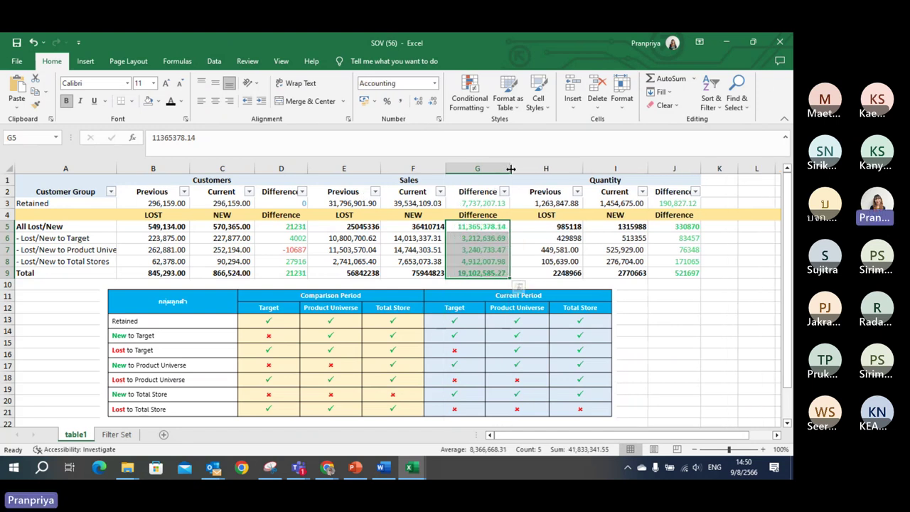
- Minimize the Excel and PowerPoint windows and bring up the training browser window, maximized, with the Source of Volume report
{"action": "left_click", "coordinate": [730, 42]}
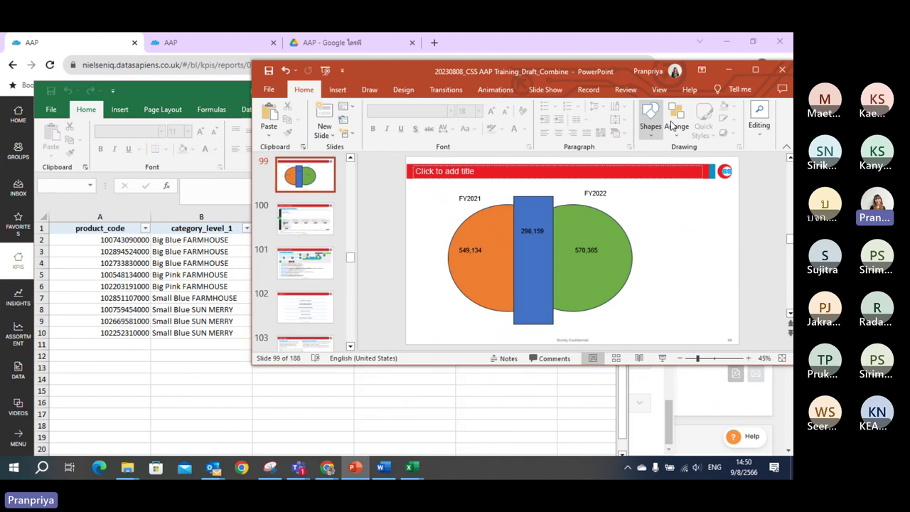
{"action": "left_click", "coordinate": [730, 74]}
{"action": "left_click", "coordinate": [617, 90]}
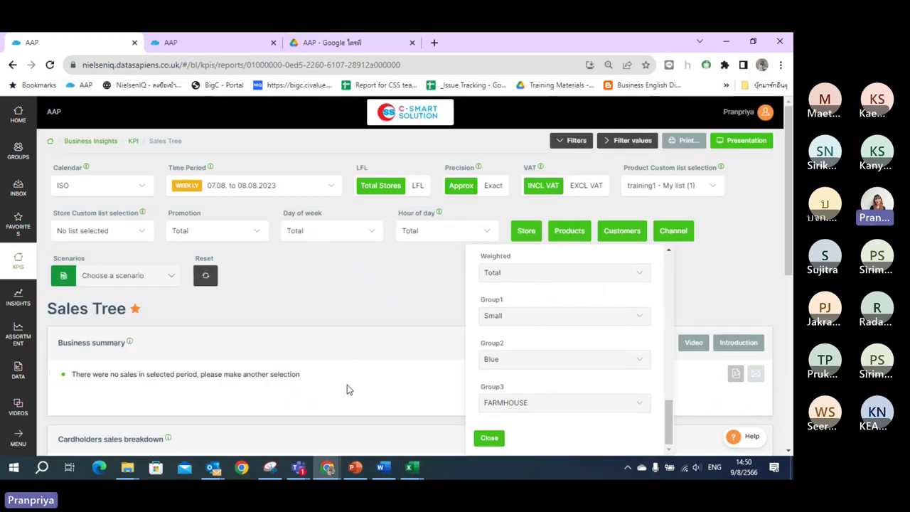
{"action": "mouse_move", "coordinate": [330, 471]}
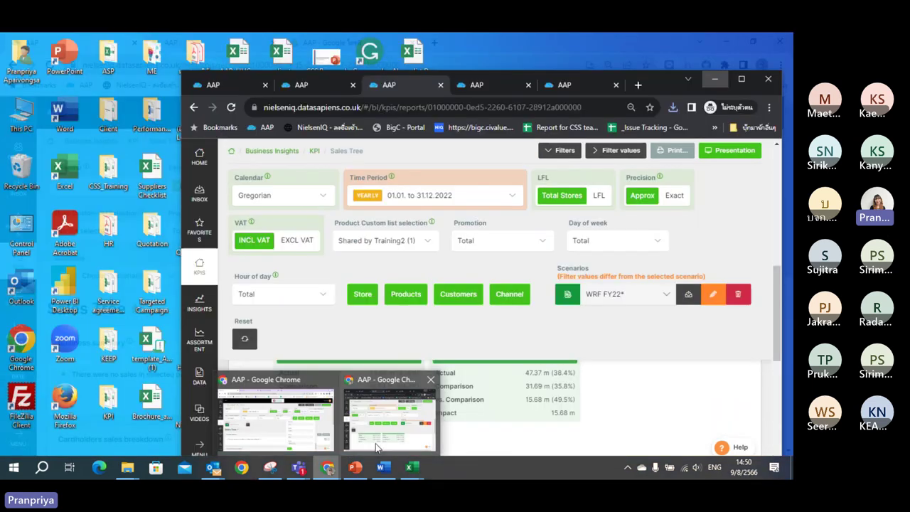
{"action": "left_click", "coordinate": [390, 418]}
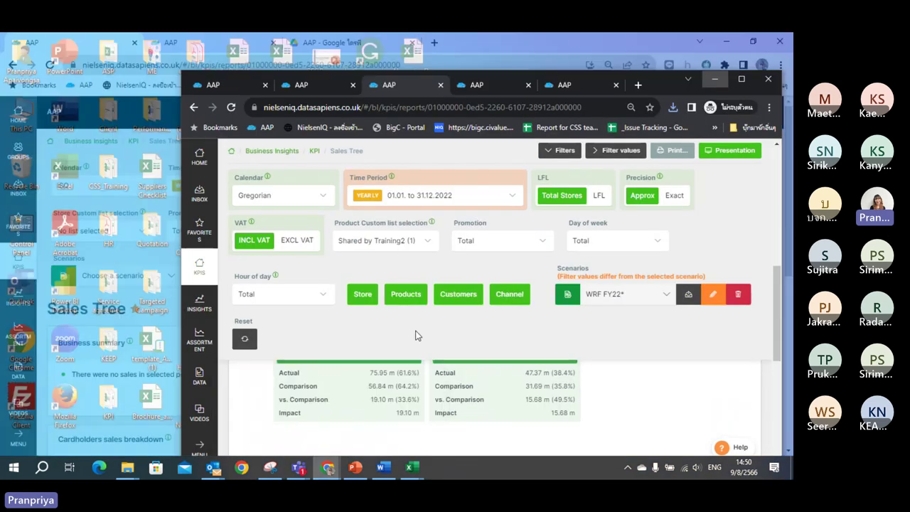
{"action": "left_click", "coordinate": [739, 80]}
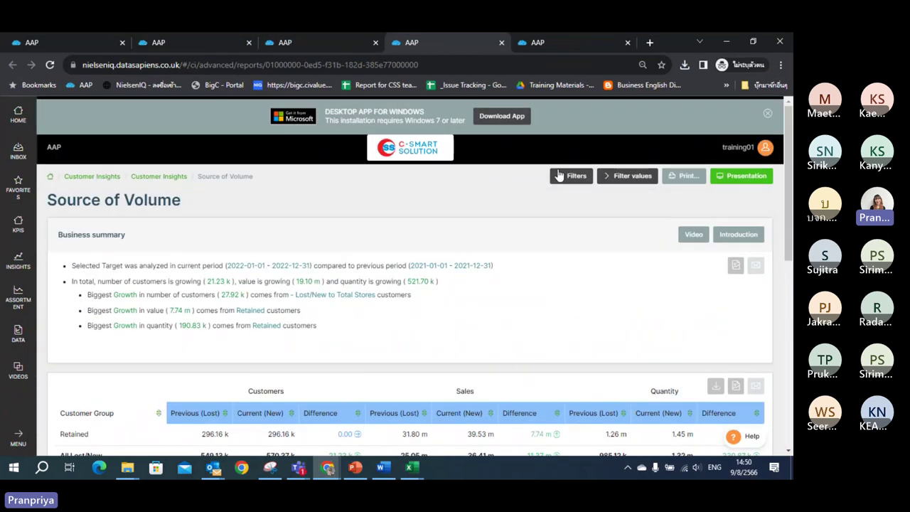
- Show the Source of Volume filters and check the available Product Custom lists without selecting one
{"action": "left_click", "coordinate": [560, 176]}
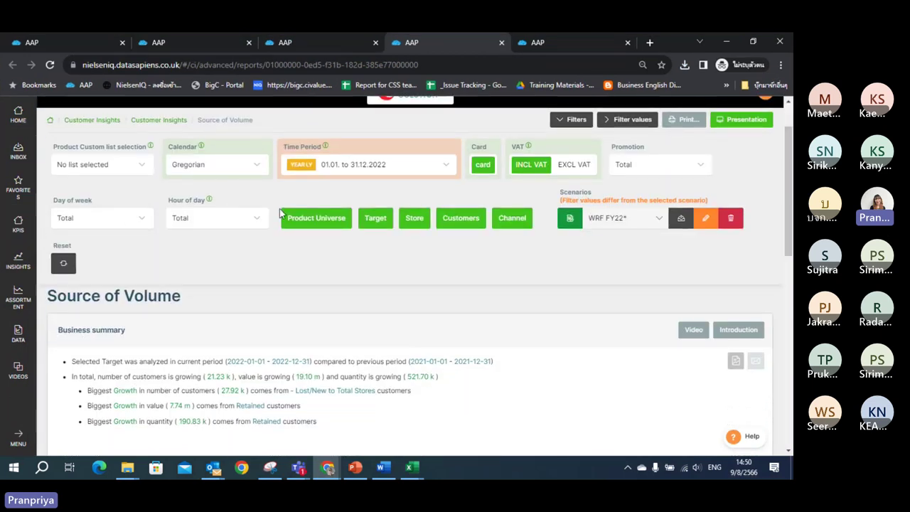
{"action": "left_click", "coordinate": [122, 170]}
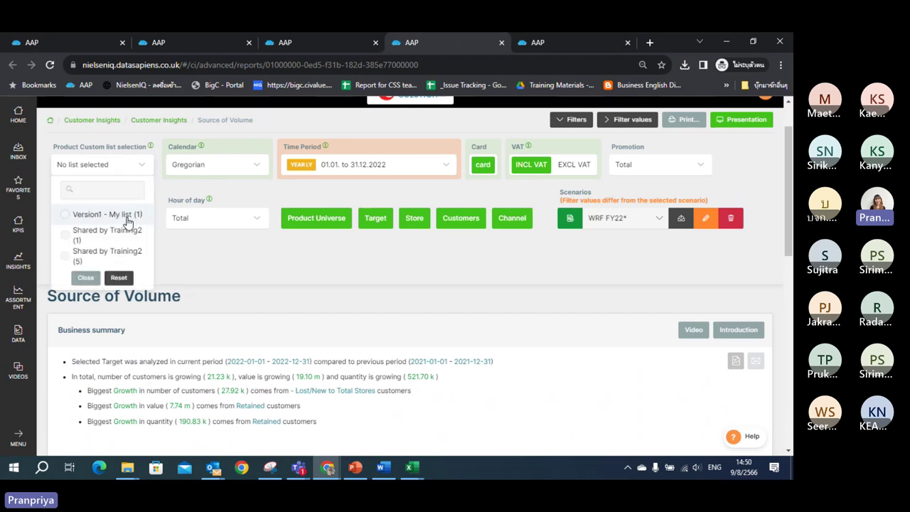
{"action": "left_click", "coordinate": [130, 168]}
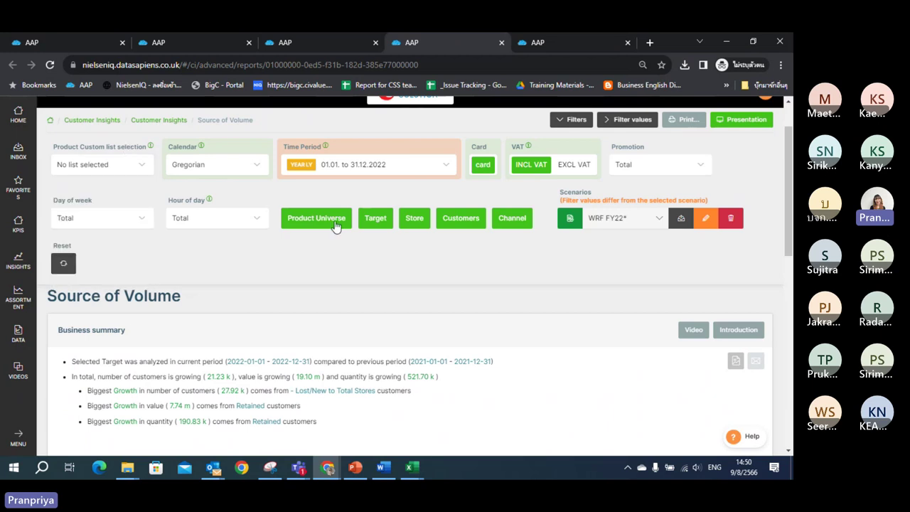
- Review the Target product filter fields, close them and bring the customer group table back into view
{"action": "left_click", "coordinate": [374, 217]}
{"action": "scroll", "coordinate": [400, 351], "scroll_direction": "down", "scroll_amount": 3}
{"action": "left_click", "coordinate": [280, 417]}
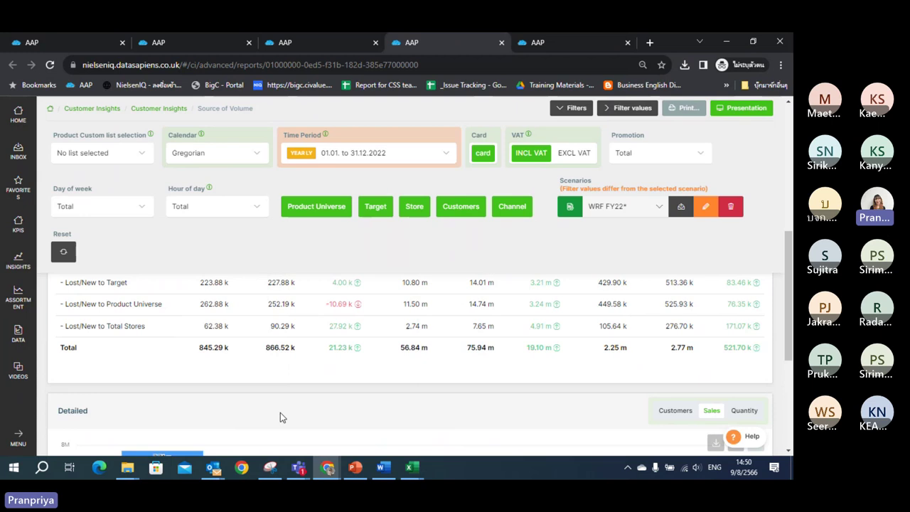
{"action": "left_click", "coordinate": [375, 213]}
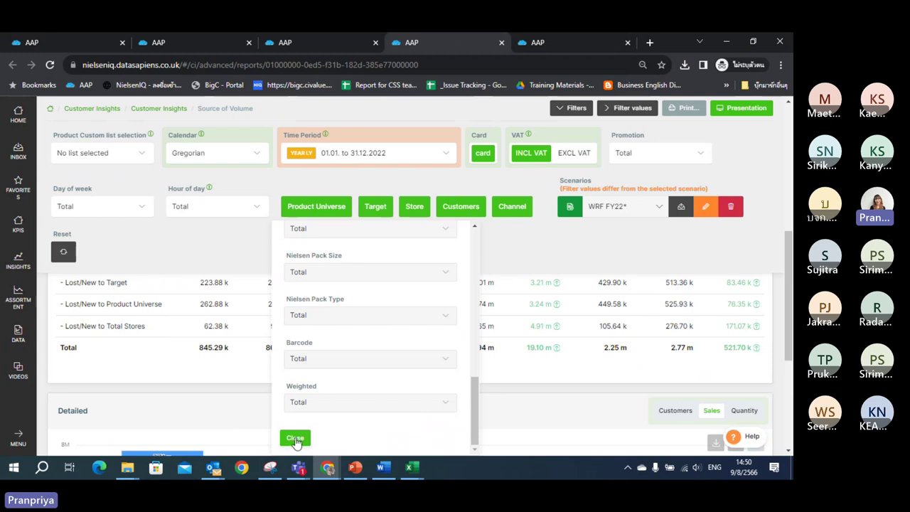
{"action": "left_click", "coordinate": [296, 439]}
{"action": "left_click_drag", "start_coordinate": [787, 311], "coordinate": [790, 286]}
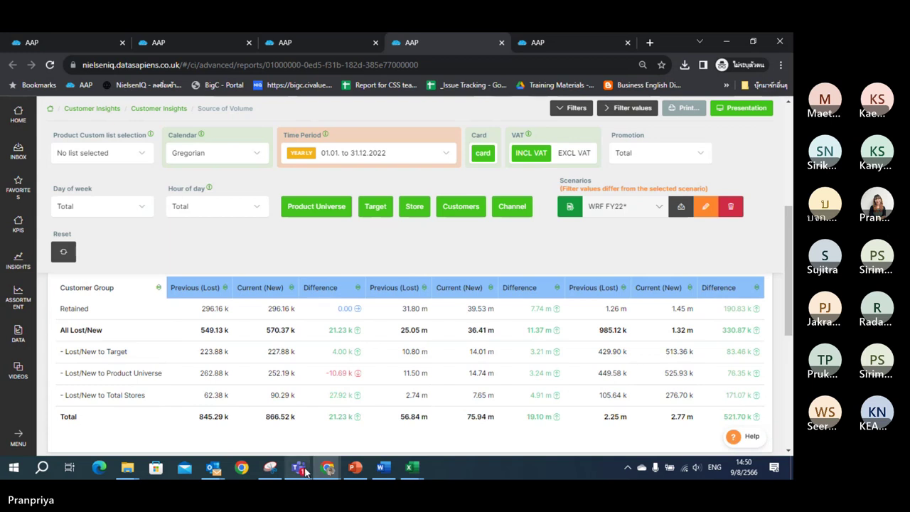
- Check the Teams meeting chat for new questions and minimize the meeting window
{"action": "mouse_move", "coordinate": [309, 467]}
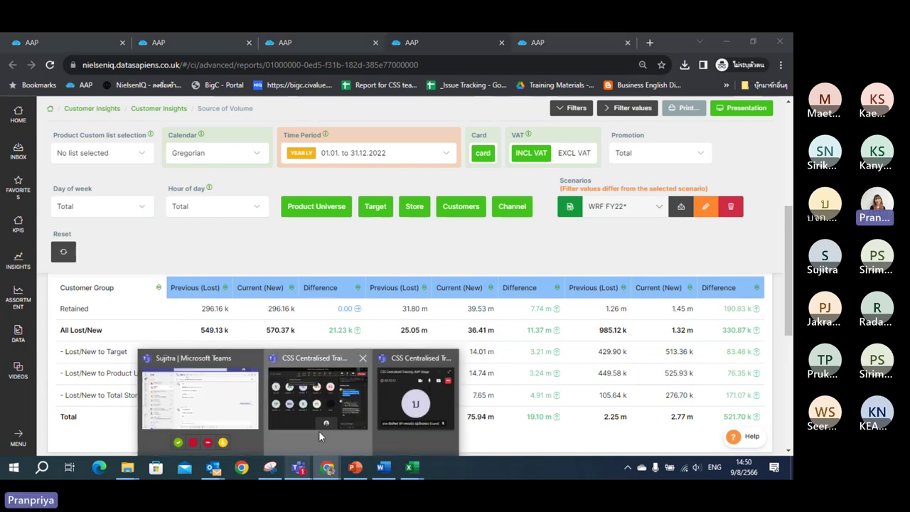
{"action": "left_click", "coordinate": [318, 431]}
{"action": "left_click", "coordinate": [635, 369]}
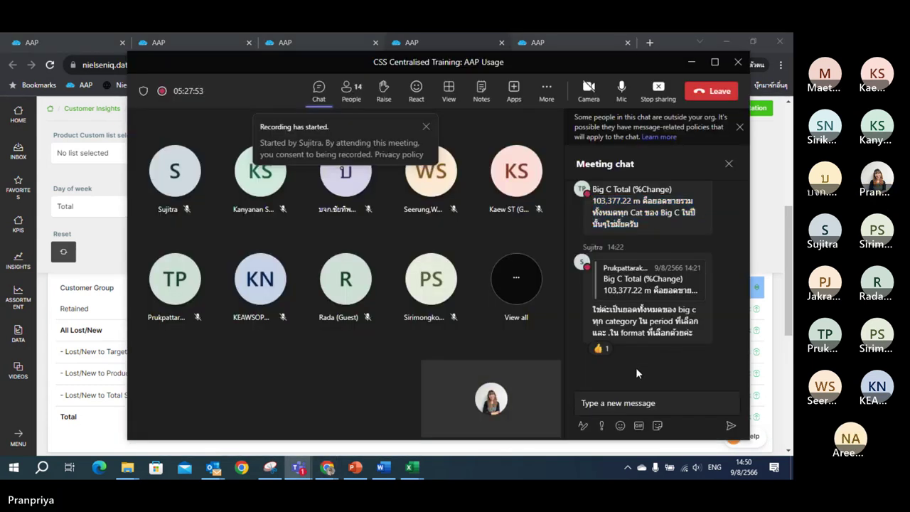
{"action": "left_click", "coordinate": [690, 64]}
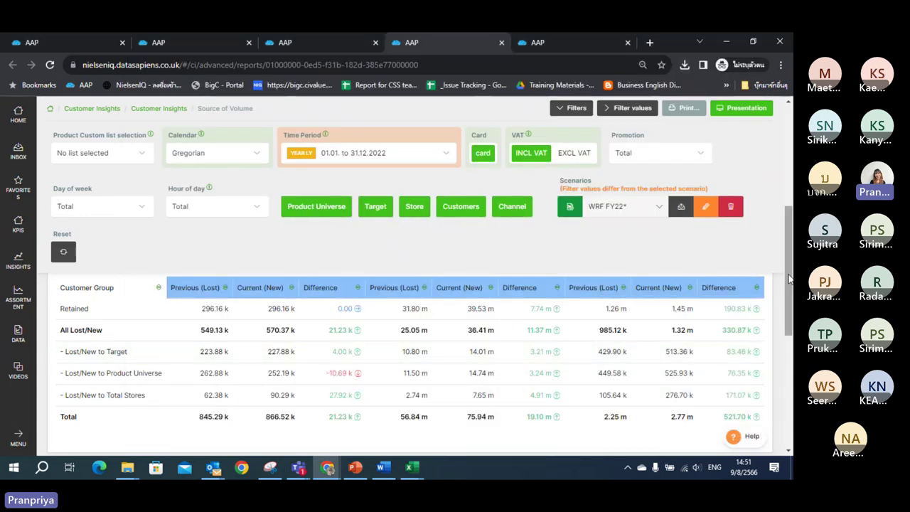
- Examine the Detailed chart of the difference in sales by customer group and return to the table
{"action": "scroll", "coordinate": [785, 286], "scroll_direction": "down", "scroll_amount": 1}
{"action": "left_click_drag", "start_coordinate": [789, 279], "coordinate": [785, 363]}
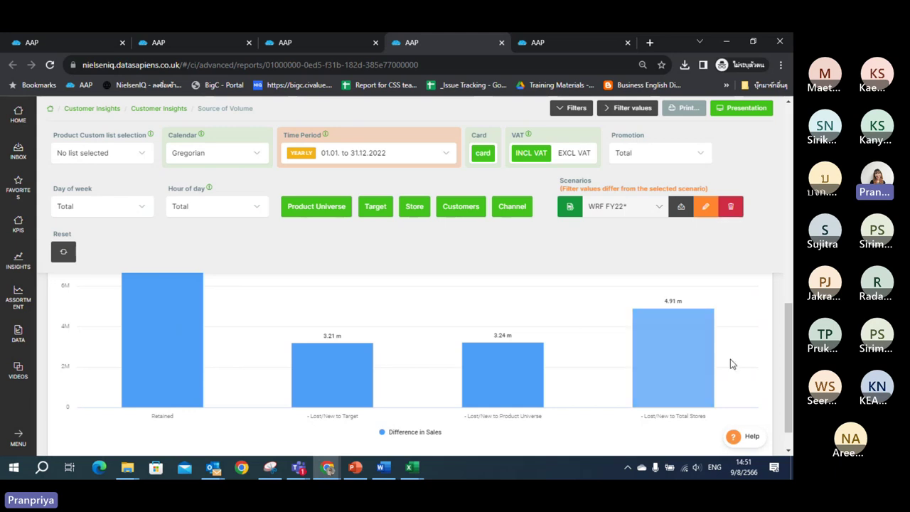
{"action": "left_click_drag", "start_coordinate": [791, 383], "coordinate": [790, 375]}
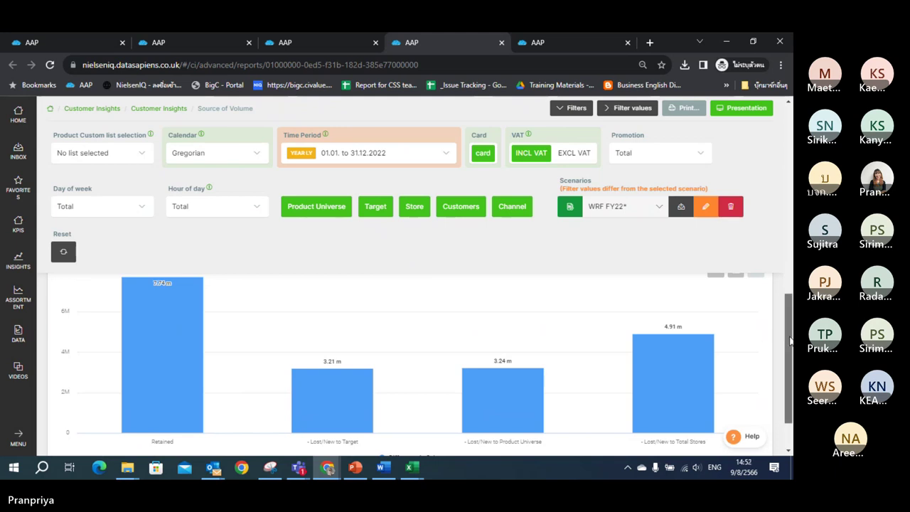
{"action": "mouse_move", "coordinate": [788, 339]}
{"action": "left_mouse_down"}
{"action": "mouse_move", "coordinate": [787, 250]}
{"action": "mouse_move", "coordinate": [784, 343]}
{"action": "left_mouse_up"}
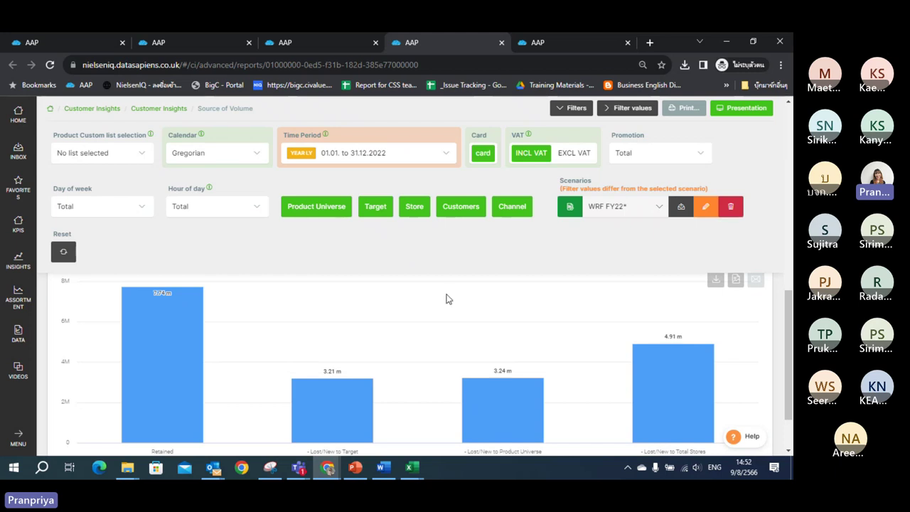
{"action": "left_click_drag", "start_coordinate": [789, 380], "coordinate": [789, 287]}
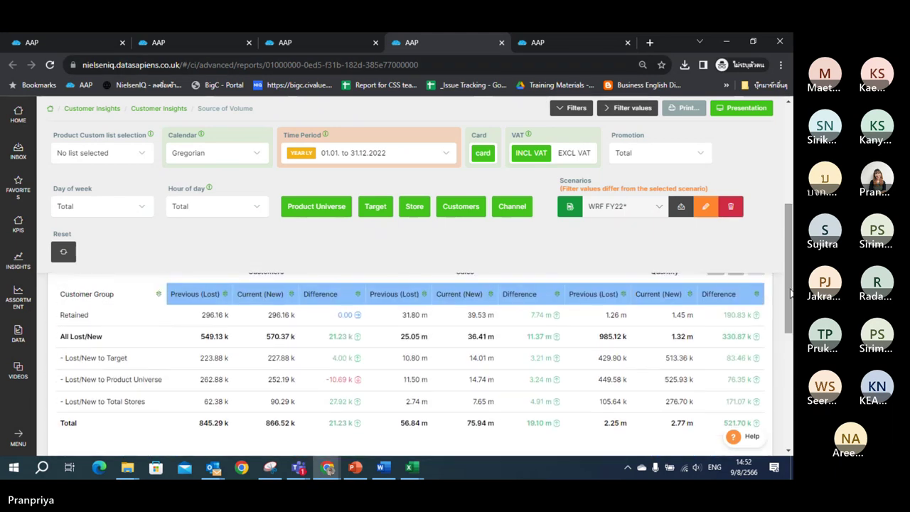
- Look at the Sales Tree report, and switch to the Switching analysis report to view its business summary
{"action": "left_click", "coordinate": [305, 39]}
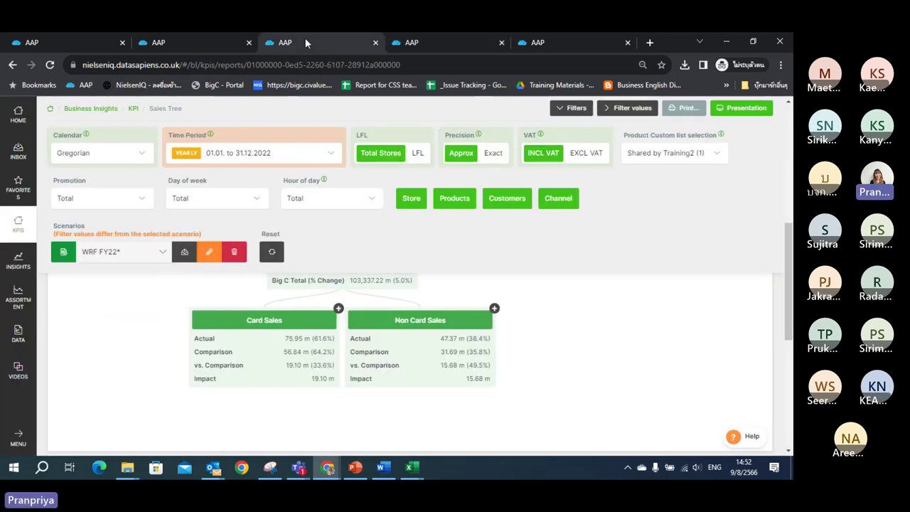
{"action": "left_click", "coordinate": [213, 42]}
{"action": "left_click", "coordinate": [570, 42]}
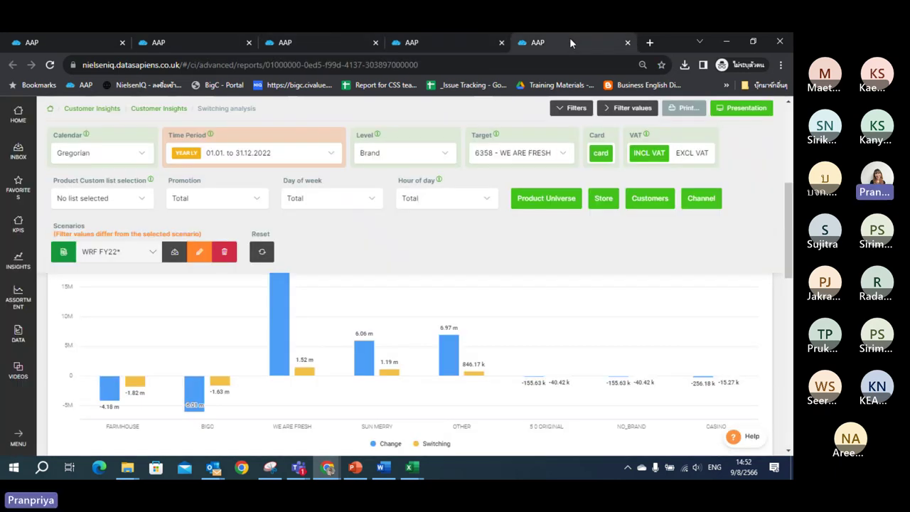
{"action": "scroll", "coordinate": [790, 240], "scroll_direction": "up", "scroll_amount": 1}
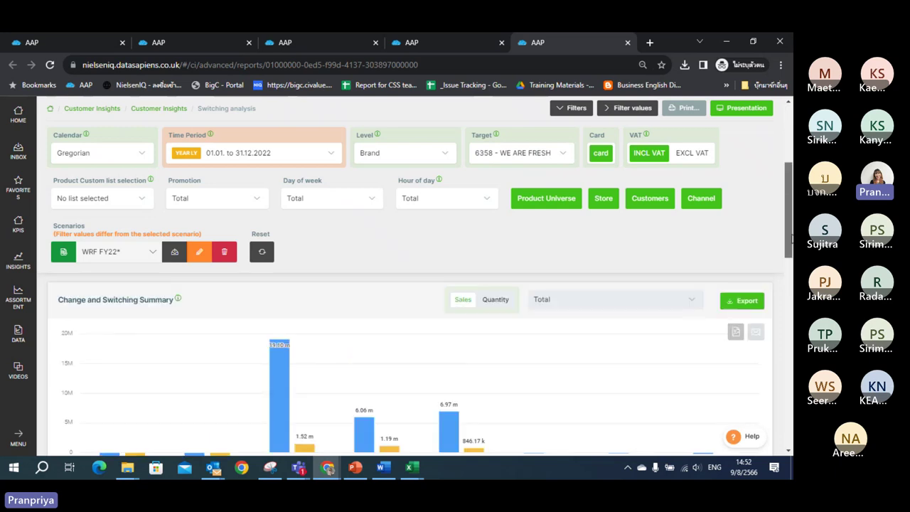
{"action": "left_click_drag", "start_coordinate": [790, 240], "coordinate": [791, 192]}
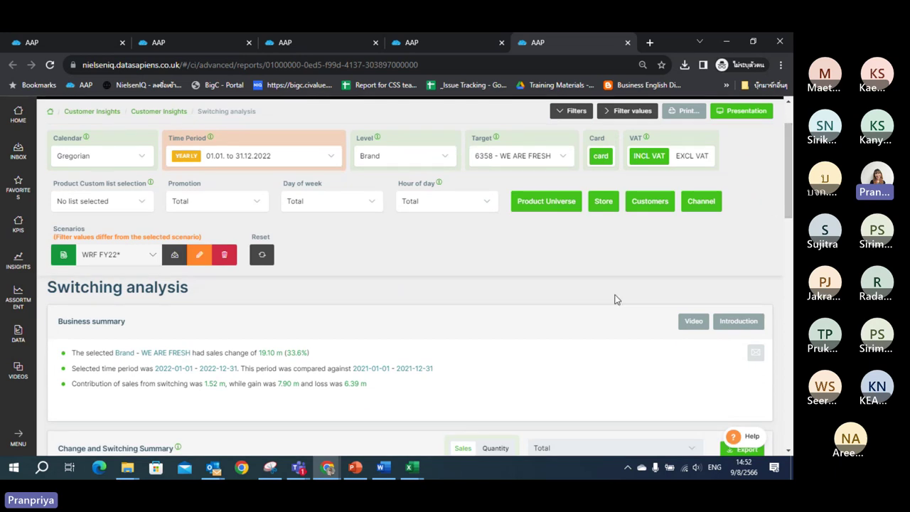
- Switch to the PowerPoint training deck and show its SWITCHING slides on the concept, calculation method and use cases as a slide show
{"action": "left_click", "coordinate": [356, 467]}
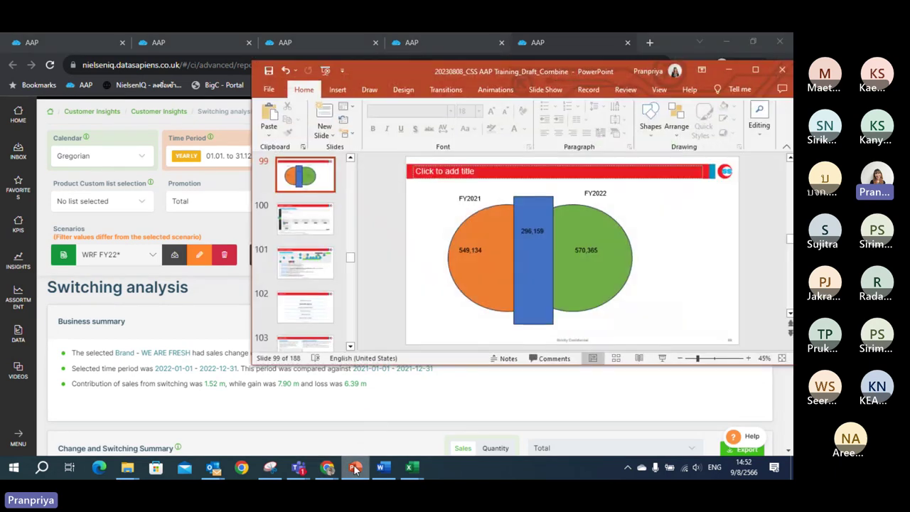
{"action": "left_click", "coordinate": [752, 68]}
{"action": "scroll", "coordinate": [79, 376], "scroll_direction": "down", "scroll_amount": 5}
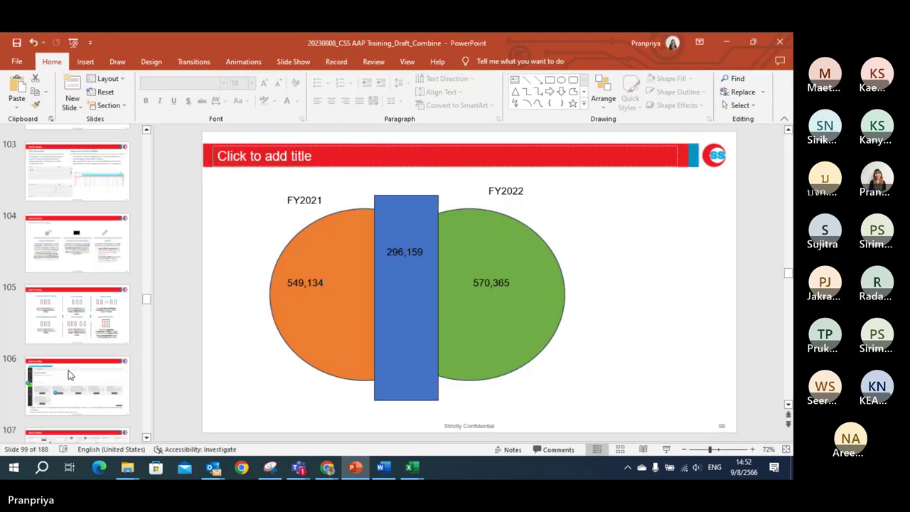
{"action": "left_click", "coordinate": [76, 315]}
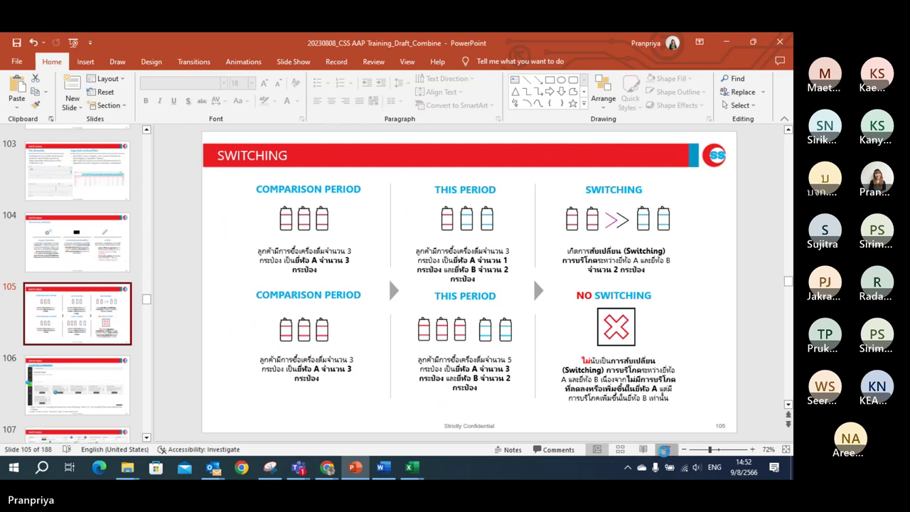
{"action": "left_click", "coordinate": [665, 450]}
{"action": "left_click", "coordinate": [665, 455]}
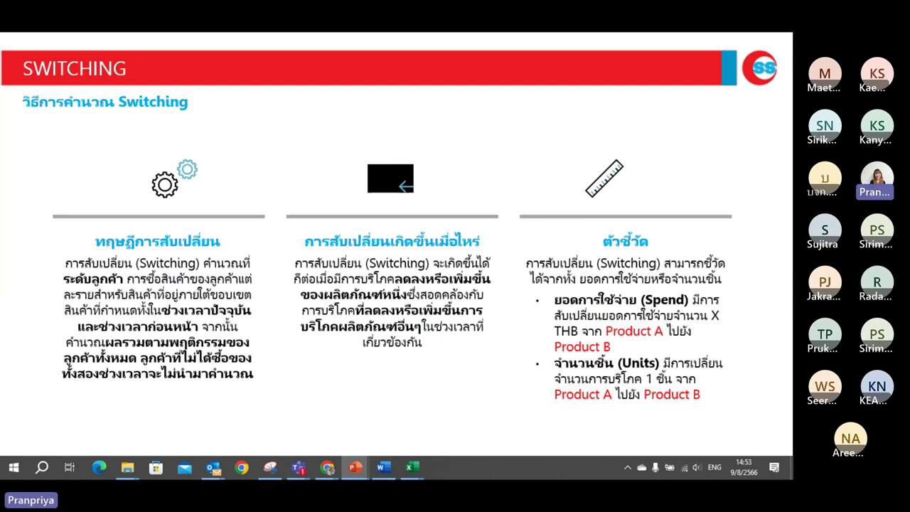
{"action": "key", "text": "Right"}
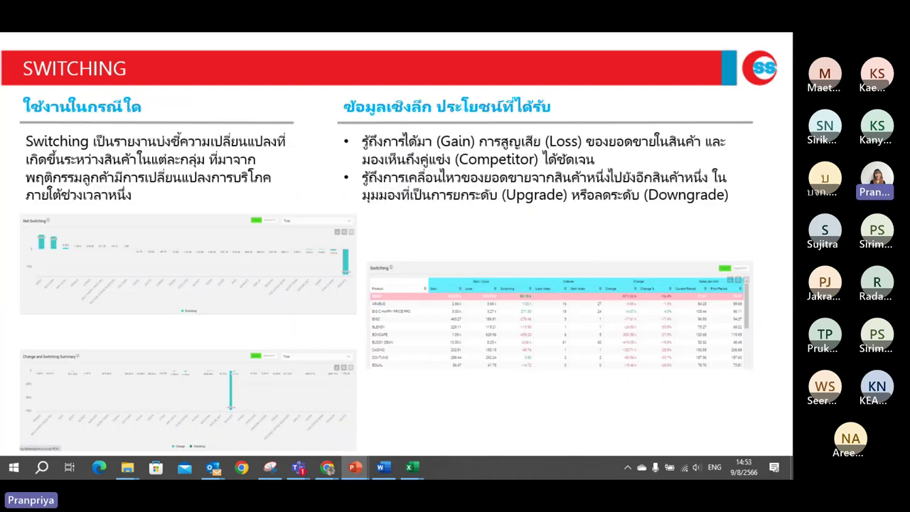
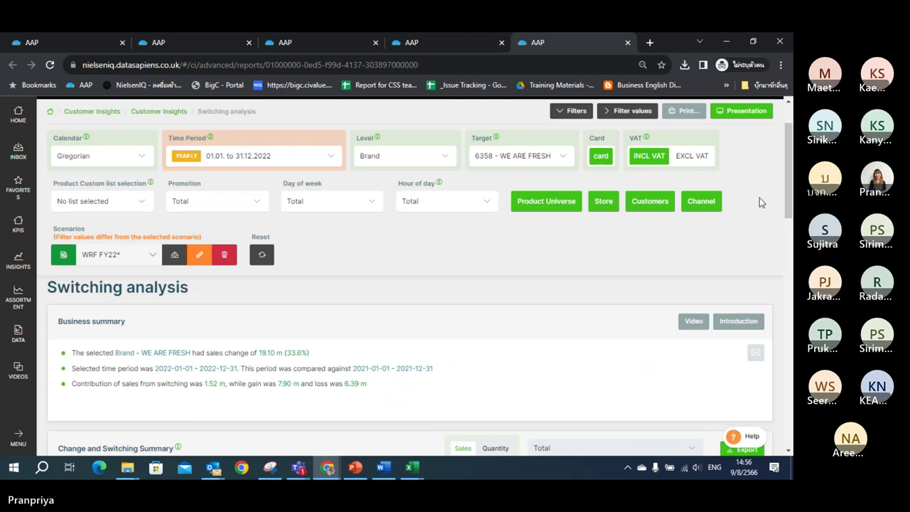
- Review the Calendar, Time Period and Level filter options of the Switching analysis report in the browser, closing each list without changes
{"action": "scroll", "coordinate": [789, 196], "scroll_direction": "up", "scroll_amount": 1}
{"action": "scroll", "coordinate": [790, 197], "scroll_direction": "down", "scroll_amount": 1}
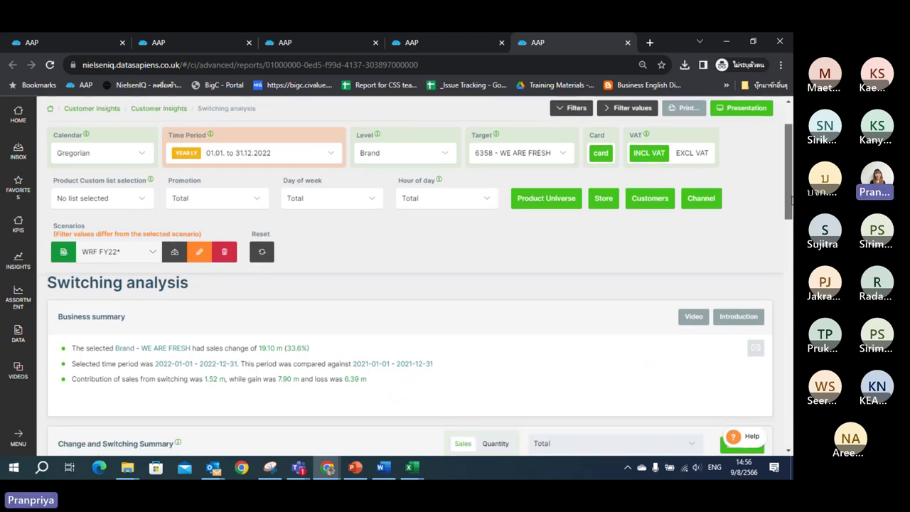
{"action": "scroll", "coordinate": [790, 200], "scroll_direction": "down", "scroll_amount": 1}
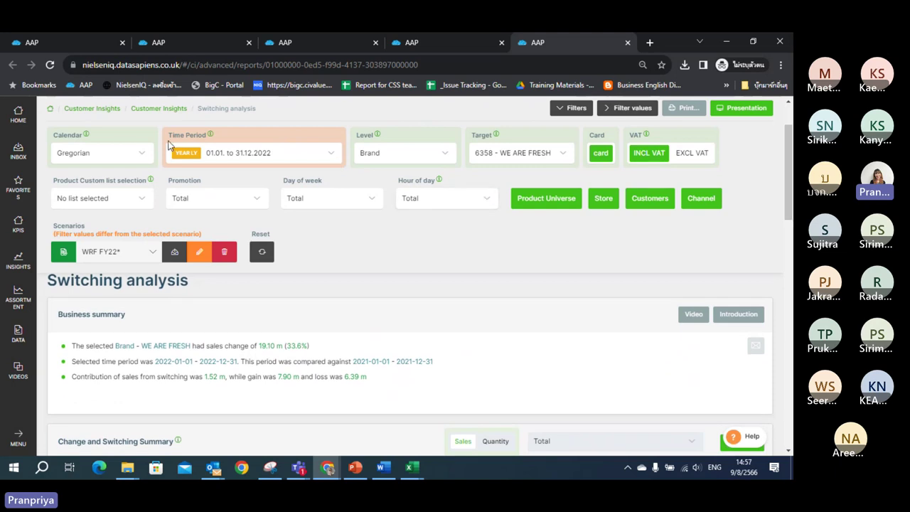
{"action": "left_click", "coordinate": [126, 162]}
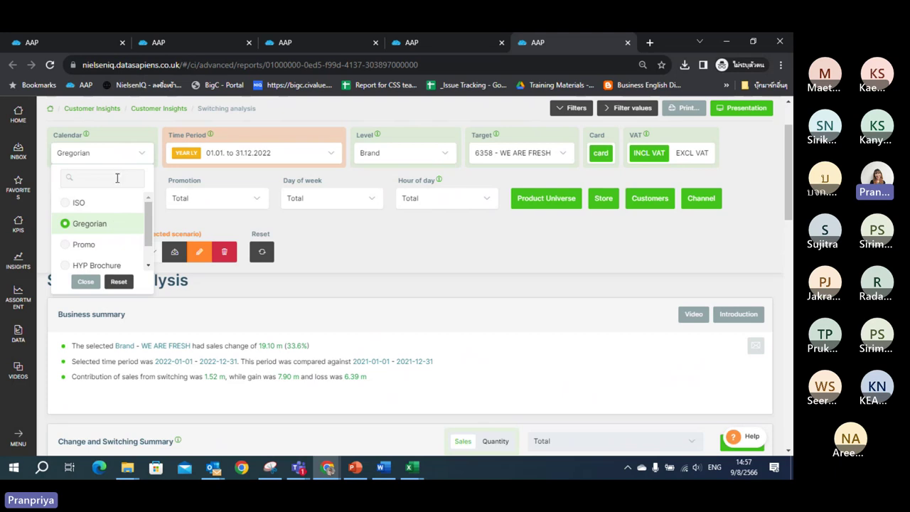
{"action": "left_click", "coordinate": [121, 163]}
{"action": "left_click", "coordinate": [331, 161]}
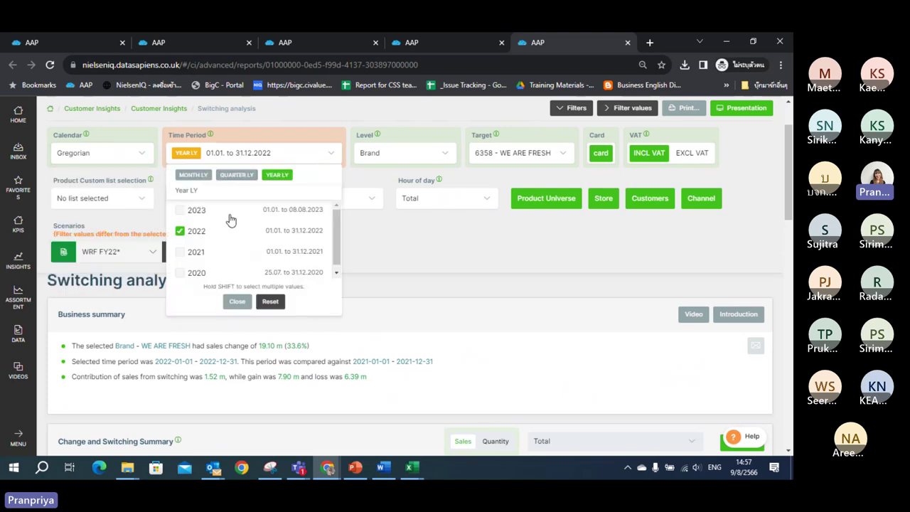
{"action": "left_click", "coordinate": [297, 157]}
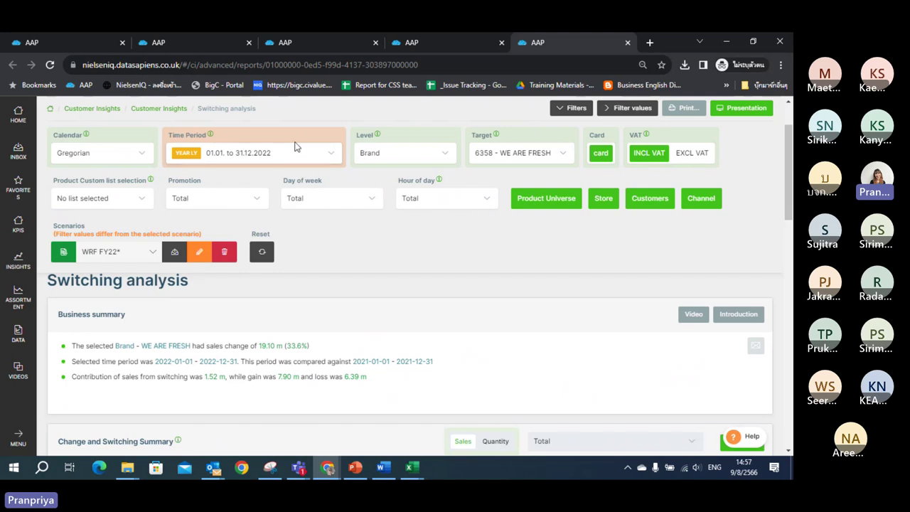
{"action": "left_click", "coordinate": [427, 157]}
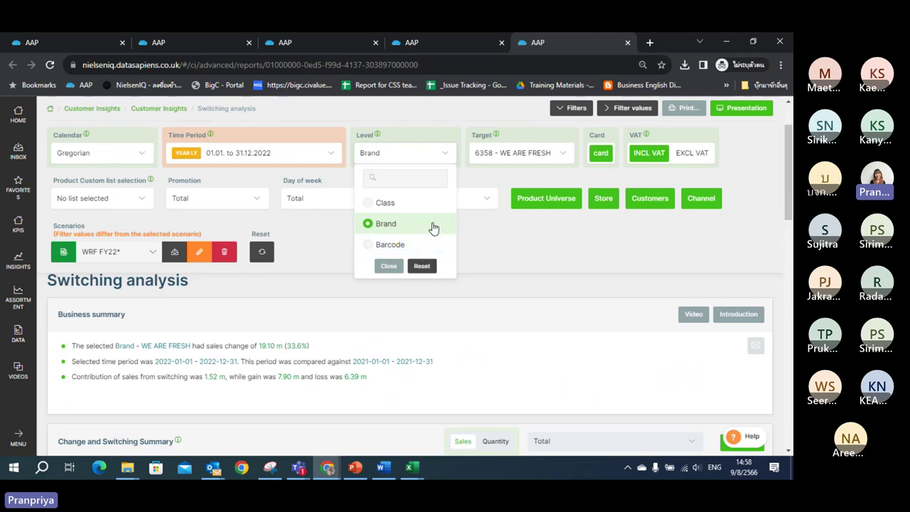
{"action": "left_click", "coordinate": [445, 154]}
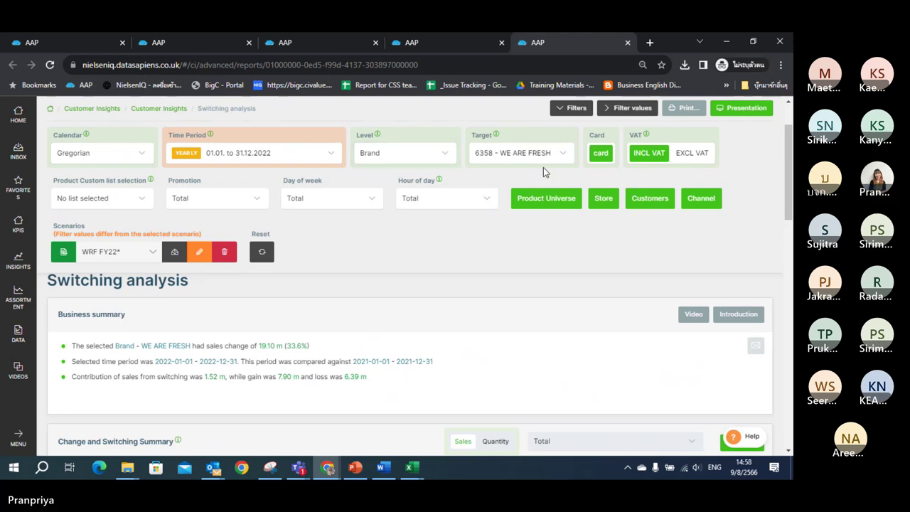
- Examine the Product Universe filter's Class field and Sub Class options for BREAD, and close the filter
{"action": "left_click", "coordinate": [547, 201]}
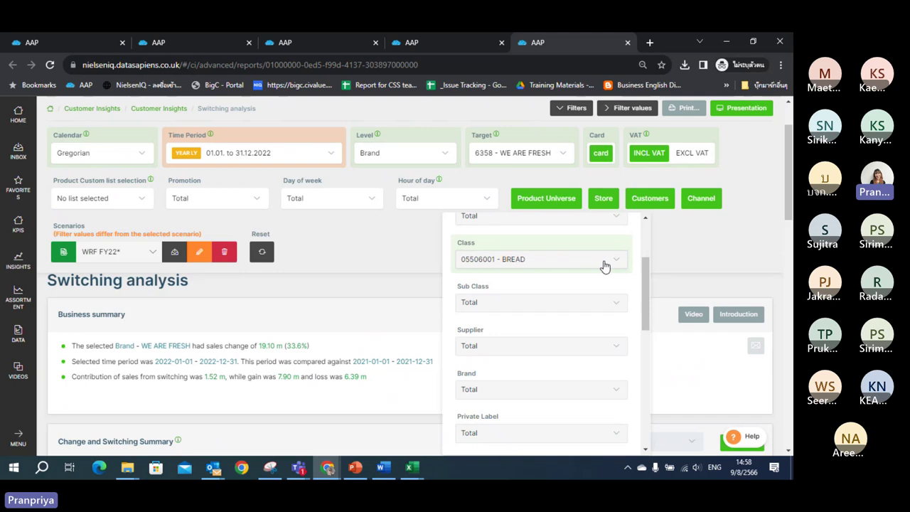
{"action": "left_click", "coordinate": [614, 305]}
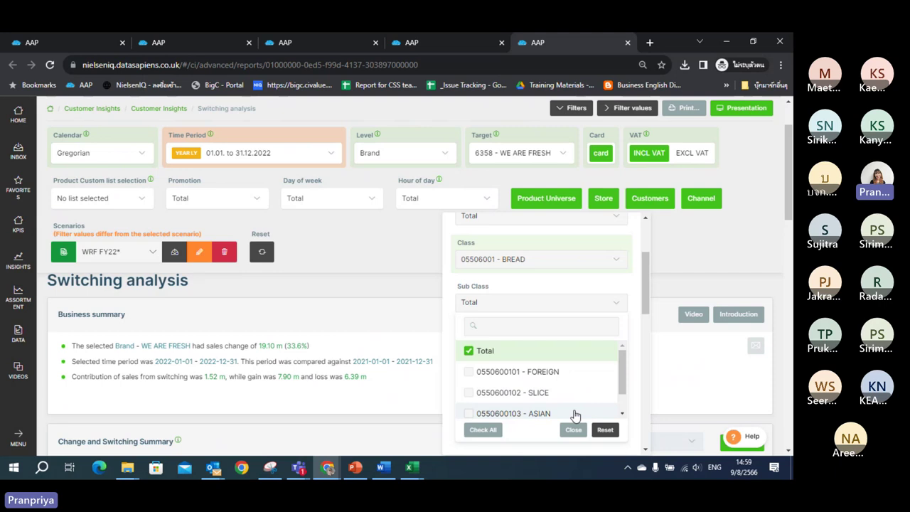
{"action": "scroll", "coordinate": [620, 367], "scroll_direction": "down", "scroll_amount": 1}
{"action": "scroll", "coordinate": [622, 364], "scroll_direction": "up", "scroll_amount": 1}
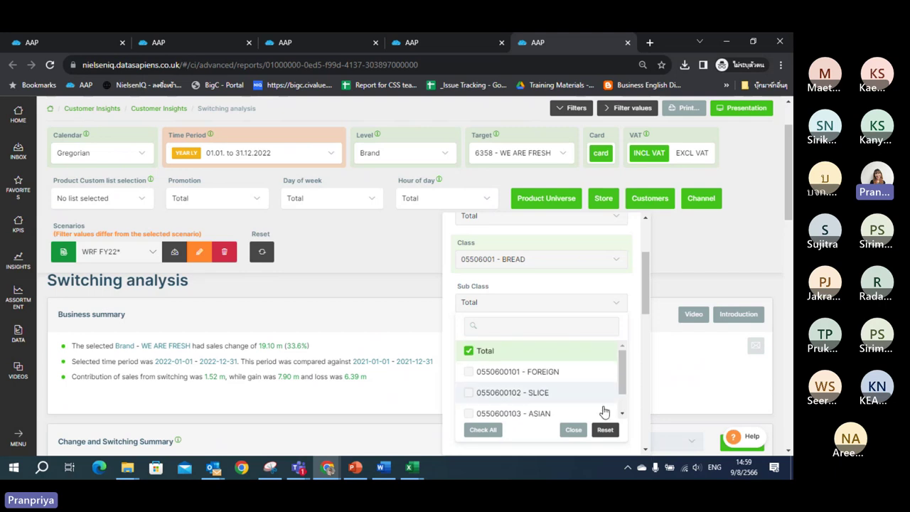
{"action": "left_click", "coordinate": [573, 429]}
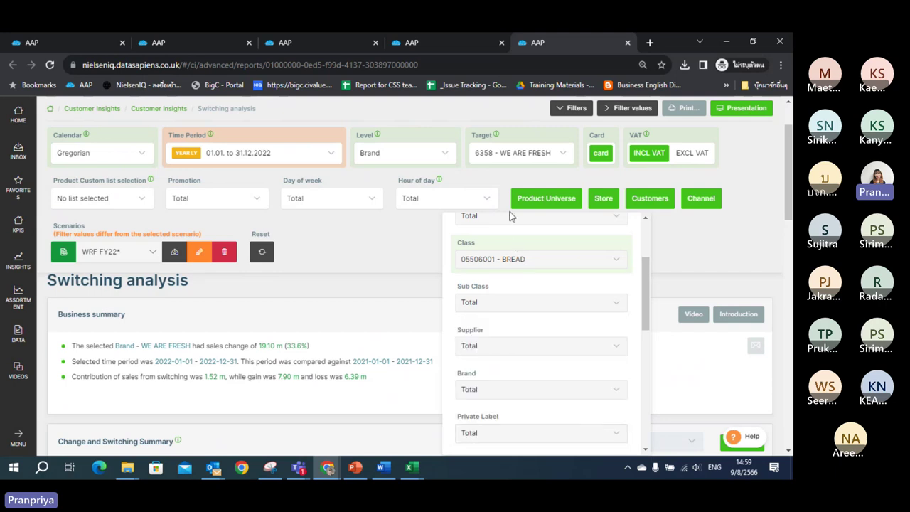
{"action": "left_click", "coordinate": [542, 202]}
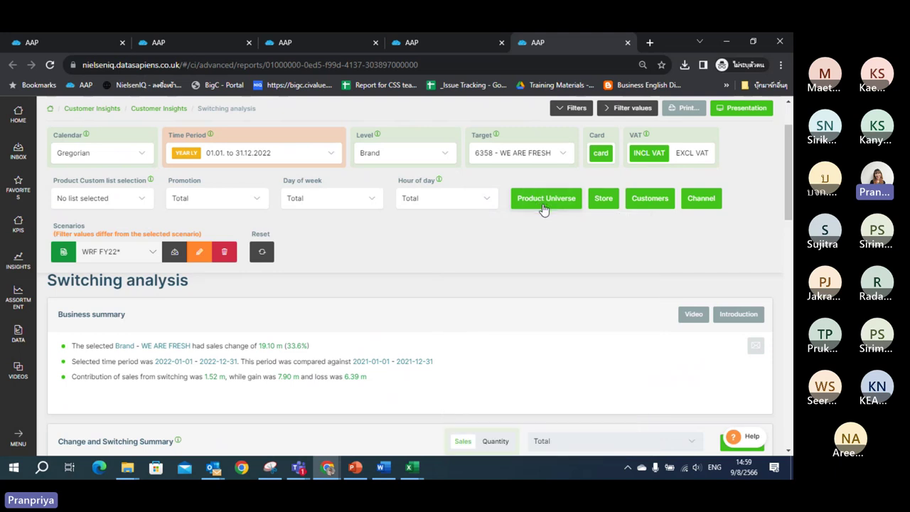
{"action": "left_click", "coordinate": [545, 203]}
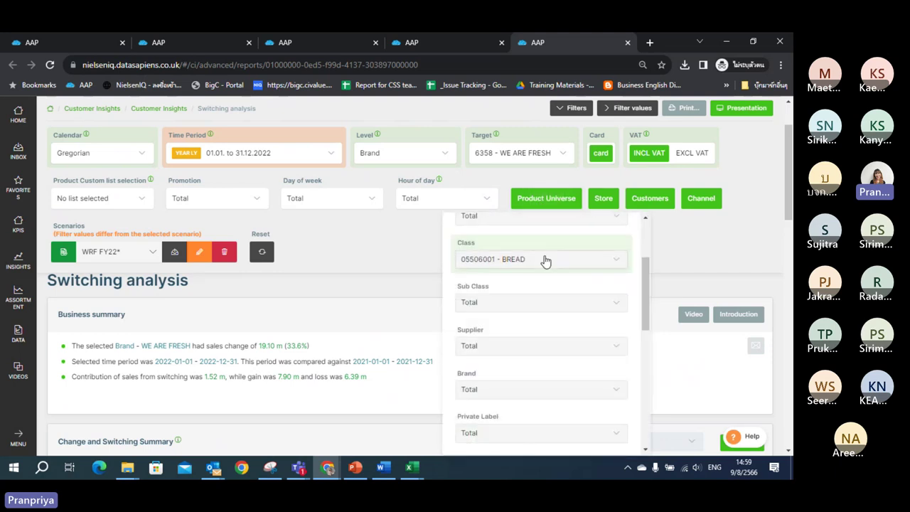
{"action": "left_click", "coordinate": [544, 200]}
- Clear the search text in the Target filter, look through the selectable brands and close the list with WE ARE FRESH selected
{"action": "left_click", "coordinate": [563, 153]}
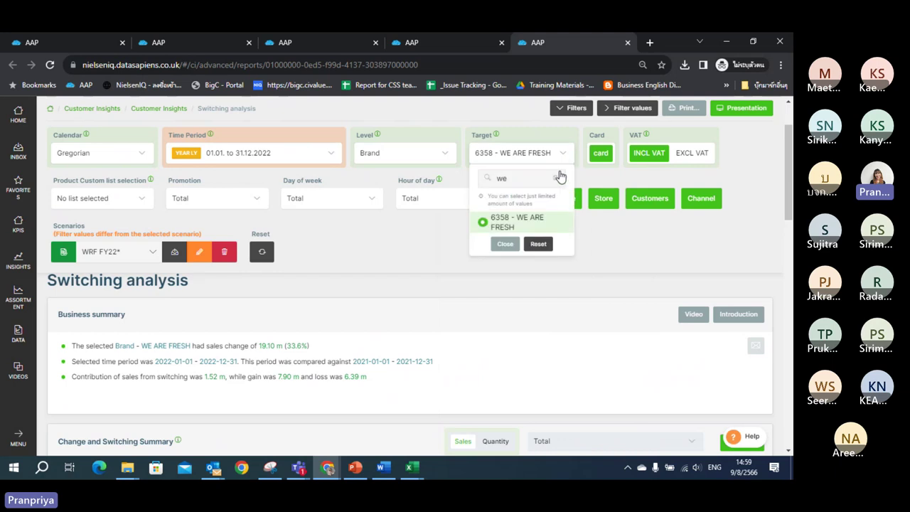
{"action": "left_click", "coordinate": [556, 183]}
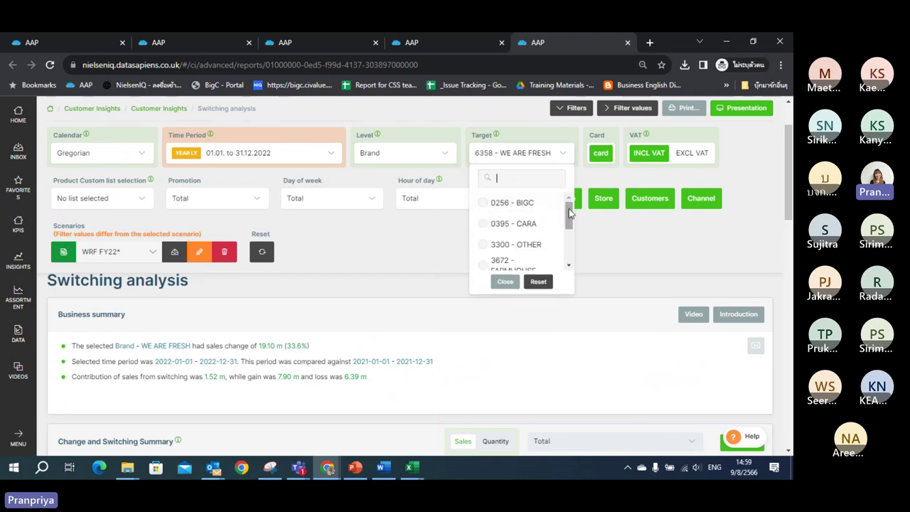
{"action": "left_click_drag", "start_coordinate": [567, 202], "coordinate": [570, 235]}
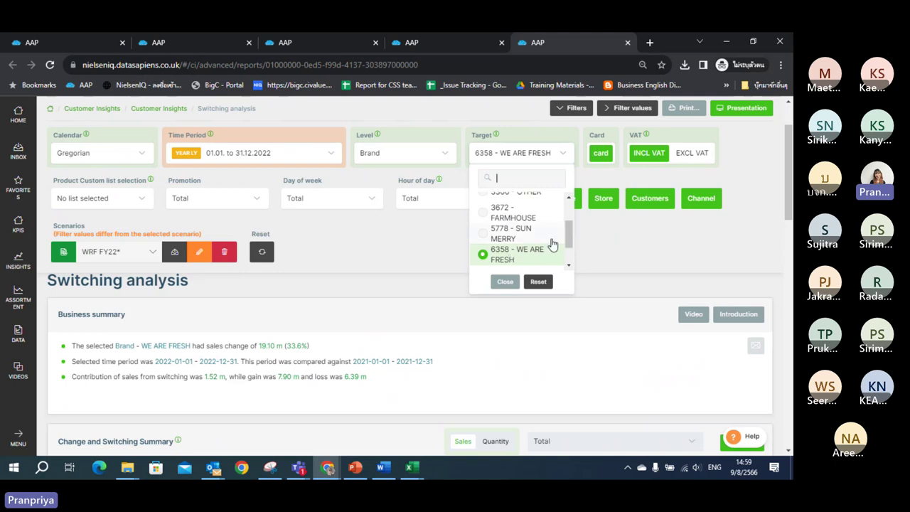
{"action": "mouse_move", "coordinate": [568, 243]}
{"action": "left_mouse_down"}
{"action": "mouse_move", "coordinate": [565, 206]}
{"action": "mouse_move", "coordinate": [571, 243]}
{"action": "left_mouse_up"}
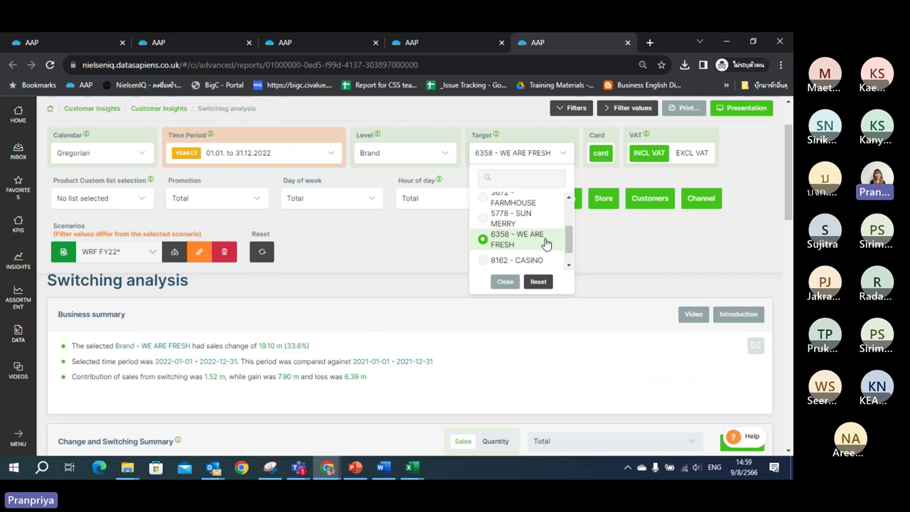
{"action": "left_click", "coordinate": [504, 281]}
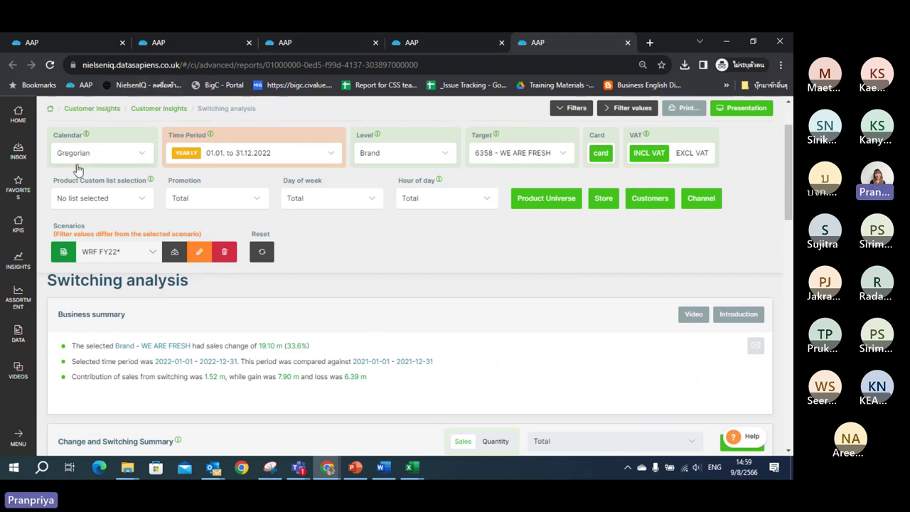
- Review the Store filter's Format, Region and Store fields, including the Format options, and close the filter
{"action": "left_click", "coordinate": [605, 199]}
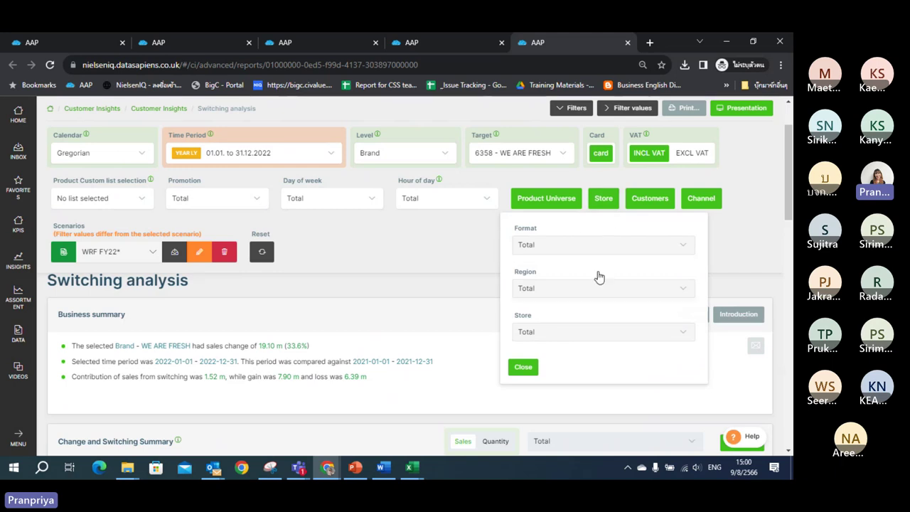
{"action": "left_click", "coordinate": [666, 248]}
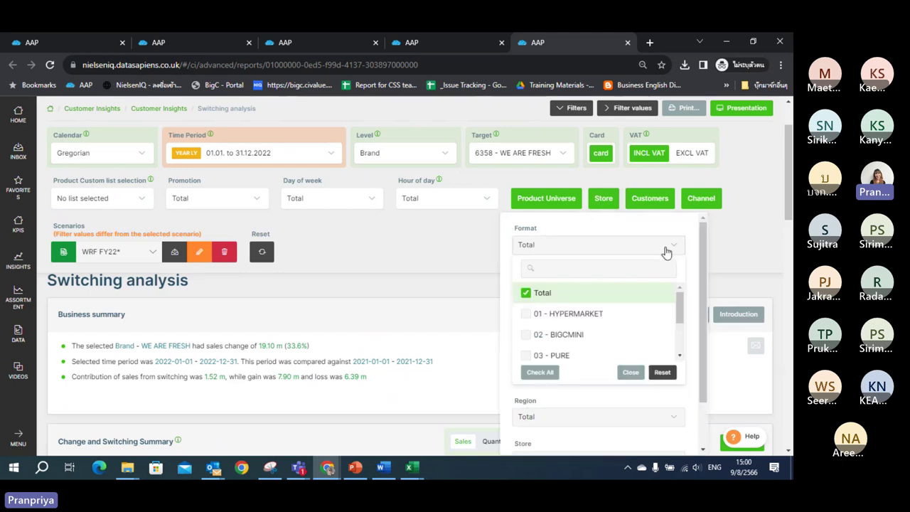
{"action": "left_click", "coordinate": [665, 249]}
{"action": "left_click", "coordinate": [666, 249]}
{"action": "left_click", "coordinate": [647, 241]}
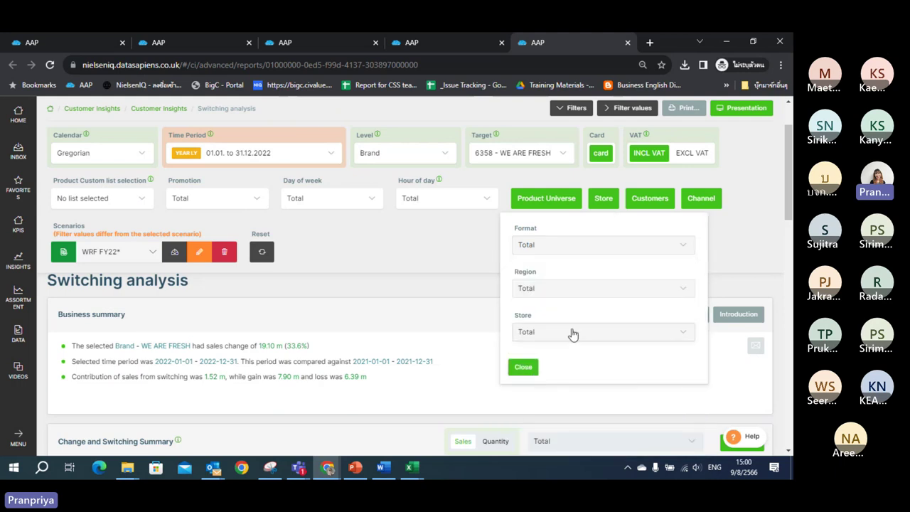
{"action": "left_click", "coordinate": [622, 334]}
{"action": "left_click", "coordinate": [625, 340]}
{"action": "left_click", "coordinate": [523, 369]}
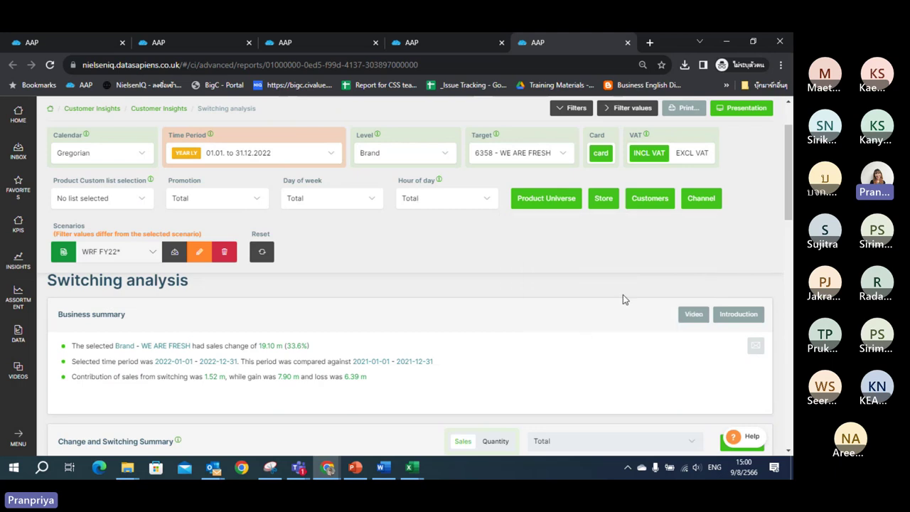
- Look at the sales types offered for Channel in the Channel filter and close the filter
{"action": "left_click", "coordinate": [701, 198]}
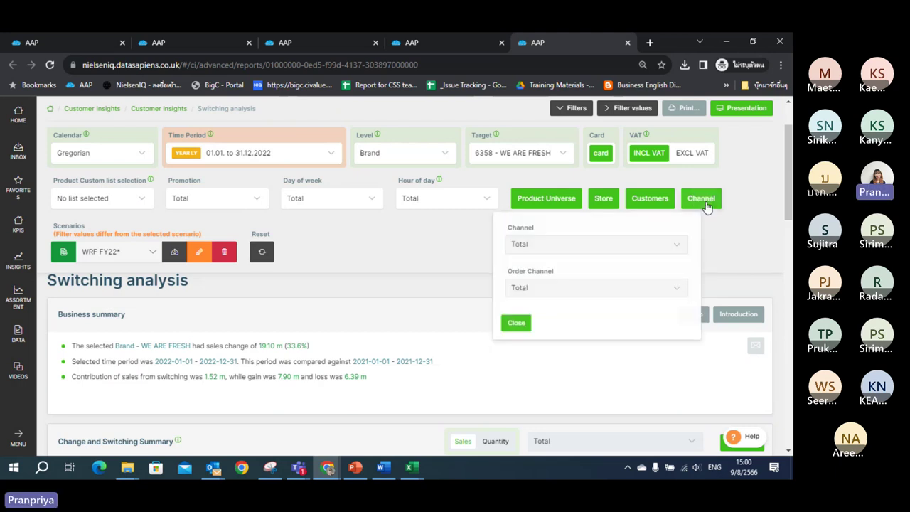
{"action": "left_click", "coordinate": [683, 246]}
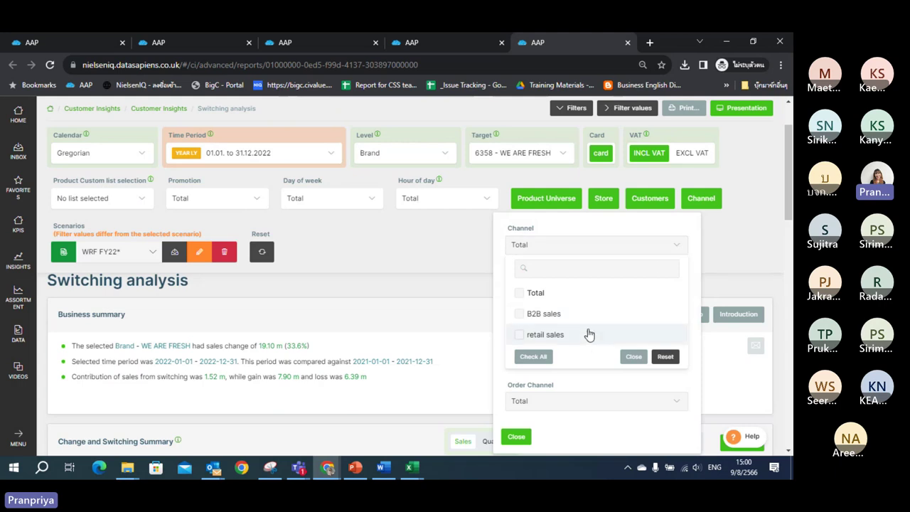
{"action": "left_click", "coordinate": [711, 206]}
{"action": "left_click", "coordinate": [707, 205]}
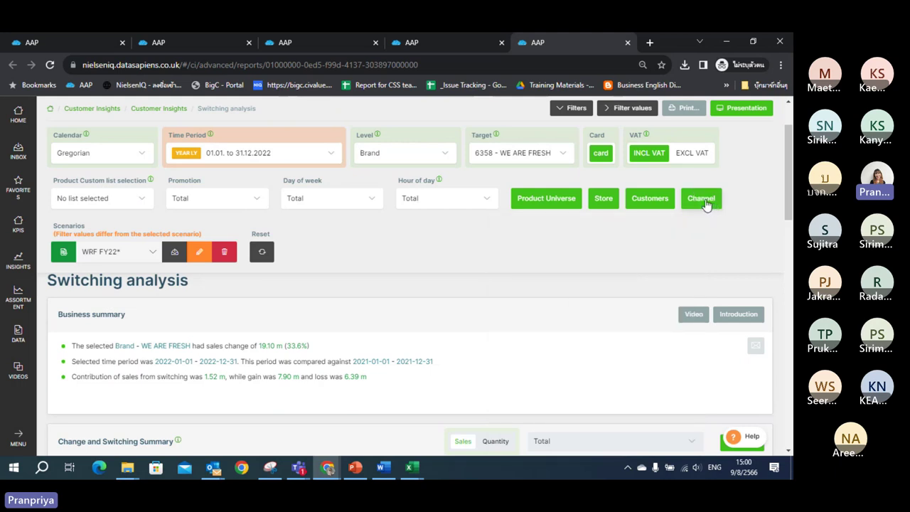
- Reopen the Channel filter, look through the Order Channel options and close that list
{"action": "left_click", "coordinate": [703, 200]}
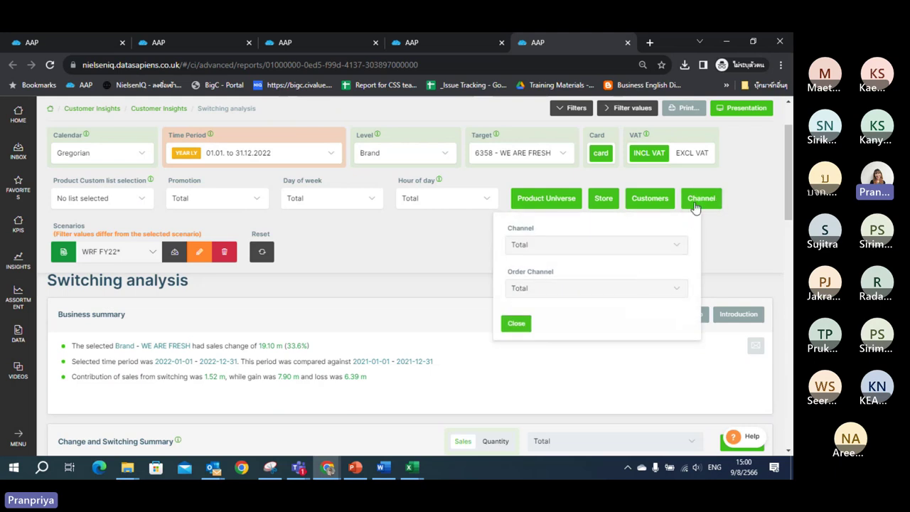
{"action": "left_click", "coordinate": [701, 198]}
{"action": "left_click", "coordinate": [701, 198]}
{"action": "left_click", "coordinate": [618, 296]}
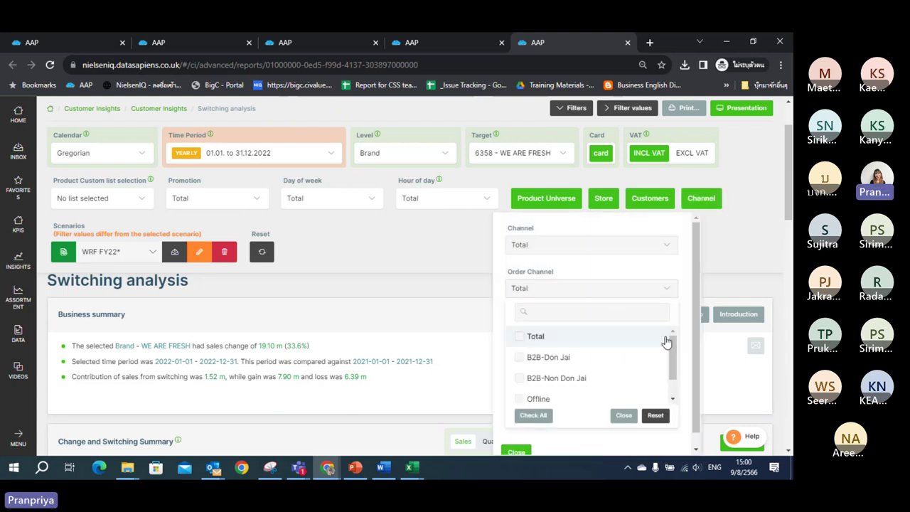
{"action": "scroll", "coordinate": [665, 342], "scroll_direction": "down", "scroll_amount": 1}
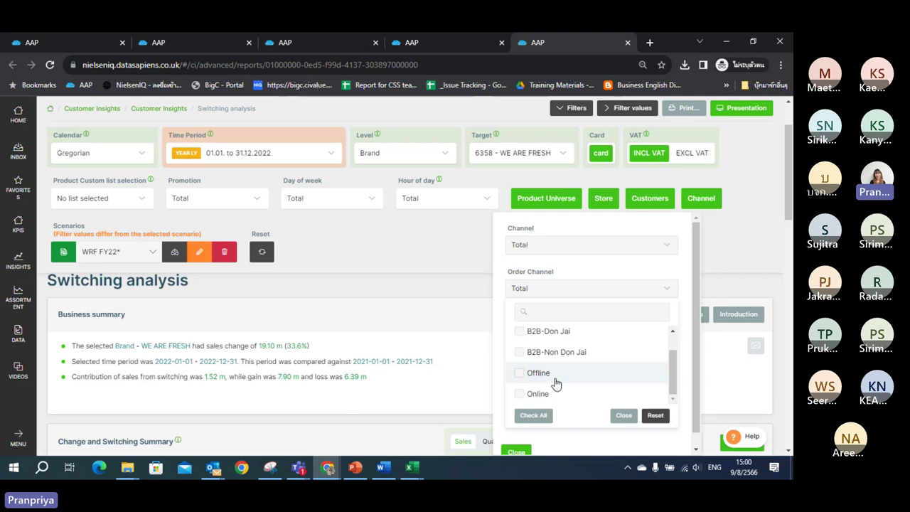
{"action": "left_click", "coordinate": [623, 416]}
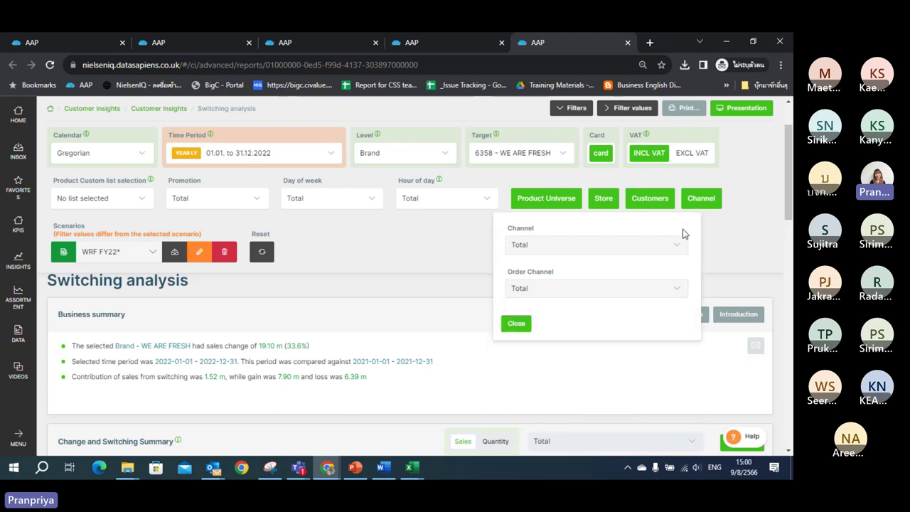
- Close the Channel filter, look through the Calendar options and close that list with Gregorian selected
{"action": "left_click", "coordinate": [516, 320]}
{"action": "scroll", "coordinate": [787, 181], "scroll_direction": "down", "scroll_amount": 1}
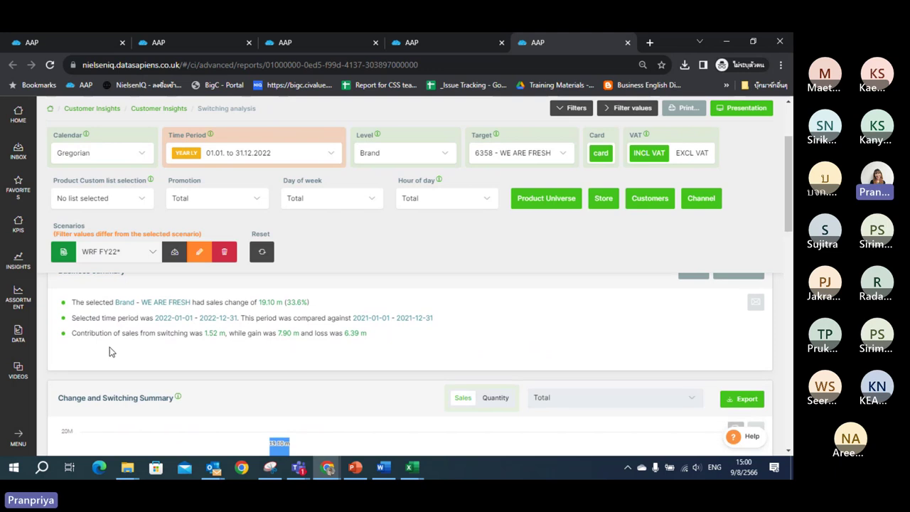
{"action": "left_click", "coordinate": [146, 153]}
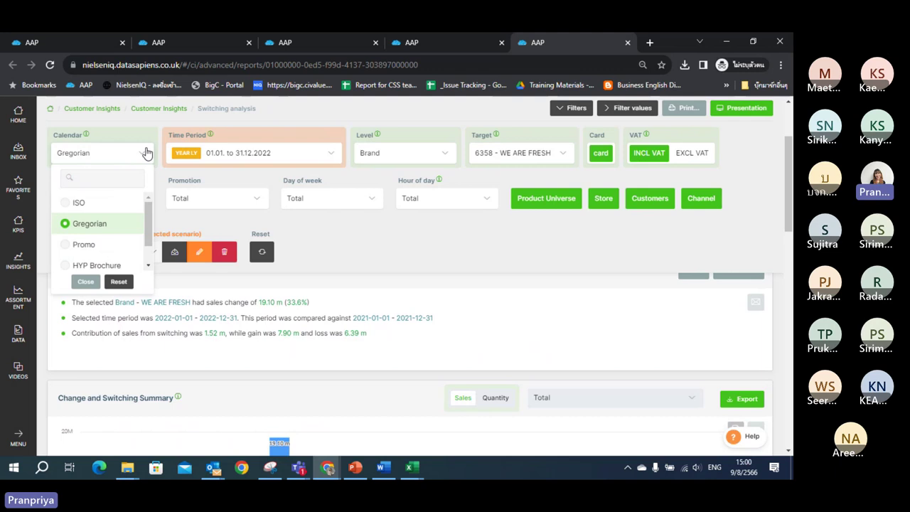
{"action": "left_click", "coordinate": [145, 154]}
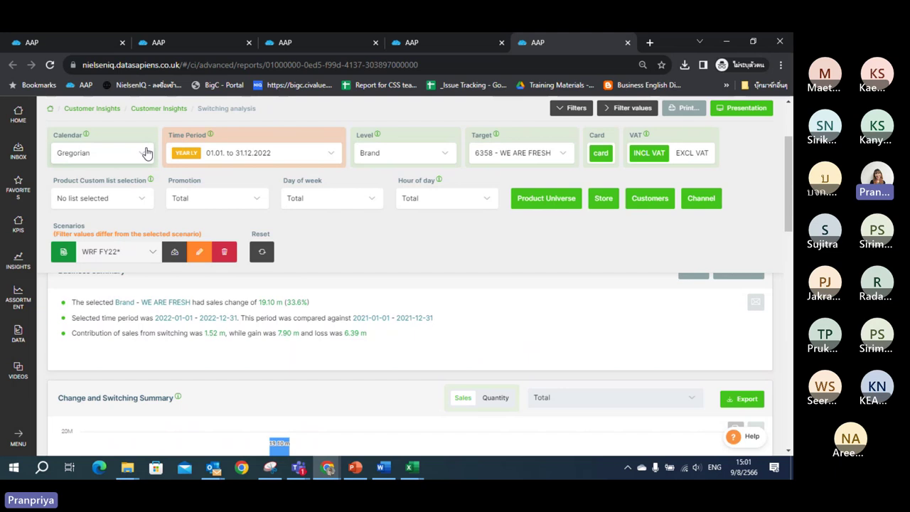
{"action": "left_click", "coordinate": [145, 153]}
{"action": "left_click", "coordinate": [146, 153]}
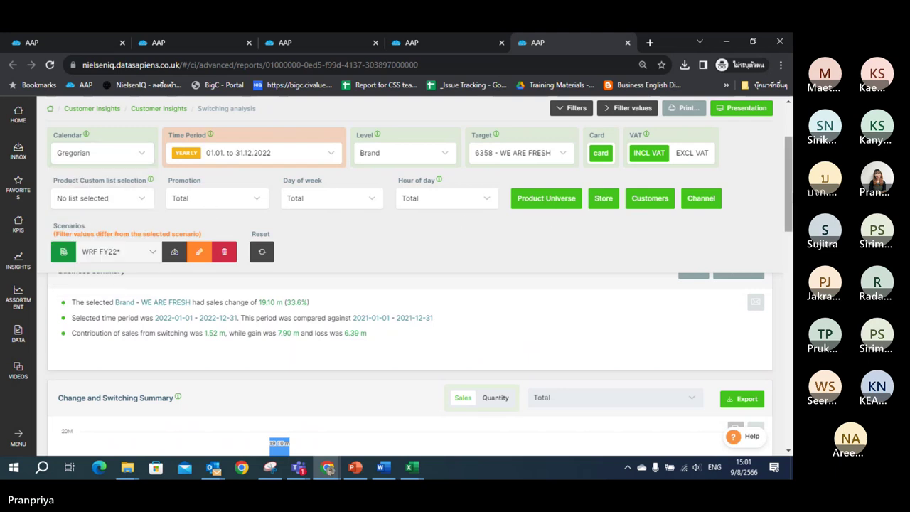
- Highlight the selected and comparison periods in the Business summary and look at the Calendar options again
{"action": "scroll", "coordinate": [787, 197], "scroll_direction": "up", "scroll_amount": 1}
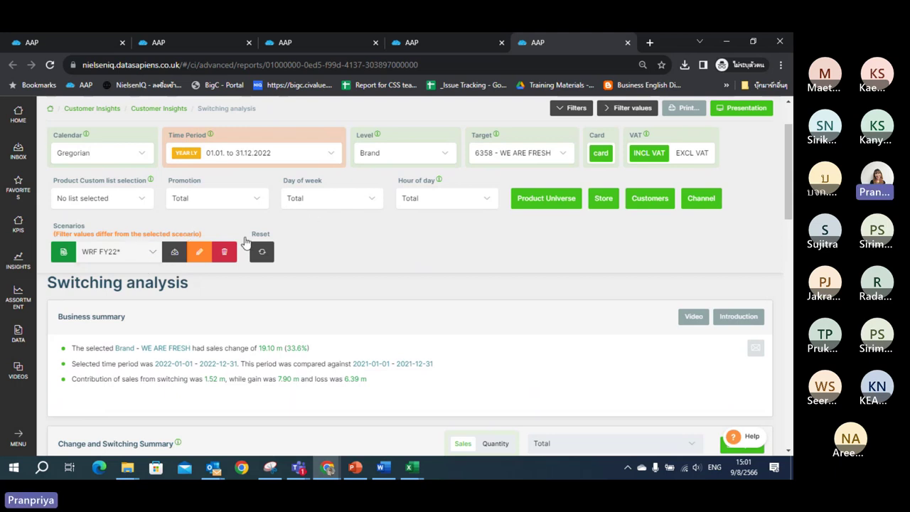
{"action": "scroll", "coordinate": [788, 199], "scroll_direction": "down", "scroll_amount": 1}
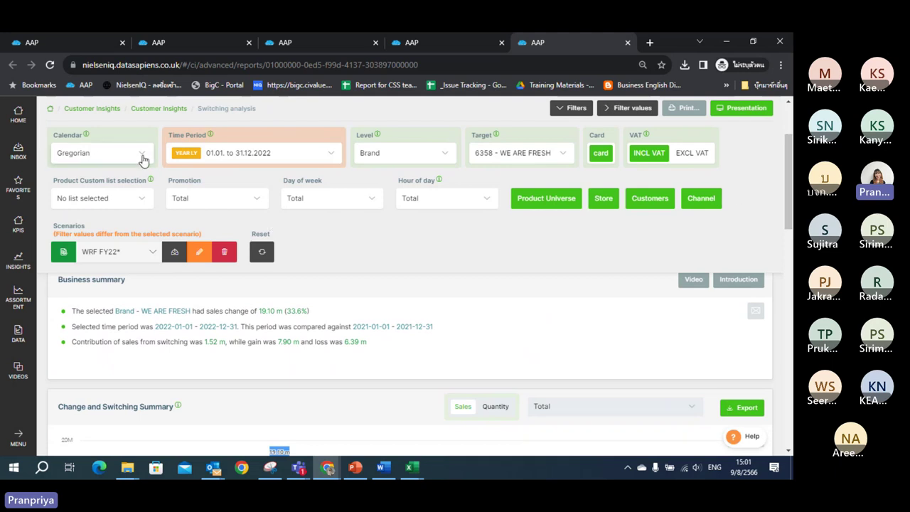
{"action": "left_click_drag", "start_coordinate": [157, 326], "coordinate": [239, 327]}
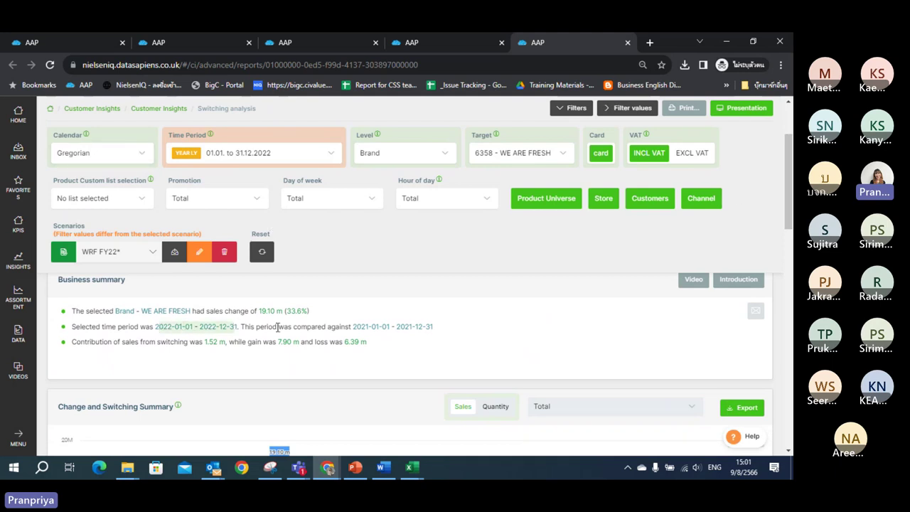
{"action": "left_click_drag", "start_coordinate": [354, 326], "coordinate": [444, 331]}
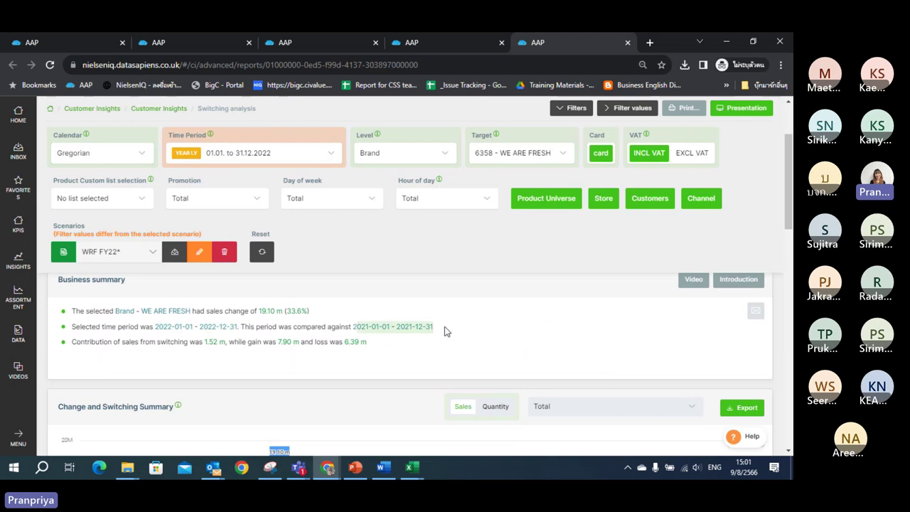
{"action": "left_click", "coordinate": [132, 152]}
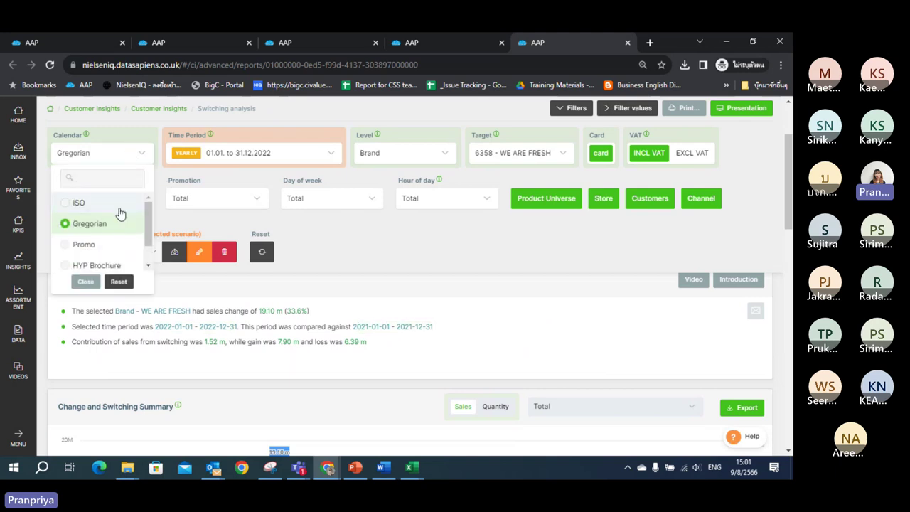
{"action": "left_click", "coordinate": [141, 156]}
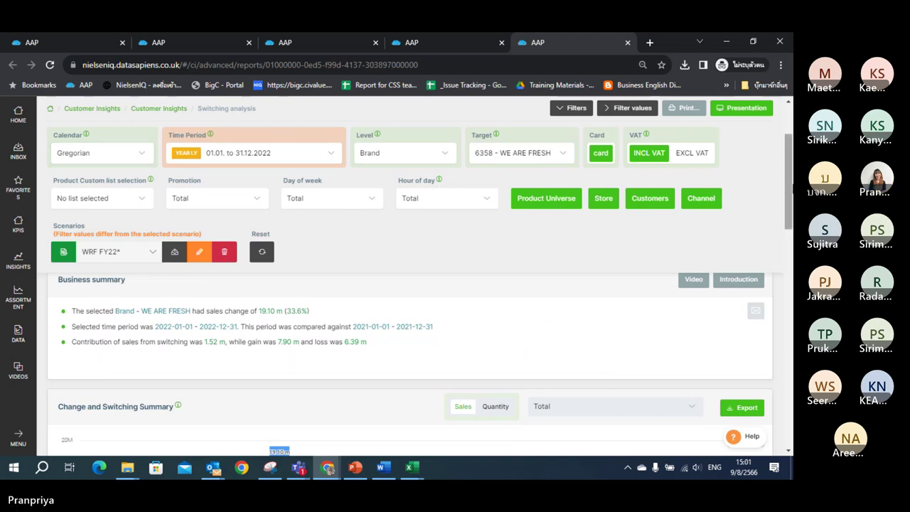
- Highlight both date ranges in the Business summary's time period line once more and clear the highlight
{"action": "left_click_drag", "start_coordinate": [791, 187], "coordinate": [791, 188]}
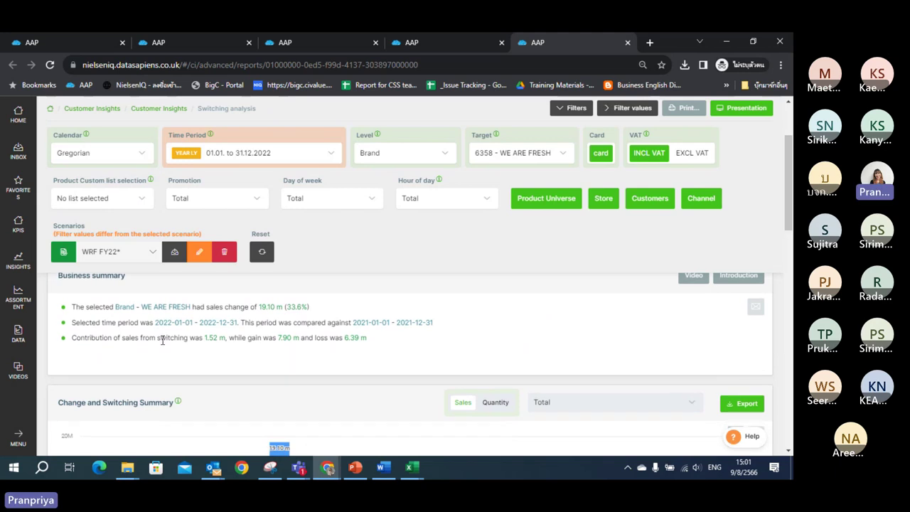
{"action": "left_click_drag", "start_coordinate": [153, 321], "coordinate": [239, 322]}
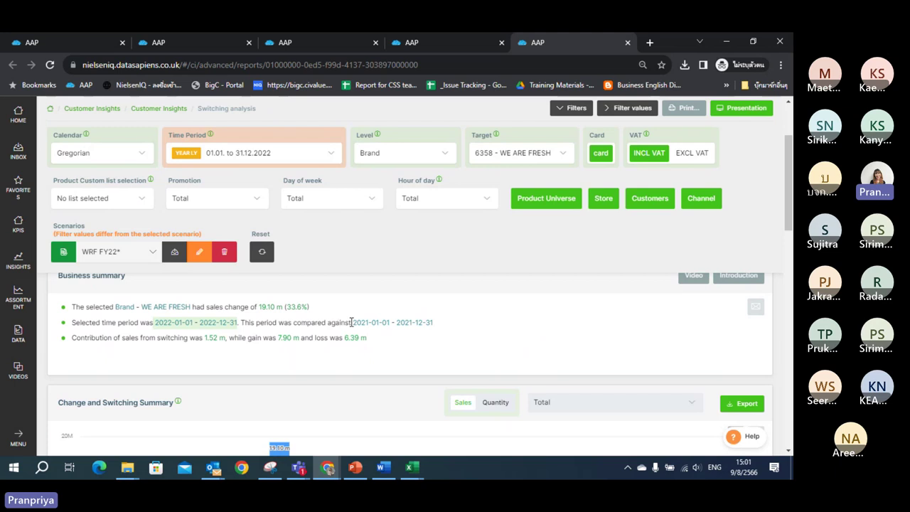
{"action": "left_click_drag", "start_coordinate": [351, 322], "coordinate": [437, 325]}
{"action": "left_click", "coordinate": [409, 360]}
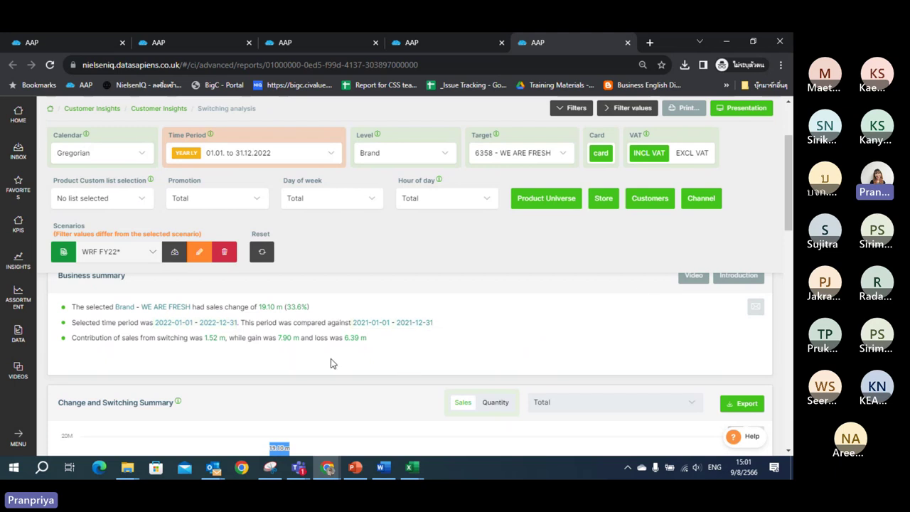
- Collapse the filters and hide the Switching series in the Change and Switching Summary chart, leaving only Change
{"action": "left_click_drag", "start_coordinate": [789, 186], "coordinate": [790, 215]}
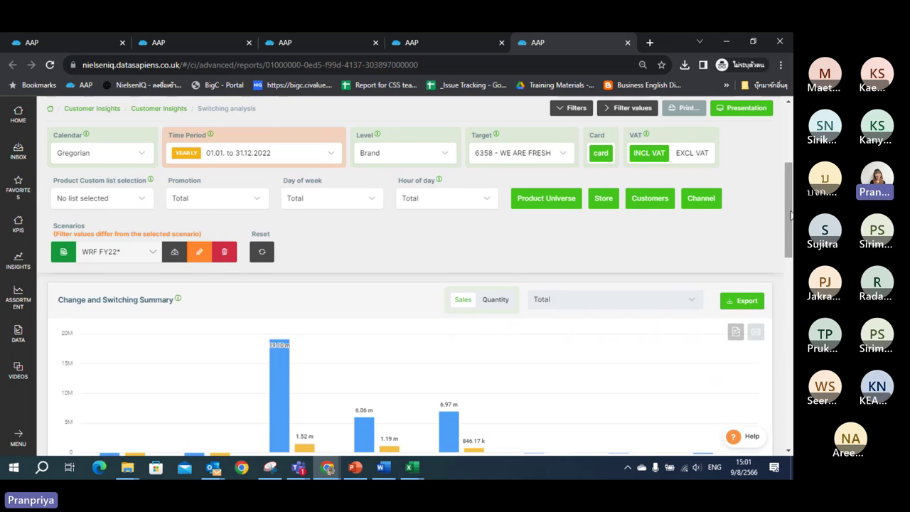
{"action": "left_click", "coordinate": [562, 107]}
{"action": "left_click_drag", "start_coordinate": [788, 158], "coordinate": [789, 194]}
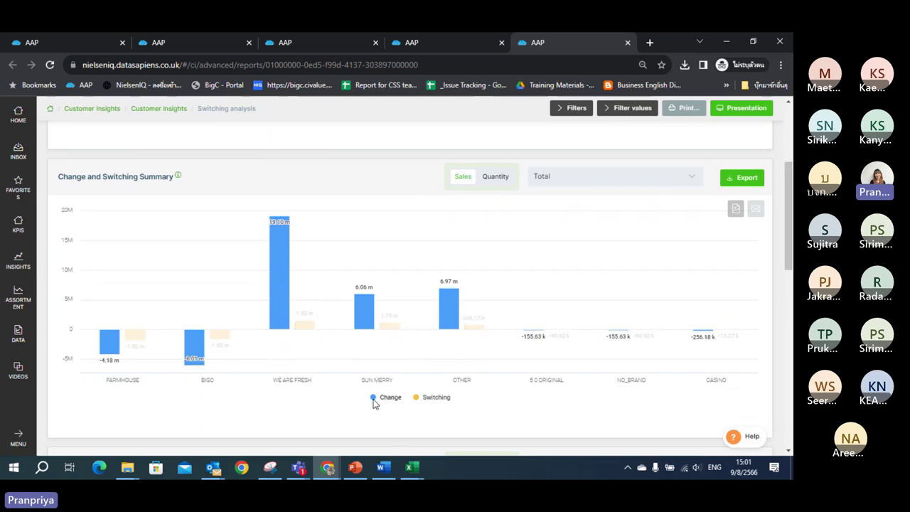
{"action": "left_click", "coordinate": [415, 399]}
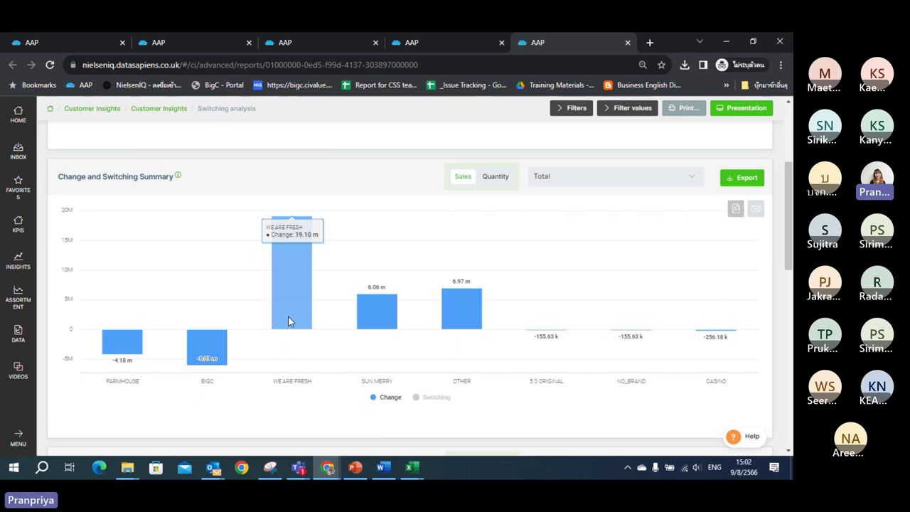
- Compare the WE ARE FRESH change with the Card Sales figures in the Sales Tree report and return to the Switching analysis
{"action": "left_click", "coordinate": [284, 43]}
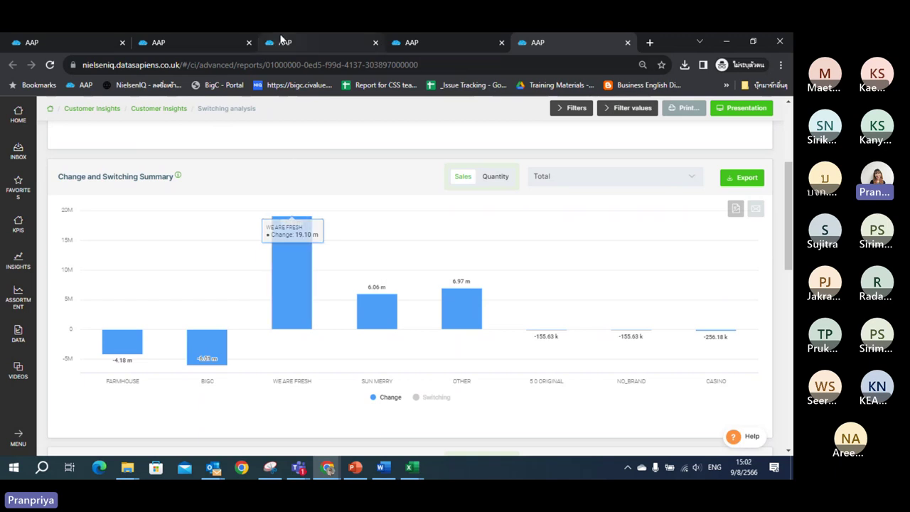
{"action": "left_click_drag", "start_coordinate": [294, 332], "coordinate": [291, 336]}
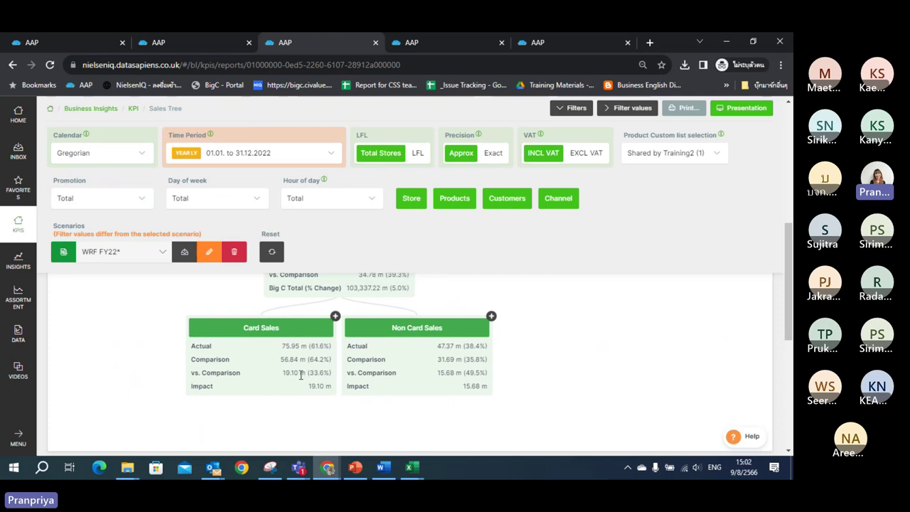
{"action": "left_click", "coordinate": [537, 43]}
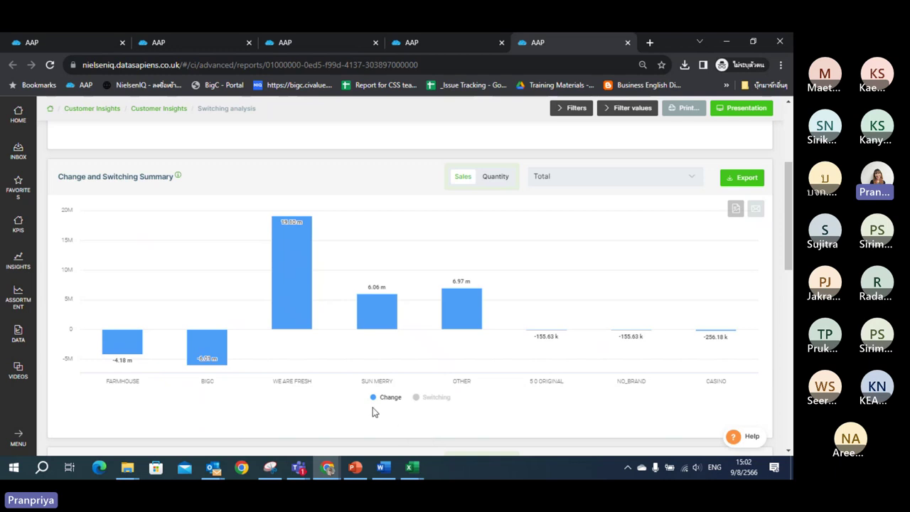
- Examine the sales change of the individual brands in the summary chart, including WE ARE FRESH and SUN MERRY
{"action": "mouse_move", "coordinate": [156, 370]}
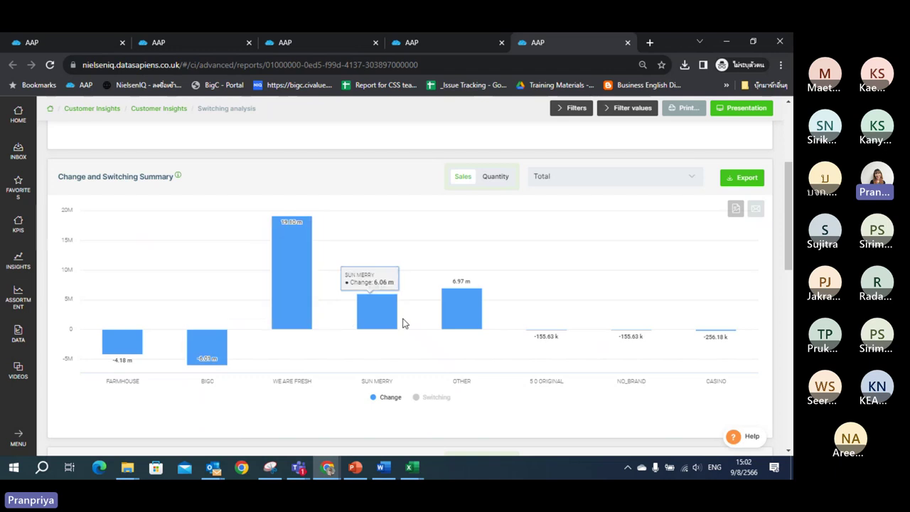
{"action": "mouse_move", "coordinate": [716, 346]}
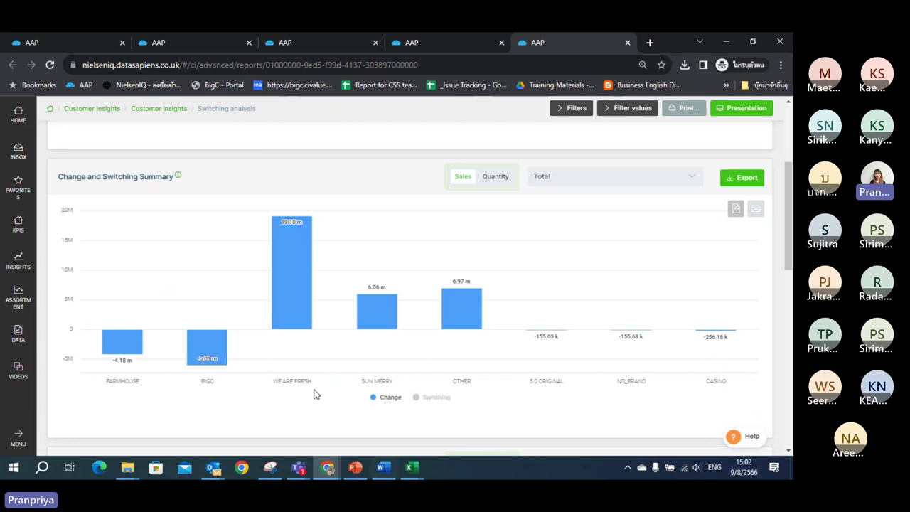
{"action": "mouse_move", "coordinate": [297, 325]}
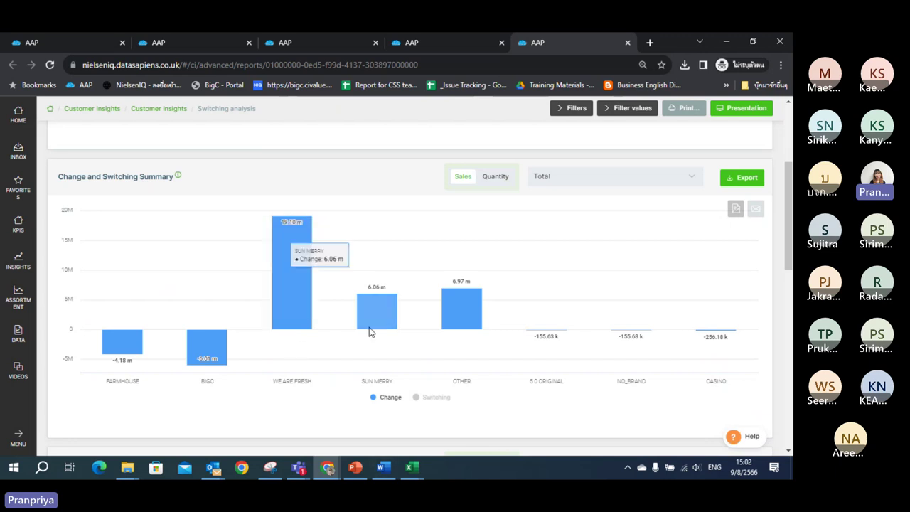
{"action": "mouse_move", "coordinate": [370, 325]}
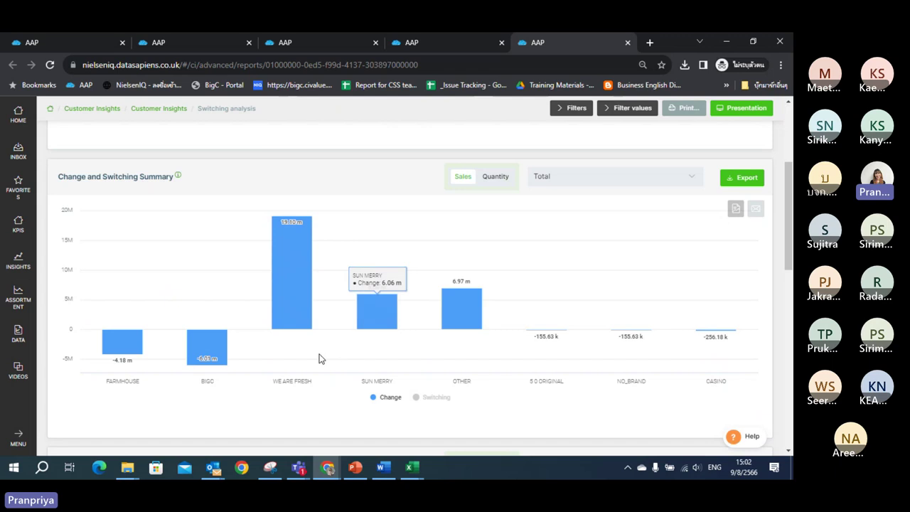
- Show the Switching series, hide the Change series and examine the switching value of each brand in the chart
{"action": "left_click", "coordinate": [424, 401]}
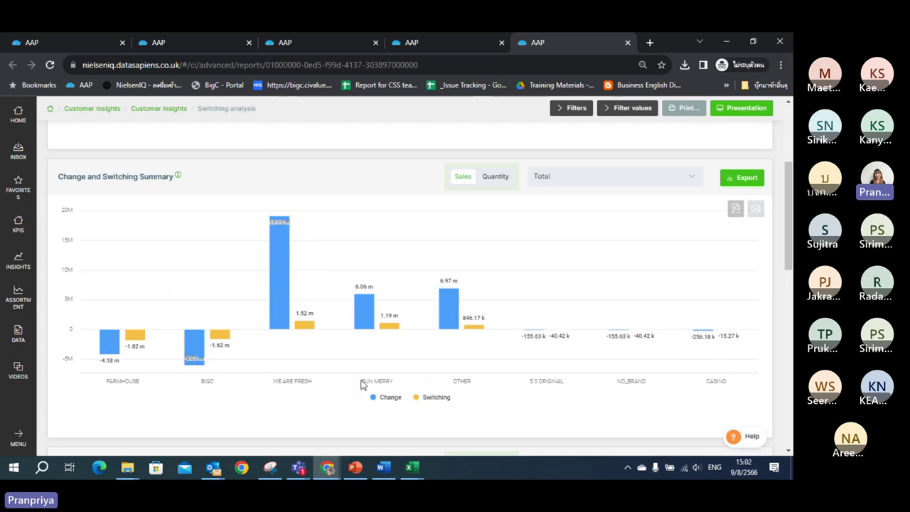
{"action": "mouse_move", "coordinate": [314, 329]}
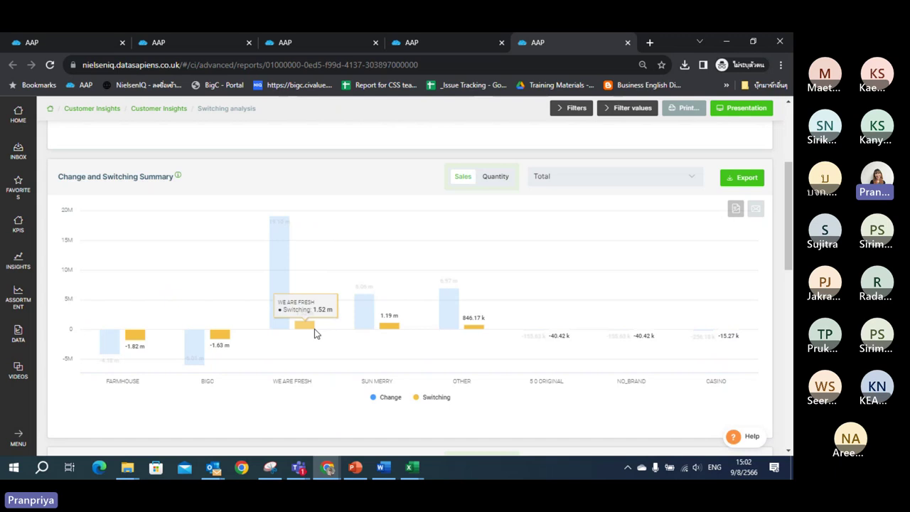
{"action": "left_click", "coordinate": [376, 398]}
{"action": "mouse_move", "coordinate": [311, 269]}
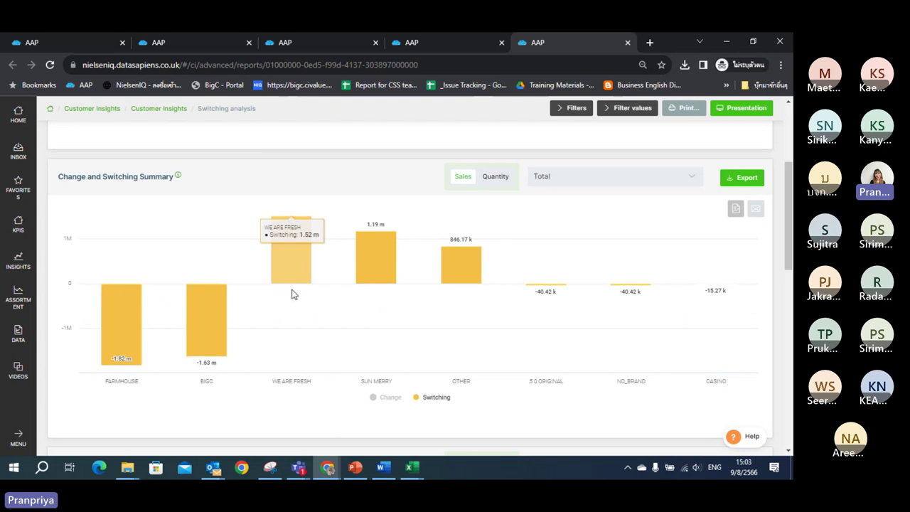
{"action": "mouse_move", "coordinate": [136, 319]}
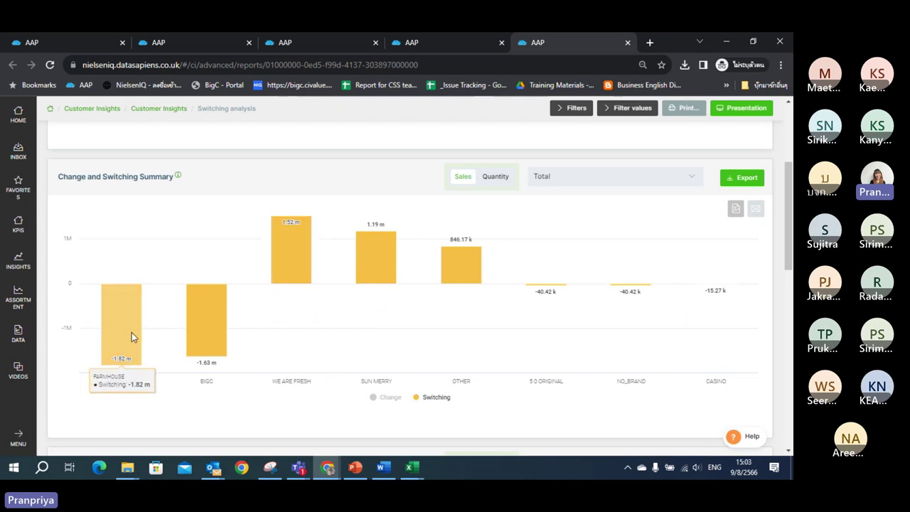
{"action": "mouse_move", "coordinate": [216, 357]}
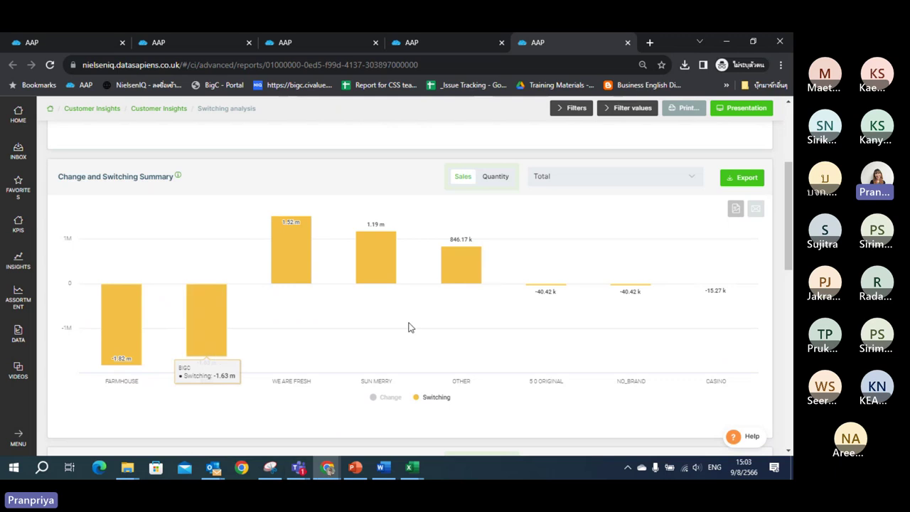
{"action": "mouse_move", "coordinate": [468, 263]}
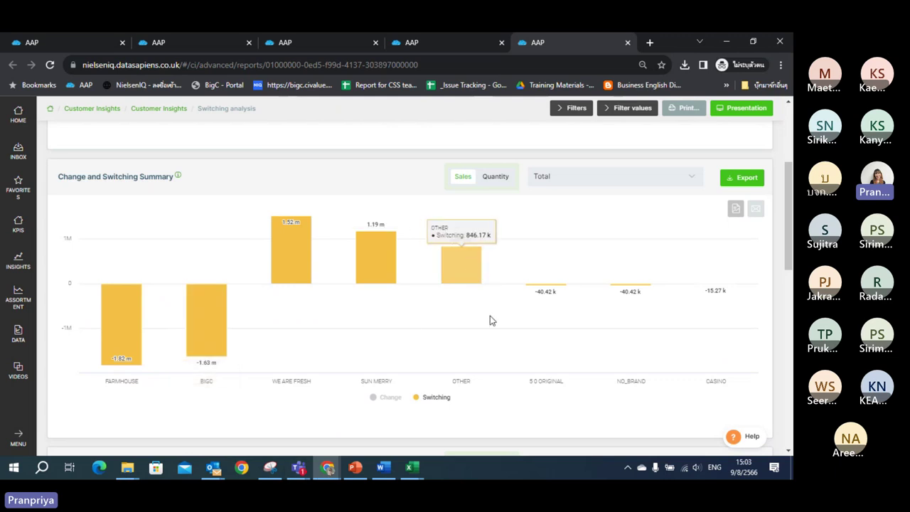
{"action": "mouse_move", "coordinate": [545, 291]}
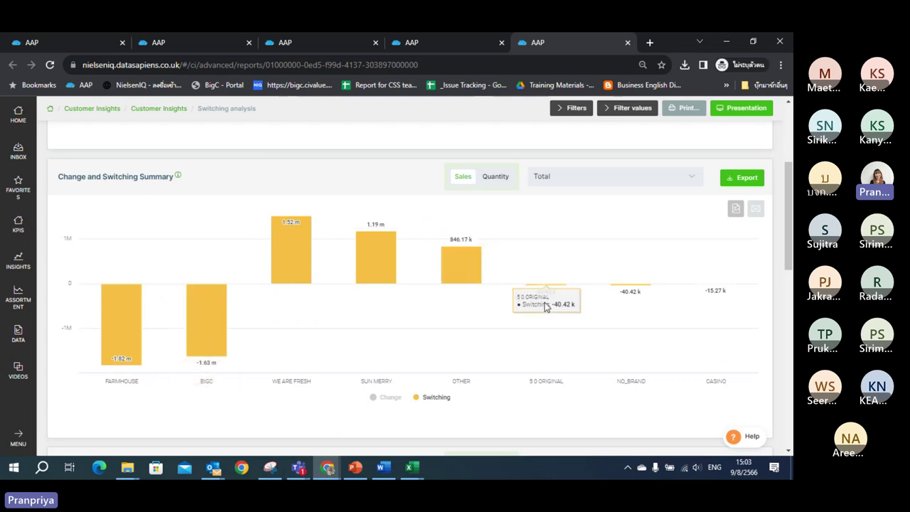
{"action": "mouse_move", "coordinate": [718, 276]}
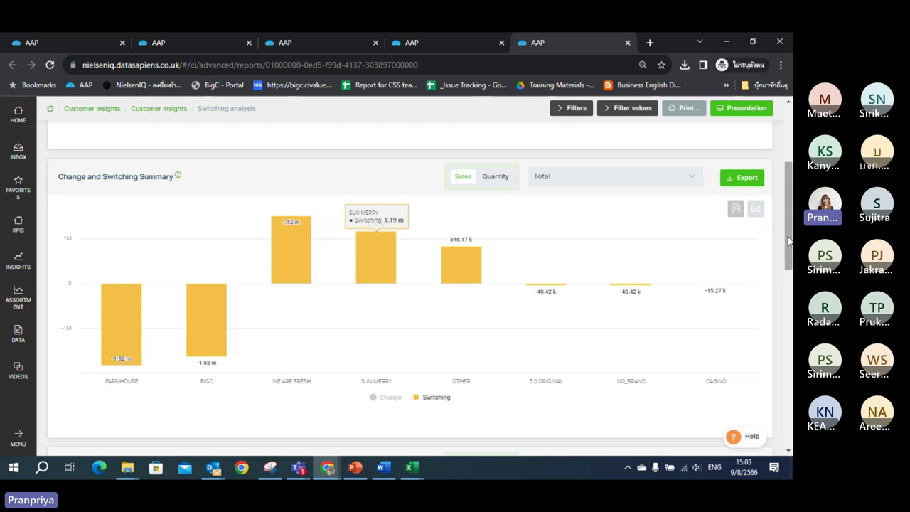
- Reopen the filters, set the Target to 5778 - SUN MERRY and bring up the reloaded Change and Switching Summary chart
{"action": "left_click_drag", "start_coordinate": [789, 242], "coordinate": [789, 132]}
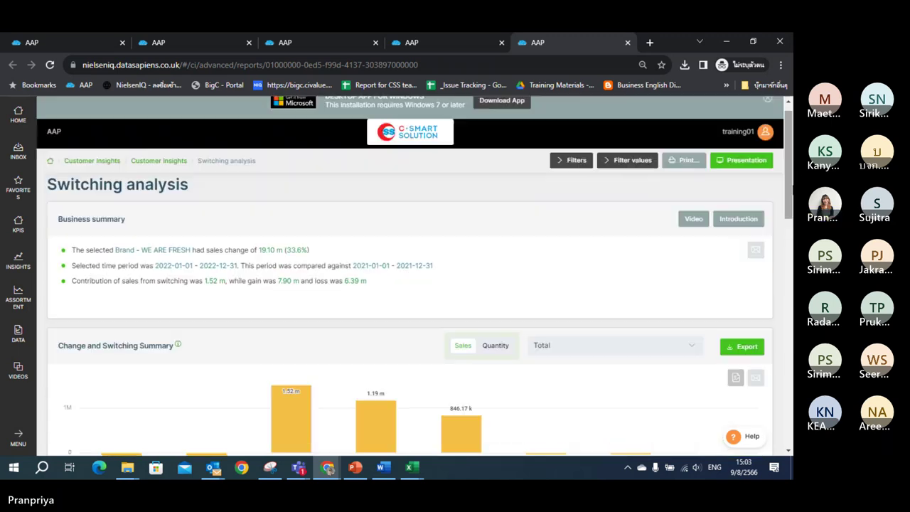
{"action": "left_click", "coordinate": [566, 161]}
{"action": "left_click", "coordinate": [538, 213]}
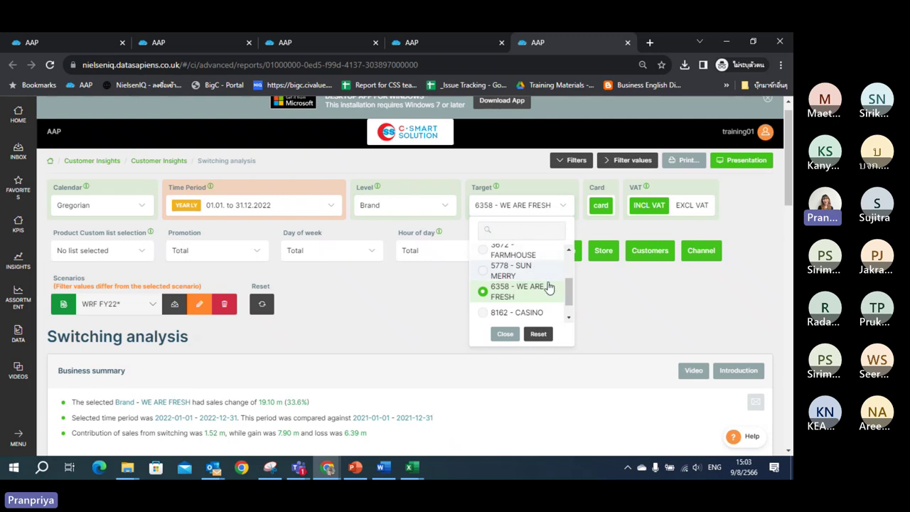
{"action": "left_click", "coordinate": [540, 270]}
{"action": "left_click", "coordinate": [555, 206]}
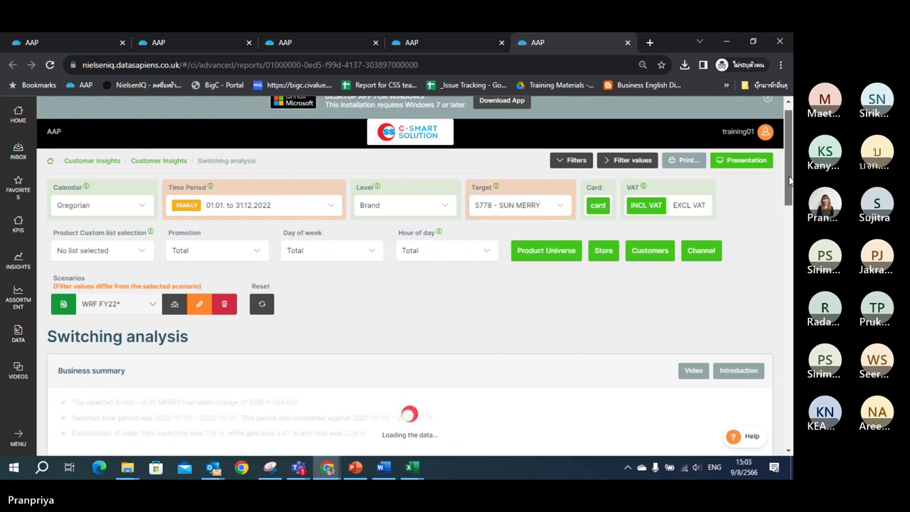
{"action": "left_click_drag", "start_coordinate": [788, 179], "coordinate": [787, 250]}
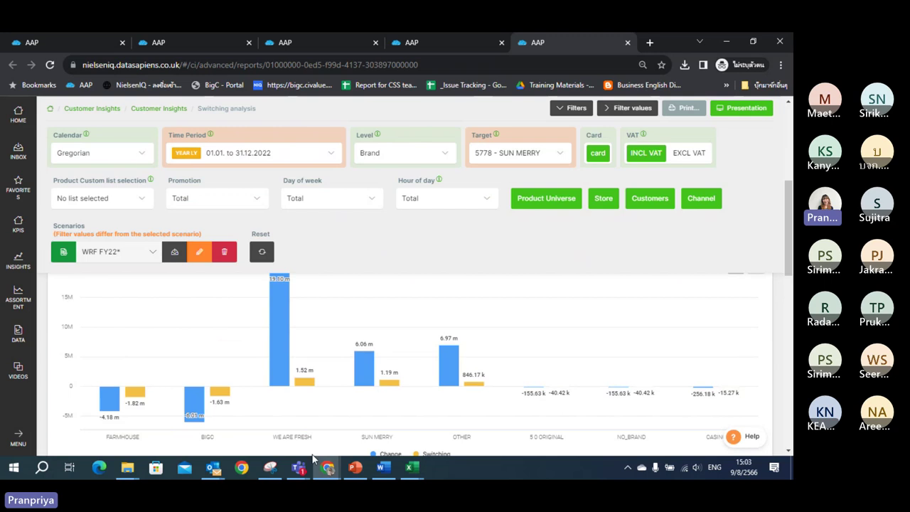
- Compare the Change and Switching values of WE ARE FRESH and SUN MERRY in the Change and Switching Summary chart
{"action": "mouse_move", "coordinate": [311, 384]}
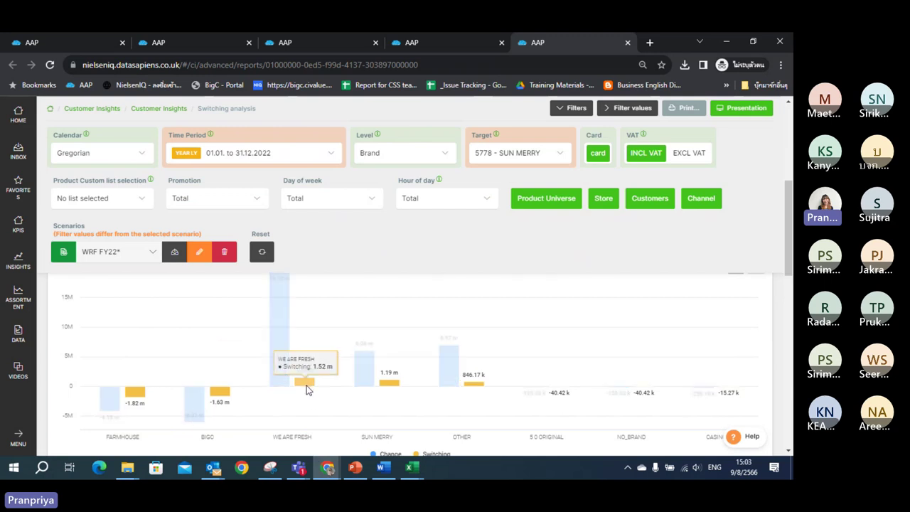
{"action": "mouse_move", "coordinate": [393, 384]}
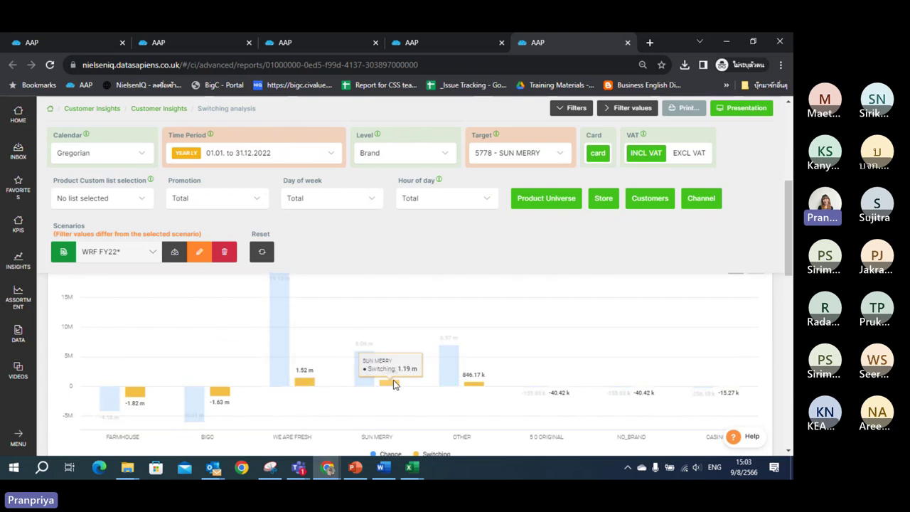
{"action": "left_click", "coordinate": [548, 155]}
{"action": "left_click", "coordinate": [549, 157]}
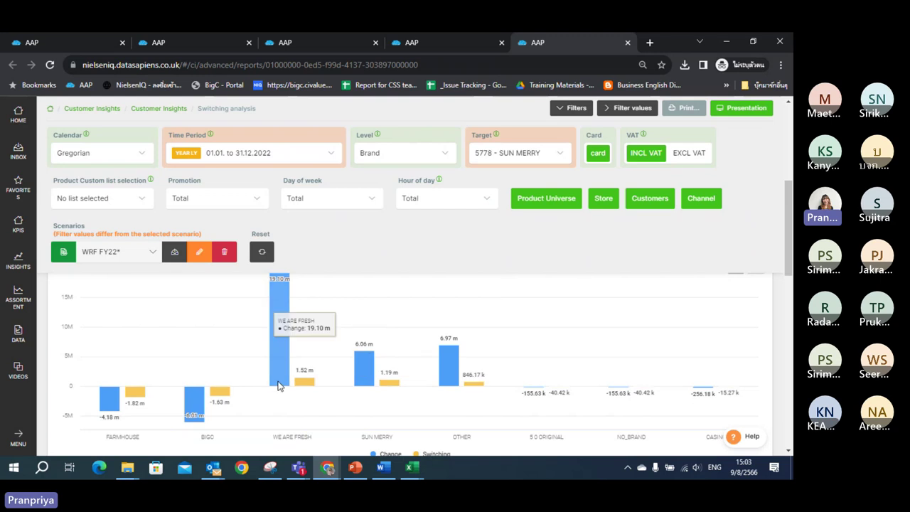
{"action": "mouse_move", "coordinate": [390, 384]}
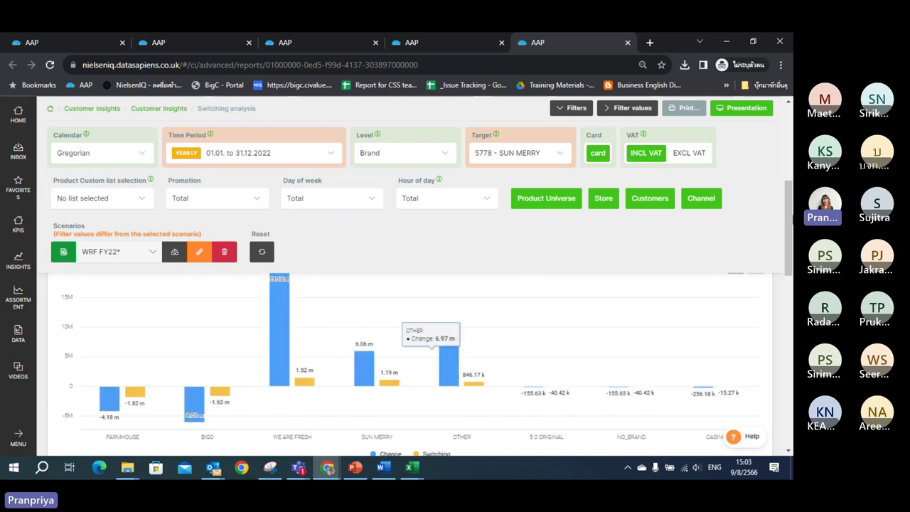
{"action": "mouse_move", "coordinate": [789, 226]}
{"action": "left_mouse_down"}
{"action": "mouse_move", "coordinate": [791, 243]}
{"action": "mouse_move", "coordinate": [791, 226]}
{"action": "left_mouse_up"}
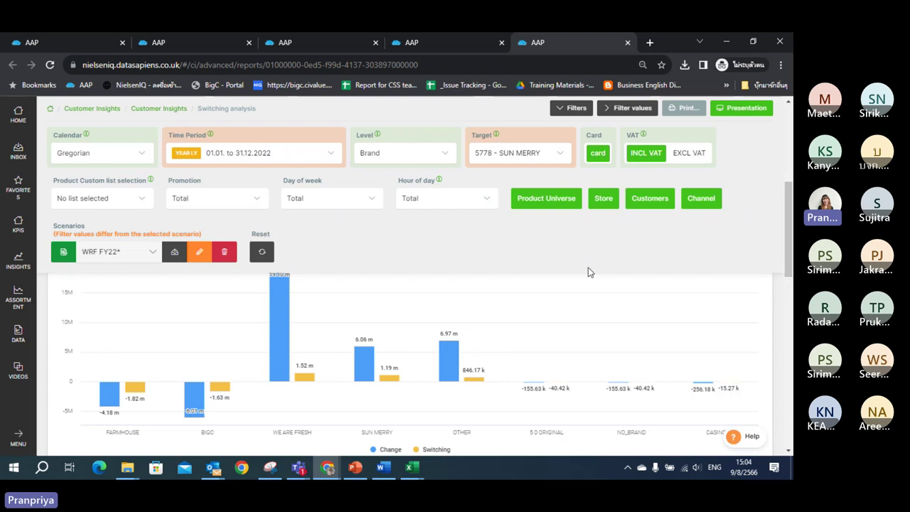
- Set the report's Target back to 6358 - WE ARE FRESH
{"action": "left_click", "coordinate": [548, 160]}
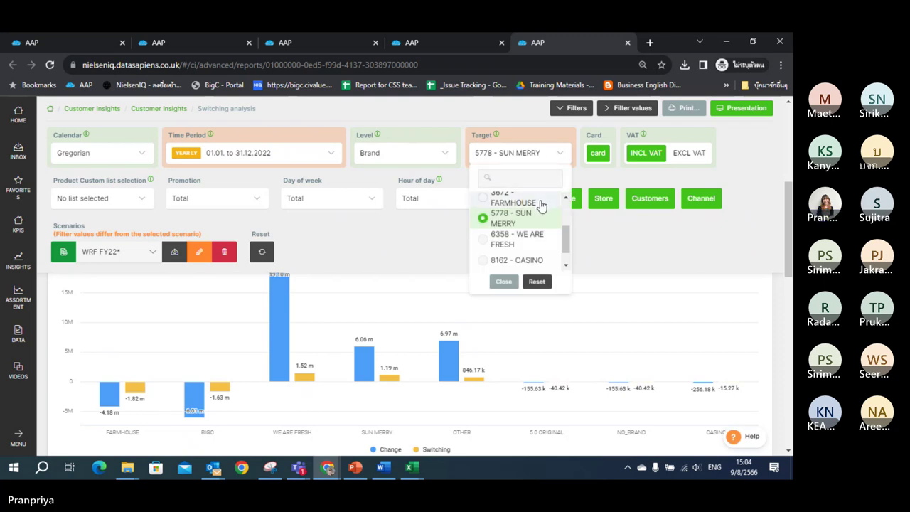
{"action": "left_click", "coordinate": [533, 244]}
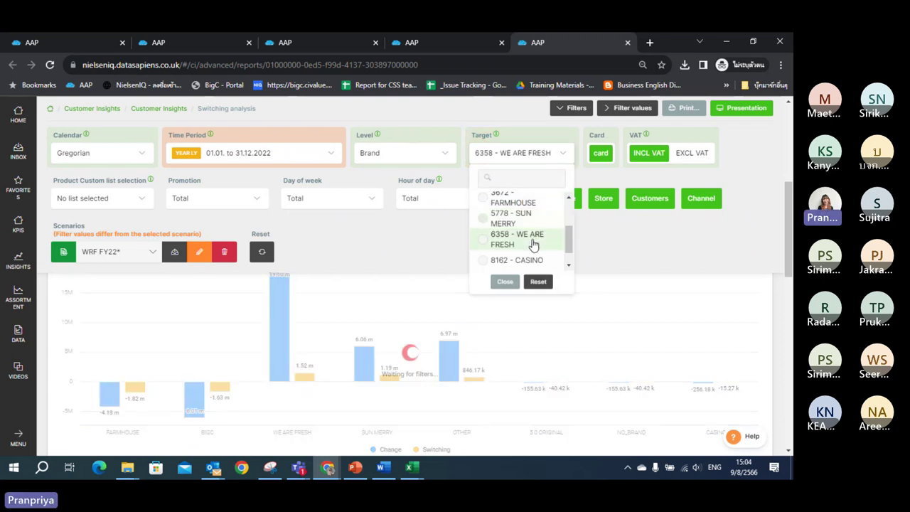
{"action": "left_click", "coordinate": [555, 159]}
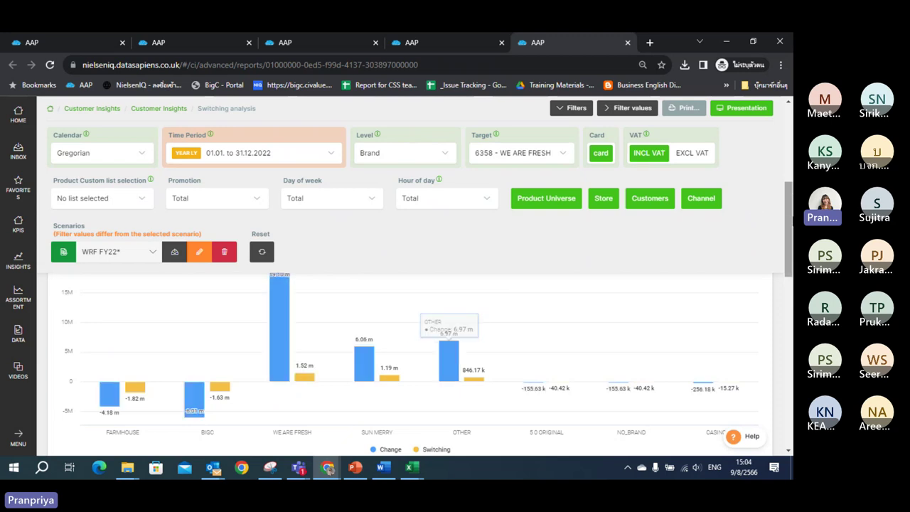
- Examine the switching value of each brand in the Net Switching chart, then bring up the Switching table below it
{"action": "left_click_drag", "start_coordinate": [790, 223], "coordinate": [791, 284]}
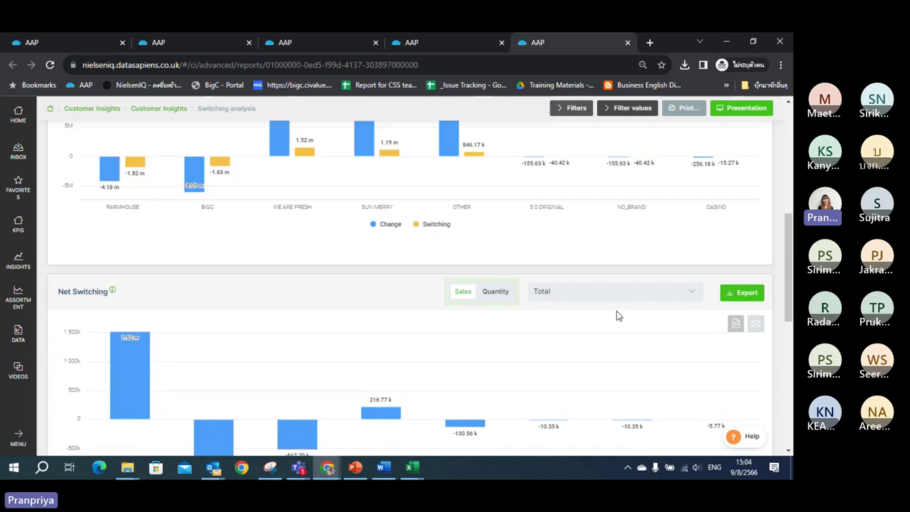
{"action": "left_click_drag", "start_coordinate": [789, 276], "coordinate": [787, 310]}
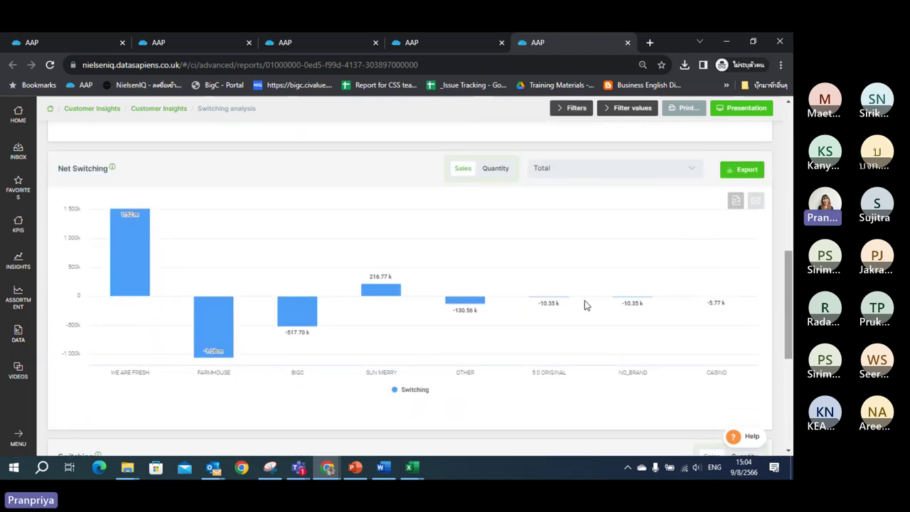
{"action": "mouse_move", "coordinate": [105, 264]}
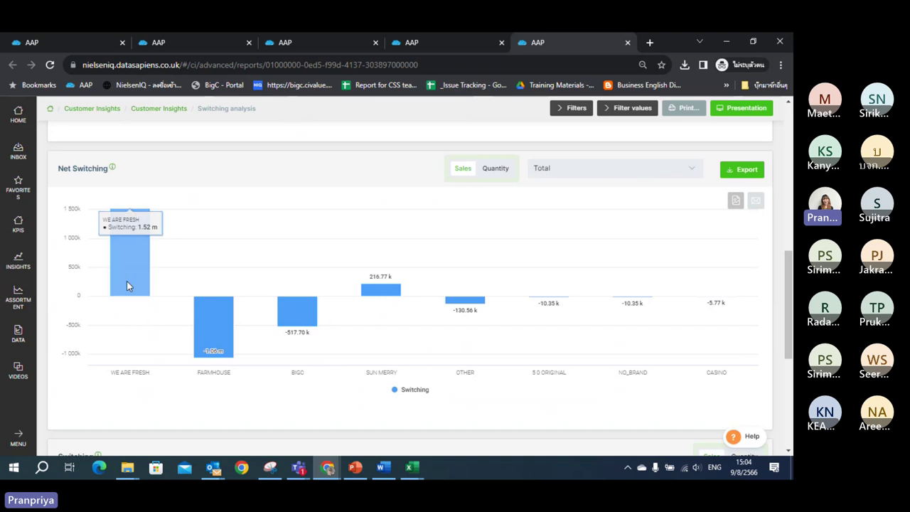
{"action": "mouse_move", "coordinate": [216, 310]}
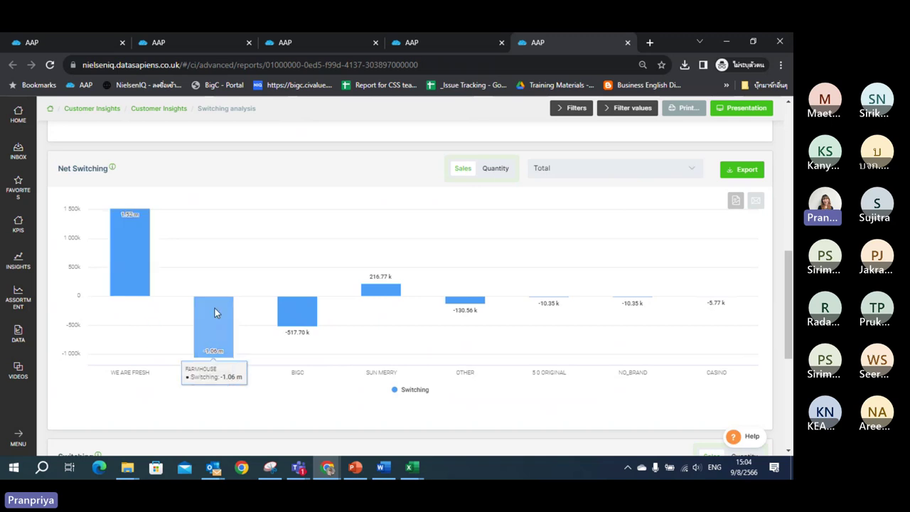
{"action": "mouse_move", "coordinate": [297, 313]}
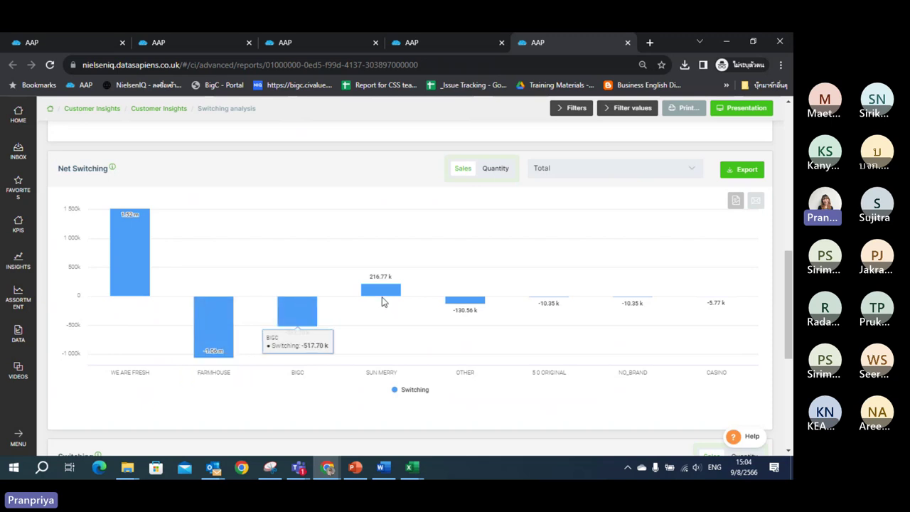
{"action": "mouse_move", "coordinate": [389, 297]}
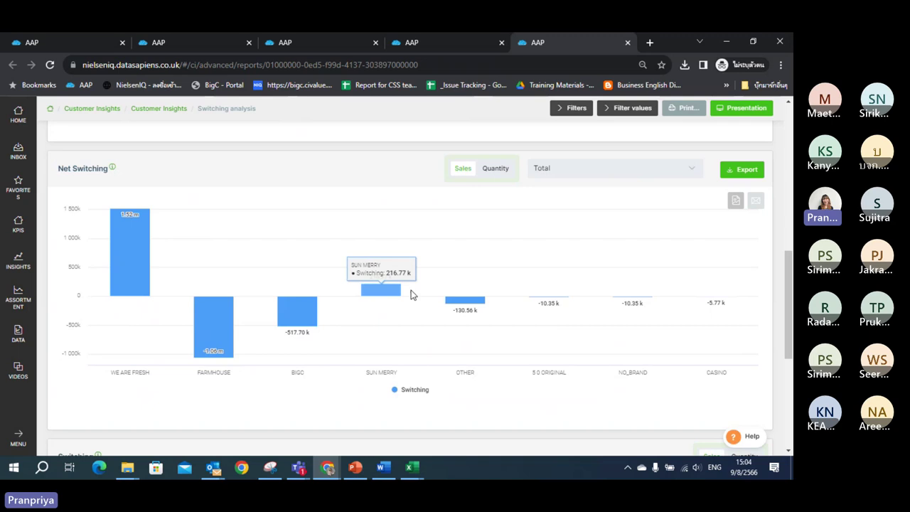
{"action": "mouse_move", "coordinate": [477, 300]}
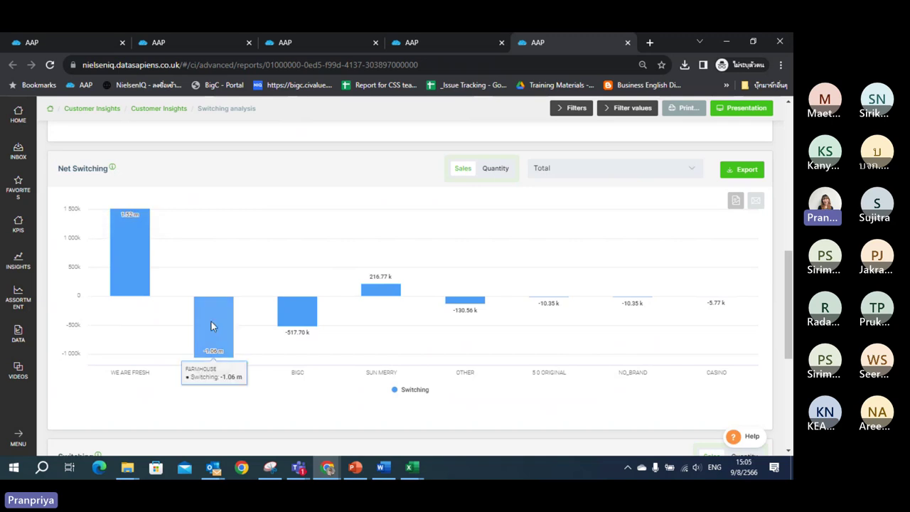
{"action": "mouse_move", "coordinate": [135, 272]}
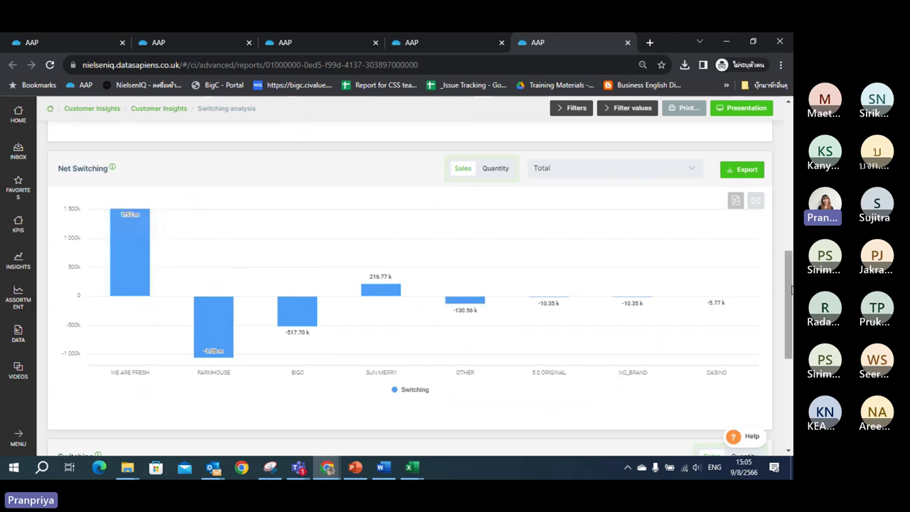
{"action": "scroll", "coordinate": [791, 290], "scroll_direction": "down", "scroll_amount": 1}
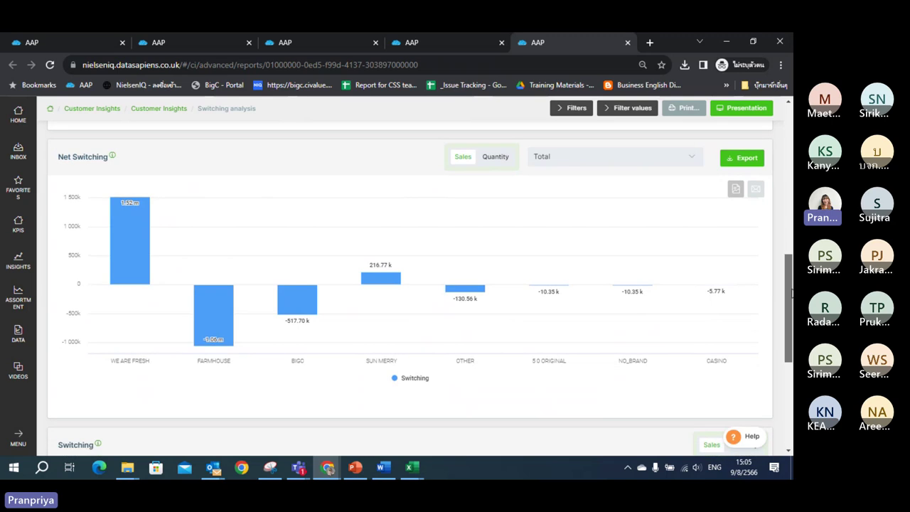
{"action": "left_click_drag", "start_coordinate": [791, 290], "coordinate": [789, 380]}
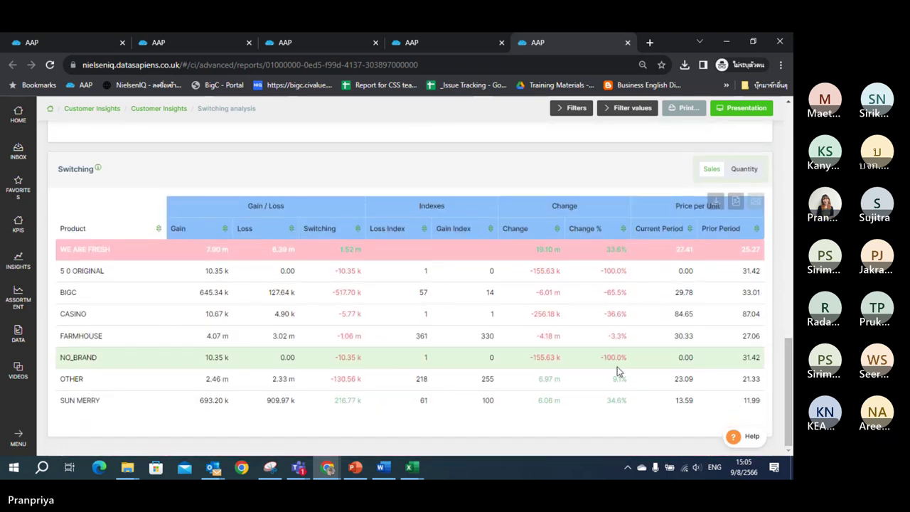
- Switch to File Explorer and open the workbook switching_export_FY22(62) from the WRF folder inside Training
{"action": "left_click", "coordinate": [133, 477]}
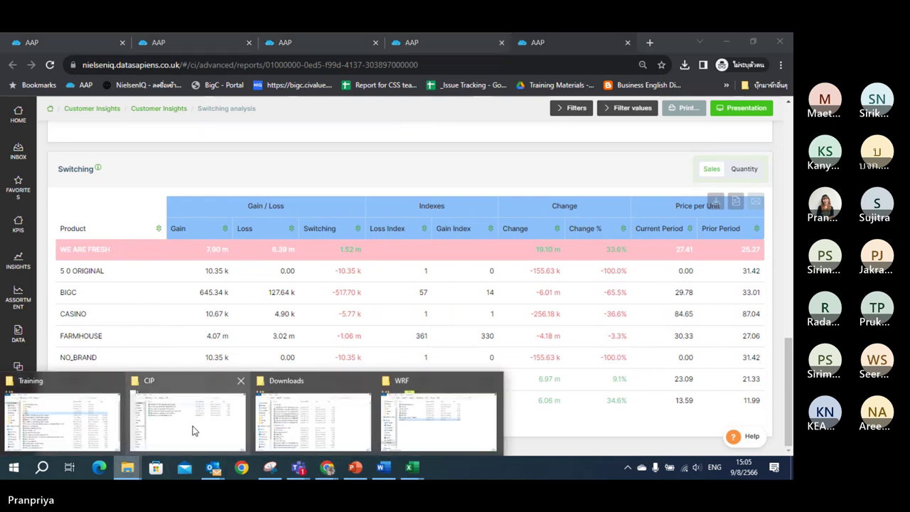
{"action": "mouse_move", "coordinate": [187, 431]}
{"action": "left_click", "coordinate": [63, 421]}
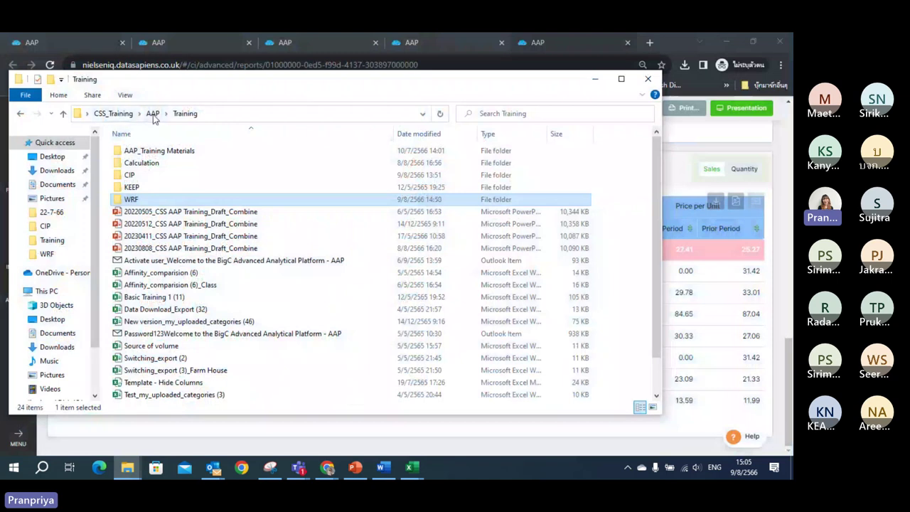
{"action": "left_click", "coordinate": [153, 113]}
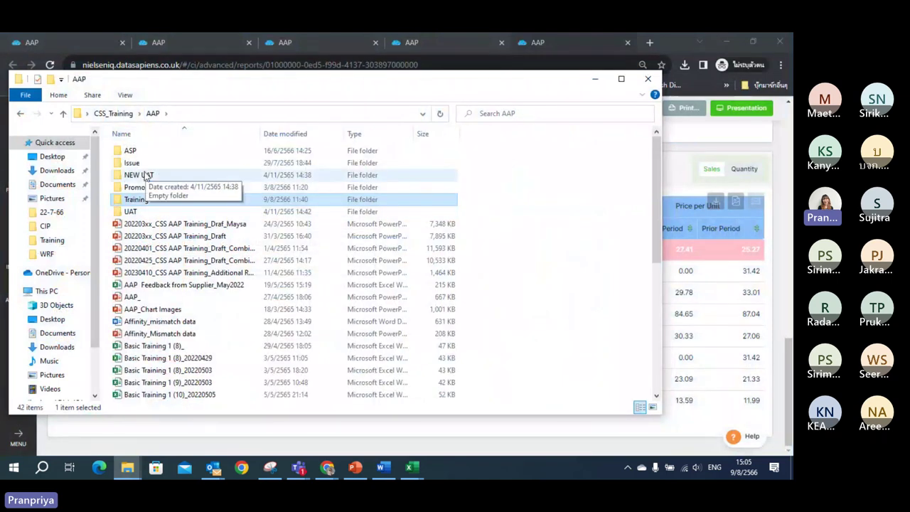
{"action": "double_click", "coordinate": [135, 199]}
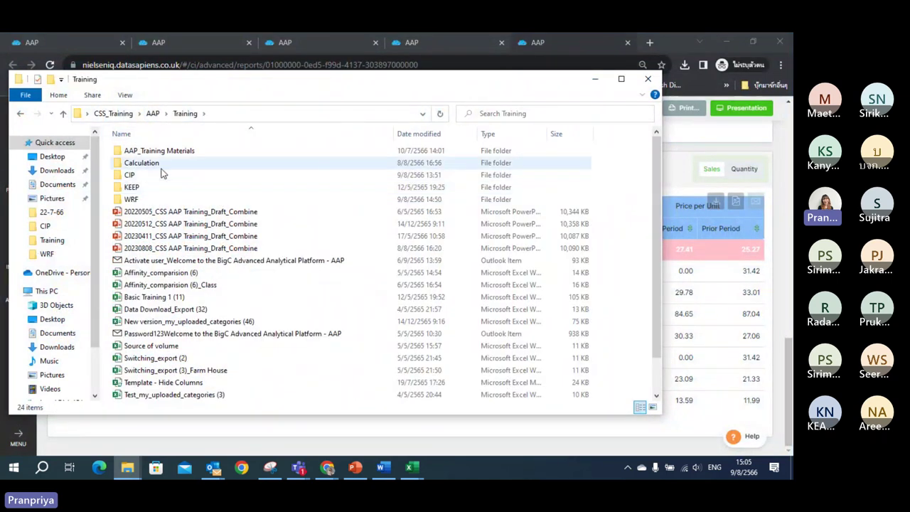
{"action": "double_click", "coordinate": [156, 199]}
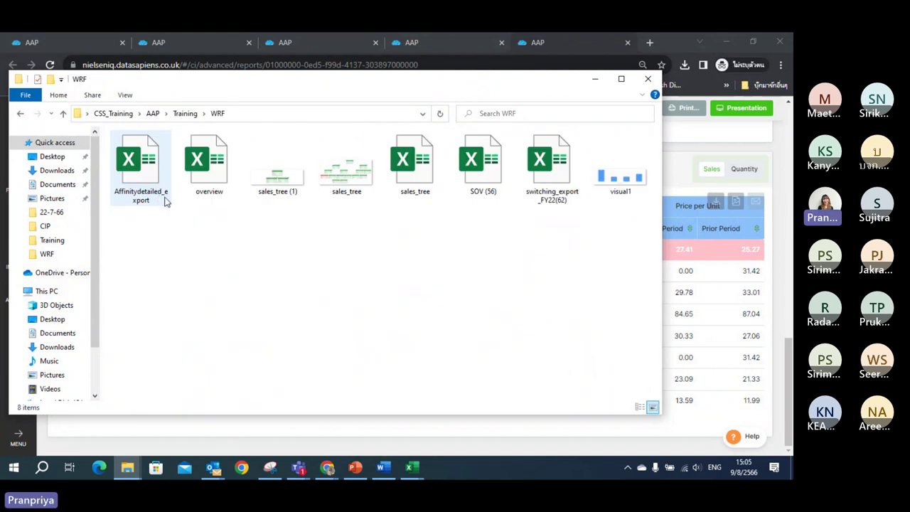
{"action": "double_click", "coordinate": [572, 193]}
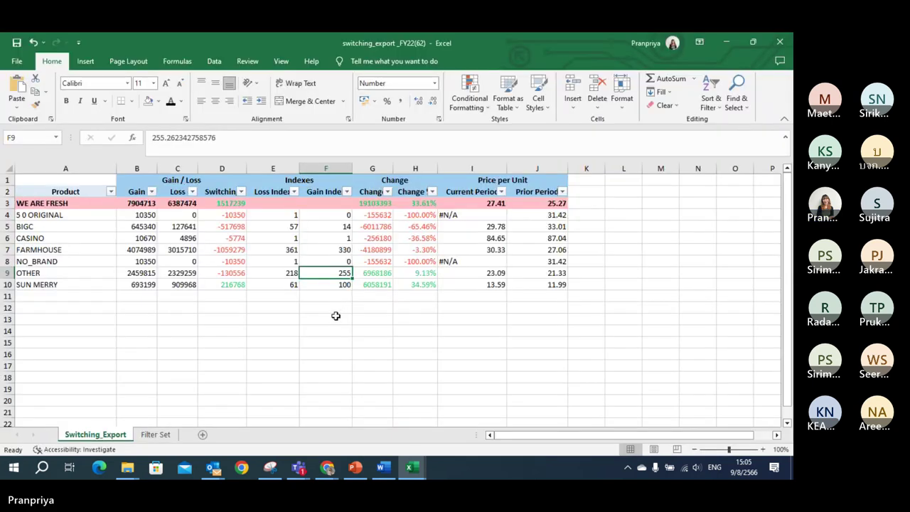
- Format the WE ARE FRESH Switching and Change values in D3 and G3 with comma separators and fit both column widths
{"action": "left_click", "coordinate": [336, 316]}
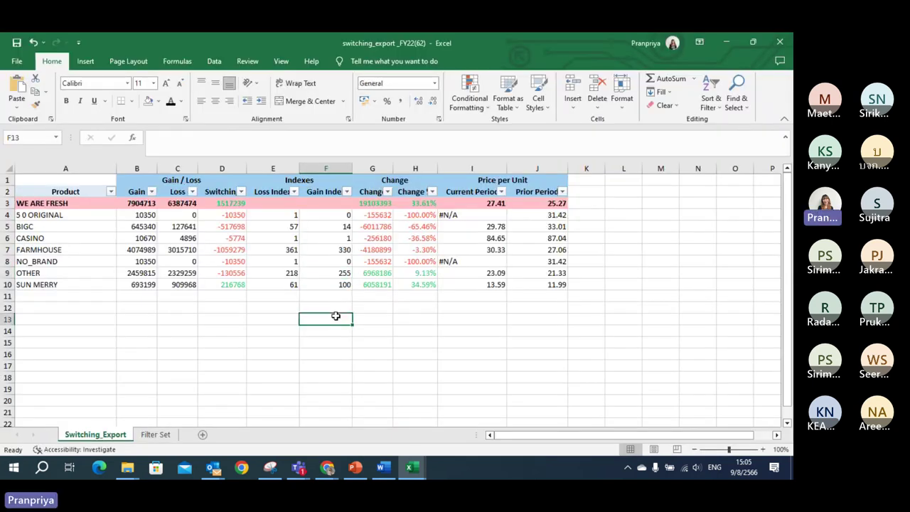
{"action": "left_click", "coordinate": [220, 202]}
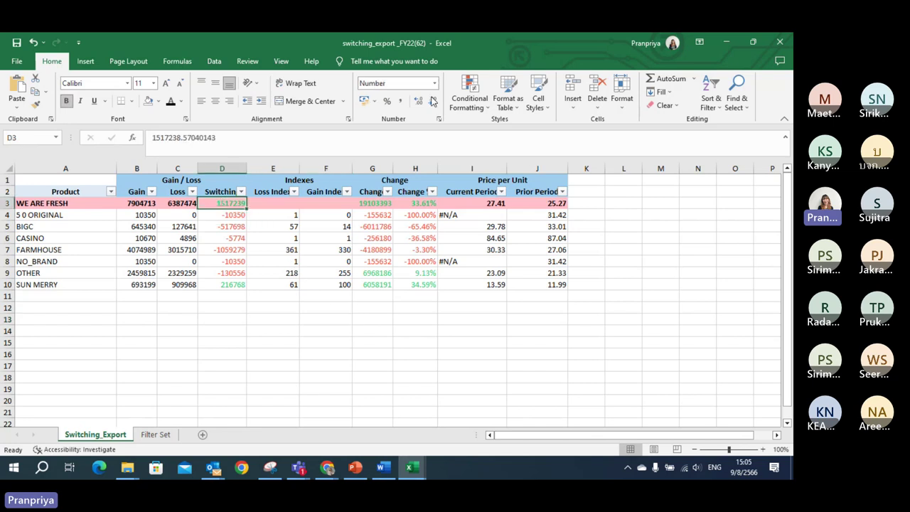
{"action": "left_click", "coordinate": [401, 101]}
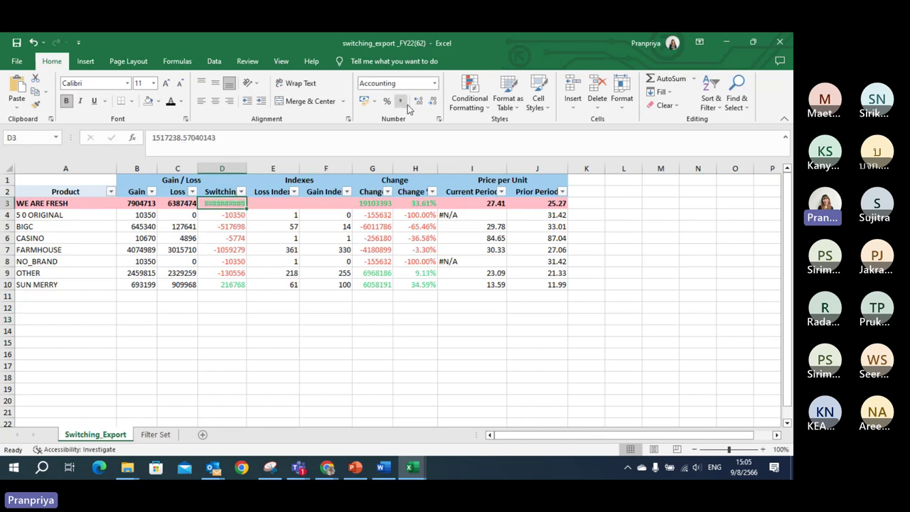
{"action": "double_click", "coordinate": [246, 169]}
{"action": "left_click", "coordinate": [312, 357]}
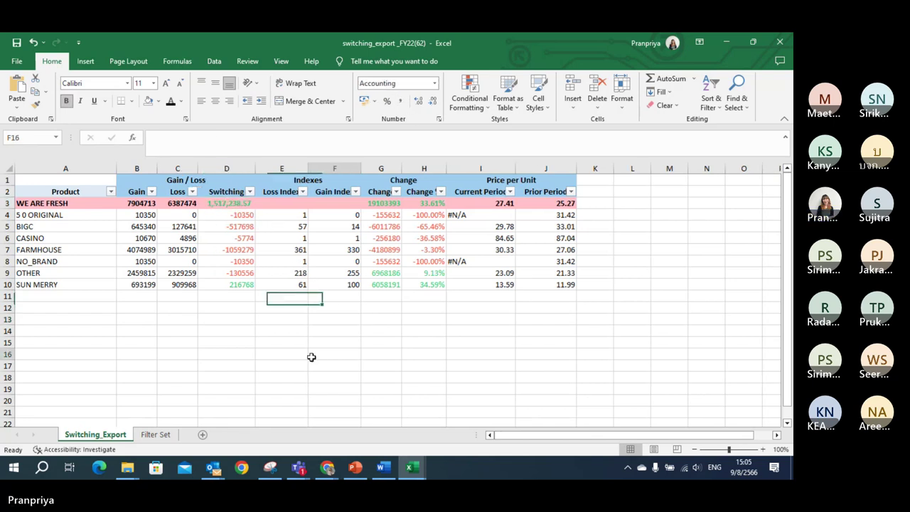
{"action": "left_click", "coordinate": [391, 204]}
{"action": "left_click", "coordinate": [401, 101]}
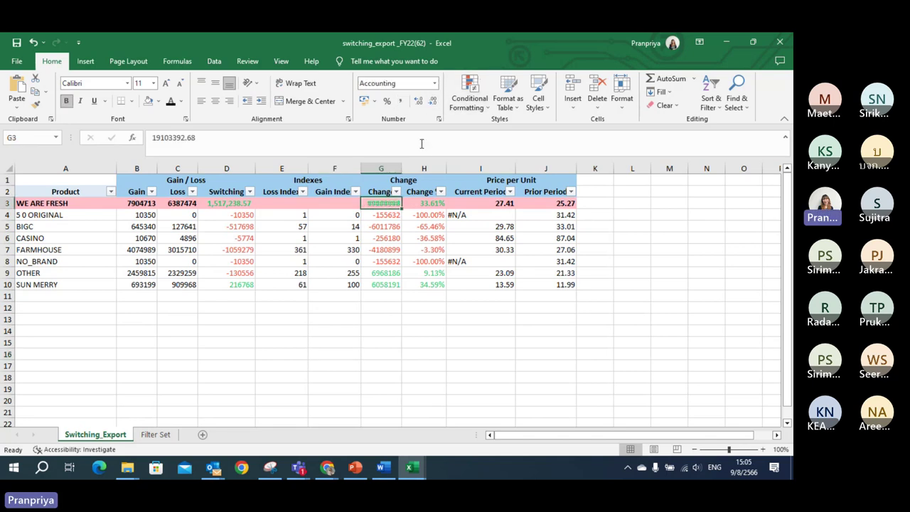
{"action": "double_click", "coordinate": [400, 168]}
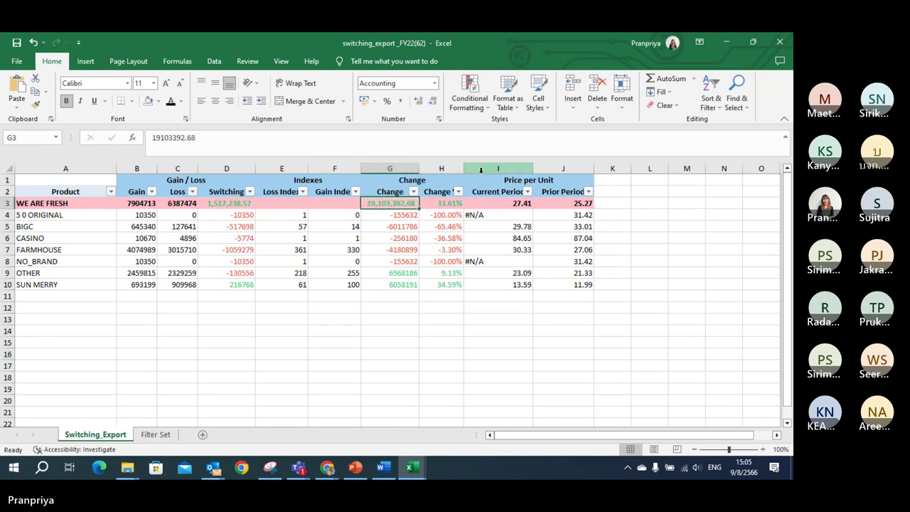
{"action": "left_click", "coordinate": [252, 351]}
{"action": "left_click", "coordinate": [10, 215]}
{"action": "right_click", "coordinate": [10, 215]}
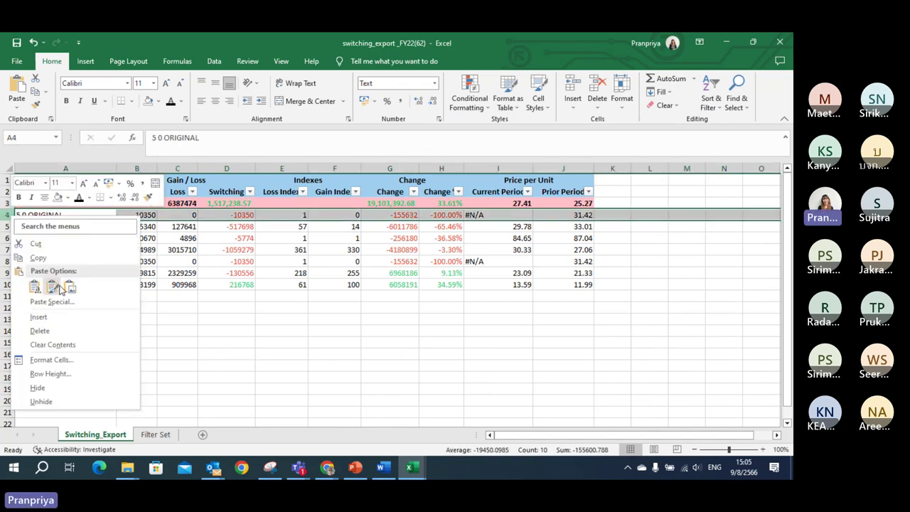
{"action": "left_click", "coordinate": [73, 317]}
{"action": "left_click", "coordinate": [291, 340]}
{"action": "left_click", "coordinate": [154, 217]}
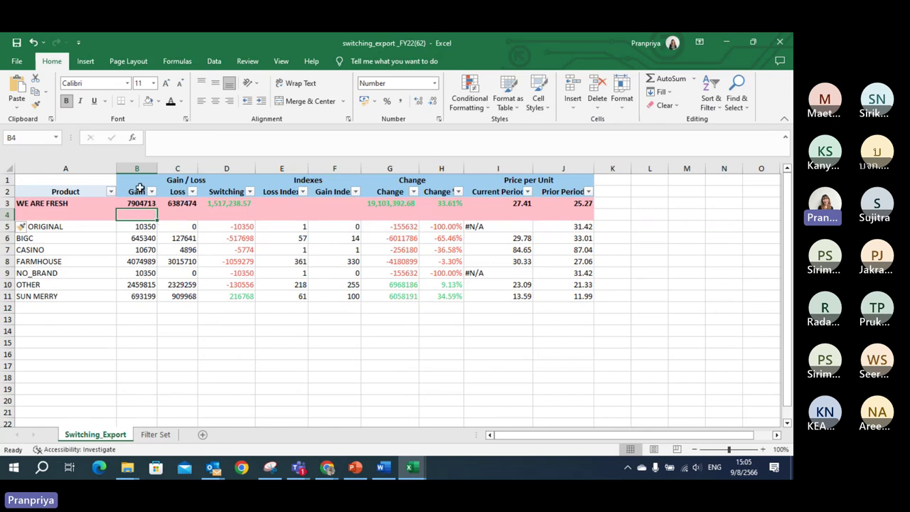
{"action": "left_click_drag", "start_coordinate": [136, 191], "coordinate": [178, 192]}
{"action": "left_click", "coordinate": [50, 214]}
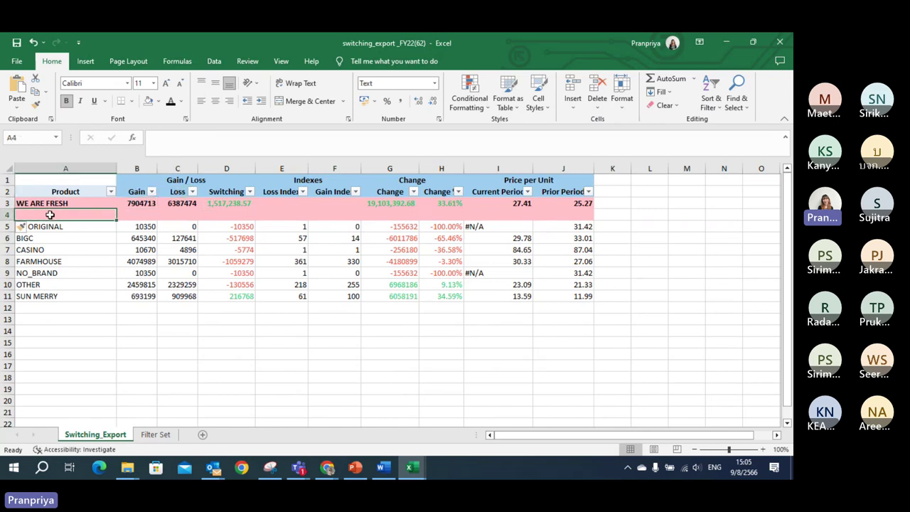
{"action": "left_click", "coordinate": [7, 215]}
{"action": "key", "text": "ctrl+minus"}
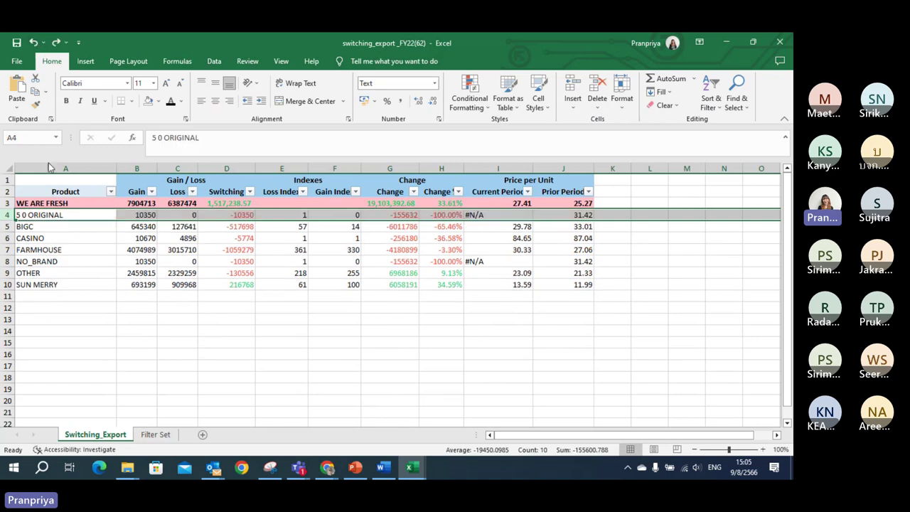
- Insert a blank row 4 directly below the WE ARE FRESH row on the Switching_Export sheet
{"action": "right_click", "coordinate": [8, 214]}
{"action": "left_click", "coordinate": [70, 318]}
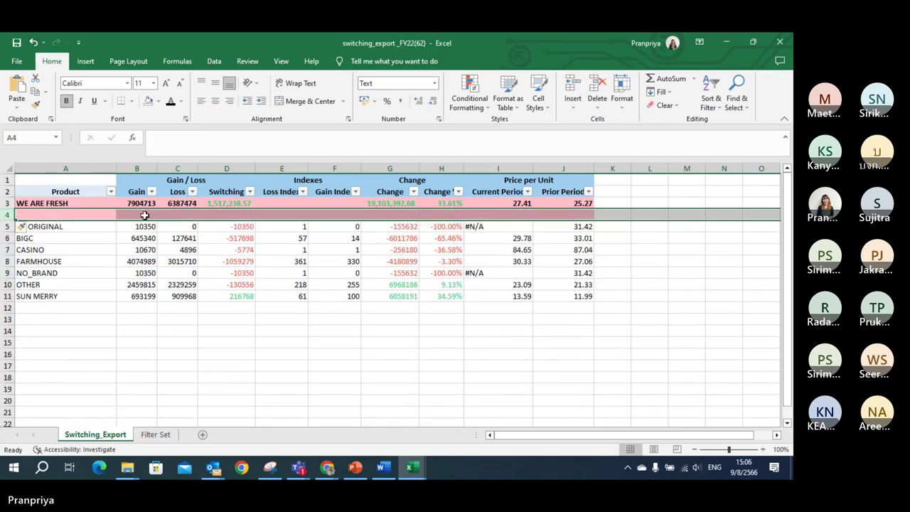
- Enter LOSS in B4 and GAIN in C4, and copy the Switching header from D2 into D4
{"action": "left_click", "coordinate": [145, 215]}
{"action": "type", "text": "LOSS"}
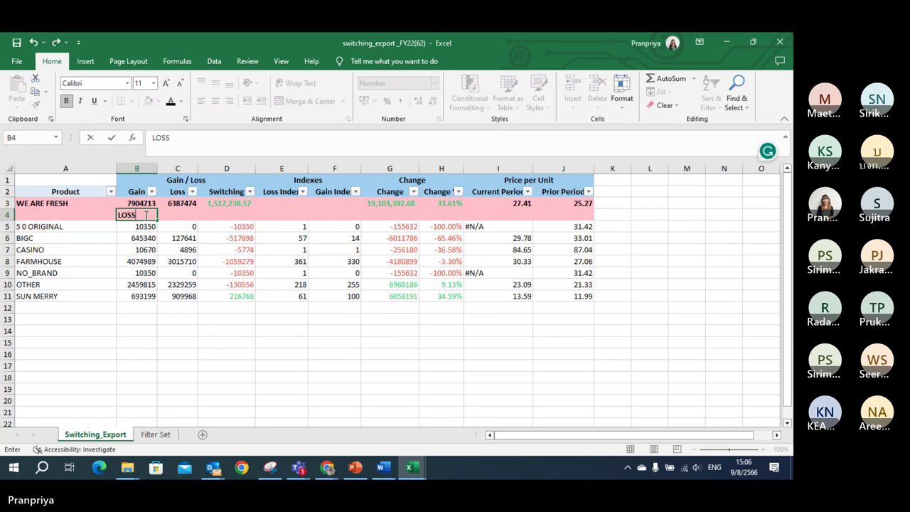
{"action": "key", "text": "Tab"}
{"action": "type", "text": "G"}
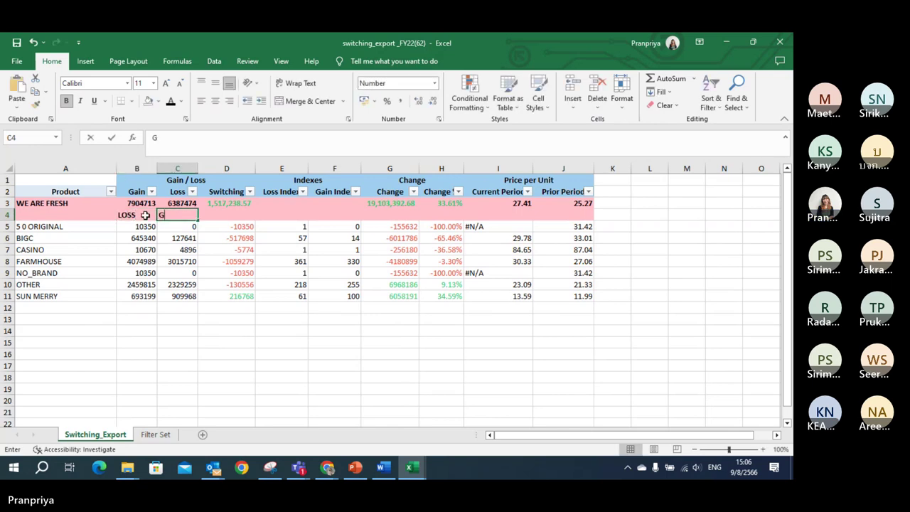
{"action": "type", "text": "AIN"}
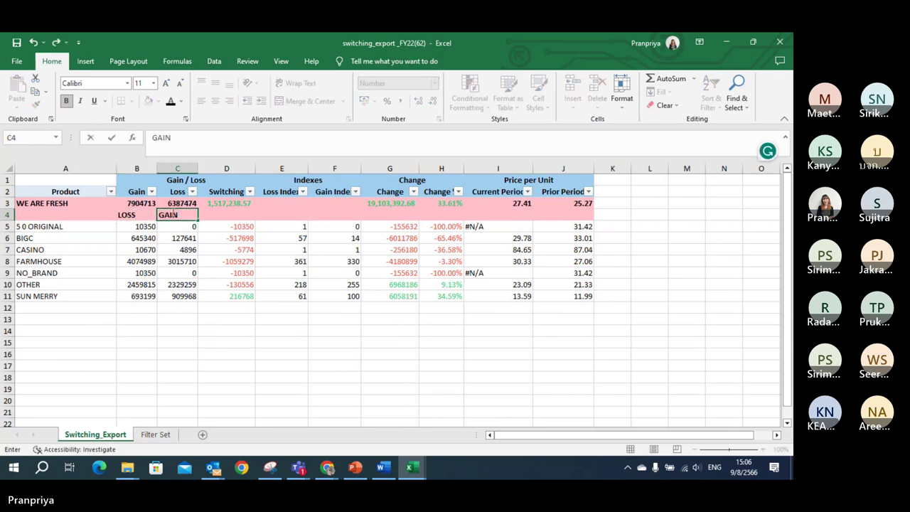
{"action": "left_click", "coordinate": [227, 189]}
{"action": "key", "text": "ctrl+c"}
{"action": "left_click", "coordinate": [230, 214]}
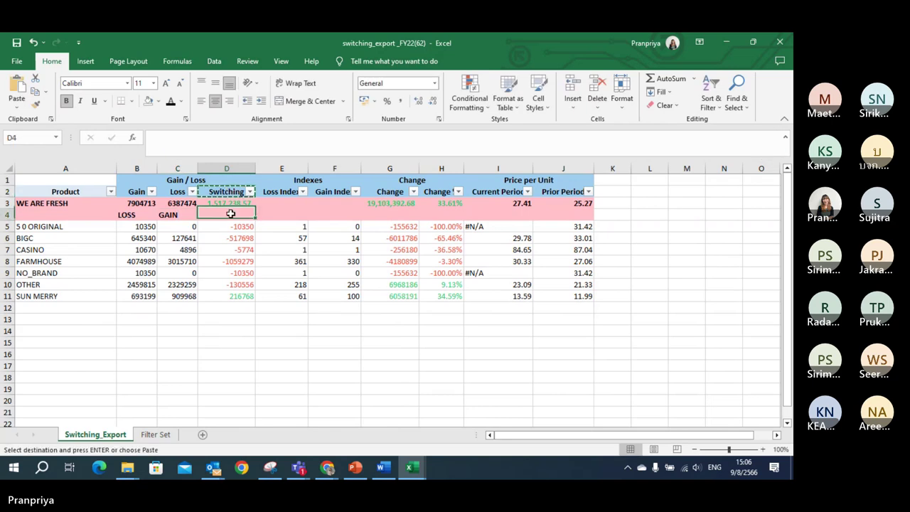
{"action": "key", "text": "ctrl+v"}
{"action": "key", "text": "Escape"}
- Copy the blue header formatting of the Gain cell B2 onto the labels in B4:D4
{"action": "left_click", "coordinate": [137, 189]}
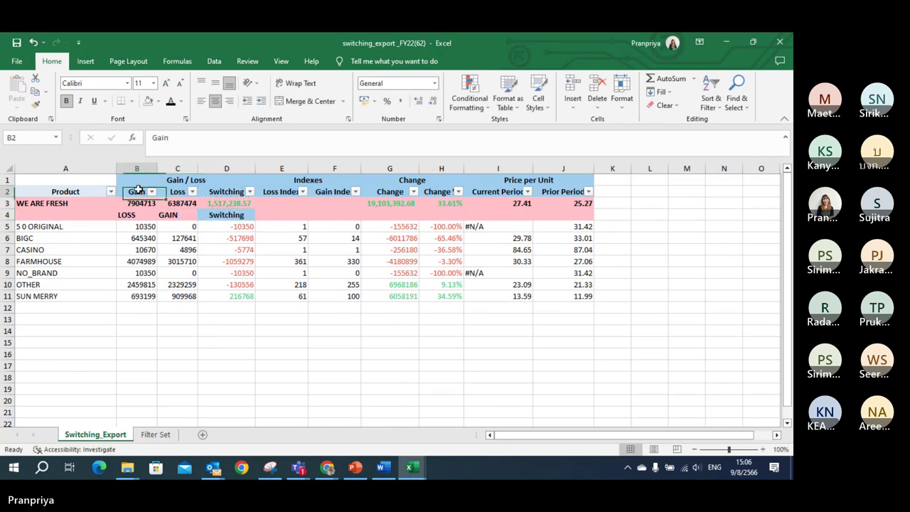
{"action": "left_click", "coordinate": [35, 104]}
{"action": "left_click_drag", "start_coordinate": [128, 215], "coordinate": [226, 214]}
{"action": "left_click", "coordinate": [225, 354]}
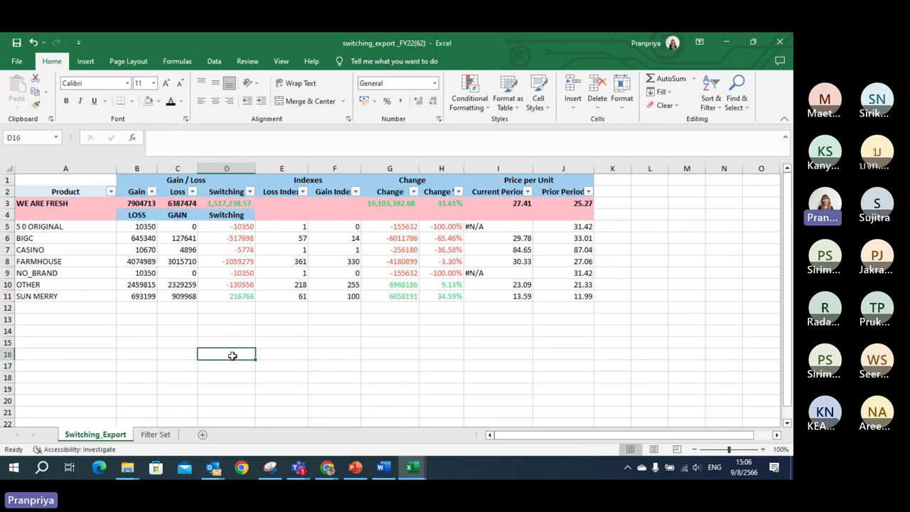
- Hide row 4 with the LOSS, GAIN and Switching labels below the WE ARE FRESH row
{"action": "left_click", "coordinate": [7, 214]}
{"action": "right_click", "coordinate": [7, 215]}
{"action": "left_click", "coordinate": [61, 390]}
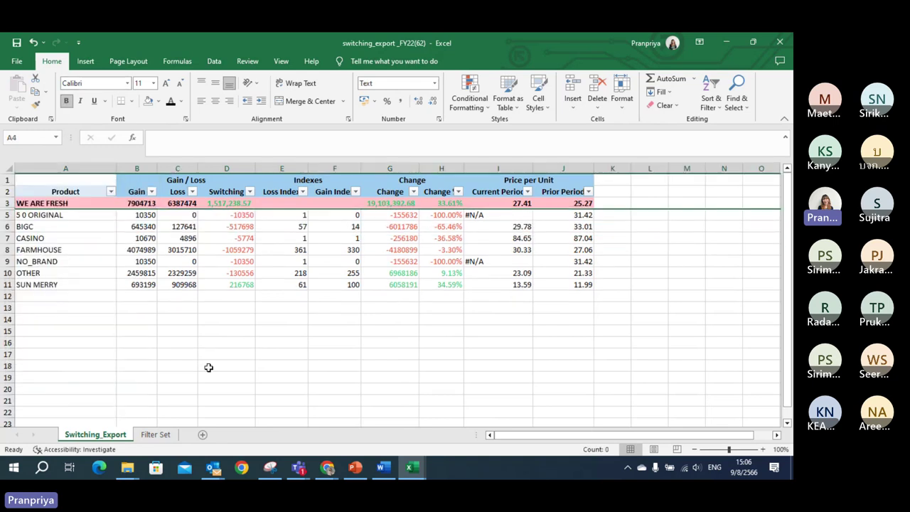
{"action": "left_click", "coordinate": [207, 367]}
{"action": "left_click", "coordinate": [47, 203]}
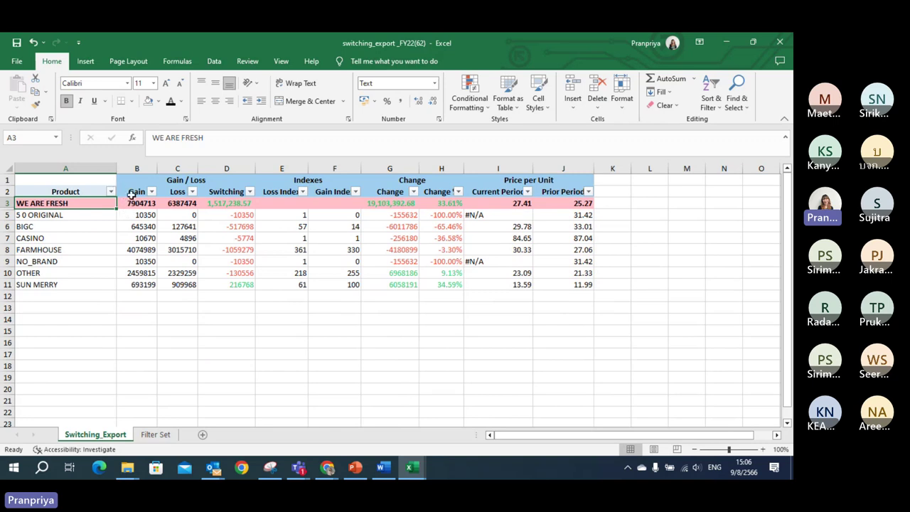
- Format the Gain values in B3:B11 with comma separators and no decimals, and fit column B's width
{"action": "left_click_drag", "start_coordinate": [135, 204], "coordinate": [135, 284]}
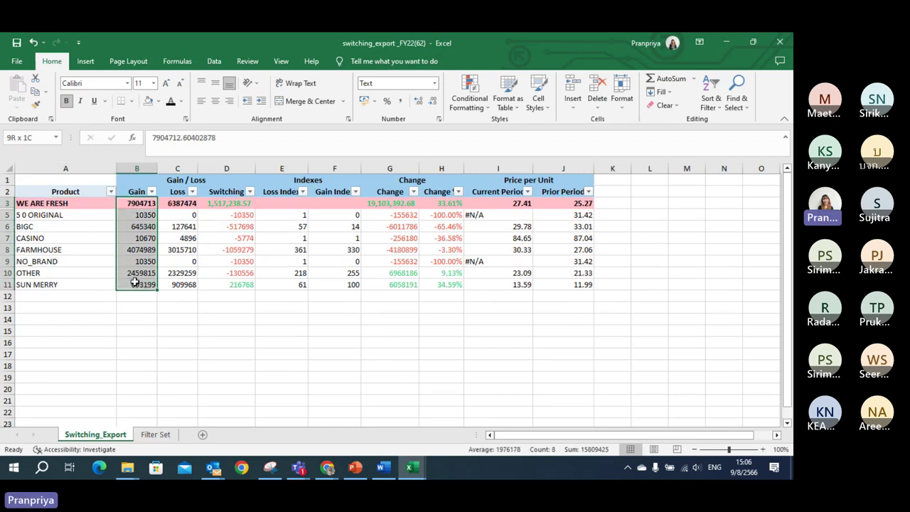
{"action": "left_click", "coordinate": [401, 101]}
{"action": "left_click_drag", "start_coordinate": [158, 168], "coordinate": [159, 169]}
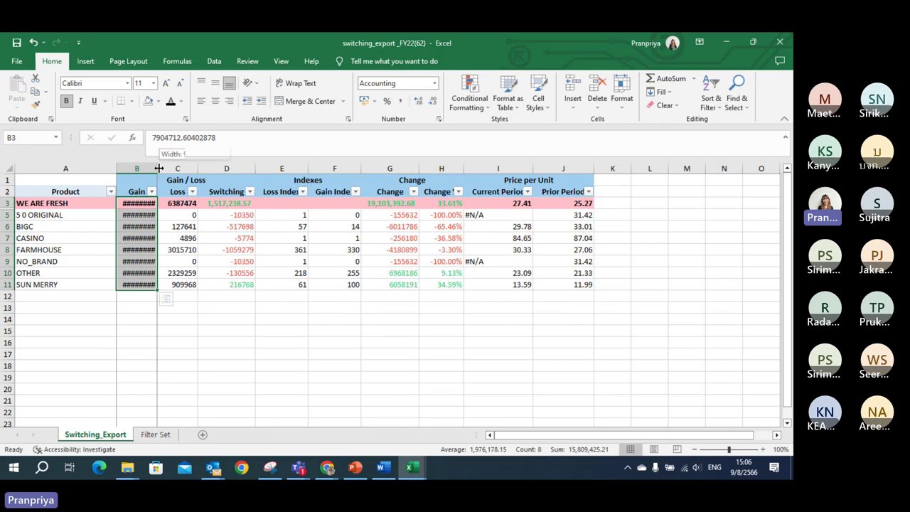
{"action": "double_click", "coordinate": [159, 168]}
{"action": "left_click", "coordinate": [434, 101]}
{"action": "left_click", "coordinate": [434, 100]}
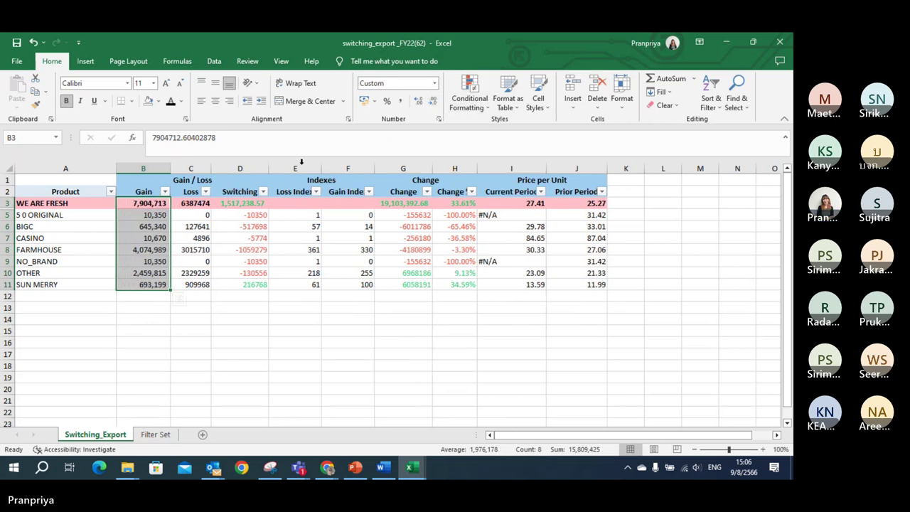
- Format the Loss values in C3:C11 with comma separators and no decimals, and fit column C's width
{"action": "left_click_drag", "start_coordinate": [197, 203], "coordinate": [197, 284]}
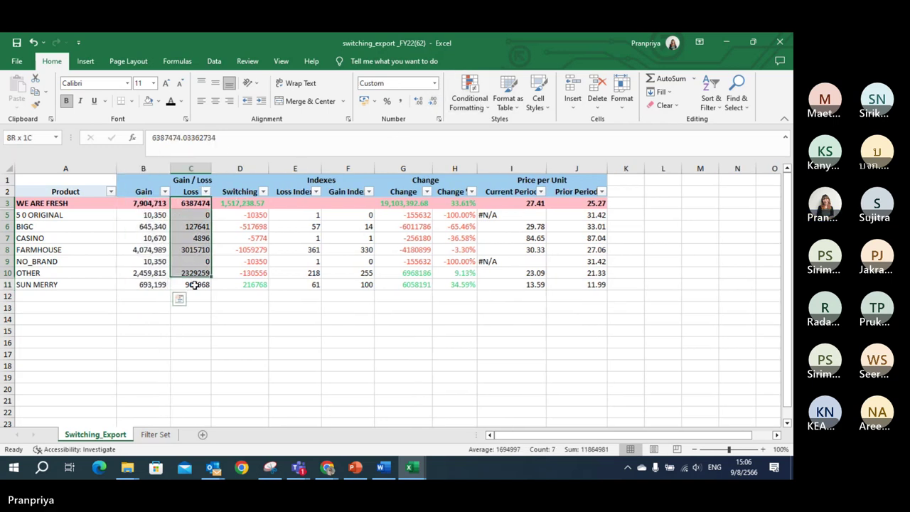
{"action": "left_click", "coordinate": [401, 101]}
{"action": "left_click", "coordinate": [434, 101]}
{"action": "left_click", "coordinate": [435, 100]}
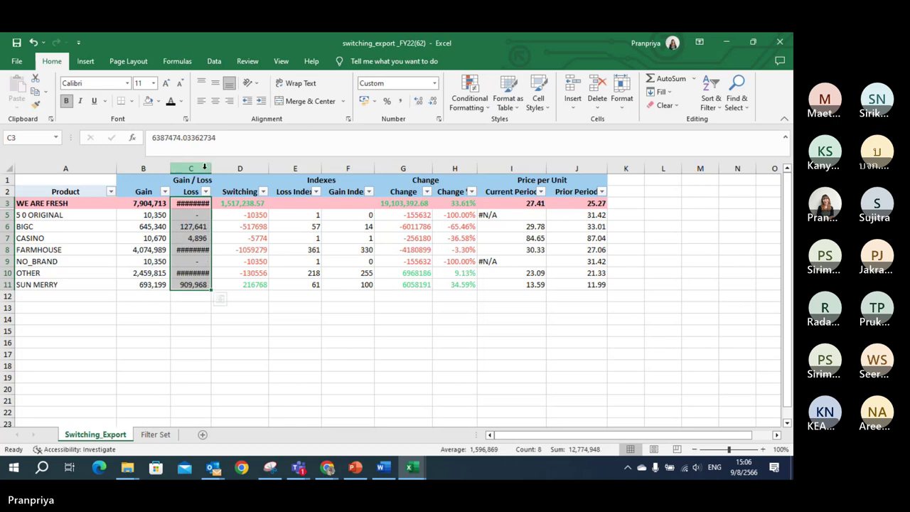
{"action": "left_click_drag", "start_coordinate": [212, 169], "coordinate": [213, 168]}
{"action": "left_click", "coordinate": [236, 329]}
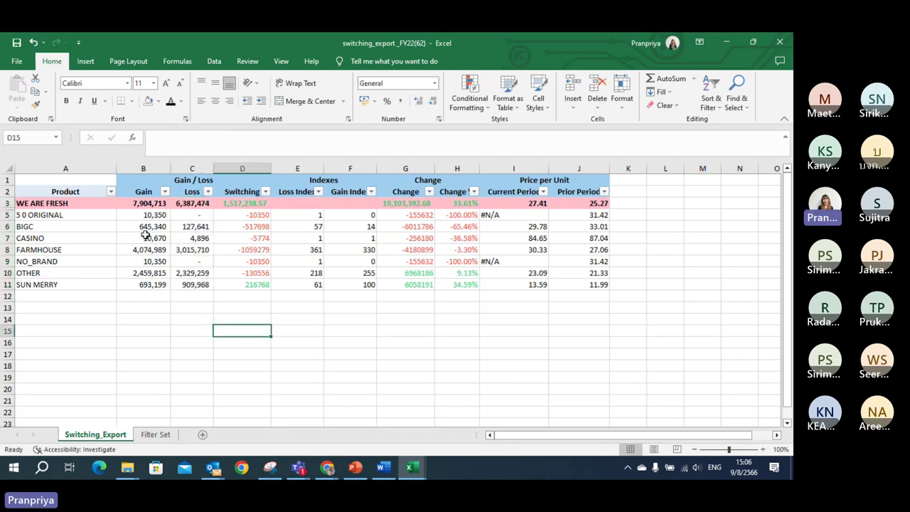
- Examine what WE ARE FRESH gained from each brand in column B, then the index, change and price columns of the 5 0 ORIGINAL row
{"action": "left_click", "coordinate": [37, 203]}
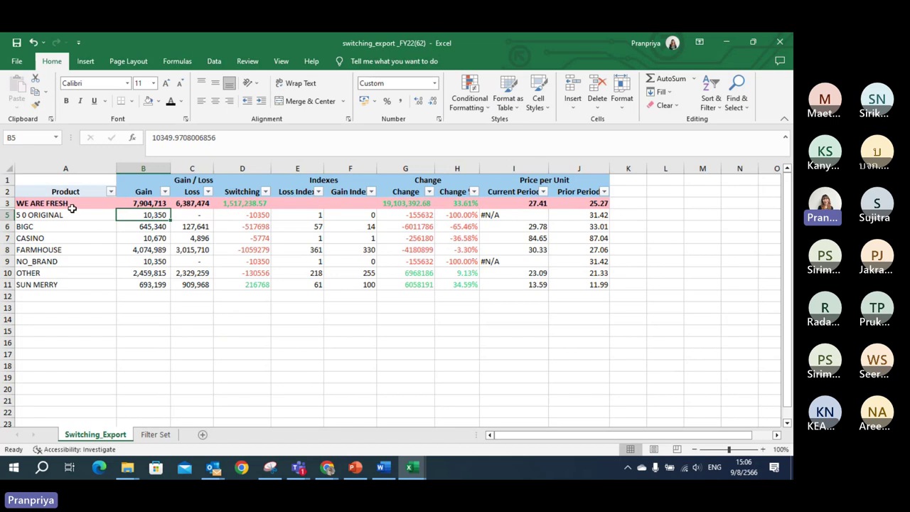
{"action": "left_click", "coordinate": [82, 202]}
{"action": "left_click", "coordinate": [129, 227]}
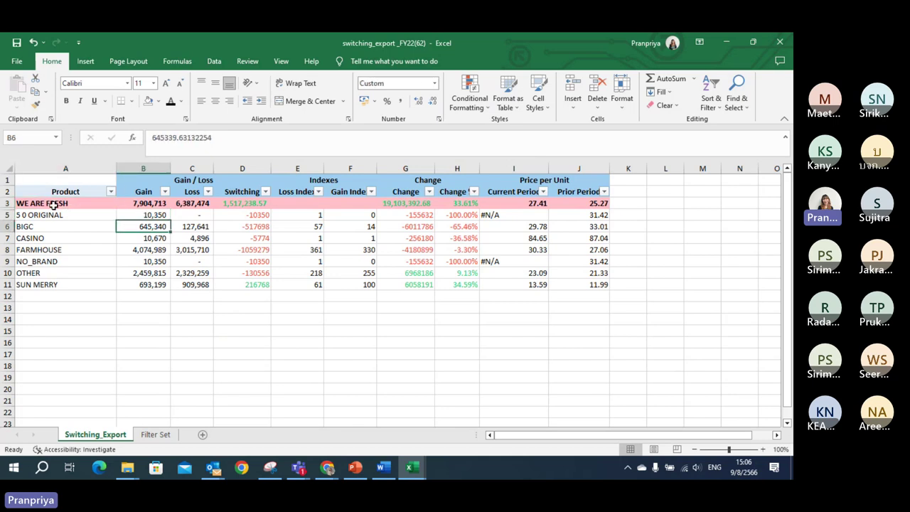
{"action": "left_click", "coordinate": [118, 240]}
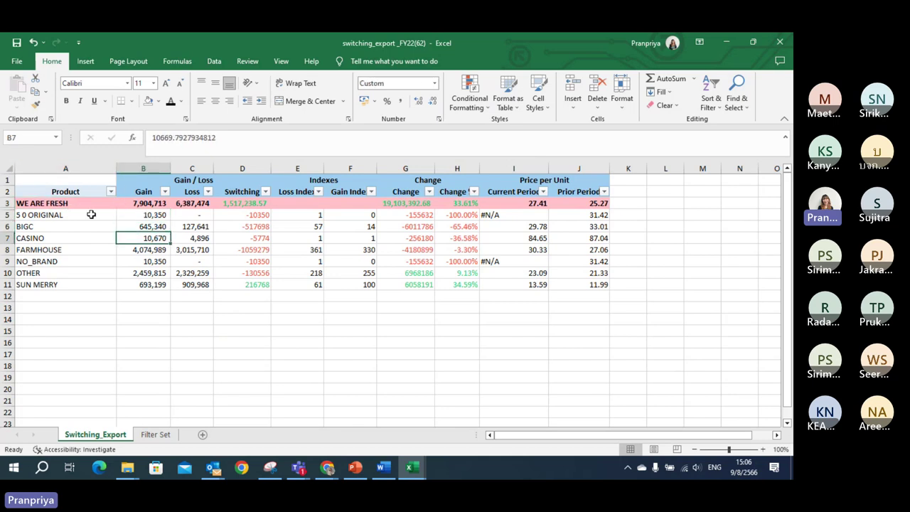
{"action": "left_click", "coordinate": [121, 250]}
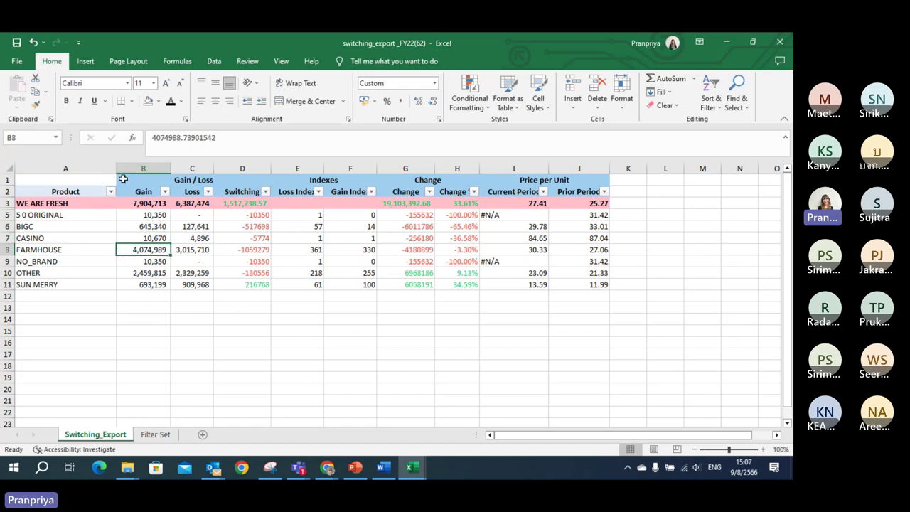
{"action": "left_click", "coordinate": [122, 261]}
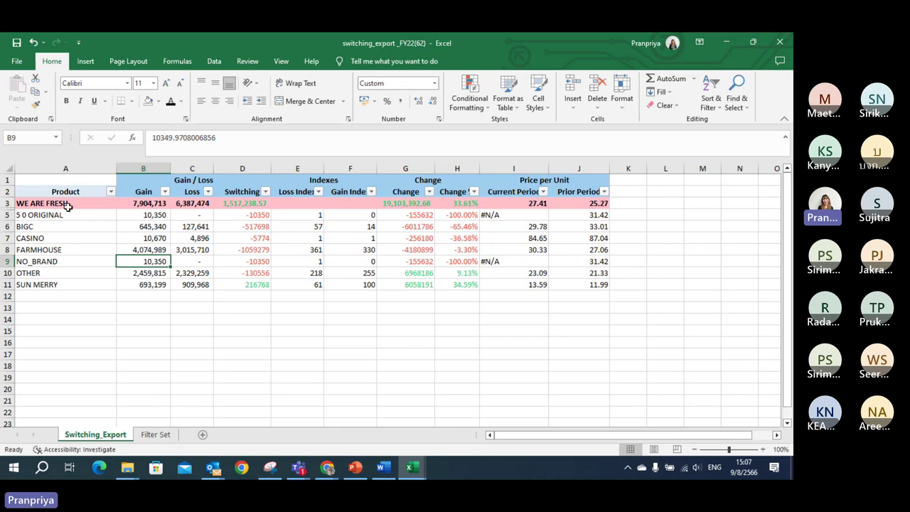
{"action": "left_click", "coordinate": [119, 273]}
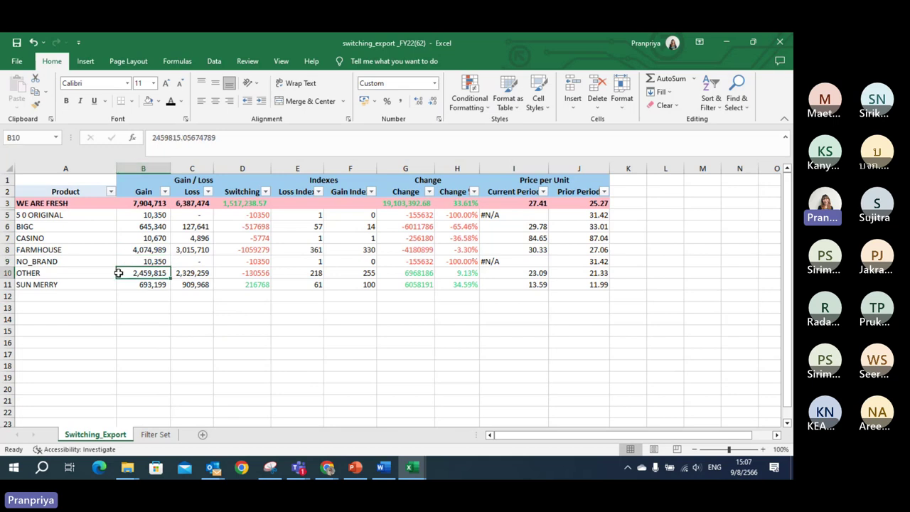
{"action": "left_click", "coordinate": [126, 284]}
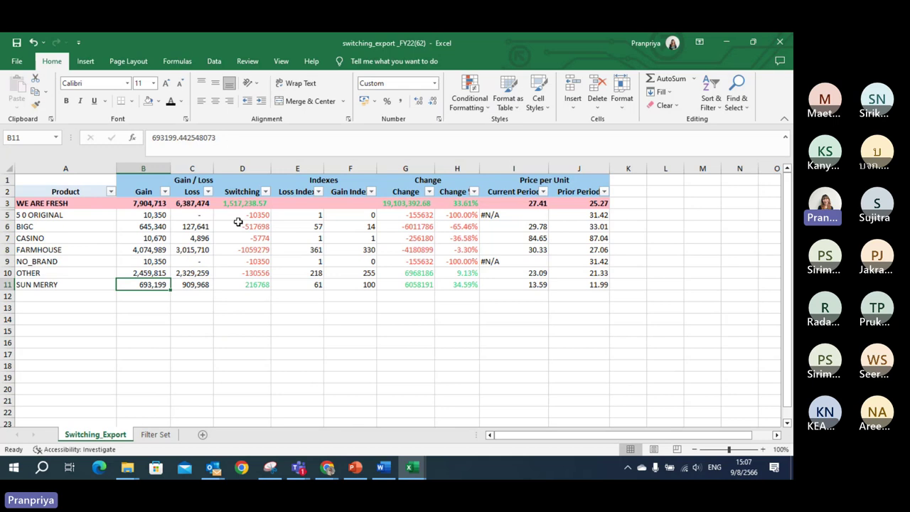
{"action": "left_click_drag", "start_coordinate": [294, 215], "coordinate": [577, 216]}
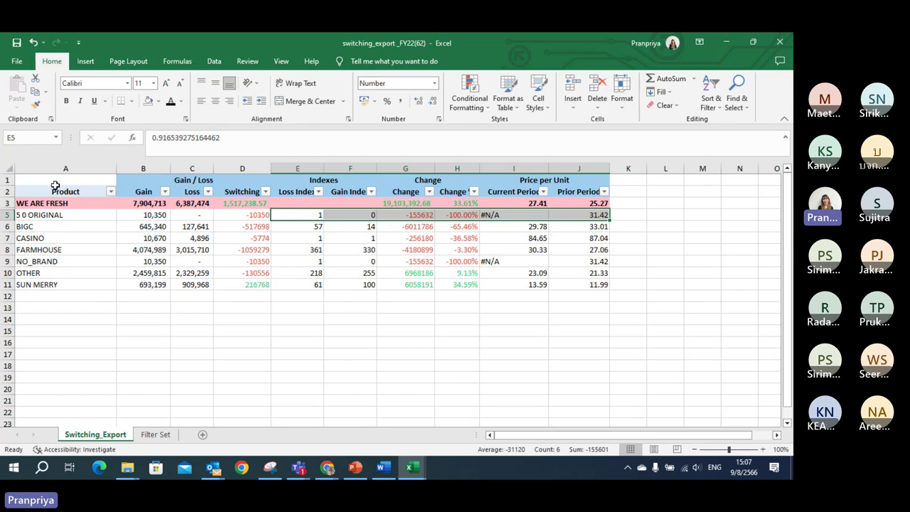
- Unhide row 4 with the LOSS, GAIN and Switching labels
{"action": "double_click", "coordinate": [11, 210]}
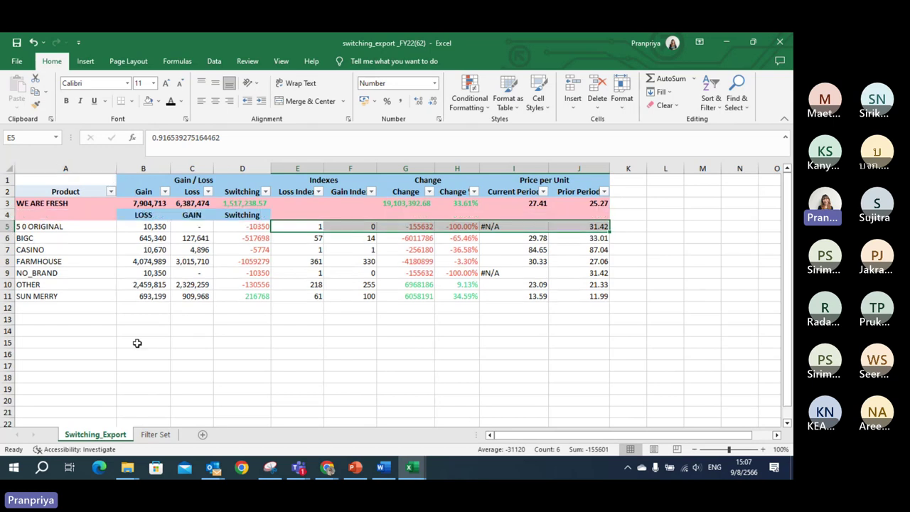
{"action": "left_click", "coordinate": [142, 342]}
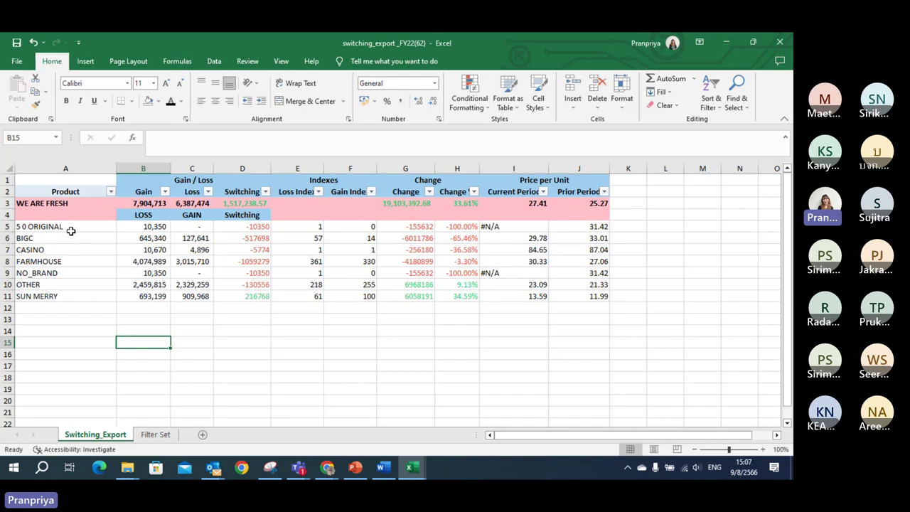
- Examine the loss, gain and switching values of 5 0 ORIGINAL, BIGC and CASINO under the row 4 labels, then the list of competing brands
{"action": "left_click", "coordinate": [68, 228]}
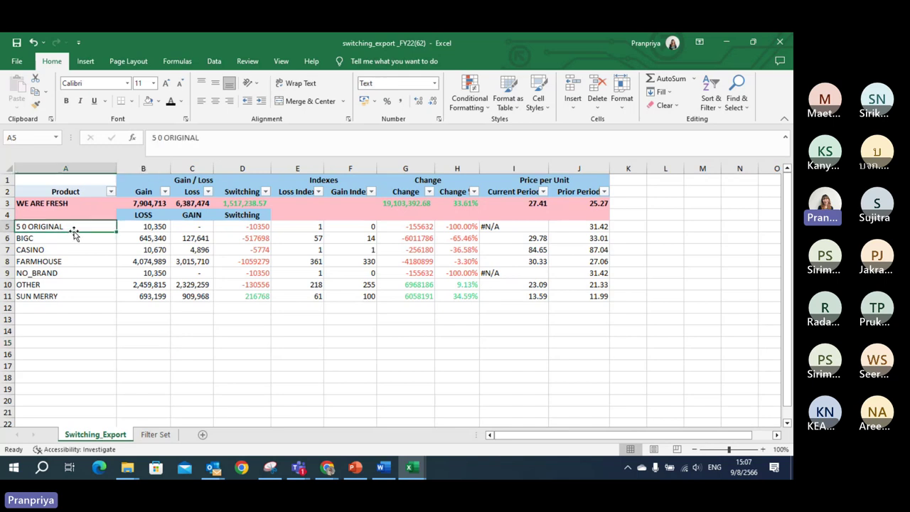
{"action": "left_click_drag", "start_coordinate": [75, 235], "coordinate": [126, 226]}
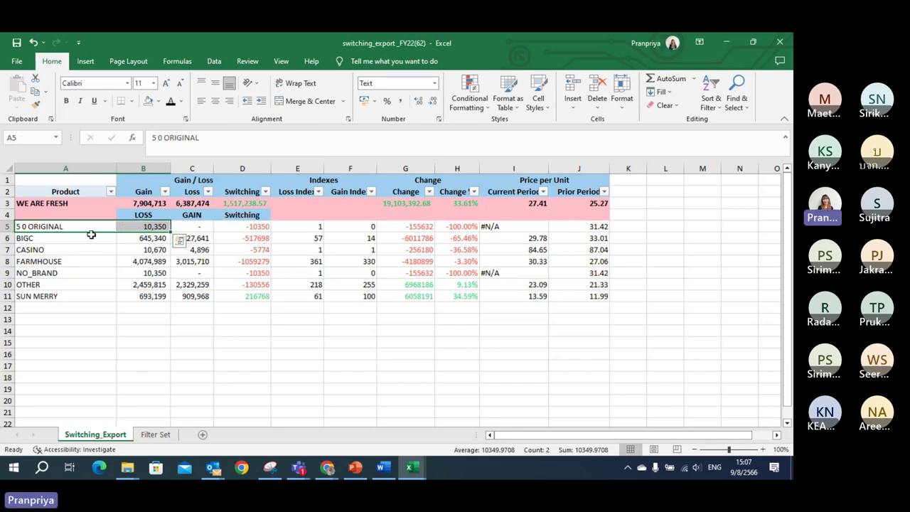
{"action": "left_click", "coordinate": [228, 226]}
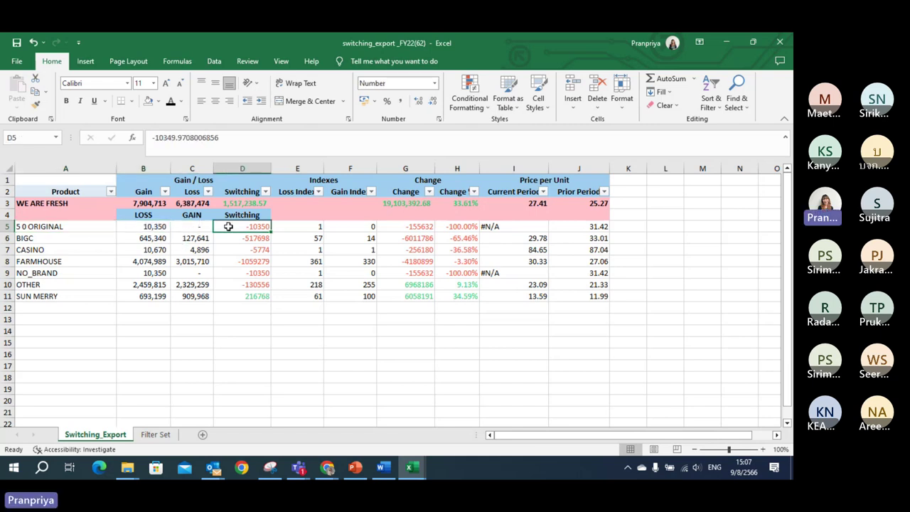
{"action": "left_click", "coordinate": [77, 239]}
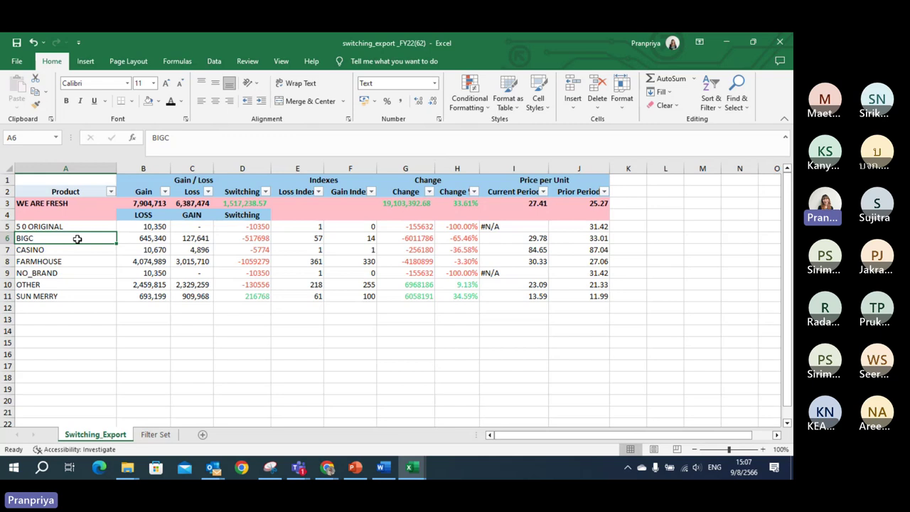
{"action": "left_click", "coordinate": [126, 239]}
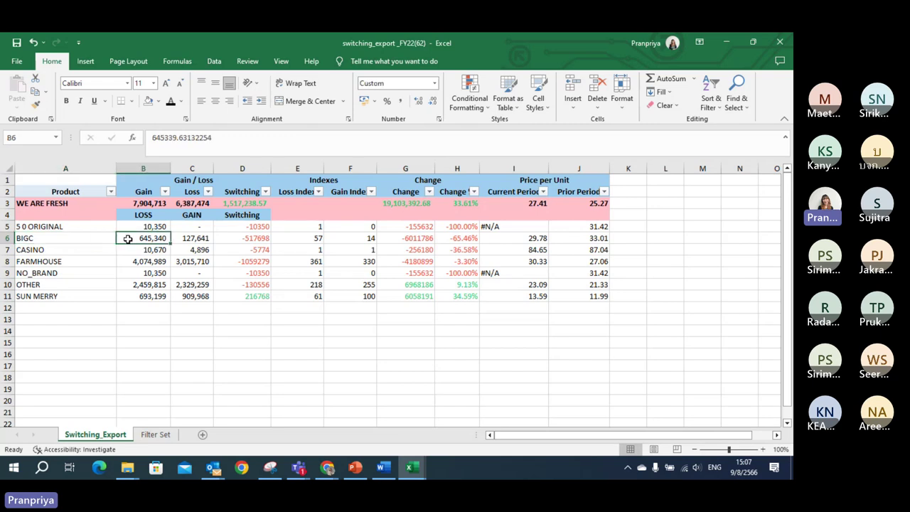
{"action": "left_click", "coordinate": [176, 238]}
{"action": "left_click", "coordinate": [221, 240]}
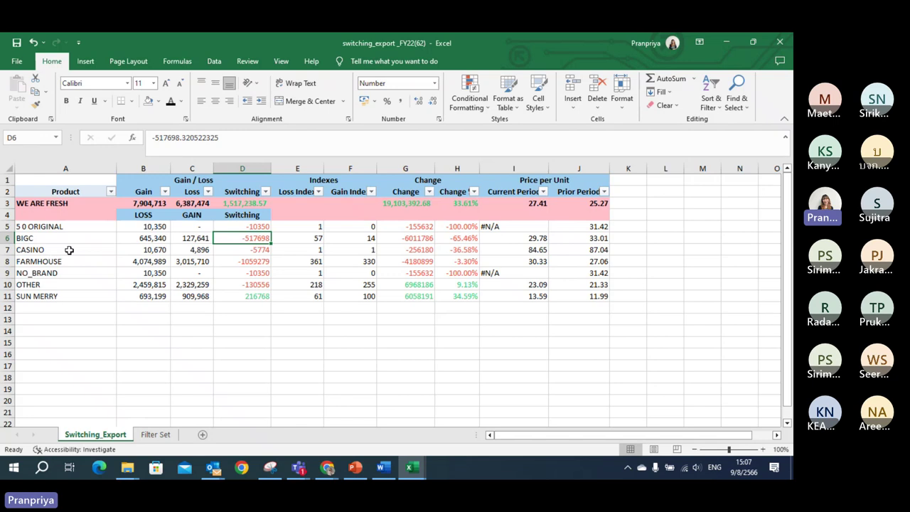
{"action": "left_click", "coordinate": [124, 251]}
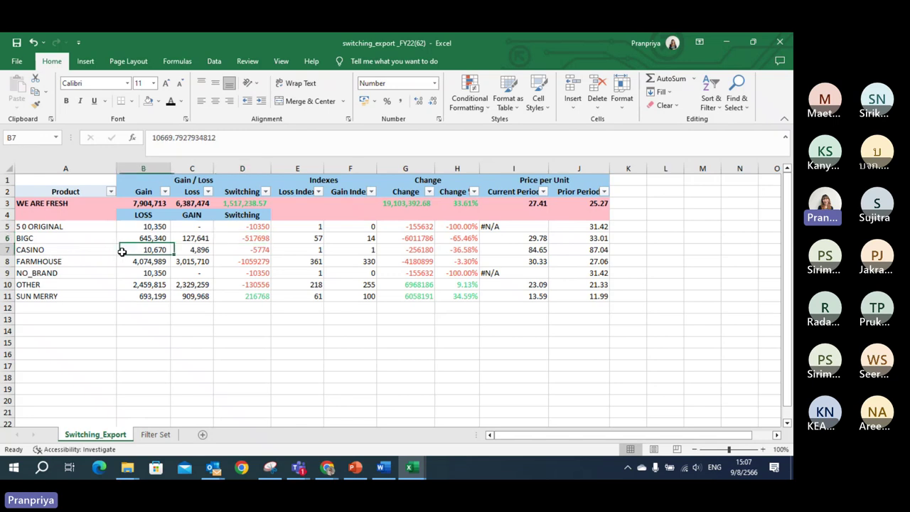
{"action": "left_click", "coordinate": [179, 252]}
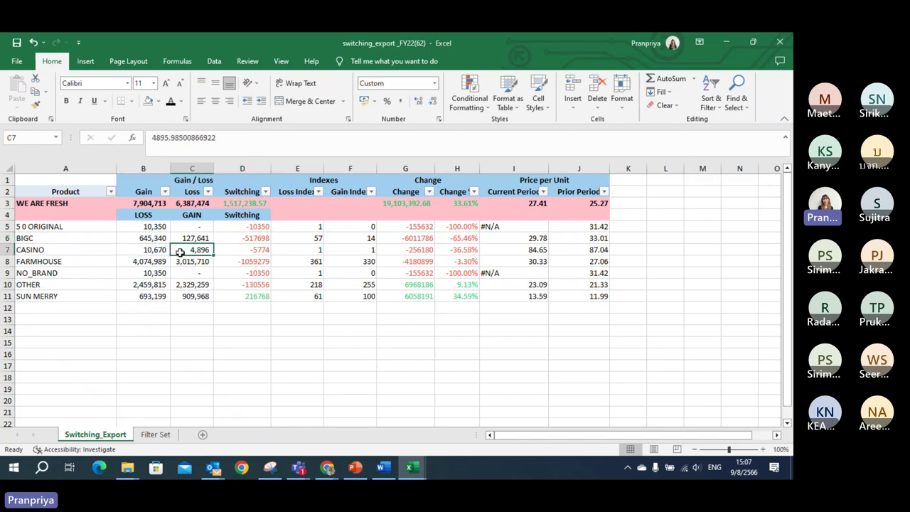
{"action": "left_click", "coordinate": [226, 250]}
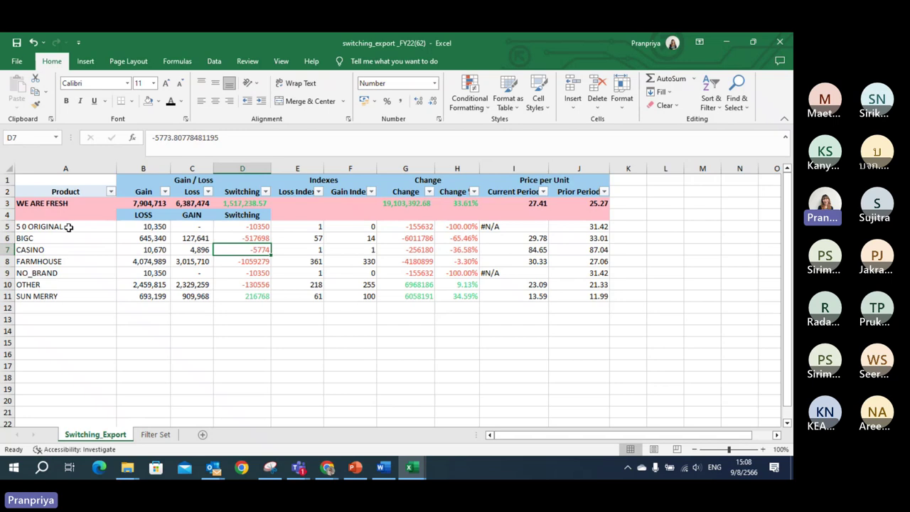
{"action": "left_click_drag", "start_coordinate": [69, 226], "coordinate": [68, 297]}
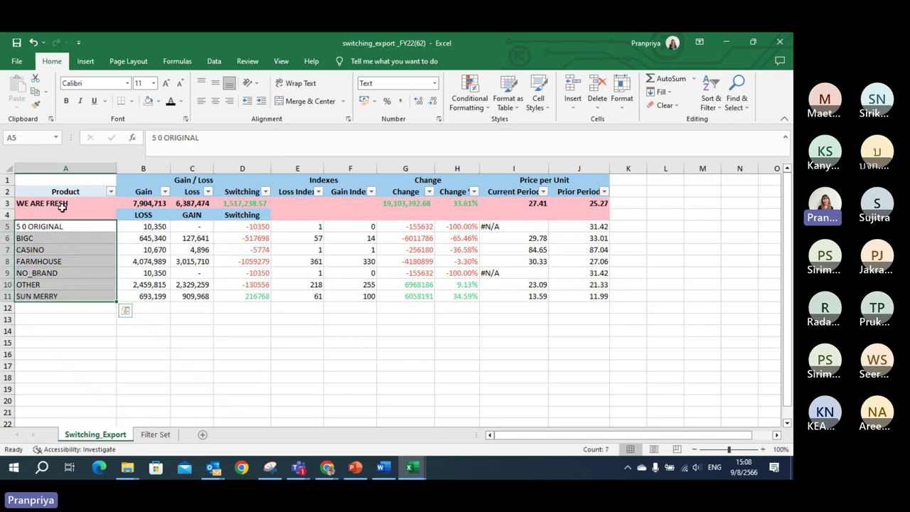
{"action": "left_click", "coordinate": [64, 275]}
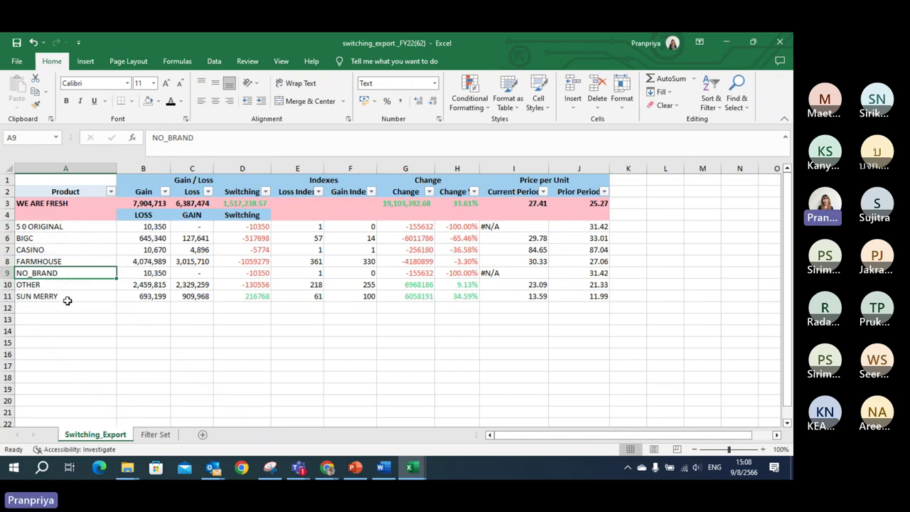
- Examine FARMHOUSE's loss, gain and switching values in row 8
{"action": "left_click", "coordinate": [83, 263]}
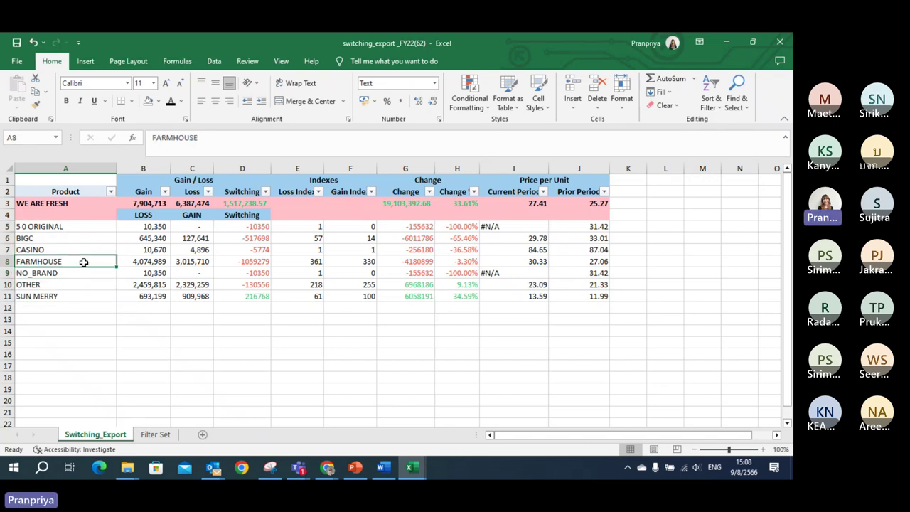
{"action": "left_click", "coordinate": [125, 261]}
{"action": "left_click", "coordinate": [218, 261]}
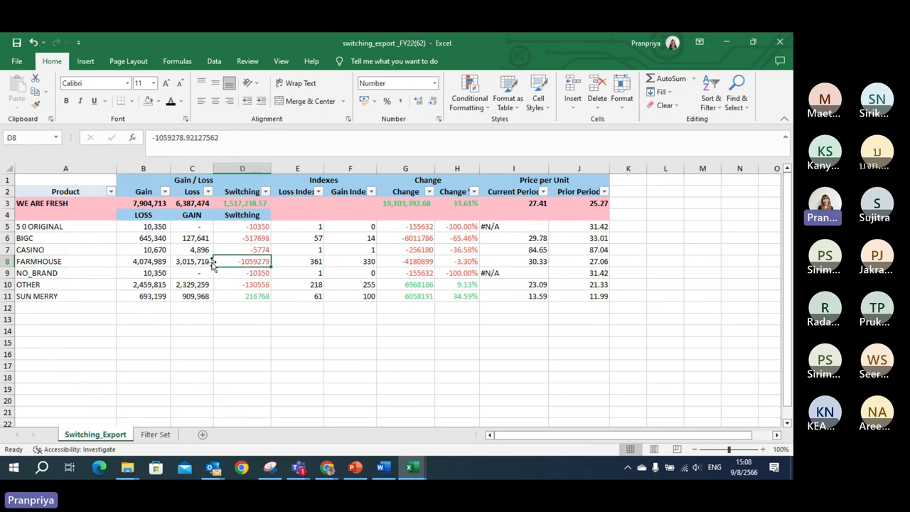
{"action": "left_click", "coordinate": [204, 261]}
{"action": "left_click", "coordinate": [223, 261]}
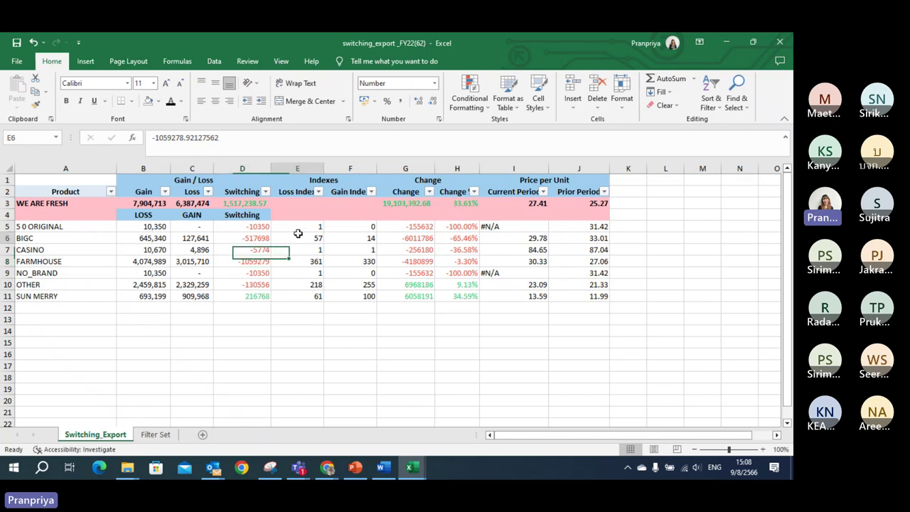
- Insert an empty column F between the Loss Index and Gain Index columns
{"action": "left_click", "coordinate": [346, 226]}
{"action": "left_click", "coordinate": [295, 226]}
{"action": "left_click", "coordinate": [335, 168]}
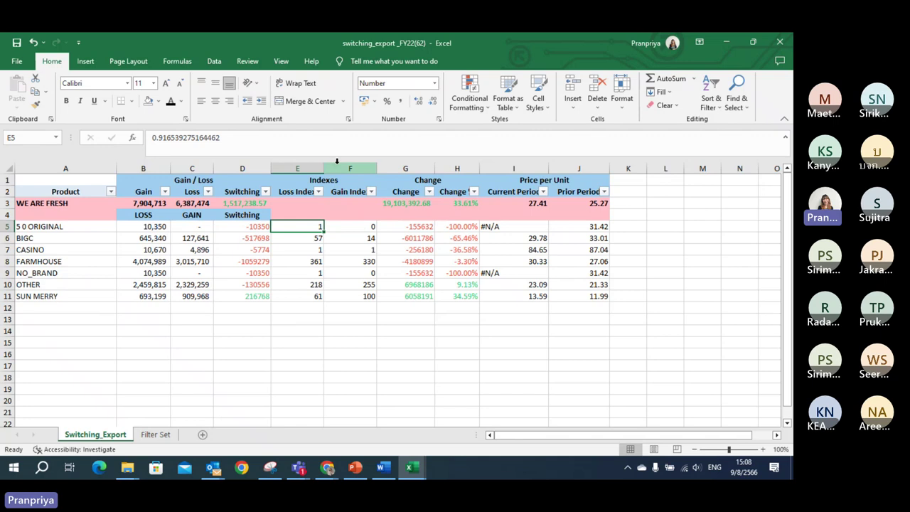
{"action": "right_click", "coordinate": [335, 168]}
{"action": "left_click", "coordinate": [364, 264]}
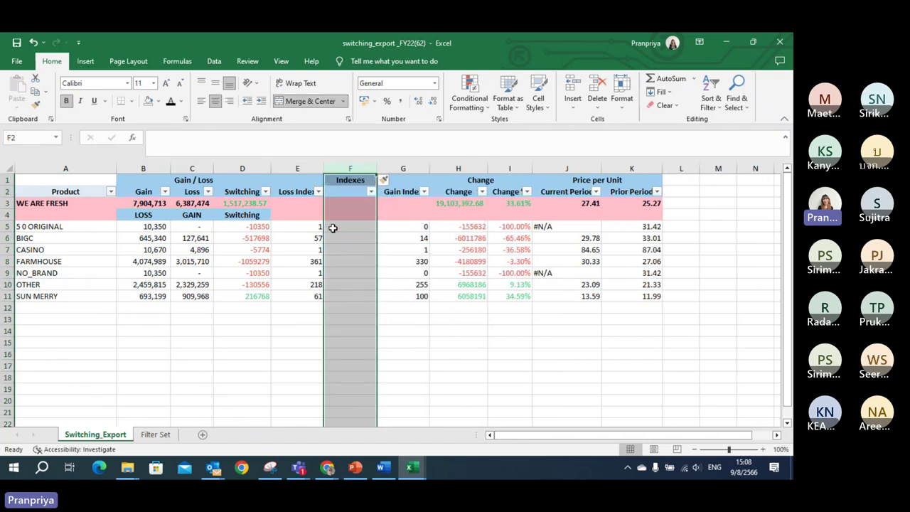
{"action": "left_click", "coordinate": [332, 227]}
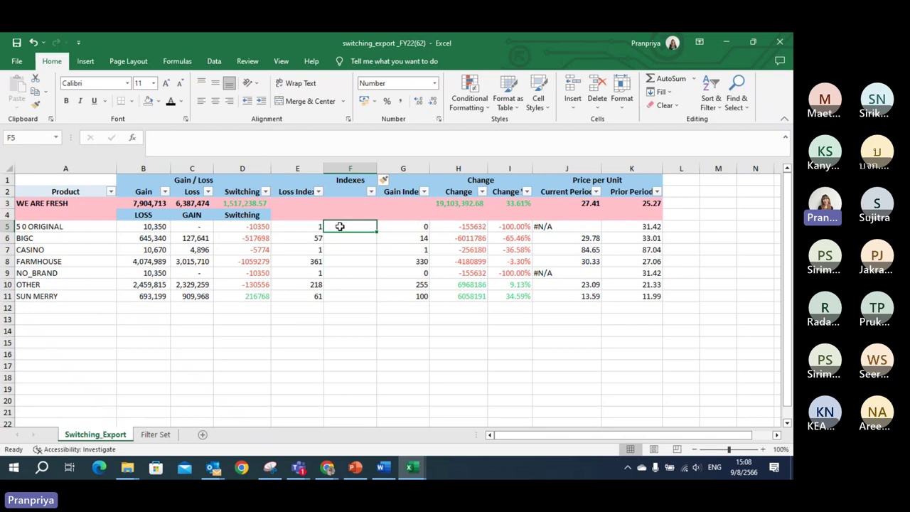
- Check the average and sum of the brand loss values in B5:B11
{"action": "left_click", "coordinate": [155, 229]}
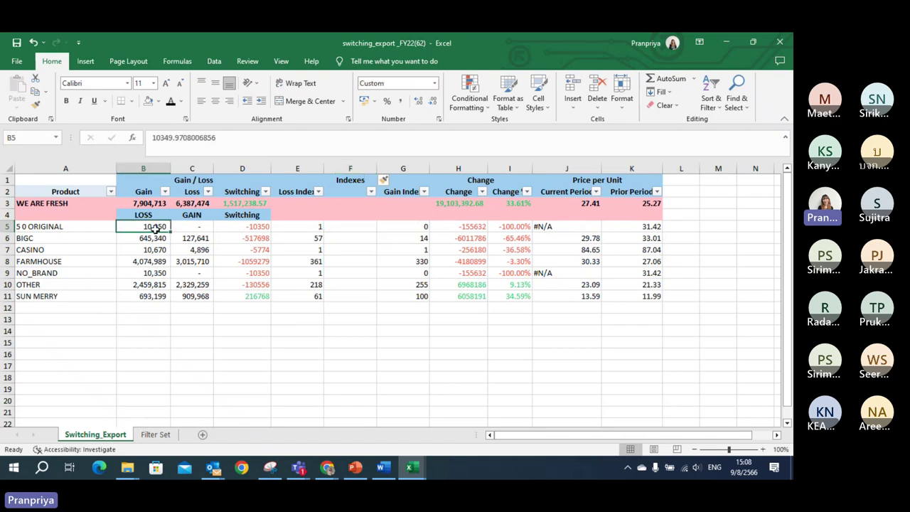
{"action": "left_click_drag", "start_coordinate": [140, 228], "coordinate": [138, 299]}
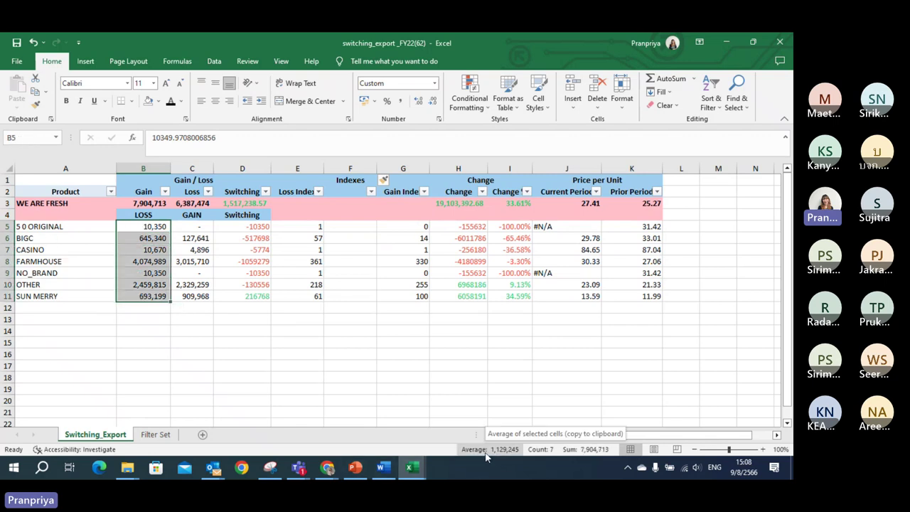
{"action": "left_click", "coordinate": [353, 313]}
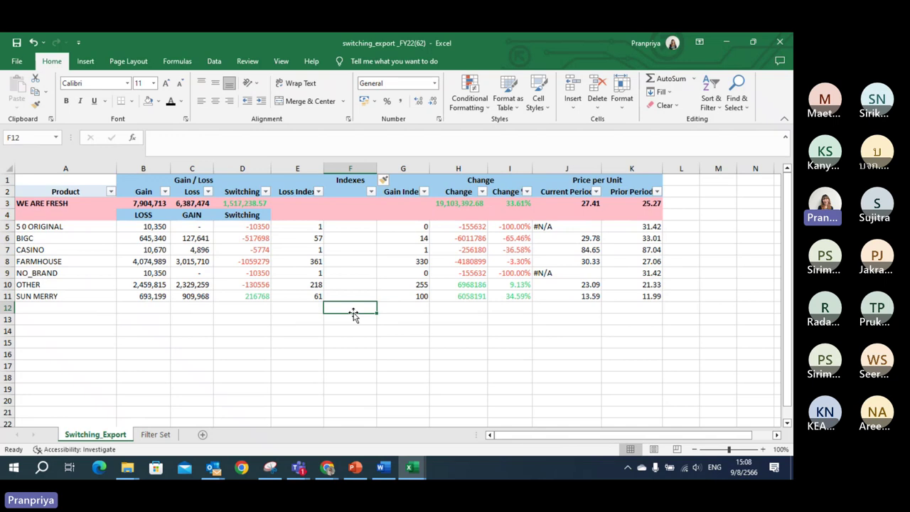
- Fill the Loss Index cells of FARMHOUSE and OTHER, E8 and E10, with gold
{"action": "left_click", "coordinate": [292, 259]}
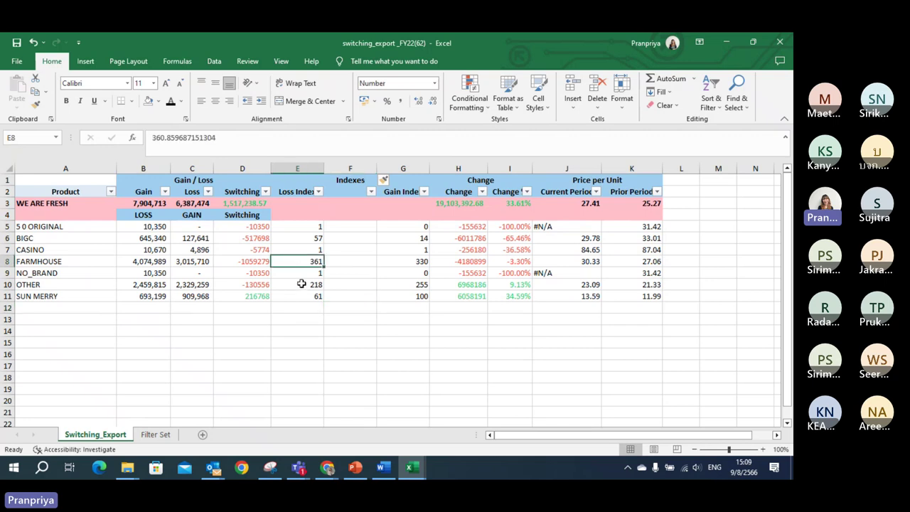
{"action": "left_click", "coordinate": [302, 284], "text": "ctrl"}
{"action": "left_click", "coordinate": [158, 101]}
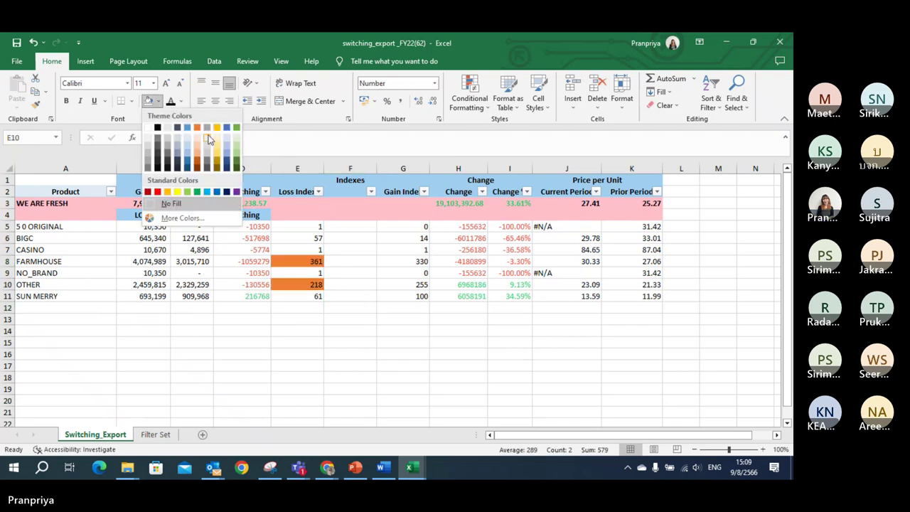
{"action": "left_click", "coordinate": [216, 128]}
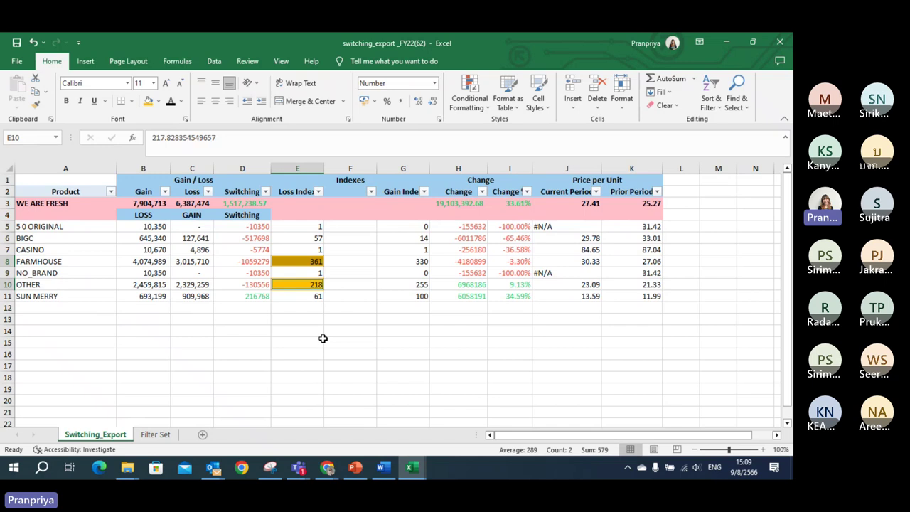
- Examine the switching values of FARMHOUSE and OTHER, then the Gain Index column and the brand gain values in C5:C11
{"action": "left_click", "coordinate": [241, 261]}
{"action": "left_click", "coordinate": [234, 284], "text": "ctrl"}
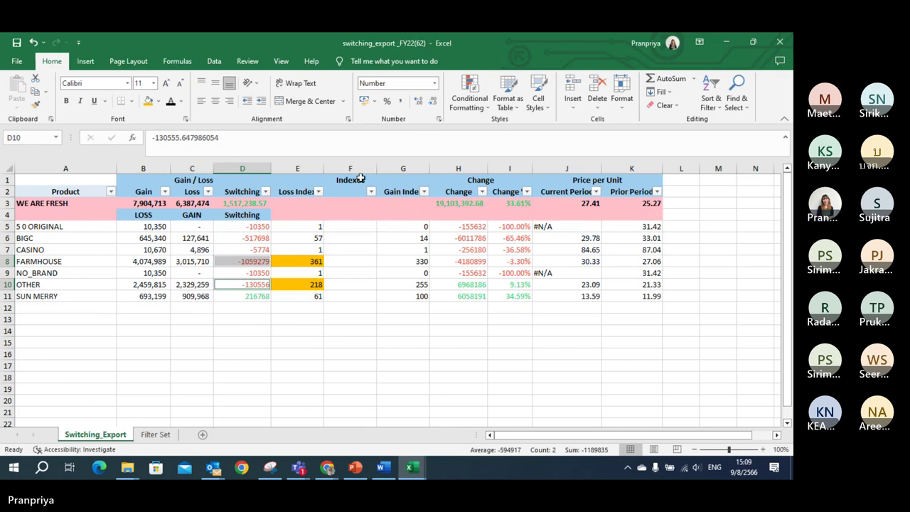
{"action": "left_click", "coordinate": [445, 166]}
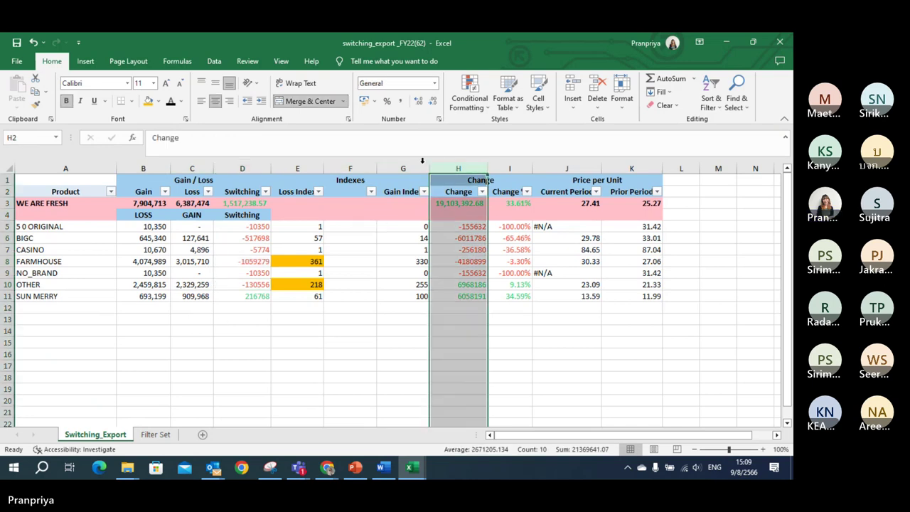
{"action": "left_click", "coordinate": [370, 168]}
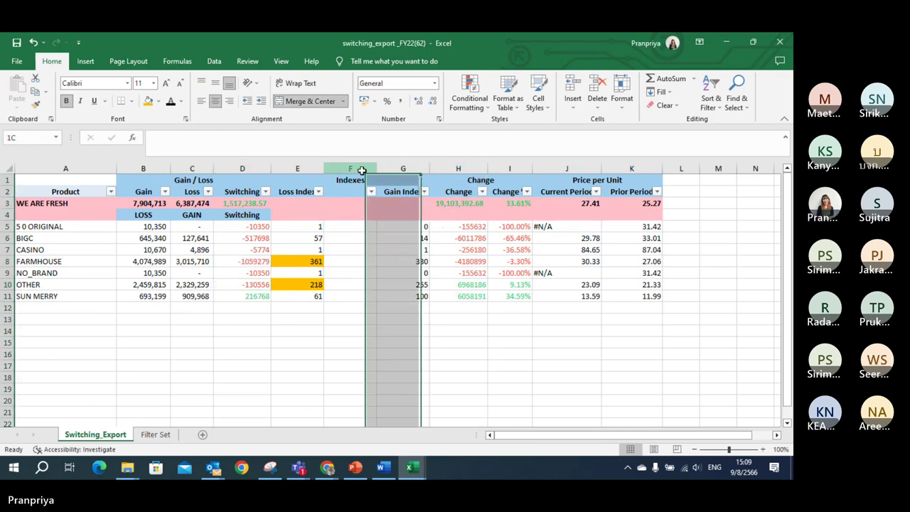
{"action": "left_click", "coordinate": [443, 169]}
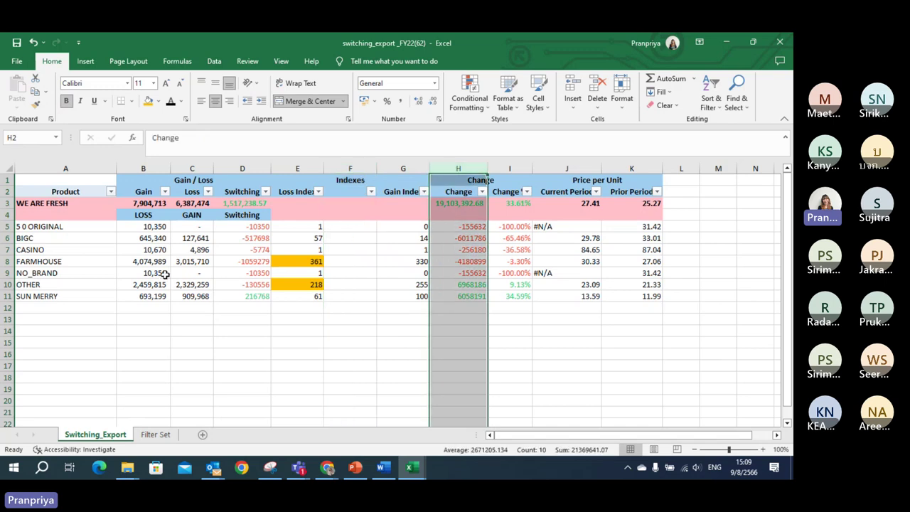
{"action": "left_click", "coordinate": [399, 237]}
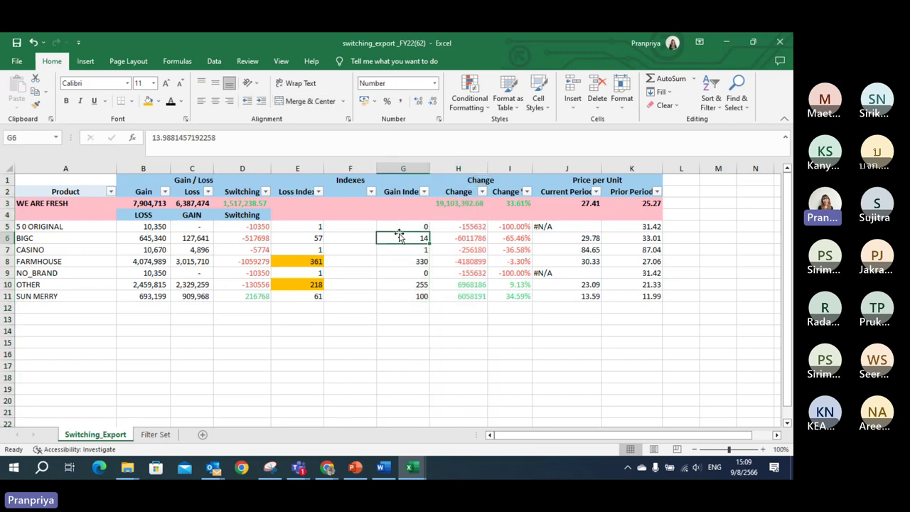
{"action": "left_click", "coordinate": [401, 226]}
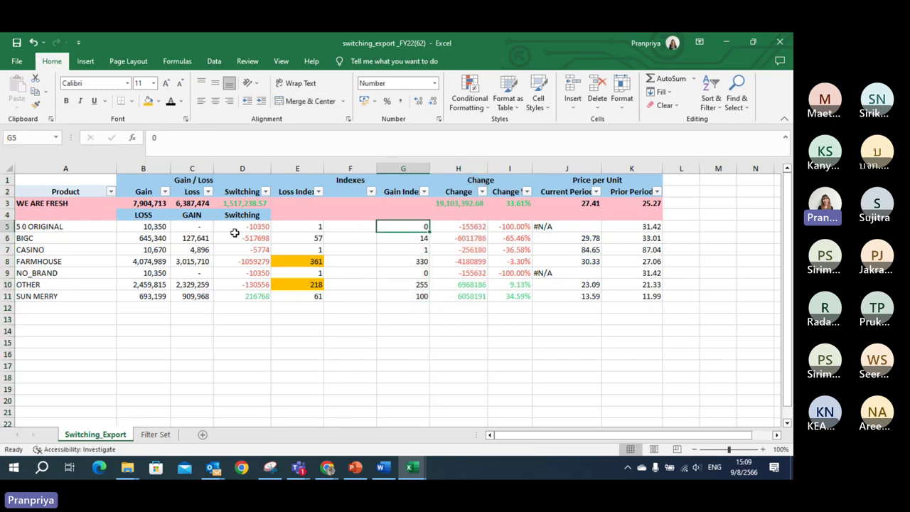
{"action": "left_click", "coordinate": [204, 227]}
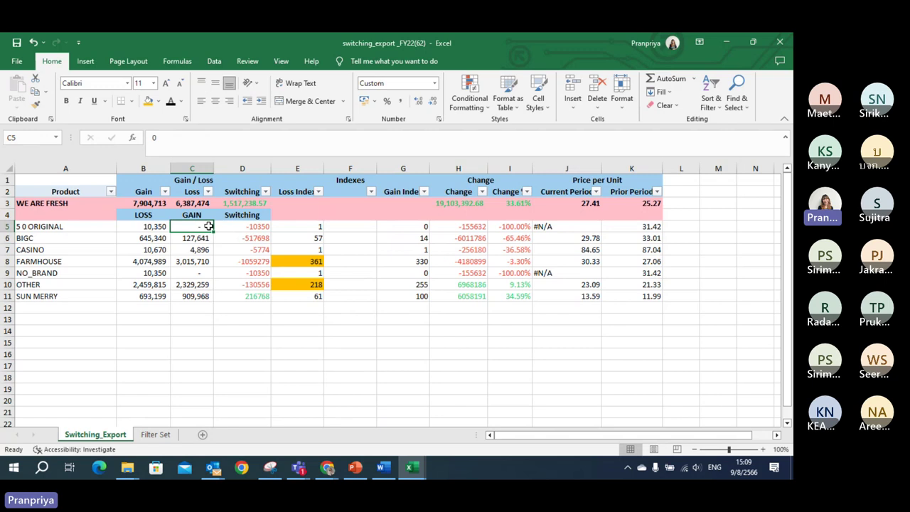
{"action": "left_click_drag", "start_coordinate": [197, 226], "coordinate": [196, 297]}
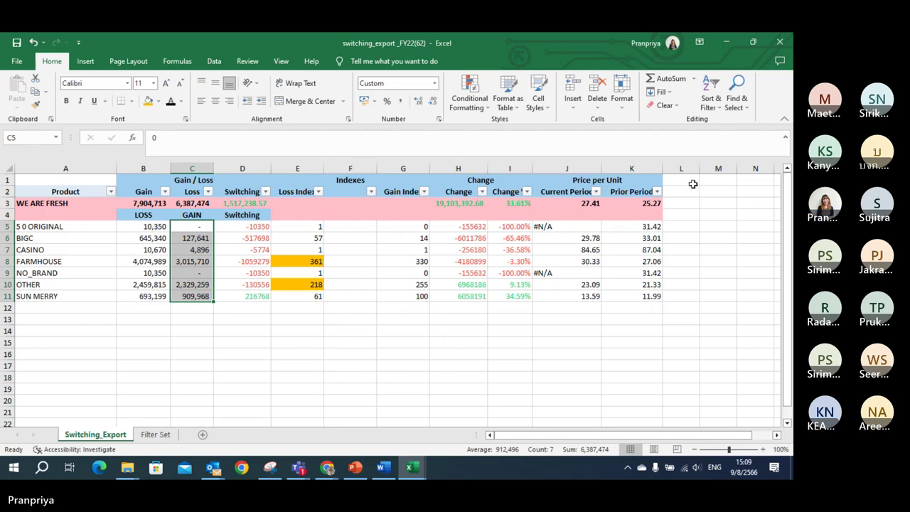
- Examine the Change and Change % columns, including WE ARE FRESH's total change in H3
{"action": "left_click", "coordinate": [465, 165]}
{"action": "left_click_drag", "start_coordinate": [465, 165], "coordinate": [508, 168]}
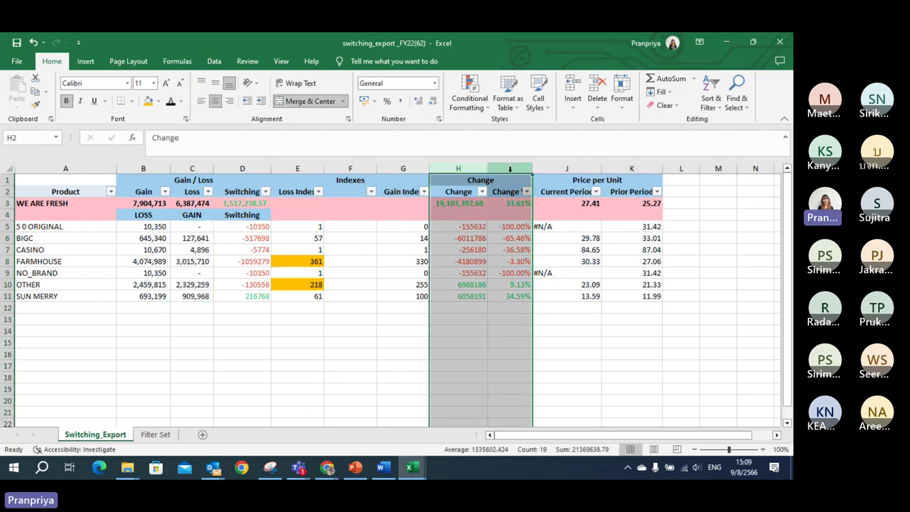
{"action": "left_click", "coordinate": [705, 228]}
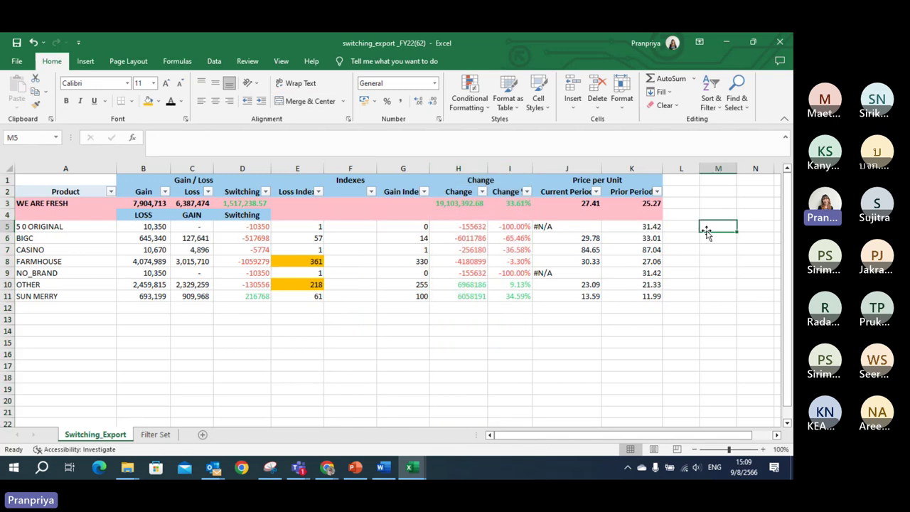
{"action": "left_click", "coordinate": [440, 203]}
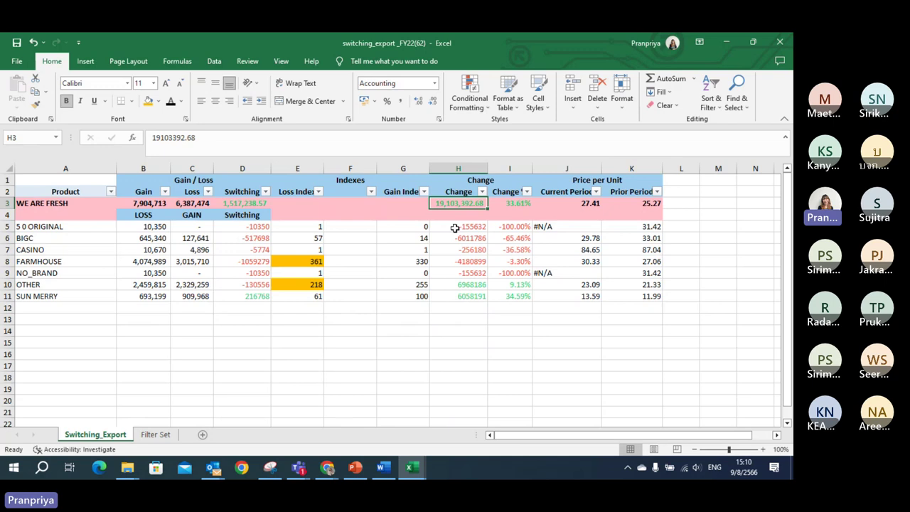
{"action": "left_click", "coordinate": [506, 192]}
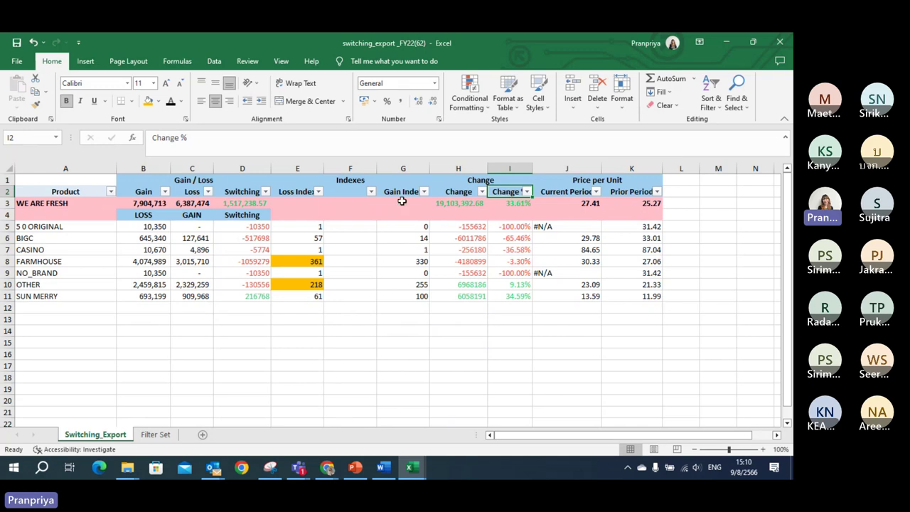
- Check the Filters/Time Period entry on the Filter Set sheet and return to the Switching_Export sheet
{"action": "left_click", "coordinate": [158, 435]}
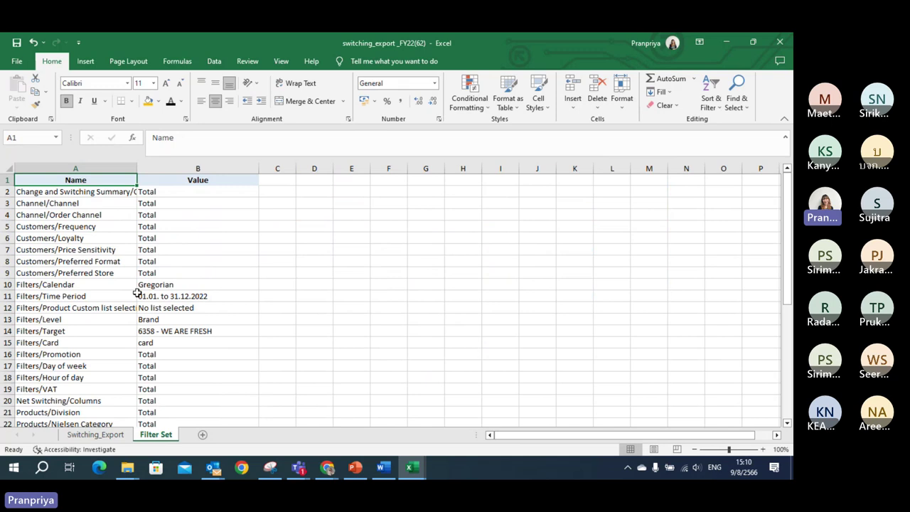
{"action": "left_click_drag", "start_coordinate": [155, 297], "coordinate": [128, 297]}
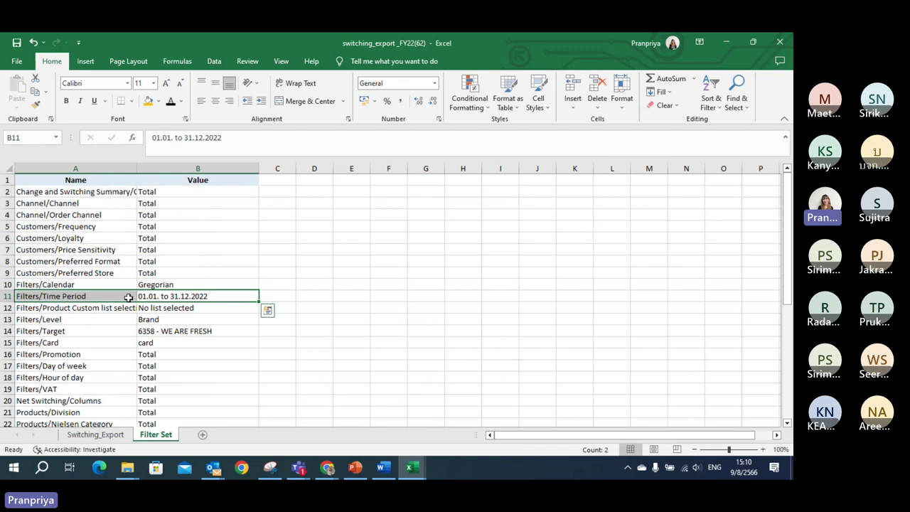
{"action": "left_click", "coordinate": [95, 434]}
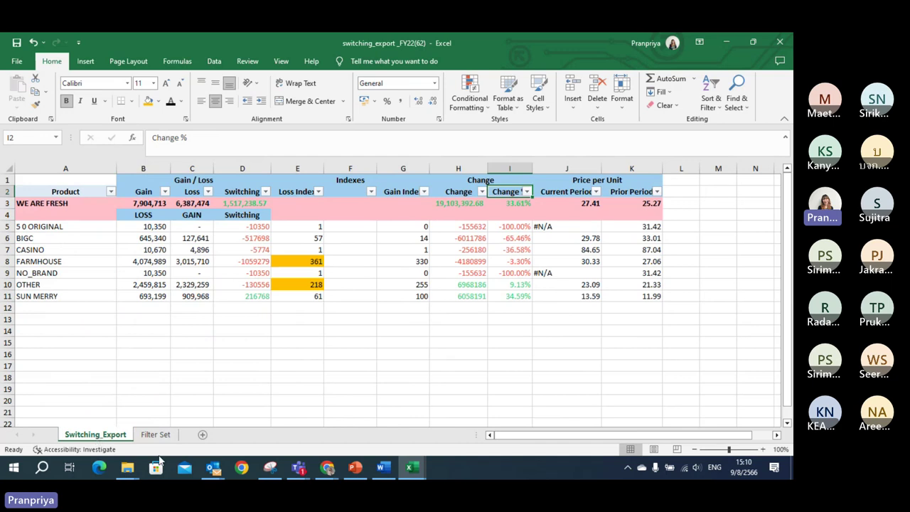
- Review the Change and Change % columns against the report's time period
{"action": "left_click", "coordinate": [471, 166]}
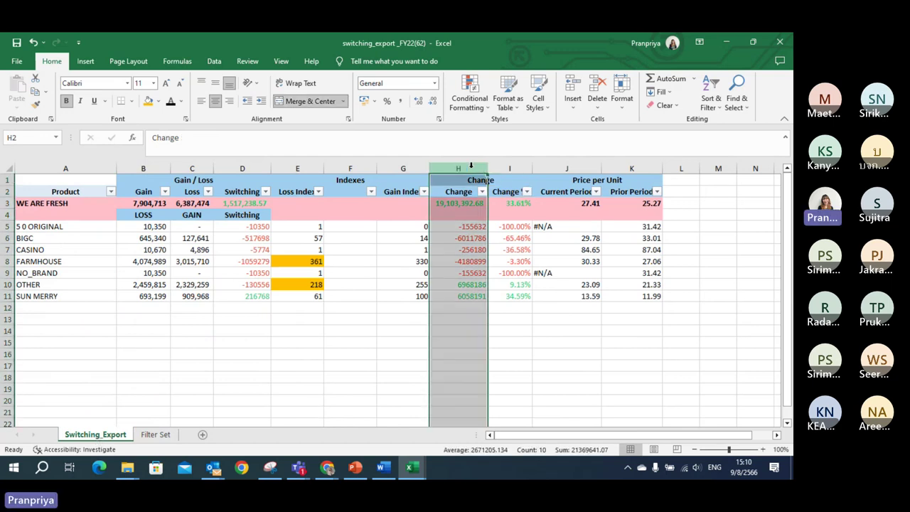
{"action": "left_click_drag", "start_coordinate": [471, 168], "coordinate": [509, 172]}
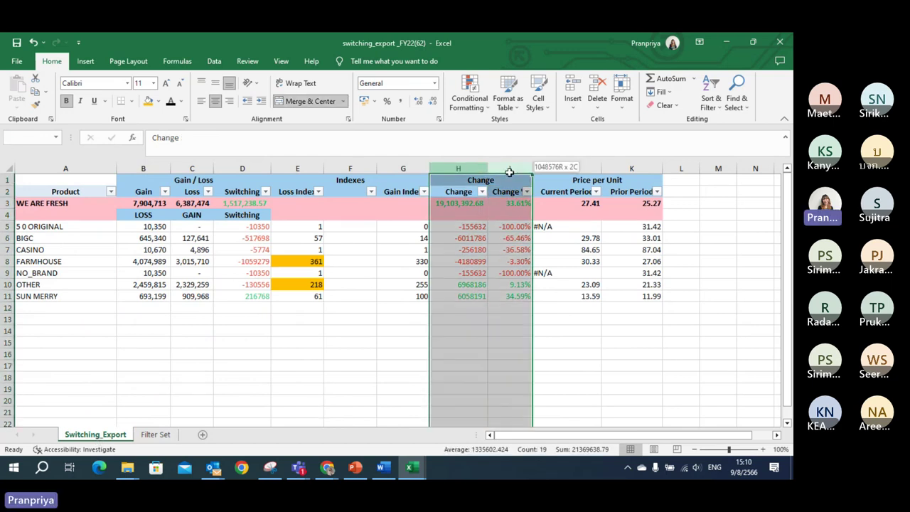
{"action": "left_click", "coordinate": [658, 331]}
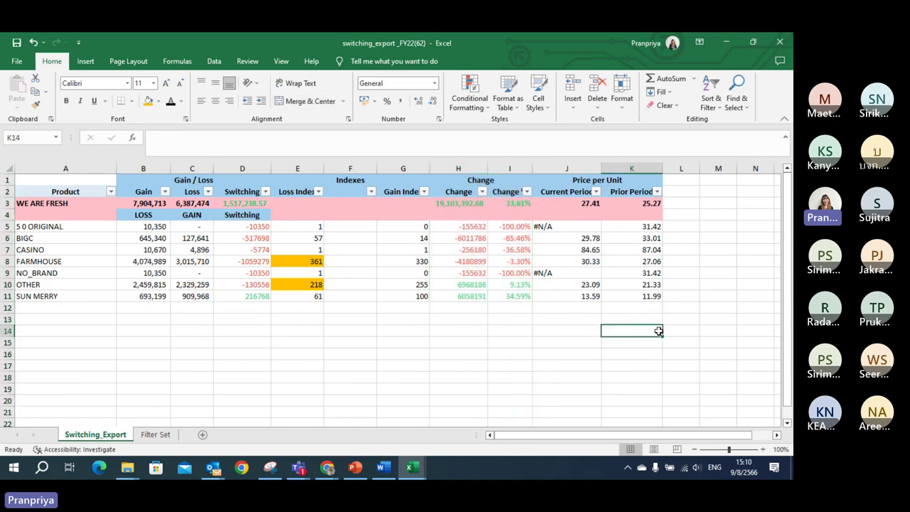
{"action": "left_click", "coordinate": [695, 202]}
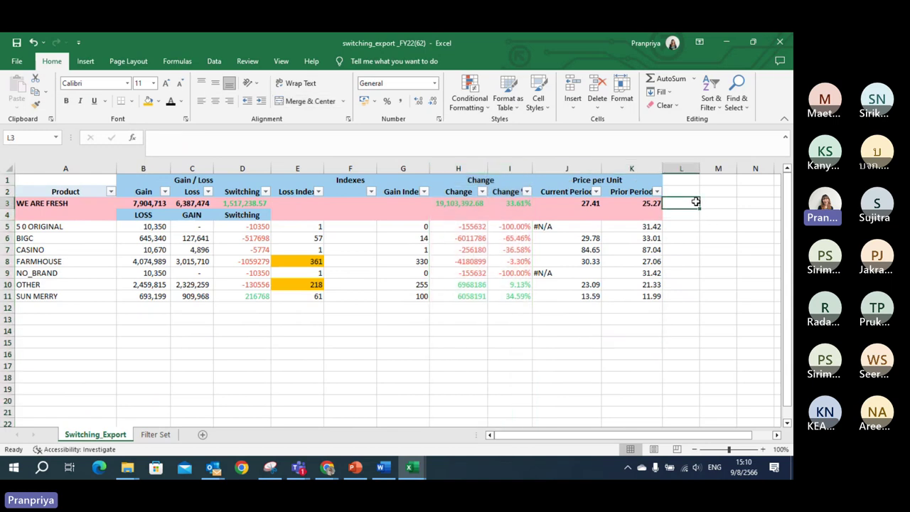
- Compare FARMHOUSE's current-period and prior-period price per unit in J8:K8
{"action": "left_click", "coordinate": [589, 190]}
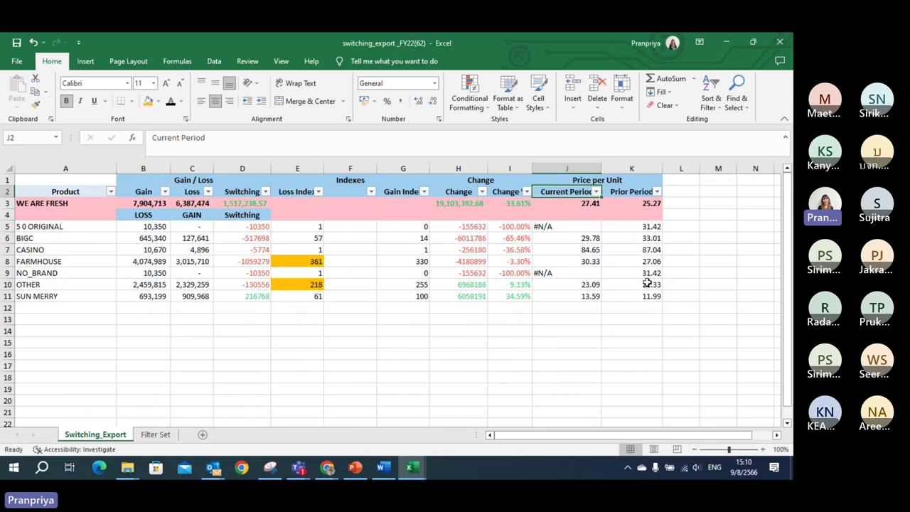
{"action": "left_click", "coordinate": [8, 261]}
{"action": "left_click_drag", "start_coordinate": [570, 261], "coordinate": [629, 261]}
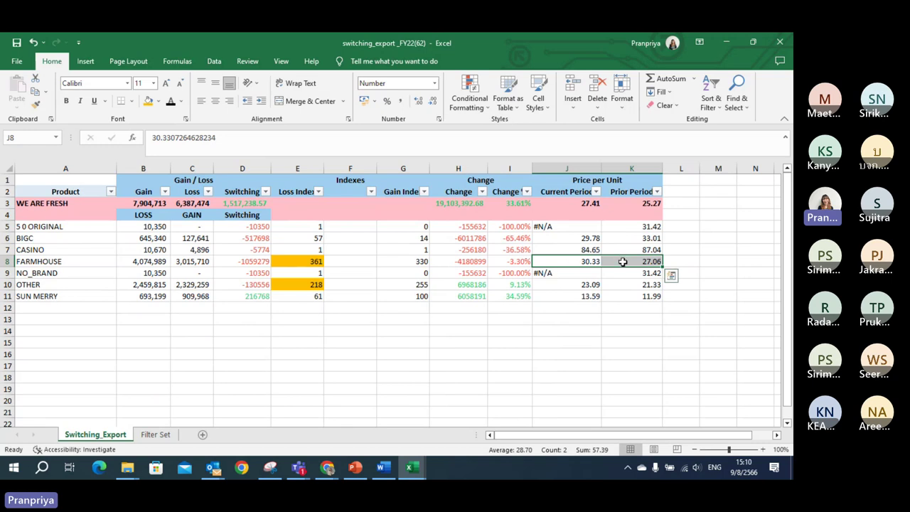
{"action": "left_click", "coordinate": [618, 261]}
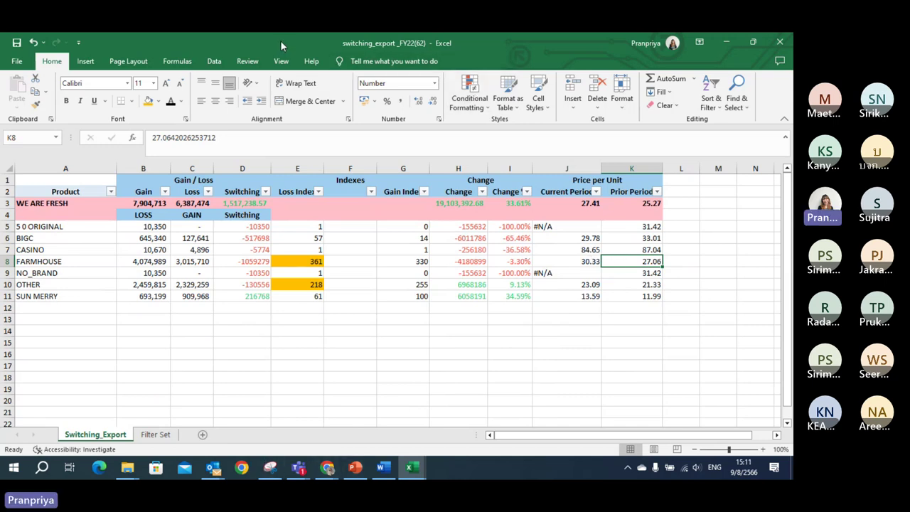
- Switch from the exported workbook back to the AAP Switching analysis report in the browser
{"action": "left_click_drag", "start_coordinate": [280, 40], "coordinate": [442, 127]}
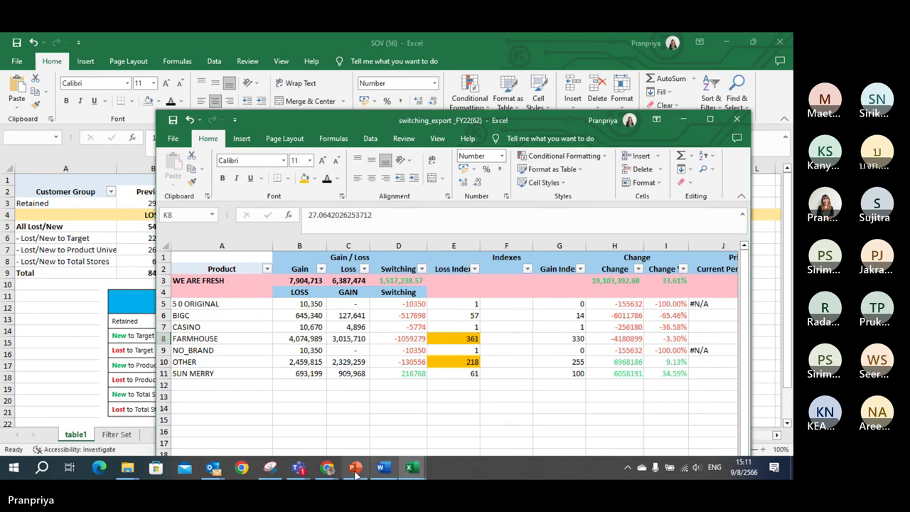
{"action": "mouse_move", "coordinate": [361, 474]}
{"action": "mouse_move", "coordinate": [283, 469]}
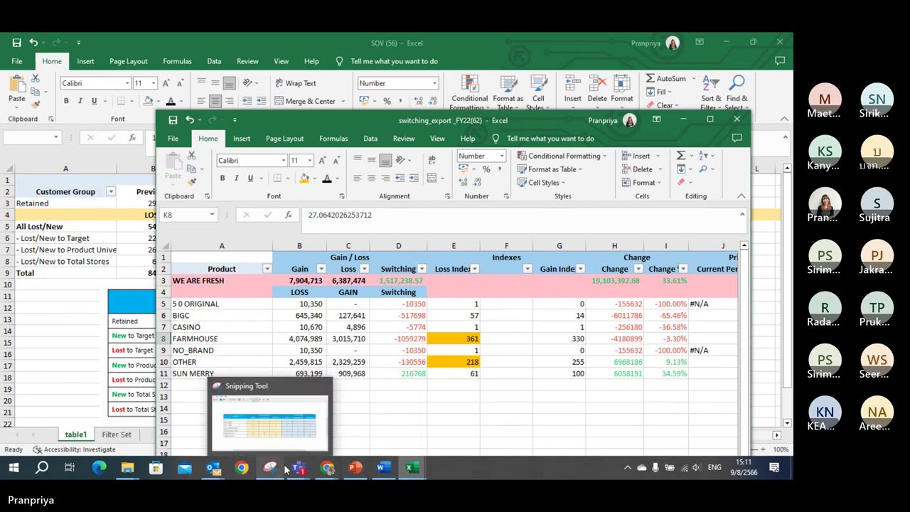
{"action": "left_click", "coordinate": [327, 467]}
{"action": "left_click", "coordinate": [388, 426]}
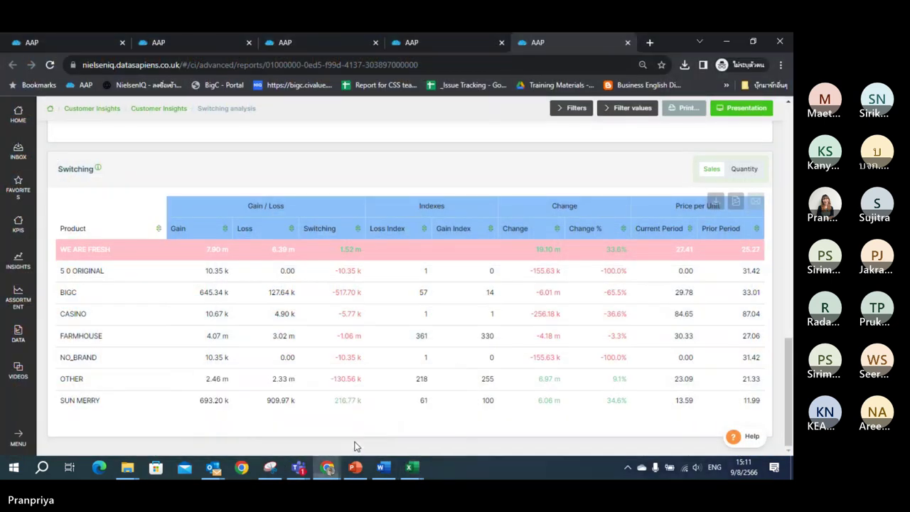
- Compare the Switching table's Quantity and Sales views, leaving it on Sales
{"action": "left_click", "coordinate": [746, 174]}
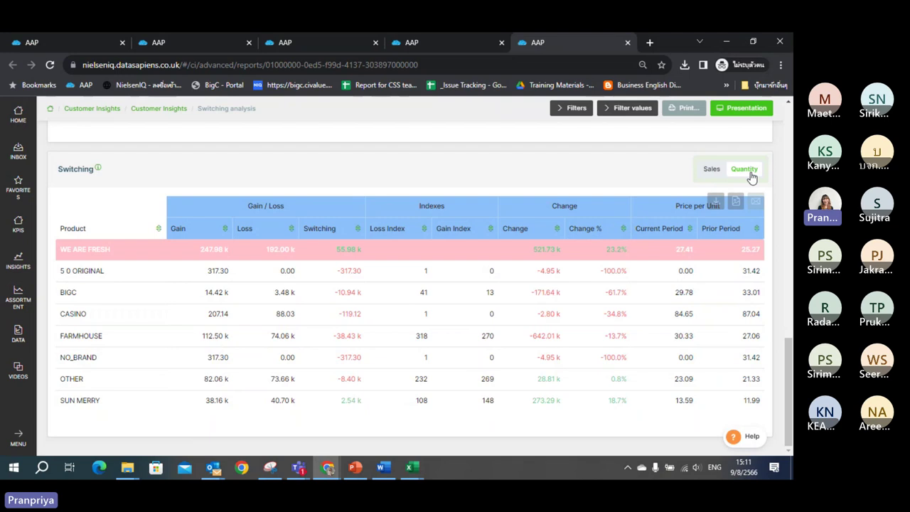
{"action": "left_click", "coordinate": [713, 174]}
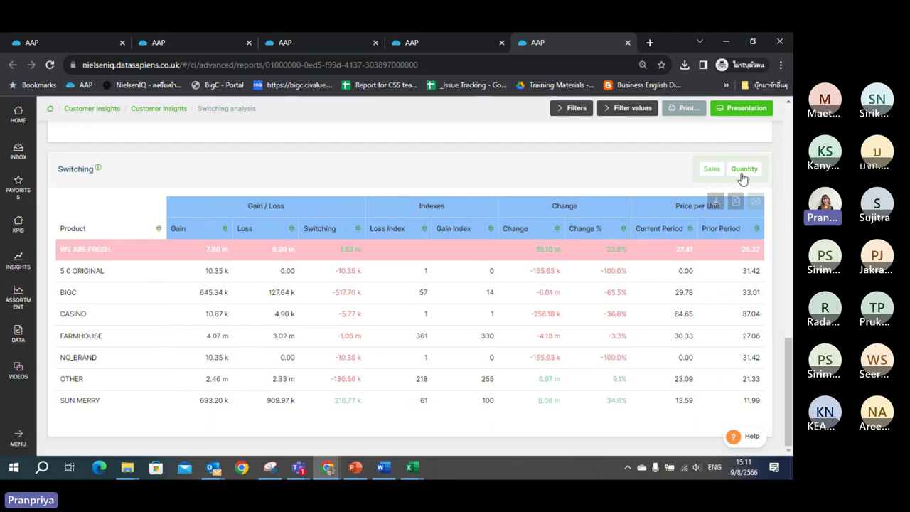
{"action": "left_click", "coordinate": [741, 177]}
{"action": "left_click", "coordinate": [715, 175]}
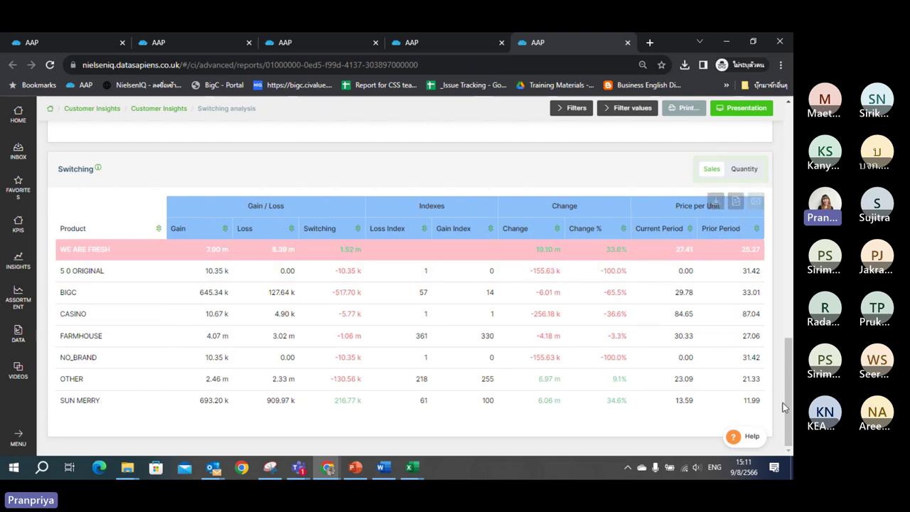
- Examine the Change and Switching bars per brand in the Change and Switching Summary chart
{"action": "left_click_drag", "start_coordinate": [786, 406], "coordinate": [789, 250]}
{"action": "mouse_move", "coordinate": [284, 295]}
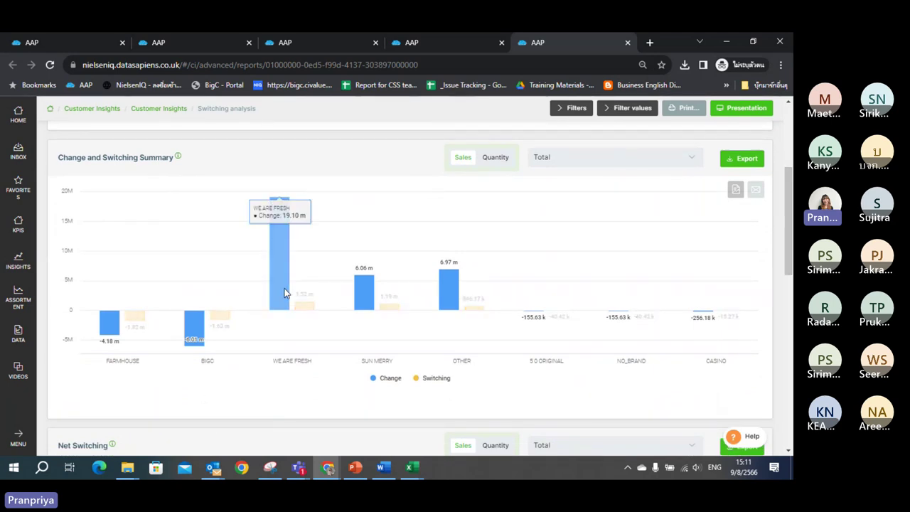
{"action": "mouse_move", "coordinate": [364, 302]}
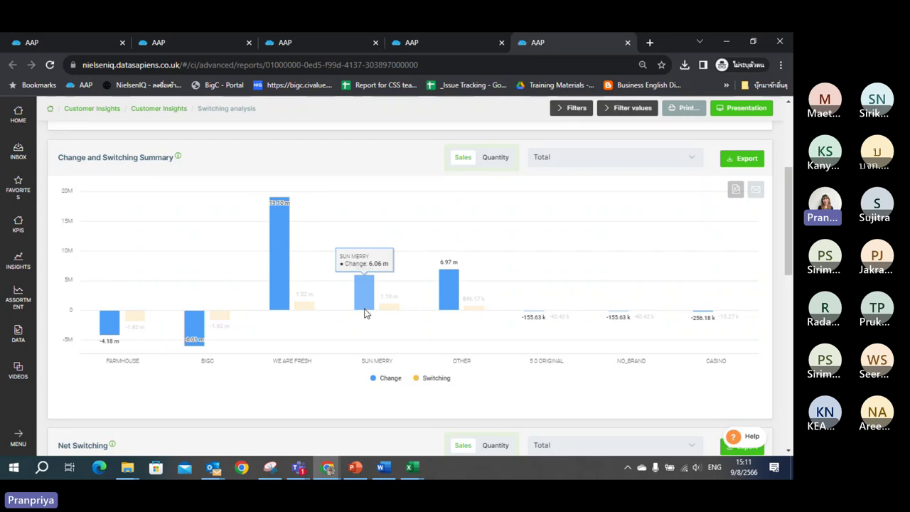
{"action": "mouse_move", "coordinate": [447, 307]}
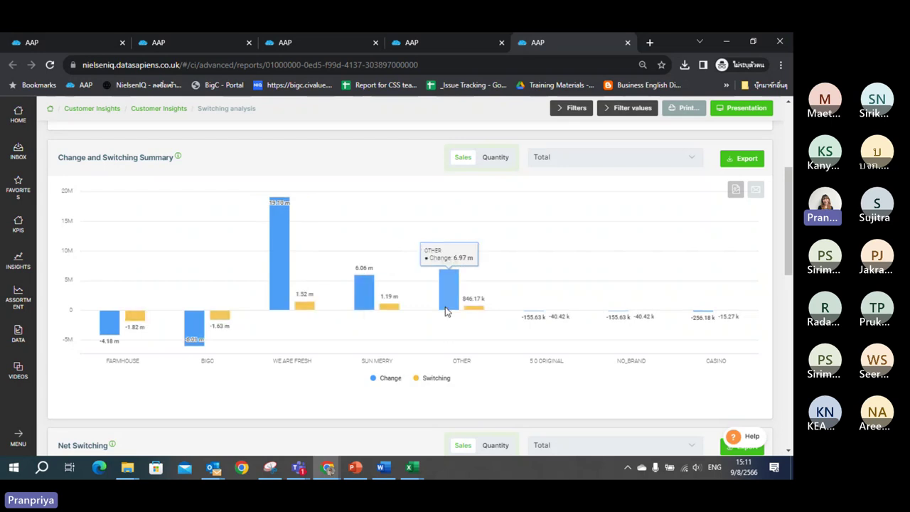
{"action": "mouse_move", "coordinate": [192, 337]}
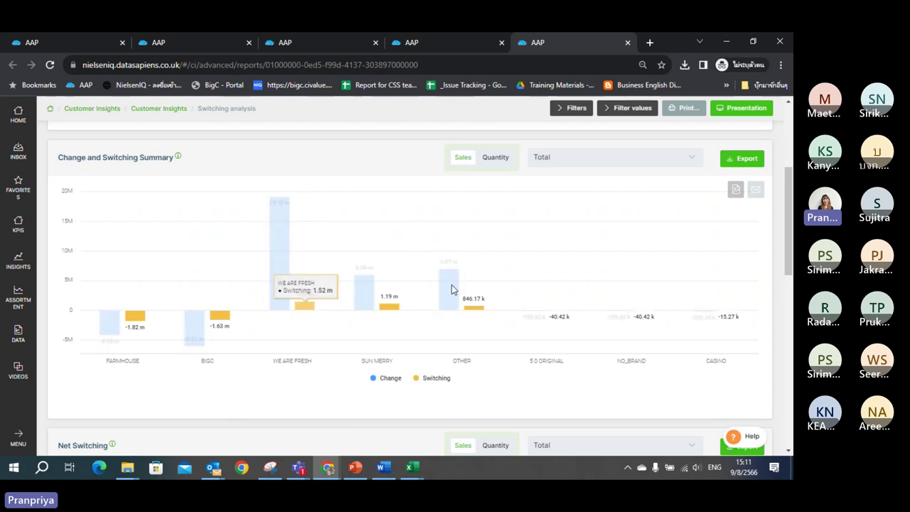
- Review the Net Switching chart and the Switching table for the WE ARE FRESH target
{"action": "left_click_drag", "start_coordinate": [786, 220], "coordinate": [791, 346]}
{"action": "mouse_move", "coordinate": [119, 278]}
{"action": "scroll", "coordinate": [471, 335], "scroll_direction": "down", "scroll_amount": 1}
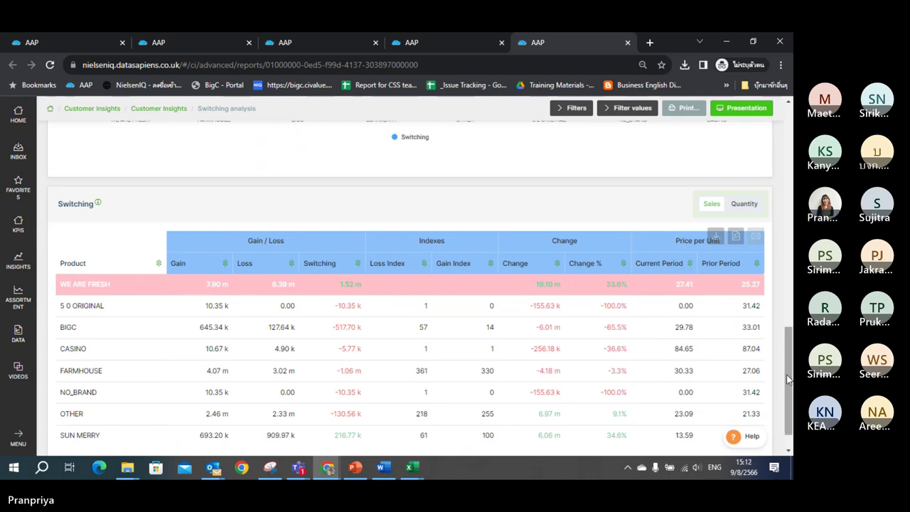
- Set the report's Target filter to 5778 - SUN MERRY and collapse the filters
{"action": "left_click_drag", "start_coordinate": [788, 377], "coordinate": [785, 170]}
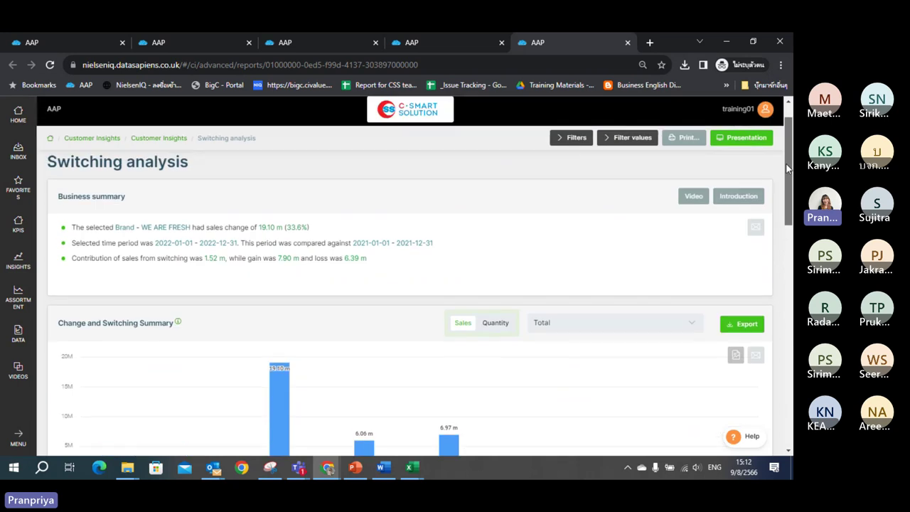
{"action": "left_click", "coordinate": [609, 142]}
{"action": "left_click", "coordinate": [571, 139]}
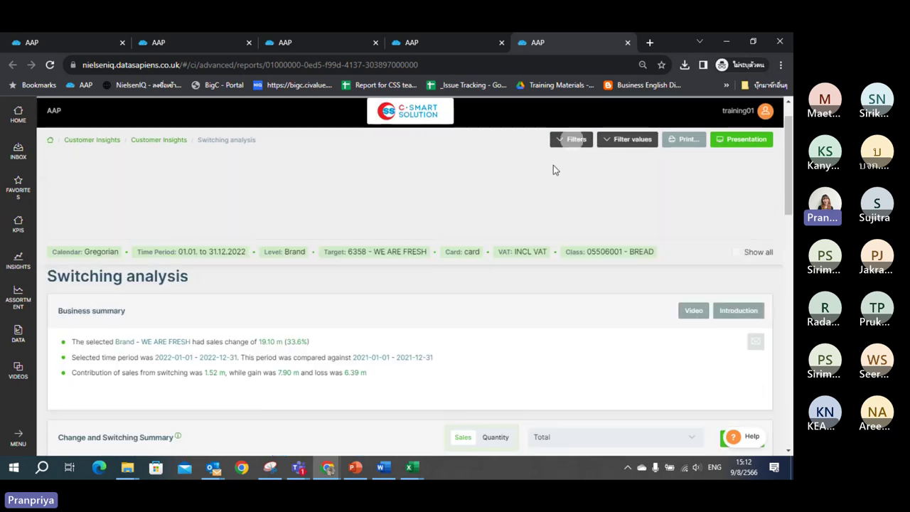
{"action": "left_click", "coordinate": [526, 184]}
{"action": "left_click", "coordinate": [497, 242]}
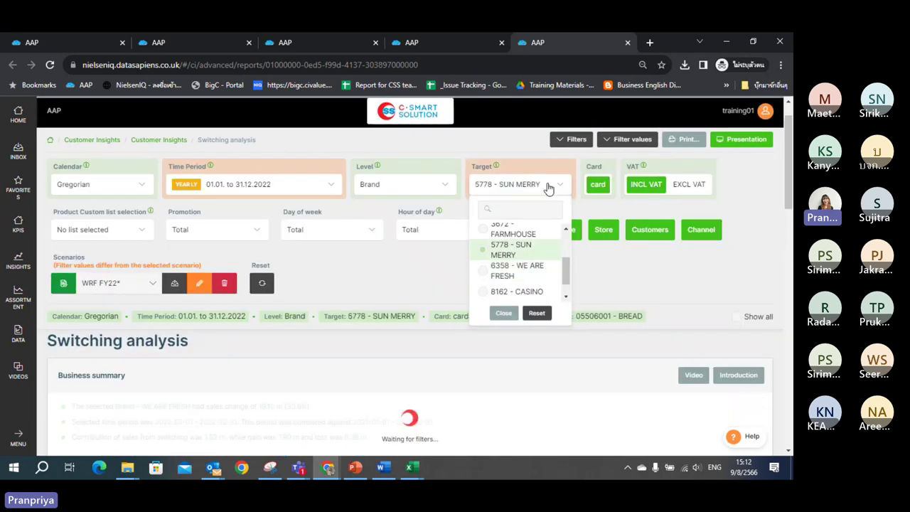
{"action": "left_click", "coordinate": [534, 311]}
{"action": "scroll", "coordinate": [788, 165], "scroll_direction": "down", "scroll_amount": 3}
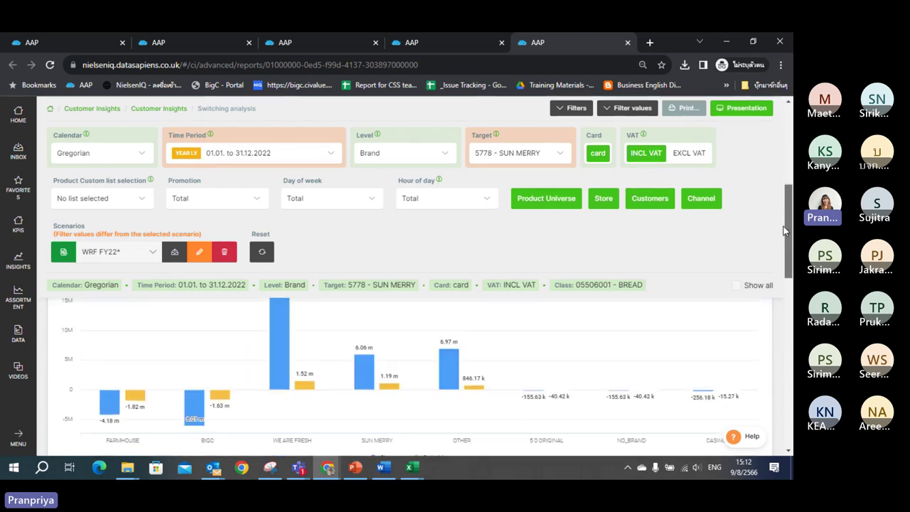
{"action": "left_click", "coordinate": [583, 112]}
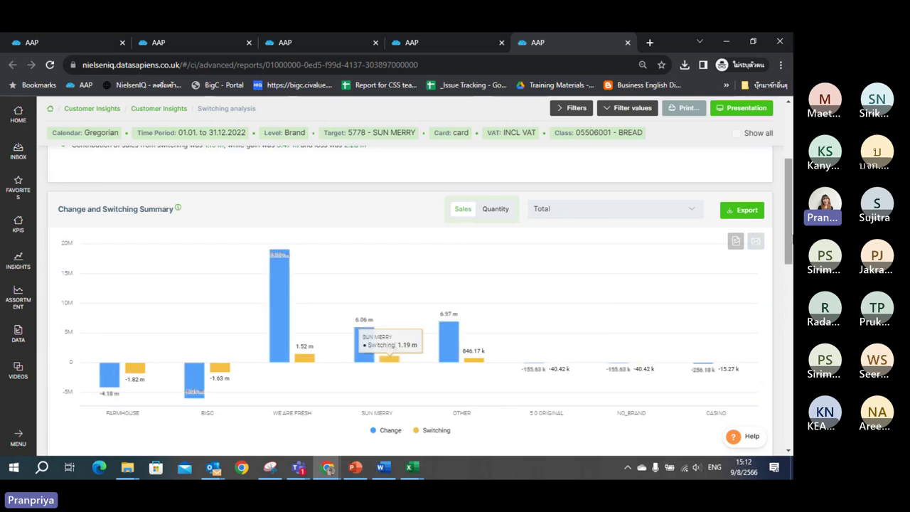
- Examine the Net Switching bars and the Switching table for the SUN MERRY target
{"action": "left_click_drag", "start_coordinate": [786, 231], "coordinate": [787, 319]}
{"action": "mouse_move", "coordinate": [143, 297]}
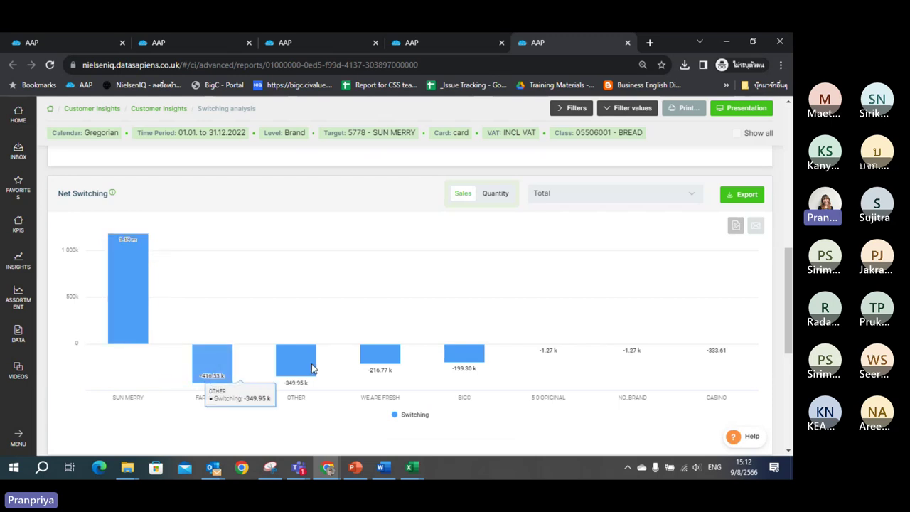
{"action": "mouse_move", "coordinate": [314, 368]}
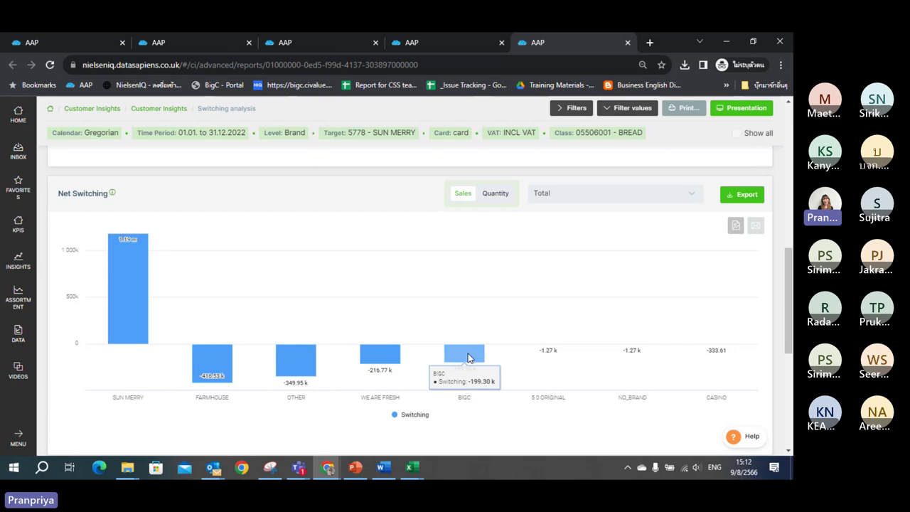
{"action": "left_click_drag", "start_coordinate": [789, 286], "coordinate": [788, 368]}
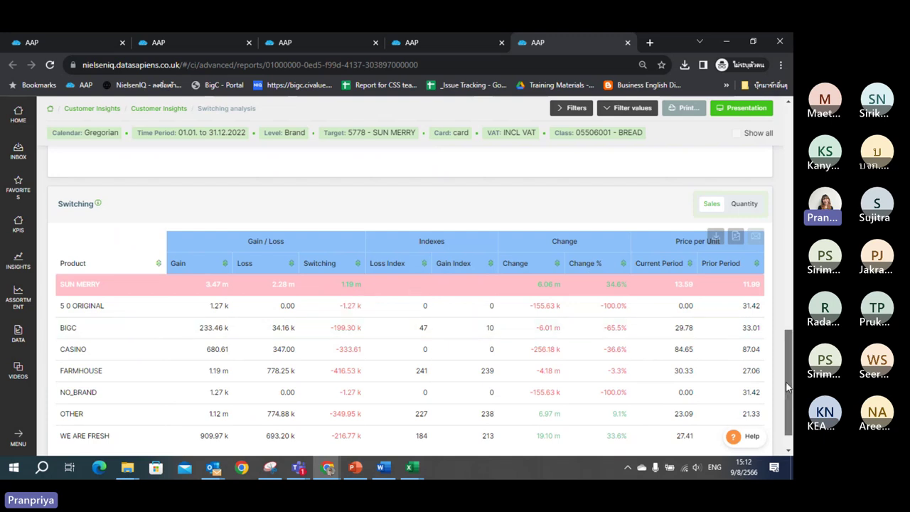
- Set the report's Target filter to 6358 - WE ARE FRESH and return to the Net Switching chart
{"action": "left_click_drag", "start_coordinate": [786, 385], "coordinate": [790, 213]}
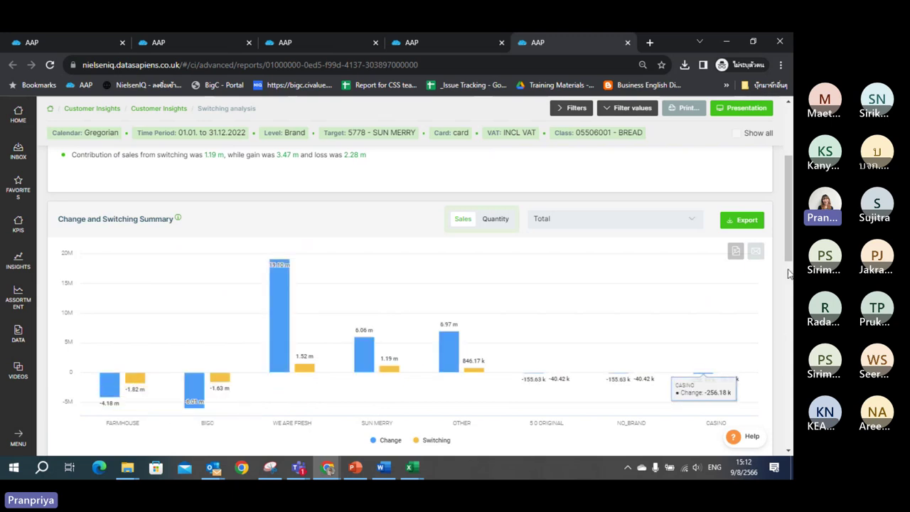
{"action": "left_click_drag", "start_coordinate": [790, 257], "coordinate": [788, 209]}
{"action": "left_click", "coordinate": [561, 162]}
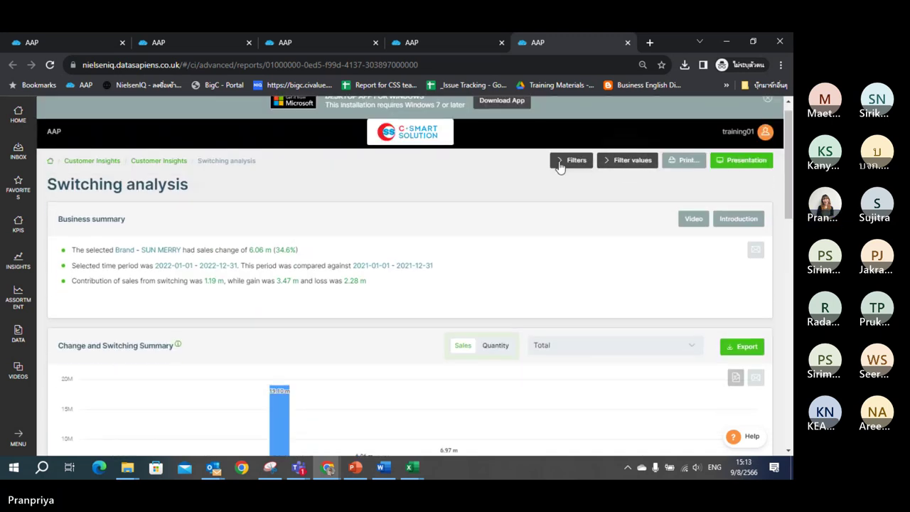
{"action": "left_click", "coordinate": [558, 210]}
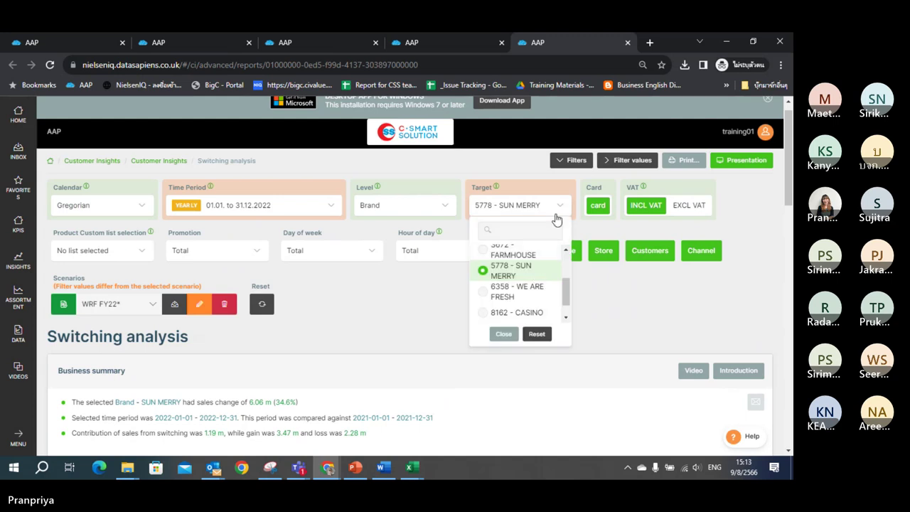
{"action": "left_click", "coordinate": [537, 288]}
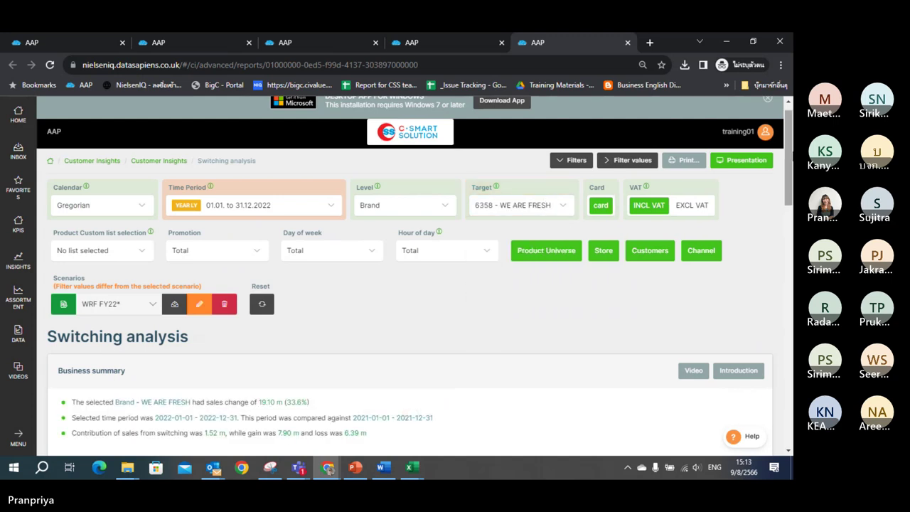
{"action": "left_click_drag", "start_coordinate": [787, 153], "coordinate": [781, 286]}
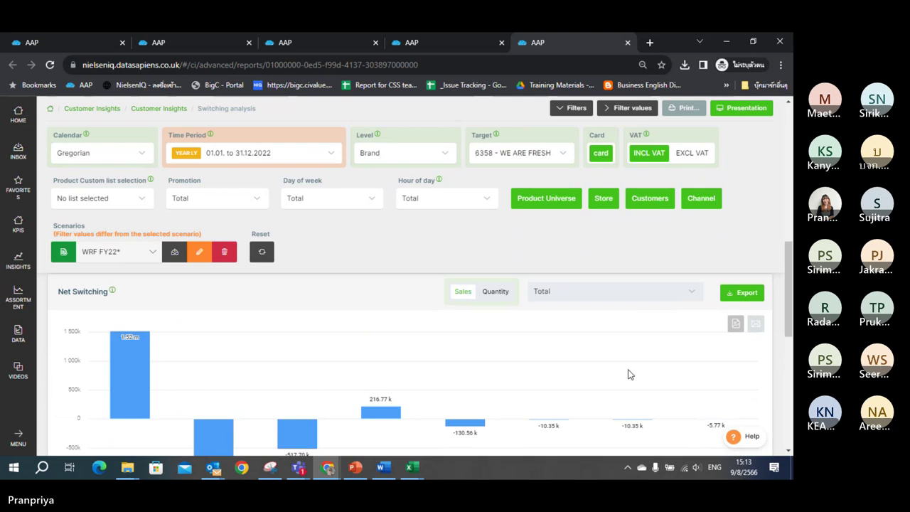
- Review the filters that can be stored in a new scenario, and leave without adding one
{"action": "left_click", "coordinate": [63, 252]}
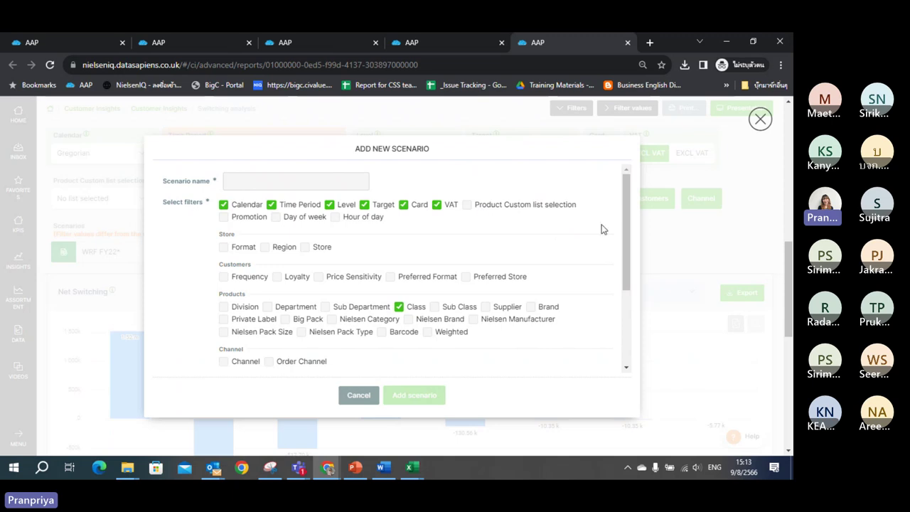
{"action": "left_click_drag", "start_coordinate": [626, 213], "coordinate": [733, 94]}
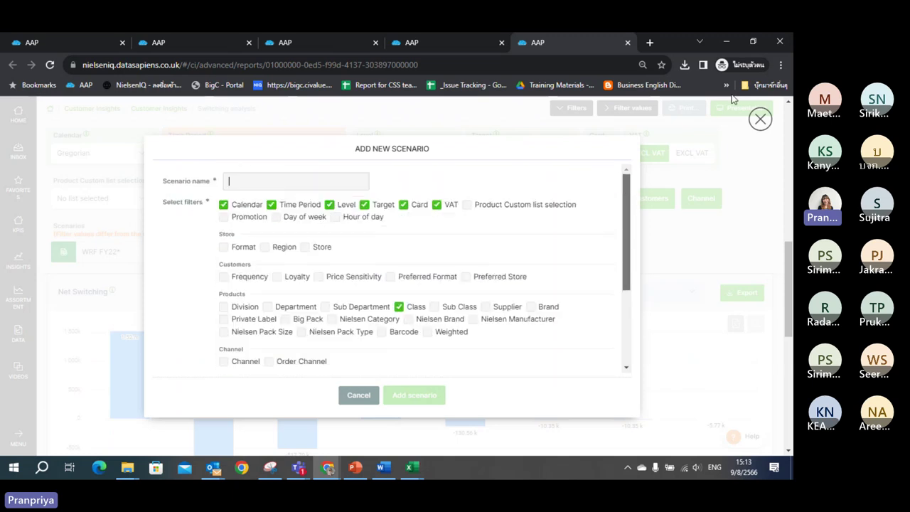
{"action": "left_click", "coordinate": [760, 119]}
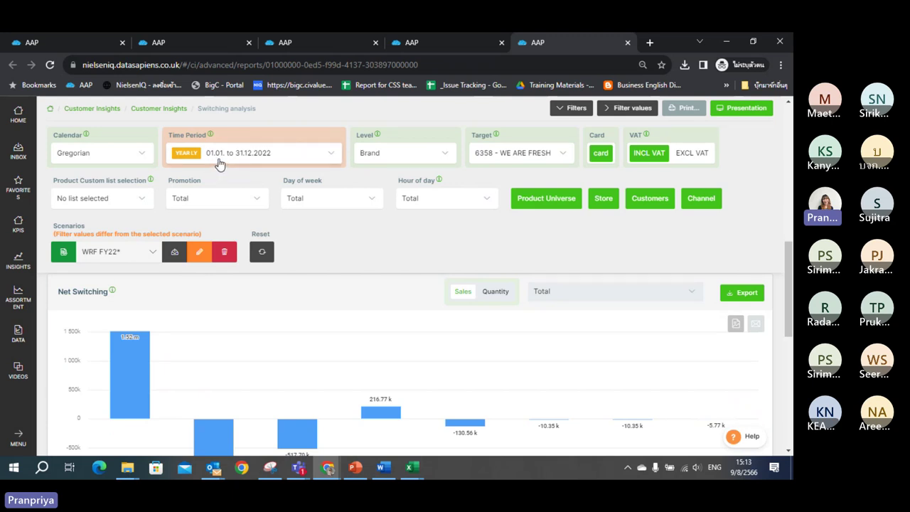
{"action": "left_click", "coordinate": [288, 155]}
{"action": "left_click", "coordinate": [278, 163]}
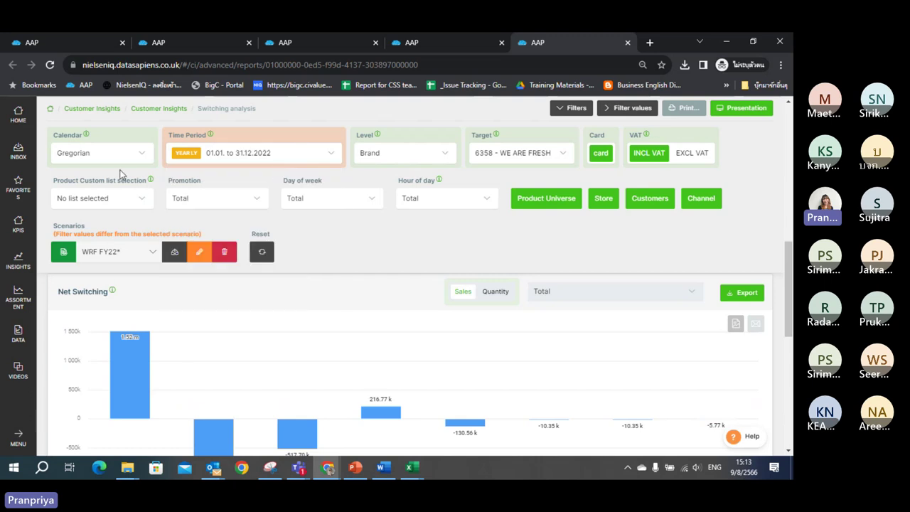
{"action": "left_click", "coordinate": [240, 152]}
{"action": "left_click", "coordinate": [245, 152]}
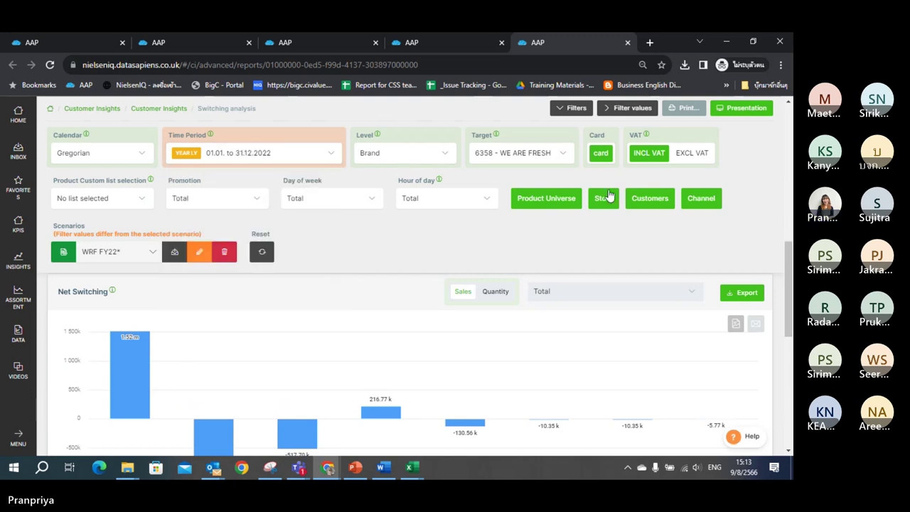
- Select Version1 - My list (1) as the report's product custom list
{"action": "mouse_move", "coordinate": [788, 282]}
{"action": "left_mouse_down"}
{"action": "mouse_move", "coordinate": [788, 232]}
{"action": "mouse_move", "coordinate": [789, 268]}
{"action": "left_mouse_up"}
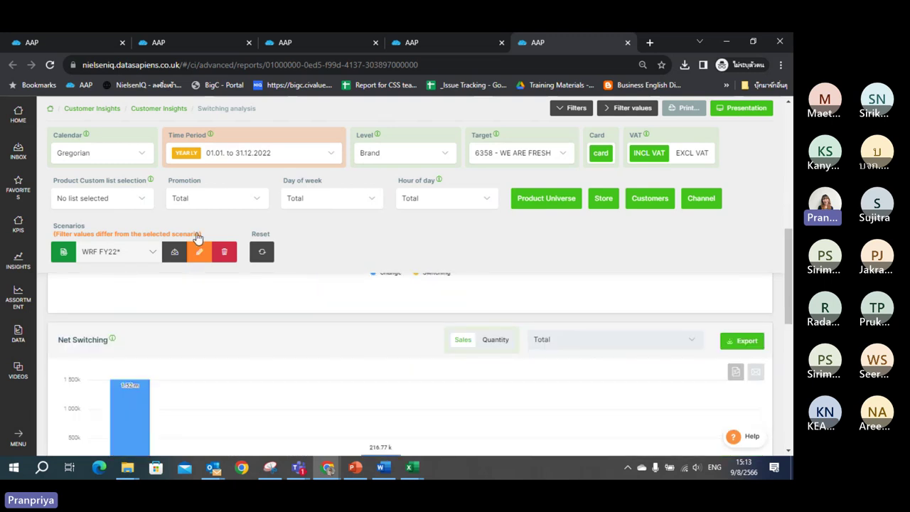
{"action": "left_click", "coordinate": [106, 198]}
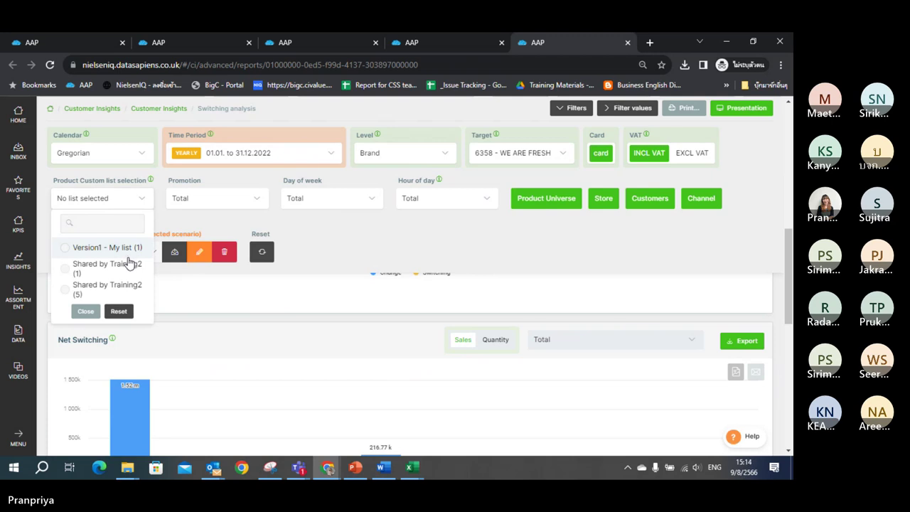
{"action": "left_click", "coordinate": [106, 248]}
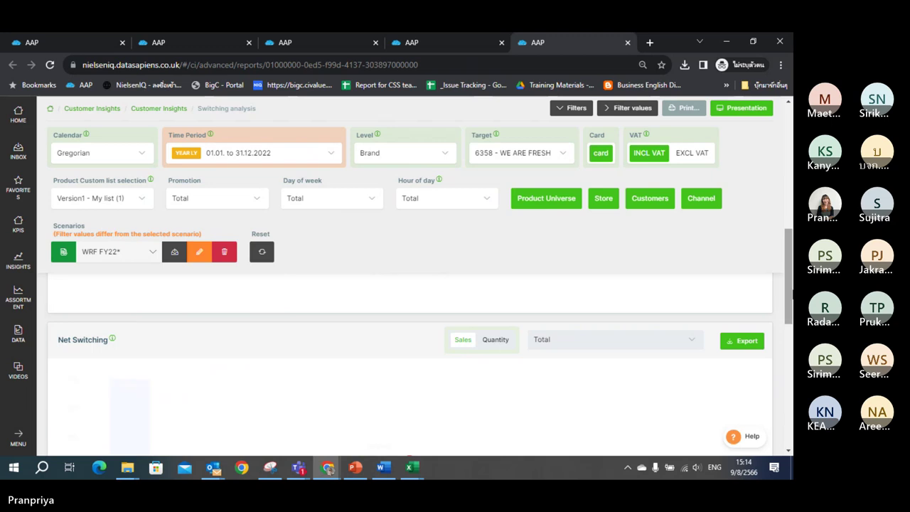
- Look through the Product Universe filters down to the custom groups and check the choices for Group1
{"action": "left_click_drag", "start_coordinate": [787, 295], "coordinate": [787, 245]}
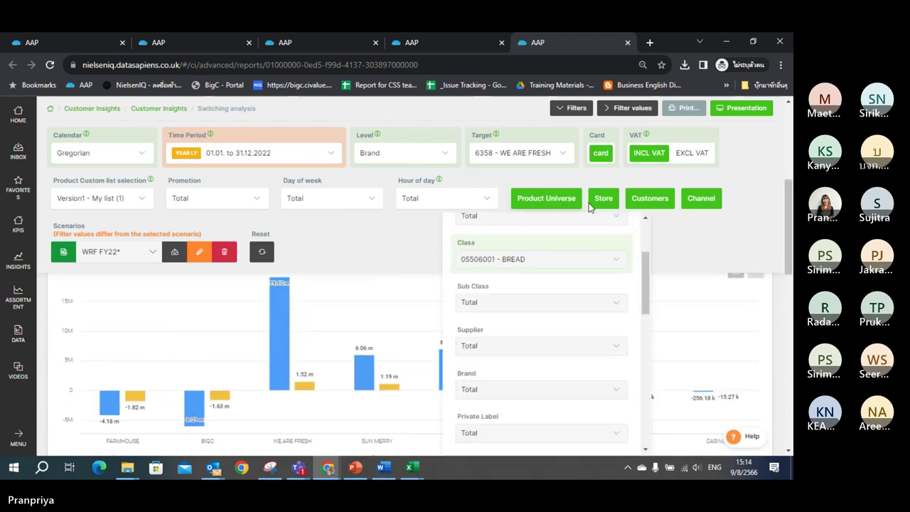
{"action": "scroll", "coordinate": [572, 302], "scroll_direction": "down", "scroll_amount": 5}
{"action": "left_click", "coordinate": [561, 318]}
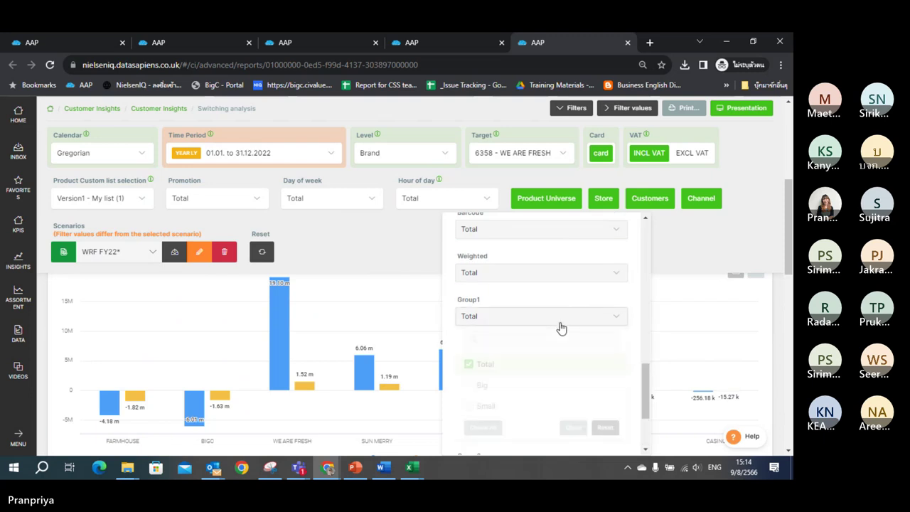
{"action": "left_click", "coordinate": [577, 322]}
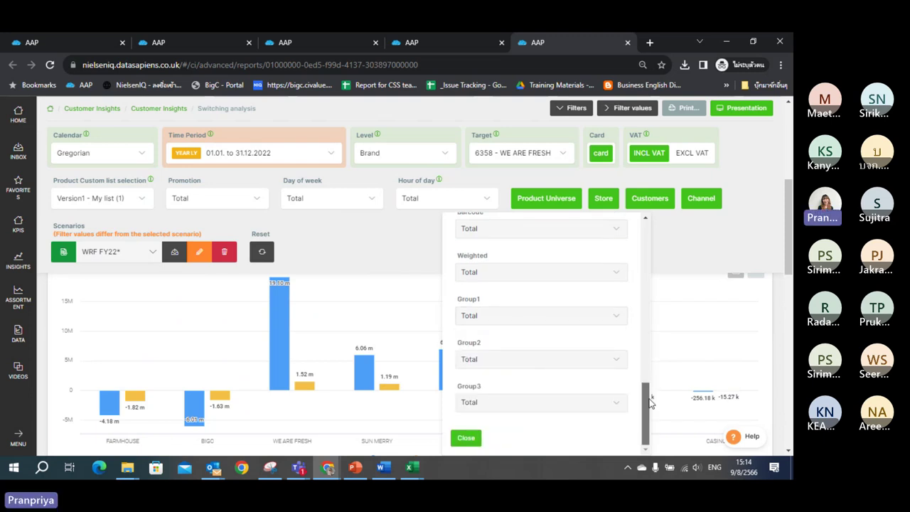
- Restrict the Product Universe to the Big and Small values of custom Group1, and close its filters
{"action": "left_click", "coordinate": [608, 315]}
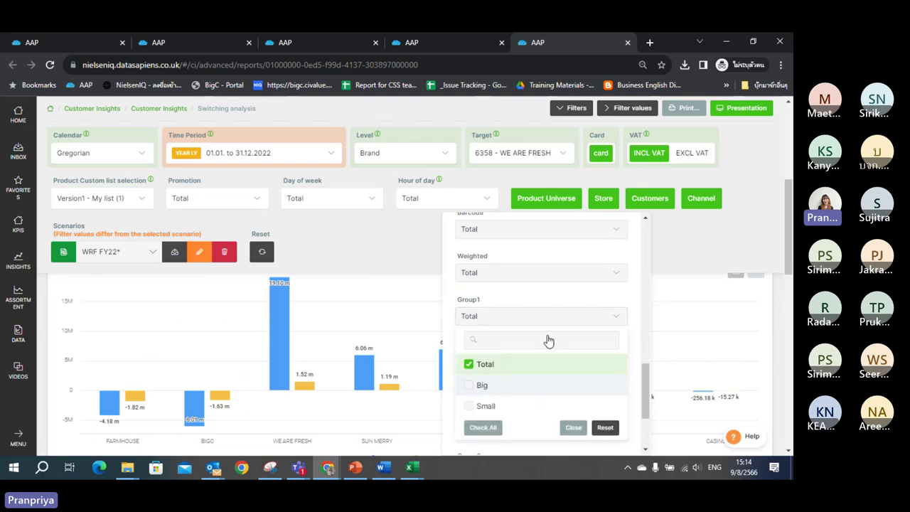
{"action": "left_click", "coordinate": [517, 384]}
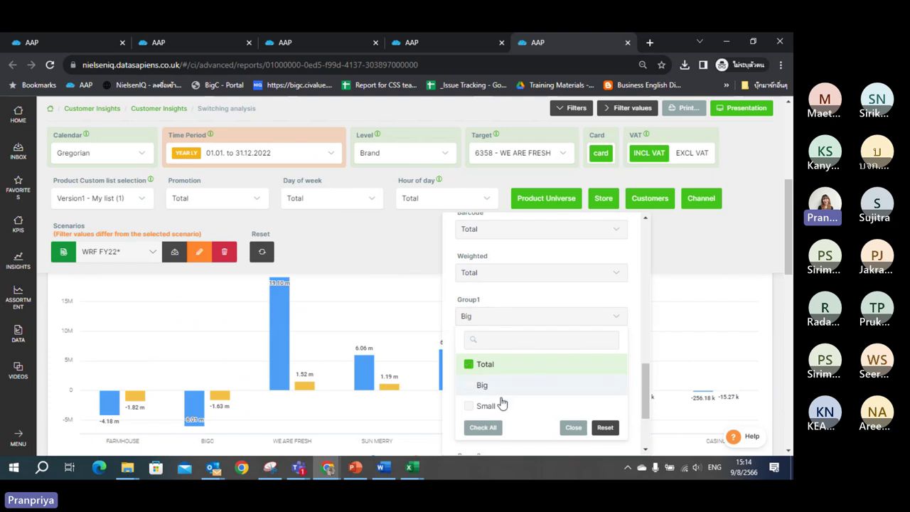
{"action": "left_click", "coordinate": [503, 405]}
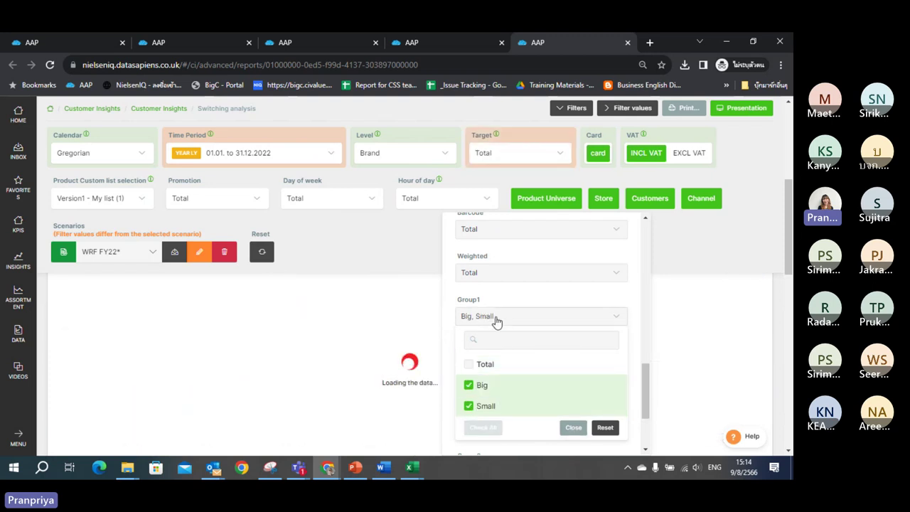
{"action": "left_click", "coordinate": [573, 427]}
{"action": "left_click", "coordinate": [466, 438]}
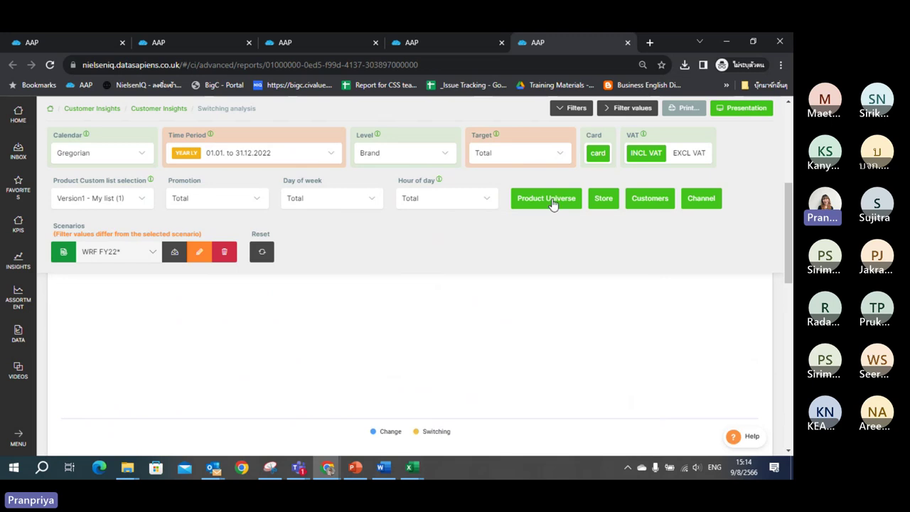
- Recheck the Group1 and Target filter selections, and open the choices for the report's Level
{"action": "left_click", "coordinate": [604, 198]}
{"action": "left_click", "coordinate": [546, 198]}
{"action": "left_click", "coordinate": [533, 152]}
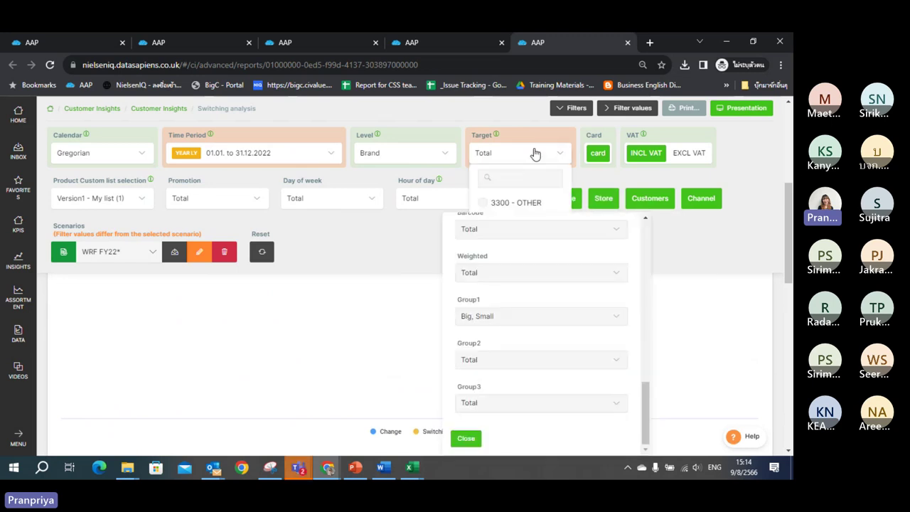
{"action": "left_click", "coordinate": [372, 155]}
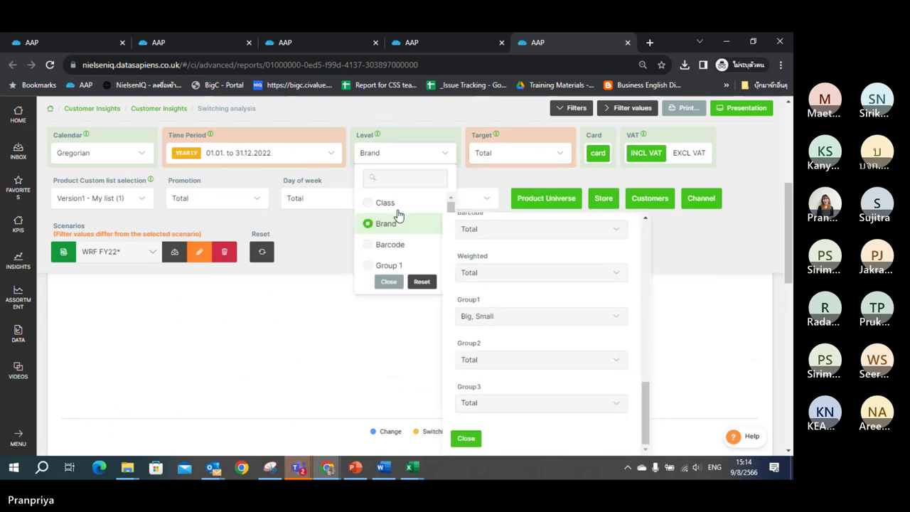
- Set the switching analysis Level to Group 1 and the Target to Big
{"action": "left_click", "coordinate": [398, 264]}
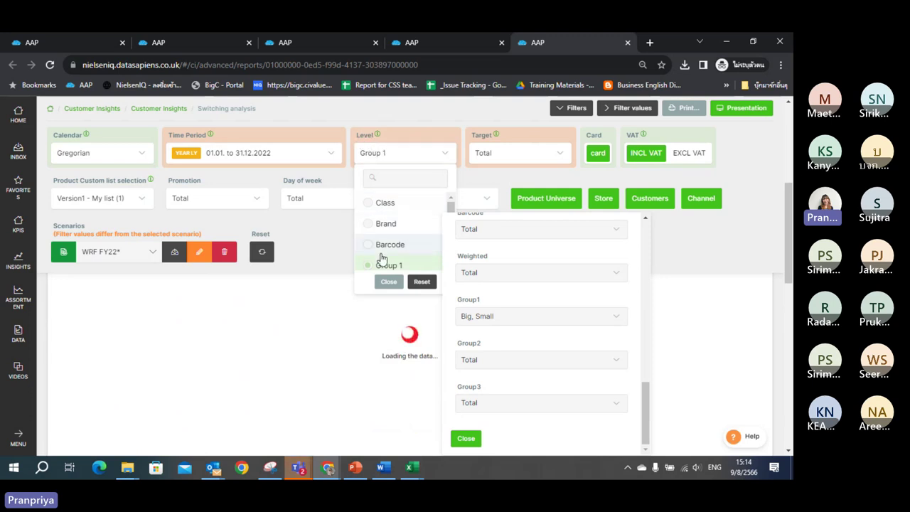
{"action": "left_click", "coordinate": [388, 282]}
{"action": "left_click", "coordinate": [544, 150]}
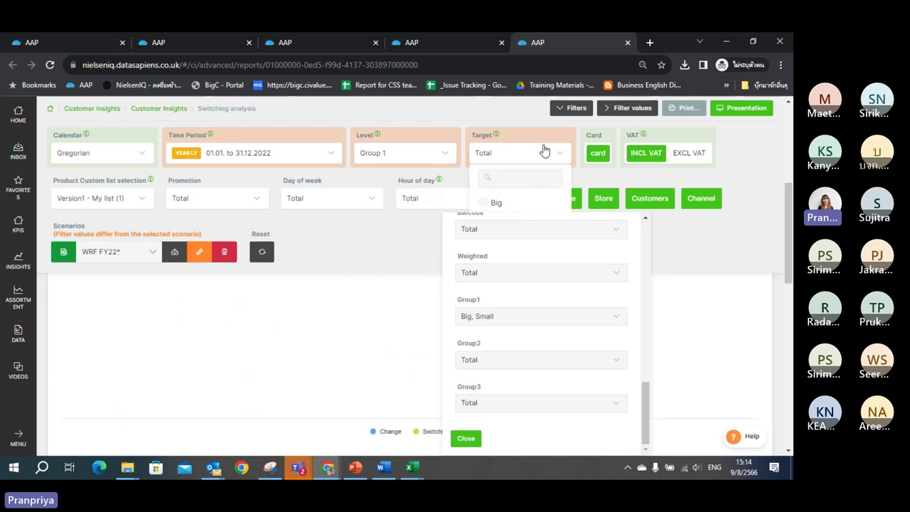
{"action": "left_click", "coordinate": [542, 148]}
{"action": "left_click", "coordinate": [546, 201]}
{"action": "left_click", "coordinate": [519, 152]}
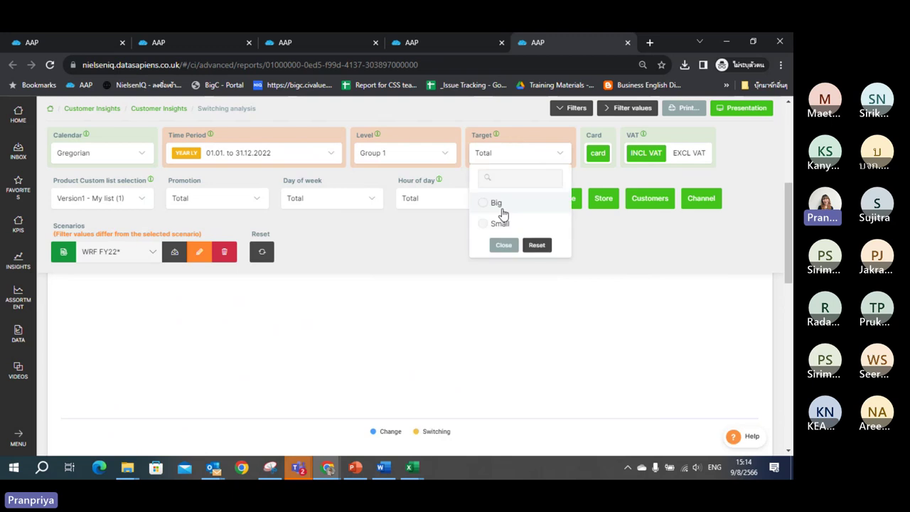
{"action": "left_click", "coordinate": [499, 206]}
{"action": "left_click", "coordinate": [538, 155]}
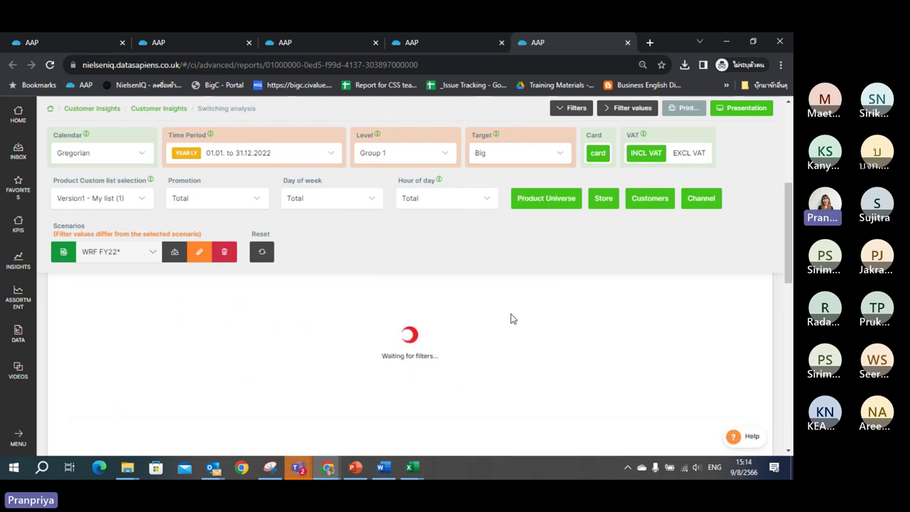
- Review the Group1 selection in the Product Universe filters and close the filter list
{"action": "left_click", "coordinate": [569, 204]}
{"action": "left_click", "coordinate": [616, 319]}
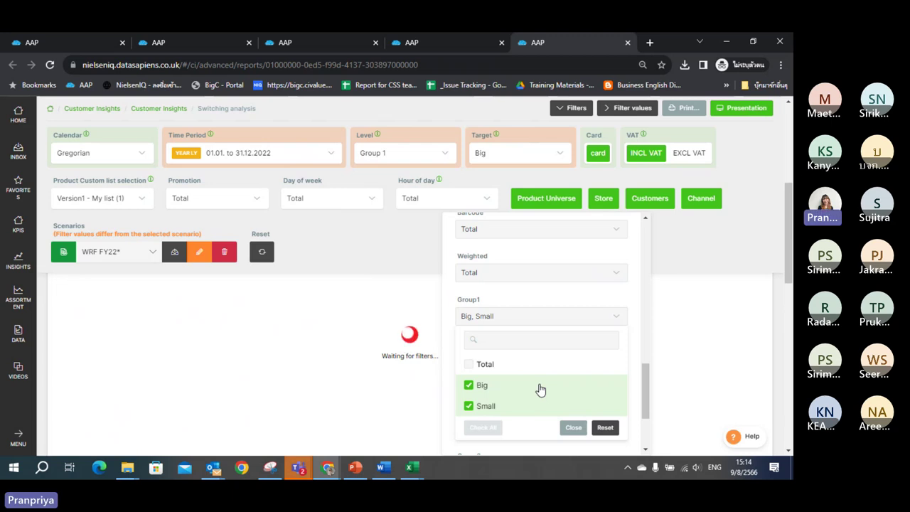
{"action": "left_click", "coordinate": [573, 427]}
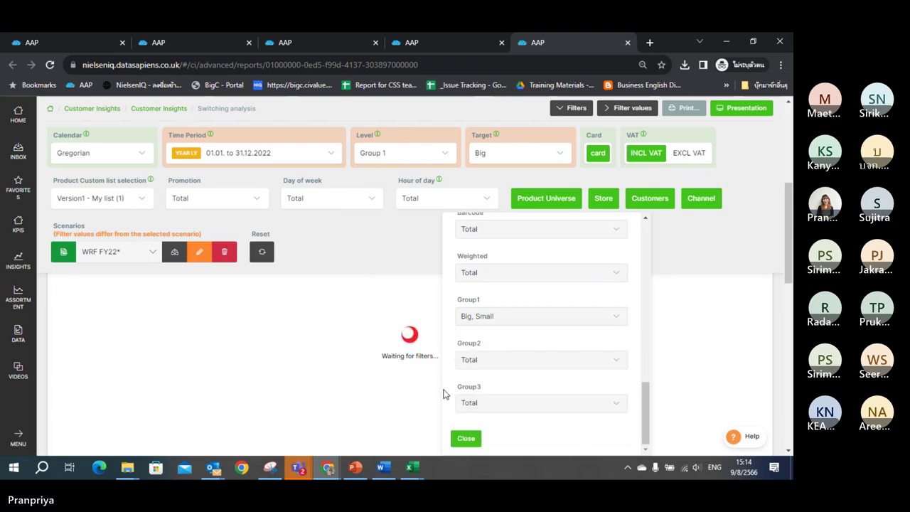
{"action": "left_click", "coordinate": [466, 441]}
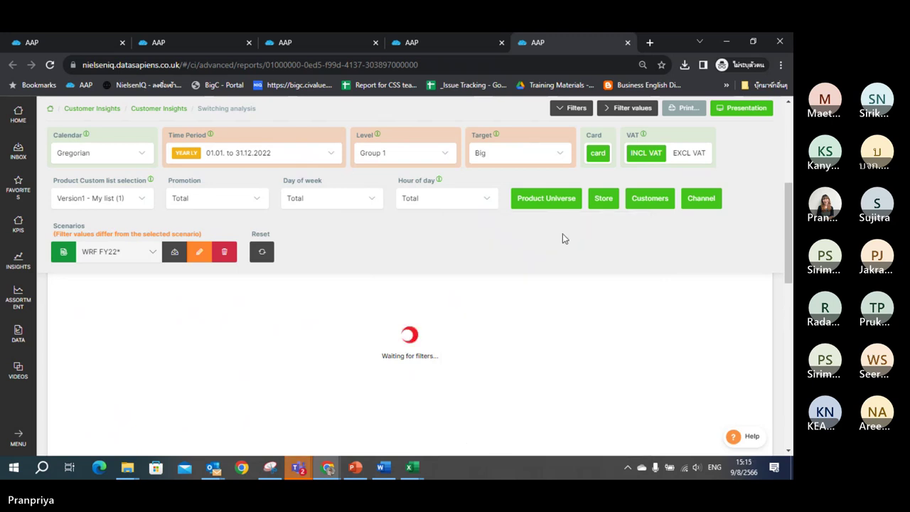
- Change the product custom list selection to Shared by Training2 (5)
{"action": "left_click", "coordinate": [383, 158]}
{"action": "left_click", "coordinate": [384, 158]}
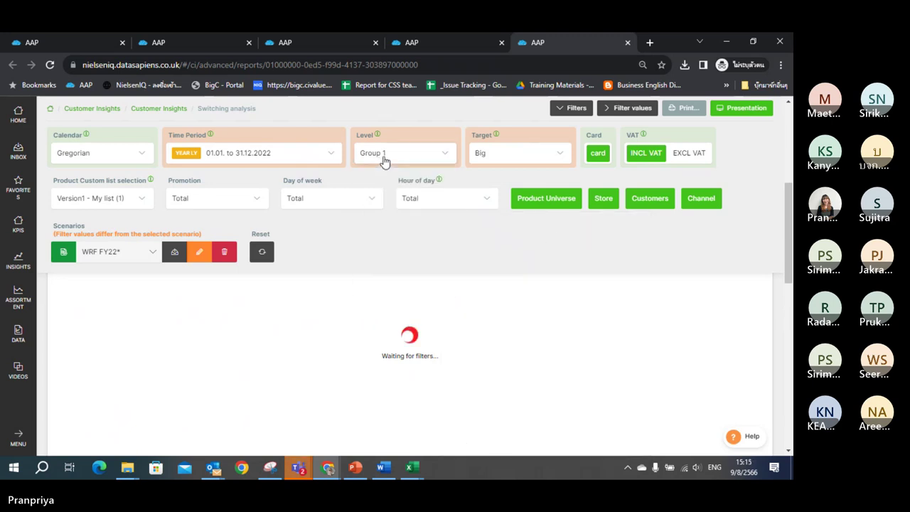
{"action": "left_click", "coordinate": [128, 198]}
{"action": "left_click", "coordinate": [122, 284]}
{"action": "left_click", "coordinate": [121, 207]}
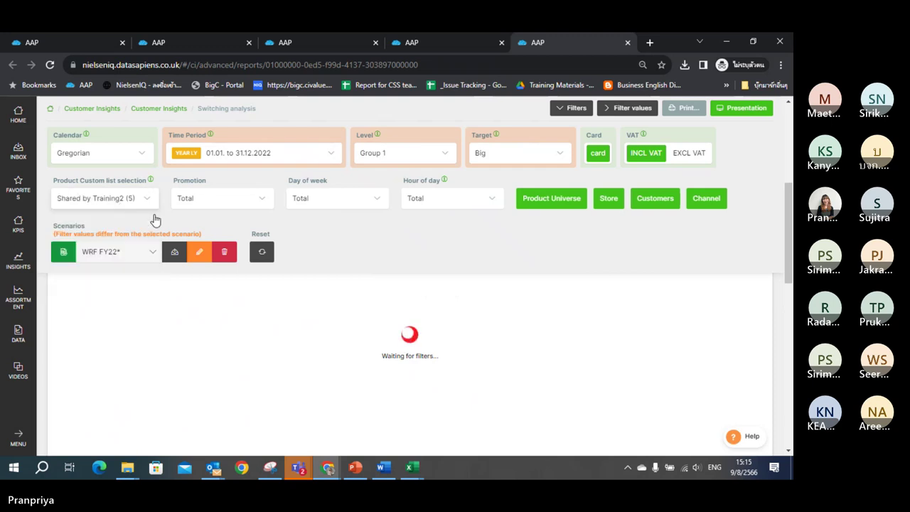
- Examine the Level options and the Product Universe Group1 and Group2 filter values for the selected custom list
{"action": "left_click", "coordinate": [426, 151]}
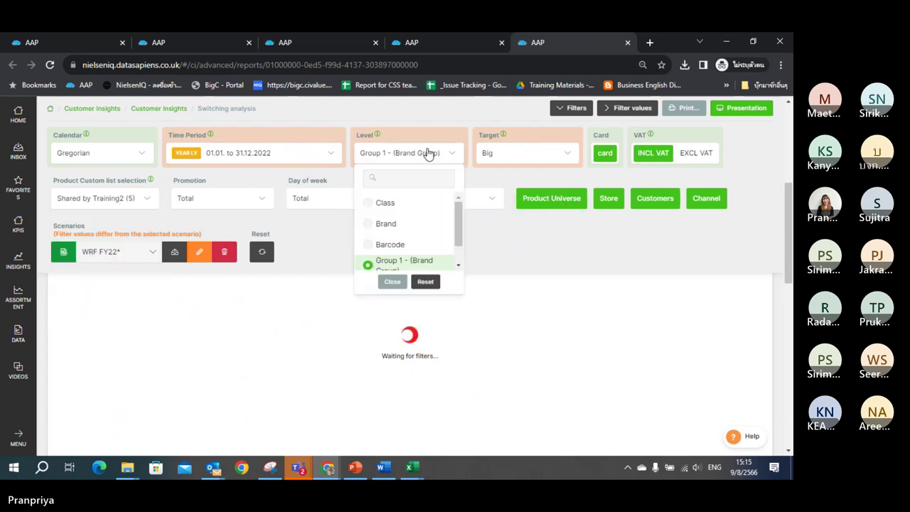
{"action": "left_click_drag", "start_coordinate": [457, 238], "coordinate": [458, 259]}
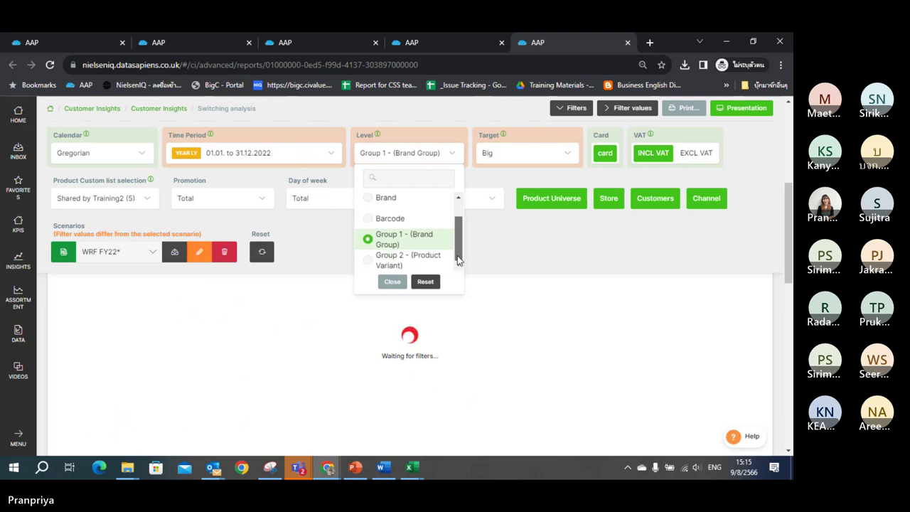
{"action": "left_click", "coordinate": [545, 198]}
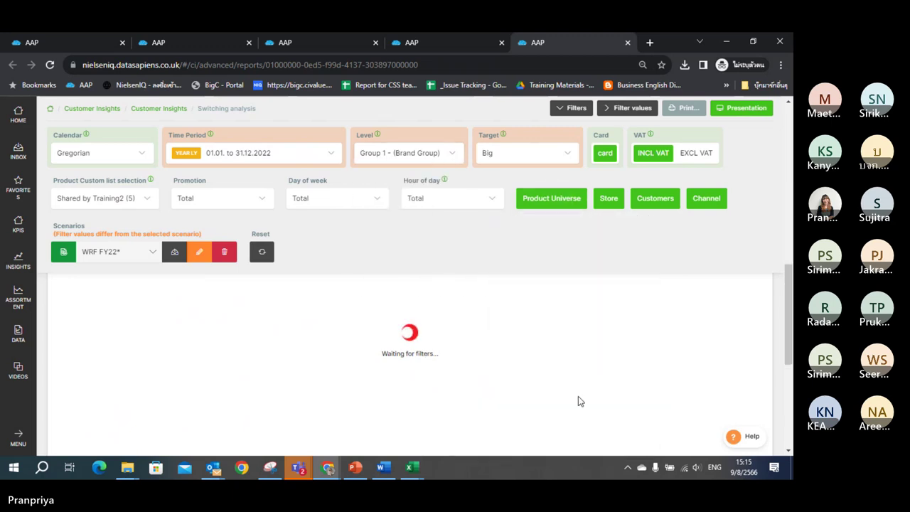
{"action": "left_click", "coordinate": [551, 198]}
{"action": "left_click", "coordinate": [572, 356]}
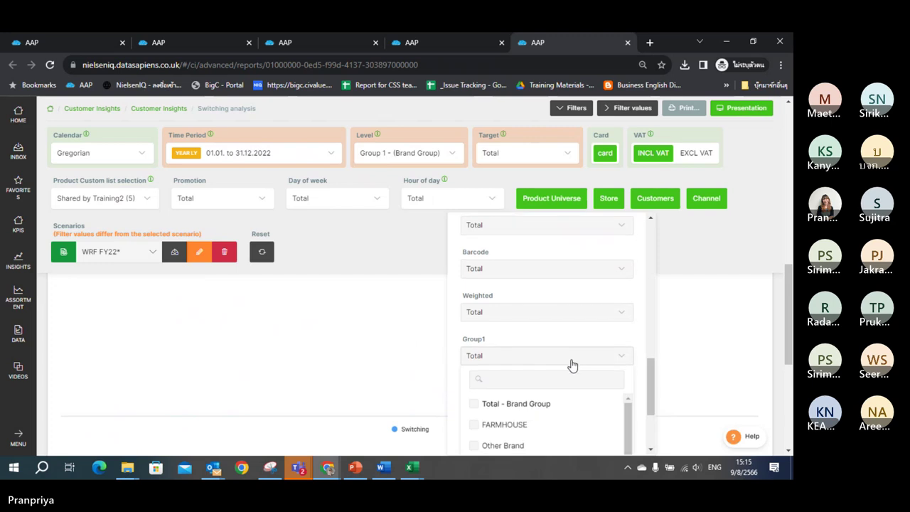
{"action": "left_click", "coordinate": [597, 250]}
{"action": "left_click", "coordinate": [601, 398]}
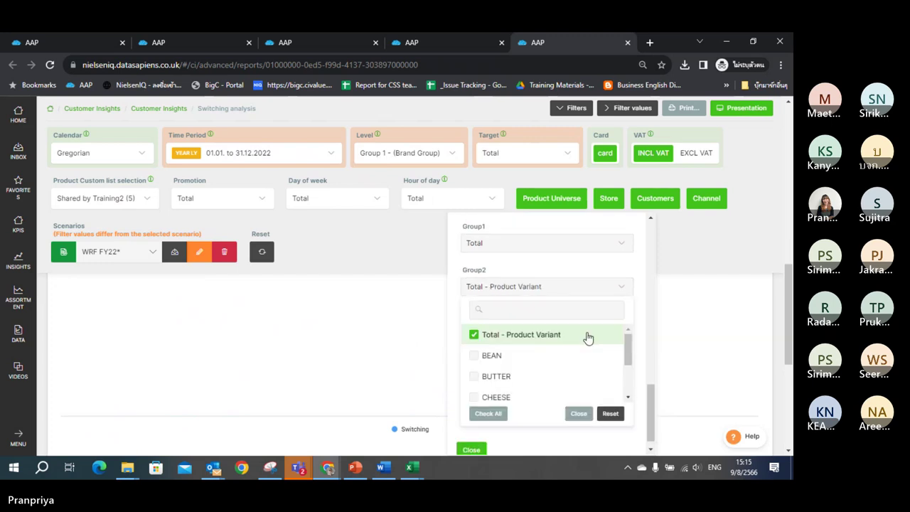
{"action": "scroll", "coordinate": [579, 356], "scroll_direction": "down", "scroll_amount": 3}
{"action": "left_click", "coordinate": [584, 290]}
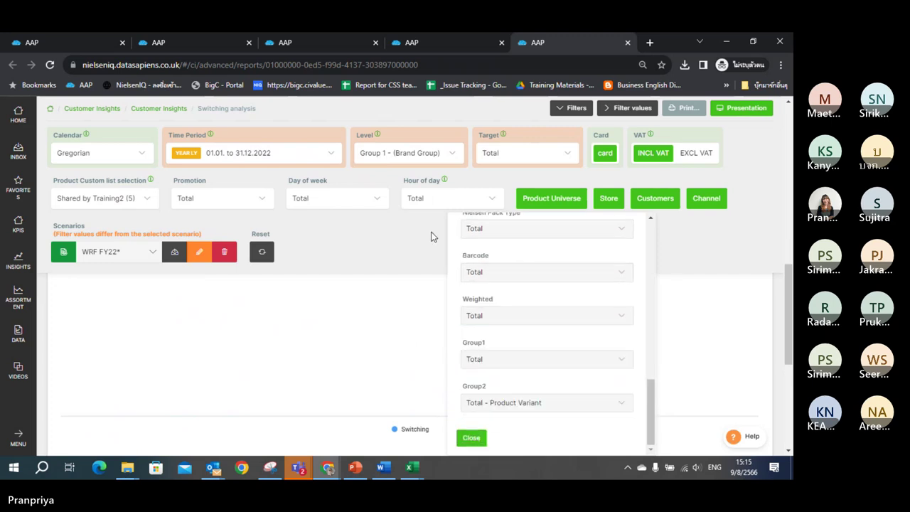
- Change the product custom list selection to Shared by Training2 (1)
{"action": "left_click", "coordinate": [131, 200]}
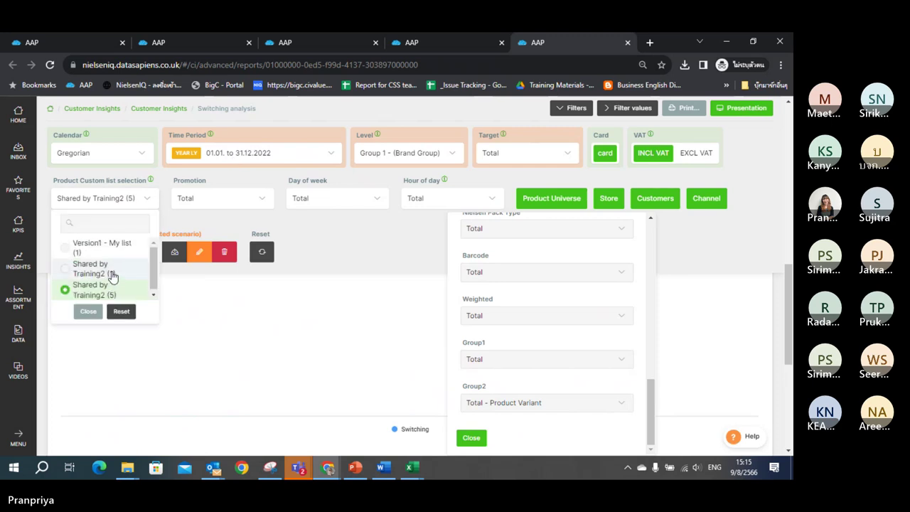
{"action": "left_click", "coordinate": [112, 275]}
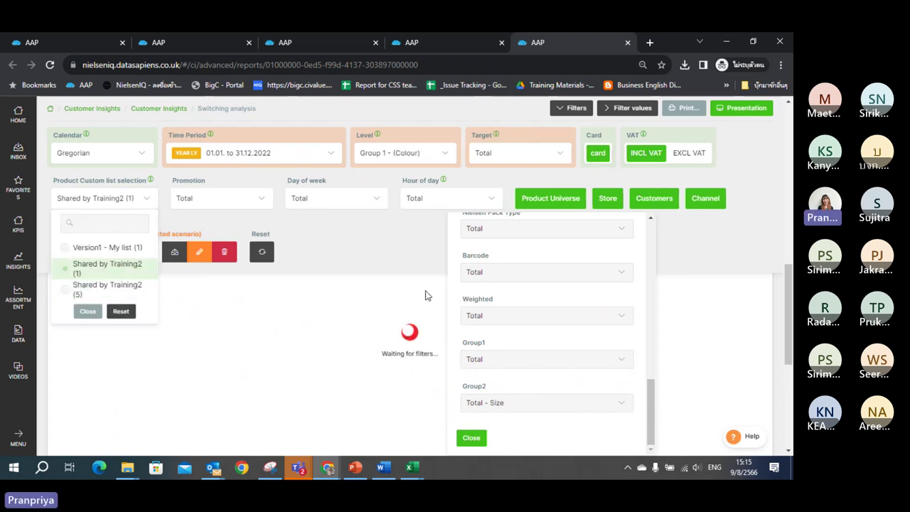
{"action": "left_click", "coordinate": [459, 301]}
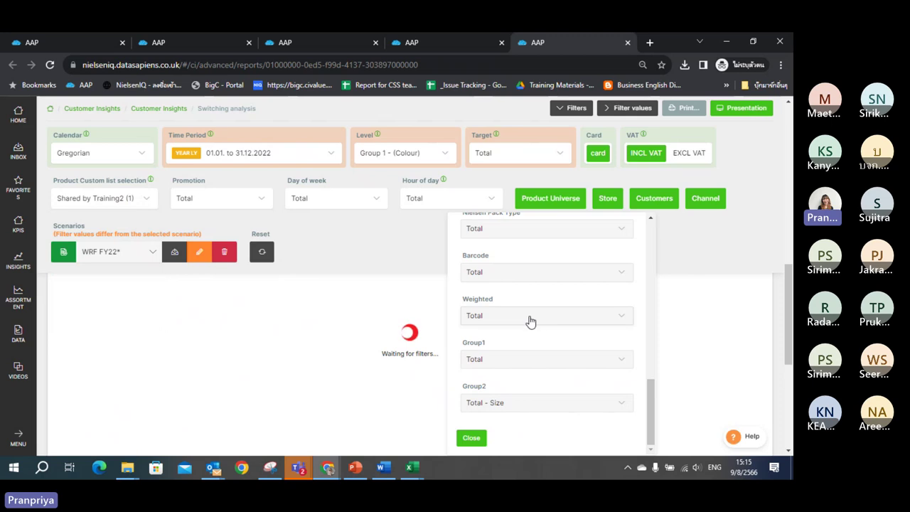
- Check which group names the Level filter offers for this custom list and close the Product Universe filters
{"action": "left_click", "coordinate": [408, 157]}
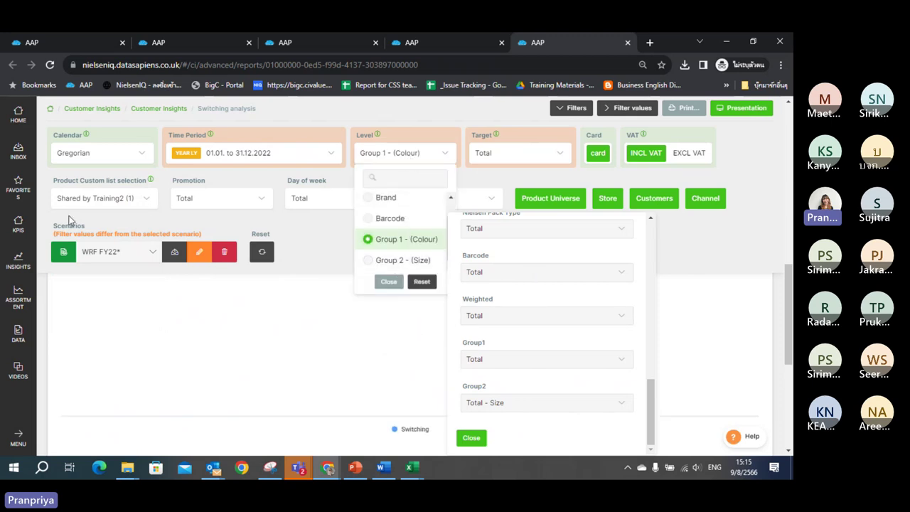
{"action": "left_click", "coordinate": [61, 196]}
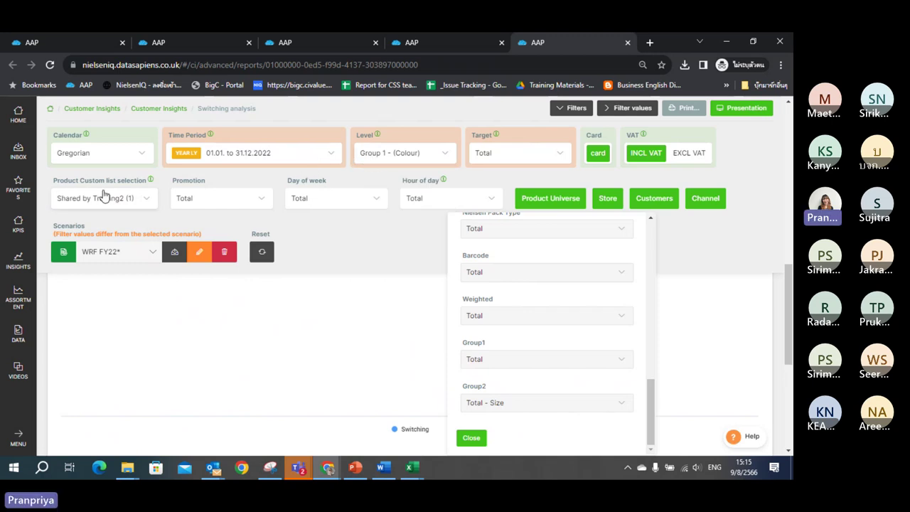
{"action": "left_click", "coordinate": [409, 155]}
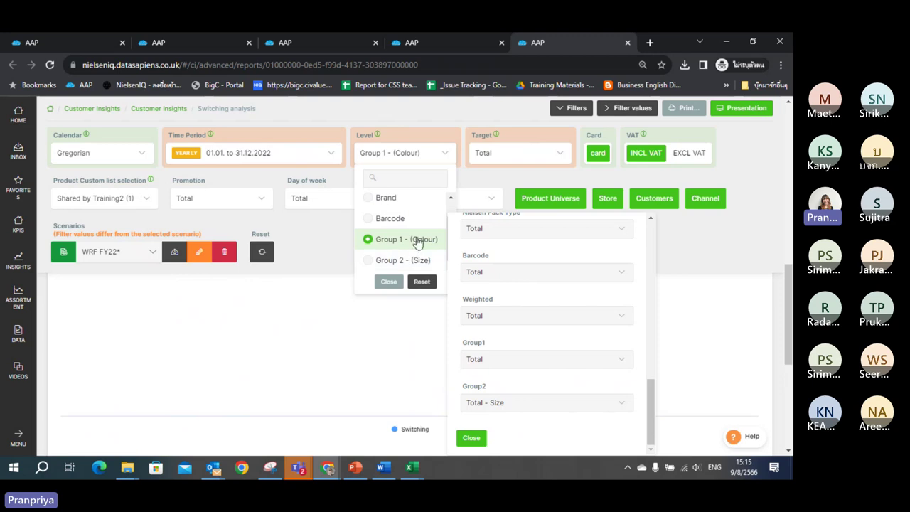
{"action": "left_click", "coordinate": [430, 155]}
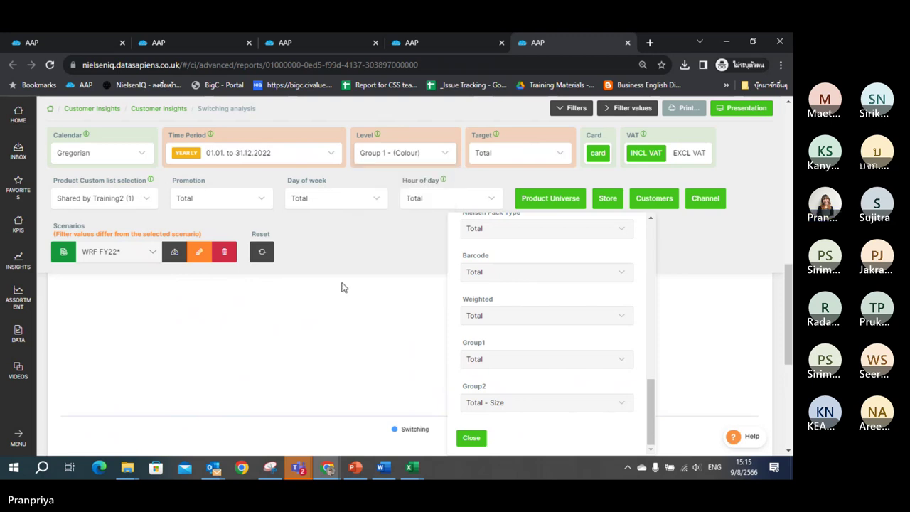
{"action": "left_click", "coordinate": [476, 437]}
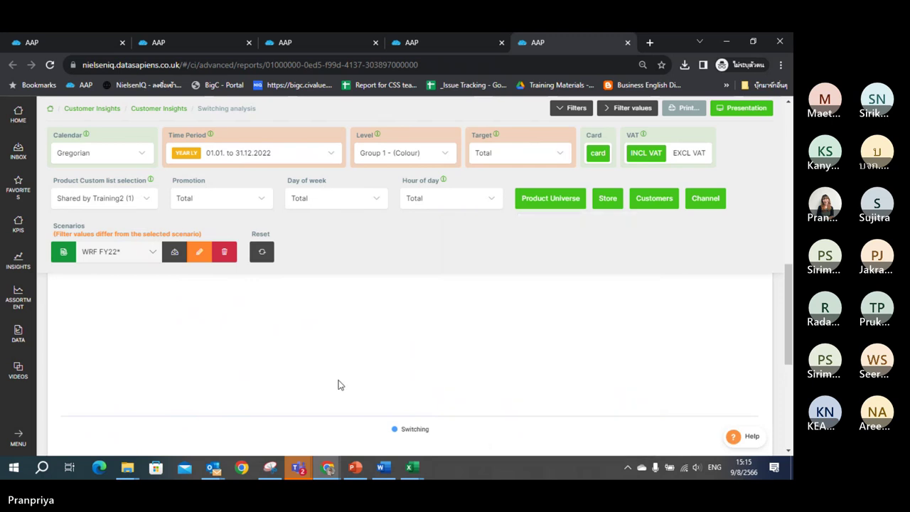
- Switch to the Teams meeting window, read the latest chat question, and minimize the window
{"action": "mouse_move", "coordinate": [297, 469]}
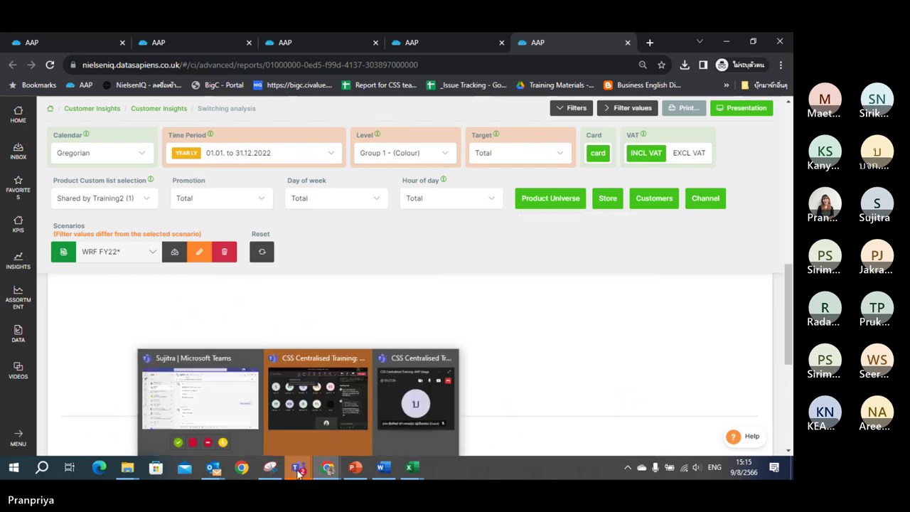
{"action": "left_click", "coordinate": [332, 439]}
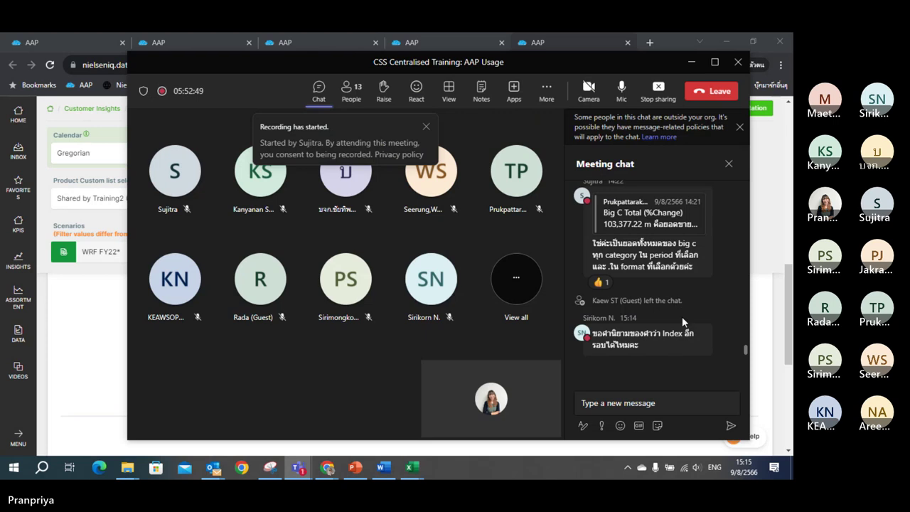
{"action": "left_click", "coordinate": [690, 64]}
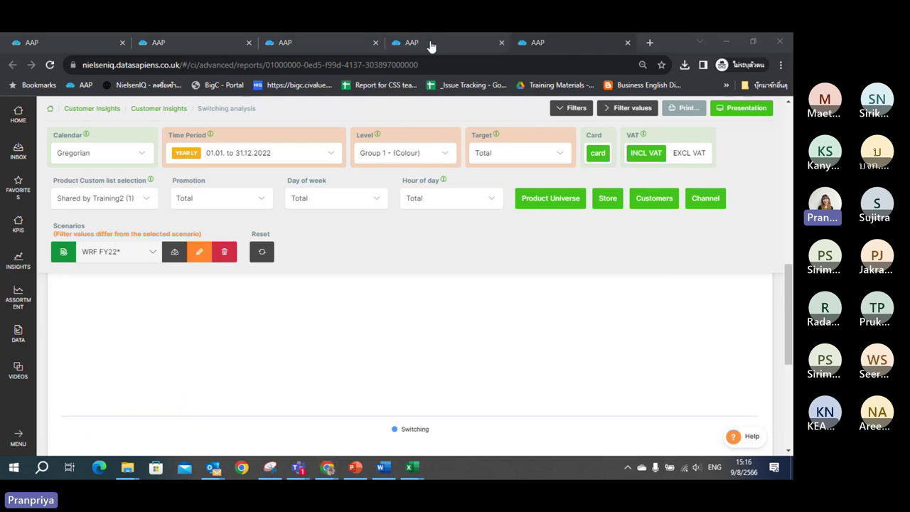
- Switch to the switching_export _FY22(62) workbook in Excel and maximize its window
{"action": "double_click", "coordinate": [675, 38]}
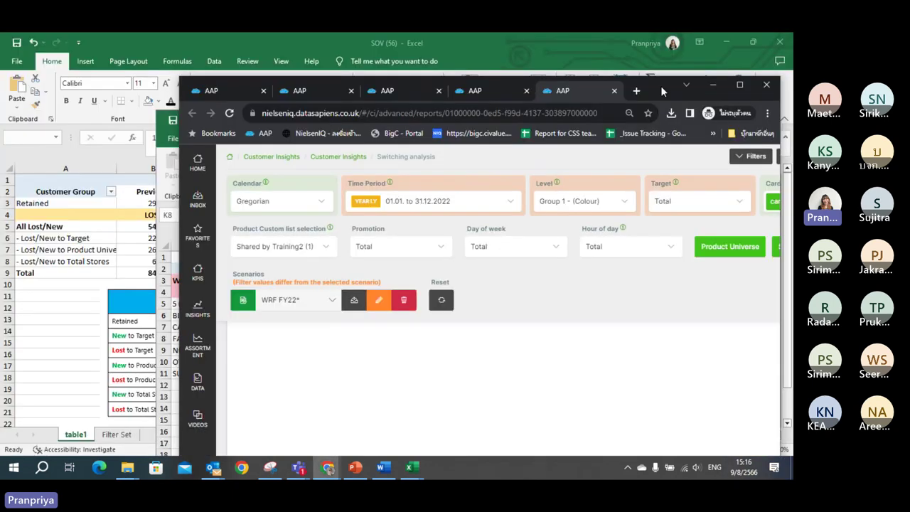
{"action": "double_click", "coordinate": [725, 100]}
{"action": "left_click", "coordinate": [434, 47]}
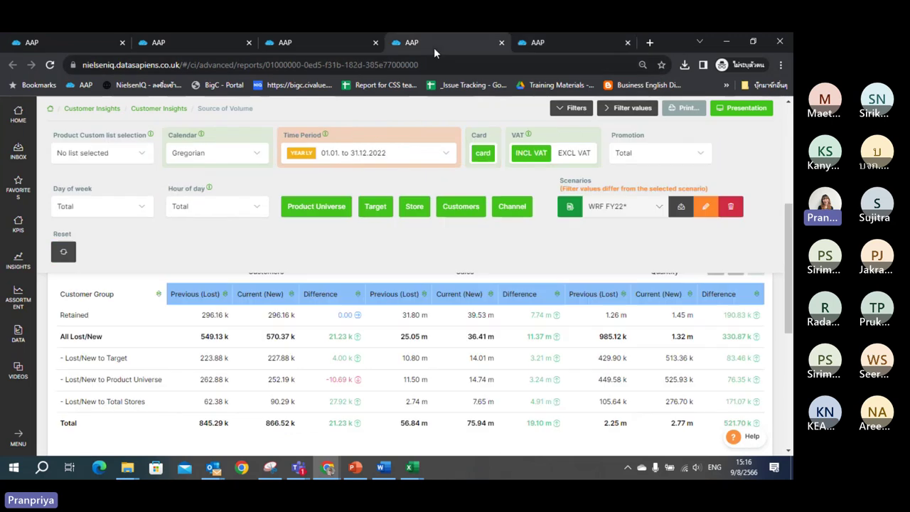
{"action": "left_click", "coordinate": [303, 42]}
{"action": "left_click", "coordinate": [210, 40]}
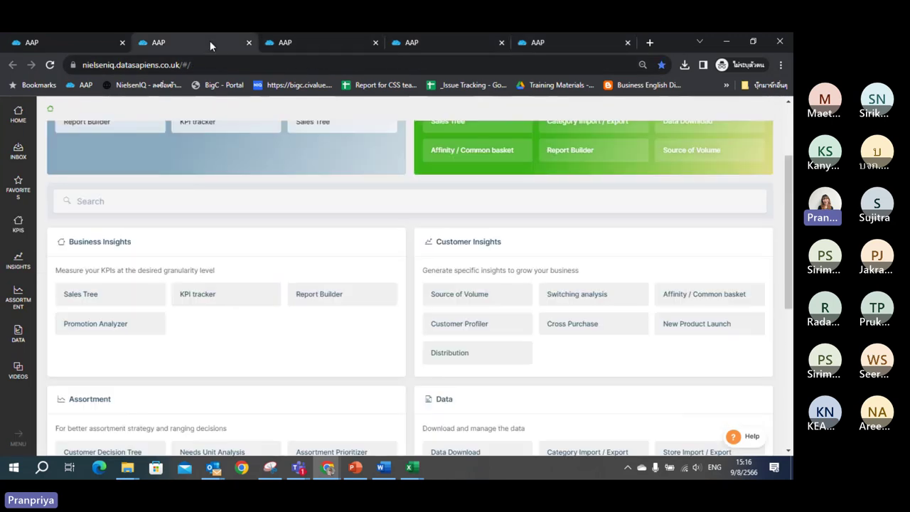
{"action": "mouse_move", "coordinate": [413, 467]}
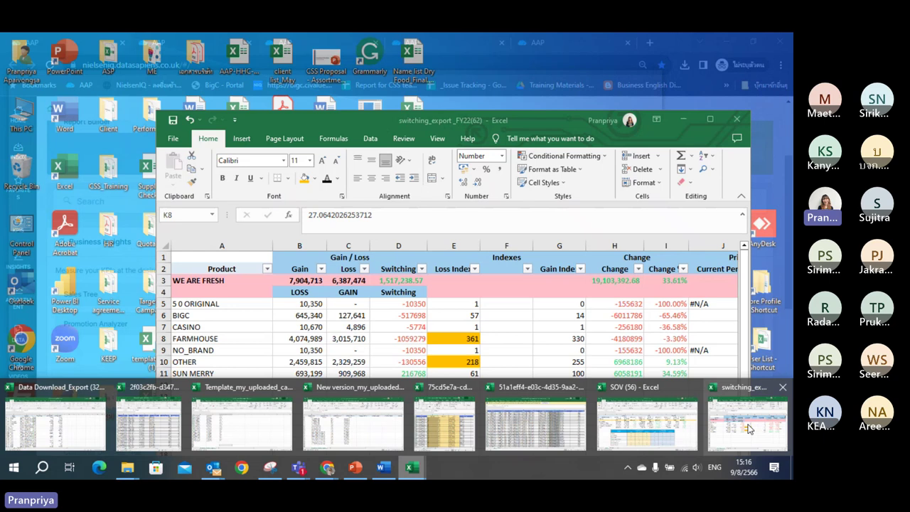
{"action": "left_click", "coordinate": [748, 429]}
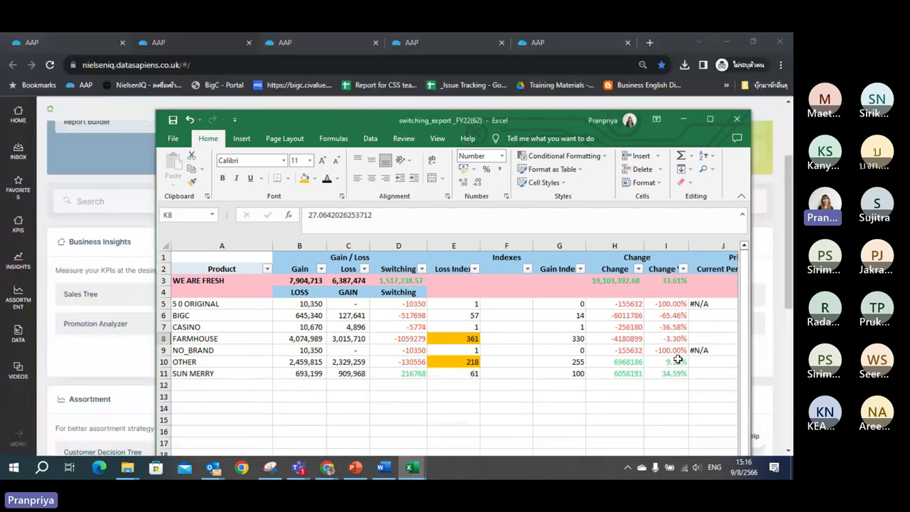
{"action": "left_click", "coordinate": [710, 119]}
- Calculate the average of the LOSS values in B5:B10 in cell B12 below the table
{"action": "left_click", "coordinate": [370, 353]}
{"action": "left_click", "coordinate": [334, 225]}
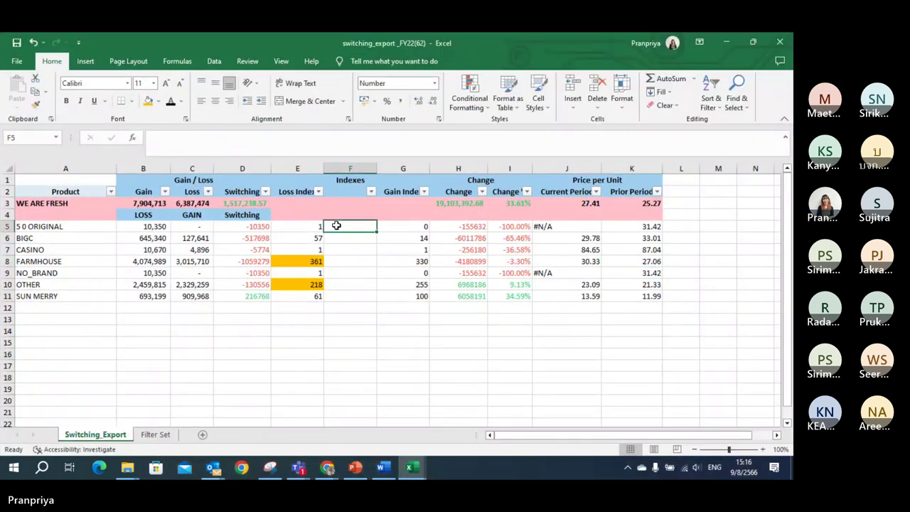
{"action": "left_click", "coordinate": [138, 310]}
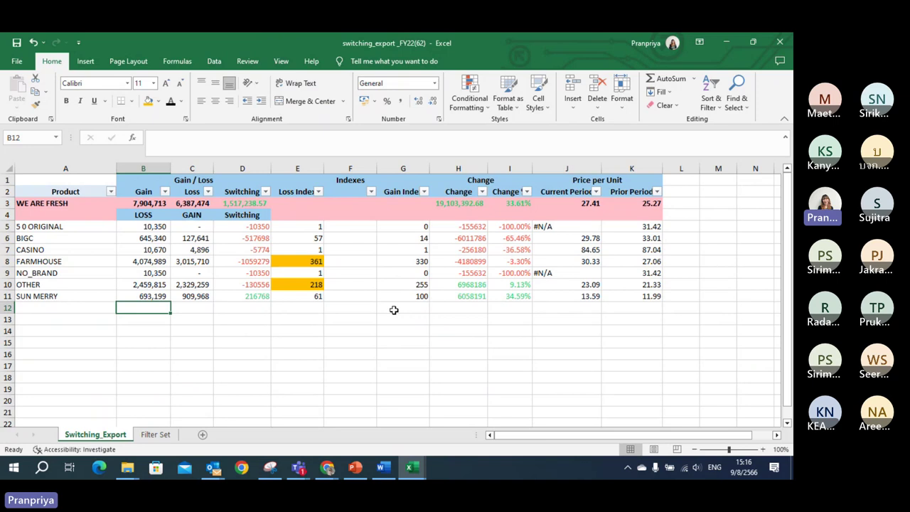
{"action": "left_click", "coordinate": [354, 227]}
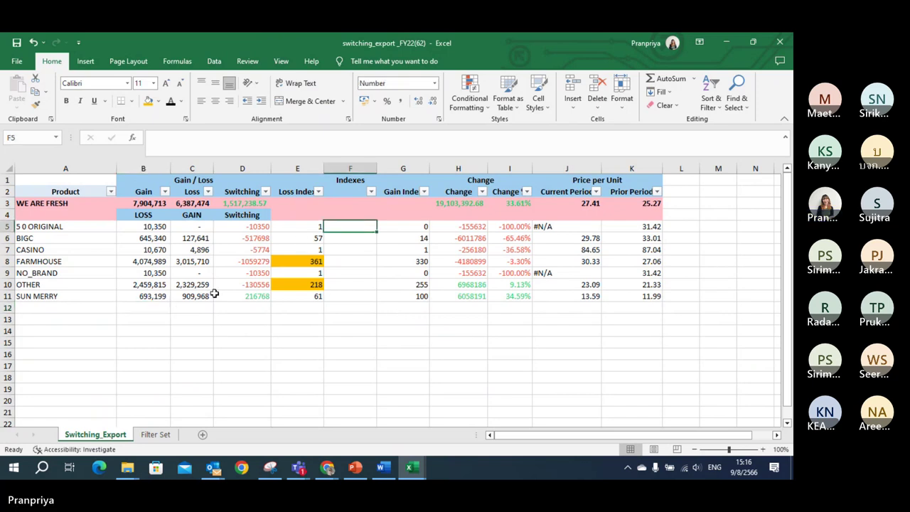
{"action": "left_click", "coordinate": [146, 310]}
{"action": "type", "text": "=avg"}
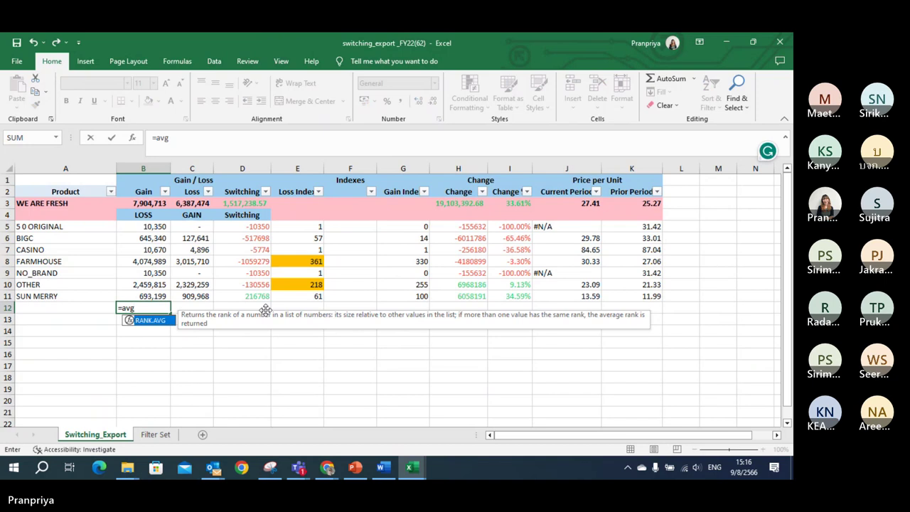
{"action": "type", "text": "("}
{"action": "left_click_drag", "start_coordinate": [134, 228], "coordinate": [142, 286]}
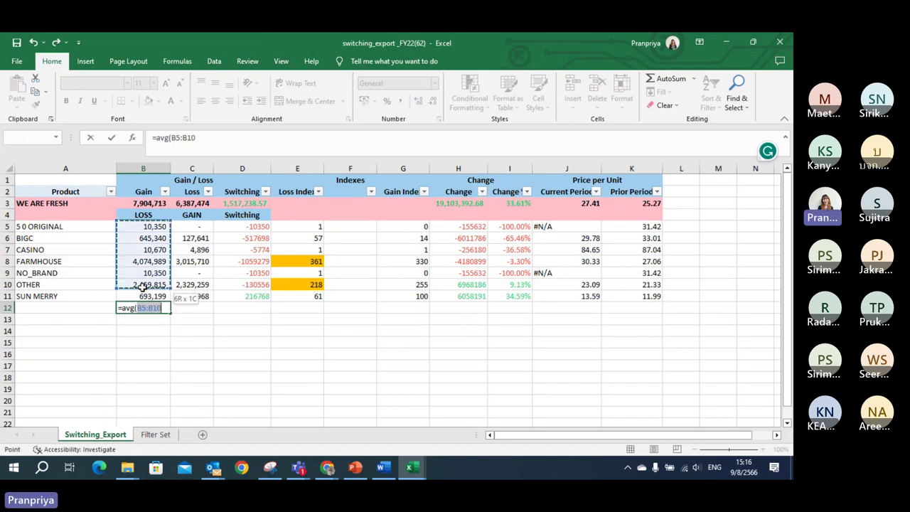
{"action": "left_click", "coordinate": [213, 140]}
{"action": "type", "text": ")"}
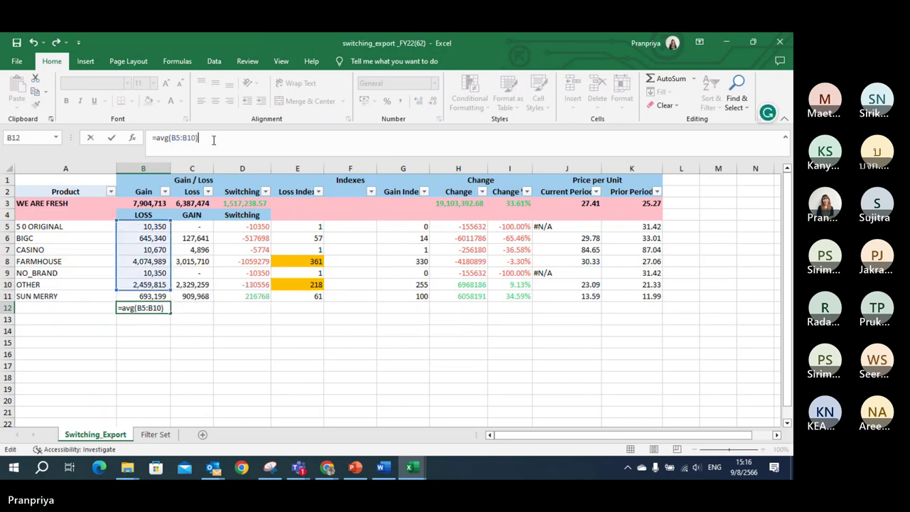
{"action": "key", "text": "Return"}
{"action": "left_click", "coordinate": [376, 293]}
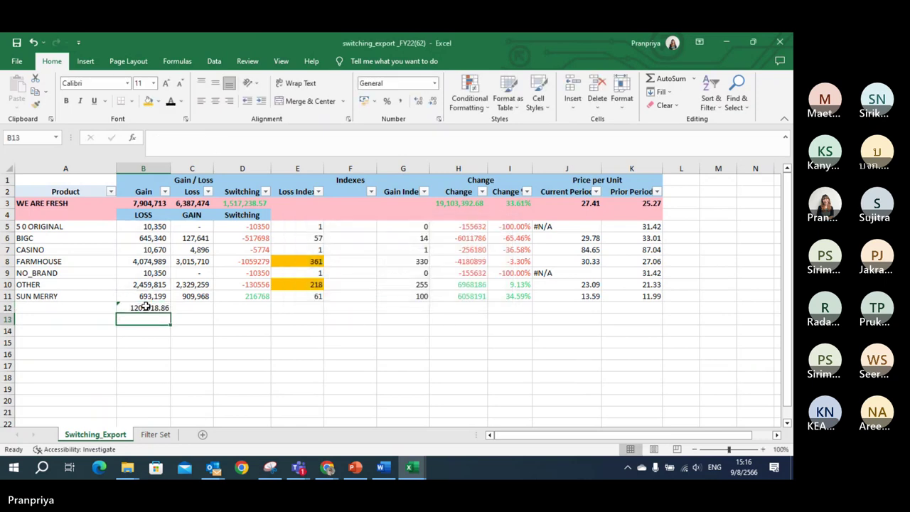
- Check the average of all LOSS values in B5:B11 against the formula result in B12
{"action": "left_click", "coordinate": [139, 308]}
{"action": "left_click_drag", "start_coordinate": [152, 226], "coordinate": [152, 297]}
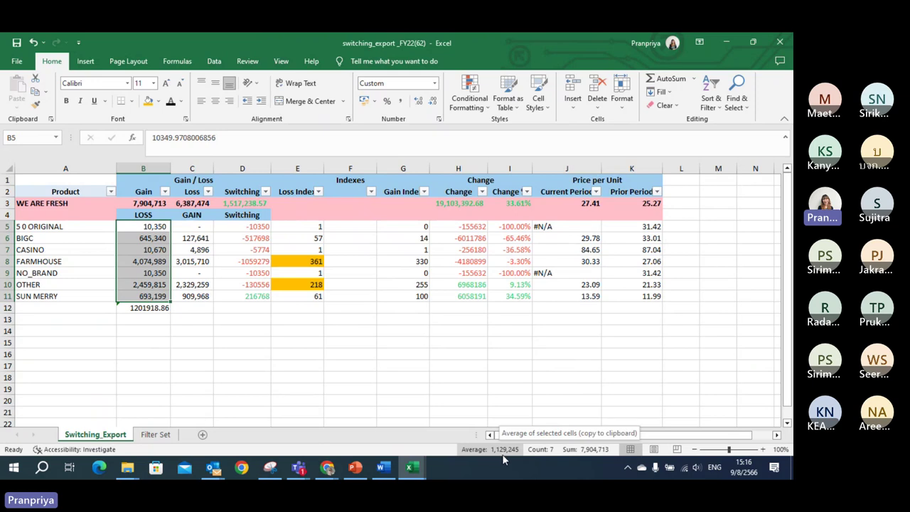
{"action": "left_click", "coordinate": [119, 307]}
- Enter the loss index formula =(B5/B12)*100 for 5 0 ORIGINAL in cell F5
{"action": "left_click", "coordinate": [344, 226]}
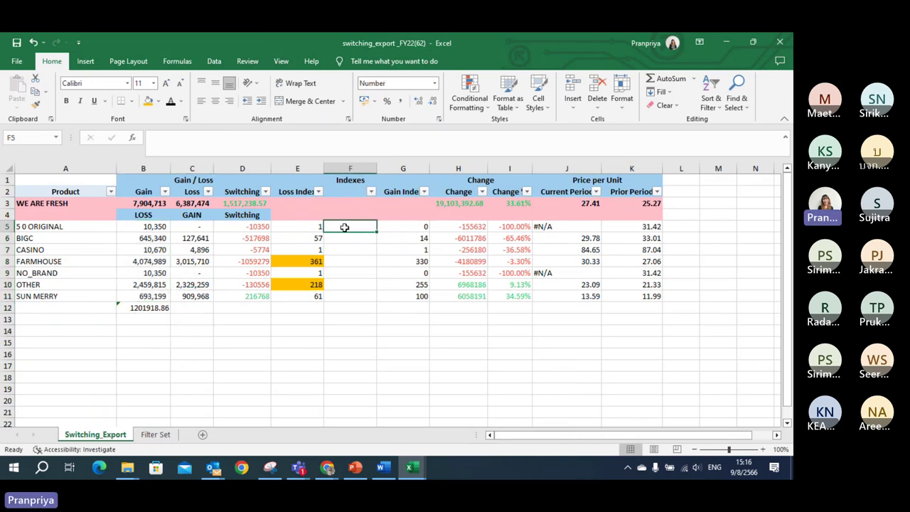
{"action": "type", "text": "="}
{"action": "left_click", "coordinate": [138, 226]}
{"action": "type", "text": "/"}
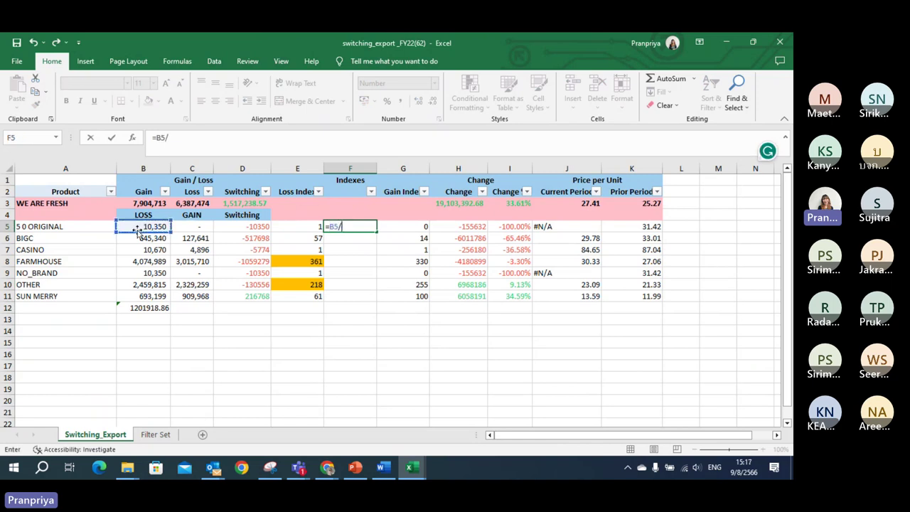
{"action": "left_click", "coordinate": [137, 307]}
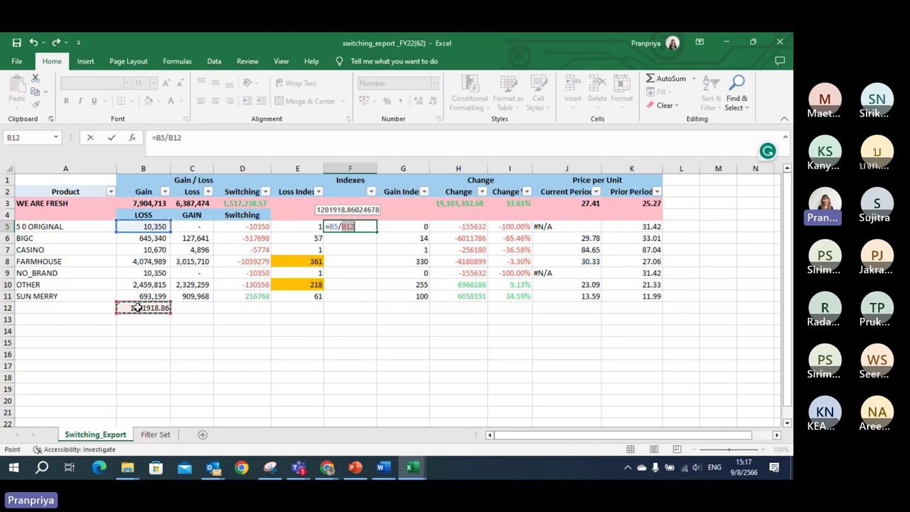
{"action": "left_click", "coordinate": [331, 226]}
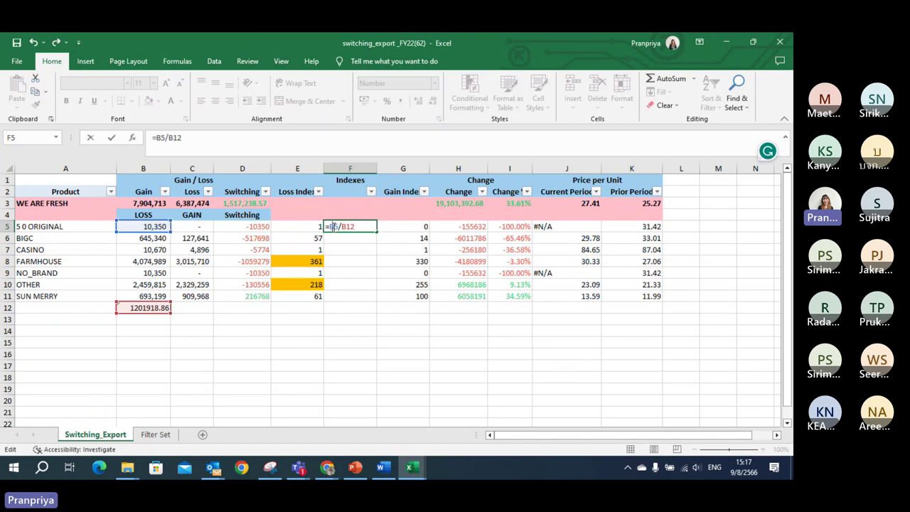
{"action": "type", "text": "("}
{"action": "key", "text": "End"}
{"action": "type", "text": ")*100"}
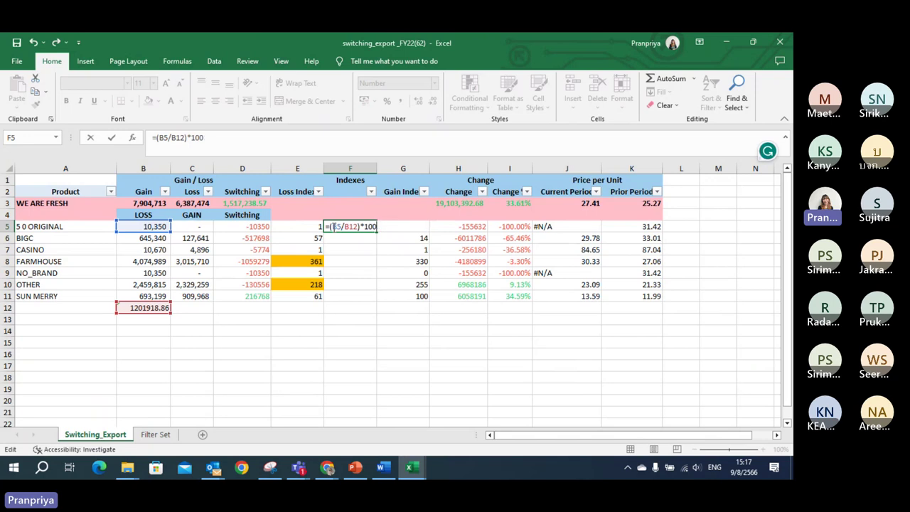
{"action": "key", "text": "Return"}
{"action": "left_click", "coordinate": [332, 227]}
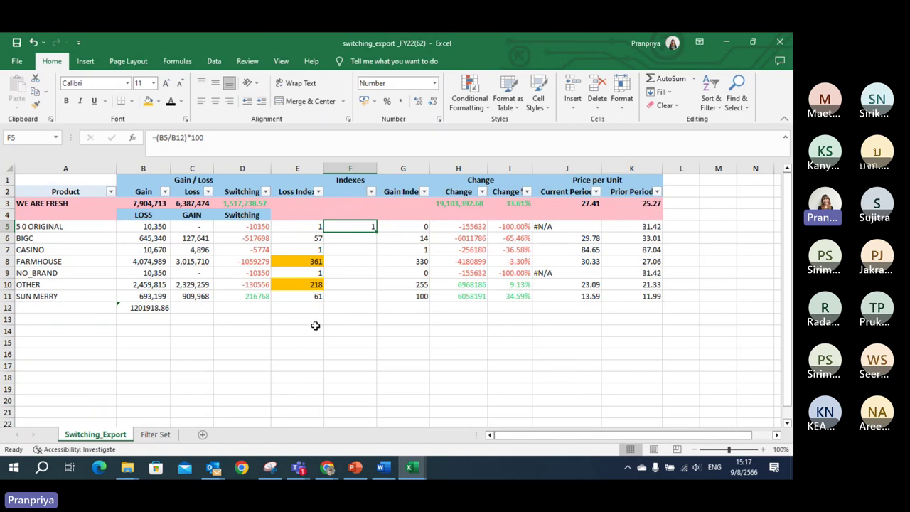
- Examine the Loss Index column, comparing the highlighted FARMHOUSE and OTHER indexes with their switching values and the LOSS column
{"action": "left_click", "coordinate": [297, 168]}
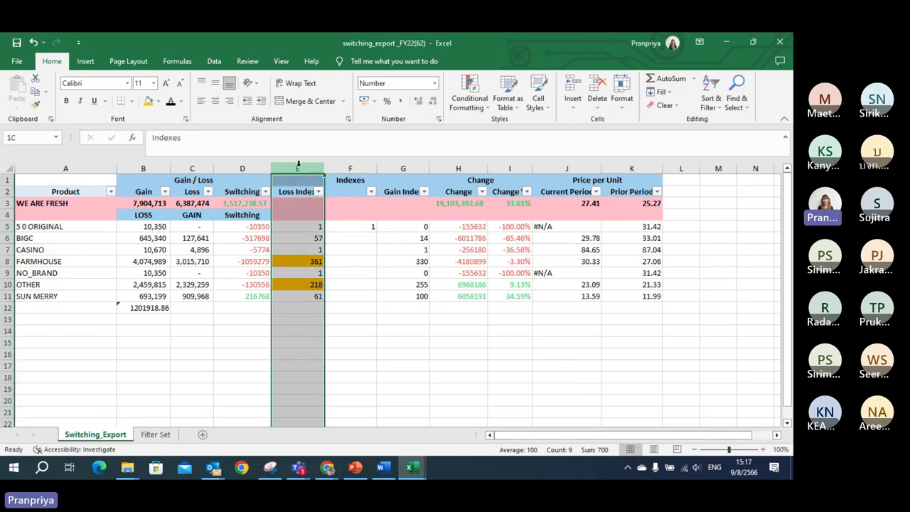
{"action": "left_click", "coordinate": [297, 191]}
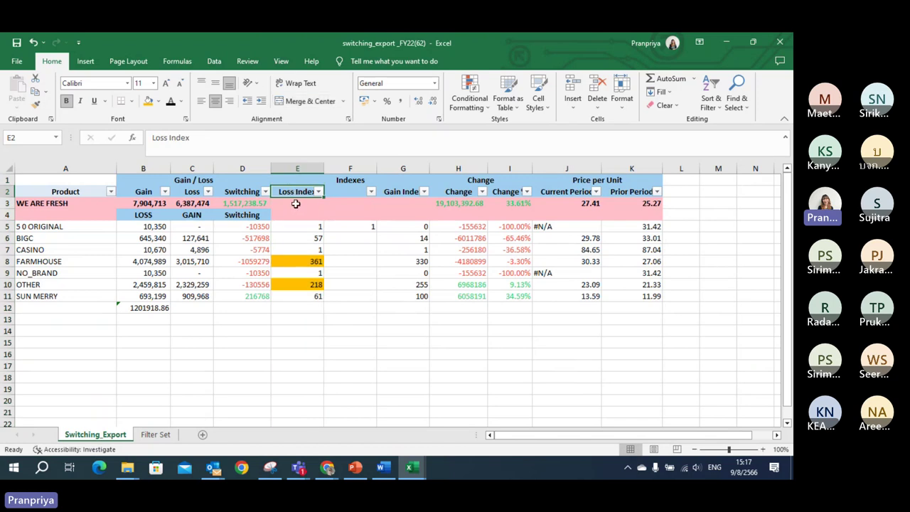
{"action": "left_click_drag", "start_coordinate": [294, 205], "coordinate": [294, 213]}
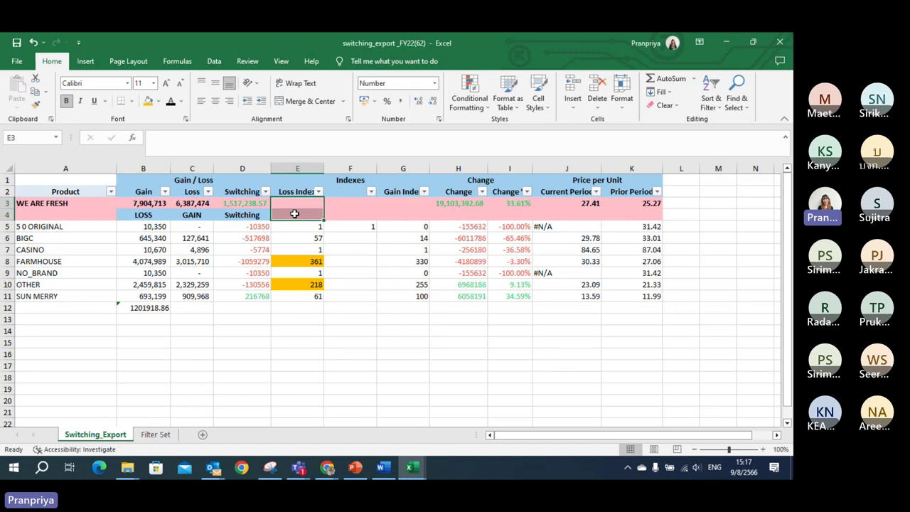
{"action": "left_click", "coordinate": [294, 262]}
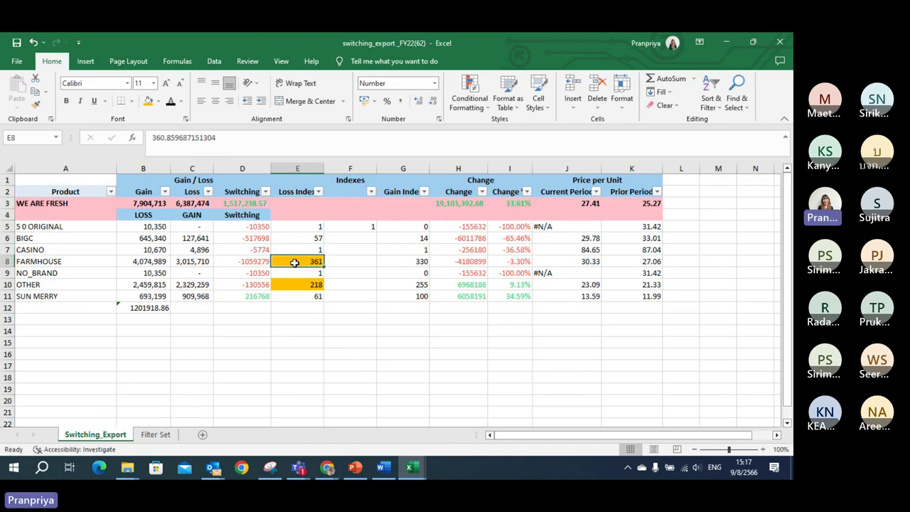
{"action": "left_click", "coordinate": [290, 285], "text": "ctrl"}
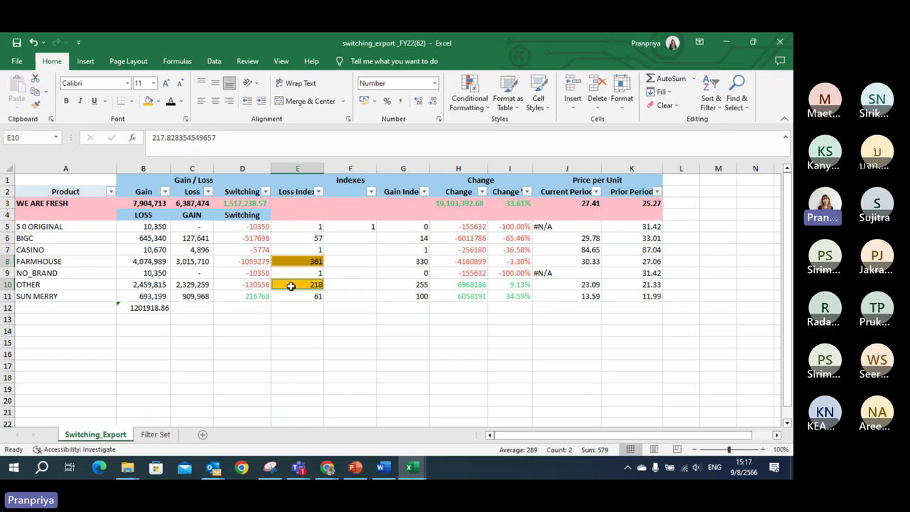
{"action": "left_click", "coordinate": [219, 261]}
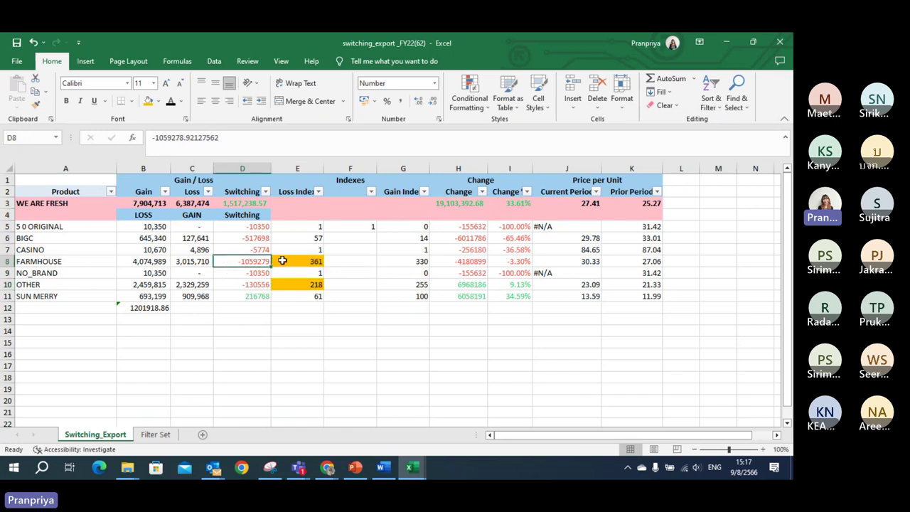
{"action": "left_click_drag", "start_coordinate": [278, 260], "coordinate": [233, 261]}
{"action": "left_click_drag", "start_coordinate": [287, 284], "coordinate": [234, 284]}
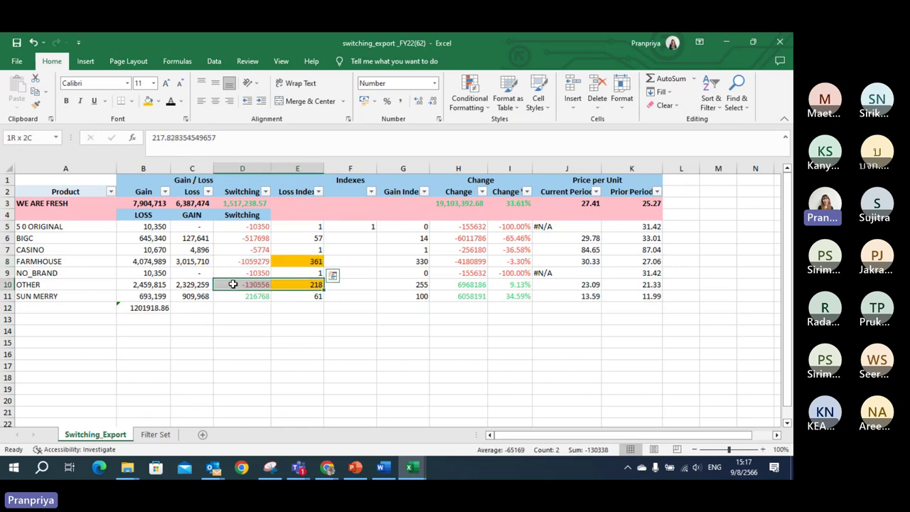
{"action": "left_click", "coordinate": [303, 322]}
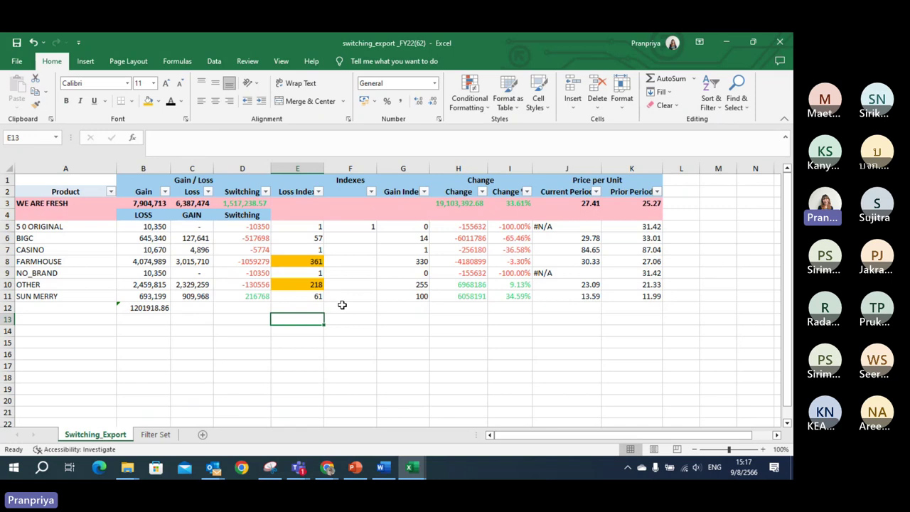
{"action": "left_click", "coordinate": [289, 261]}
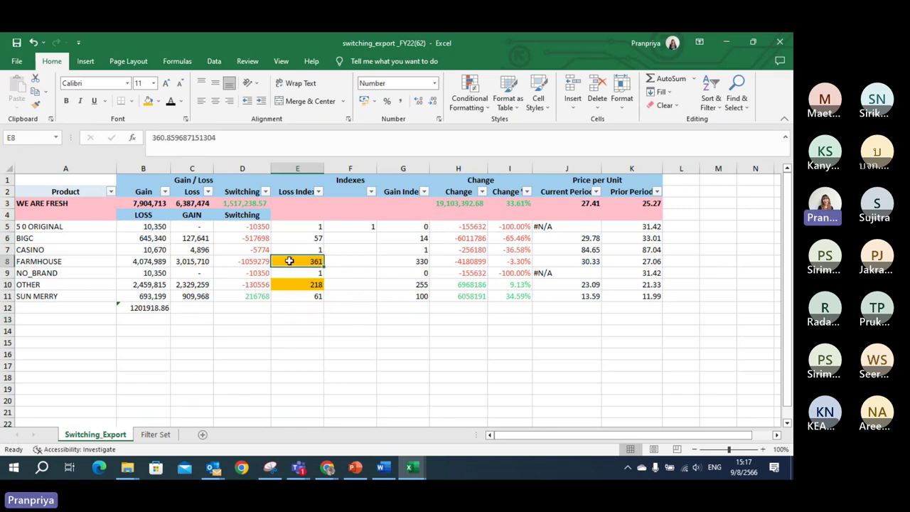
{"action": "left_click", "coordinate": [304, 168]}
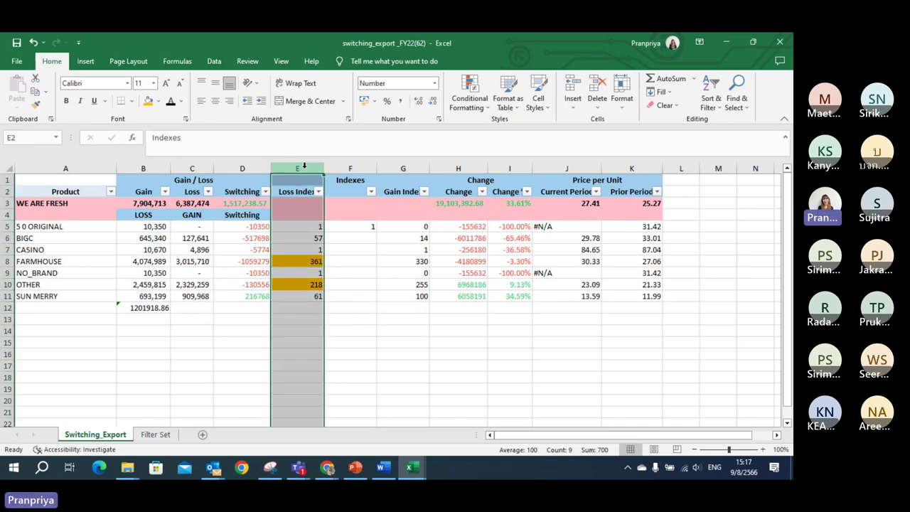
{"action": "left_click", "coordinate": [141, 168]}
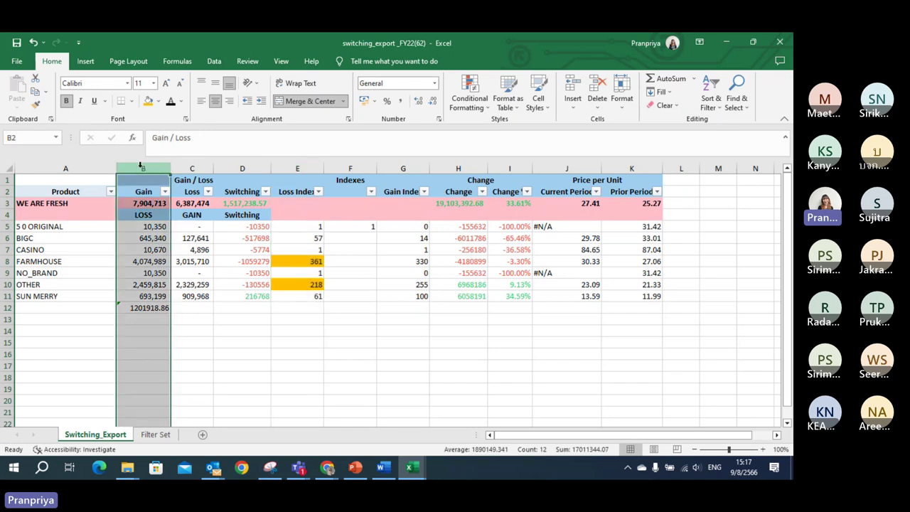
- Examine the Gain Index column alongside the GAIN values of FARMHOUSE, OTHER and SUN MERRY, and the full range C5:C11
{"action": "left_click", "coordinate": [402, 167]}
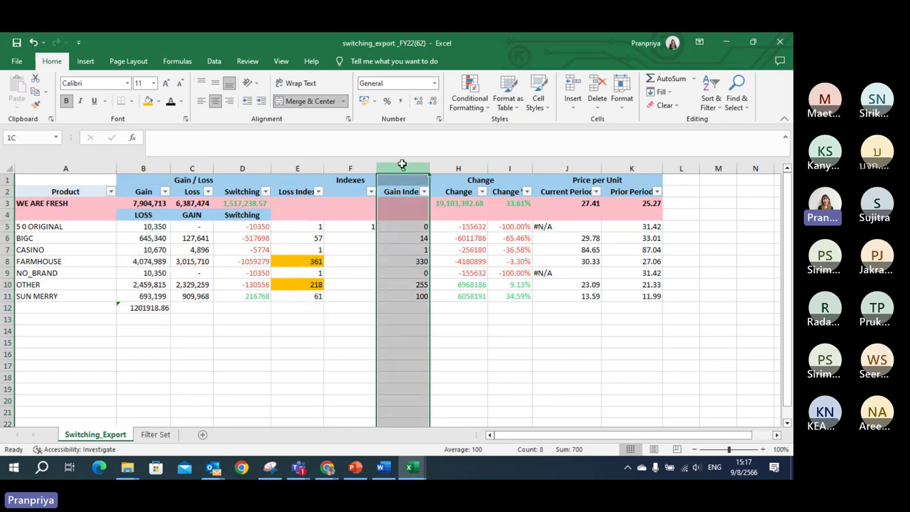
{"action": "left_click", "coordinate": [396, 265]}
{"action": "left_click_drag", "start_coordinate": [394, 284], "coordinate": [394, 297], "text": "ctrl"}
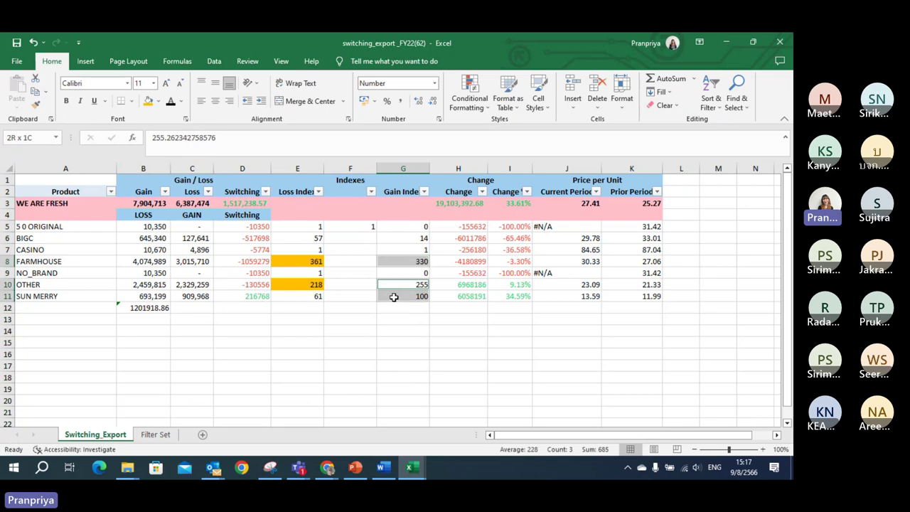
{"action": "left_click", "coordinate": [183, 263]}
{"action": "left_click", "coordinate": [184, 285], "text": "ctrl"}
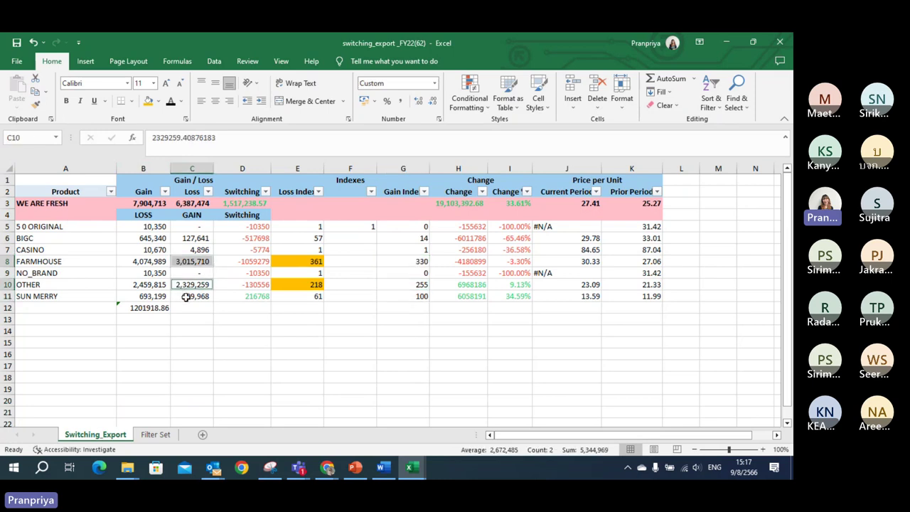
{"action": "left_click", "coordinate": [185, 297], "text": "ctrl"}
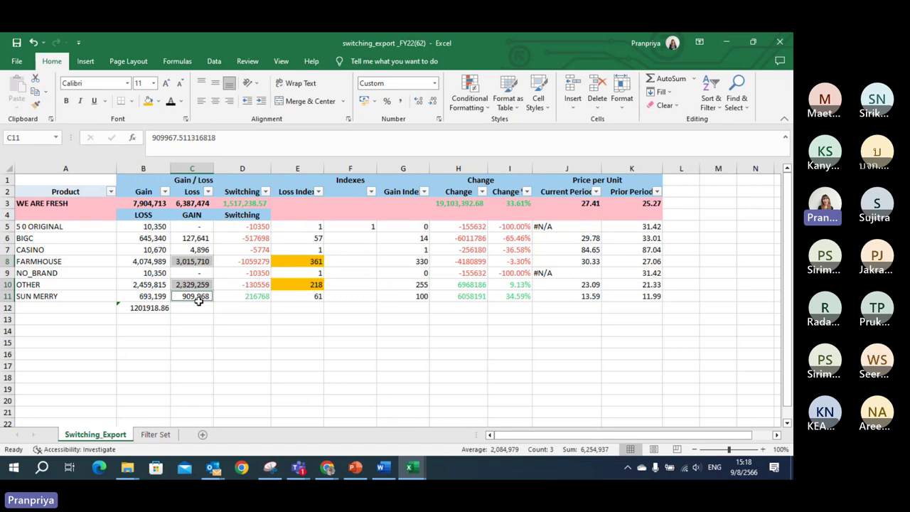
{"action": "left_click", "coordinate": [197, 295]}
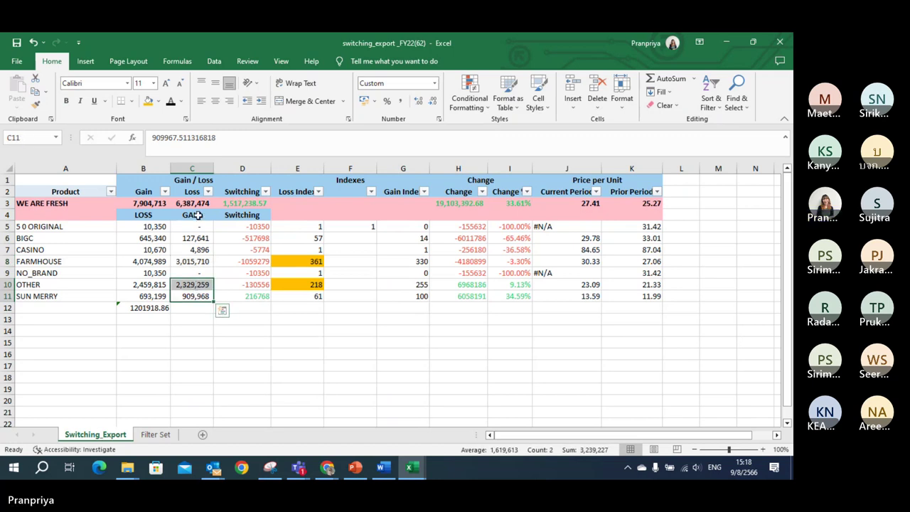
{"action": "left_click_drag", "start_coordinate": [192, 226], "coordinate": [197, 296]}
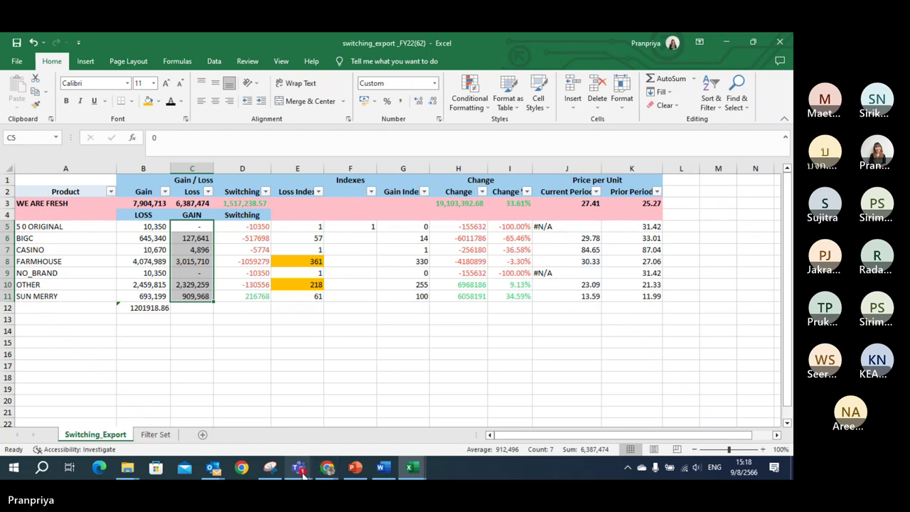
- Switch to the Teams meeting window to check the chat for new questions, and minimize it to return to the workbook
{"action": "mouse_move", "coordinate": [305, 474]}
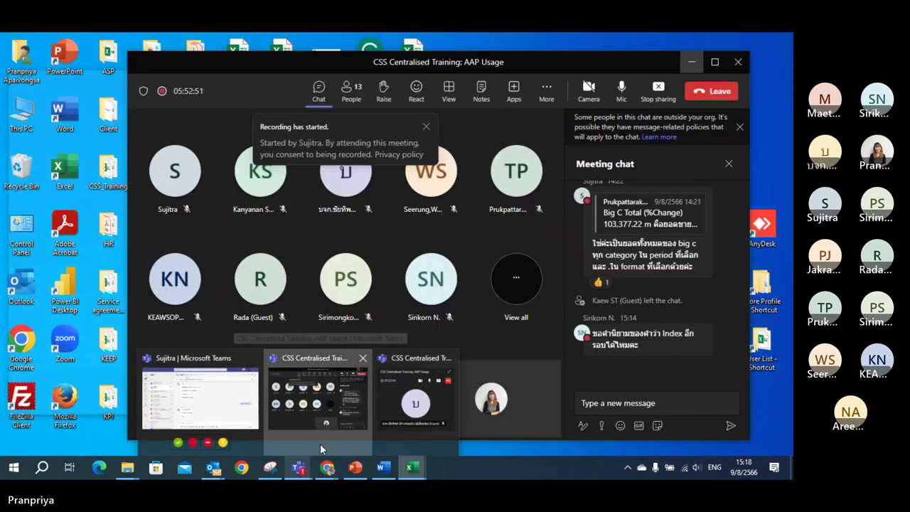
{"action": "left_click", "coordinate": [319, 443]}
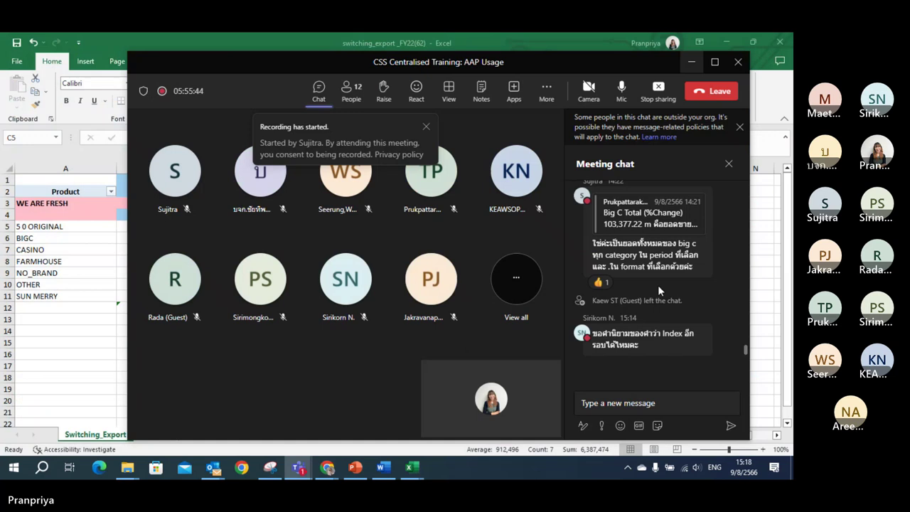
{"action": "left_click", "coordinate": [687, 63]}
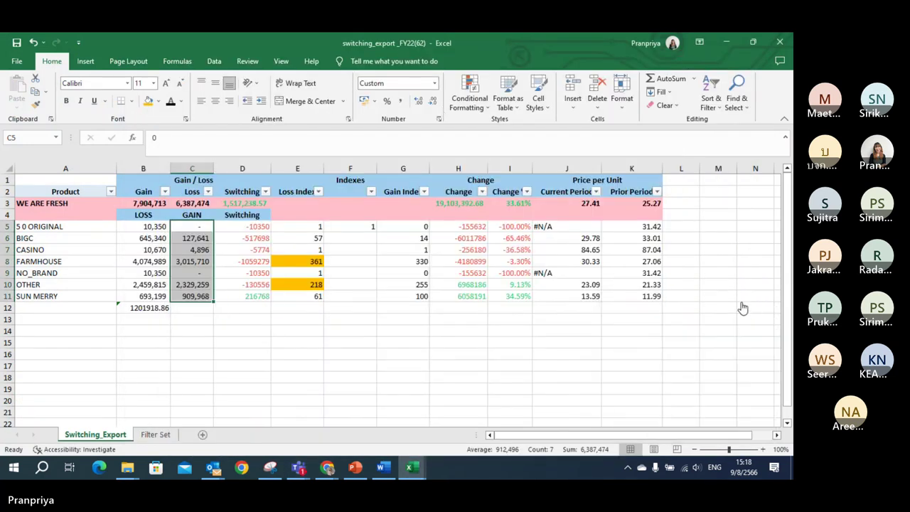
{"action": "left_click", "coordinate": [416, 307]}
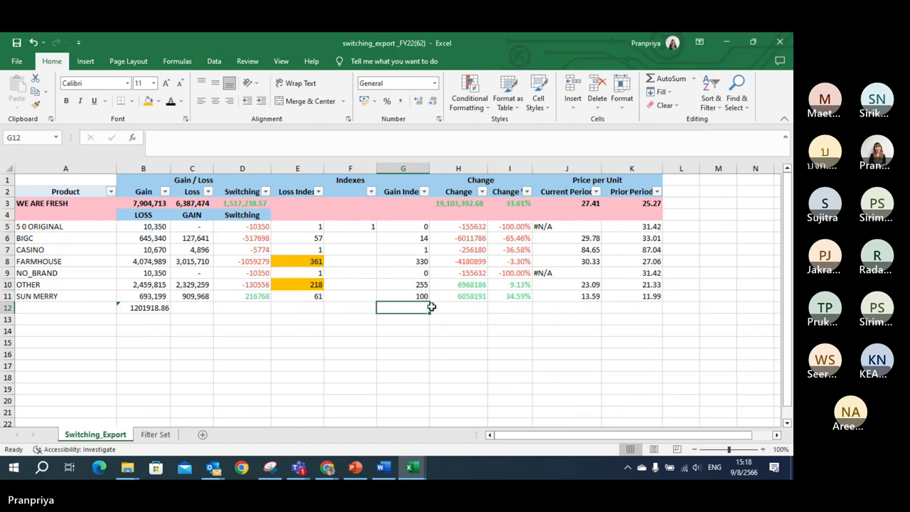
- Check the Teams meeting chat for further questions and return to the switching export workbook
{"action": "left_click", "coordinate": [179, 294]}
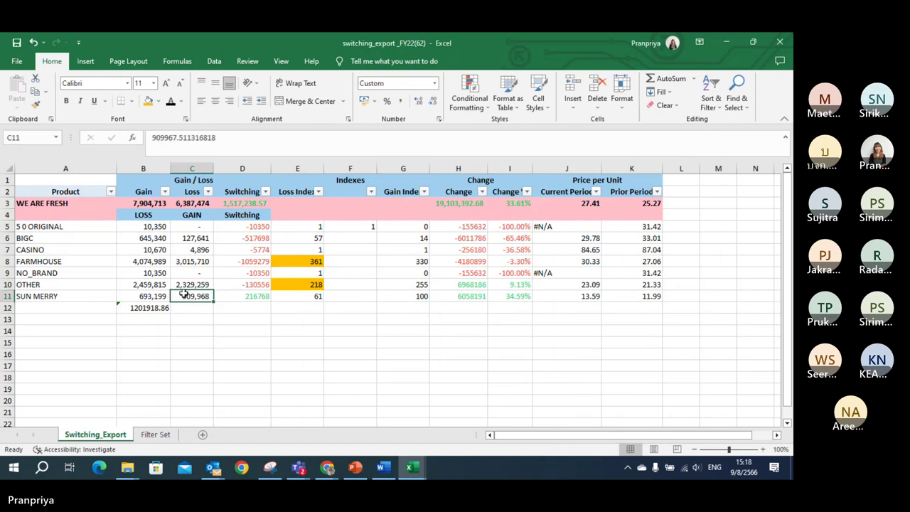
{"action": "left_click", "coordinate": [539, 310]}
{"action": "mouse_move", "coordinate": [299, 466]}
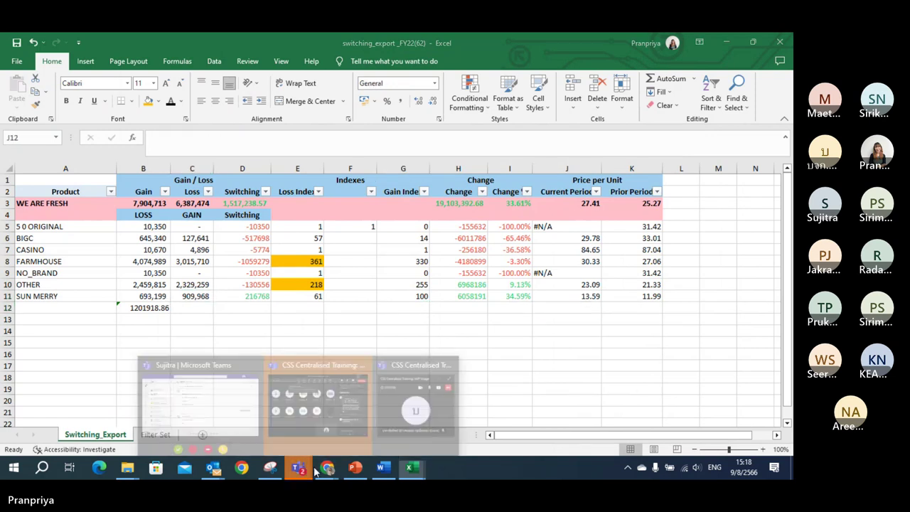
{"action": "left_click", "coordinate": [326, 438]}
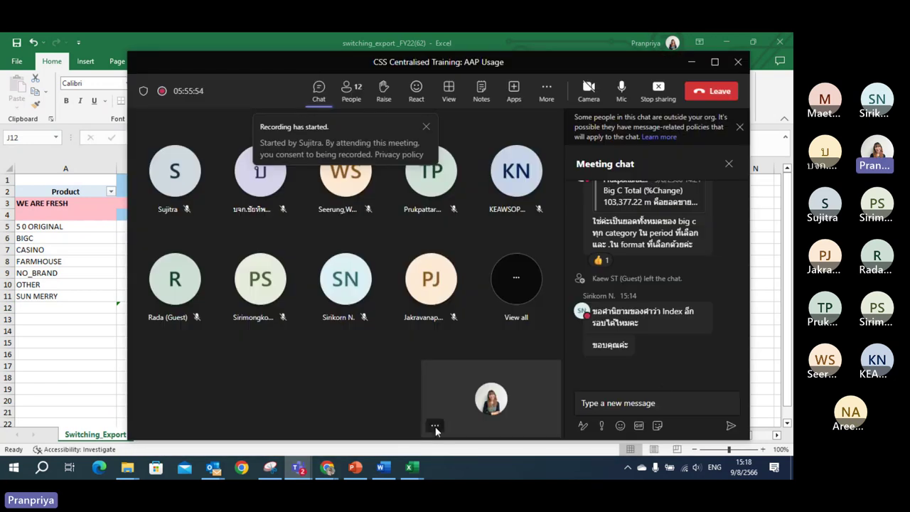
{"action": "left_click", "coordinate": [688, 62]}
{"action": "left_click", "coordinate": [401, 363]}
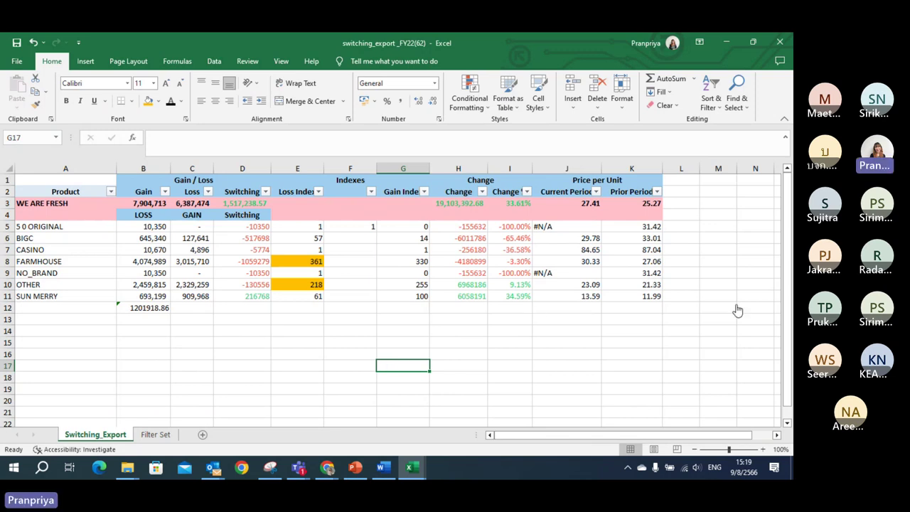
- Review the Loss Index range E5:E11, comparing the highlighted FARMHOUSE and OTHER indexes with their values in the LOSS column
{"action": "left_click_drag", "start_coordinate": [386, 305], "coordinate": [282, 315]}
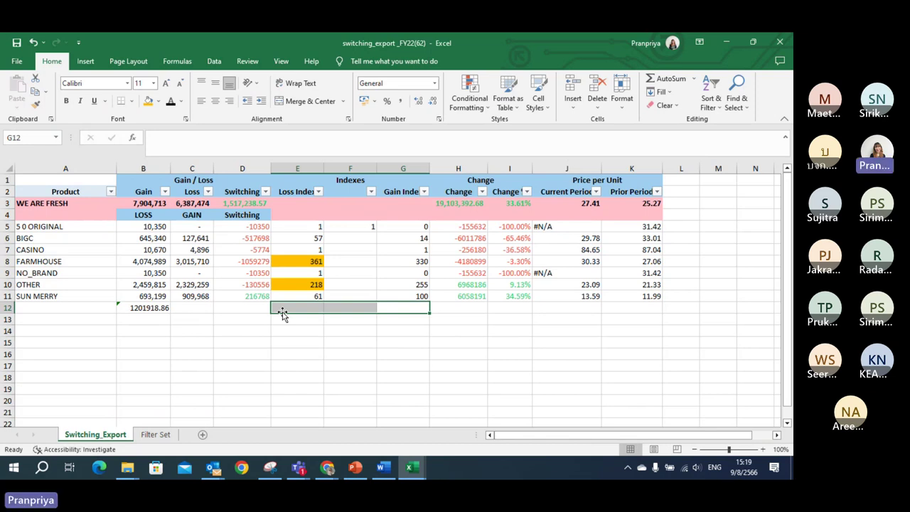
{"action": "left_click", "coordinate": [296, 260]}
{"action": "left_click", "coordinate": [299, 285]}
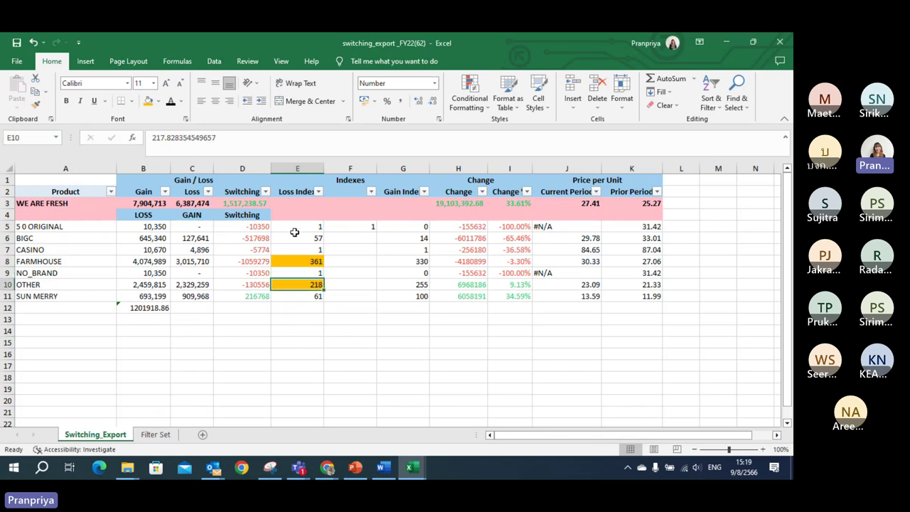
{"action": "left_click_drag", "start_coordinate": [297, 225], "coordinate": [292, 294]}
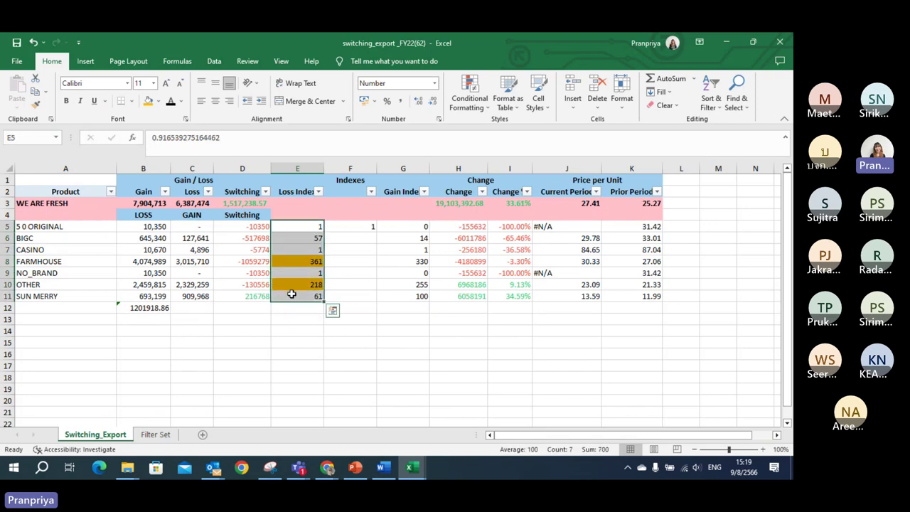
{"action": "left_click", "coordinate": [304, 194]}
{"action": "left_click", "coordinate": [156, 263]}
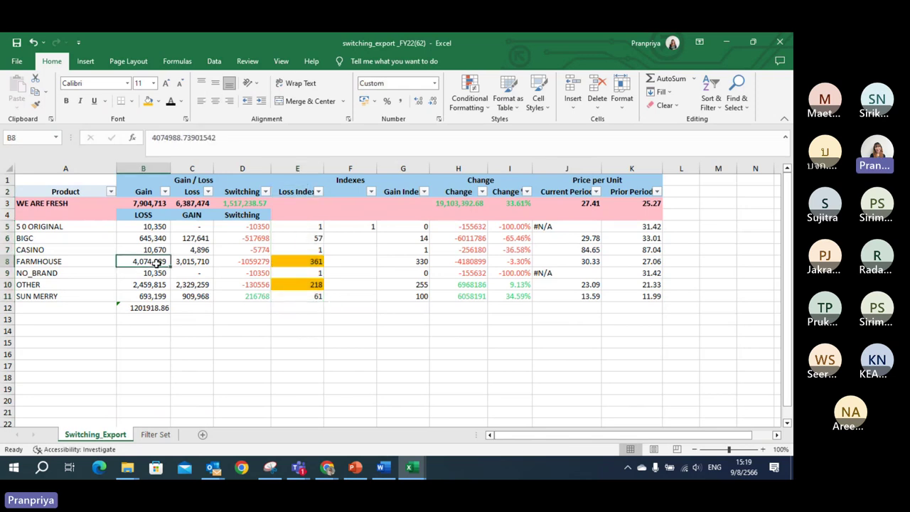
{"action": "left_click", "coordinate": [120, 284], "text": "ctrl"}
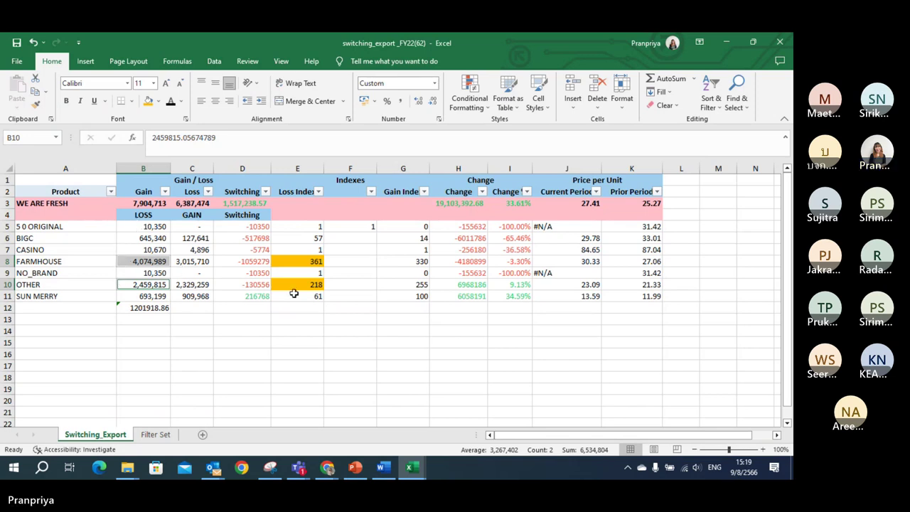
{"action": "left_click", "coordinate": [345, 318]}
{"action": "left_click_drag", "start_coordinate": [392, 308], "coordinate": [355, 317]}
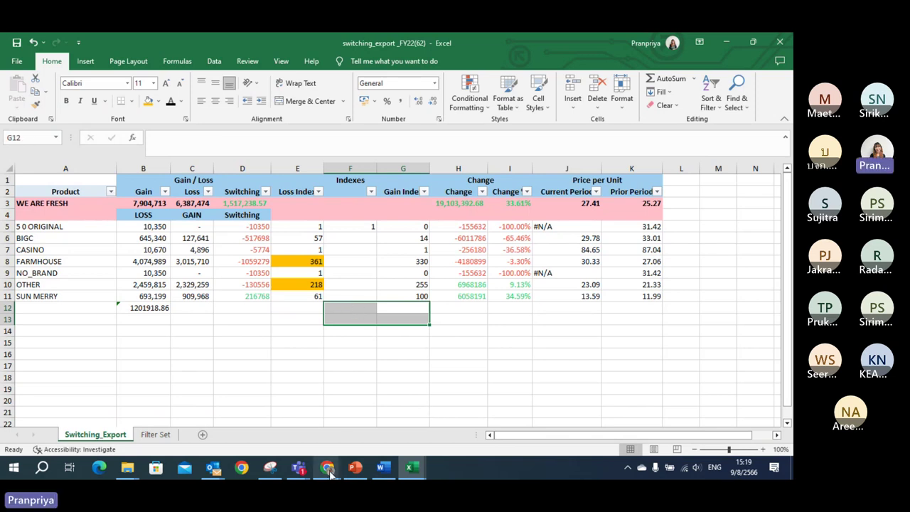
- Switch to the Chrome window with the AAP home page, look over its report list, and minimize it
{"action": "mouse_move", "coordinate": [329, 475]}
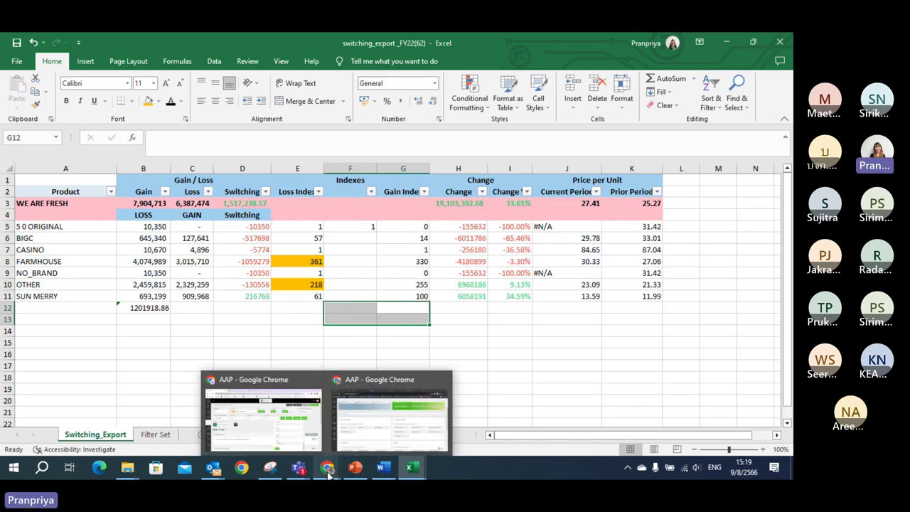
{"action": "left_click", "coordinate": [515, 400]}
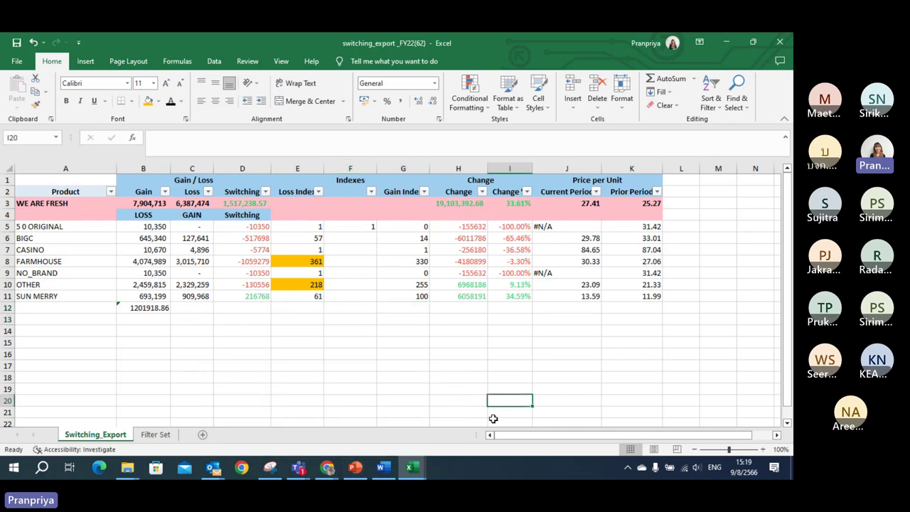
{"action": "mouse_move", "coordinate": [330, 475]}
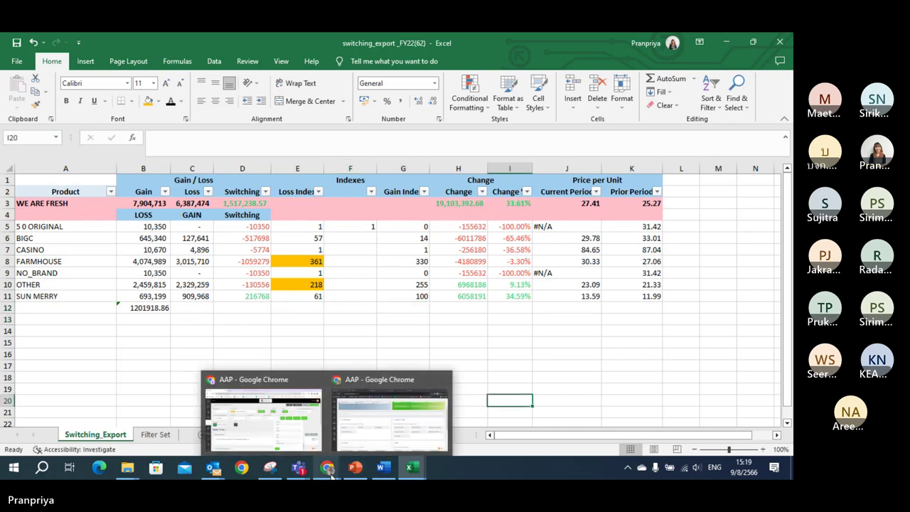
{"action": "left_click", "coordinate": [391, 420]}
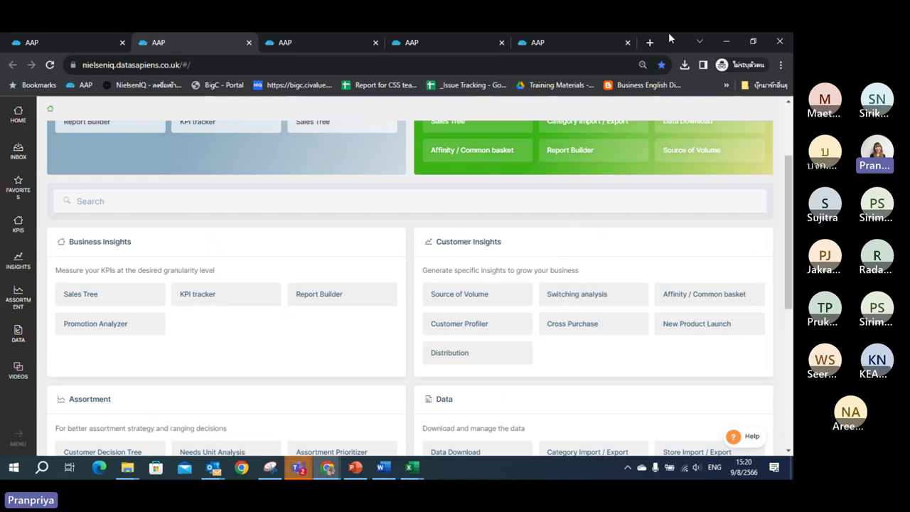
{"action": "left_click", "coordinate": [725, 44]}
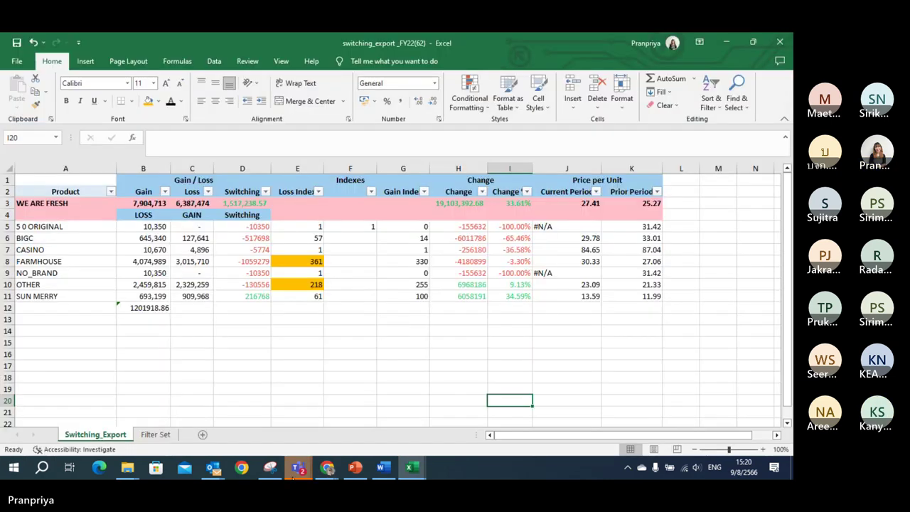
- Switch to the Teams meeting window and stop sharing the screen
{"action": "mouse_move", "coordinate": [298, 467]}
{"action": "left_click", "coordinate": [319, 450]}
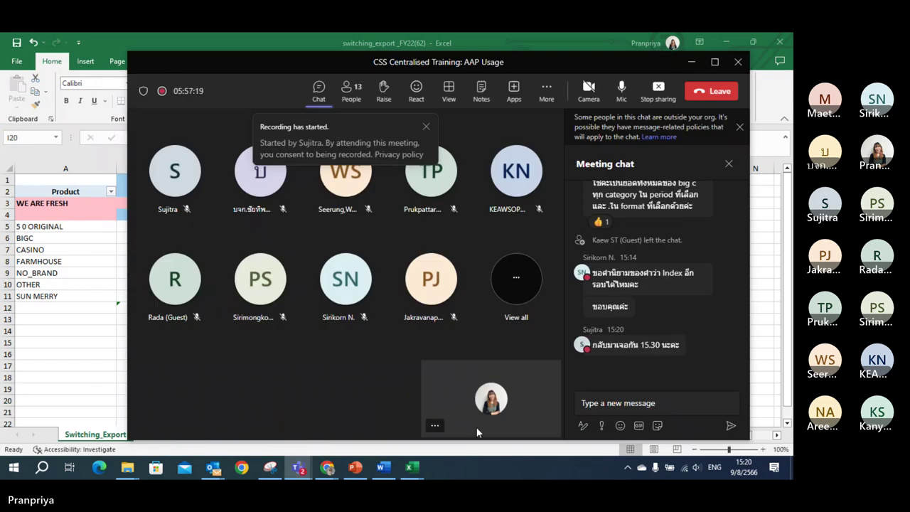
{"action": "left_click", "coordinate": [657, 89]}
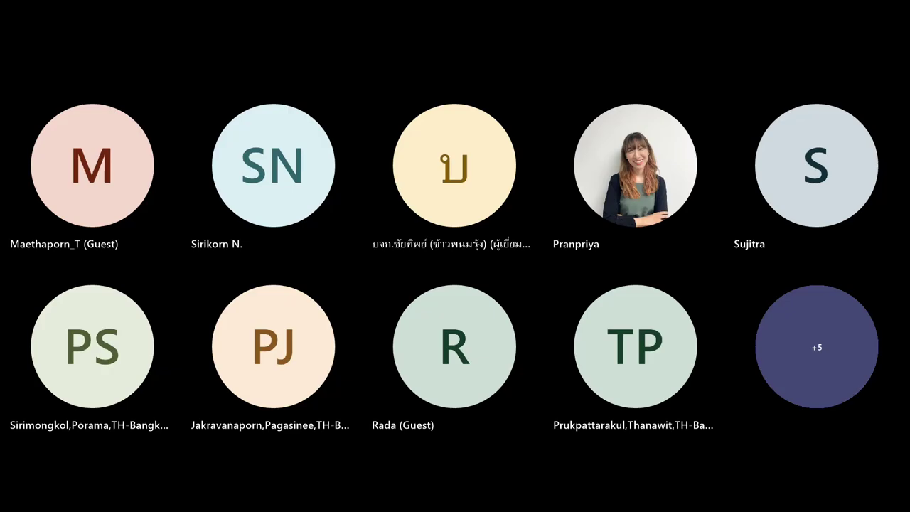
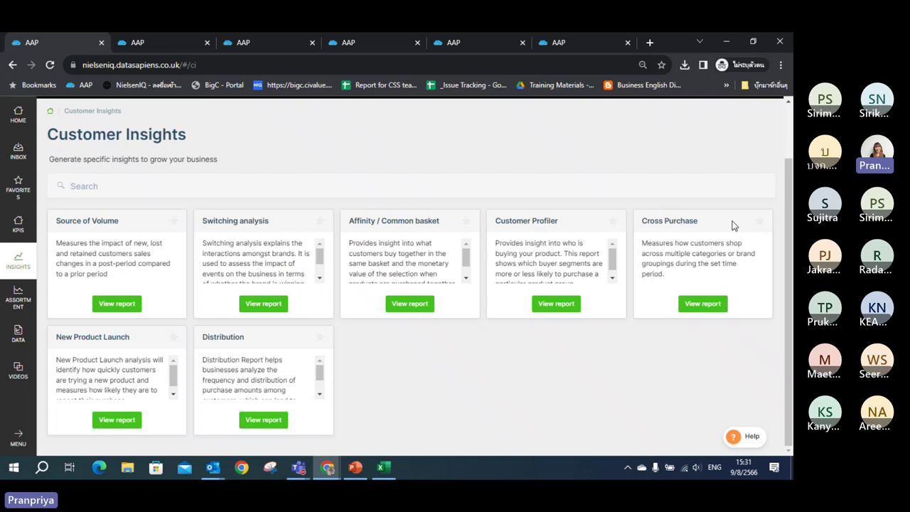
- Bring up the already open Cross Purchase report and examine the basket figures for WRF, FH and their overlap in the Venn diagram
{"action": "left_click", "coordinate": [474, 46]}
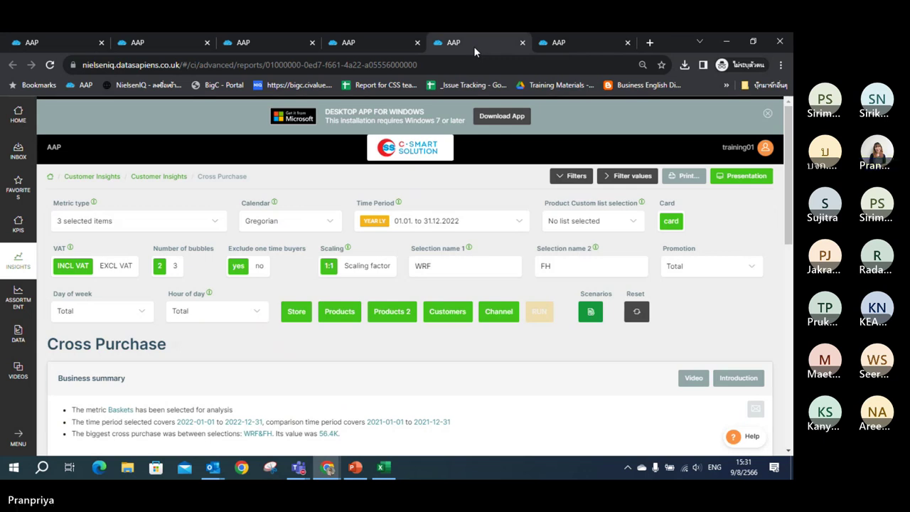
{"action": "left_click", "coordinate": [204, 228]}
{"action": "left_click", "coordinate": [210, 229]}
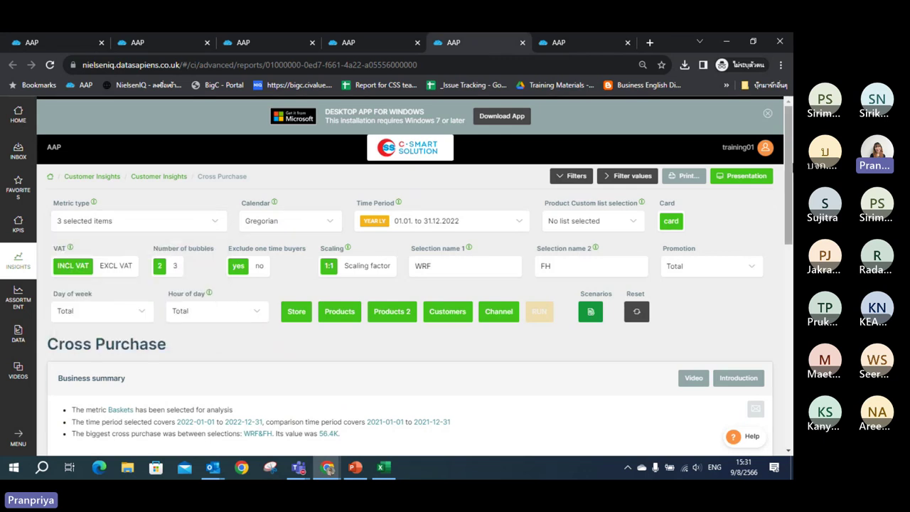
{"action": "scroll", "coordinate": [782, 250], "scroll_direction": "down", "scroll_amount": 2}
{"action": "scroll", "coordinate": [780, 251], "scroll_direction": "down", "scroll_amount": 1}
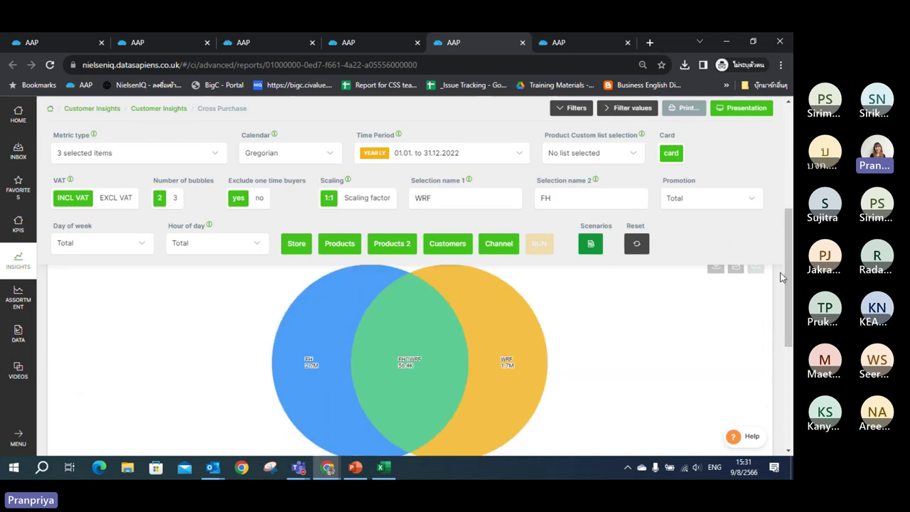
{"action": "mouse_move", "coordinate": [497, 371]}
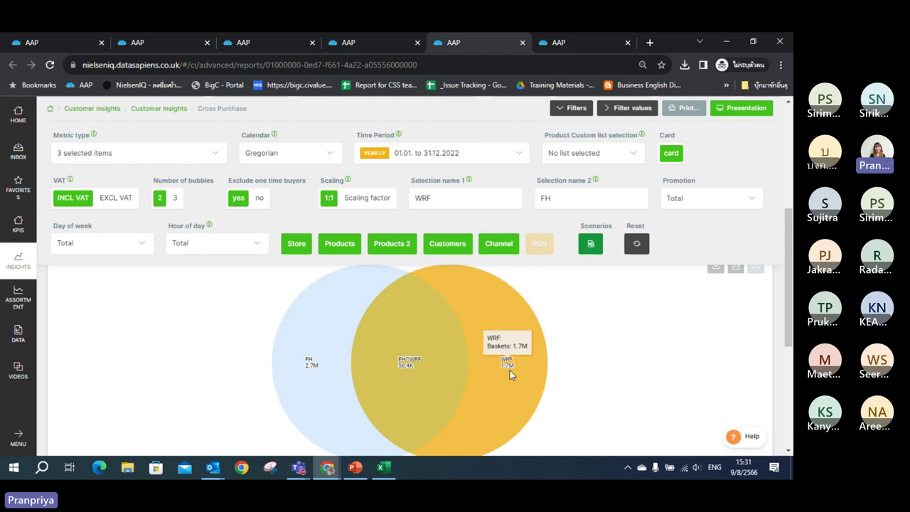
{"action": "mouse_move", "coordinate": [325, 328]}
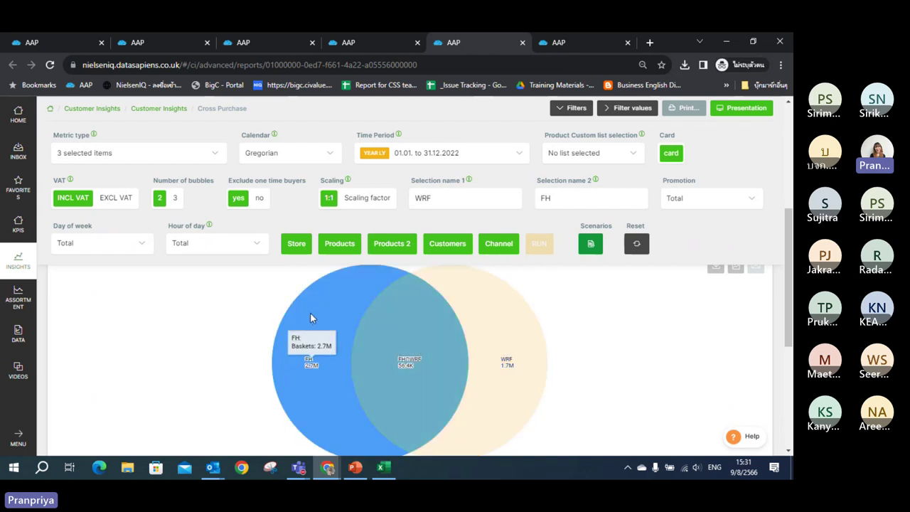
{"action": "mouse_move", "coordinate": [406, 317]}
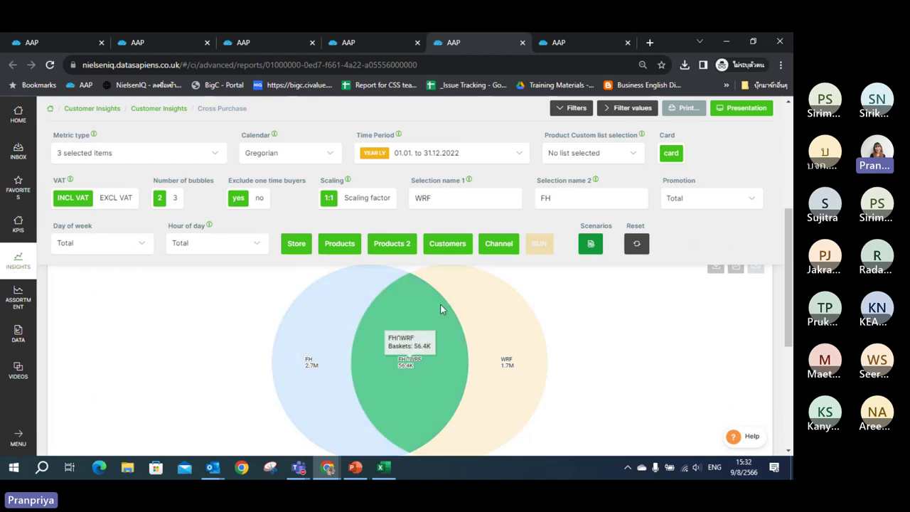
{"action": "mouse_move", "coordinate": [503, 306]}
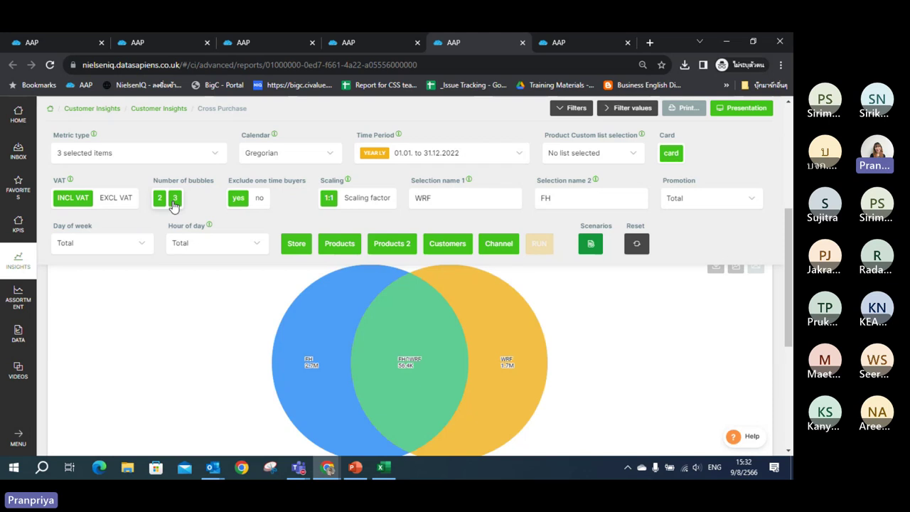
- Review the available options for the Metric type filter, the Cross purchase chart's metric and the Calendar filter
{"action": "left_click", "coordinate": [110, 151]}
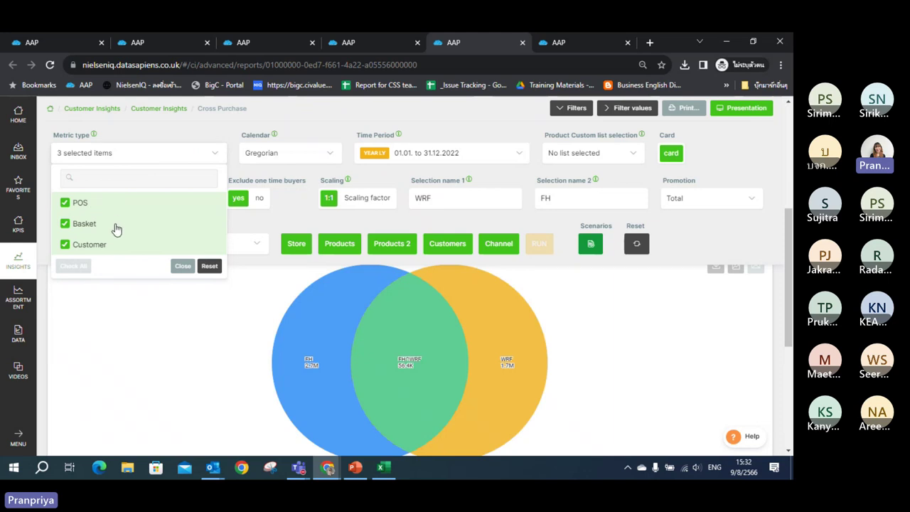
{"action": "left_click", "coordinate": [191, 161]}
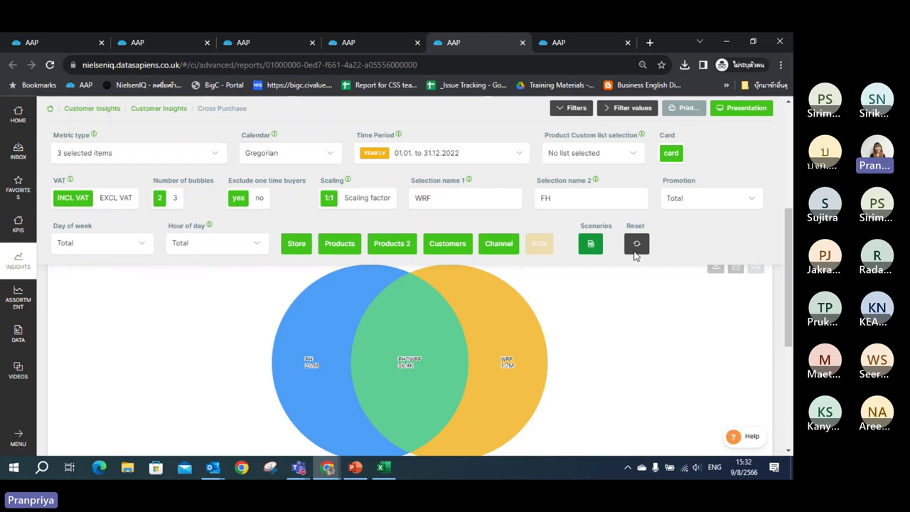
{"action": "scroll", "coordinate": [791, 298], "scroll_direction": "up", "scroll_amount": 1}
{"action": "left_click", "coordinate": [739, 287]}
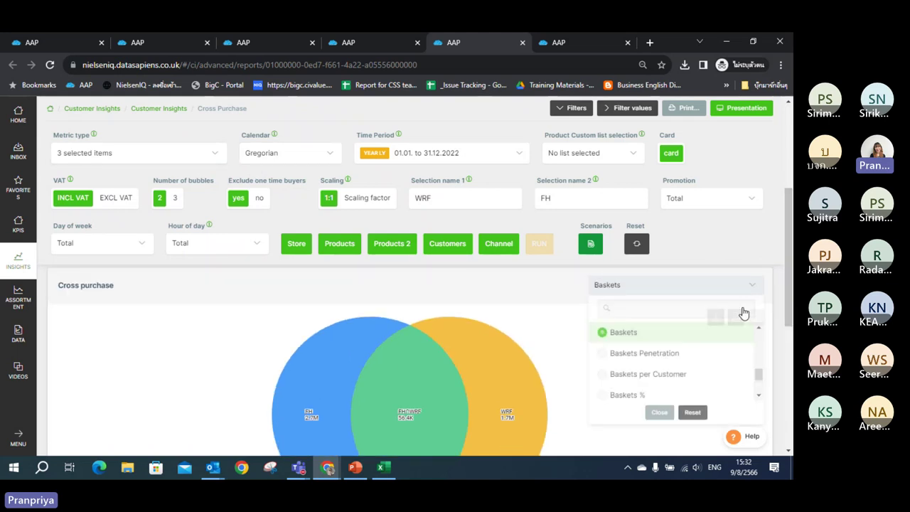
{"action": "left_click_drag", "start_coordinate": [759, 374], "coordinate": [765, 319]}
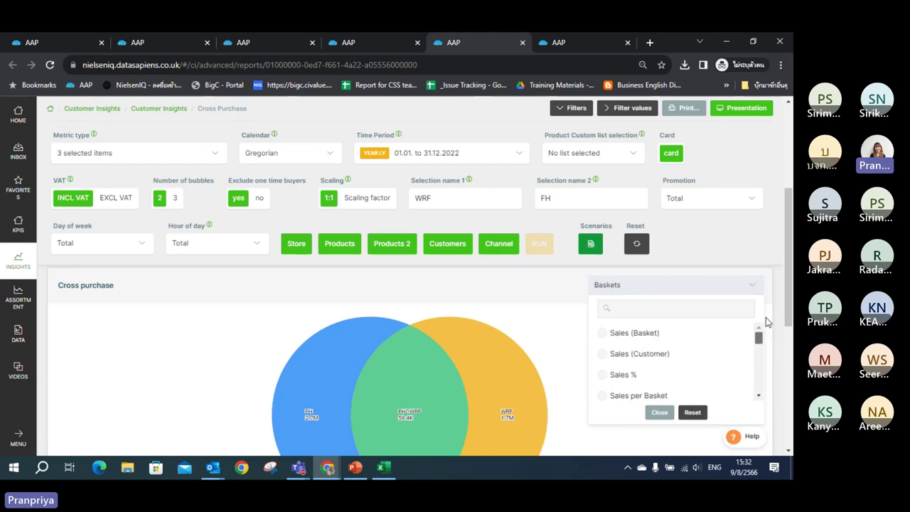
{"action": "left_click", "coordinate": [748, 285]}
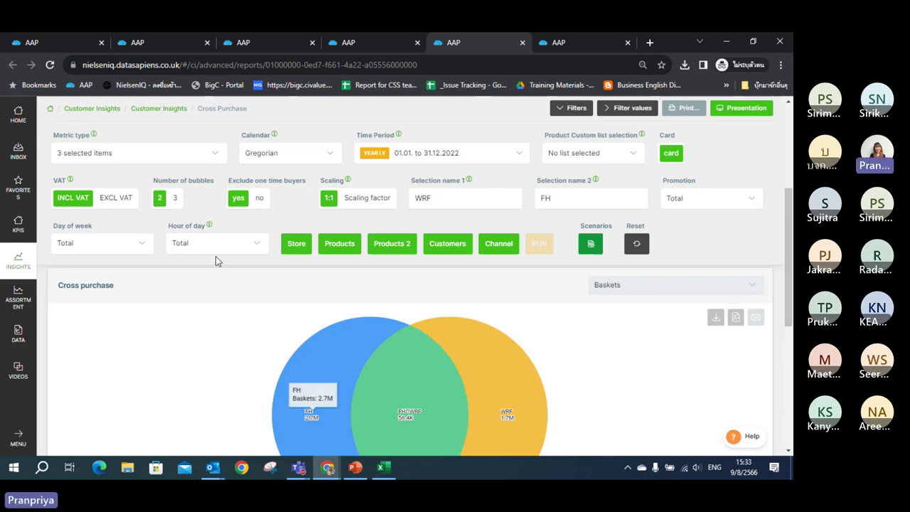
{"action": "left_click", "coordinate": [315, 155]}
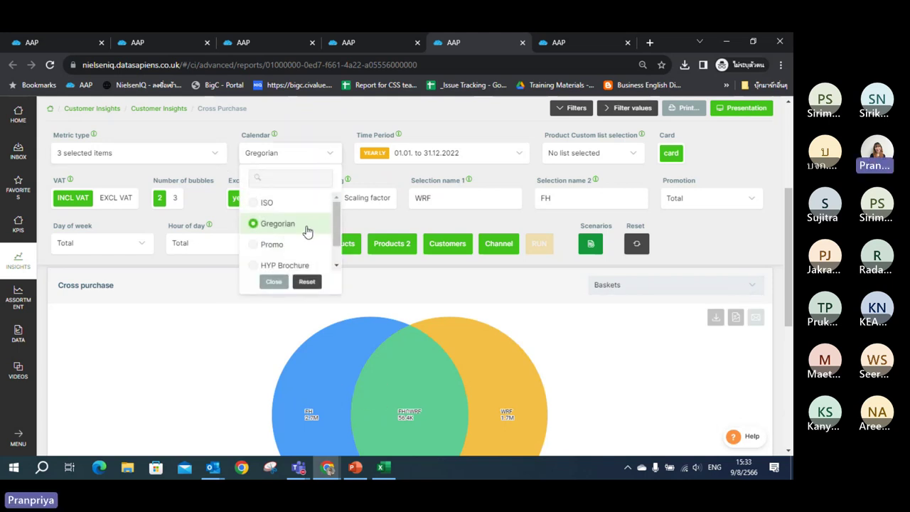
{"action": "left_click", "coordinate": [327, 156]}
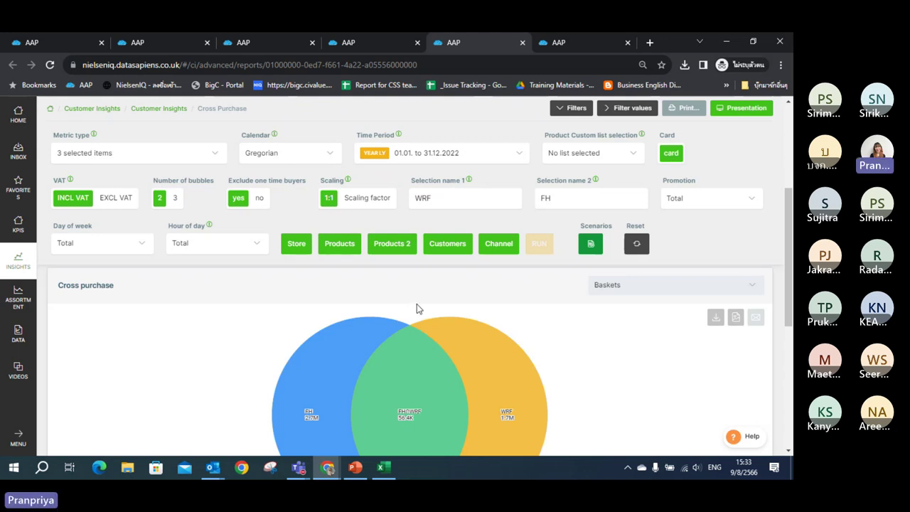
- Set the number of bubbles to 3 with one-time buyers excluded, and check the first selection's product filters
{"action": "left_click", "coordinate": [176, 202]}
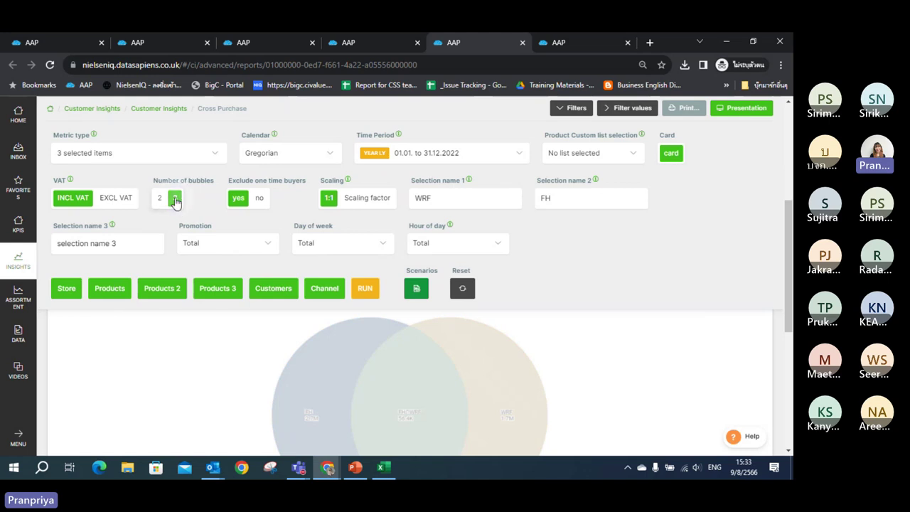
{"action": "left_click", "coordinate": [237, 202]}
{"action": "left_click", "coordinate": [109, 289]}
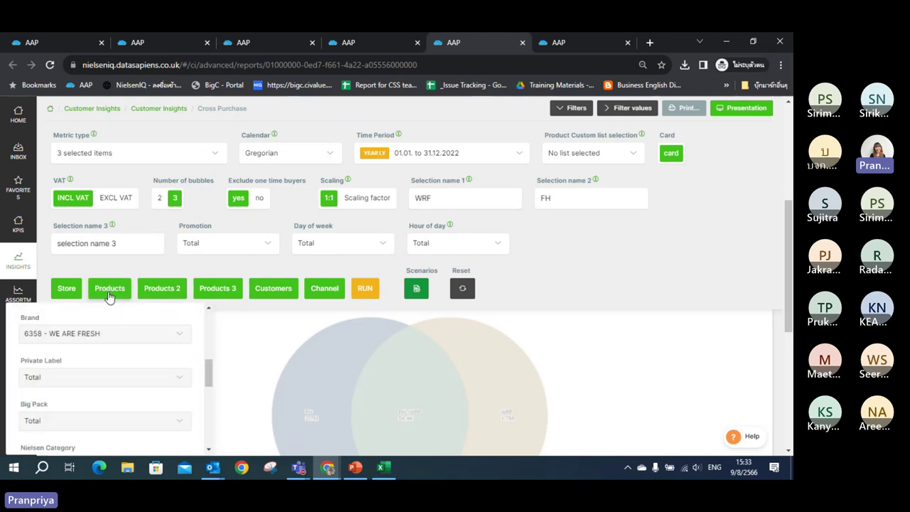
{"action": "left_click", "coordinate": [108, 290]}
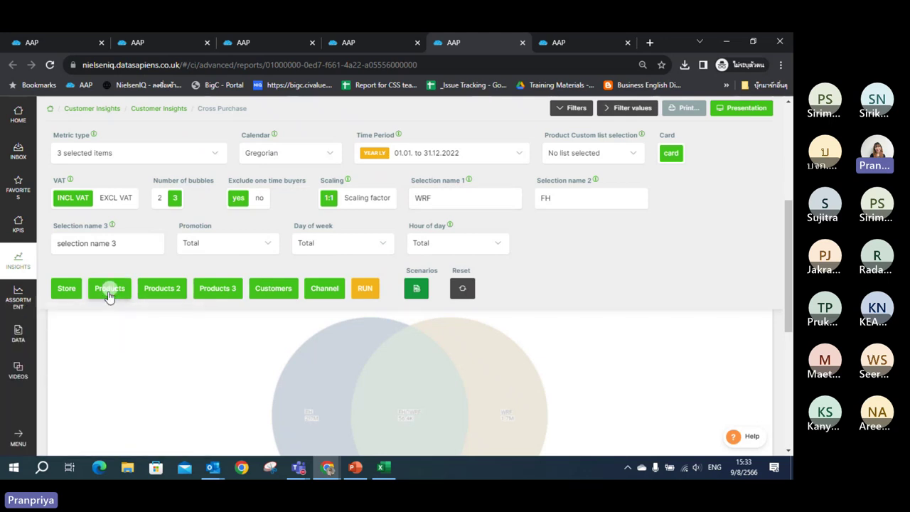
- Check the second selection's name and its product filters, including the brand
{"action": "left_click", "coordinate": [577, 196]}
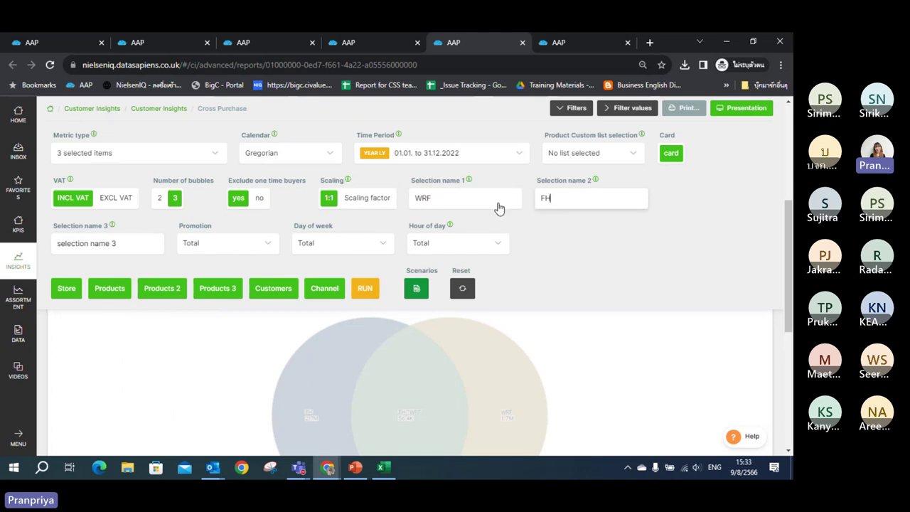
{"action": "left_click", "coordinate": [170, 289]}
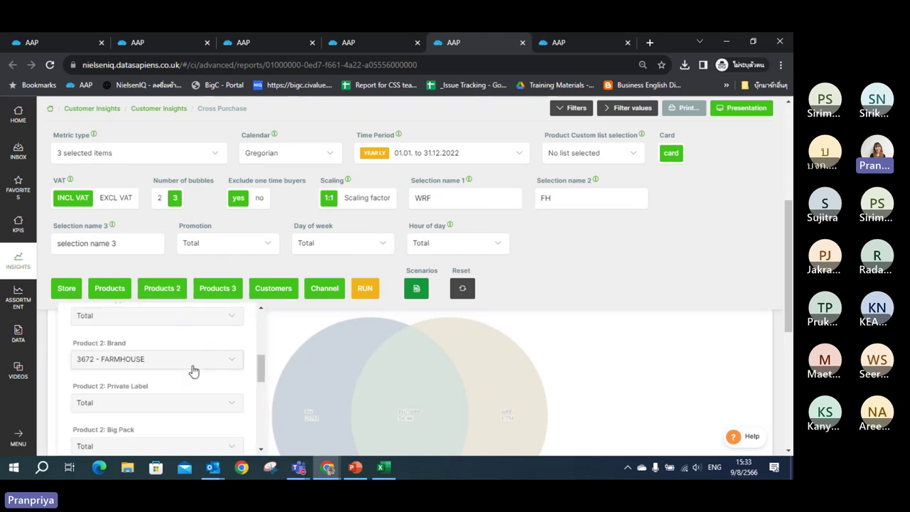
{"action": "left_click", "coordinate": [169, 290]}
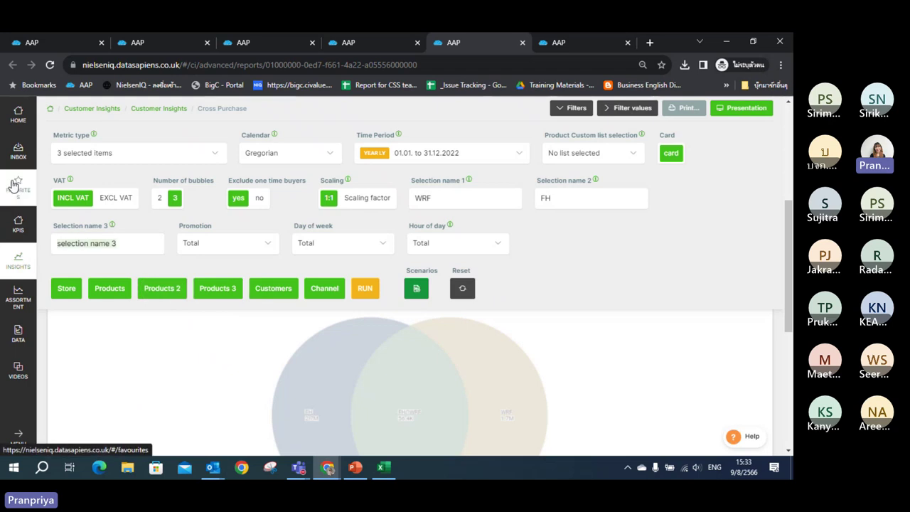
- Name the third selection SUNMERRY and limit its product brand to 5778 - SUN MERRY
{"action": "type", "text": "SUN"}
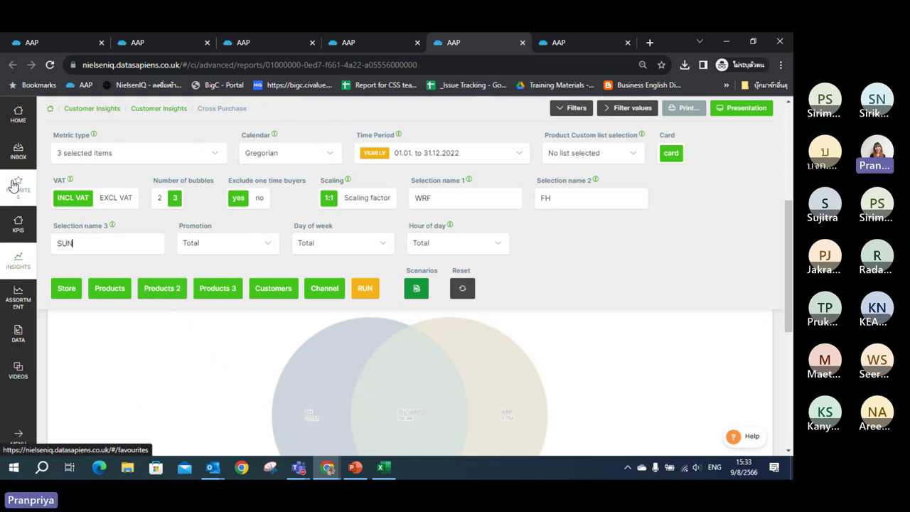
{"action": "type", "text": "MERRY"}
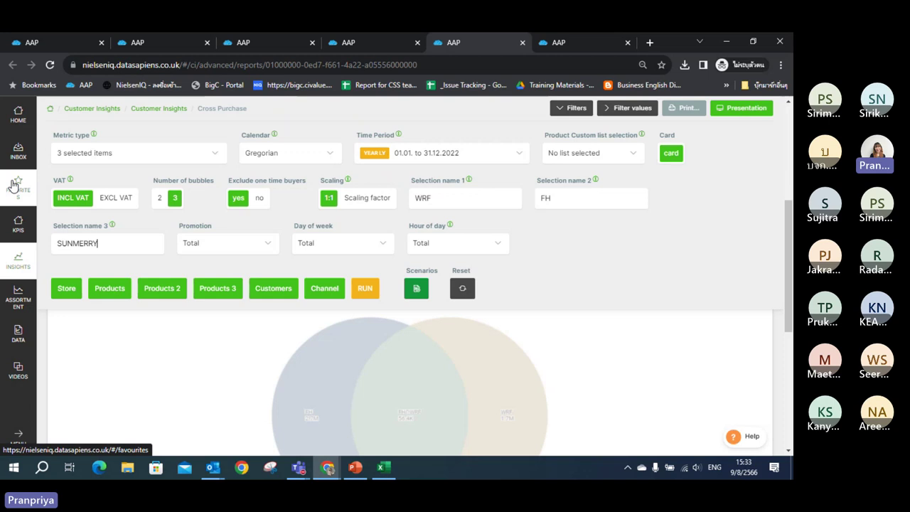
{"action": "left_click", "coordinate": [204, 288]}
{"action": "scroll", "coordinate": [272, 367], "scroll_direction": "down", "scroll_amount": 3}
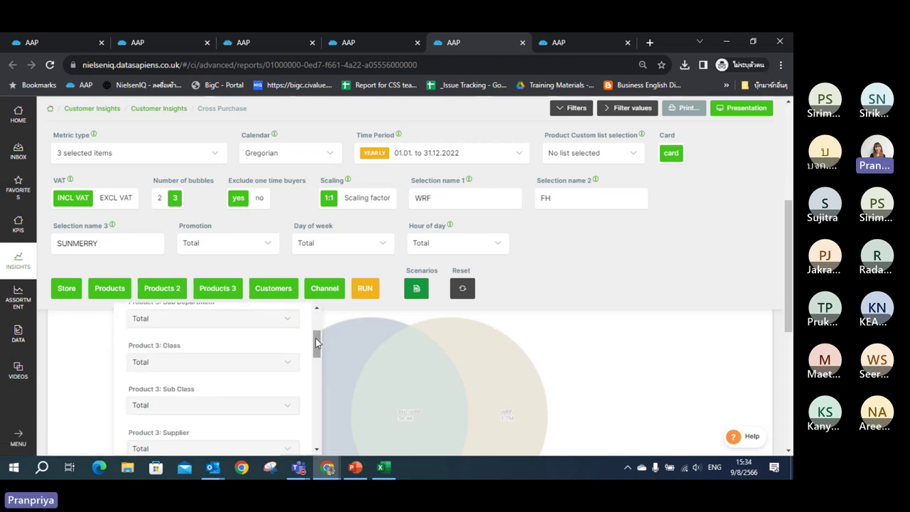
{"action": "scroll", "coordinate": [316, 347], "scroll_direction": "down", "scroll_amount": 5}
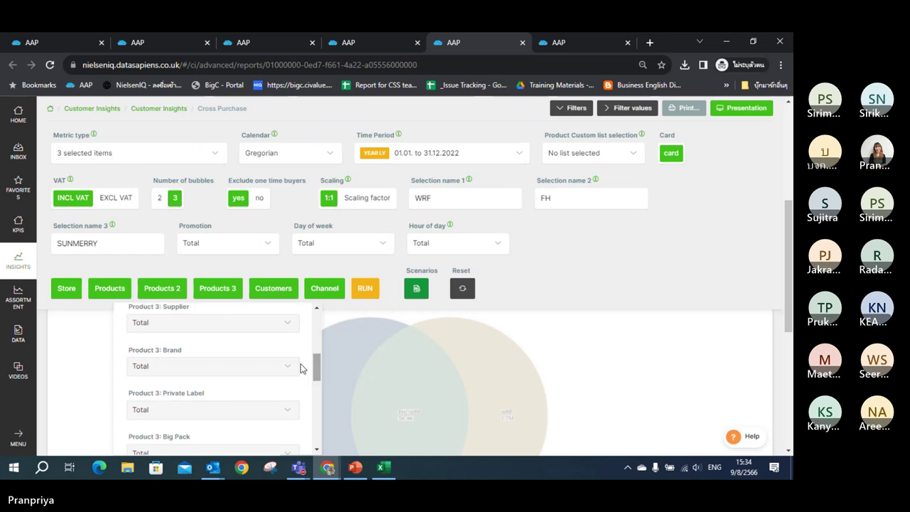
{"action": "left_click", "coordinate": [280, 366]}
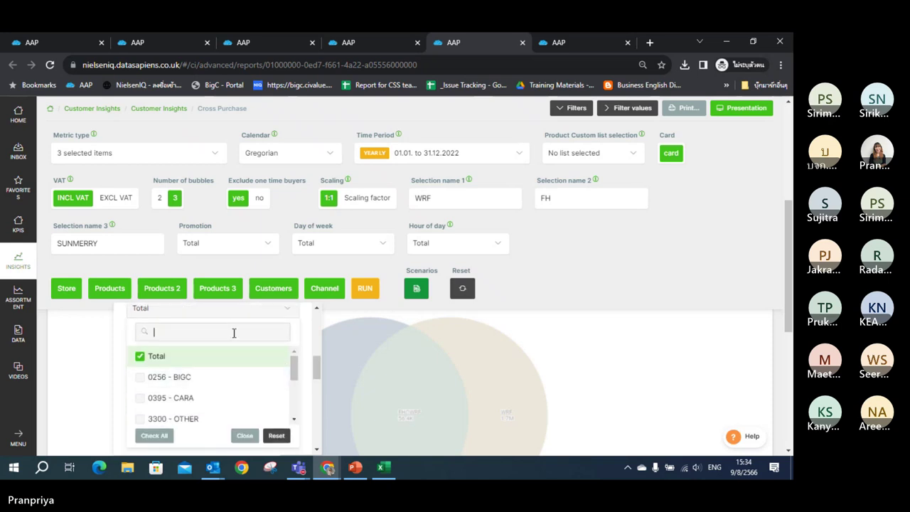
{"action": "type", "text": "sun"}
{"action": "left_click", "coordinate": [235, 355]}
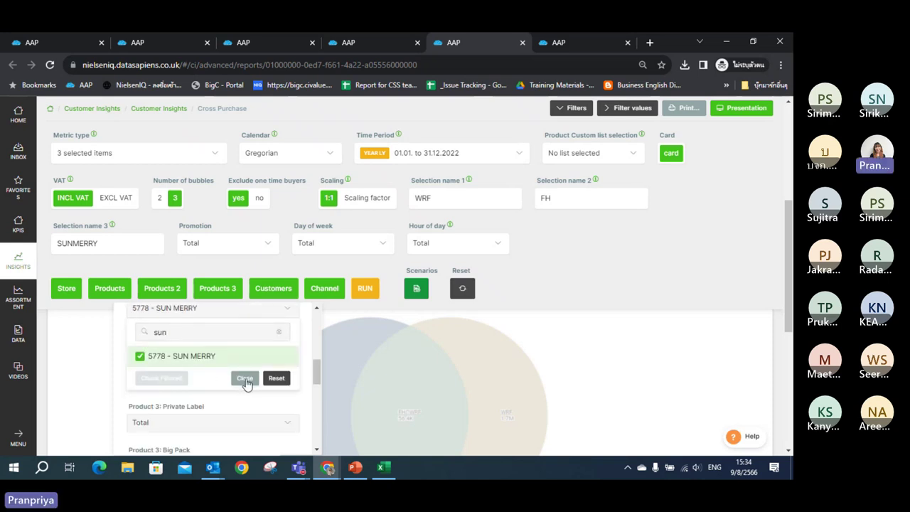
{"action": "left_click", "coordinate": [245, 378]}
{"action": "left_click", "coordinate": [220, 291]}
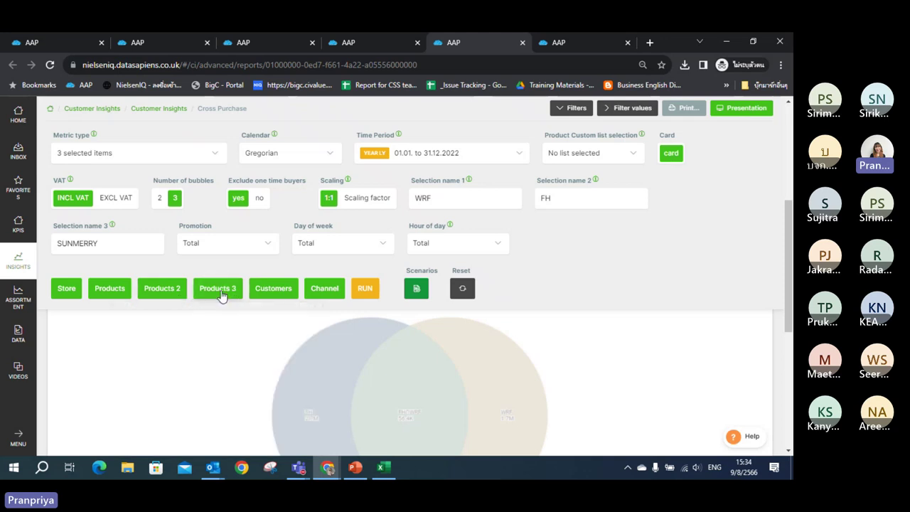
- Check the customer filters and set the Channel filter to retail sales, leaving Order Channel at Total
{"action": "left_click", "coordinate": [274, 292]}
{"action": "left_click", "coordinate": [275, 291]}
{"action": "left_click", "coordinate": [321, 292]}
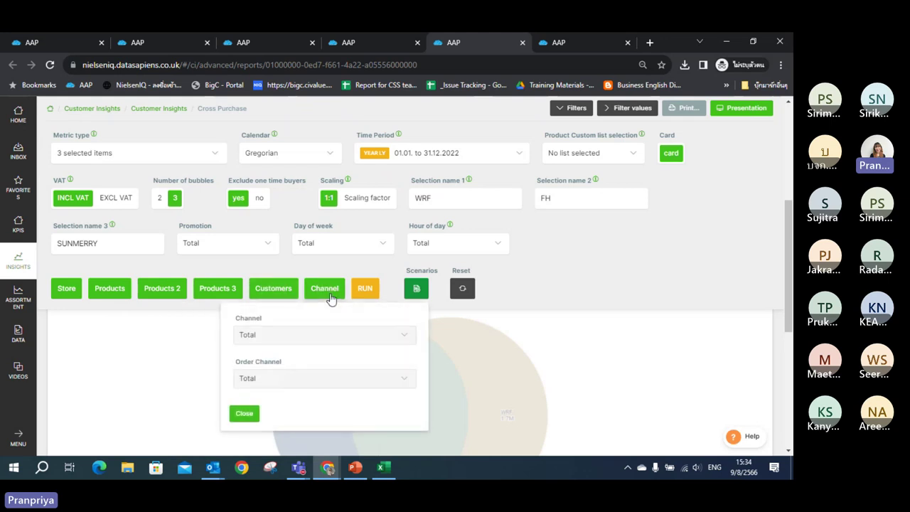
{"action": "left_click", "coordinate": [329, 297]}
{"action": "left_click", "coordinate": [323, 293]}
{"action": "left_click", "coordinate": [341, 335]}
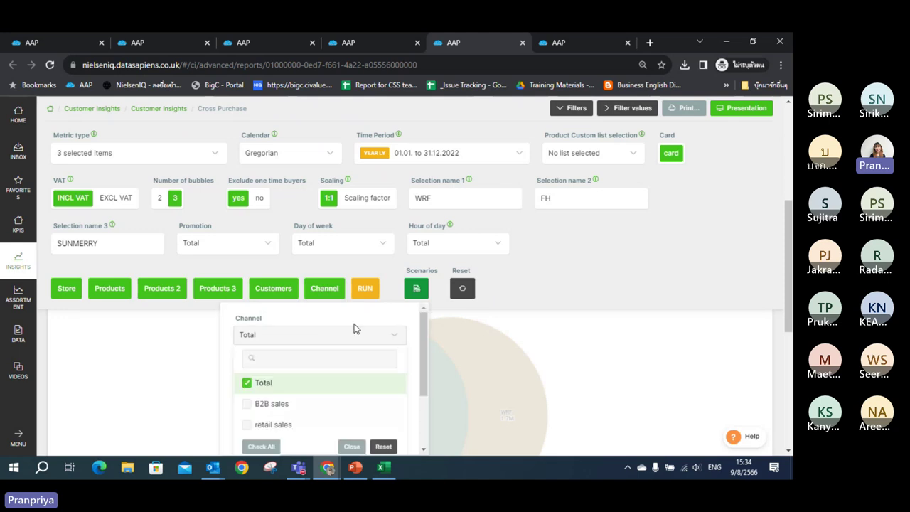
{"action": "left_click", "coordinate": [294, 425]}
{"action": "left_click", "coordinate": [351, 446]}
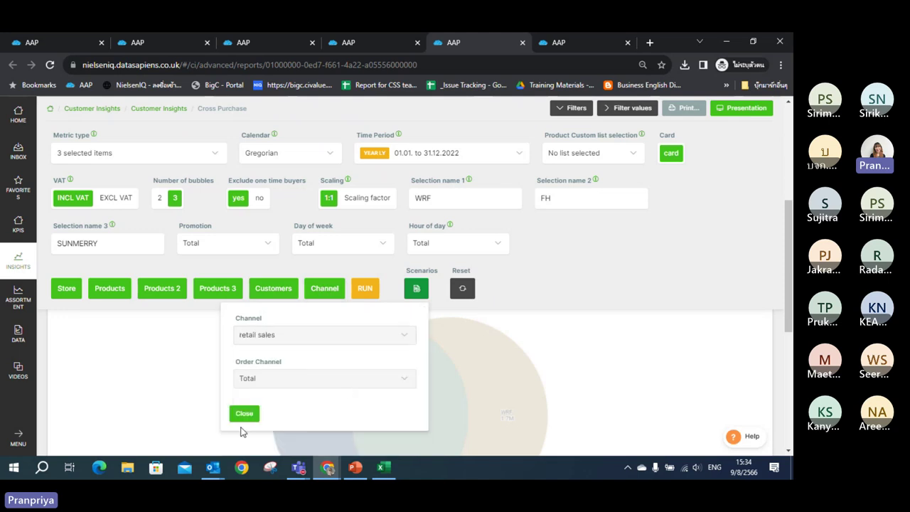
{"action": "left_click", "coordinate": [243, 413]}
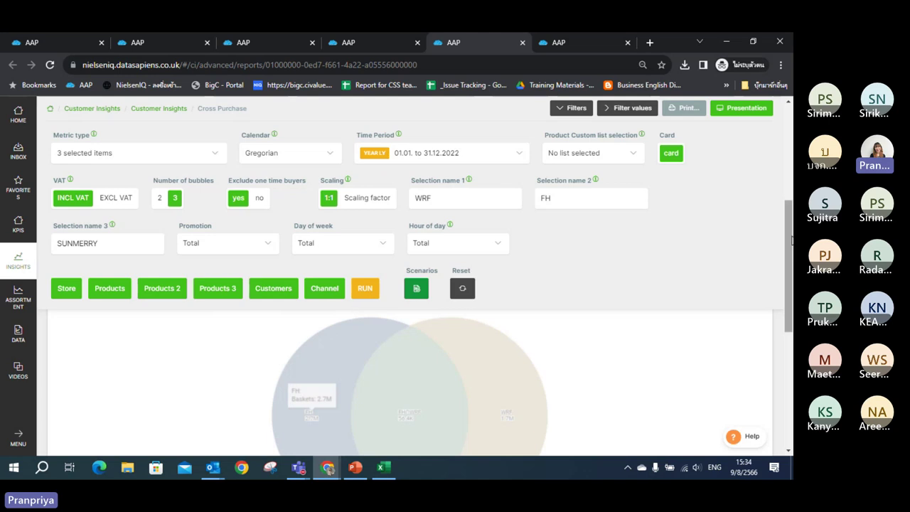
- Collapse the report filters and refresh the Cross purchase chart with Baskets kept as its metric
{"action": "left_click_drag", "start_coordinate": [789, 253], "coordinate": [789, 228]}
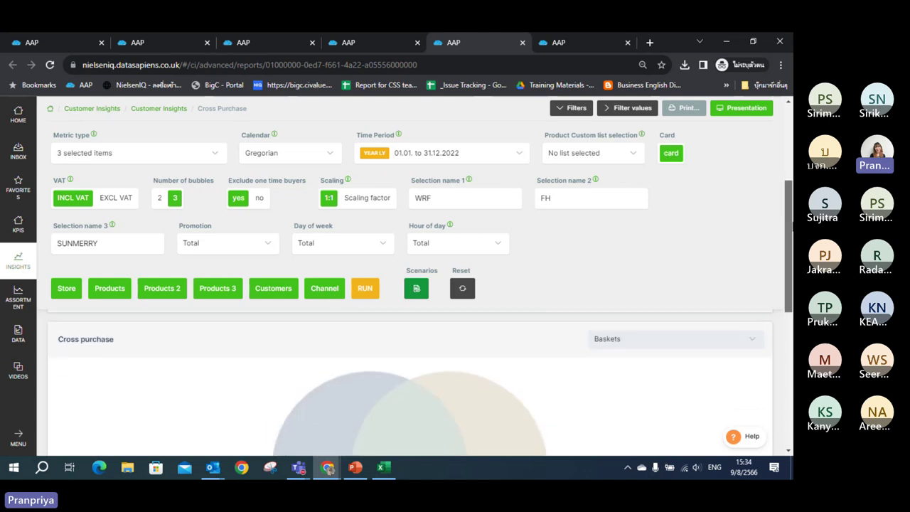
{"action": "left_click", "coordinate": [574, 108]}
{"action": "scroll", "coordinate": [778, 288], "scroll_direction": "down", "scroll_amount": 2}
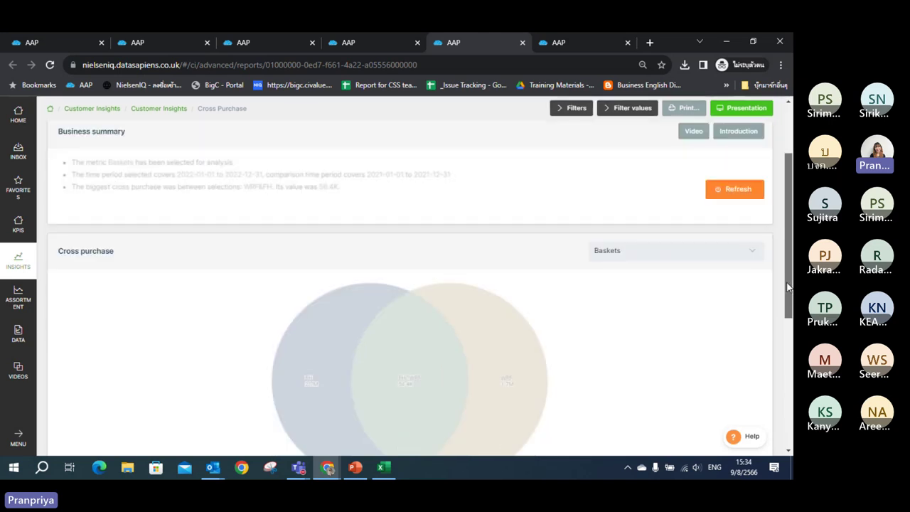
{"action": "left_click", "coordinate": [738, 206]}
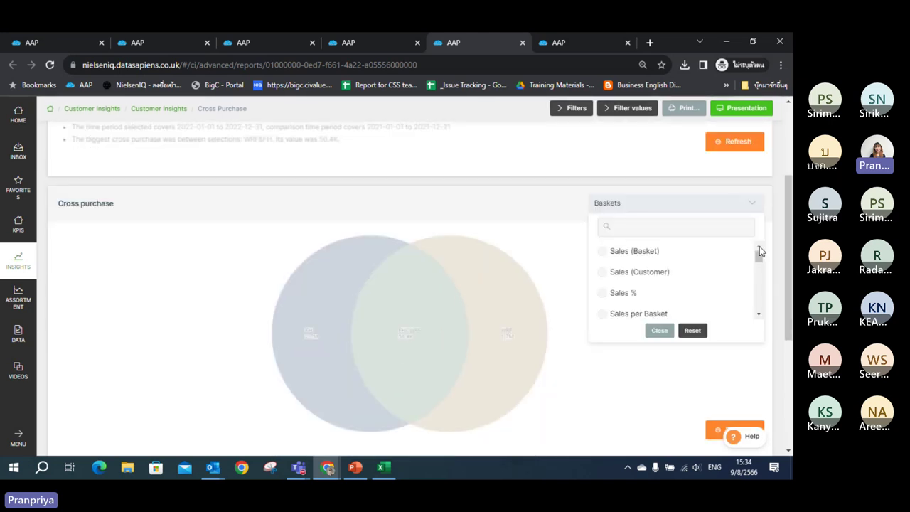
{"action": "left_click_drag", "start_coordinate": [761, 262], "coordinate": [757, 293]}
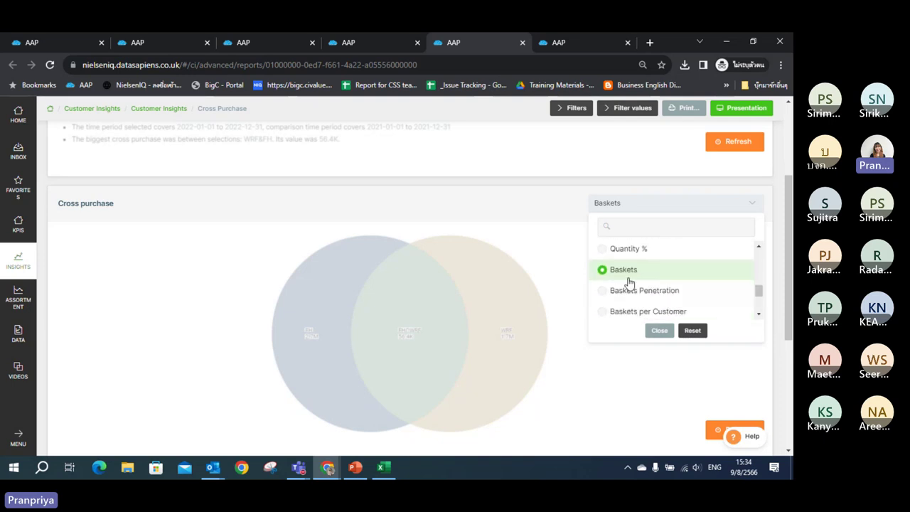
{"action": "left_click", "coordinate": [657, 330]}
{"action": "scroll", "coordinate": [657, 298], "scroll_direction": "down", "scroll_amount": 1}
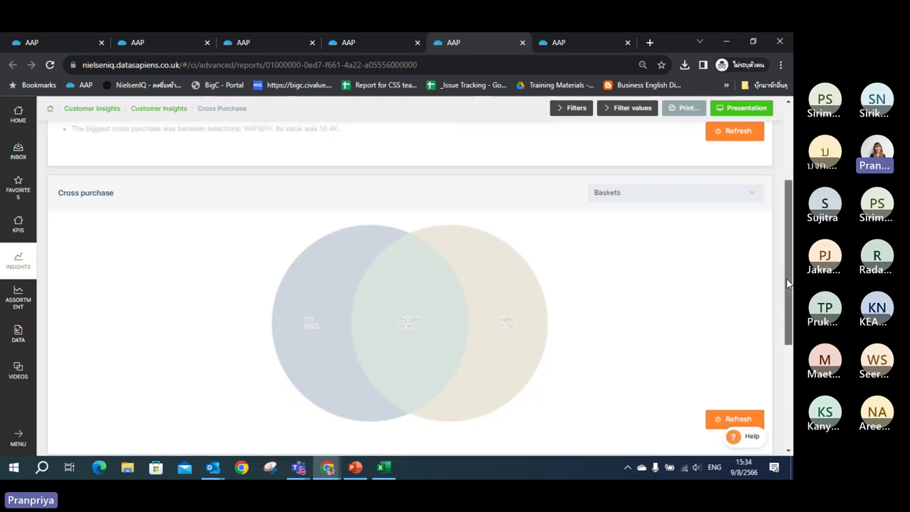
{"action": "left_click", "coordinate": [731, 413]}
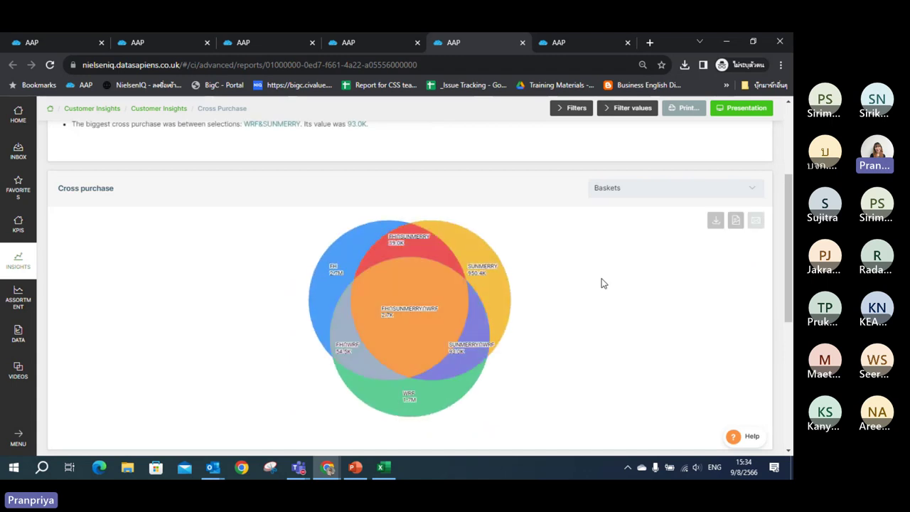
- Examine the business summary and the basket figures for FH, SUNMERRY, WRF and their overlaps in the Venn diagram
{"action": "mouse_move", "coordinate": [790, 276]}
{"action": "left_mouse_down"}
{"action": "mouse_move", "coordinate": [790, 237]}
{"action": "mouse_move", "coordinate": [790, 267]}
{"action": "left_mouse_up"}
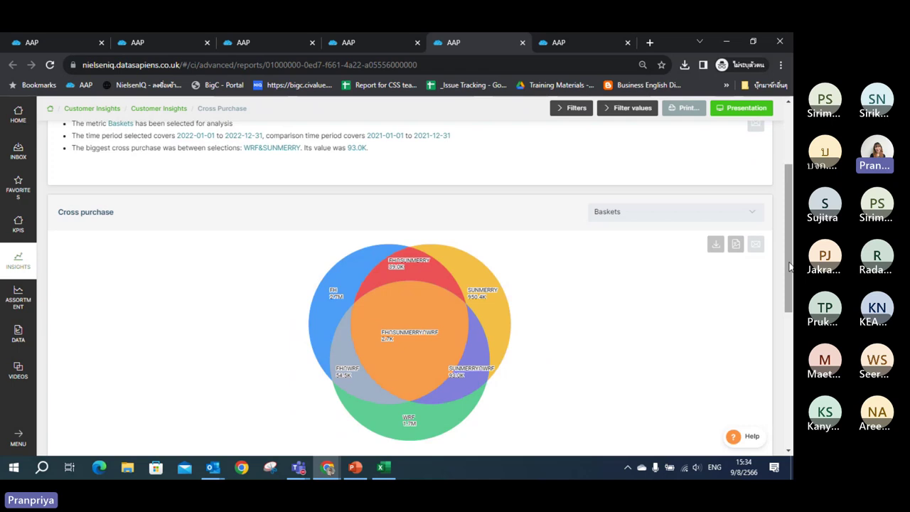
{"action": "left_click", "coordinate": [708, 213]}
{"action": "left_click", "coordinate": [709, 213]}
{"action": "left_click_drag", "start_coordinate": [788, 311], "coordinate": [788, 328]}
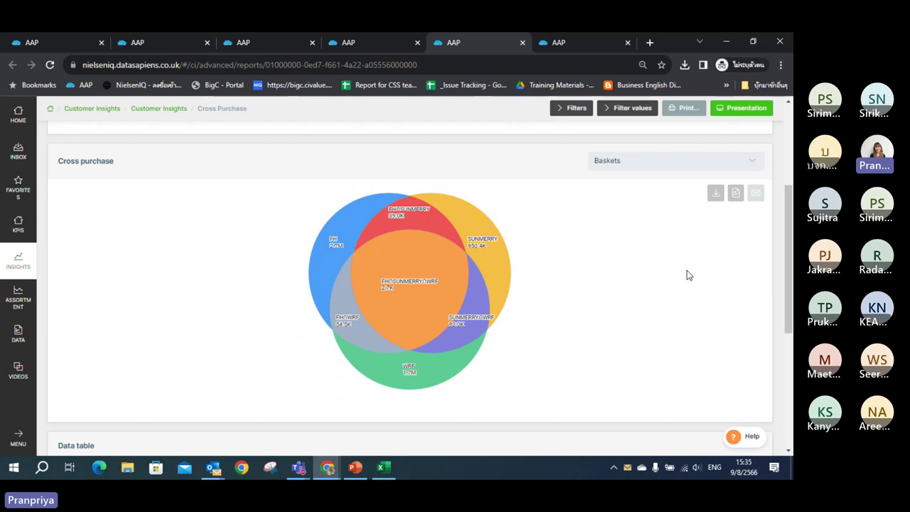
{"action": "mouse_move", "coordinate": [319, 268]}
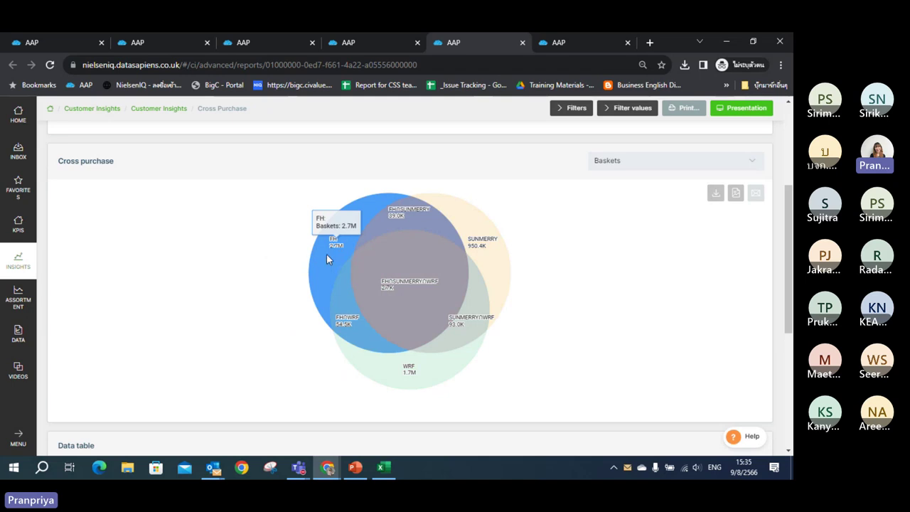
{"action": "mouse_move", "coordinate": [510, 272]}
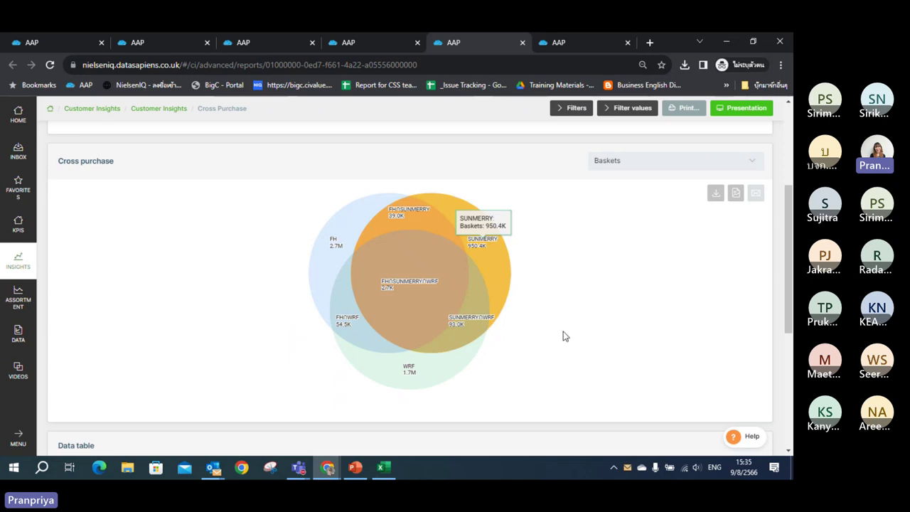
{"action": "mouse_move", "coordinate": [441, 385]}
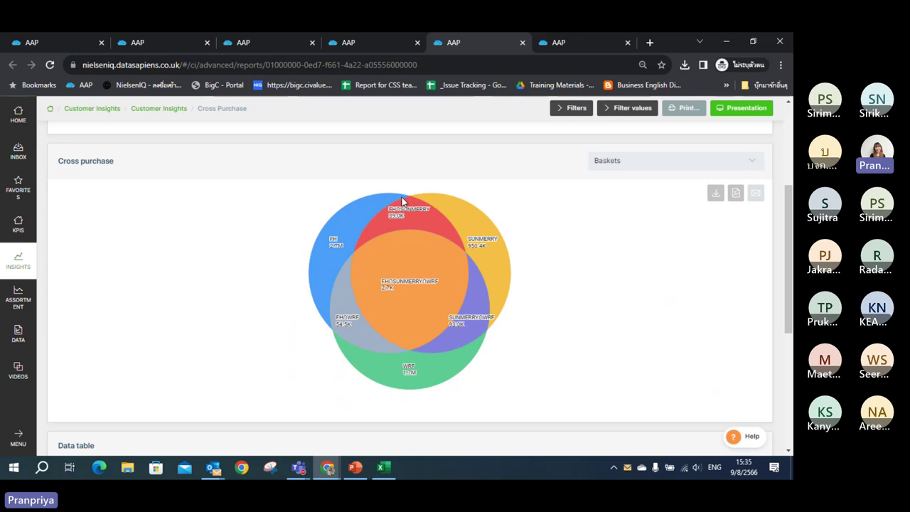
{"action": "mouse_move", "coordinate": [401, 302]}
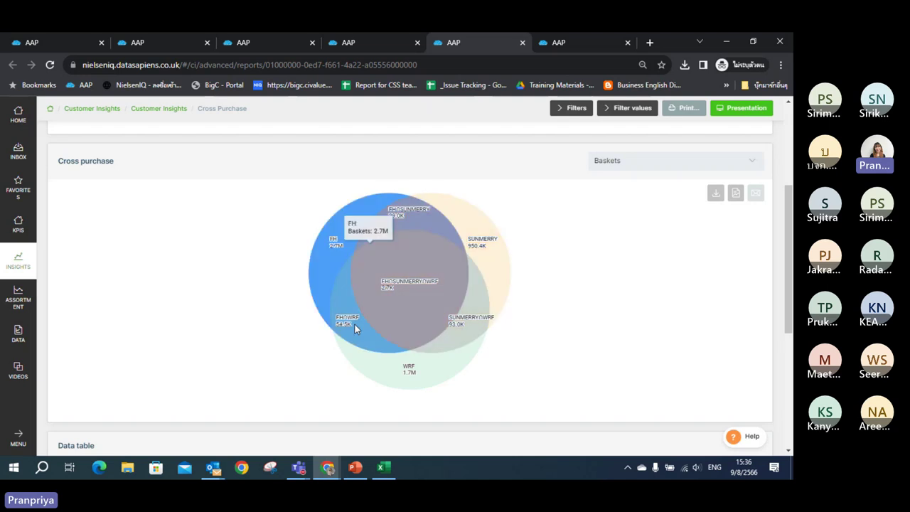
- Change the Cross purchase chart's metric to Number of Customers and refresh the chart
{"action": "left_click", "coordinate": [695, 167]}
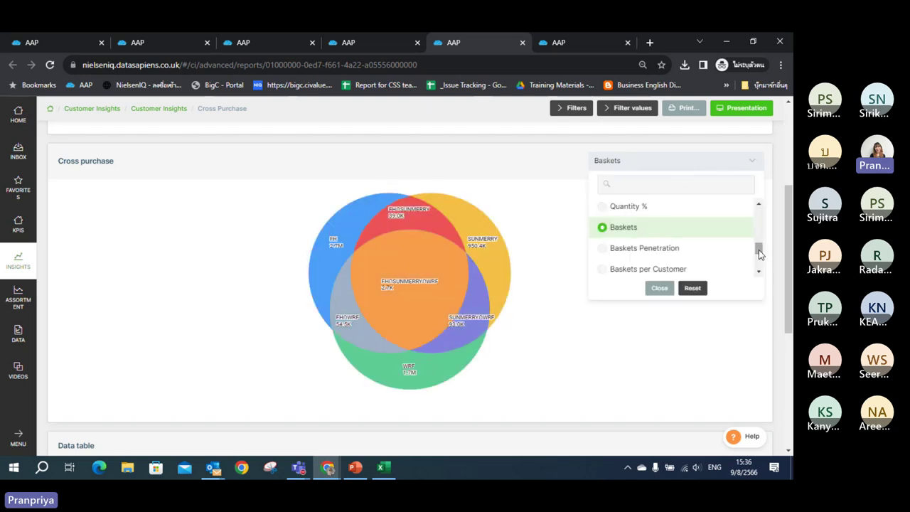
{"action": "left_click_drag", "start_coordinate": [758, 246], "coordinate": [760, 272]}
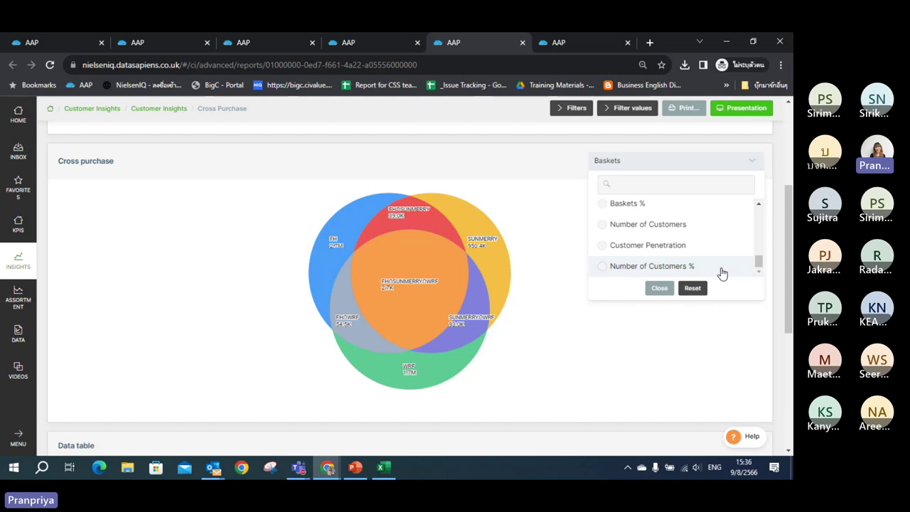
{"action": "mouse_move", "coordinate": [758, 261]}
{"action": "left_mouse_down"}
{"action": "mouse_move", "coordinate": [766, 213]}
{"action": "mouse_move", "coordinate": [766, 267]}
{"action": "left_mouse_up"}
{"action": "left_click", "coordinate": [683, 233]}
{"action": "left_click", "coordinate": [654, 292]}
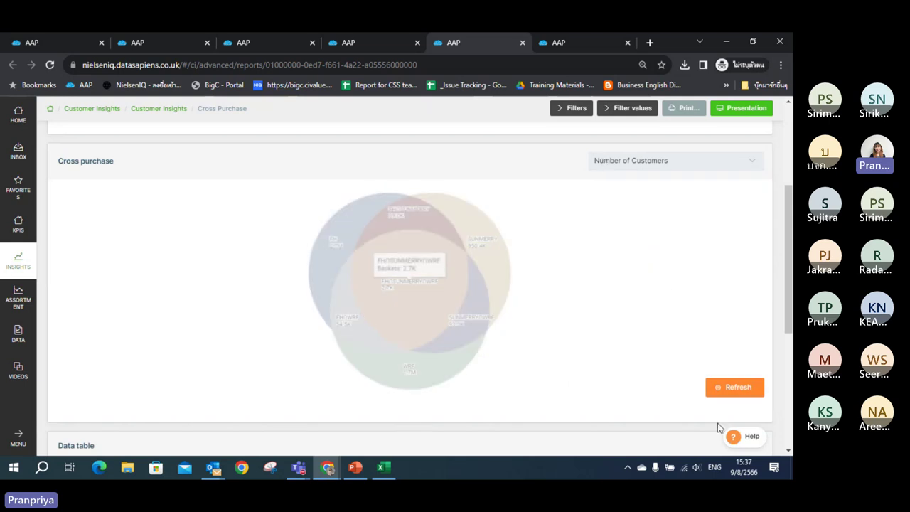
{"action": "left_click", "coordinate": [736, 387]}
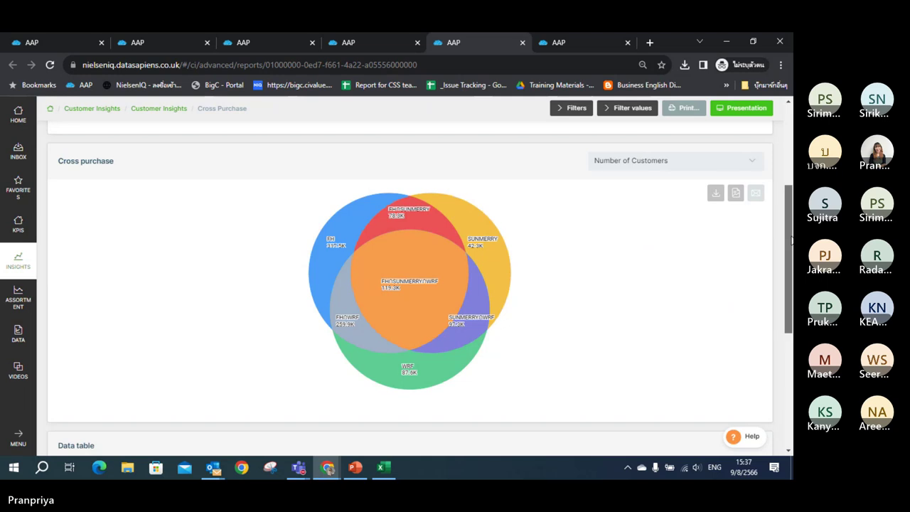
- Examine the customer figures per product combination in the data table and review the Cross purchase chart's other metric options
{"action": "left_click_drag", "start_coordinate": [790, 242], "coordinate": [772, 348]}
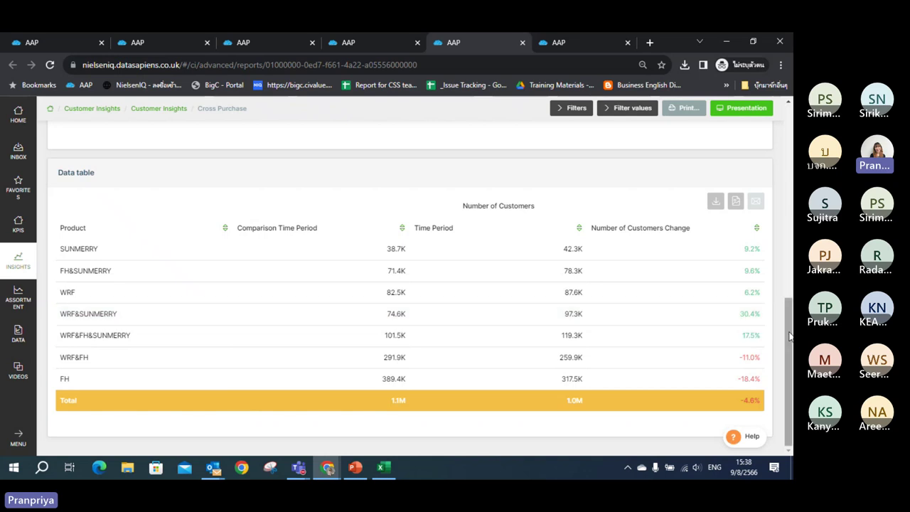
{"action": "left_click_drag", "start_coordinate": [789, 336], "coordinate": [789, 231]}
{"action": "left_click", "coordinate": [751, 135]}
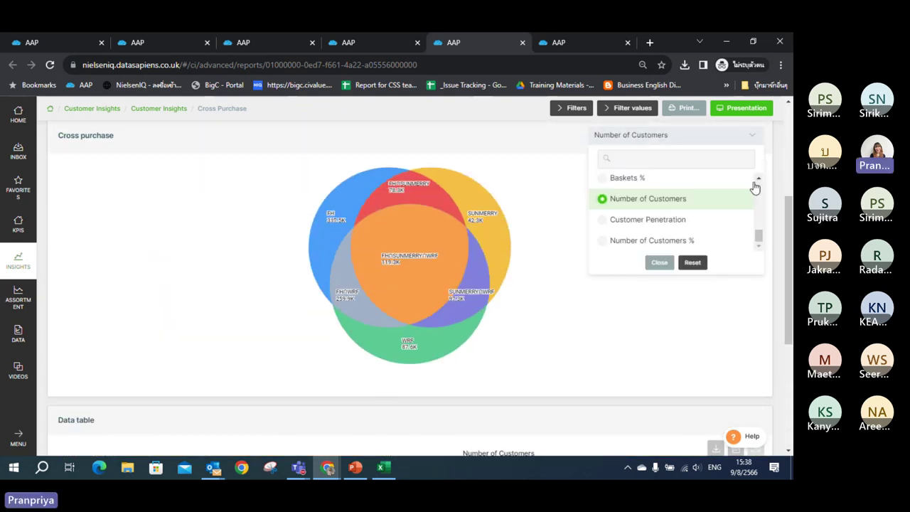
{"action": "scroll", "coordinate": [757, 206], "scroll_direction": "down", "scroll_amount": 2}
{"action": "left_click_drag", "start_coordinate": [757, 206], "coordinate": [760, 225]}
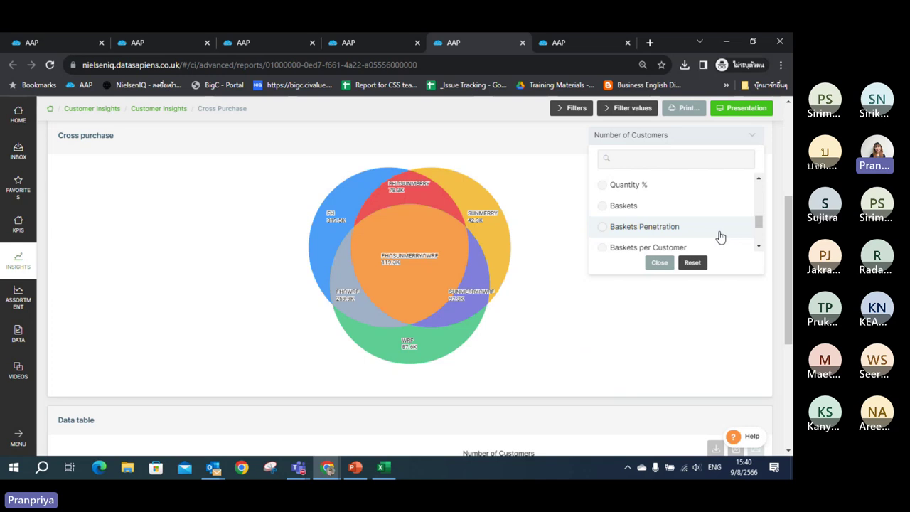
{"action": "left_click_drag", "start_coordinate": [758, 222], "coordinate": [762, 249]}
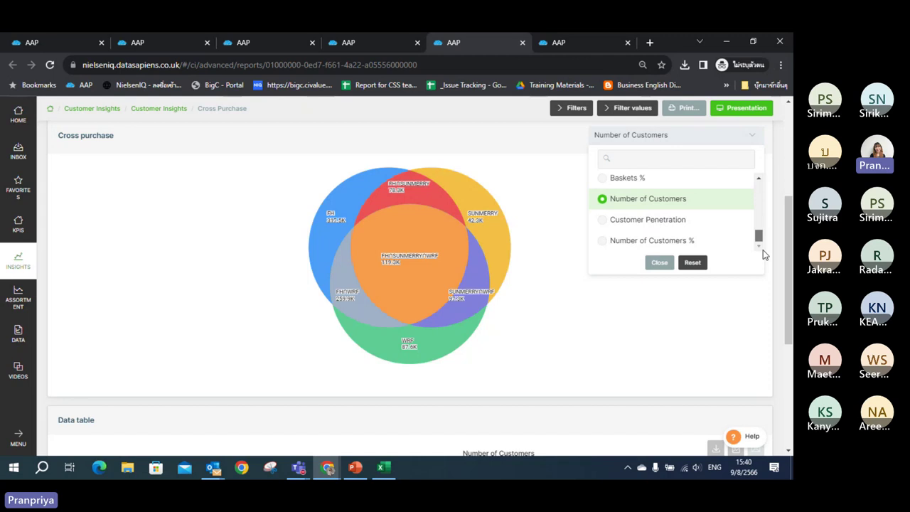
{"action": "left_click", "coordinate": [657, 262]}
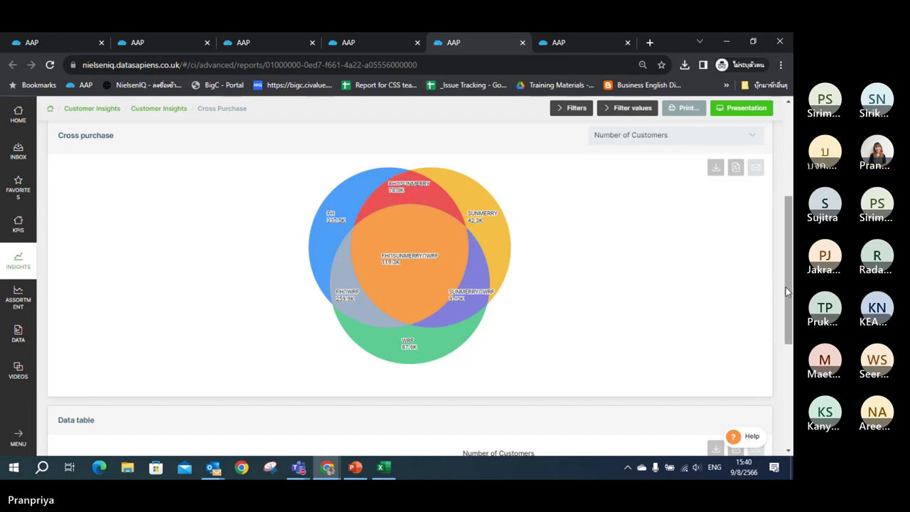
- Expand the Cross Purchase report filters and review which filters a new scenario can store, without adding one
{"action": "left_click_drag", "start_coordinate": [788, 278], "coordinate": [789, 203]}
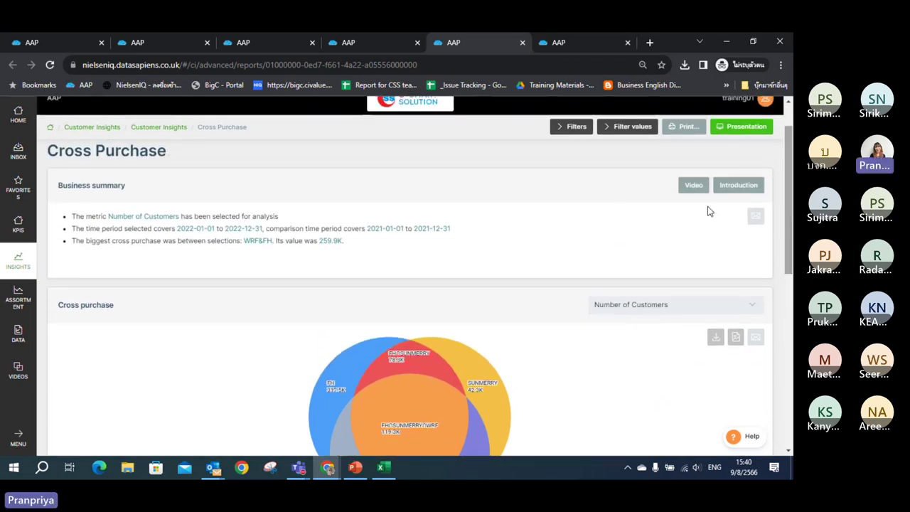
{"action": "left_click", "coordinate": [586, 126]}
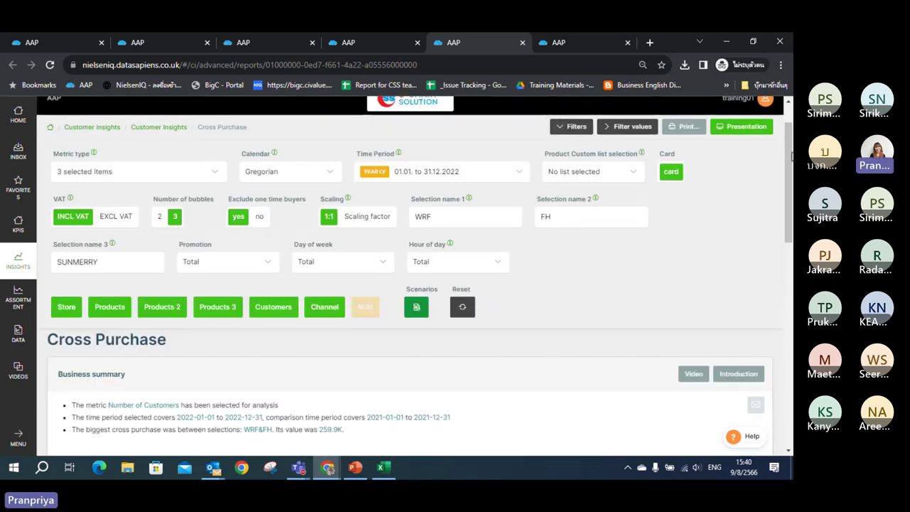
{"action": "mouse_move", "coordinate": [789, 167]}
{"action": "left_mouse_down"}
{"action": "mouse_move", "coordinate": [781, 232]}
{"action": "mouse_move", "coordinate": [788, 170]}
{"action": "left_mouse_up"}
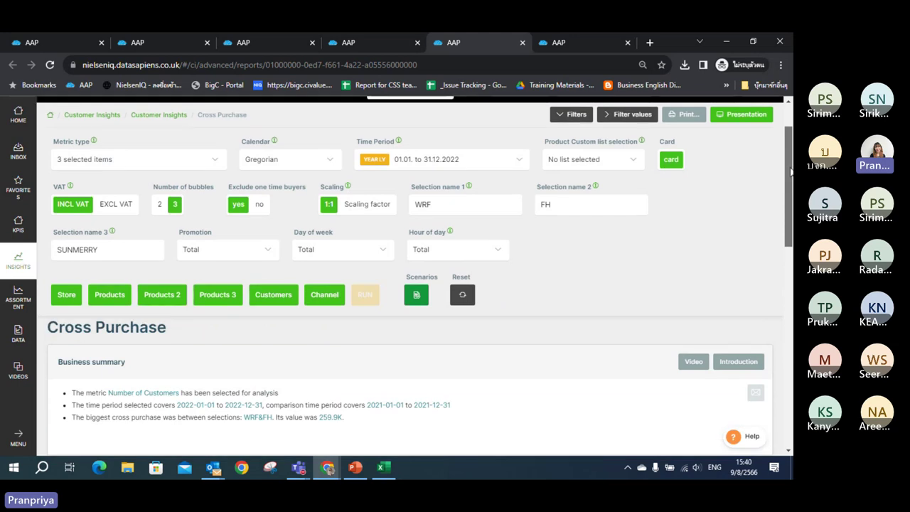
{"action": "left_click", "coordinate": [426, 301]}
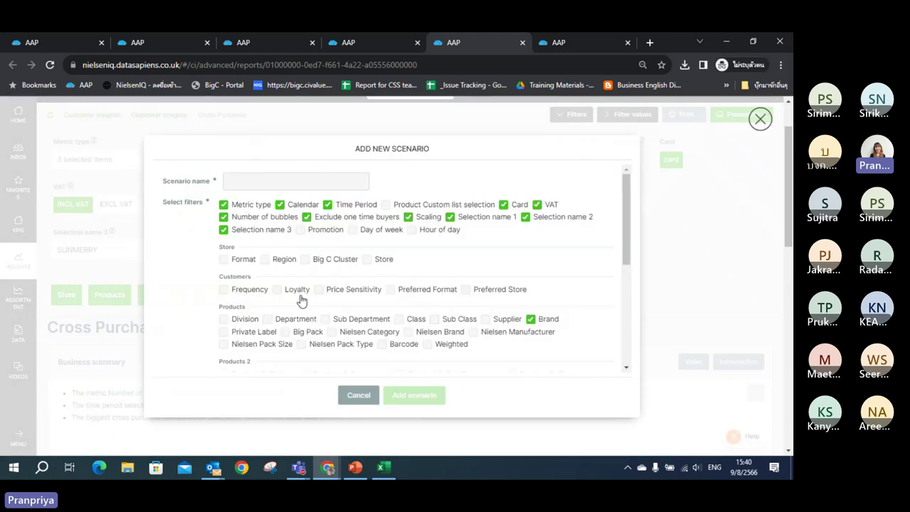
{"action": "left_click", "coordinate": [716, 225]}
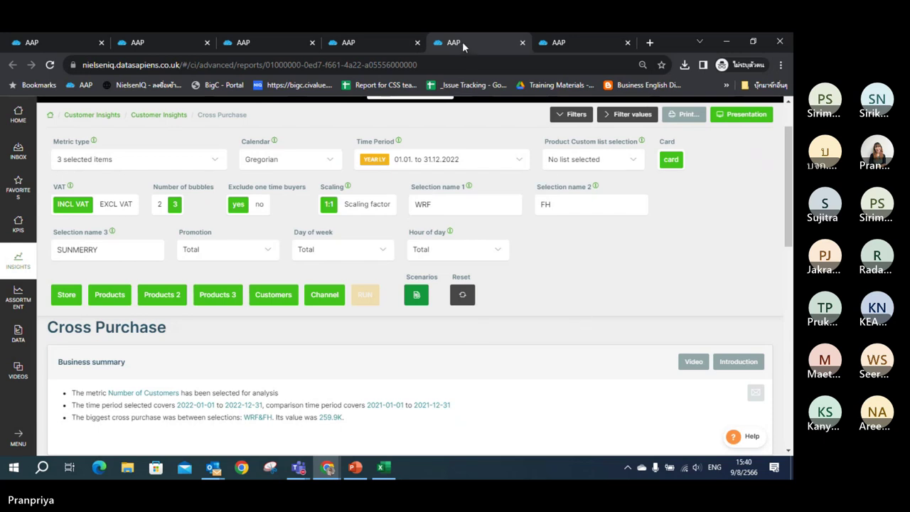
- Switch to the open Affinity / Common basket report and dismiss its desktop app download banner
{"action": "mouse_move", "coordinate": [553, 50]}
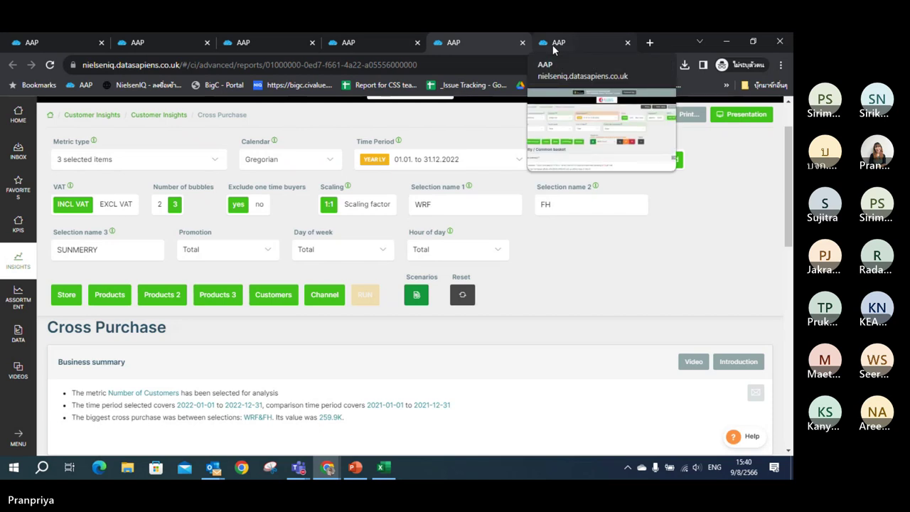
{"action": "left_click", "coordinate": [553, 49]}
{"action": "left_click", "coordinate": [489, 46]}
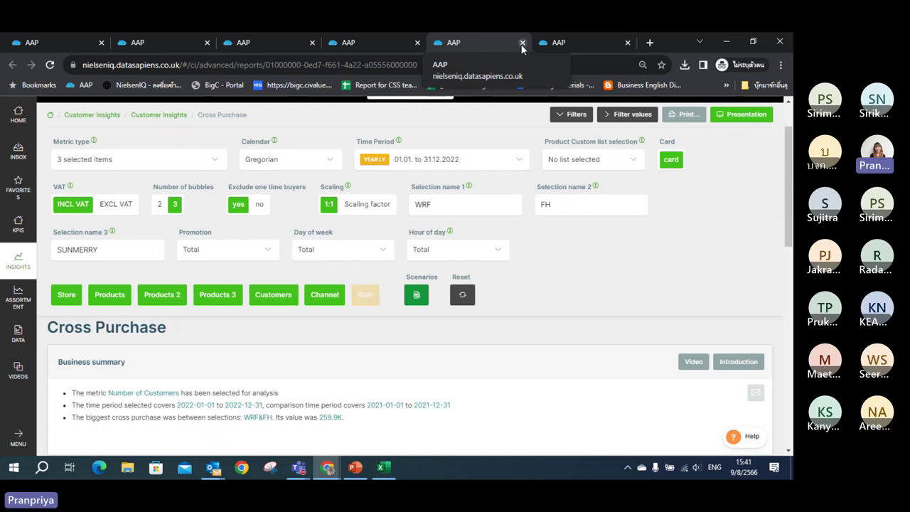
{"action": "left_click", "coordinate": [551, 47]}
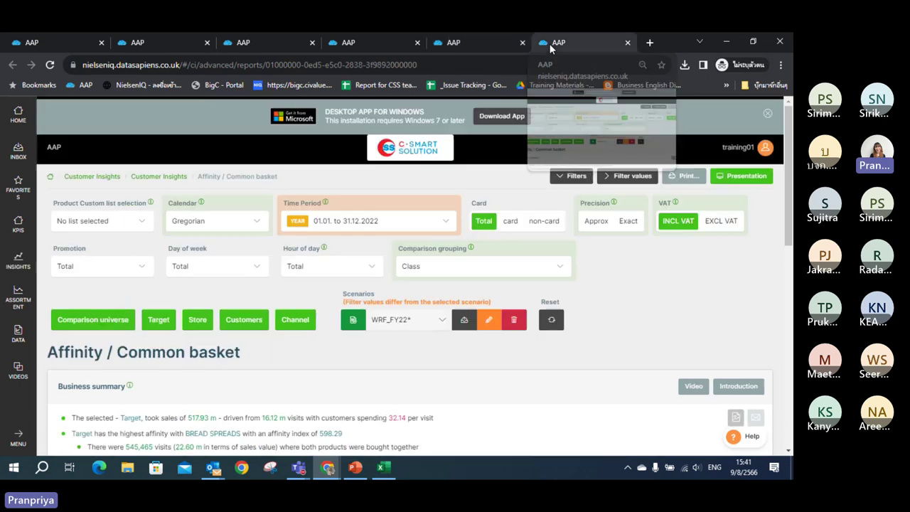
{"action": "left_click", "coordinate": [767, 114]}
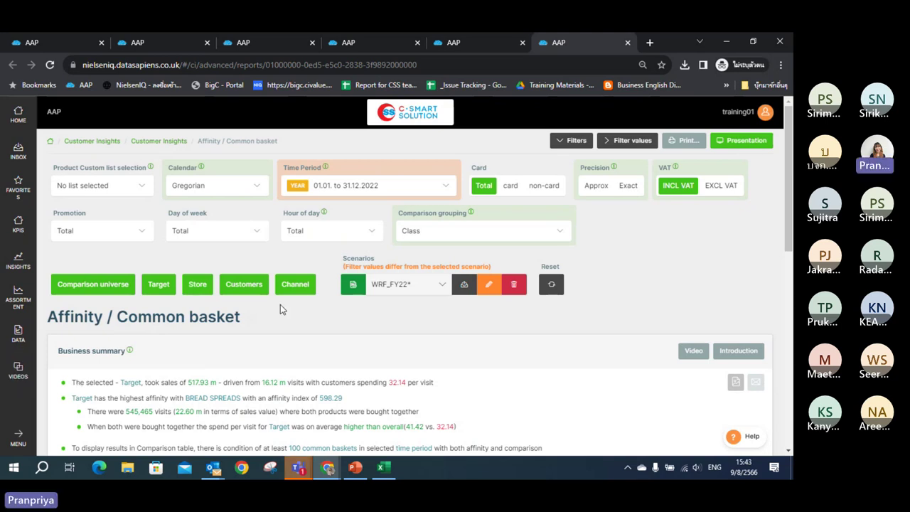
- Switch to the Microsoft Teams meeting, read the trainees' latest chat messages and return to the Affinity / Common basket report
{"action": "mouse_move", "coordinate": [299, 469]}
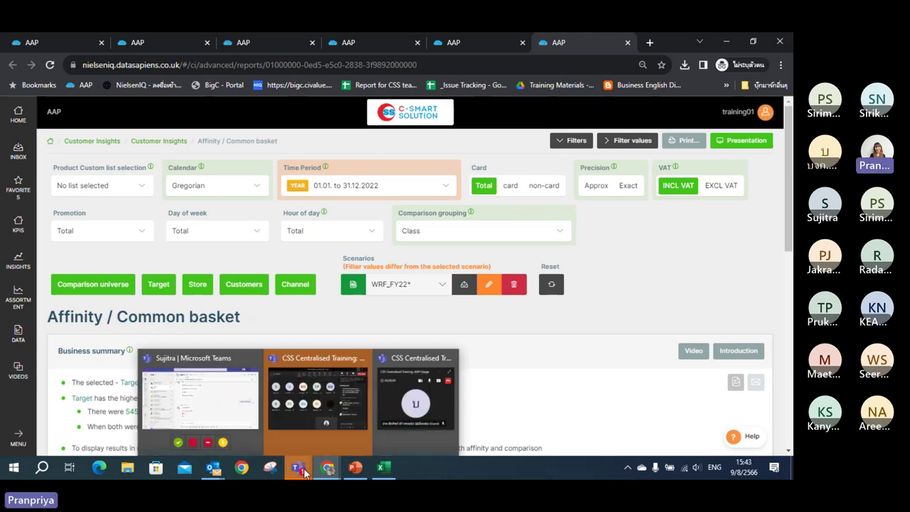
{"action": "left_click", "coordinate": [336, 432]}
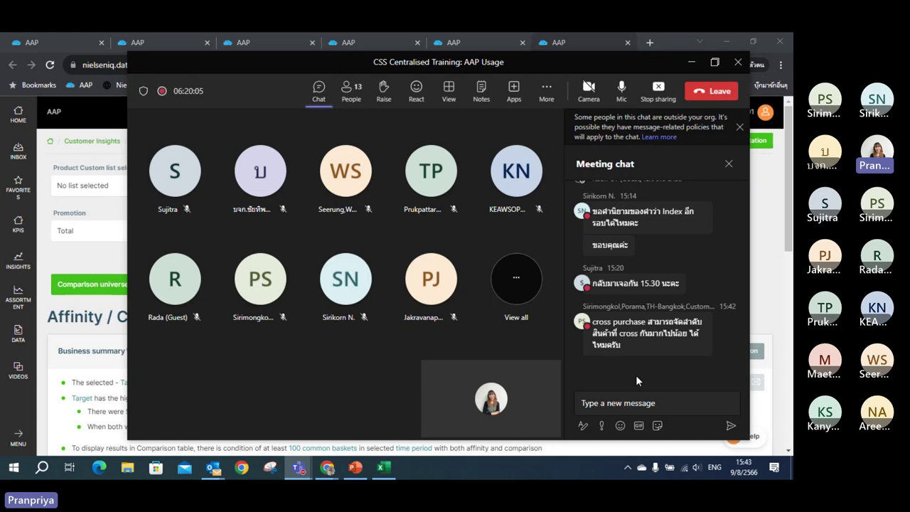
{"action": "left_click", "coordinate": [691, 62]}
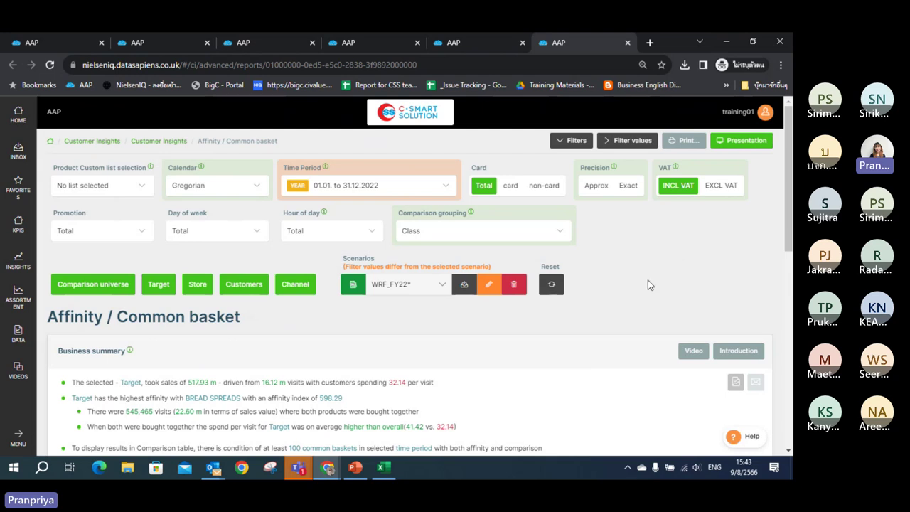
{"action": "mouse_move", "coordinate": [298, 466]}
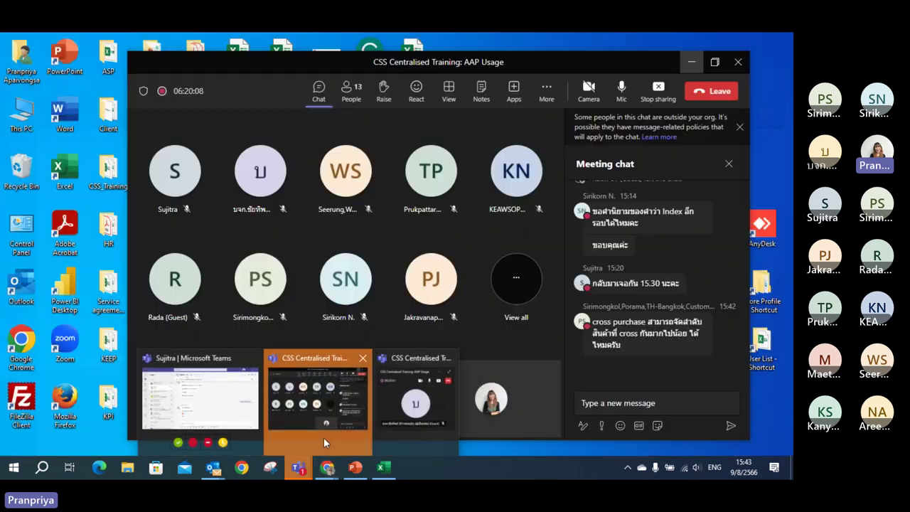
{"action": "left_click", "coordinate": [323, 441]}
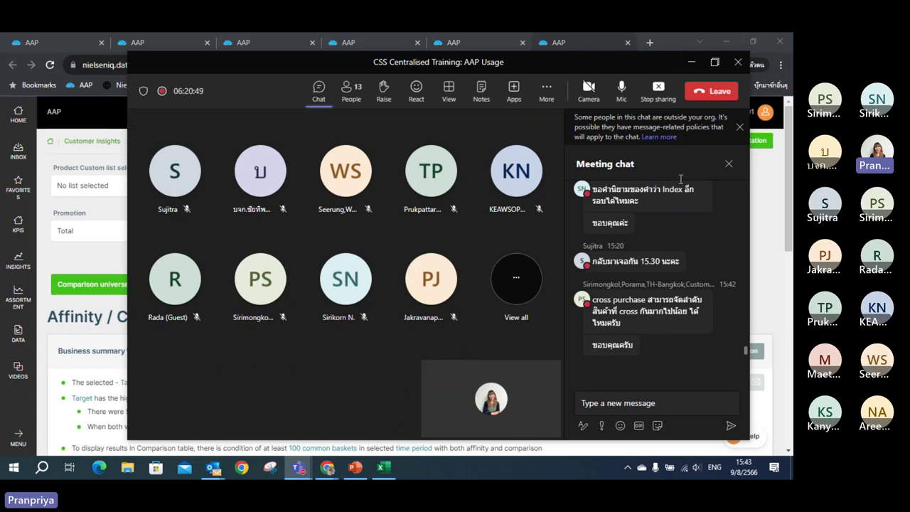
{"action": "left_click", "coordinate": [690, 67]}
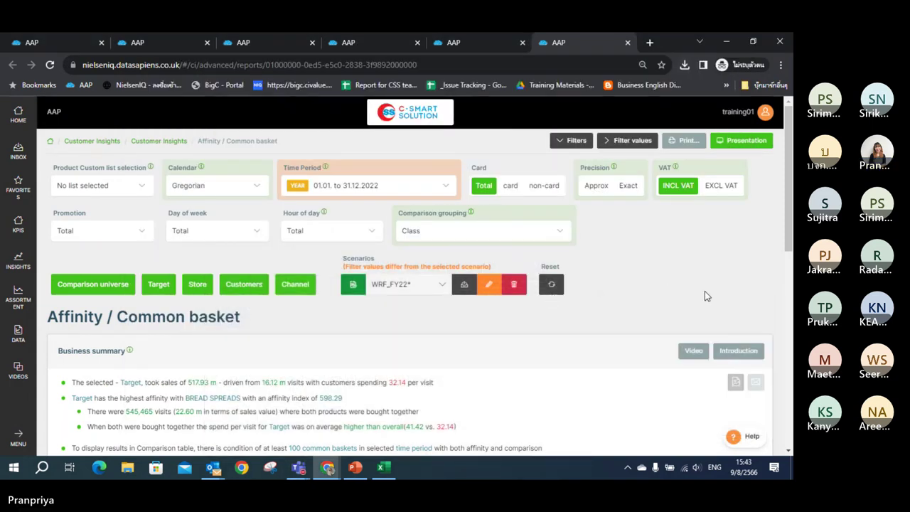
- Try out the card and non-card options of the Card filter and the Approx and Exact options of the Precision filter
{"action": "left_click", "coordinate": [511, 186]}
{"action": "left_click", "coordinate": [483, 188]}
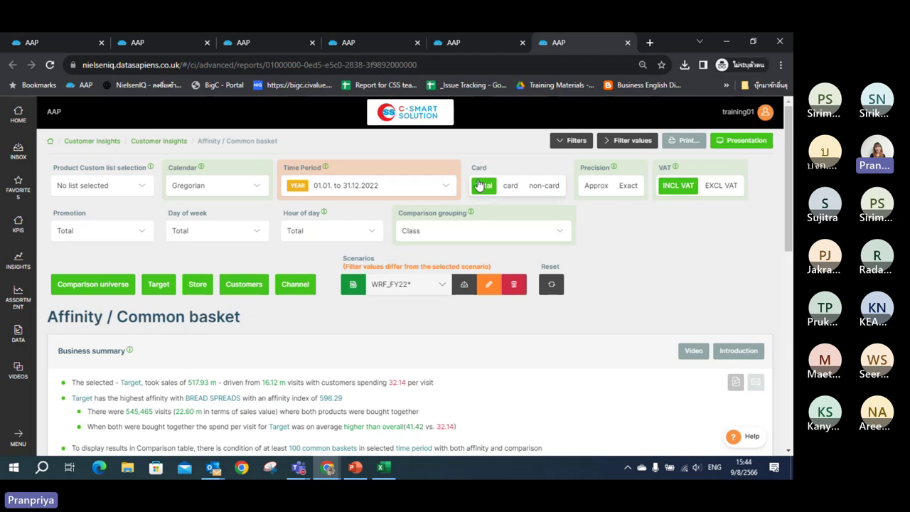
{"action": "left_click", "coordinate": [508, 186]}
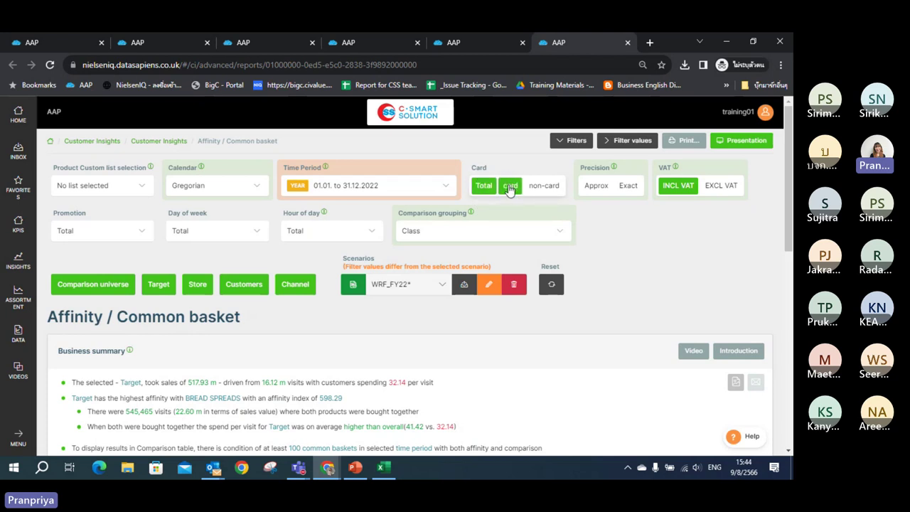
{"action": "left_click", "coordinate": [509, 186]}
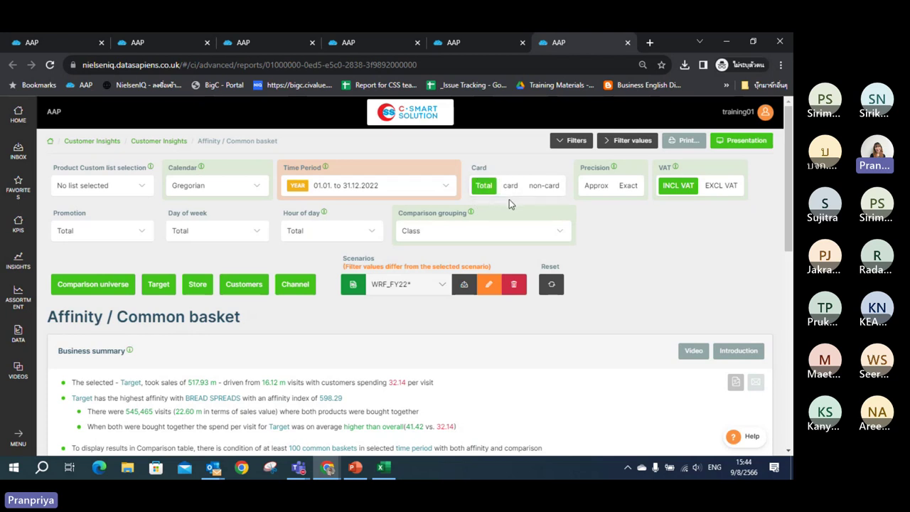
{"action": "left_click", "coordinate": [510, 187]}
{"action": "left_click", "coordinate": [510, 187]}
{"action": "left_click", "coordinate": [543, 190]}
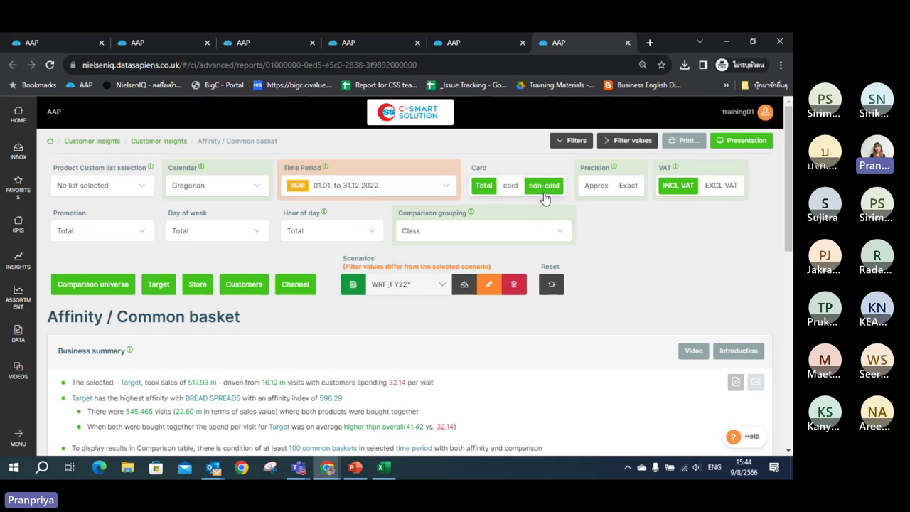
{"action": "left_click", "coordinate": [544, 193]}
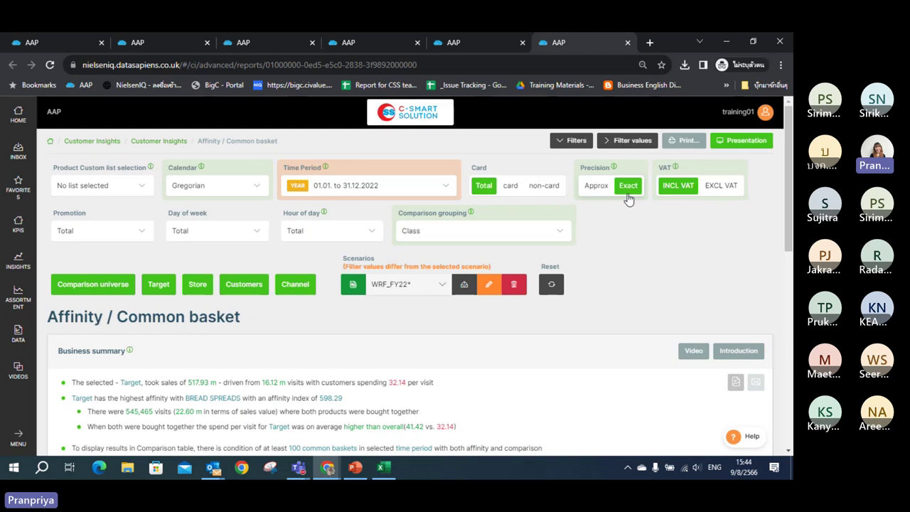
{"action": "left_click", "coordinate": [596, 187]}
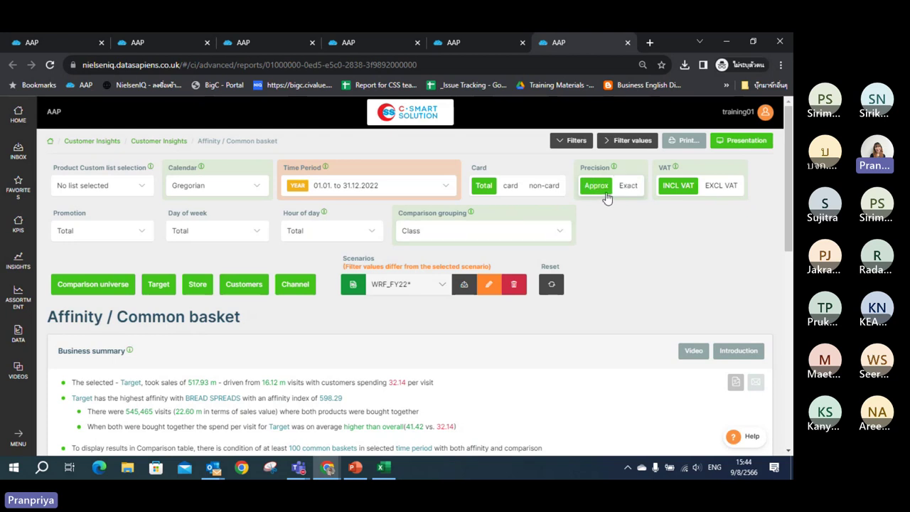
{"action": "left_click", "coordinate": [628, 186]}
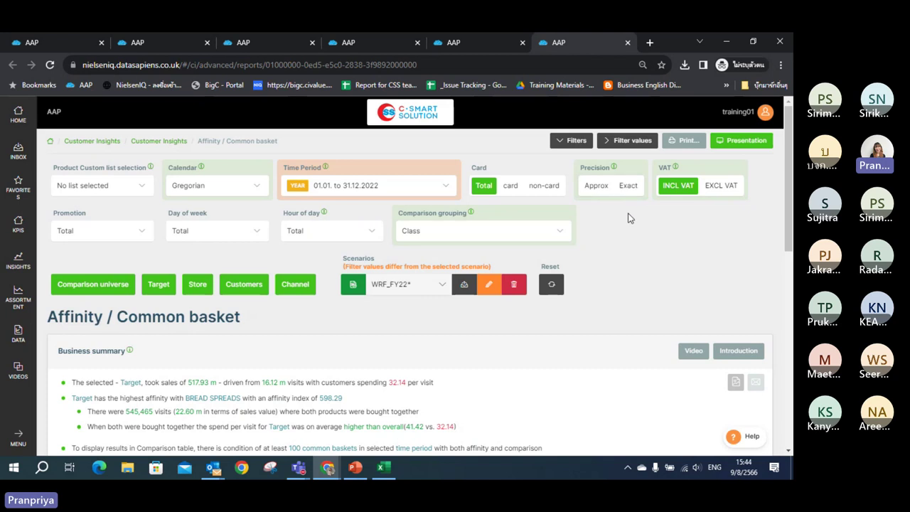
- Reset the comparison universe's Division filter to Total and check the universe filters
{"action": "scroll", "coordinate": [121, 336], "scroll_direction": "down", "scroll_amount": 1}
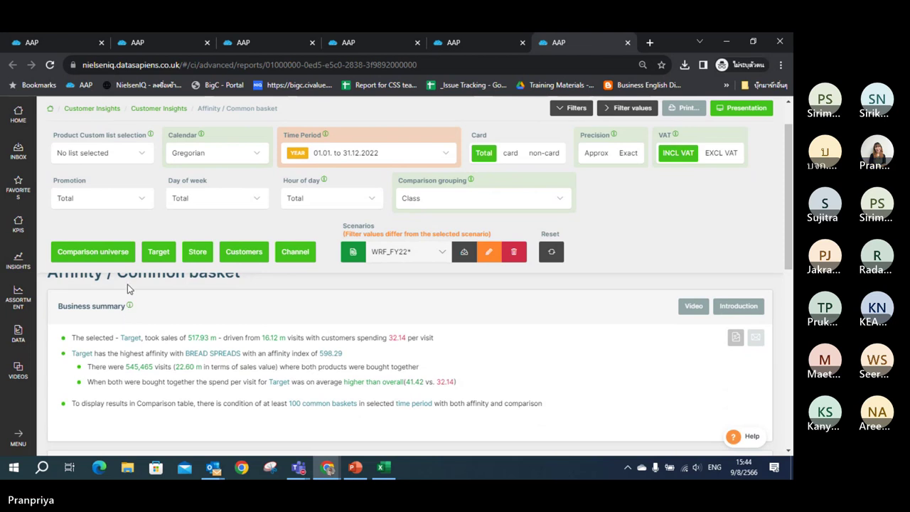
{"action": "left_click", "coordinate": [117, 257]}
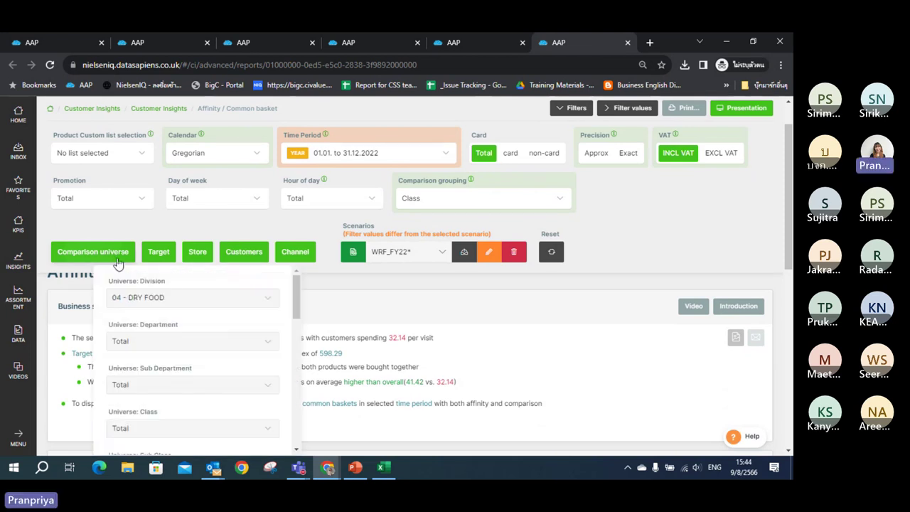
{"action": "left_click", "coordinate": [242, 311]}
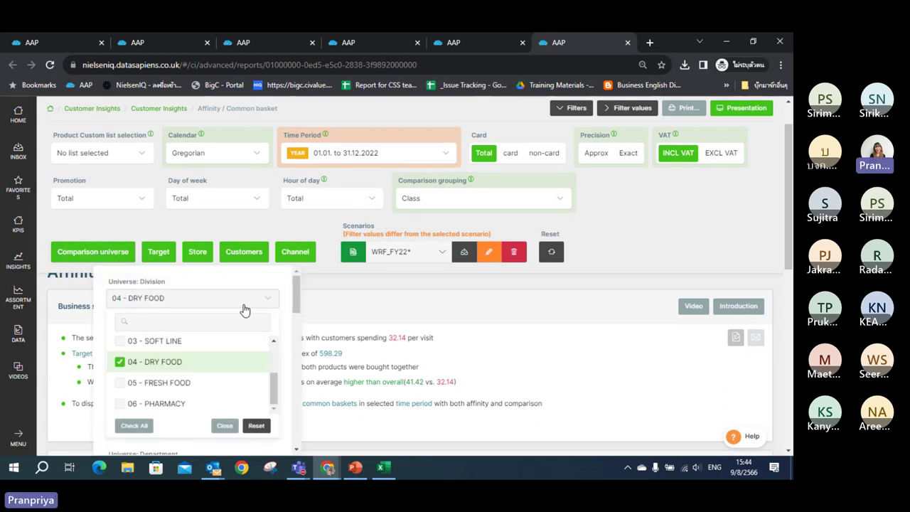
{"action": "left_click", "coordinate": [264, 428]}
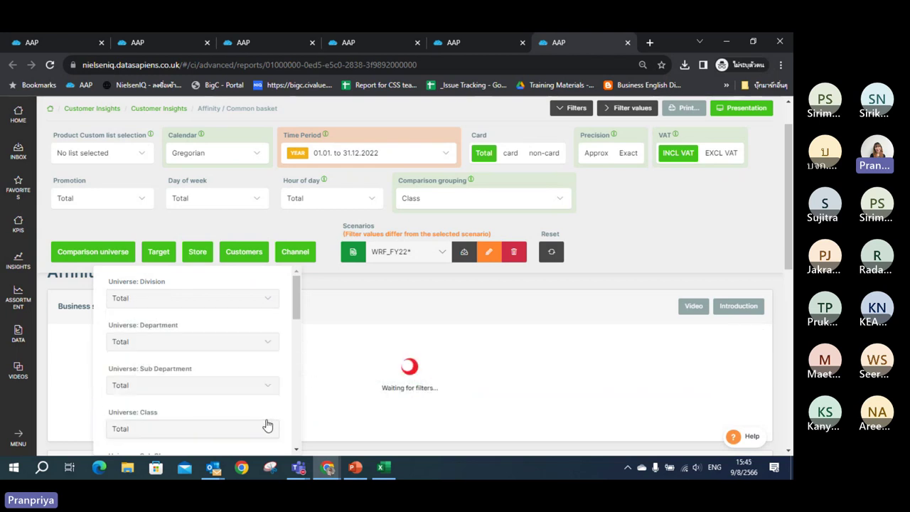
{"action": "left_click", "coordinate": [269, 300]}
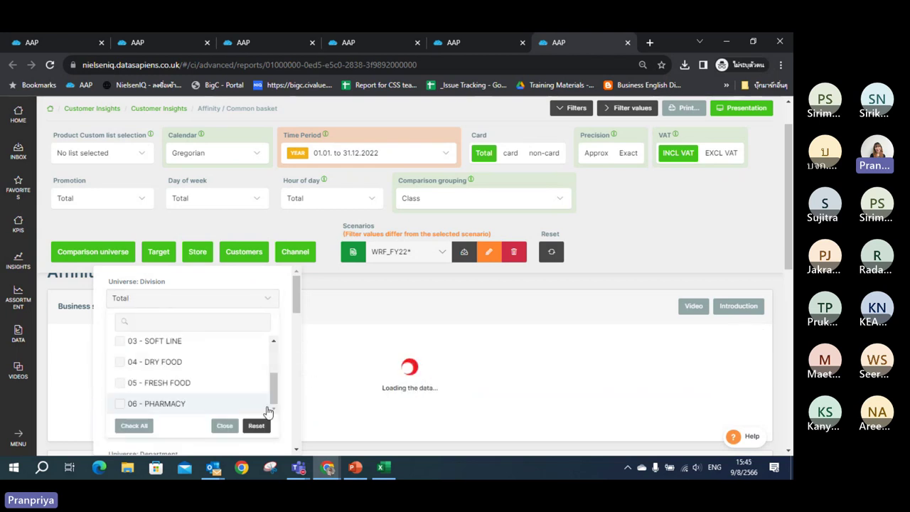
{"action": "mouse_move", "coordinate": [268, 405]}
{"action": "left_mouse_down"}
{"action": "mouse_move", "coordinate": [279, 357]}
{"action": "mouse_move", "coordinate": [270, 423]}
{"action": "left_mouse_up"}
{"action": "left_click", "coordinate": [225, 425]}
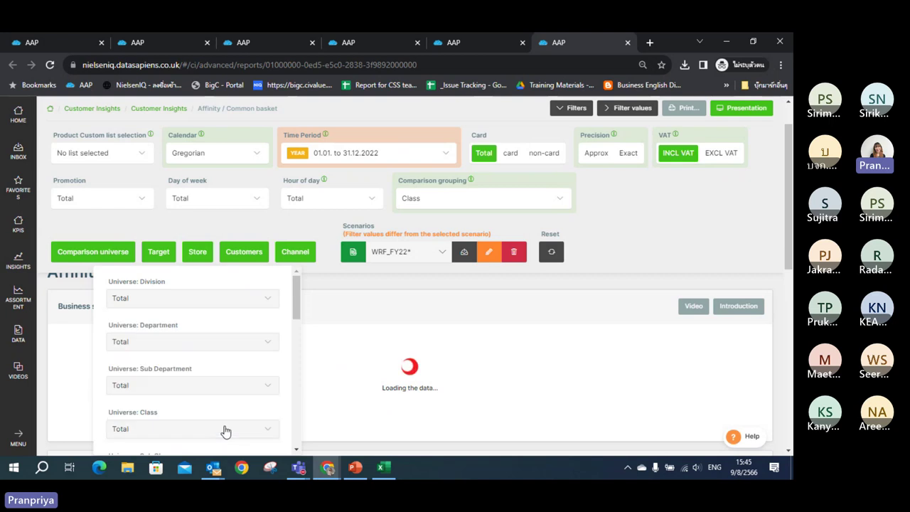
{"action": "left_click", "coordinate": [107, 254]}
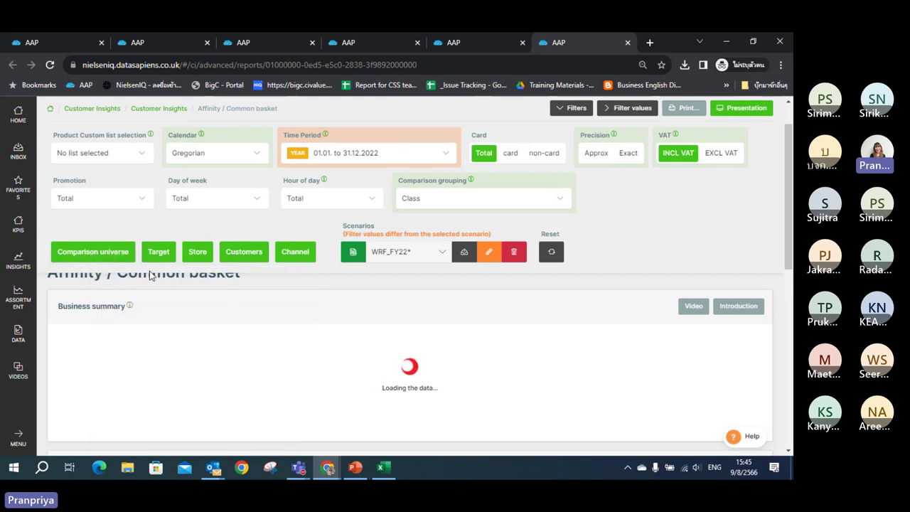
{"action": "left_click", "coordinate": [103, 260]}
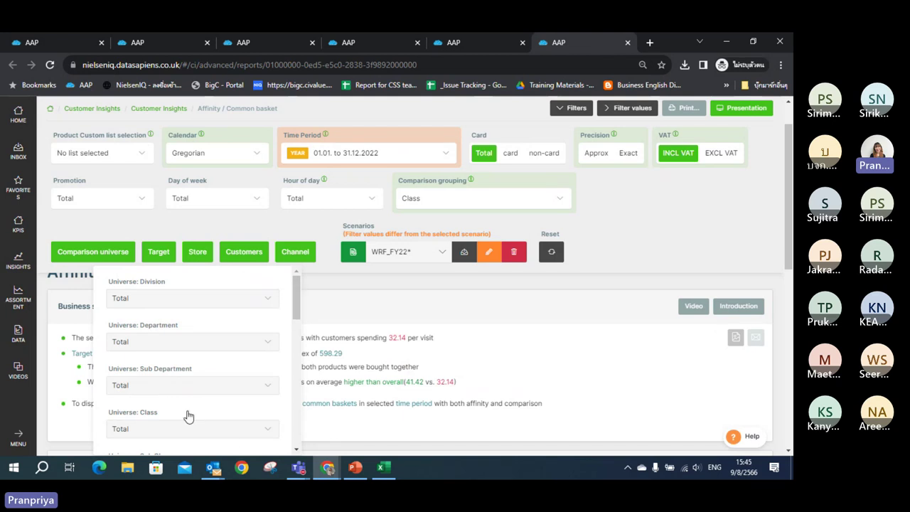
{"action": "left_click", "coordinate": [116, 259]}
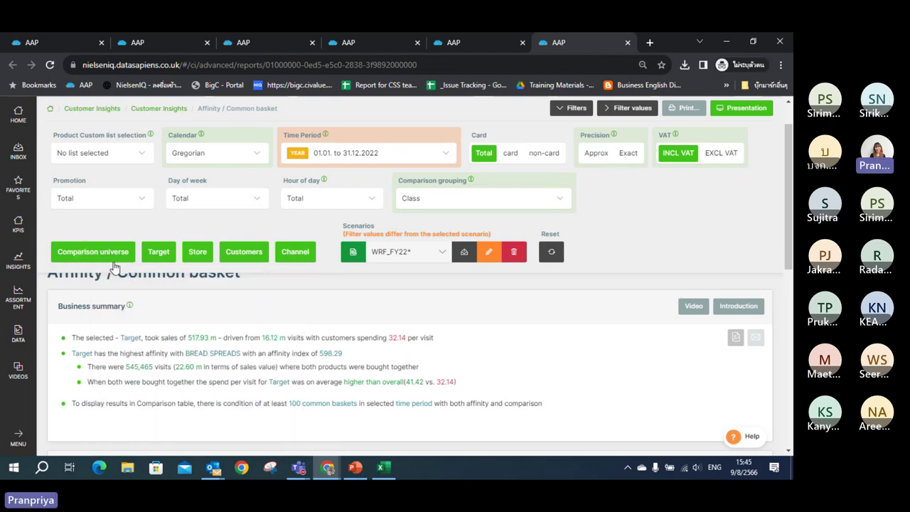
- Set the target's Brand filter to 6358 - WE ARE FRESH by searching for "we a"
{"action": "left_click", "coordinate": [158, 252]}
{"action": "mouse_move", "coordinate": [260, 343]}
{"action": "left_mouse_down"}
{"action": "mouse_move", "coordinate": [261, 379]}
{"action": "mouse_move", "coordinate": [263, 326]}
{"action": "left_mouse_up"}
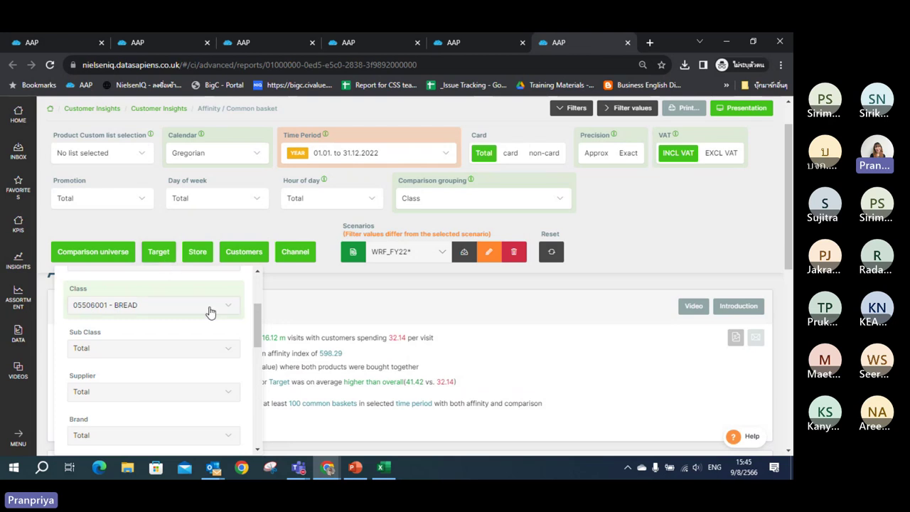
{"action": "left_click_drag", "start_coordinate": [258, 315], "coordinate": [269, 342]}
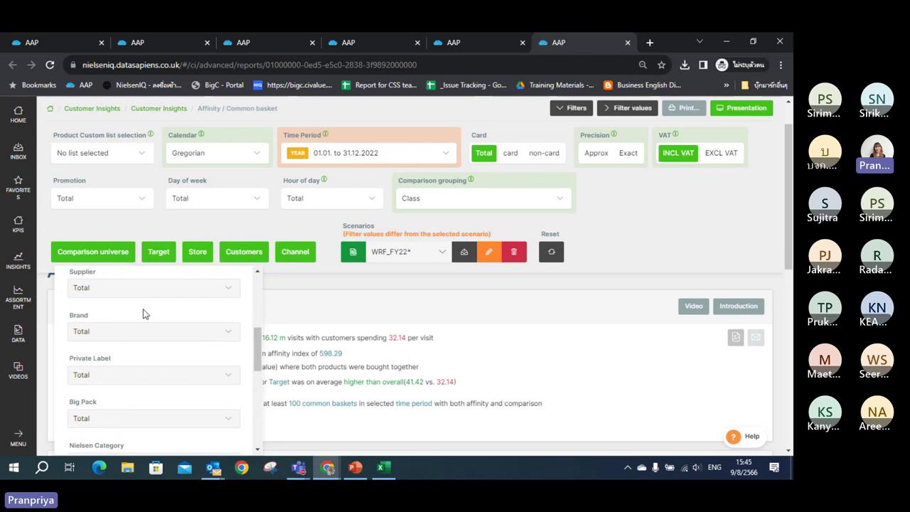
{"action": "left_click", "coordinate": [151, 332]}
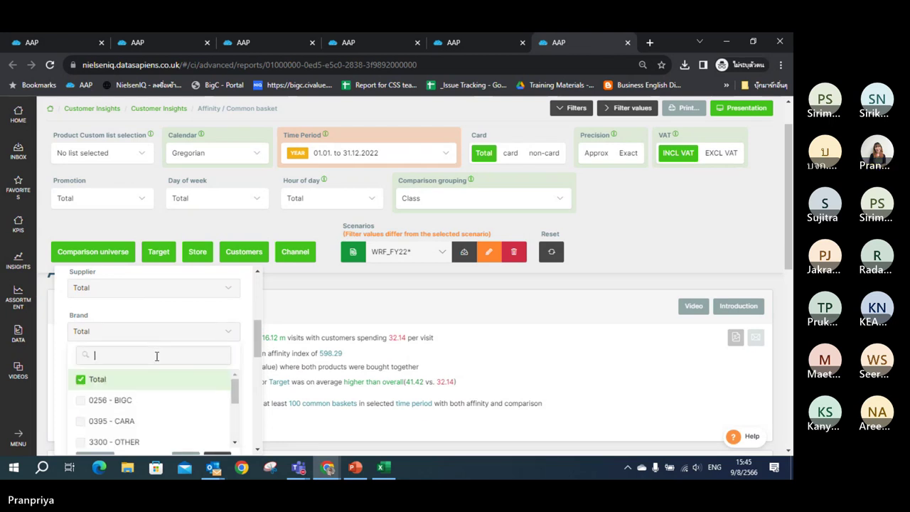
{"action": "type", "text": "we a"}
{"action": "left_click", "coordinate": [167, 379]}
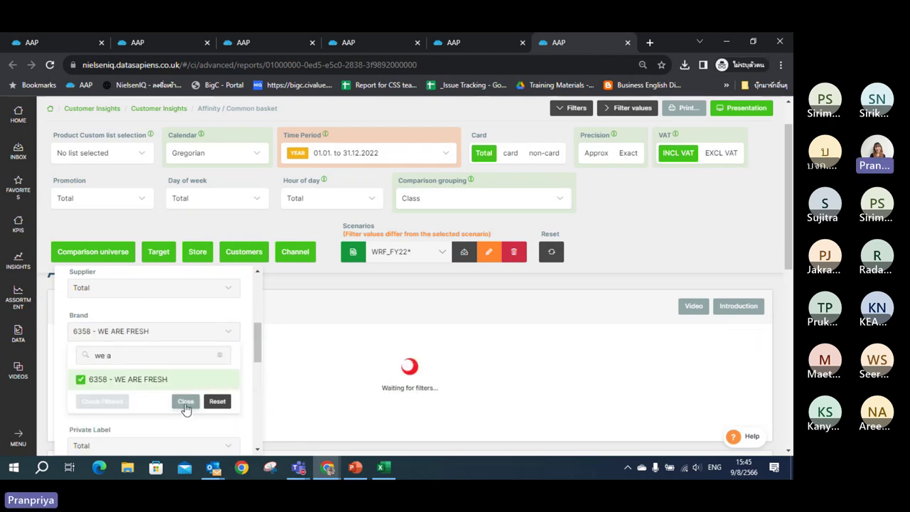
- Close the target's Brand filter to apply it and review the grouping choices offered by the Comparison grouping filter
{"action": "left_click", "coordinate": [186, 401]}
{"action": "left_click", "coordinate": [552, 197]}
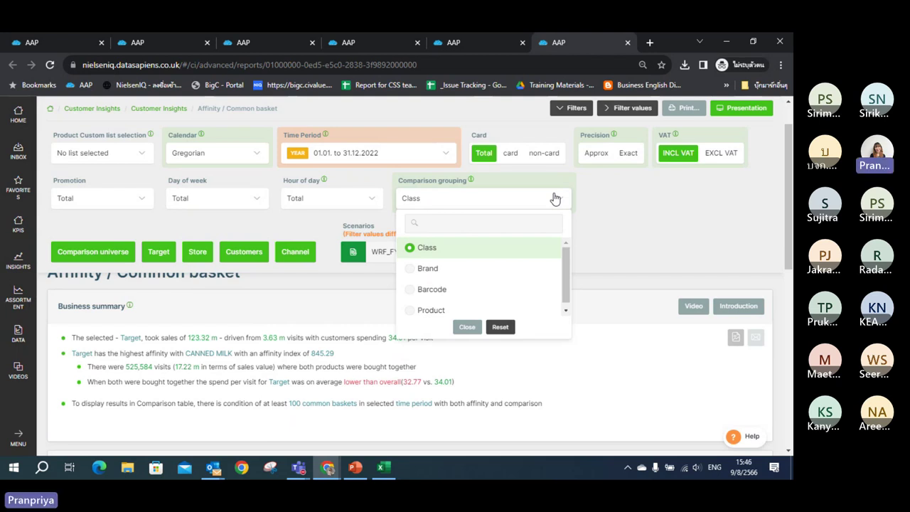
{"action": "left_click", "coordinate": [554, 208]}
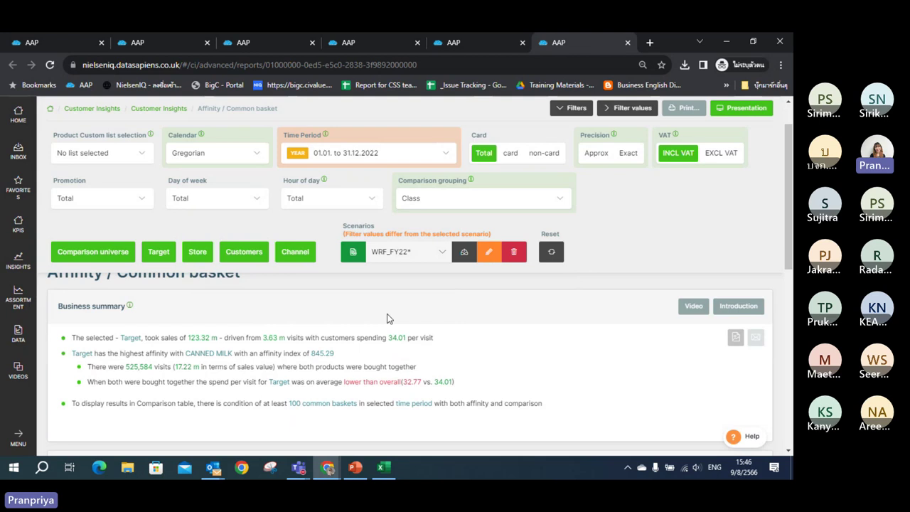
{"action": "left_click", "coordinate": [502, 200]}
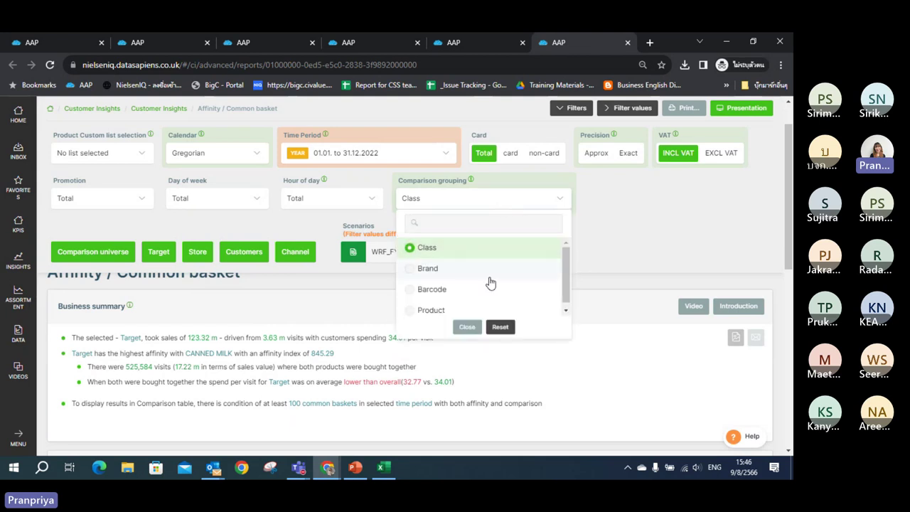
{"action": "left_click", "coordinate": [509, 207]}
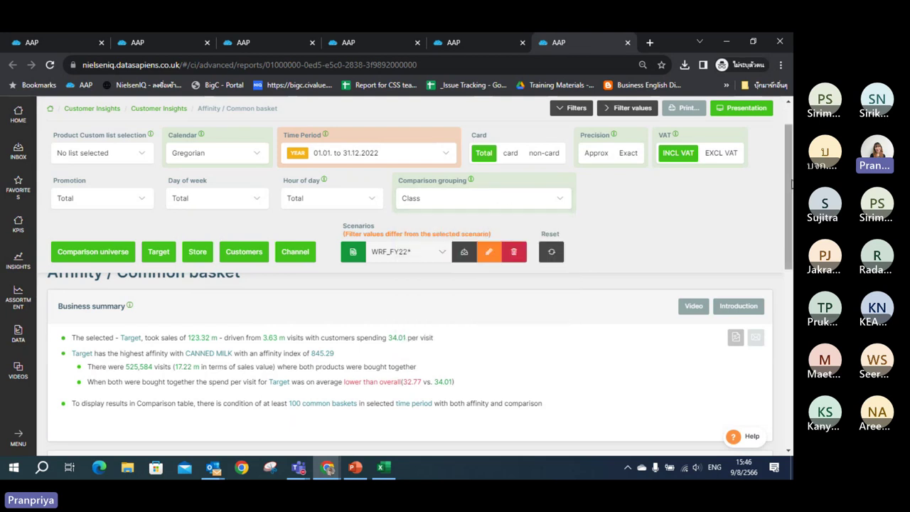
- Check the Store, Customers and Channel filters of the Affinity / Common basket report
{"action": "left_click_drag", "start_coordinate": [788, 186], "coordinate": [788, 264]}
{"action": "left_click", "coordinate": [578, 111]}
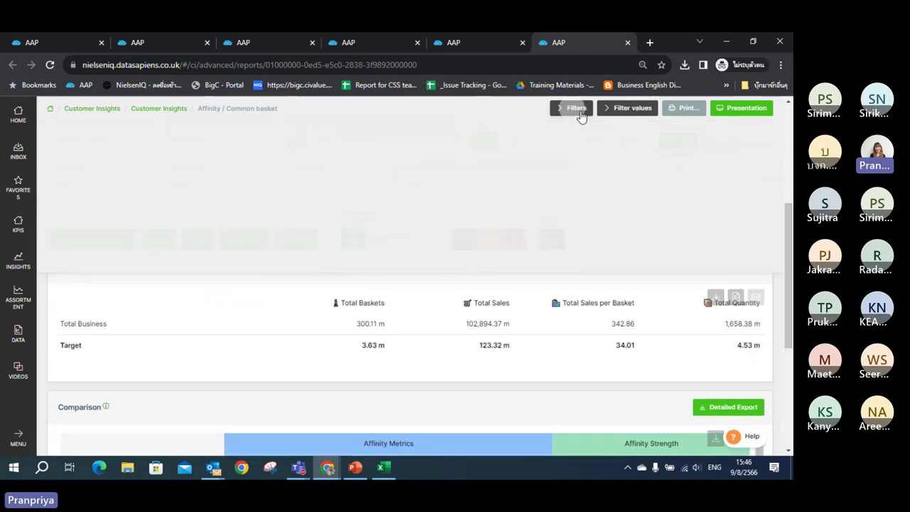
{"action": "left_click", "coordinate": [578, 114]}
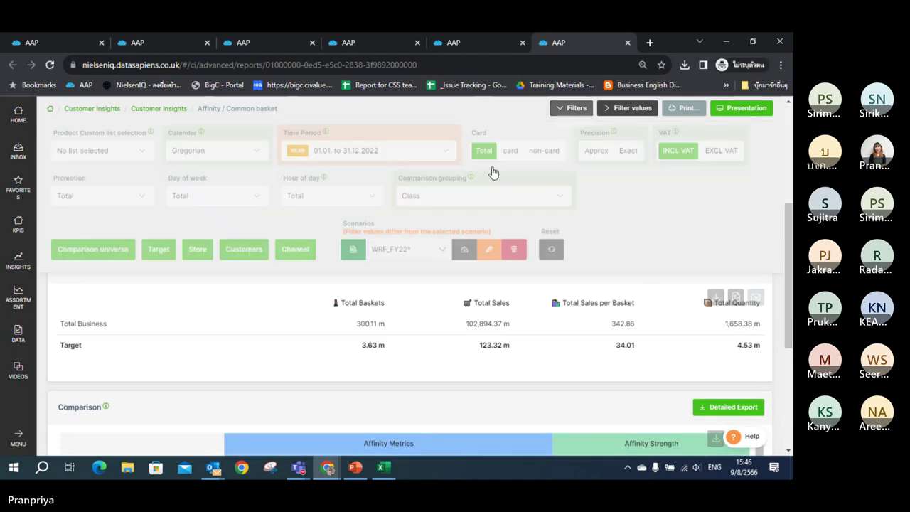
{"action": "left_click", "coordinate": [297, 252]}
{"action": "left_click", "coordinate": [192, 252]}
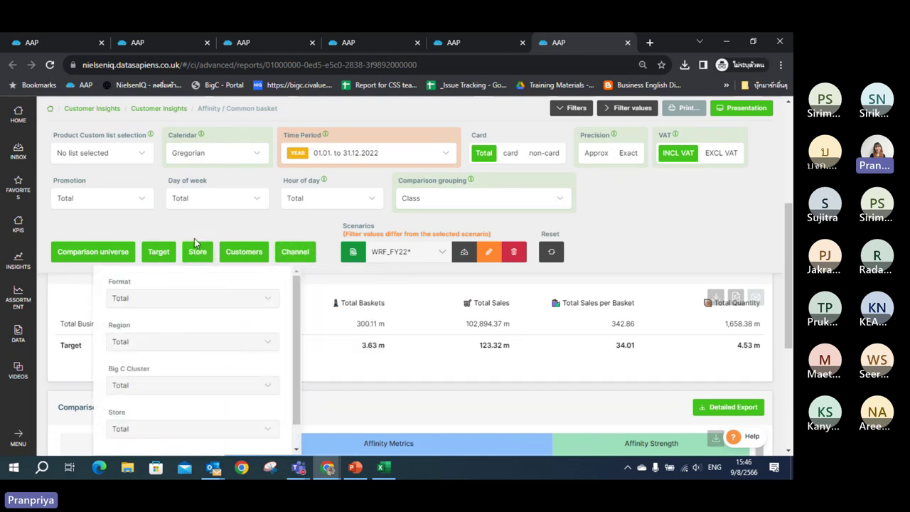
{"action": "left_click", "coordinate": [196, 252]}
{"action": "left_click", "coordinate": [243, 252]}
{"action": "left_click", "coordinate": [243, 255]}
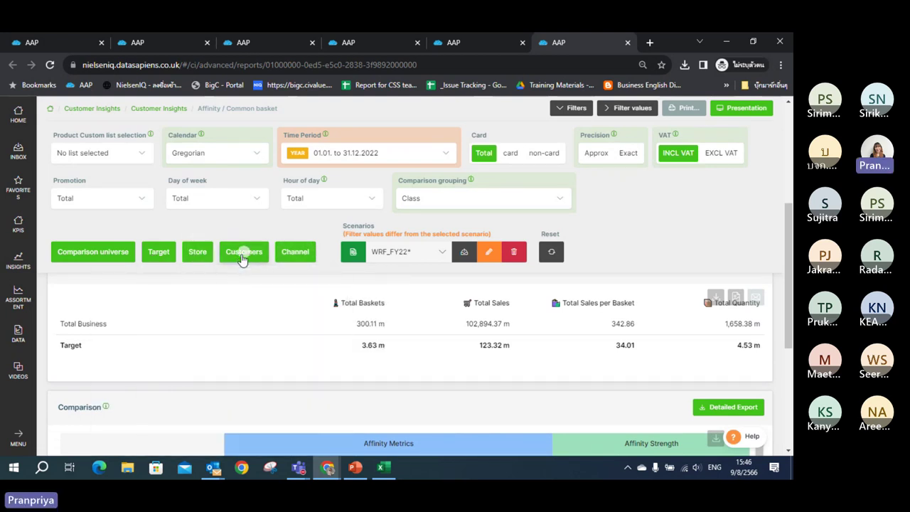
{"action": "left_click", "coordinate": [296, 254]}
{"action": "left_click", "coordinate": [297, 256]}
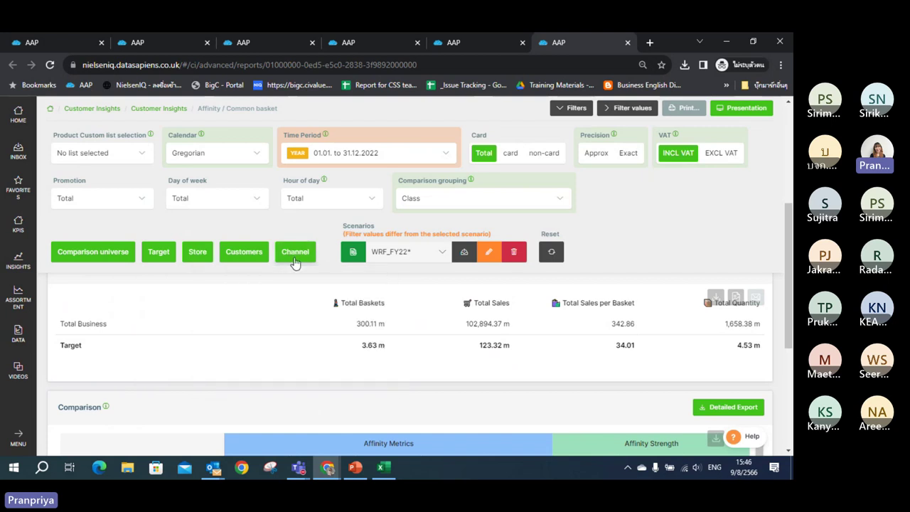
- Start a detailed export of the Comparison table, cancel saving it, and look over the table's rows and pages
{"action": "left_click_drag", "start_coordinate": [787, 249], "coordinate": [787, 294]}
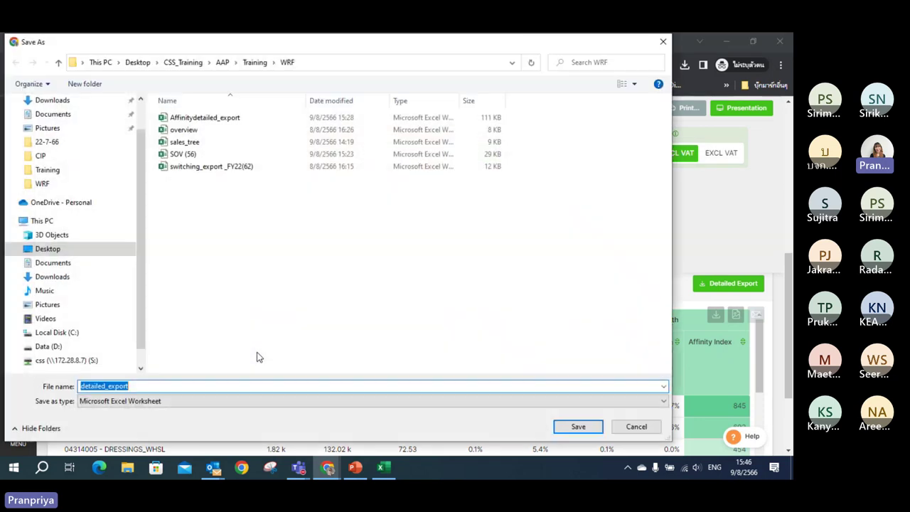
{"action": "left_click", "coordinate": [620, 429]}
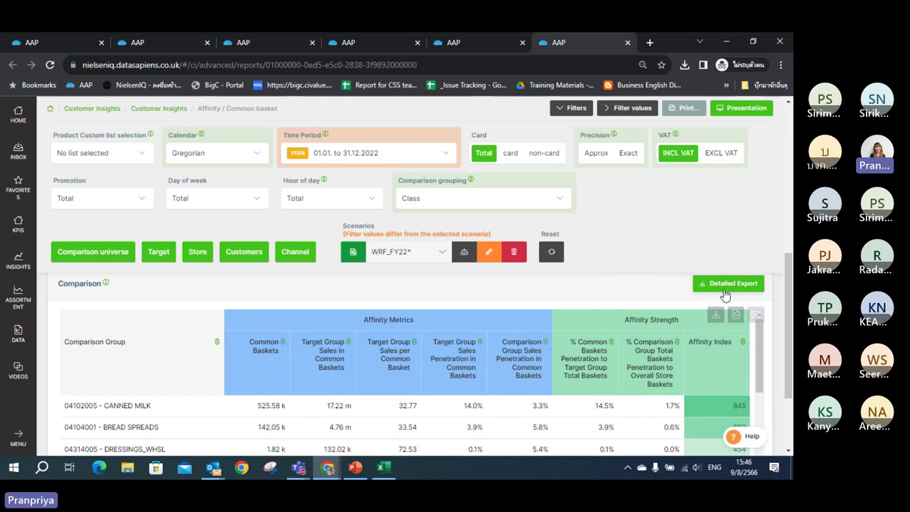
{"action": "left_click_drag", "start_coordinate": [787, 320], "coordinate": [788, 350]}
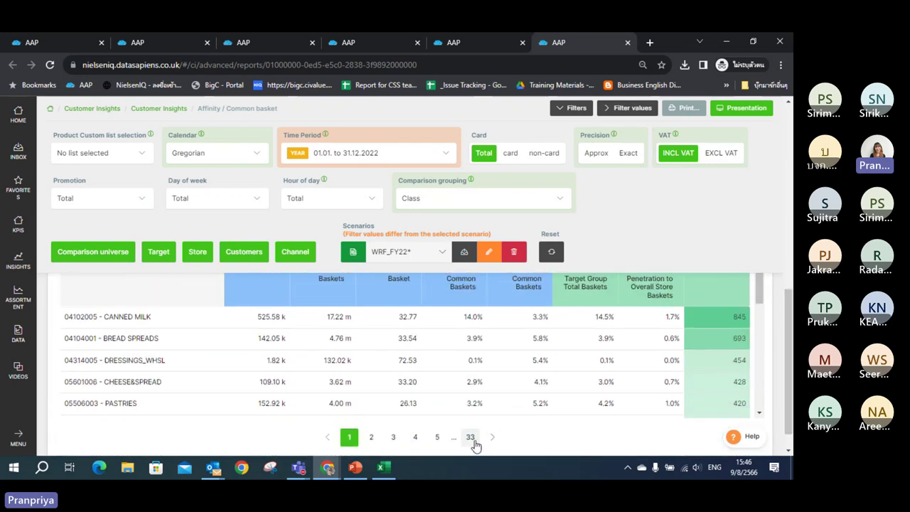
{"action": "left_click_drag", "start_coordinate": [788, 339], "coordinate": [790, 304]}
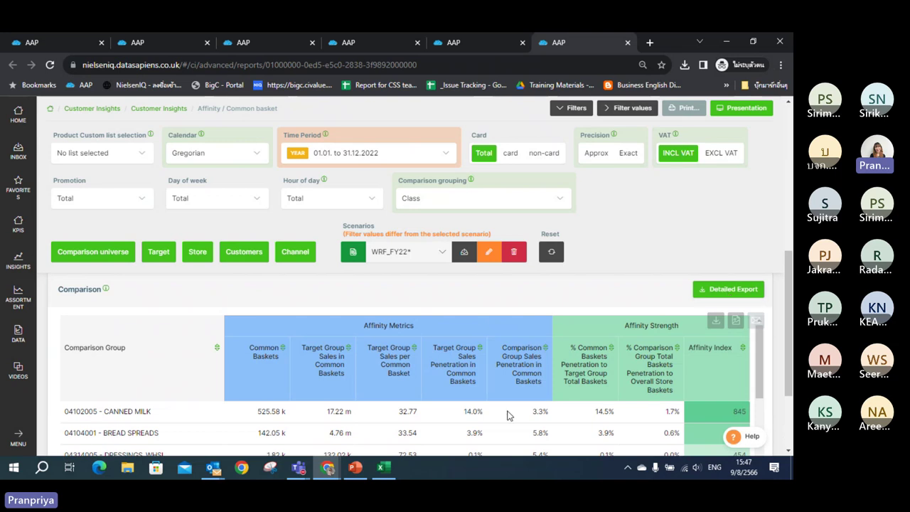
- Switch to the Affinitydetailed_export workbook in Excel and float its window over the report beside the basket summary table
{"action": "mouse_move", "coordinate": [385, 469]}
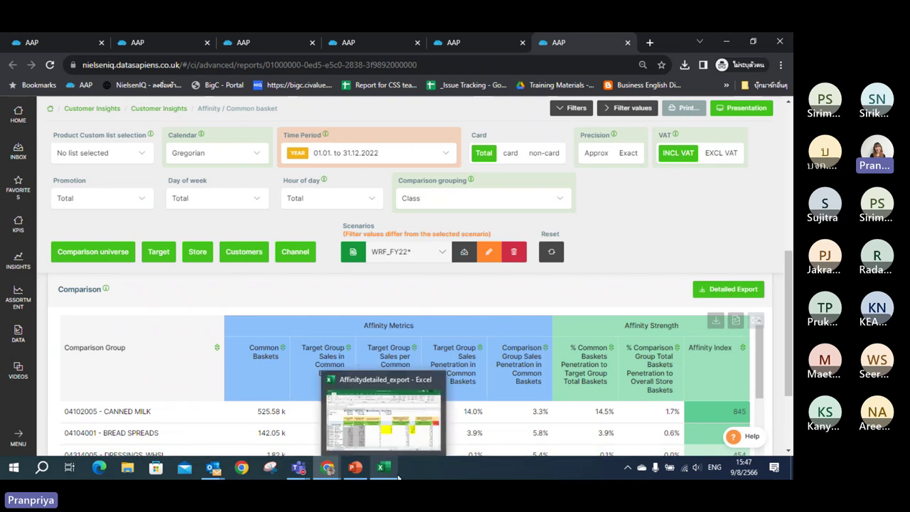
{"action": "left_click", "coordinate": [398, 442]}
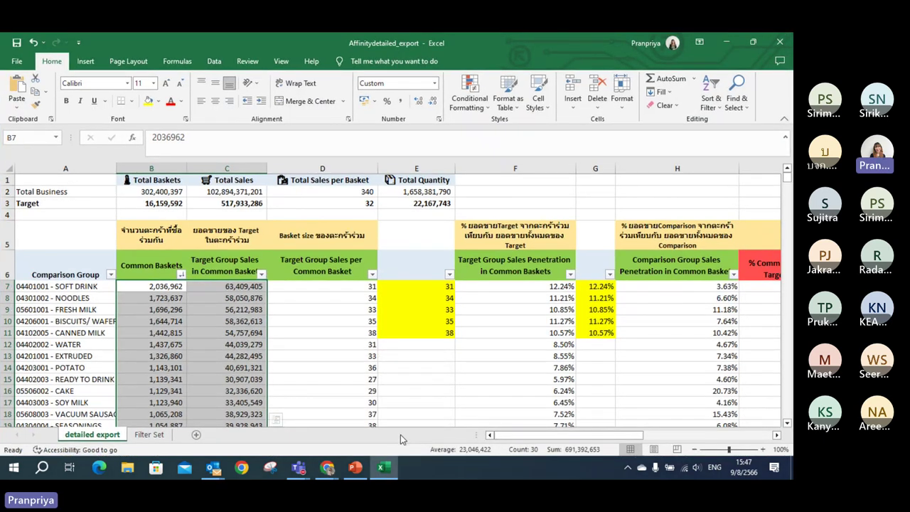
{"action": "left_click", "coordinate": [448, 356]}
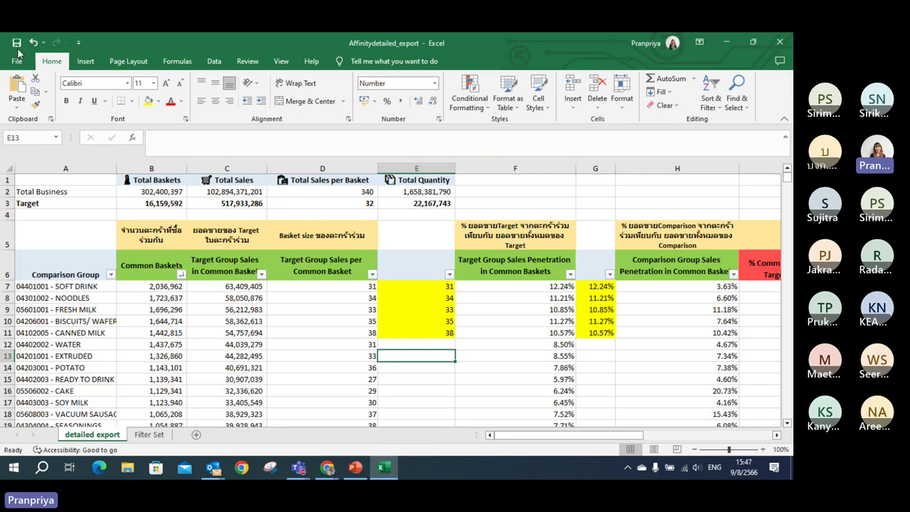
{"action": "mouse_move", "coordinate": [499, 435]}
{"action": "left_mouse_down"}
{"action": "mouse_move", "coordinate": [643, 438]}
{"action": "mouse_move", "coordinate": [491, 441]}
{"action": "left_mouse_up"}
{"action": "left_click_drag", "start_coordinate": [174, 36], "coordinate": [358, 395]}
{"action": "scroll", "coordinate": [242, 360], "scroll_direction": "up", "scroll_amount": 2}
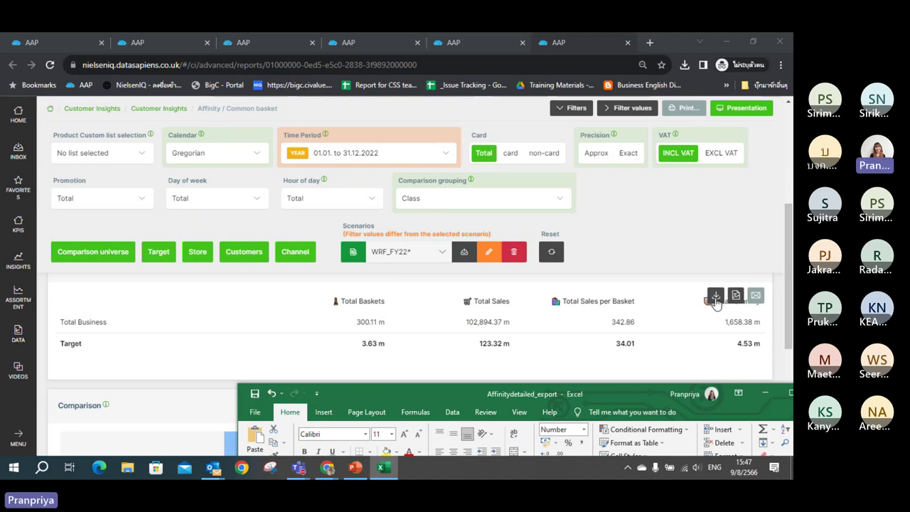
{"action": "left_click_drag", "start_coordinate": [503, 397], "coordinate": [351, 164]}
- Highlight the summary block A1:E3 and its Total Business and Target rows in turn, and maximize the workbook window
{"action": "left_click_drag", "start_coordinate": [114, 296], "coordinate": [507, 325]}
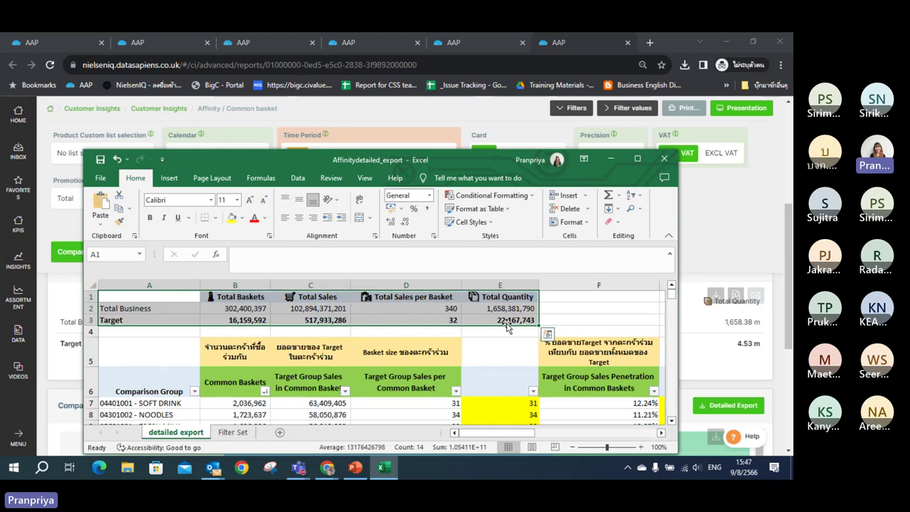
{"action": "left_click", "coordinate": [141, 307]}
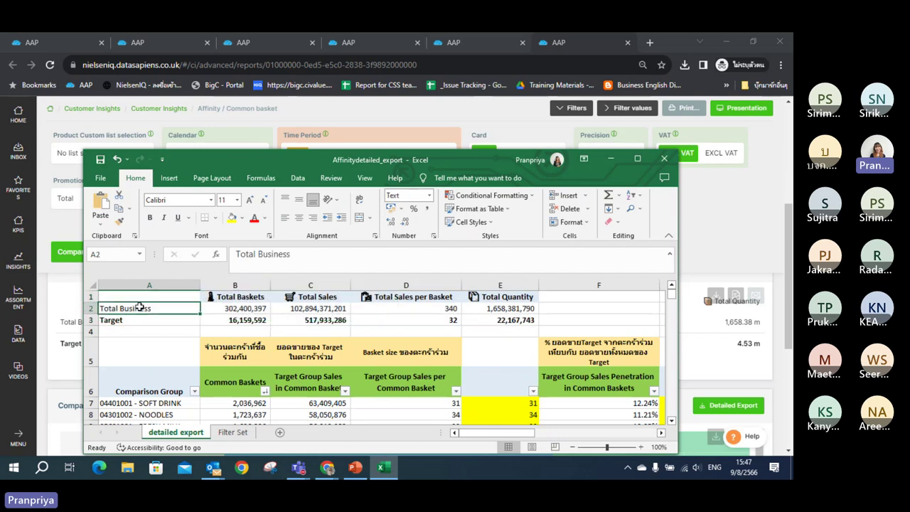
{"action": "left_click_drag", "start_coordinate": [140, 307], "coordinate": [493, 306]}
{"action": "left_click_drag", "start_coordinate": [167, 320], "coordinate": [524, 328]}
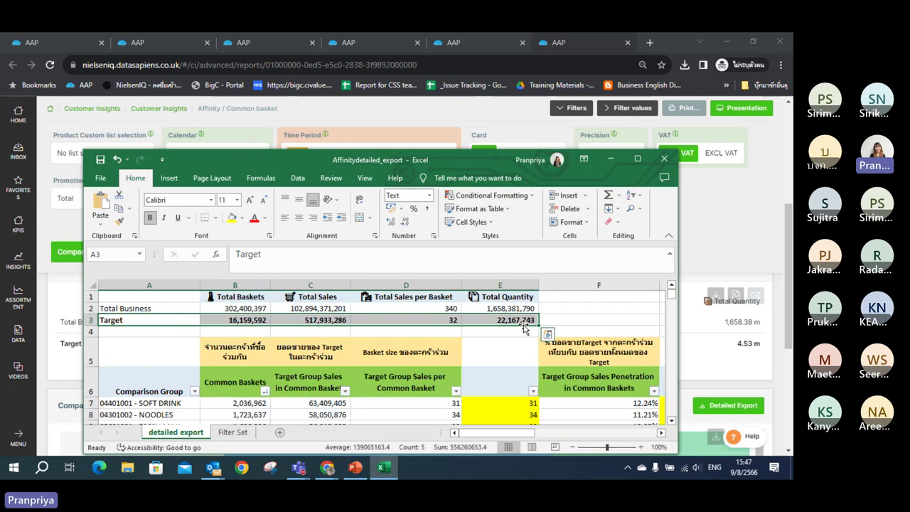
{"action": "left_click", "coordinate": [631, 160]}
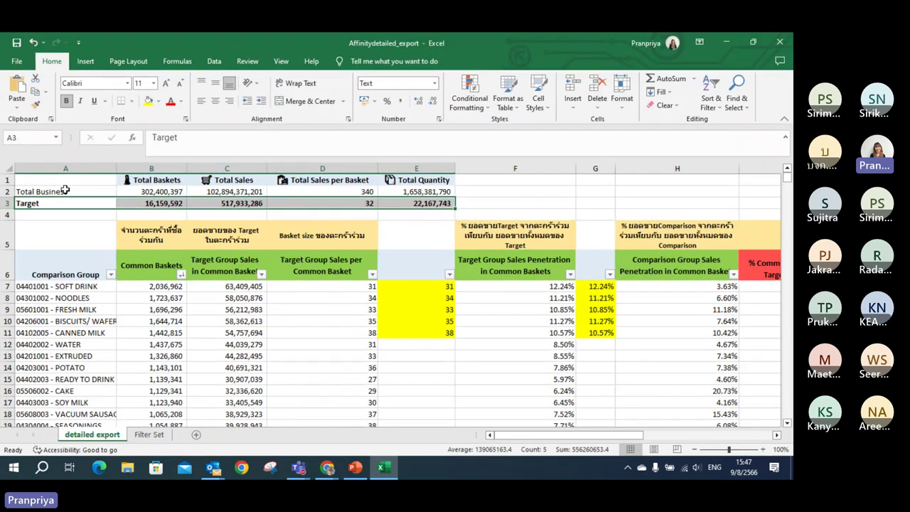
- Examine the Total Business row's baskets, sales, sales per basket and quantity, and the Target row across the same columns
{"action": "left_click", "coordinate": [68, 190]}
{"action": "left_click", "coordinate": [123, 193]}
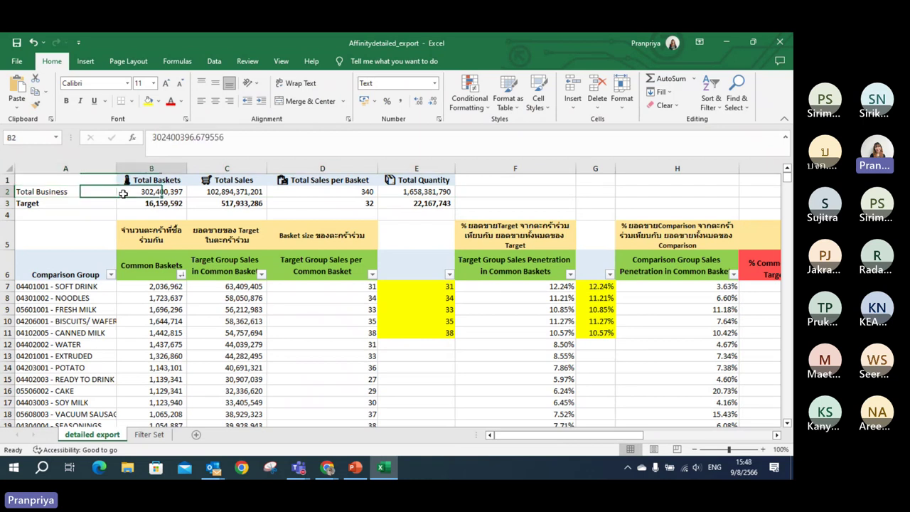
{"action": "left_click", "coordinate": [211, 194]}
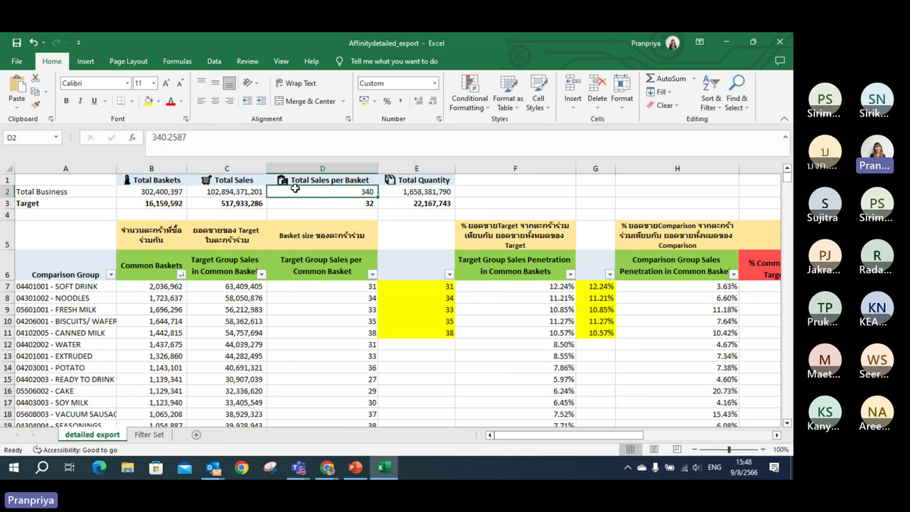
{"action": "left_click", "coordinate": [385, 192]}
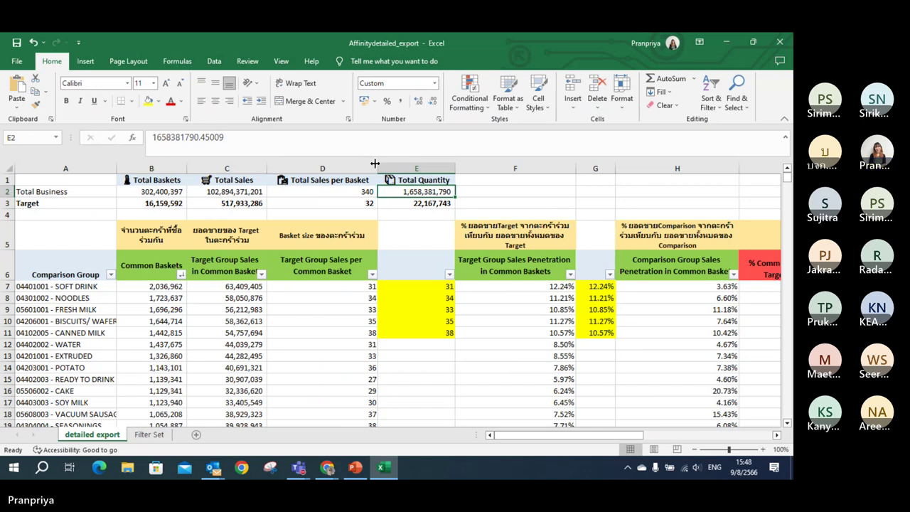
{"action": "left_click_drag", "start_coordinate": [377, 164], "coordinate": [370, 165]}
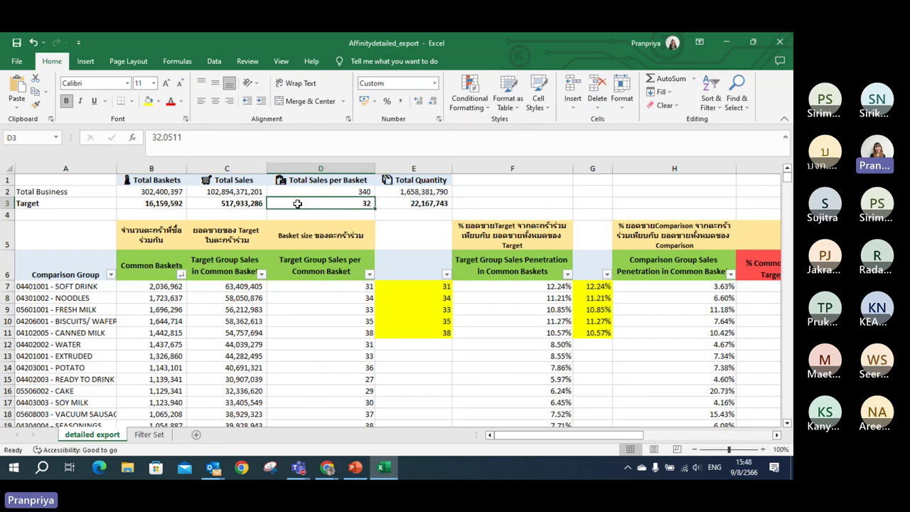
{"action": "left_click_drag", "start_coordinate": [412, 192], "coordinate": [165, 192]}
{"action": "left_click", "coordinate": [81, 203]}
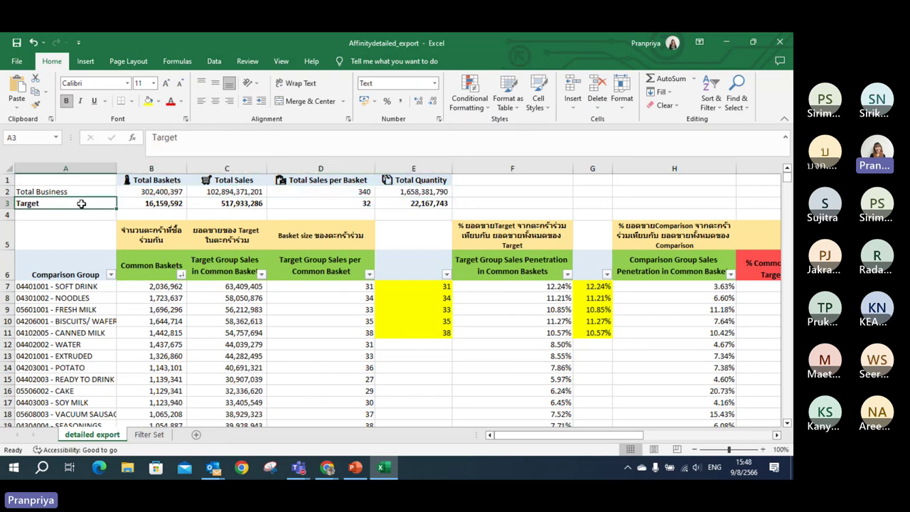
{"action": "left_click_drag", "start_coordinate": [81, 203], "coordinate": [447, 203]}
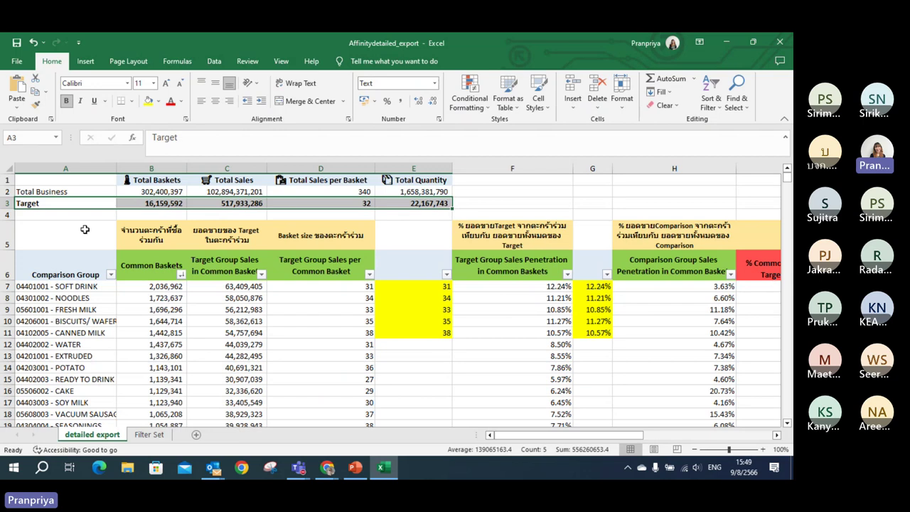
- Examine the Comparison Group and Common Baskets columns and check the sort order applied to Common Baskets
{"action": "left_click_drag", "start_coordinate": [65, 274], "coordinate": [125, 417]}
{"action": "left_click", "coordinate": [83, 265]}
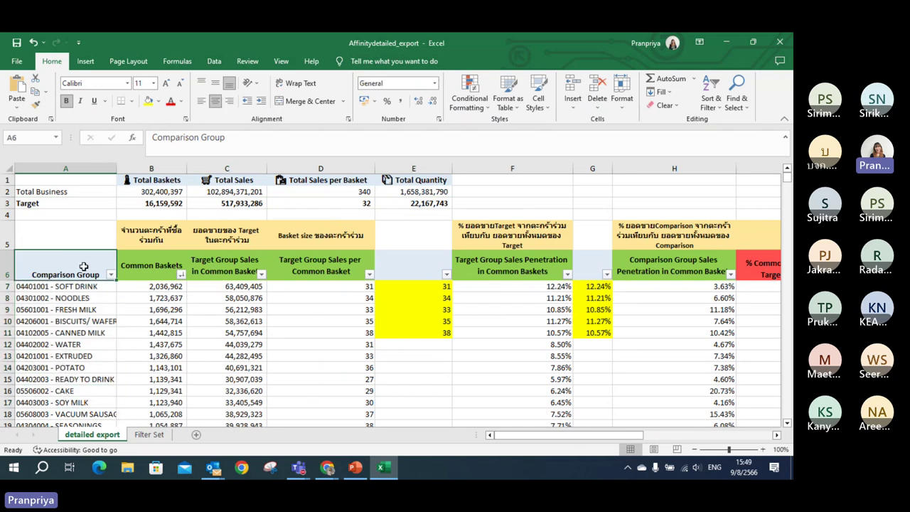
{"action": "left_click", "coordinate": [157, 265]}
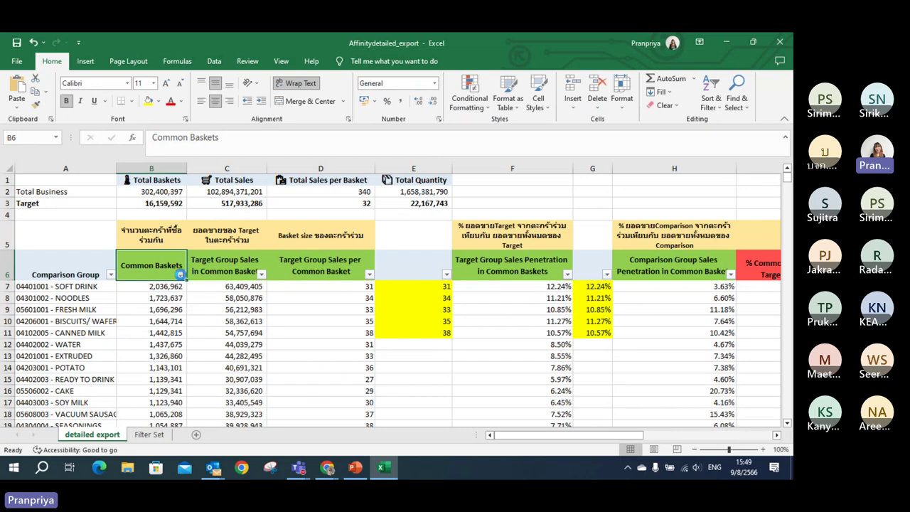
{"action": "left_click", "coordinate": [182, 275]}
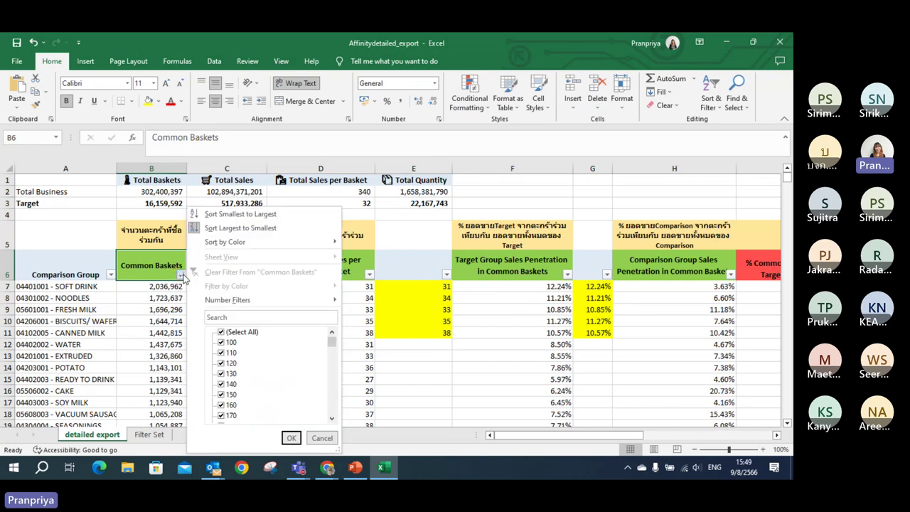
{"action": "left_click", "coordinate": [182, 275]}
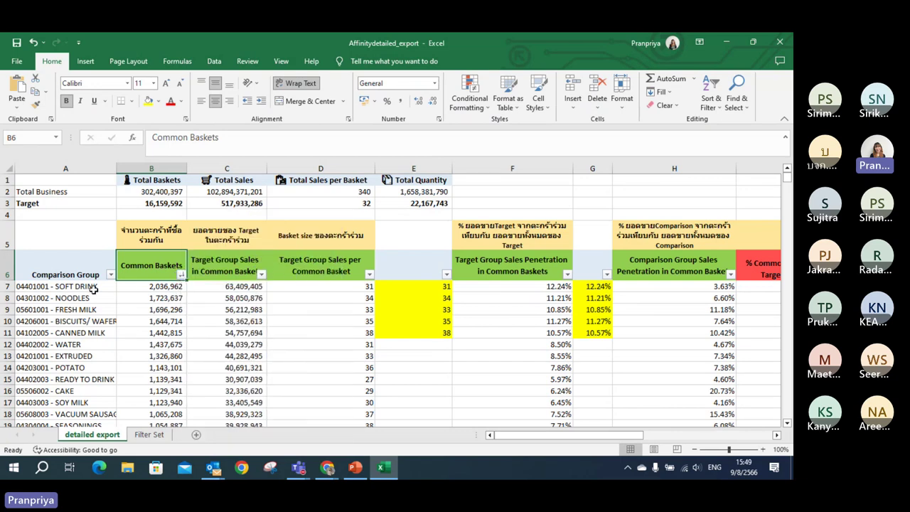
- Examine the Common Baskets figures for the soft drink, noodles, fresh milk and biscuits/wafer comparison groups, plus the column's Thai description
{"action": "left_click", "coordinate": [72, 265]}
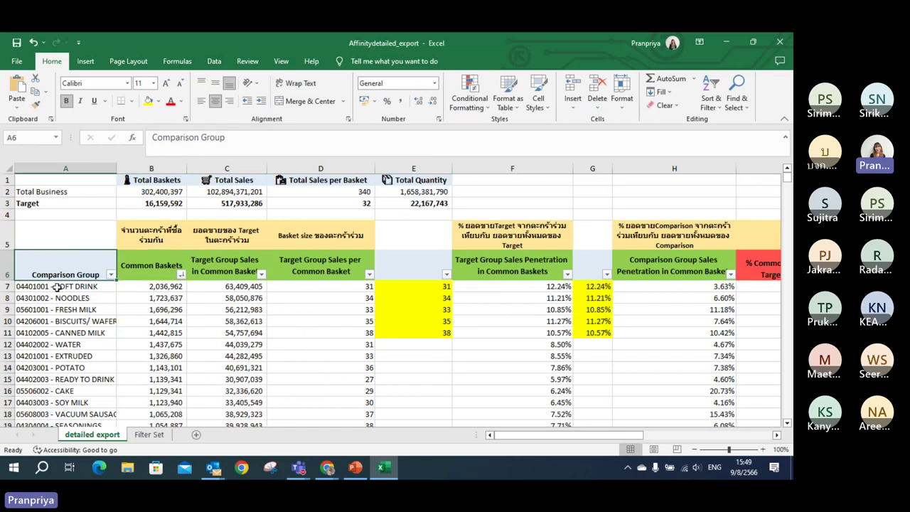
{"action": "left_click", "coordinate": [57, 288]}
{"action": "left_click", "coordinate": [131, 288]}
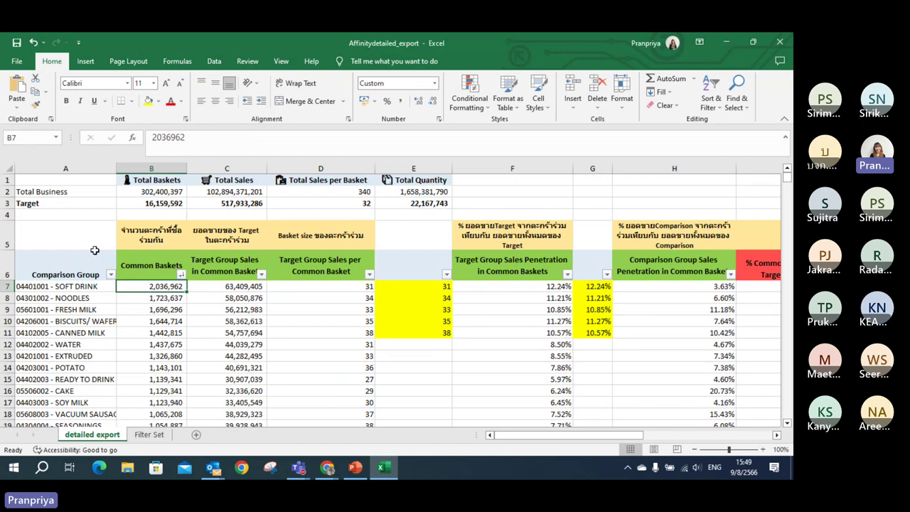
{"action": "left_click", "coordinate": [83, 297]}
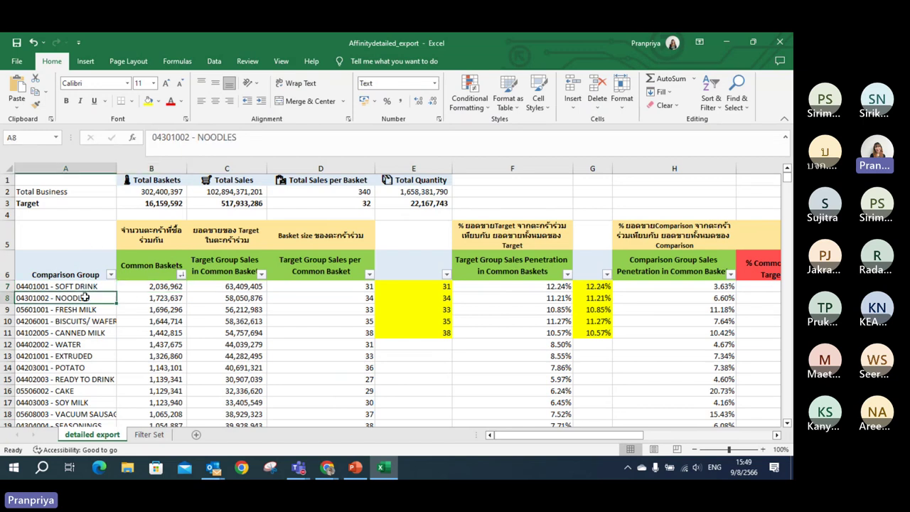
{"action": "left_click", "coordinate": [130, 298]}
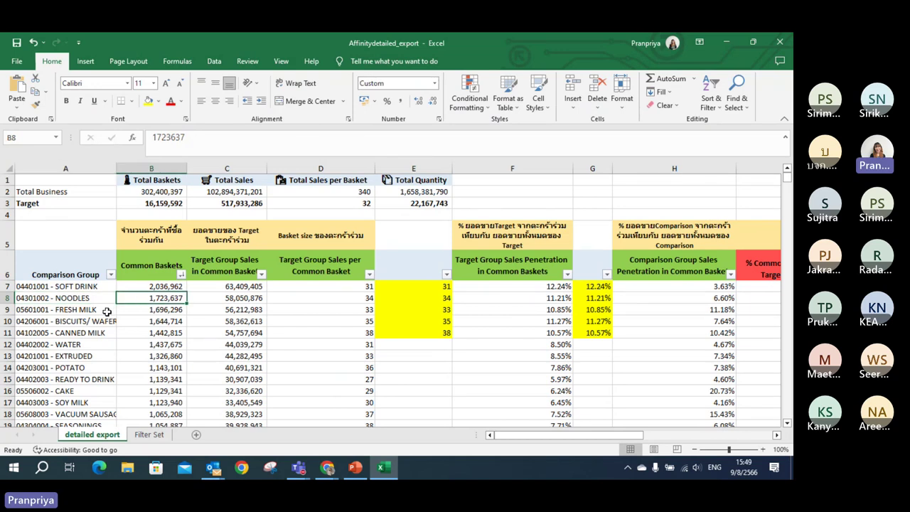
{"action": "left_click", "coordinate": [106, 311]}
{"action": "left_click", "coordinate": [125, 309]}
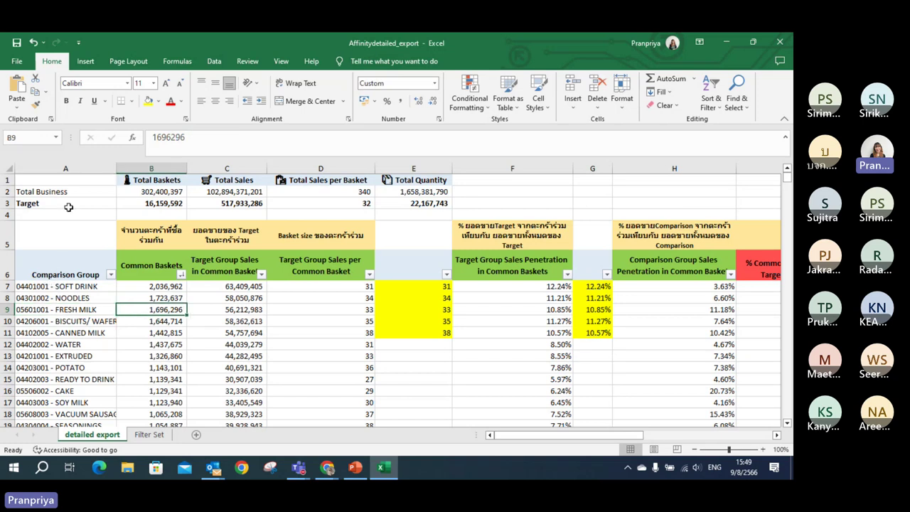
{"action": "left_click_drag", "start_coordinate": [70, 323], "coordinate": [130, 328]}
{"action": "left_click", "coordinate": [136, 321]}
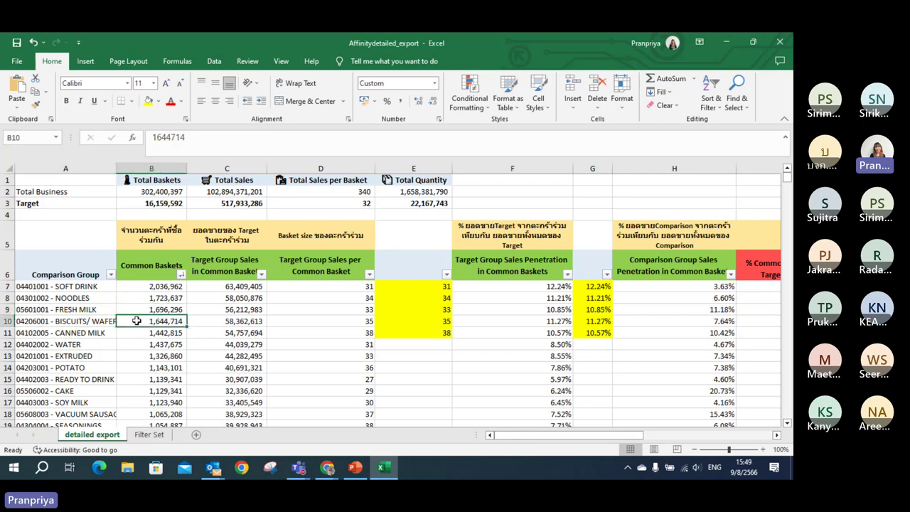
{"action": "left_click_drag", "start_coordinate": [145, 287], "coordinate": [146, 321]}
{"action": "left_click", "coordinate": [142, 237]}
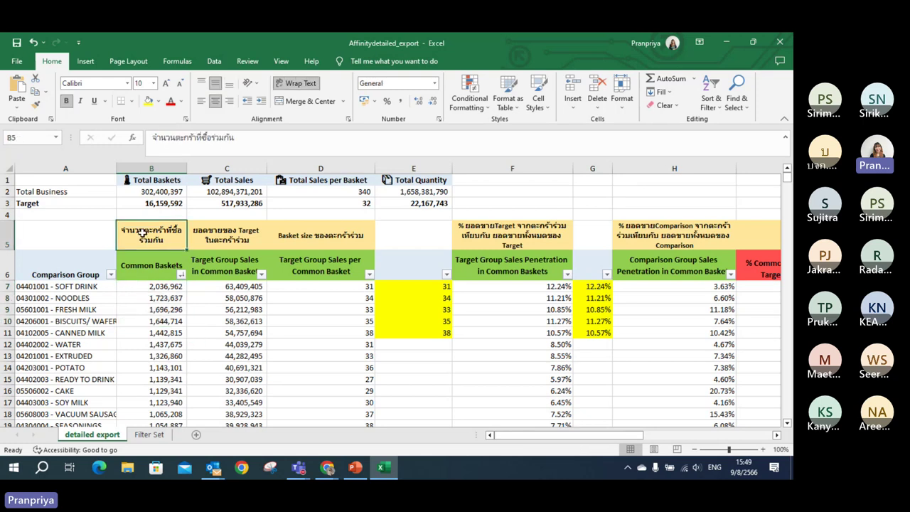
- Review the soft drink, noodles and fresh milk comparison groups in A7:A9 against the Common Baskets heading
{"action": "left_click", "coordinate": [103, 288]}
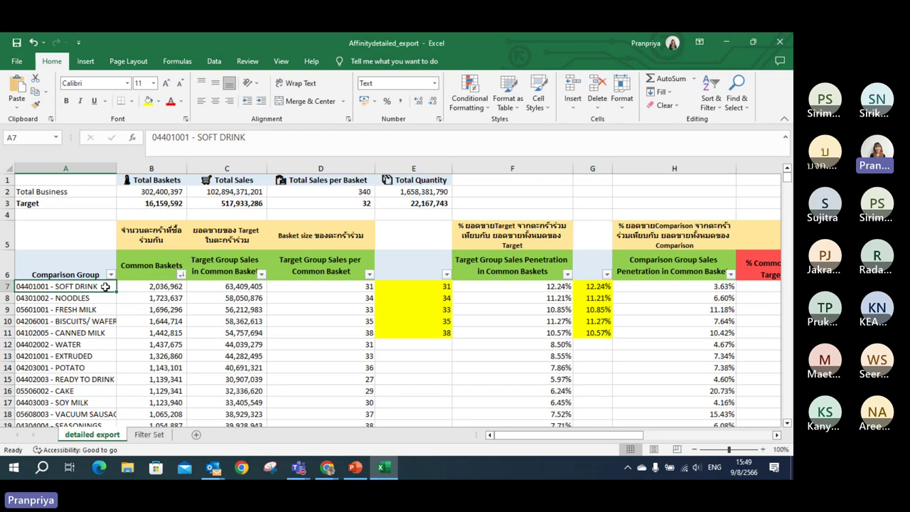
{"action": "left_click_drag", "start_coordinate": [105, 309], "coordinate": [105, 287]}
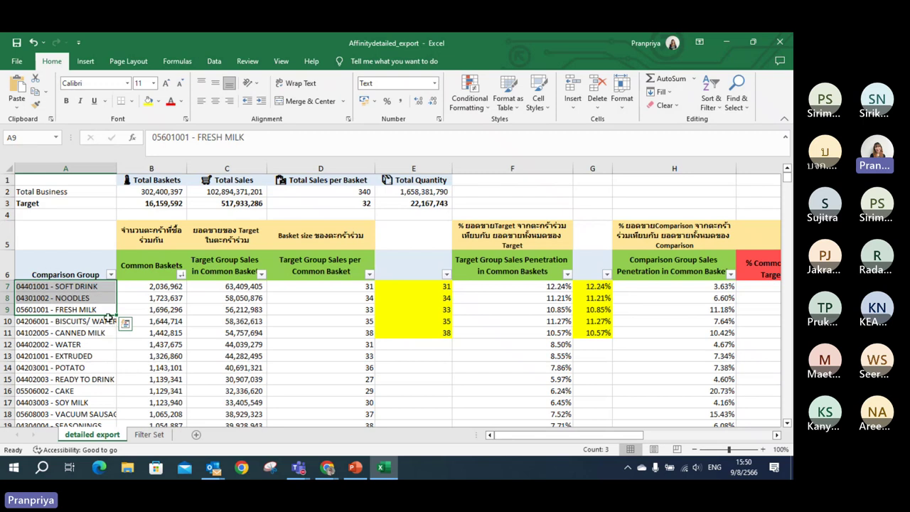
{"action": "left_click", "coordinate": [135, 274]}
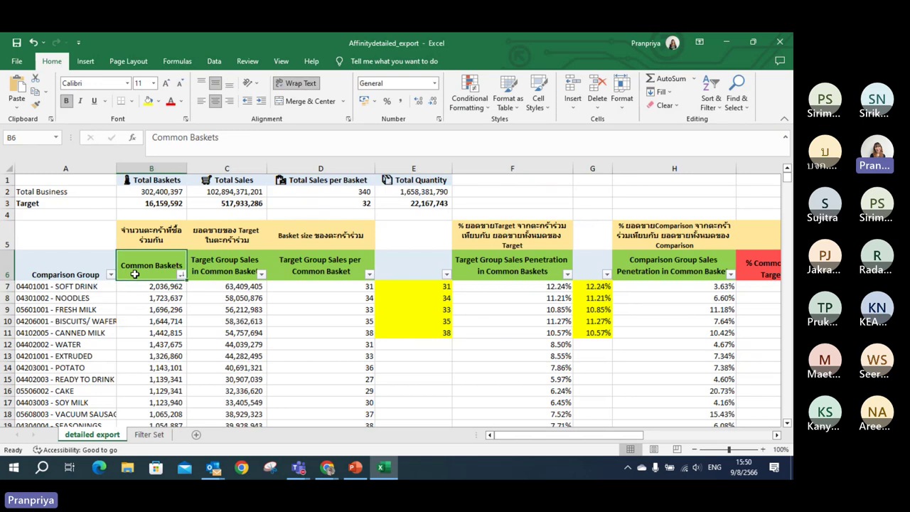
{"action": "left_click", "coordinate": [113, 286]}
{"action": "left_click", "coordinate": [152, 267]}
- Examine Target Group Sales in Common Baskets for the first comparison groups, comparing the soft drink and noodles rows
{"action": "left_click", "coordinate": [193, 267]}
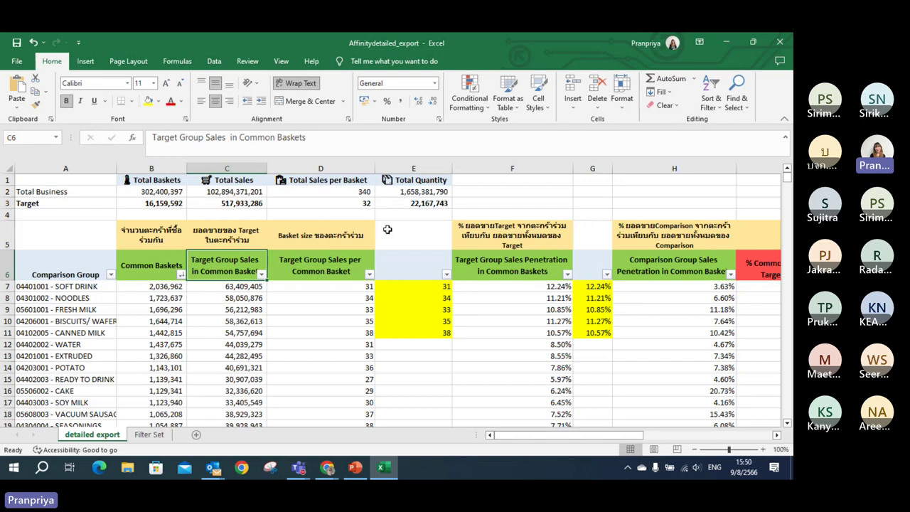
{"action": "left_click", "coordinate": [208, 288]}
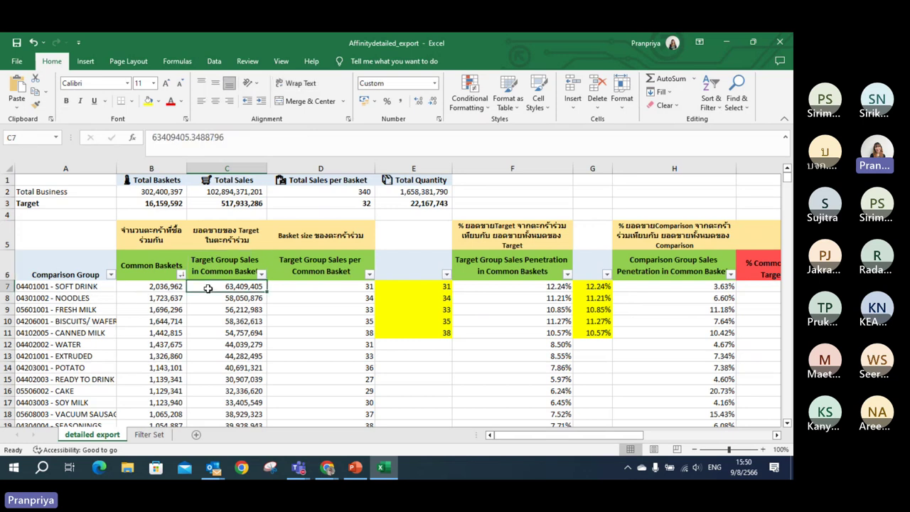
{"action": "key", "text": "Down"}
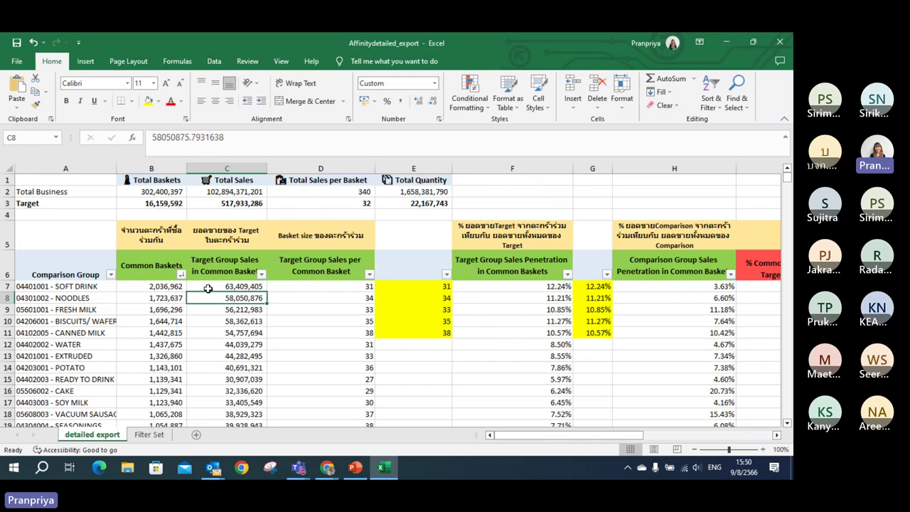
{"action": "key", "text": "Down"}
{"action": "key", "text": "Up"}
{"action": "key", "text": "Up"}
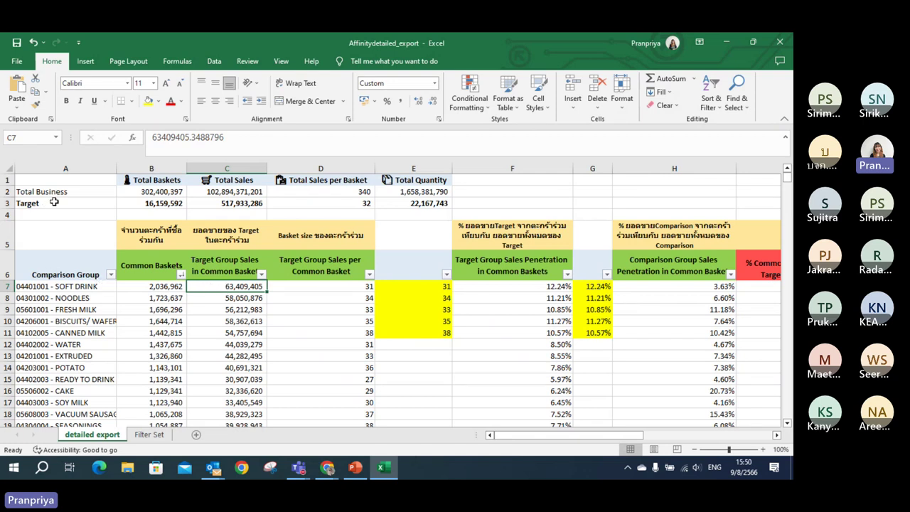
{"action": "left_click", "coordinate": [64, 299]}
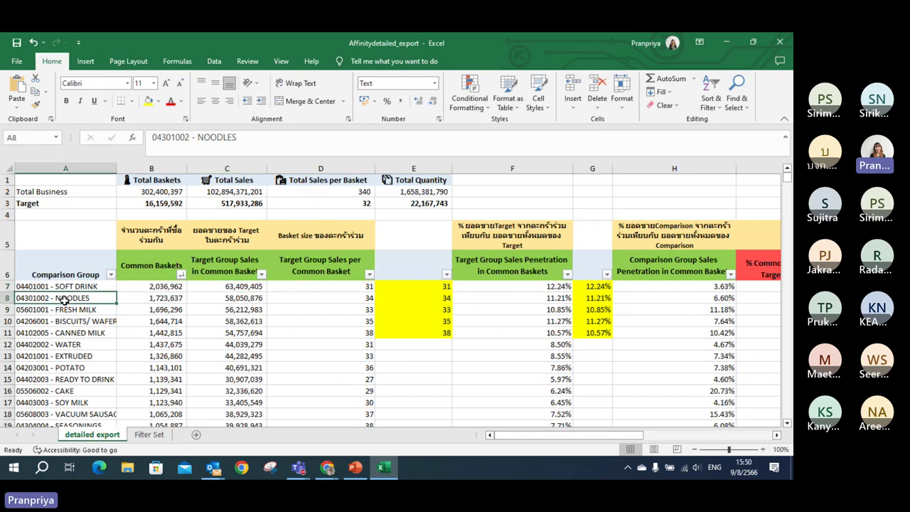
{"action": "left_click", "coordinate": [211, 298]}
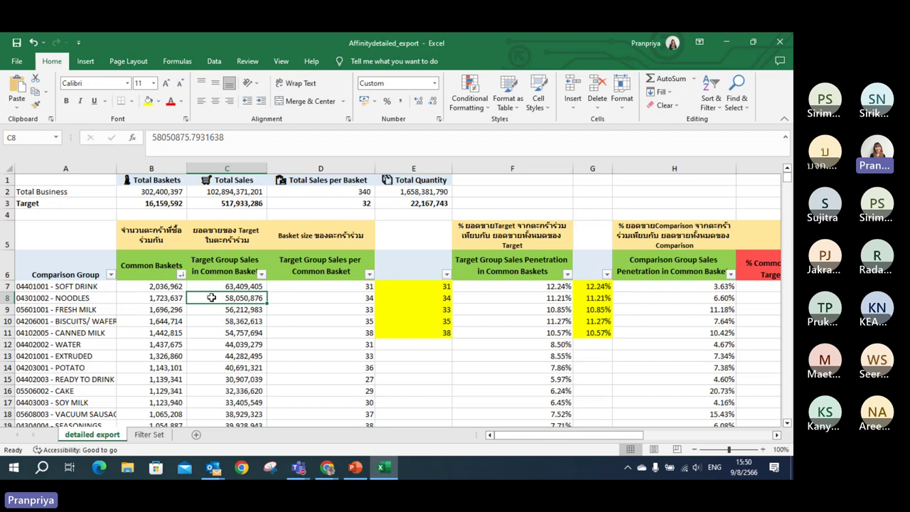
{"action": "mouse_move", "coordinate": [225, 286]}
{"action": "left_mouse_down"}
{"action": "mouse_move", "coordinate": [230, 332]}
{"action": "mouse_move", "coordinate": [233, 302]}
{"action": "left_mouse_up"}
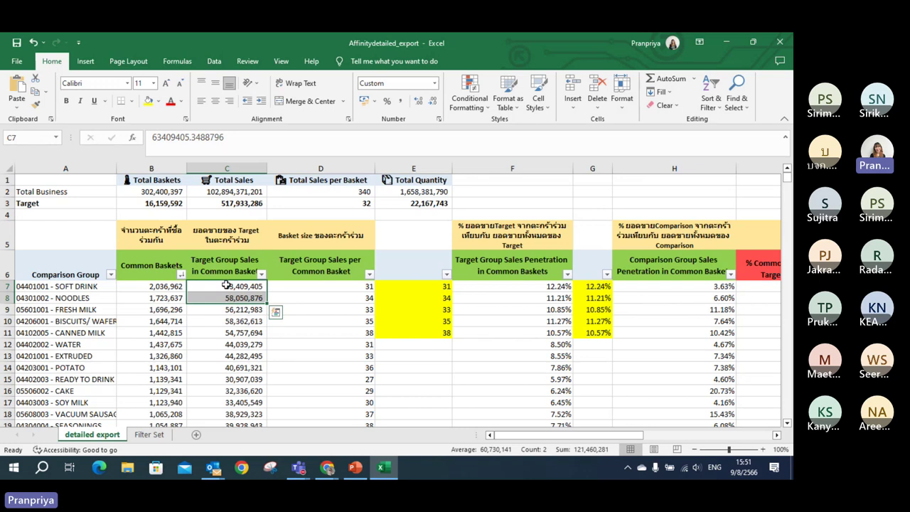
{"action": "left_click", "coordinate": [225, 285]}
{"action": "left_click", "coordinate": [133, 288]}
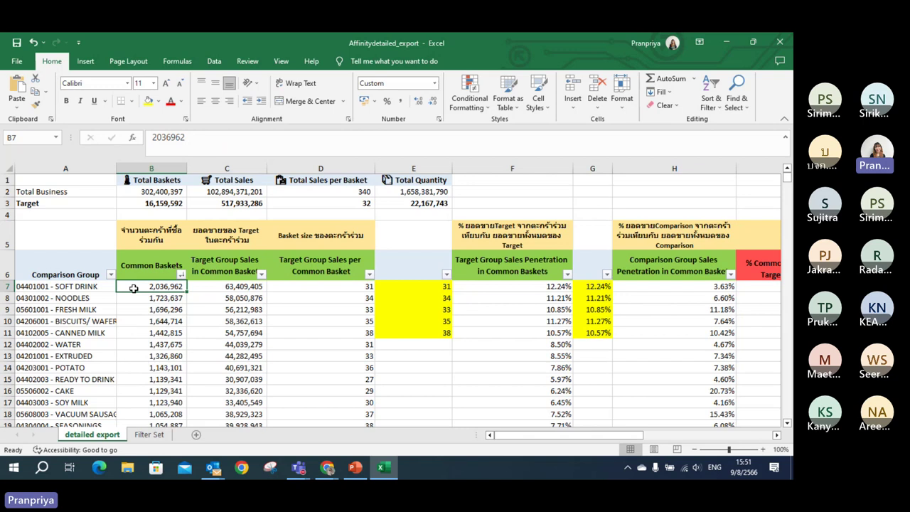
{"action": "left_click", "coordinate": [94, 288]}
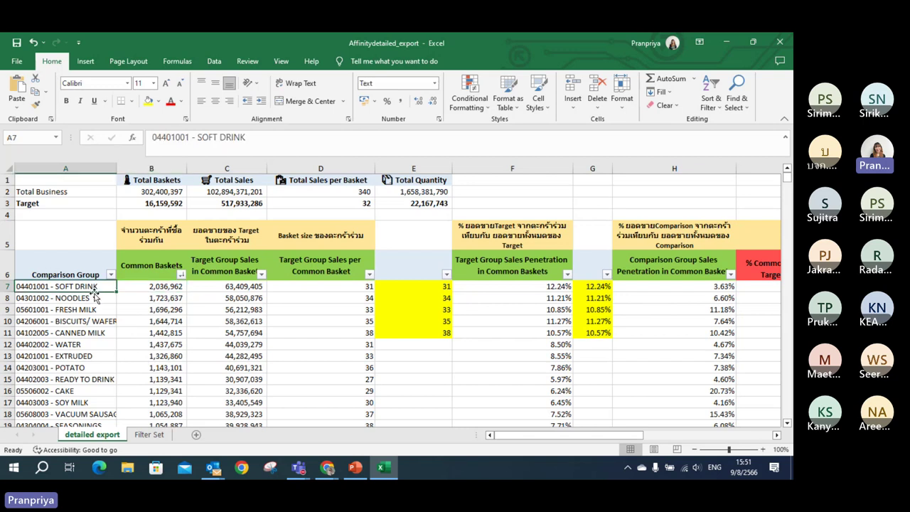
{"action": "left_click", "coordinate": [96, 299]}
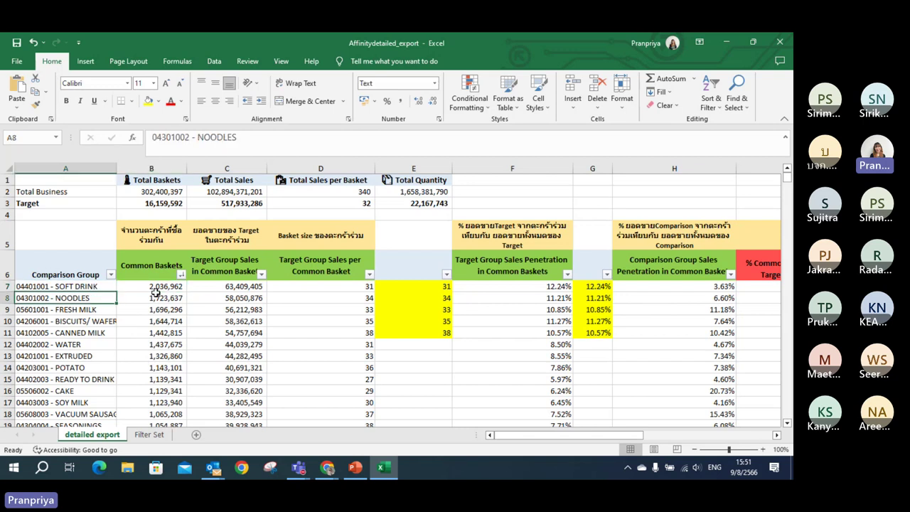
- Inspect the soft drink row's Target Group Sales per Common Basket and check the yellow check cell E7's formula against columns B and C
{"action": "left_click", "coordinate": [205, 286]}
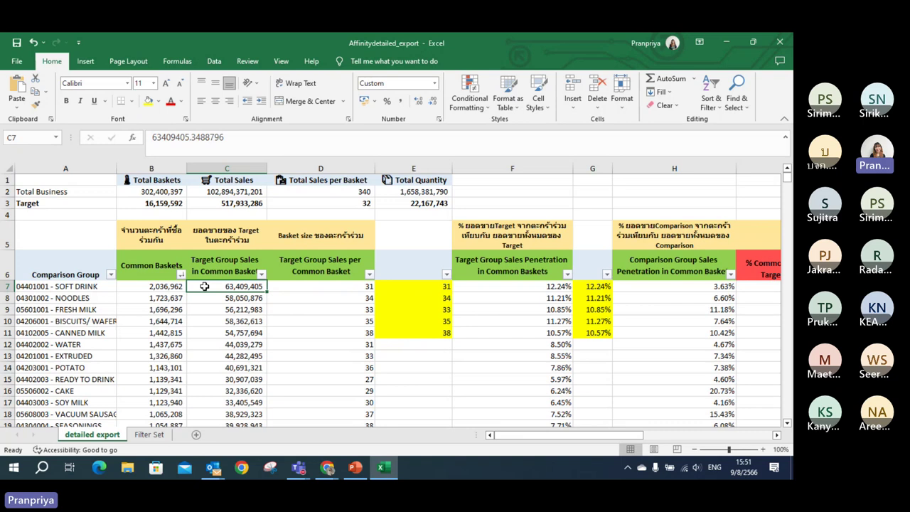
{"action": "key", "text": "Right"}
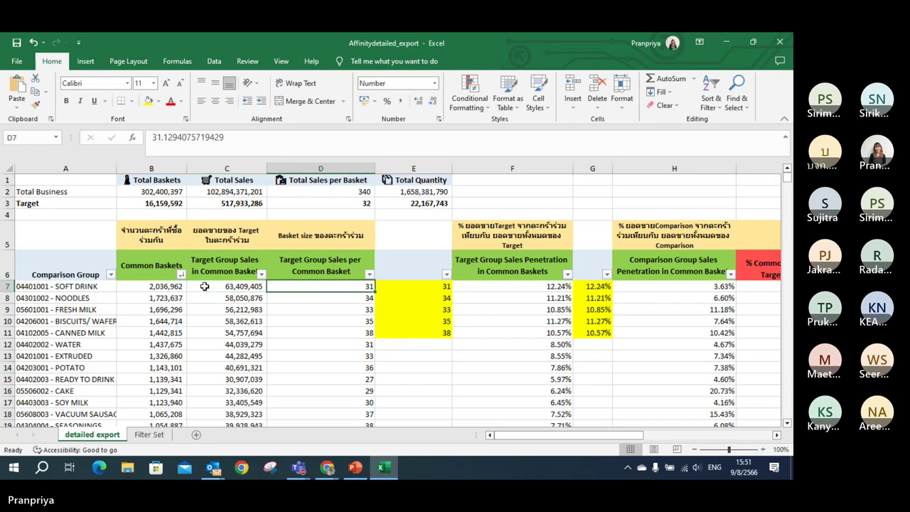
{"action": "double_click", "coordinate": [310, 284]}
{"action": "key", "text": "Escape"}
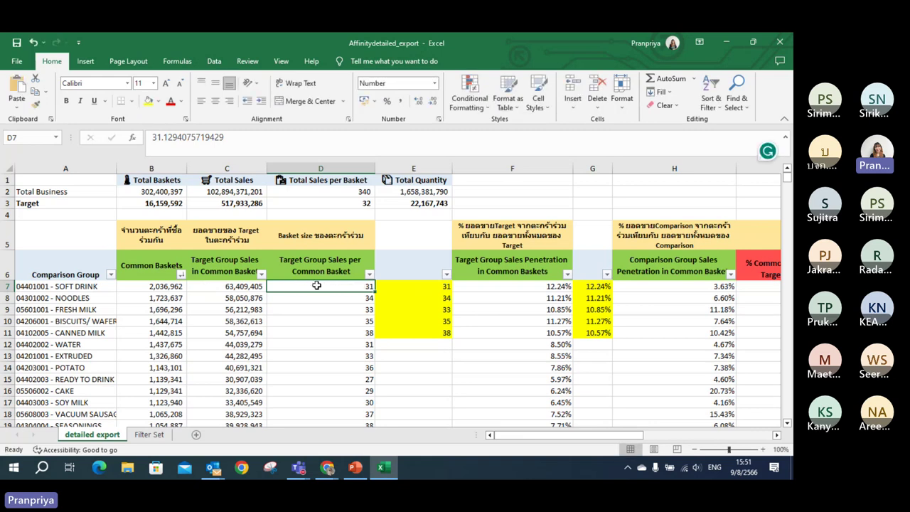
{"action": "double_click", "coordinate": [407, 286]}
{"action": "key", "text": "Escape"}
{"action": "left_click", "coordinate": [209, 288]}
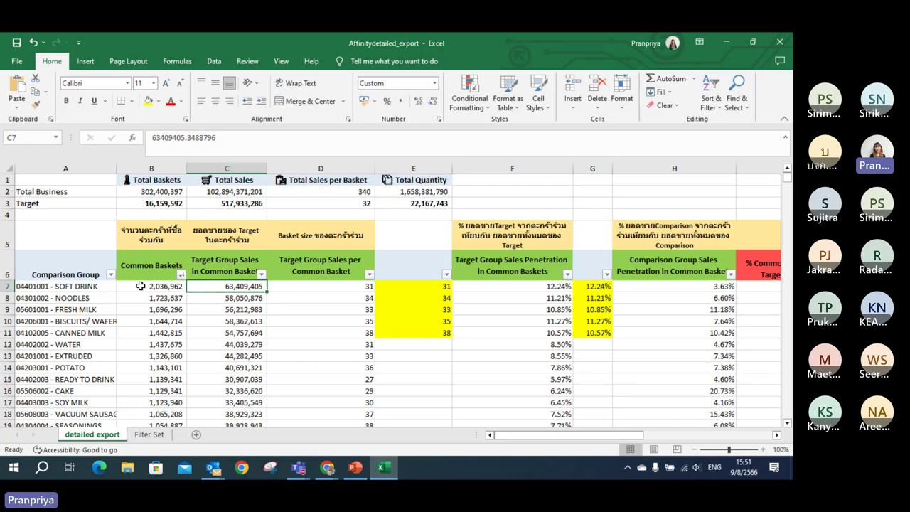
{"action": "left_click", "coordinate": [141, 285]}
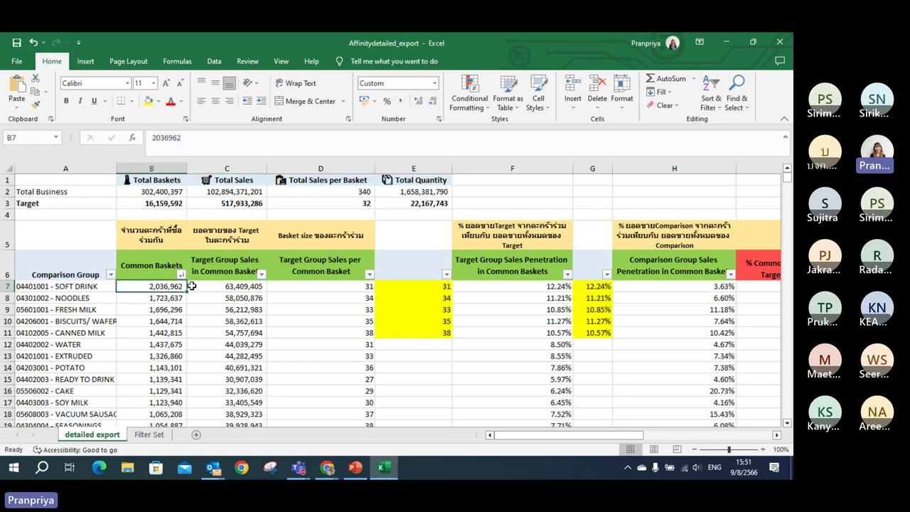
{"action": "left_click_drag", "start_coordinate": [207, 286], "coordinate": [169, 287]}
{"action": "left_click", "coordinate": [400, 288]}
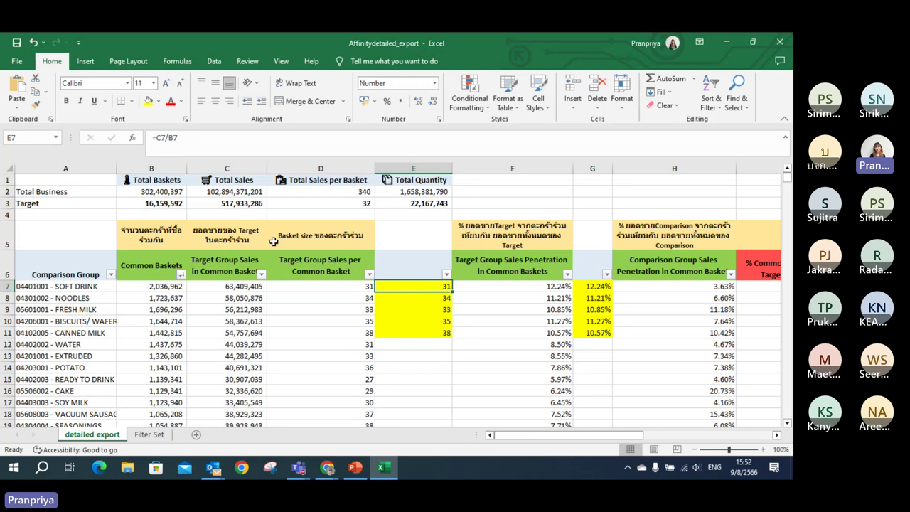
- Review the common-basket sales and sales penetration headings in row 6, returning to the sales-per-basket check formula in E7
{"action": "left_click", "coordinate": [224, 263]}
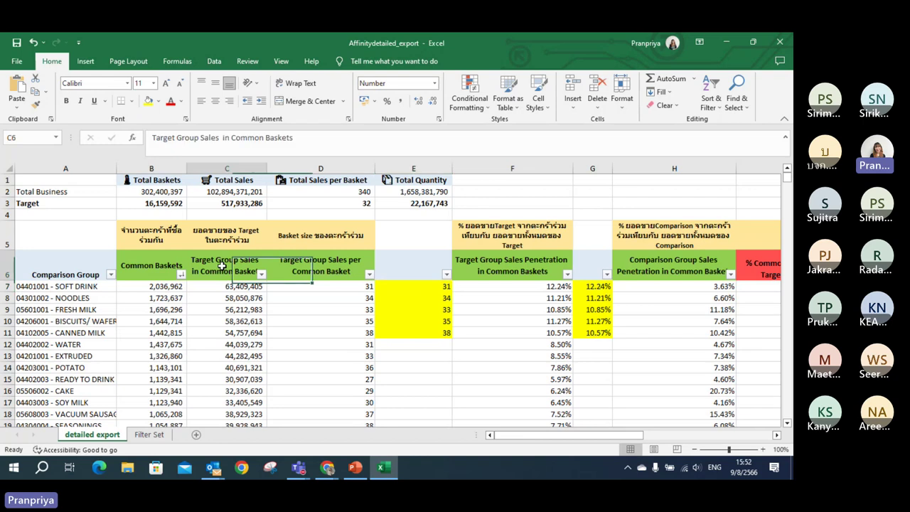
{"action": "left_click", "coordinate": [496, 273]}
{"action": "left_click", "coordinate": [650, 275]}
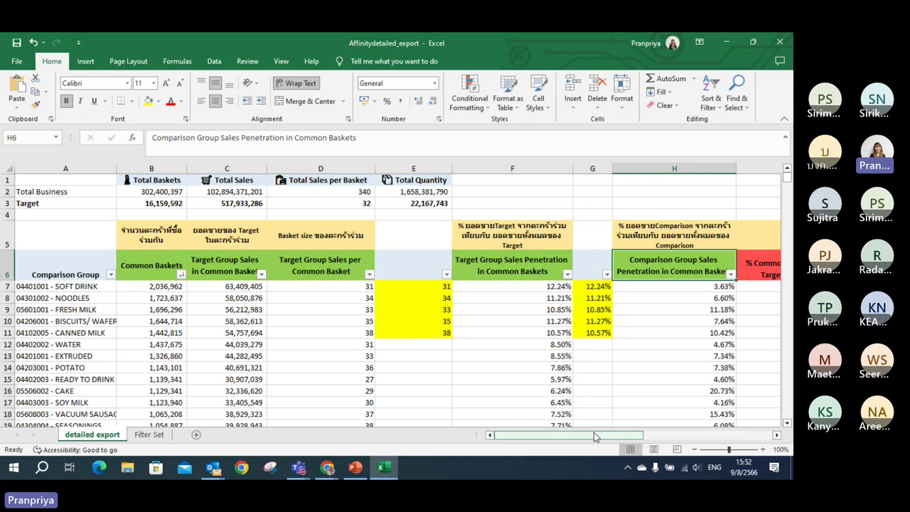
{"action": "left_click", "coordinate": [142, 264]}
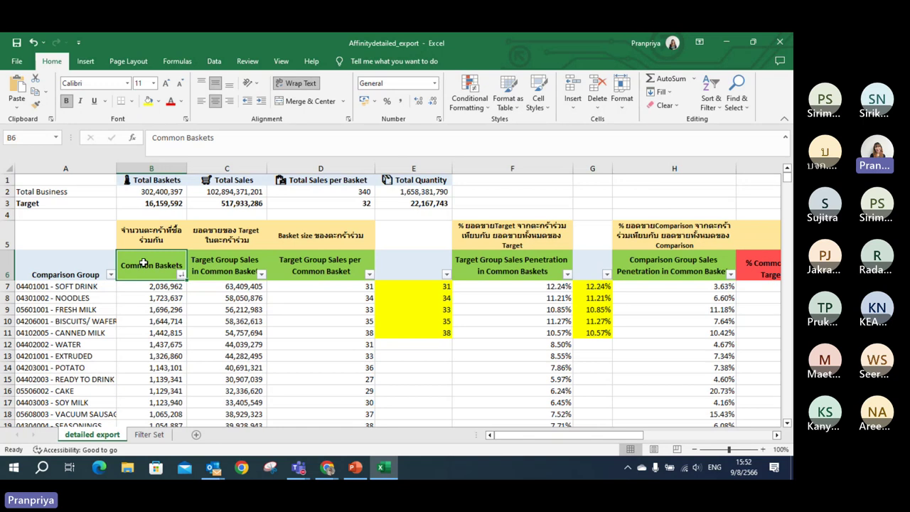
{"action": "left_click", "coordinate": [204, 266]}
{"action": "left_click", "coordinate": [288, 268]}
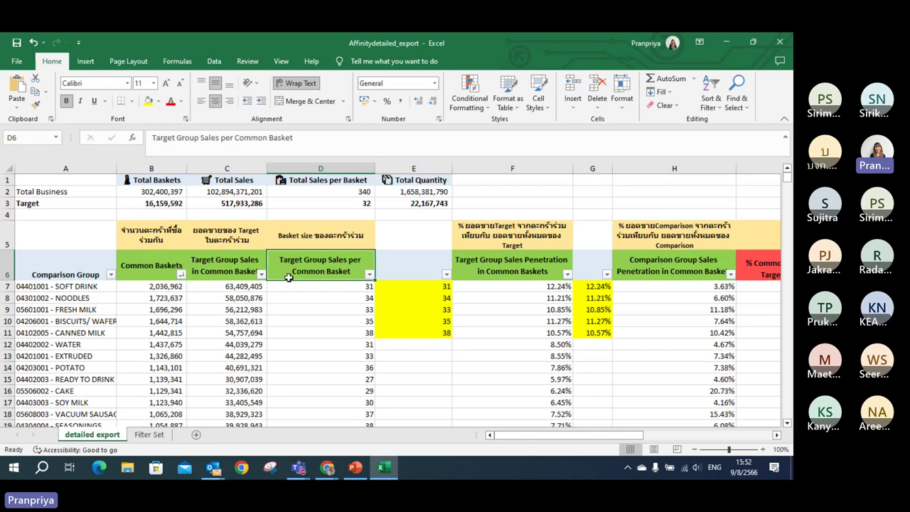
{"action": "left_click", "coordinate": [395, 288]}
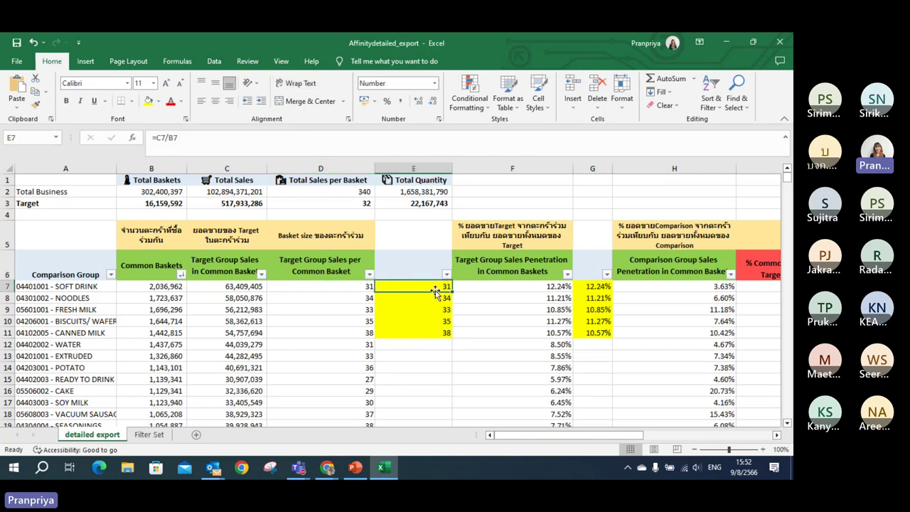
- Inspect the unlabelled check columns E and G and the formulas in their soft drink cells, E7 and G7
{"action": "left_click", "coordinate": [585, 264]}
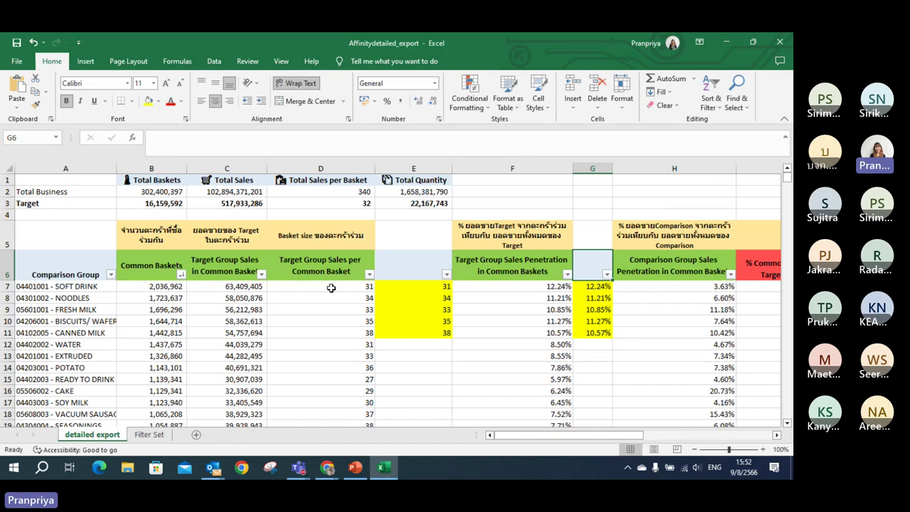
{"action": "left_click", "coordinate": [406, 270]}
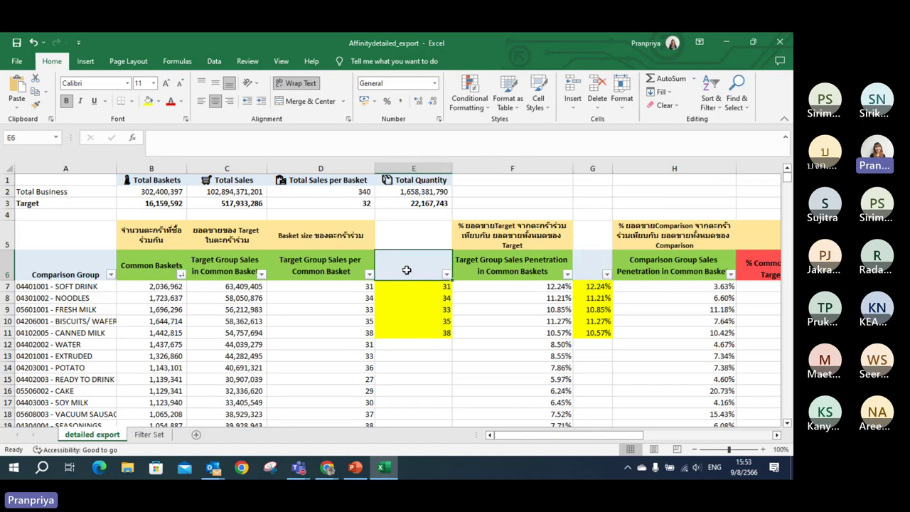
{"action": "left_click", "coordinate": [411, 284]}
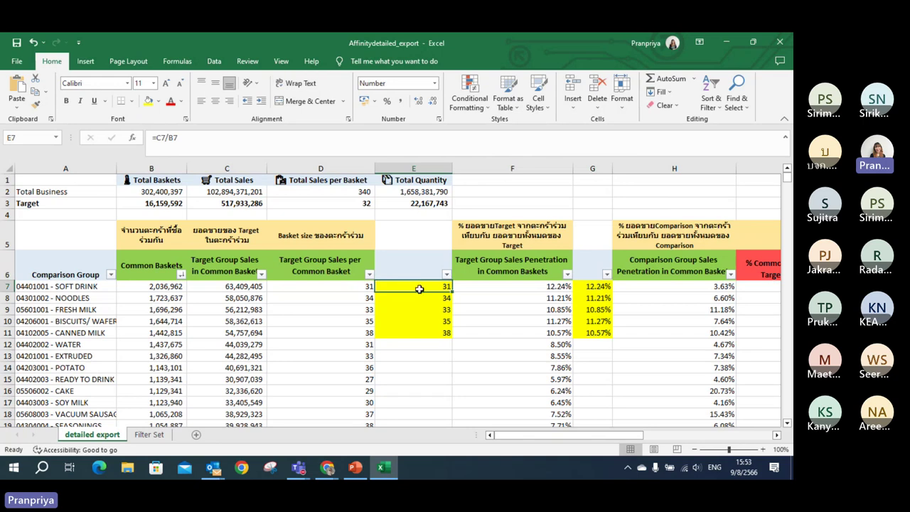
{"action": "left_click", "coordinate": [590, 284]}
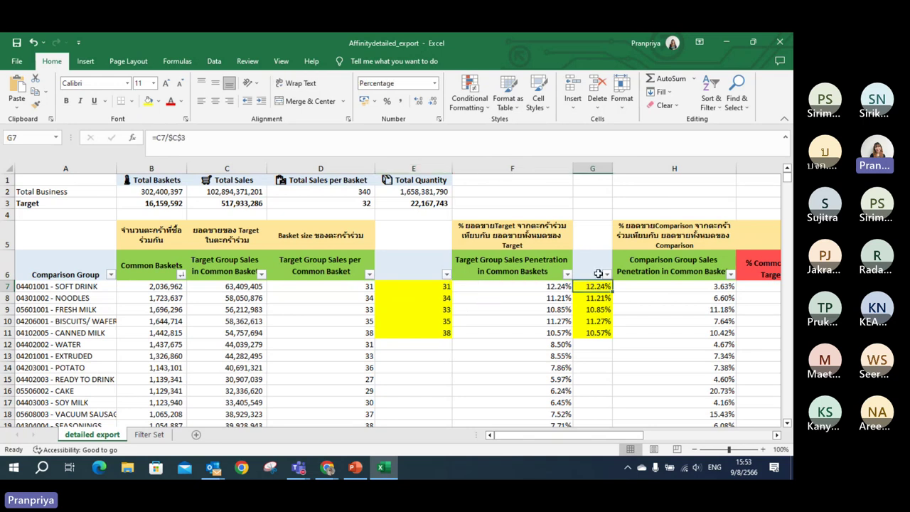
- Trace the soft drink check formula in G7 to its common-basket sales in C7 and the Target total sales in C3
{"action": "left_click", "coordinate": [599, 268]}
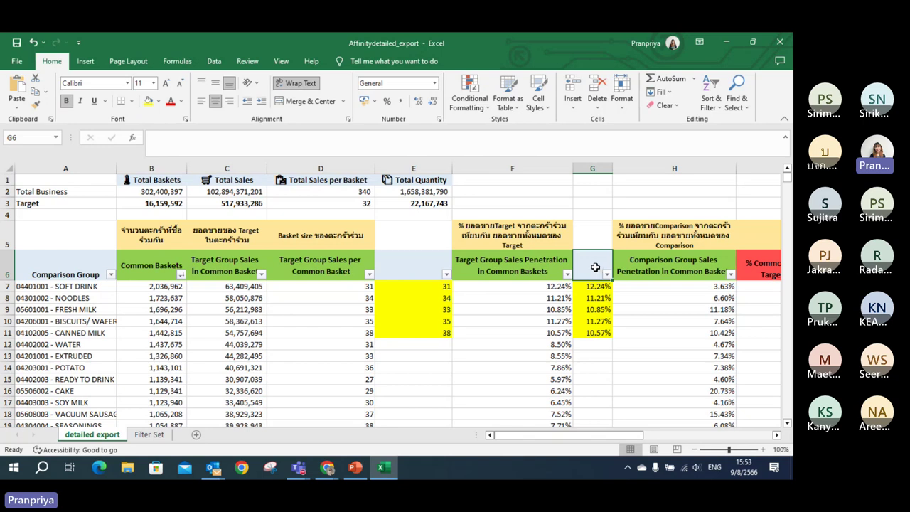
{"action": "double_click", "coordinate": [594, 285]}
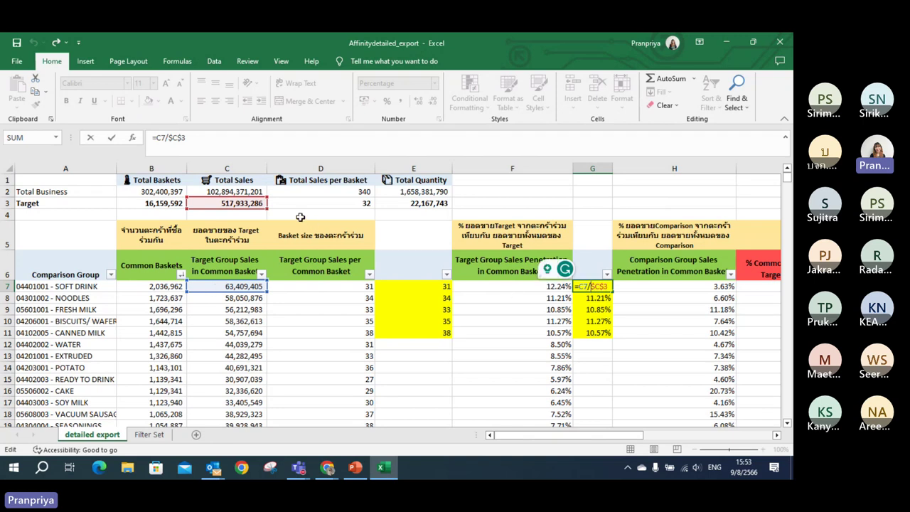
{"action": "key", "text": "ctrl+Return"}
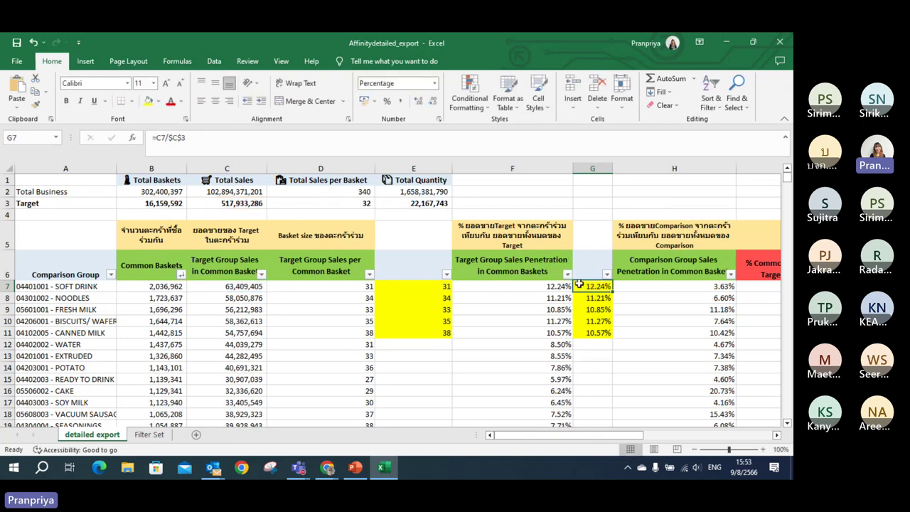
{"action": "left_click", "coordinate": [215, 283]}
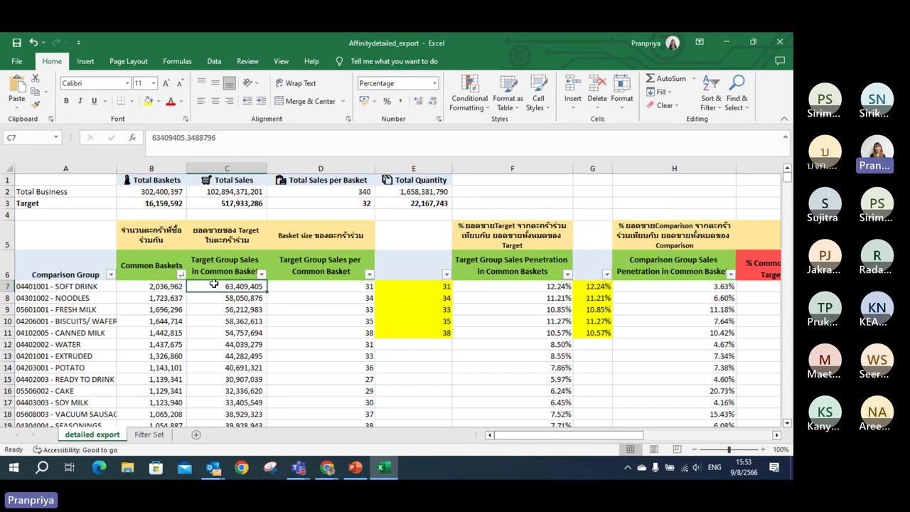
{"action": "left_click", "coordinate": [212, 205]}
{"action": "left_click", "coordinate": [579, 286]}
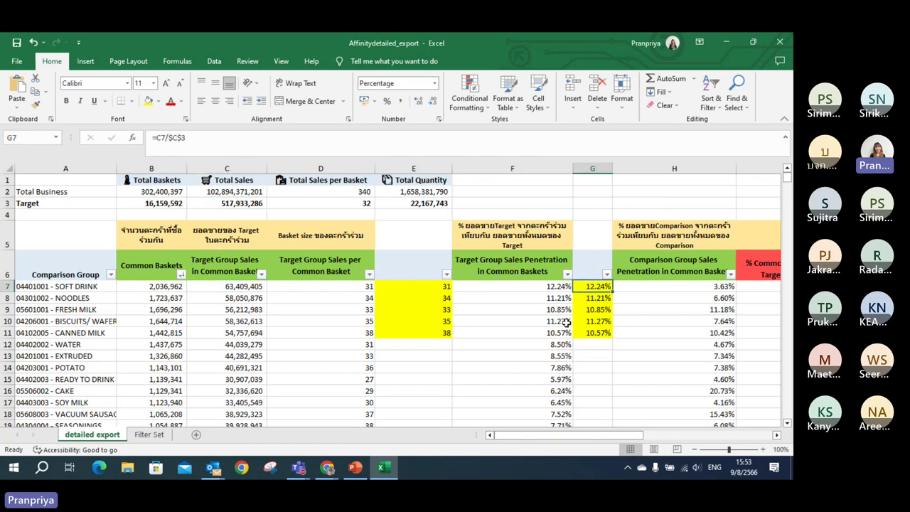
- Review the yellow check range G7:G11, pairing the Target row with the soft drink, noodles and fresh milk comparison groups
{"action": "left_click", "coordinate": [592, 263]}
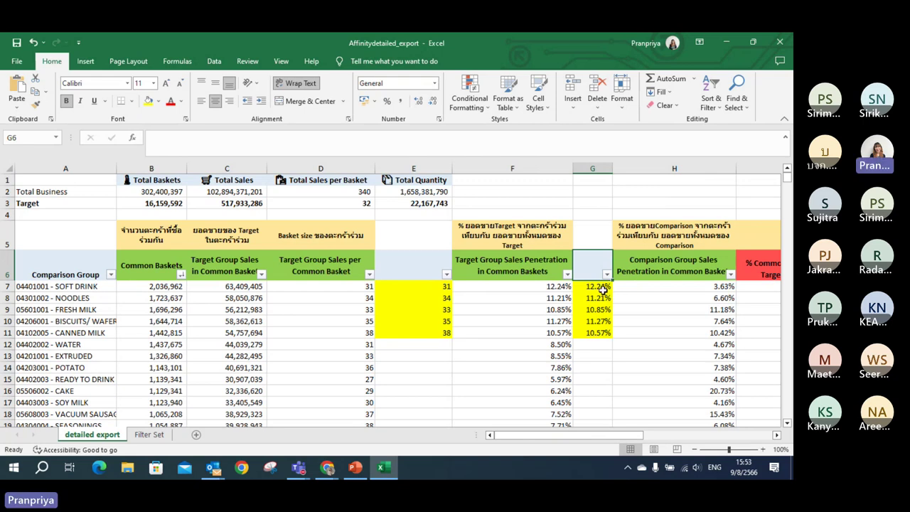
{"action": "left_click_drag", "start_coordinate": [595, 286], "coordinate": [590, 332]}
{"action": "left_click", "coordinate": [60, 202]}
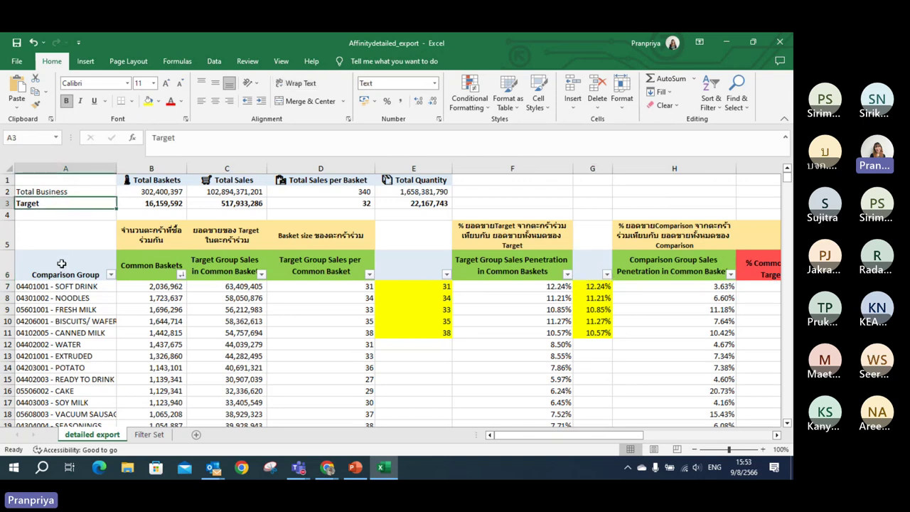
{"action": "left_click", "coordinate": [73, 215]}
{"action": "left_click", "coordinate": [83, 286]}
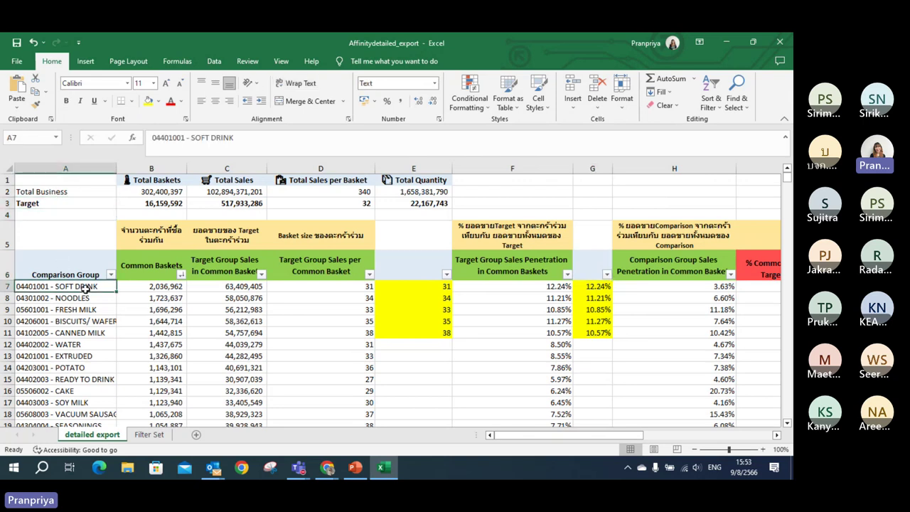
{"action": "left_click", "coordinate": [86, 206]}
{"action": "left_click", "coordinate": [80, 298]}
{"action": "left_click", "coordinate": [81, 206]}
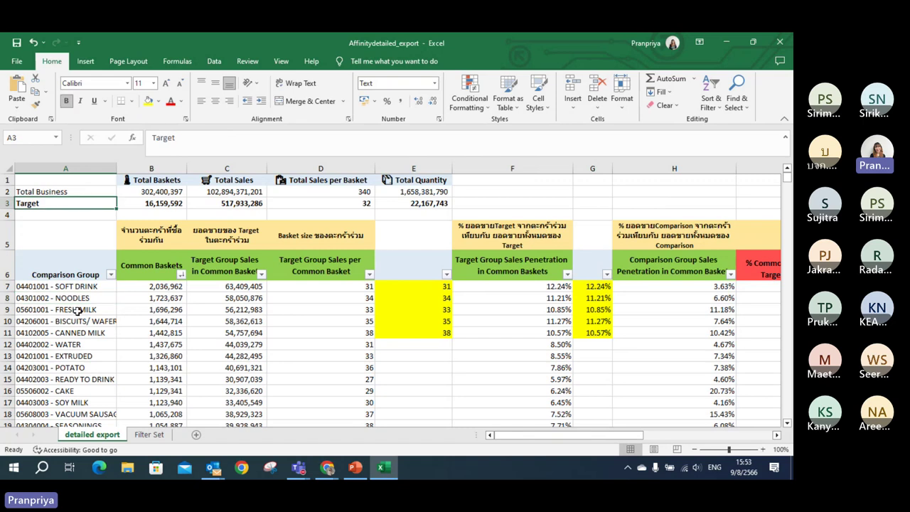
{"action": "left_click", "coordinate": [80, 310]}
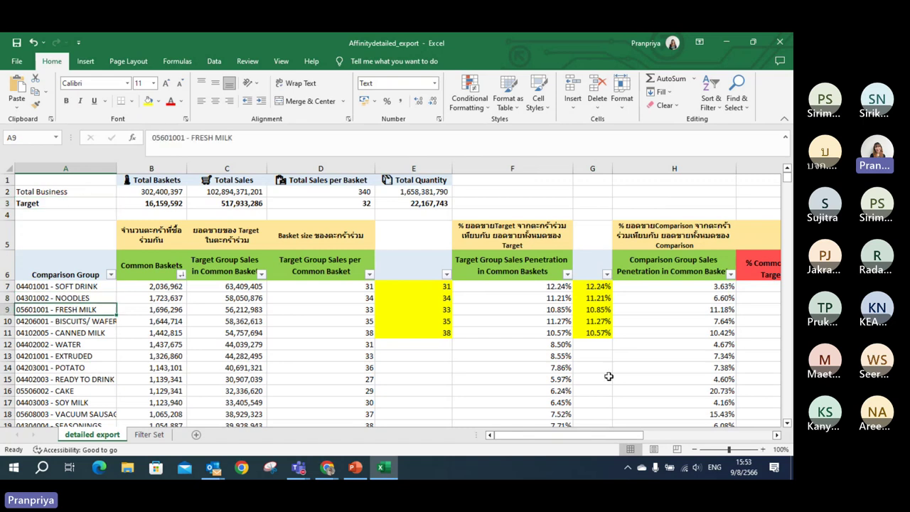
- Compare the Target Group Sales Penetration values in column F with the yellow check cells in column G
{"action": "left_click", "coordinate": [596, 285]}
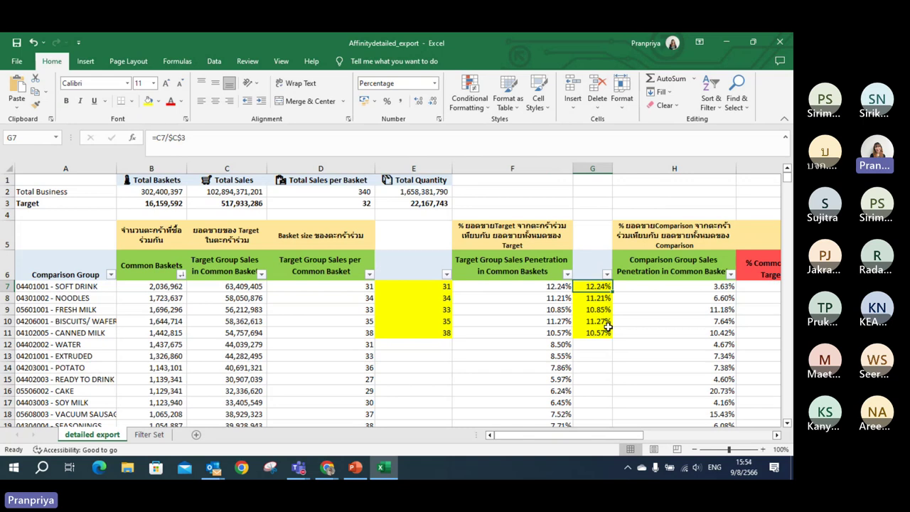
{"action": "left_click_drag", "start_coordinate": [557, 287], "coordinate": [544, 414]}
{"action": "left_click", "coordinate": [532, 284]}
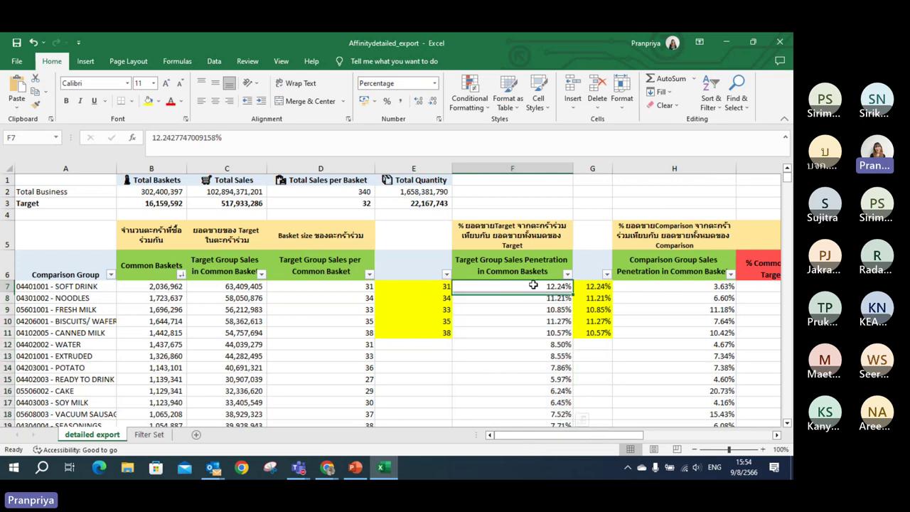
{"action": "left_click", "coordinate": [594, 287]}
{"action": "left_click", "coordinate": [593, 262]}
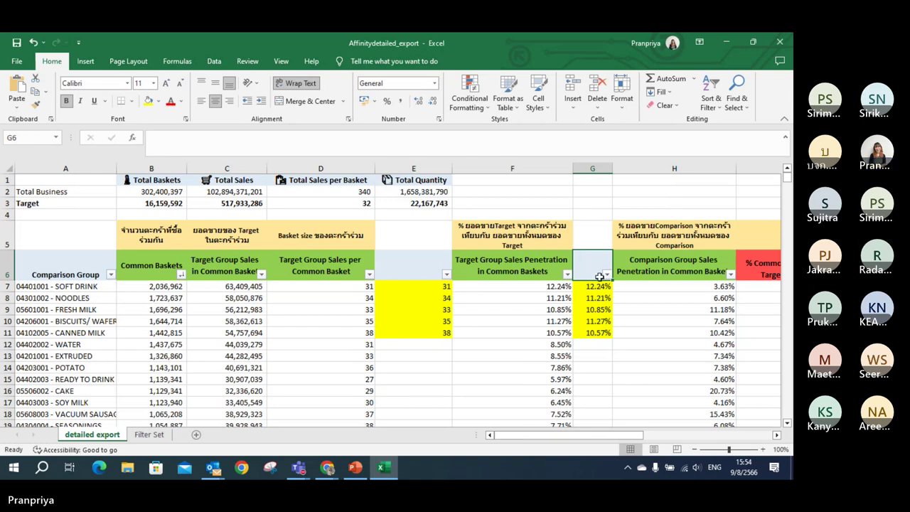
- Compare the Comparison Group Sales Penetration column with the Target Group one, checking soft drink cells G7, C7 and H7
{"action": "left_click_drag", "start_coordinate": [581, 436], "coordinate": [604, 444]}
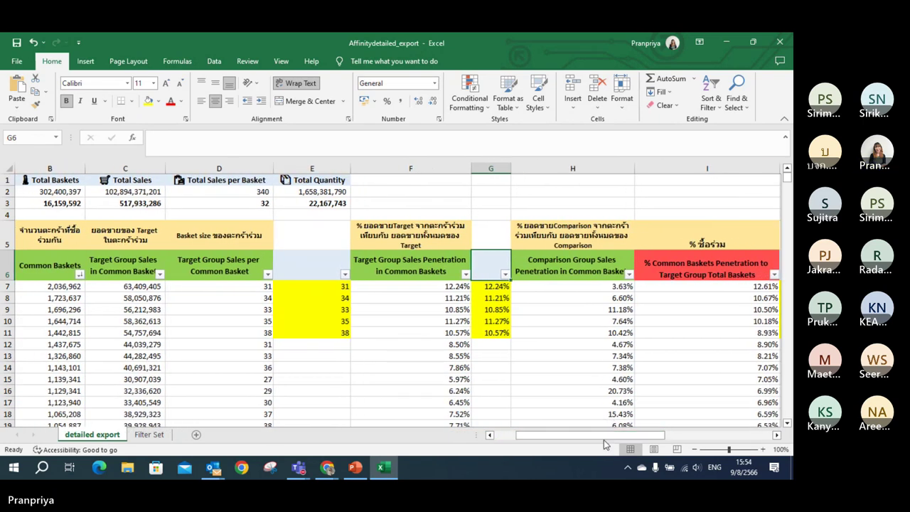
{"action": "left_click", "coordinate": [614, 262]}
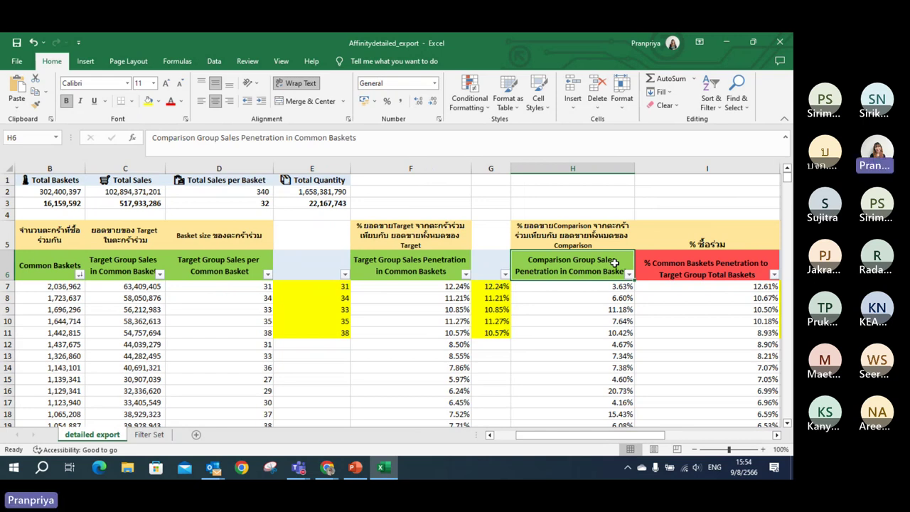
{"action": "left_click", "coordinate": [410, 268]}
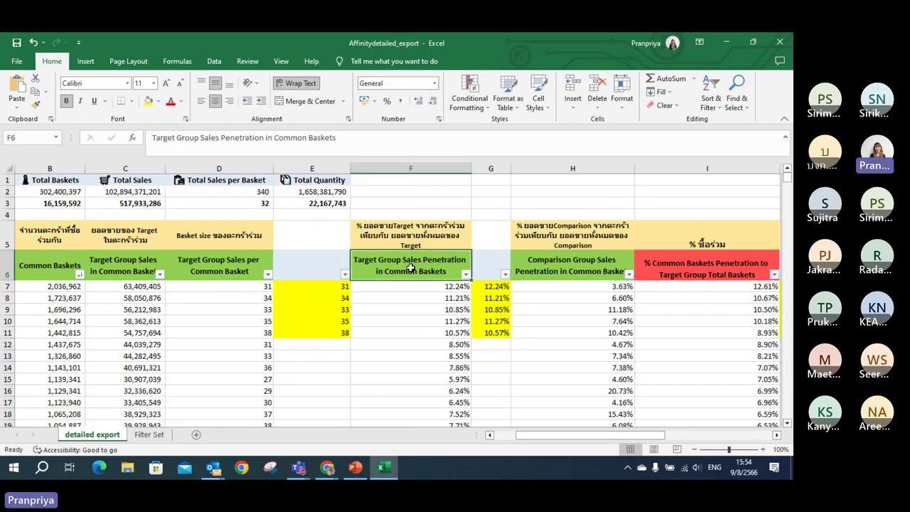
{"action": "left_click", "coordinate": [483, 285]}
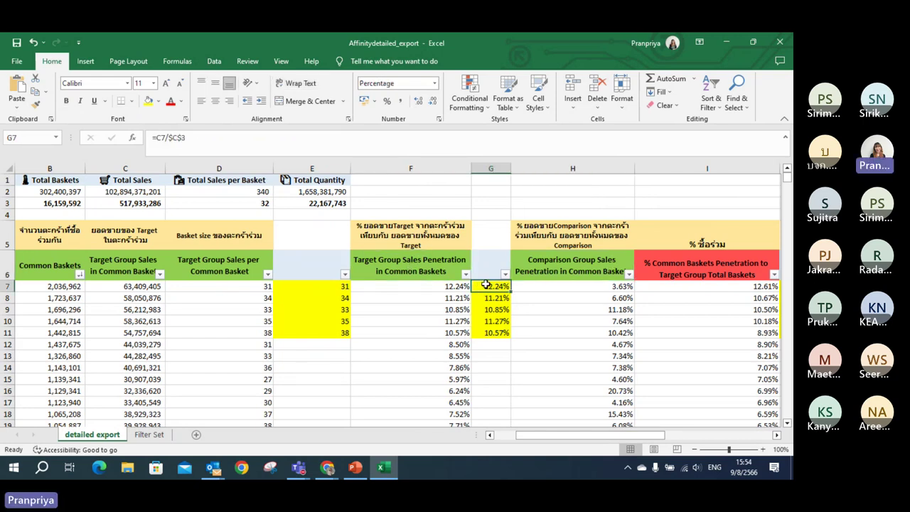
{"action": "left_click", "coordinate": [142, 285]}
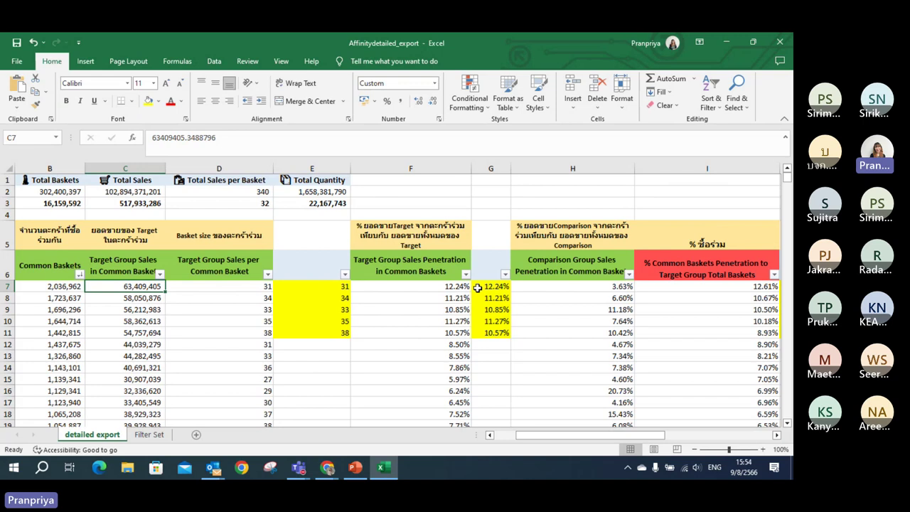
{"action": "left_click", "coordinate": [529, 287]}
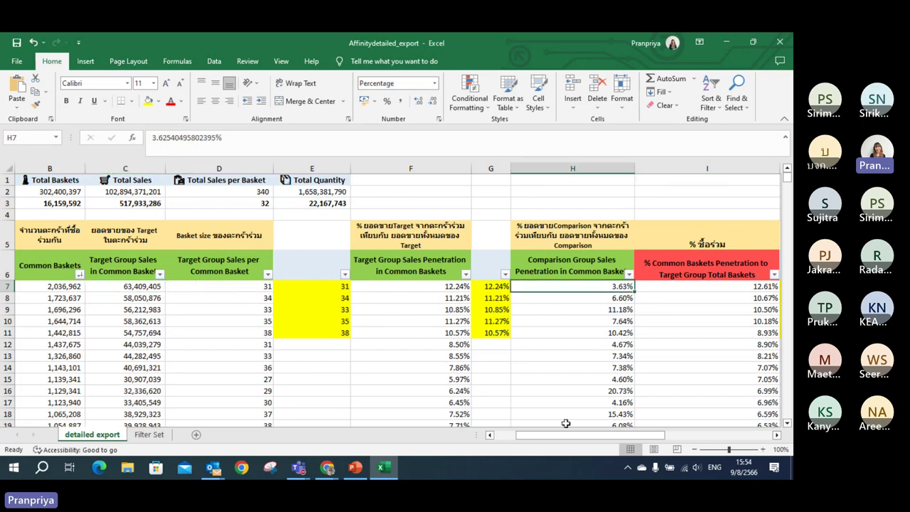
- Recheck the soft drink row's Target Group Sales Penetration in F7 against the check formula in G7
{"action": "left_click_drag", "start_coordinate": [571, 436], "coordinate": [546, 440]}
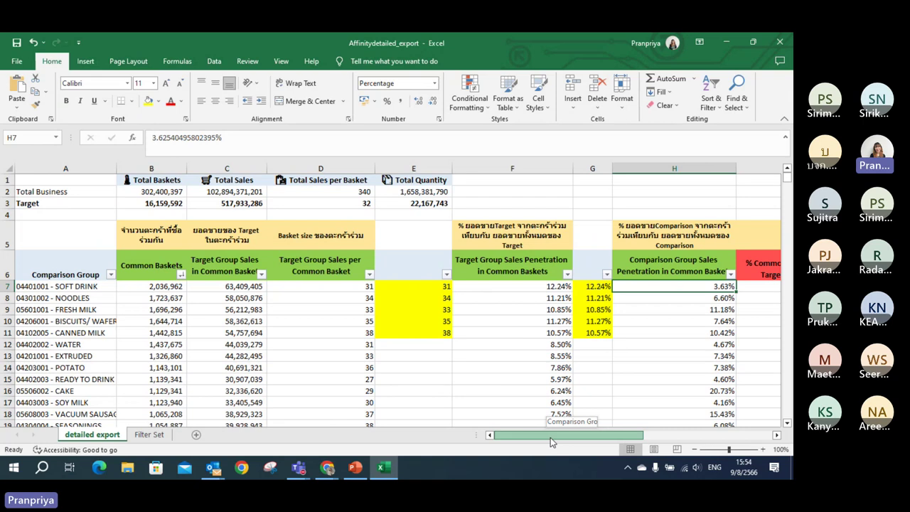
{"action": "left_click_drag", "start_coordinate": [550, 437], "coordinate": [550, 437]}
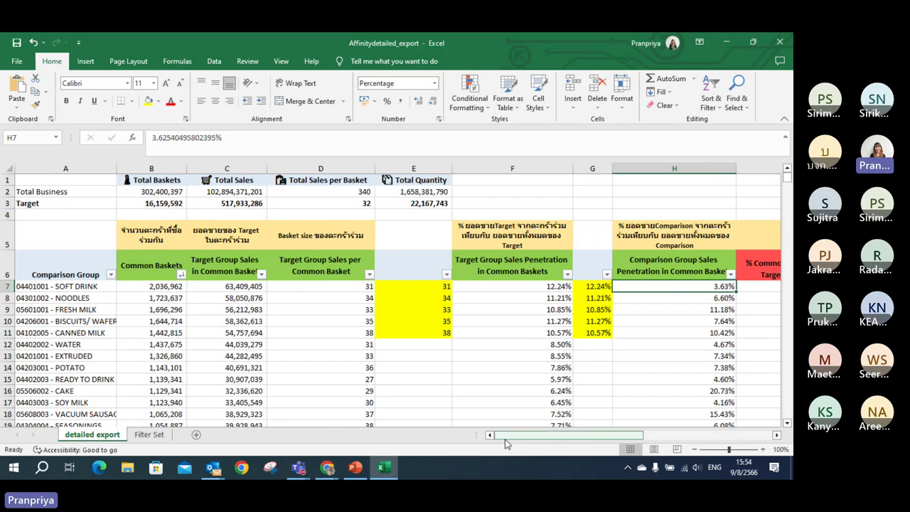
{"action": "left_click_drag", "start_coordinate": [508, 438], "coordinate": [511, 438]}
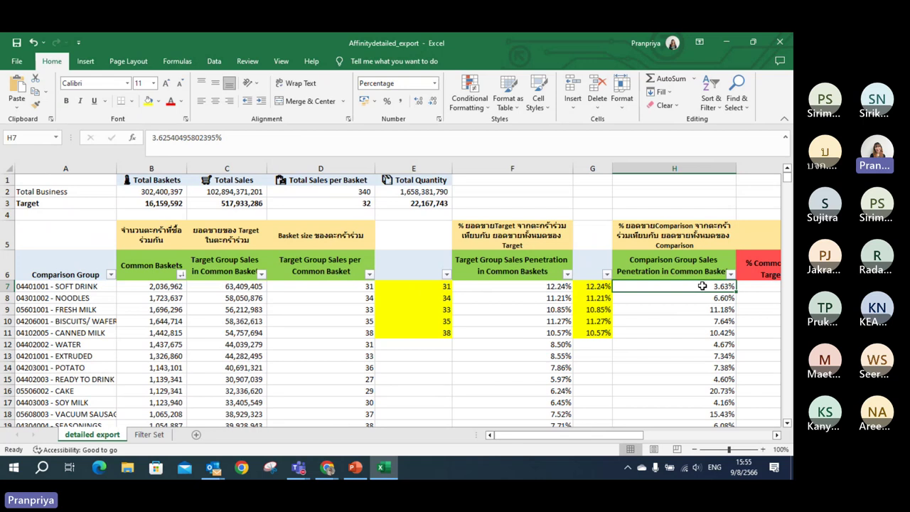
{"action": "left_click", "coordinate": [517, 286]}
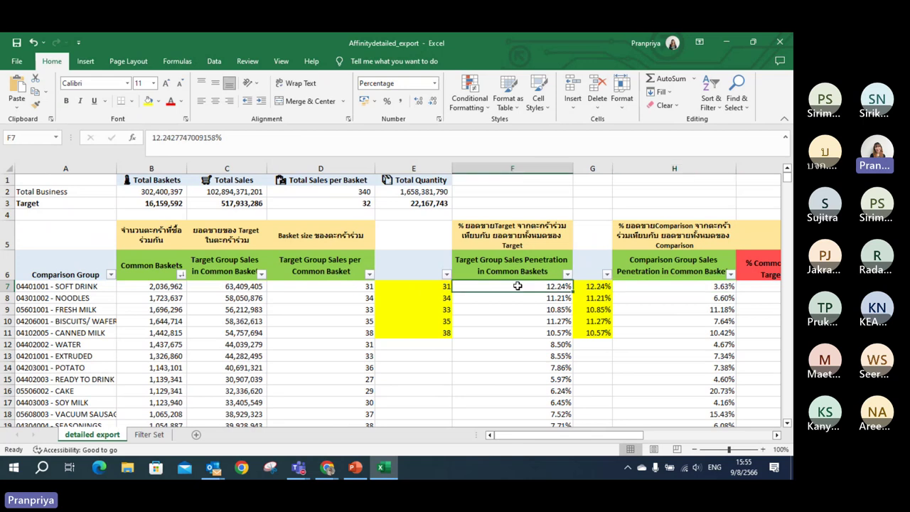
{"action": "left_click", "coordinate": [581, 285]}
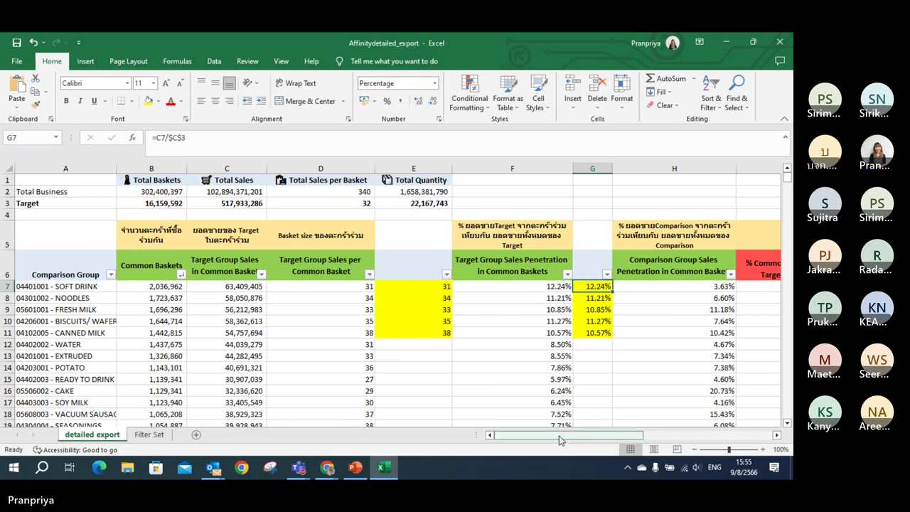
- Review the Thai and English headings of the % Common Baskets Penetration to Target Group Total Baskets column in I5 and I6
{"action": "left_click_drag", "start_coordinate": [559, 438], "coordinate": [623, 454]}
{"action": "left_click", "coordinate": [616, 242]}
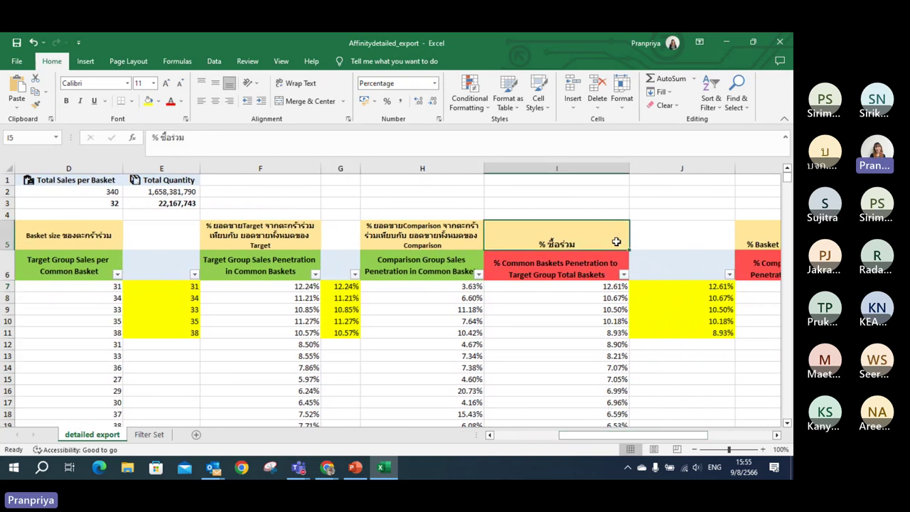
{"action": "left_click_drag", "start_coordinate": [616, 242], "coordinate": [612, 266]}
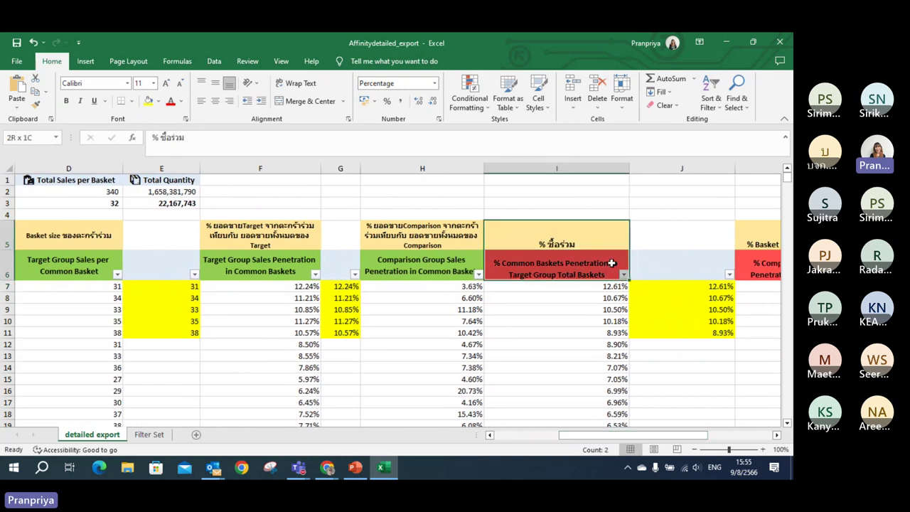
{"action": "left_click", "coordinate": [568, 259]}
{"action": "left_click", "coordinate": [574, 245]}
- Hide columns C through H so Common Baskets sits beside the % Common Baskets Penetration column
{"action": "left_click_drag", "start_coordinate": [643, 440], "coordinate": [565, 441]}
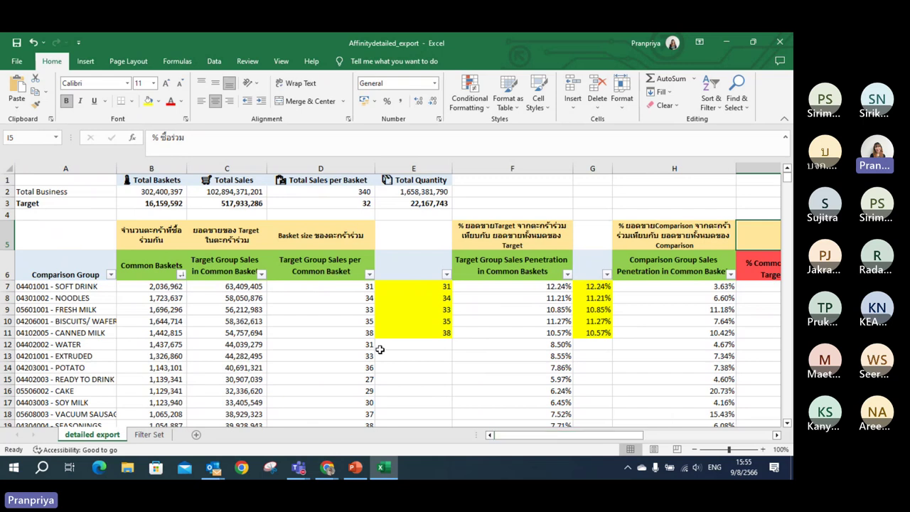
{"action": "left_click", "coordinate": [153, 275]}
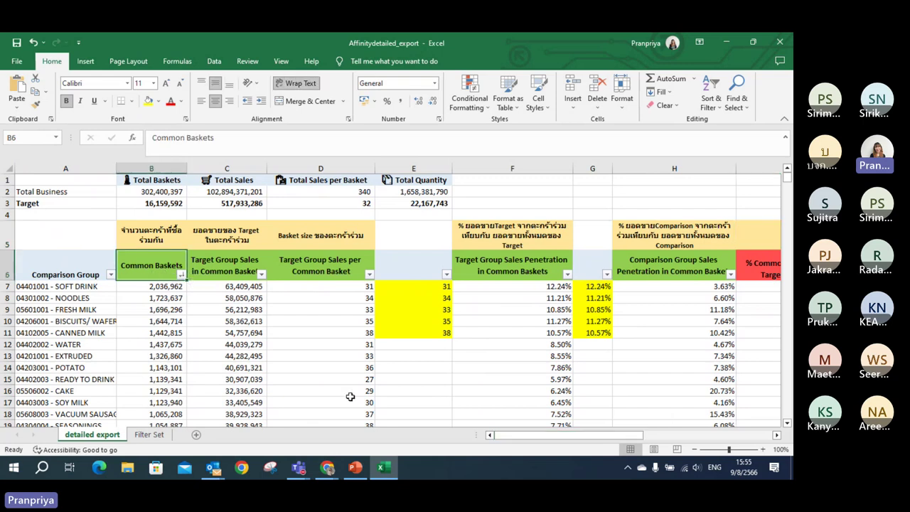
{"action": "mouse_move", "coordinate": [533, 439]}
{"action": "left_mouse_down"}
{"action": "mouse_move", "coordinate": [584, 436]}
{"action": "mouse_move", "coordinate": [540, 435]}
{"action": "left_mouse_up"}
{"action": "left_click_drag", "start_coordinate": [245, 168], "coordinate": [682, 172]}
{"action": "right_click", "coordinate": [427, 169]}
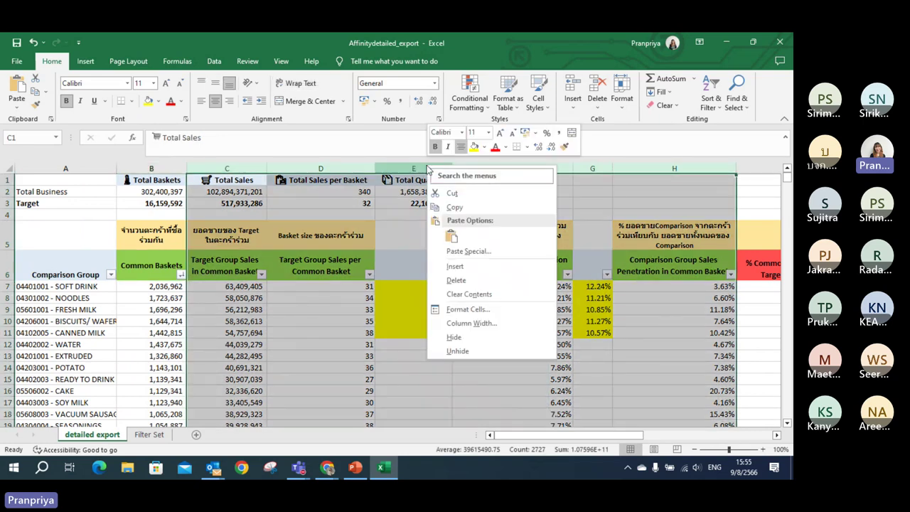
{"action": "left_click", "coordinate": [453, 337]}
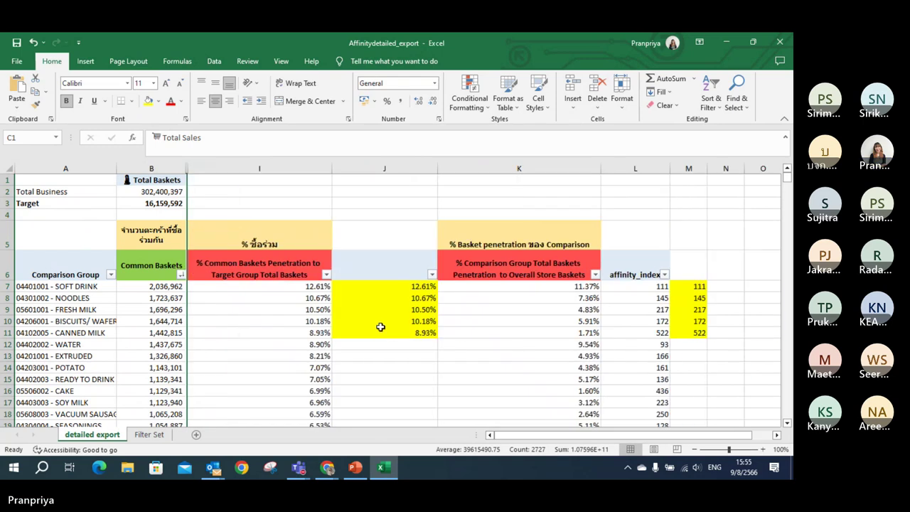
- Check the soft drink row's common baskets penetration in I7 against the =B7/$B$3 formula in J7 and the Common Baskets column
{"action": "left_click", "coordinate": [154, 287]}
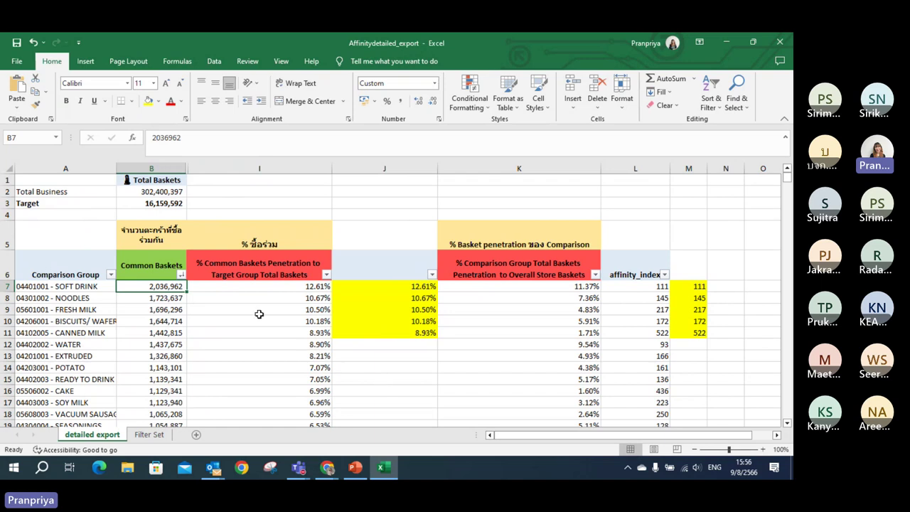
{"action": "left_click", "coordinate": [278, 285]}
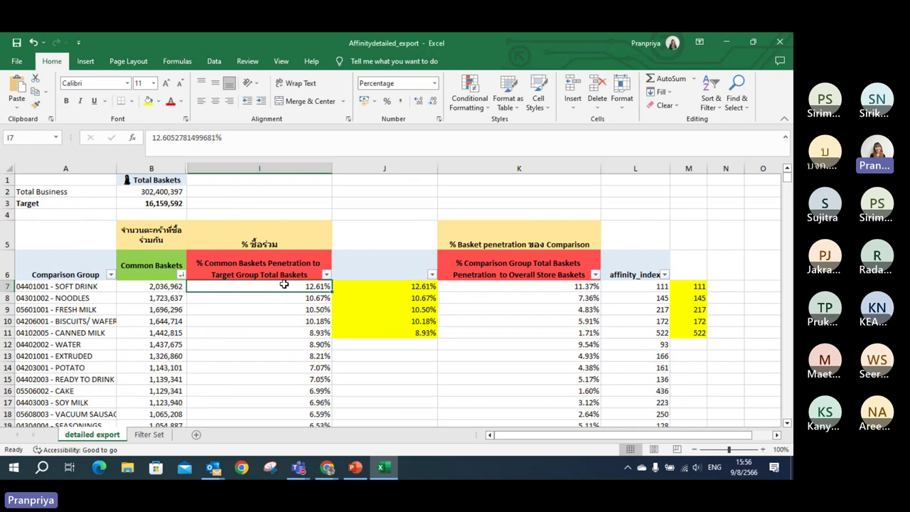
{"action": "left_click", "coordinate": [361, 285]}
{"action": "type", "text": "=B7/$B$3"}
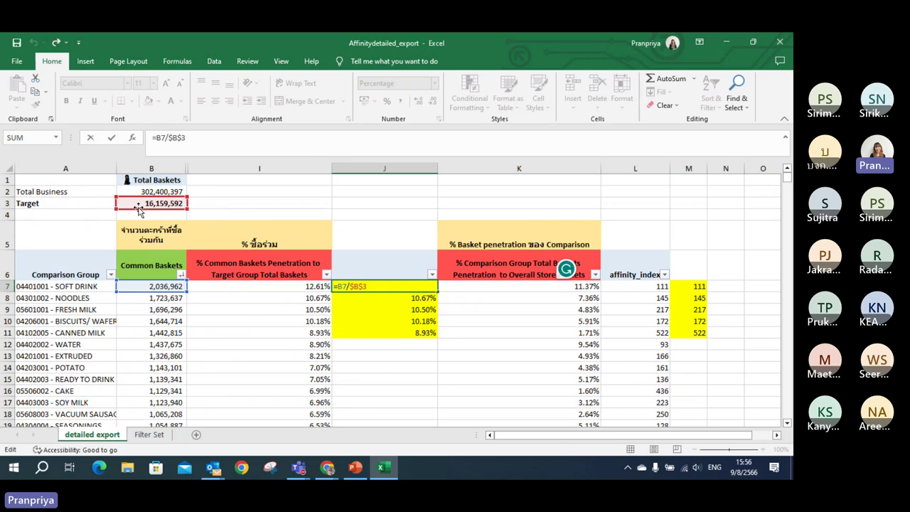
{"action": "key", "text": "ctrl+Return"}
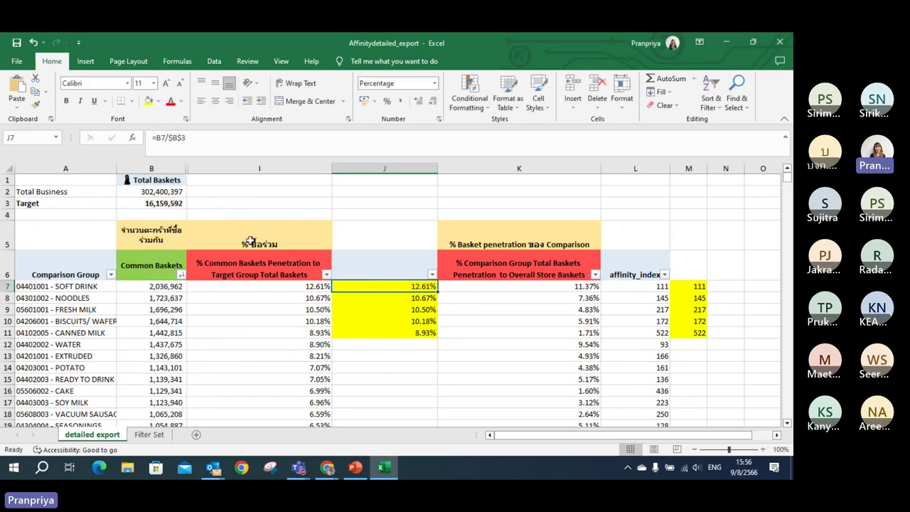
{"action": "left_click", "coordinate": [155, 267]}
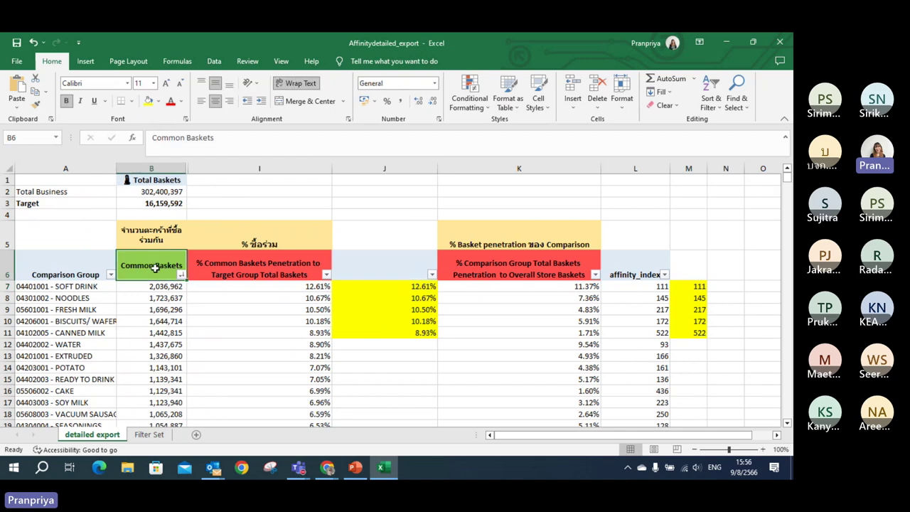
- Compare the Common Baskets heading with the % Common Baskets Penetration heading and the Target total baskets in B3
{"action": "left_click", "coordinate": [329, 272]}
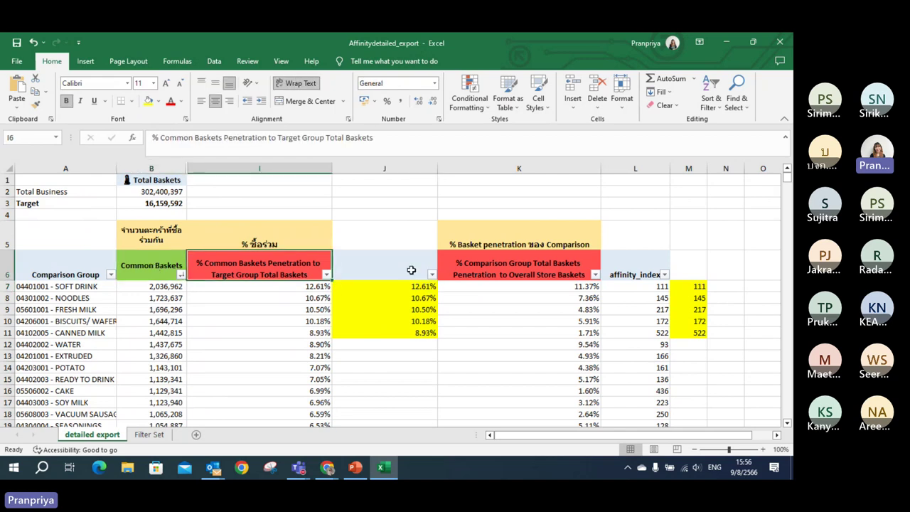
{"action": "left_click", "coordinate": [149, 269]}
{"action": "left_click", "coordinate": [244, 266]}
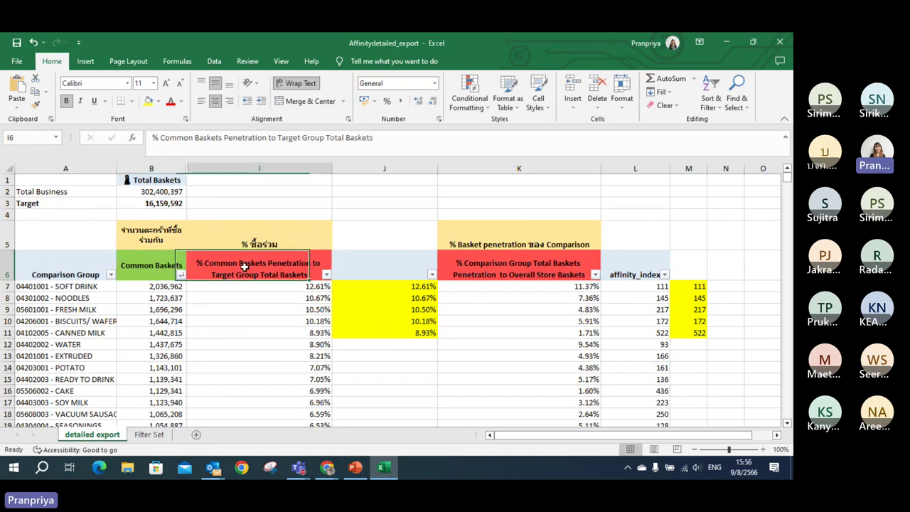
{"action": "left_click", "coordinate": [134, 268]}
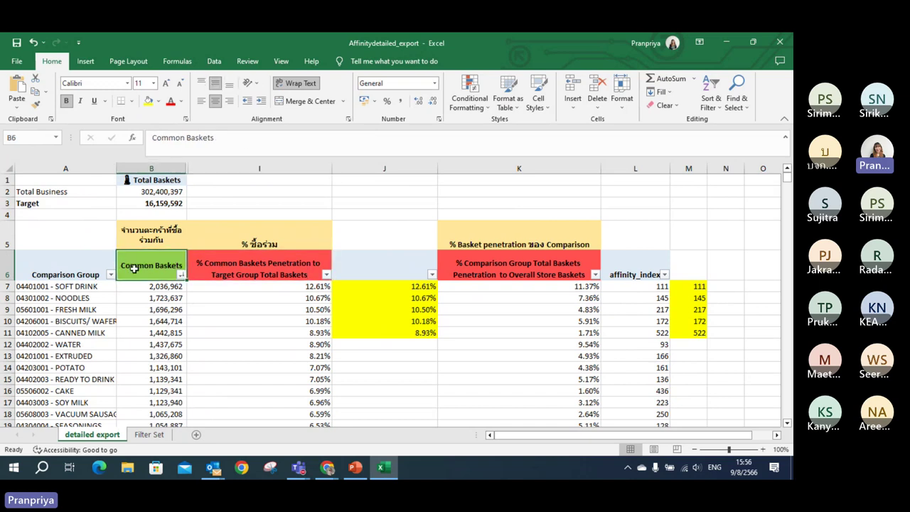
{"action": "left_click", "coordinate": [293, 275]}
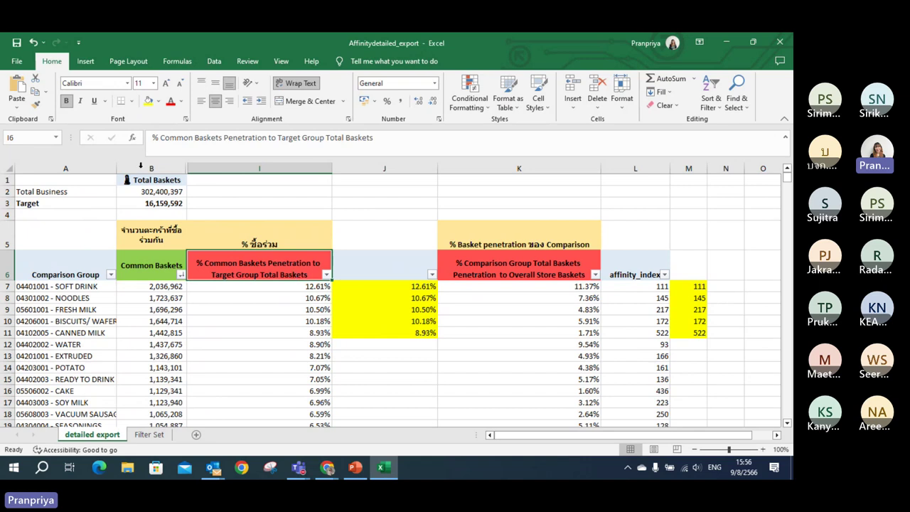
{"action": "left_click", "coordinate": [165, 205]}
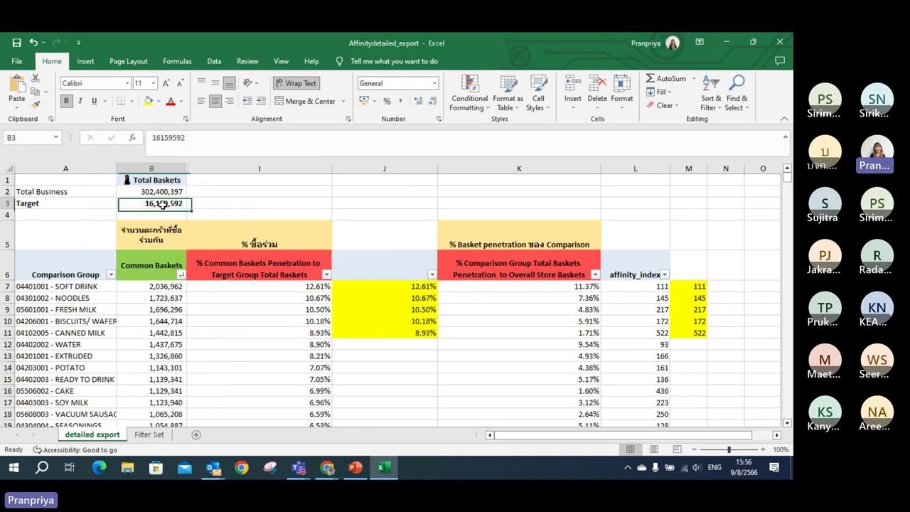
- Review the two headings in K5 and K6 for the comparison group's basket penetration to overall store baskets
{"action": "left_click", "coordinate": [345, 268]}
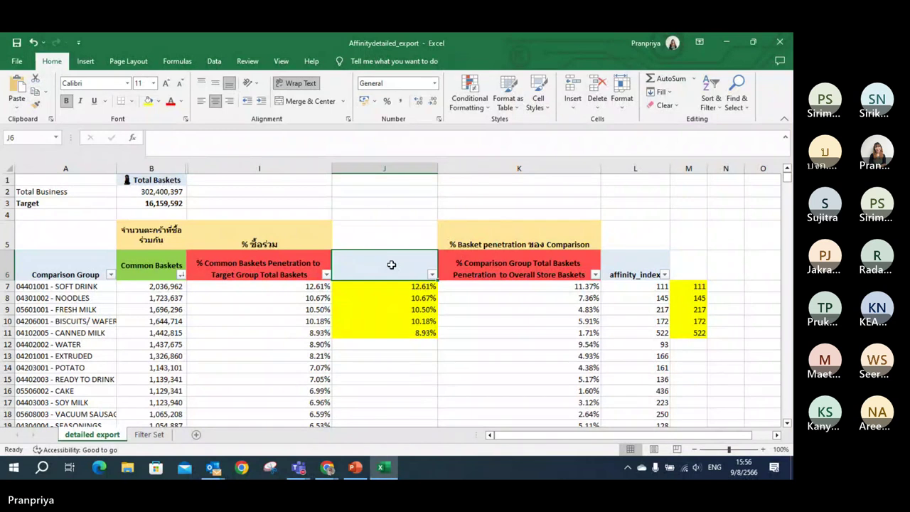
{"action": "left_click", "coordinate": [554, 230]}
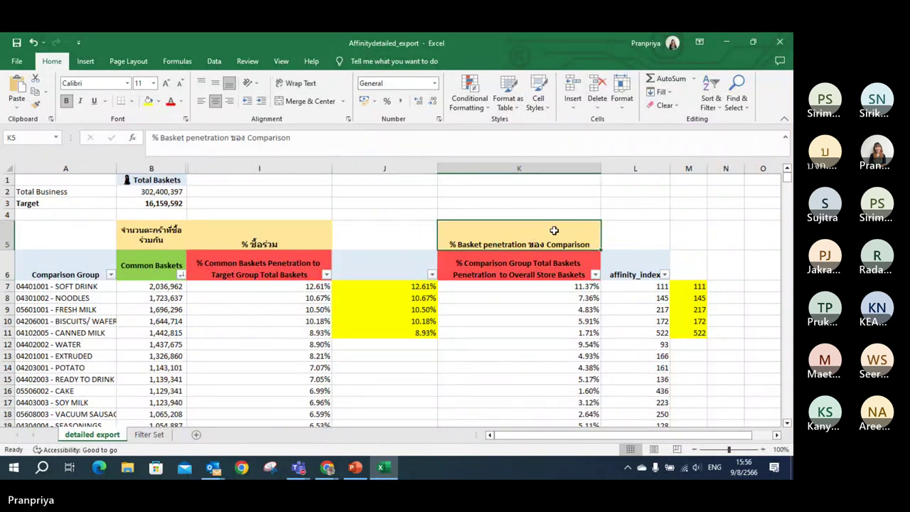
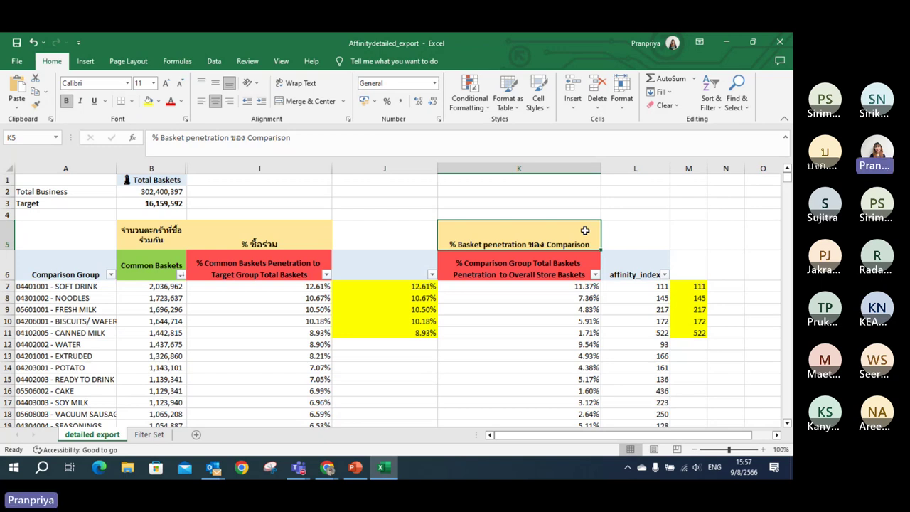
{"action": "left_click_drag", "start_coordinate": [314, 287], "coordinate": [362, 335]}
{"action": "left_click", "coordinate": [521, 269]}
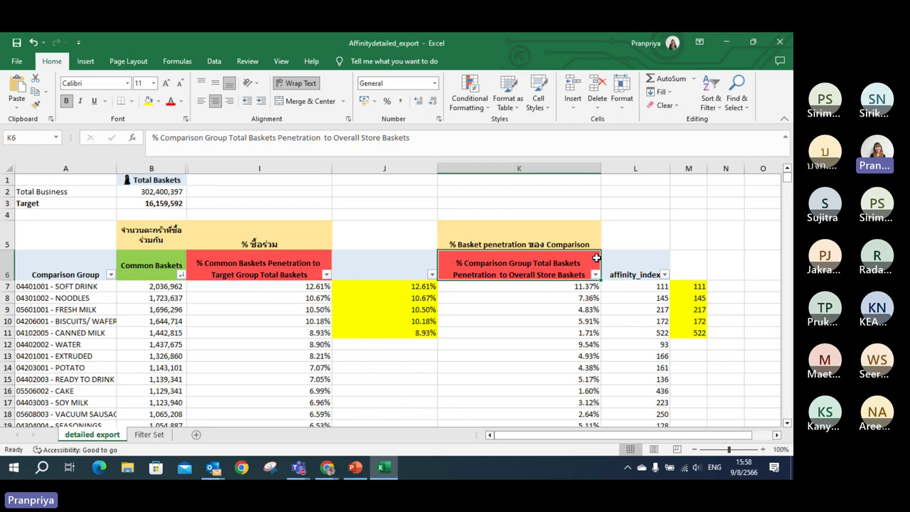
- Examine the overall store basket penetration values in K7:K11, going through the soft drink, noodles and fresh milk rows
{"action": "left_click", "coordinate": [449, 285]}
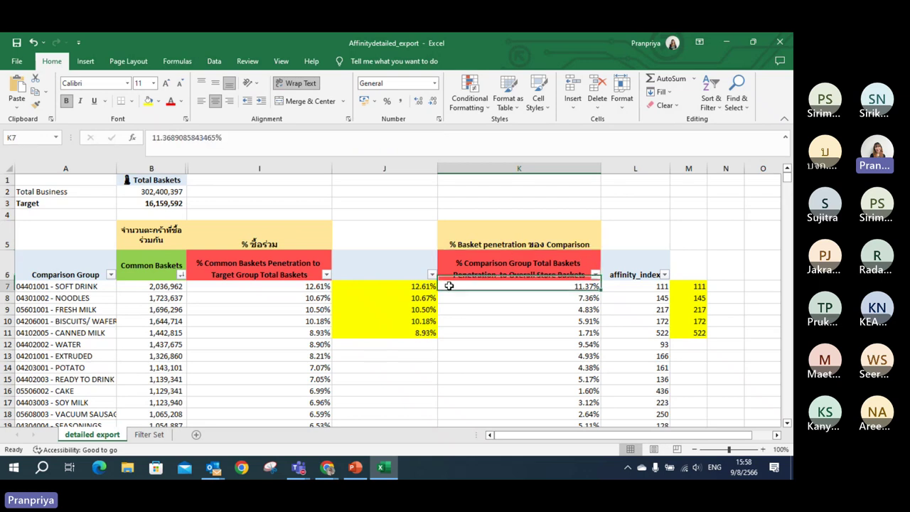
{"action": "left_click_drag", "start_coordinate": [449, 286], "coordinate": [457, 330]}
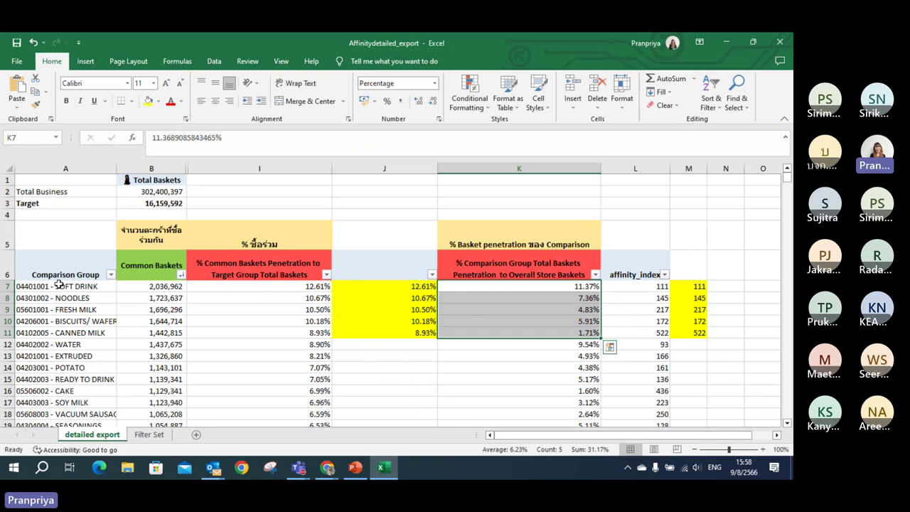
{"action": "left_click", "coordinate": [462, 285]}
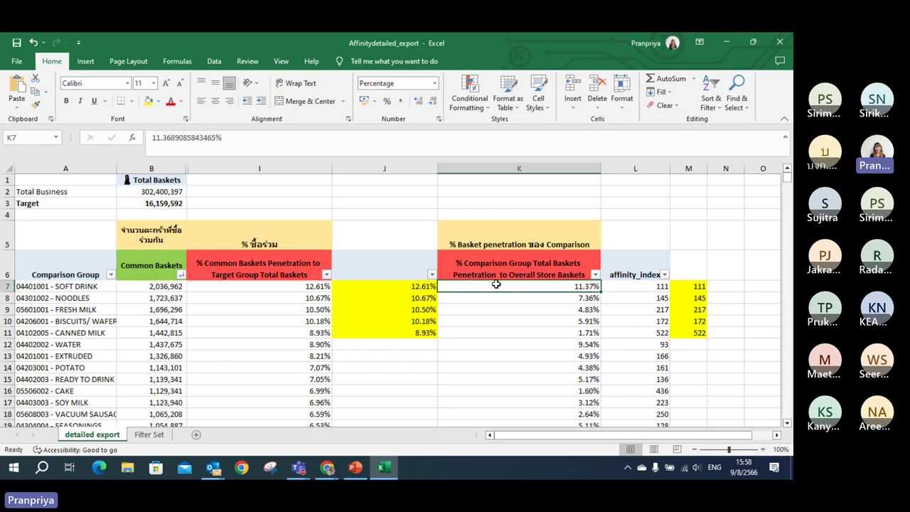
{"action": "left_click", "coordinate": [554, 296]}
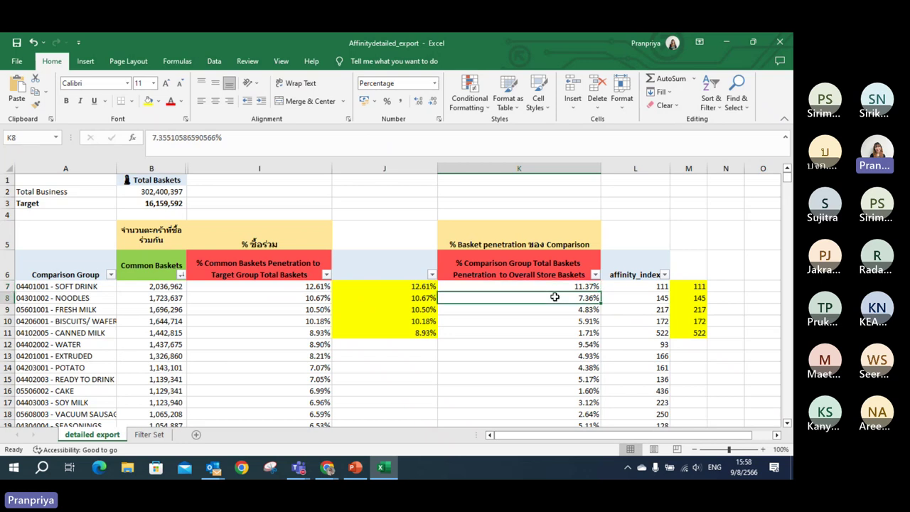
{"action": "key", "text": "Down"}
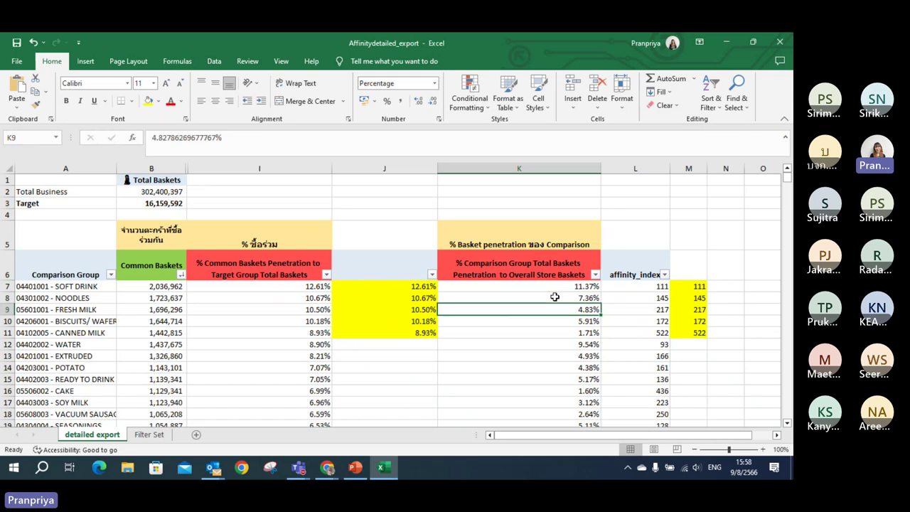
{"action": "key", "text": "Up"}
{"action": "key", "text": "Up"}
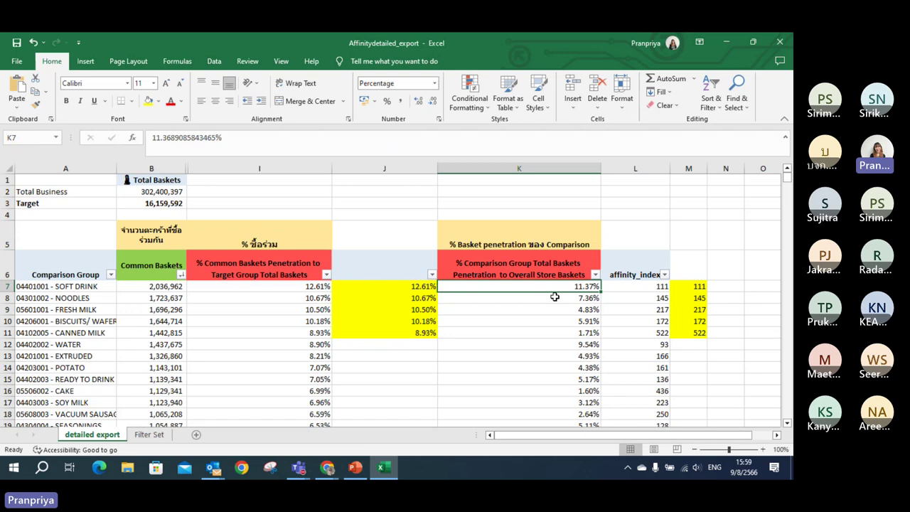
- Inspect the =I7/K7*100 formula in M7 that recalculates the soft drink affinity index from the two penetration columns
{"action": "left_click", "coordinate": [294, 270]}
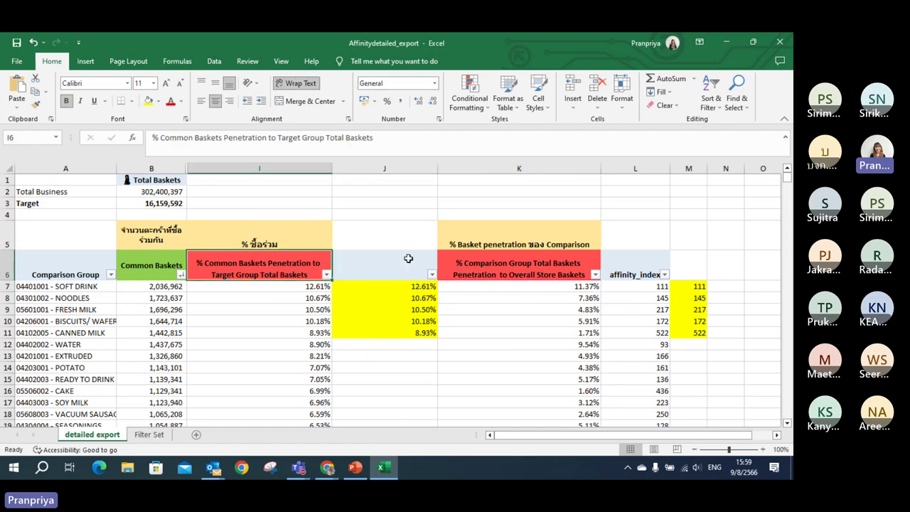
{"action": "left_click", "coordinate": [481, 260]}
{"action": "left_click", "coordinate": [704, 266]}
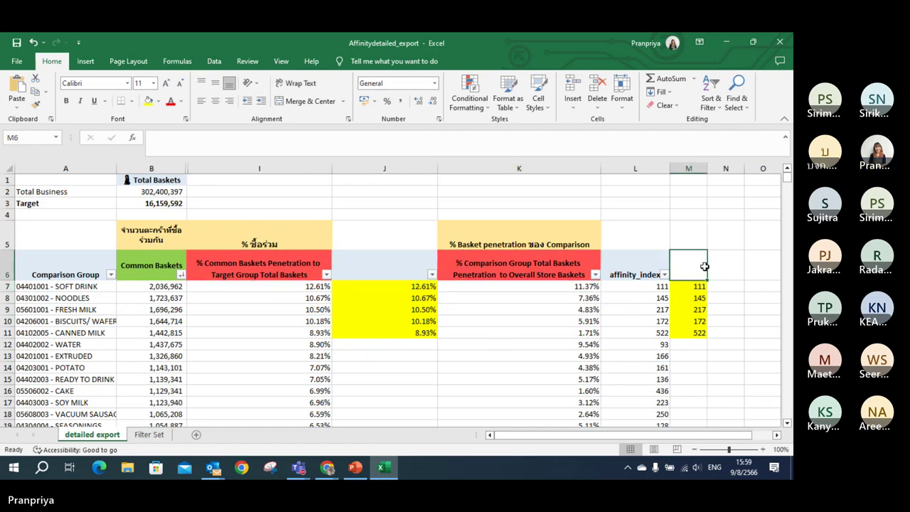
{"action": "left_click", "coordinate": [695, 287]}
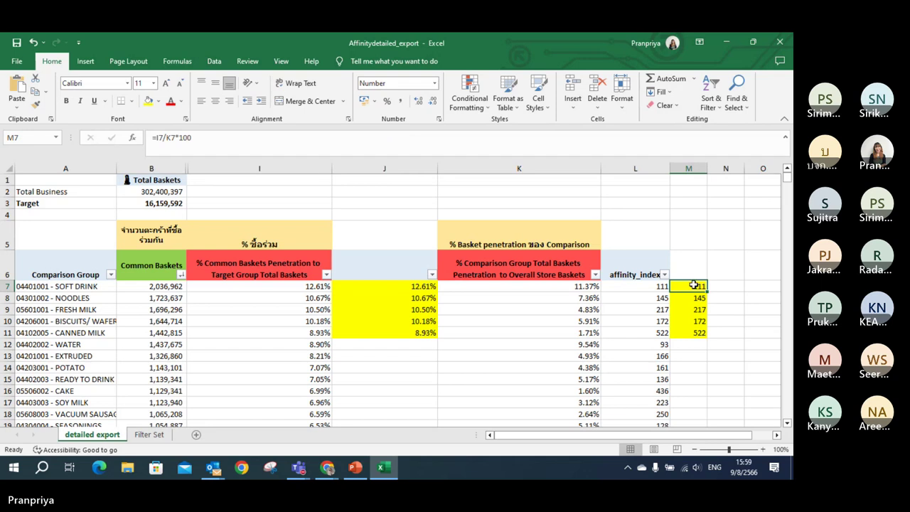
{"action": "double_click", "coordinate": [693, 285]}
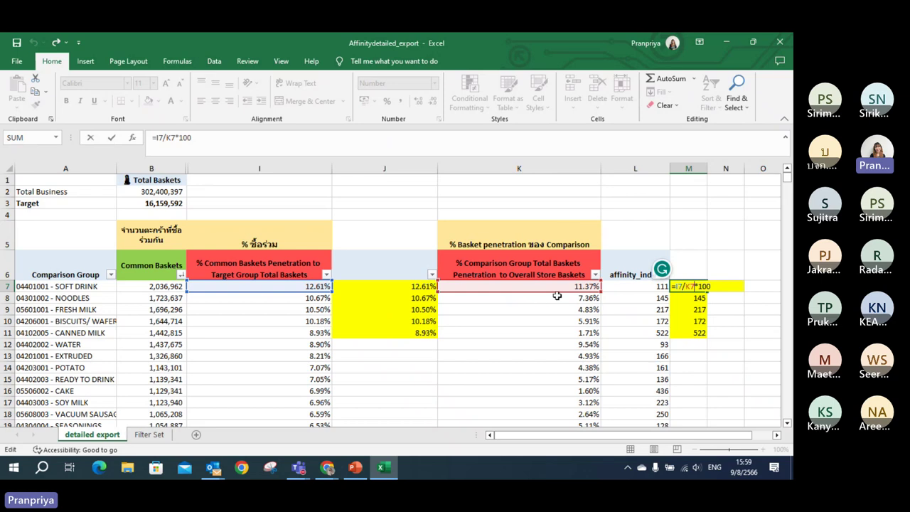
{"action": "left_click", "coordinate": [226, 289]}
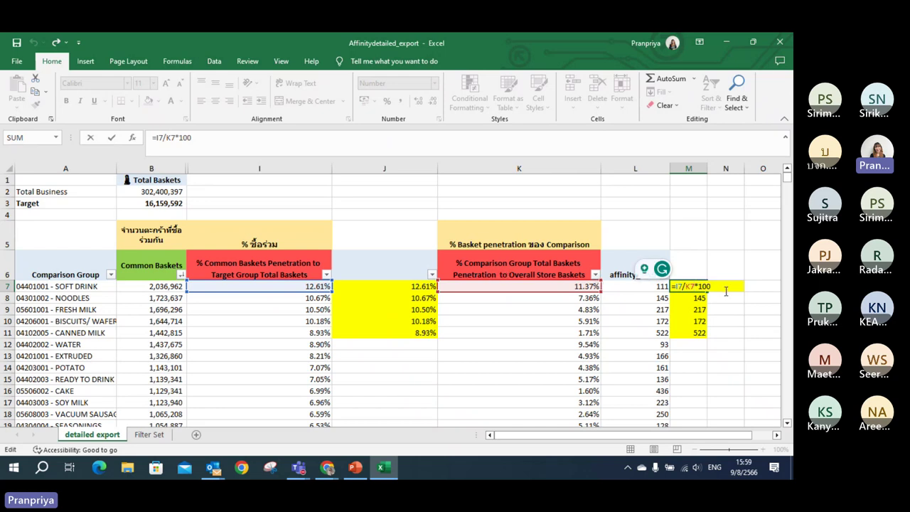
{"action": "key", "text": "ctrl+Return"}
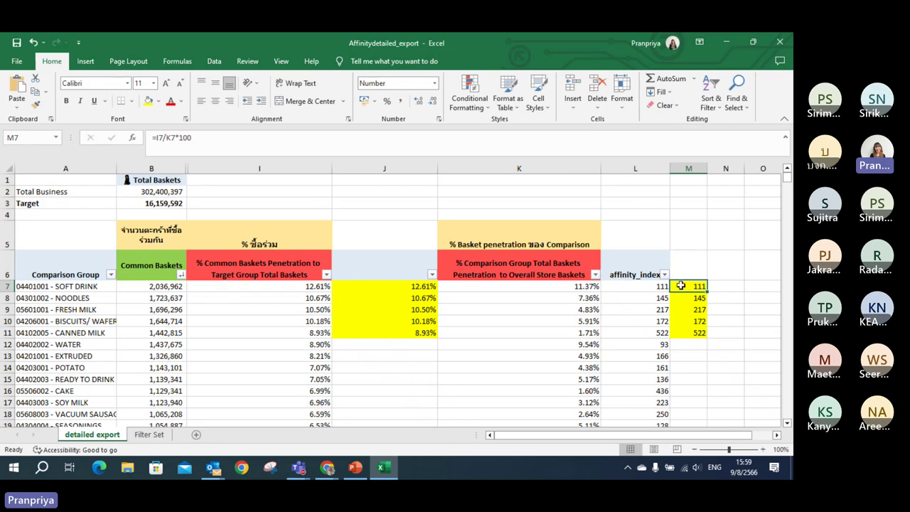
- Check the canned milk row's penetration values in I11 and K11 against the =I11/K11*100 affinity index formula in M11
{"action": "left_click_drag", "start_coordinate": [680, 285], "coordinate": [670, 334]}
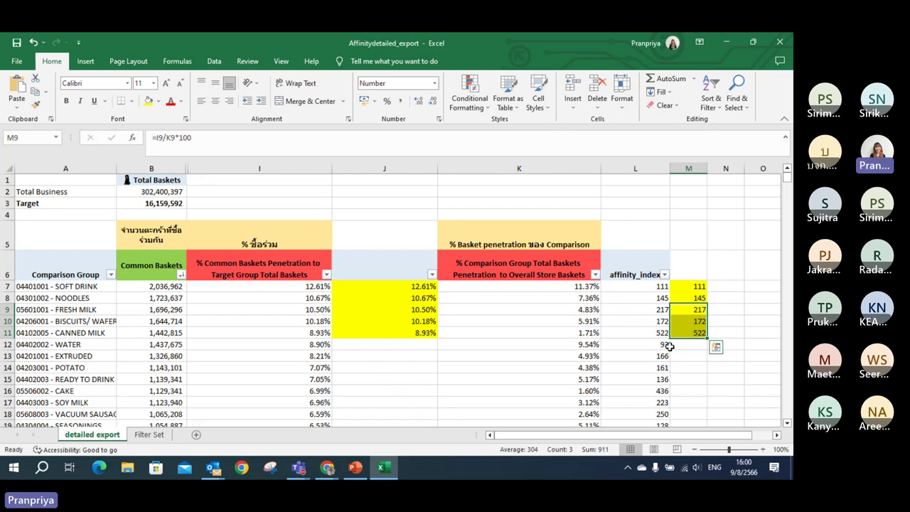
{"action": "left_click_drag", "start_coordinate": [272, 328], "coordinate": [569, 332]}
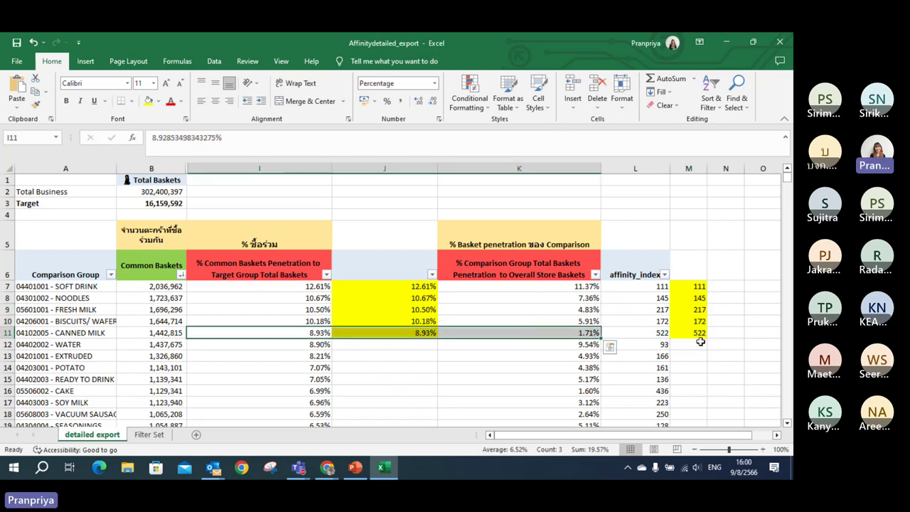
{"action": "left_click", "coordinate": [688, 332]}
{"action": "double_click", "coordinate": [685, 331]}
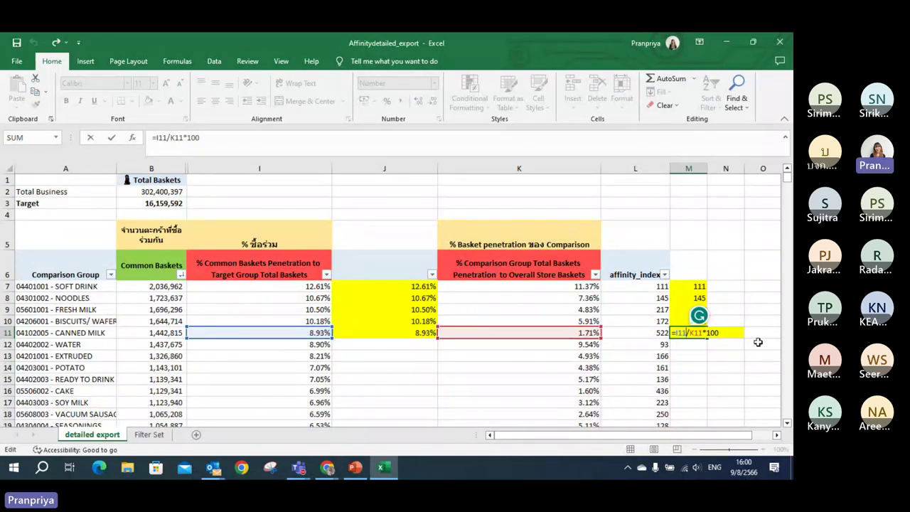
{"action": "key", "text": "ctrl+Return"}
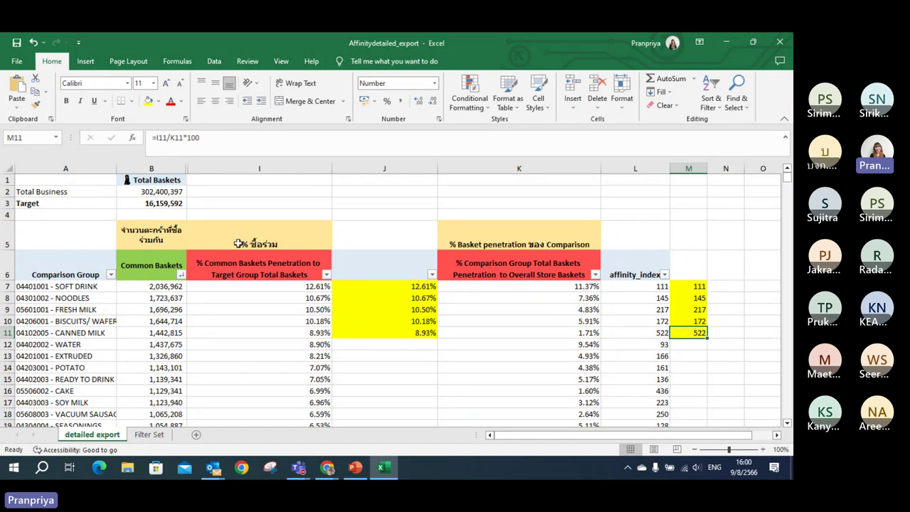
- Compare the common baskets headings in columns B and I with the recalculated affinity indexes in M7:M11
{"action": "left_click_drag", "start_coordinate": [238, 243], "coordinate": [241, 273]}
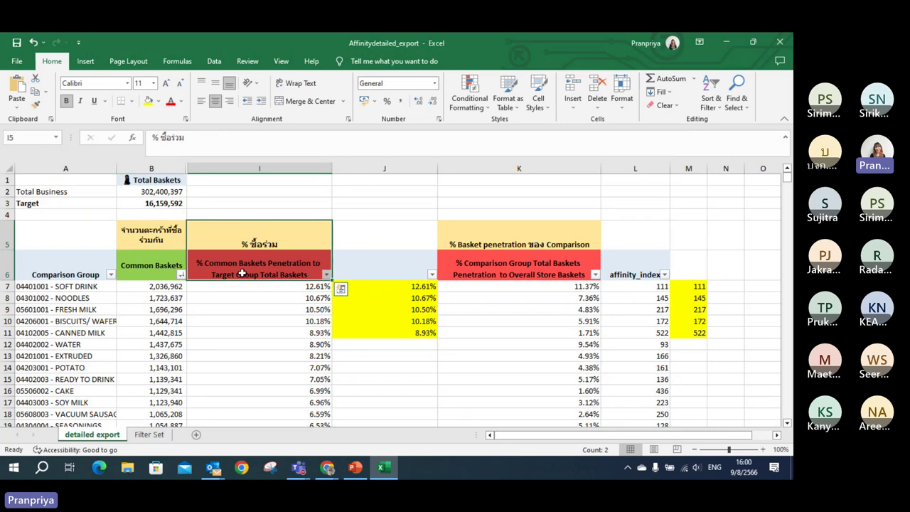
{"action": "left_click_drag", "start_coordinate": [687, 287], "coordinate": [689, 333]}
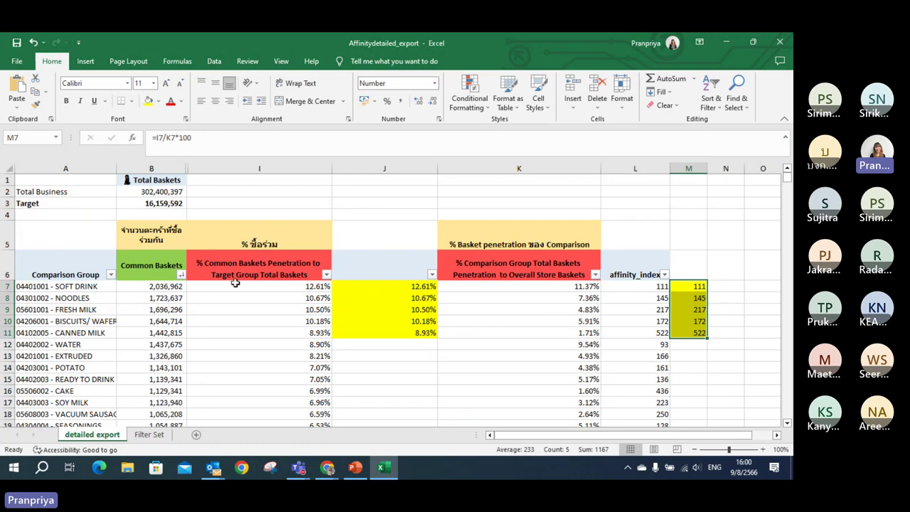
{"action": "left_click_drag", "start_coordinate": [240, 265], "coordinate": [252, 243]}
{"action": "left_click_drag", "start_coordinate": [152, 242], "coordinate": [216, 265]}
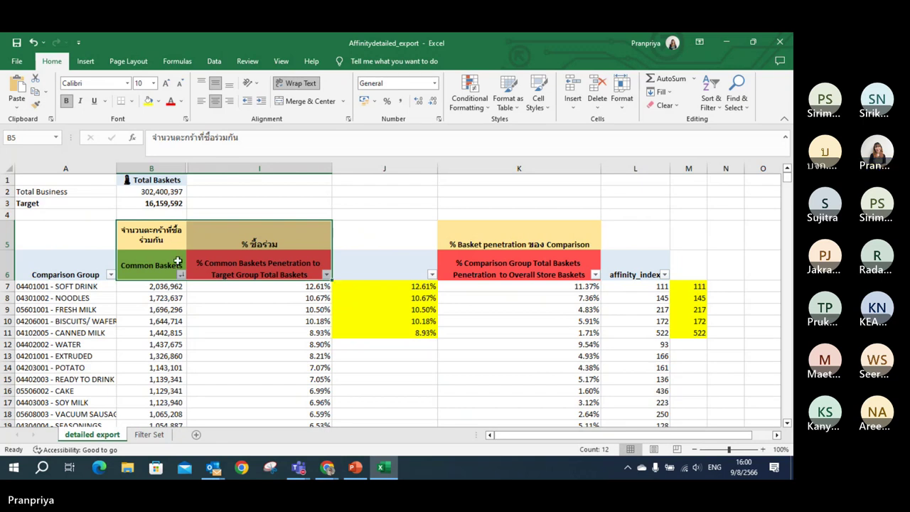
- Narrow column J, and highlight the soft drink, noodles and fresh milk comparison groups in A7:A9
{"action": "left_click_drag", "start_coordinate": [438, 165], "coordinate": [378, 164]}
{"action": "left_click", "coordinate": [419, 322]}
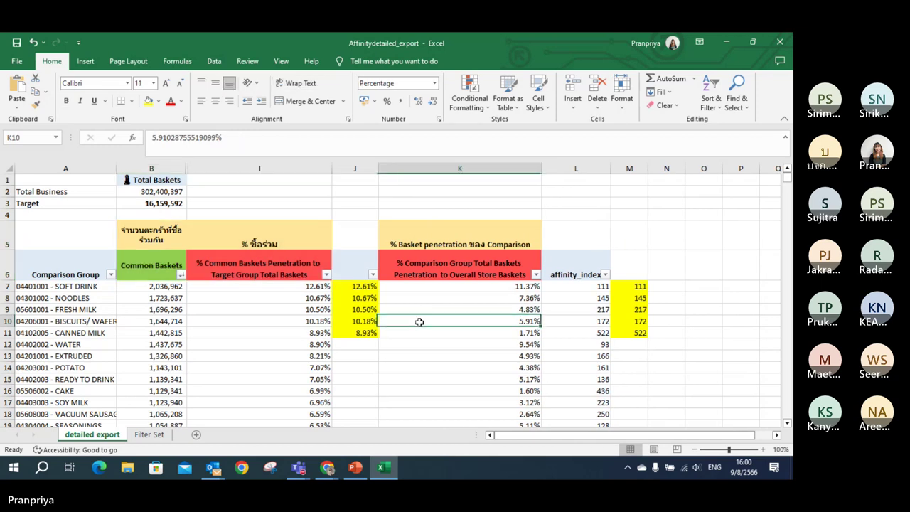
{"action": "left_click", "coordinate": [159, 256]}
{"action": "left_click_drag", "start_coordinate": [109, 286], "coordinate": [106, 310]}
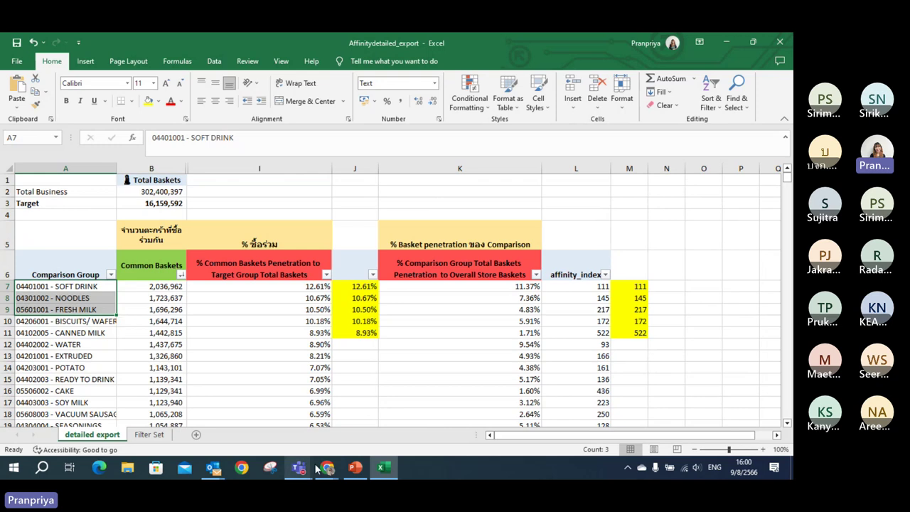
- Switch to the AAP Affinity / Common basket report in Chrome and view the Comparison grouping options
{"action": "mouse_move", "coordinate": [325, 468]}
{"action": "left_click", "coordinate": [378, 442]}
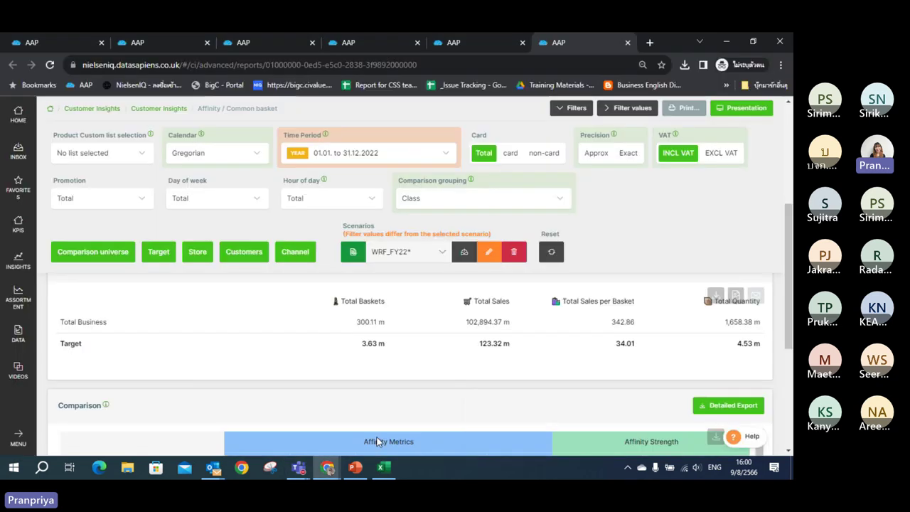
{"action": "left_click", "coordinate": [475, 202]}
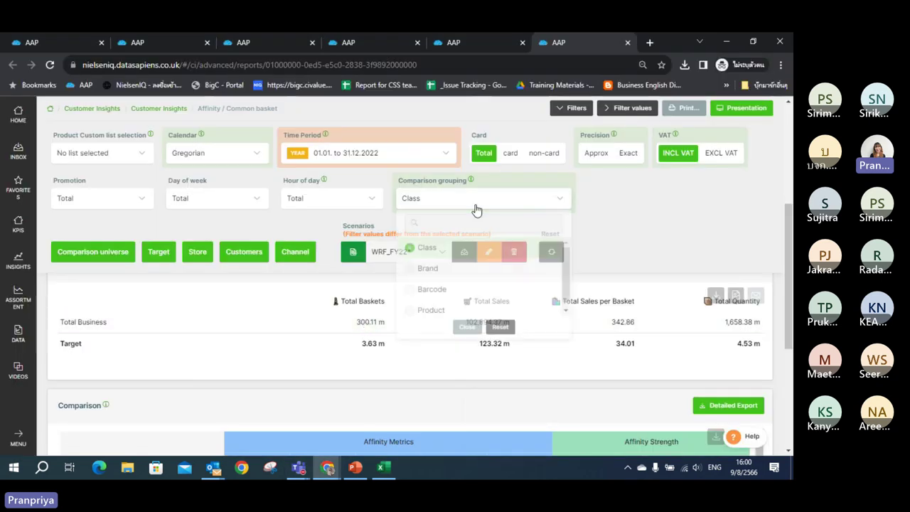
{"action": "left_click", "coordinate": [483, 202]}
- Set the comparison universe's class filter to 04401001 - SOFT DRINK
{"action": "left_click", "coordinate": [85, 253]}
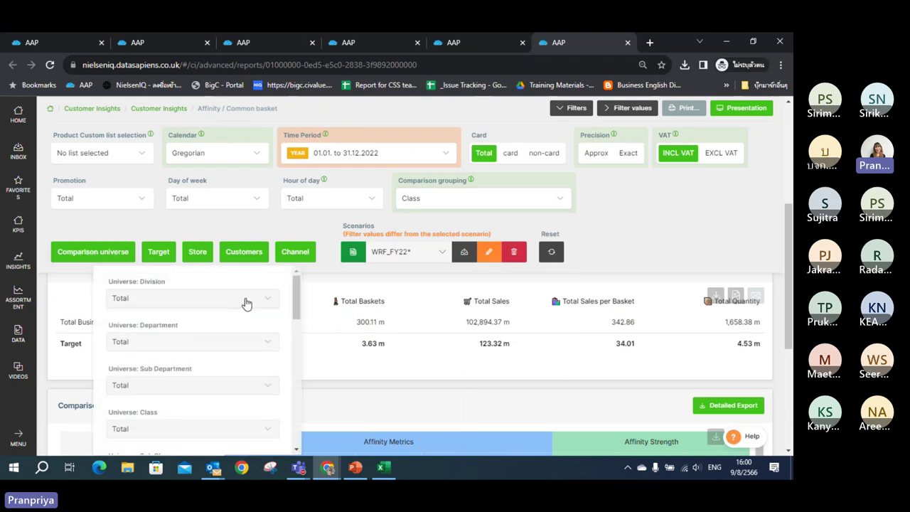
{"action": "left_click_drag", "start_coordinate": [294, 305], "coordinate": [294, 334]}
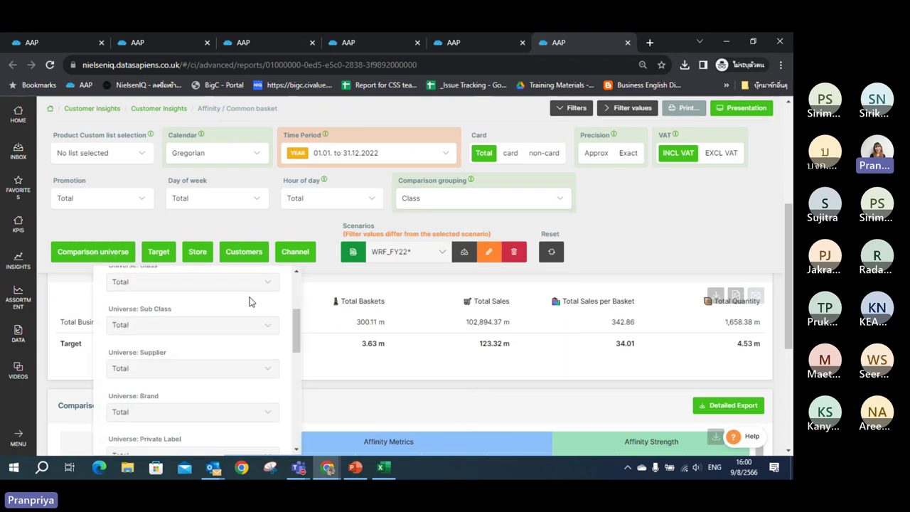
{"action": "left_click", "coordinate": [253, 286]}
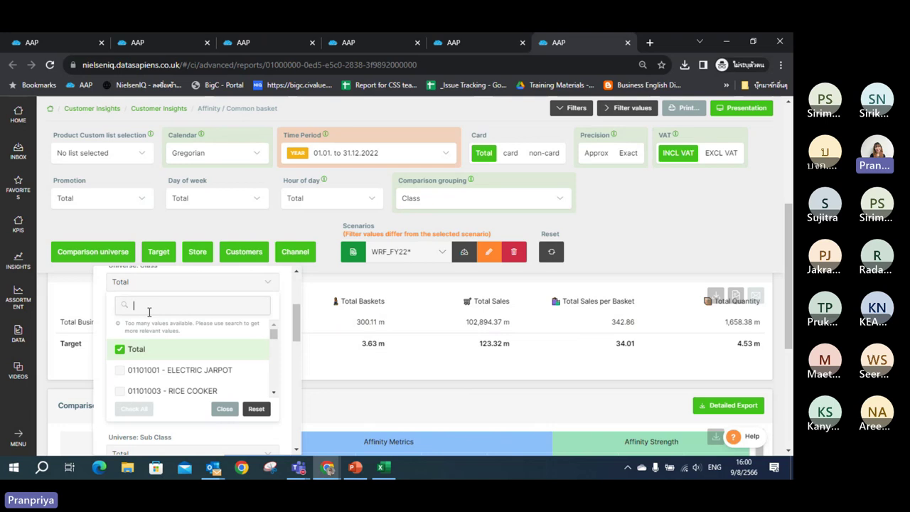
{"action": "type", "text": "soft"}
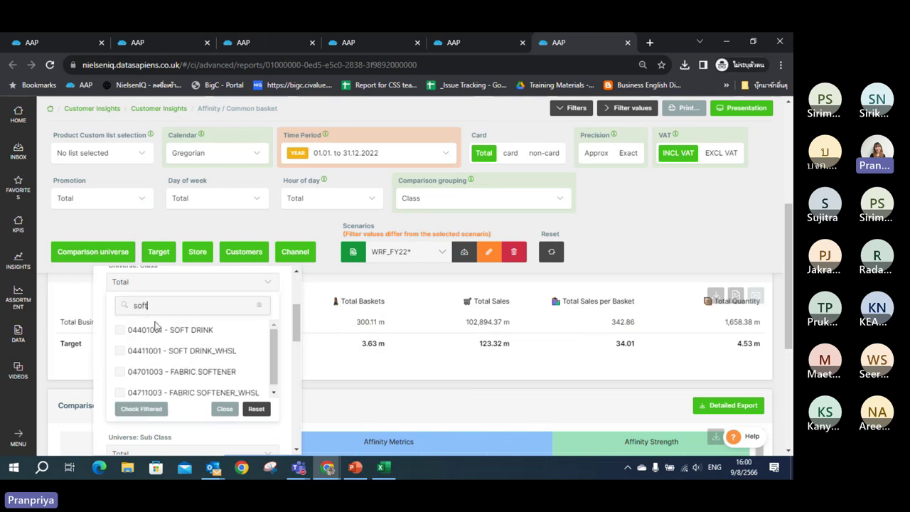
{"action": "left_click", "coordinate": [160, 329]}
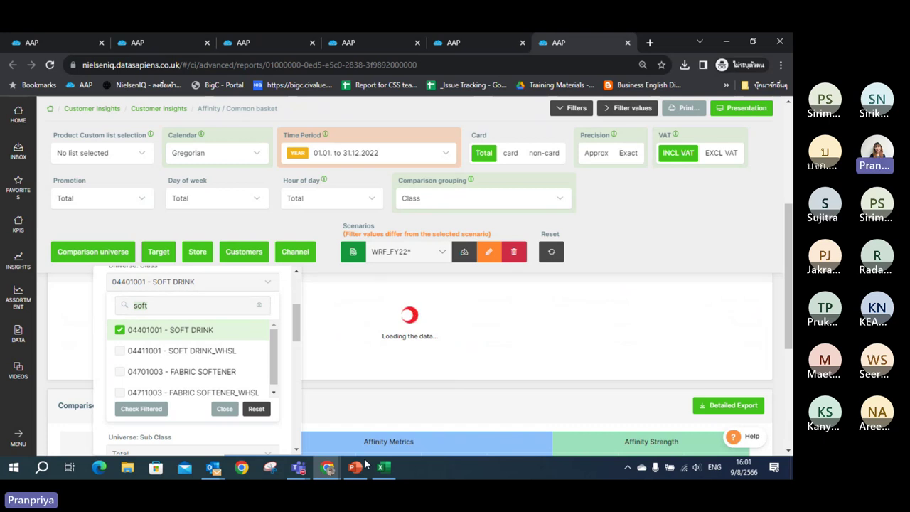
- Add class 04301002 - NOODLES to the comparison universe, checking the class code in the Affinitydetailed_export workbook
{"action": "left_click", "coordinate": [385, 469]}
{"action": "left_click", "coordinate": [384, 469]}
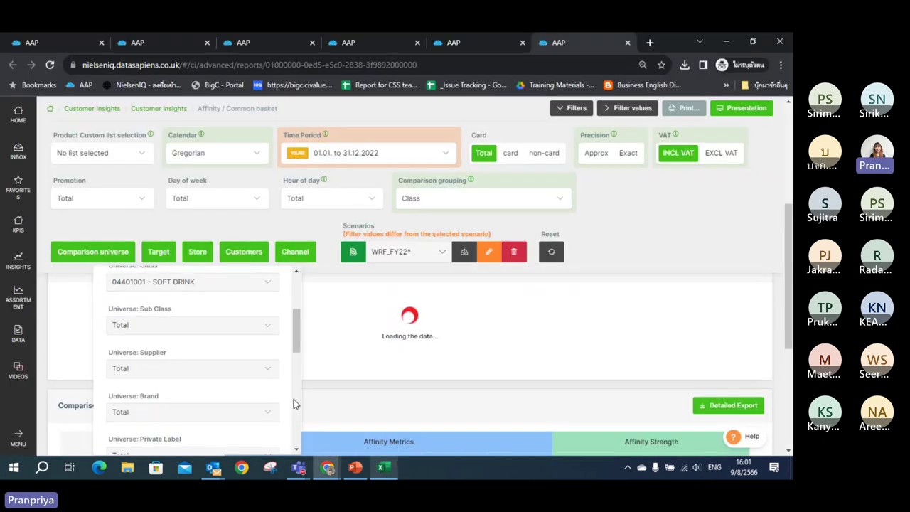
{"action": "left_click", "coordinate": [210, 284]}
{"action": "key", "text": "ctrl+a"}
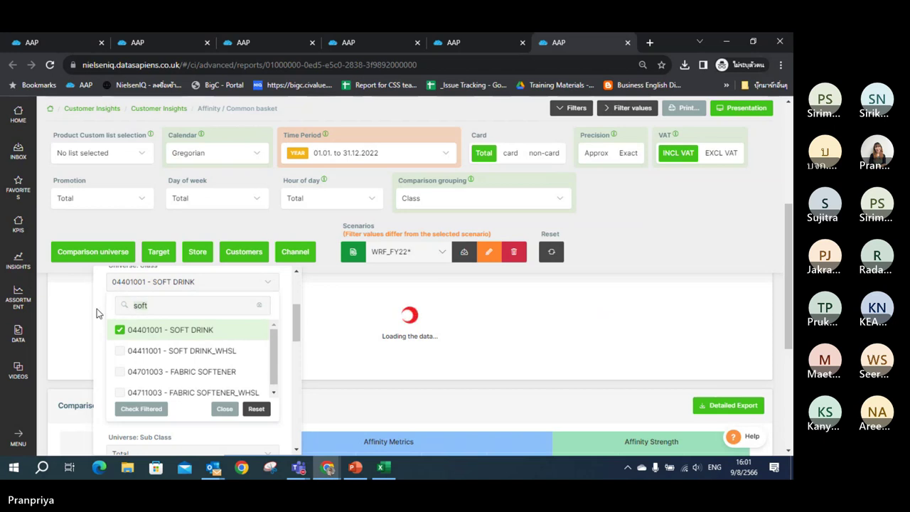
{"action": "type", "text": "noo"}
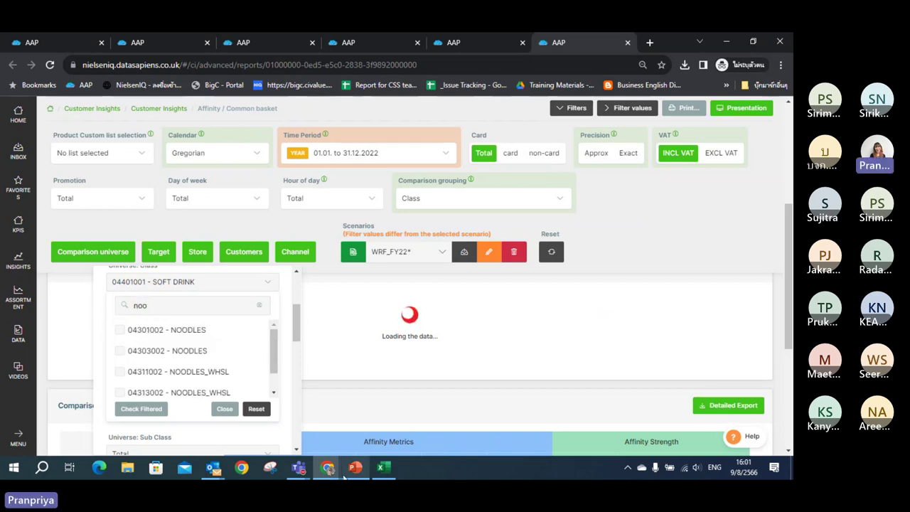
{"action": "left_click", "coordinate": [384, 473]}
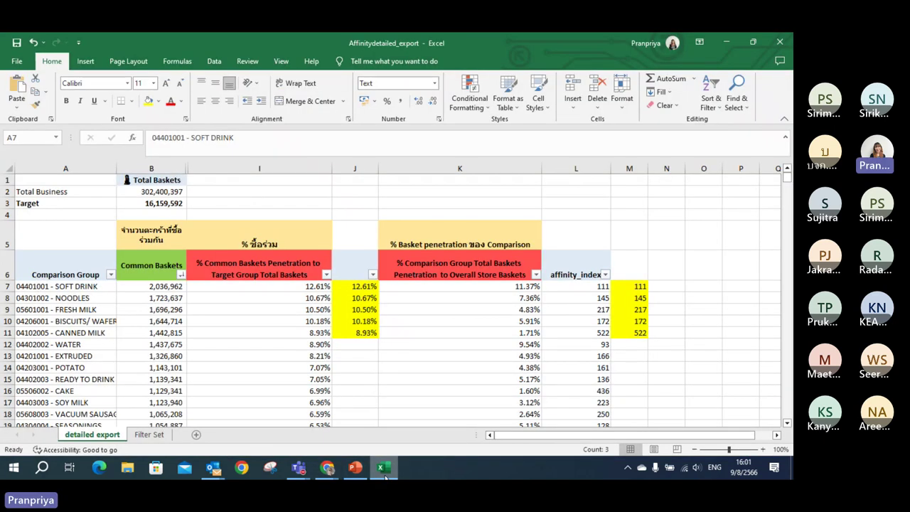
{"action": "left_click", "coordinate": [383, 470]}
{"action": "left_click", "coordinate": [215, 282]}
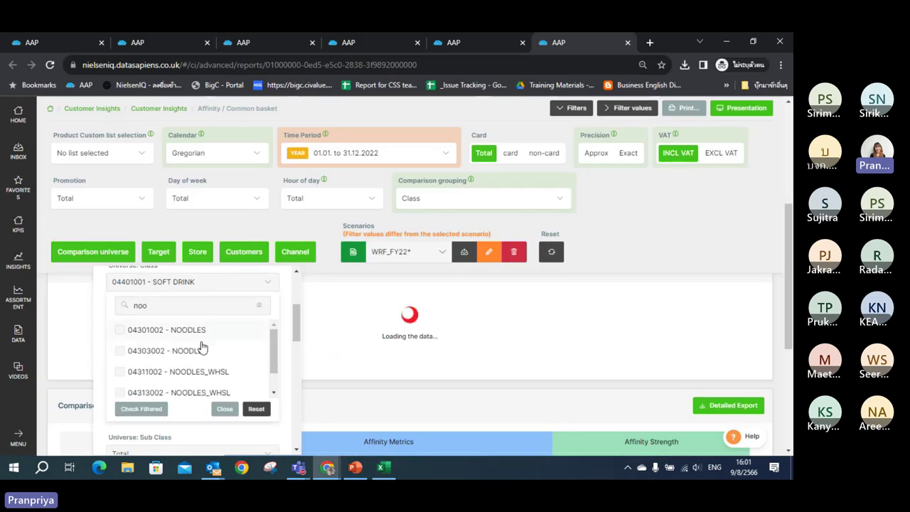
{"action": "left_click", "coordinate": [234, 333]}
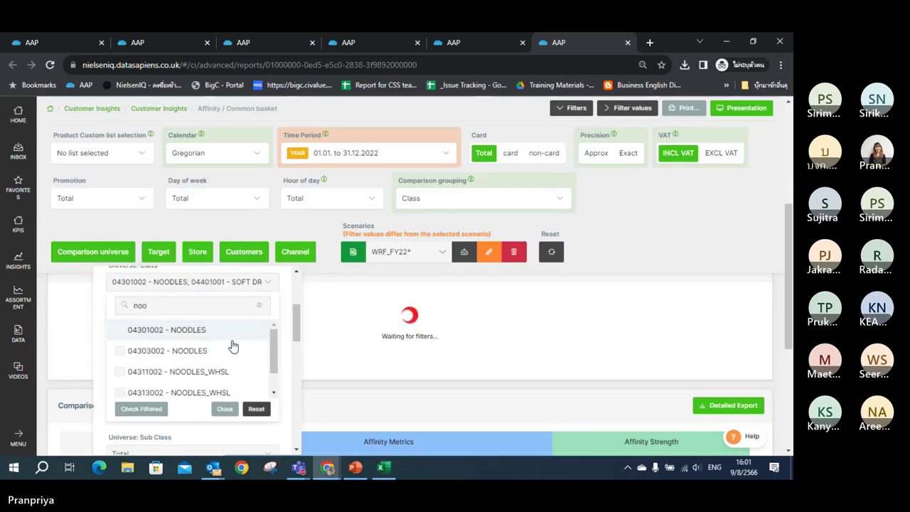
- Find the fresh milk class and add 05601001 - FRESH MILK to the comparison universe's class filter
{"action": "key", "text": "BackSpace"}
{"action": "key", "text": "BackSpace"}
{"action": "key", "text": "BackSpace"}
{"action": "type", "text": "f"}
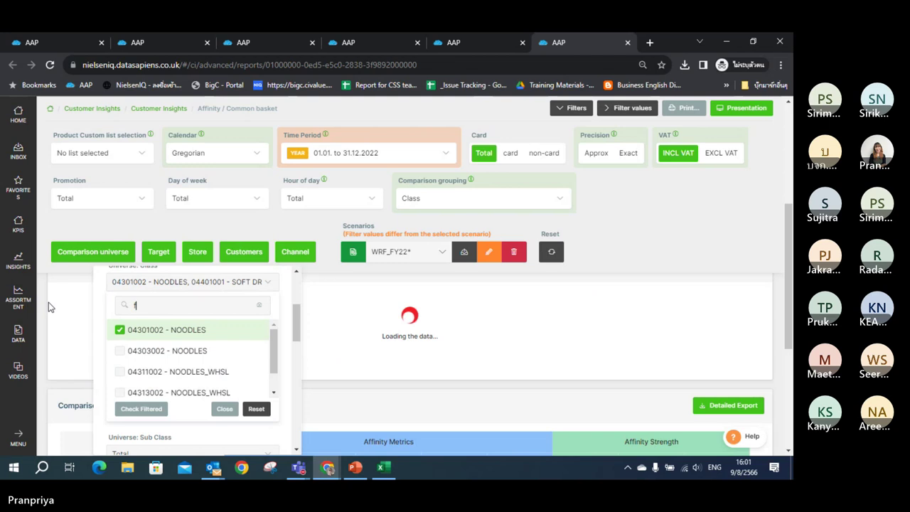
{"action": "type", "text": "resh"}
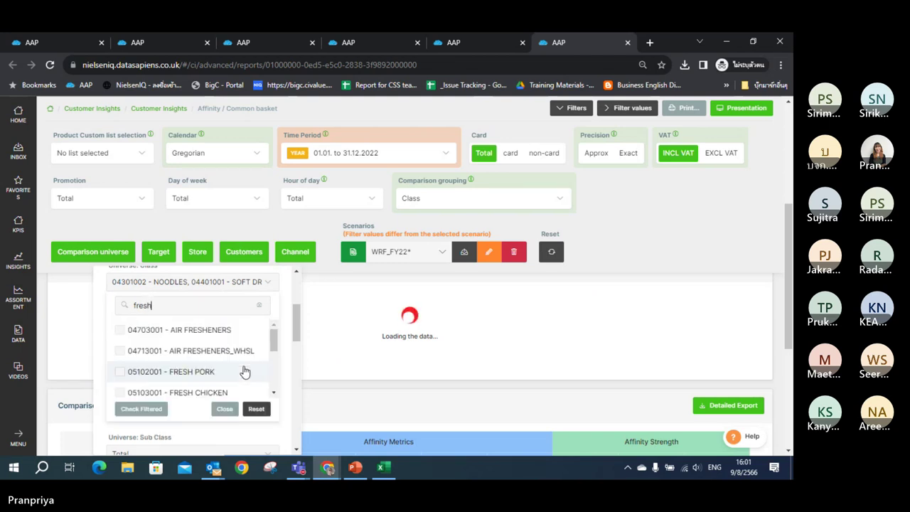
{"action": "type", "text": " mi"}
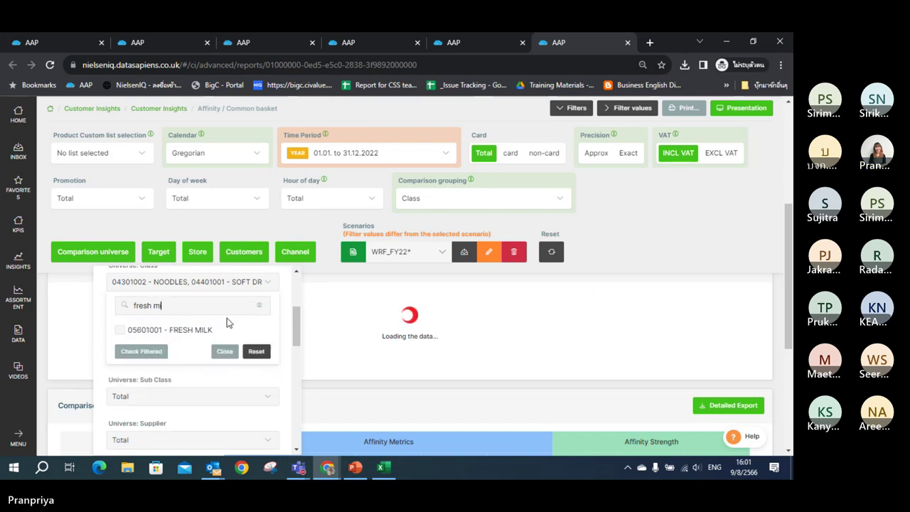
{"action": "type", "text": "lk"}
{"action": "left_click", "coordinate": [221, 330]}
{"action": "left_click", "coordinate": [224, 351]}
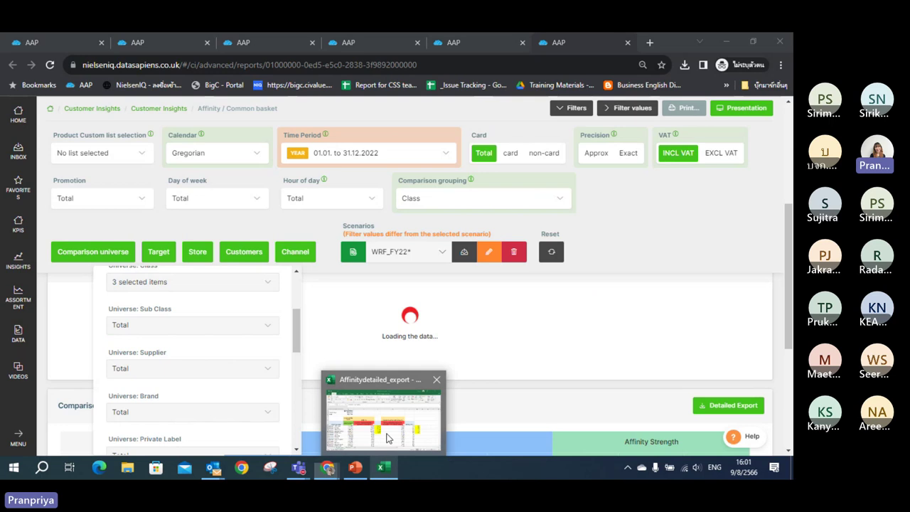
- Highlight the soft drink, noodles and fresh milk groups in A7:A9 of the Excel export, and return to the AAP report
{"action": "left_click", "coordinate": [385, 457]}
{"action": "left_click_drag", "start_coordinate": [64, 285], "coordinate": [104, 413]}
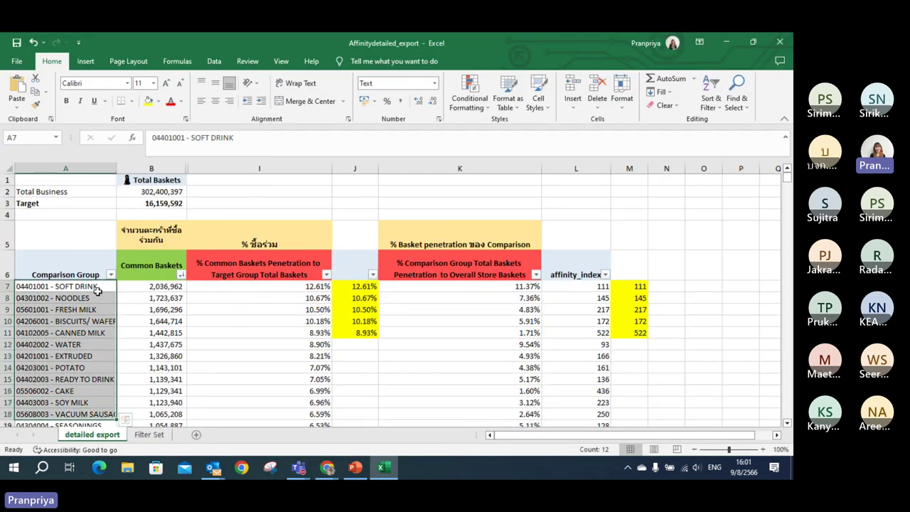
{"action": "left_click_drag", "start_coordinate": [98, 290], "coordinate": [101, 307]}
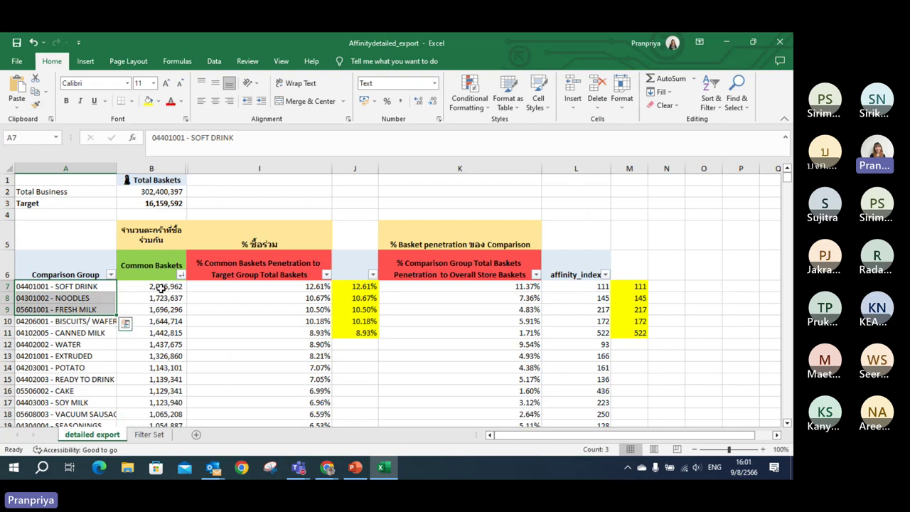
{"action": "left_click", "coordinate": [725, 42]}
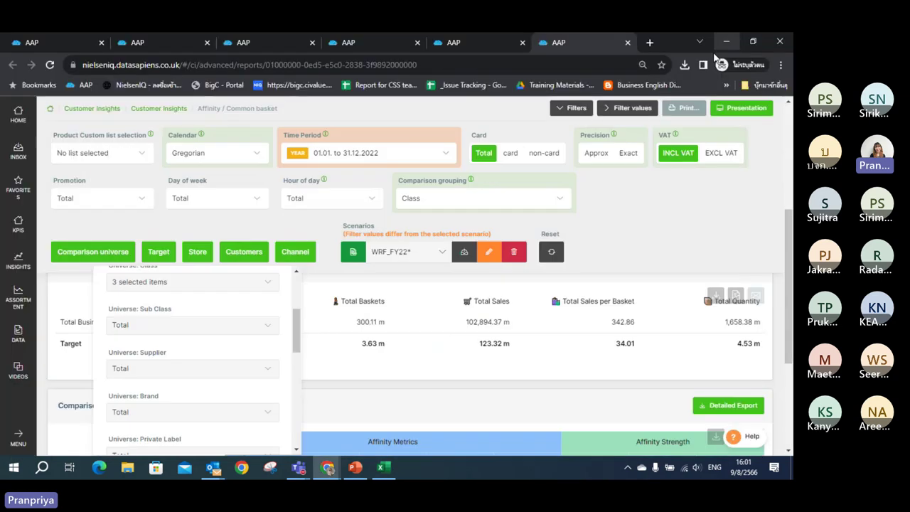
- Check the target's brand filter and set the comparison grouping to Brand
{"action": "left_click", "coordinate": [148, 252]}
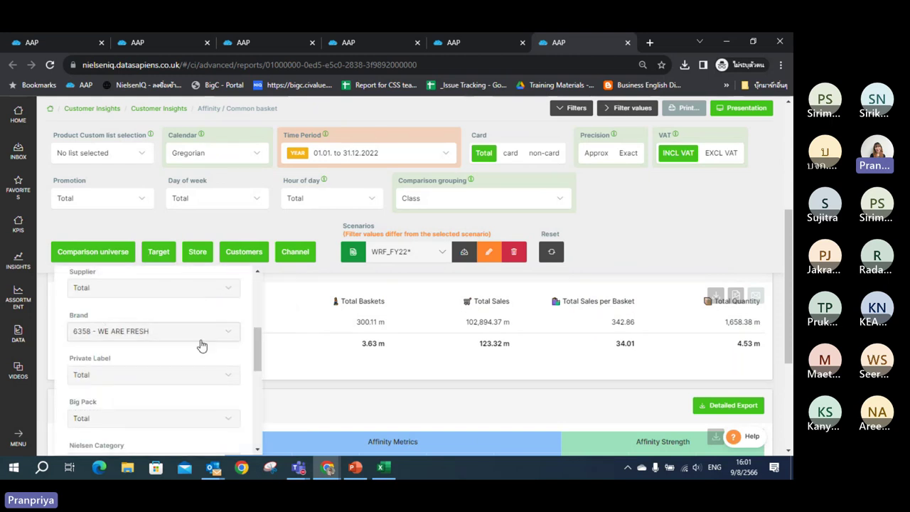
{"action": "left_click", "coordinate": [163, 252]}
{"action": "left_click", "coordinate": [528, 195]}
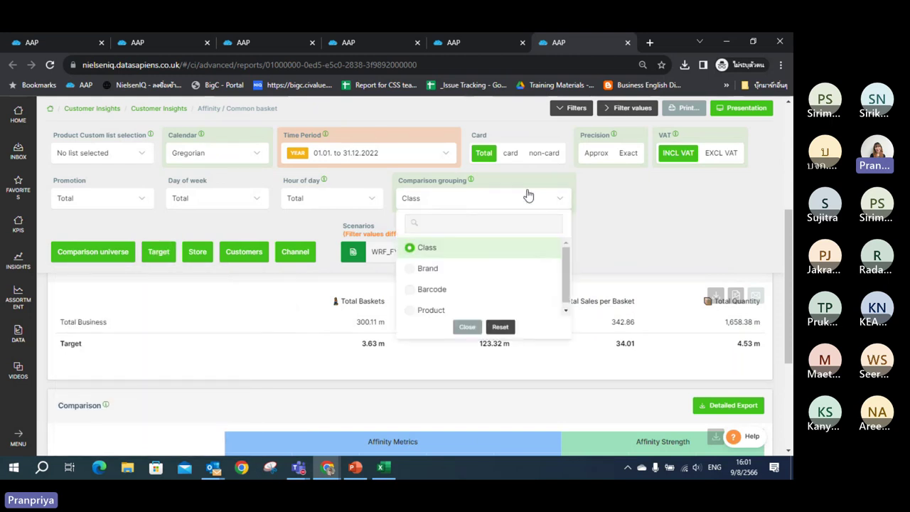
{"action": "left_click", "coordinate": [543, 269]}
{"action": "left_click", "coordinate": [466, 327]}
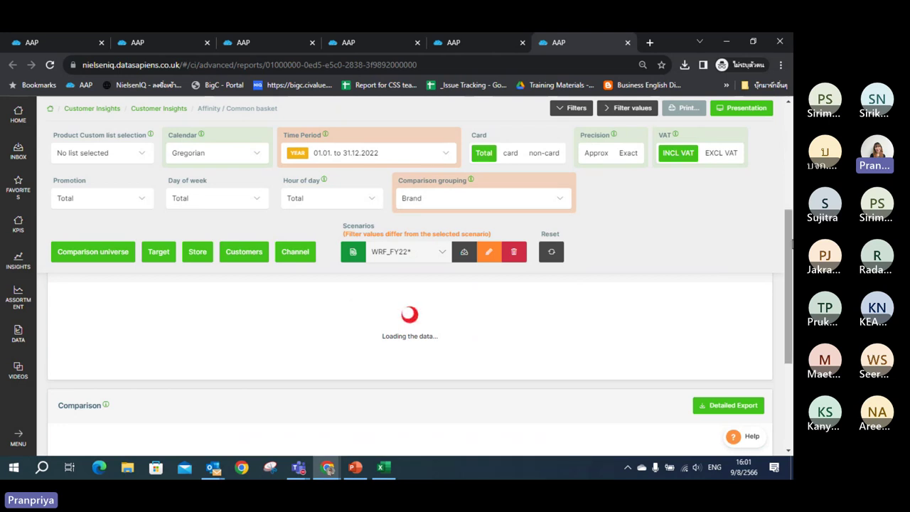
- Review the comparison universe's class selection against the Excel export and display the report's applied filter values
{"action": "left_click", "coordinate": [114, 254]}
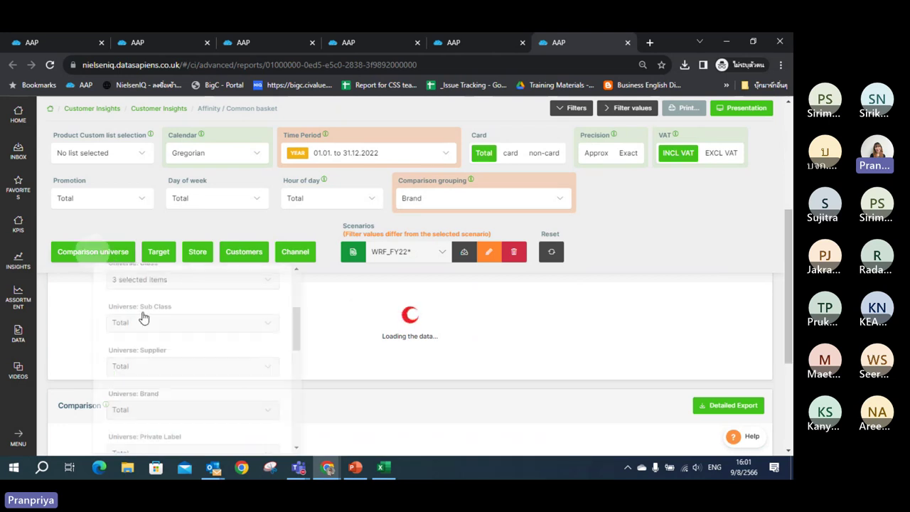
{"action": "left_click", "coordinate": [226, 283]}
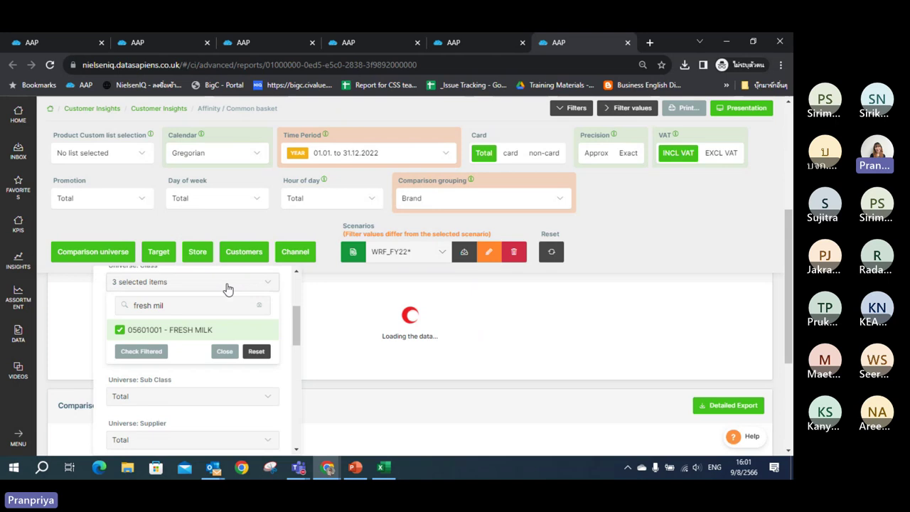
{"action": "left_click", "coordinate": [110, 260]}
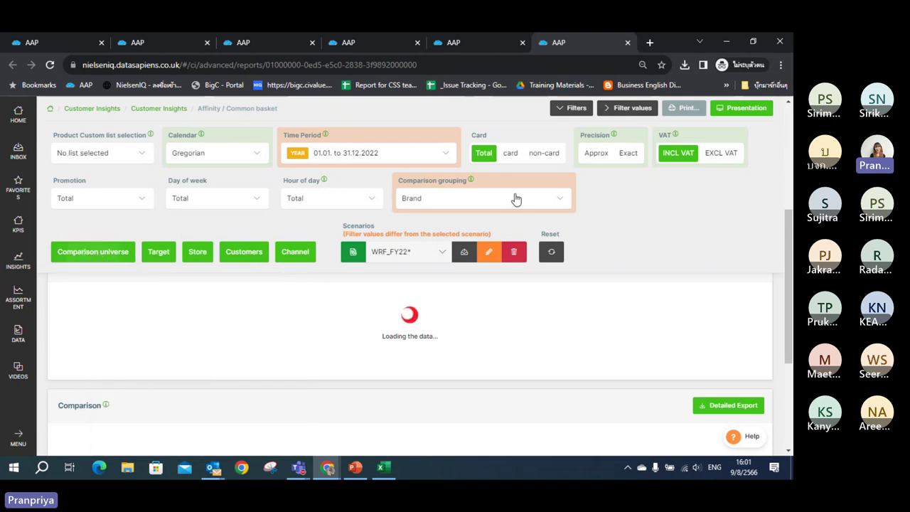
{"action": "left_click", "coordinate": [620, 110]}
{"action": "left_click", "coordinate": [382, 467]}
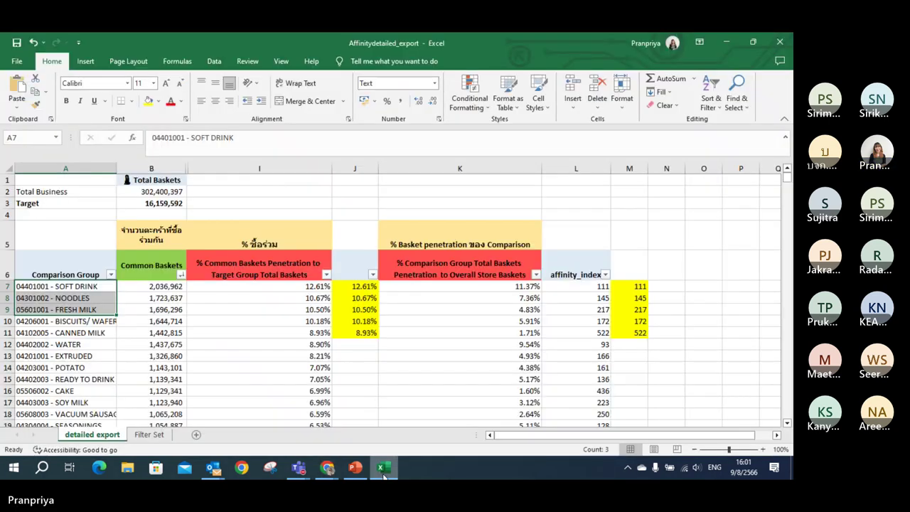
{"action": "left_click", "coordinate": [383, 469]}
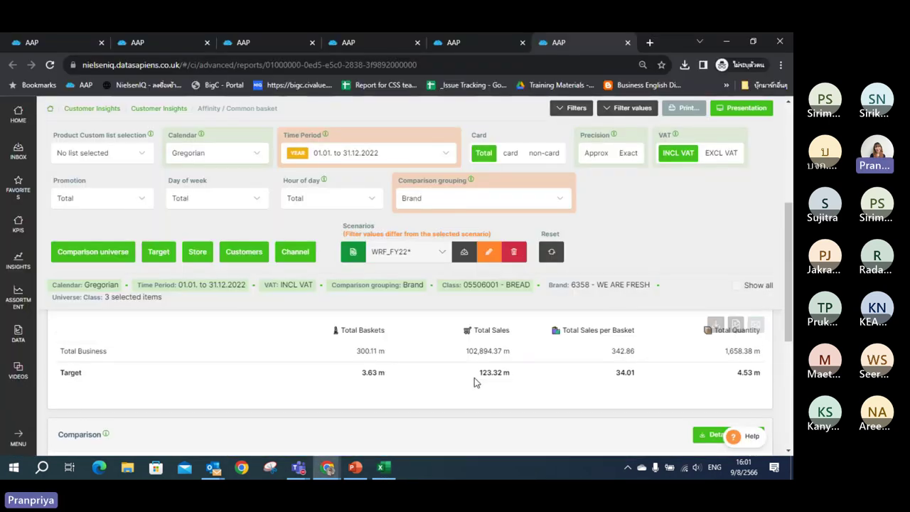
- Save the brand comparison's detailed export as detailed_export in the WRF folder and open the downloaded workbook
{"action": "scroll", "coordinate": [474, 377], "scroll_direction": "down", "scroll_amount": 5}
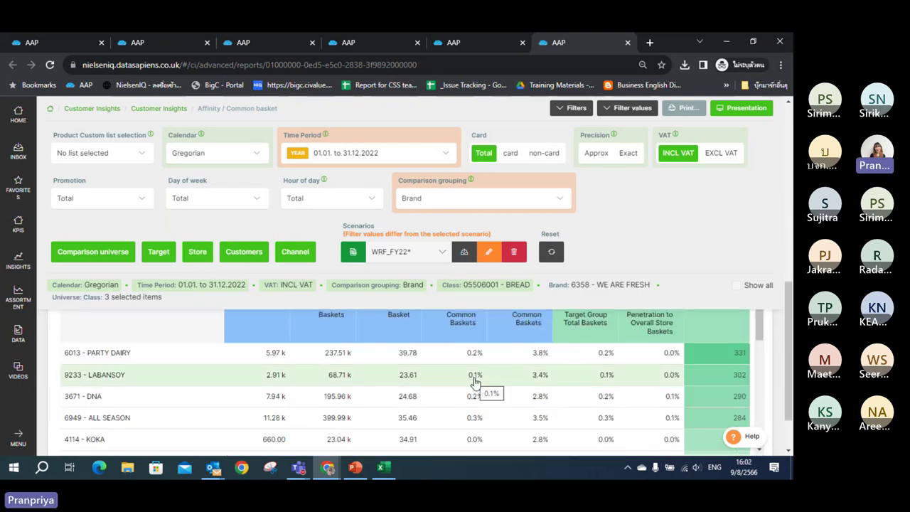
{"action": "scroll", "coordinate": [474, 382], "scroll_direction": "up", "scroll_amount": 3}
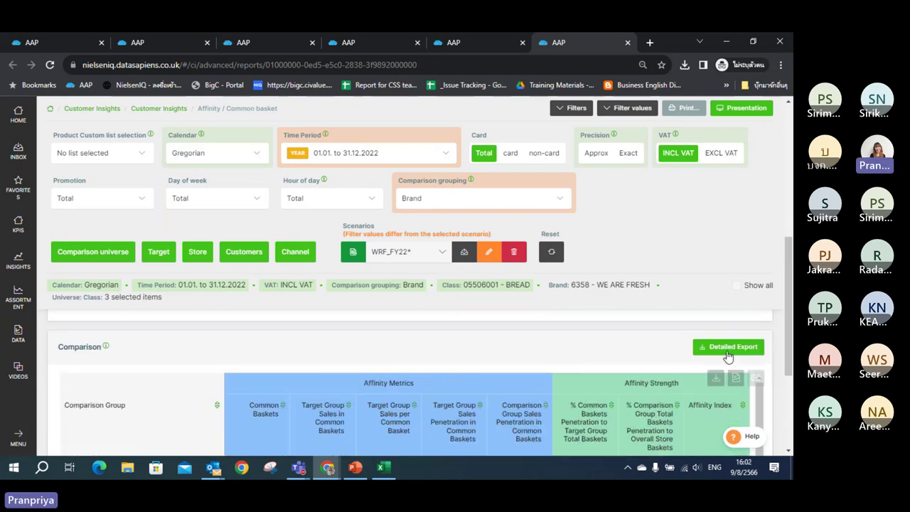
{"action": "left_click", "coordinate": [728, 348]}
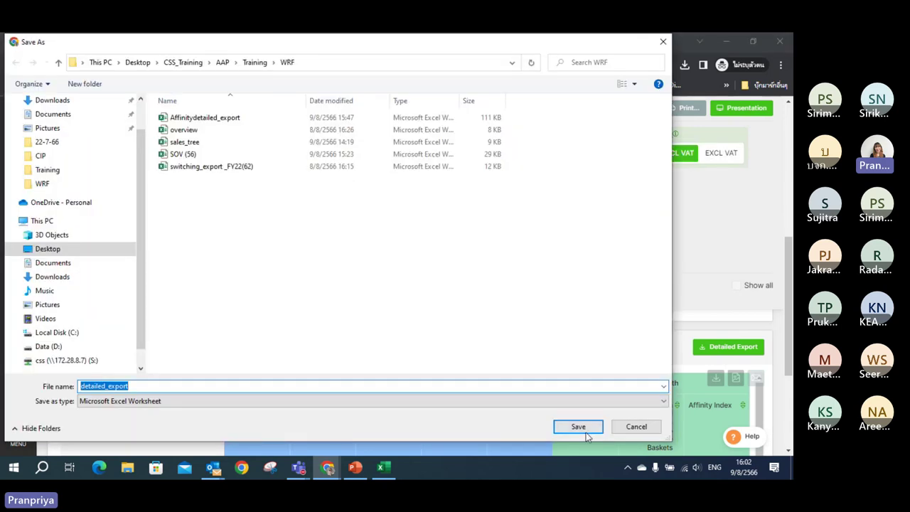
{"action": "left_click", "coordinate": [585, 433]}
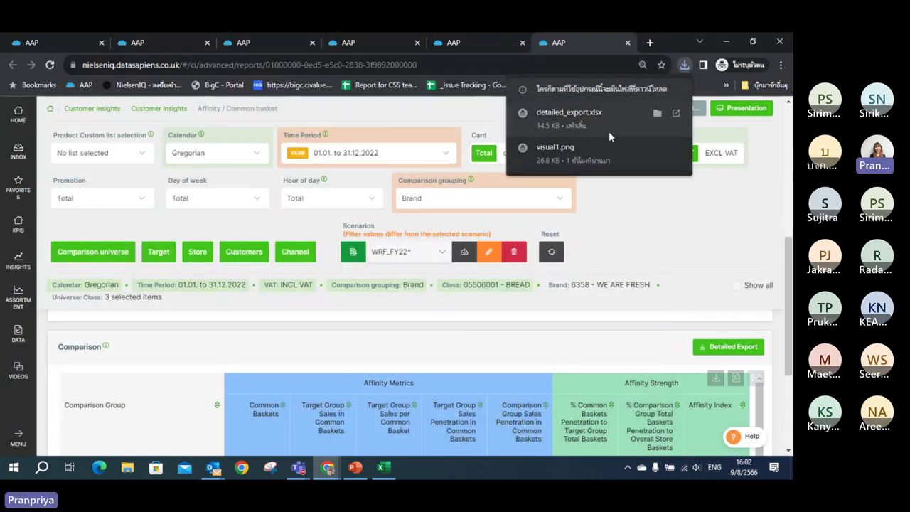
{"action": "scroll", "coordinate": [572, 231], "scroll_direction": "up", "scroll_amount": 1}
{"action": "left_click", "coordinate": [607, 124]}
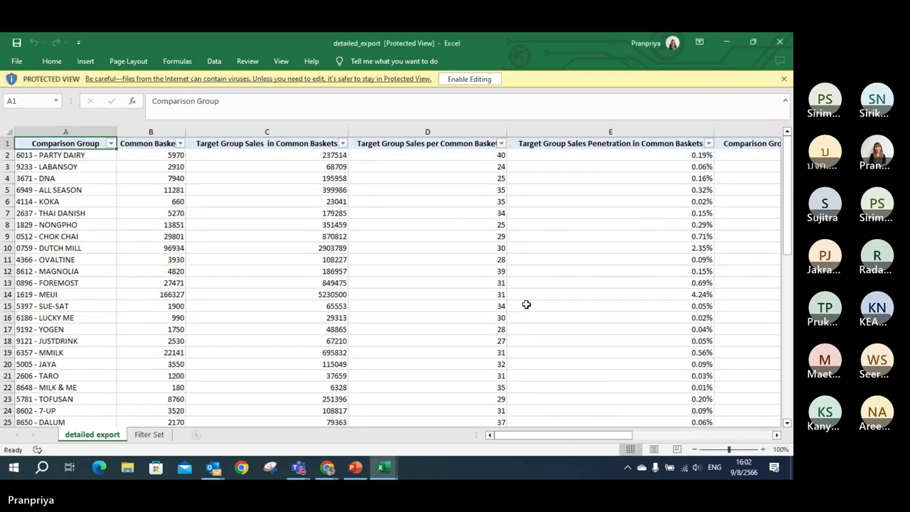
- Enable editing in the detailed_export workbook and sort the brands by Common Baskets from largest to smallest
{"action": "left_click", "coordinate": [526, 304]}
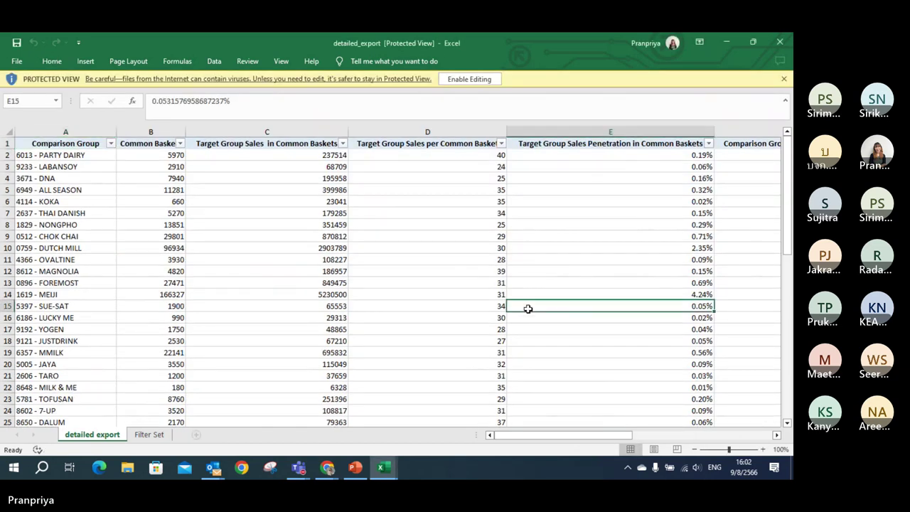
{"action": "left_click", "coordinate": [494, 79]}
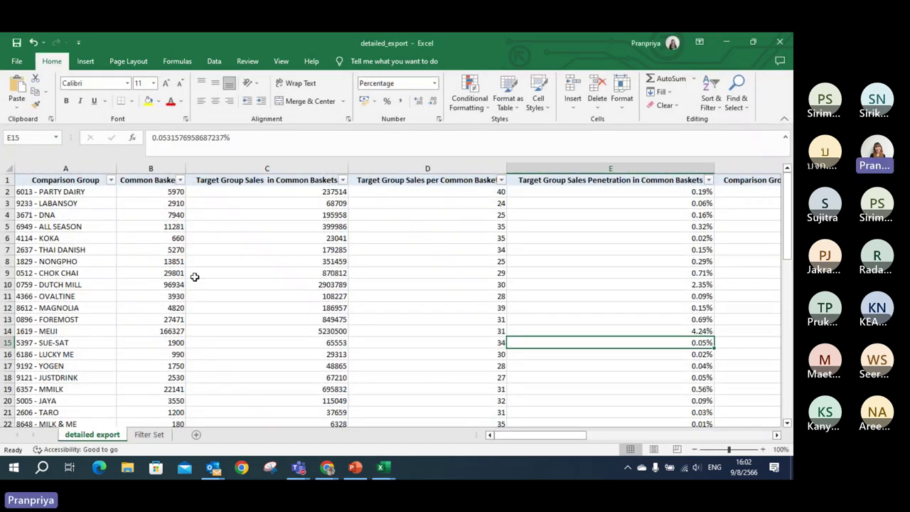
{"action": "left_click", "coordinate": [178, 205]}
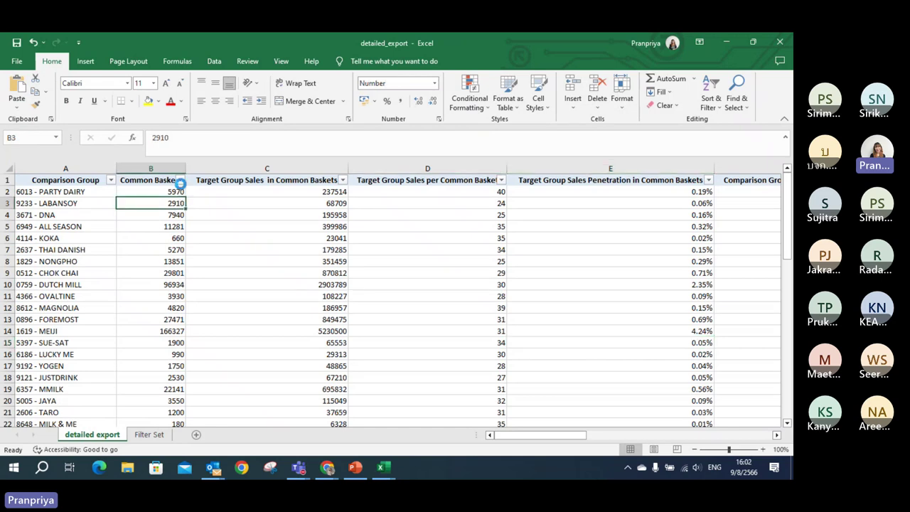
{"action": "left_click", "coordinate": [180, 181]}
{"action": "left_click", "coordinate": [249, 208]}
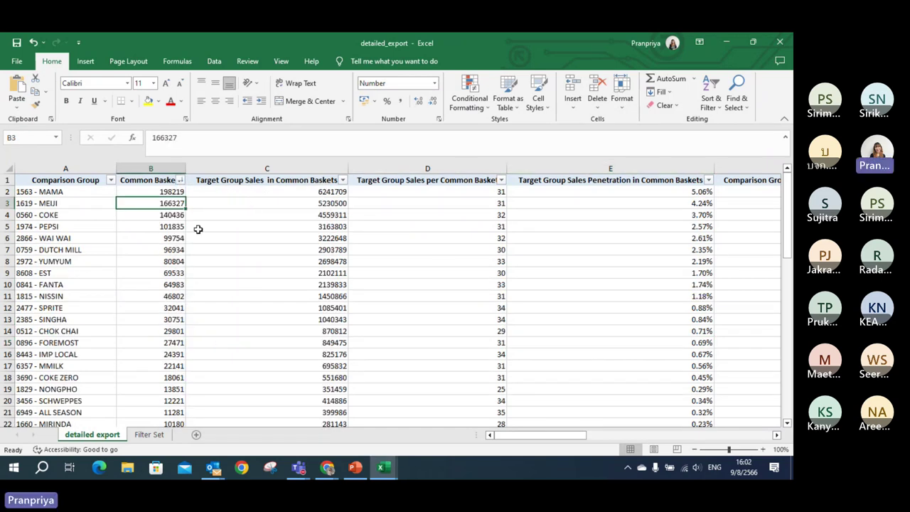
- Examine the common-basket counts of the four leading brands in the sorted detailed_export sheet
{"action": "left_click_drag", "start_coordinate": [44, 191], "coordinate": [158, 226]}
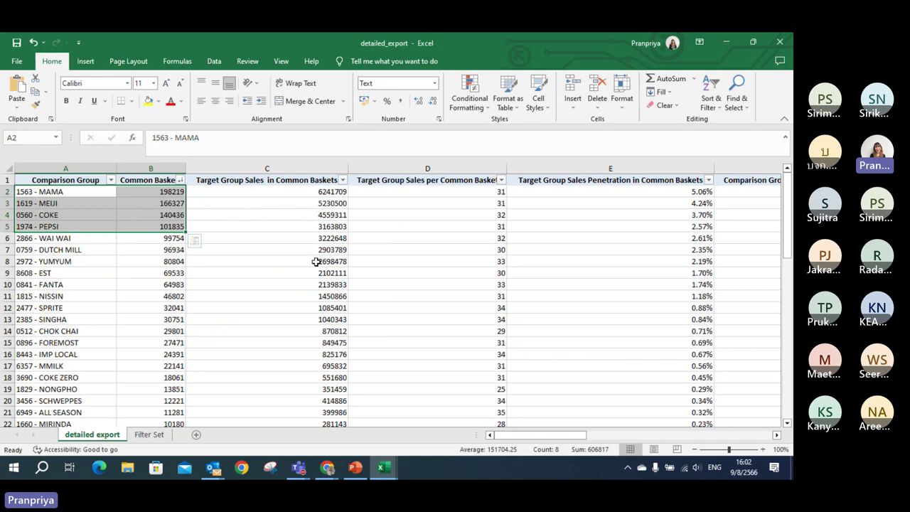
{"action": "left_click_drag", "start_coordinate": [79, 179], "coordinate": [148, 228]}
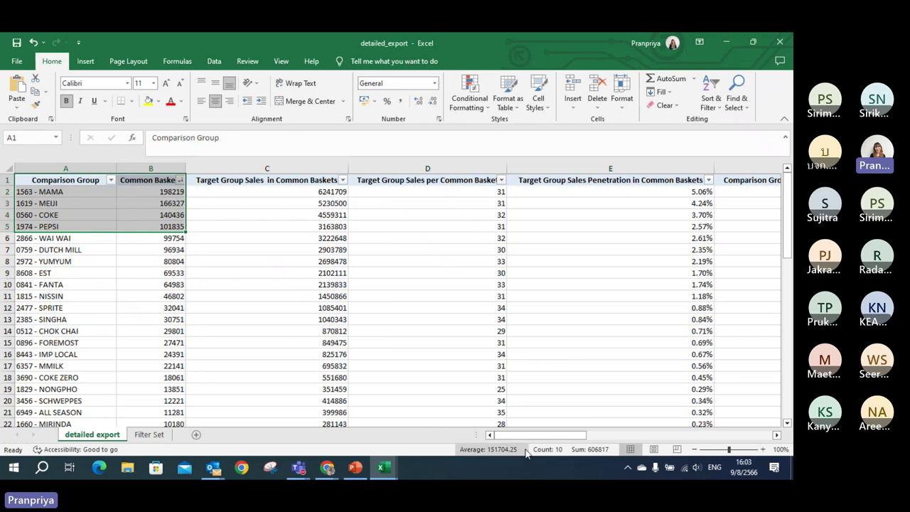
{"action": "left_click_drag", "start_coordinate": [529, 436], "coordinate": [498, 448]}
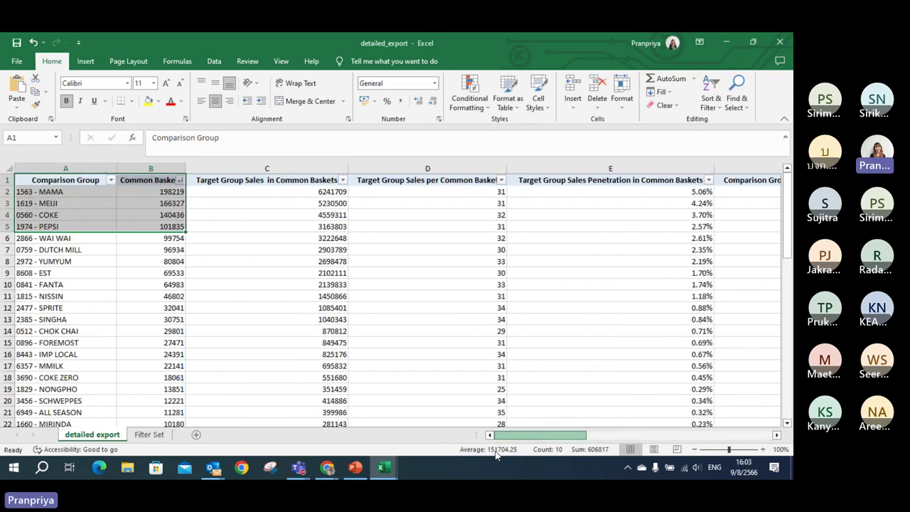
{"action": "left_click", "coordinate": [100, 249]}
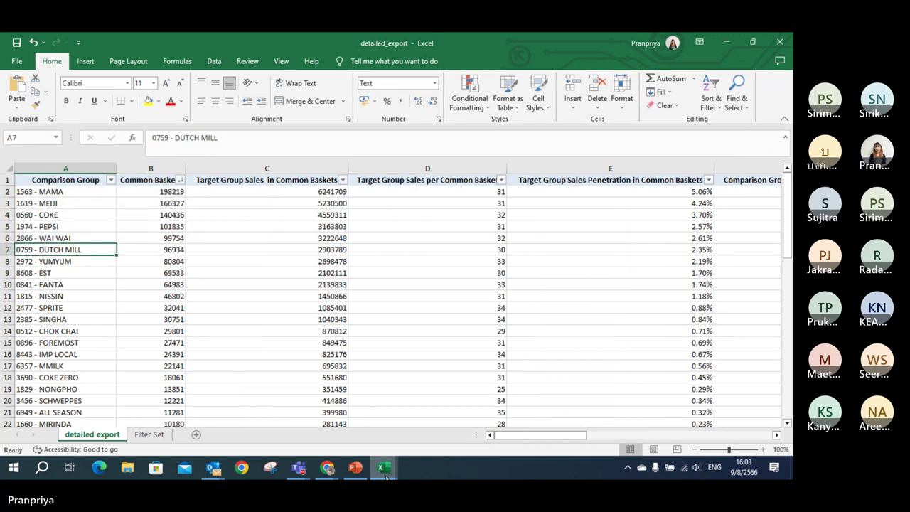
- Return to the AAP Affinity / Common basket report in Chrome and set the comparison grouping to Barcode
{"action": "mouse_move", "coordinate": [328, 467]}
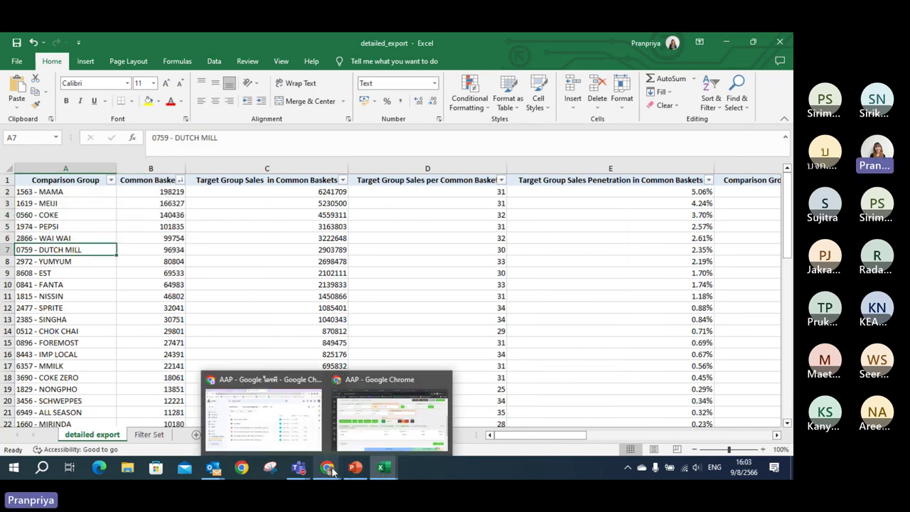
{"action": "left_click", "coordinate": [349, 441]}
{"action": "left_click", "coordinate": [533, 202]}
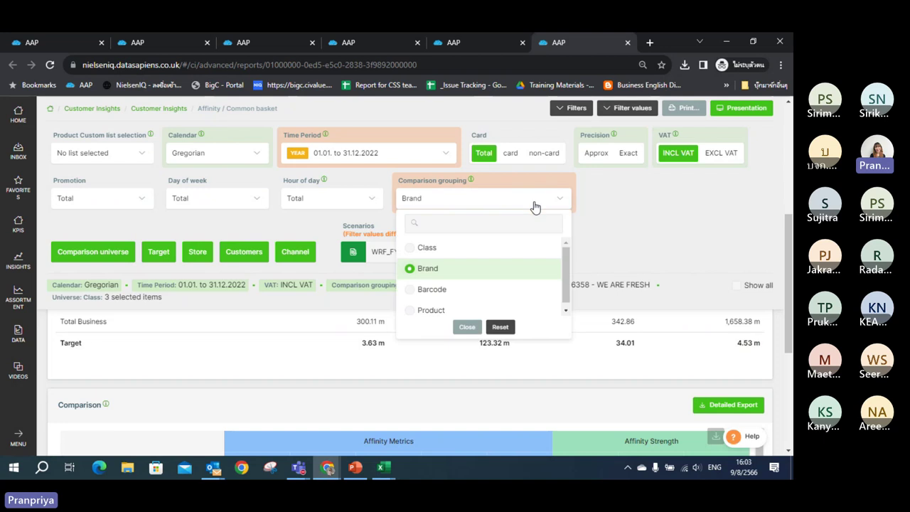
{"action": "left_click", "coordinate": [455, 289]}
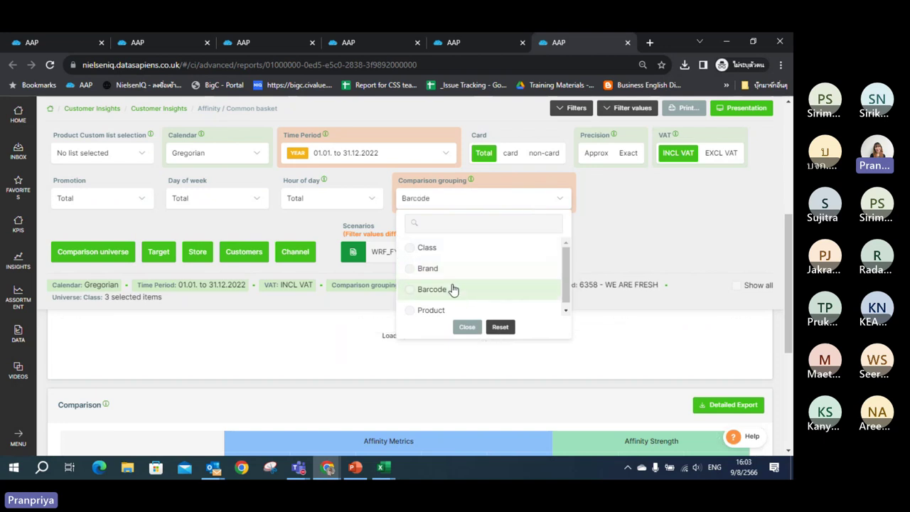
{"action": "left_click", "coordinate": [471, 202]}
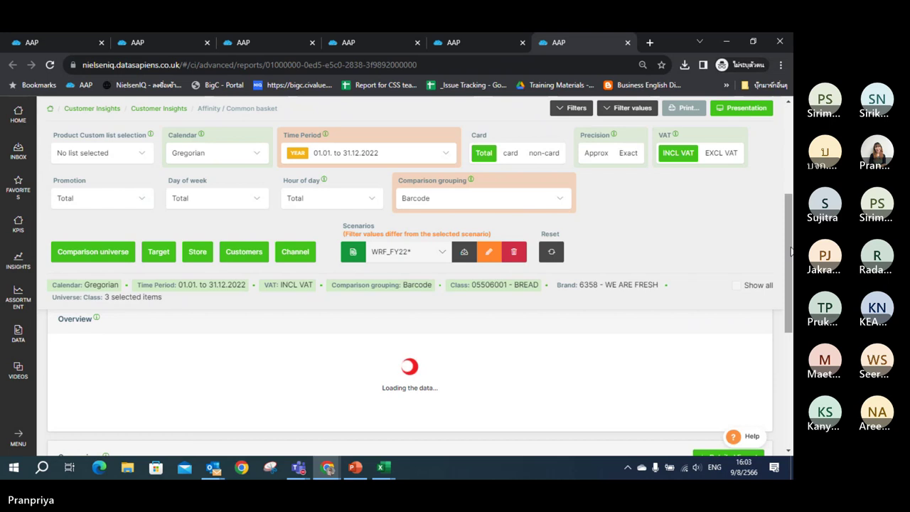
- Reset the comparison universe's three-item class filter to Total
{"action": "left_click", "coordinate": [90, 257]}
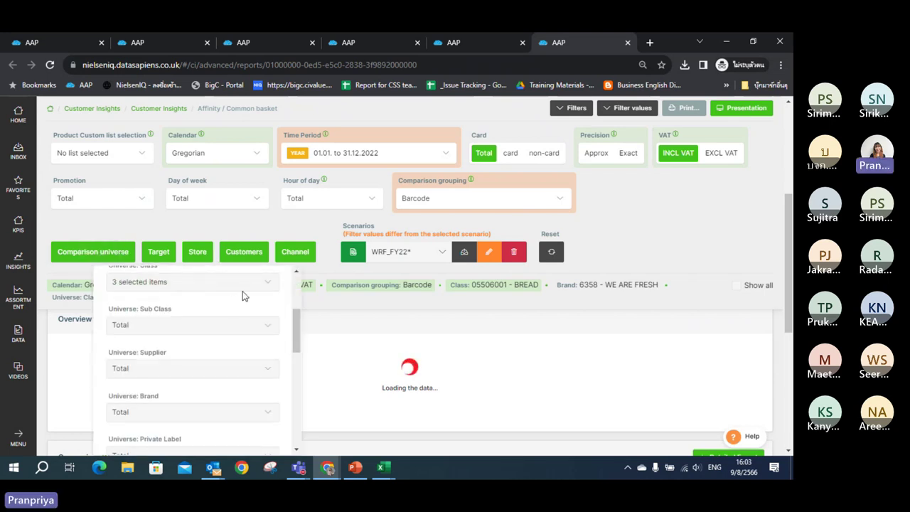
{"action": "left_click", "coordinate": [245, 285]}
{"action": "left_click", "coordinate": [260, 307]}
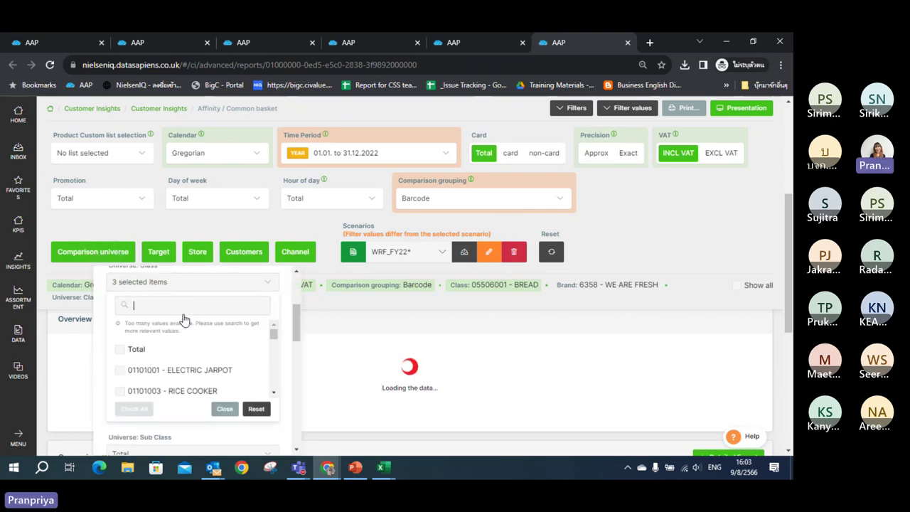
{"action": "left_click", "coordinate": [256, 409]}
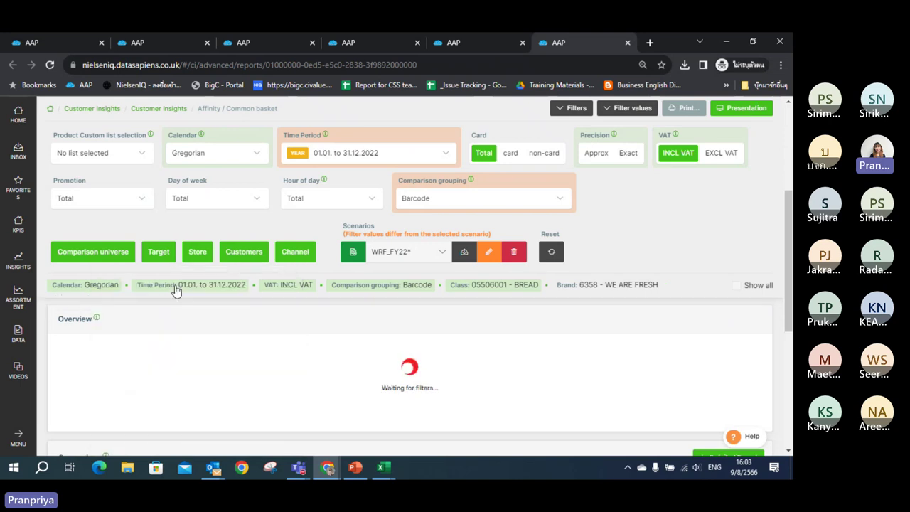
- Find the soft drink classes in the comparison universe and limit its class filter to 04401001 - SOFT DRINK
{"action": "left_click", "coordinate": [118, 256]}
{"action": "left_click", "coordinate": [187, 284]}
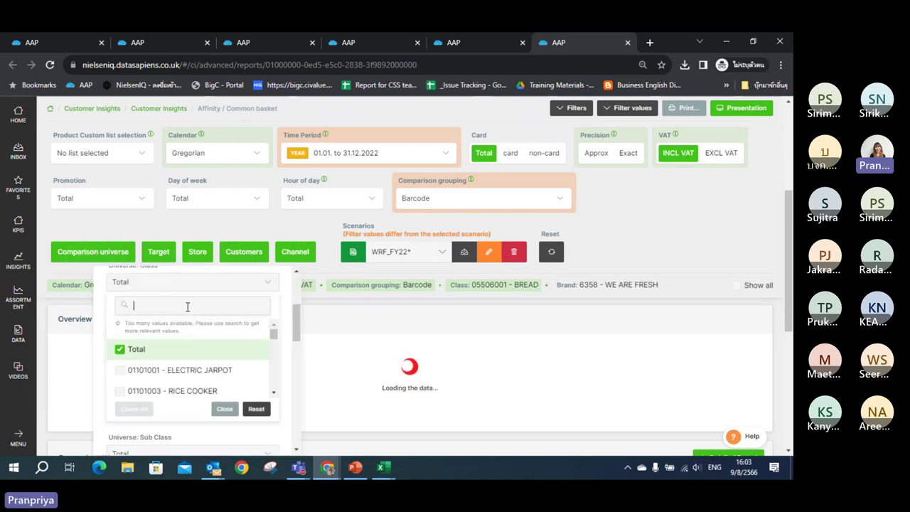
{"action": "type", "text": "sof"}
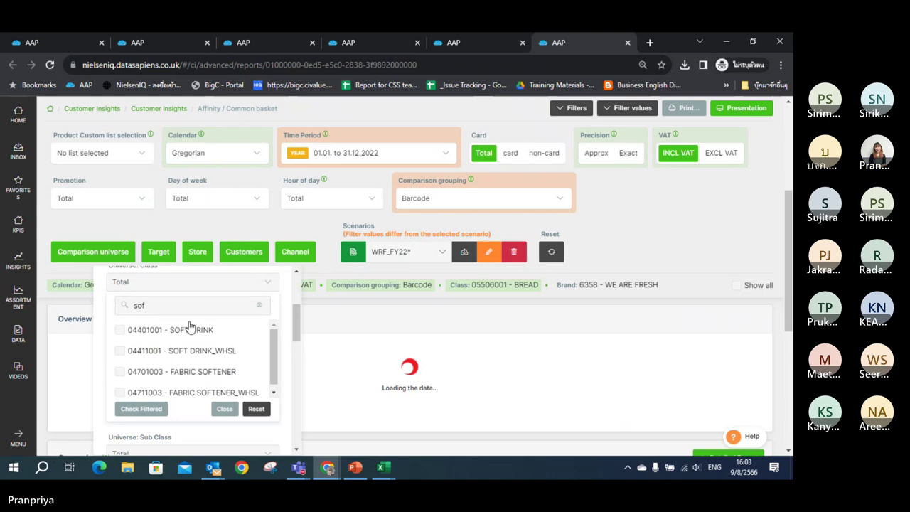
{"action": "left_click", "coordinate": [190, 328]}
{"action": "left_click", "coordinate": [71, 252]}
{"action": "left_click", "coordinate": [71, 251]}
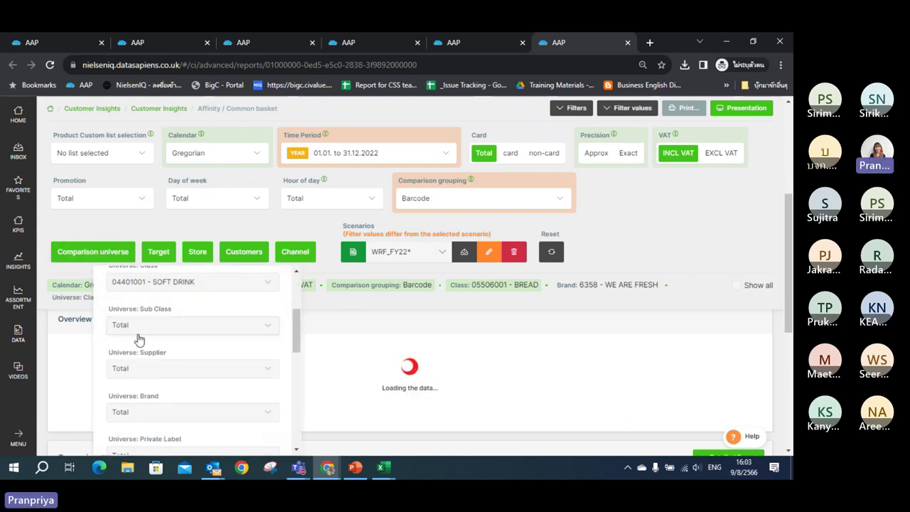
{"action": "left_click", "coordinate": [113, 252]}
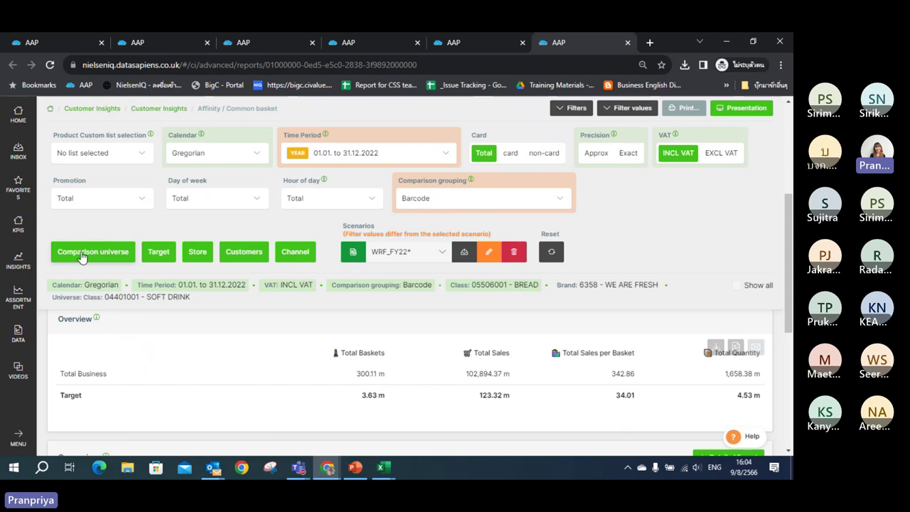
- Save the barcode comparison's detailed export as an Excel file and open the downloaded detailed_export (1).xlsx workbook
{"action": "scroll", "coordinate": [527, 336], "scroll_direction": "down", "scroll_amount": 5}
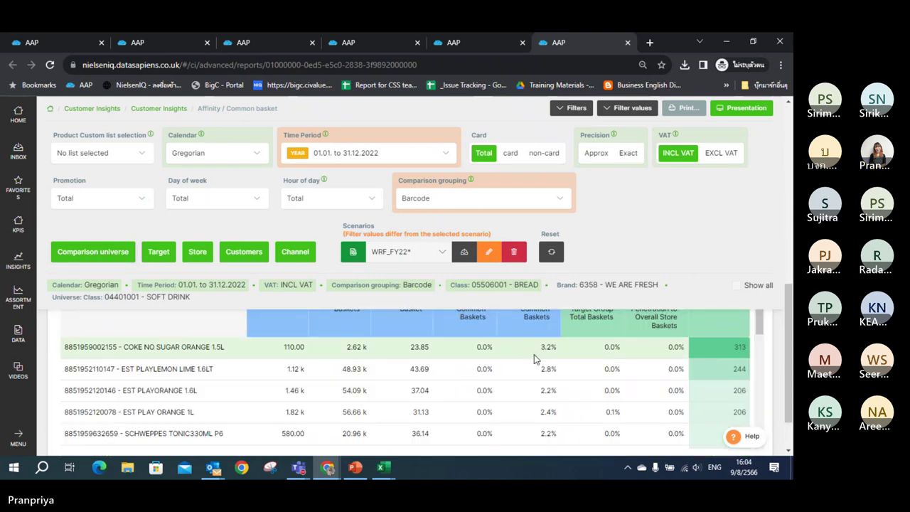
{"action": "scroll", "coordinate": [789, 355], "scroll_direction": "up", "scroll_amount": 1}
{"action": "scroll", "coordinate": [789, 356], "scroll_direction": "up", "scroll_amount": 2}
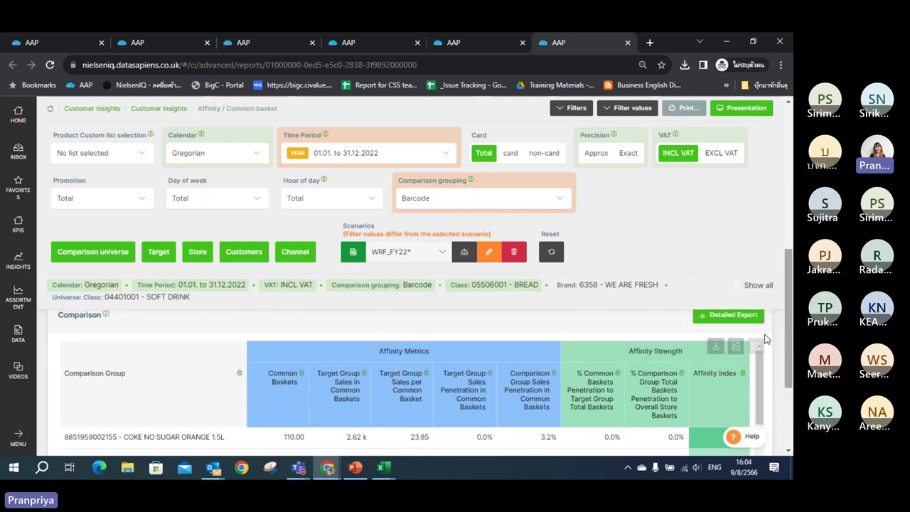
{"action": "left_click", "coordinate": [727, 316]}
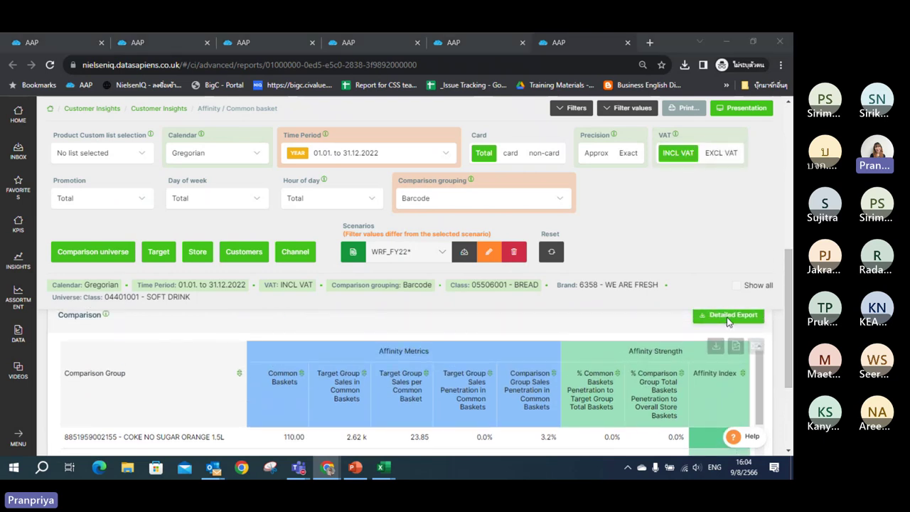
{"action": "left_click", "coordinate": [578, 426]}
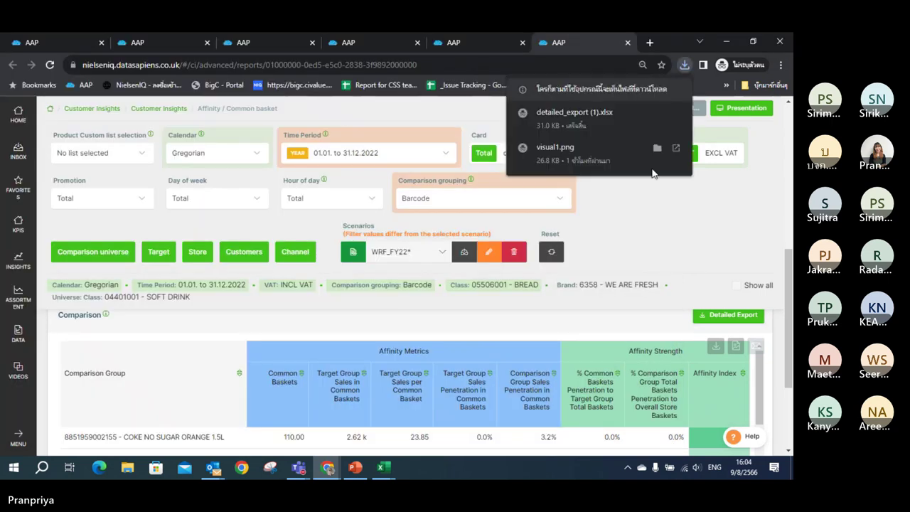
{"action": "mouse_move", "coordinate": [634, 118]}
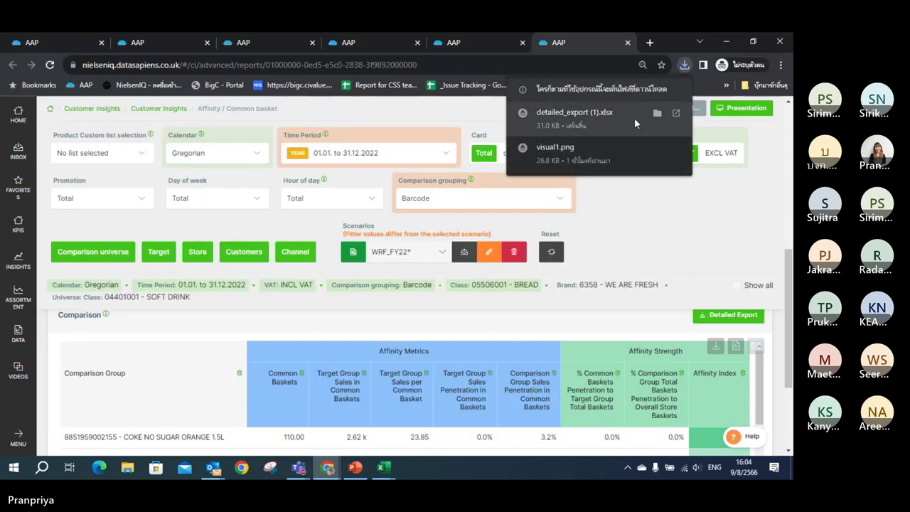
{"action": "left_click", "coordinate": [581, 124]}
{"action": "left_click", "coordinate": [424, 284]}
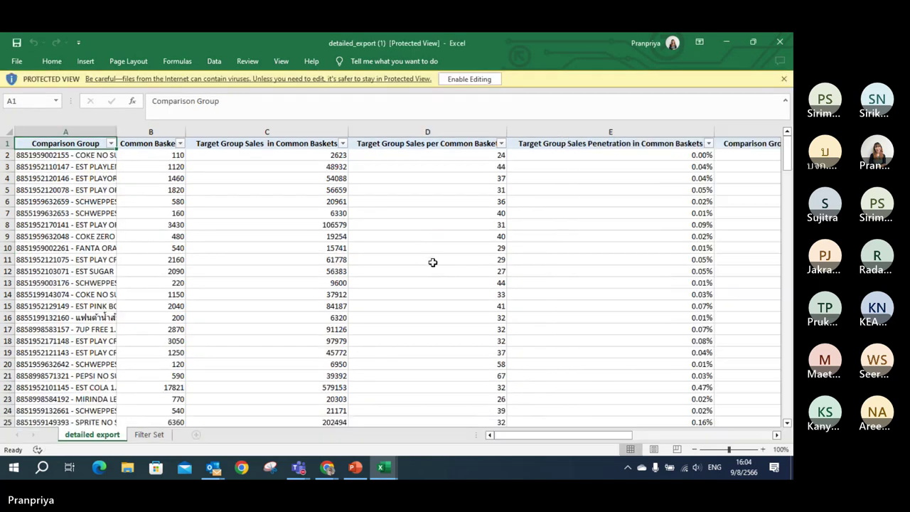
- Make the workbook editable, sort the barcodes by Common Baskets from largest to smallest and slightly widen the Comparison Group column
{"action": "left_click", "coordinate": [469, 79]}
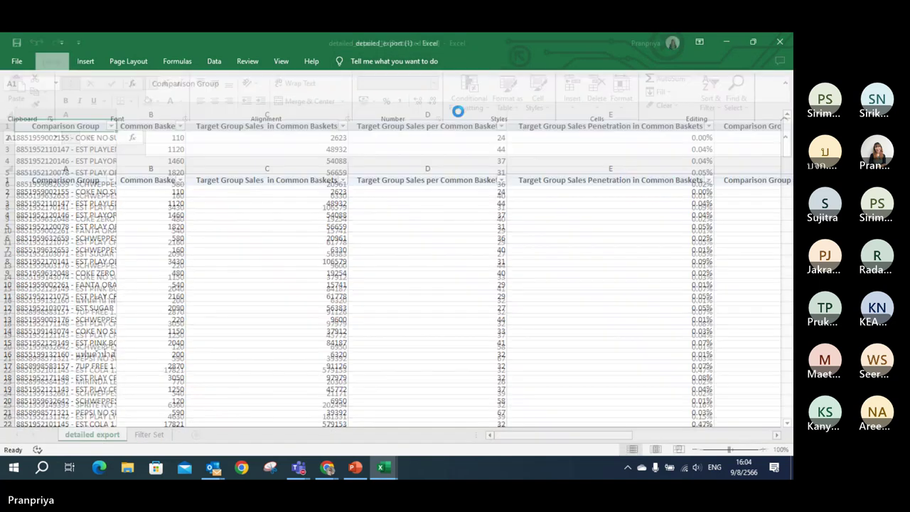
{"action": "left_click", "coordinate": [139, 217]}
{"action": "left_click", "coordinate": [180, 180]}
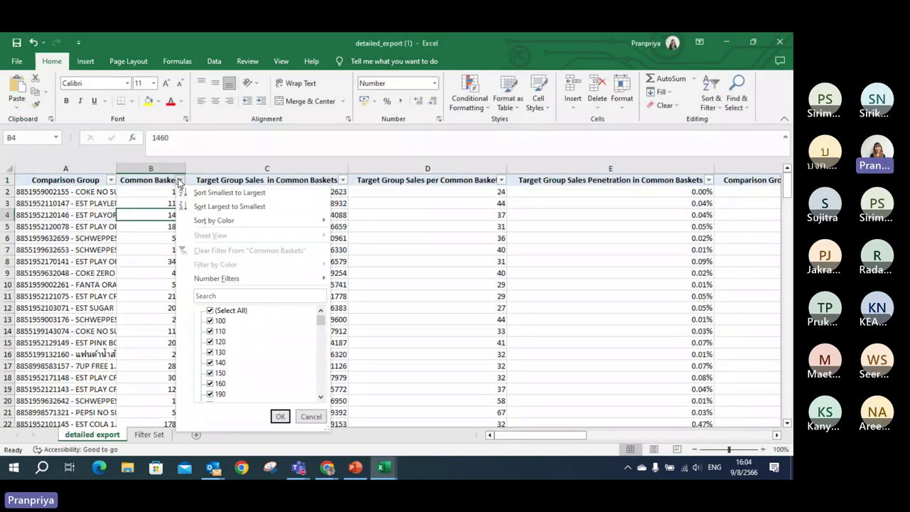
{"action": "left_click", "coordinate": [228, 206]}
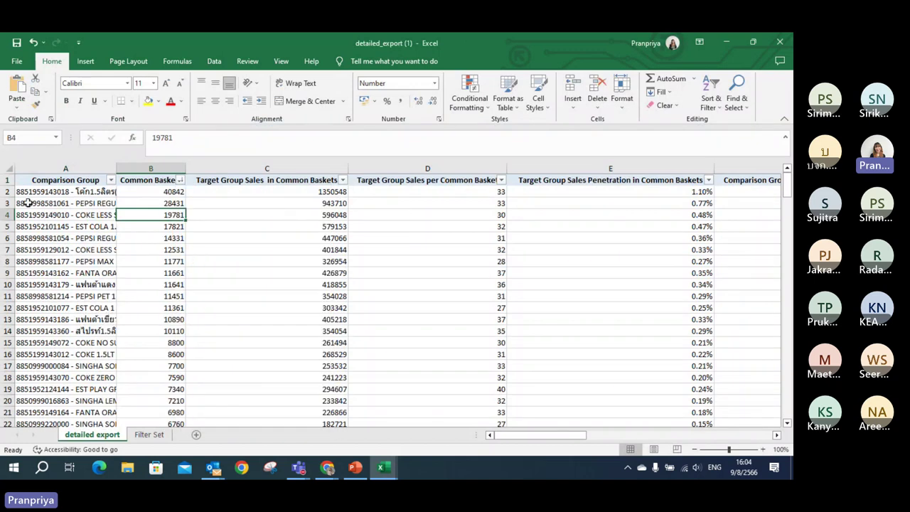
{"action": "left_click_drag", "start_coordinate": [116, 169], "coordinate": [110, 202]}
- Go through the top-ranked soft drink barcodes in the Comparison Group column and read their full product names
{"action": "left_click", "coordinate": [98, 191]}
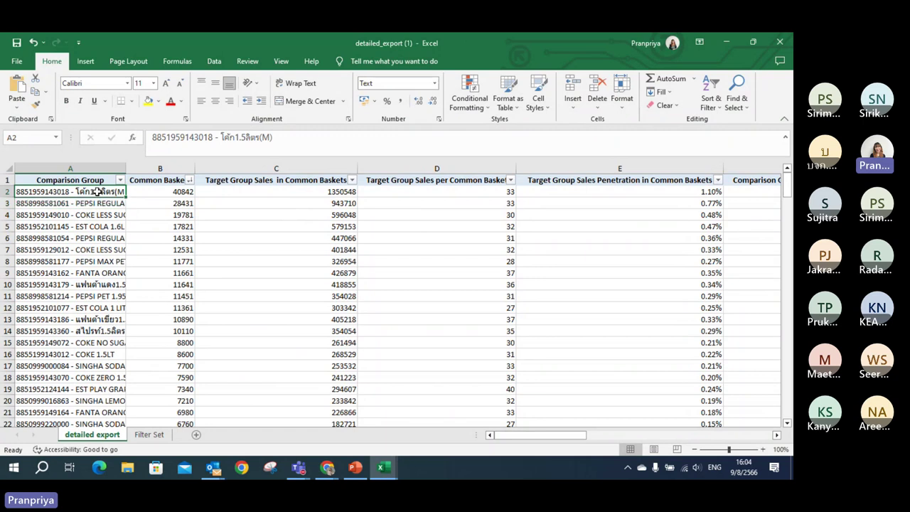
{"action": "key", "text": "Down"}
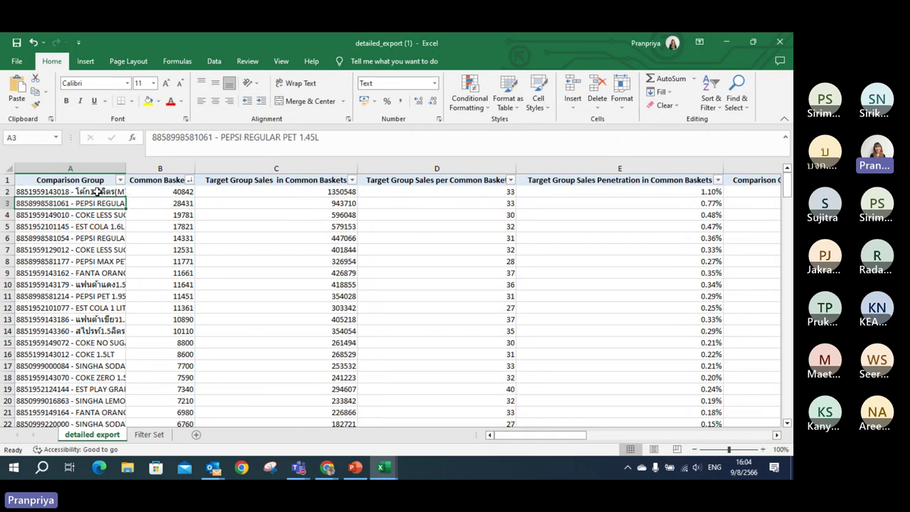
{"action": "key", "text": "Up"}
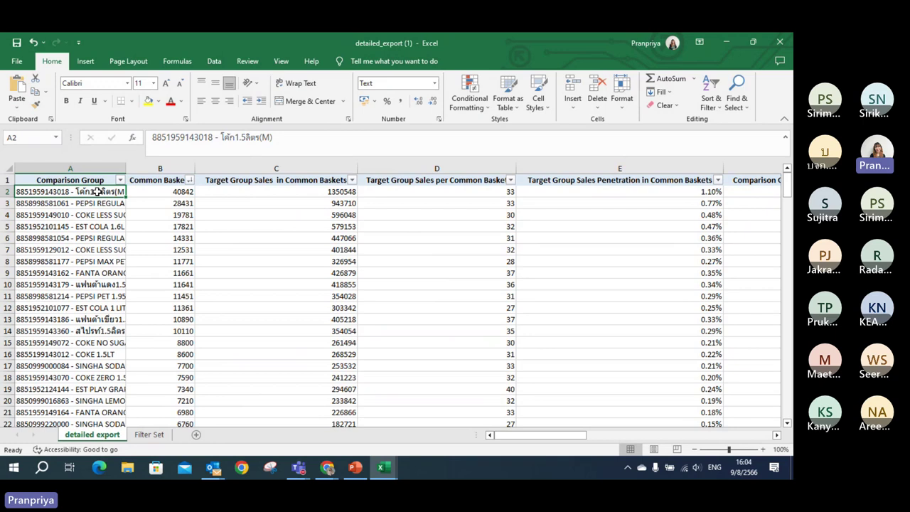
{"action": "key", "text": "Down"}
{"action": "key", "text": "Down"}
{"action": "key", "text": "Down"}
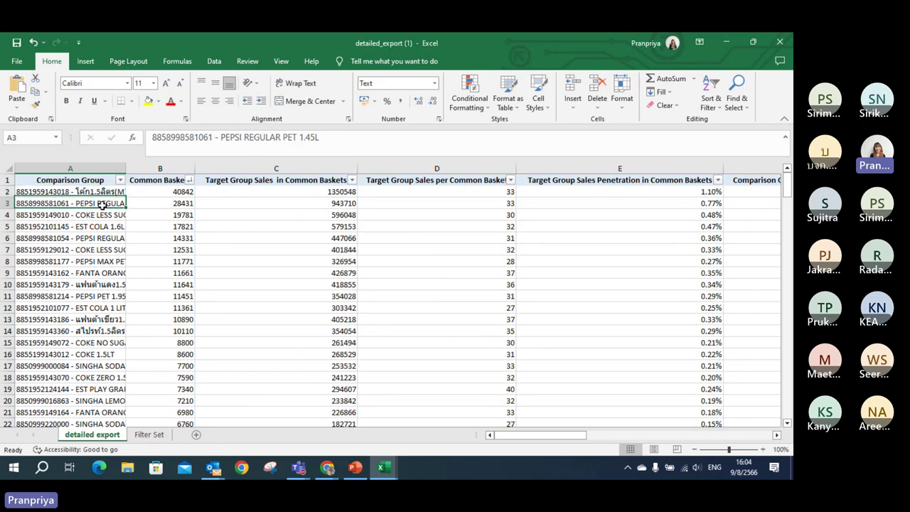
{"action": "key", "text": "Down"}
{"action": "key", "text": "Down"}
{"action": "key", "text": "Down"}
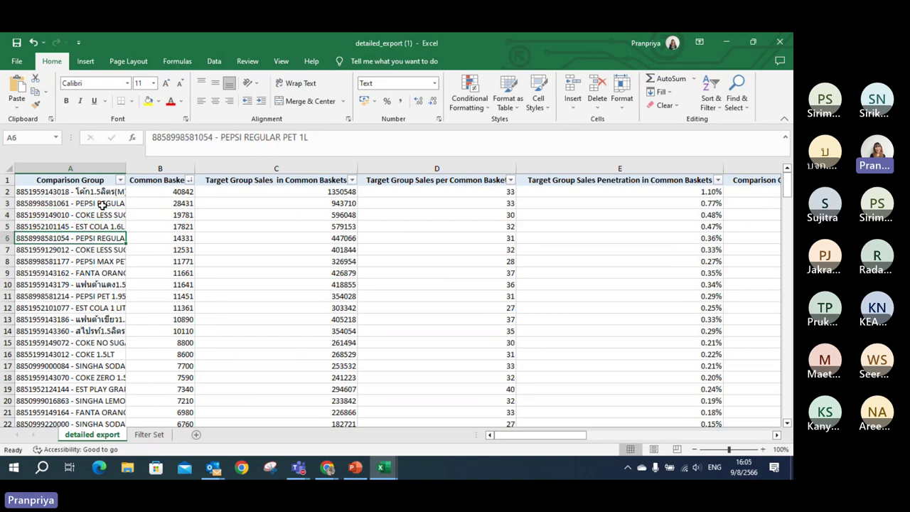
{"action": "key", "text": "Up"}
{"action": "key", "text": "Up"}
{"action": "key", "text": "Up"}
{"action": "key", "text": "Up"}
{"action": "key", "text": "Up"}
{"action": "key", "text": "Up"}
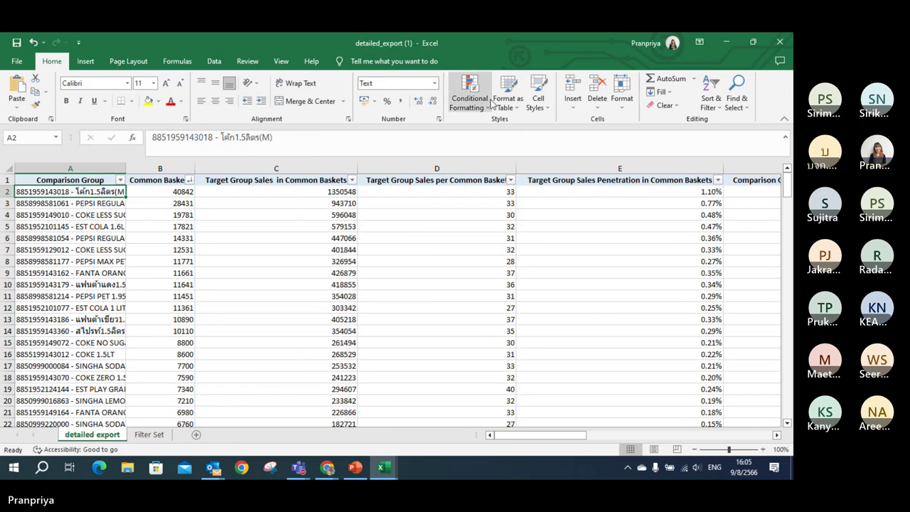
- Return from the Excel exports to the AAP report, set the comparison grouping to Class and bring up the comparison universe's class filter
{"action": "left_click", "coordinate": [722, 43]}
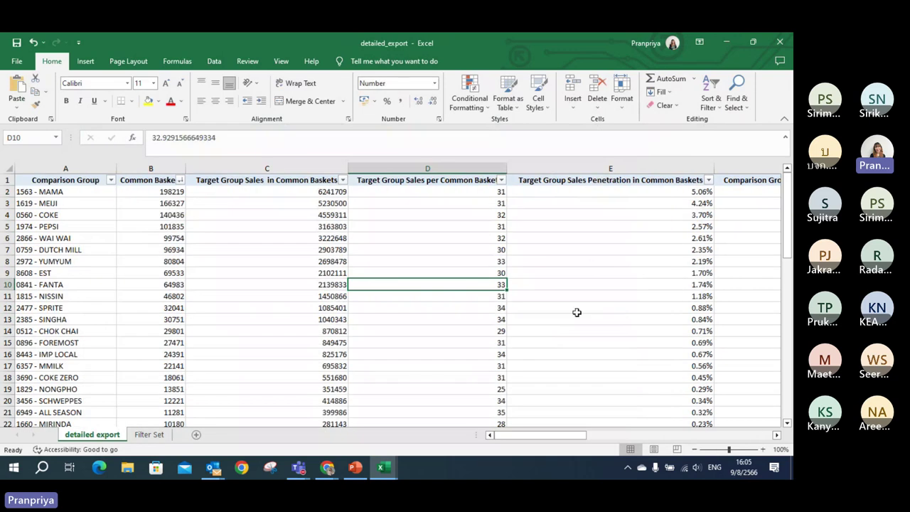
{"action": "left_click", "coordinate": [726, 43]}
{"action": "left_click", "coordinate": [124, 257]}
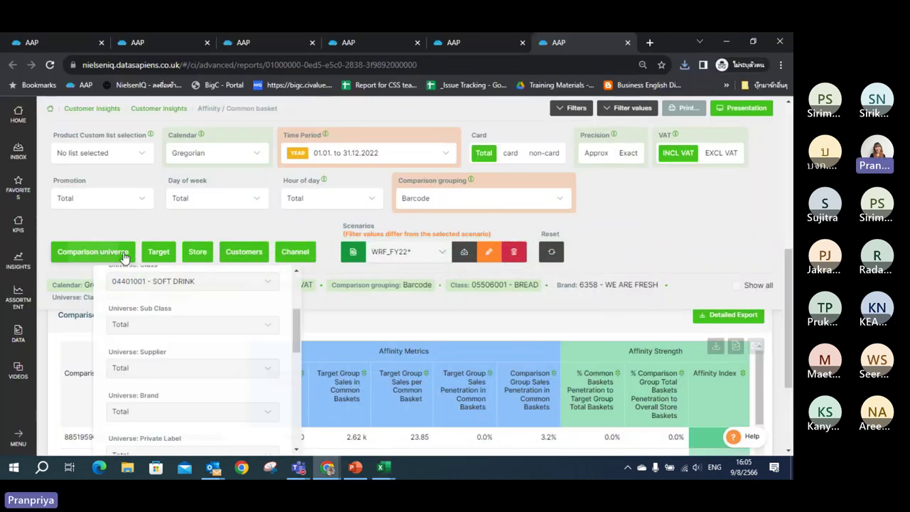
{"action": "left_click_drag", "start_coordinate": [297, 340], "coordinate": [294, 284]}
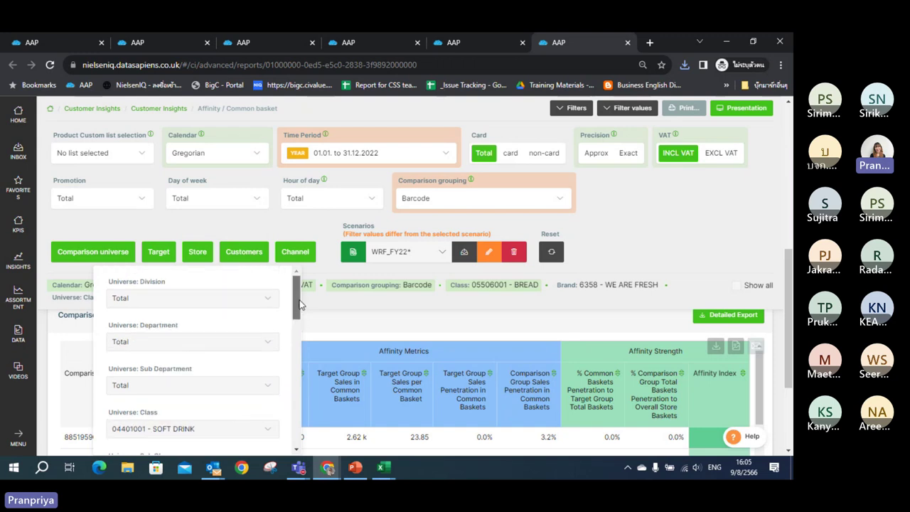
{"action": "left_click", "coordinate": [561, 199]}
{"action": "left_click", "coordinate": [462, 248]}
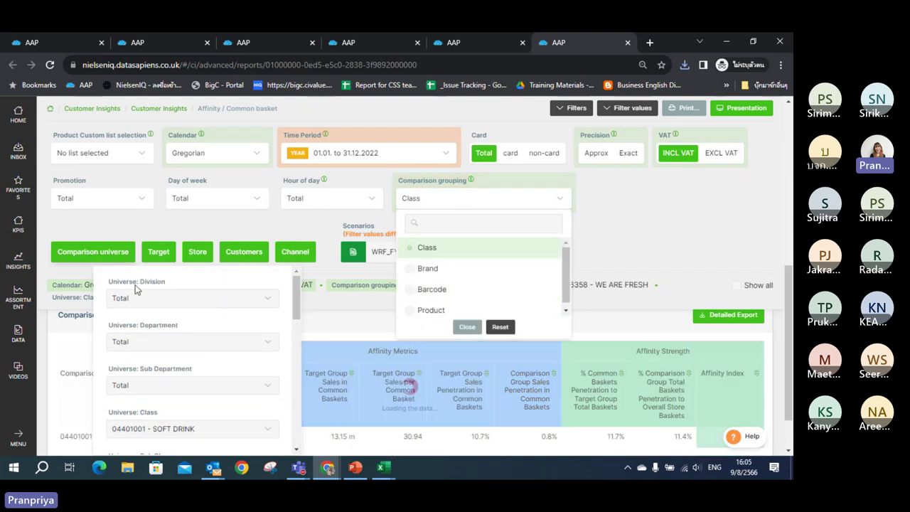
{"action": "left_click", "coordinate": [299, 311]}
{"action": "scroll", "coordinate": [298, 311], "scroll_direction": "down", "scroll_amount": 3}
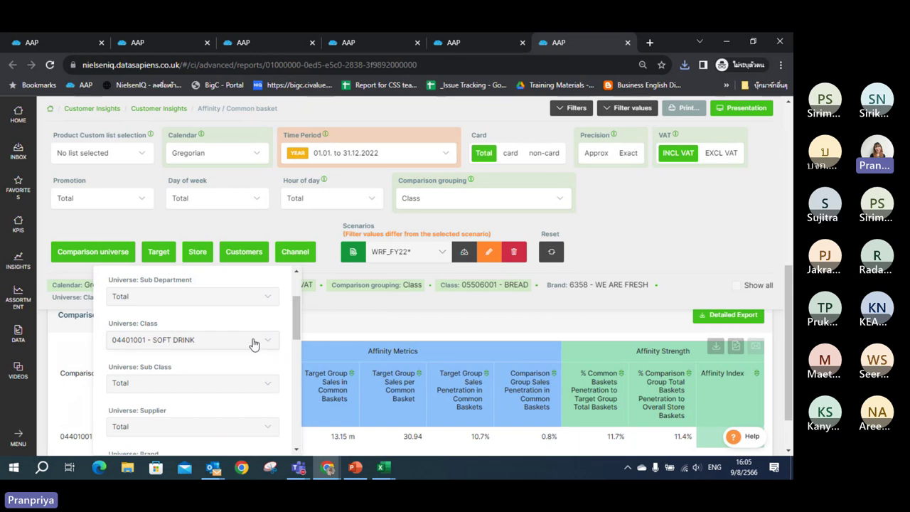
- Clear the SOFT DRINK class filter from the comparison universe so the class setting is back to Total
{"action": "left_click", "coordinate": [255, 339]}
{"action": "left_click", "coordinate": [261, 363]}
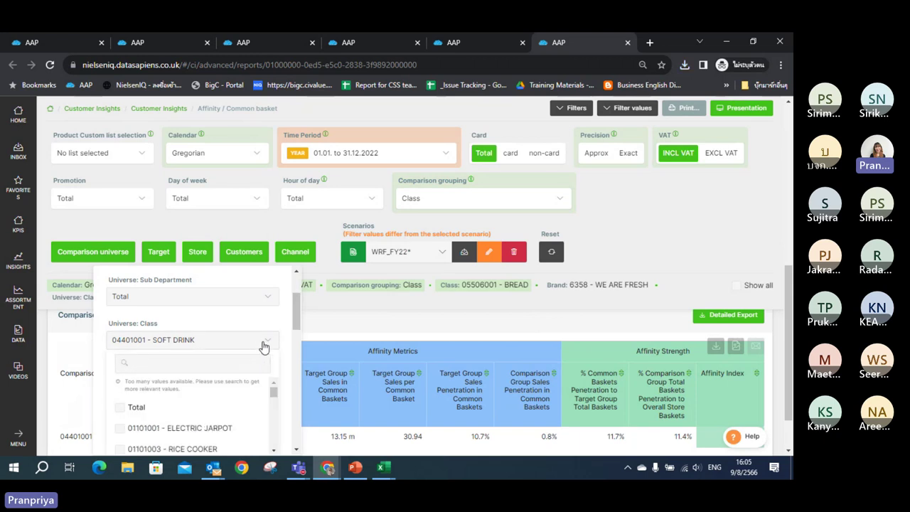
{"action": "scroll", "coordinate": [275, 384], "scroll_direction": "down", "scroll_amount": 3}
{"action": "left_click", "coordinate": [255, 352]}
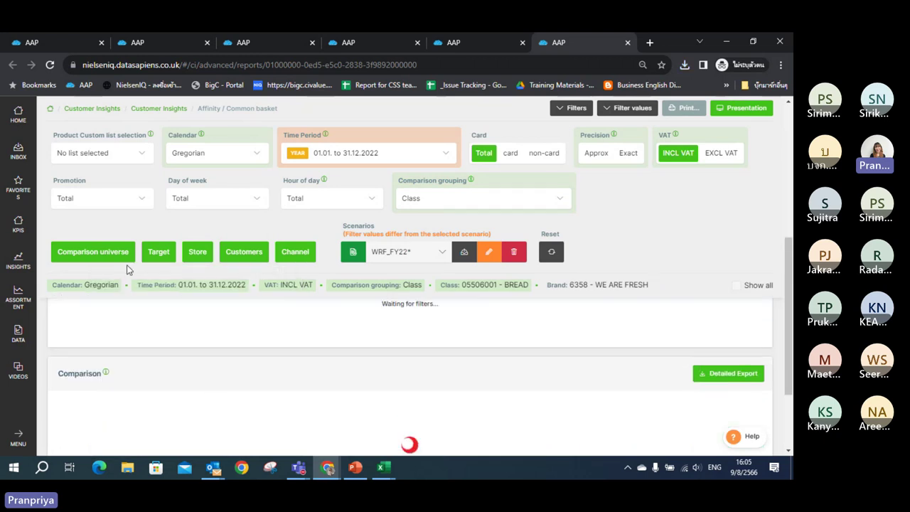
- Check the division options of the comparison universe and close the filter without choosing any division
{"action": "left_click", "coordinate": [121, 252]}
{"action": "scroll", "coordinate": [187, 345], "scroll_direction": "up", "scroll_amount": 5}
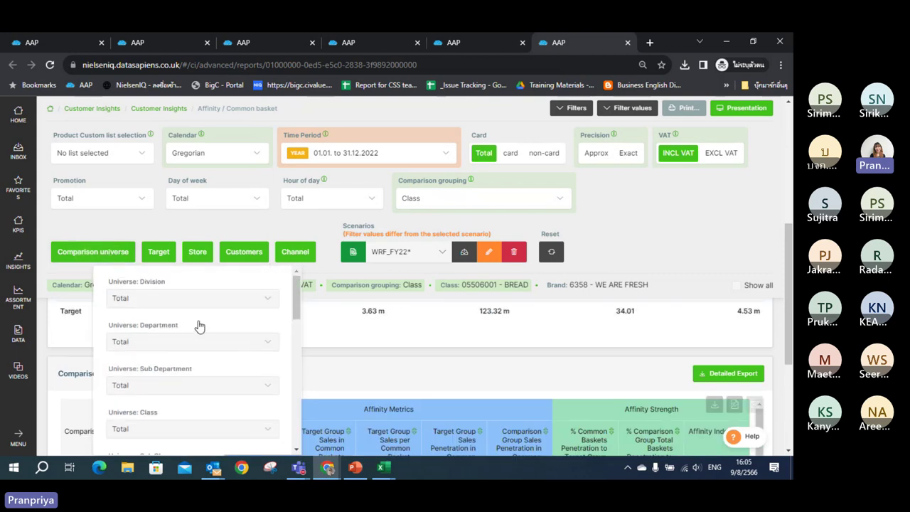
{"action": "left_click", "coordinate": [206, 300]}
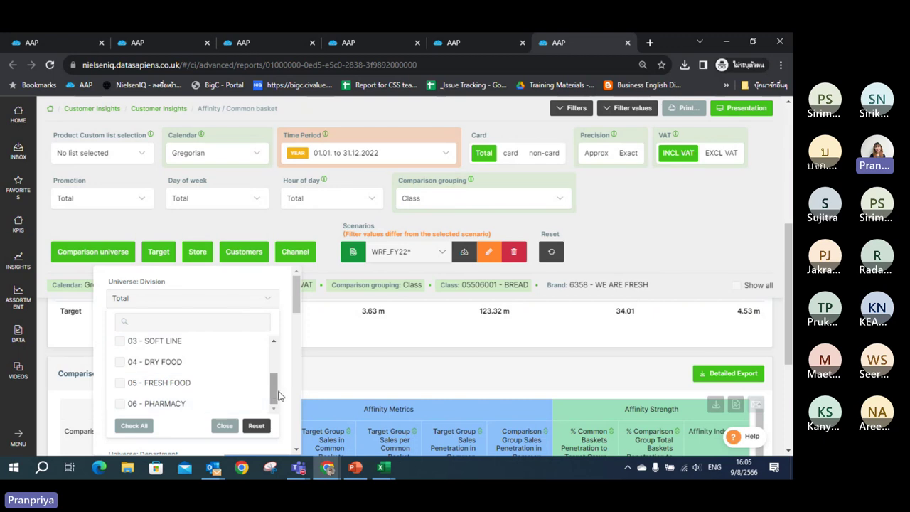
{"action": "scroll", "coordinate": [278, 395], "scroll_direction": "up", "scroll_amount": 3}
{"action": "left_click", "coordinate": [224, 425]}
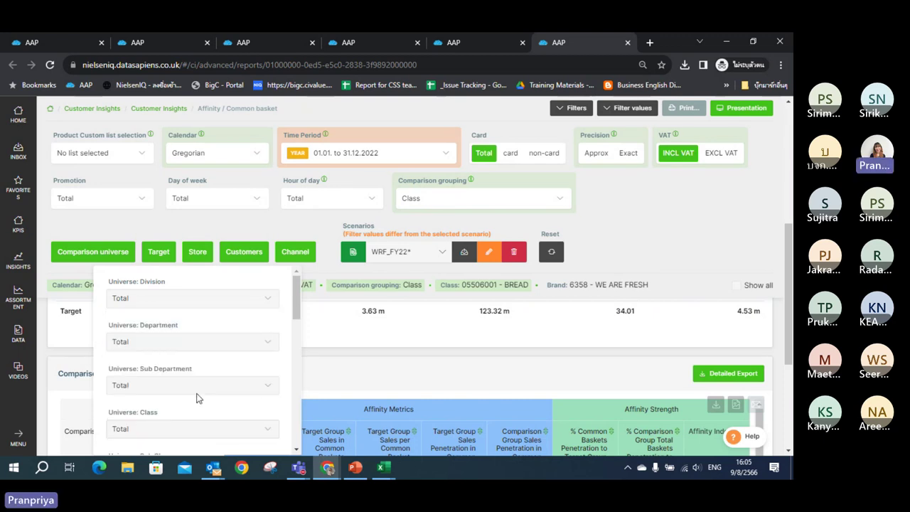
{"action": "left_click", "coordinate": [106, 252]}
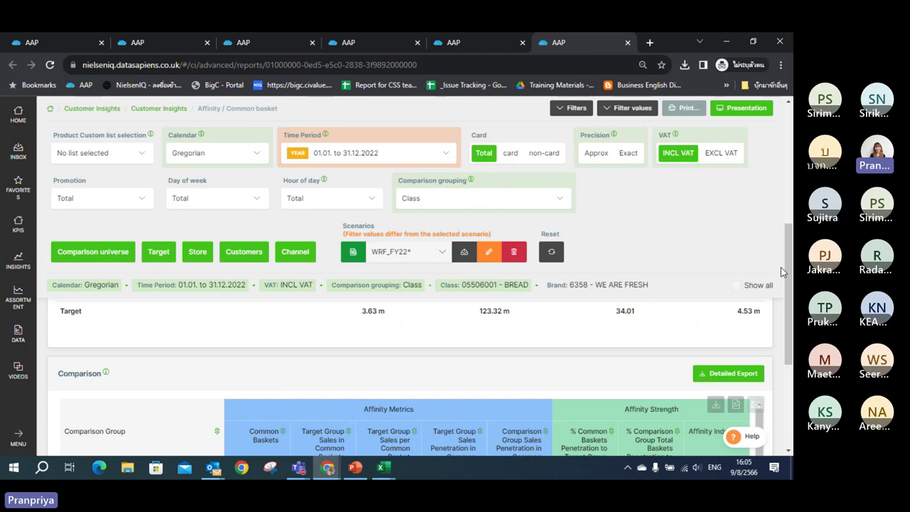
- Save the class comparison table as the image comparision.png, view the downloaded picture and close it
{"action": "left_click_drag", "start_coordinate": [782, 269], "coordinate": [790, 329]}
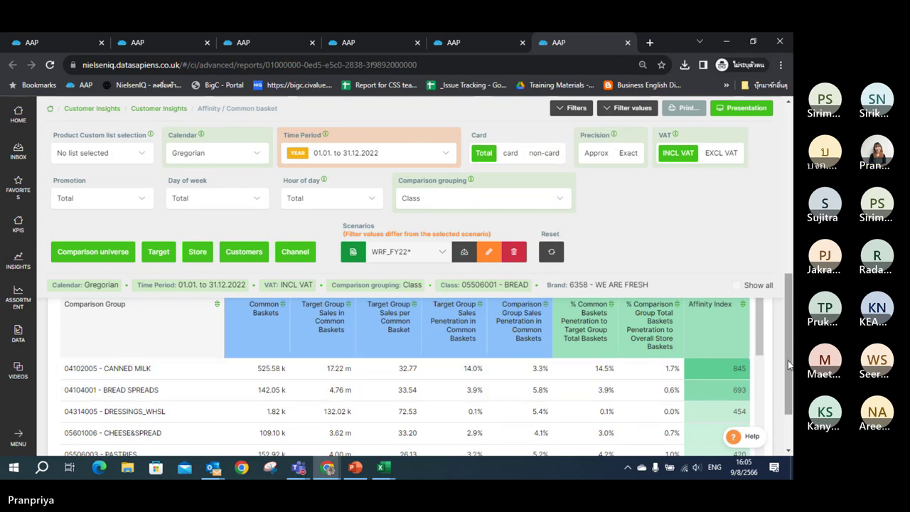
{"action": "scroll", "coordinate": [788, 363], "scroll_direction": "up", "scroll_amount": 2}
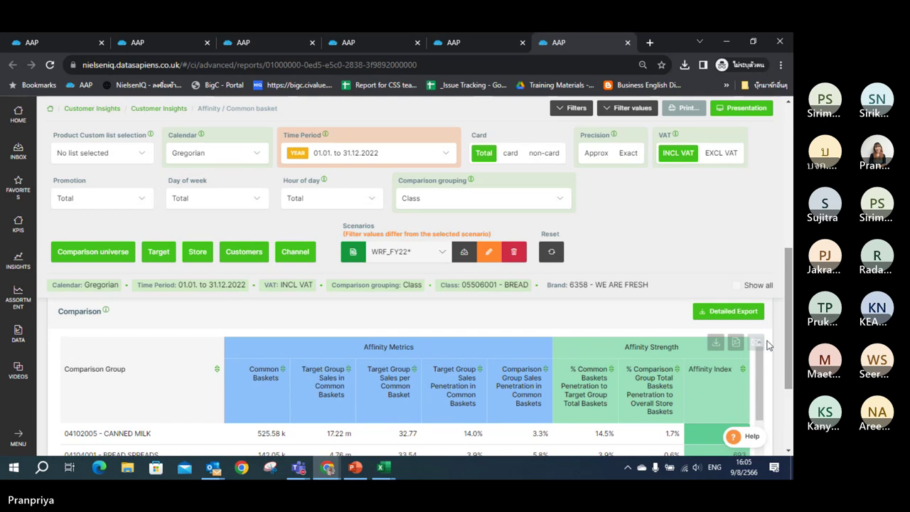
{"action": "mouse_move", "coordinate": [736, 348]}
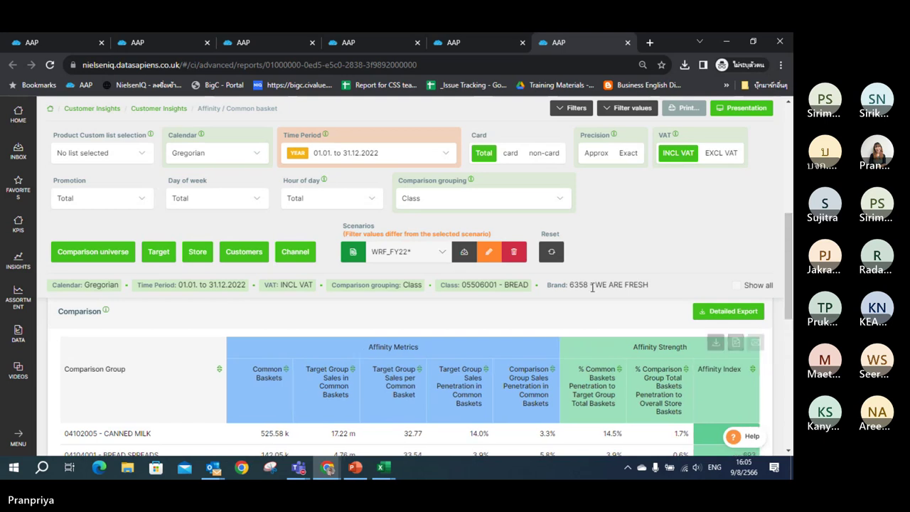
{"action": "left_click", "coordinate": [735, 343]}
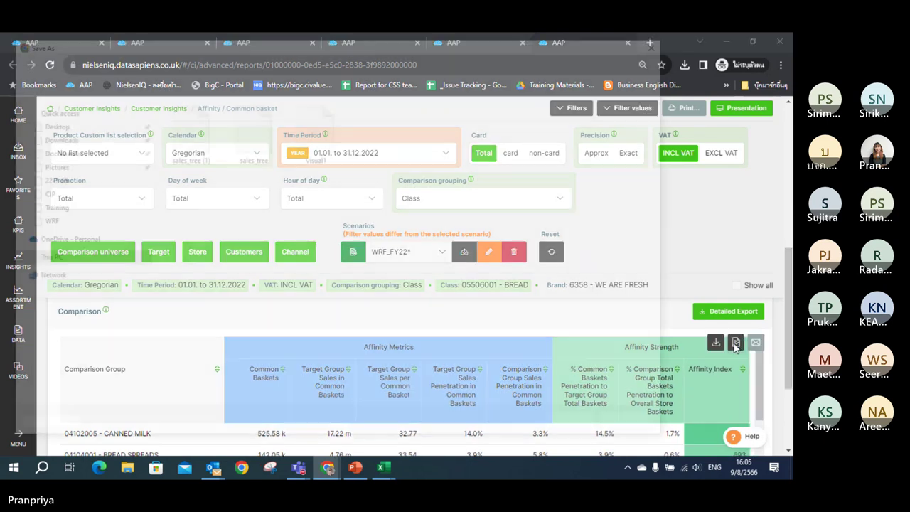
{"action": "left_click", "coordinate": [577, 427]}
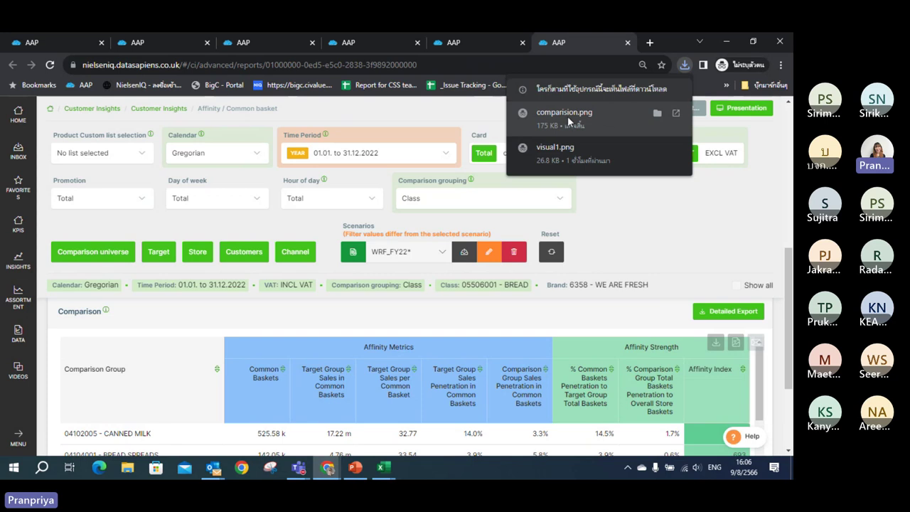
{"action": "left_click", "coordinate": [608, 114]}
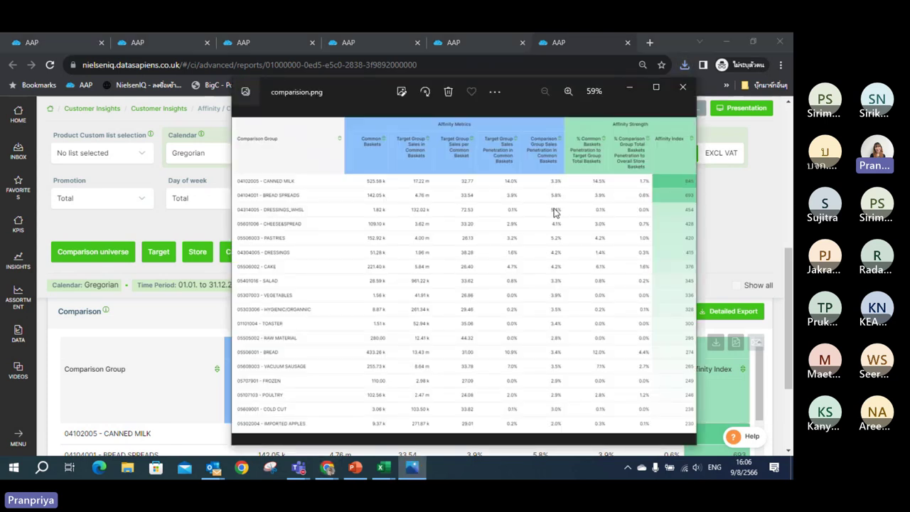
{"action": "left_click", "coordinate": [684, 87]}
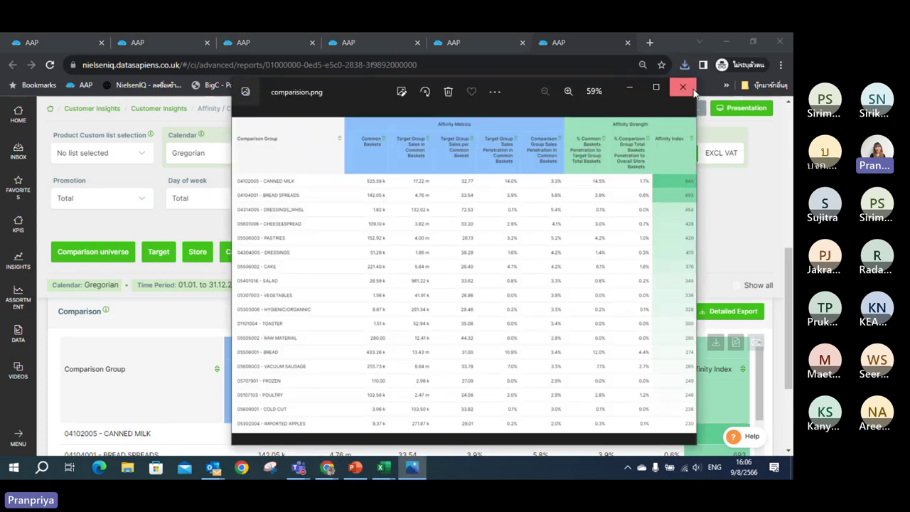
- Examine the Total Business and Target rows in the report's Overview table
{"action": "scroll", "coordinate": [452, 370], "scroll_direction": "up", "scroll_amount": 3}
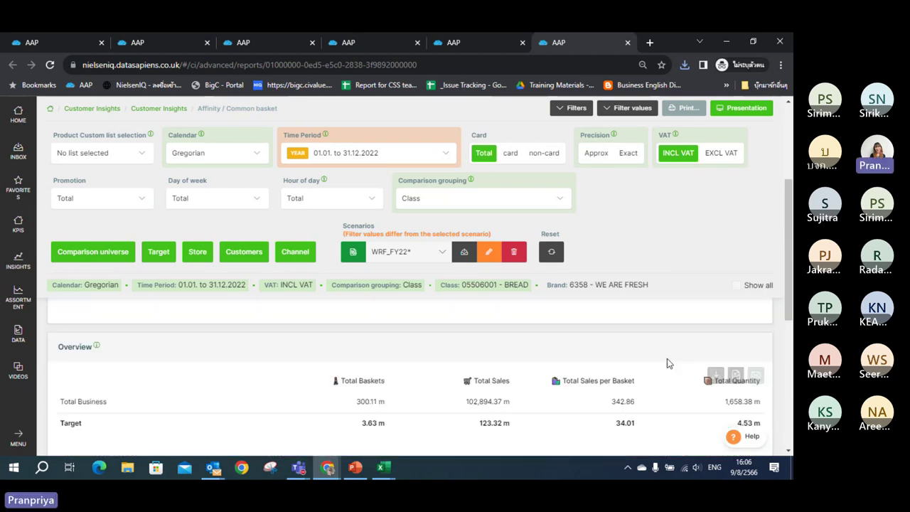
{"action": "scroll", "coordinate": [666, 363], "scroll_direction": "down", "scroll_amount": 1}
{"action": "left_click_drag", "start_coordinate": [789, 329], "coordinate": [788, 321]}
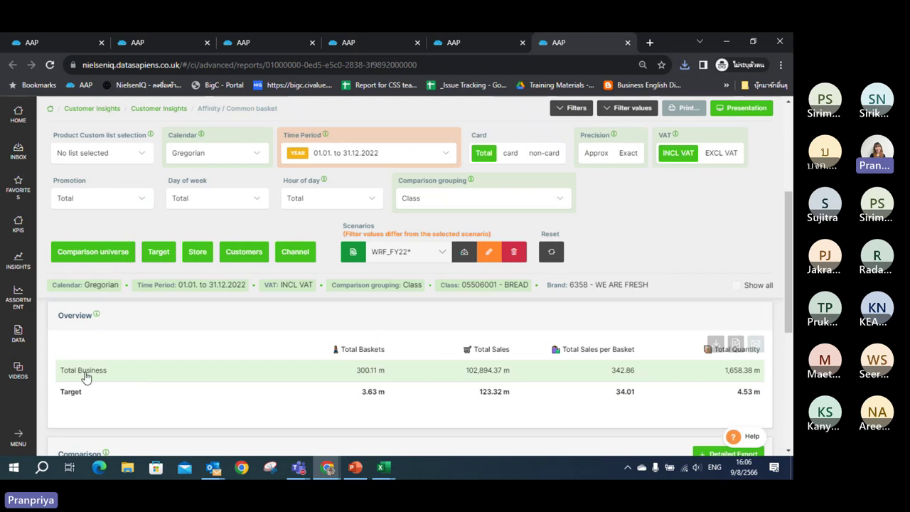